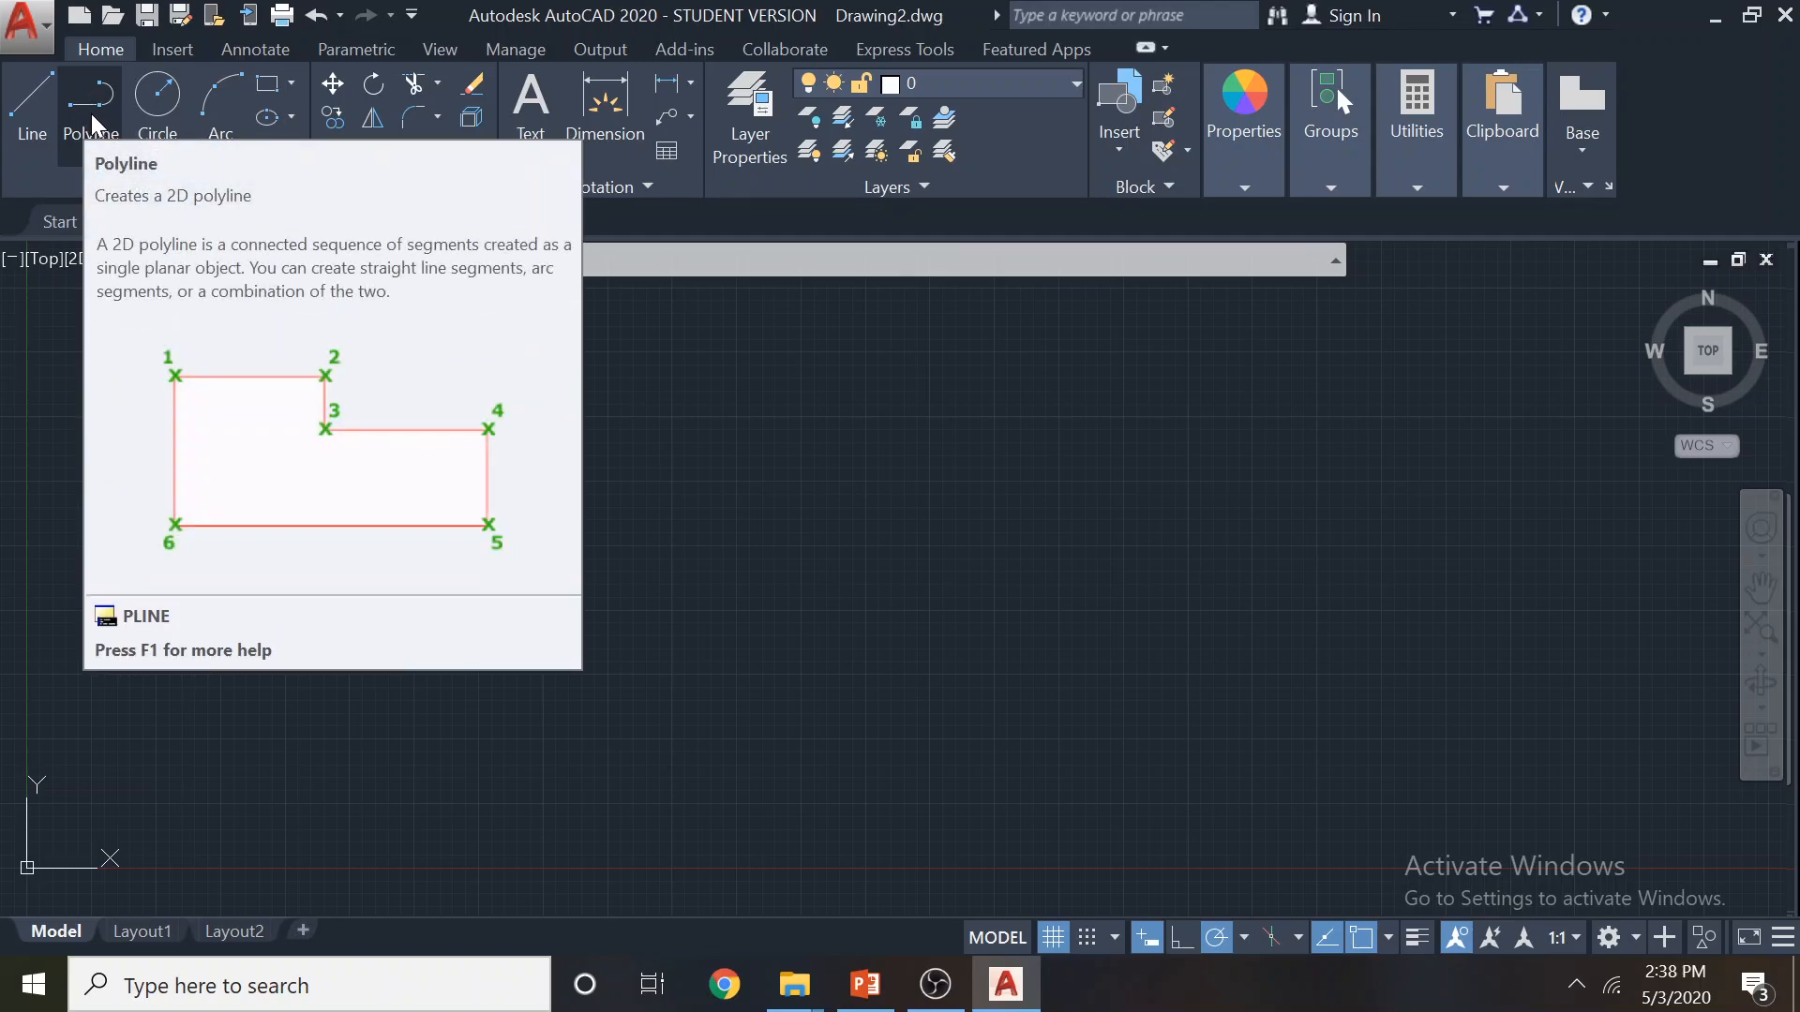
Draw a closed, irregular four-sided shape freehand with the Line tool, ending at its starting point
left_click(32, 103)
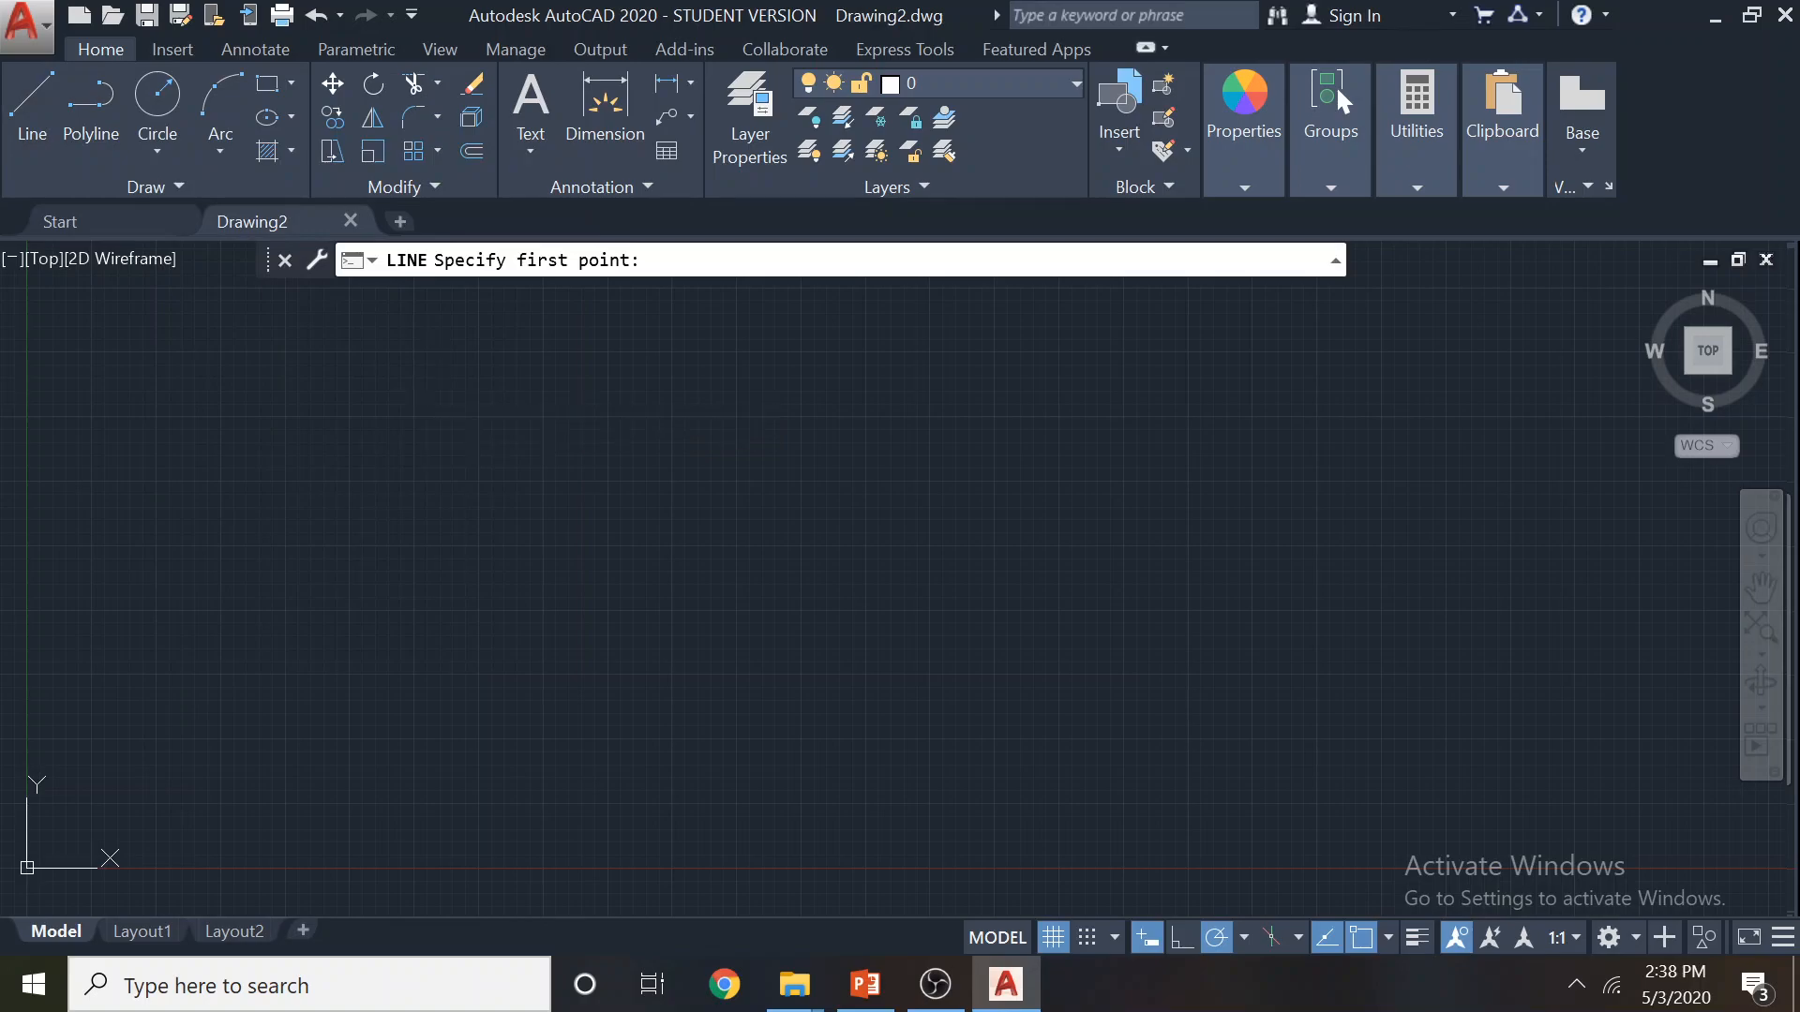
left_click(437, 395)
left_click(334, 567)
left_click(617, 621)
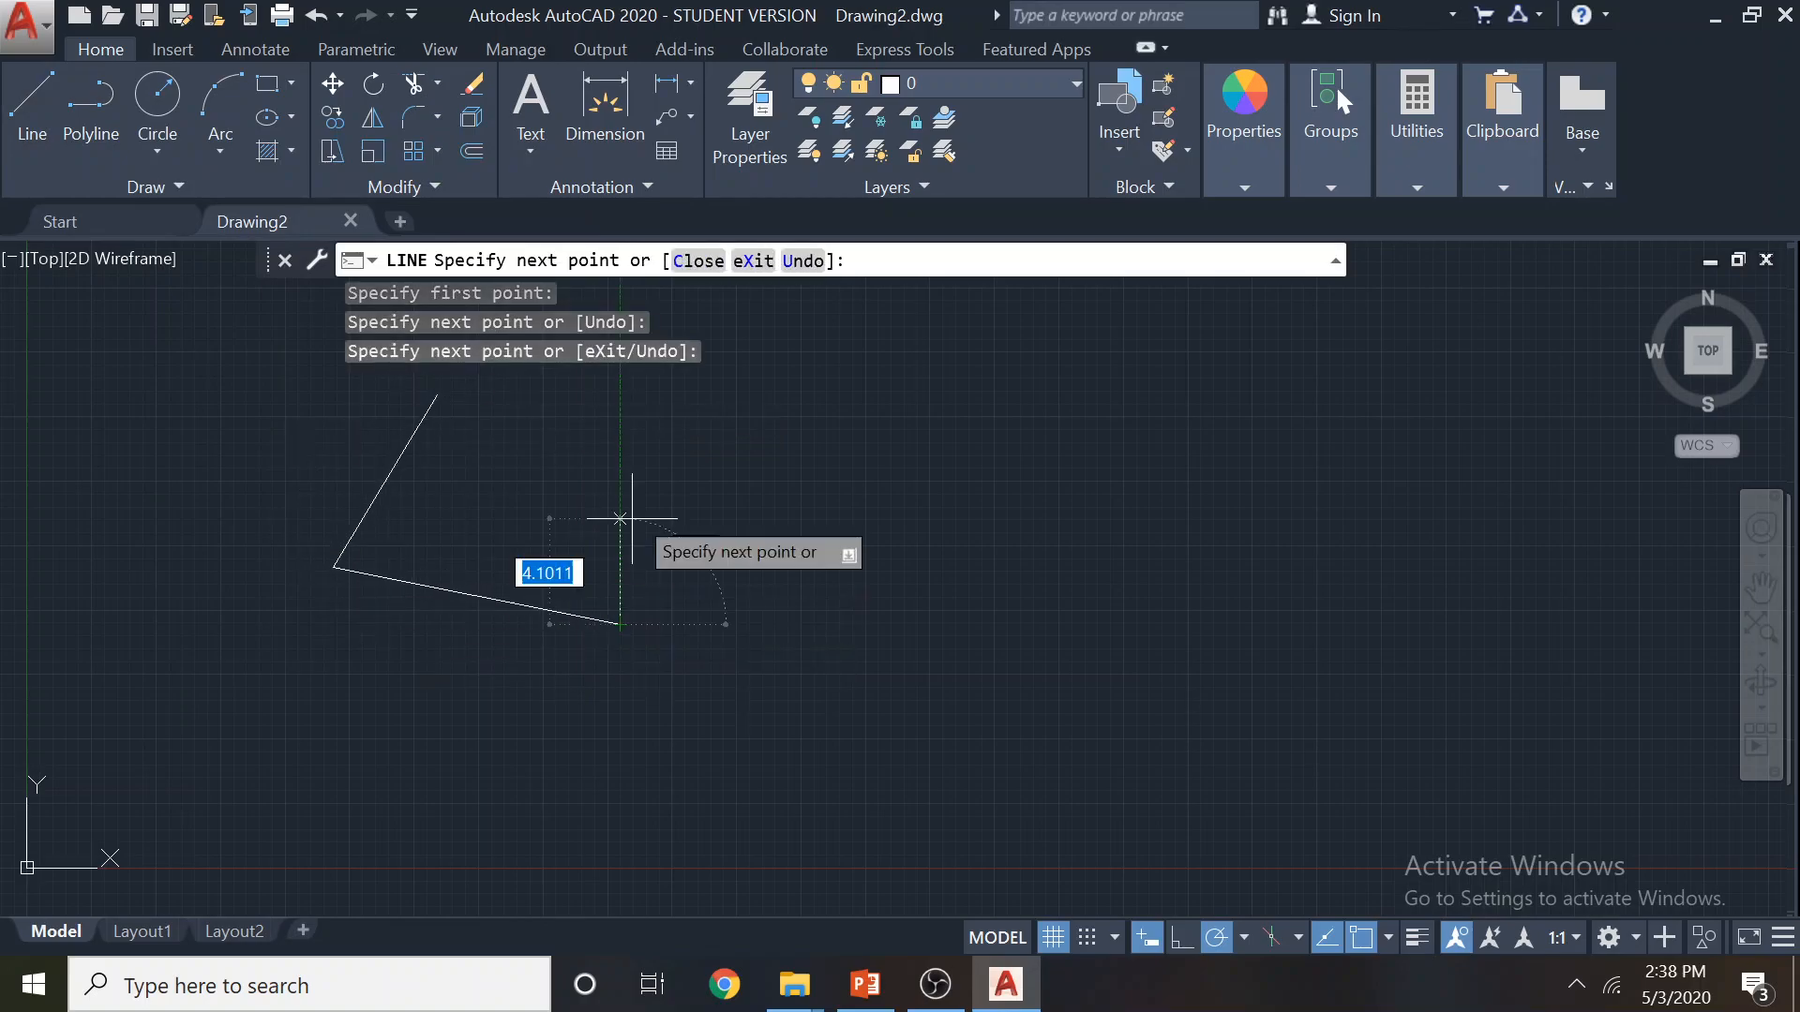
left_click(635, 512)
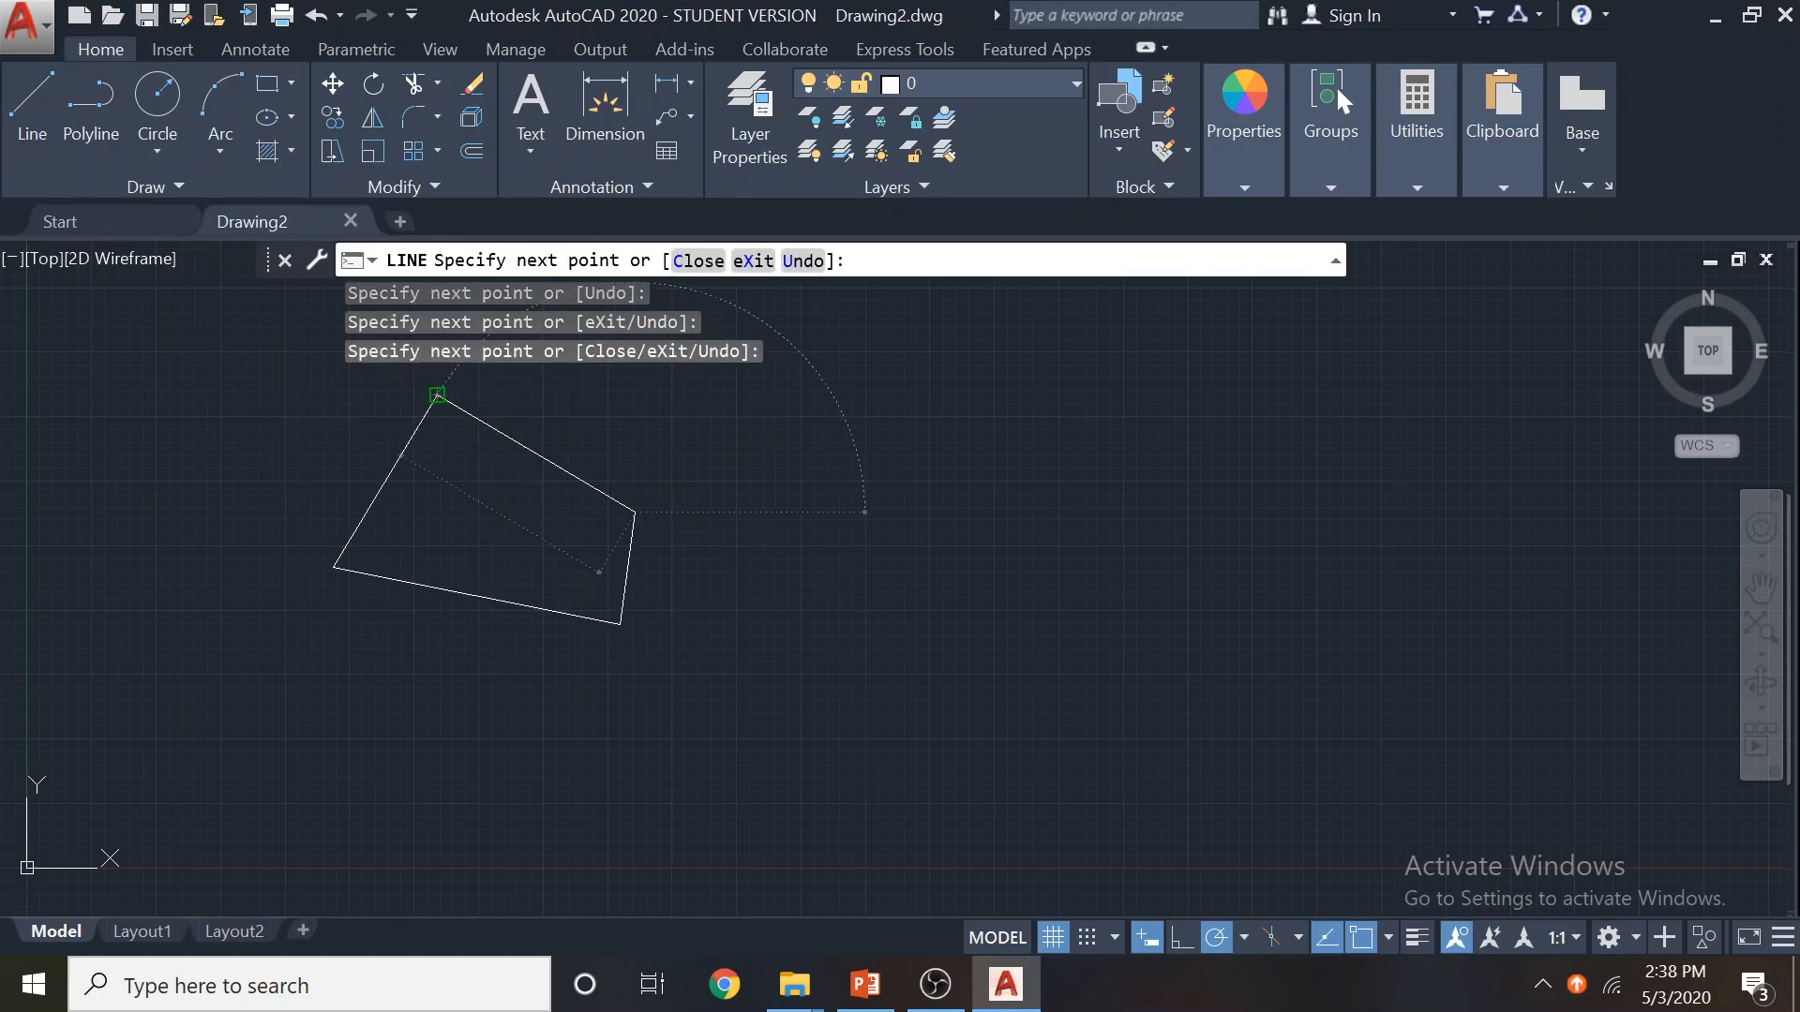
left_click(437, 396)
key("Escape")
Select the shape's upper sloping line and move it by its midpoint grip away to the right of the shape
scroll(454, 465, "up", 2)
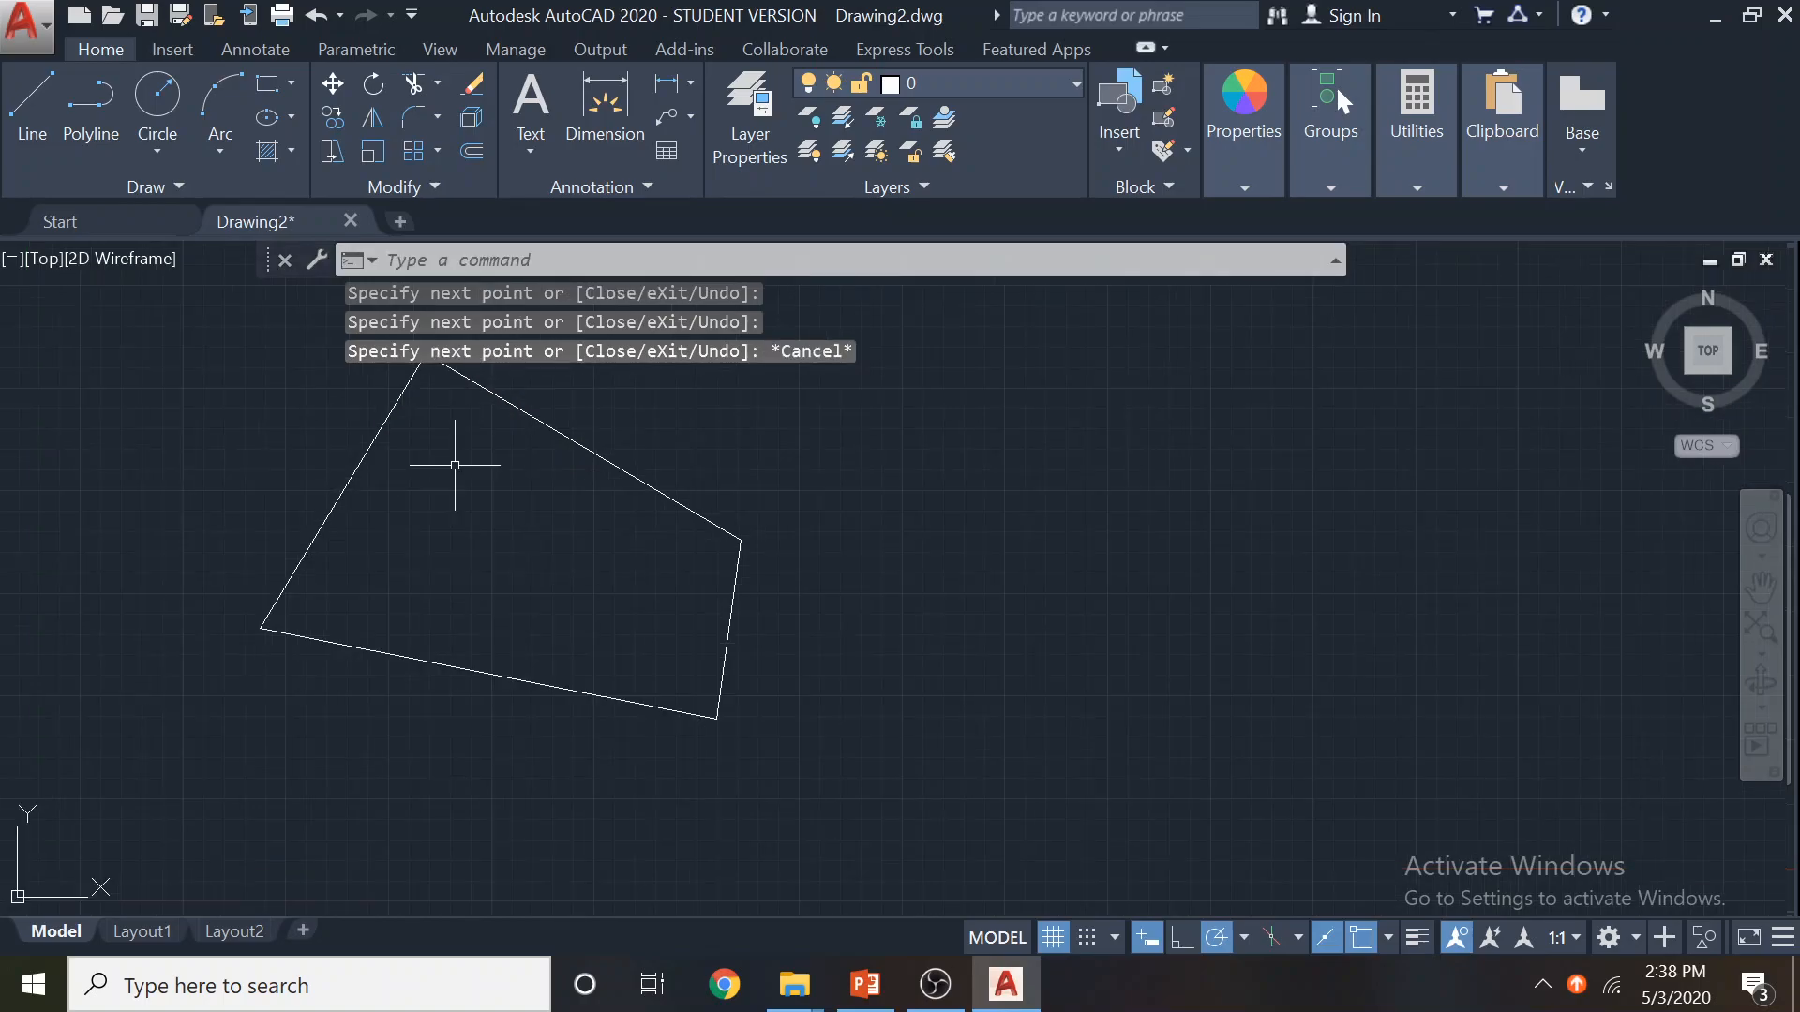
left_click(624, 479)
scroll(540, 549, "down", 2)
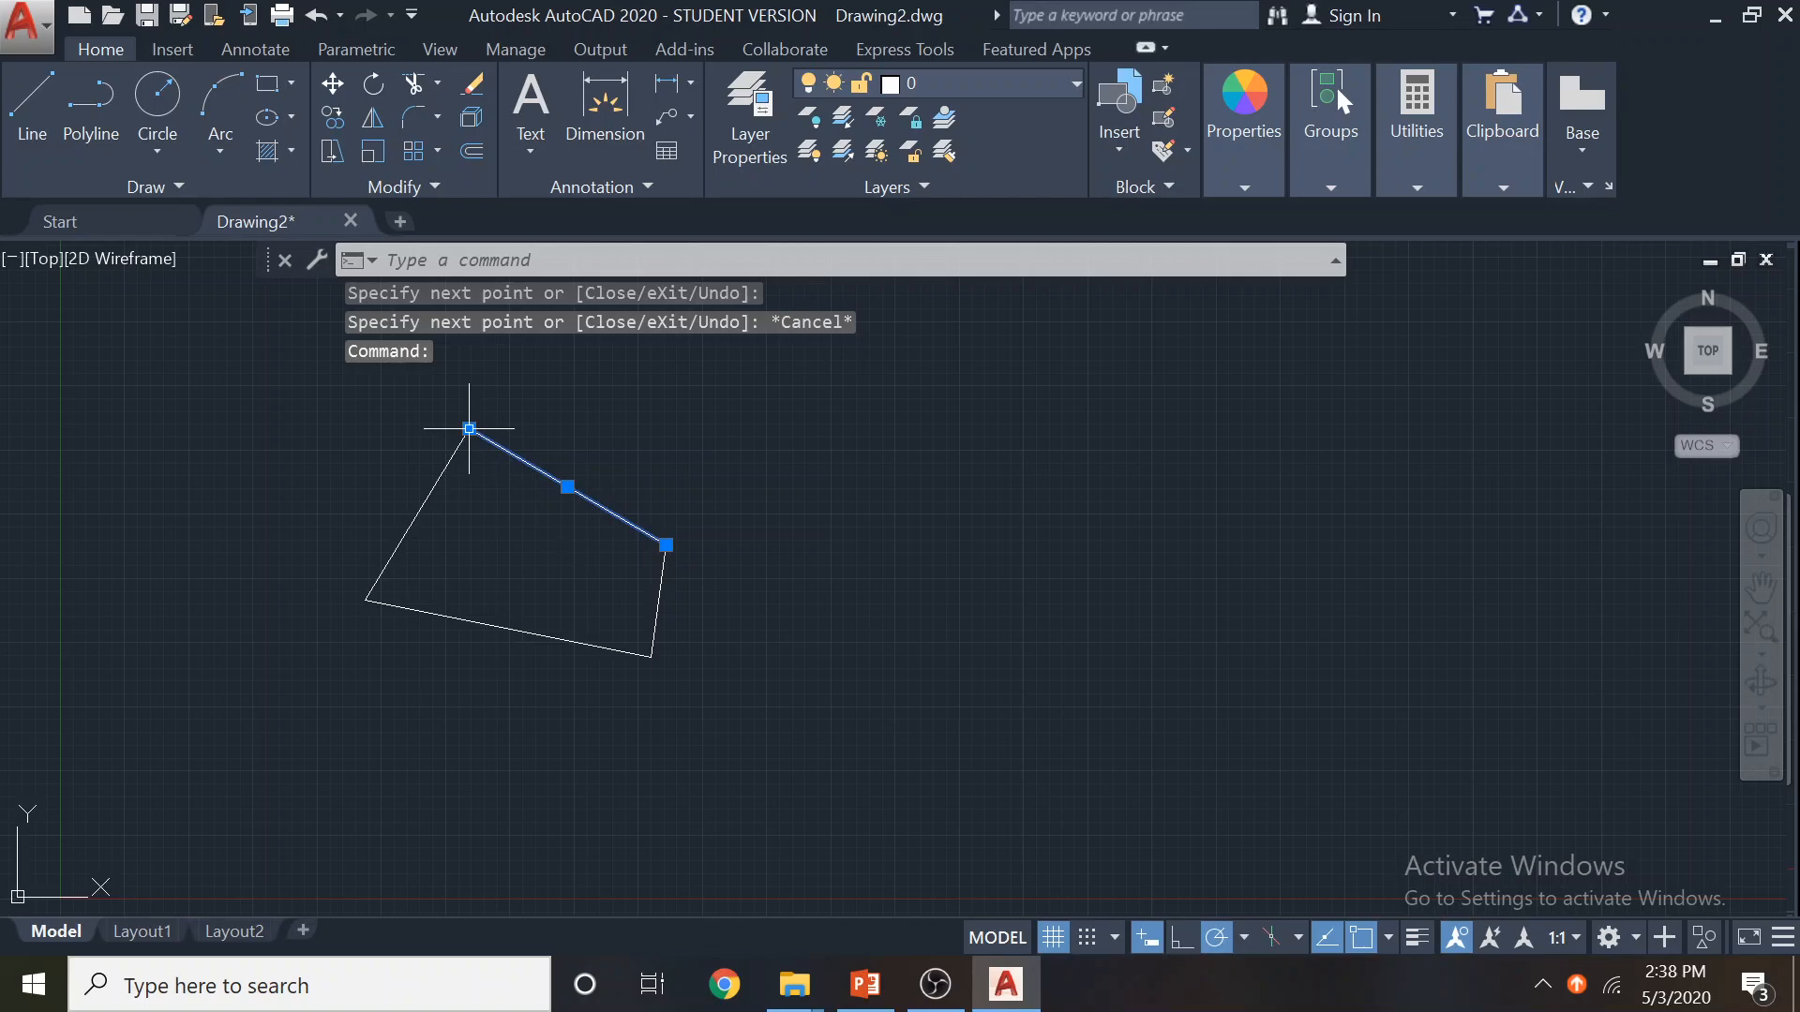
scroll(549, 507, "up", 2)
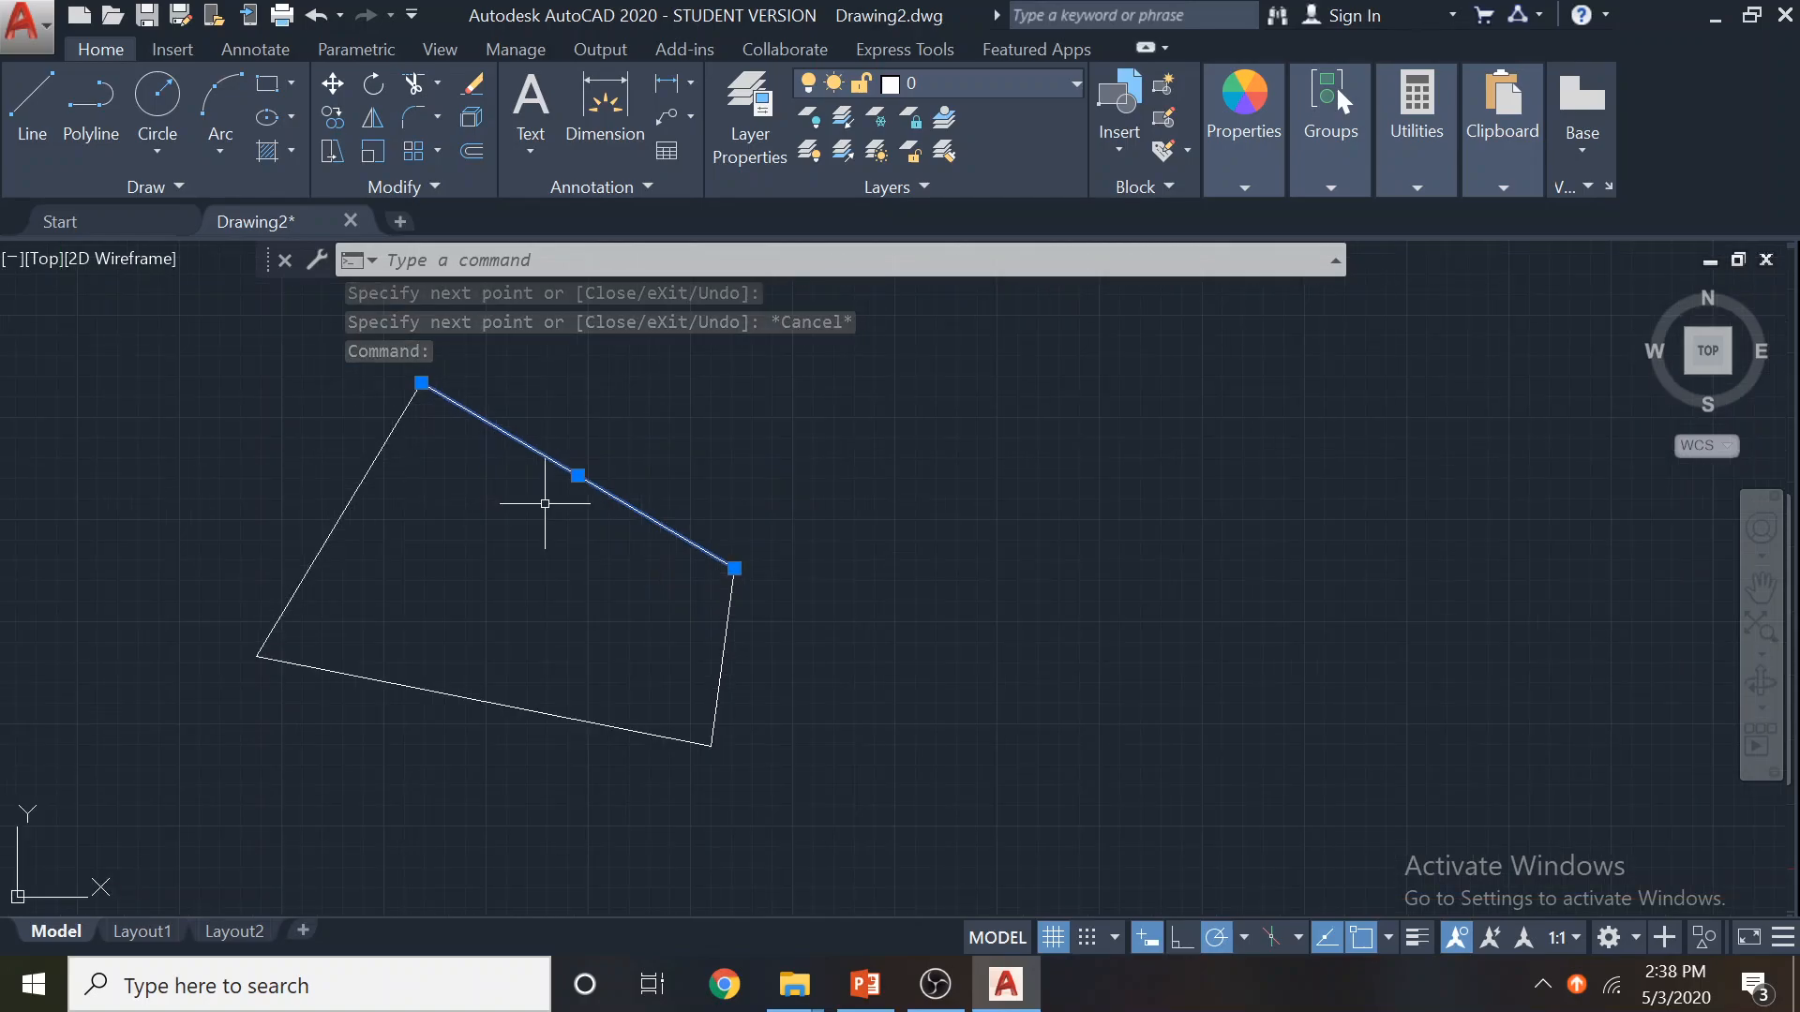
left_click(578, 475)
left_click(872, 431)
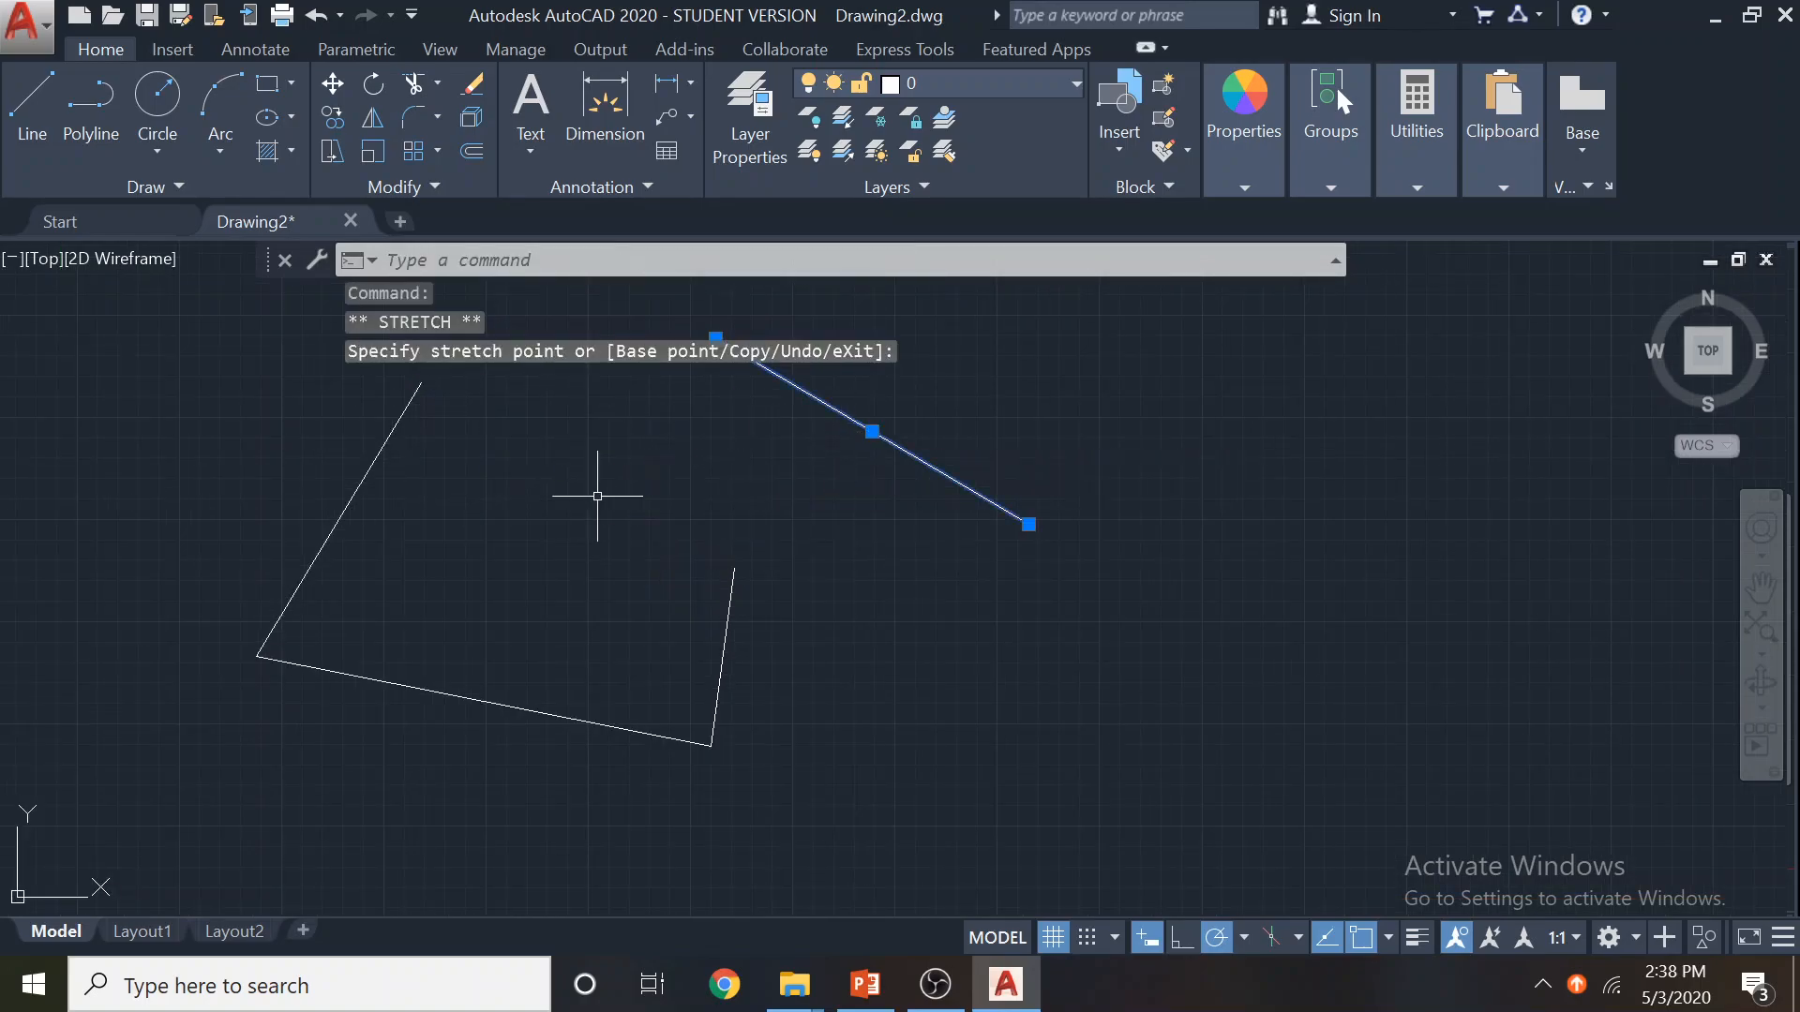
Stretch the moved line's lower endpoint grip onto the upper end of the shape's short right side
left_click(1028, 520)
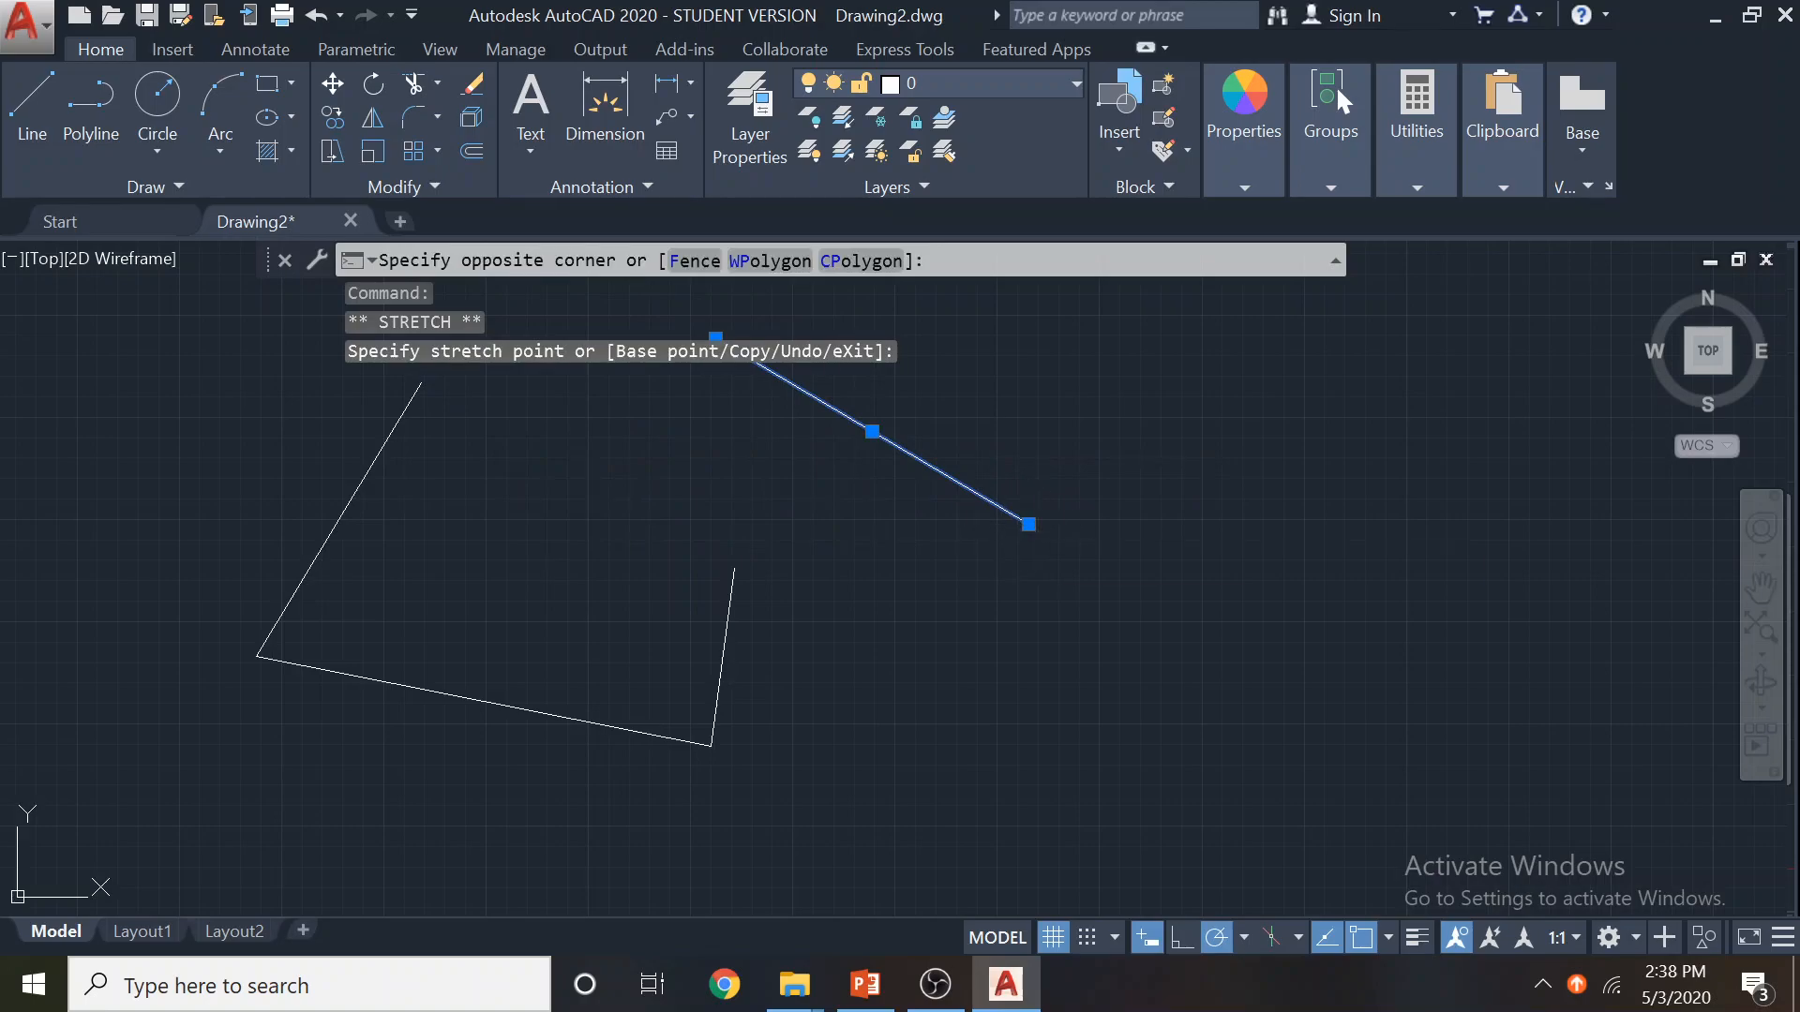
left_click(1028, 523)
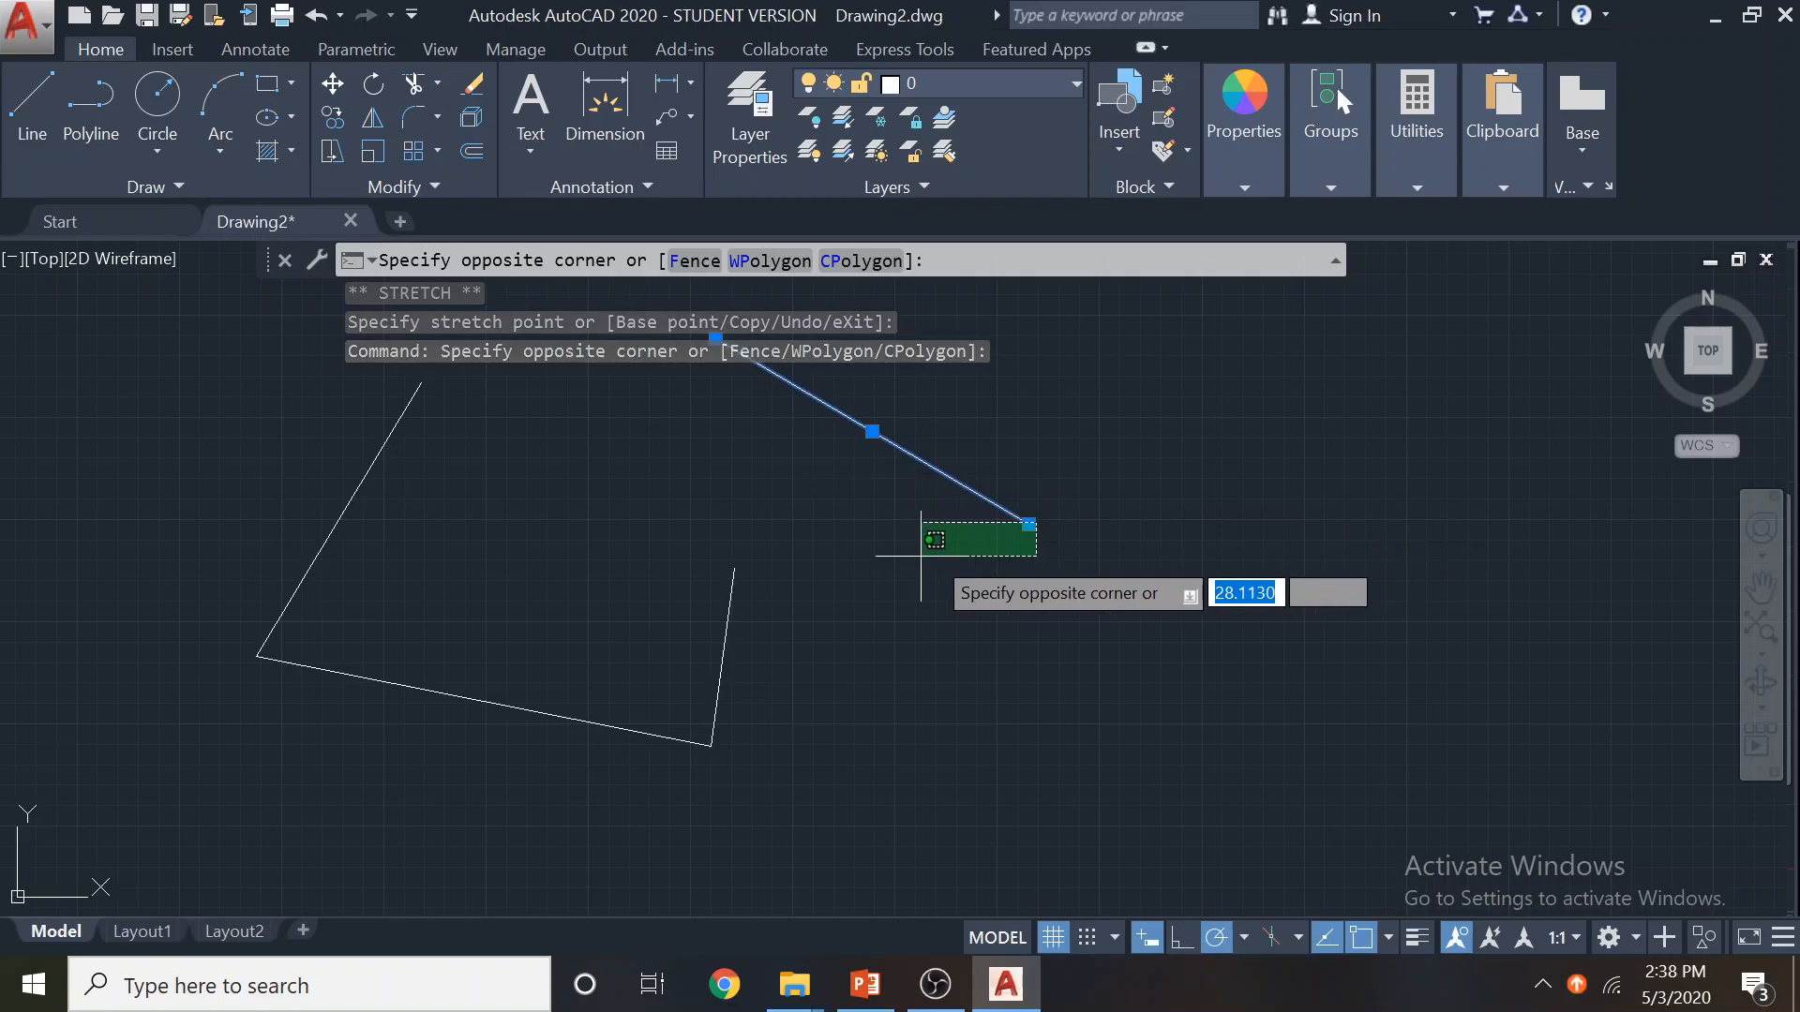
key("Escape")
left_click(1029, 524)
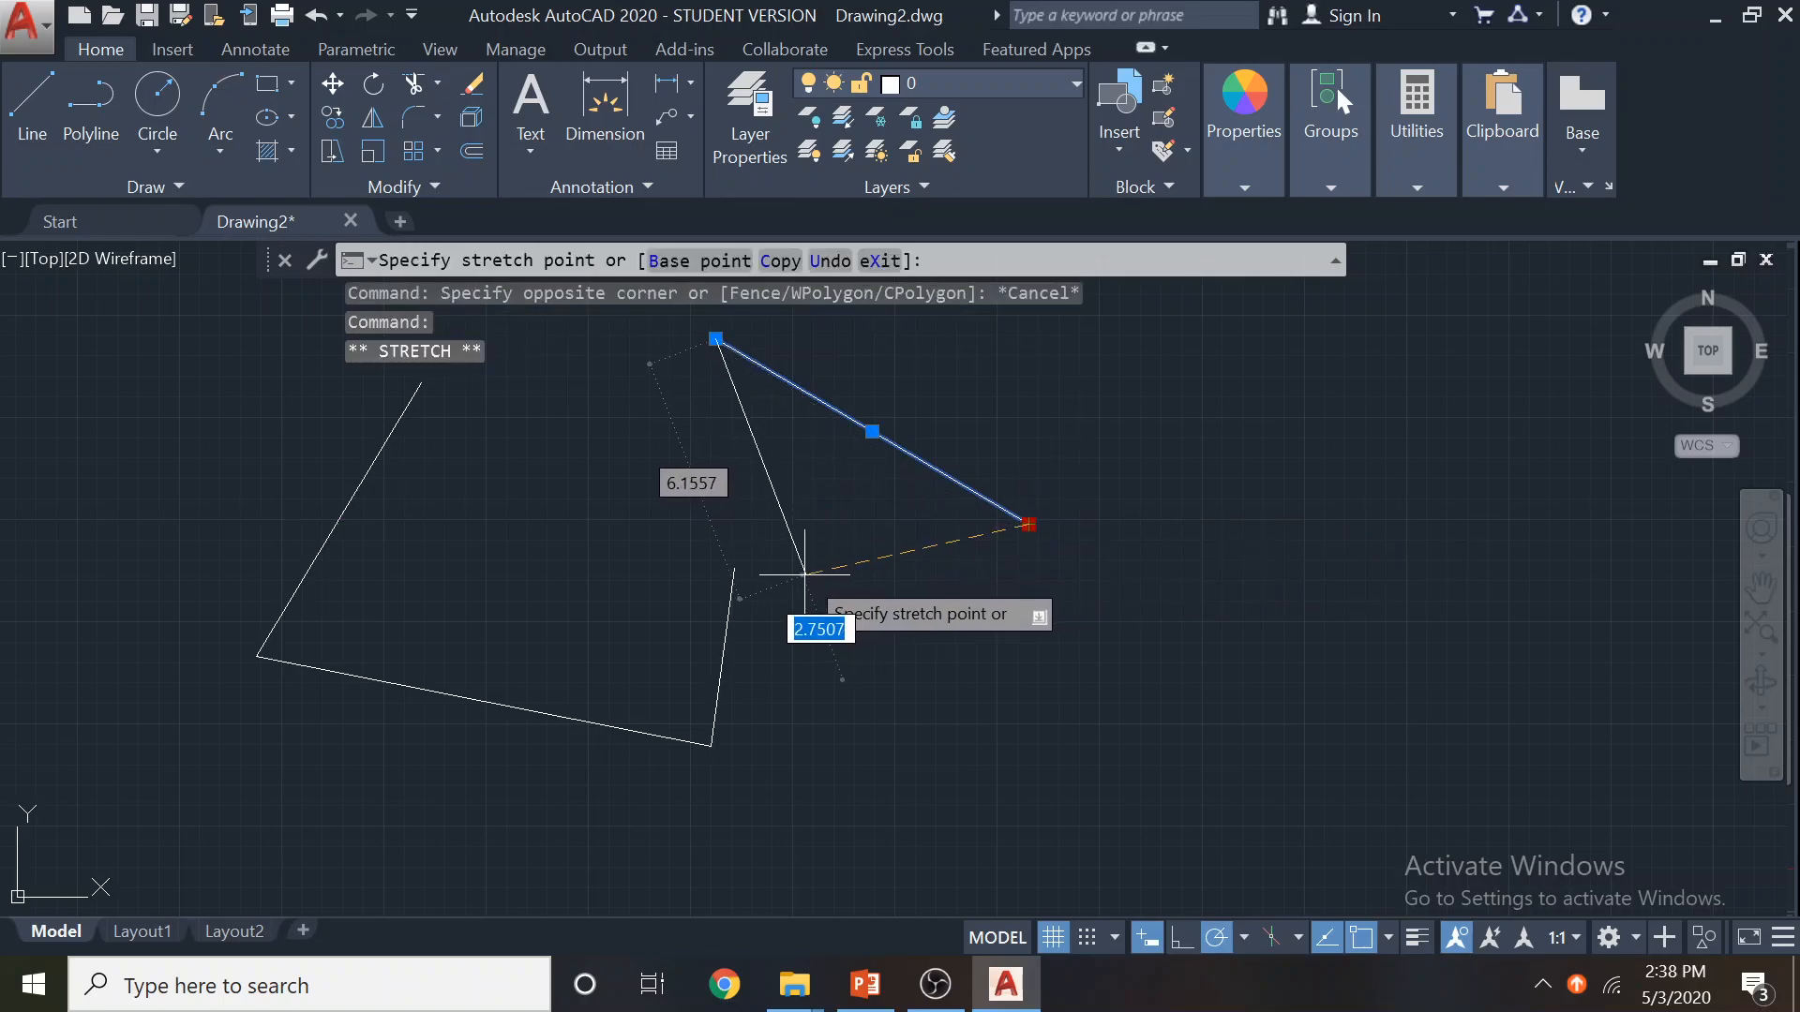
left_click(735, 568)
Stretch the line's other endpoint grip onto the upper end of the shape's left side to close the outline
middle_click_drag(582, 498, 711, 638)
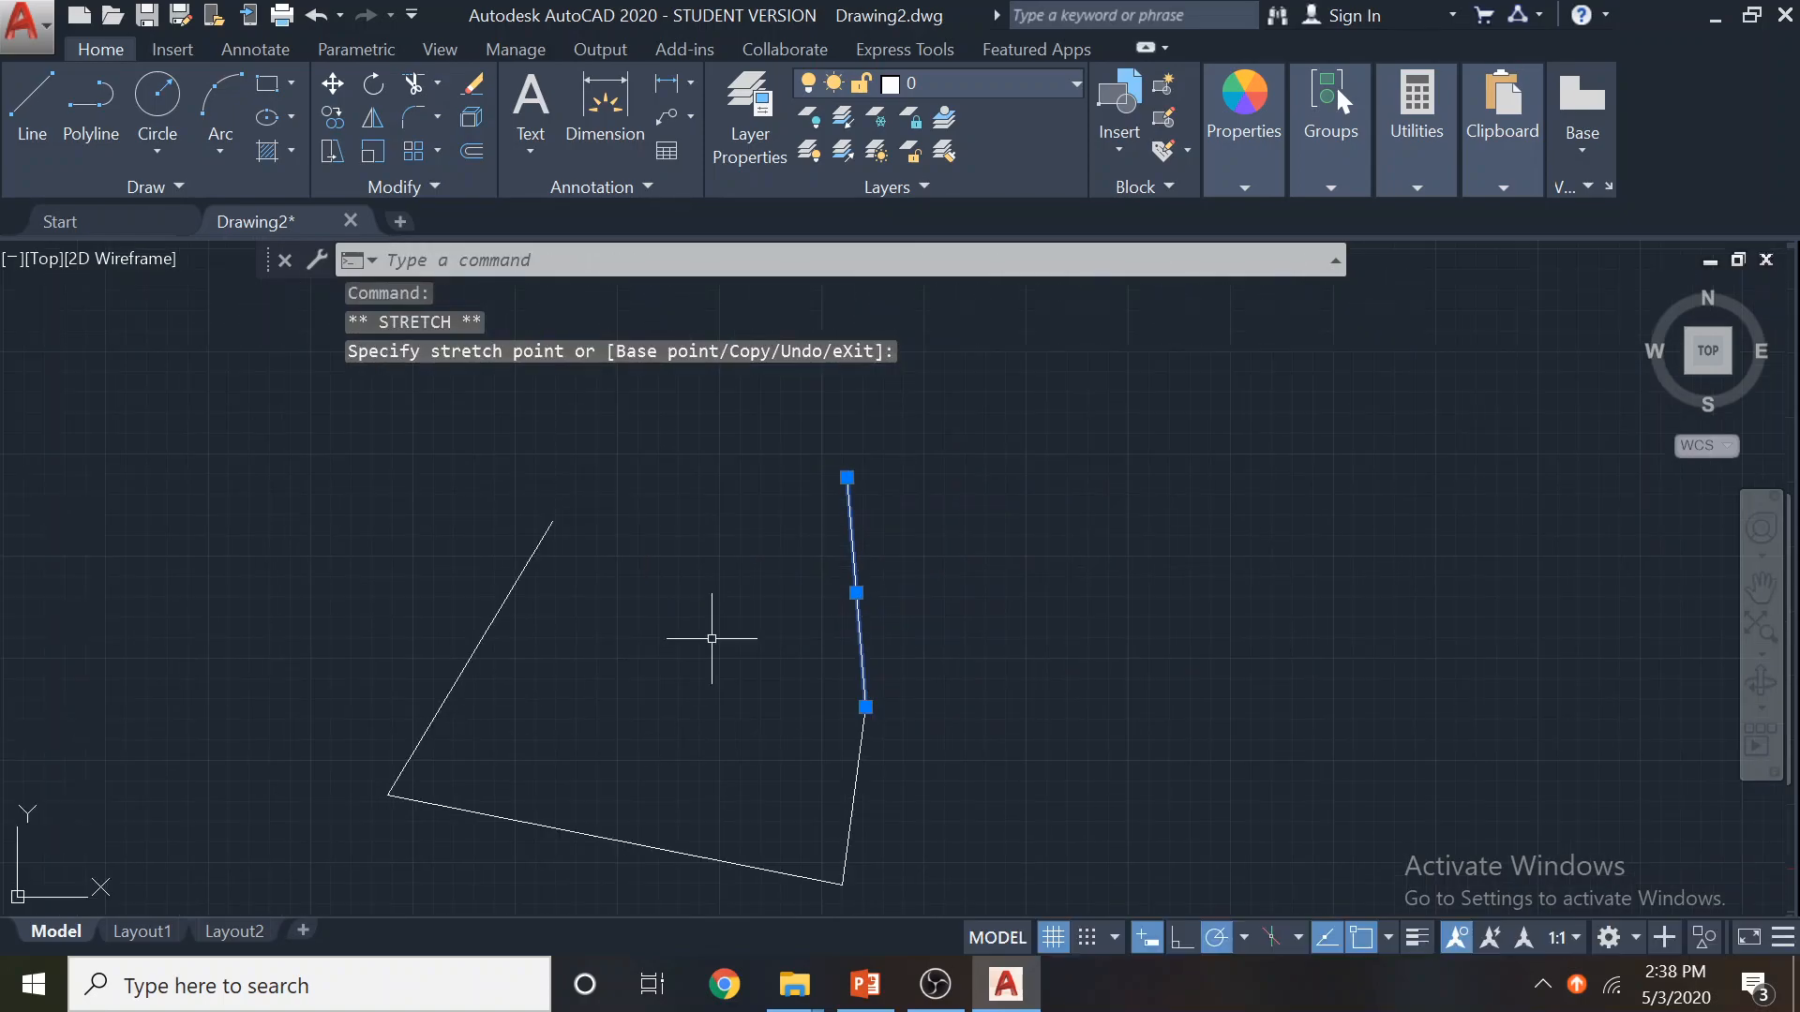
left_click(552, 521)
scroll(406, 455, "down", 2)
scroll(542, 573, "up", 4)
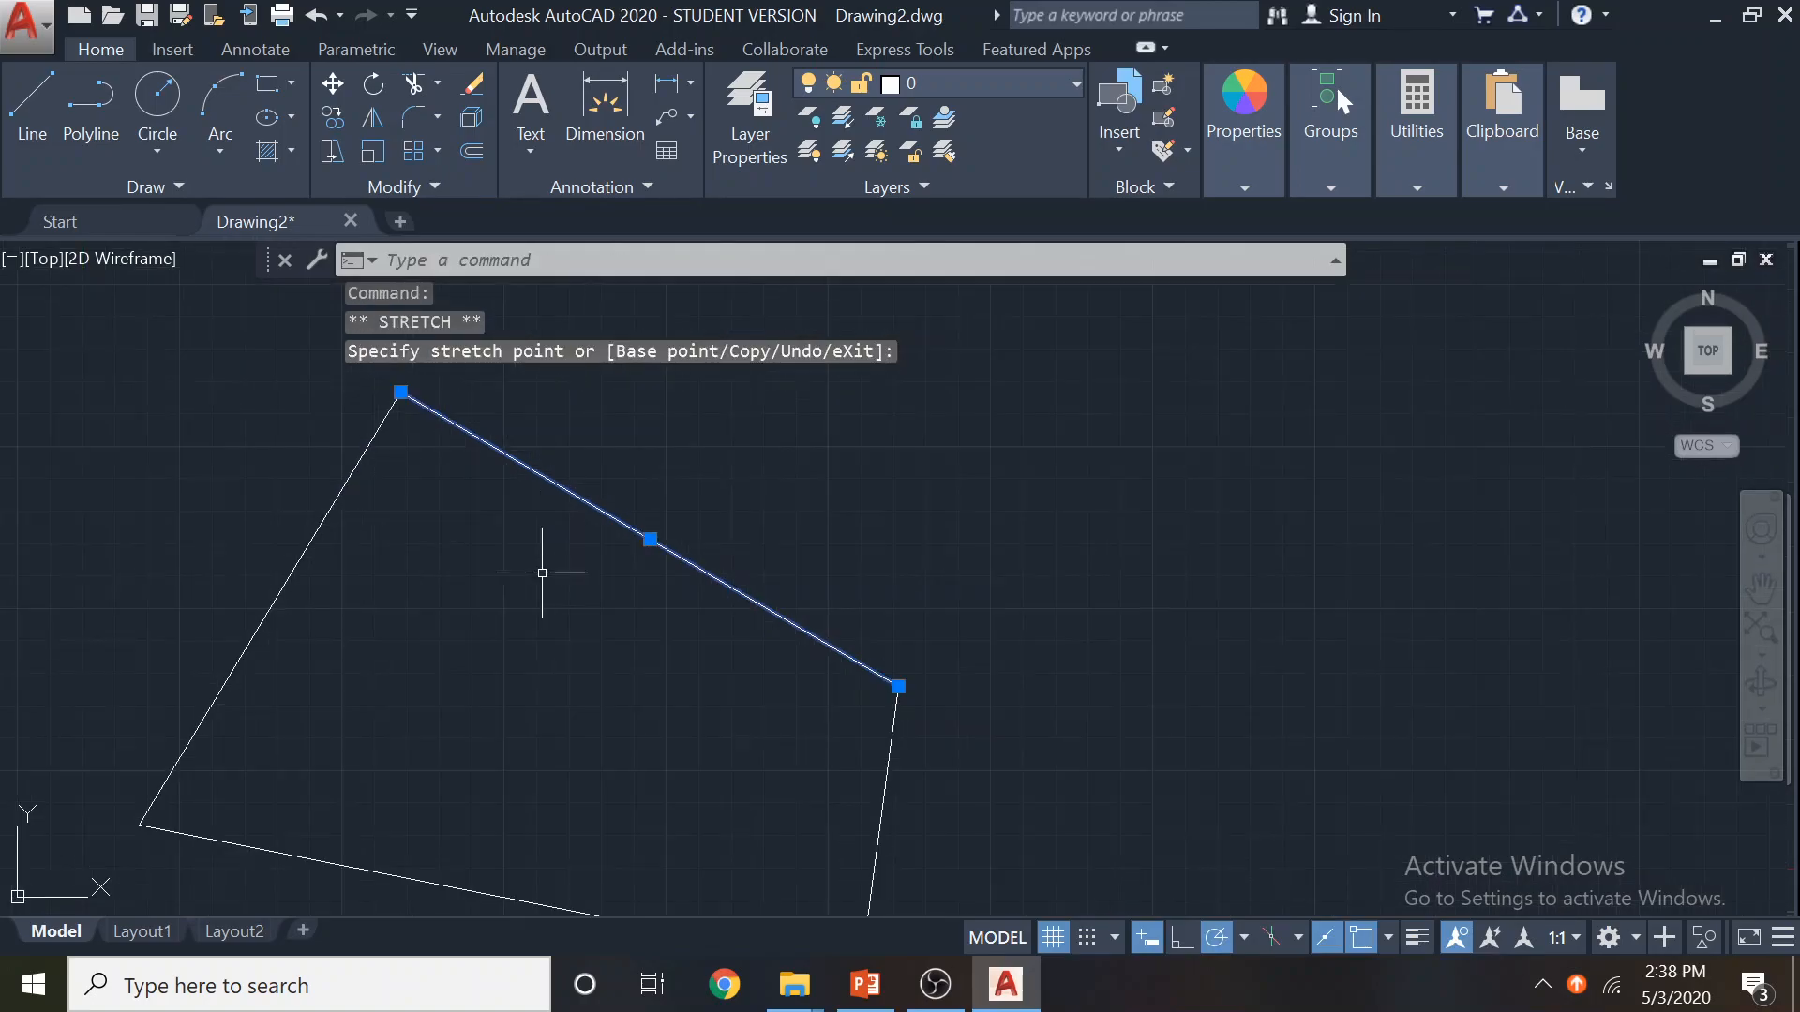
Activate the upper line's midpoint grip to view its selected color, cancel without moving it, and reselect the line
left_click(650, 539)
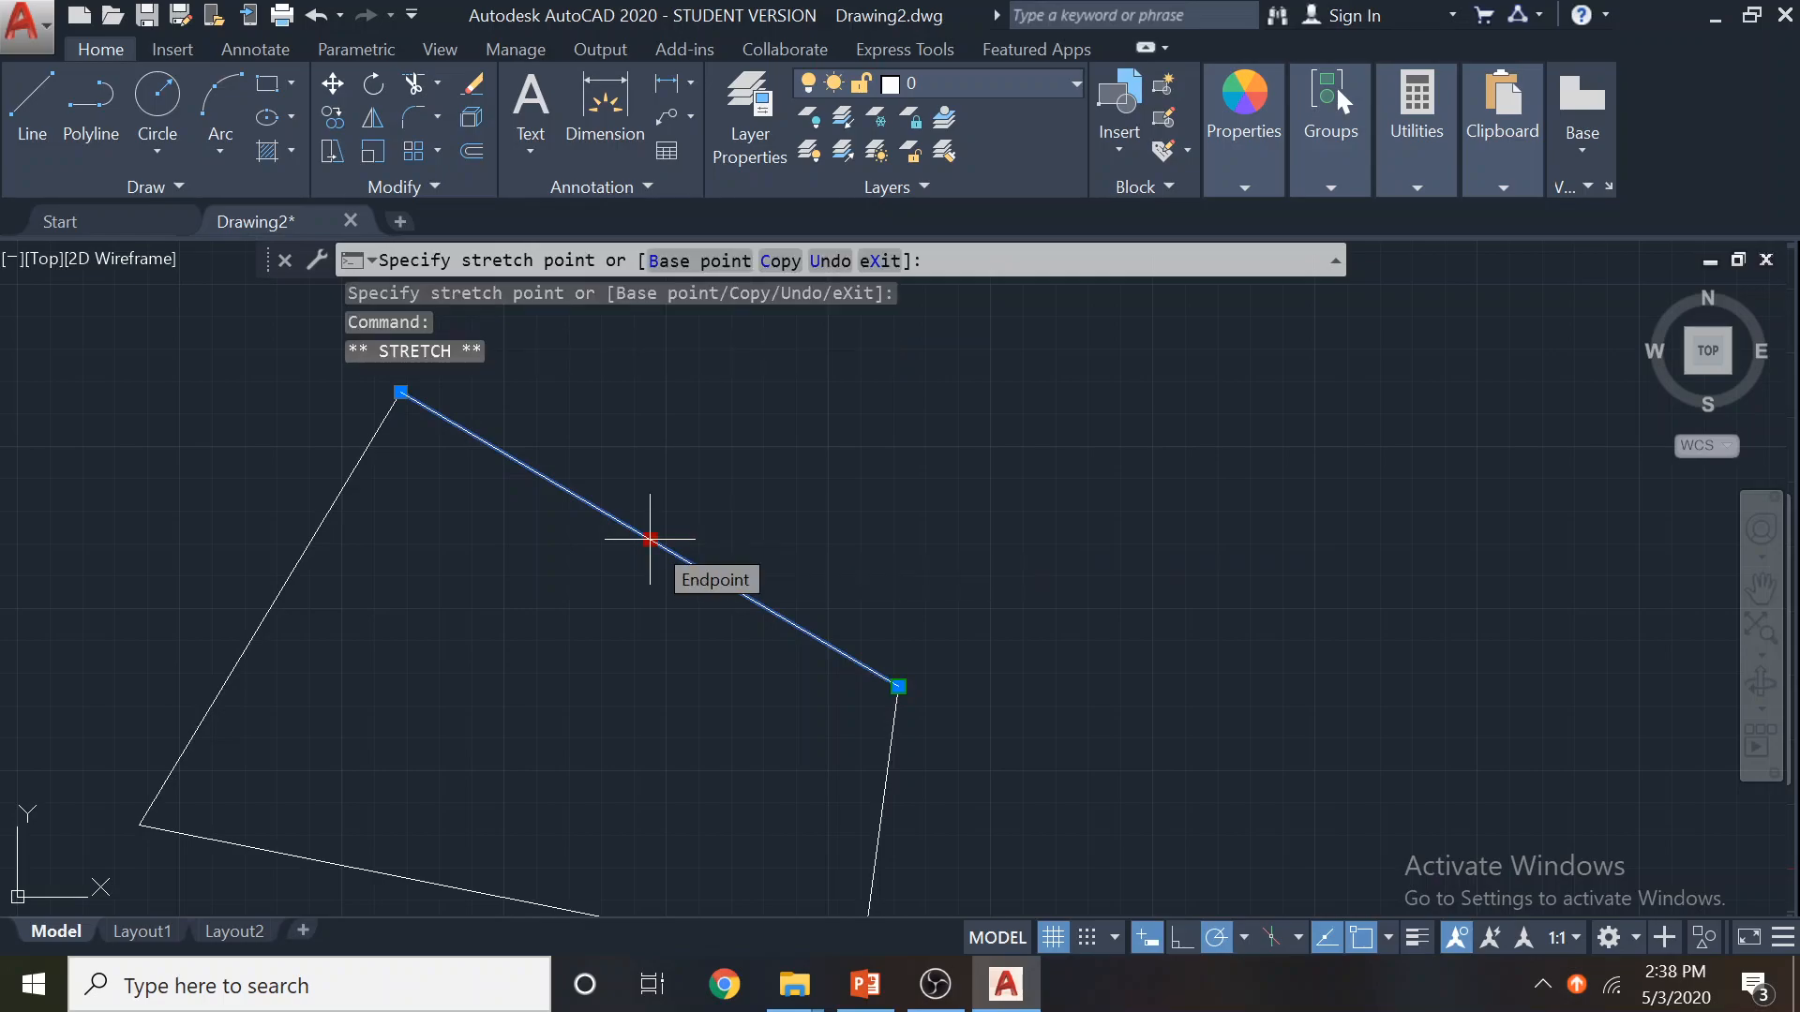
key("Escape")
key("Escape")
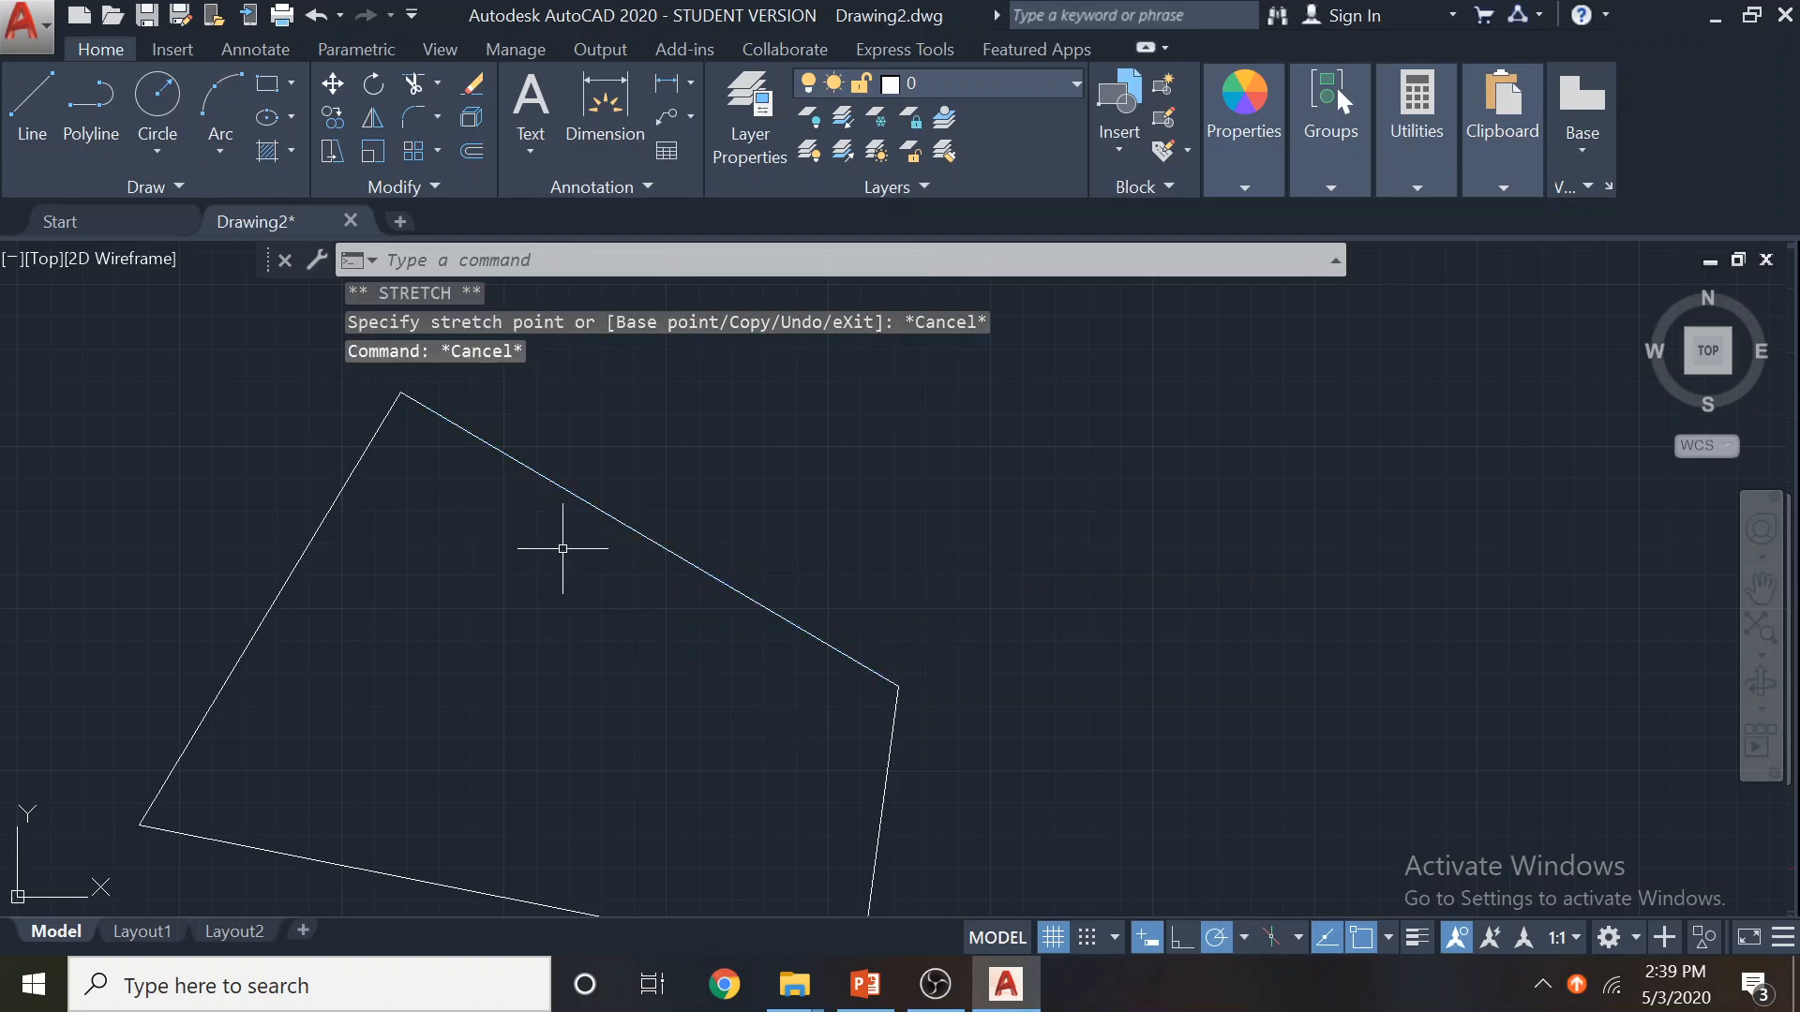
left_click(597, 514)
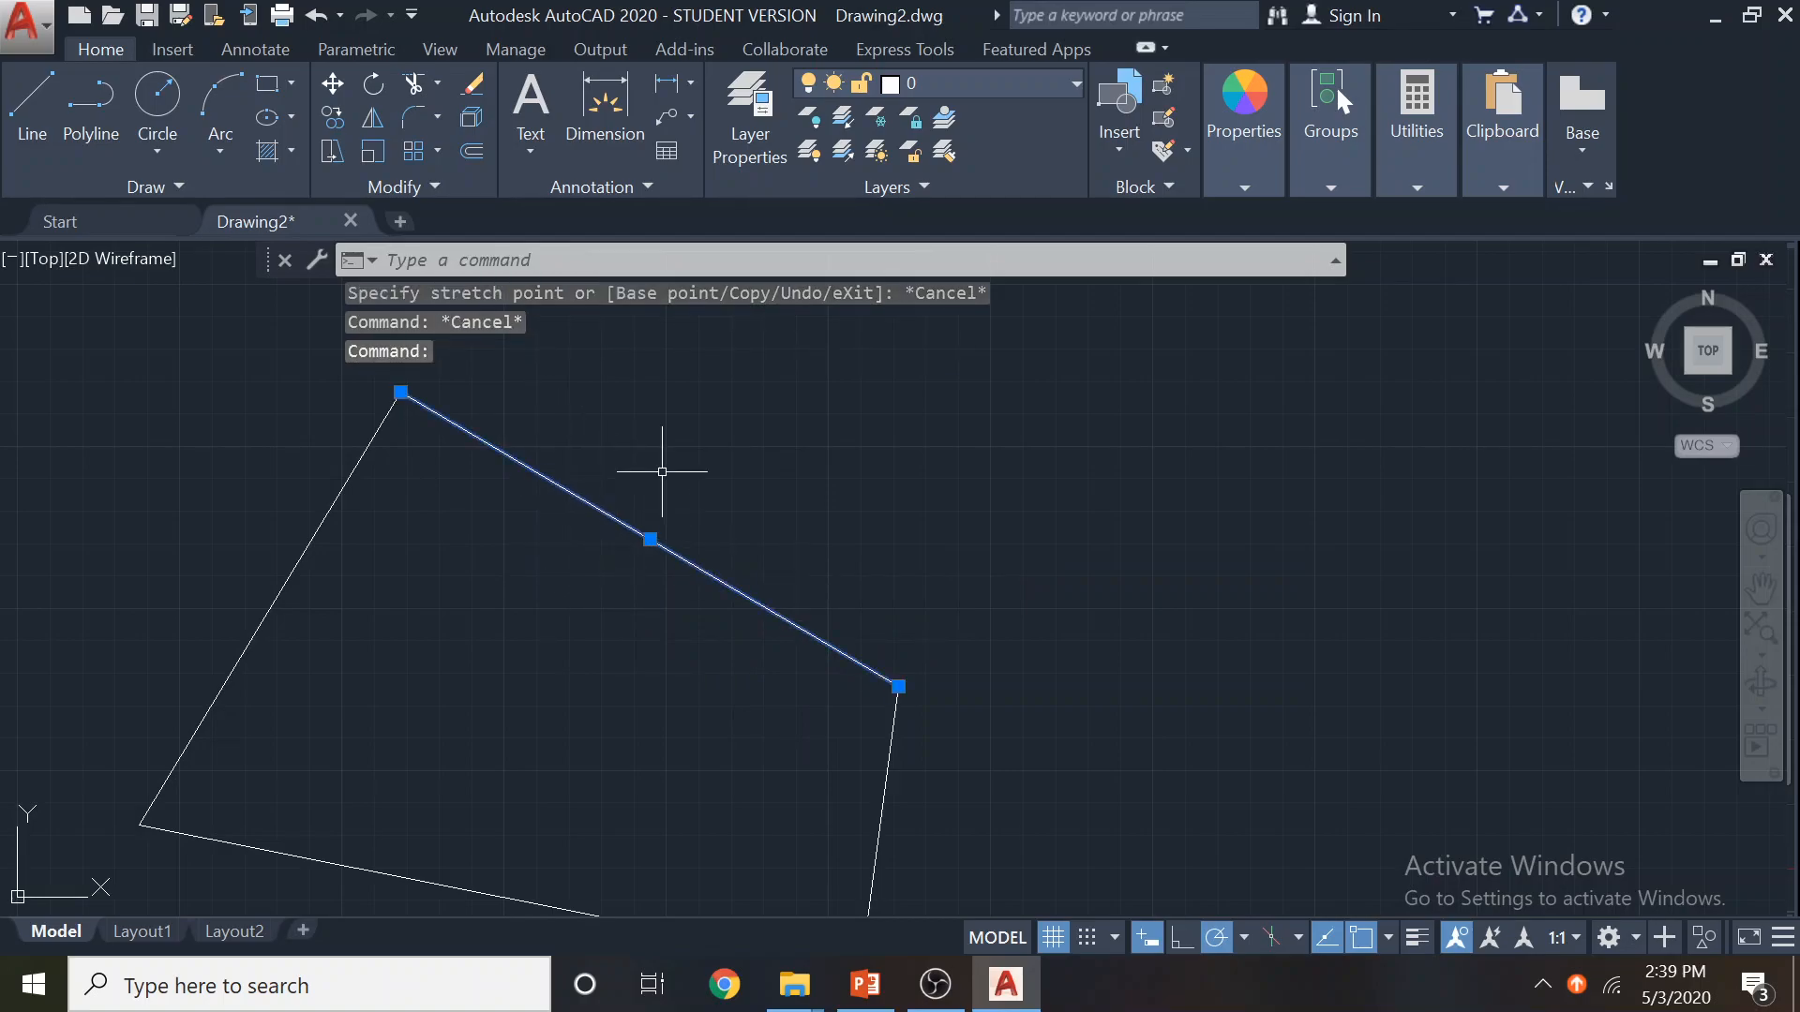
scroll(662, 474, "down", 2)
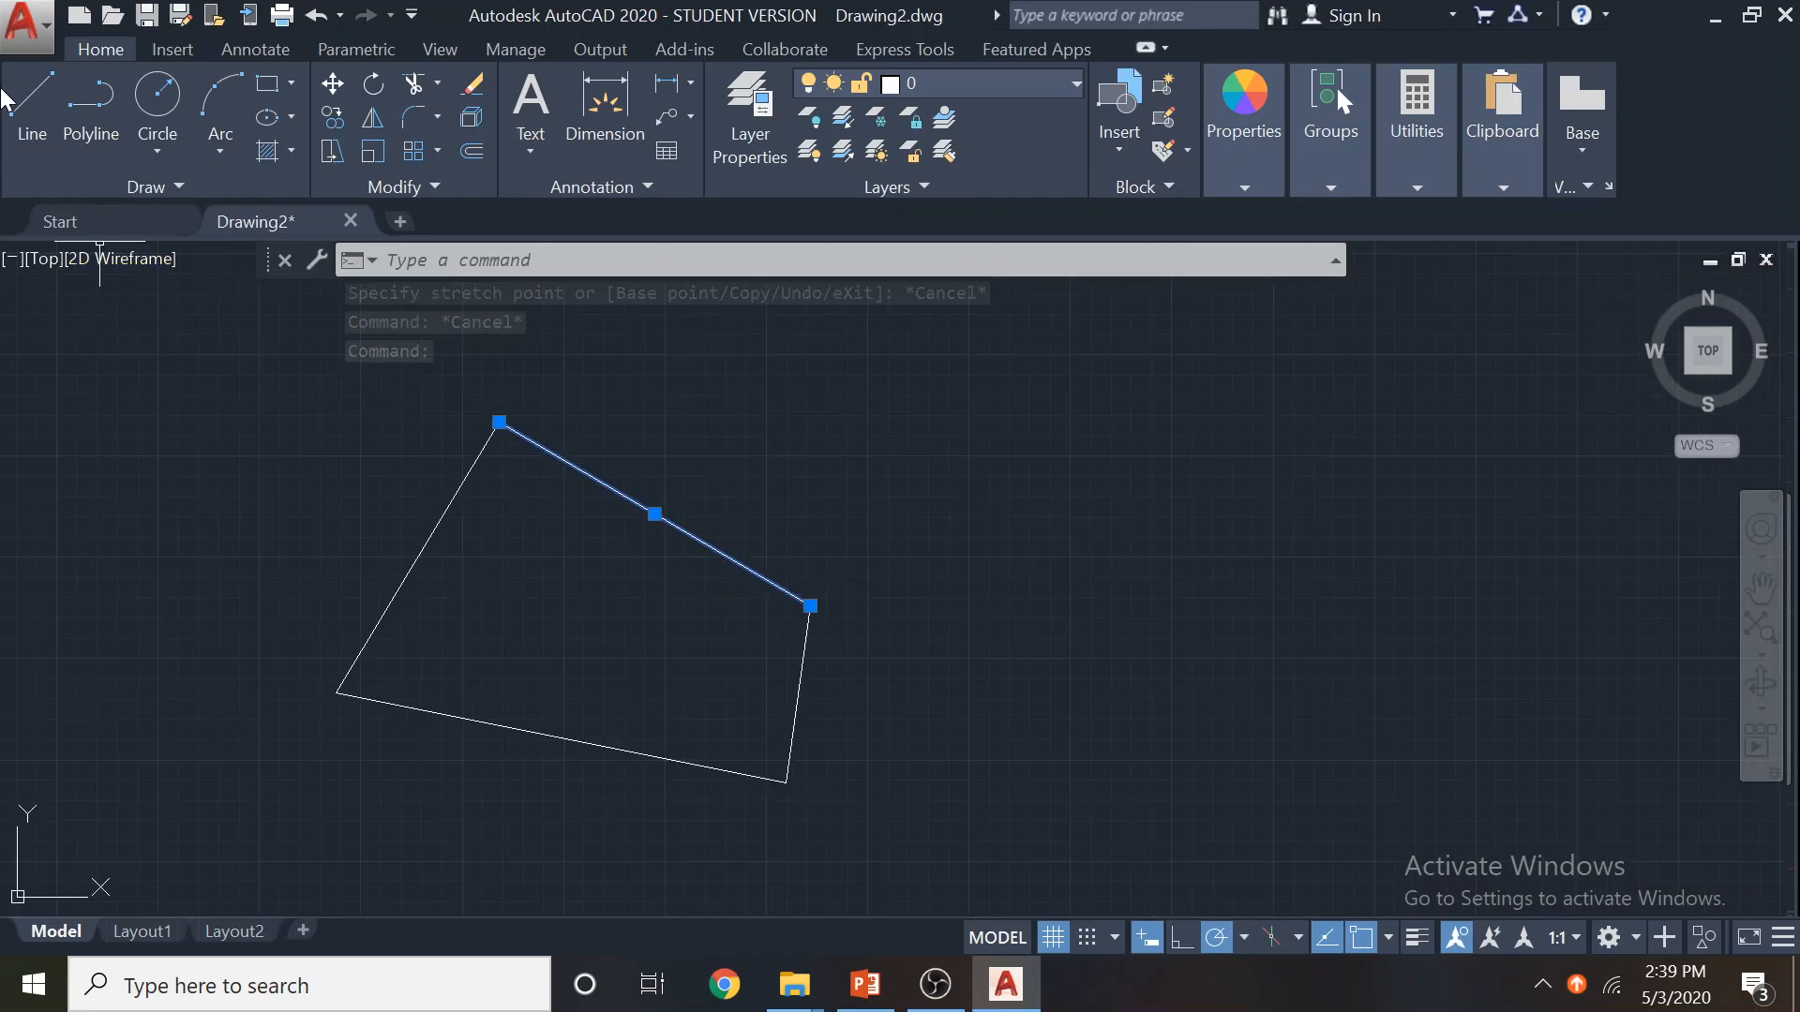
Enlarge the grip size in the Selection settings of the program options
left_click(23, 21)
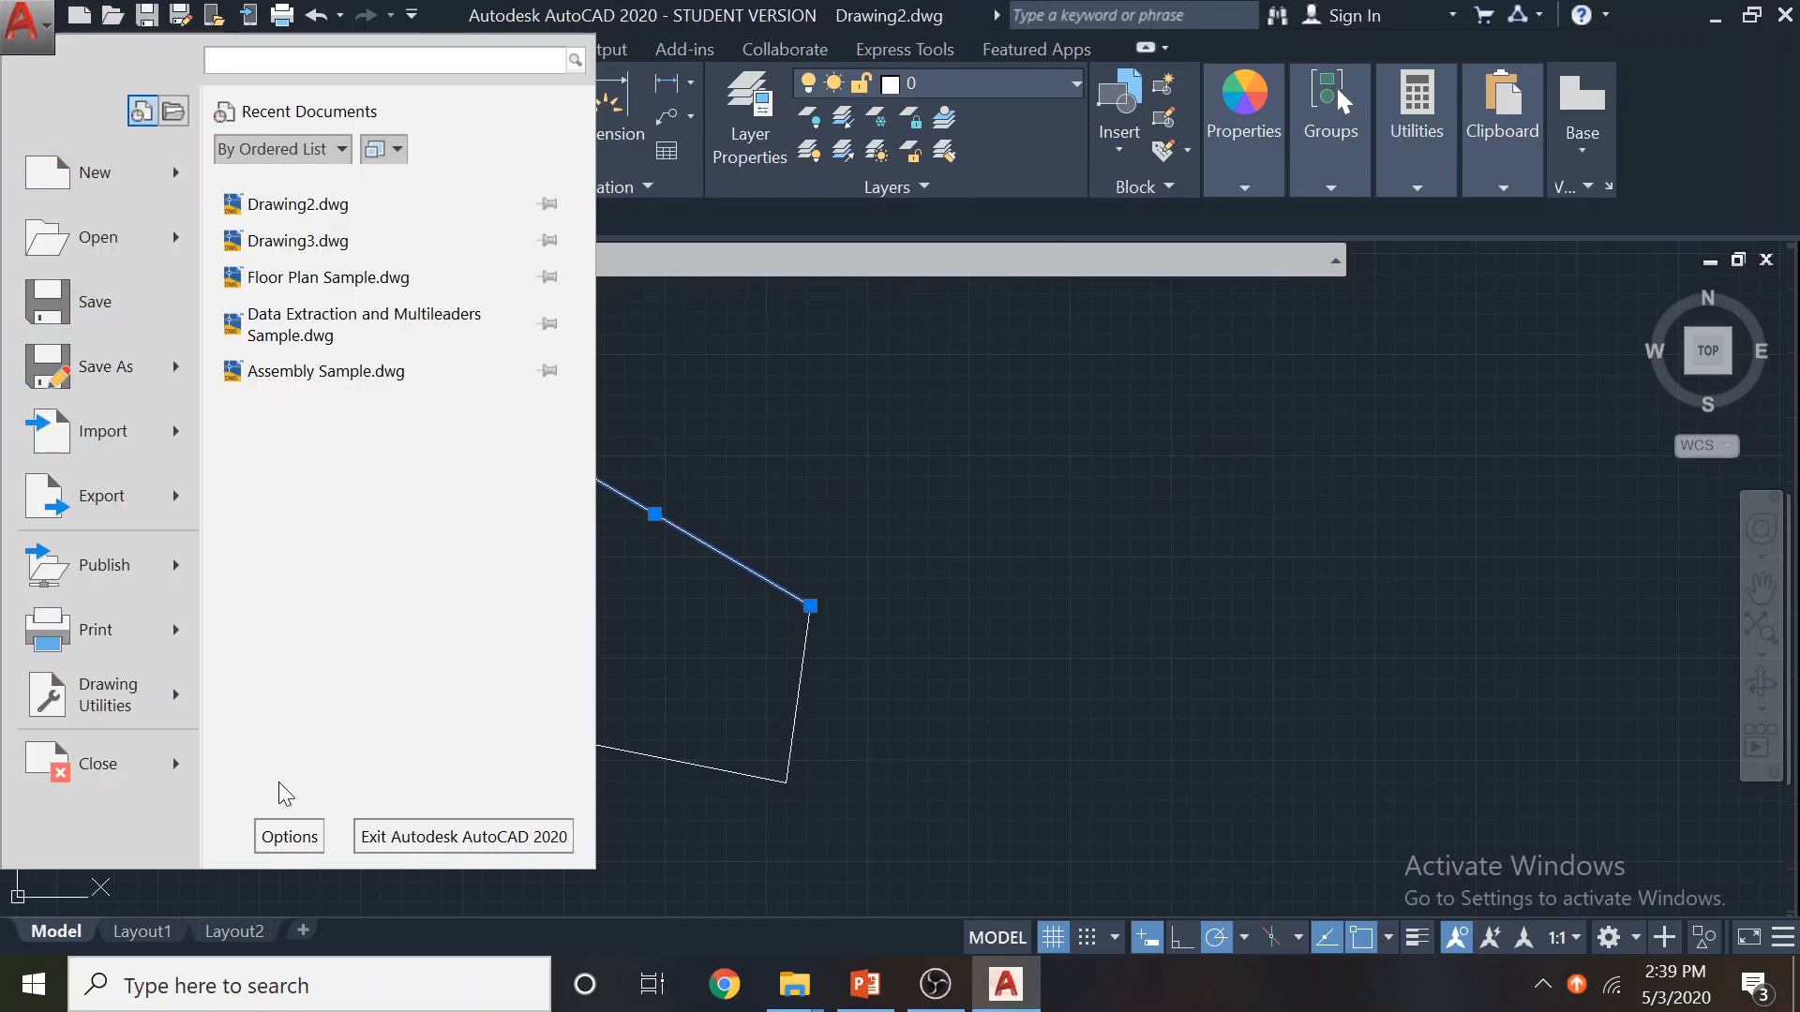
left_click(287, 836)
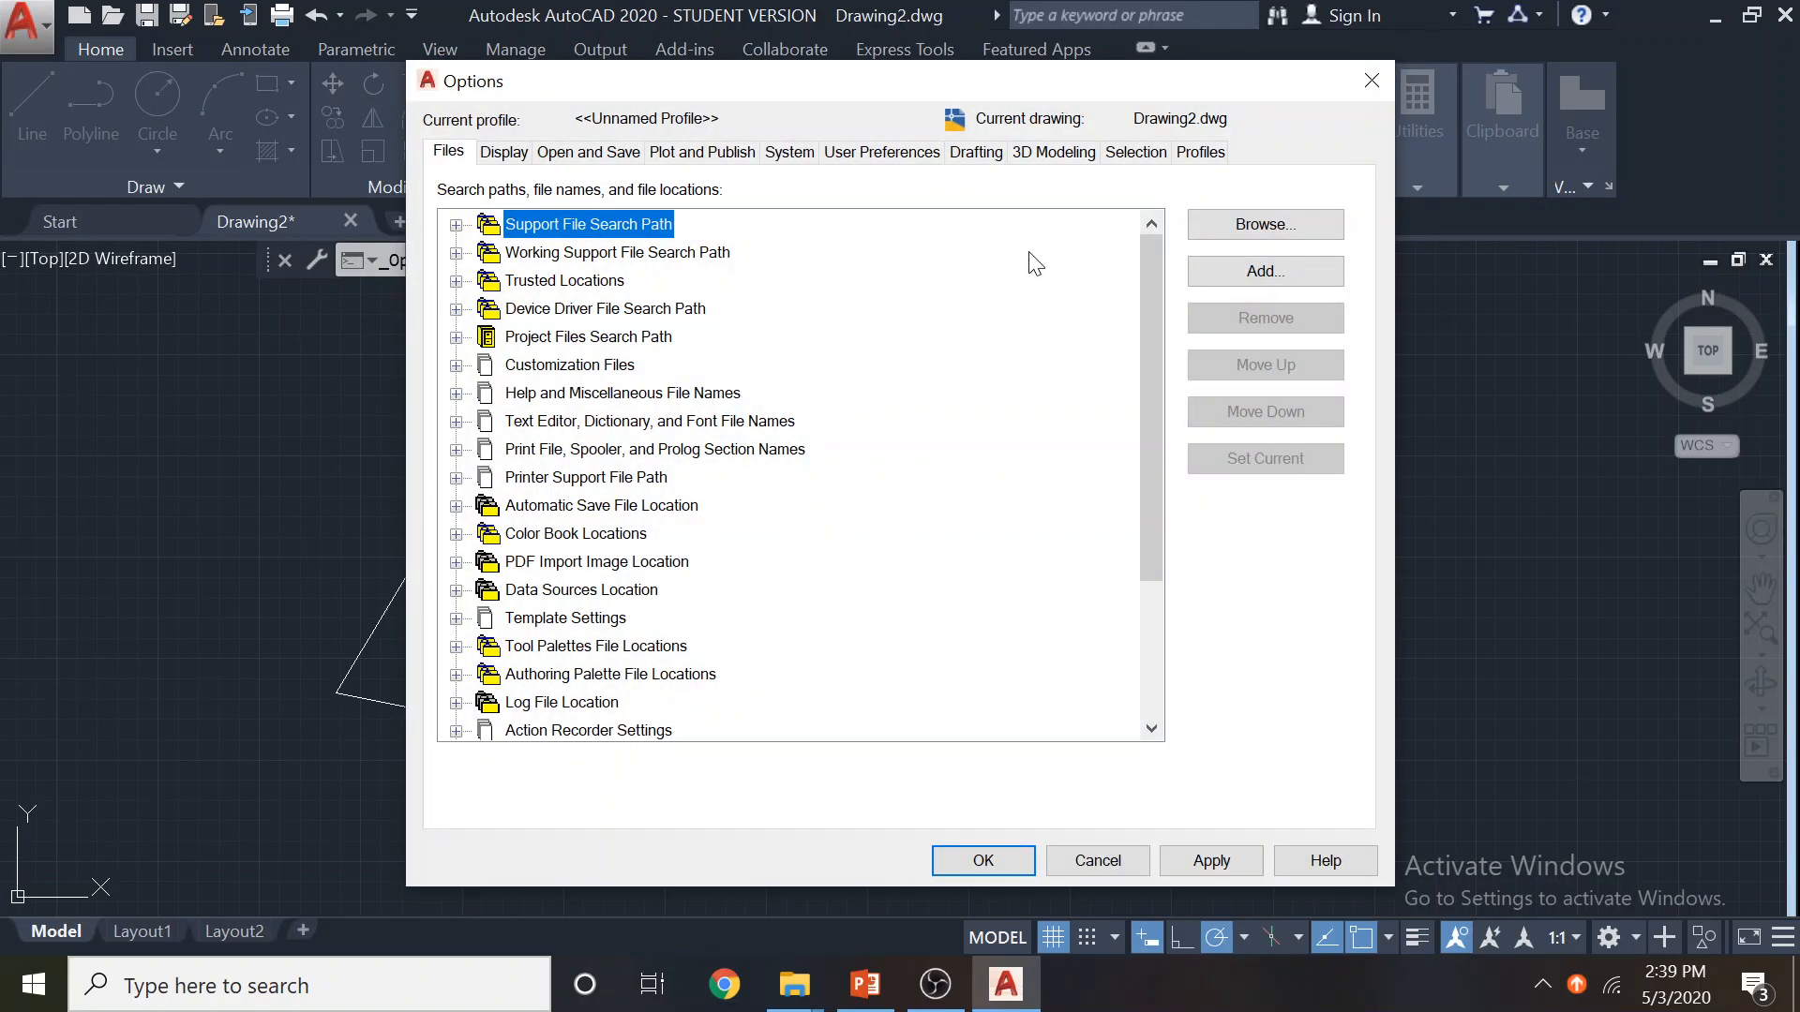
left_click(1130, 153)
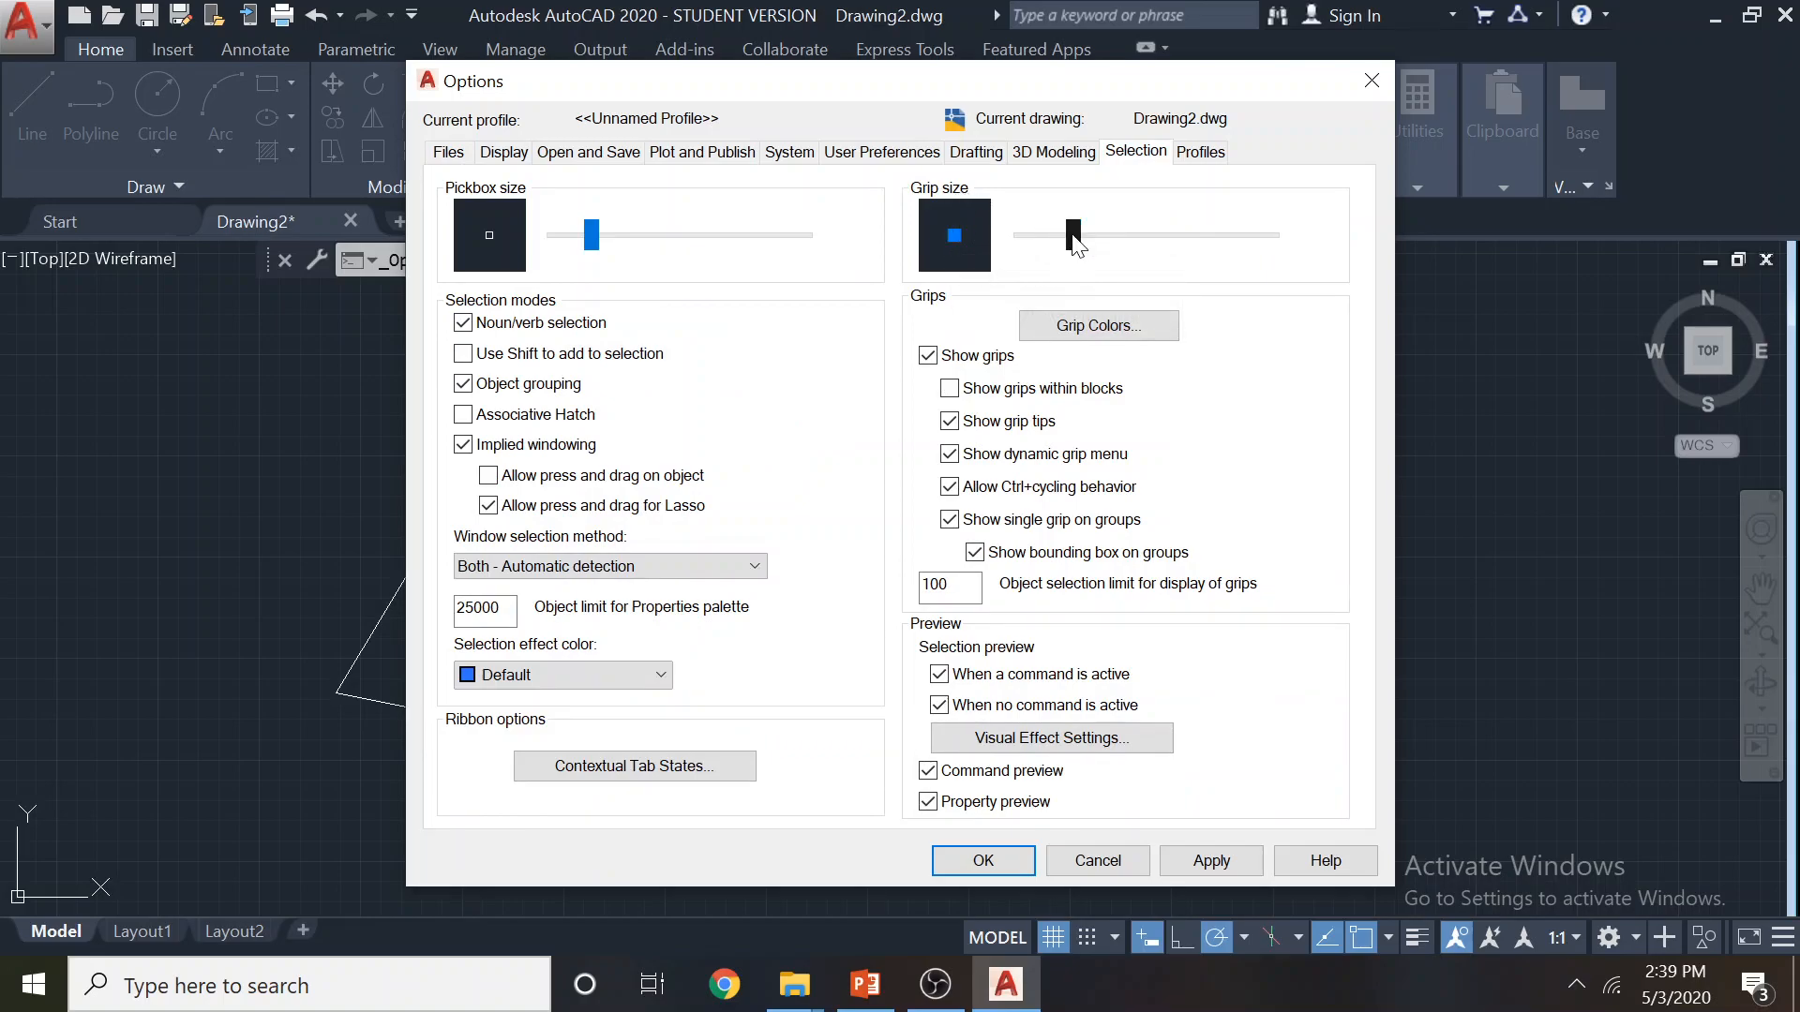
left_click_drag(1076, 242, 1201, 241)
Set the unselected grip color to Yellow and accept the option changes
left_click(1099, 325)
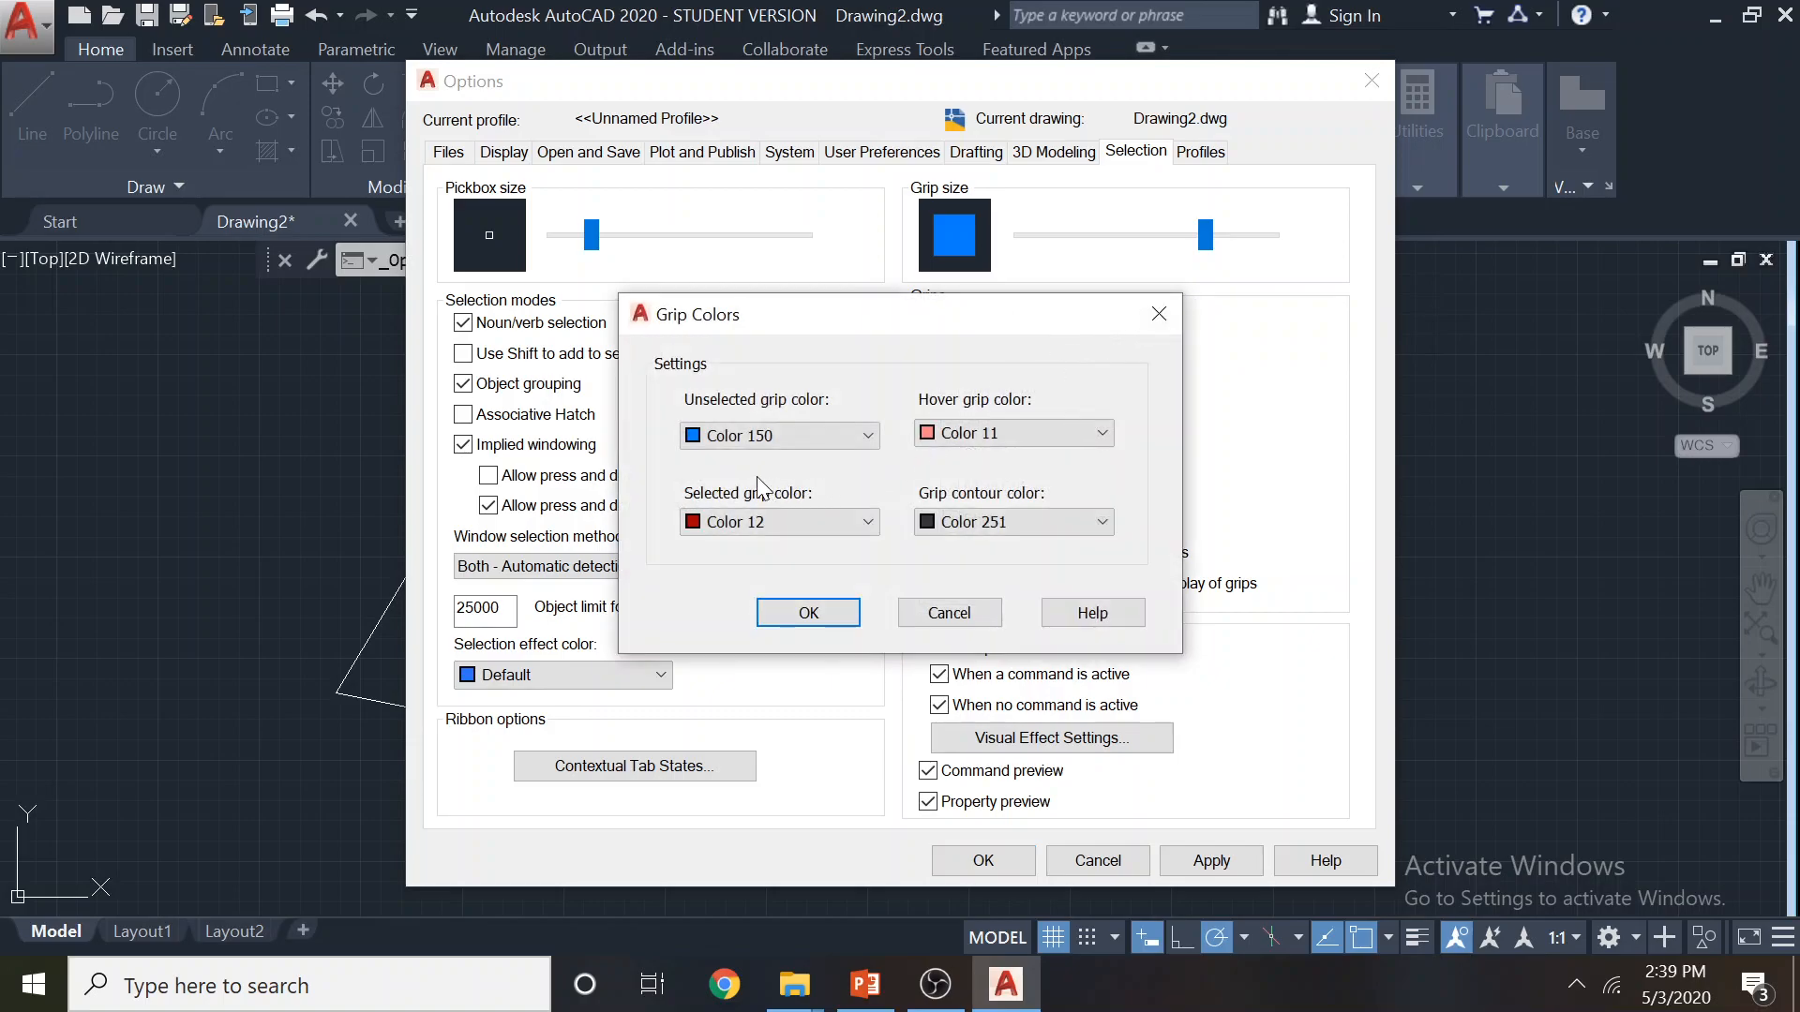
left_click(742, 441)
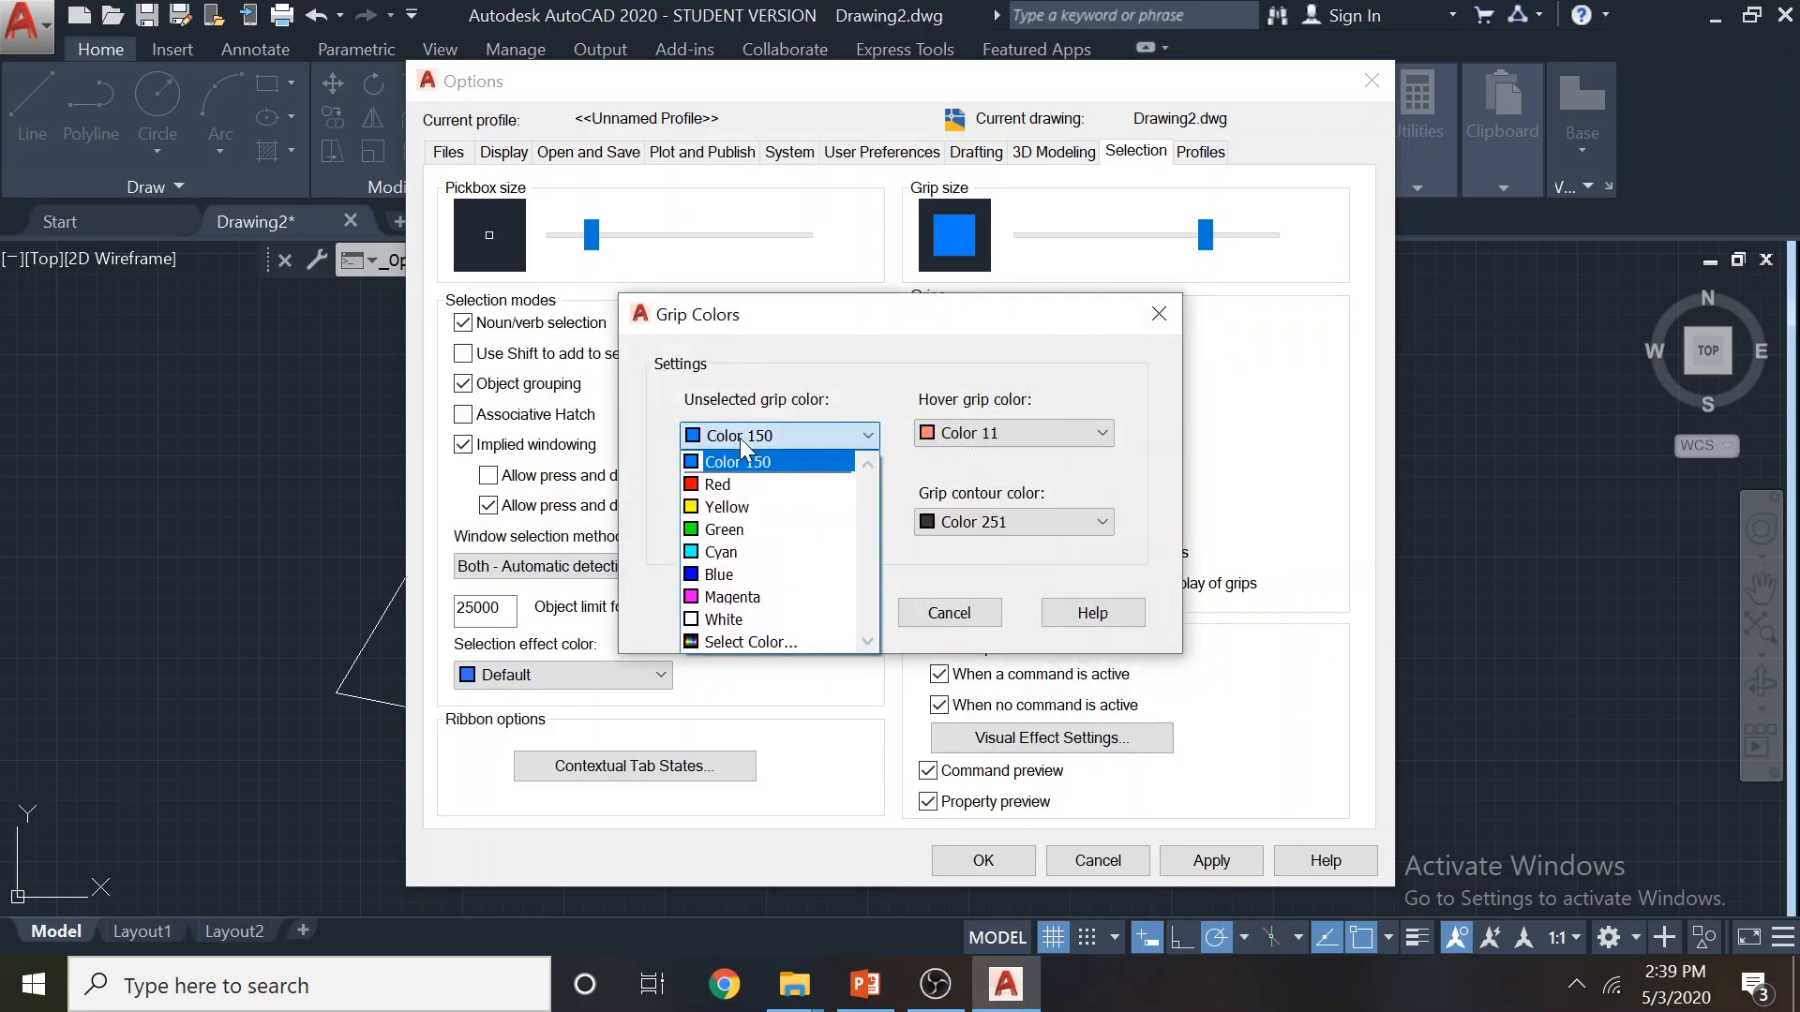
left_click(727, 507)
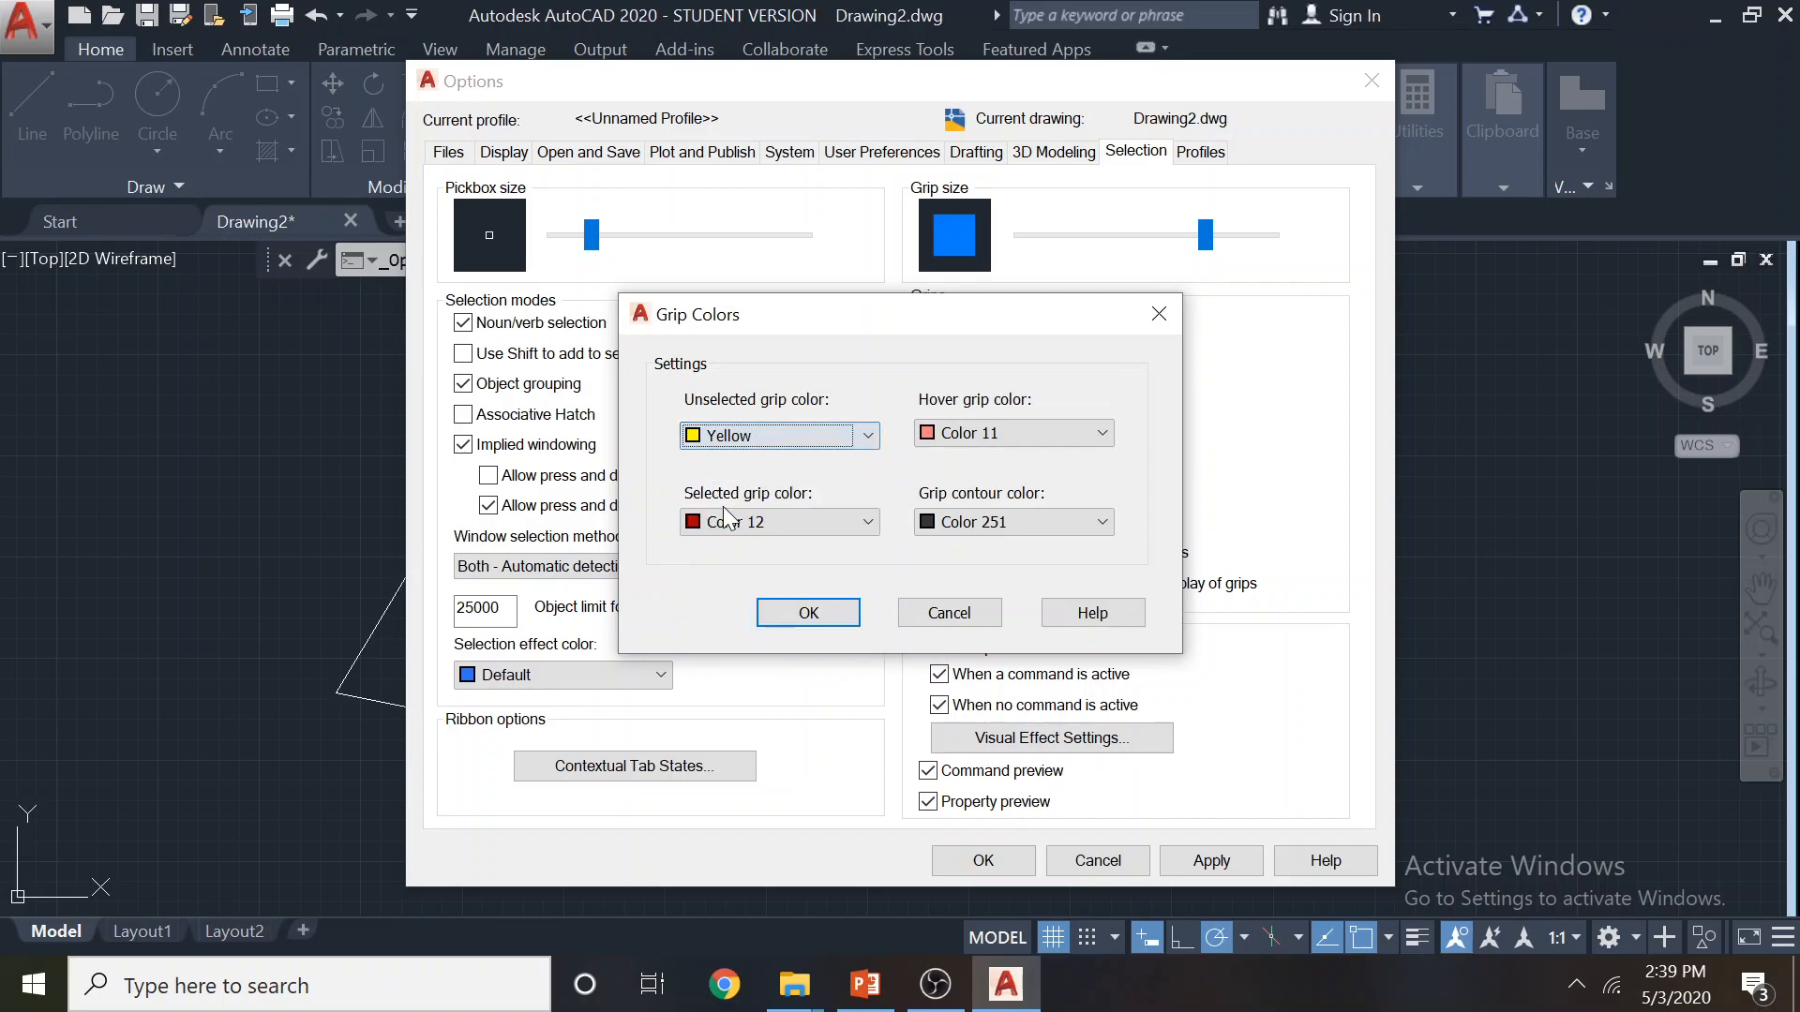
left_click(808, 613)
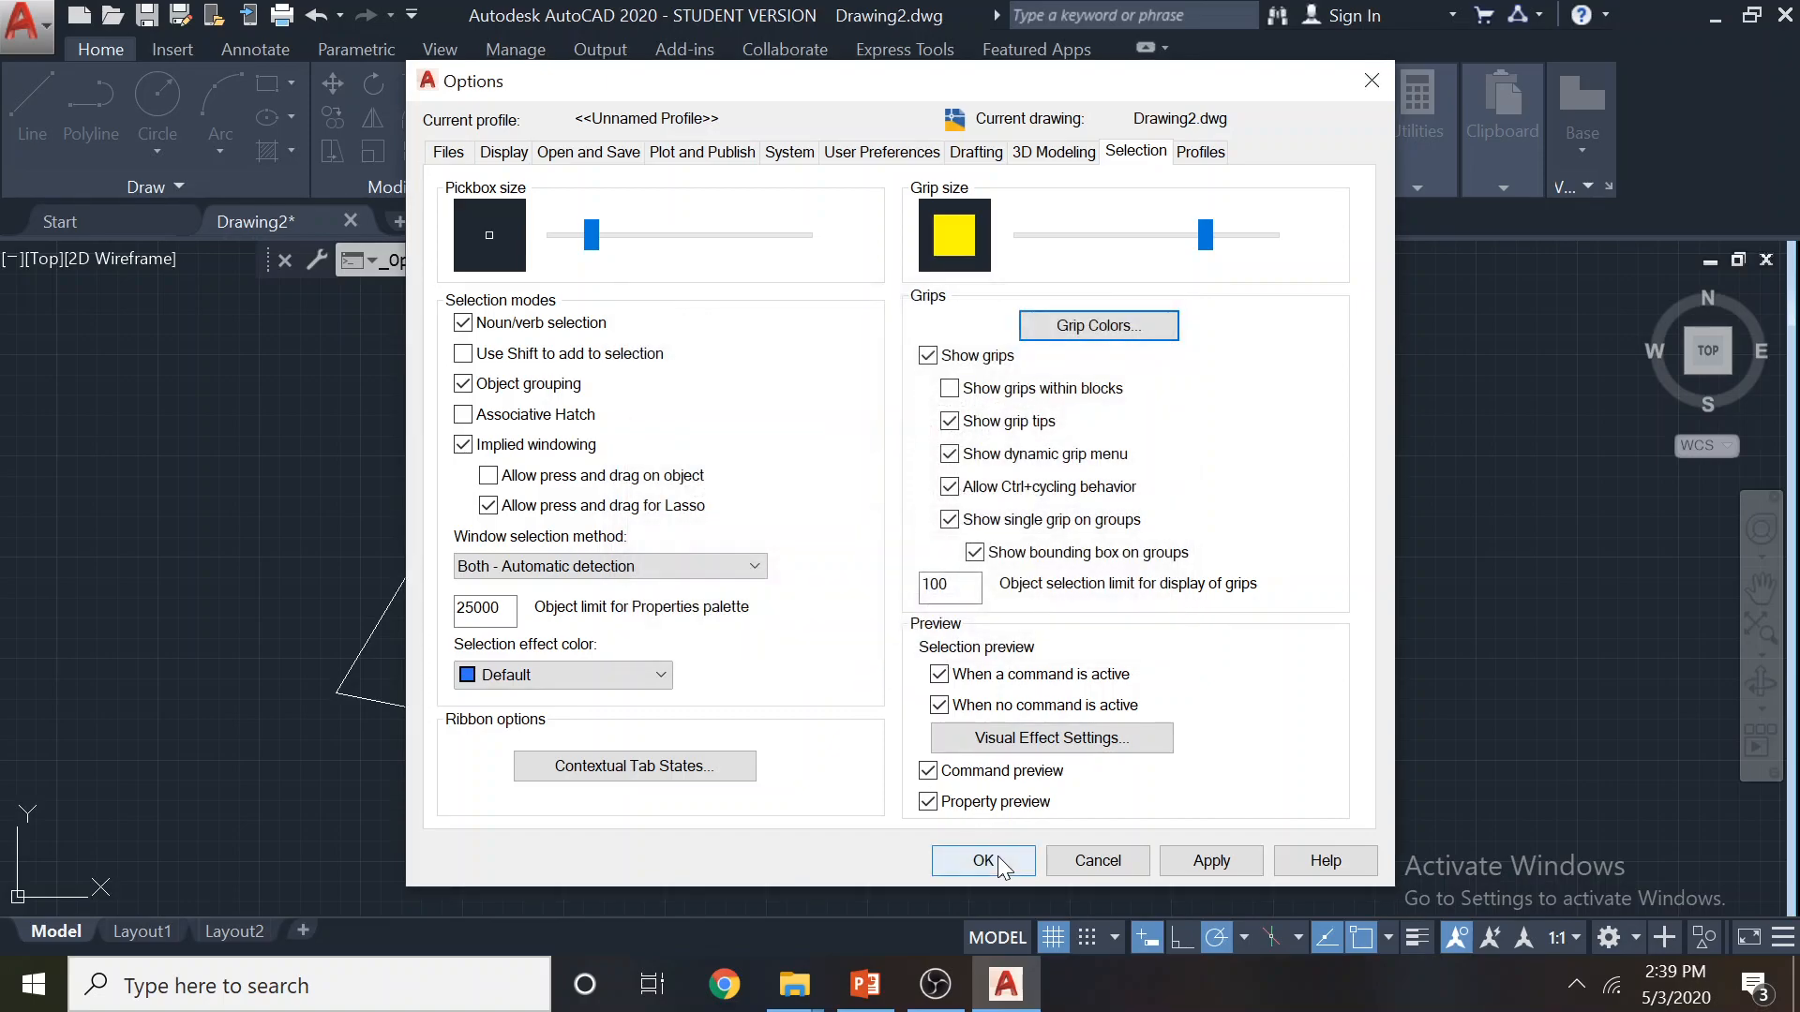
left_click(984, 861)
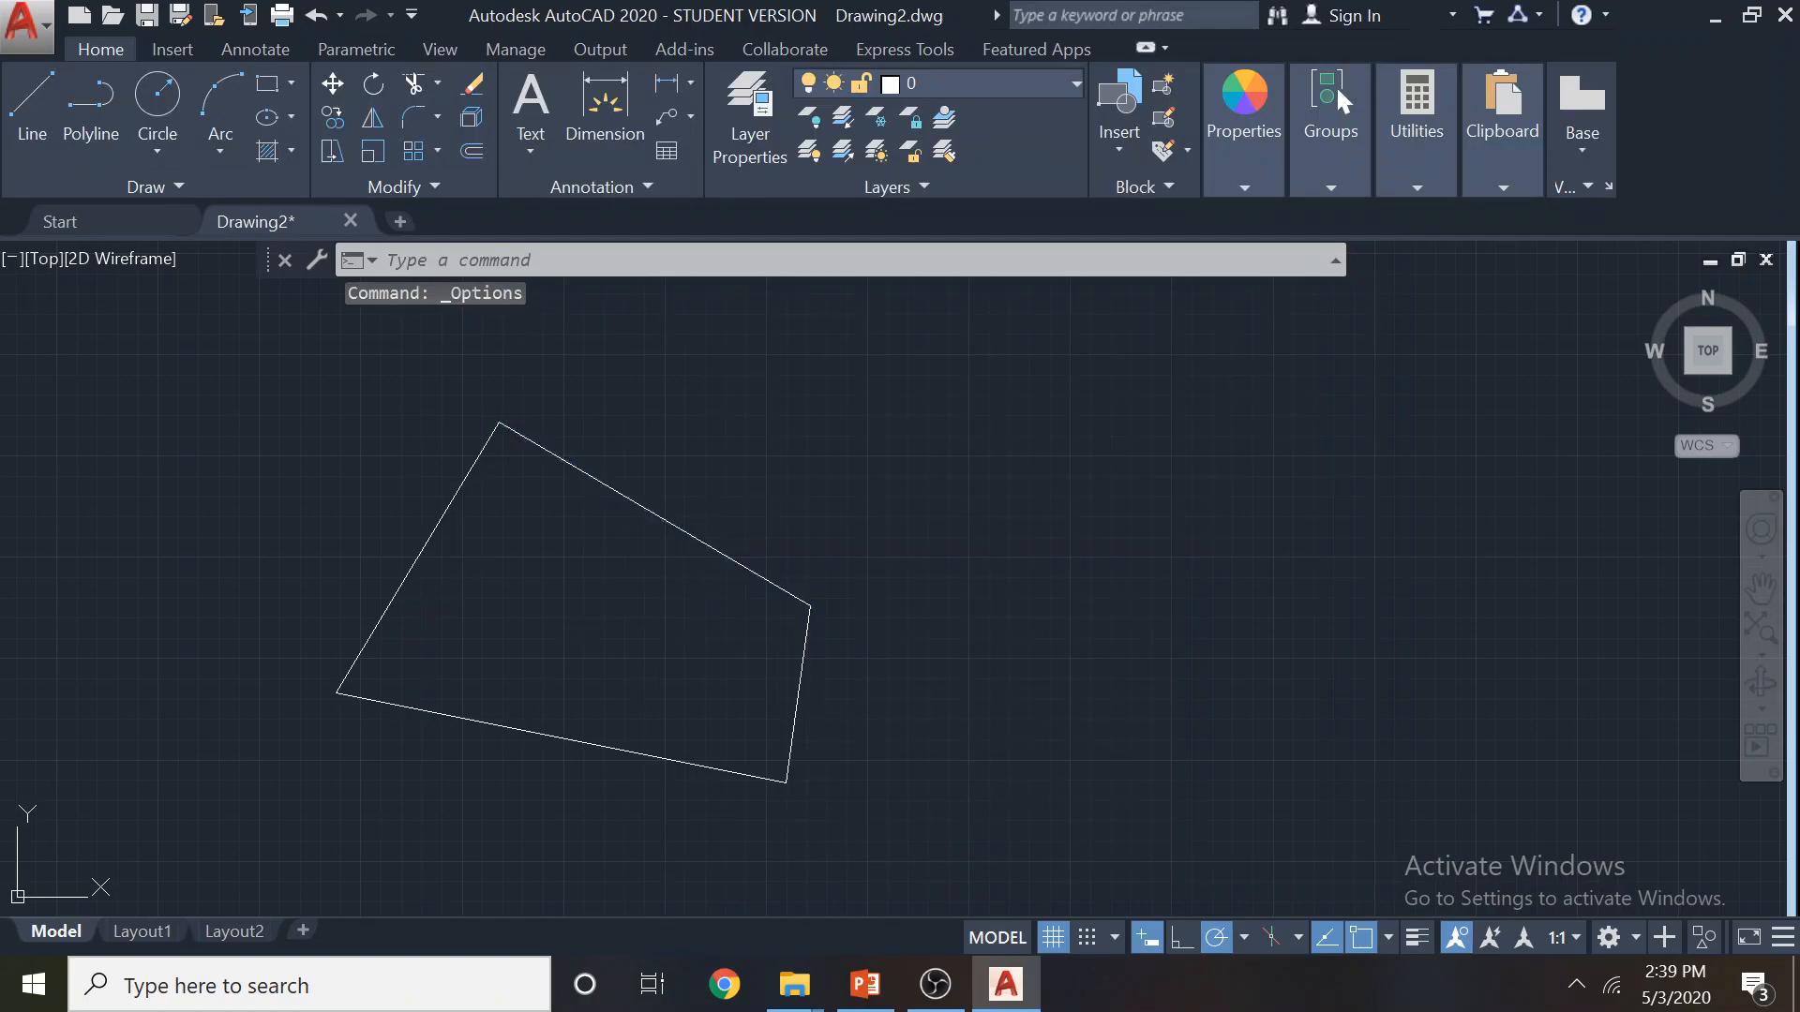
Select the upper line to inspect its grips, activate the midpoint grip, and cancel to clear the selection
left_click(710, 544)
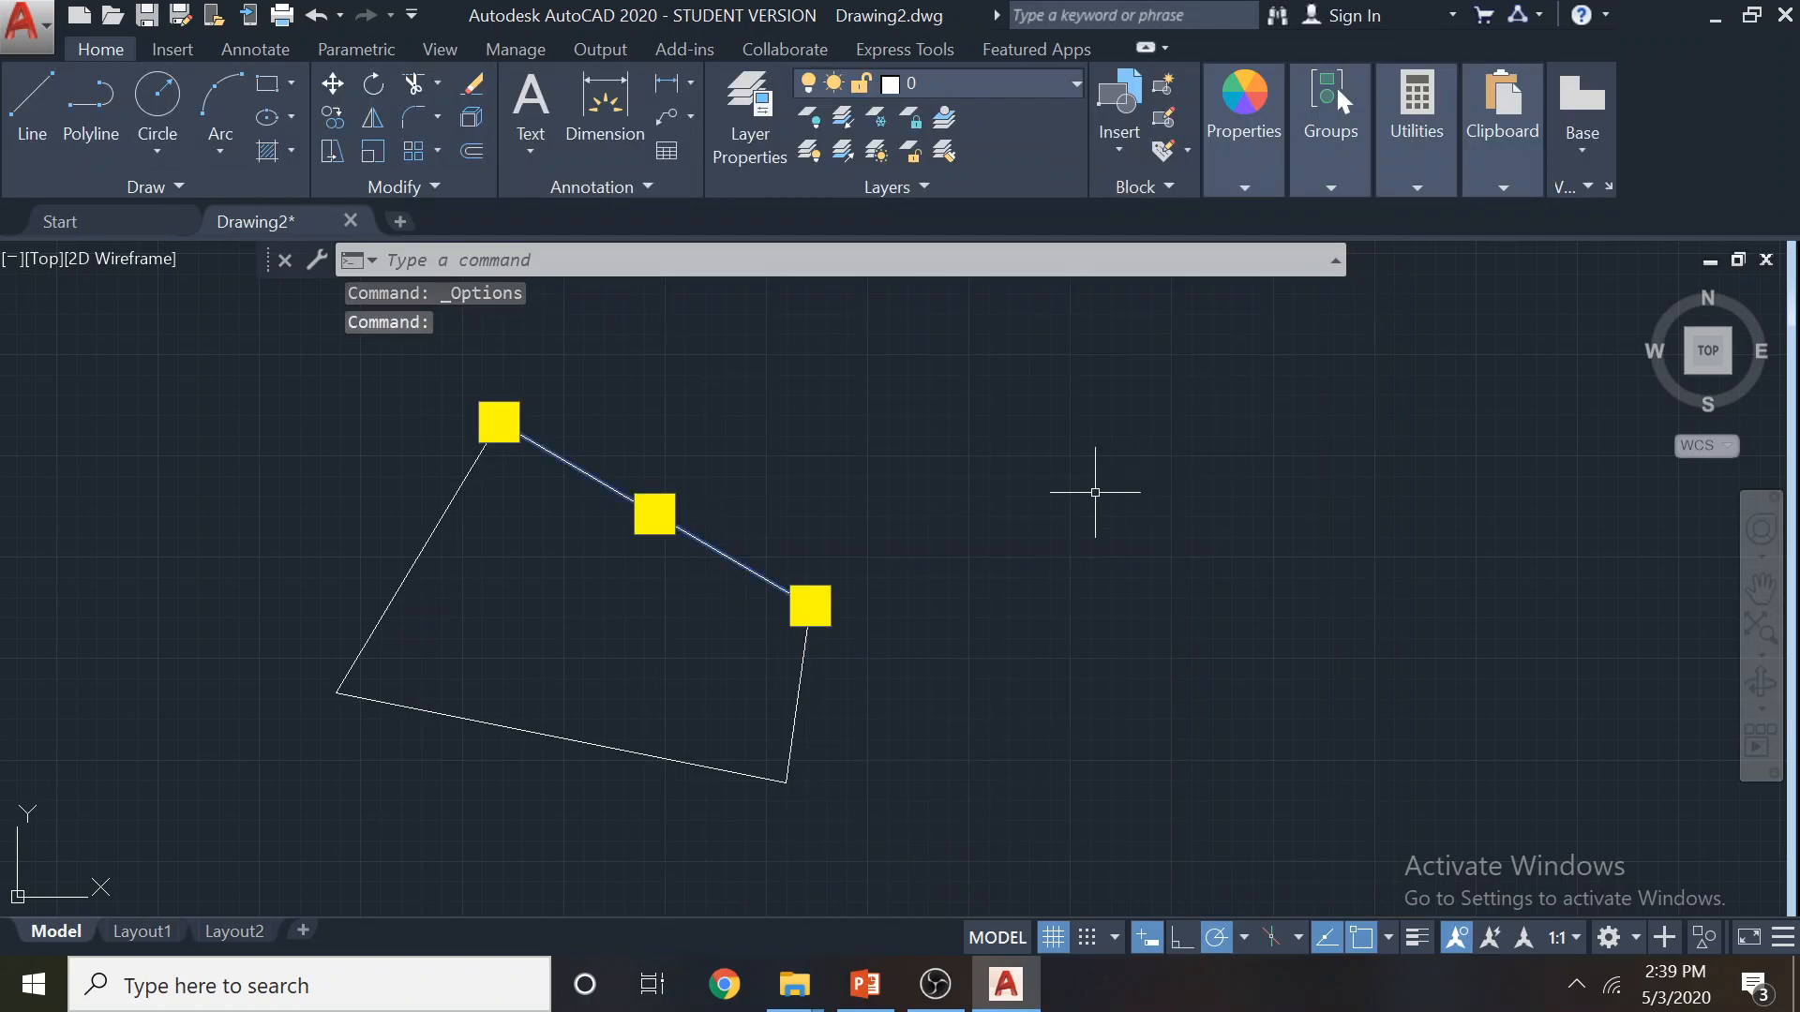
left_click(654, 513)
key("Escape")
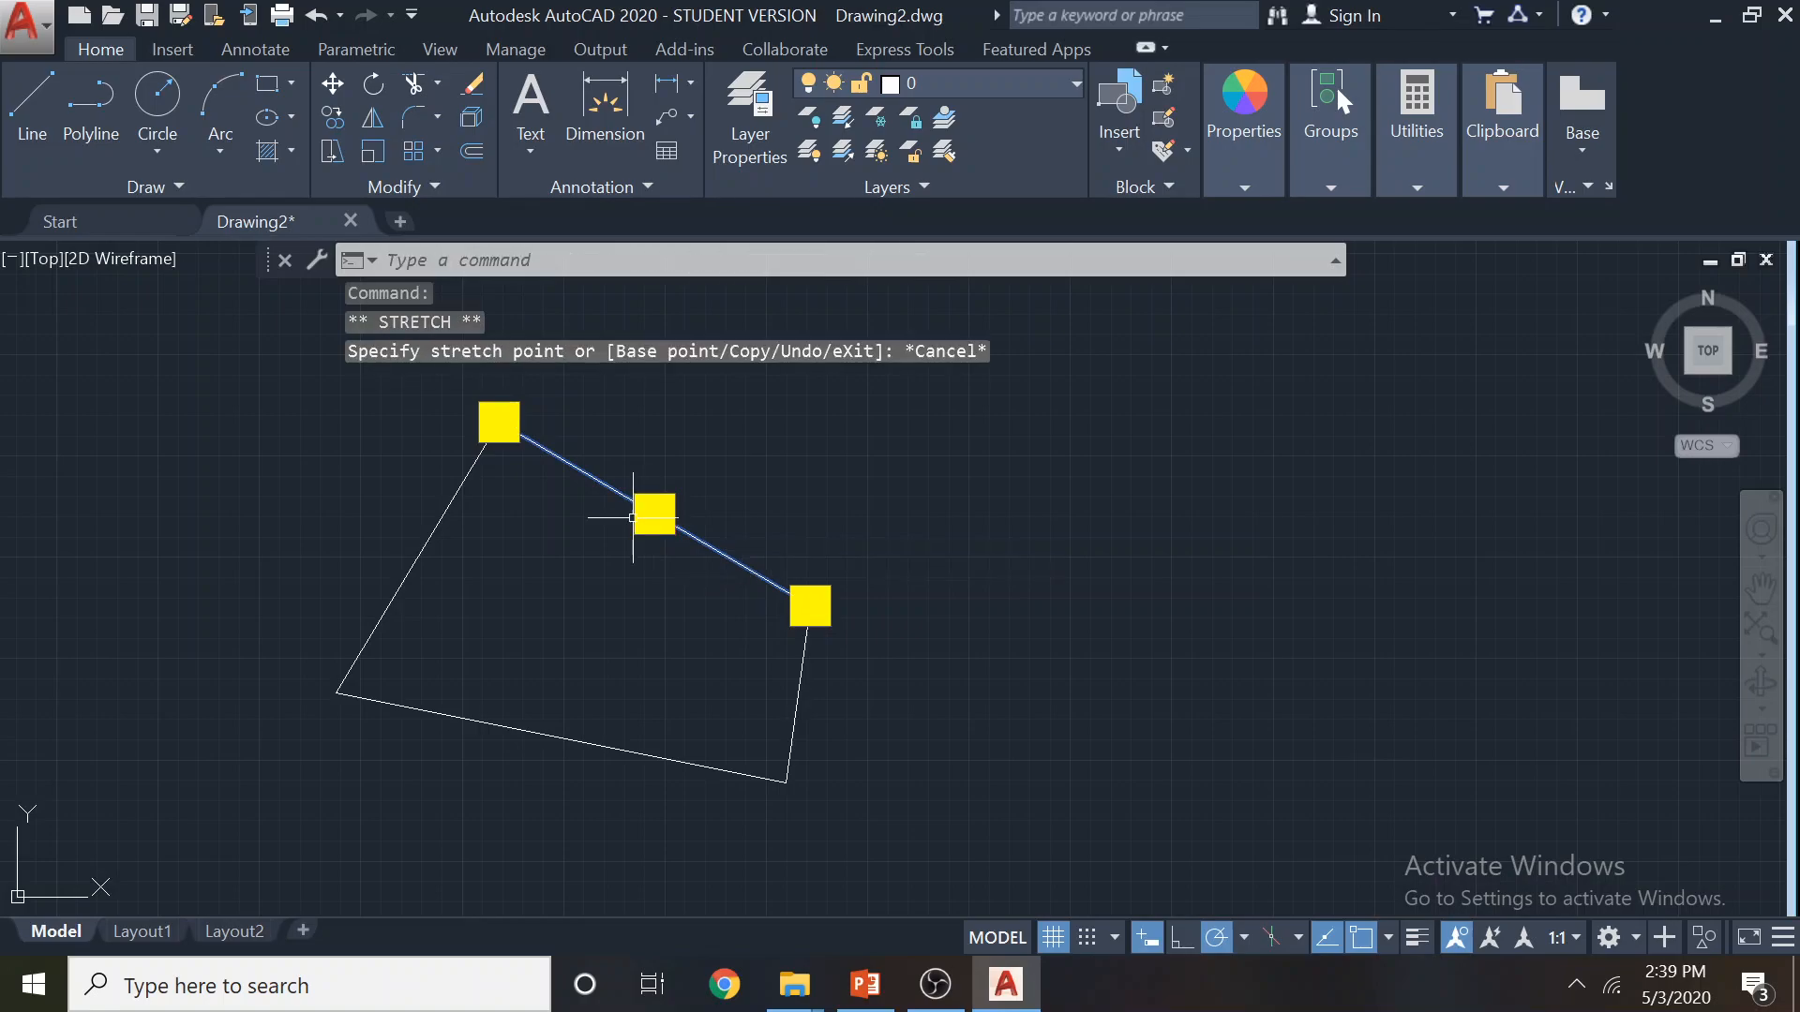
key("Escape")
Reopen the program options and reduce the grip size to a small square
left_click(23, 24)
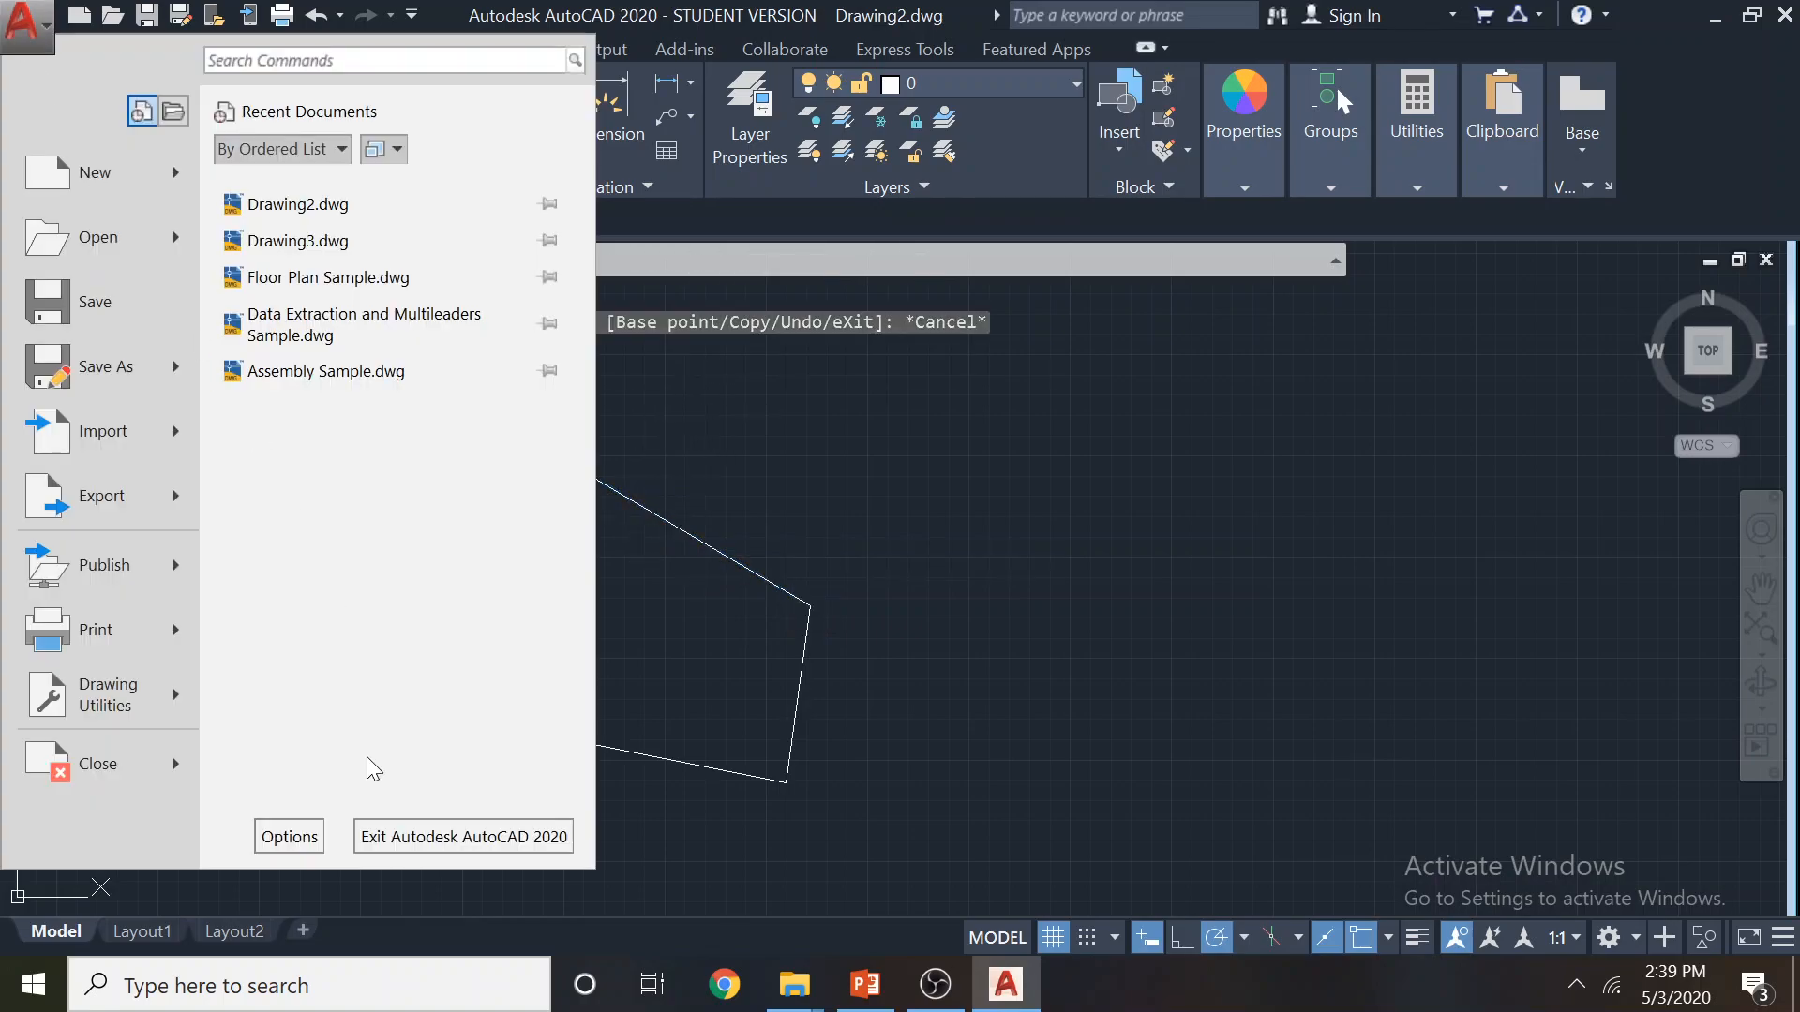
left_click(290, 837)
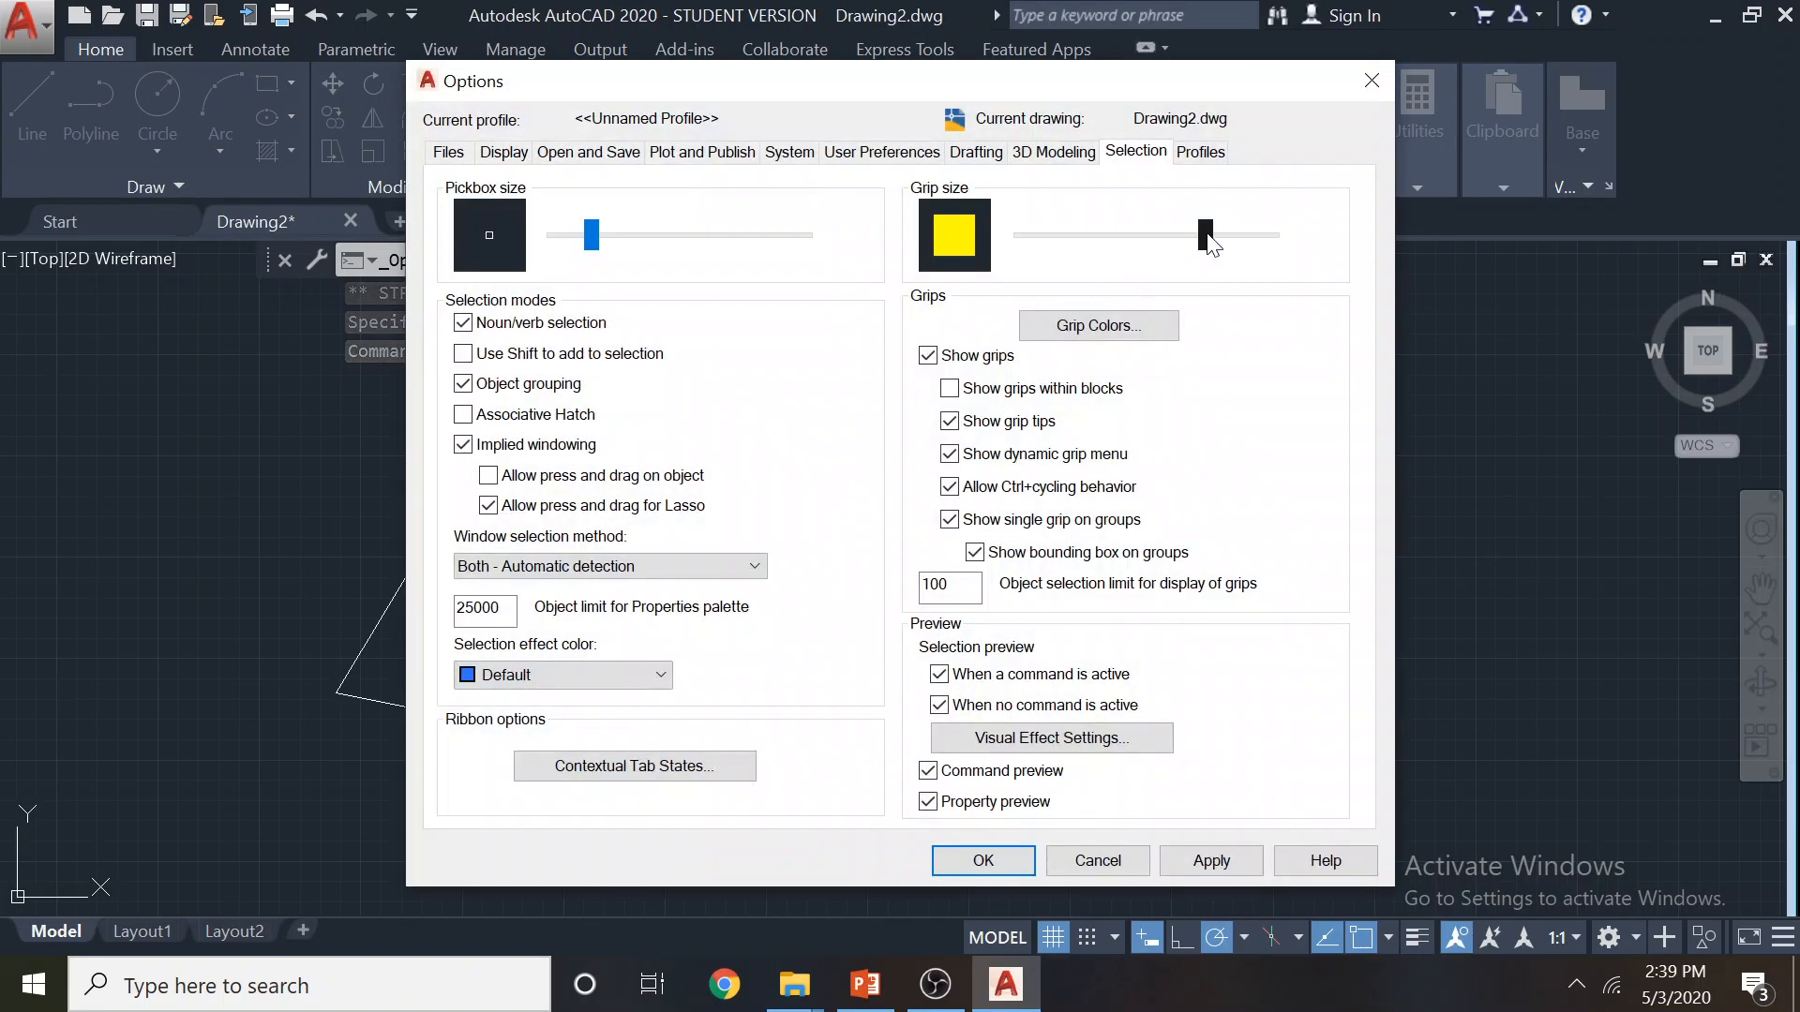
left_click_drag(1207, 236, 1067, 238)
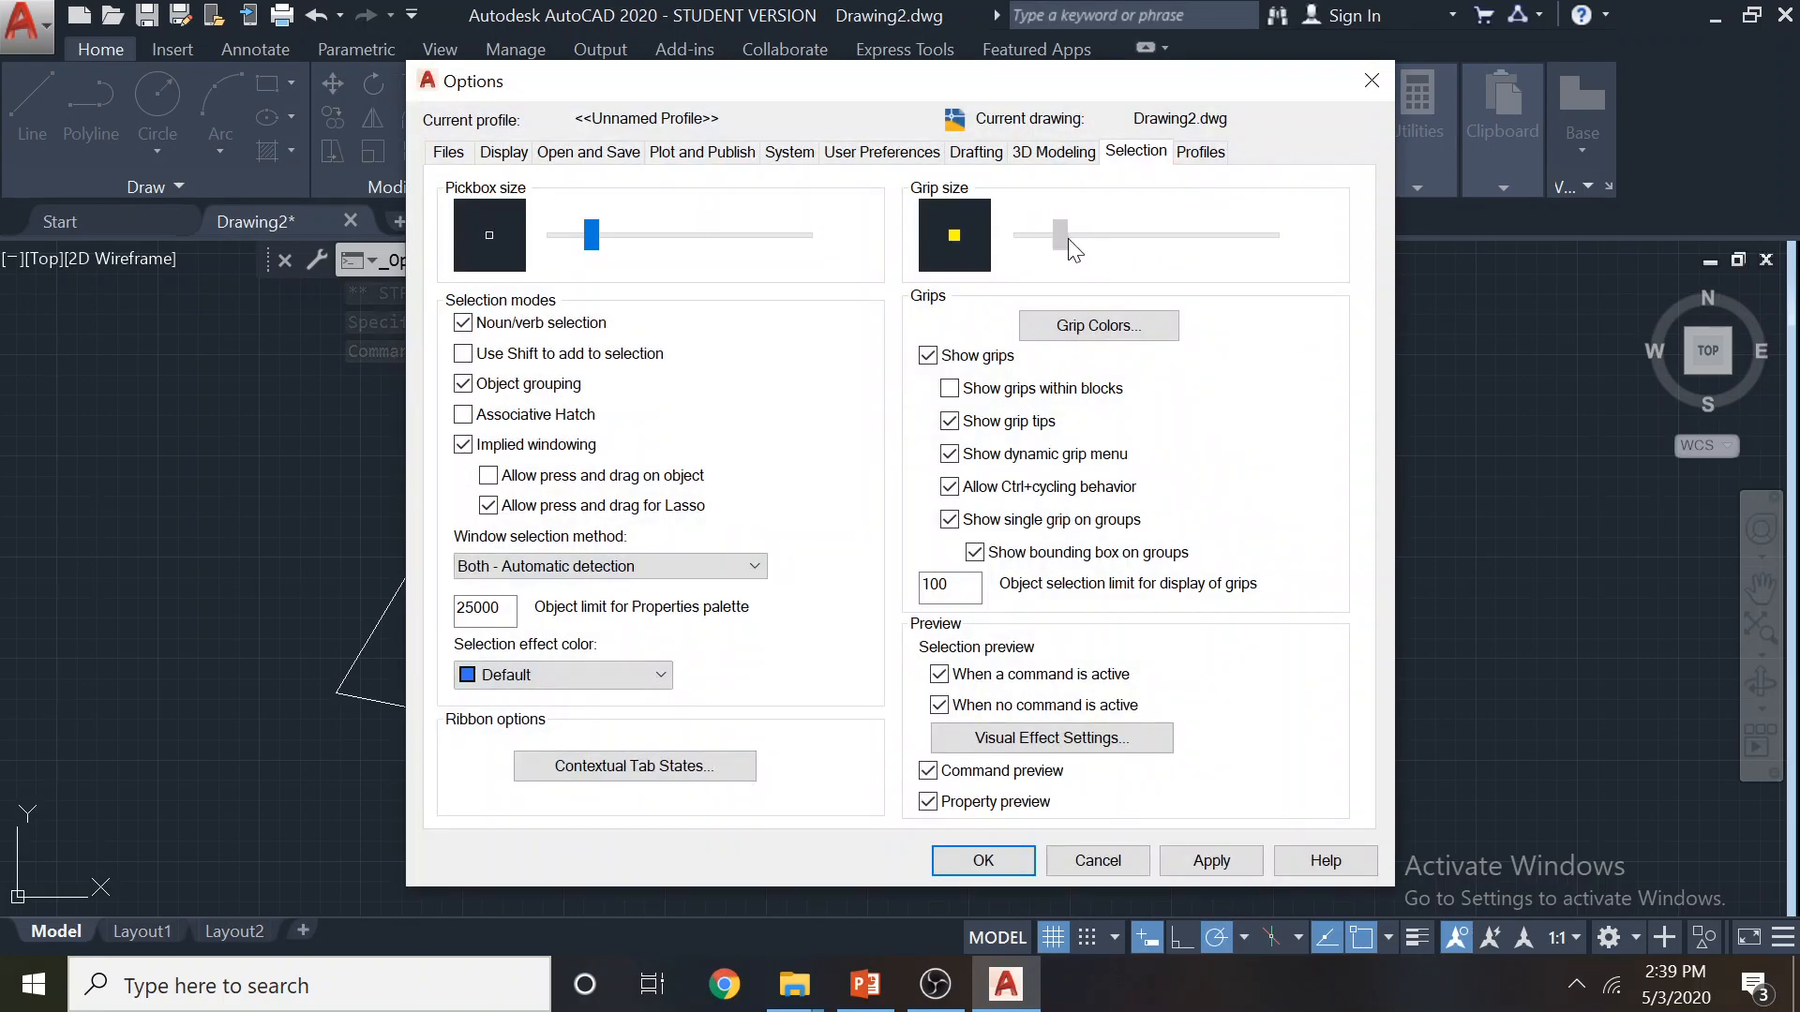
Set the unselected grip color to Magenta, accept the options, and select the upper line to check its grips
left_click(1098, 325)
left_click(750, 434)
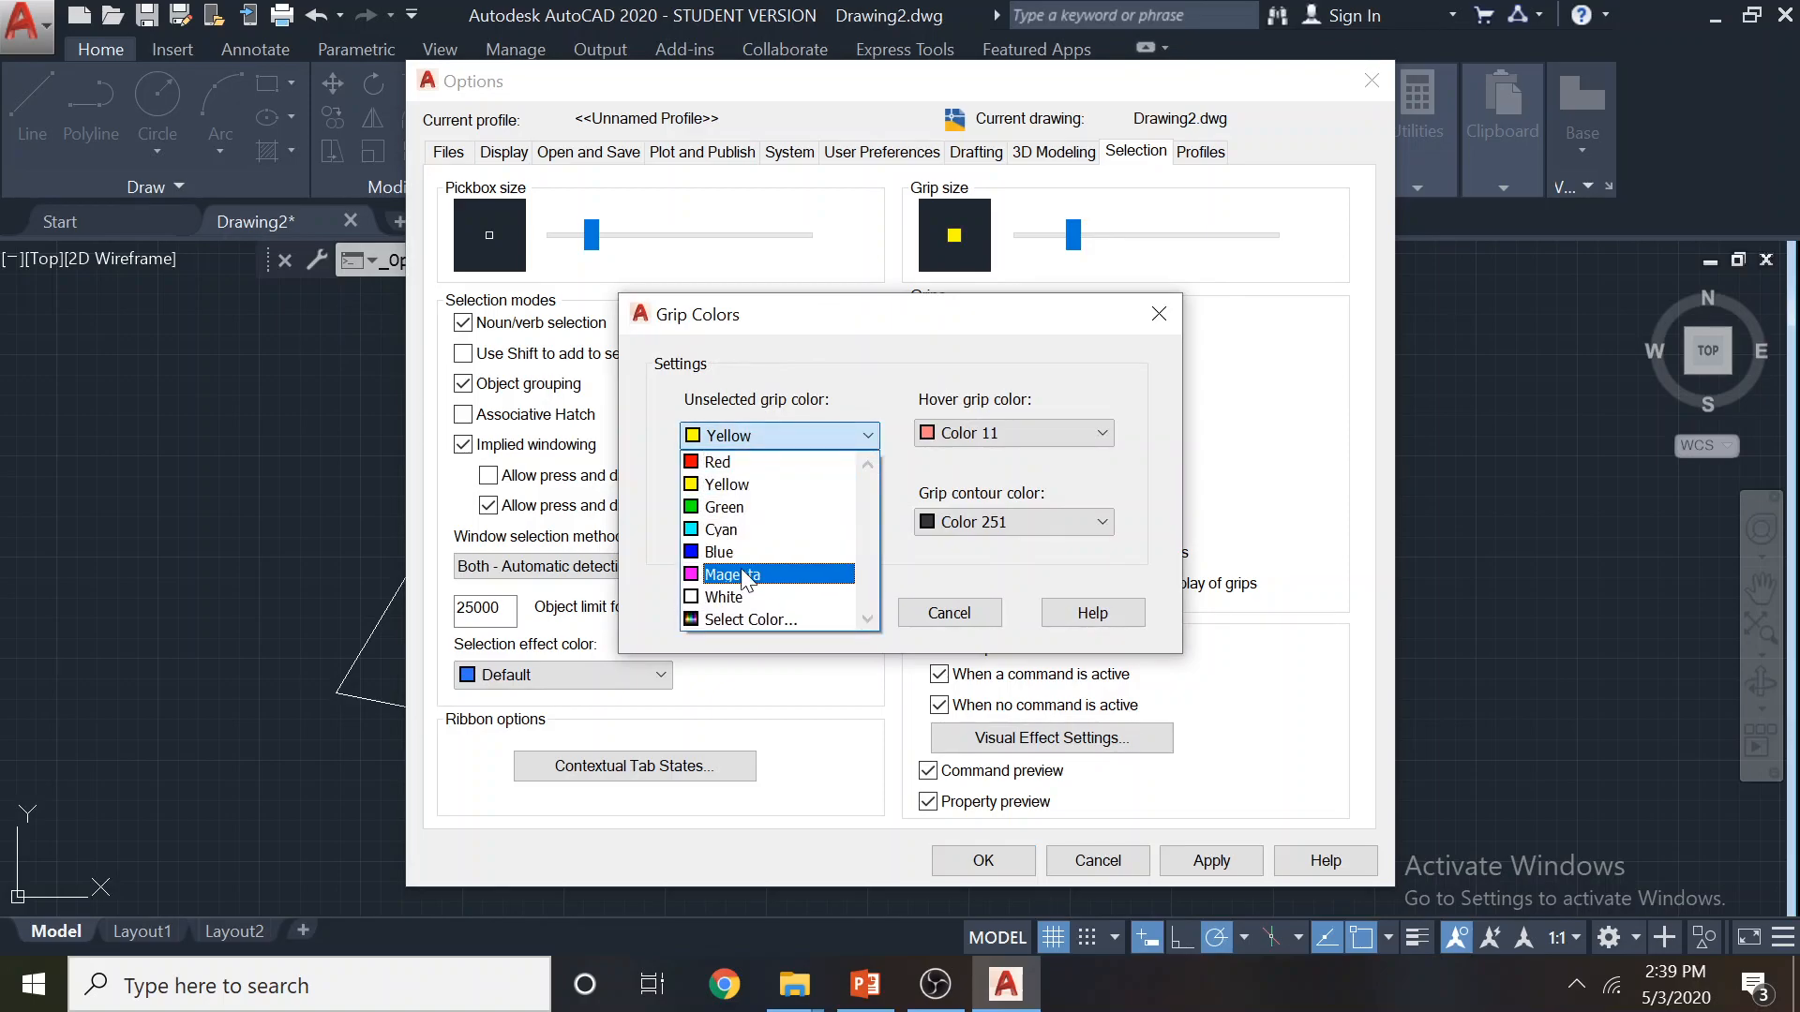
left_click(739, 530)
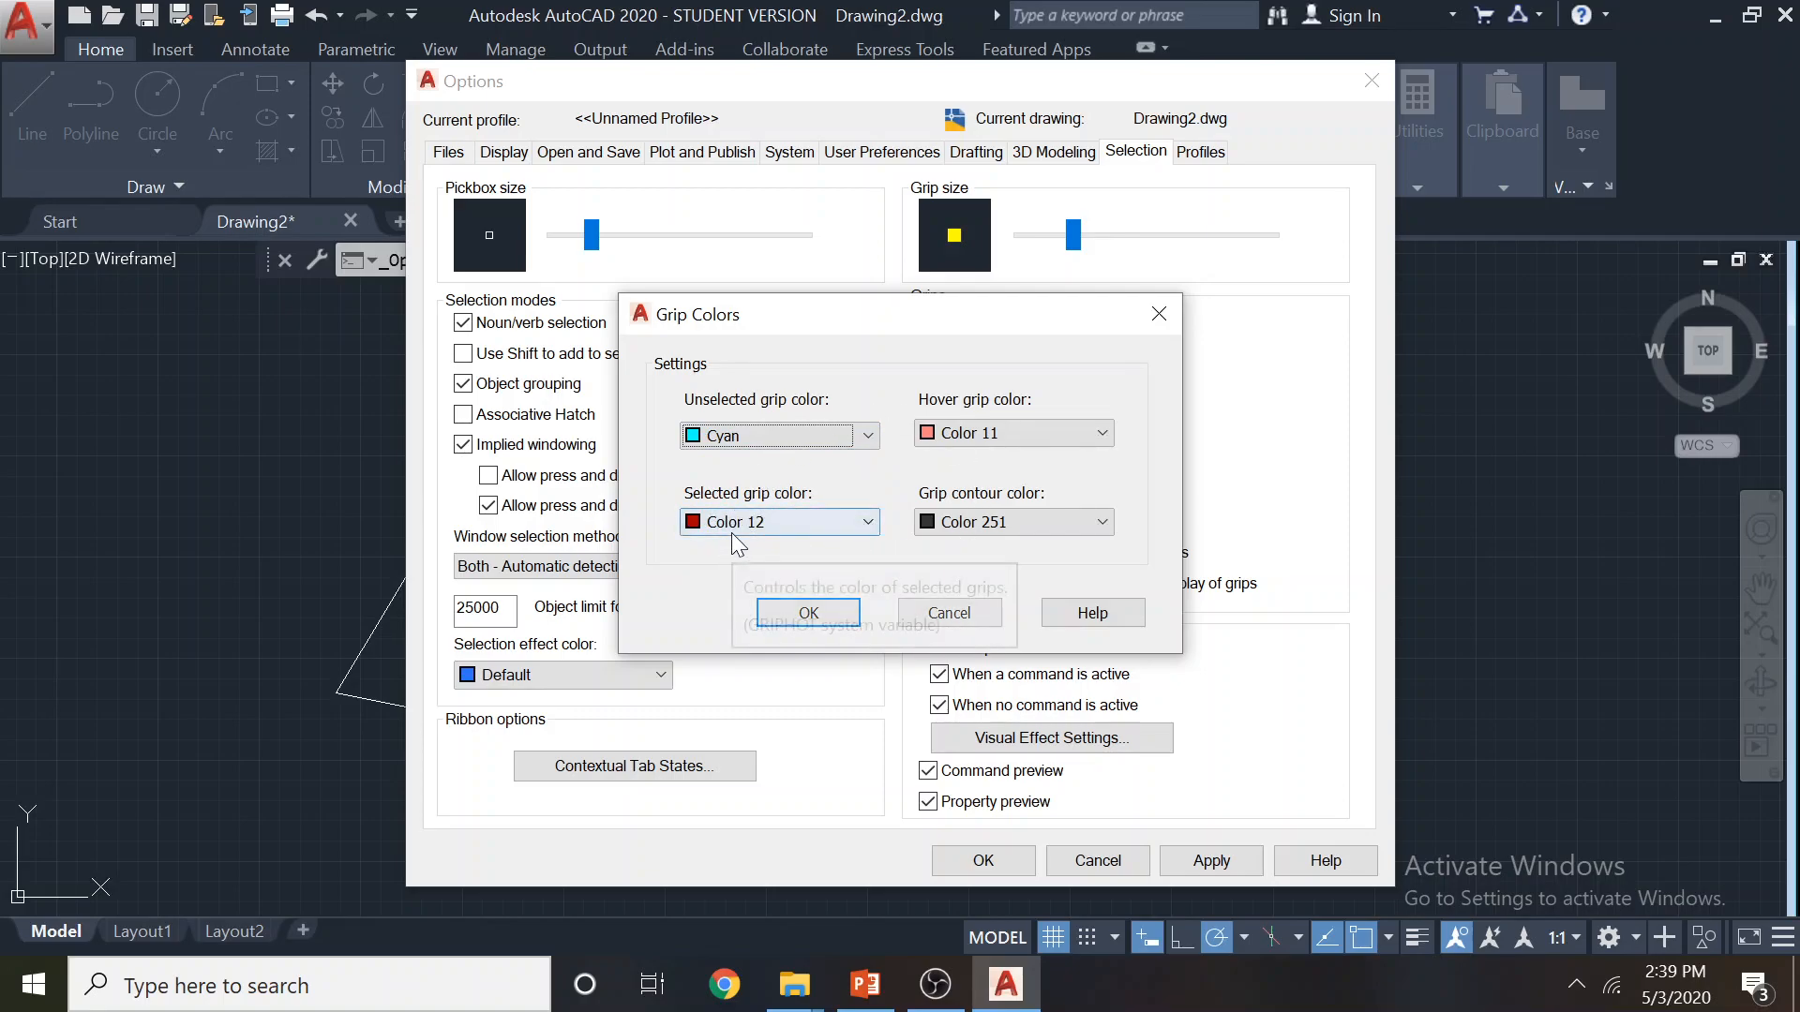
left_click(795, 431)
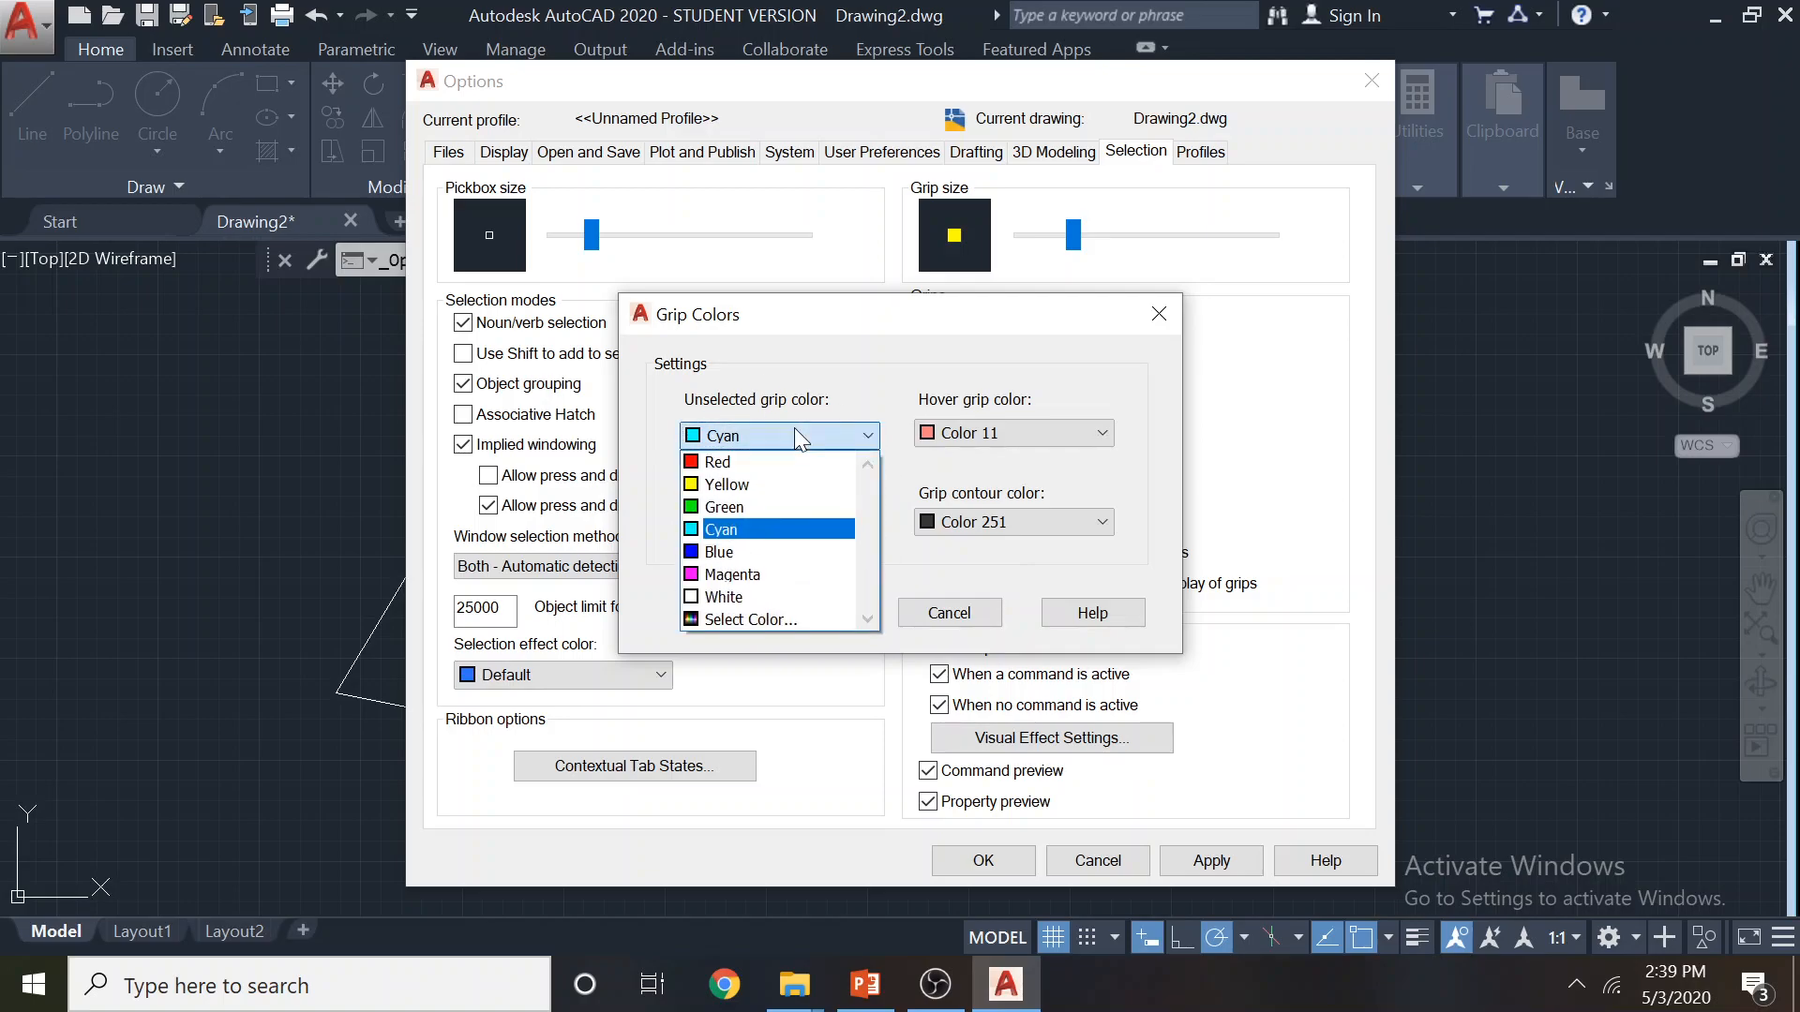
left_click(755, 574)
left_click(791, 611)
left_click(1032, 872)
left_click(636, 502)
middle_click_drag(753, 448, 810, 371)
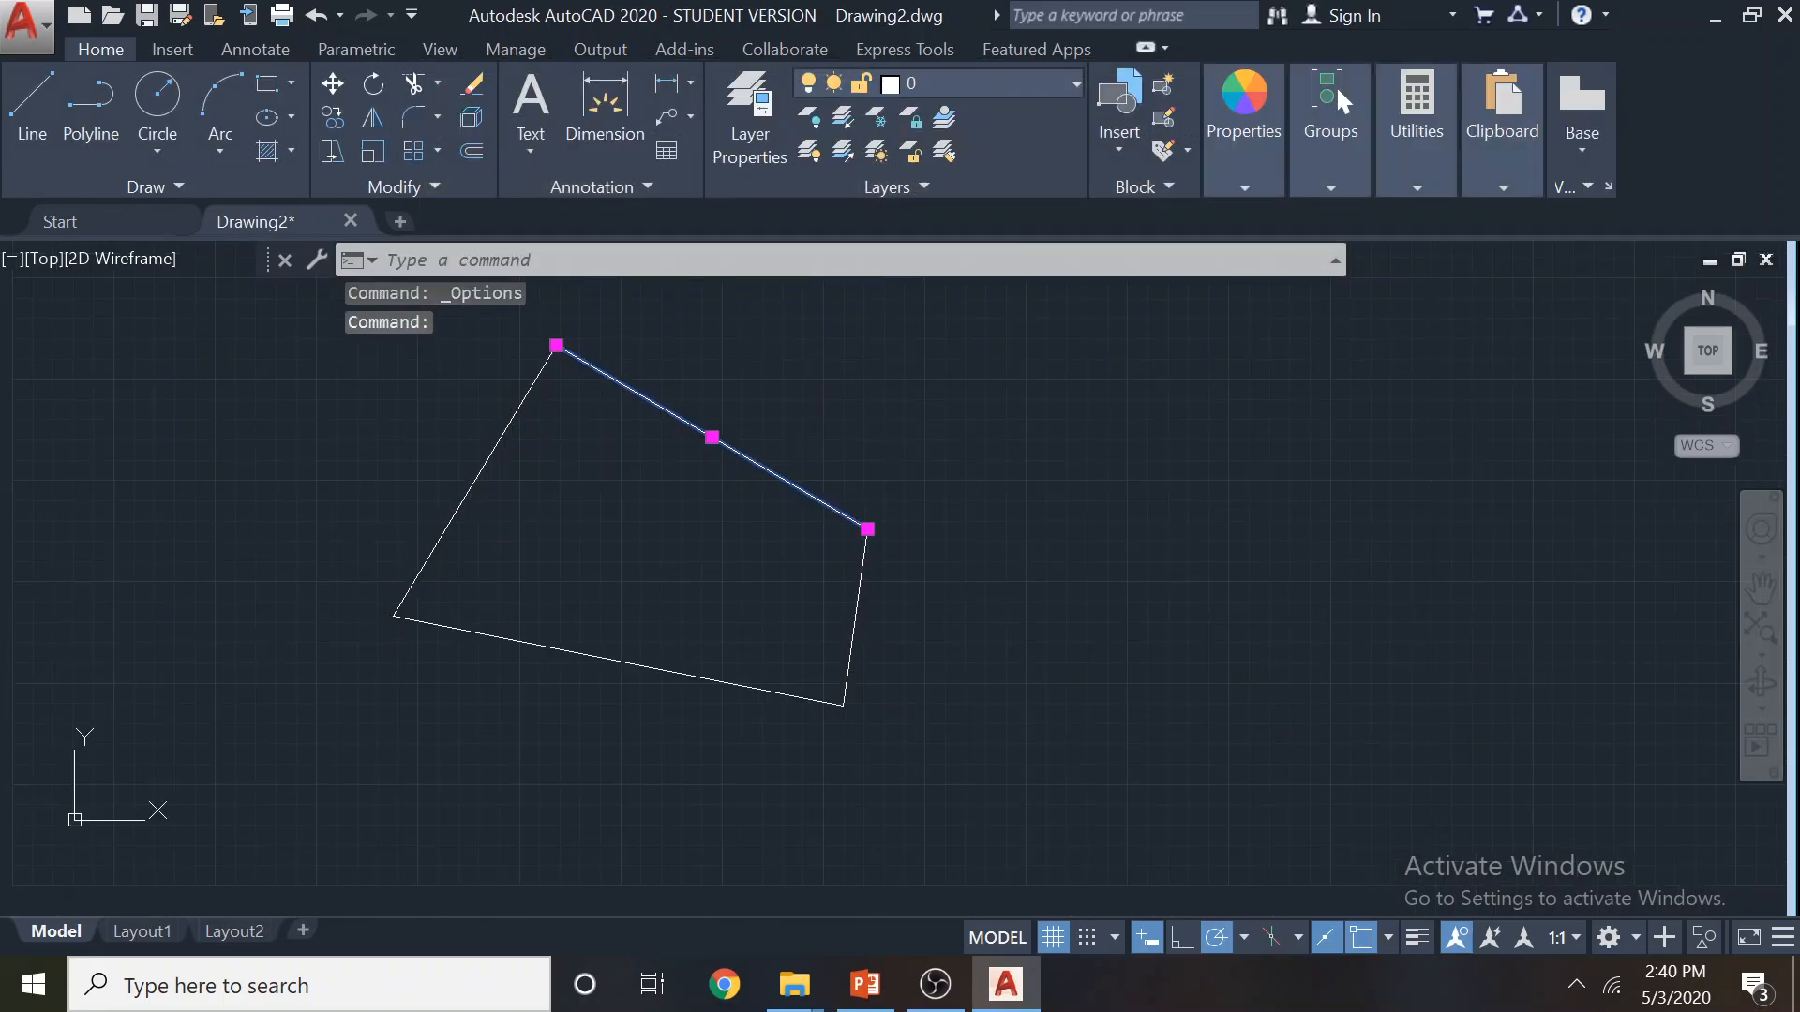
Draw a center-radius circle freehand to the right of the four-sided shape and select it to show its grips
left_click(155, 152)
left_click(164, 192)
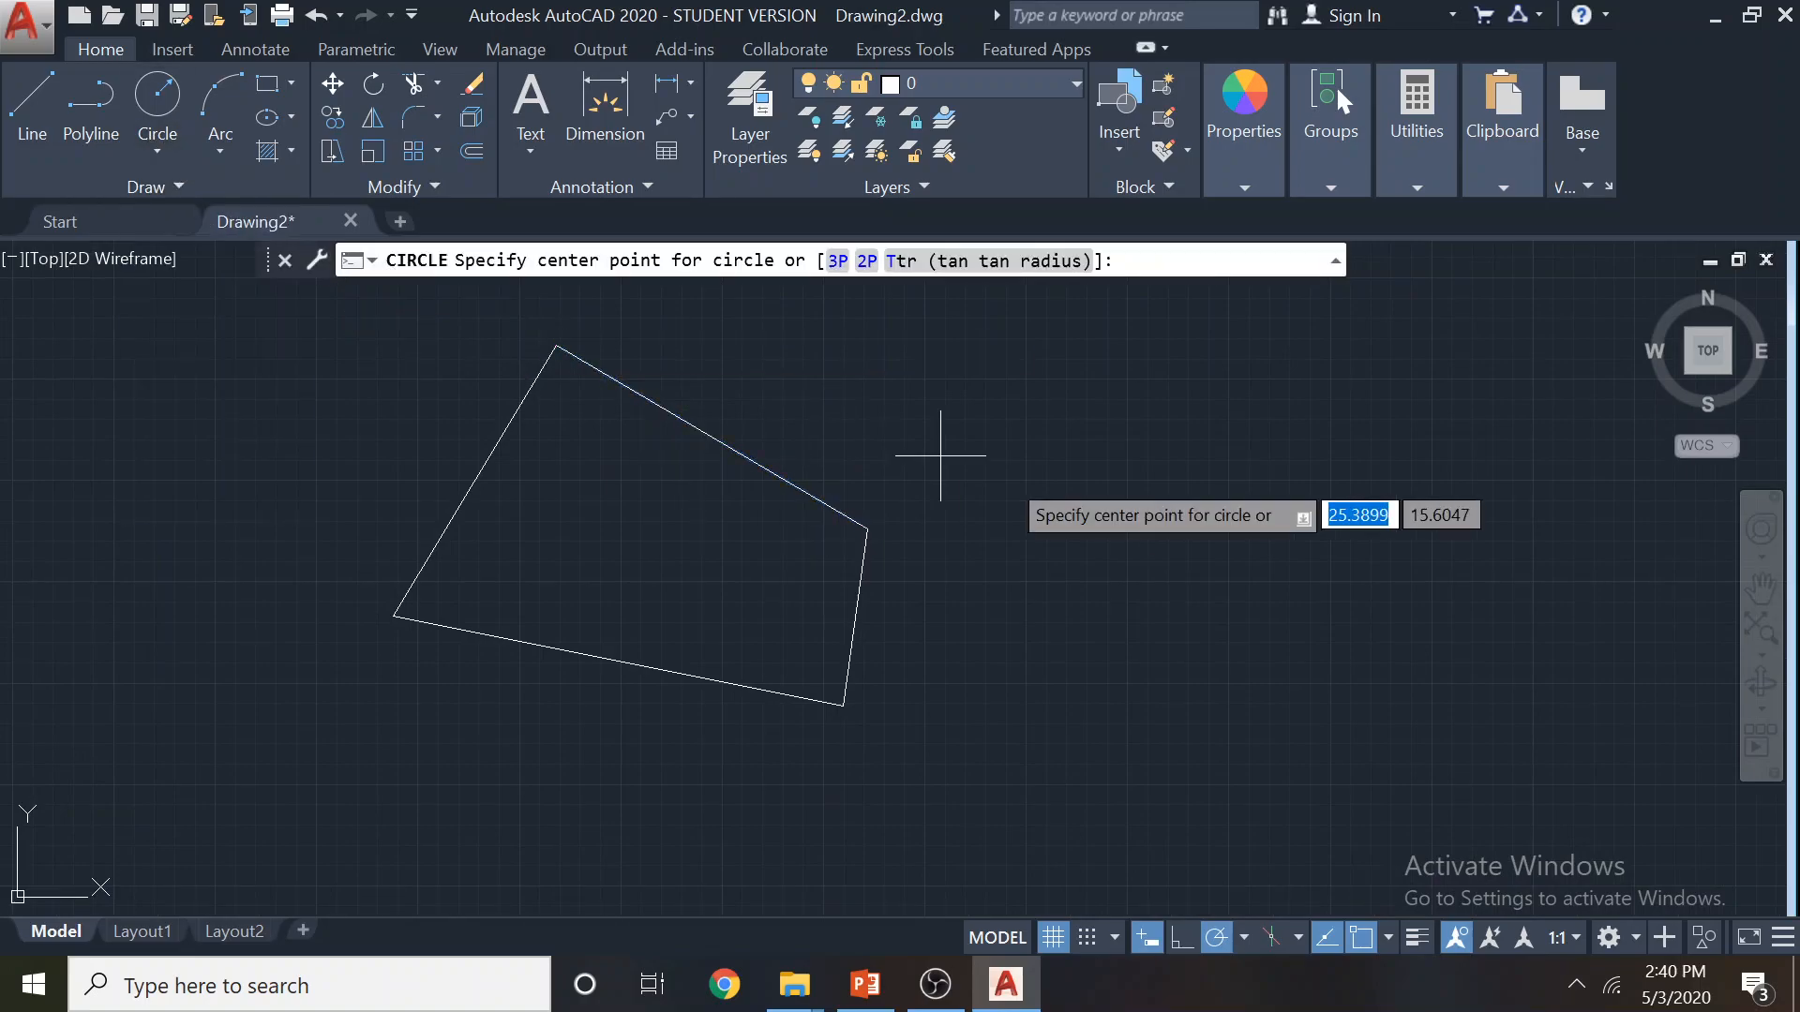
left_click(1162, 458)
left_click(1228, 534)
mouse_move(1250, 511)
middle_mouse_down()
mouse_move(1197, 598)
mouse_move(1119, 595)
middle_mouse_up()
left_click(1119, 595)
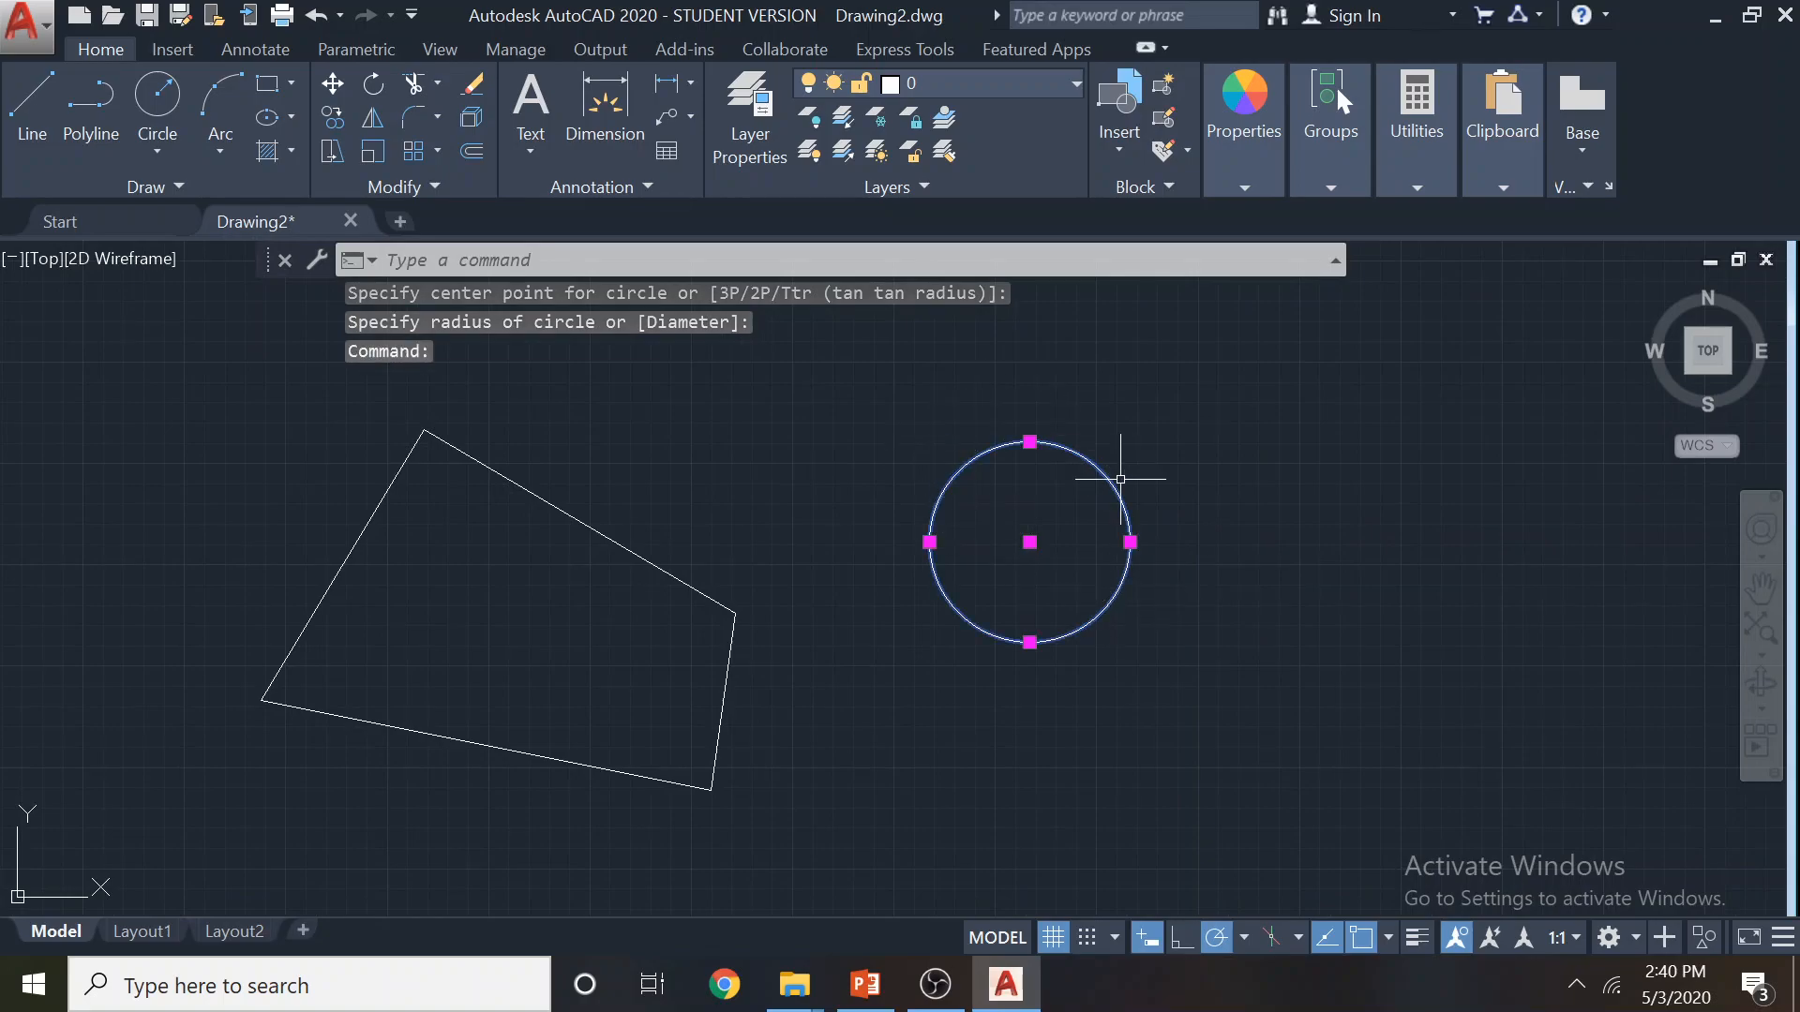
Enlarge the circle by its right quadrant grip, and move it by its center grip onto the quadrilateral's right corner and back out to the upper right
left_click(1130, 542)
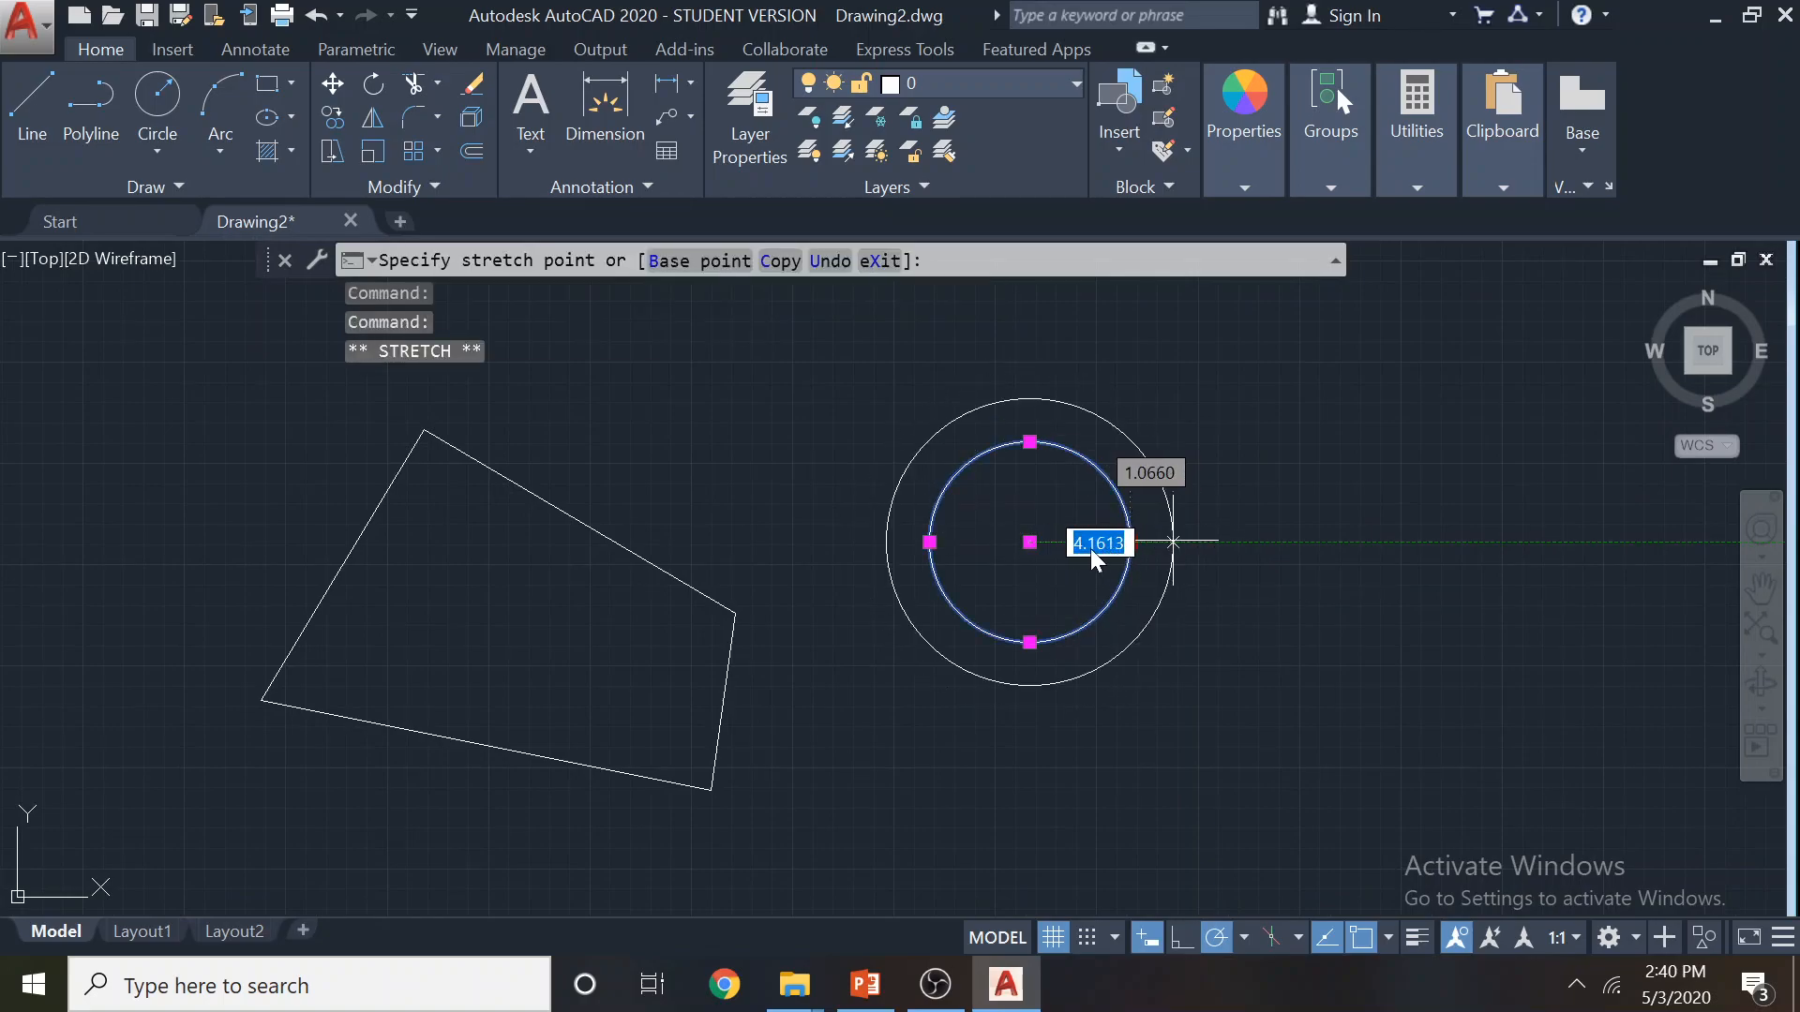
left_click(1174, 541)
left_click(1030, 541)
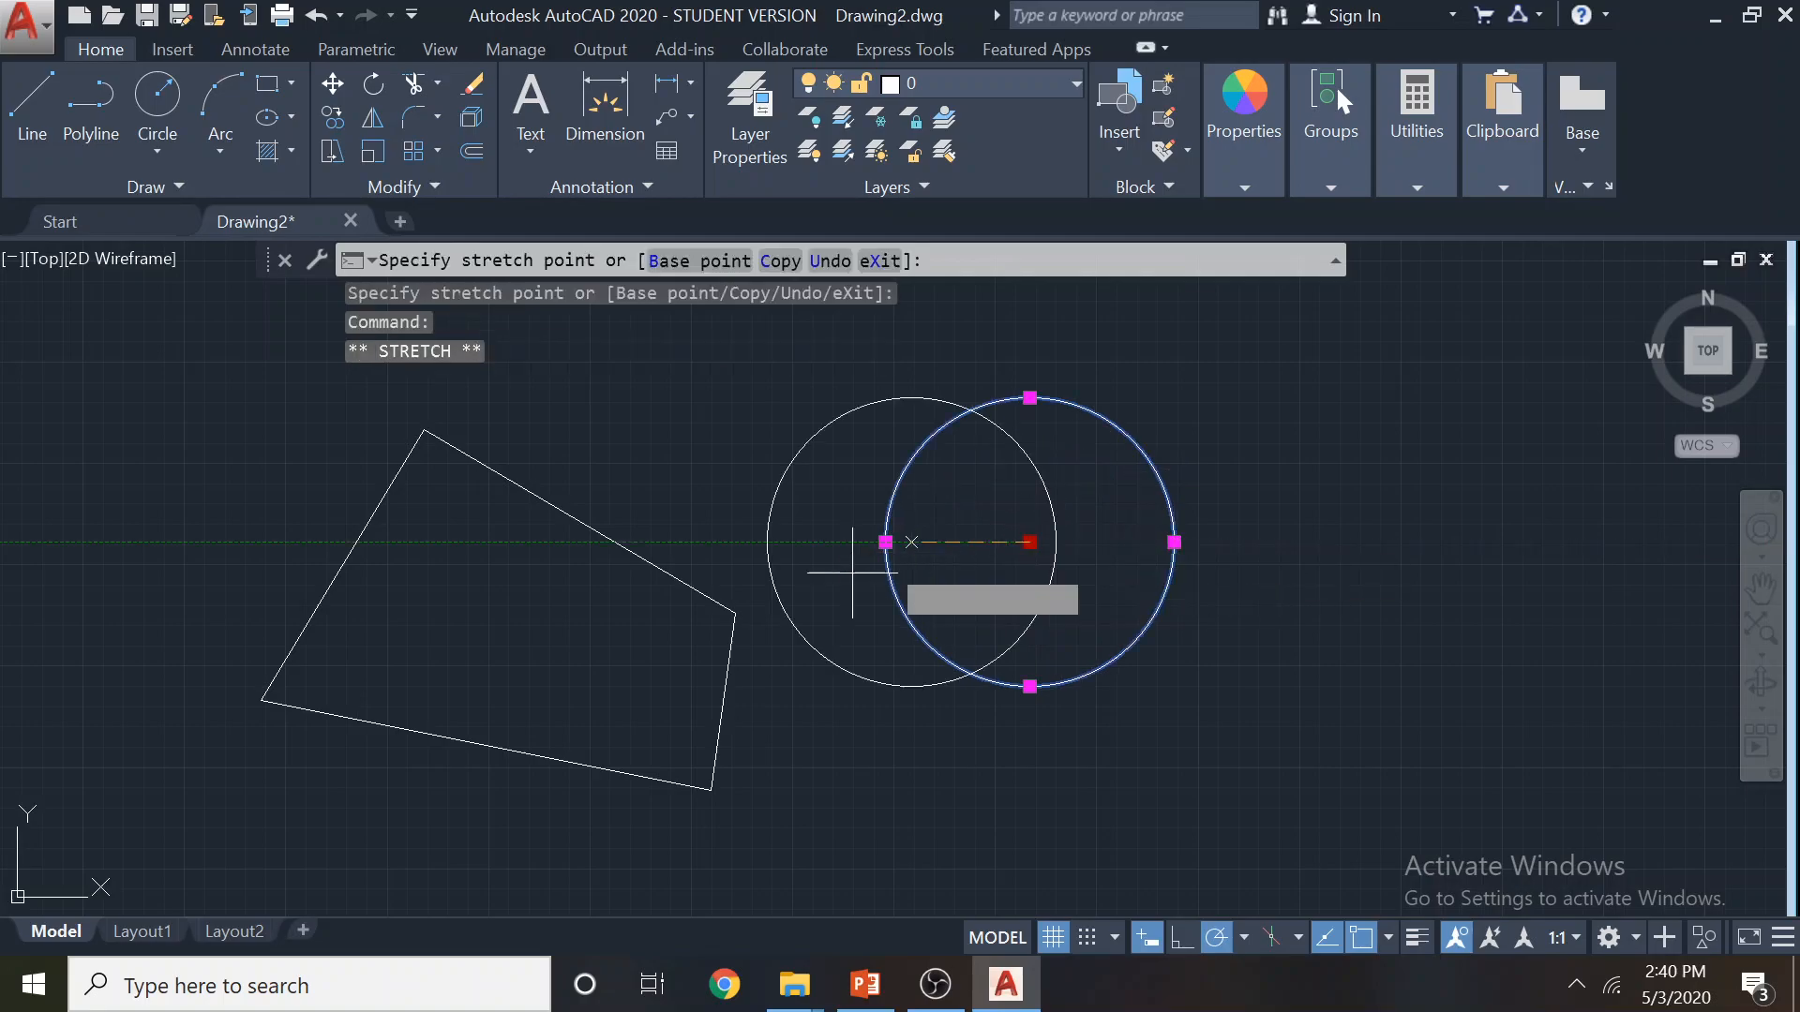
left_click(736, 611)
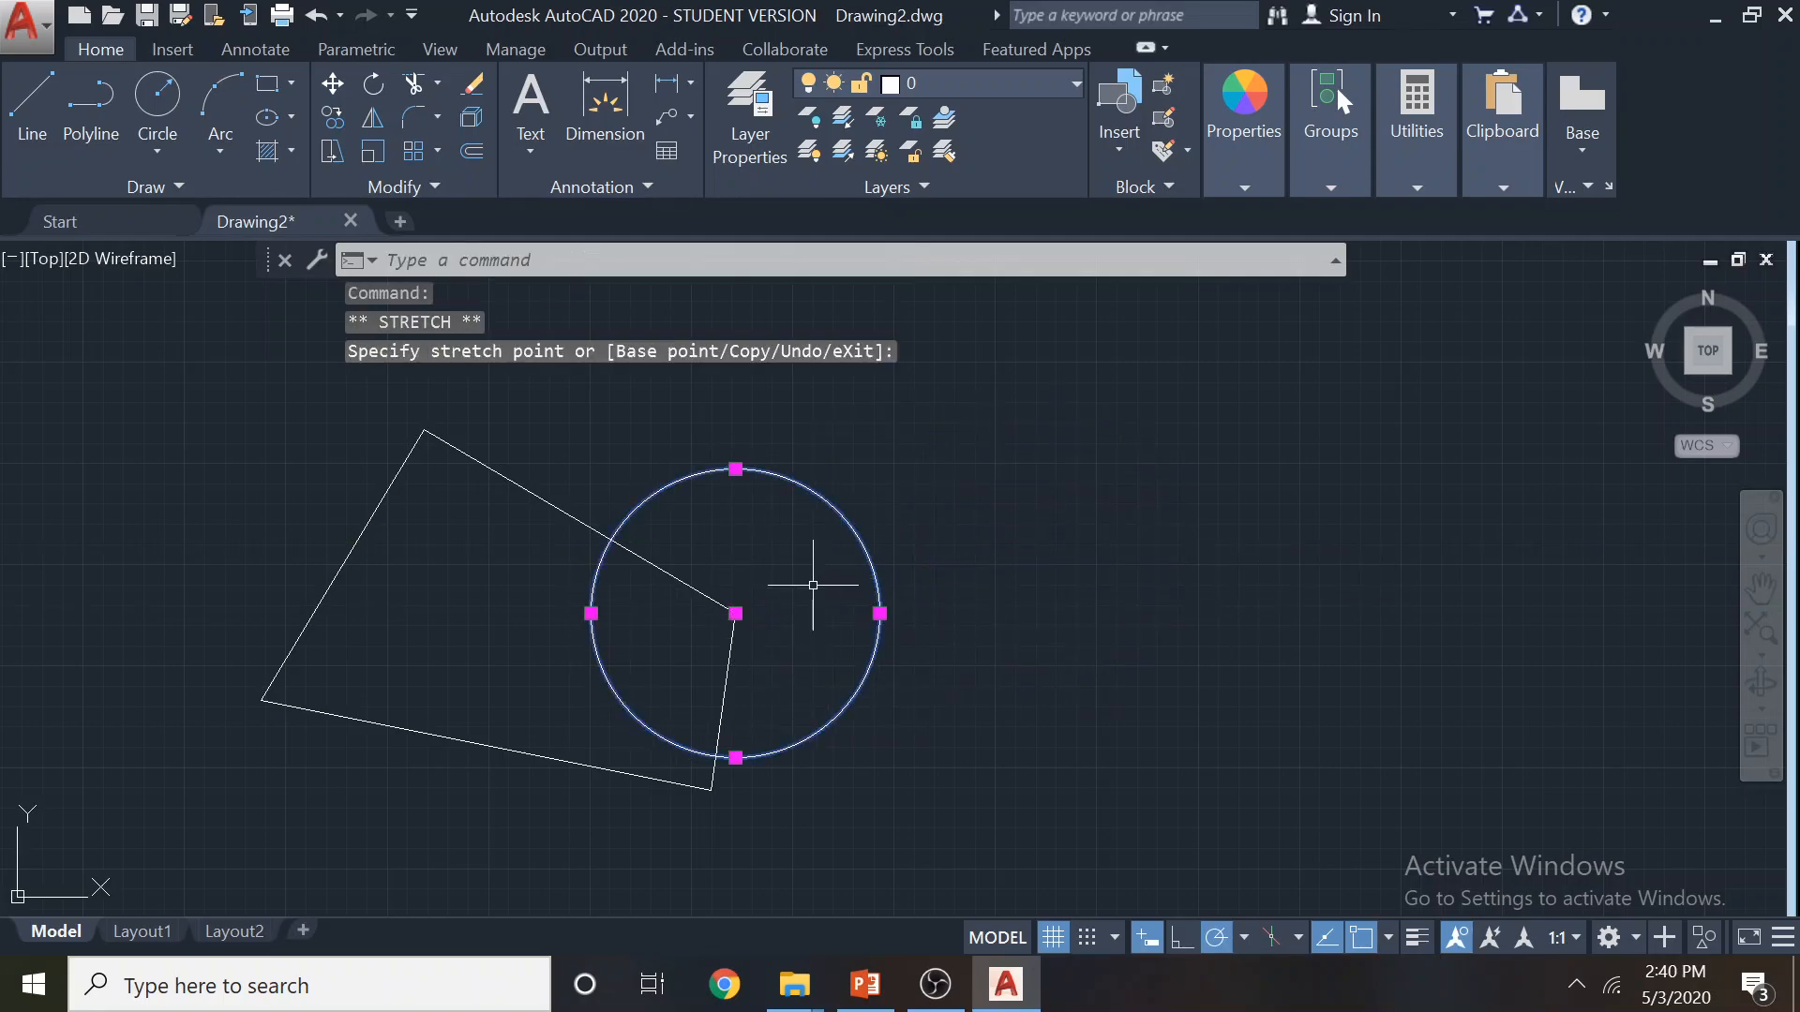
left_click(736, 614)
left_click(1036, 418)
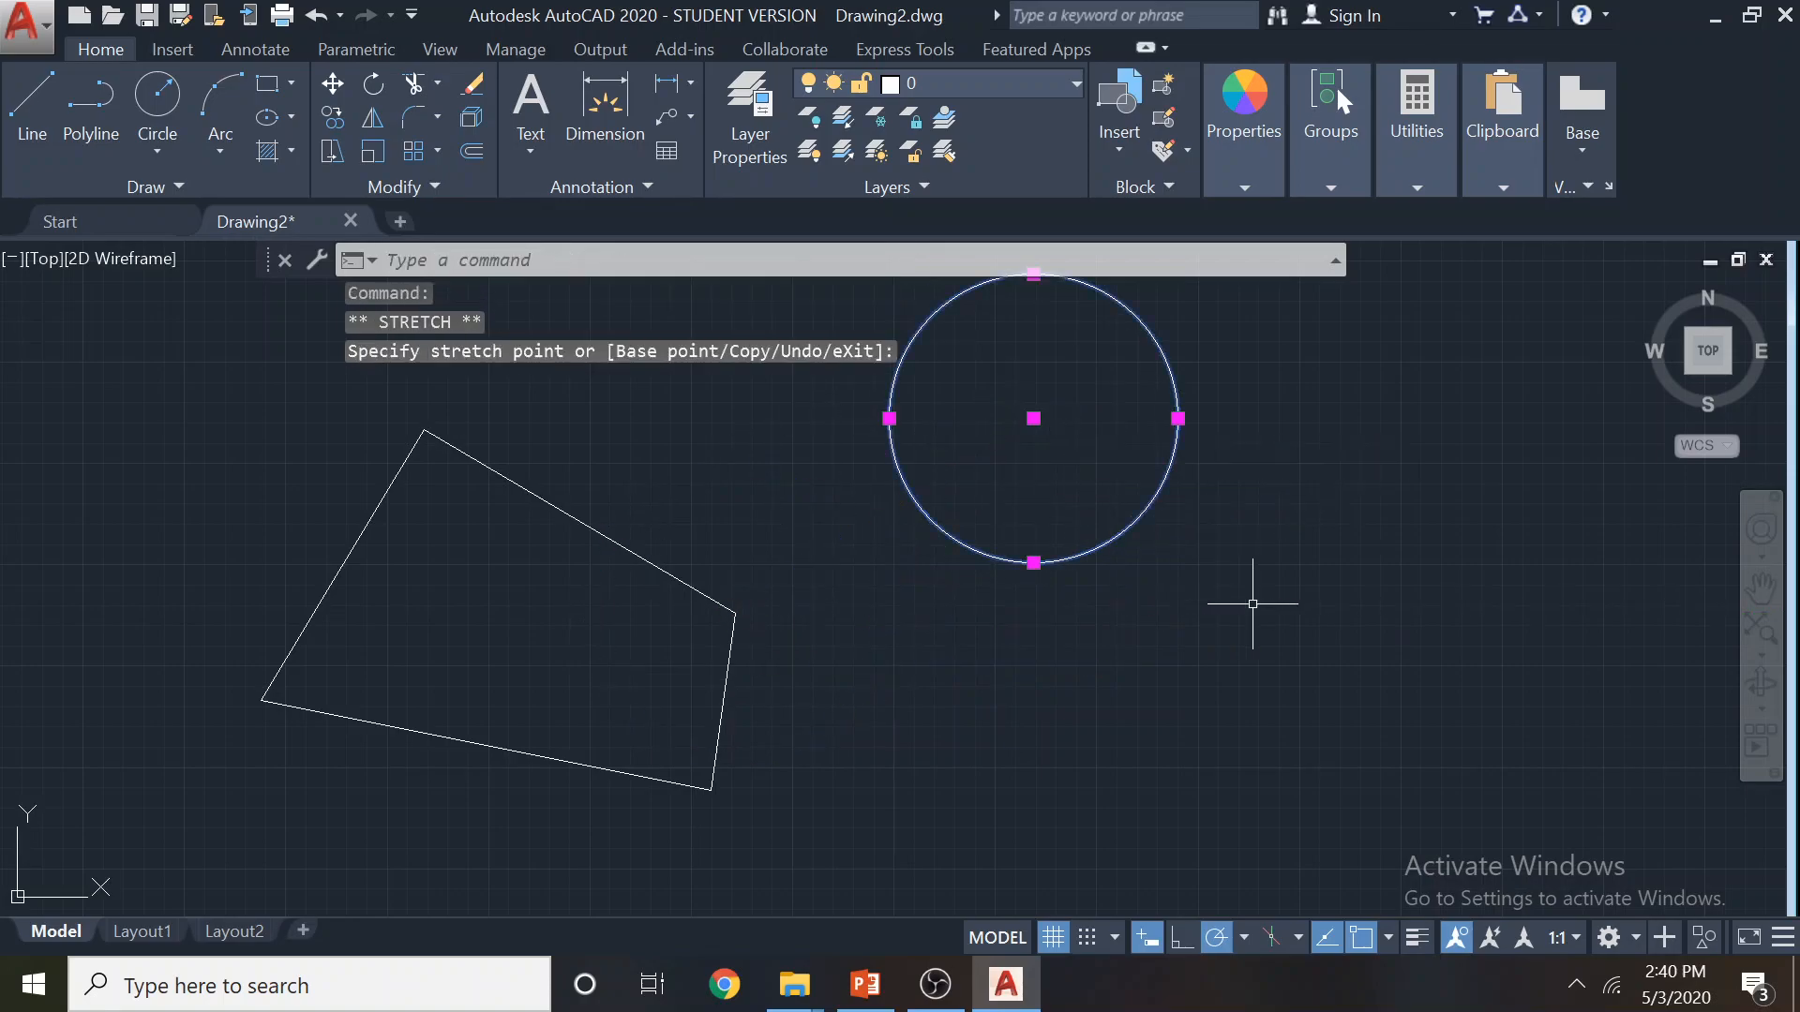
Erase the circle together with the quadrilateral's upper line, and undo that erase
scroll(1256, 600, "down", 4)
scroll(1012, 538, "up", 2)
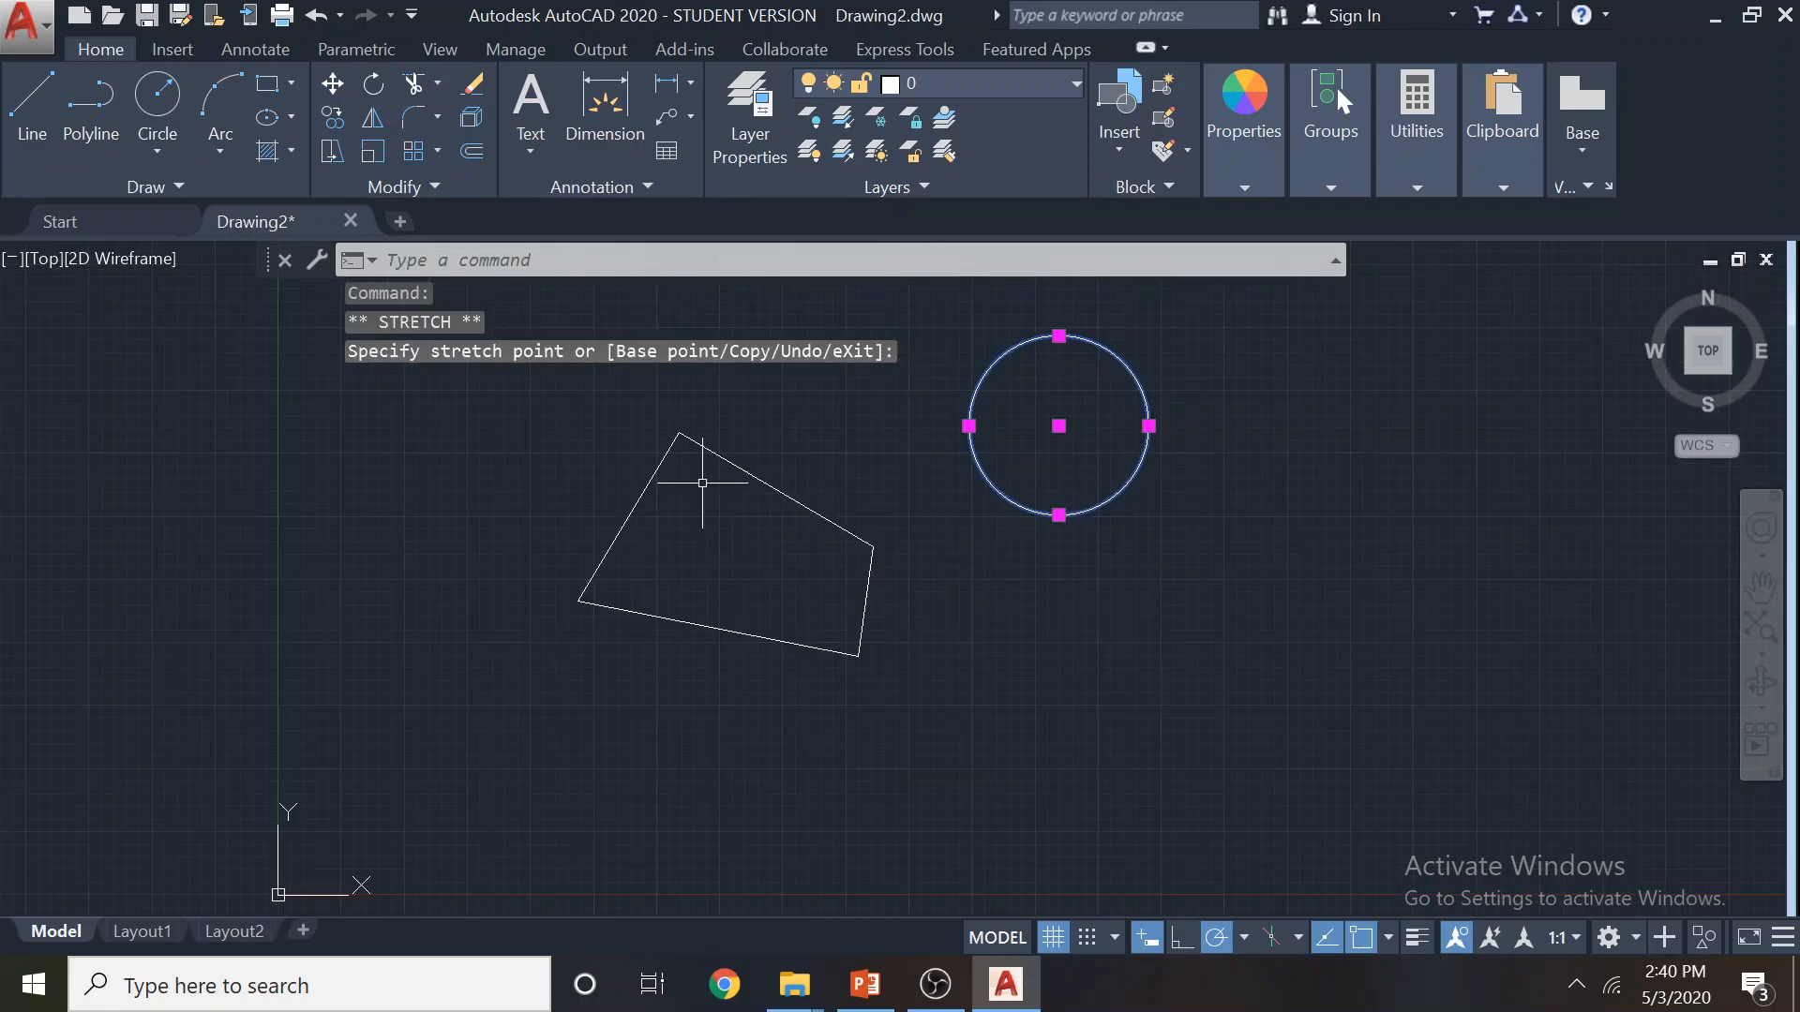
left_click(730, 464)
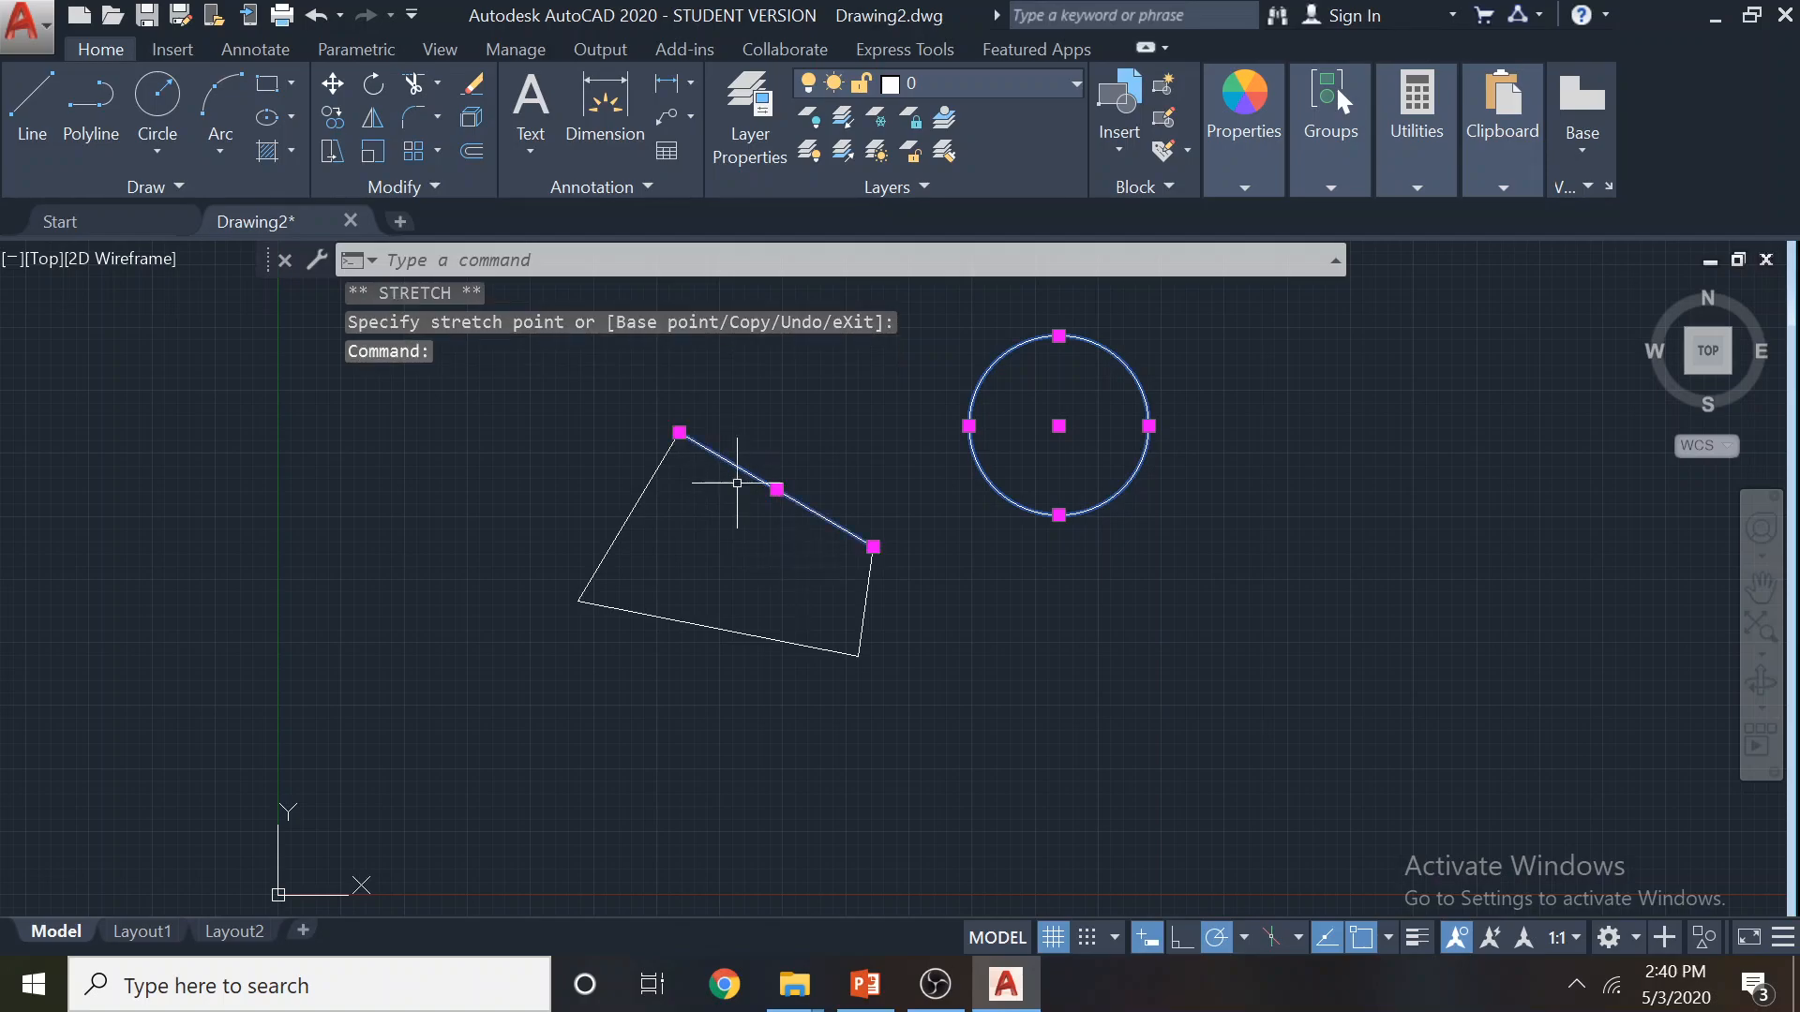
left_click(474, 83)
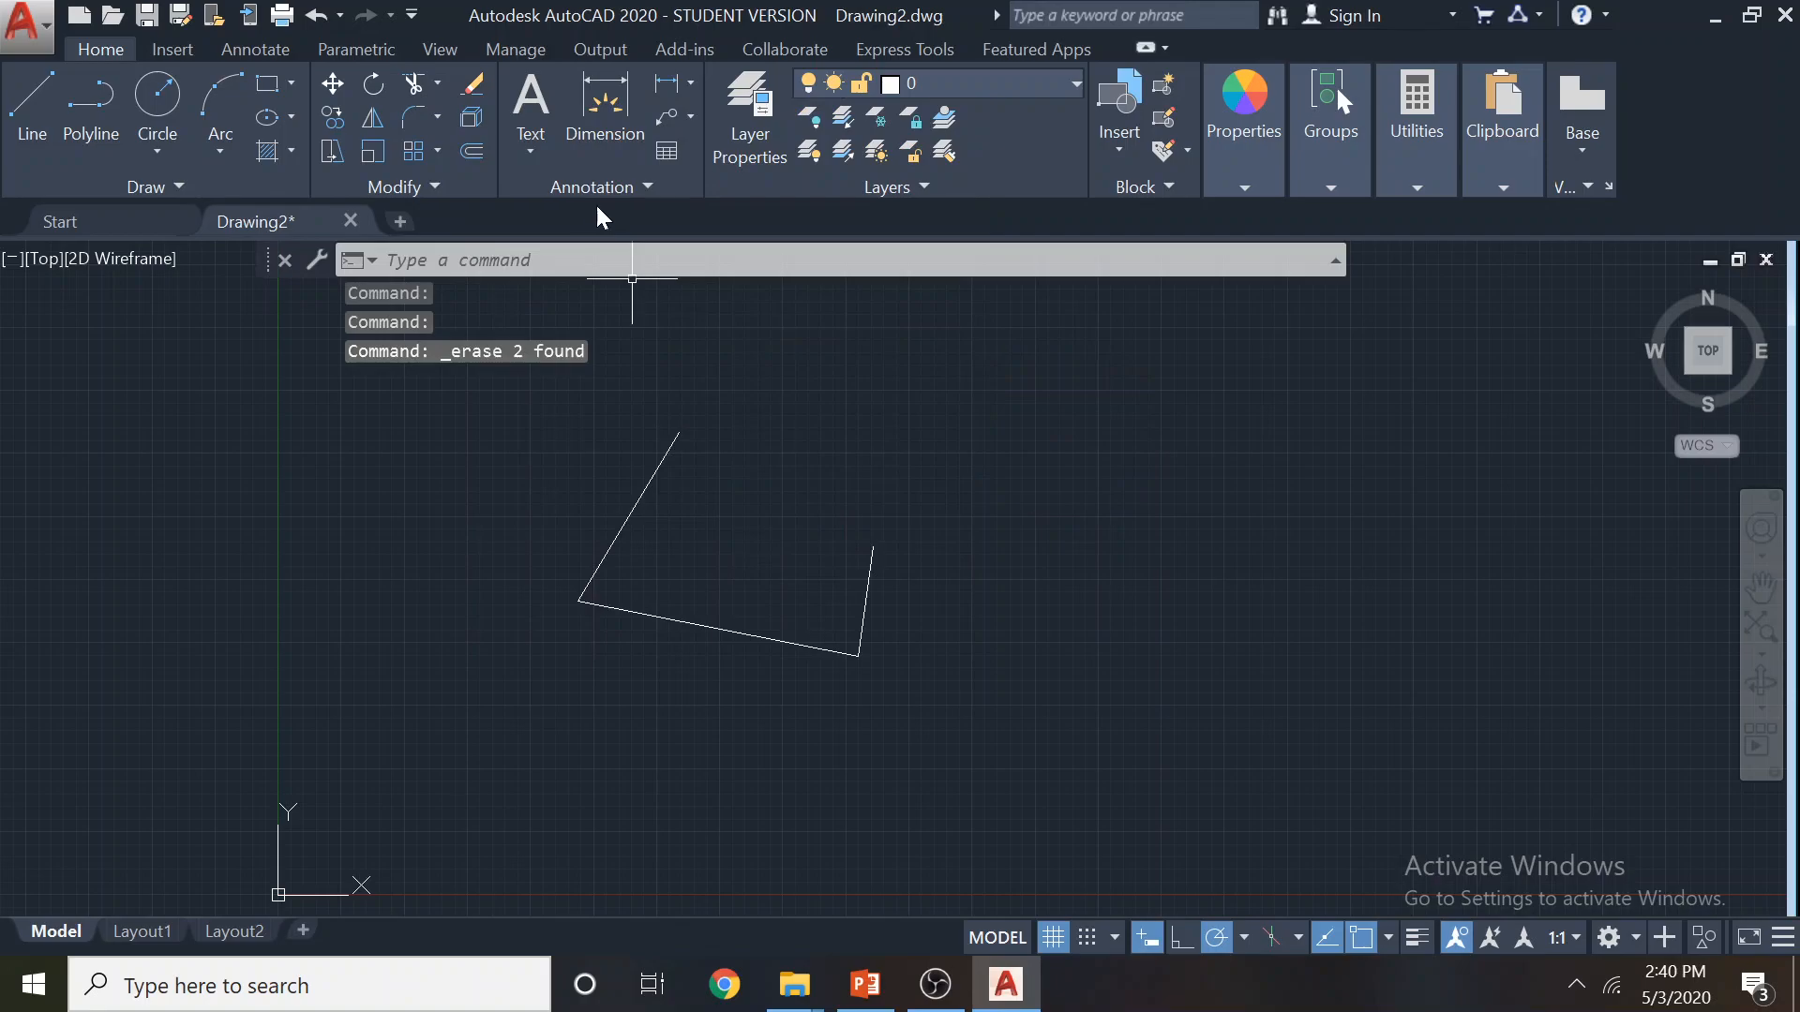
left_click(936, 984)
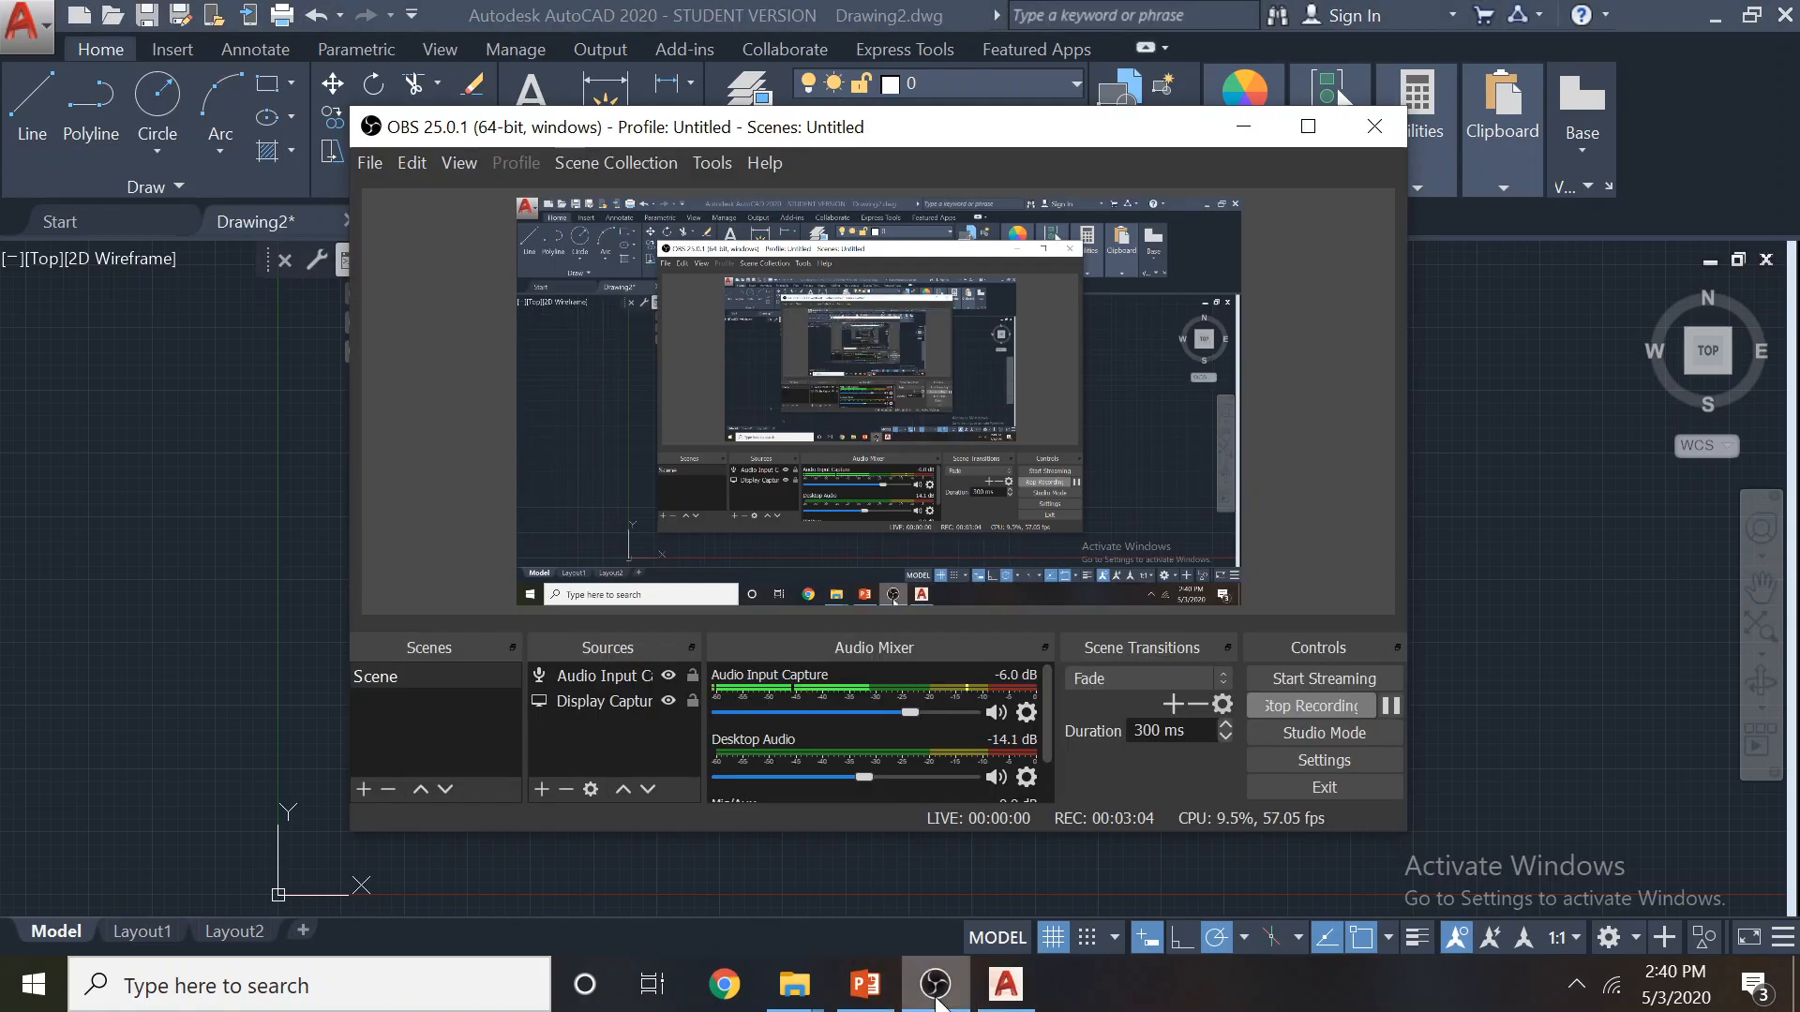
left_click(937, 1001)
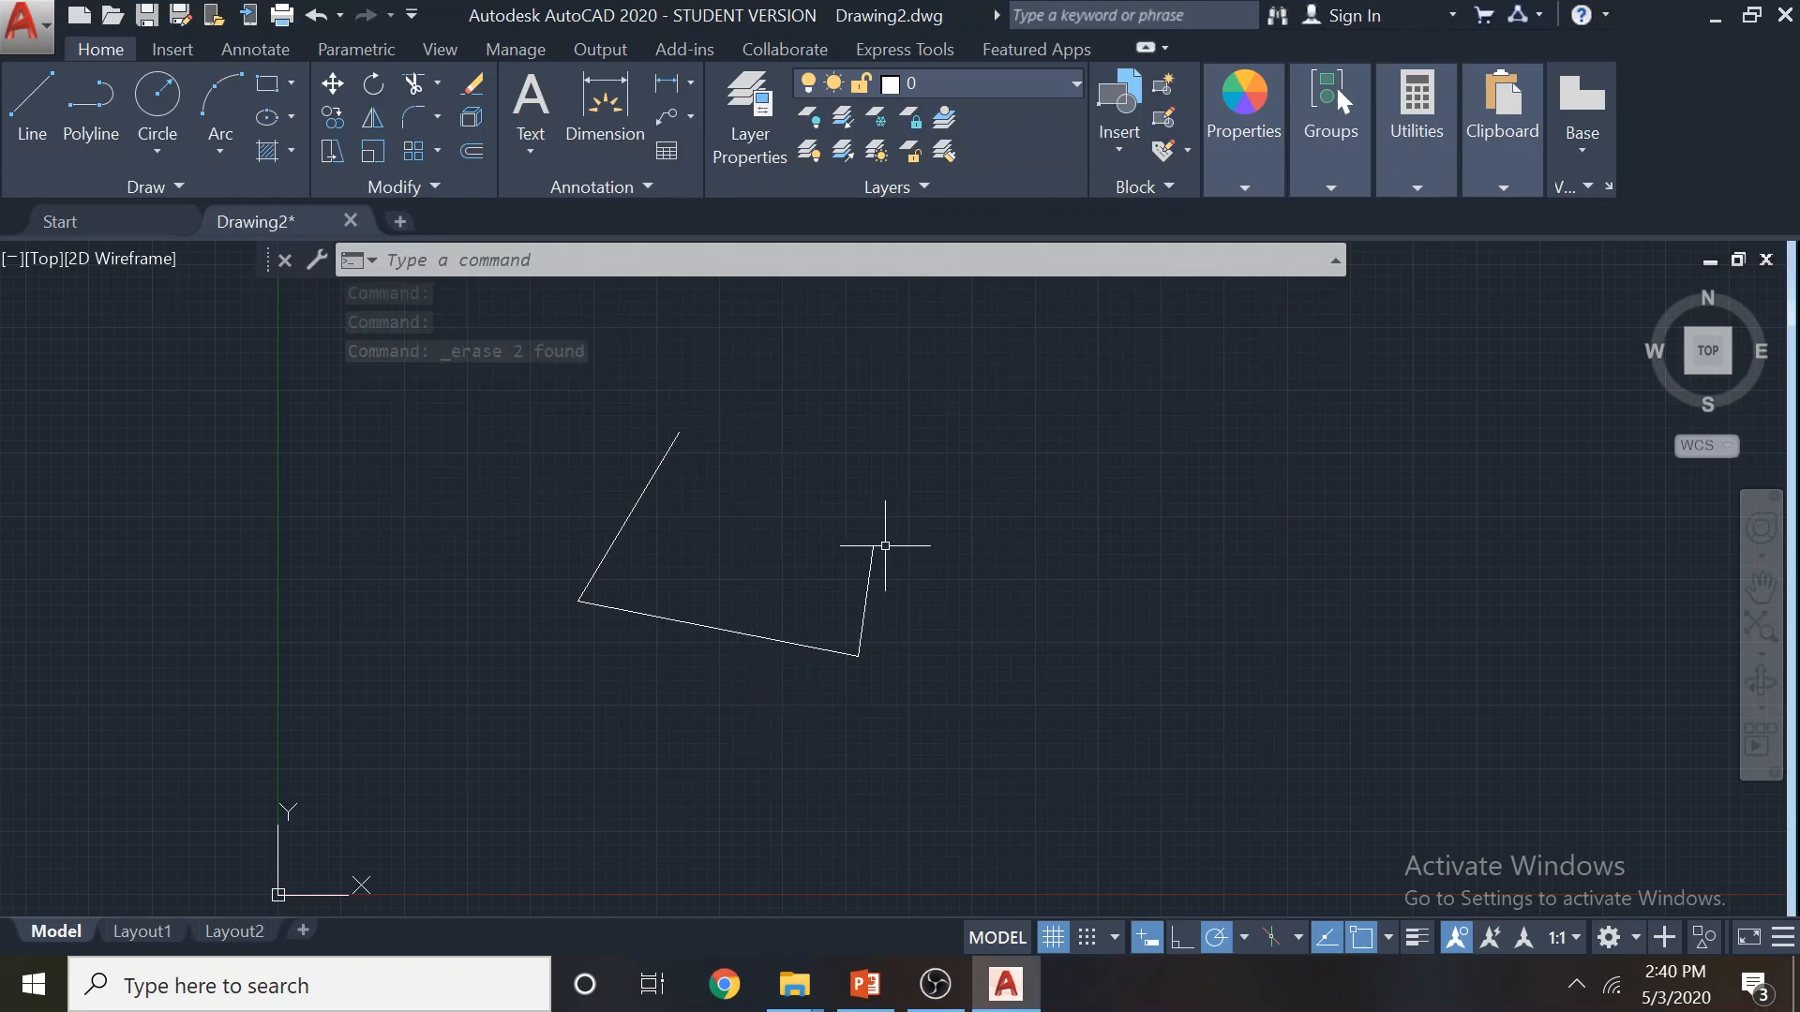
key("ctrl+z")
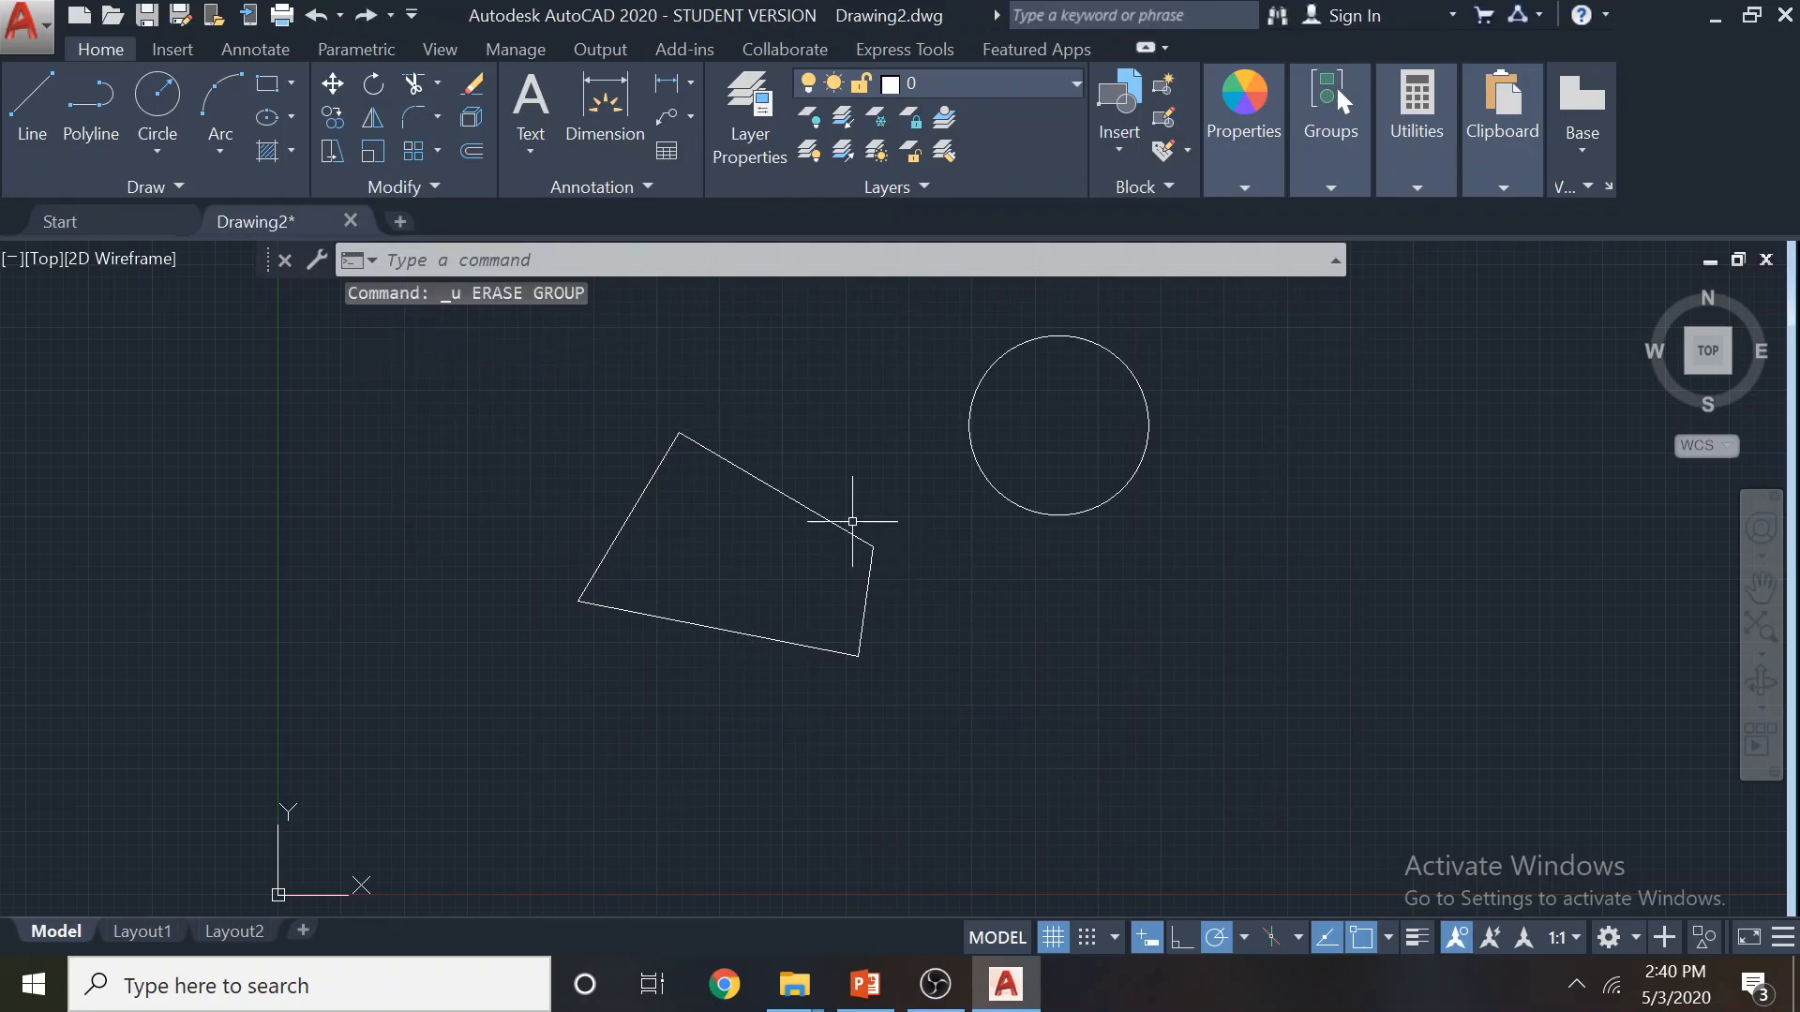
Draw a four-sided polyline freehand below the circle, ending on its start point
mouse_move(844, 450)
middle_mouse_down()
mouse_move(650, 450)
mouse_move(584, 373)
mouse_move(608, 403)
middle_mouse_up()
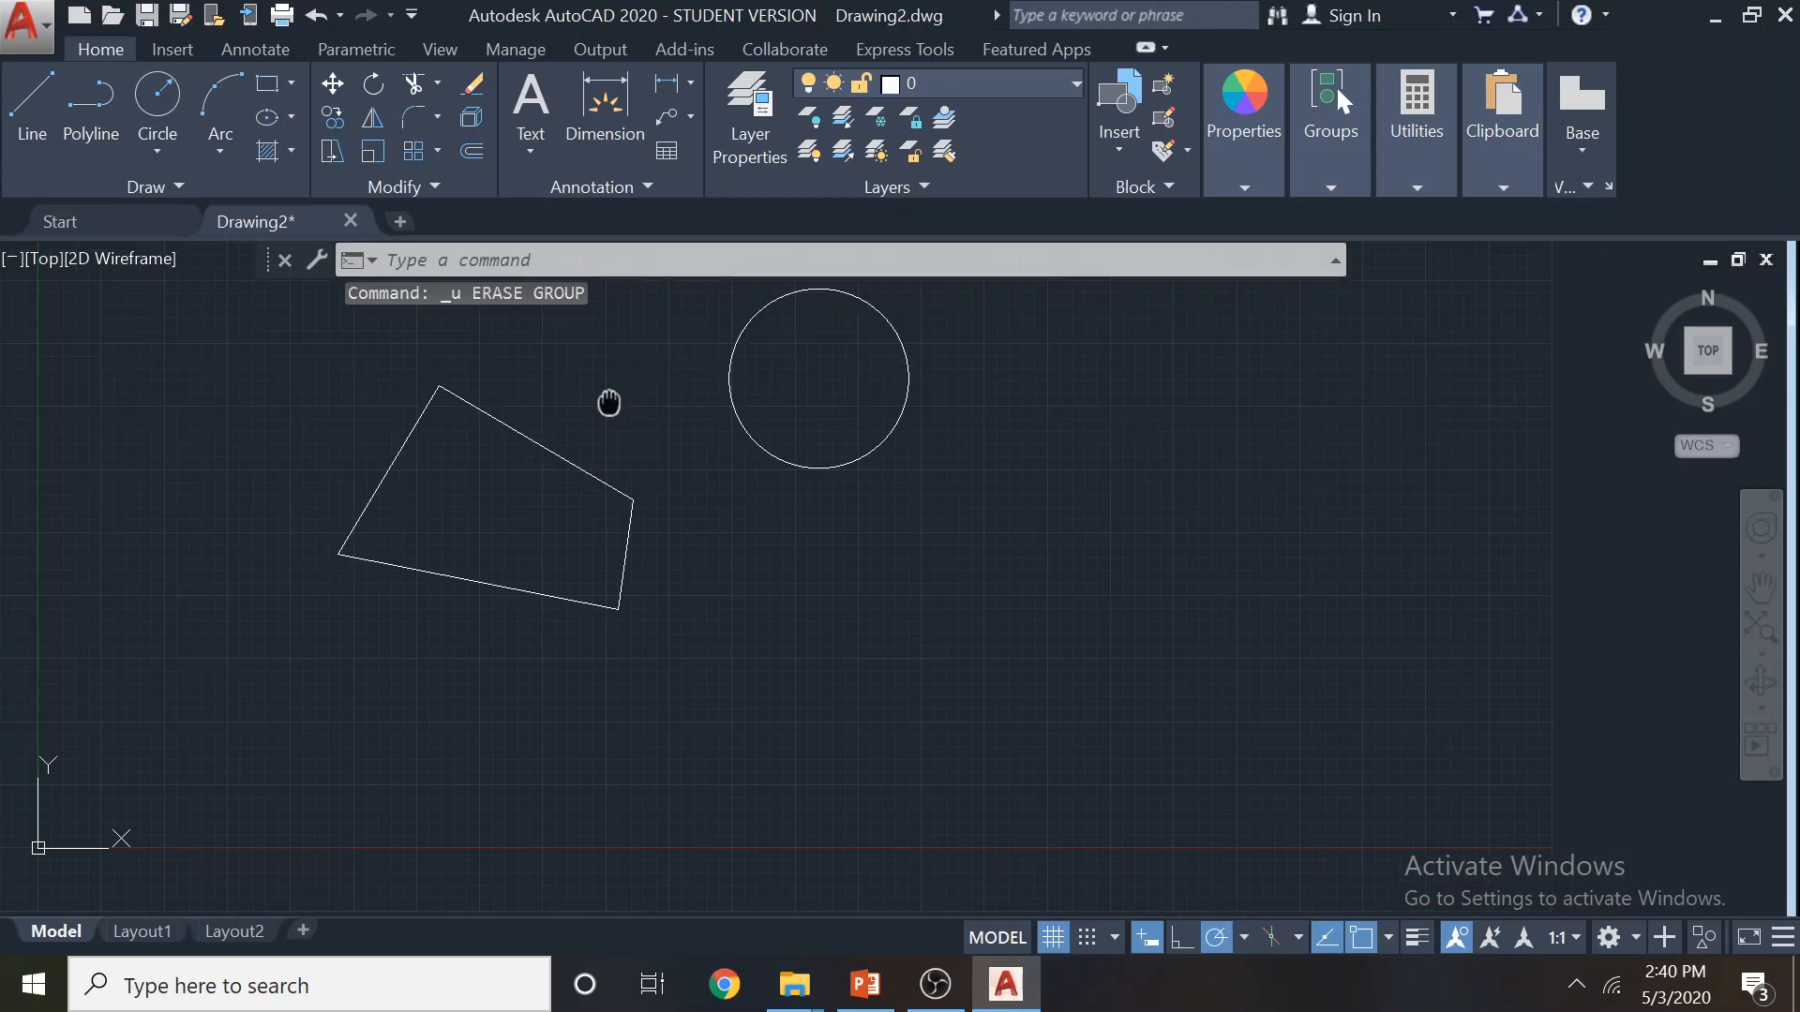
left_click(96, 122)
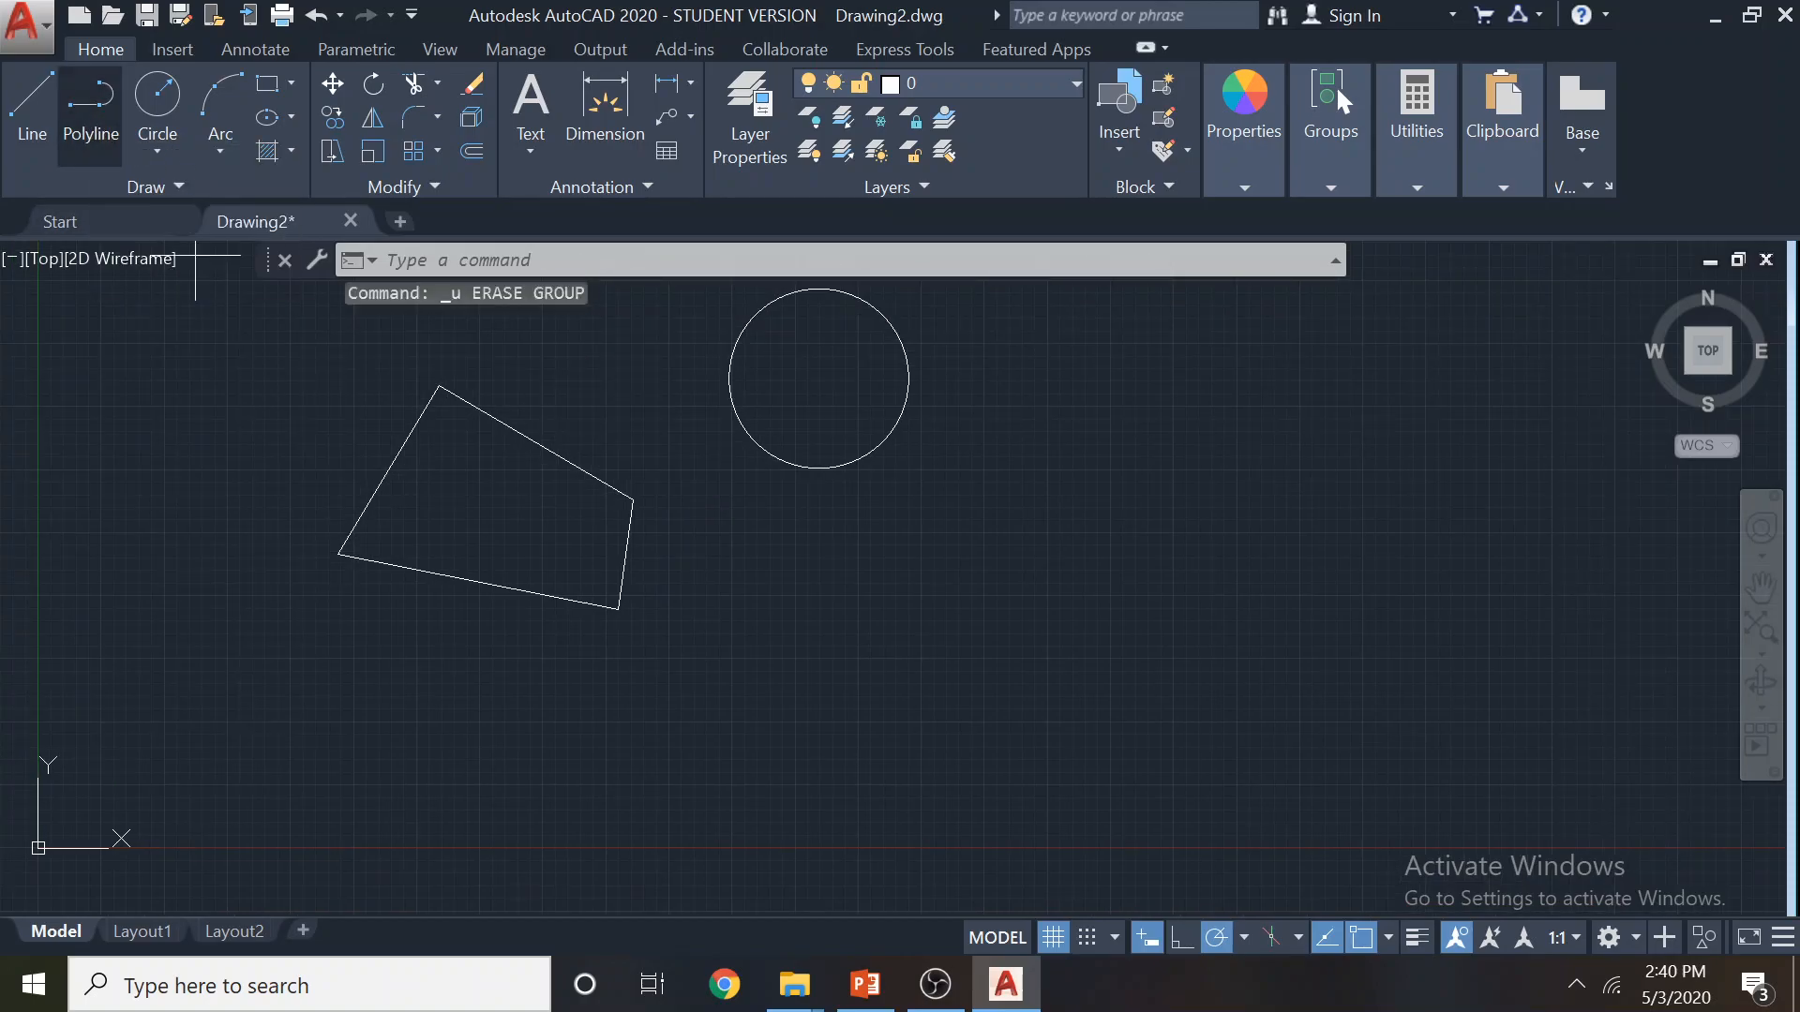
left_click(799, 544)
left_click(698, 668)
left_click(985, 739)
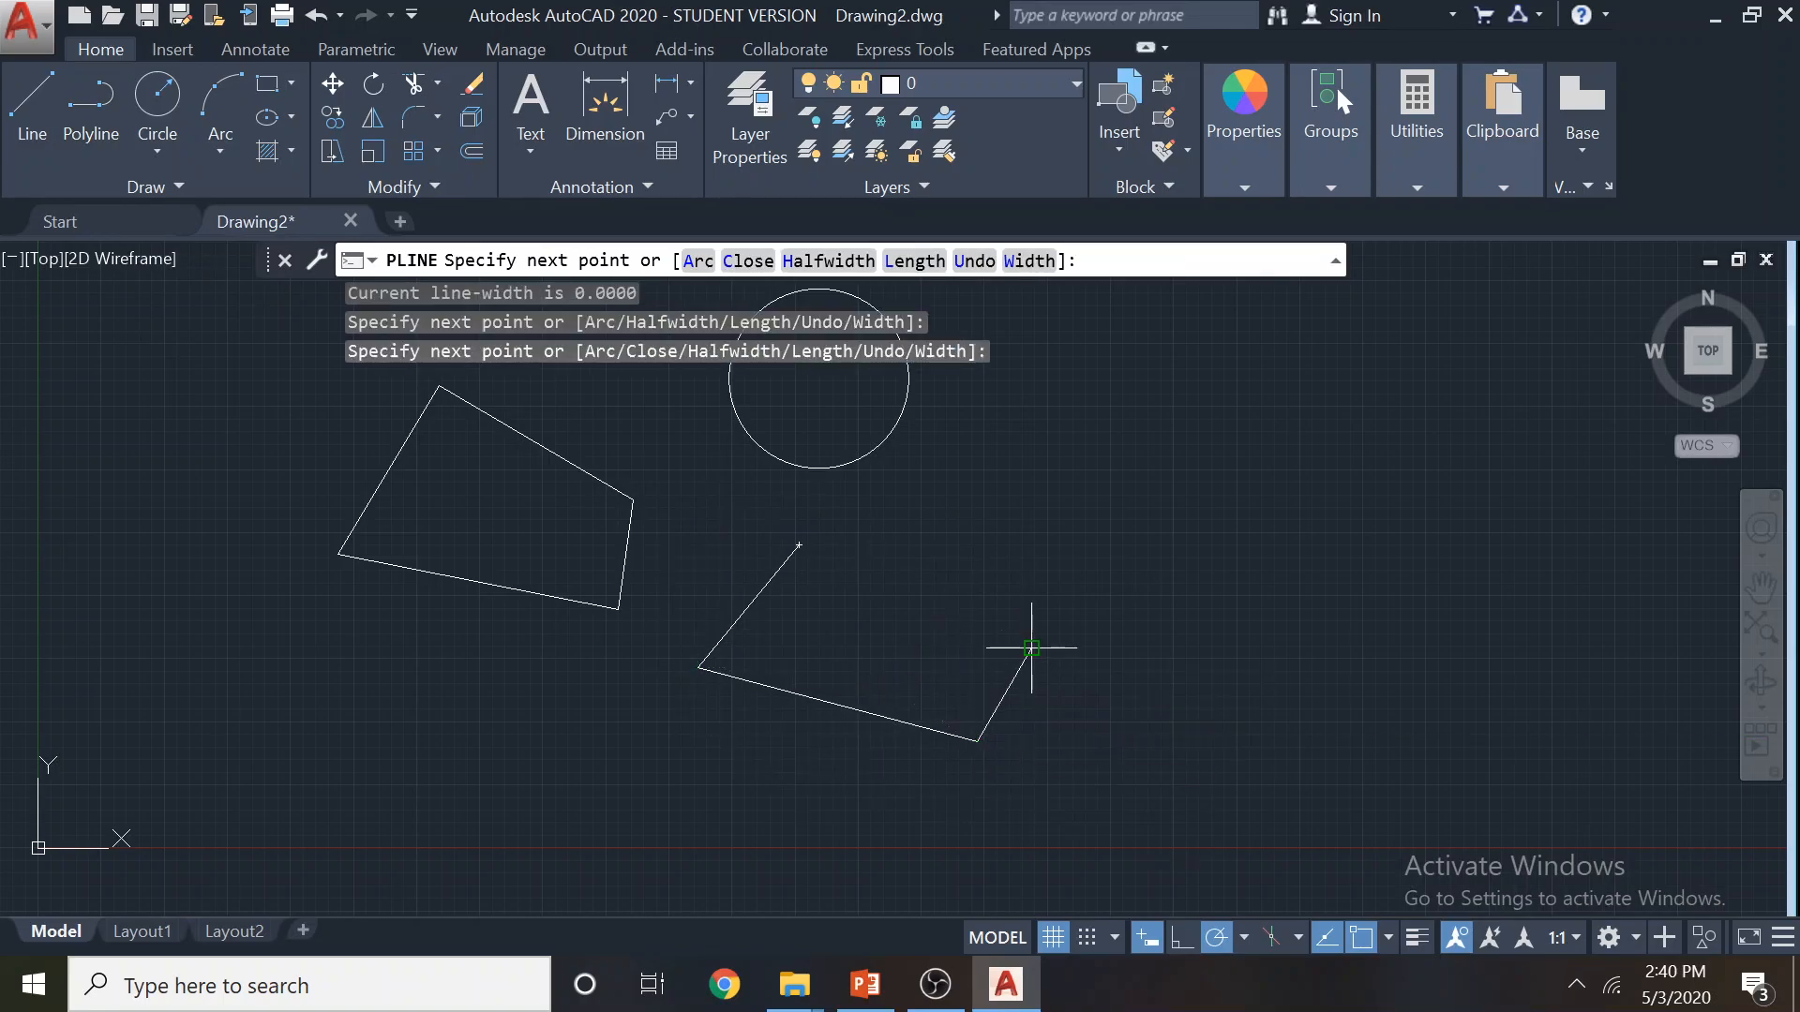
left_click(1031, 647)
left_click(799, 544)
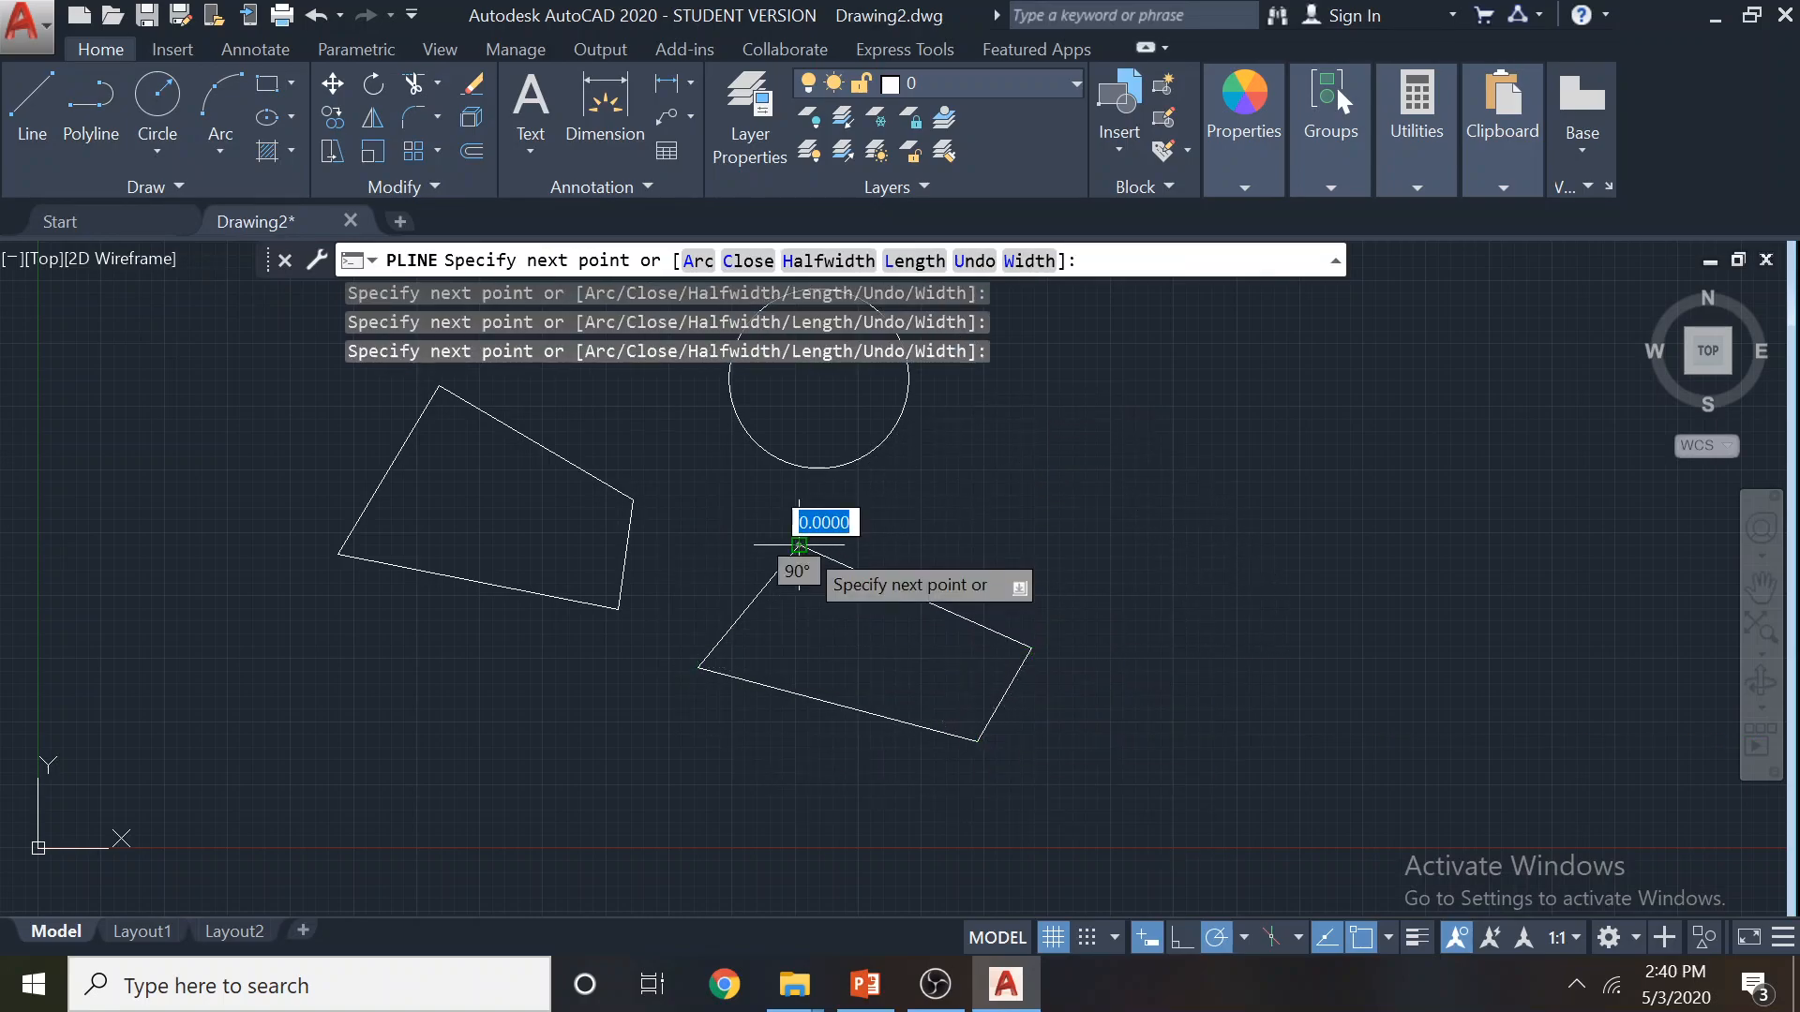
key("Escape")
key("Escape")
Select the polyline and the quadrilateral's upper line to compare their grips, and clear the selection
left_click(914, 596)
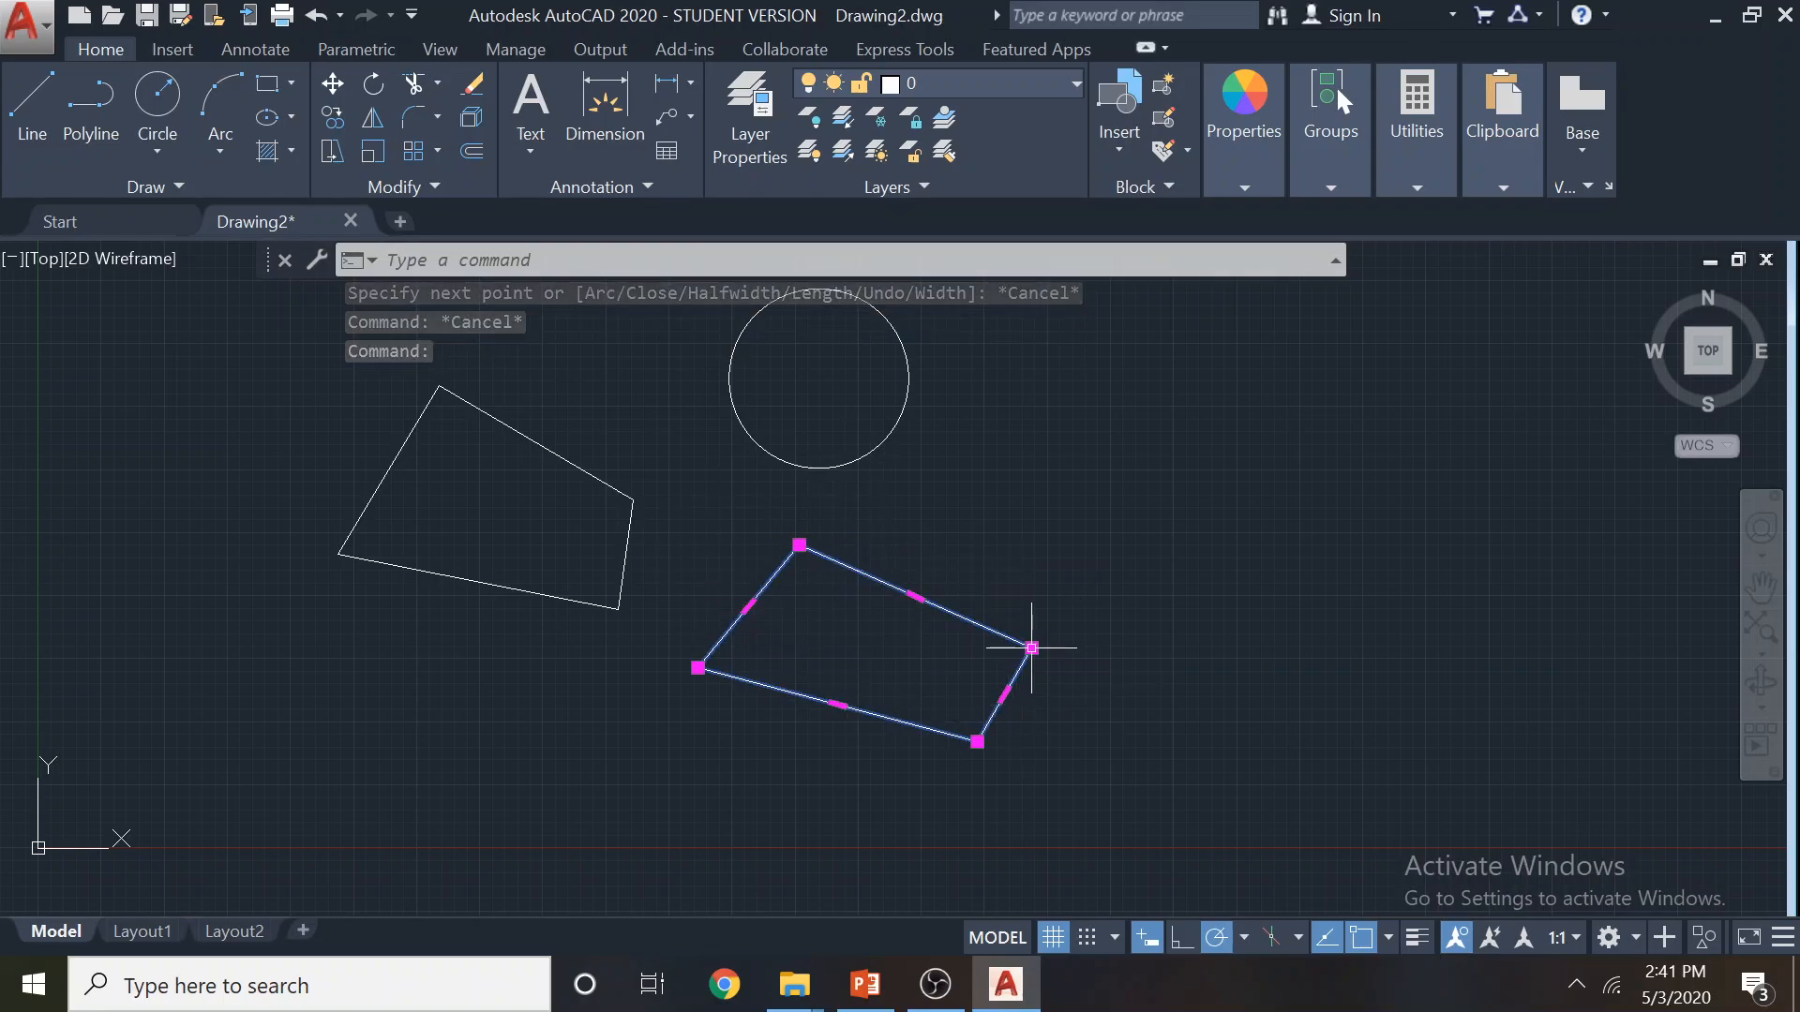
left_click(554, 453)
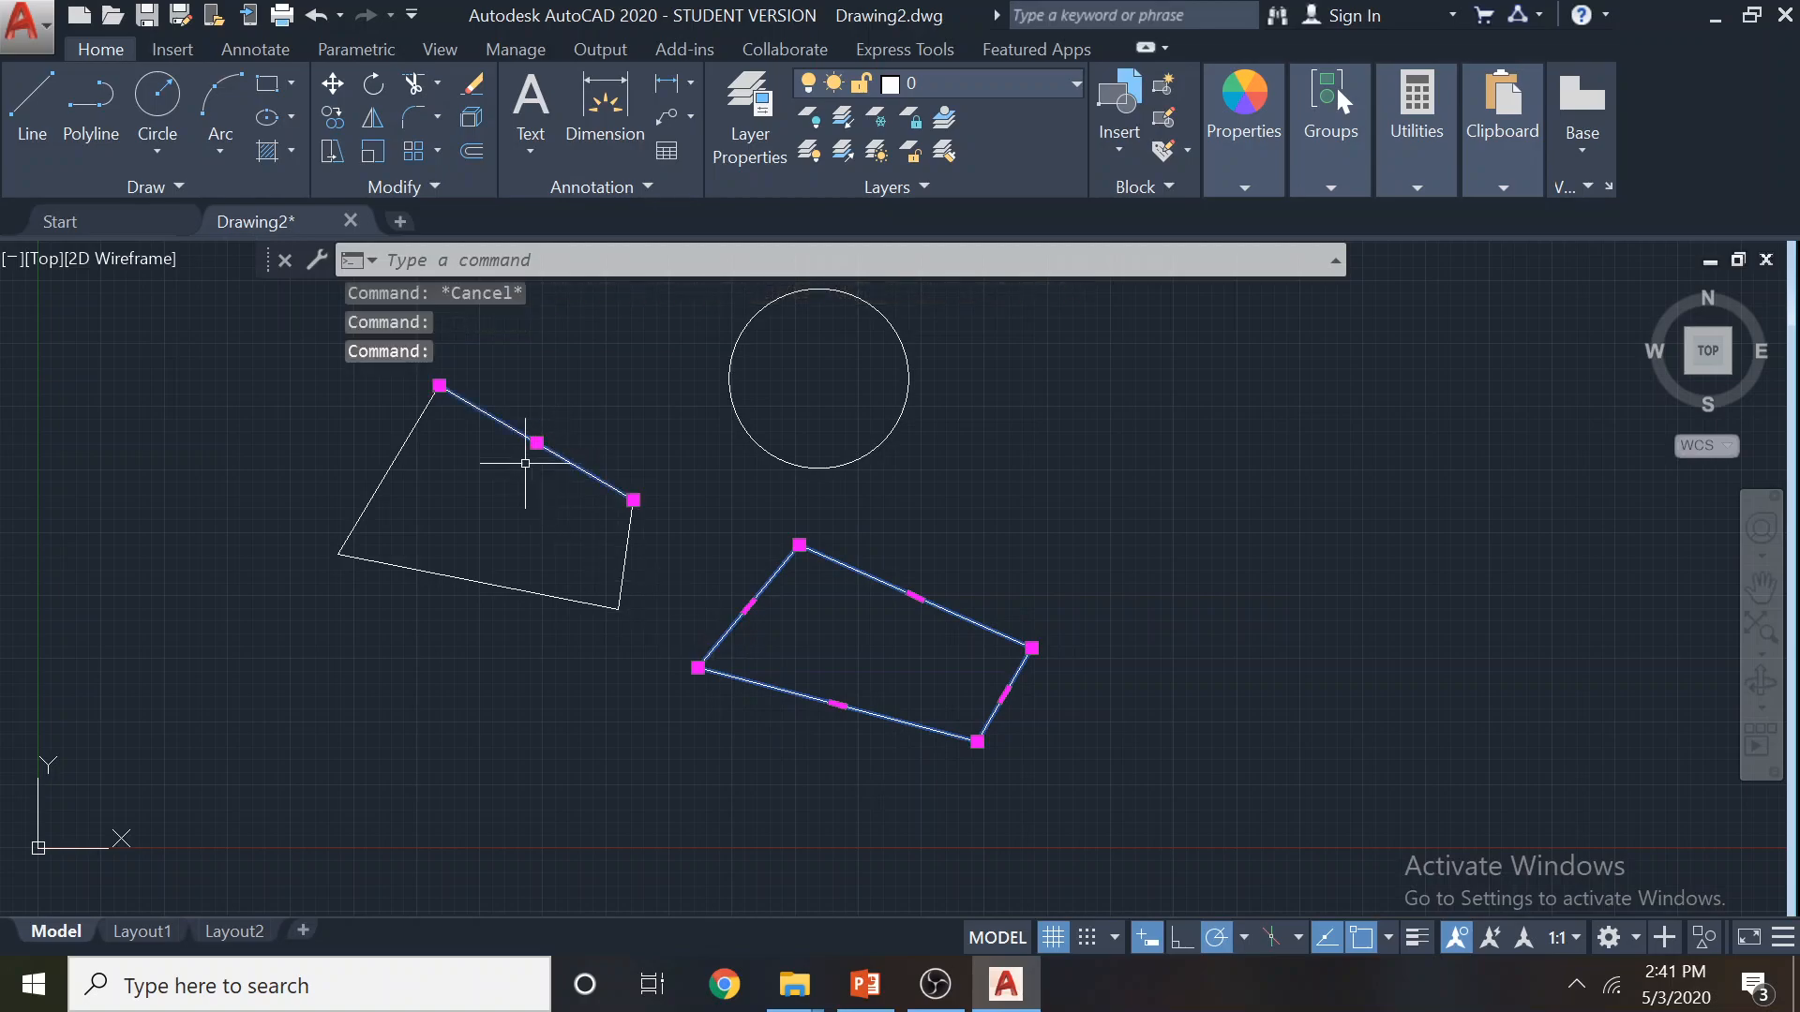
key("Escape")
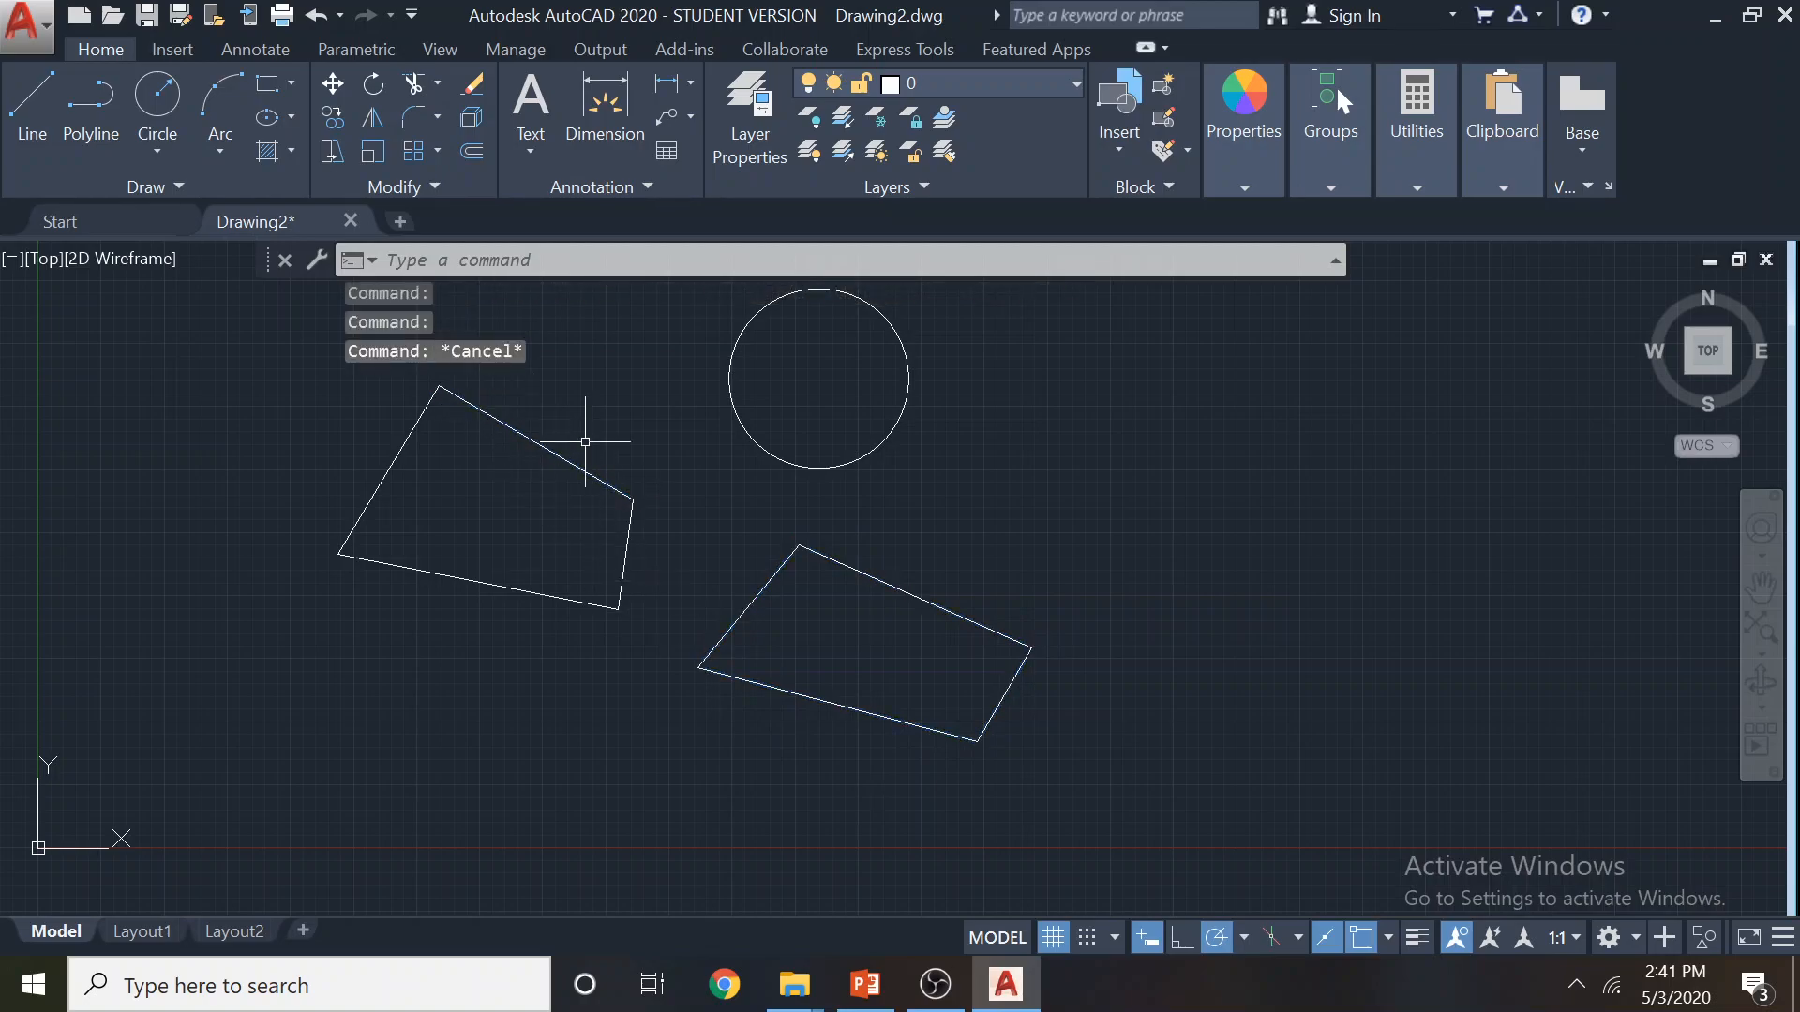
Erase the whole polyline as a single object, and undo the erase
left_click(922, 600)
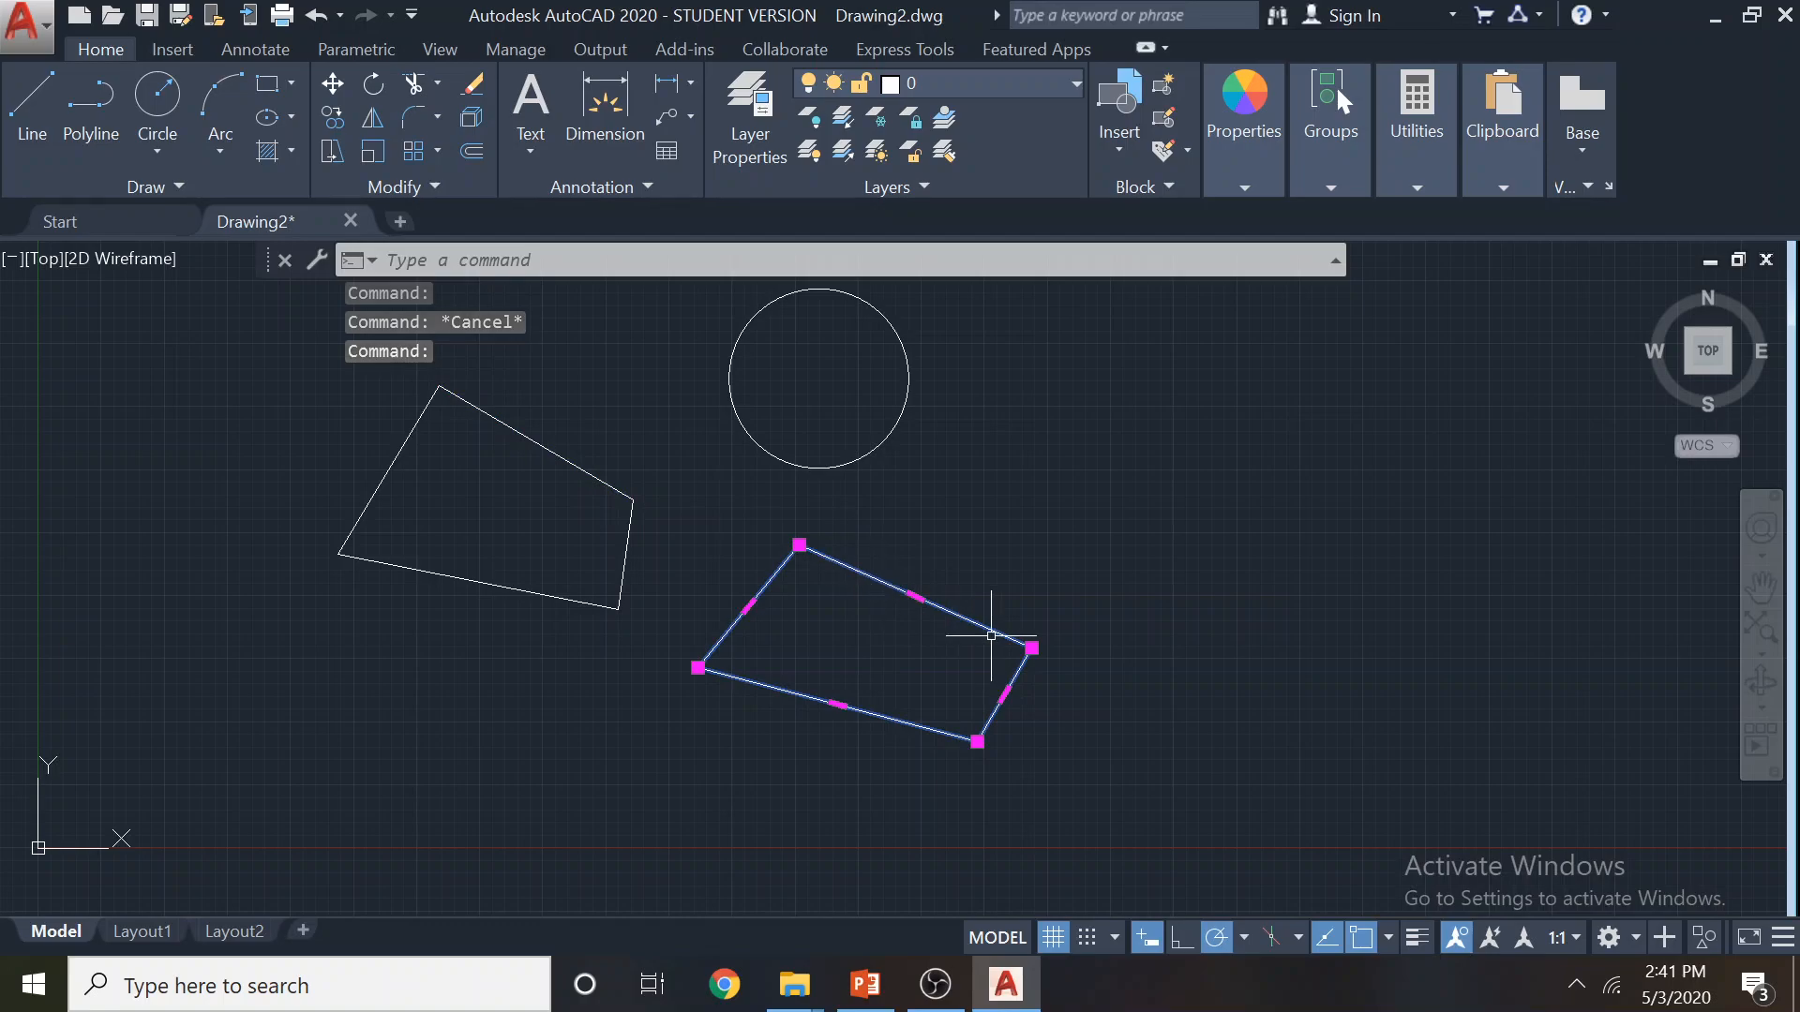
key("Delete")
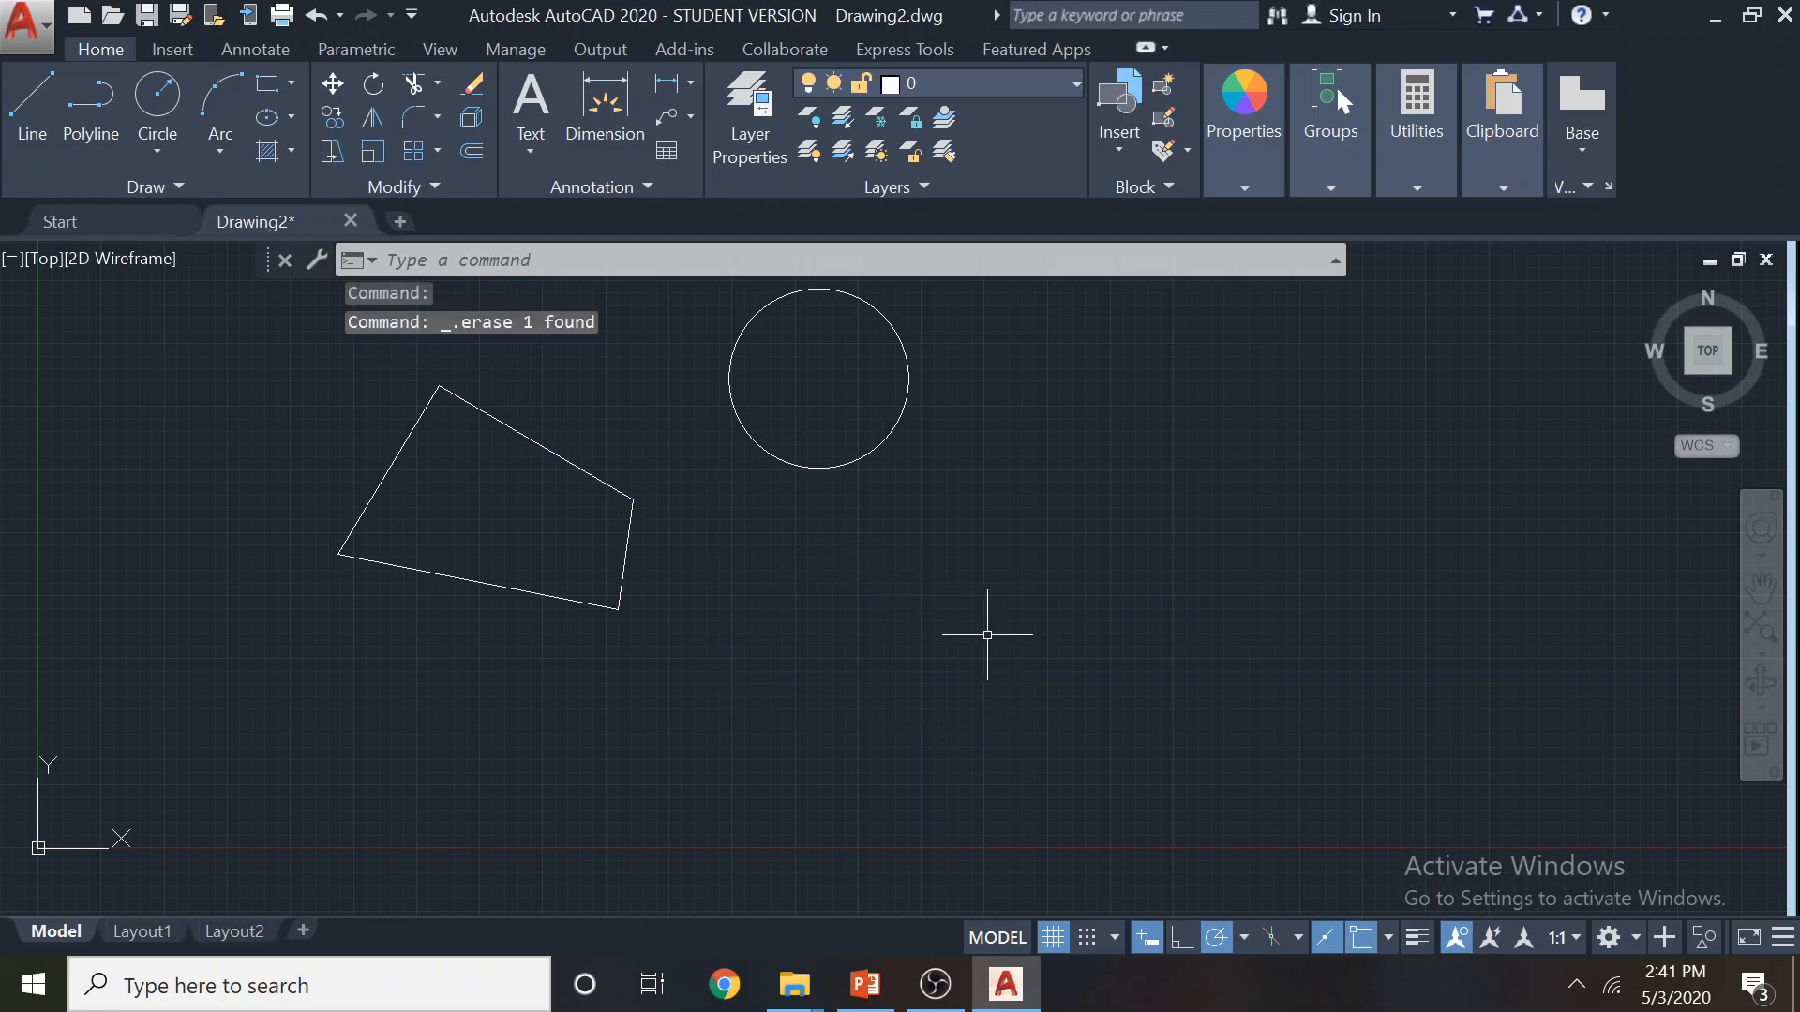
key("ctrl+z")
Select the polyline, stretch its right vertex outward to the upper right and back in near its original place, and clear the selection
left_click(978, 624)
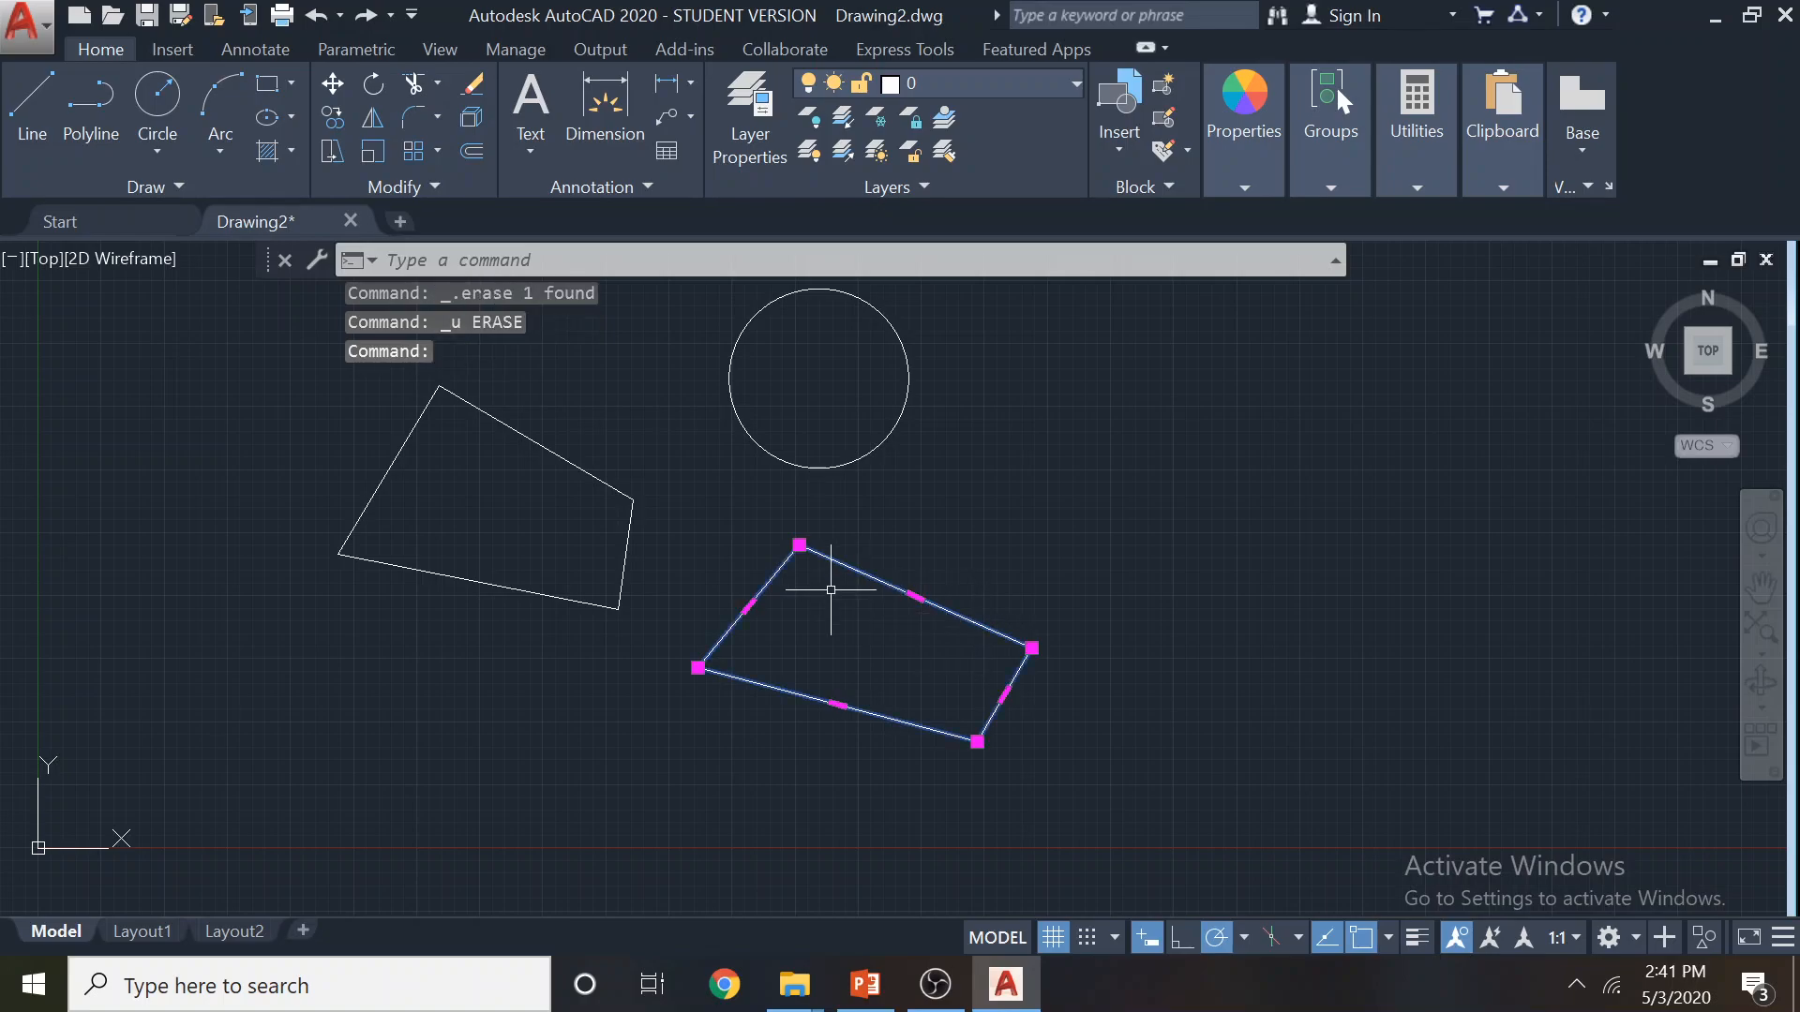
scroll(831, 590, "up", 2)
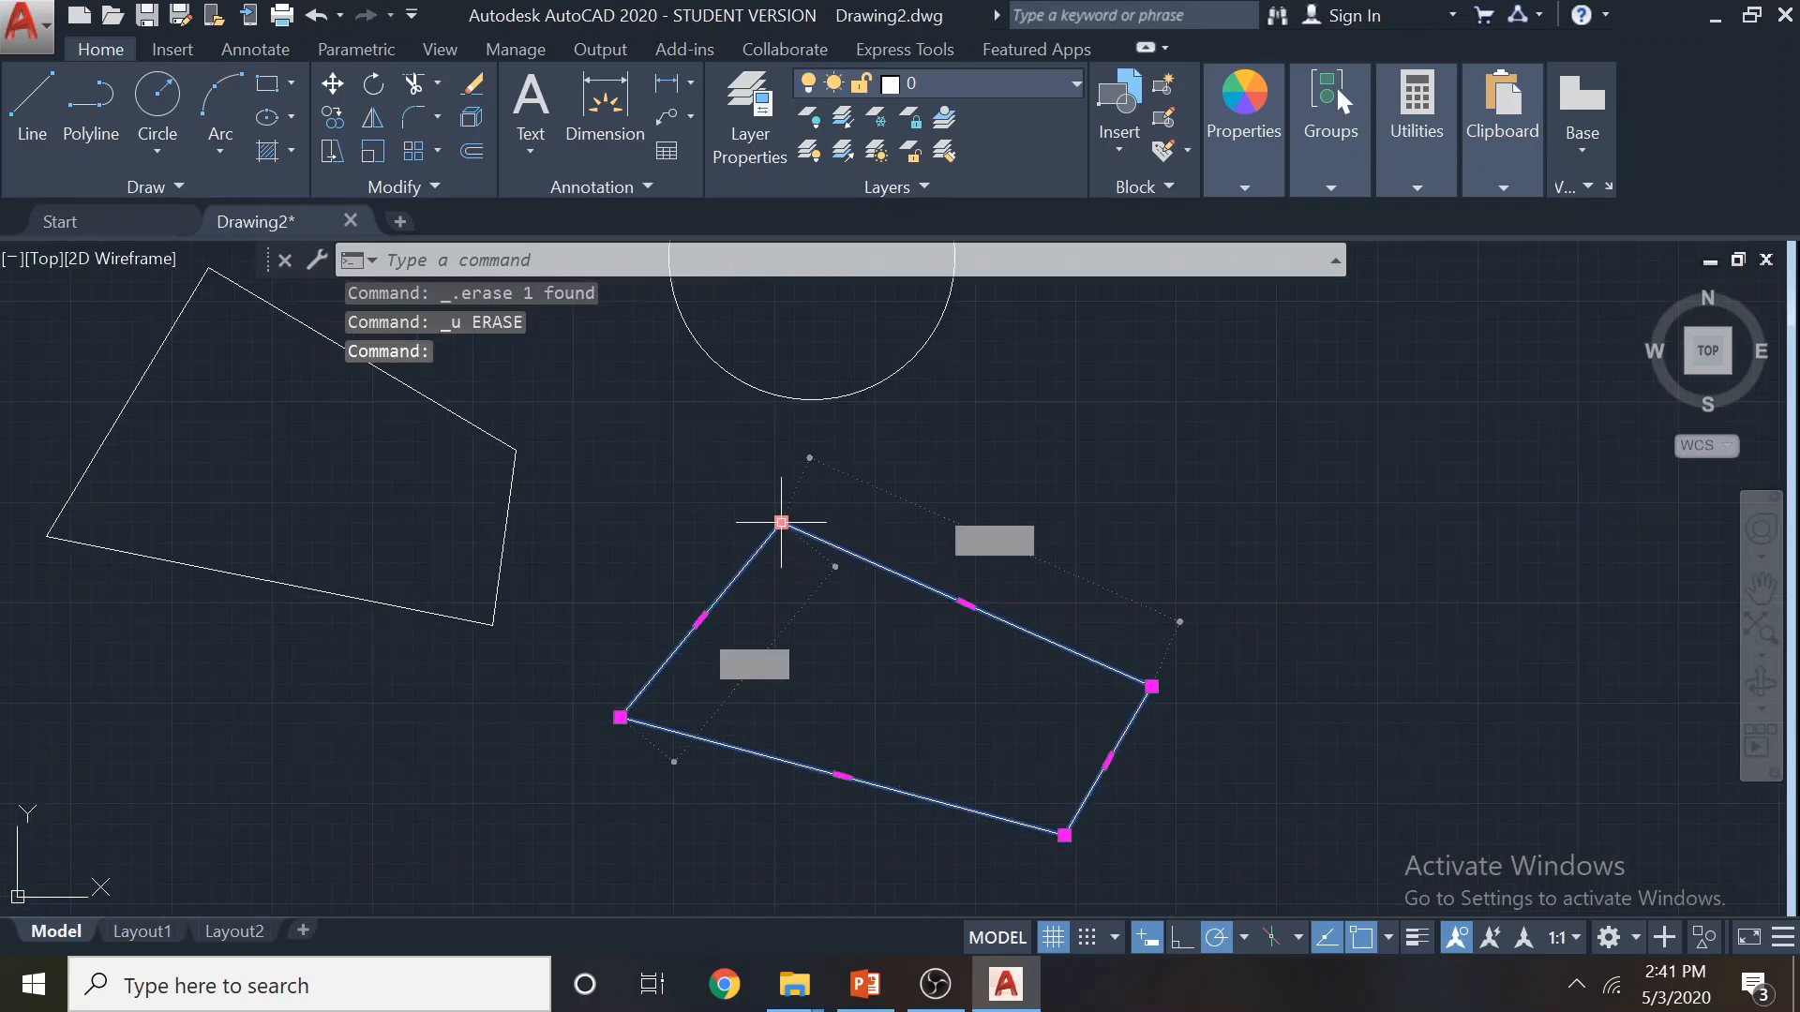
left_click(1152, 686)
left_click(1259, 568)
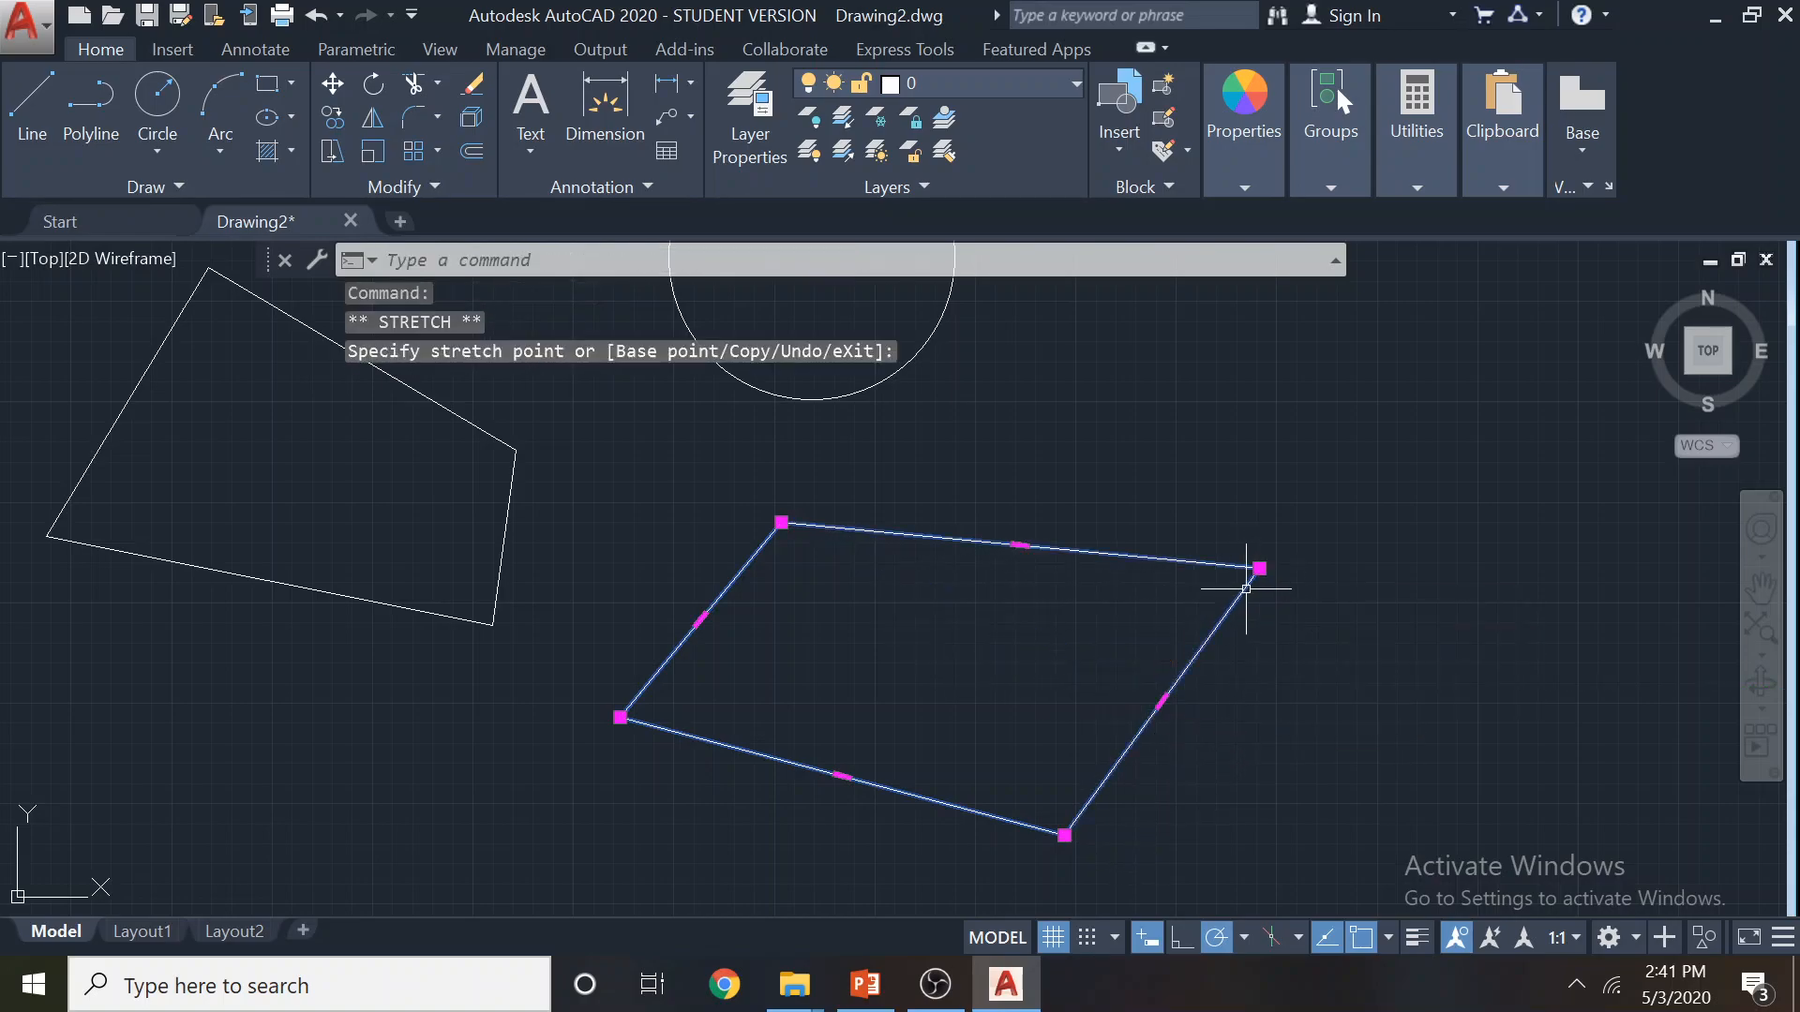
left_click(1143, 653)
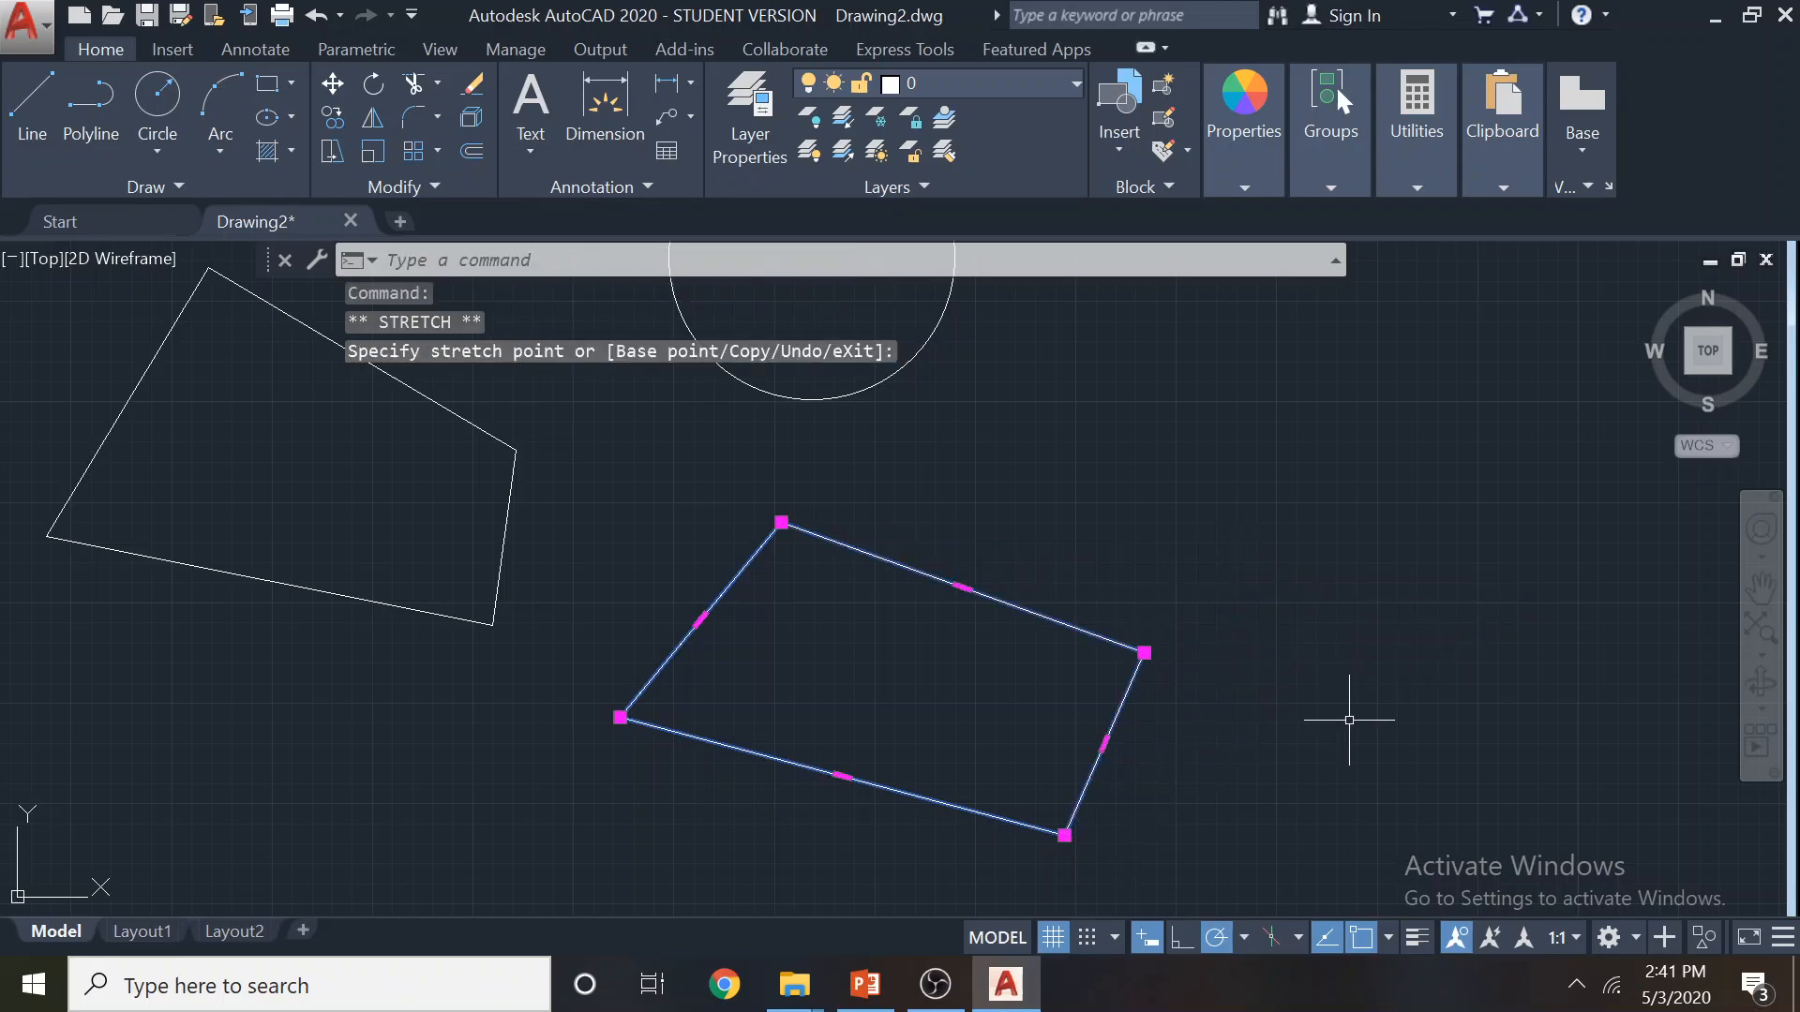
key("Escape")
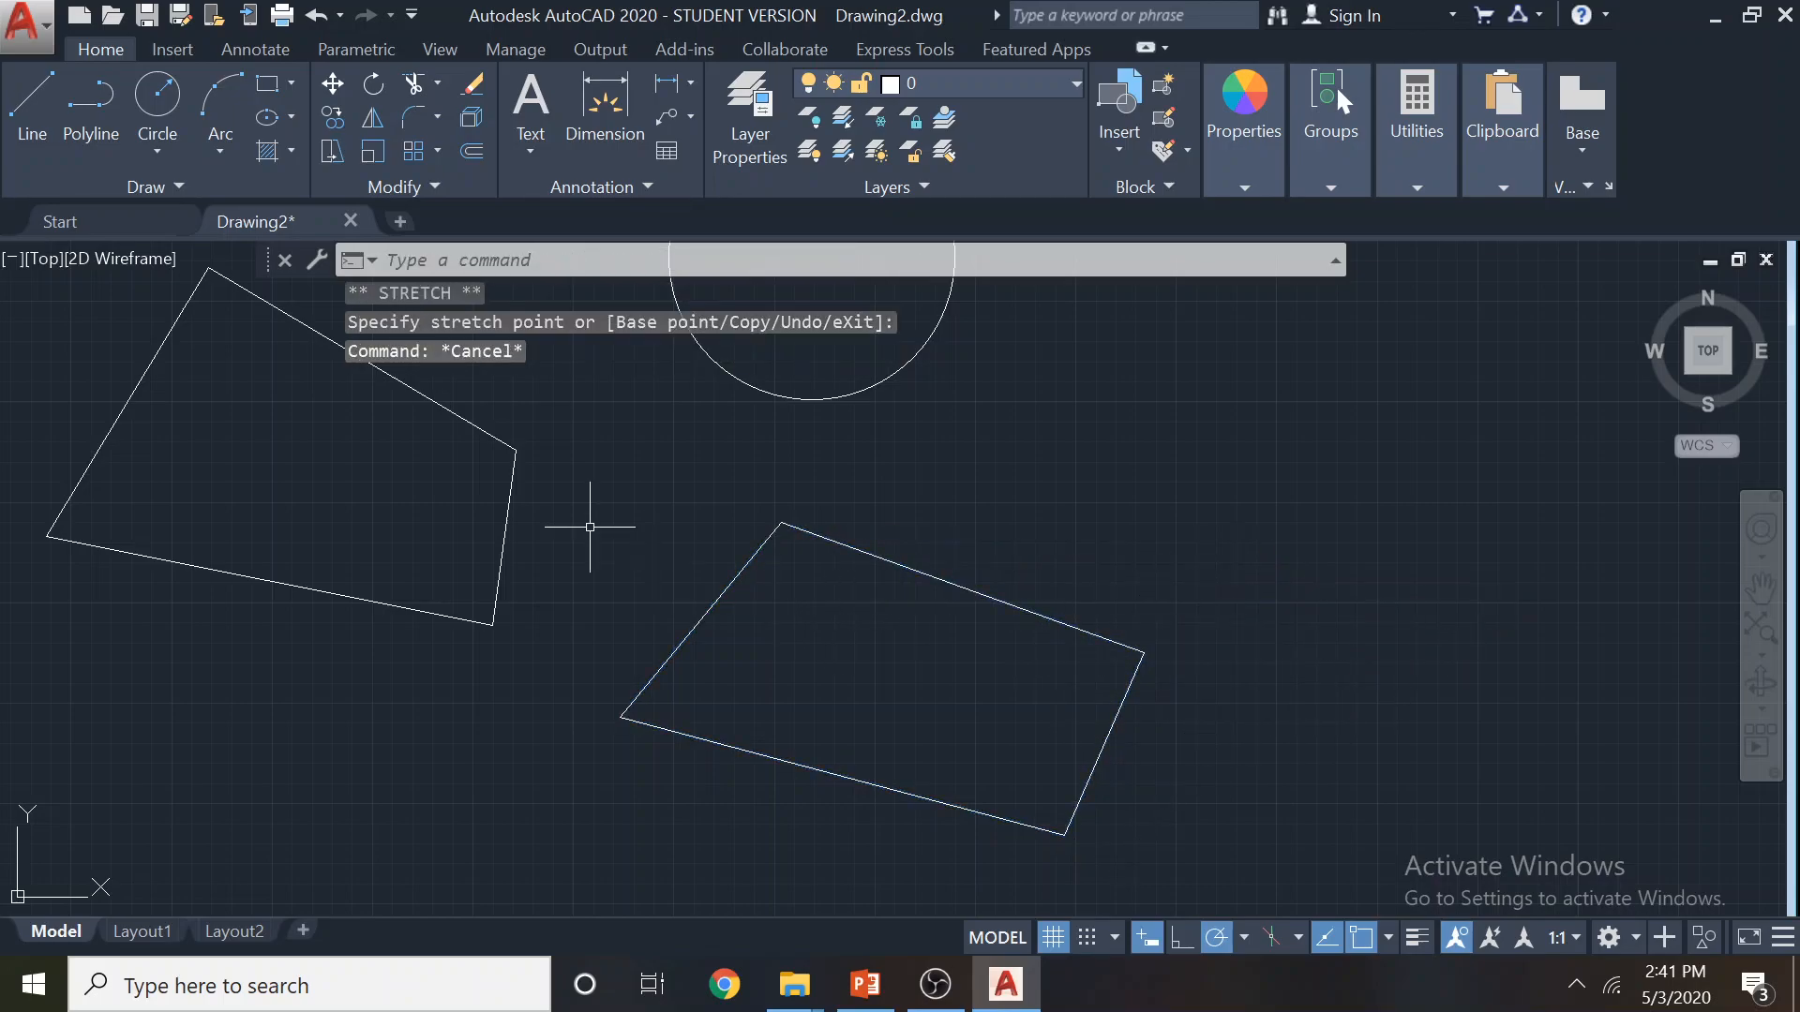
Try stretching the right endpoint of the separate-line quadrilateral's upper line away from its corner, and restore it
left_click(479, 436)
left_click(490, 417)
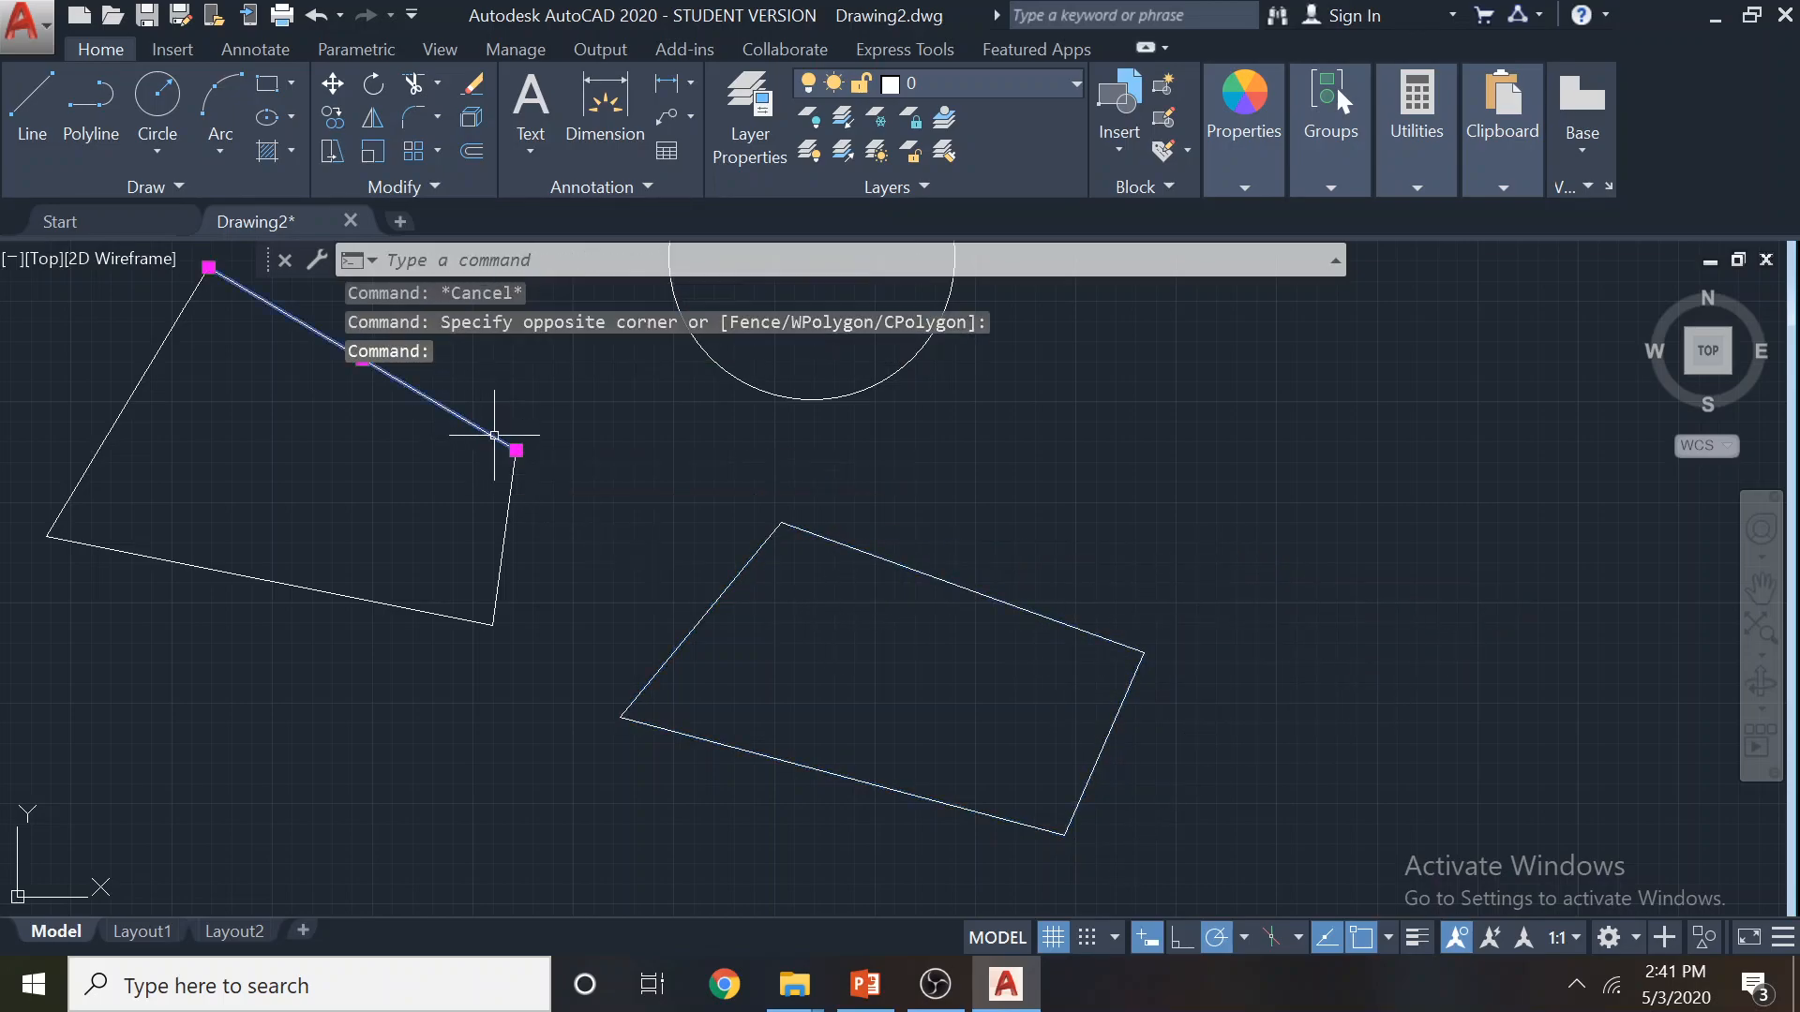
left_click(515, 450)
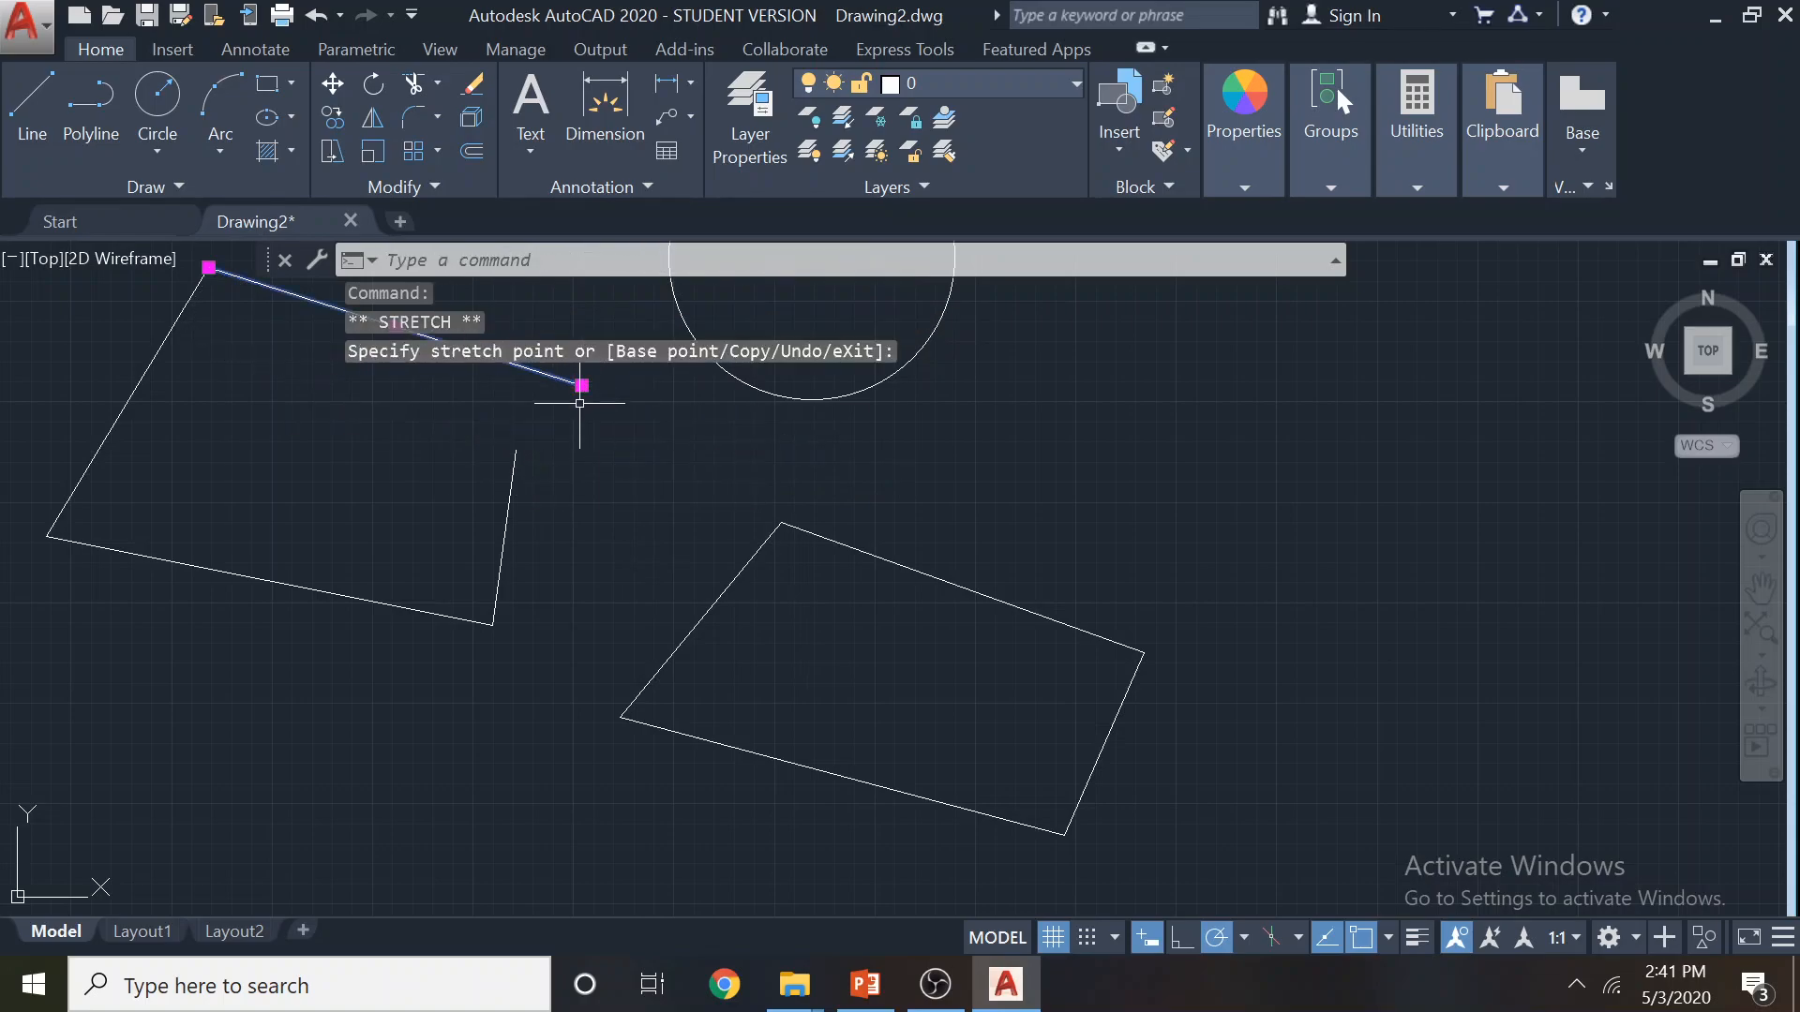
key("Escape")
key("Escape")
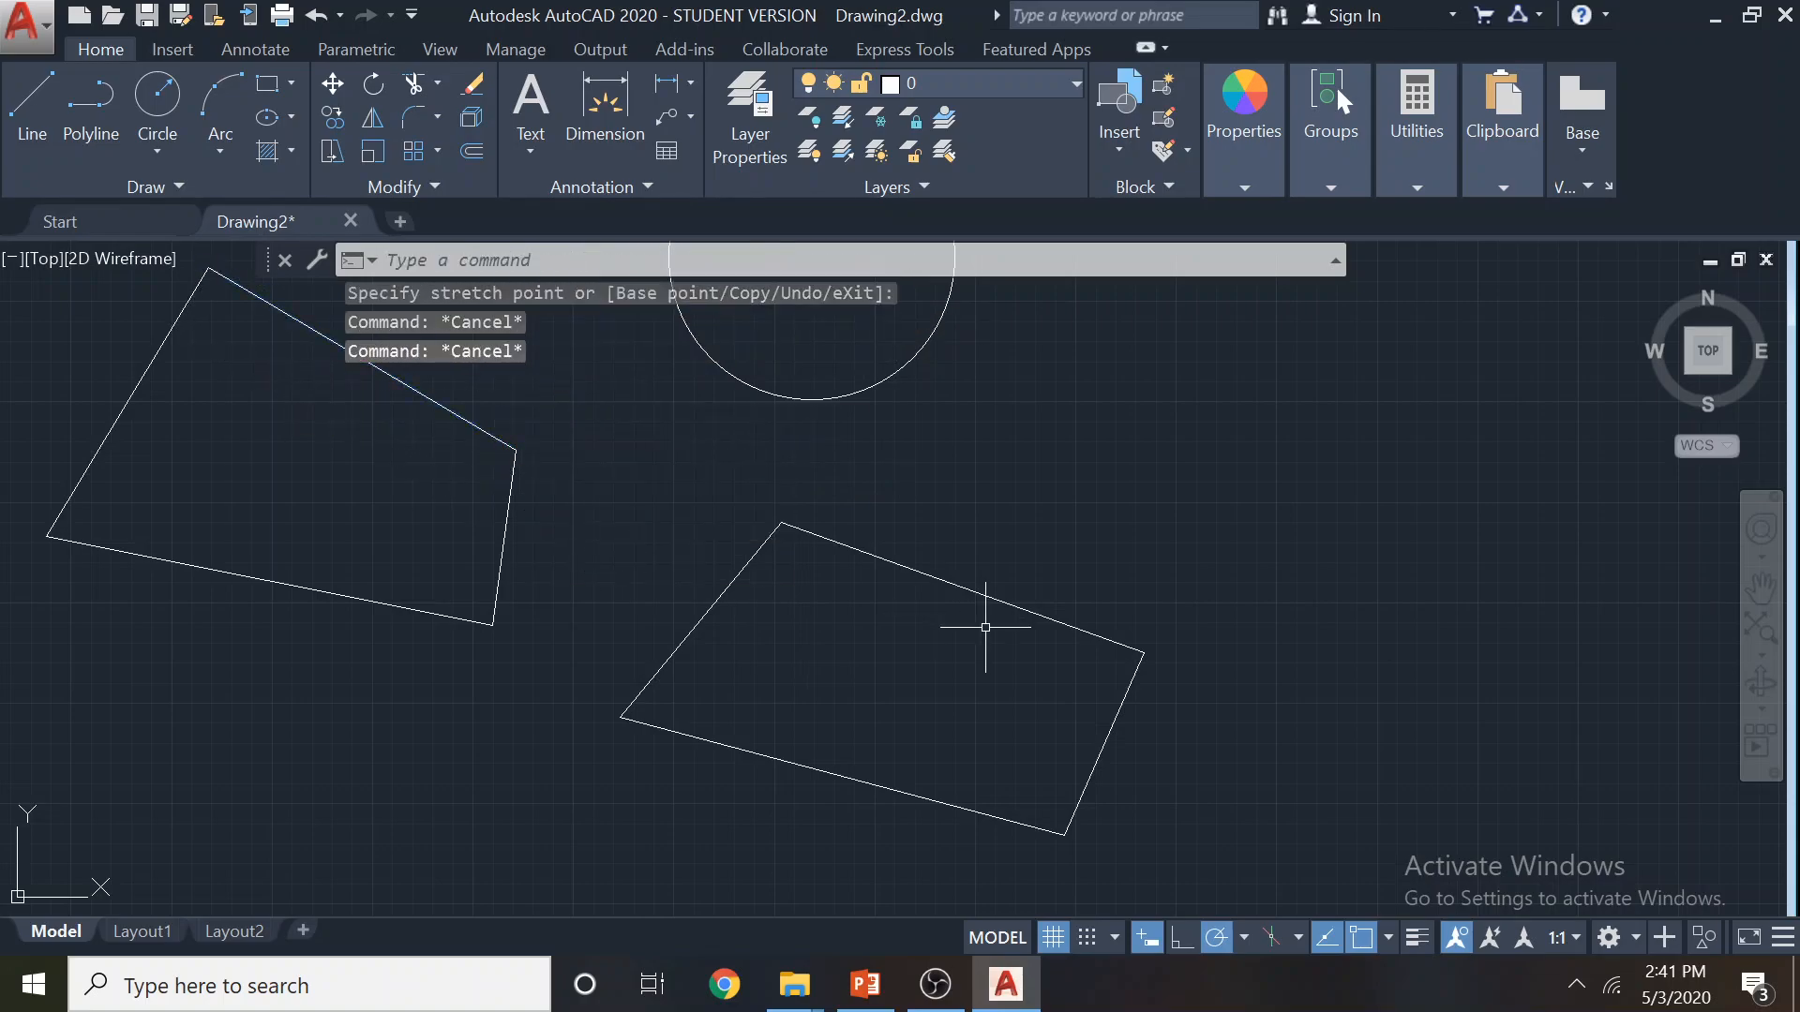
Select the polyline, stretch its right vertex up until the top edge is nearly horizontal, and stretch that edge by its midpoint grip up and right
left_click(1049, 618)
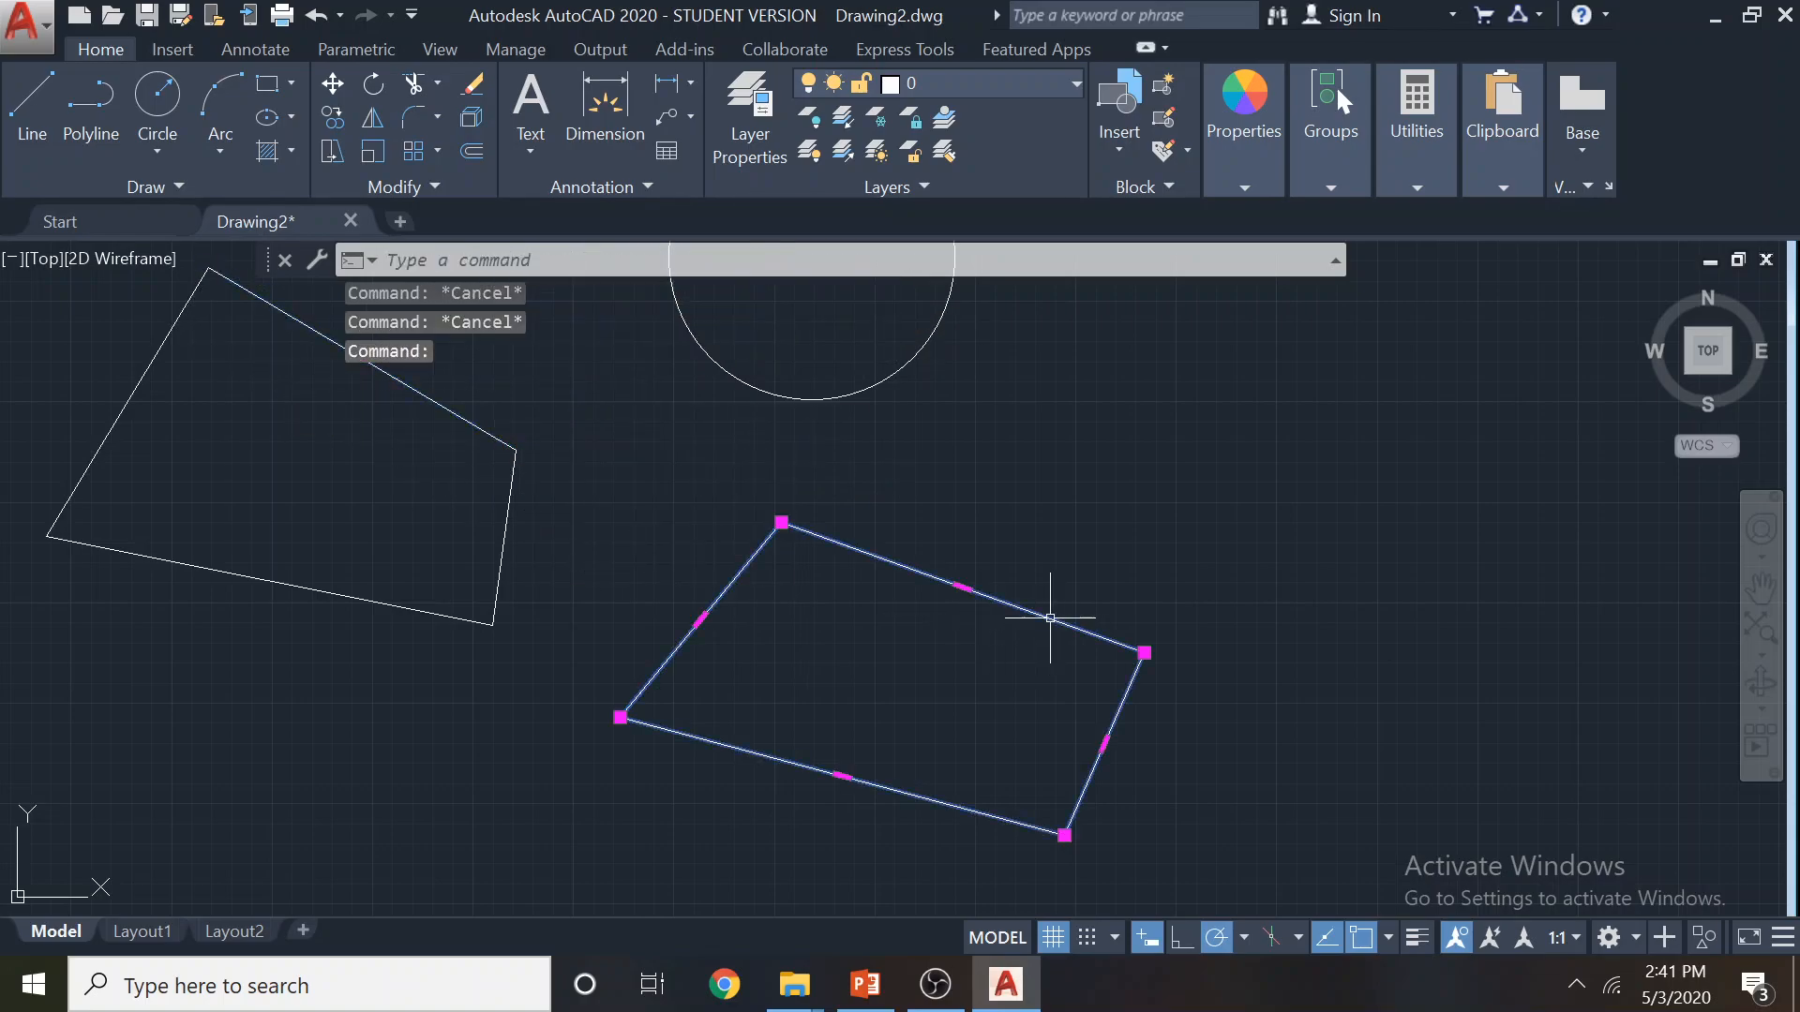
left_click(1144, 653)
left_click(1229, 518)
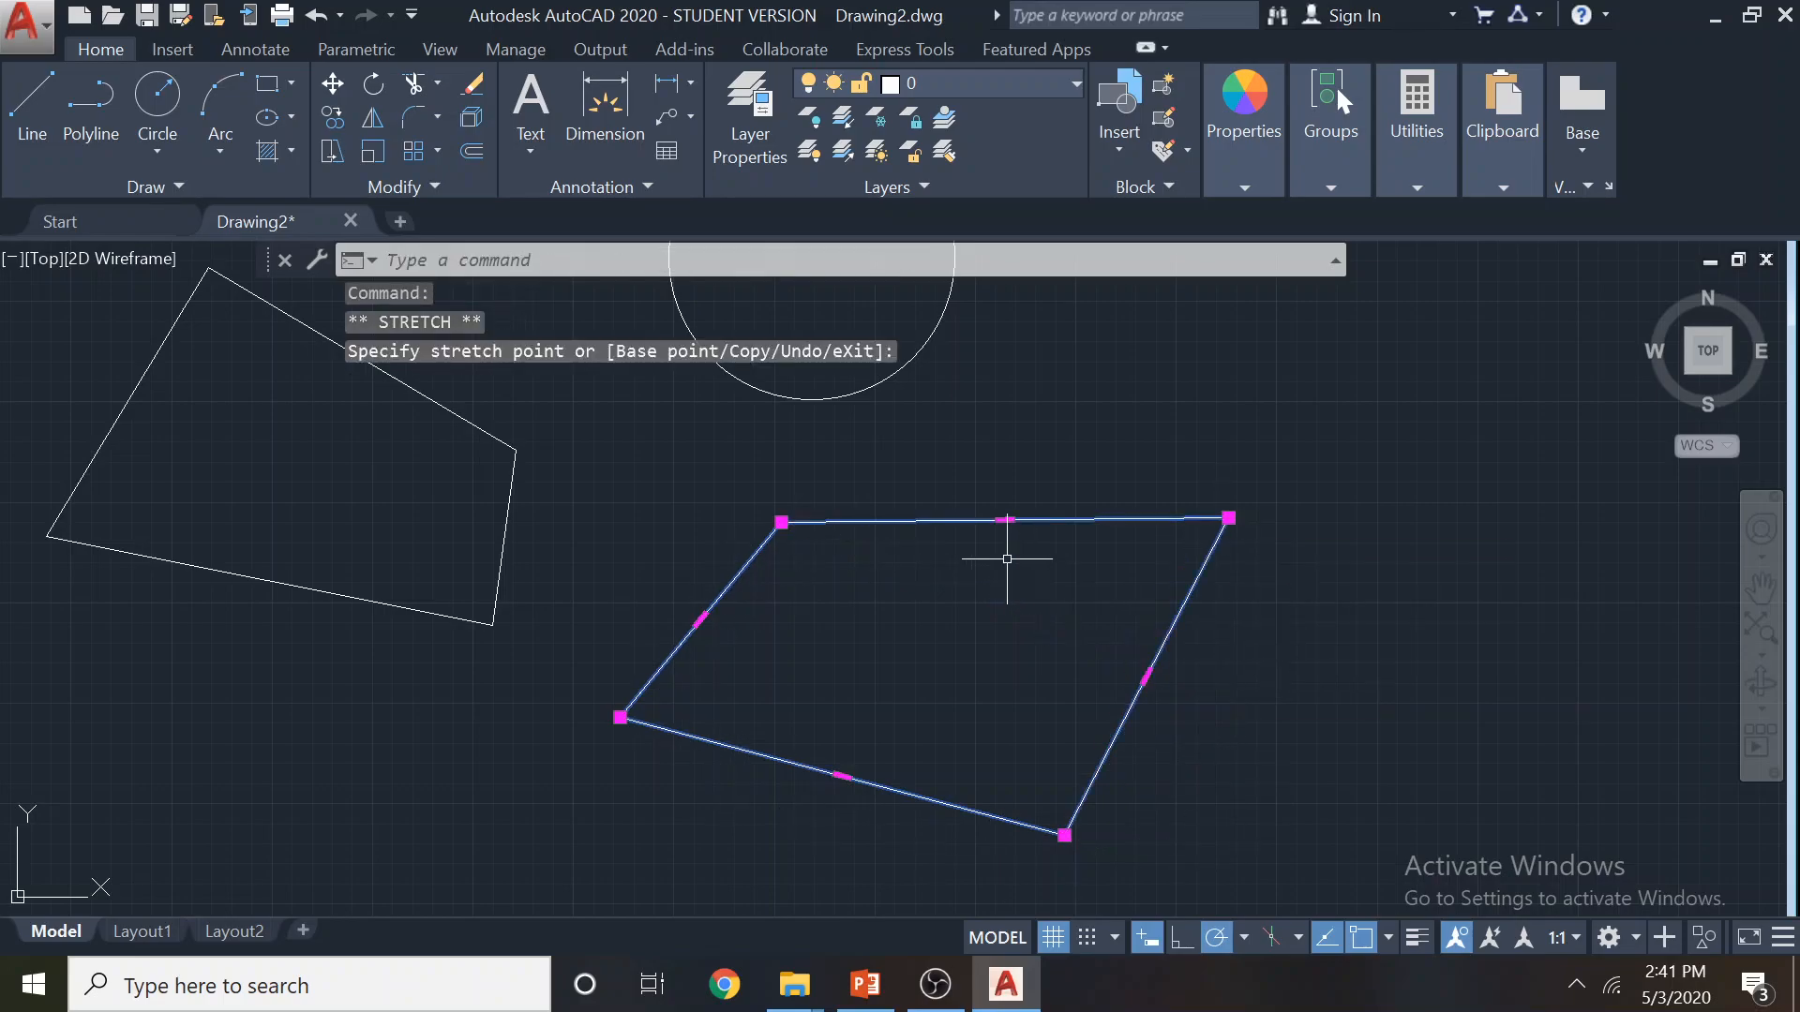
mouse_move(1004, 519)
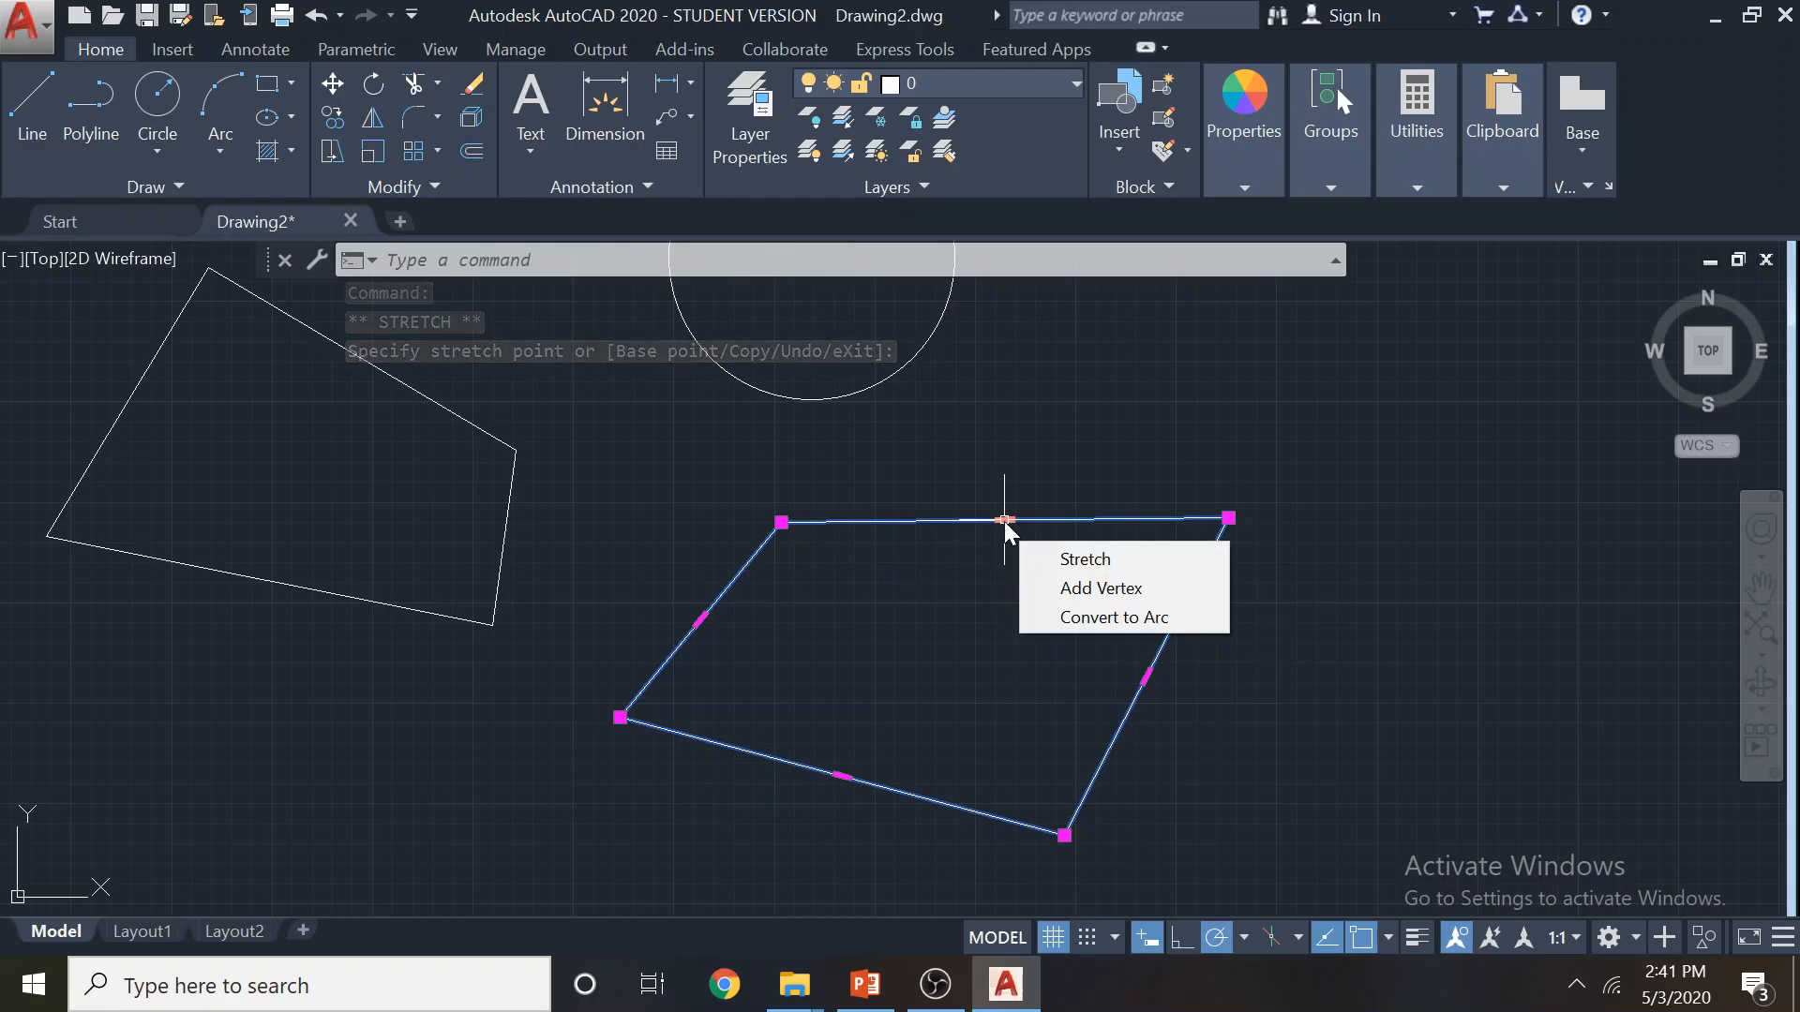
left_click(1059, 560)
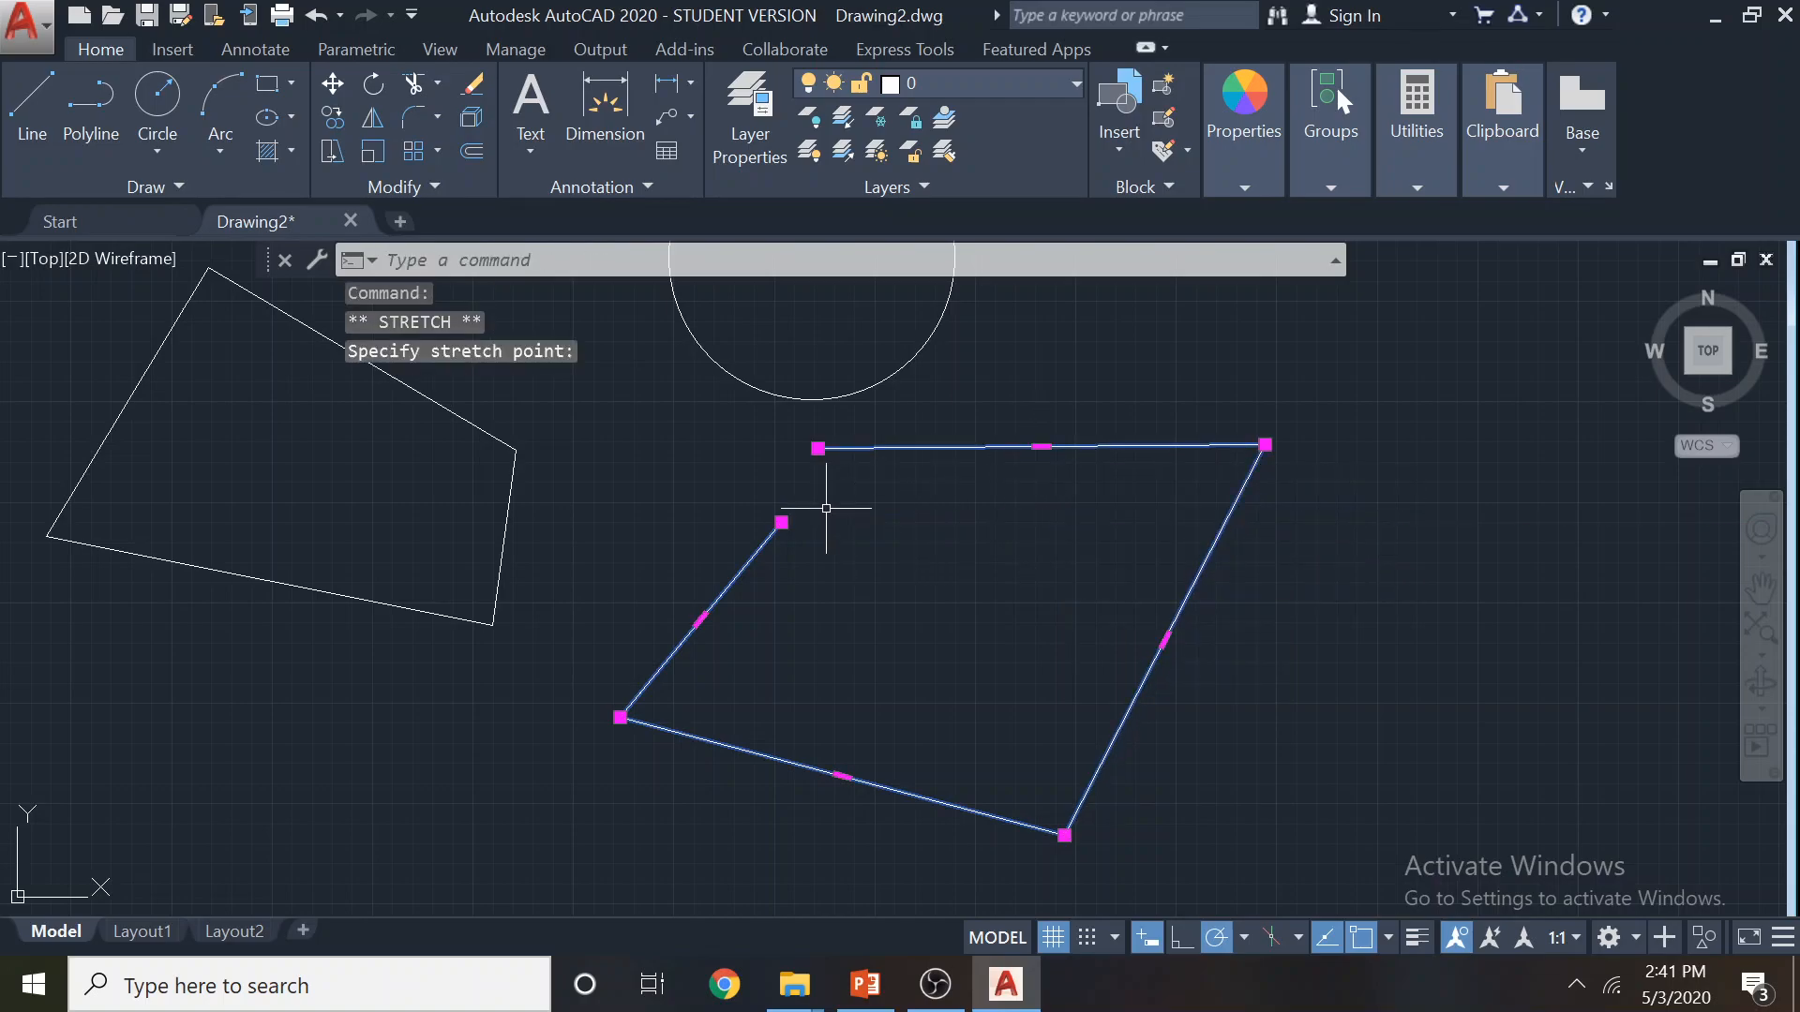
Add a vertex at the middle of the polyline's top segment, placed slightly above it to form a shallow peak
mouse_move(817, 448)
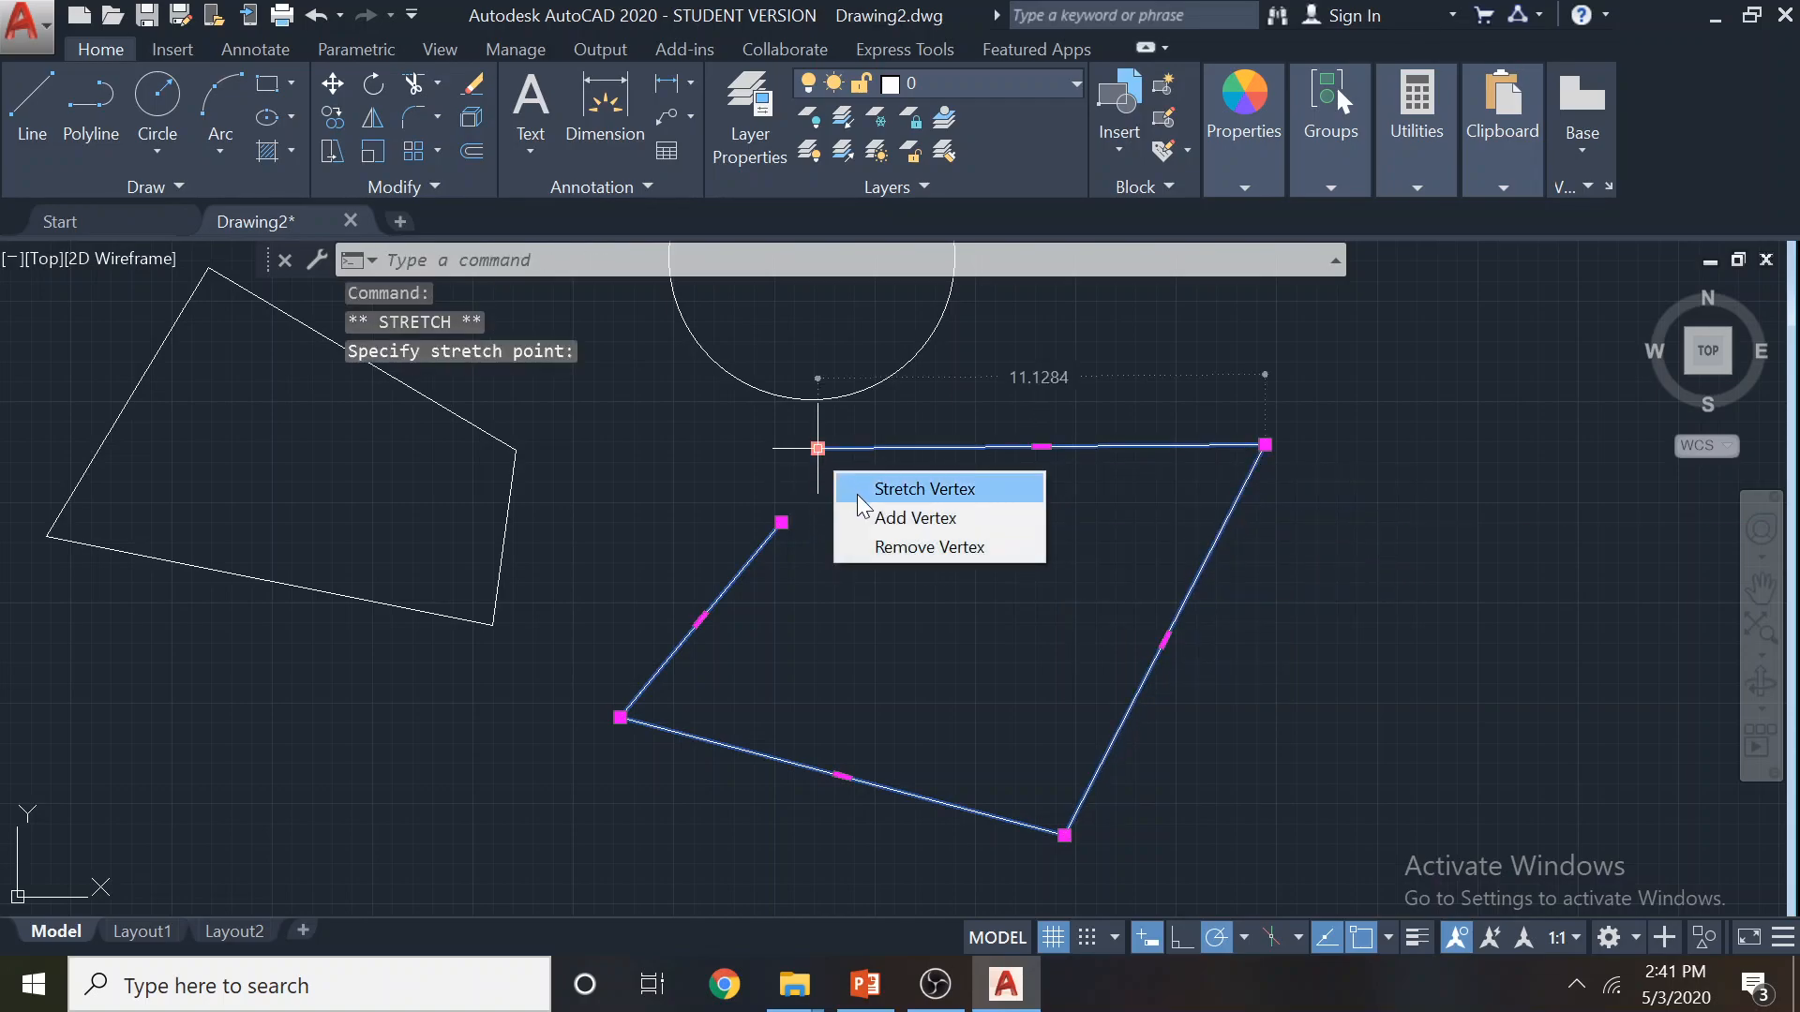
mouse_move(1044, 447)
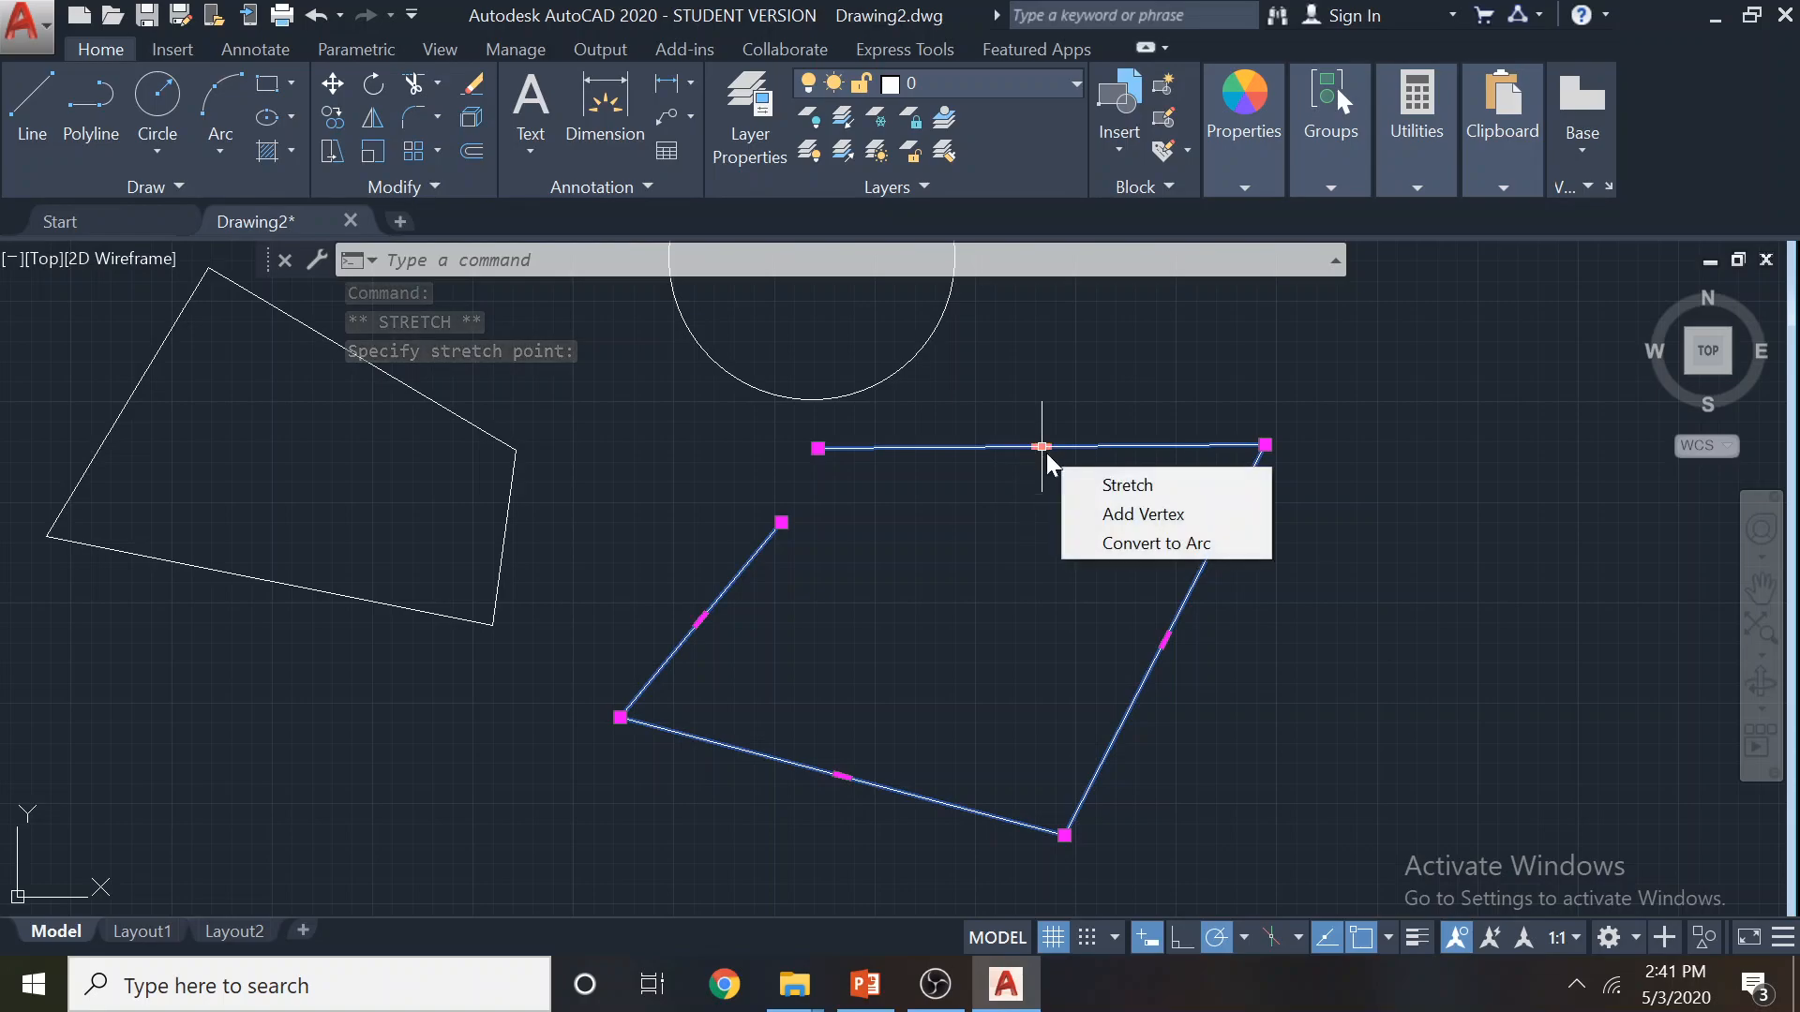
left_click(1085, 515)
left_click(1041, 398)
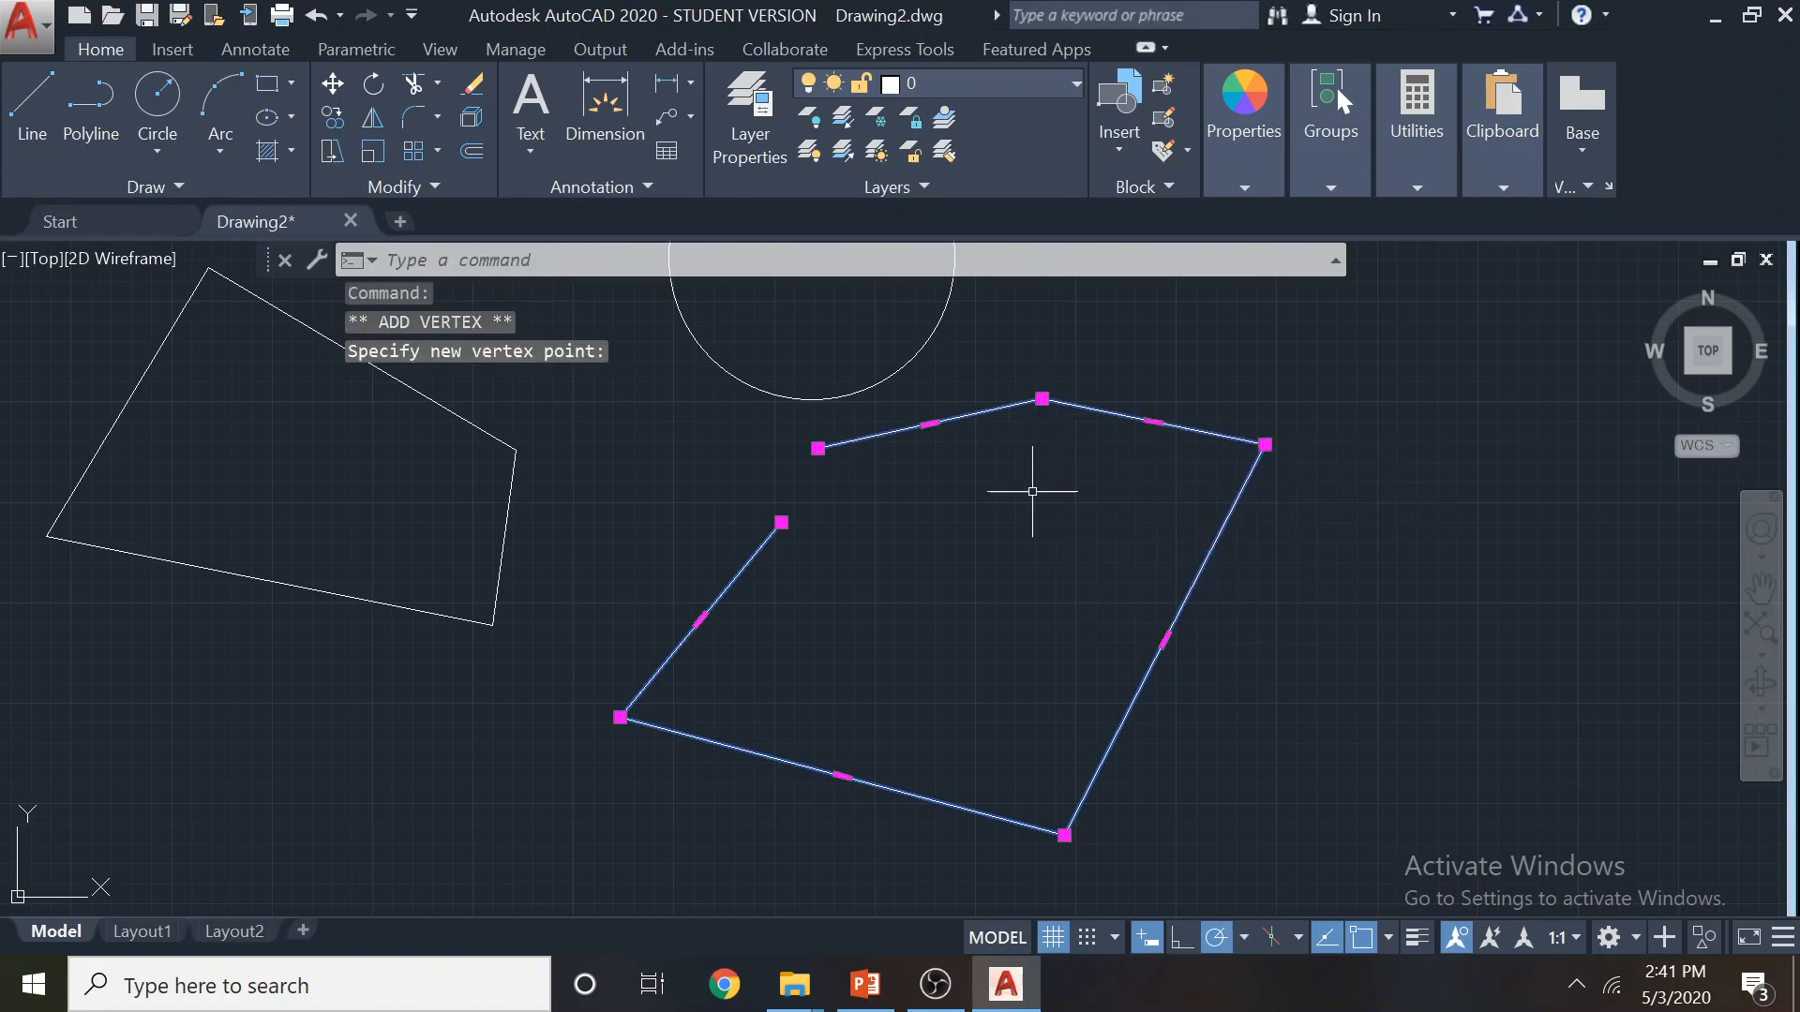
Close the polyline's gap by stretching the open end of its top segment onto the endpoint of the left edge
left_click(817, 448)
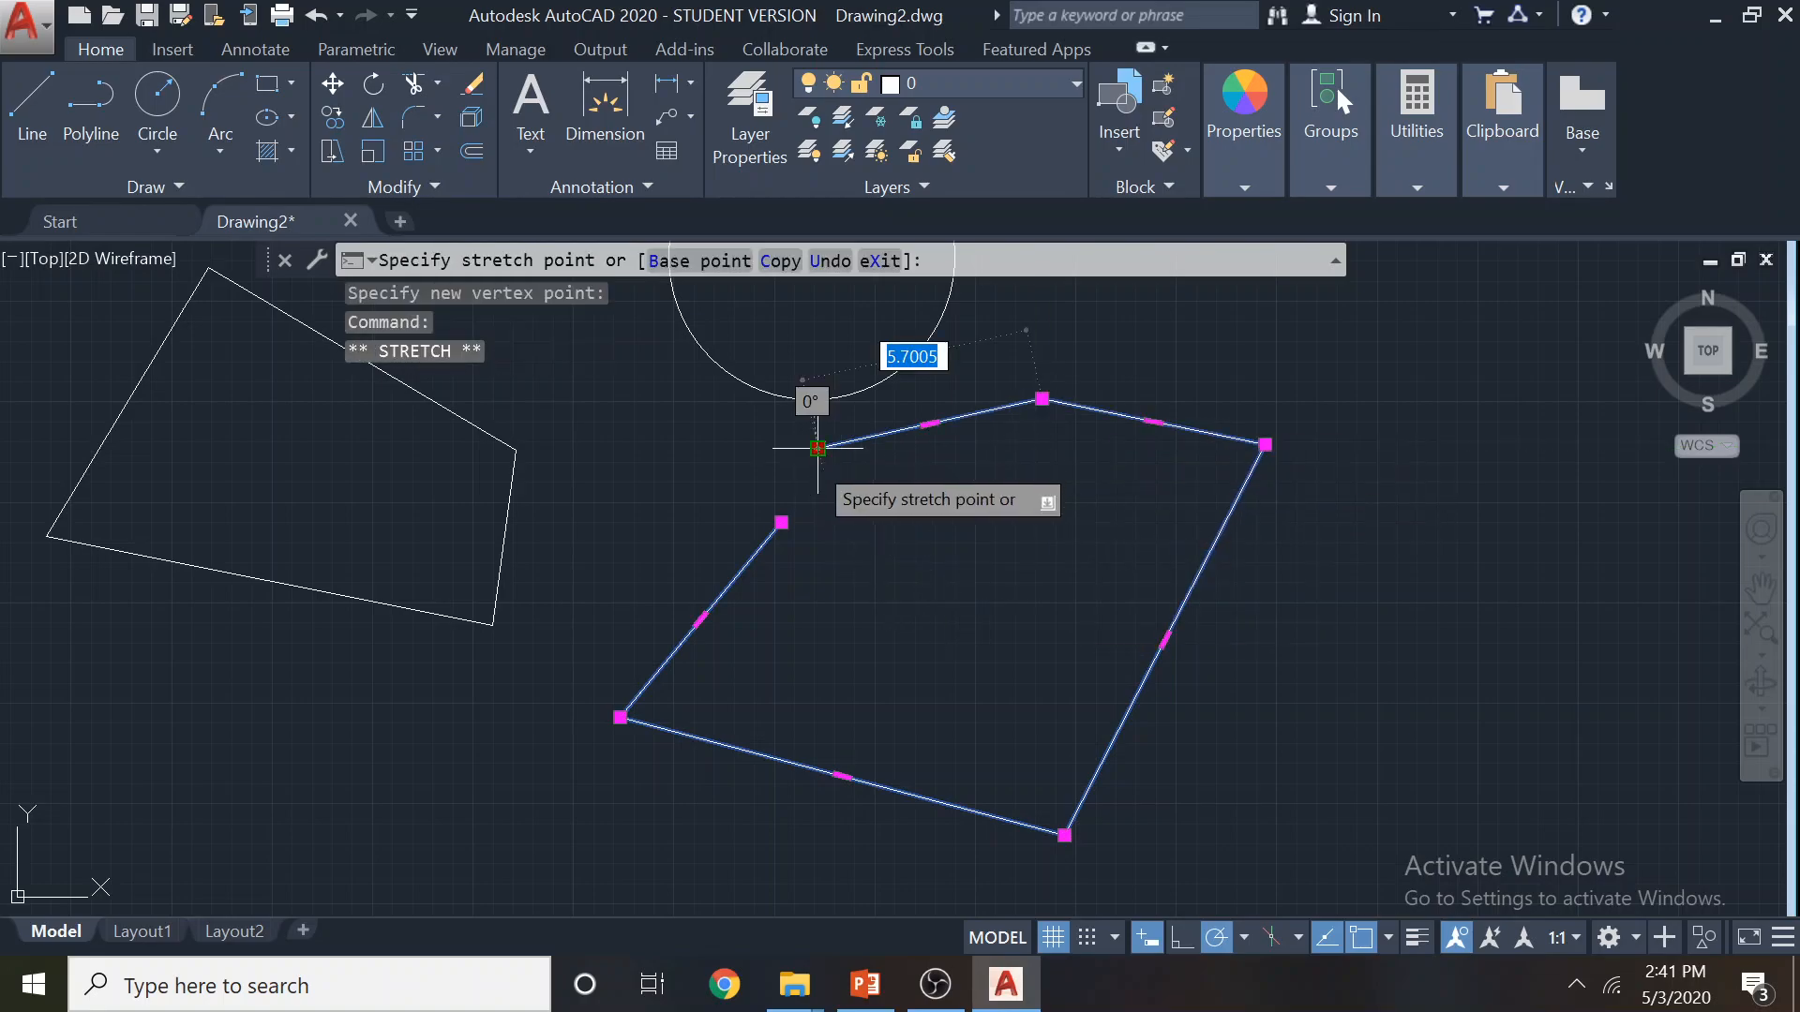
left_click(782, 522)
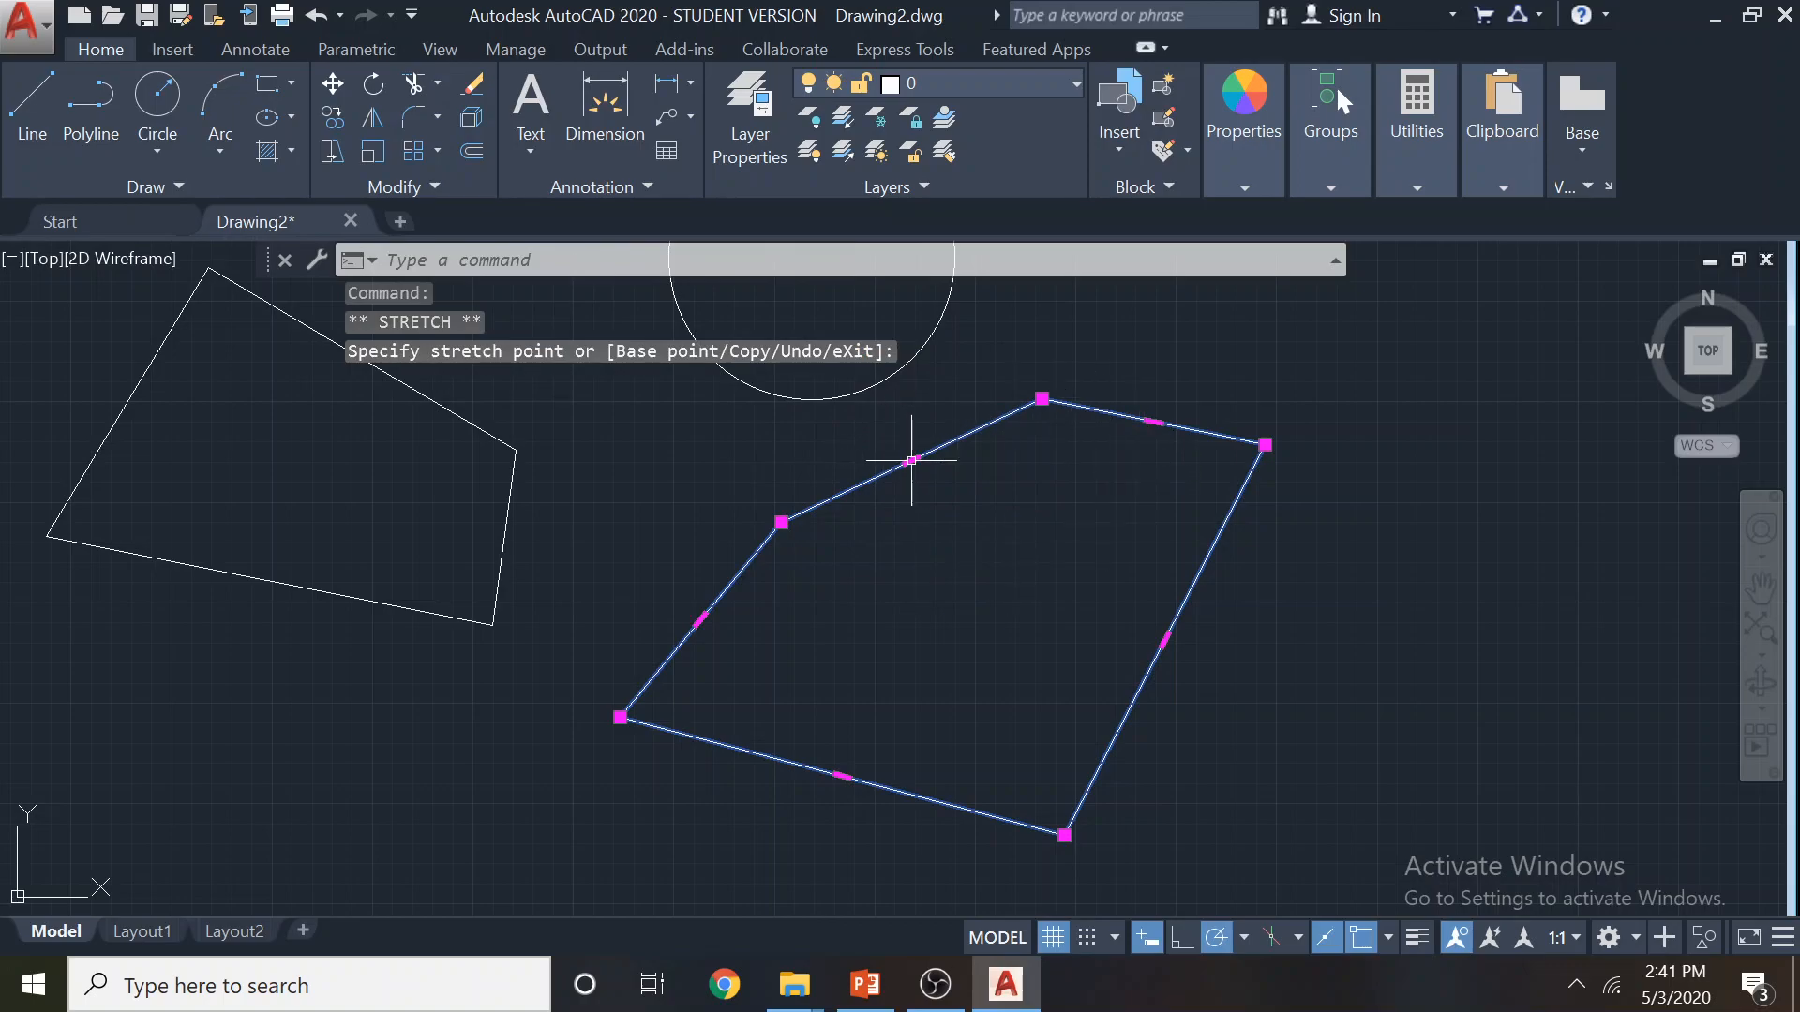
Convert the polyline's upper left segment to an arc curving into the shape, and convert it back to a line
mouse_move(911, 460)
left_click(988, 557)
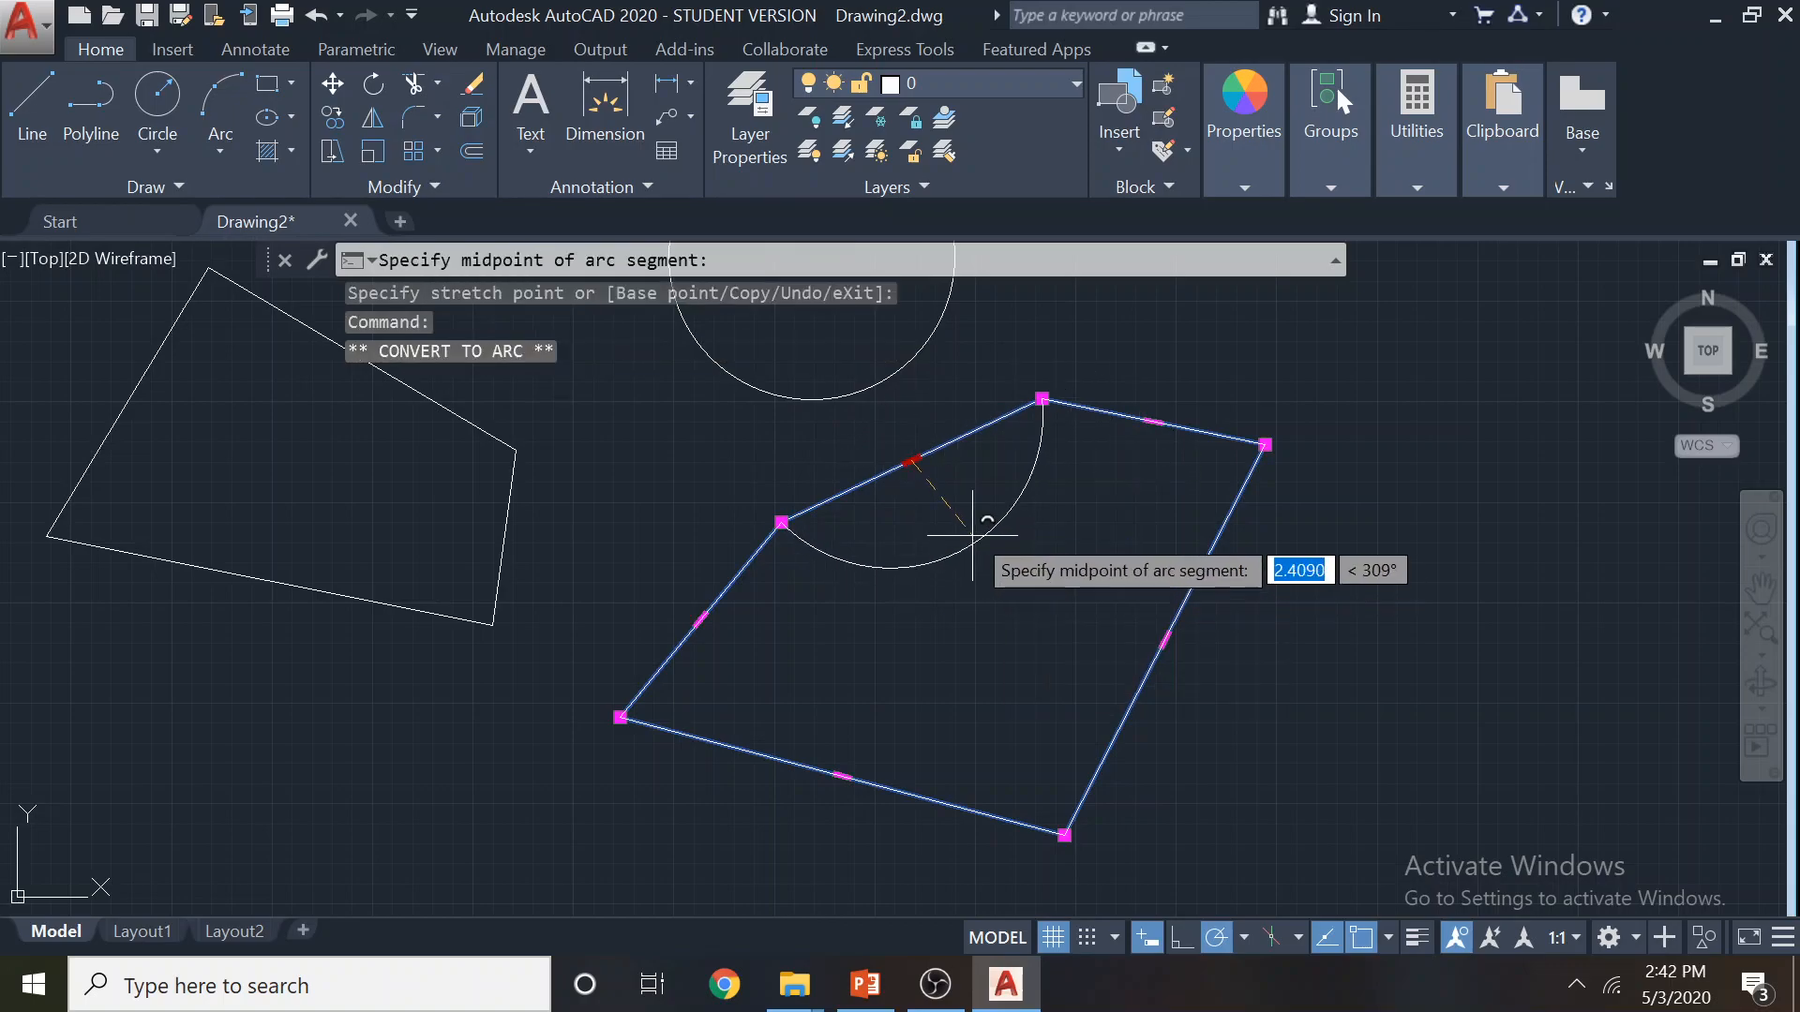
left_click(959, 524)
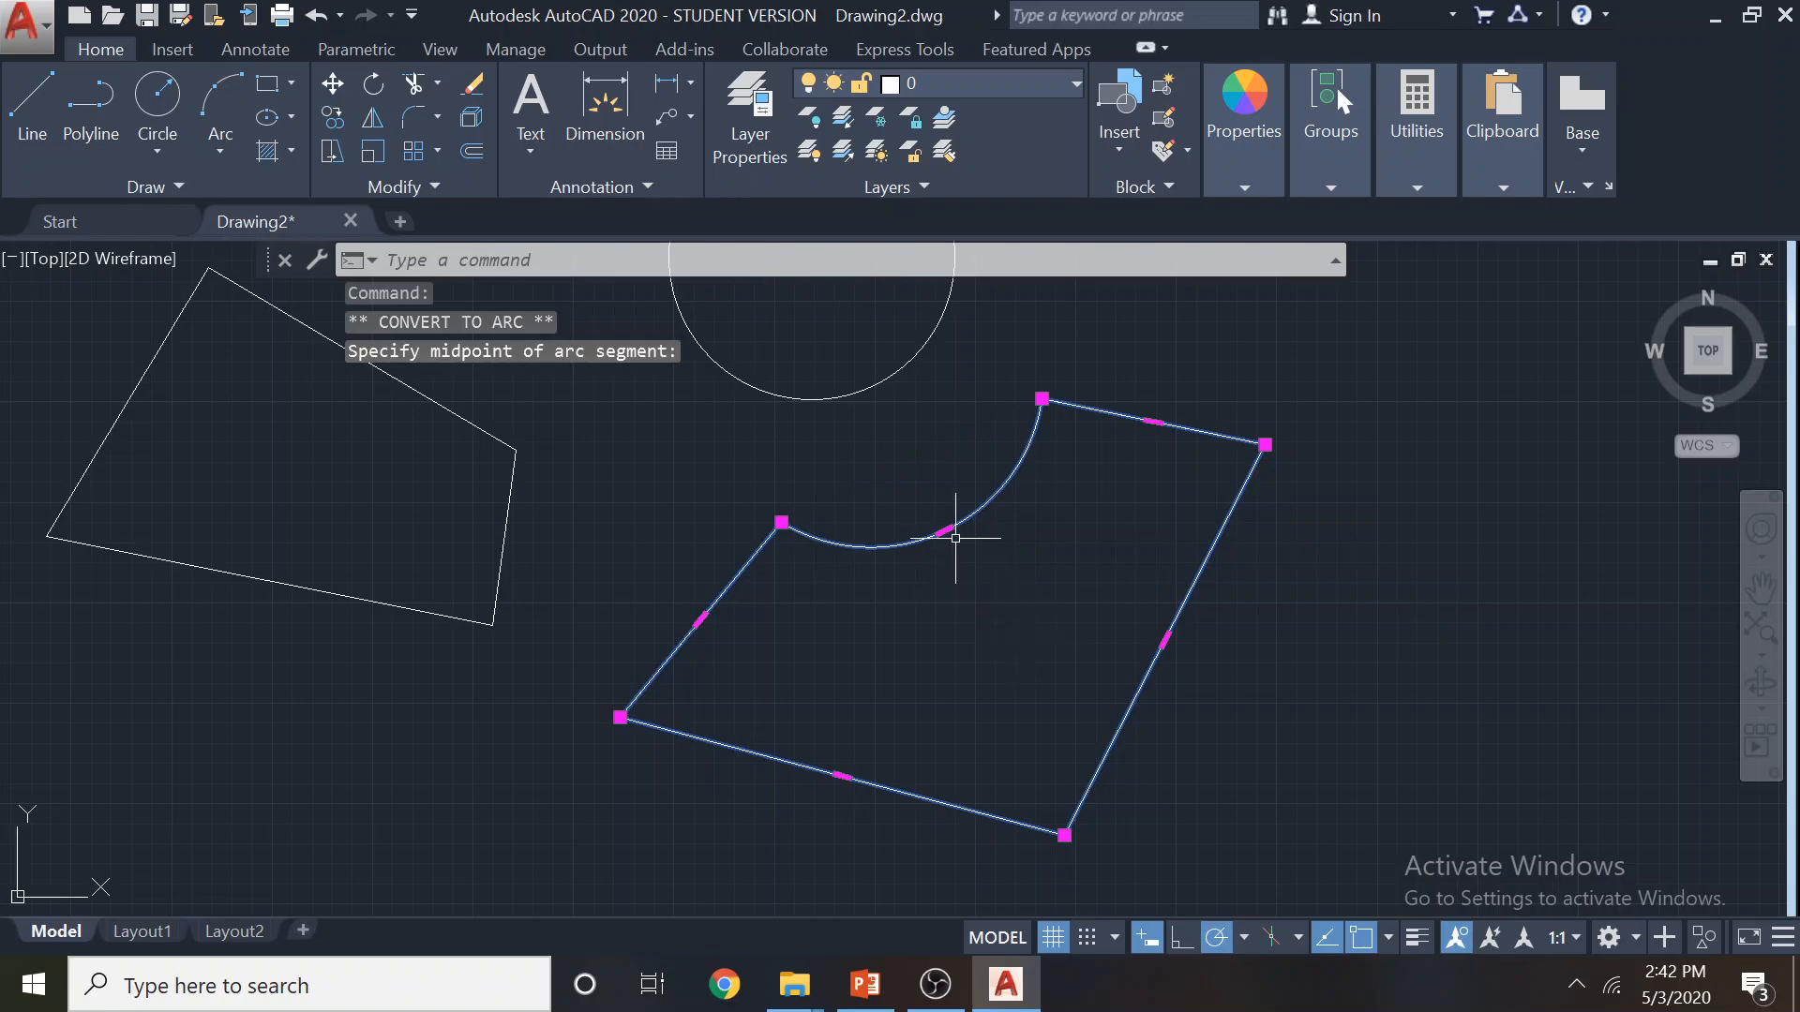
mouse_move(943, 531)
left_click(1005, 626)
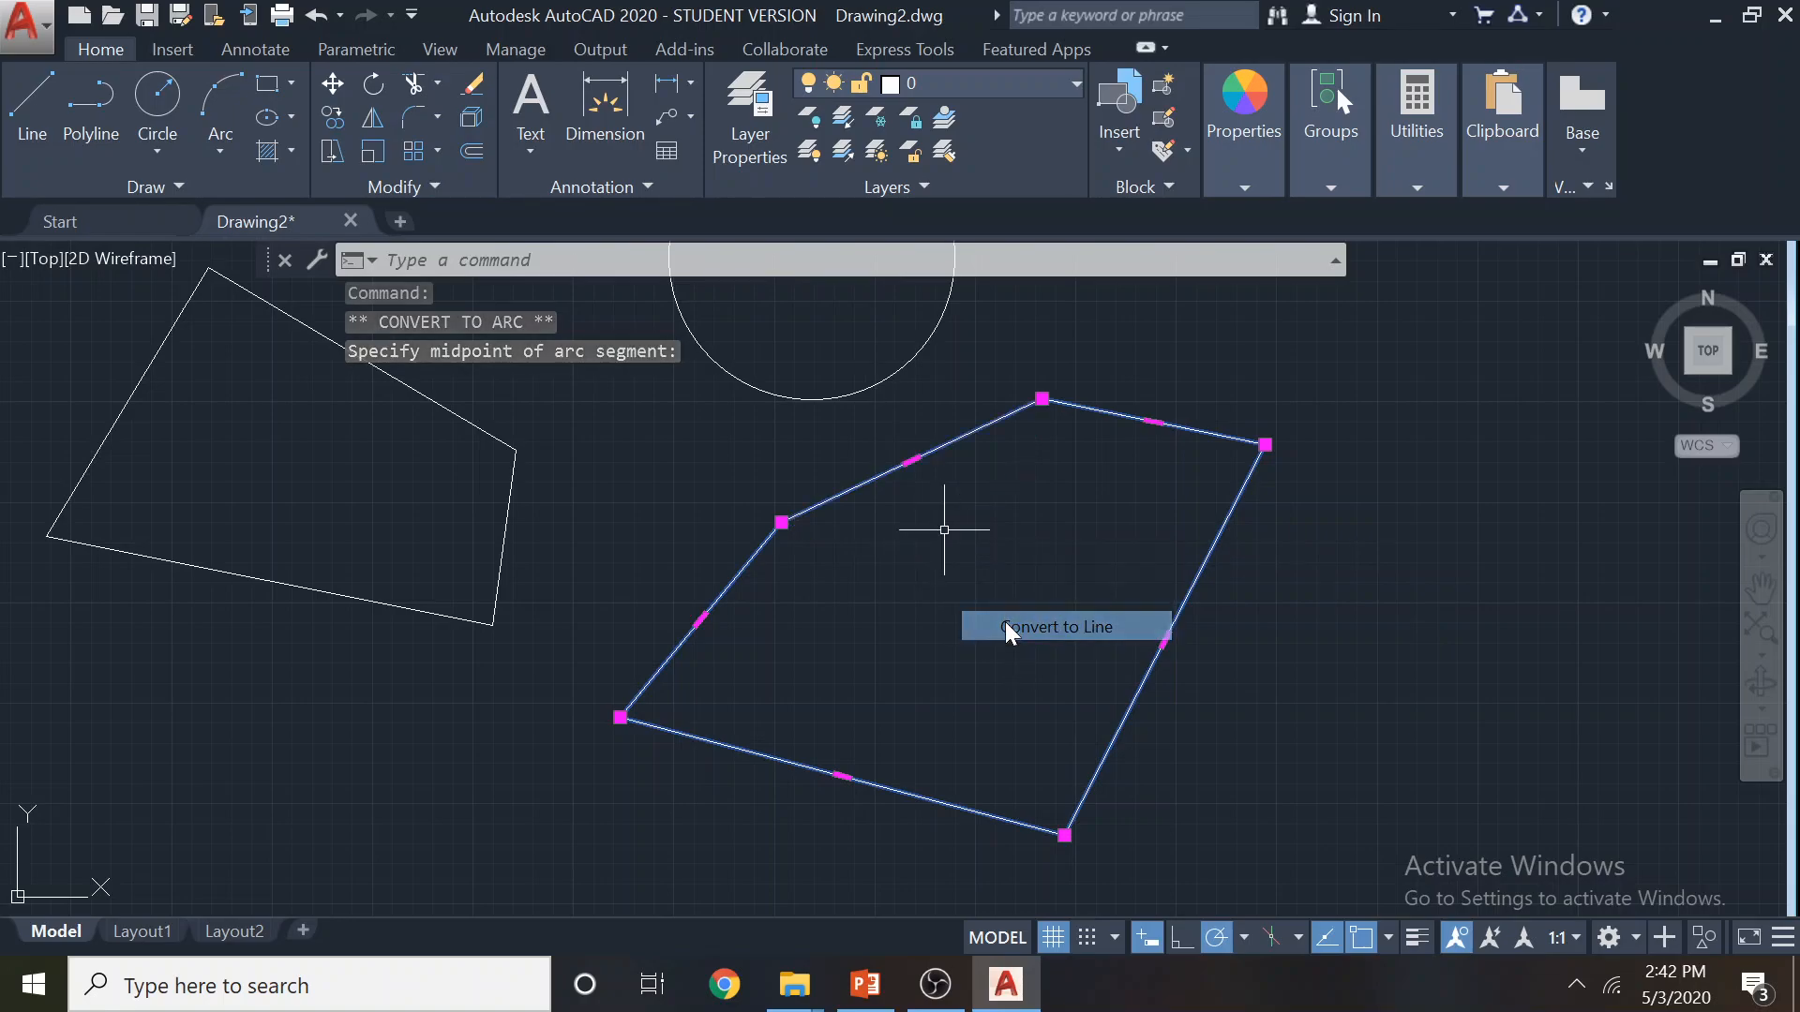
Add a vertex at the middle of the polyline's right segment, placed inward to form a notch
mouse_move(1164, 639)
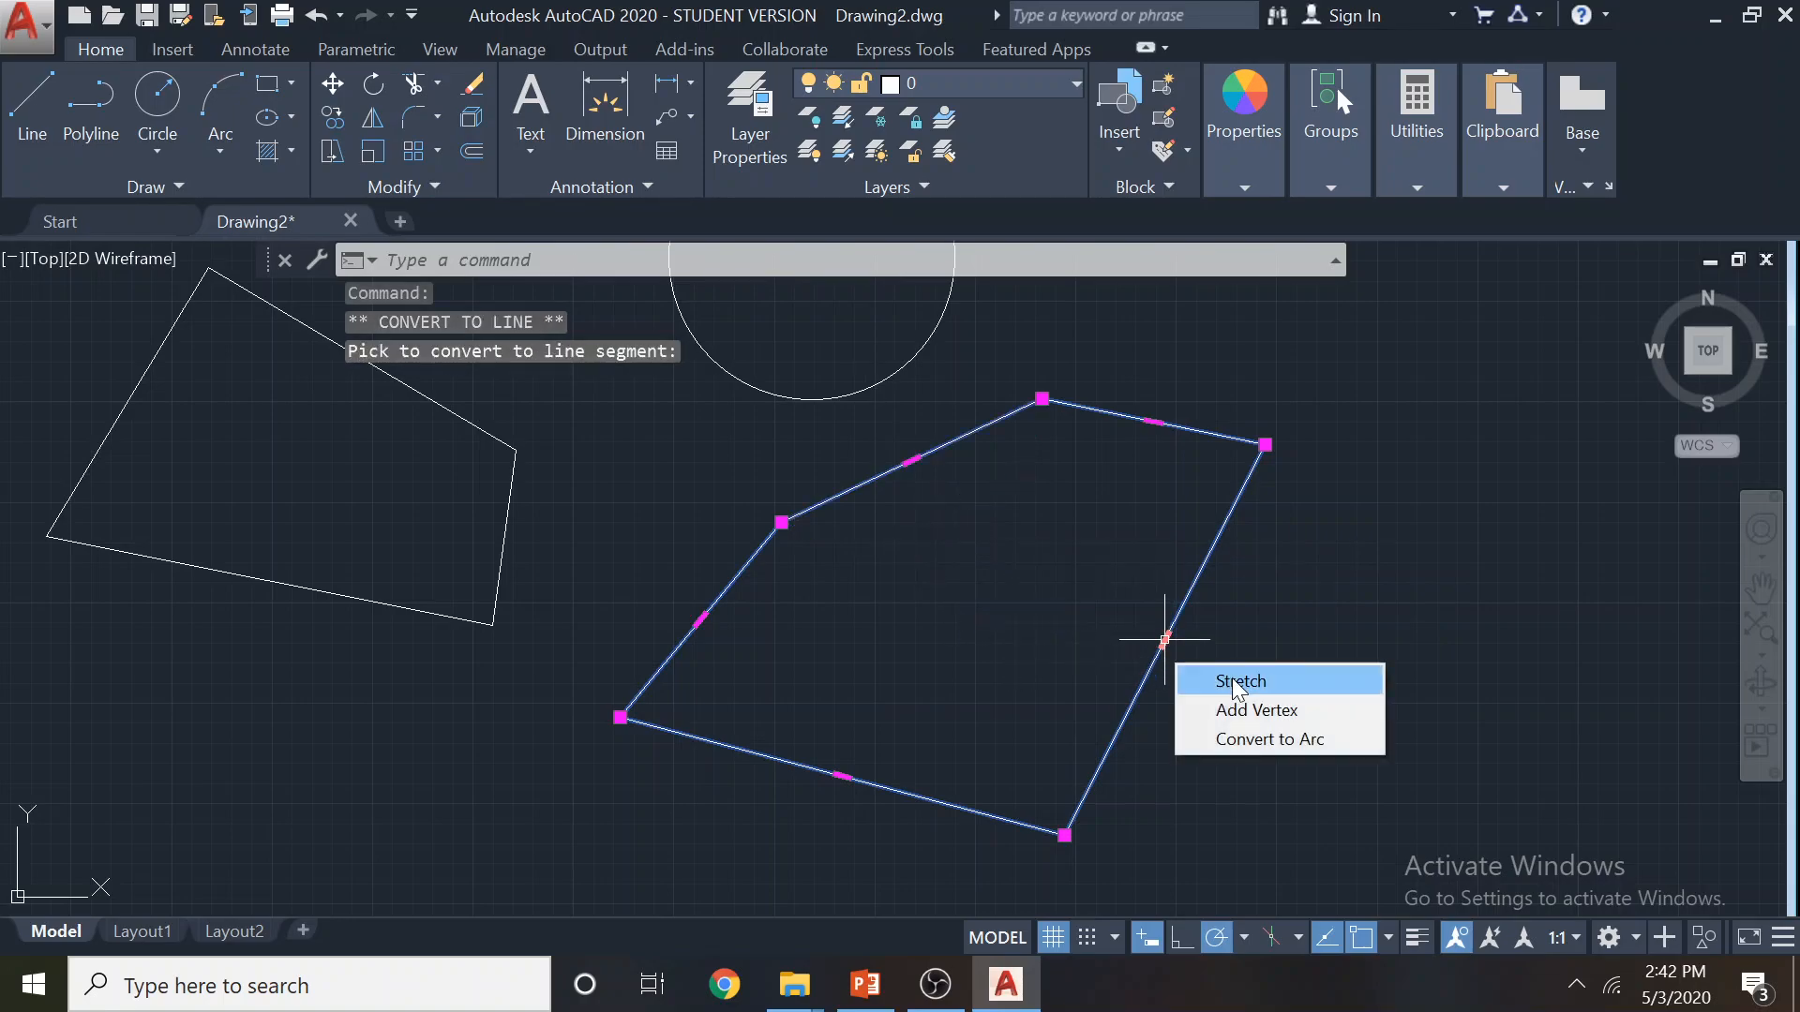
left_click(1235, 708)
left_click(1074, 614)
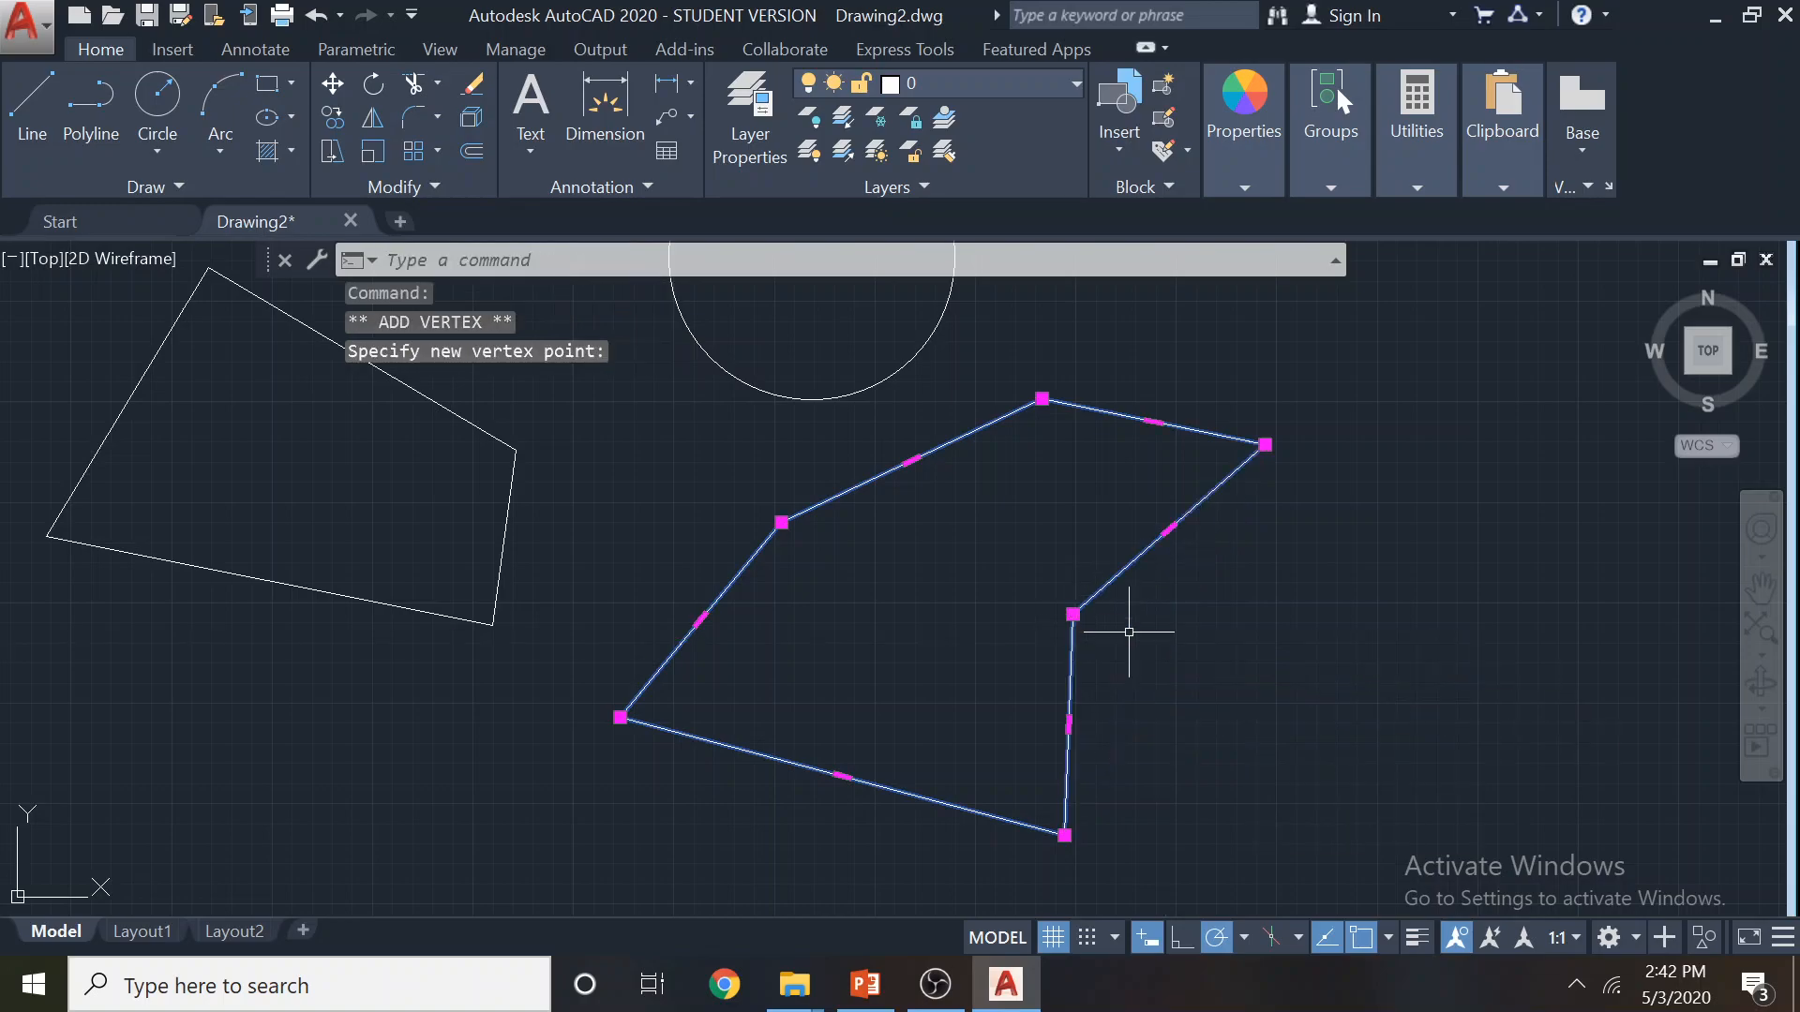
Convert the segment below the notch to an arc bulging outward, convert it back to a line, and clear the selection
mouse_move(1068, 724)
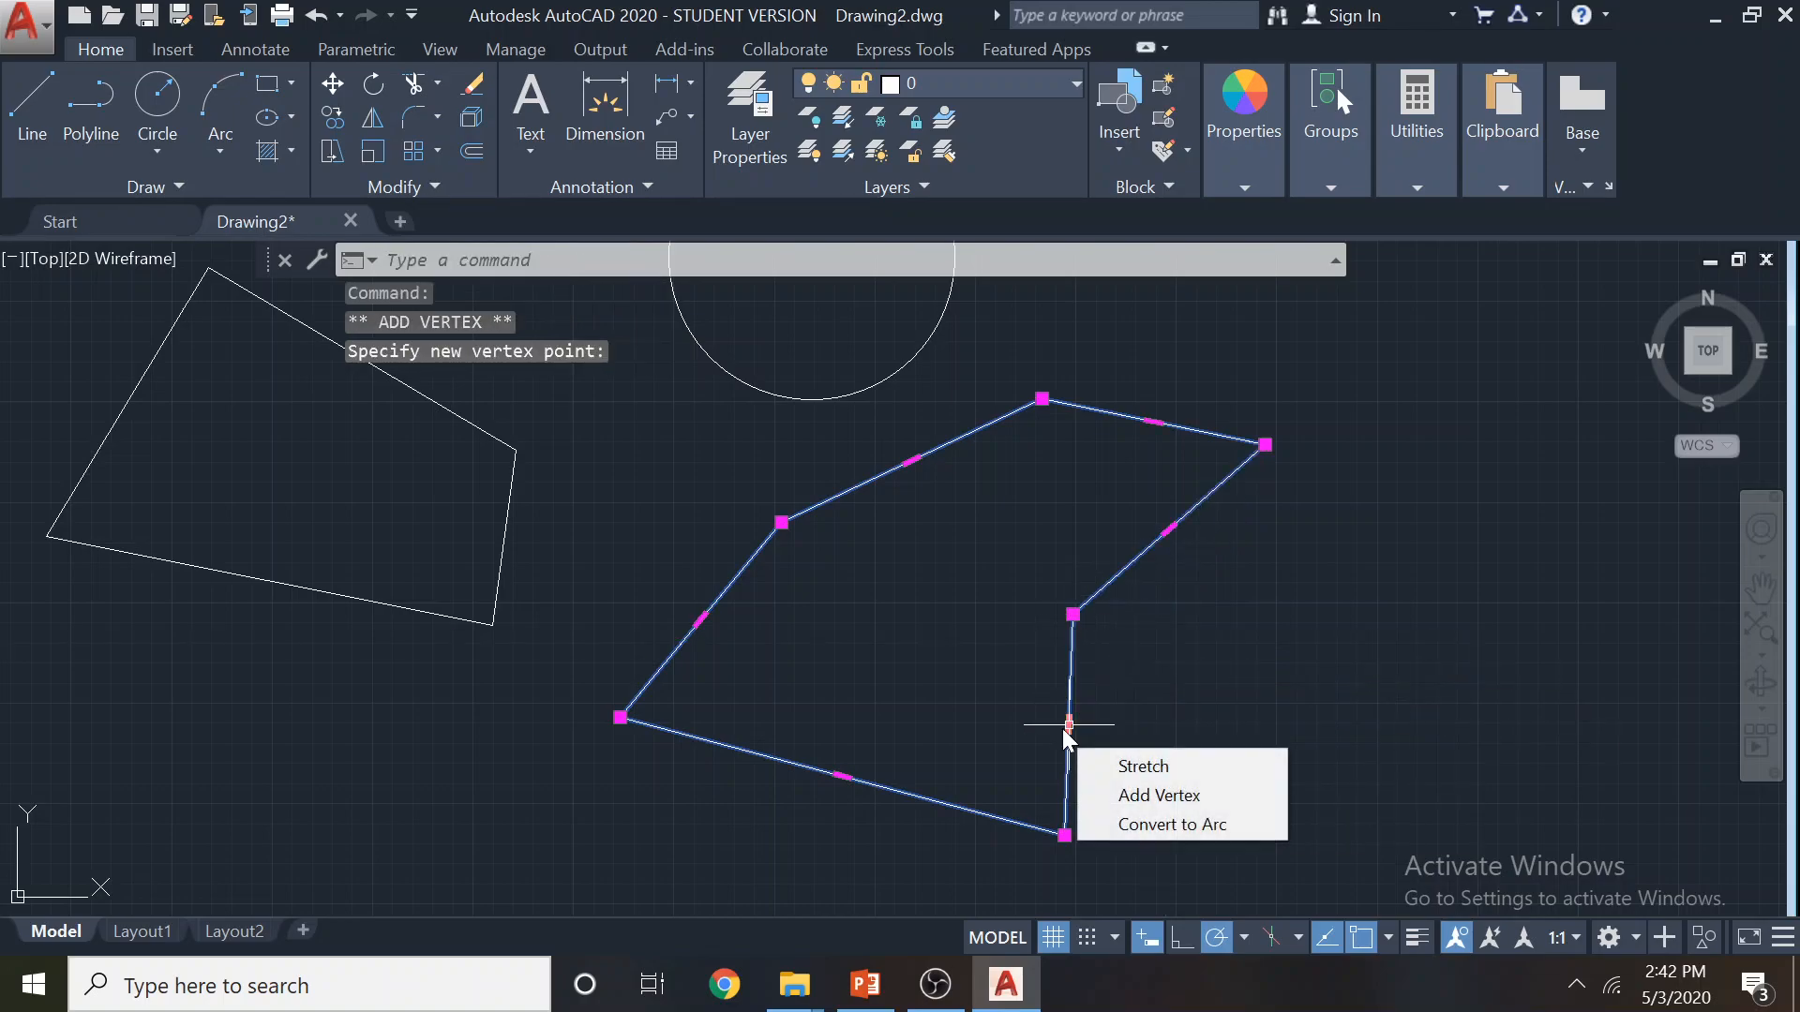
left_click(1142, 823)
left_click(1156, 724)
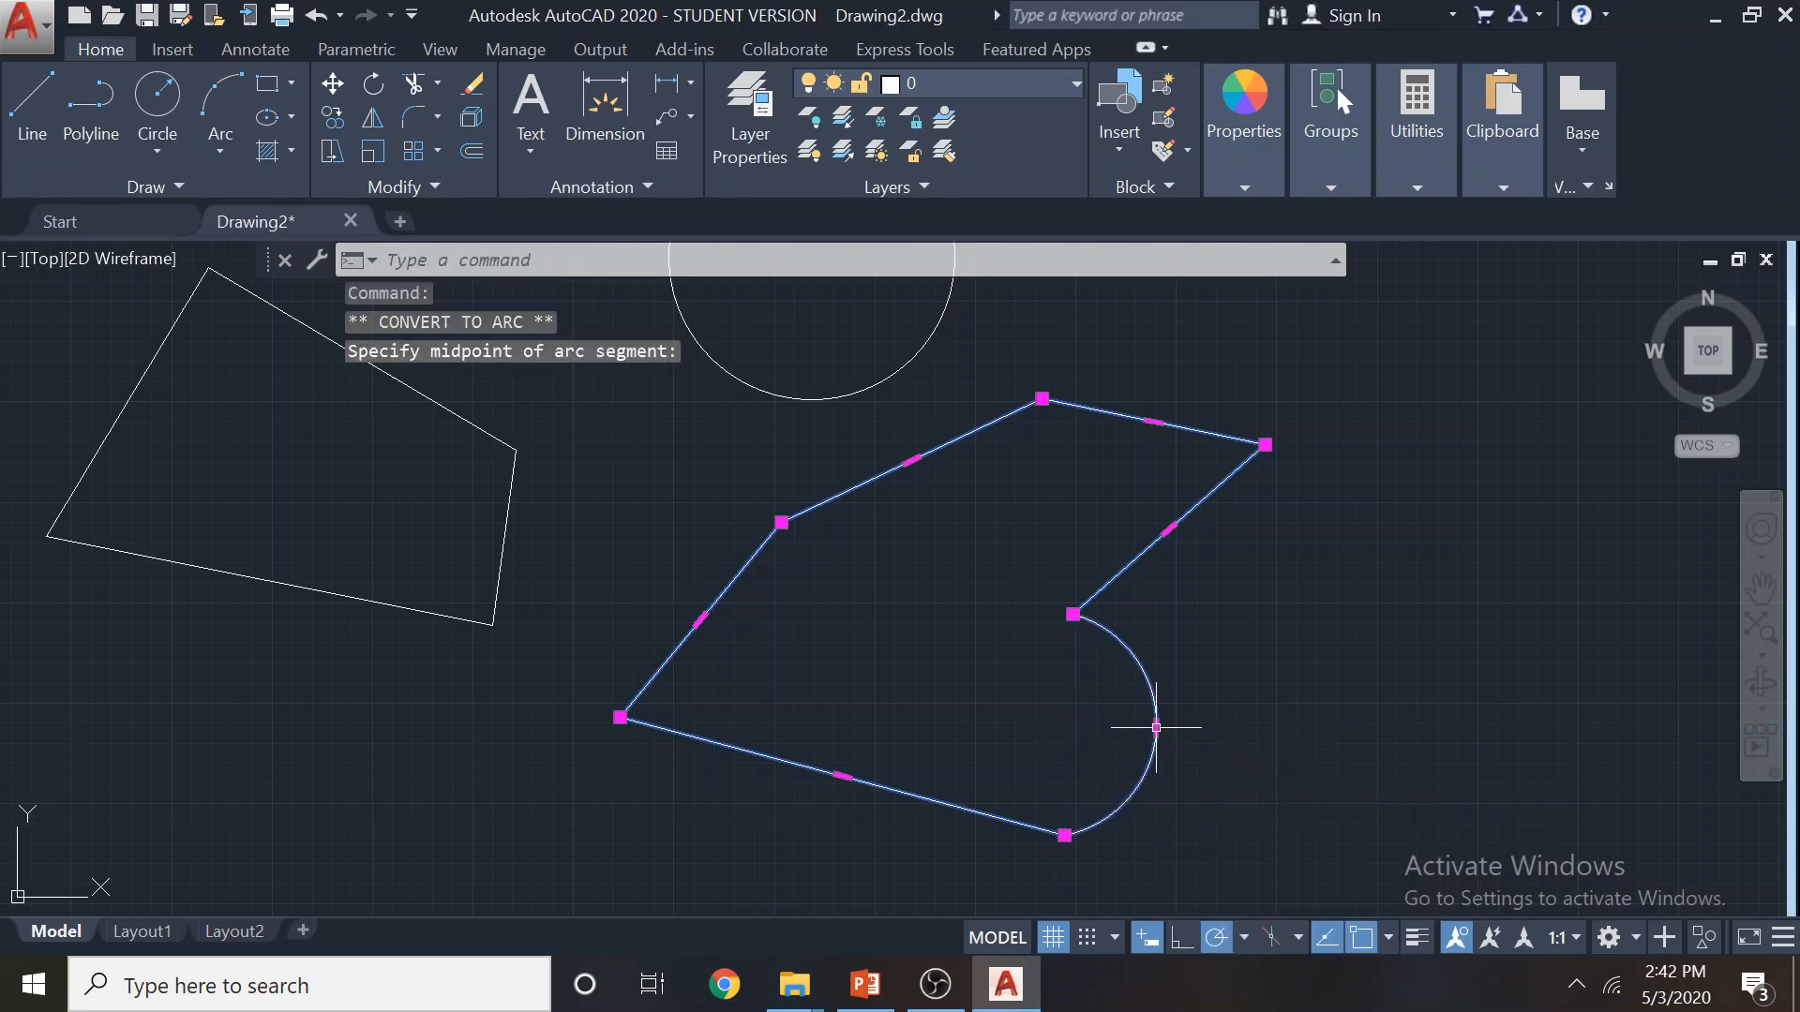
mouse_move(1156, 727)
left_click(1228, 828)
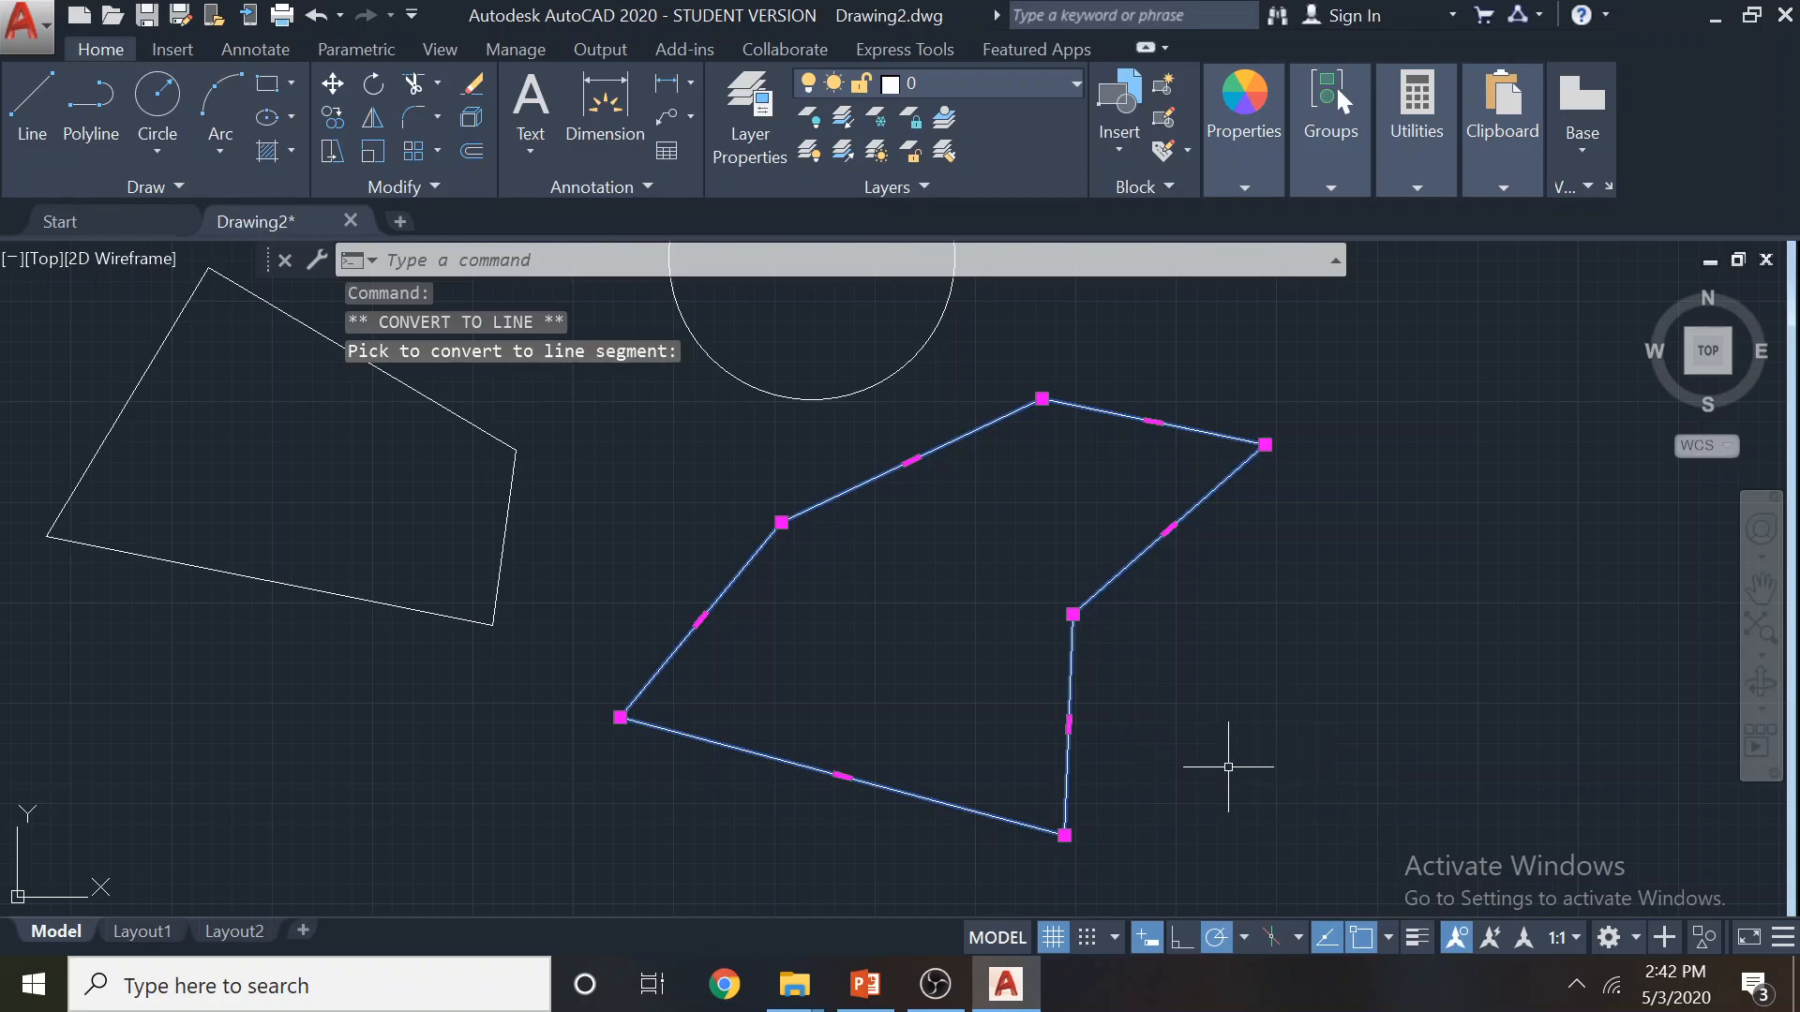
key("Escape")
Select the upper line of the separate-line quadrilateral to examine its grips, and clear the selection
scroll(1120, 649, "down", 2)
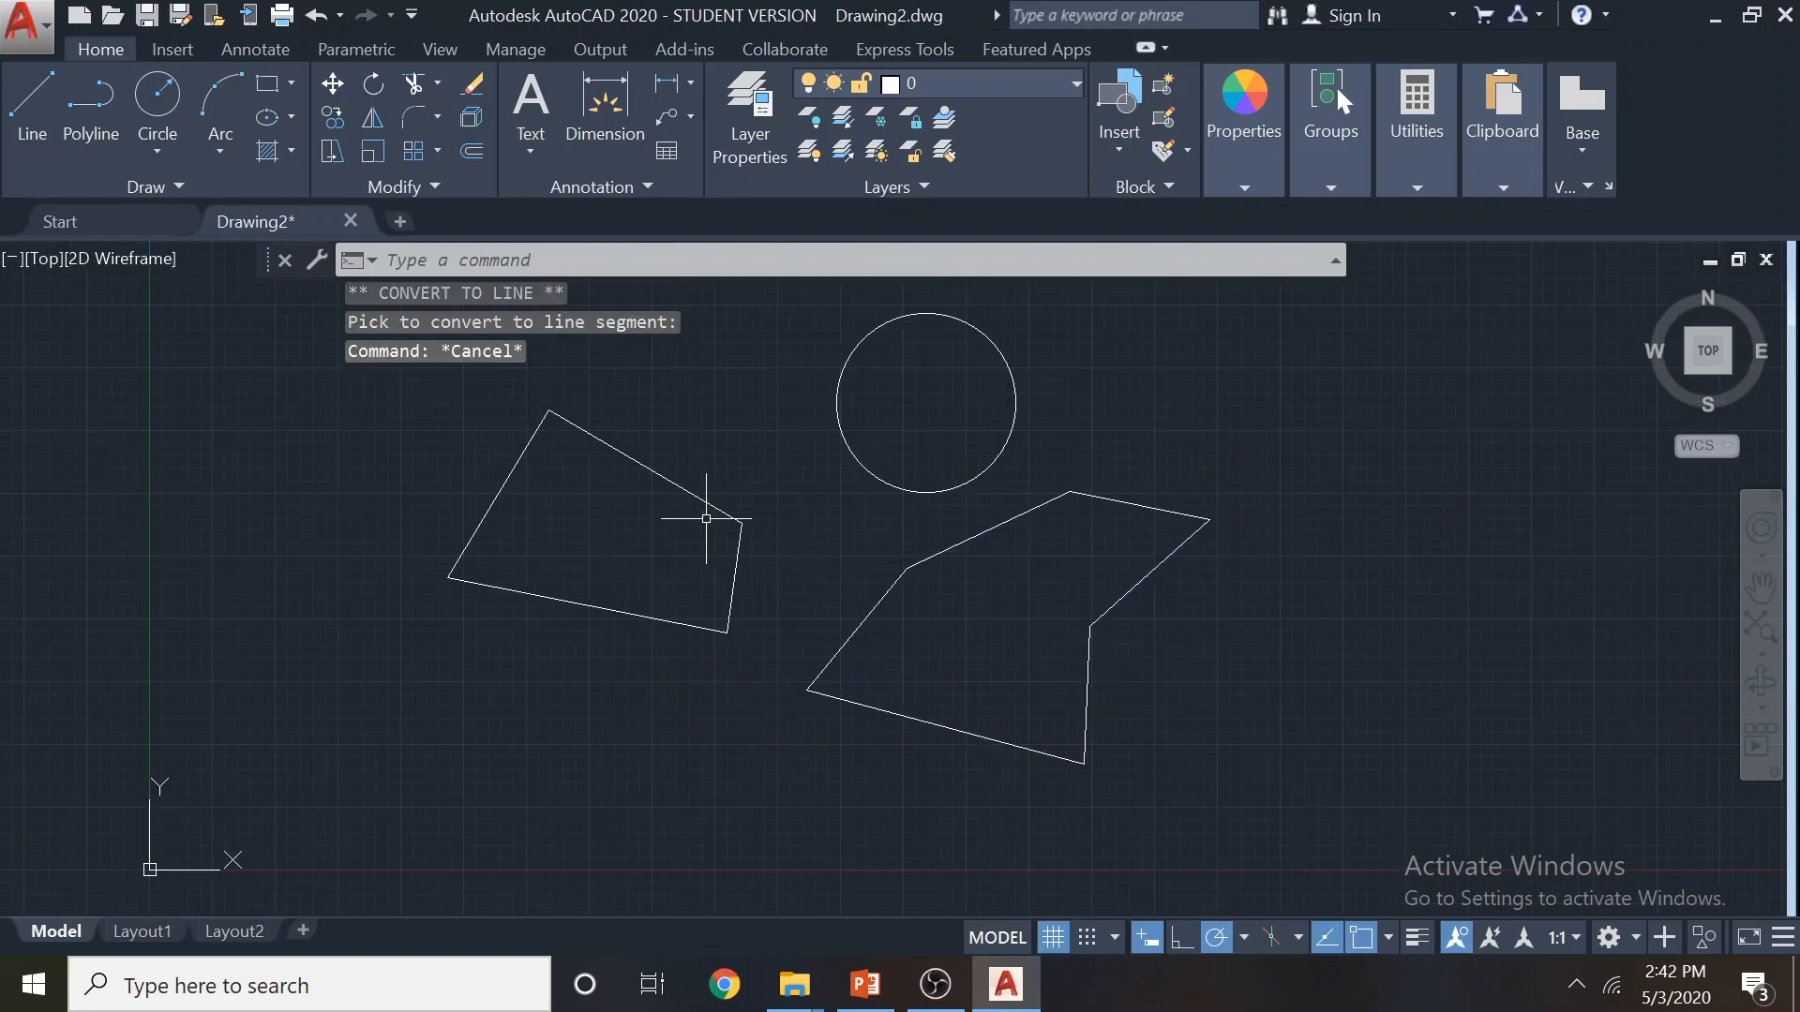
left_click(695, 492)
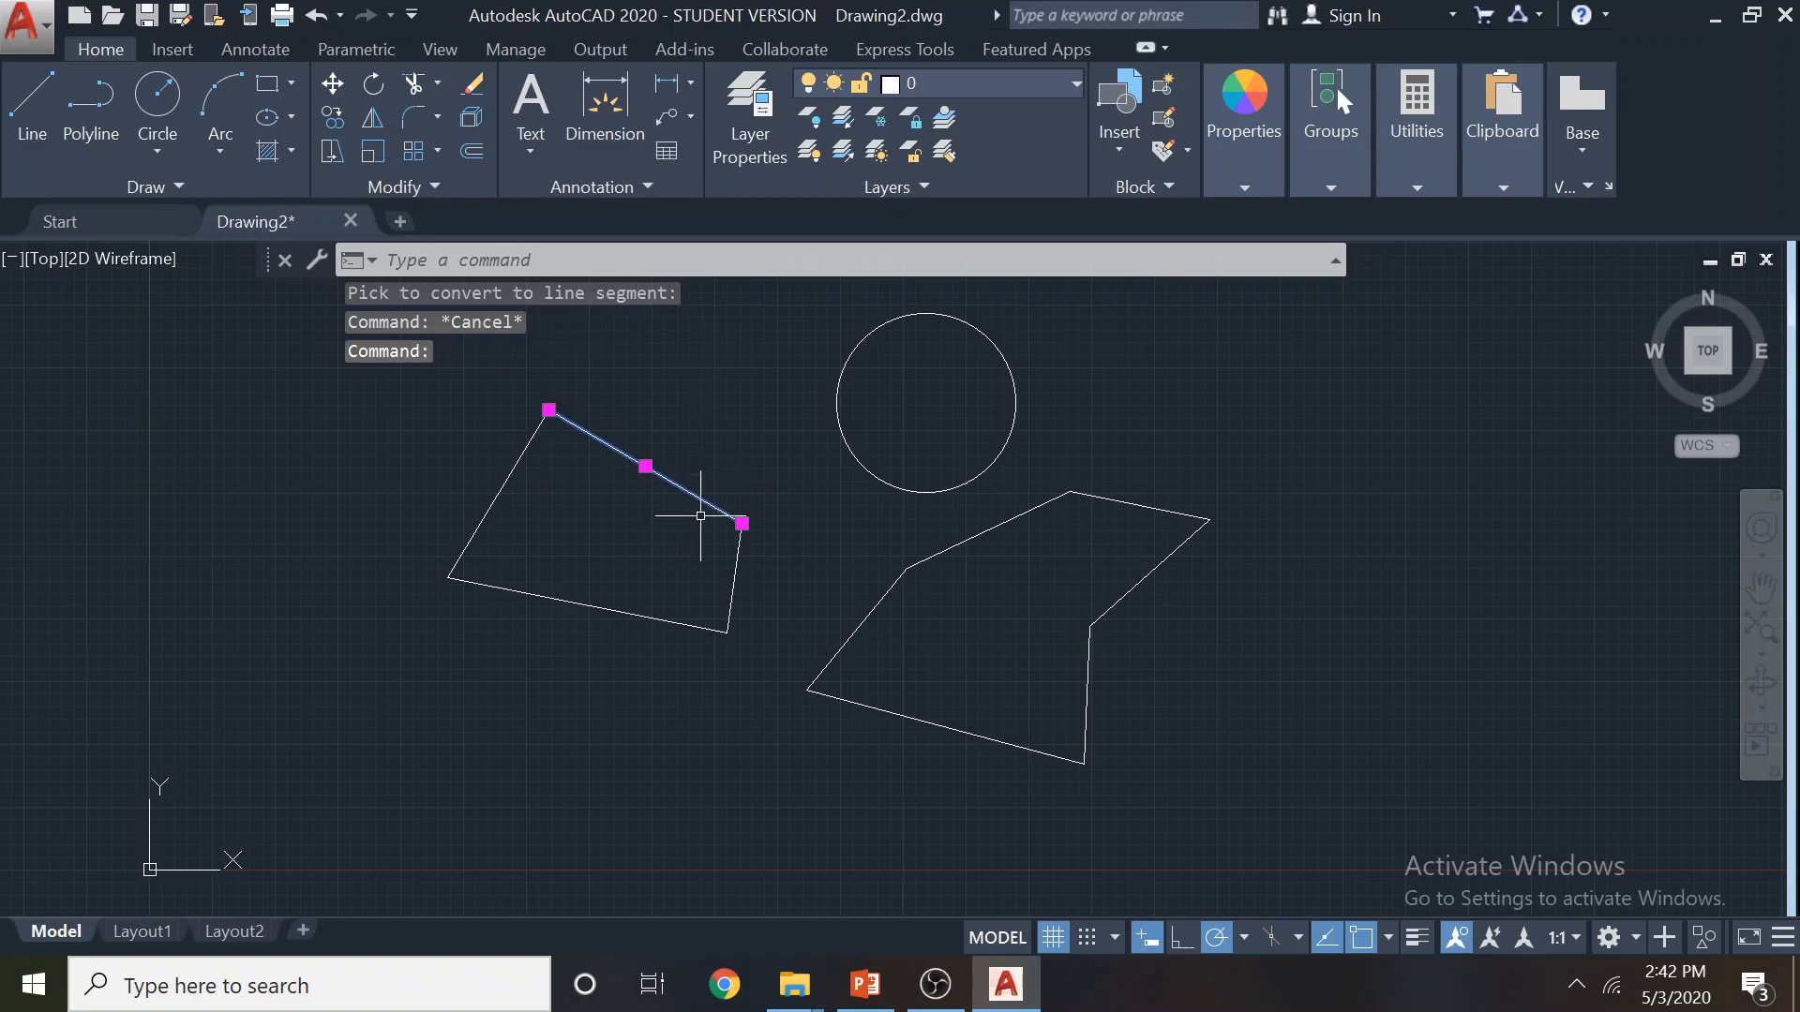
key("Escape")
Explode the polyline into individual line segments
middle_click_drag(982, 582, 743, 569)
scroll(744, 567, "up", 2)
left_click(975, 591)
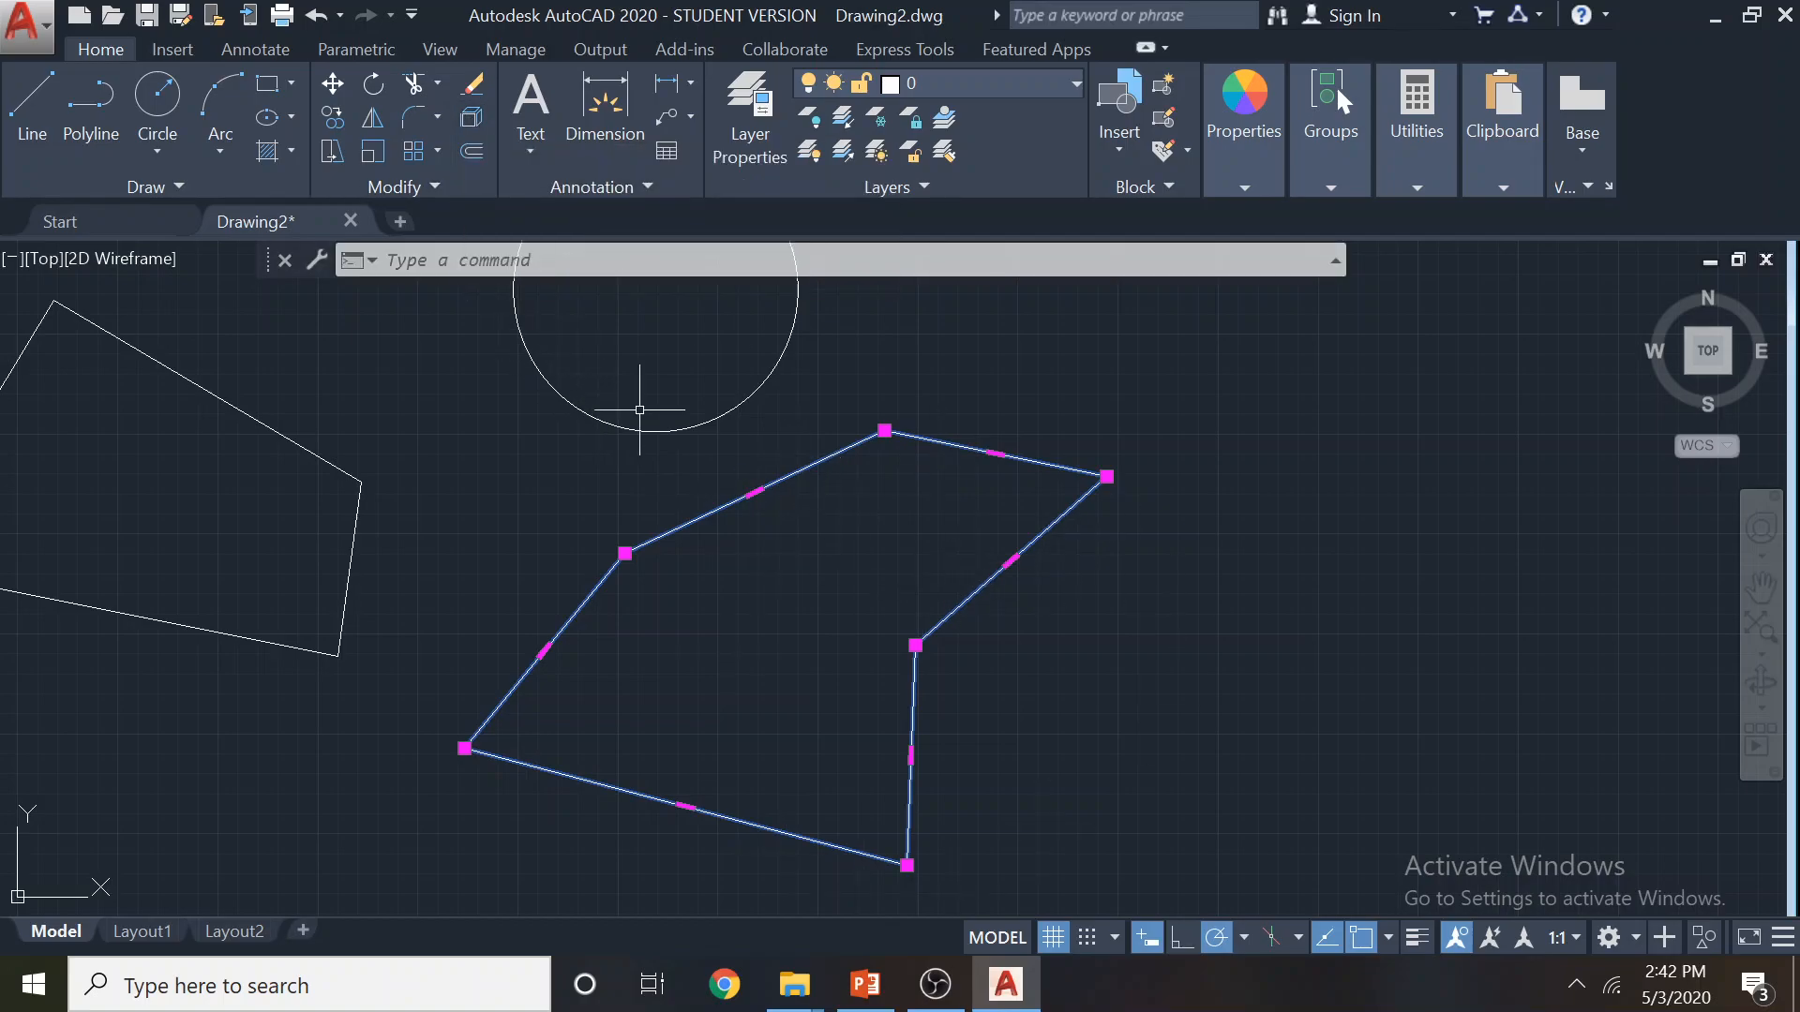
left_click(478, 119)
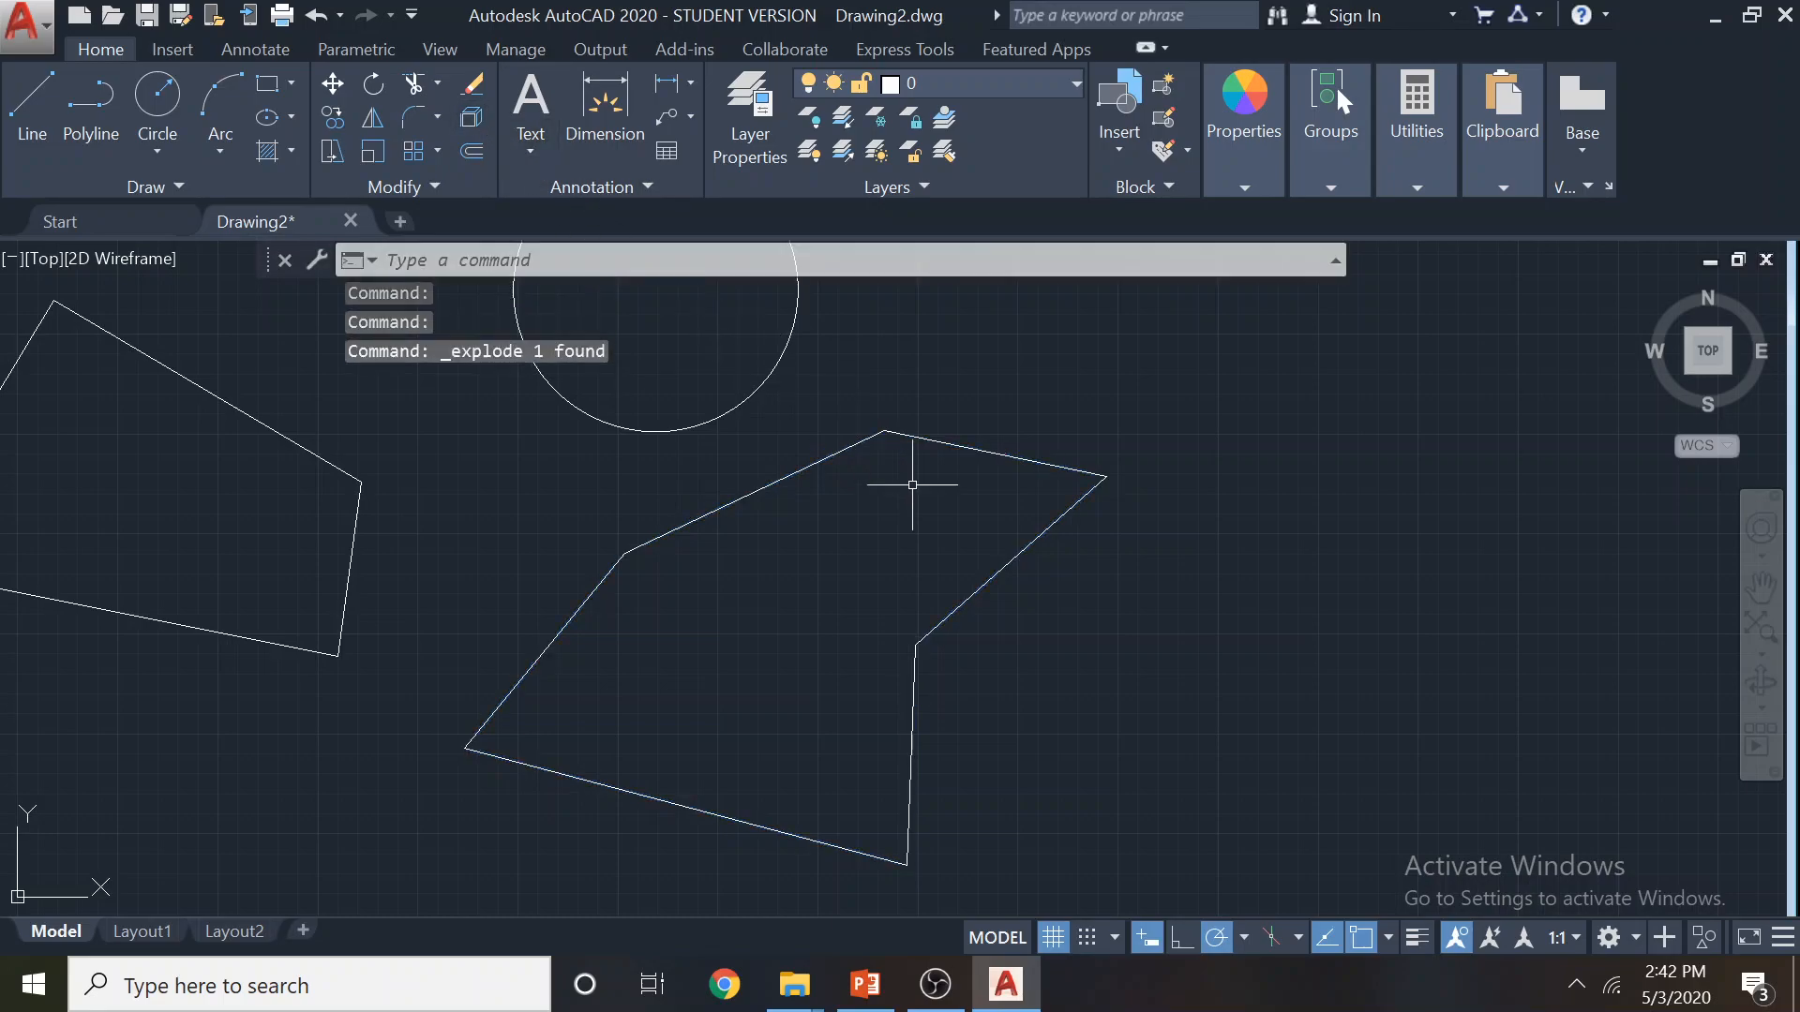
Delete the two lines of the exploded shape that meet at its upper right corner
left_click(979, 594)
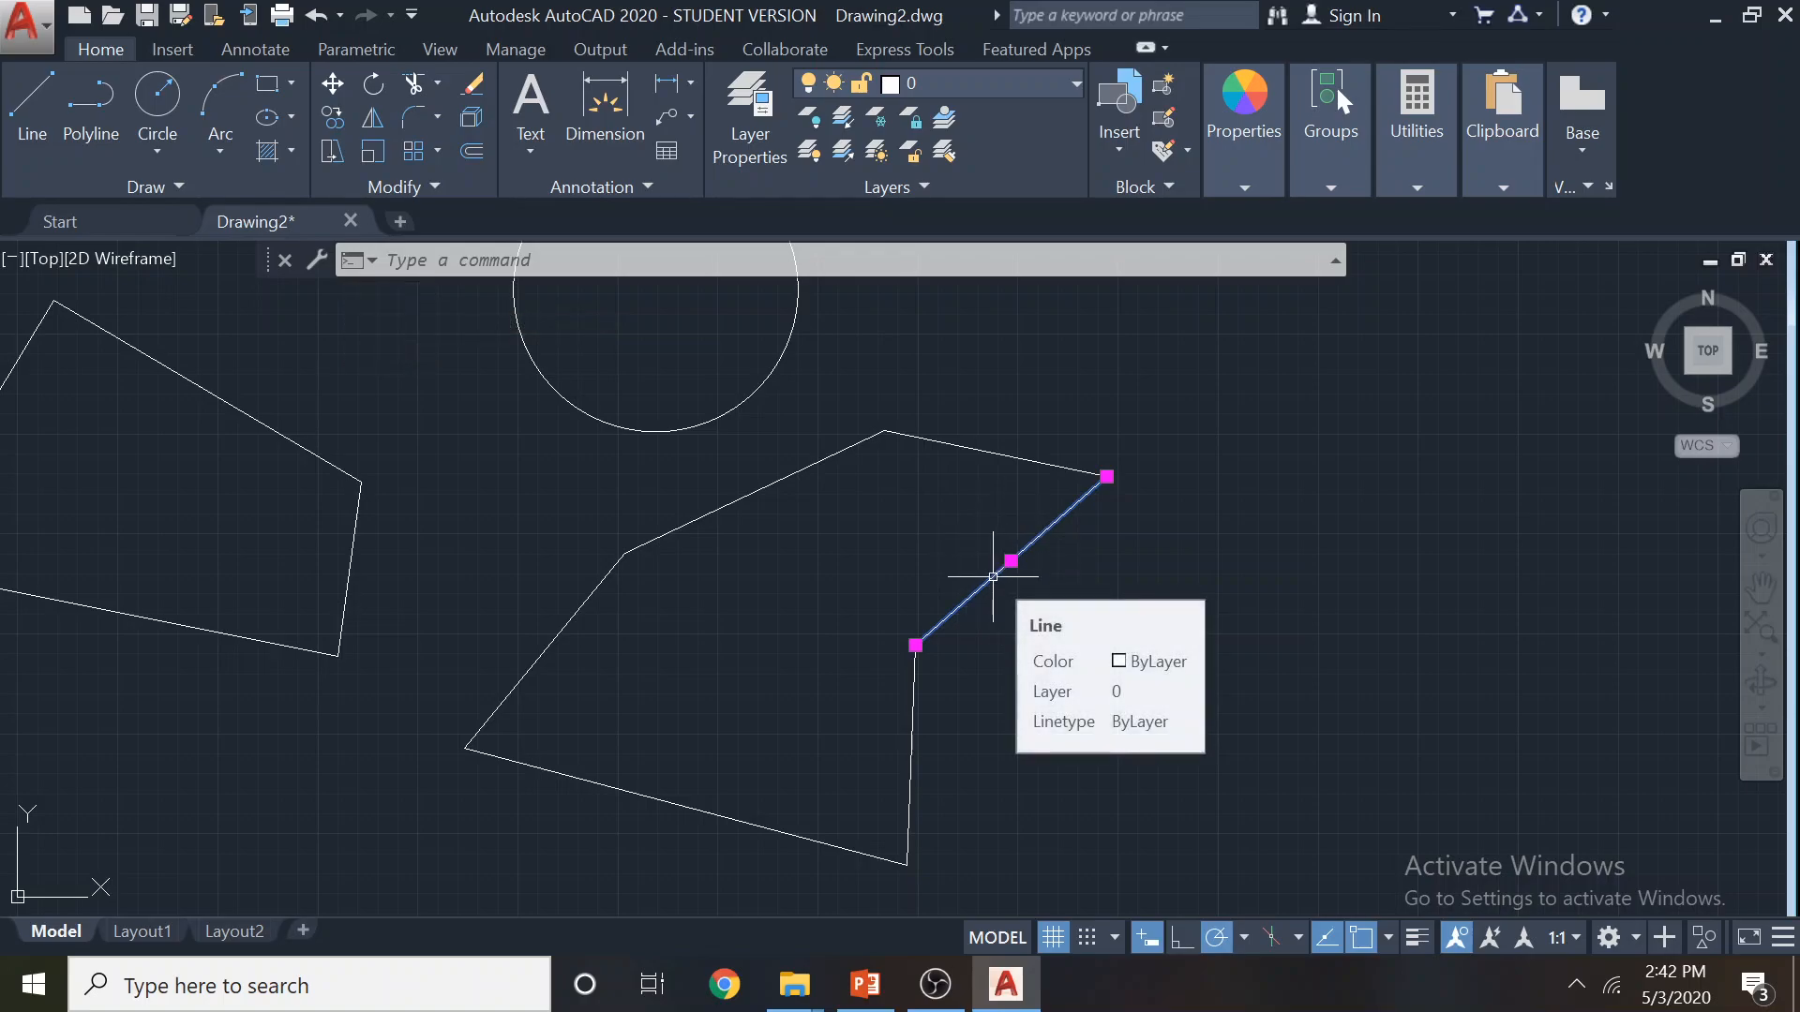
key("Delete")
left_click(1036, 463)
key("Delete")
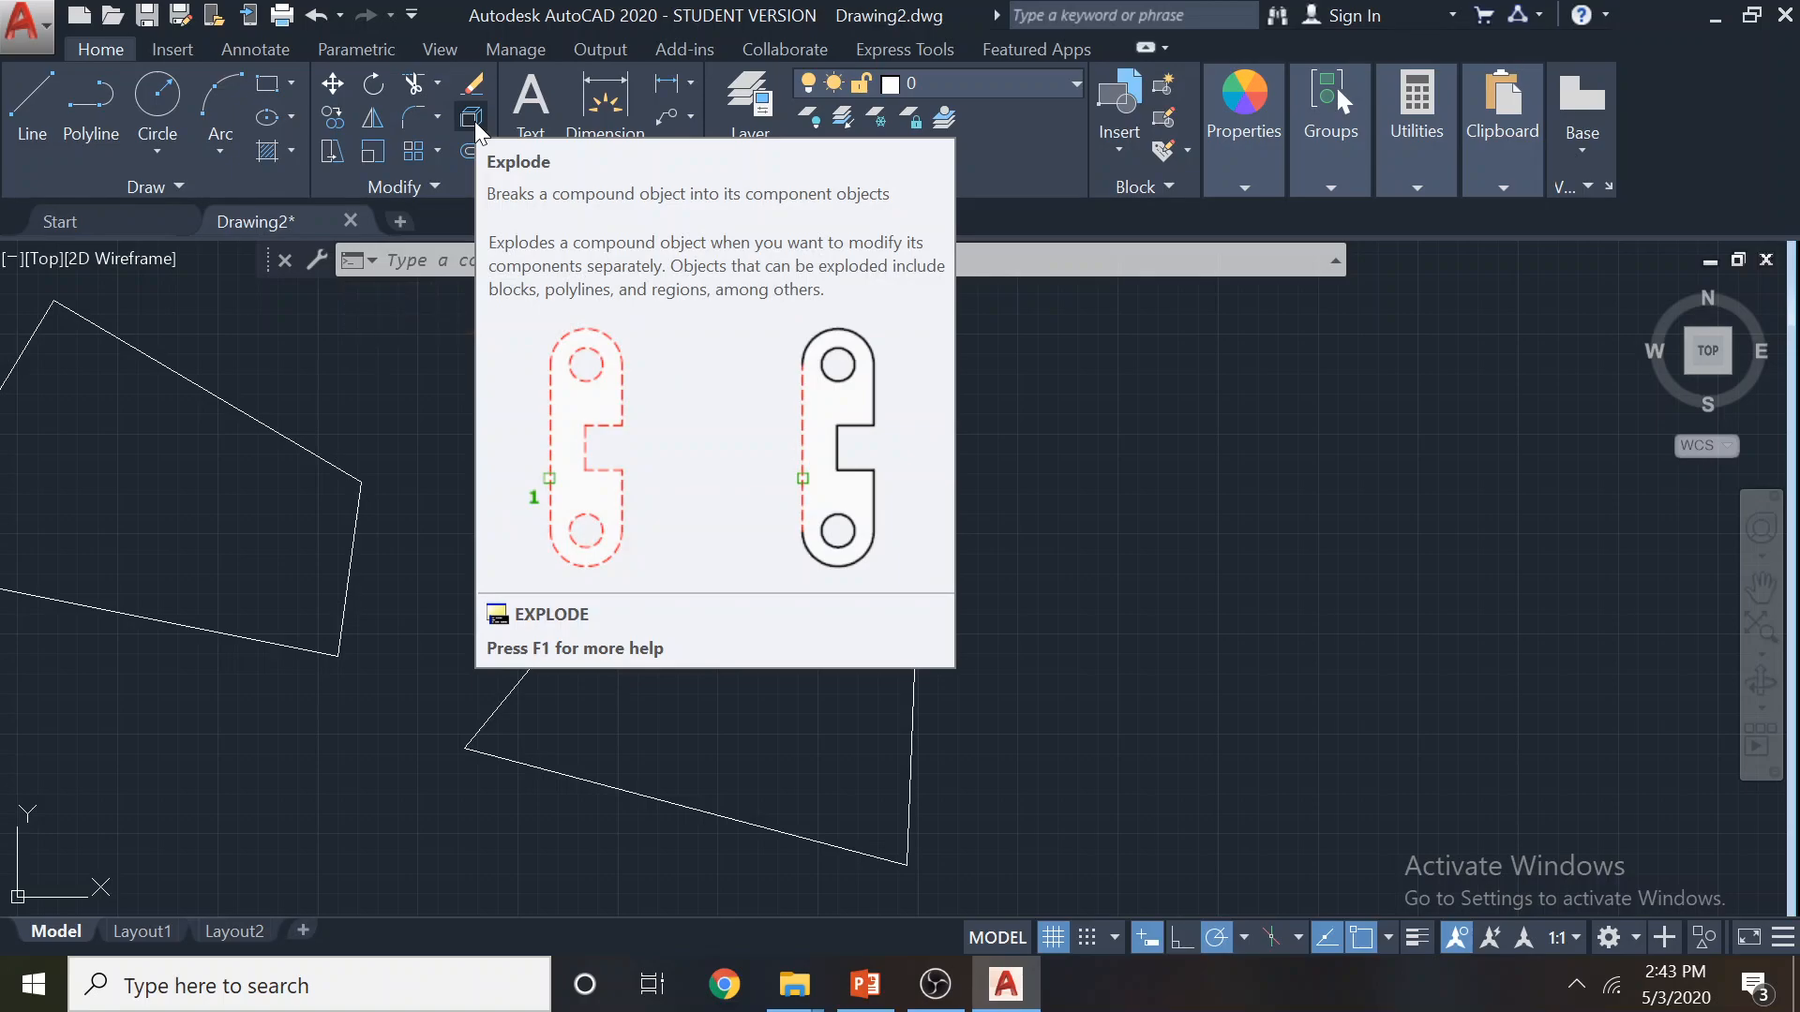
left_click(34, 117)
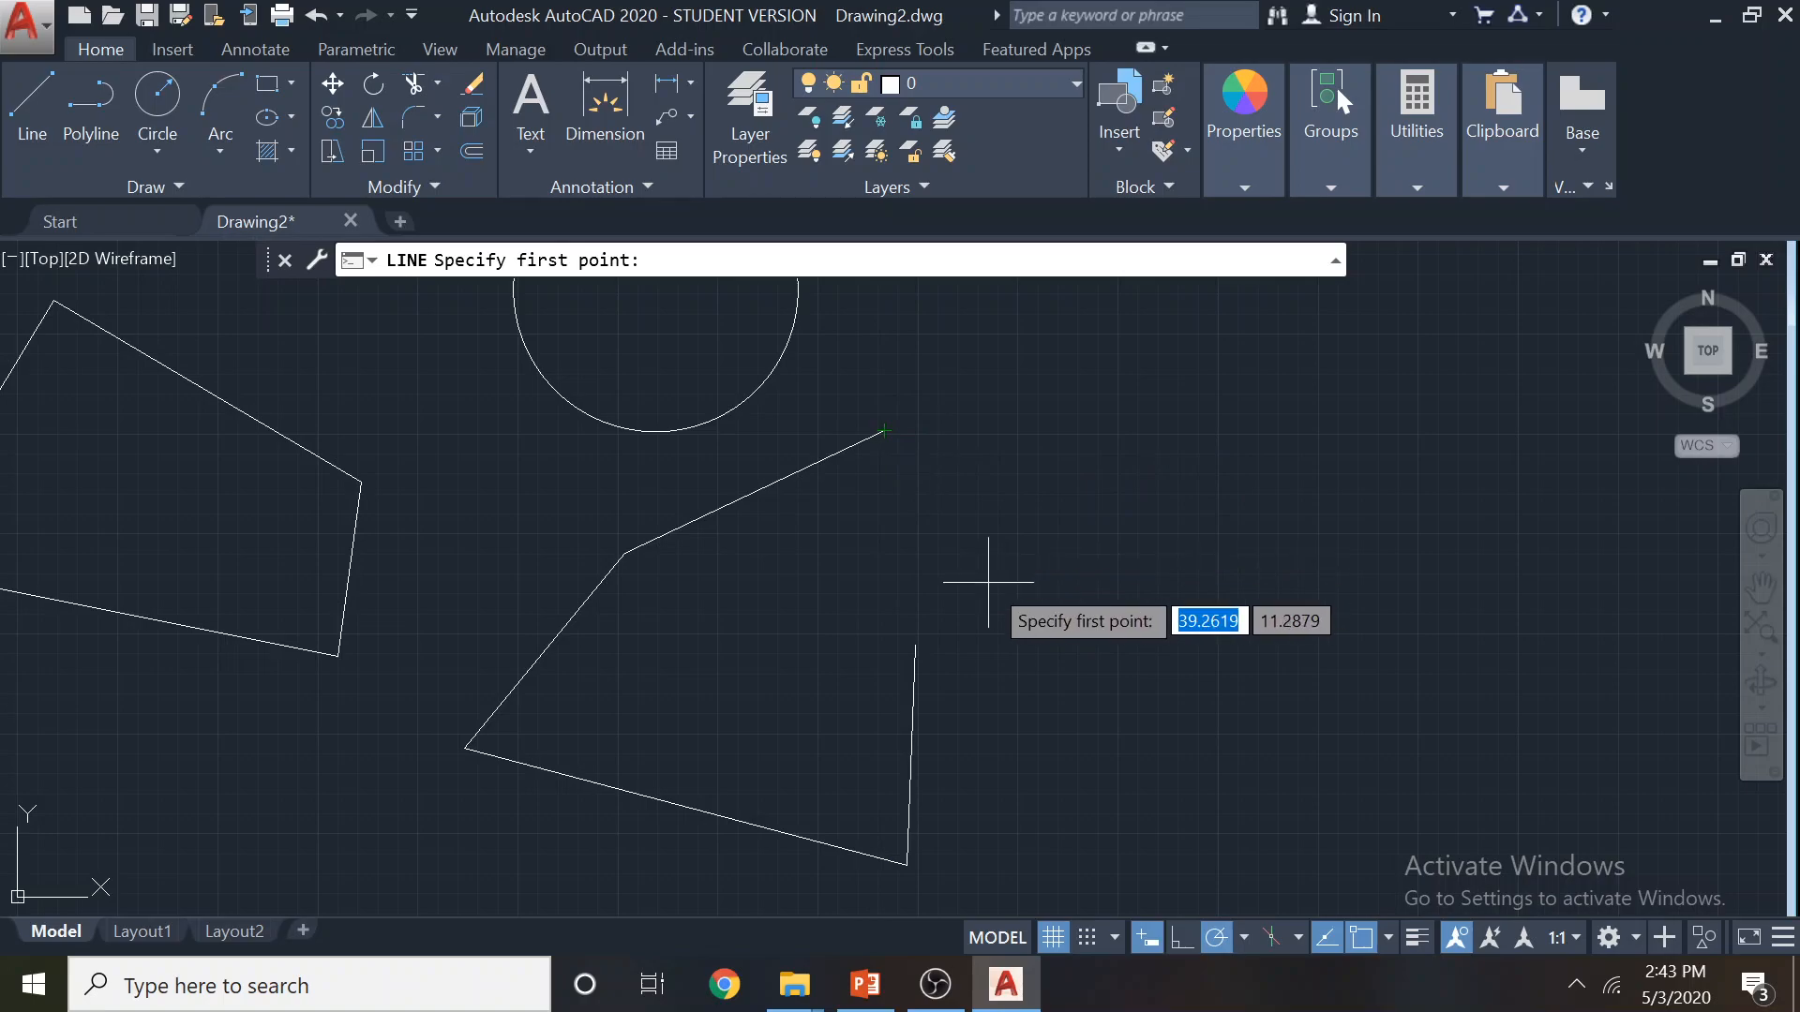
key("Escape")
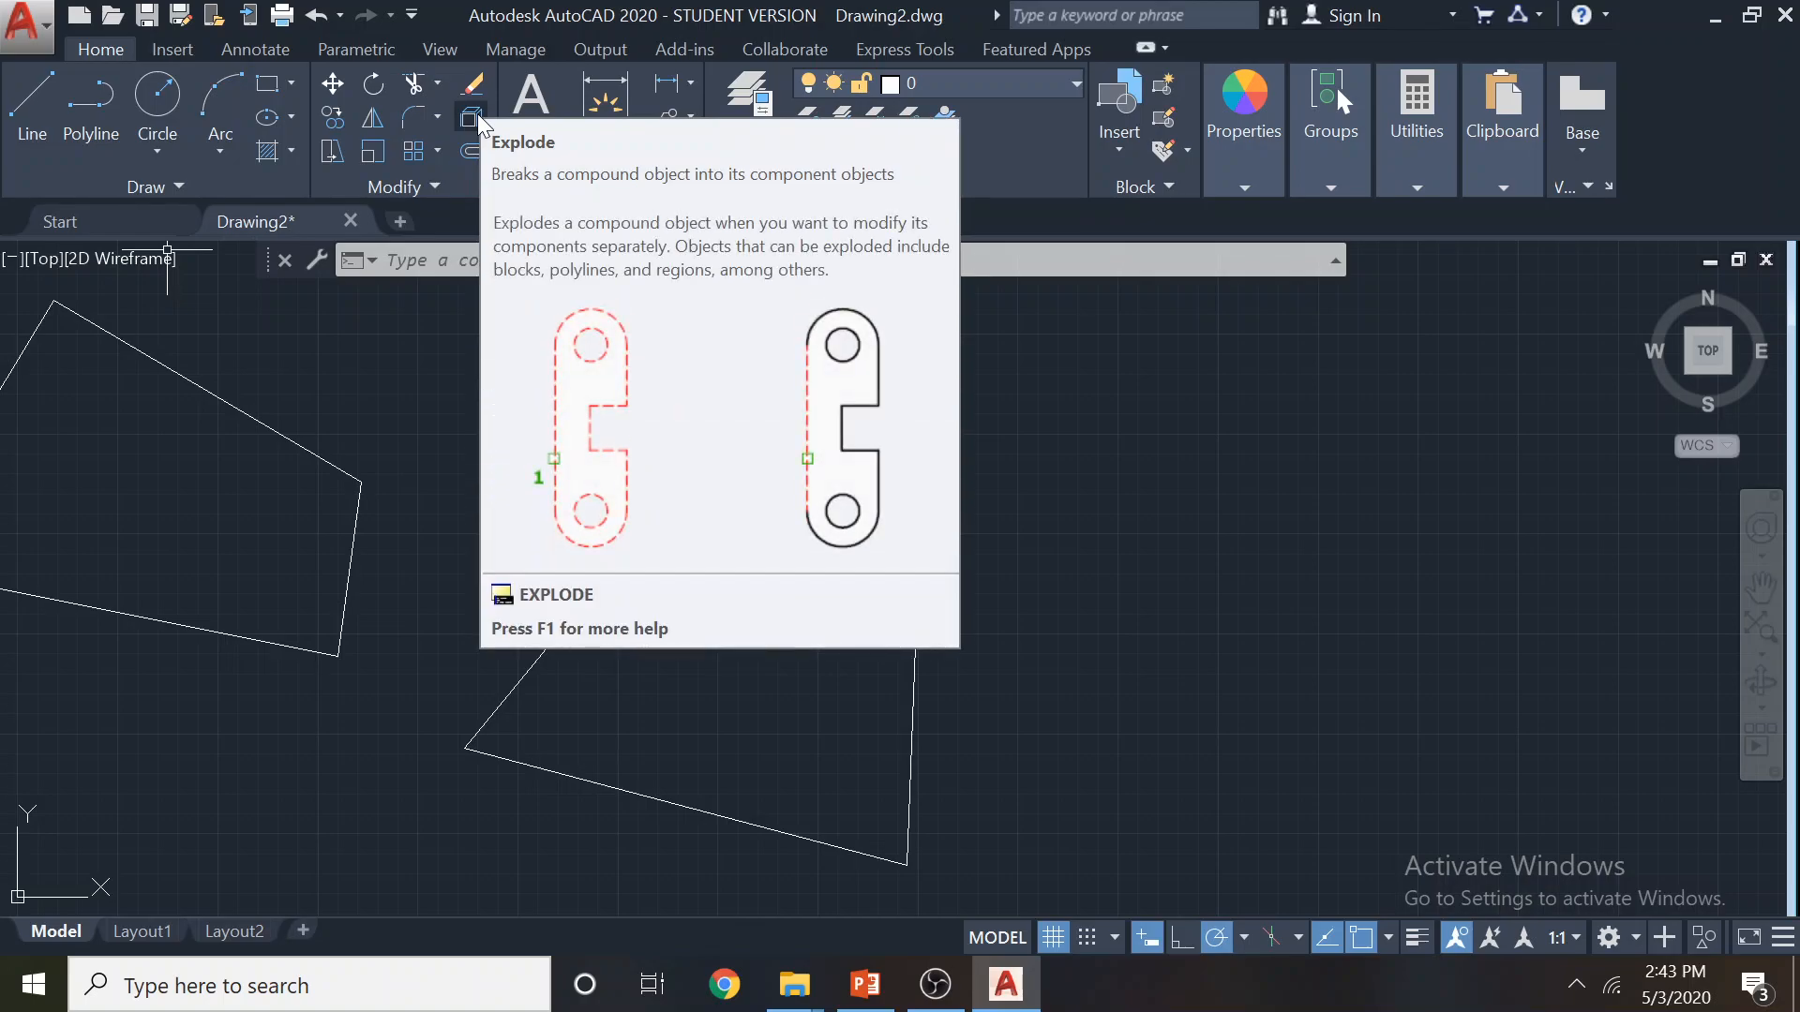
scroll(891, 570, "down", 3)
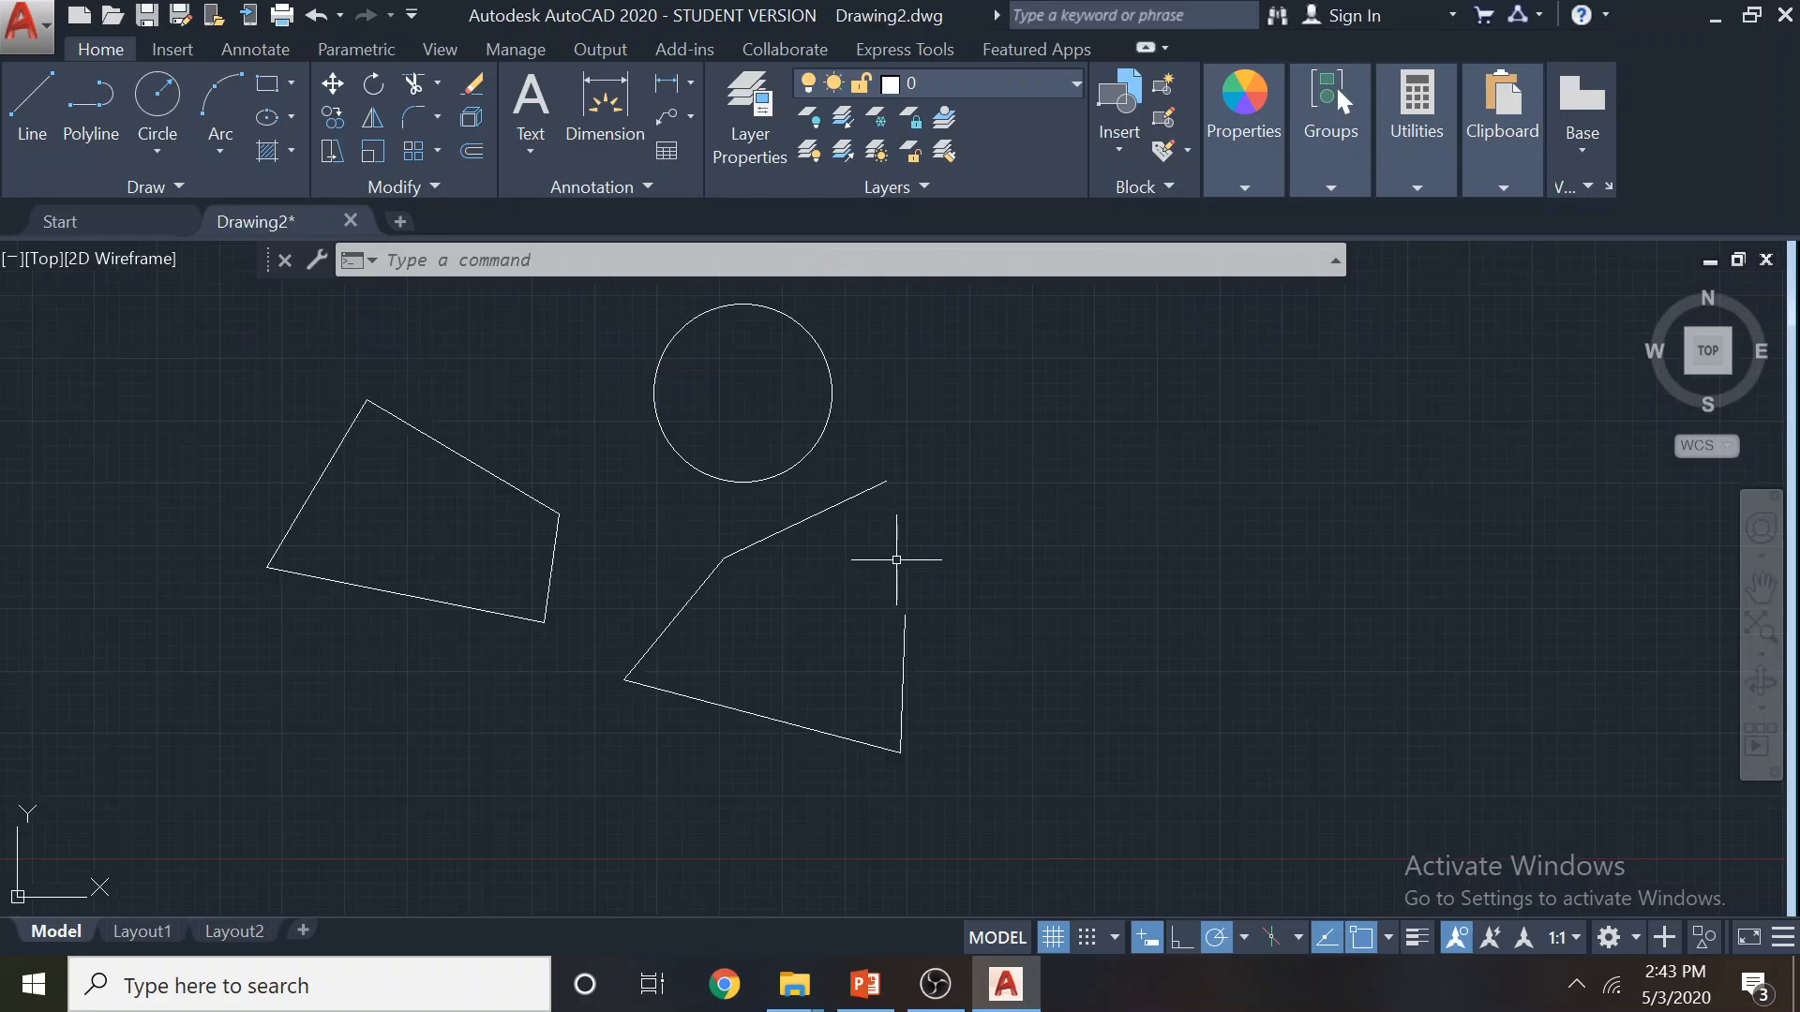
middle_click_drag(951, 530, 742, 504)
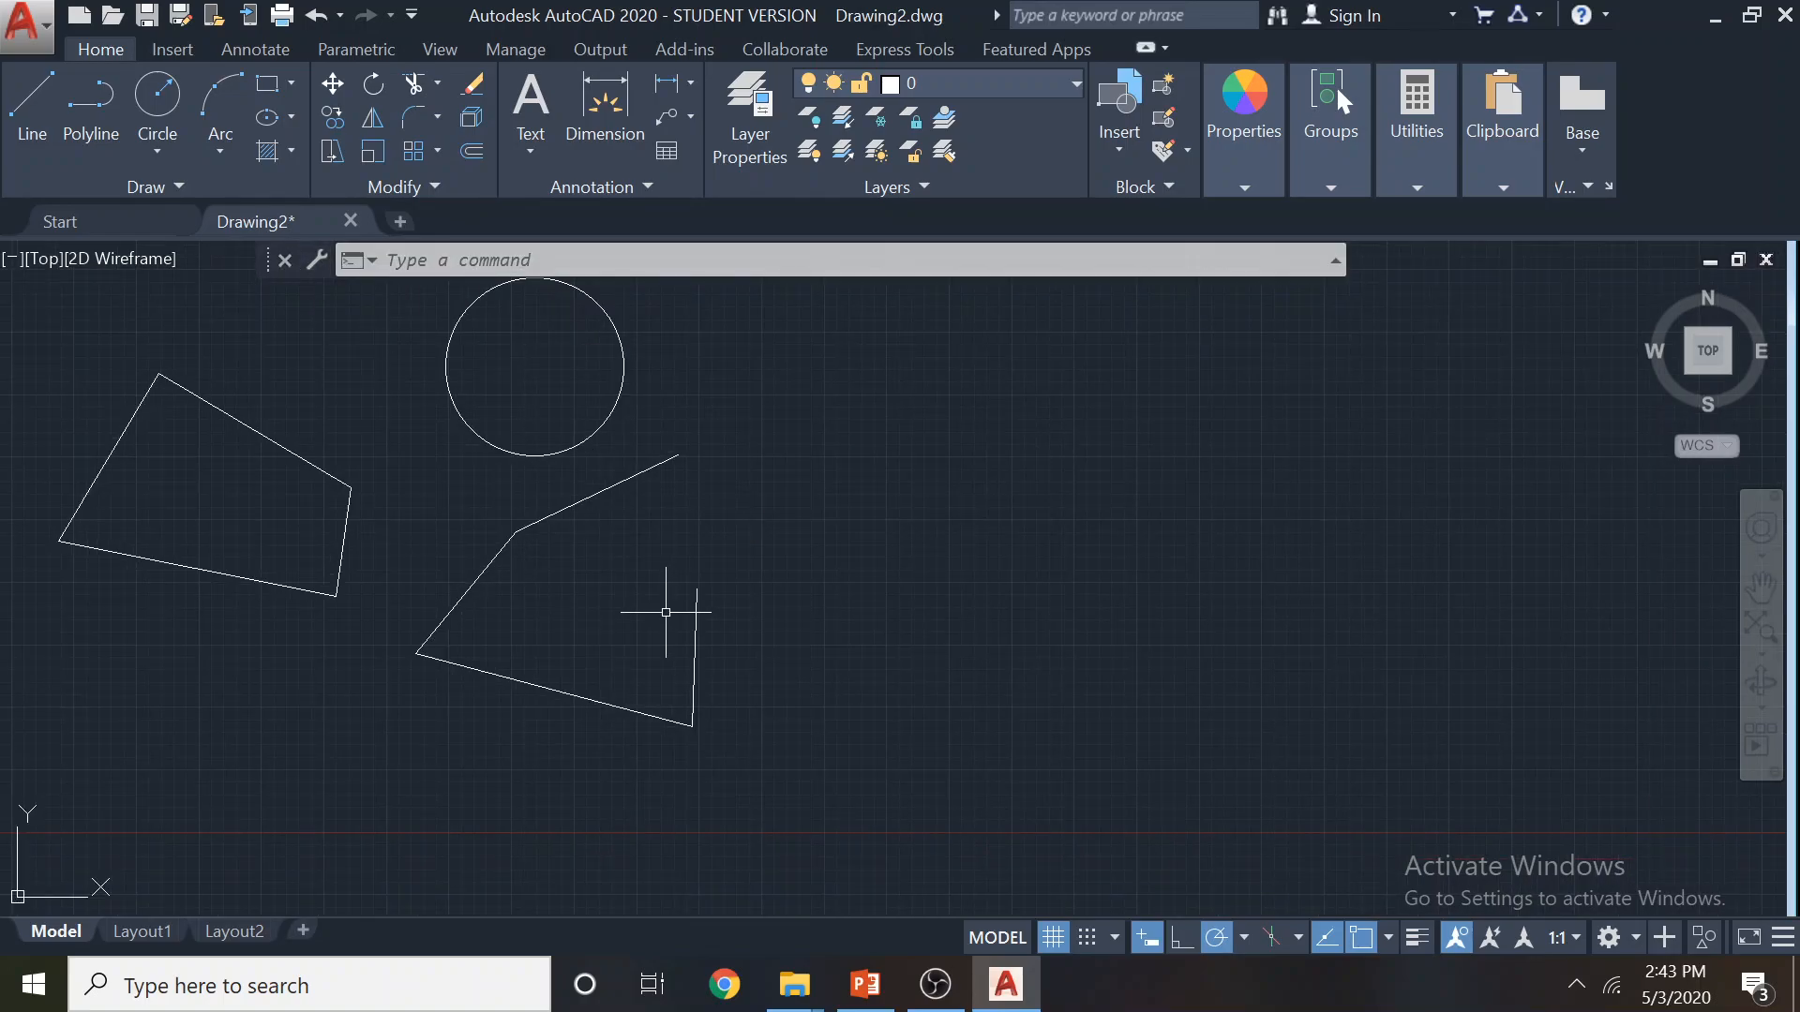
left_click(219, 152)
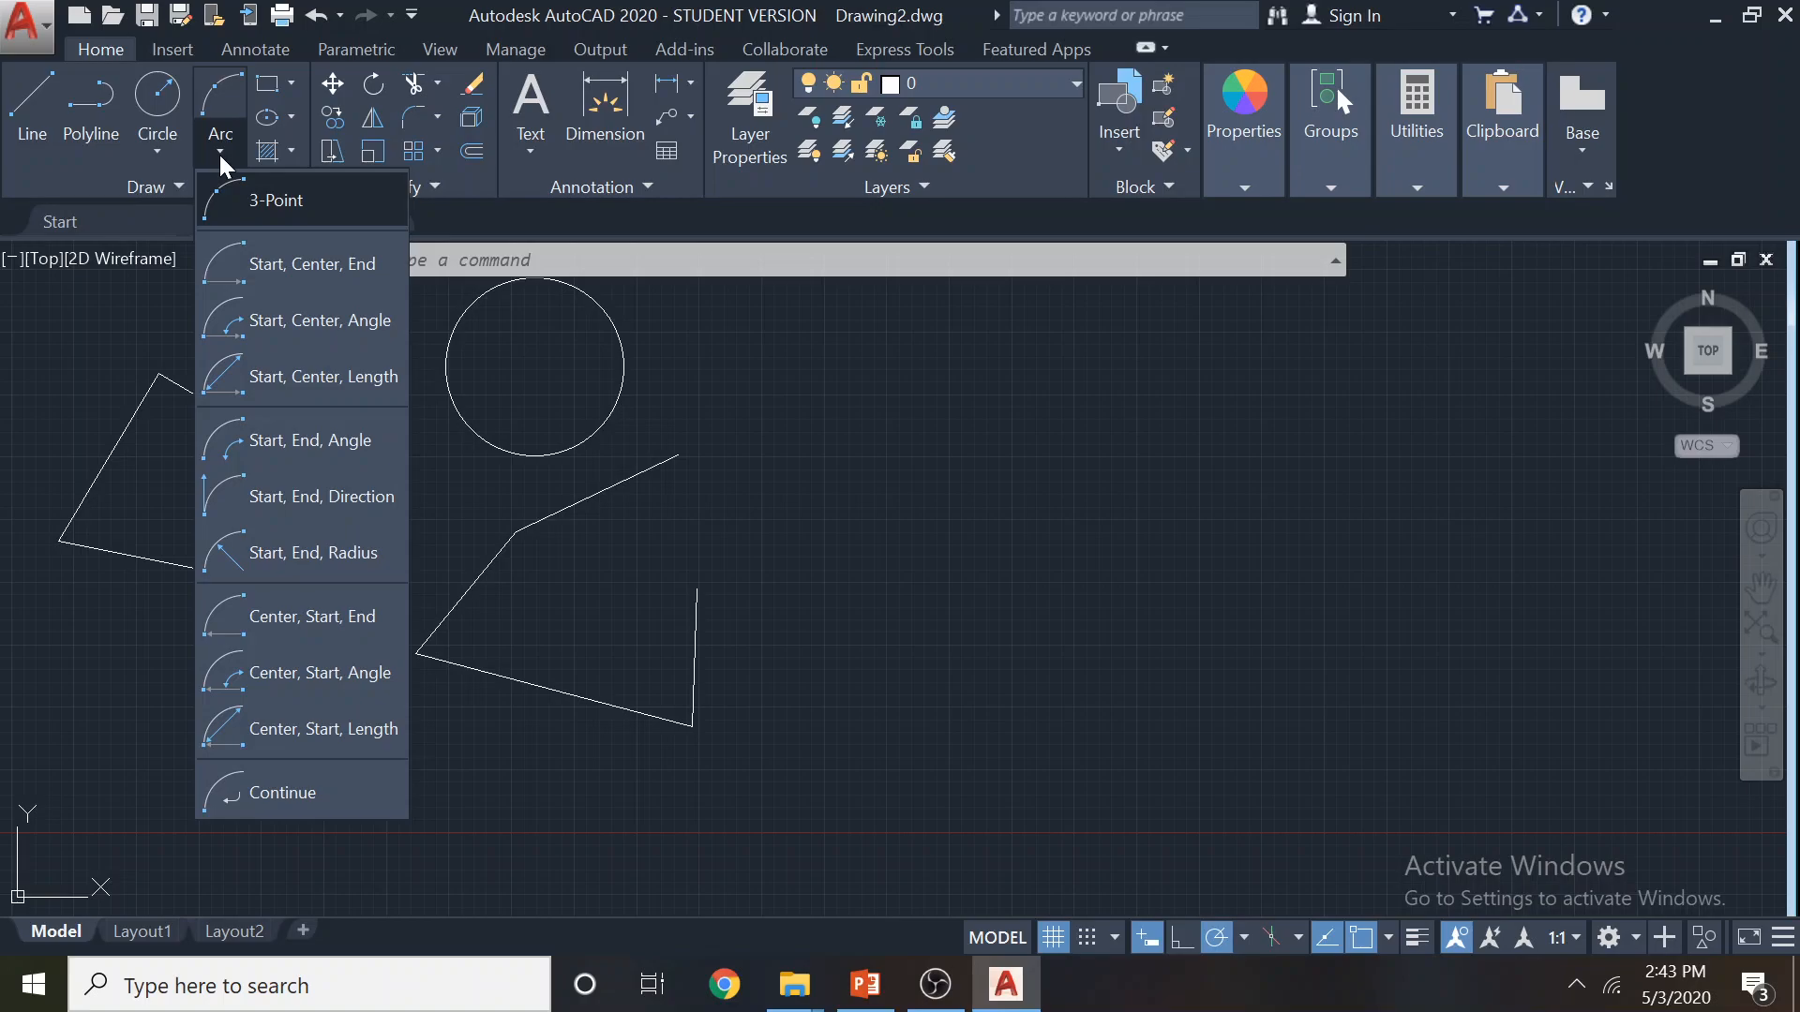
left_click(148, 160)
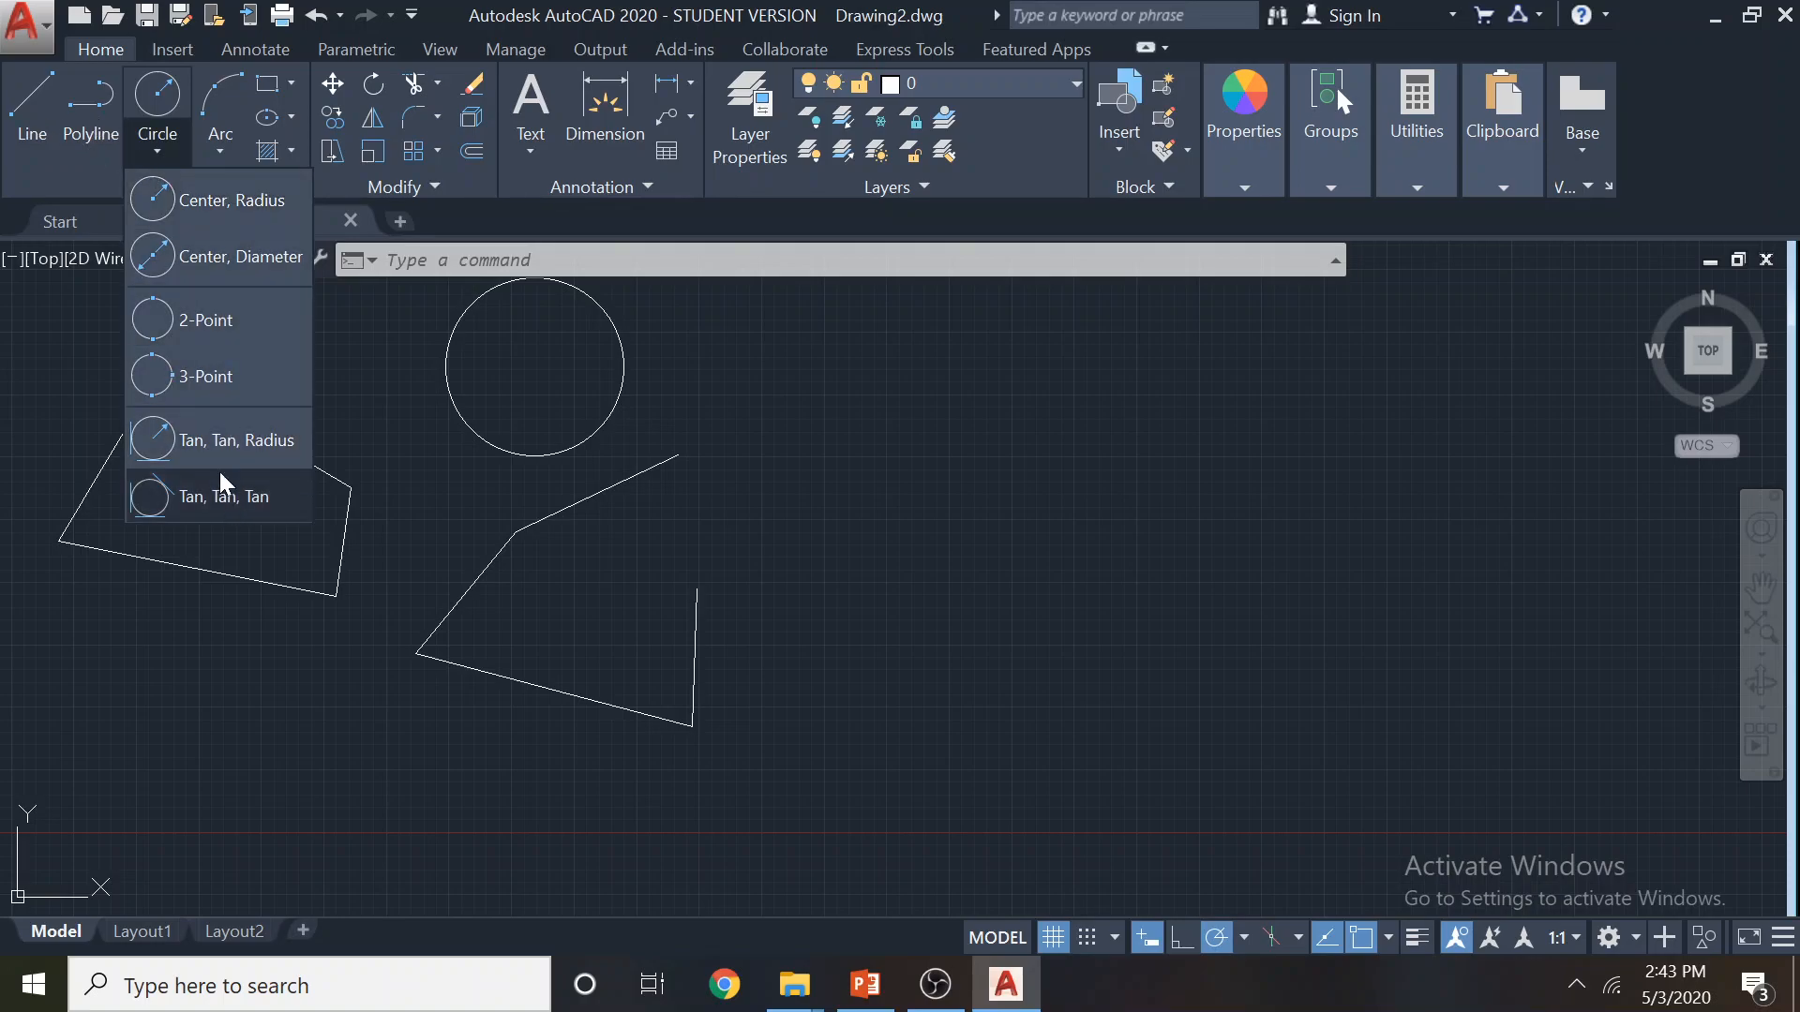
left_click(214, 152)
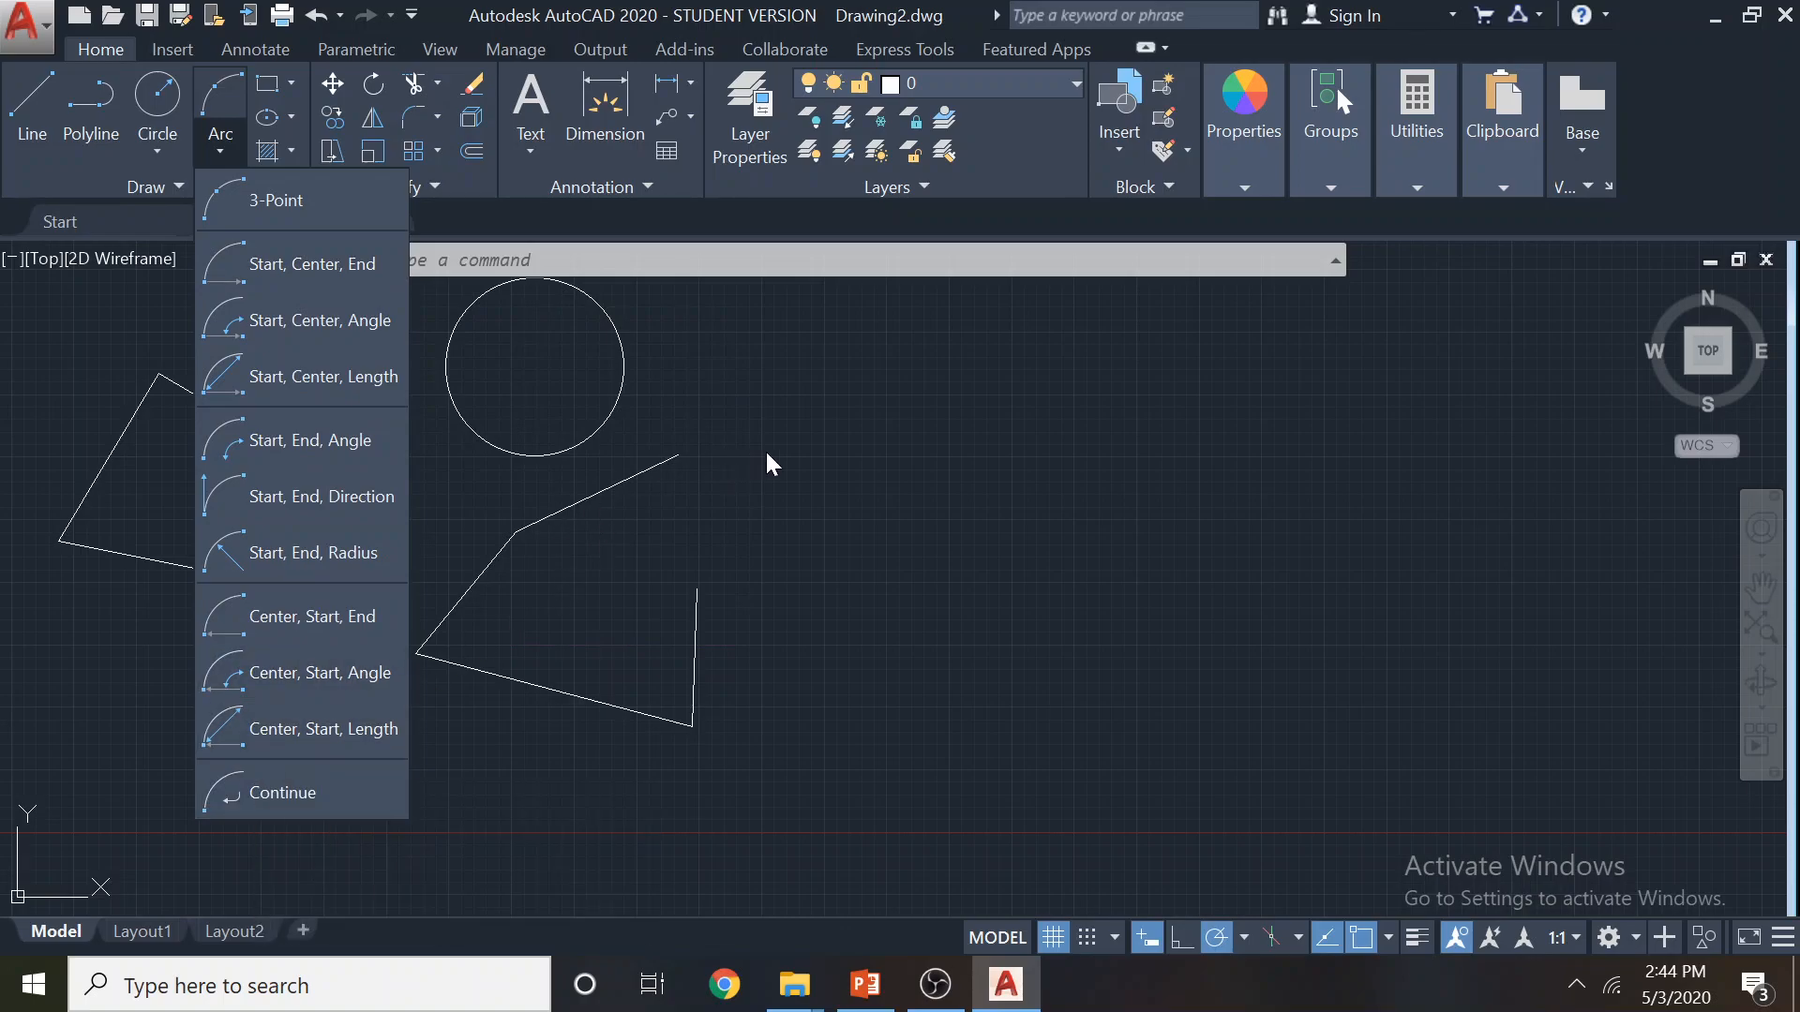
key("Escape")
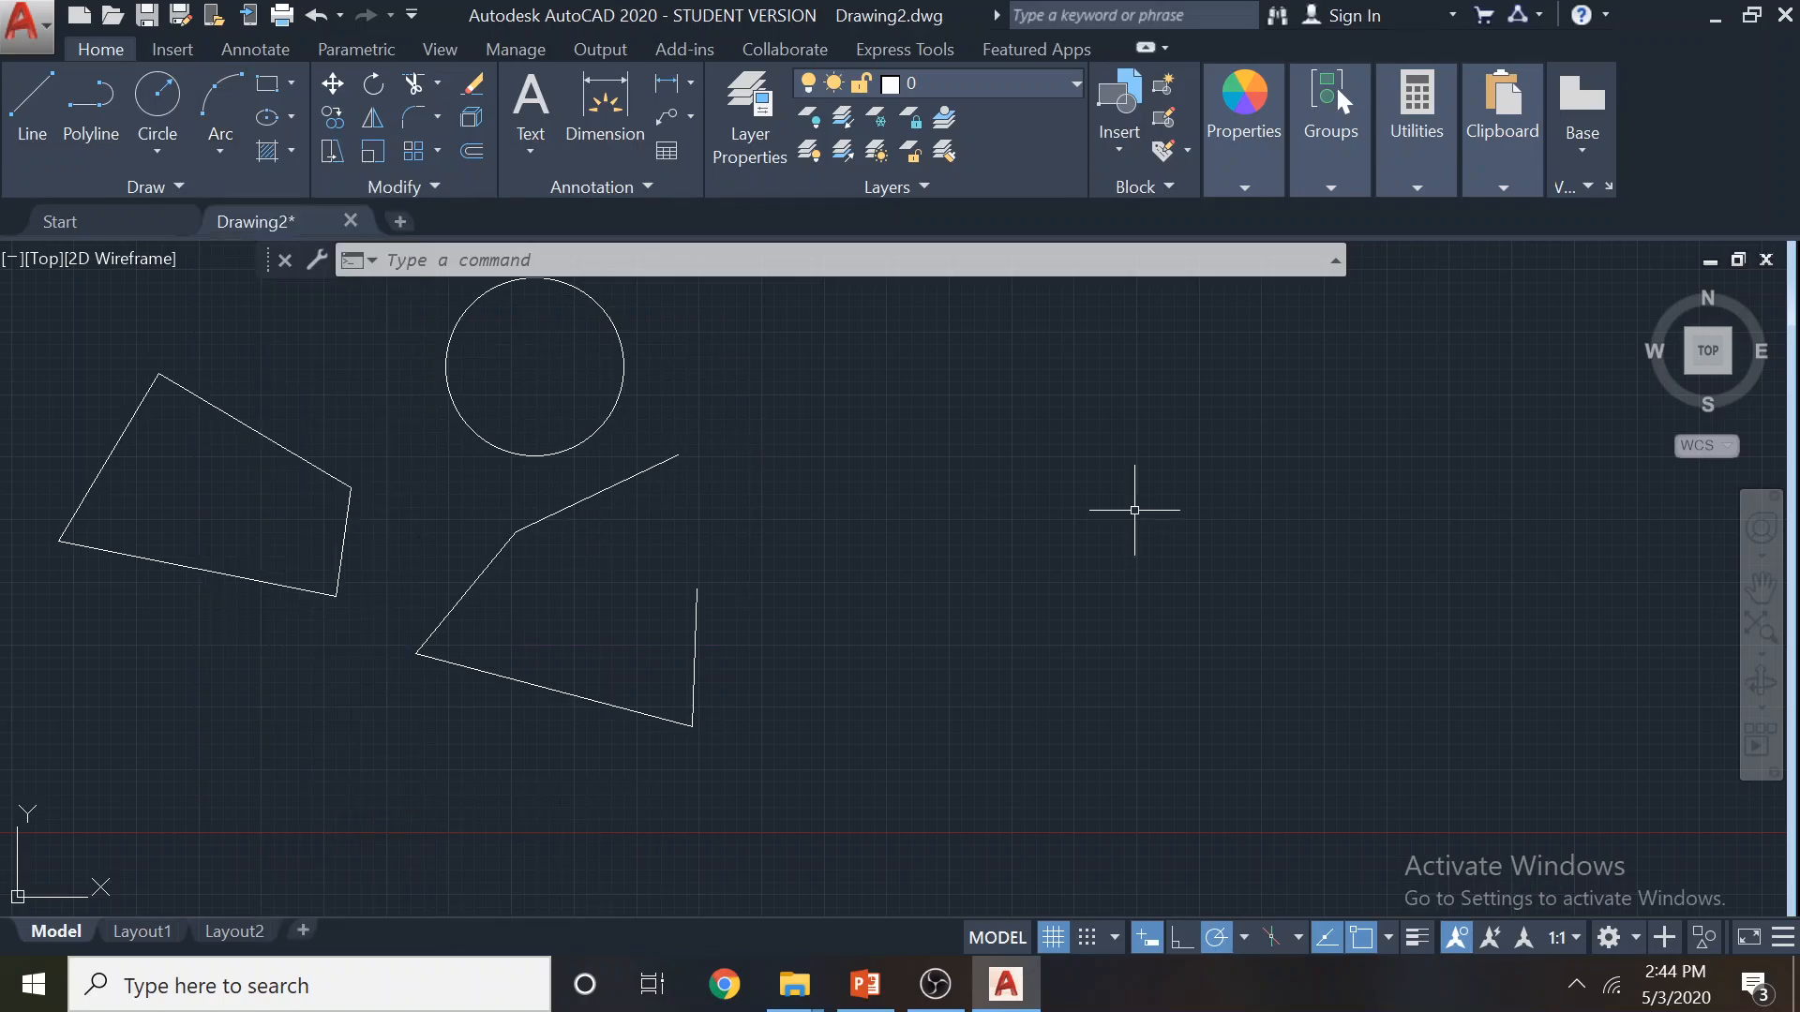
Delete the exploded shape's upper sloping line and its near-vertical right line, leaving two lines that meet at the left corner
scroll(740, 471, "down", 2)
middle_click_drag(741, 471, 581, 540)
scroll(438, 540, "up", 2)
mouse_move(619, 599)
middle_mouse_down()
mouse_move(865, 488)
mouse_move(775, 510)
middle_mouse_up()
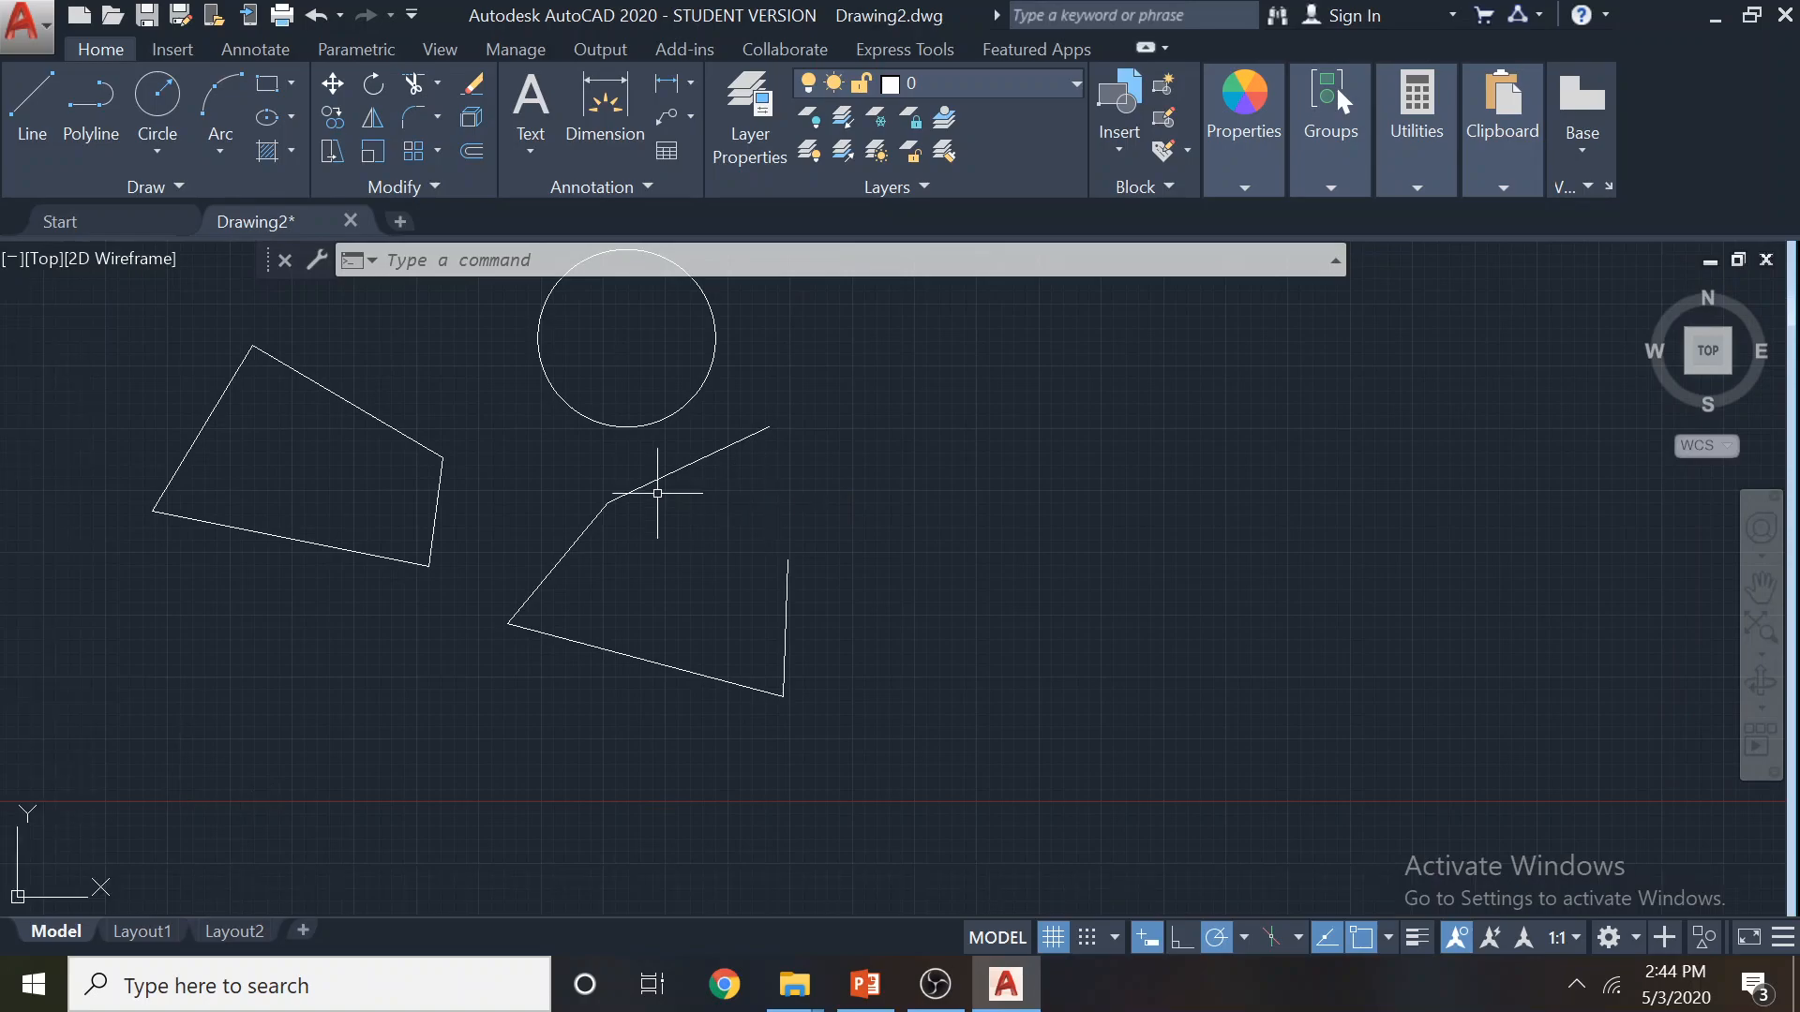
left_click(627, 494)
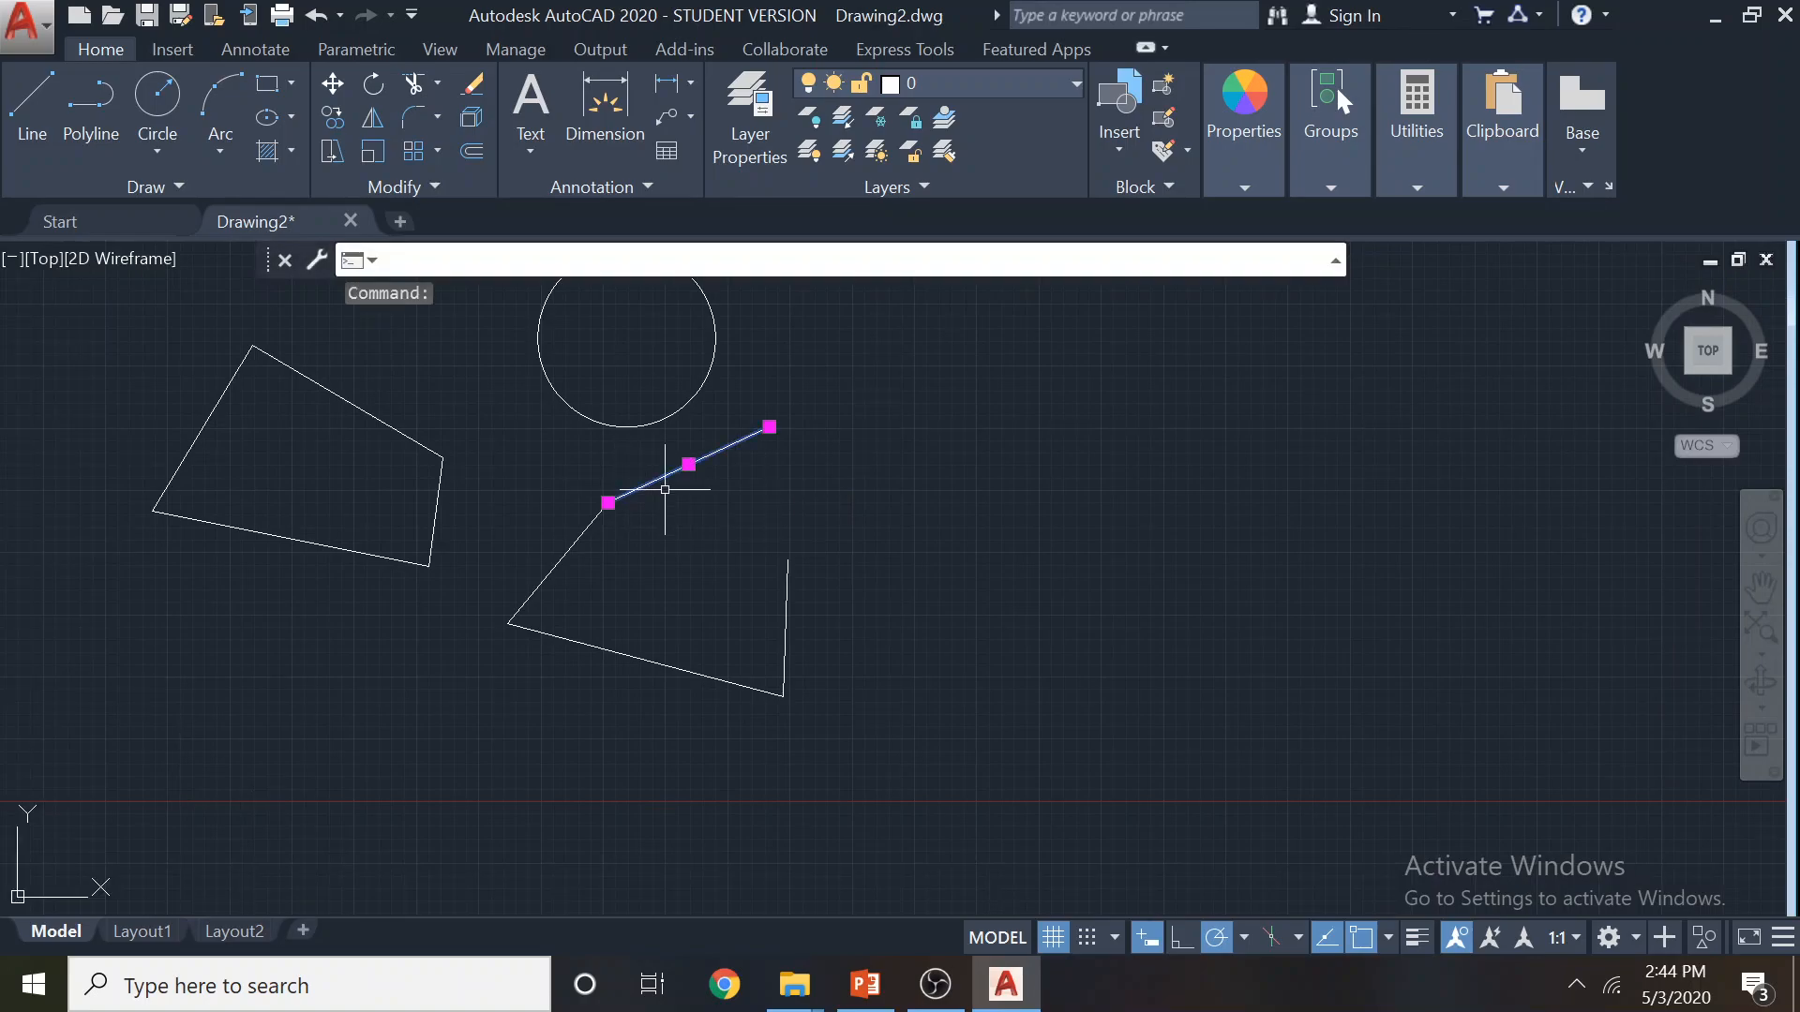
left_click(661, 493)
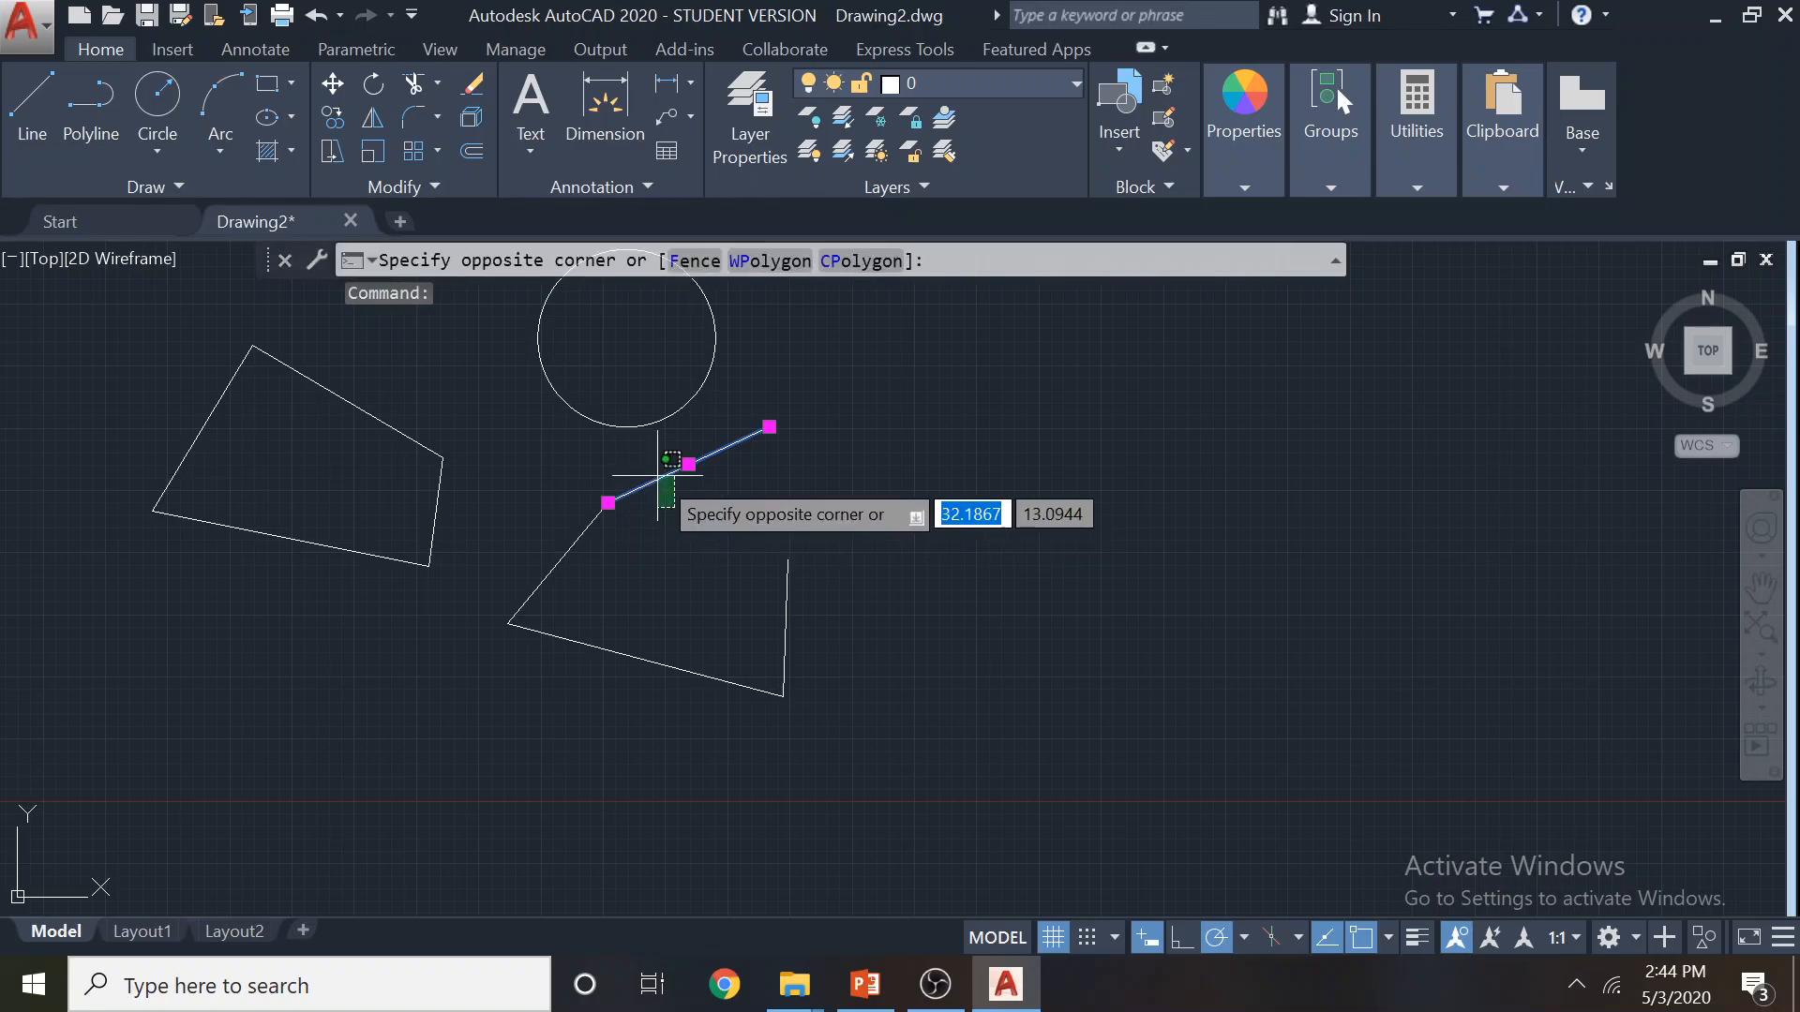
left_click(651, 481)
key("Delete")
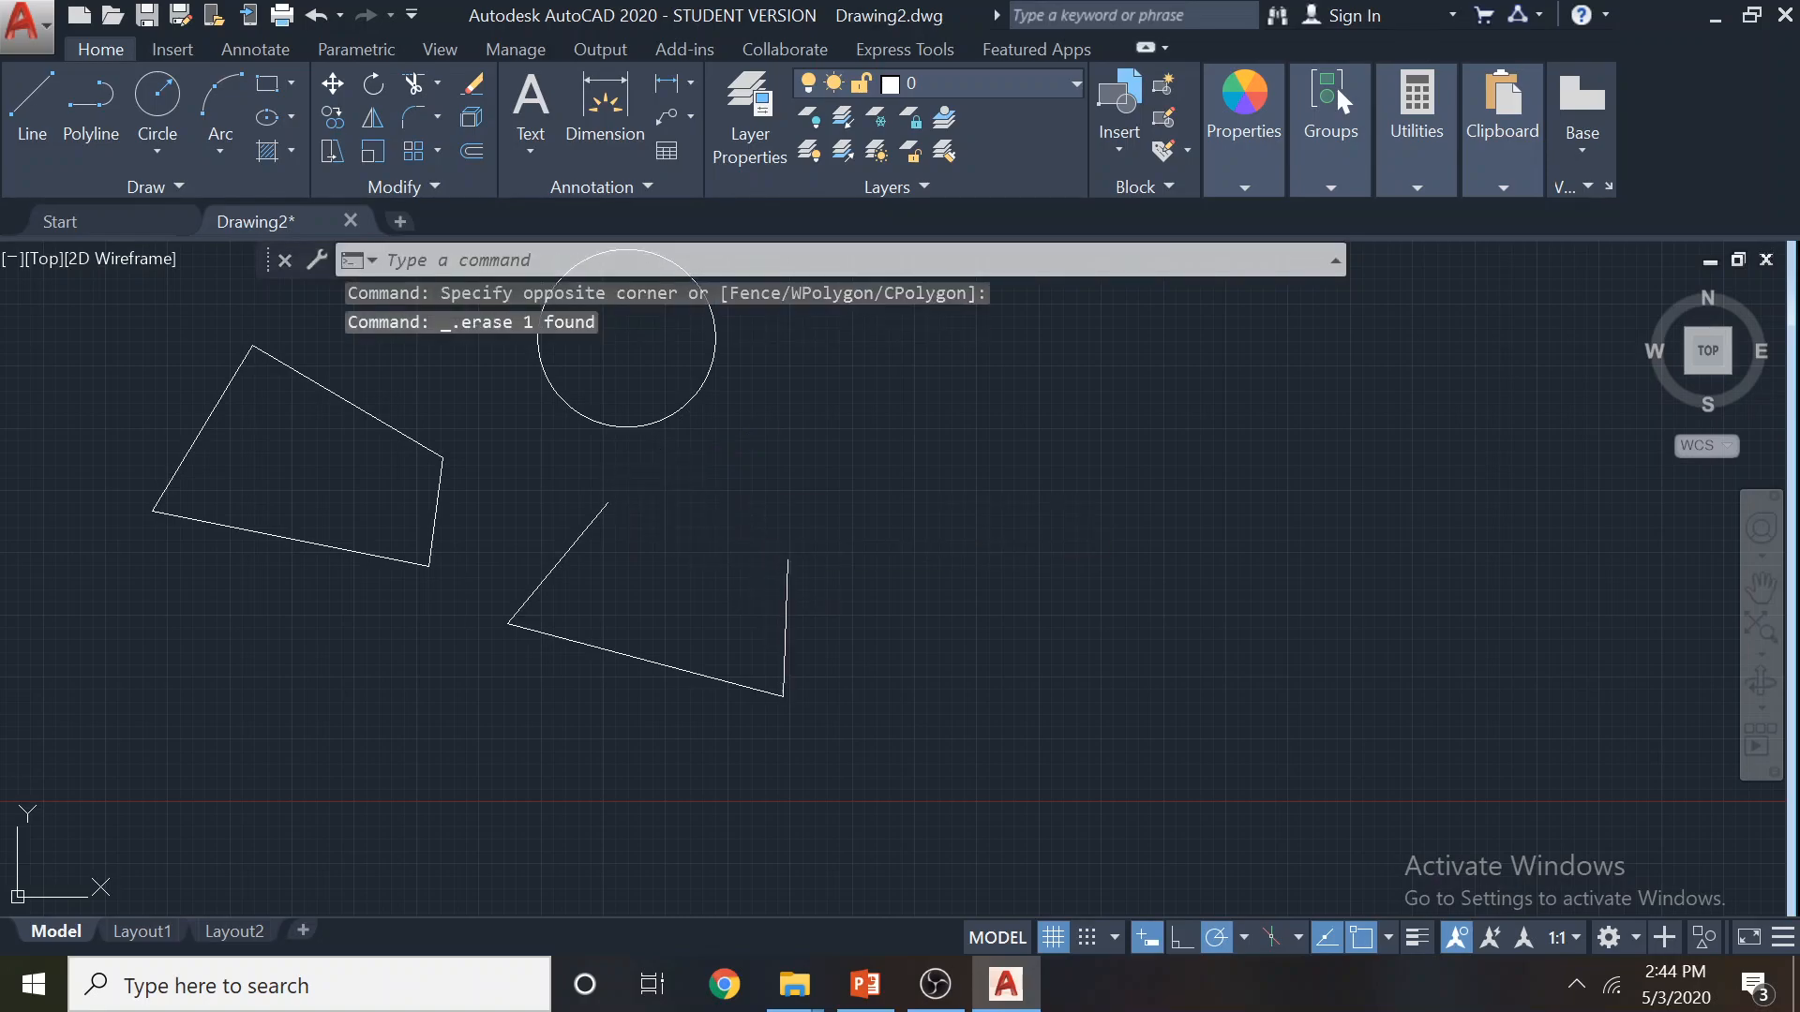
left_click(786, 603)
key("Delete")
middle_click_drag(755, 603, 786, 556)
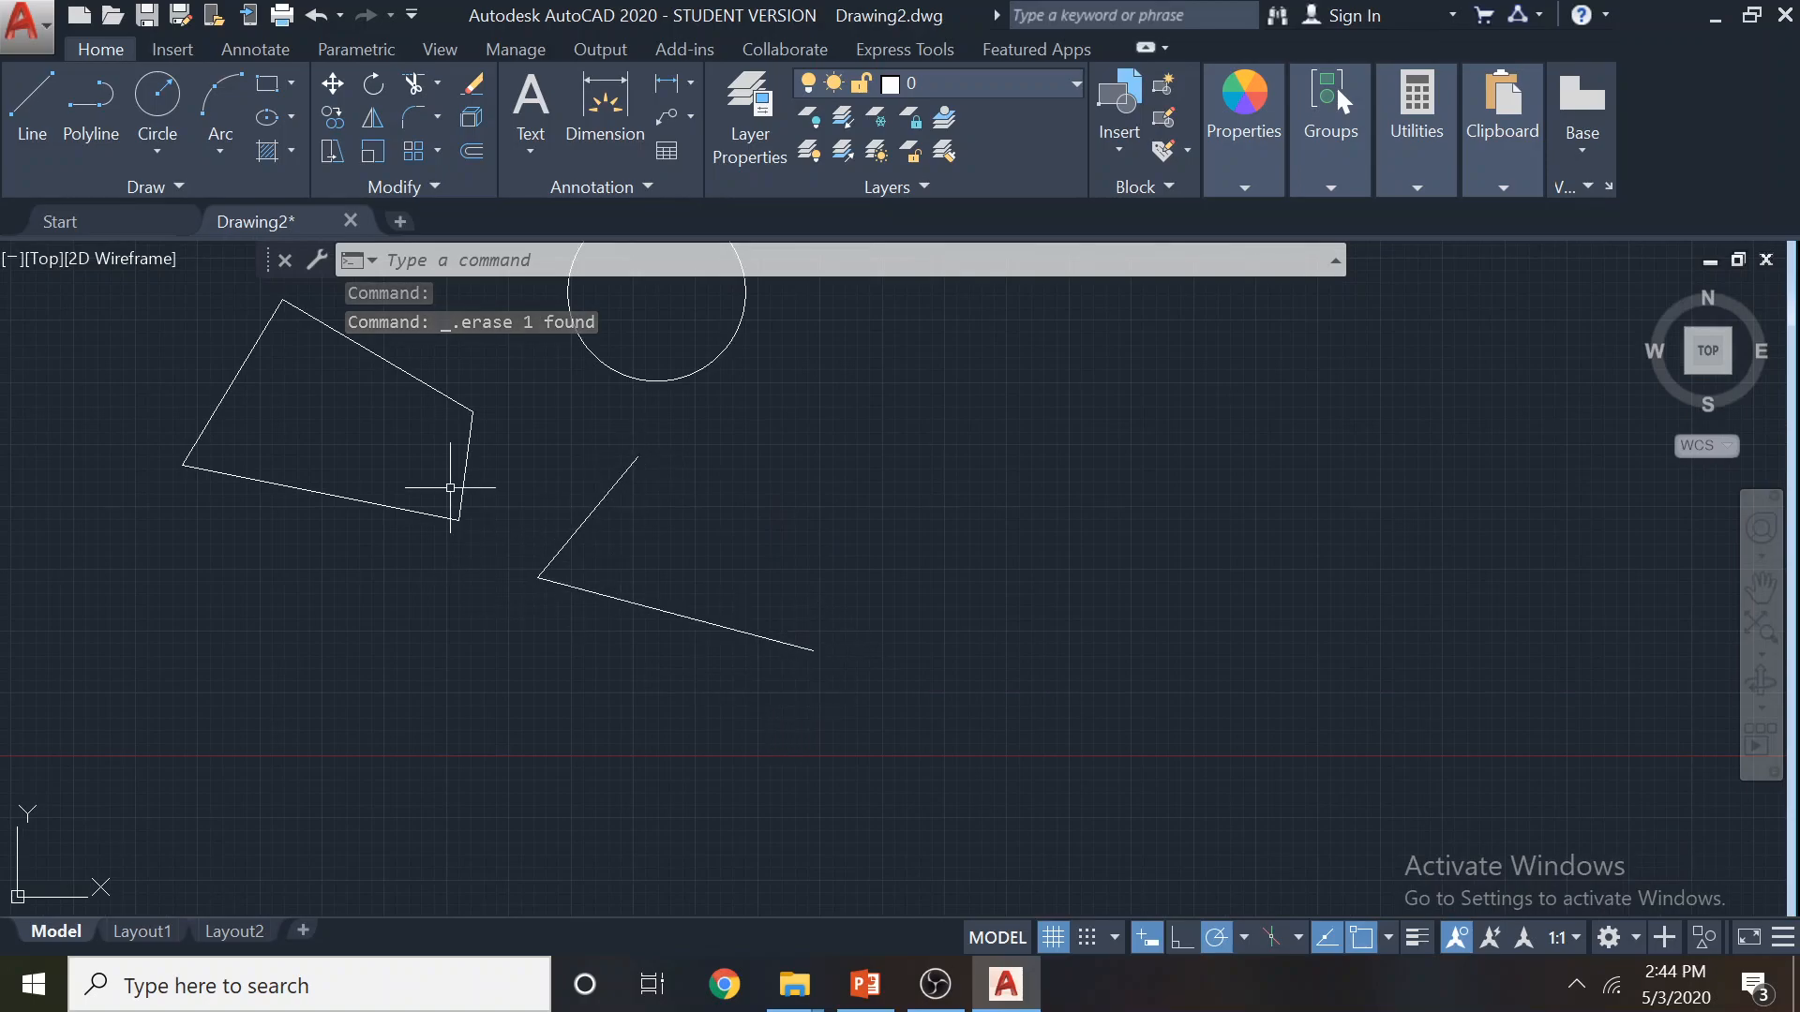
Draw a three-point arc from the short line's upper end through the shared left corner to the long line's right end
left_click(210, 145)
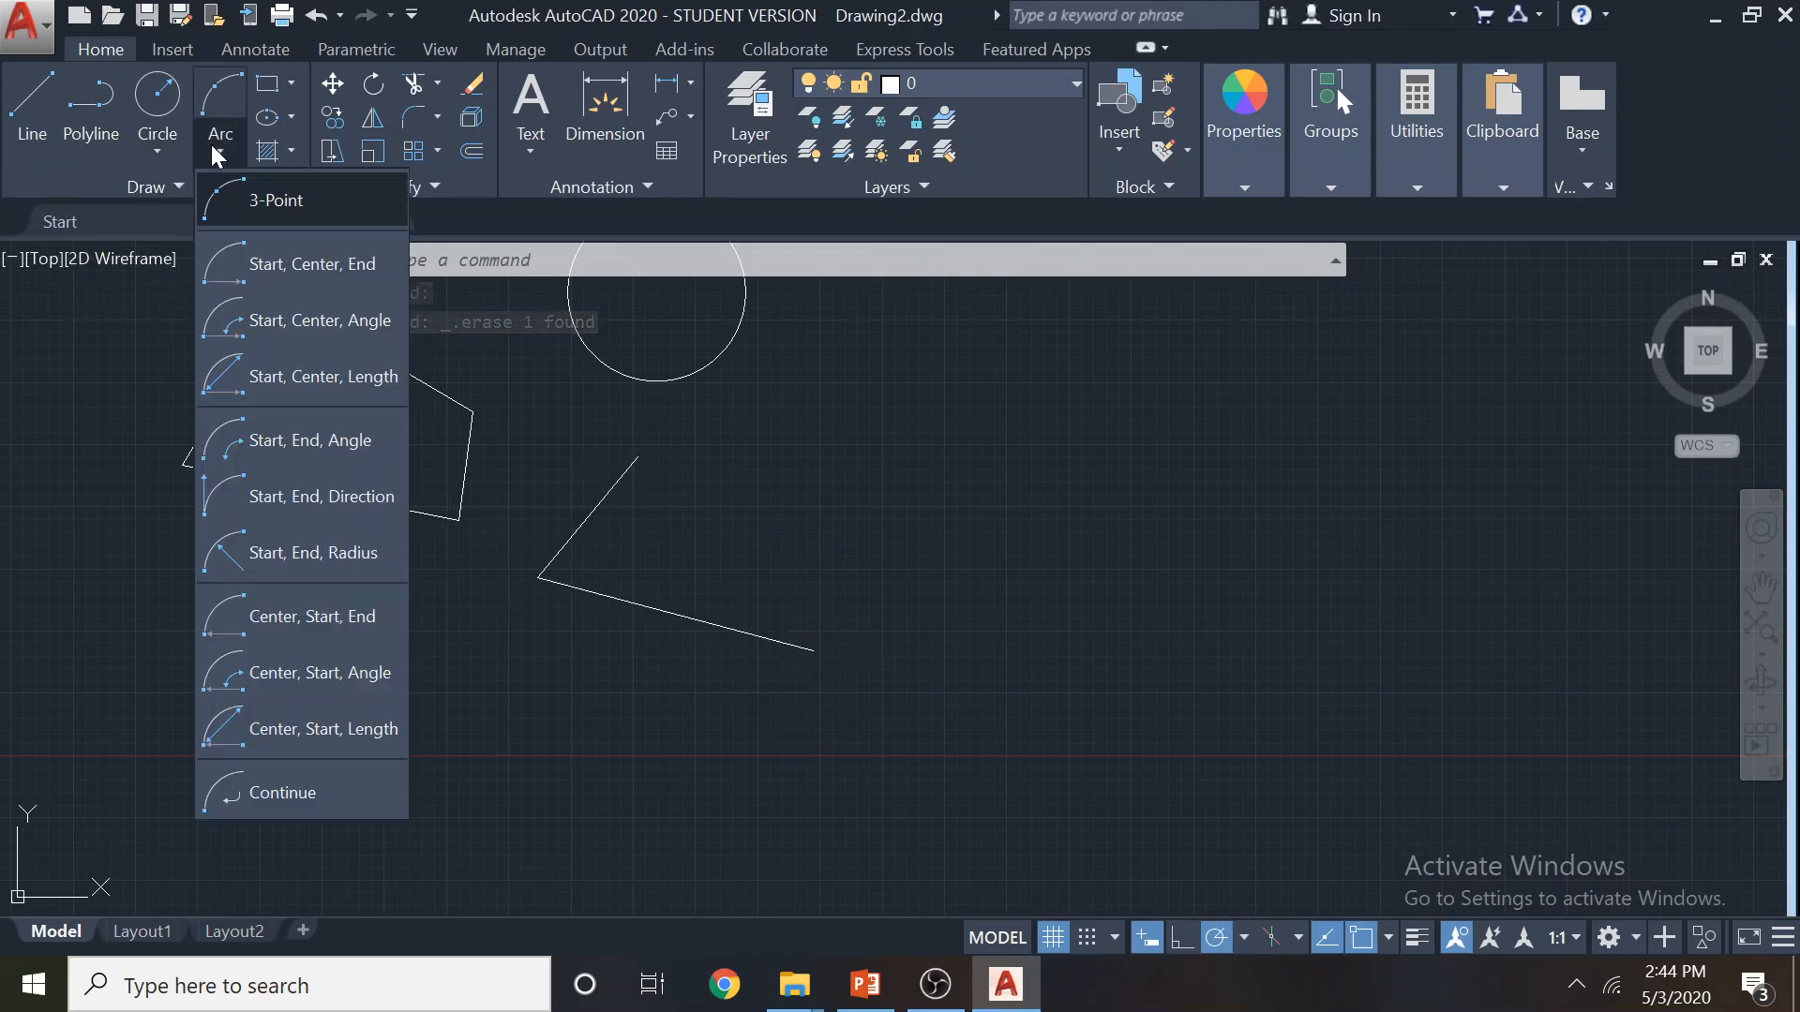
left_click(236, 191)
left_click(635, 463)
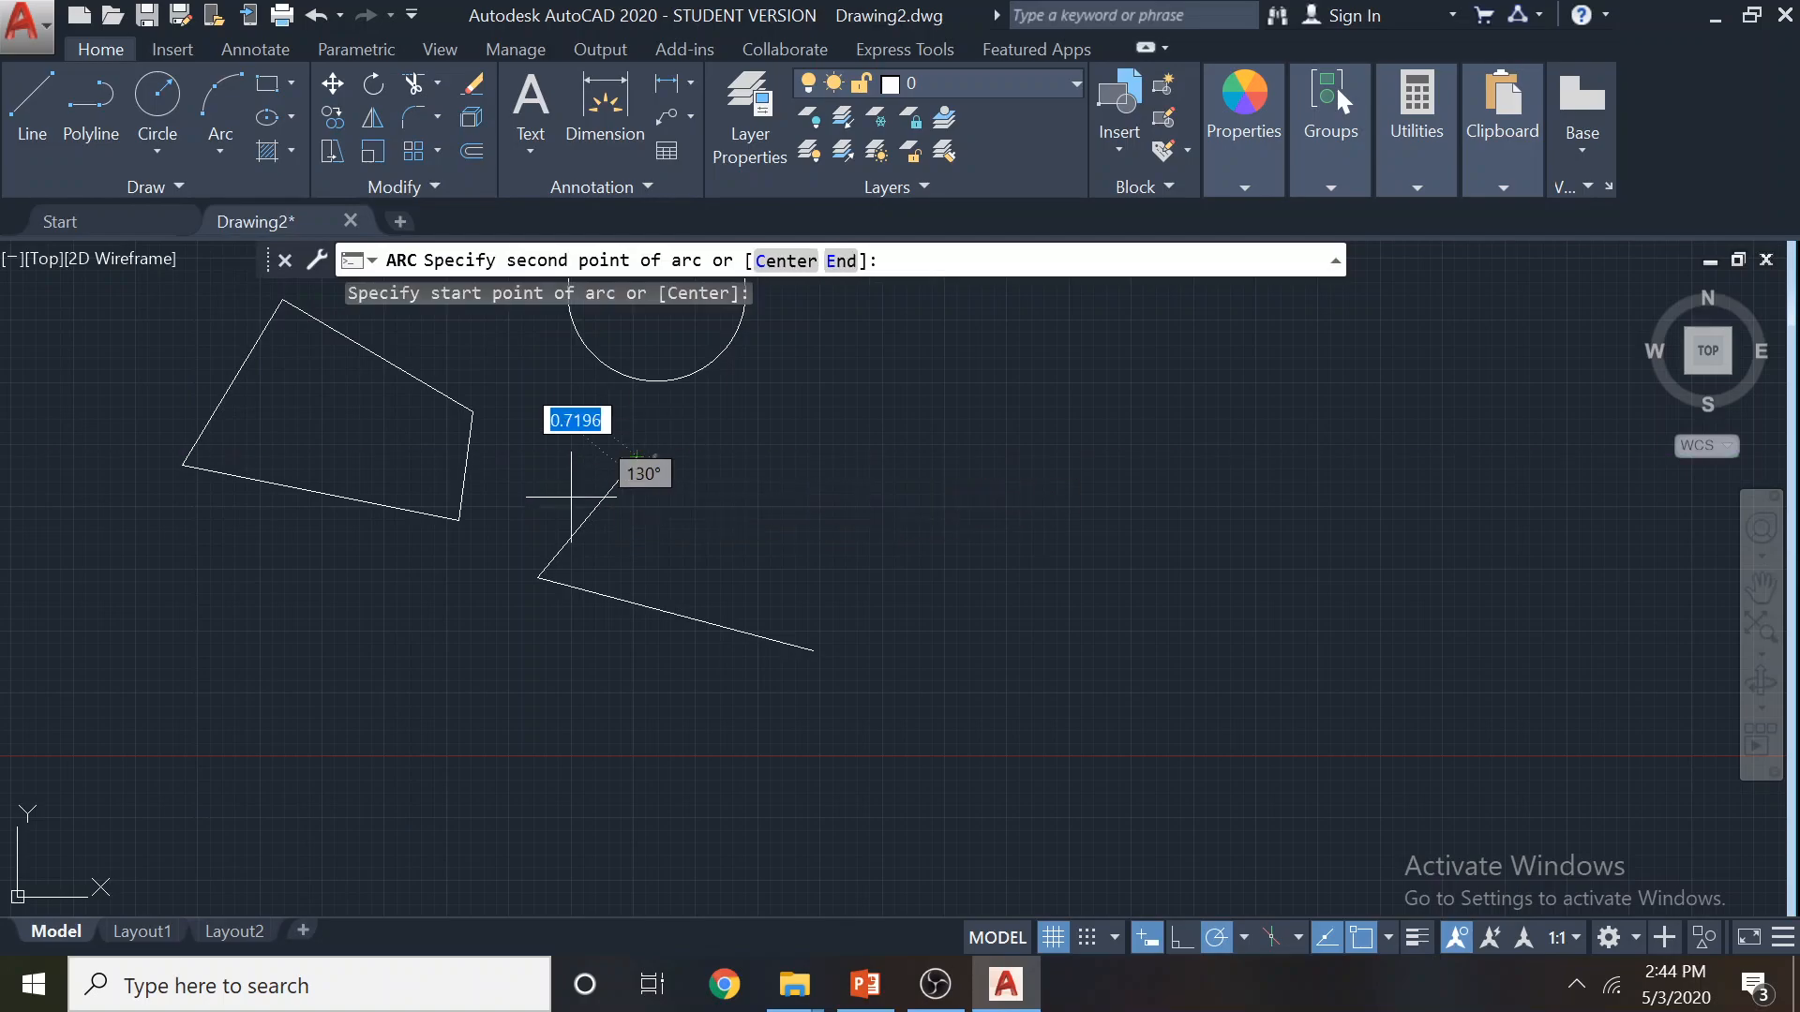
left_click(539, 578)
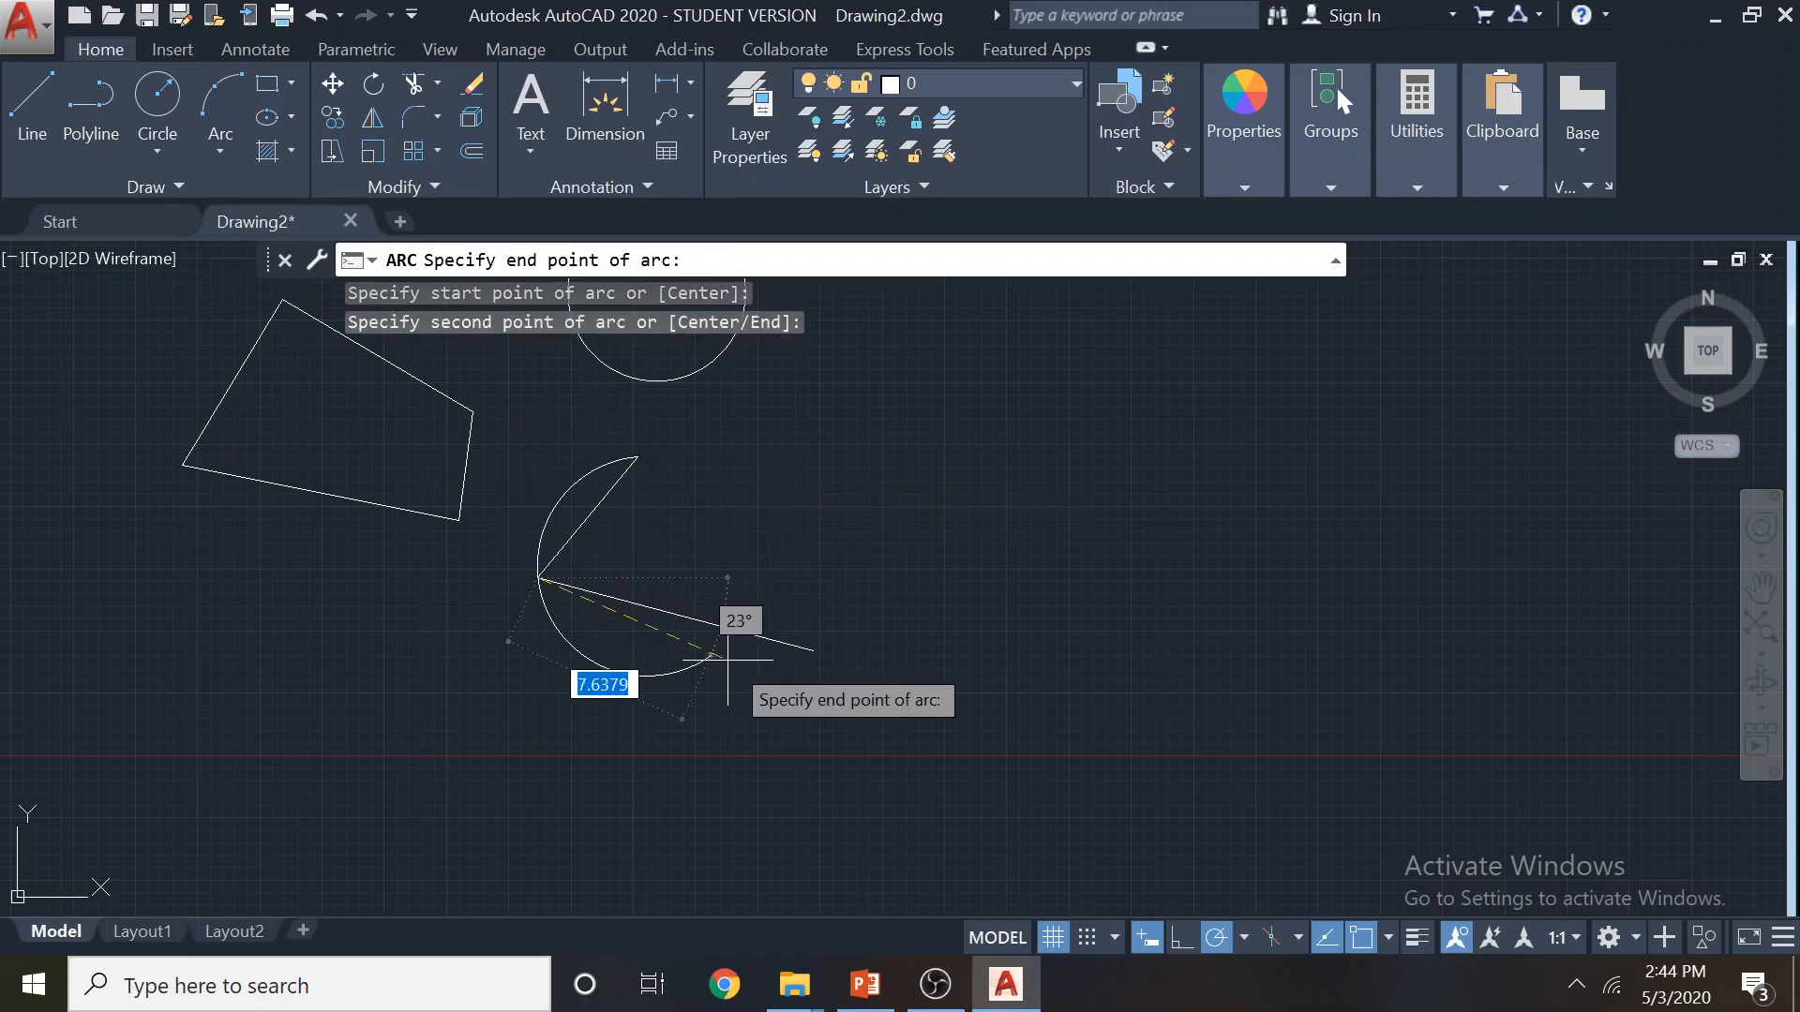
left_click(813, 650)
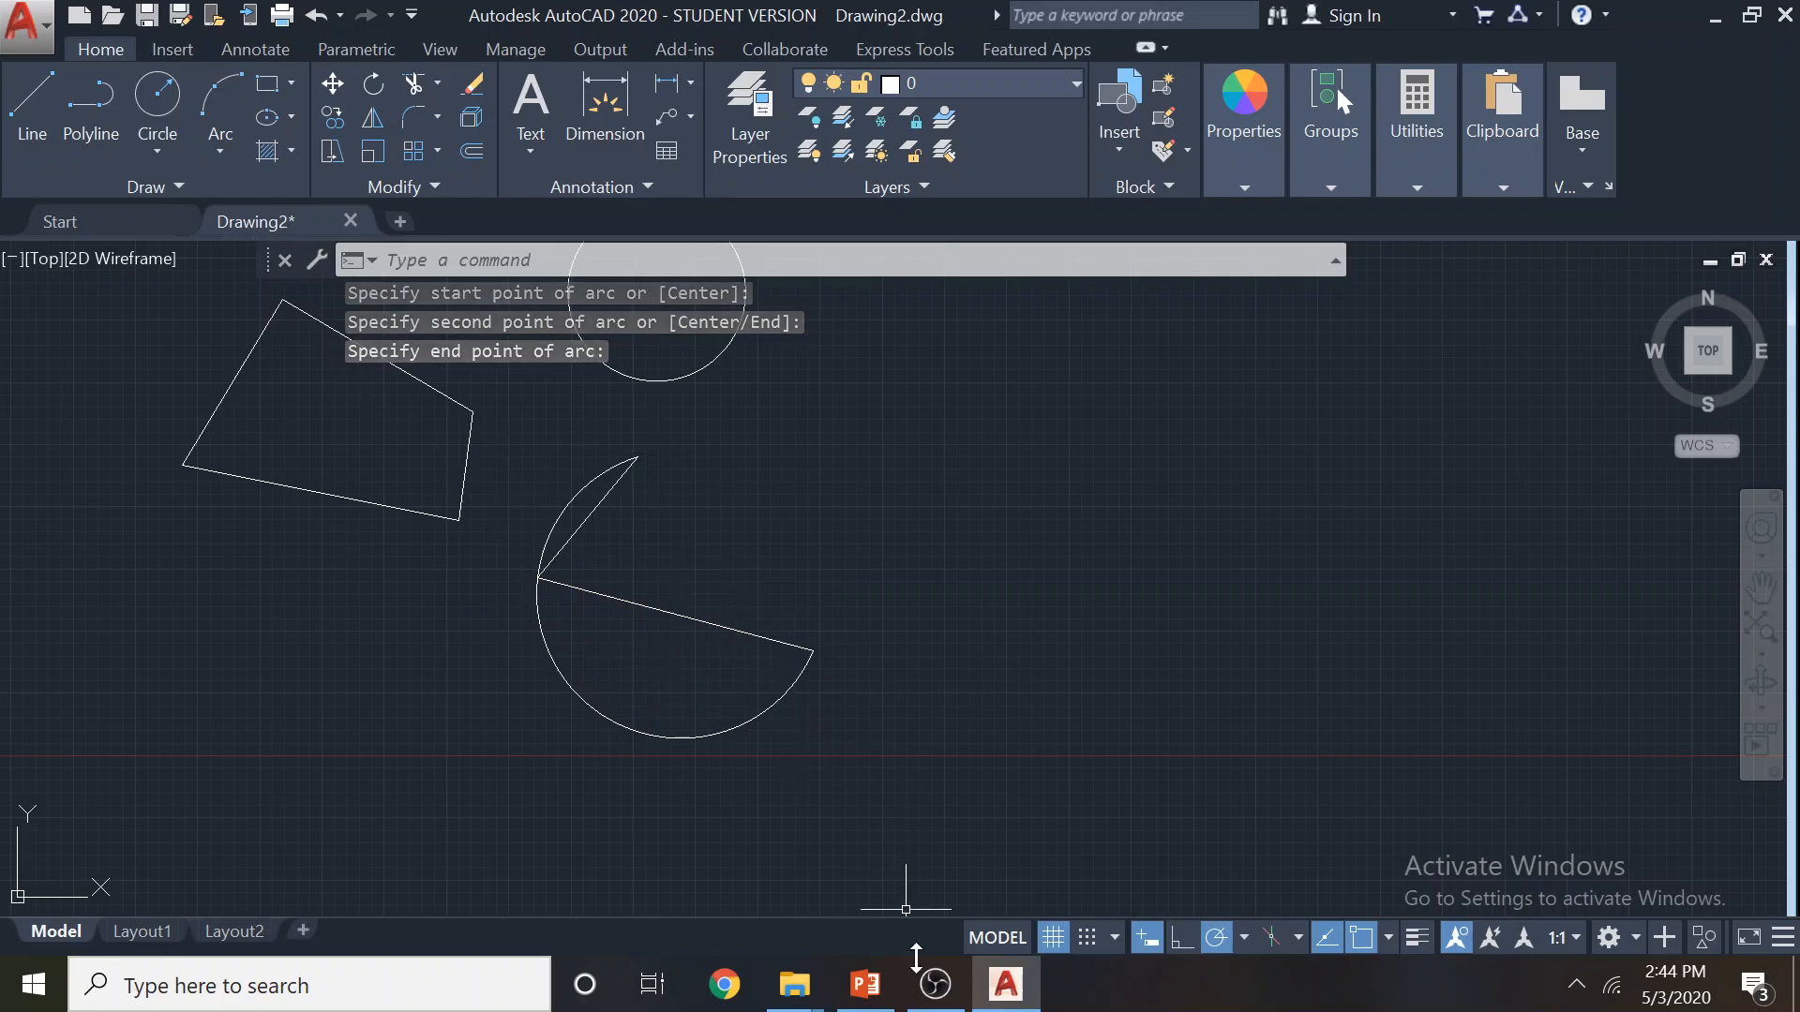
Switch to the Lecture 3 presentation in PowerPoint and go to slide 4 with the Exercise 1 arc examples
left_click(868, 990)
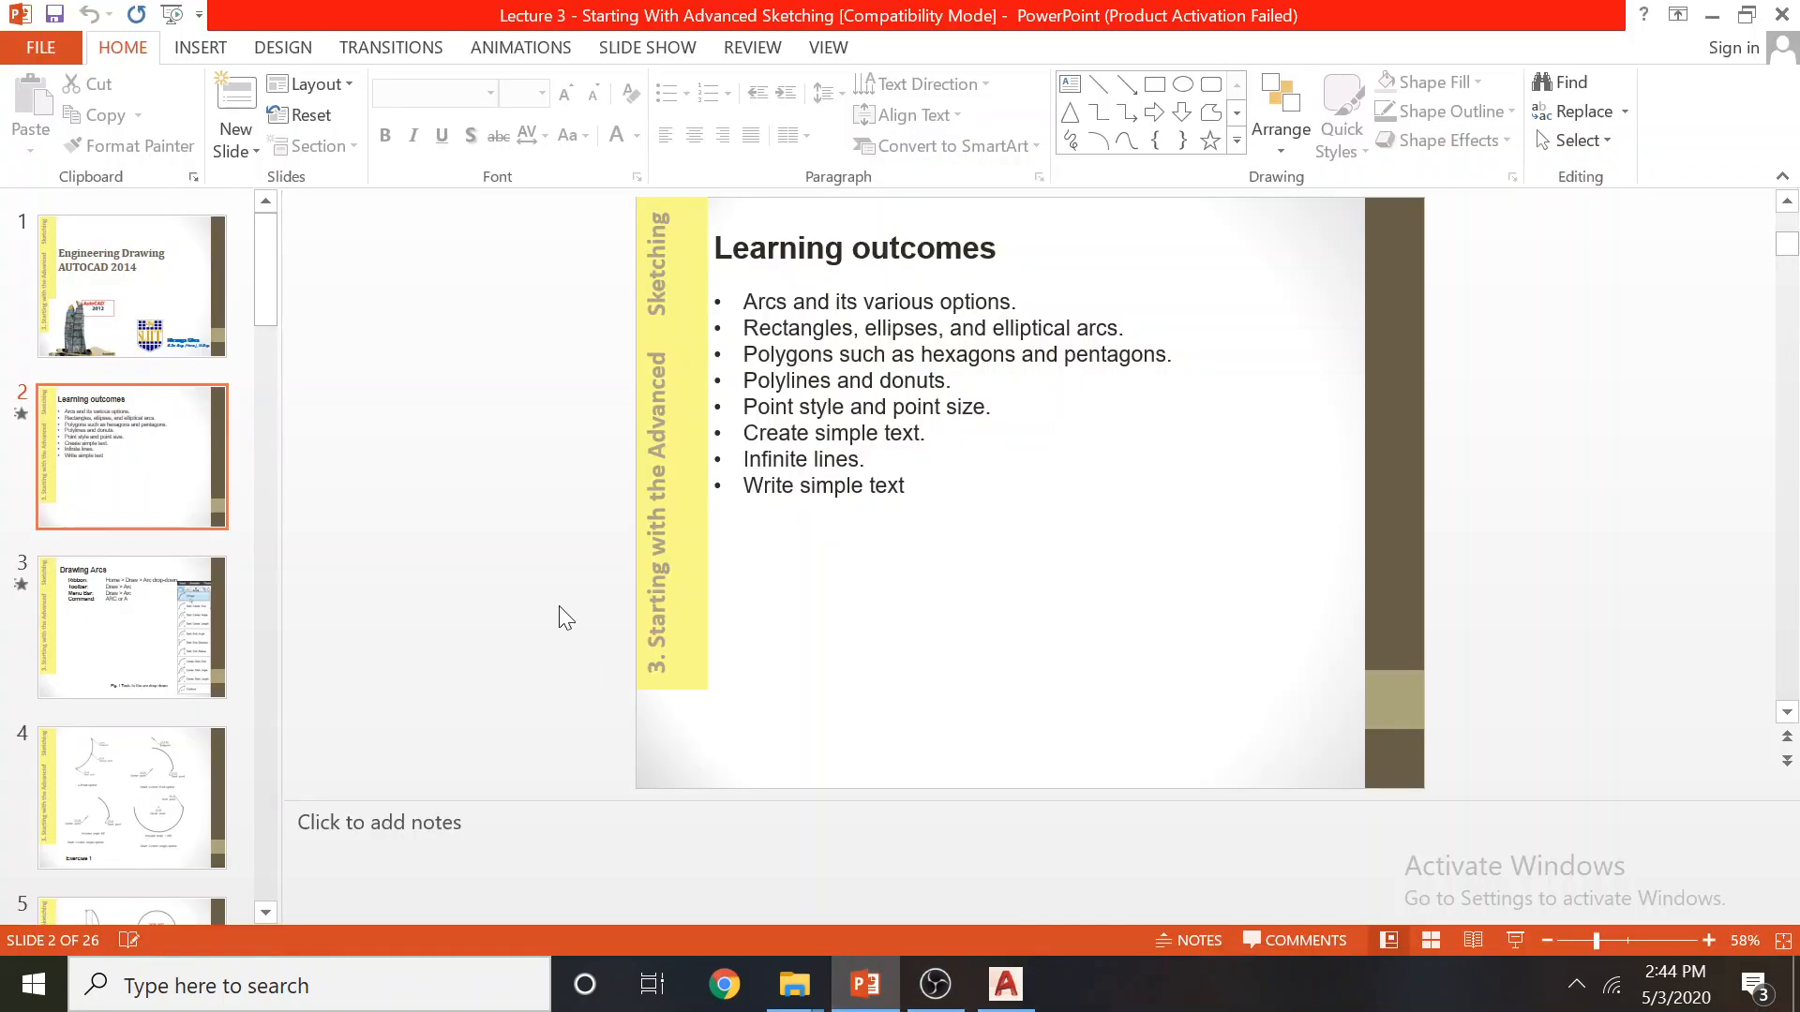
key("Page_Down")
key("Page_Down")
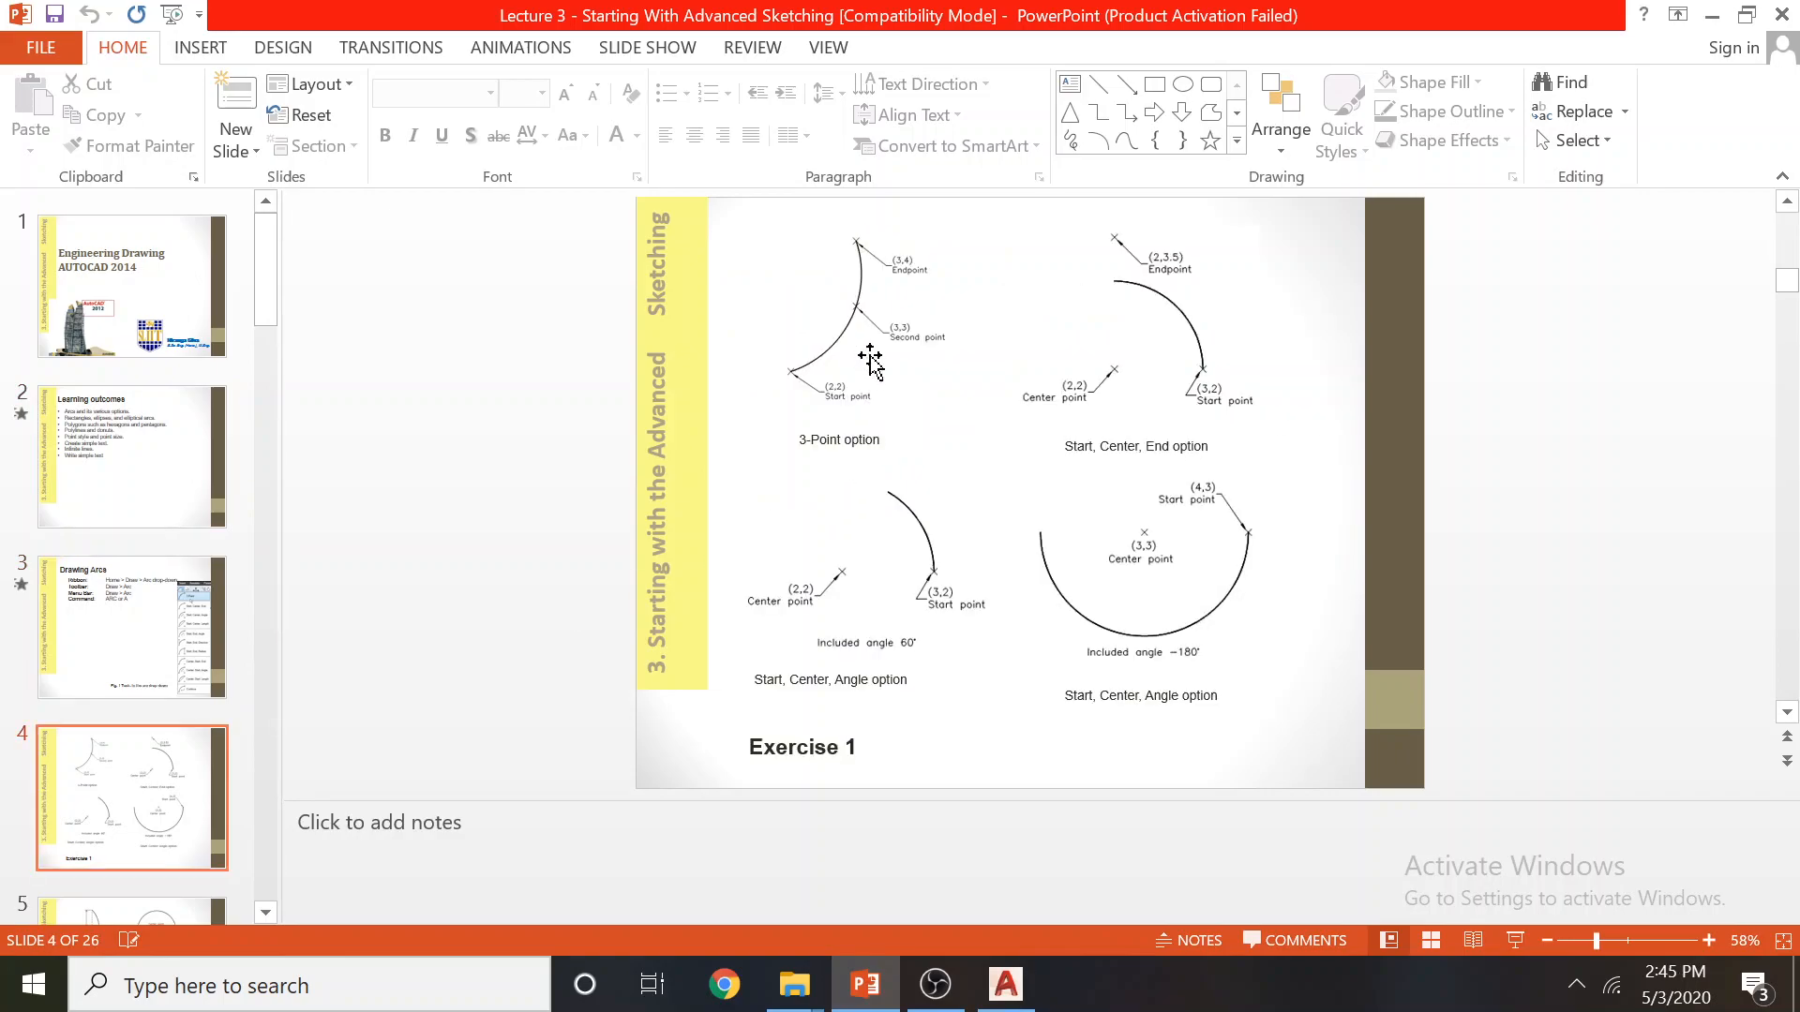
Enlarge the Exercise 1 slide to 100% and examine the 3-Point and Start, Center, End arc examples
left_click(1703, 938)
left_click(1703, 938)
left_click(1703, 939)
left_click(1703, 939)
left_click(1703, 939)
scroll(912, 440, "up", 3)
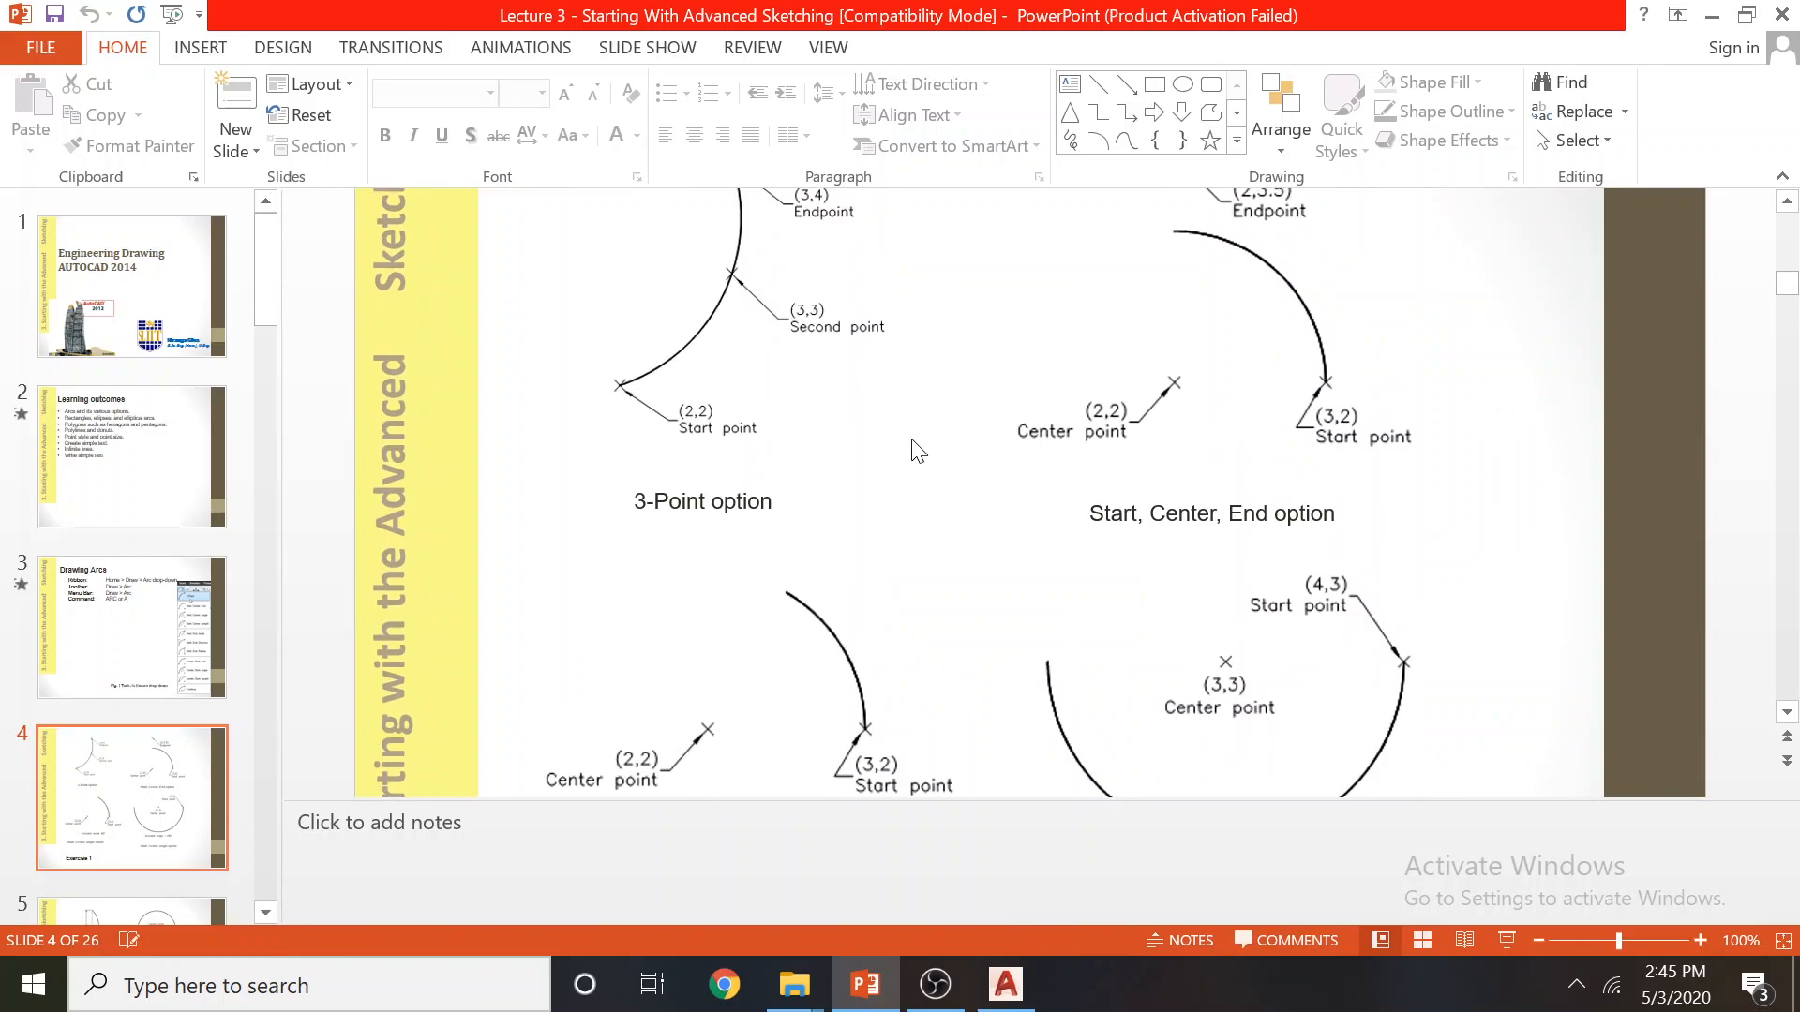
scroll(794, 521, "up", 2)
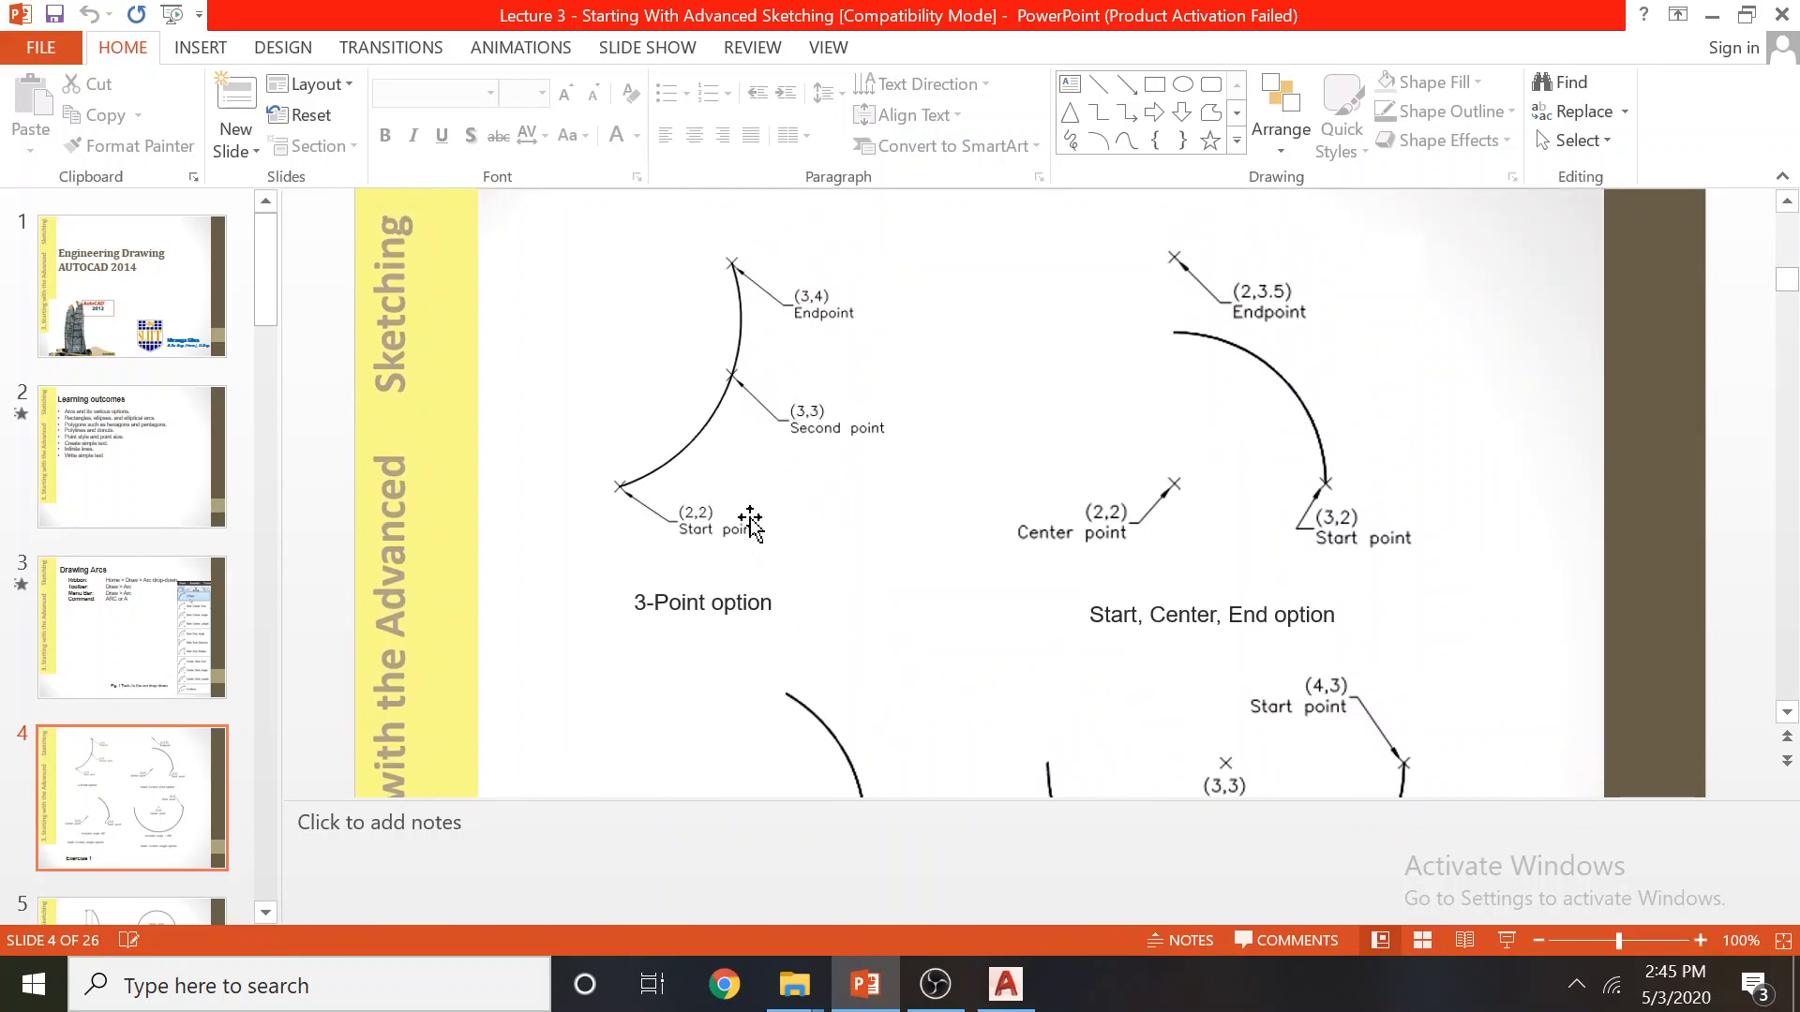
Switch to AutoCAD and draw a closed rectangle from four lines, about 12.9 units wide, in the empty space beside the existing shapes
left_click(1006, 993)
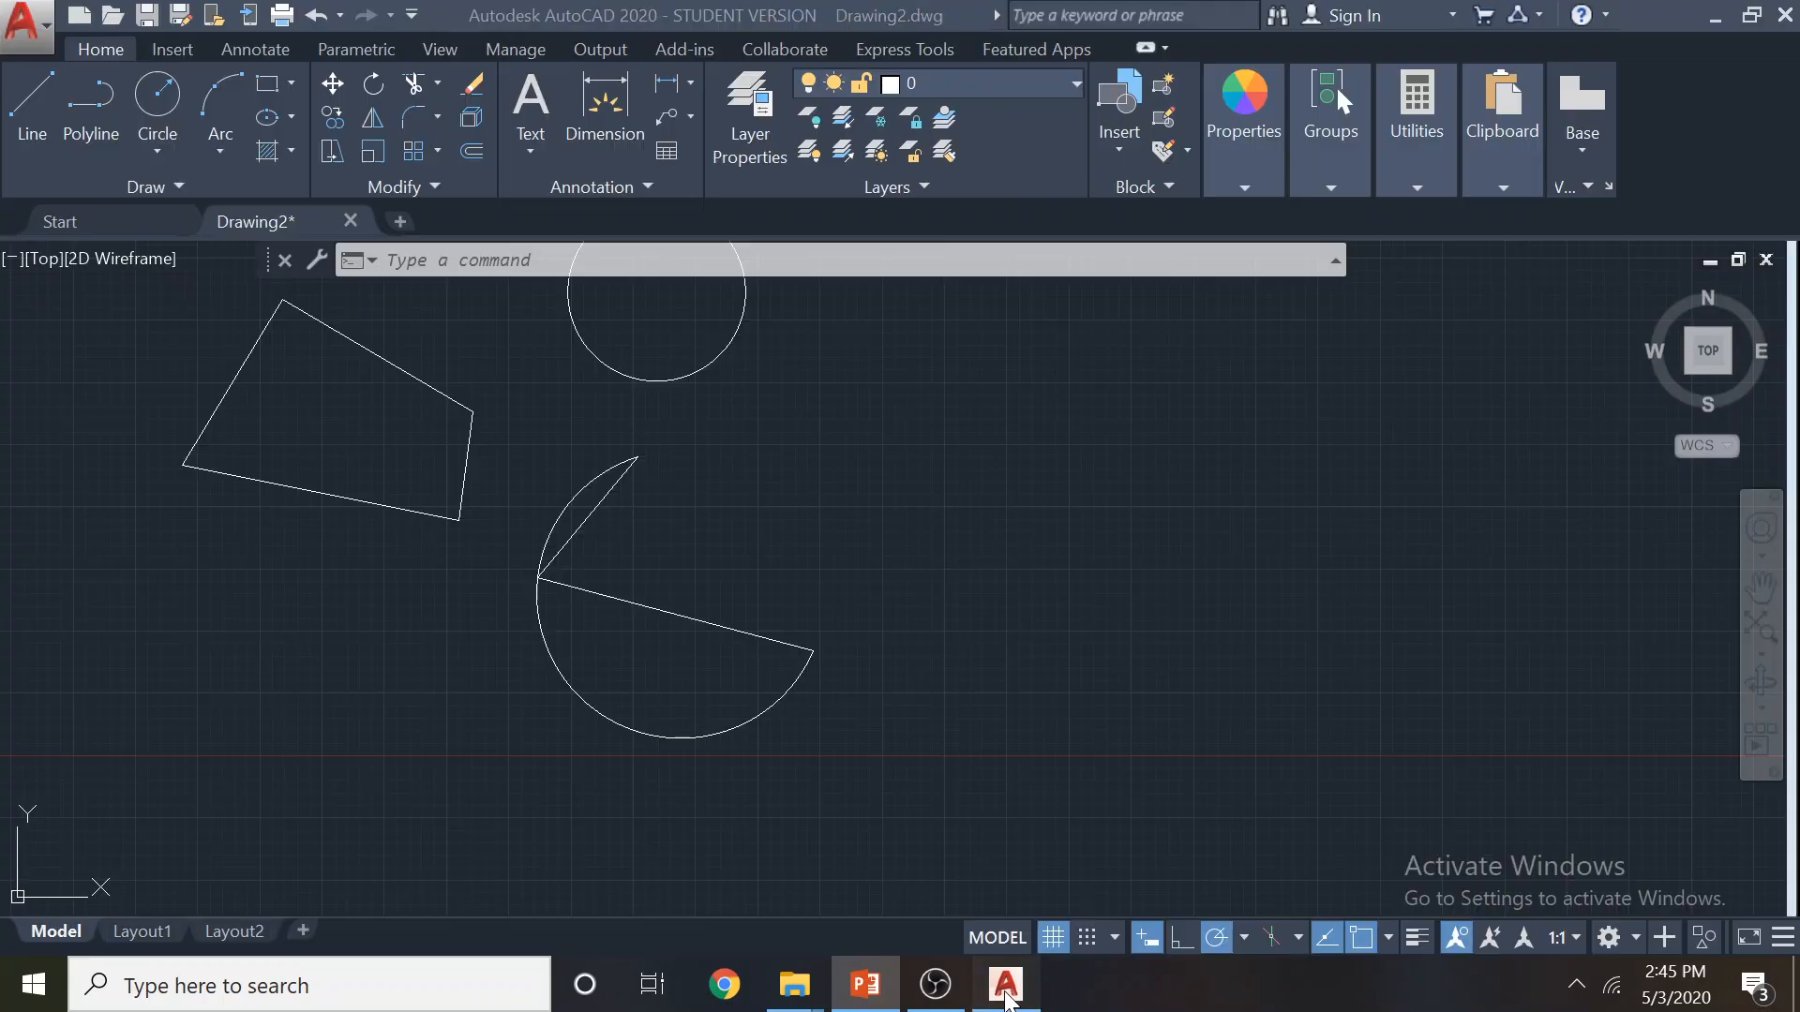
middle_click_drag(747, 510, 550, 543)
left_click(219, 150)
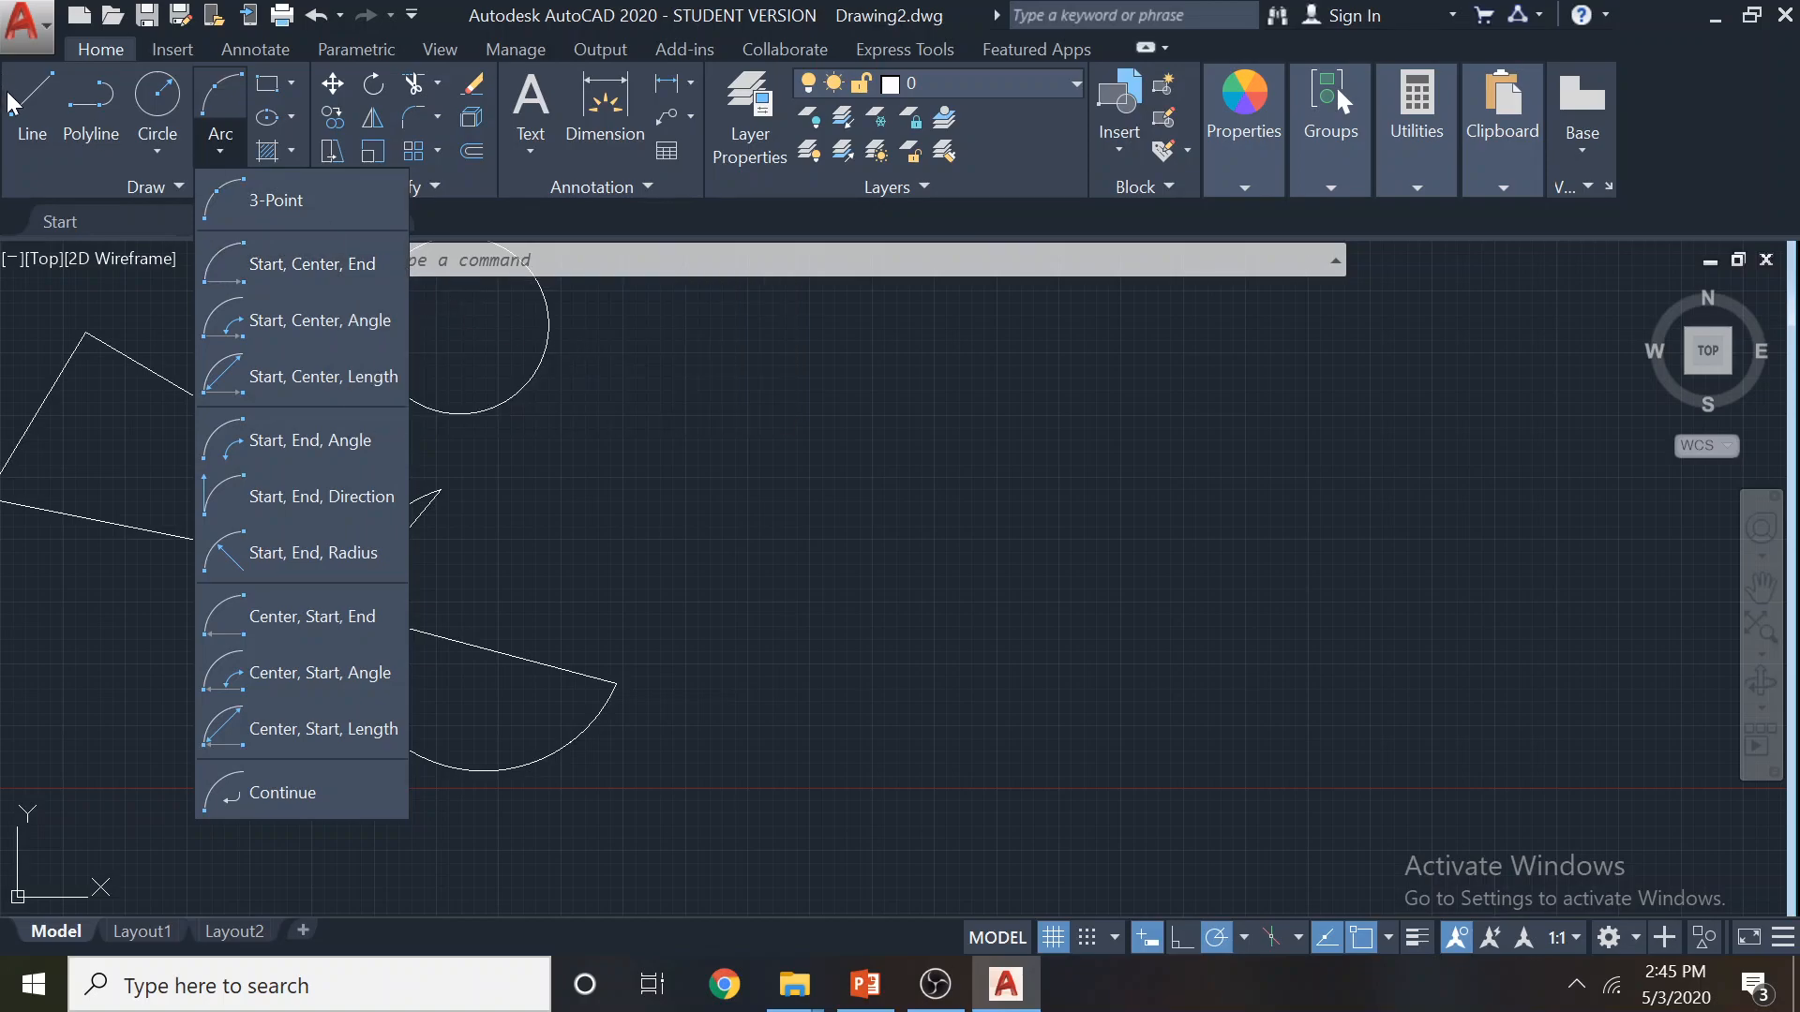
left_click(36, 122)
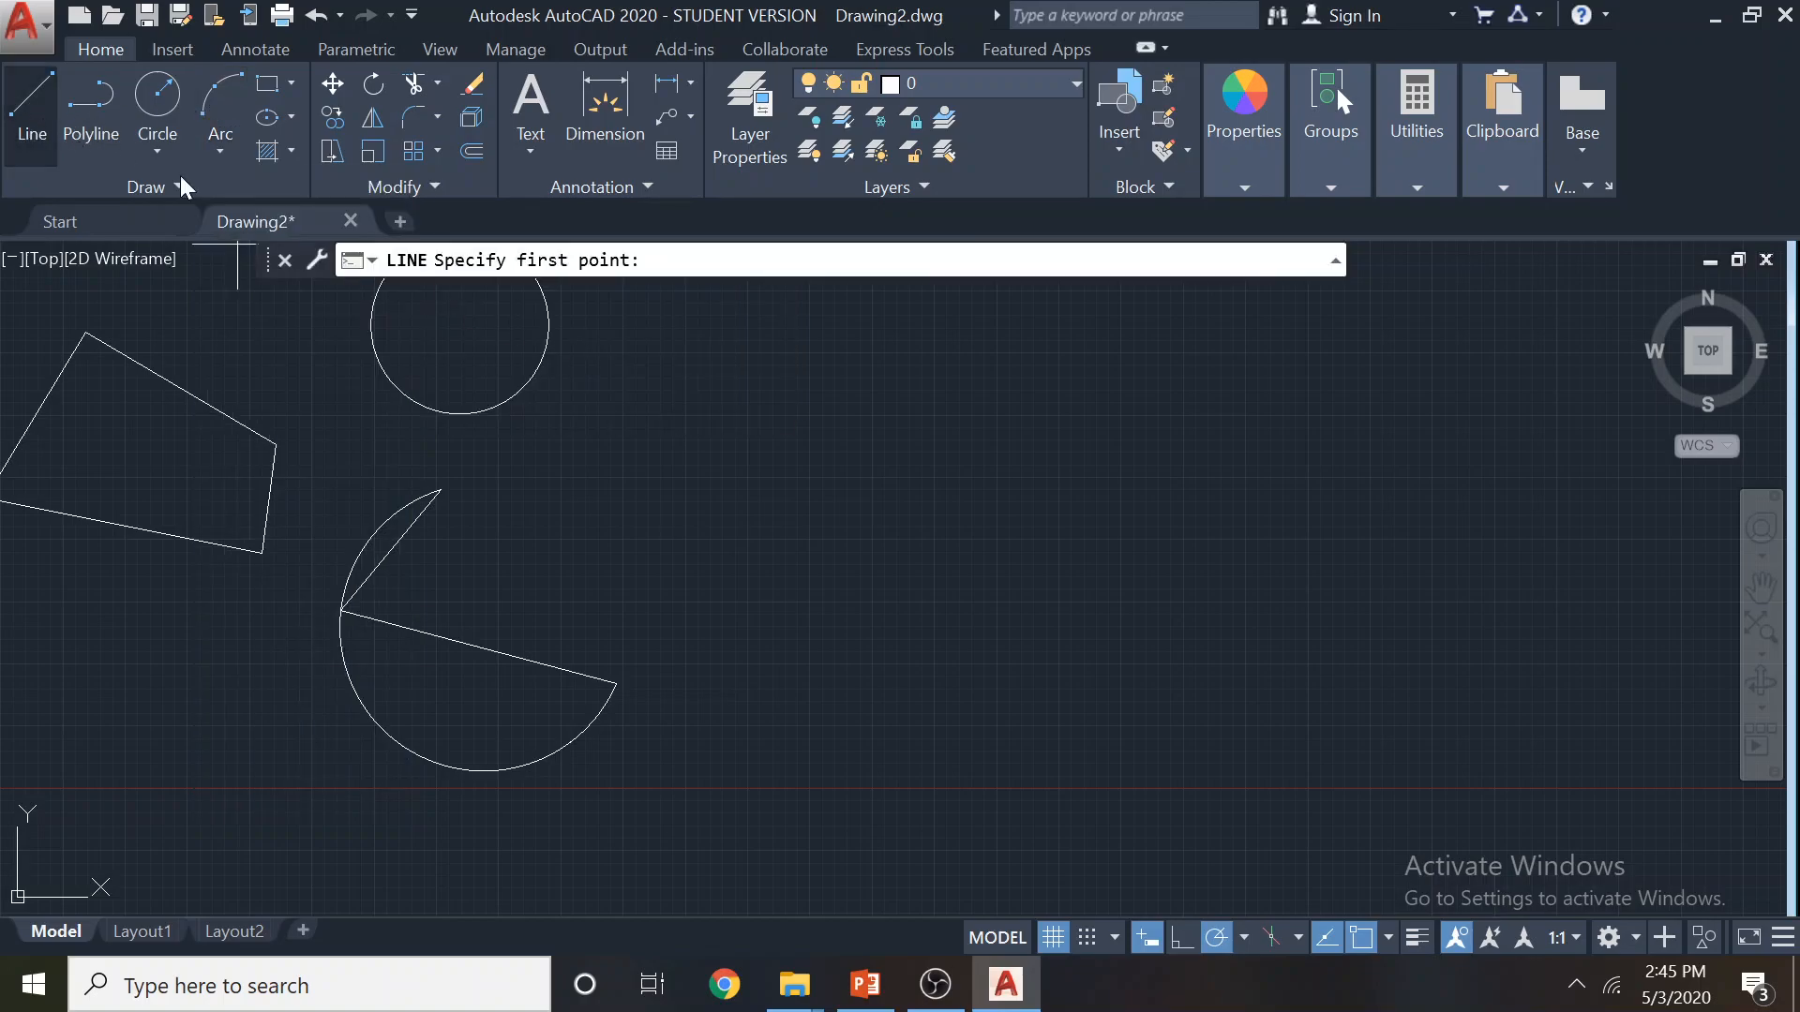
left_click(864, 400)
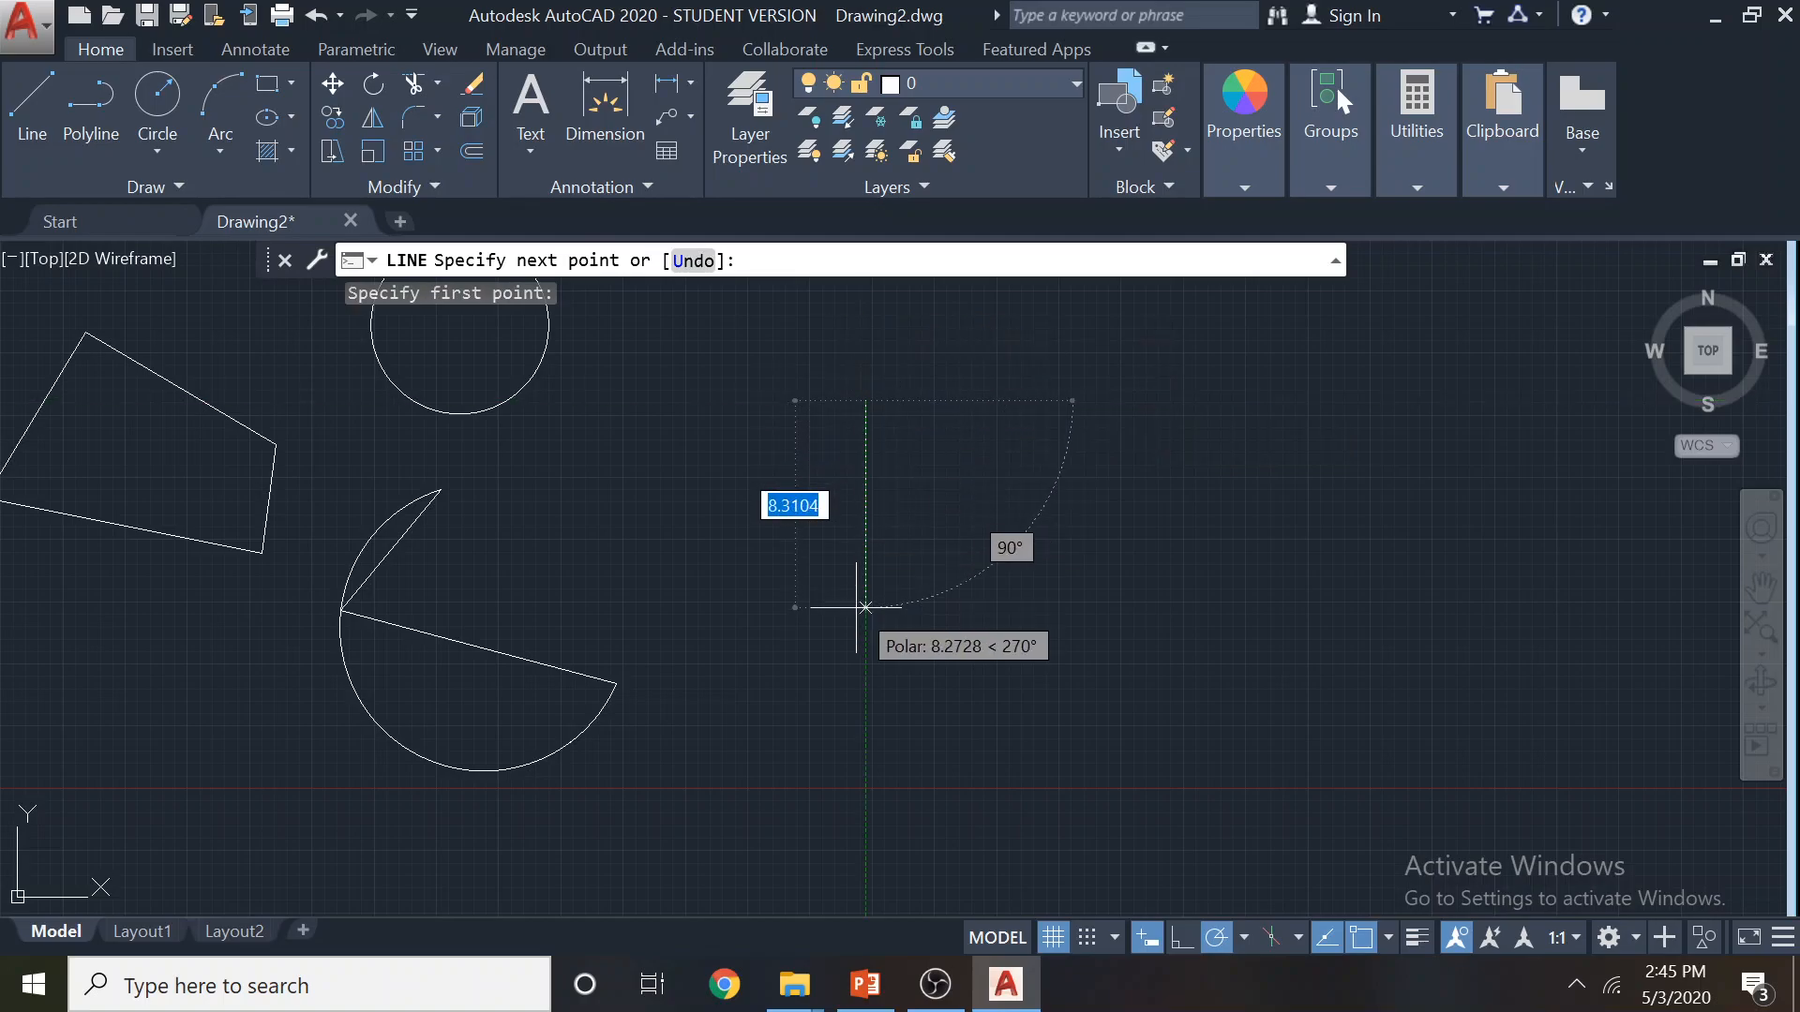
left_click(1188, 398)
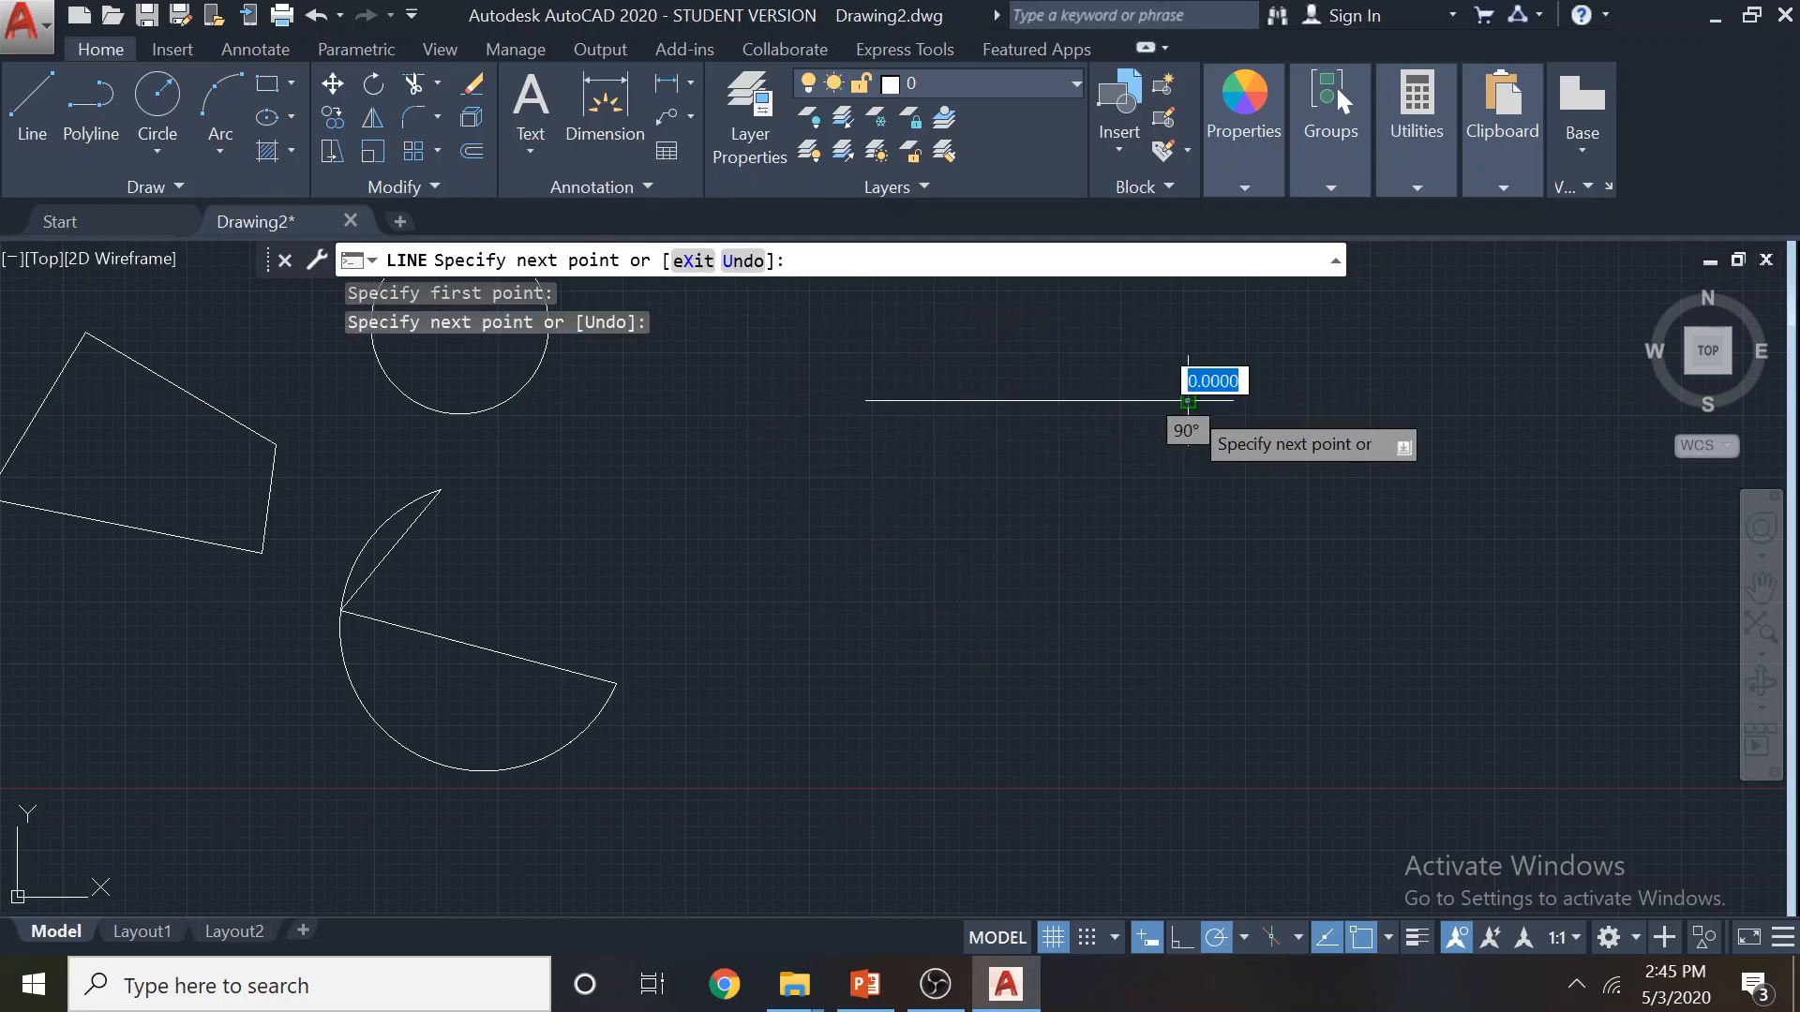
left_click(1187, 621)
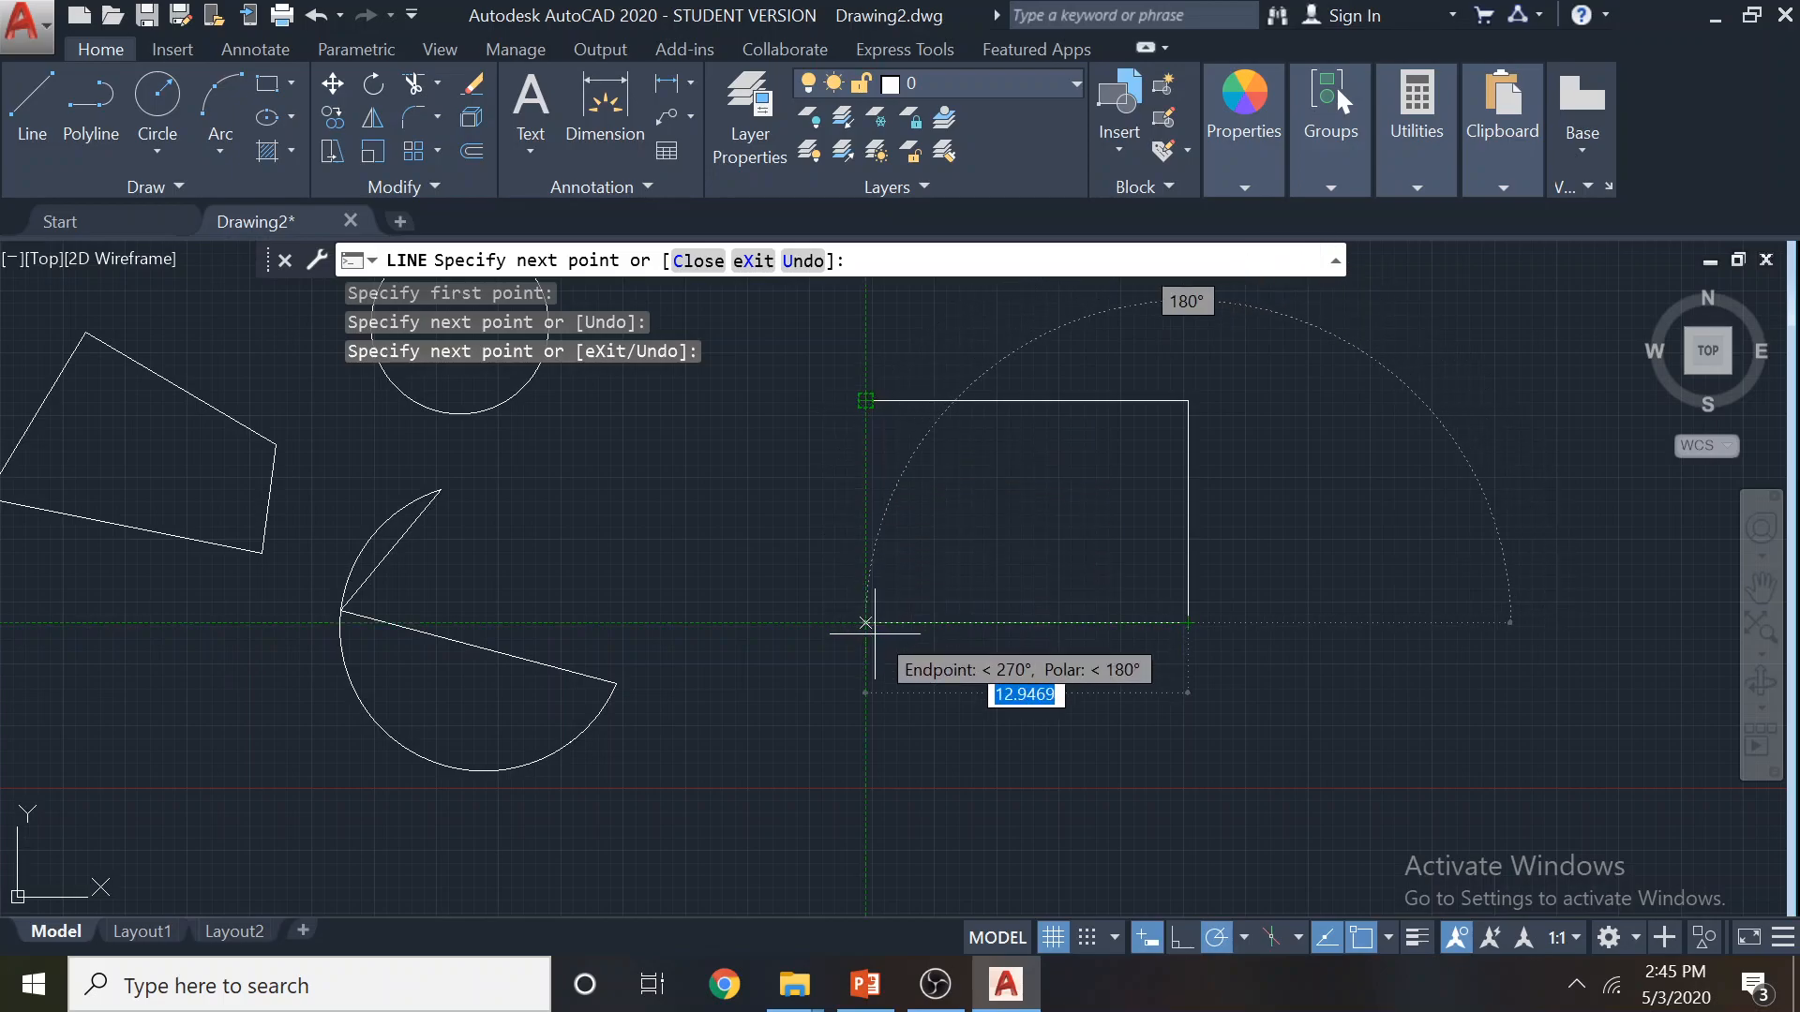
left_click(866, 623)
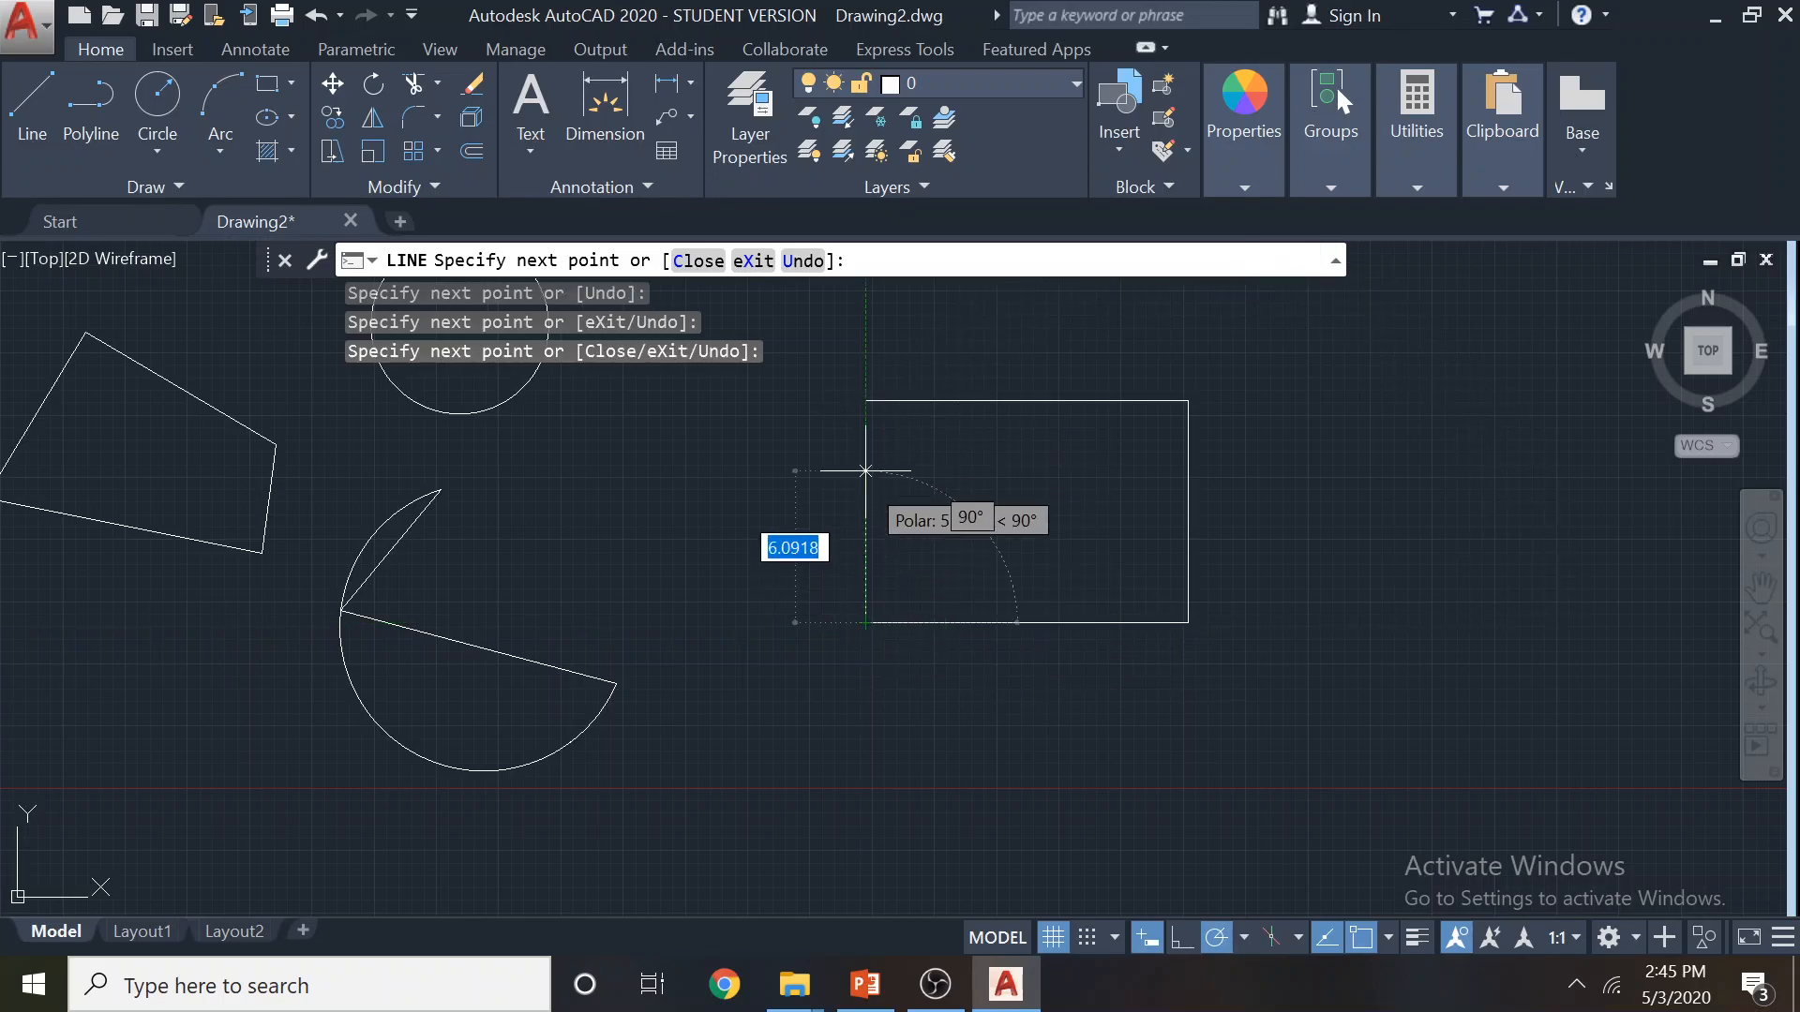
left_click(865, 401)
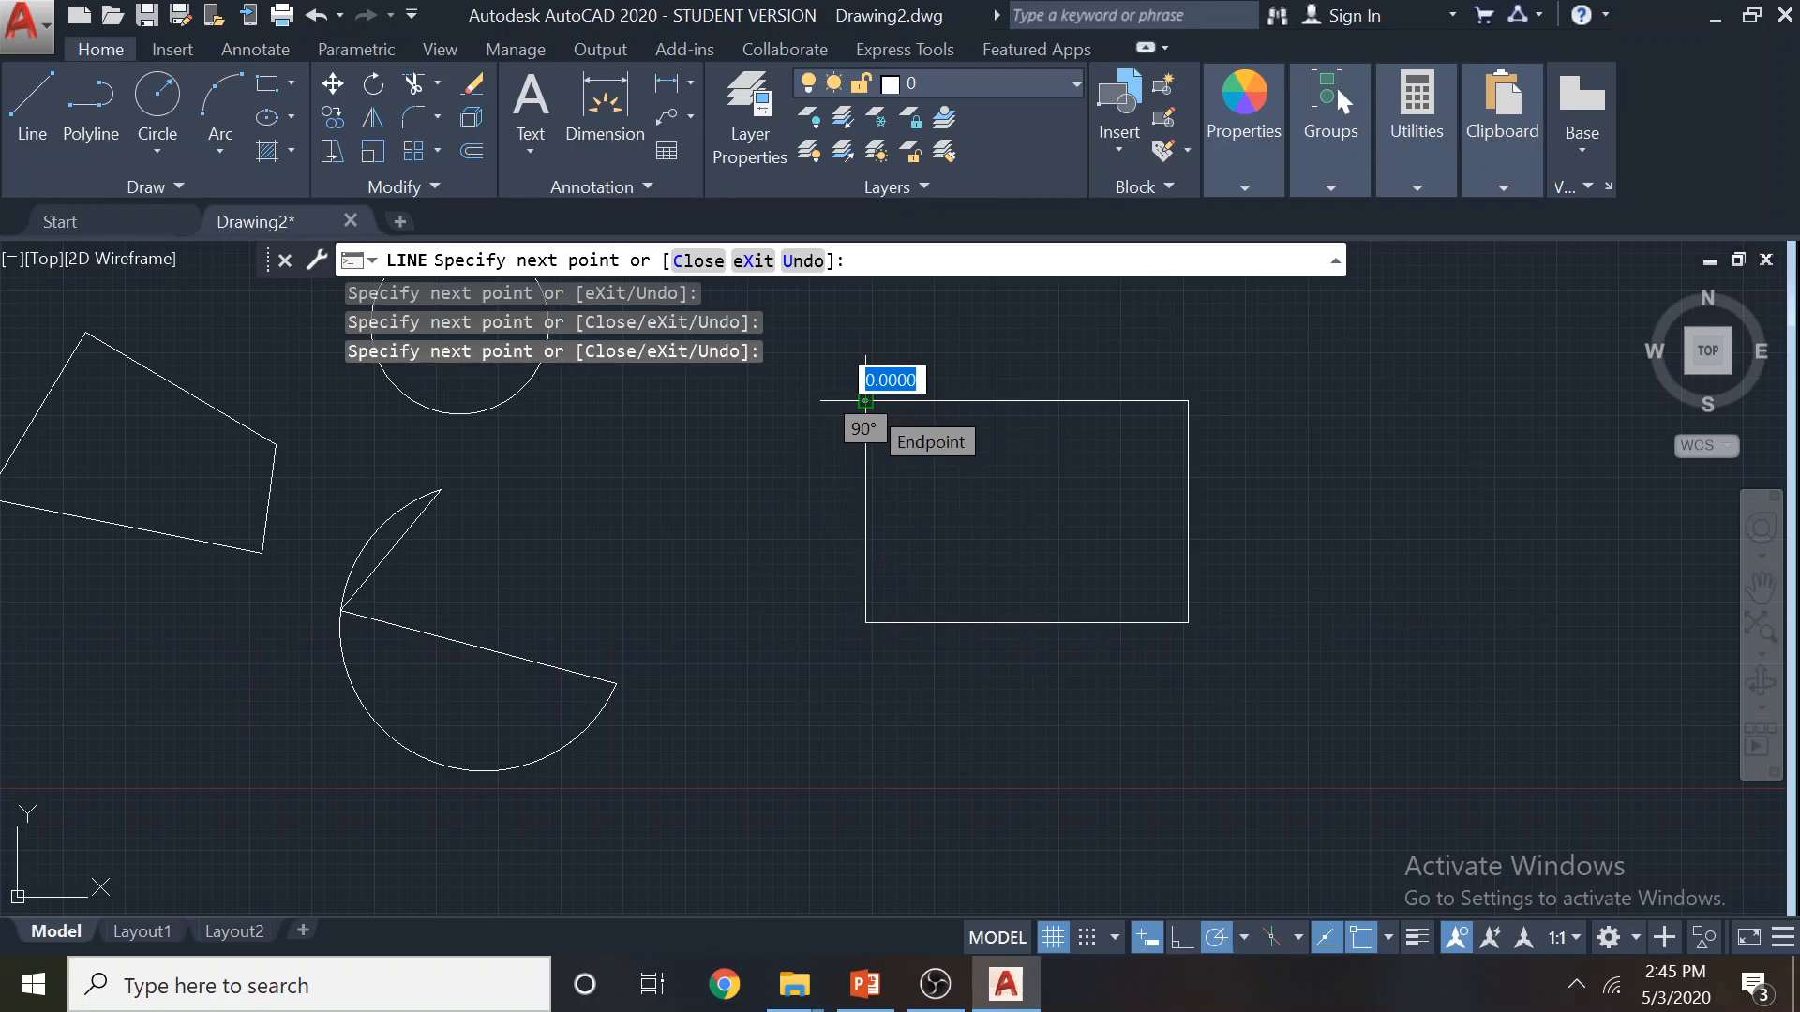
key("Escape")
mouse_move(973, 524)
middle_mouse_down()
mouse_move(889, 498)
mouse_move(932, 543)
mouse_move(930, 617)
middle_mouse_up()
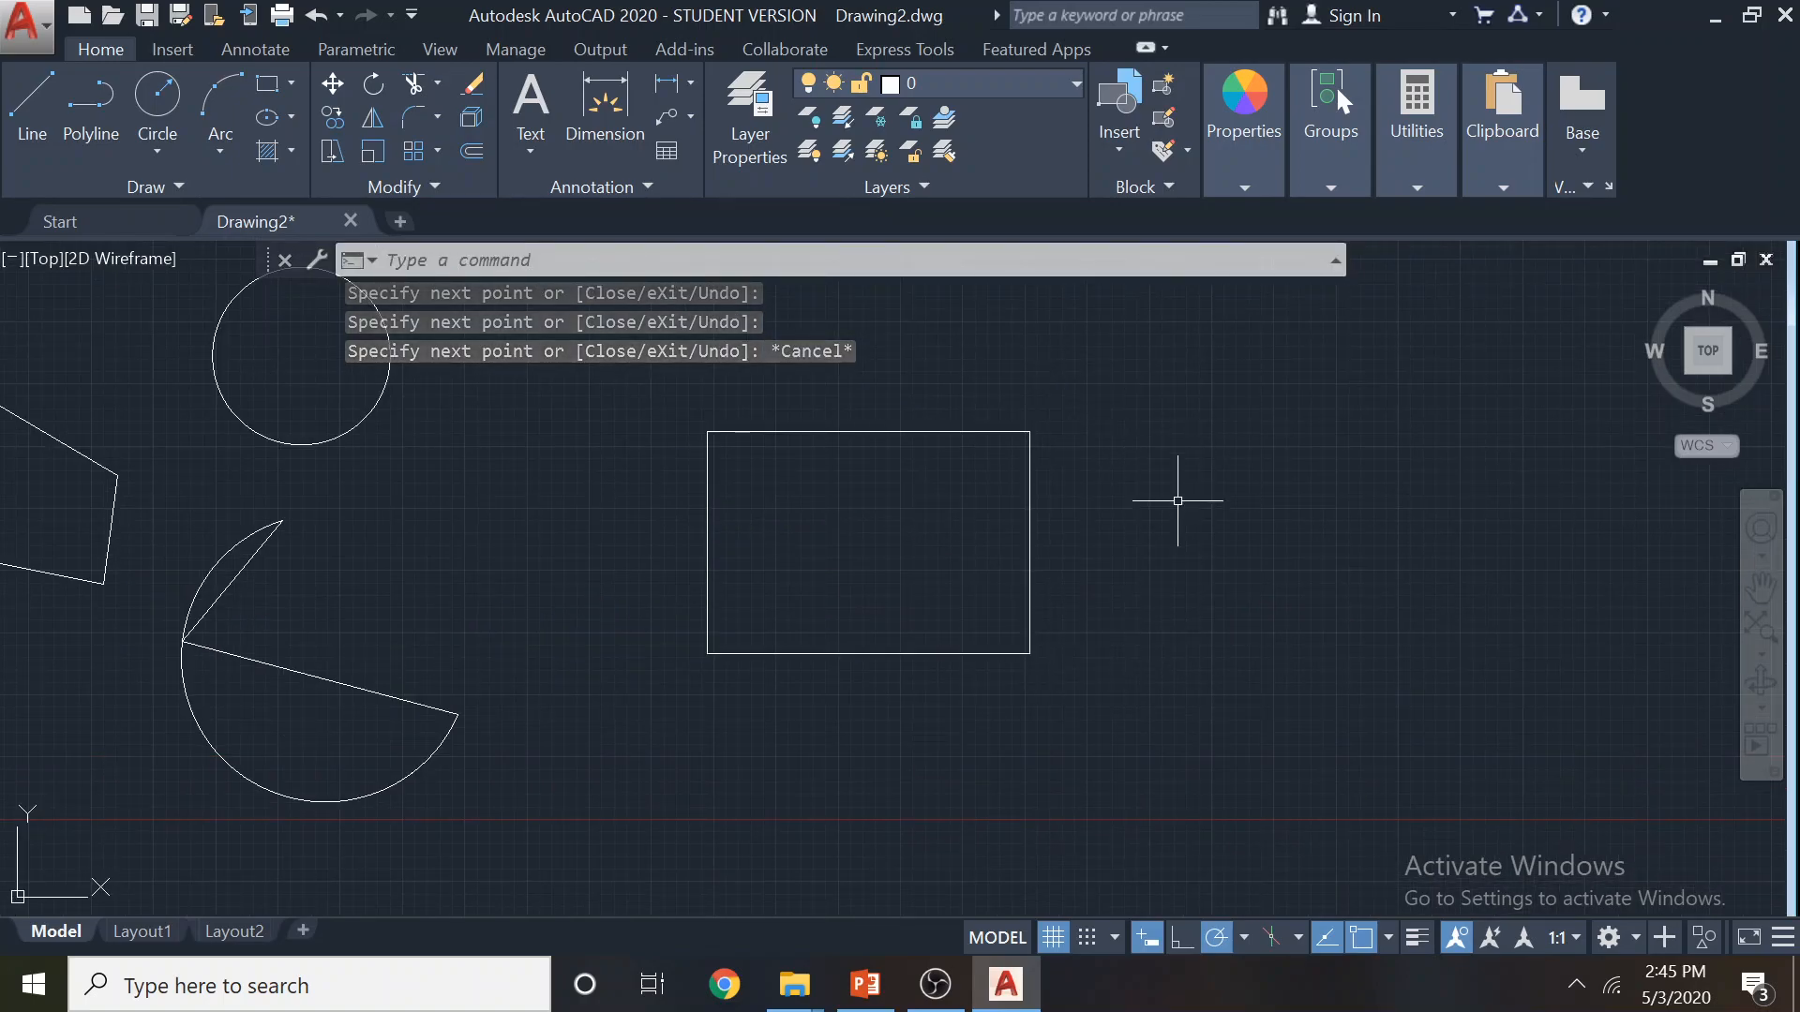
Draw a two-point circle whose diameter is the rectangle's right side, from its lower to its upper corner
left_click(160, 151)
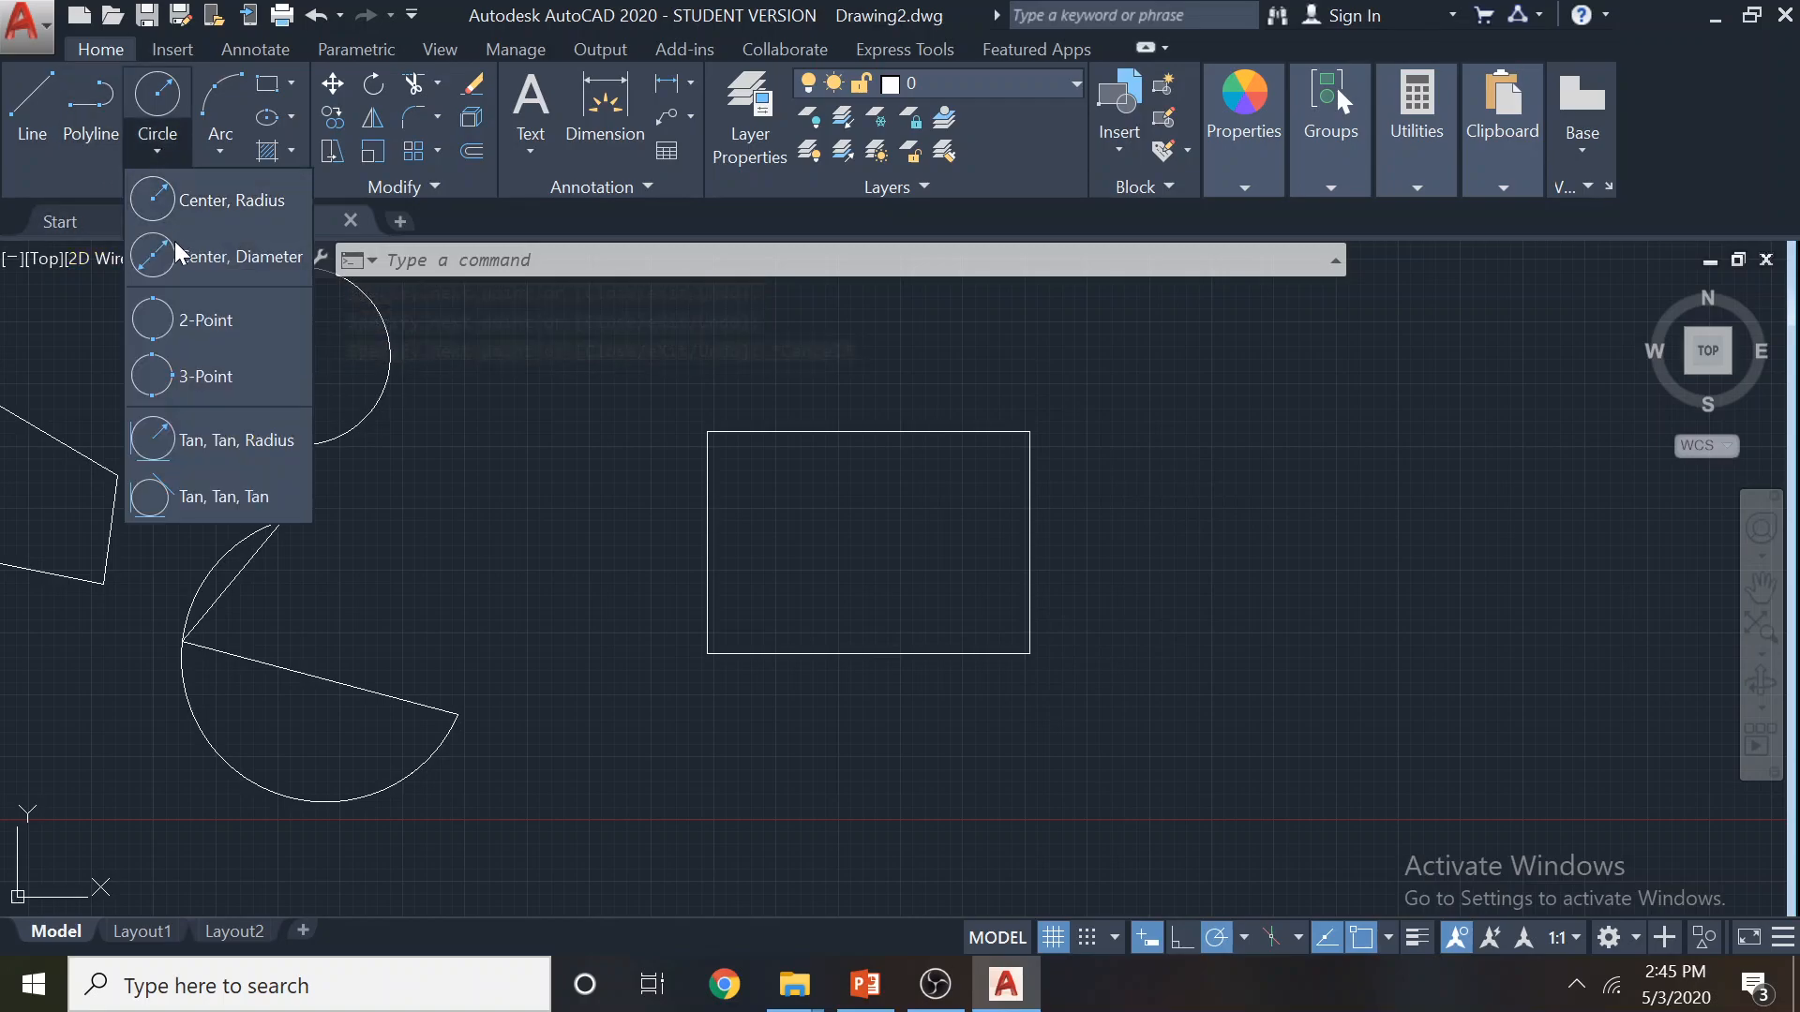
left_click(193, 309)
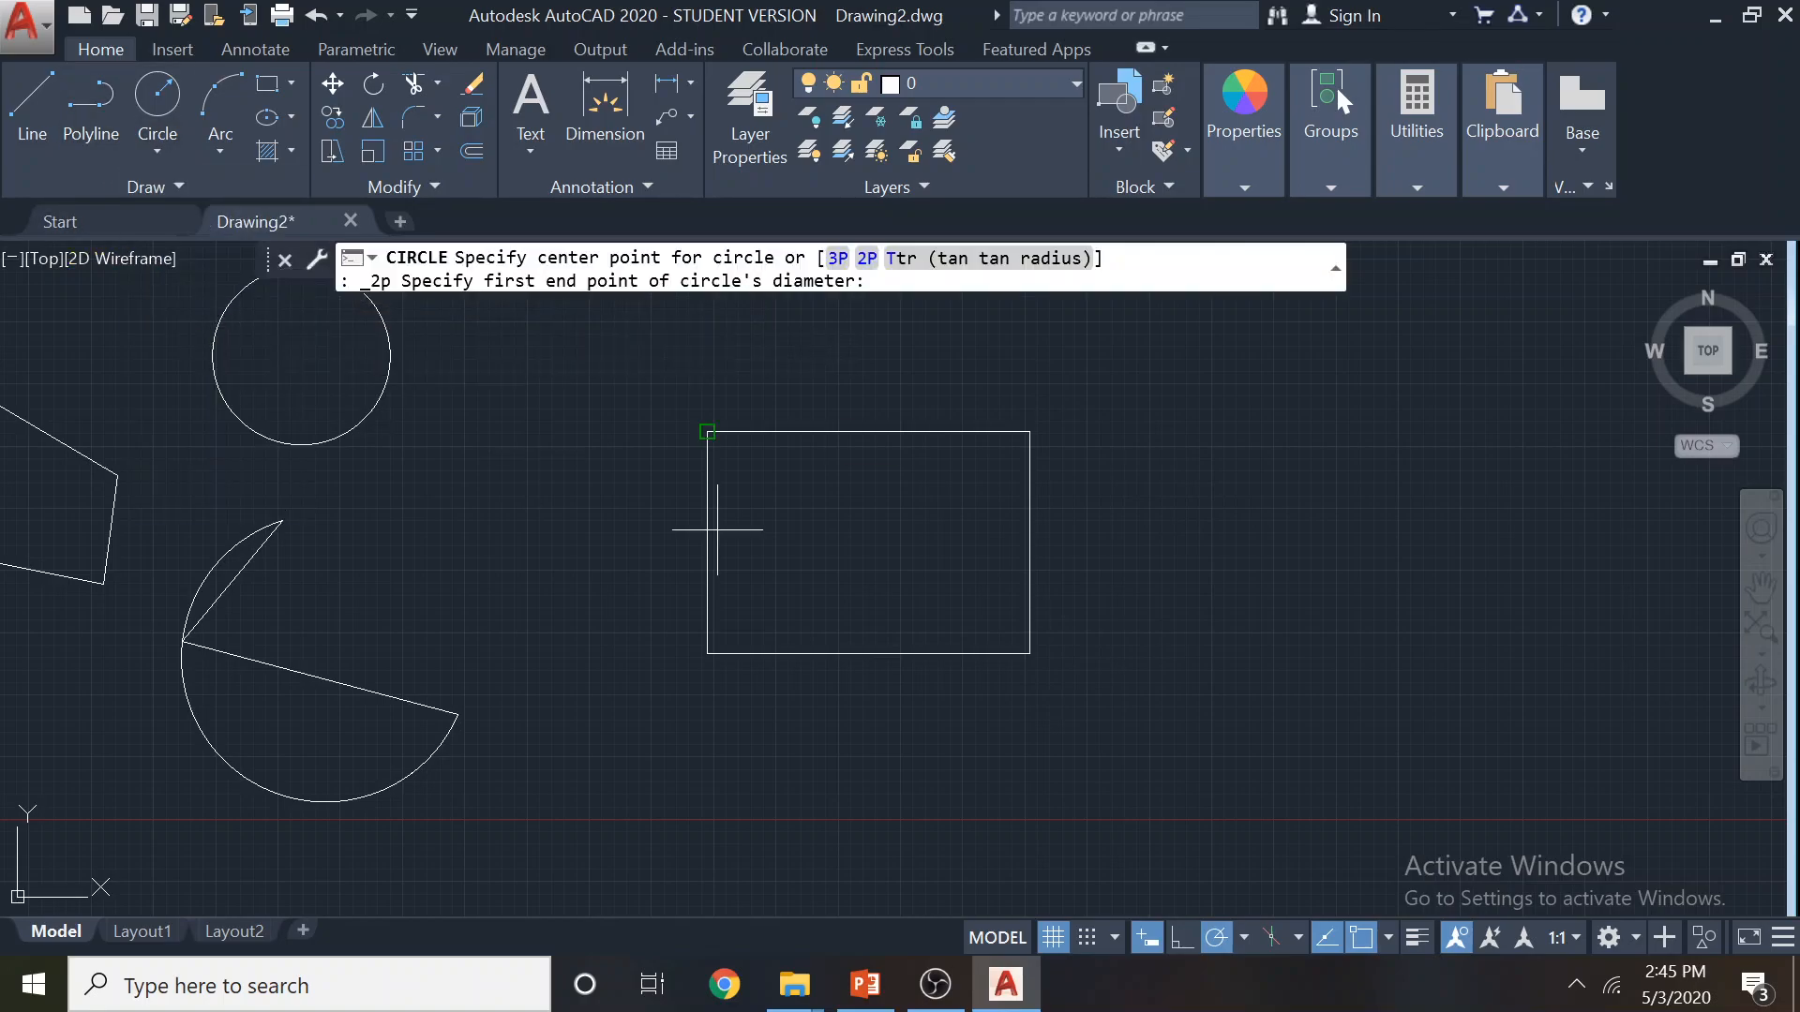
left_click(1029, 653)
left_click(1029, 432)
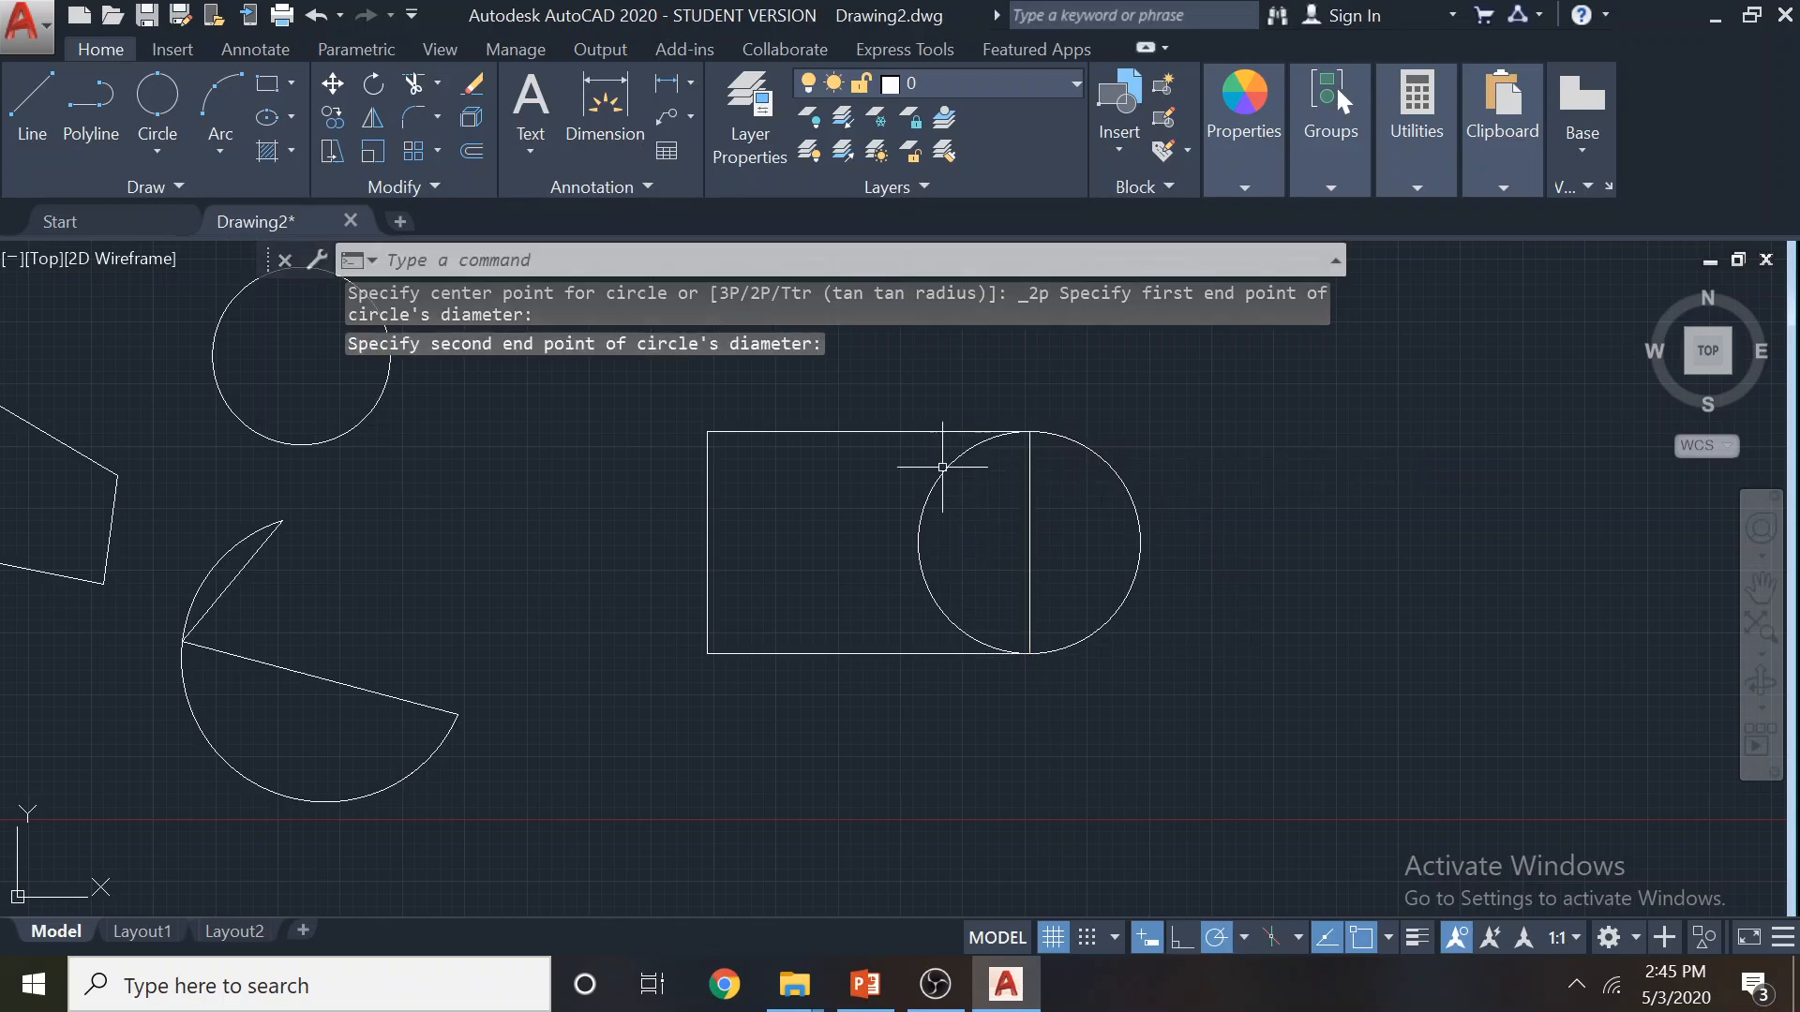
Trim away the half of the circle that lies inside the rectangle, using the rectangle and circle as cutting edges
left_click(1263, 733)
left_click(661, 410)
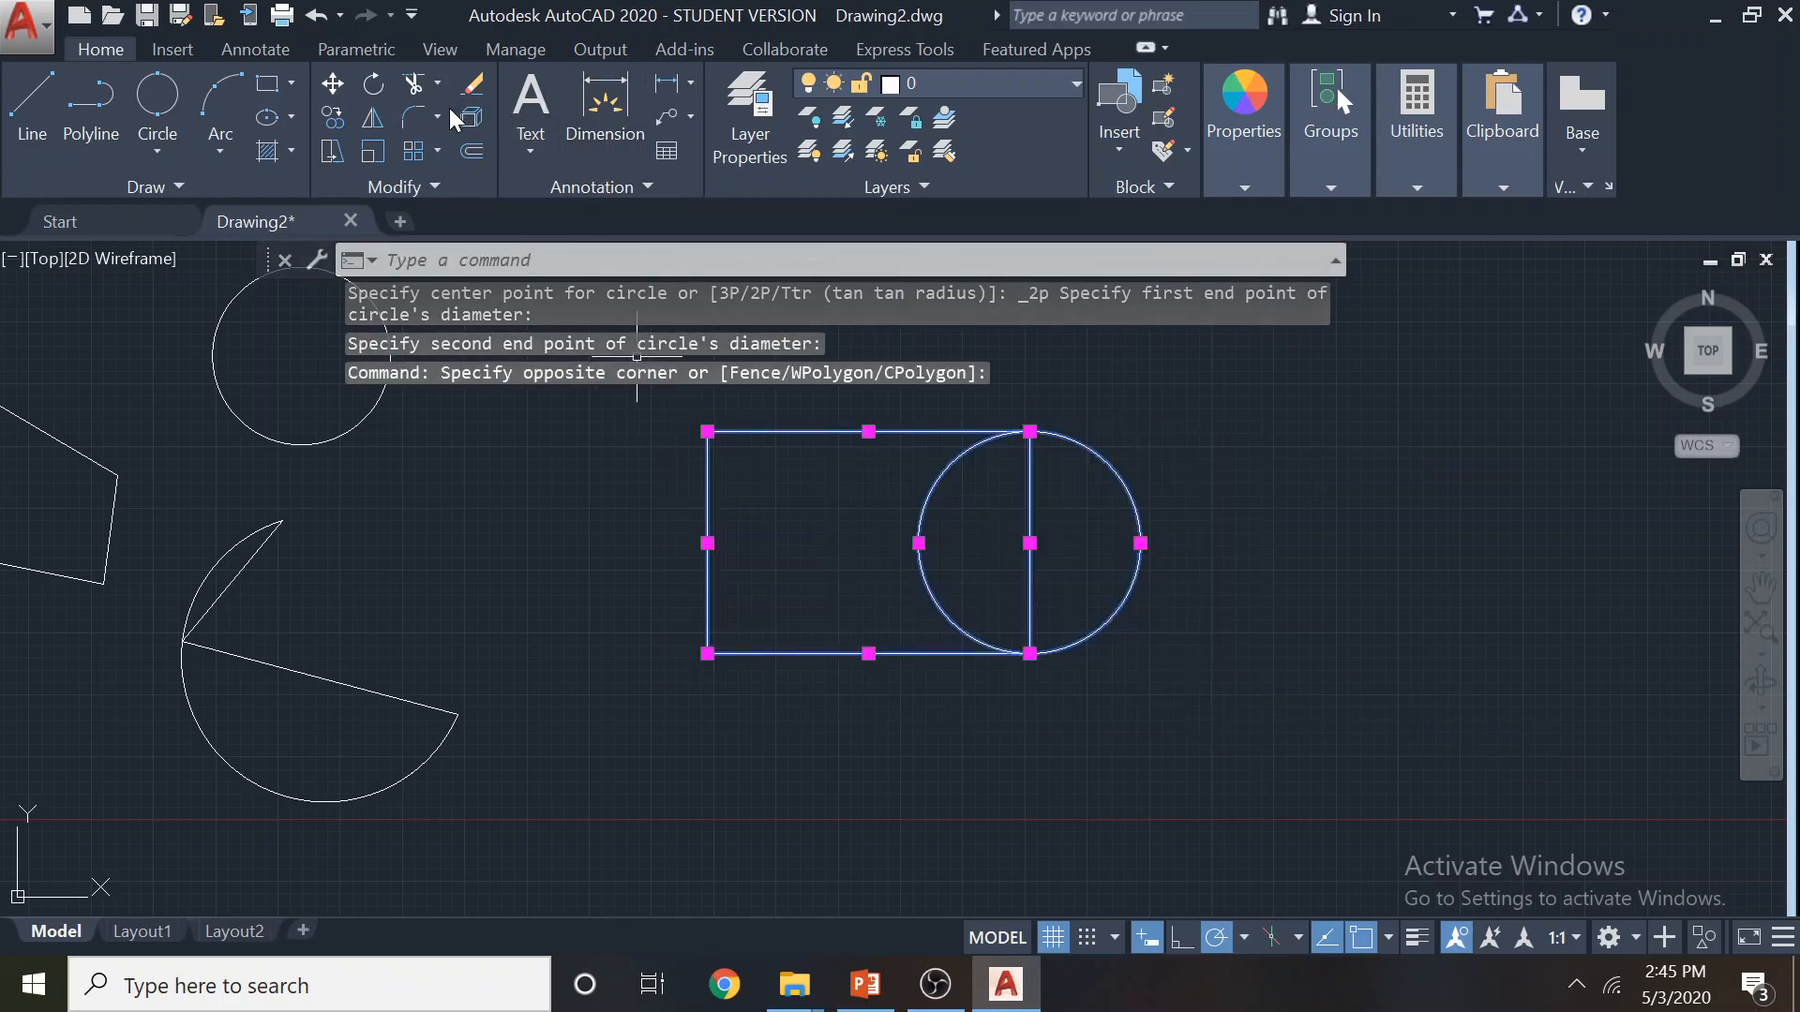
left_click(414, 83)
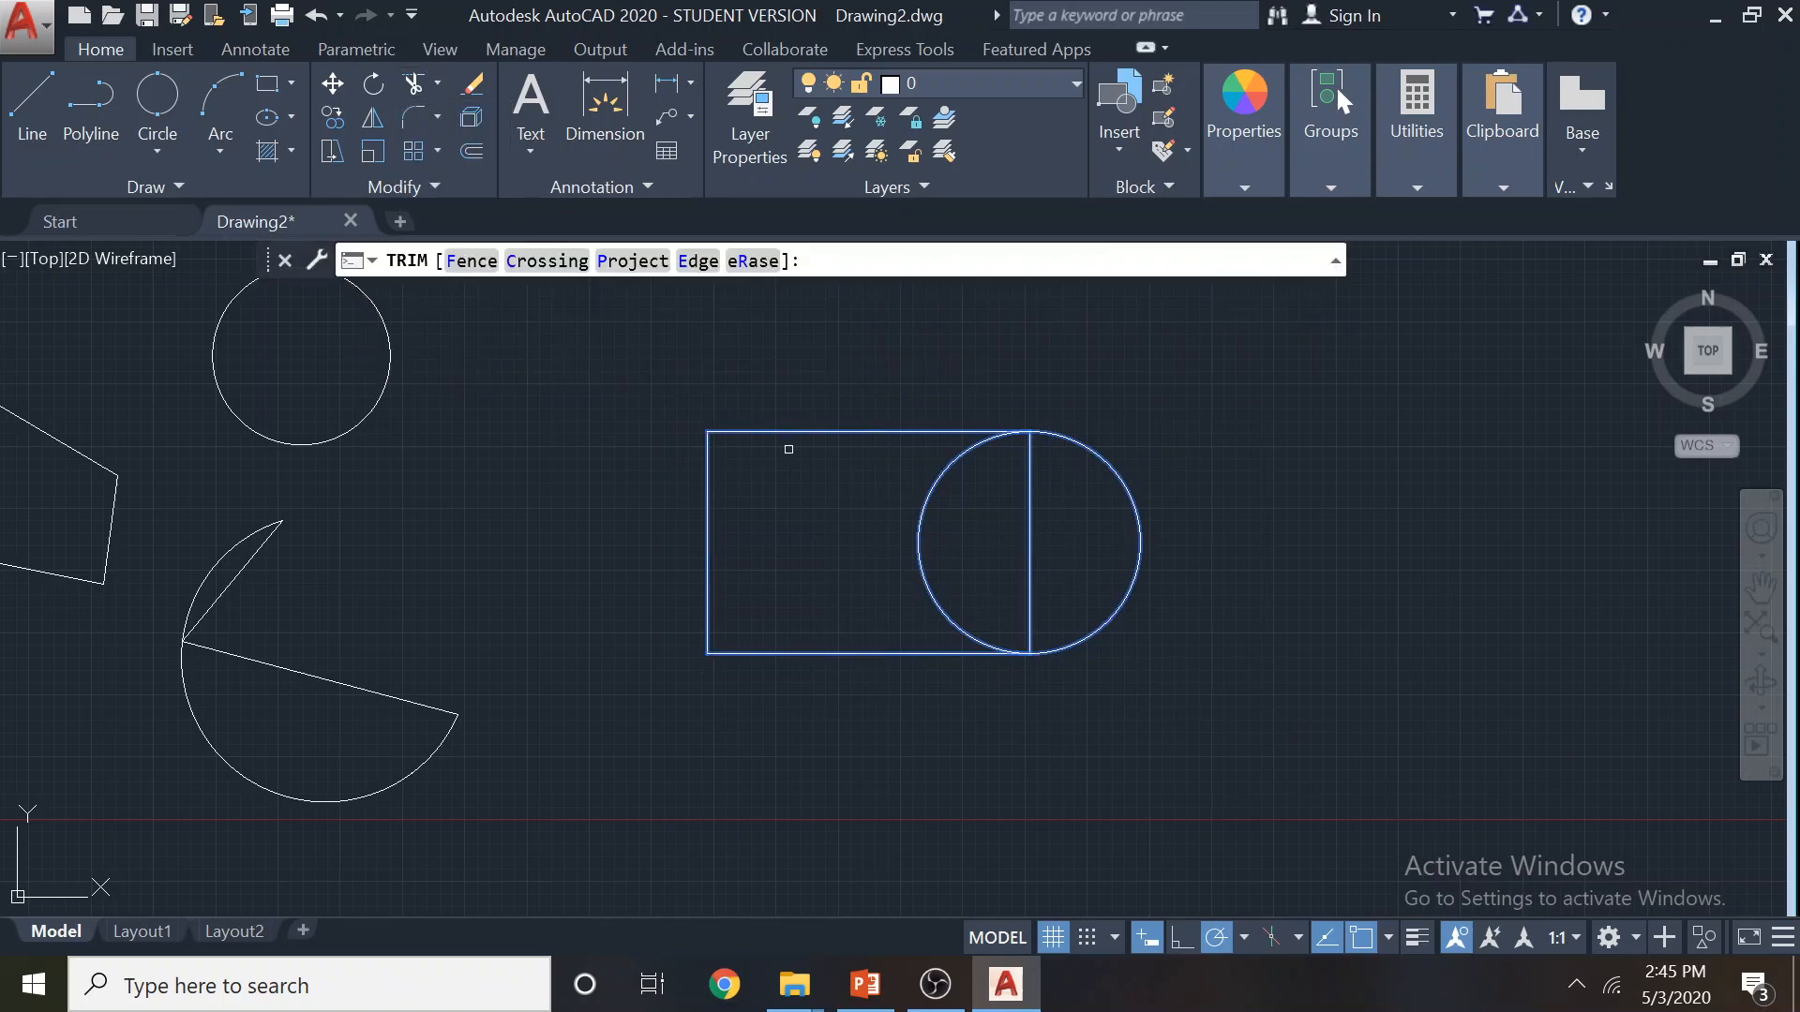
left_click(916, 547)
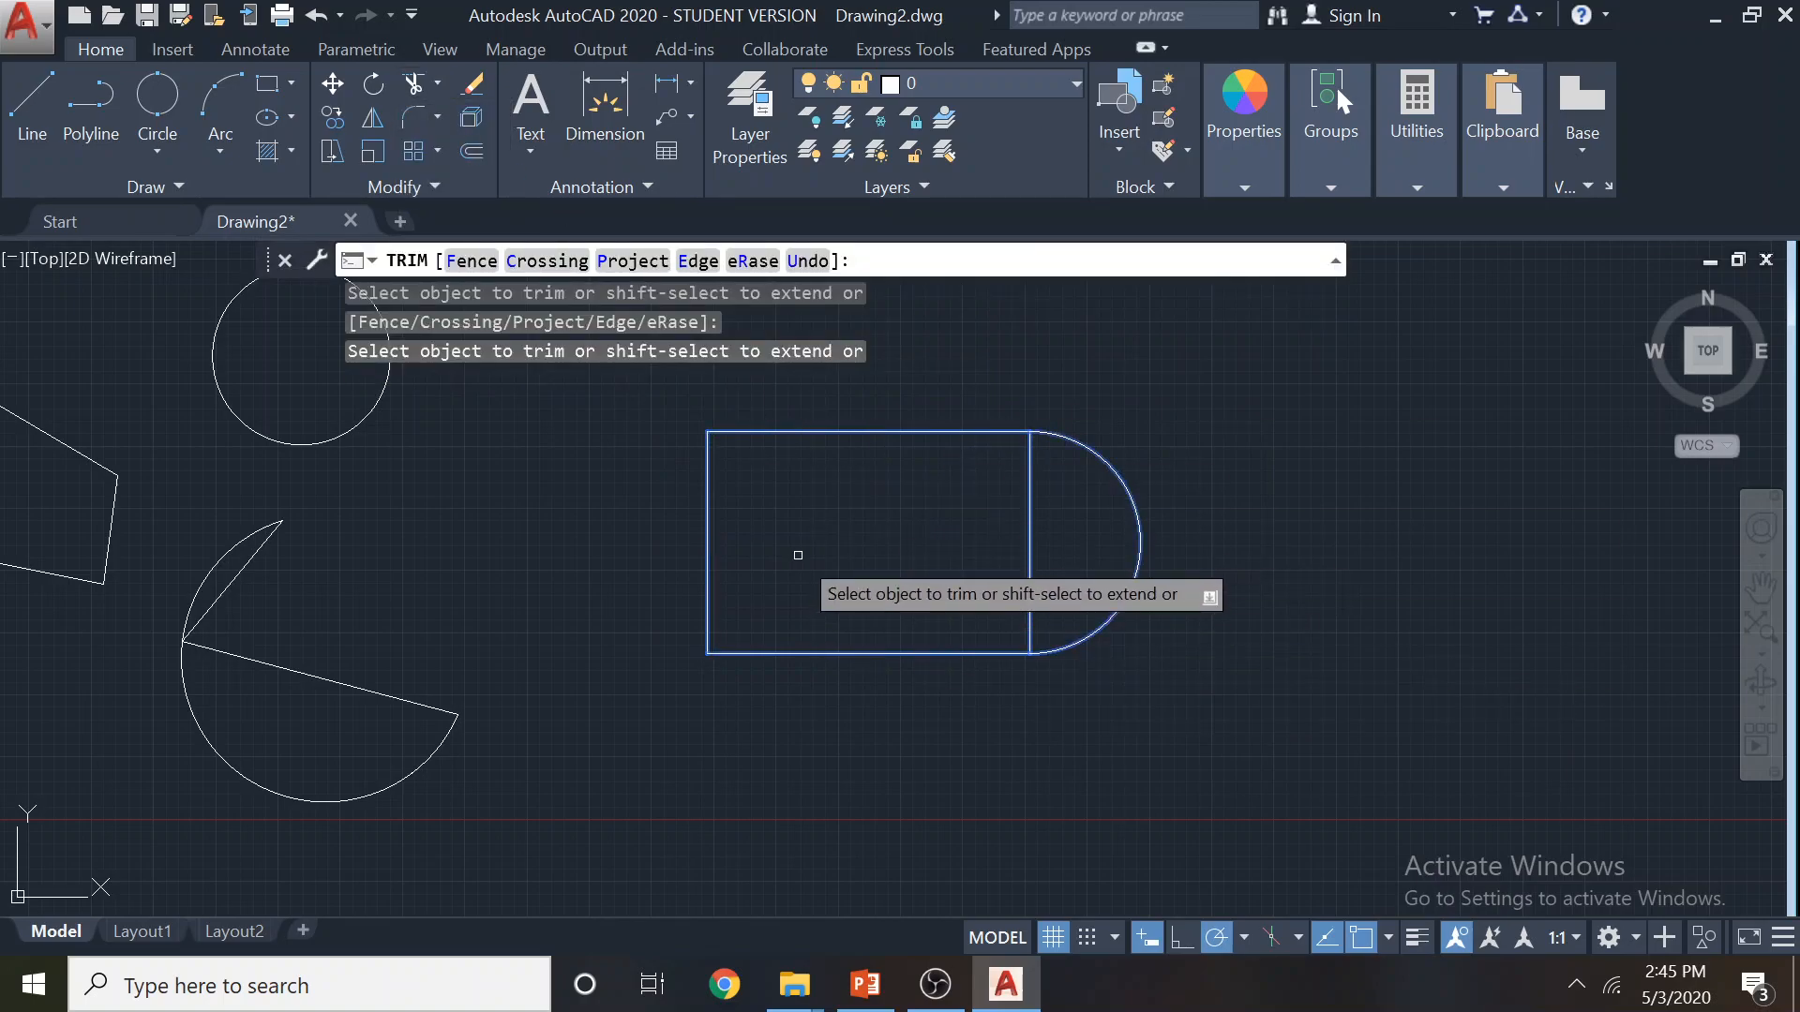
Undo the trim, leave the Trim command and undo the two-point circle
key("ctrl+z")
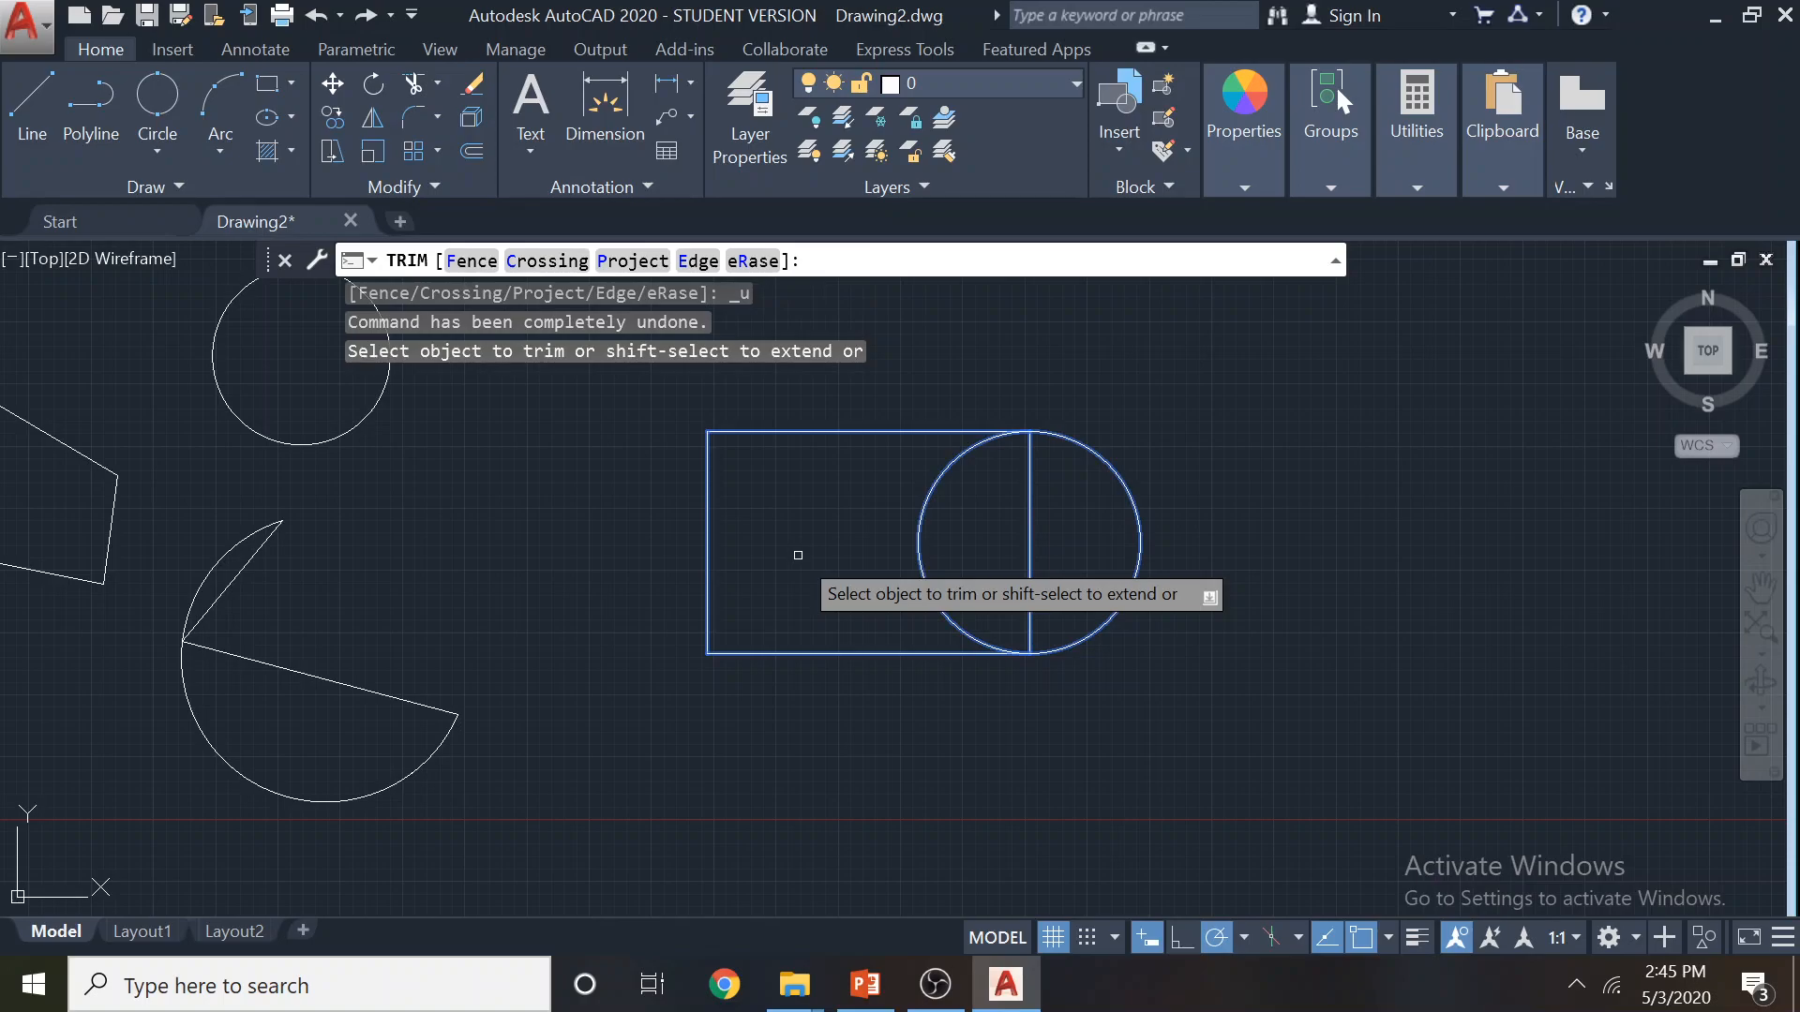
key("Escape")
key("ctrl+z")
key("ctrl+z")
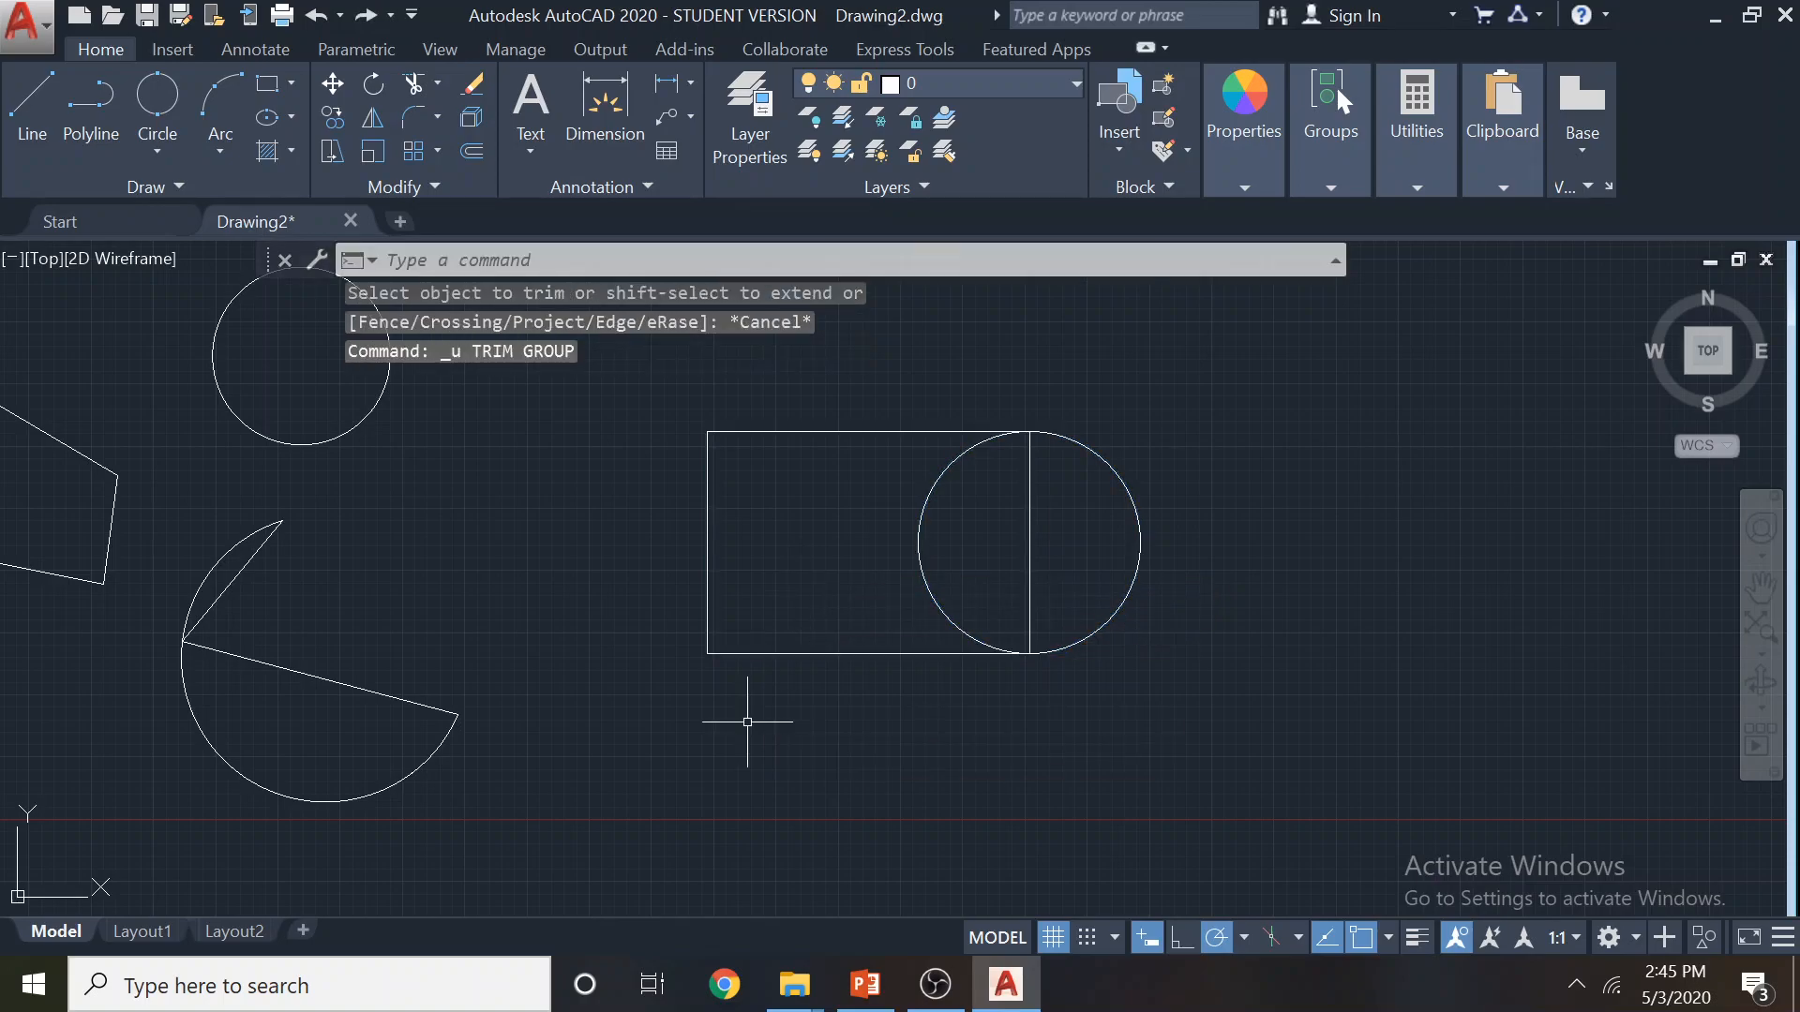
Draw a Start, Center, End arc from the rectangle's lower right corner to its upper right corner, enabling Midpoint snap to centre it on the right side
left_click(218, 153)
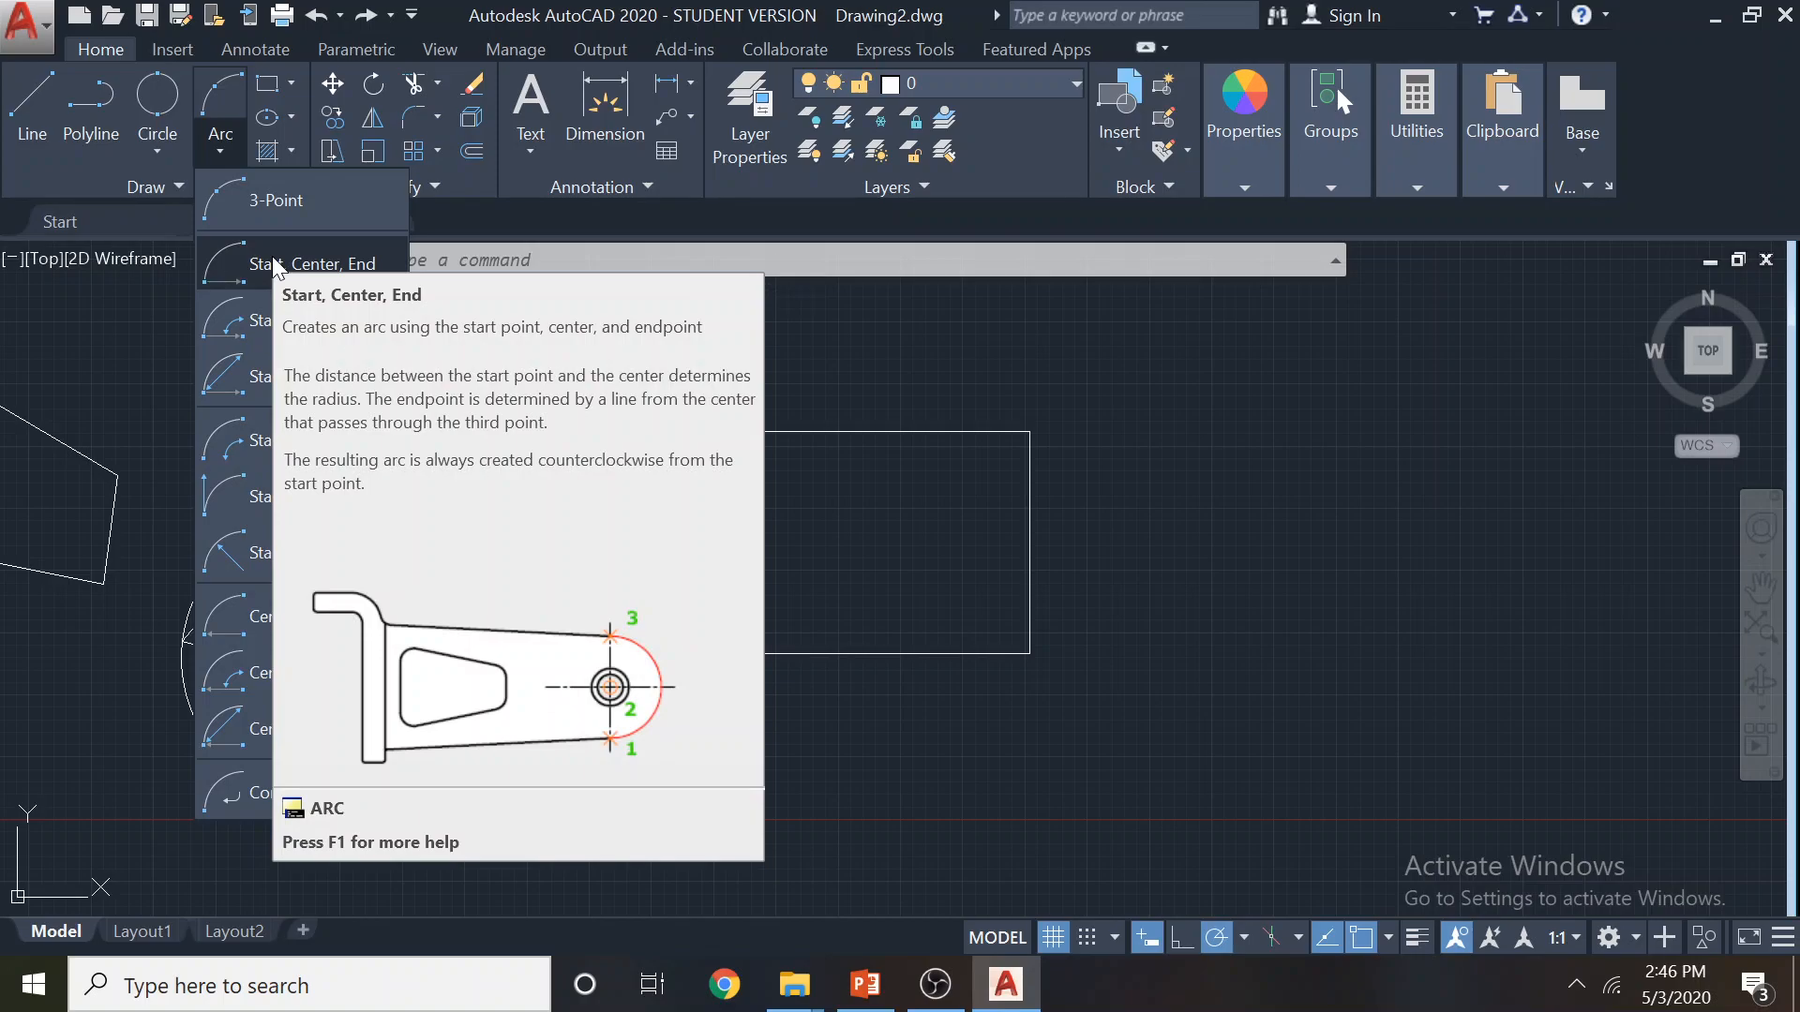
left_click(275, 267)
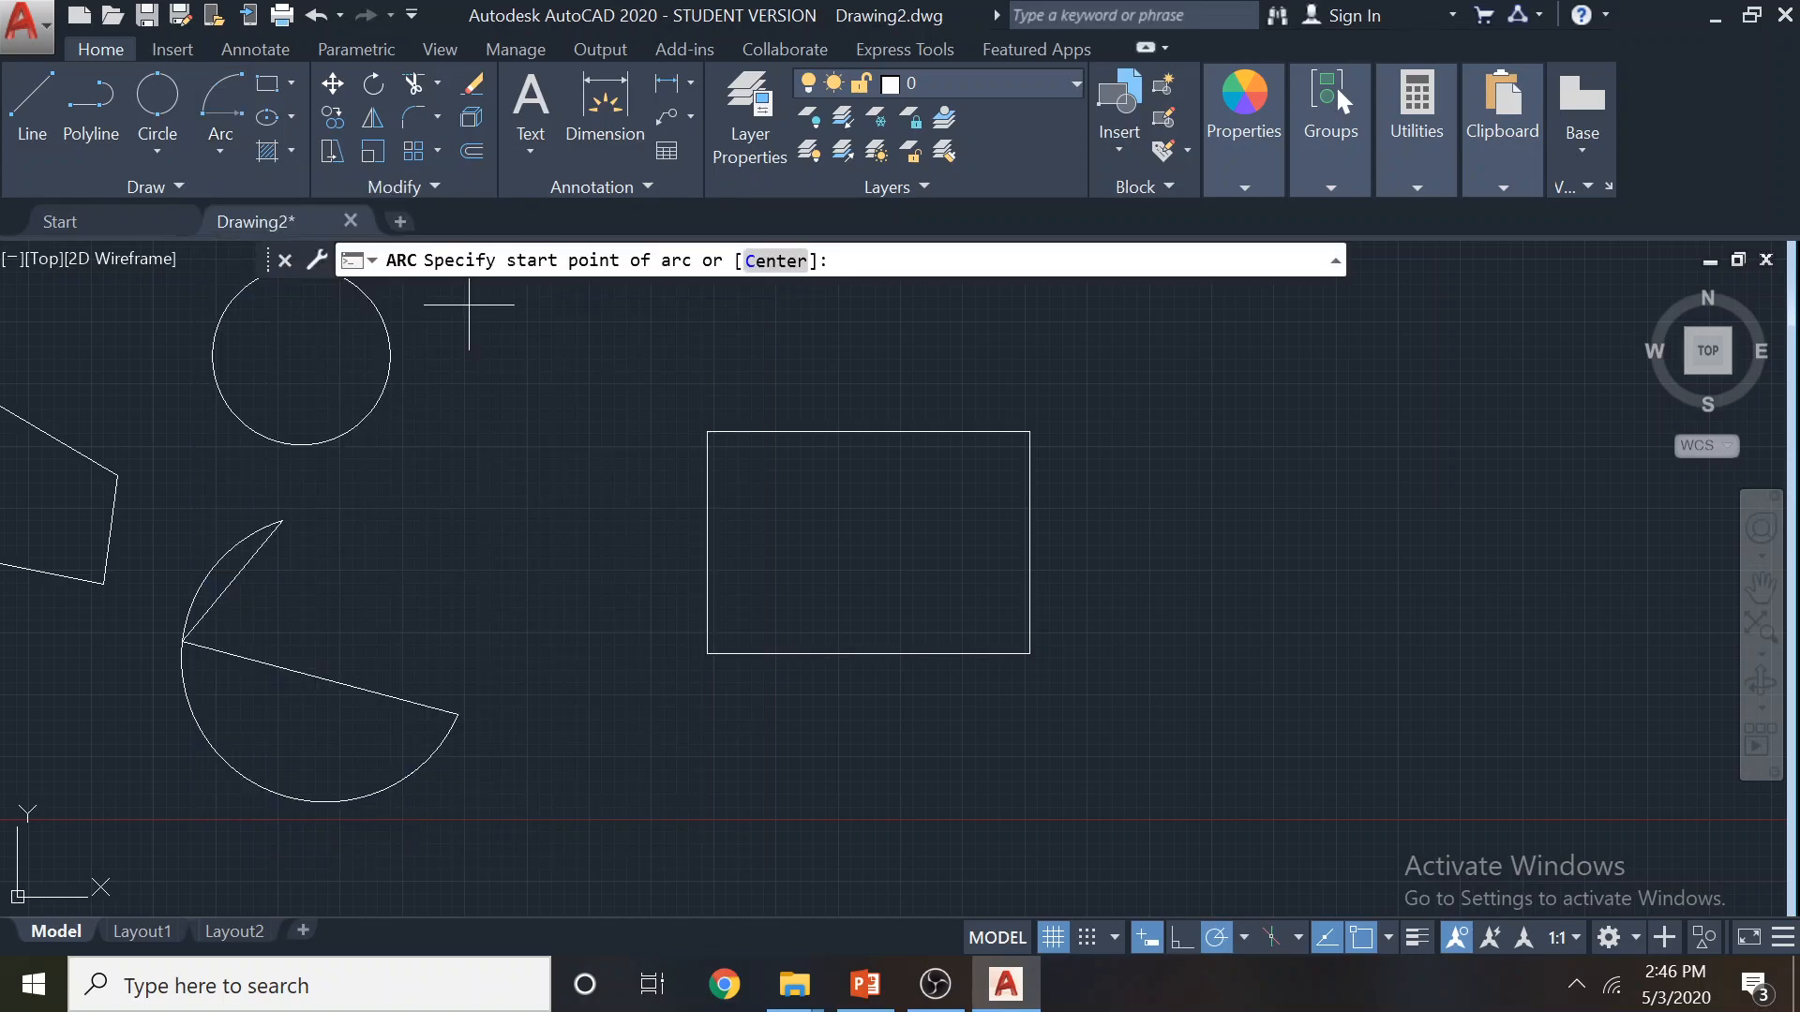
left_click(1030, 654)
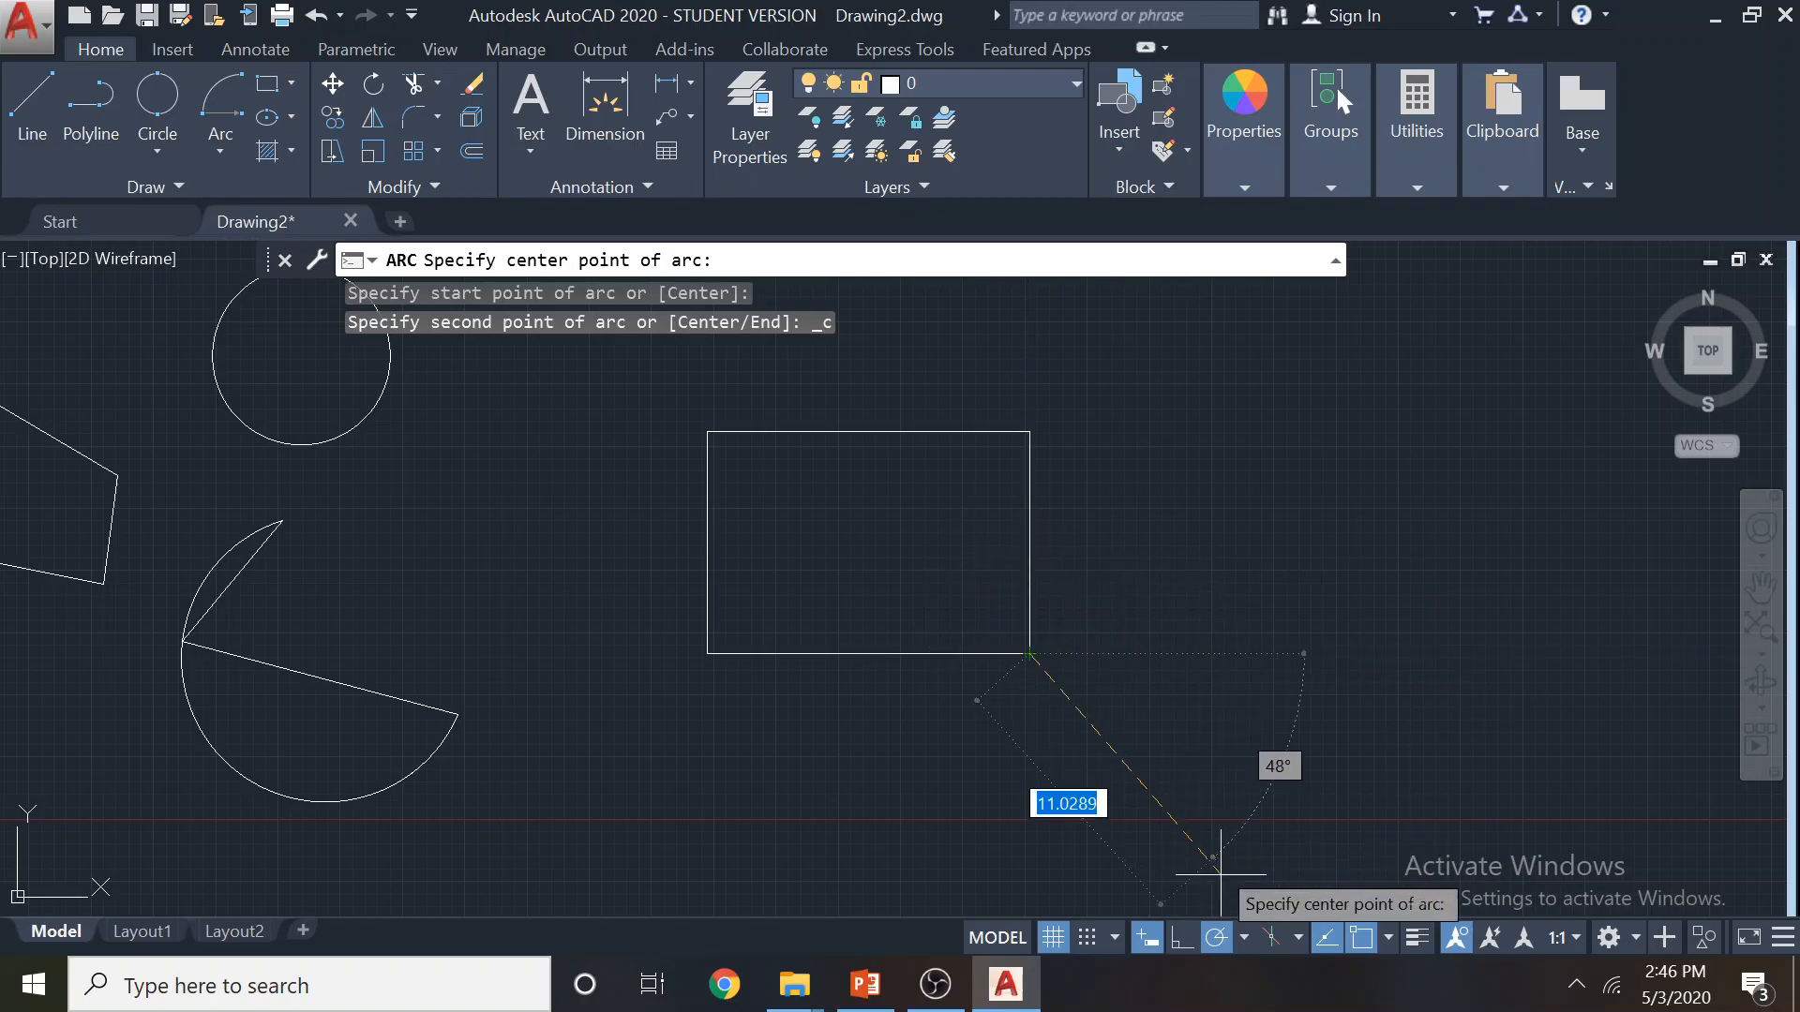
left_click(1388, 937)
left_click(1421, 448)
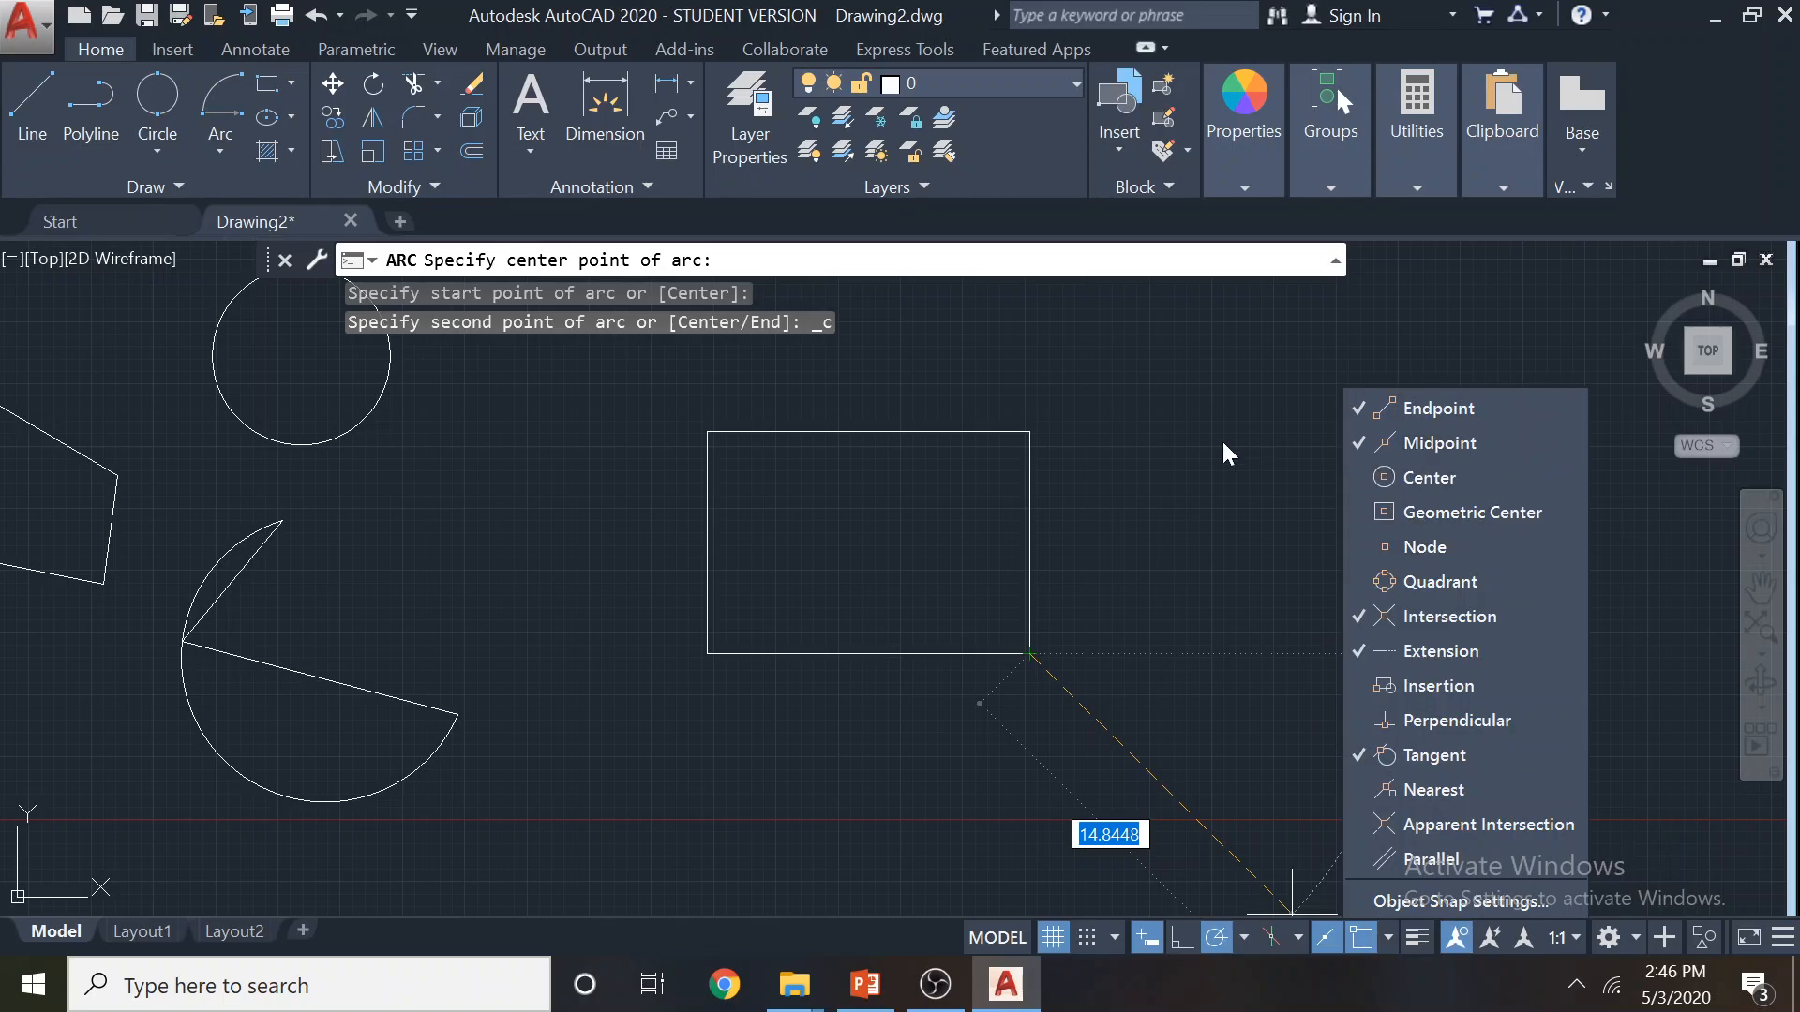
left_click(1031, 542)
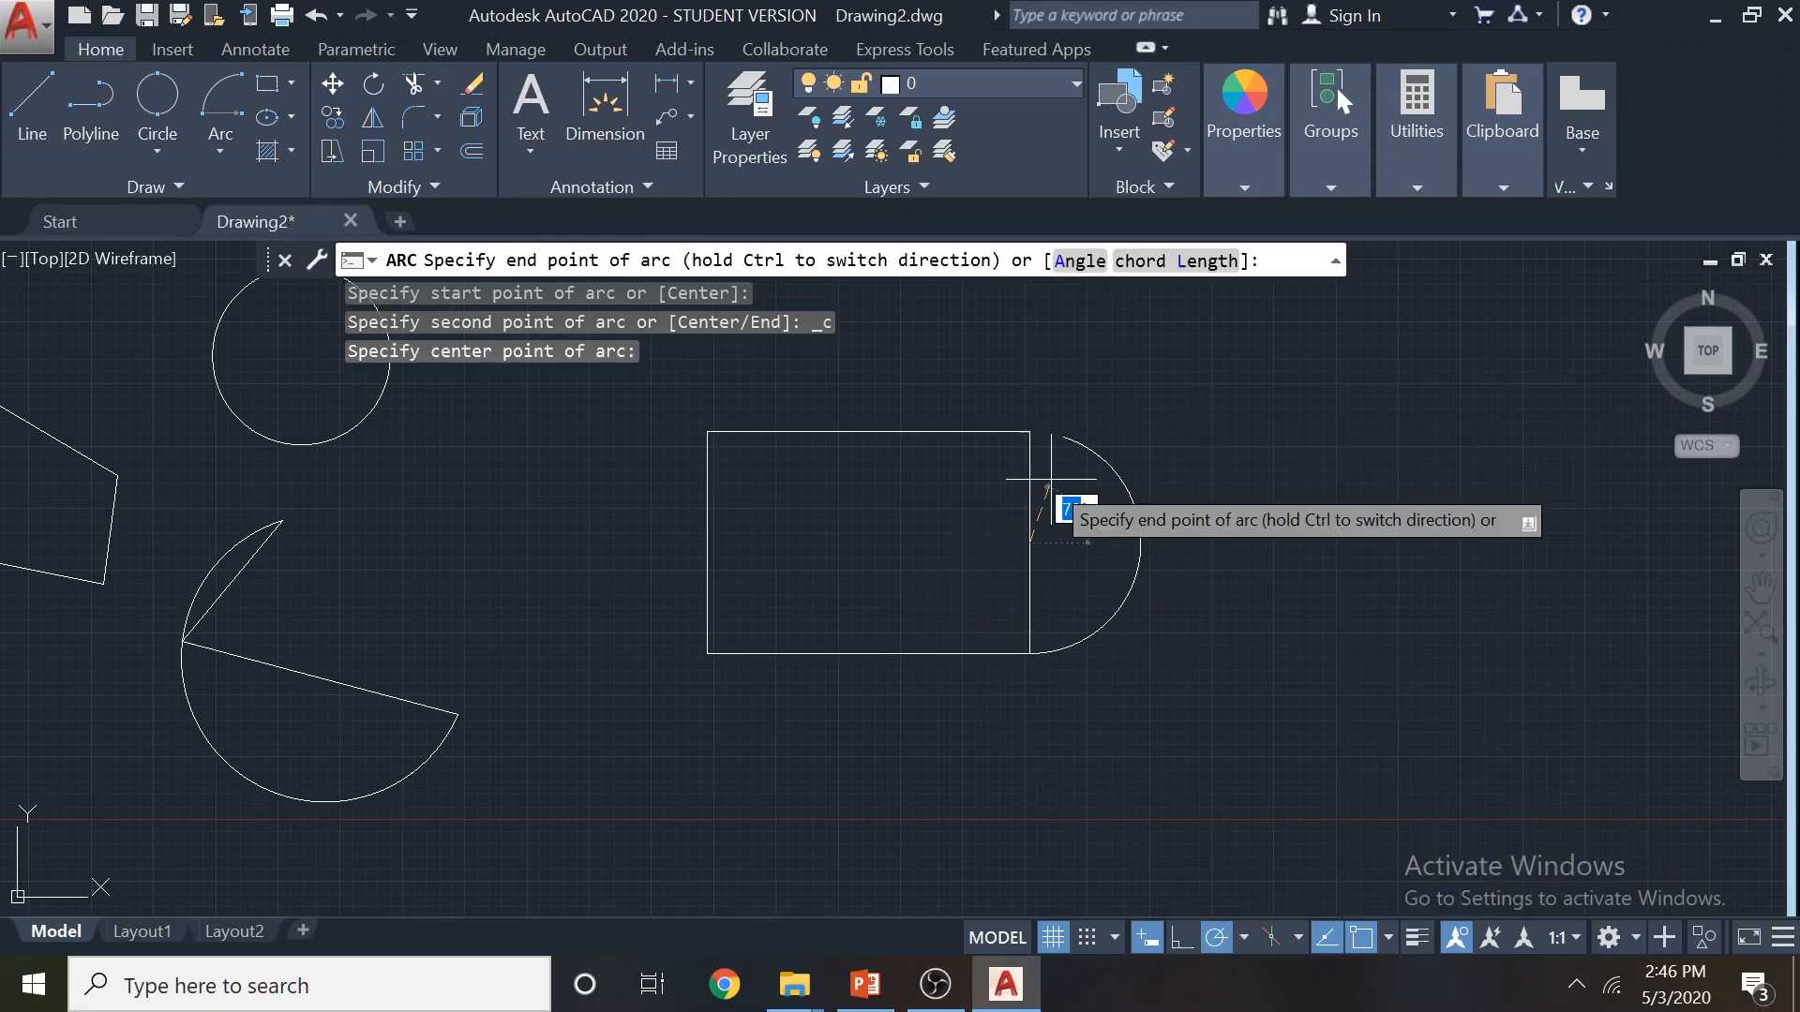
left_click(1030, 432)
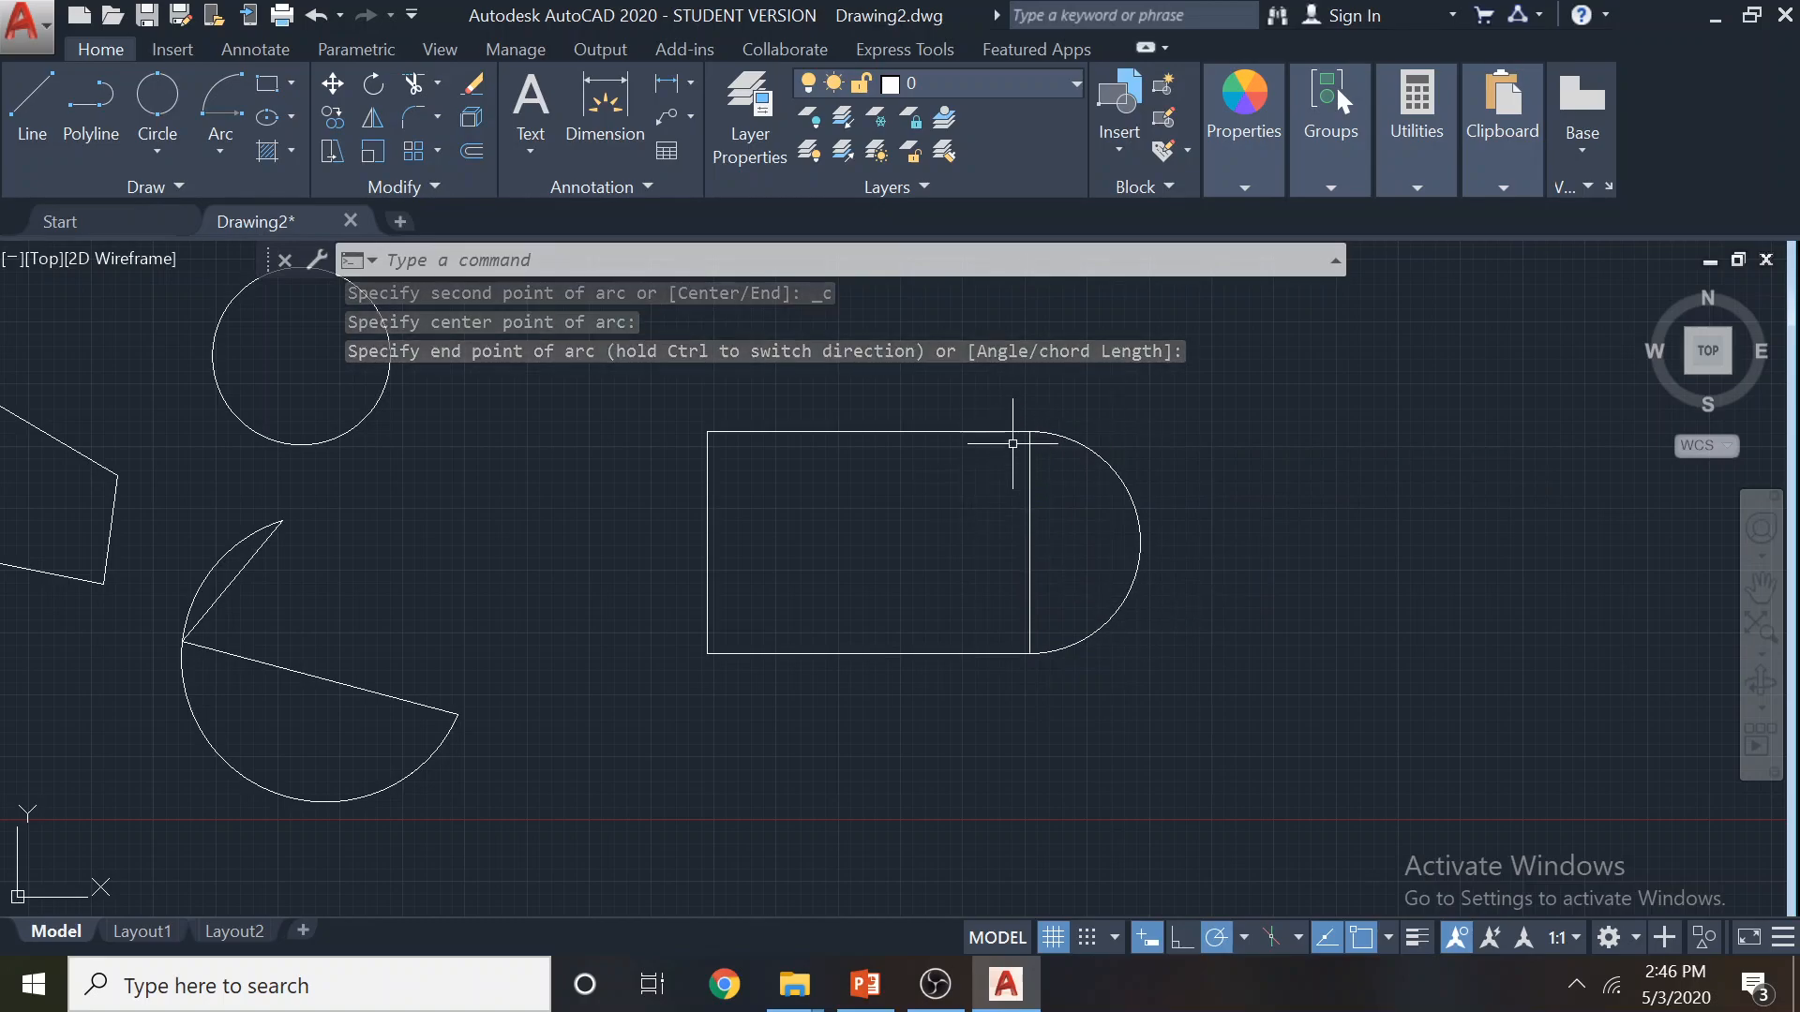
Delete the semicircular arc attached to the rectangle's right side
left_click(1162, 611)
left_click(1102, 571)
key("Delete")
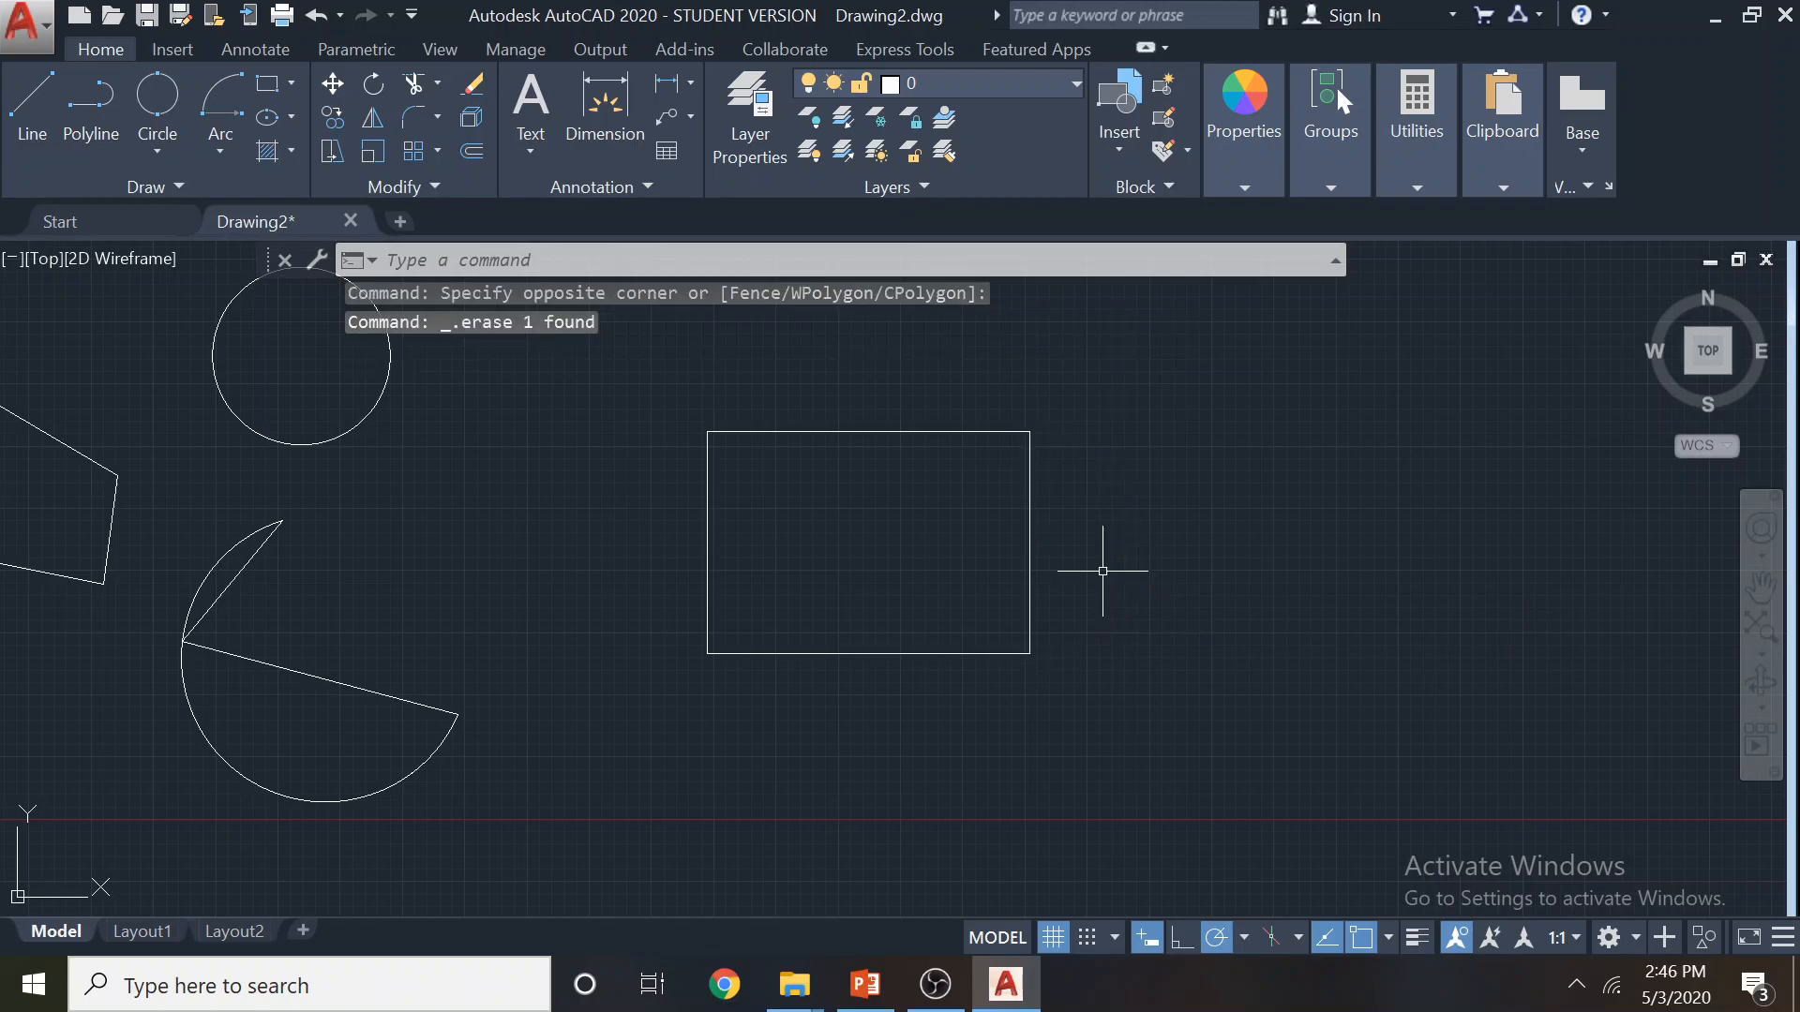
Draw a Start, Center, End arc from the upper right corner around the right side's midpoint to the lower right corner, switching its direction to bulge outward
left_click(212, 146)
left_click(269, 255)
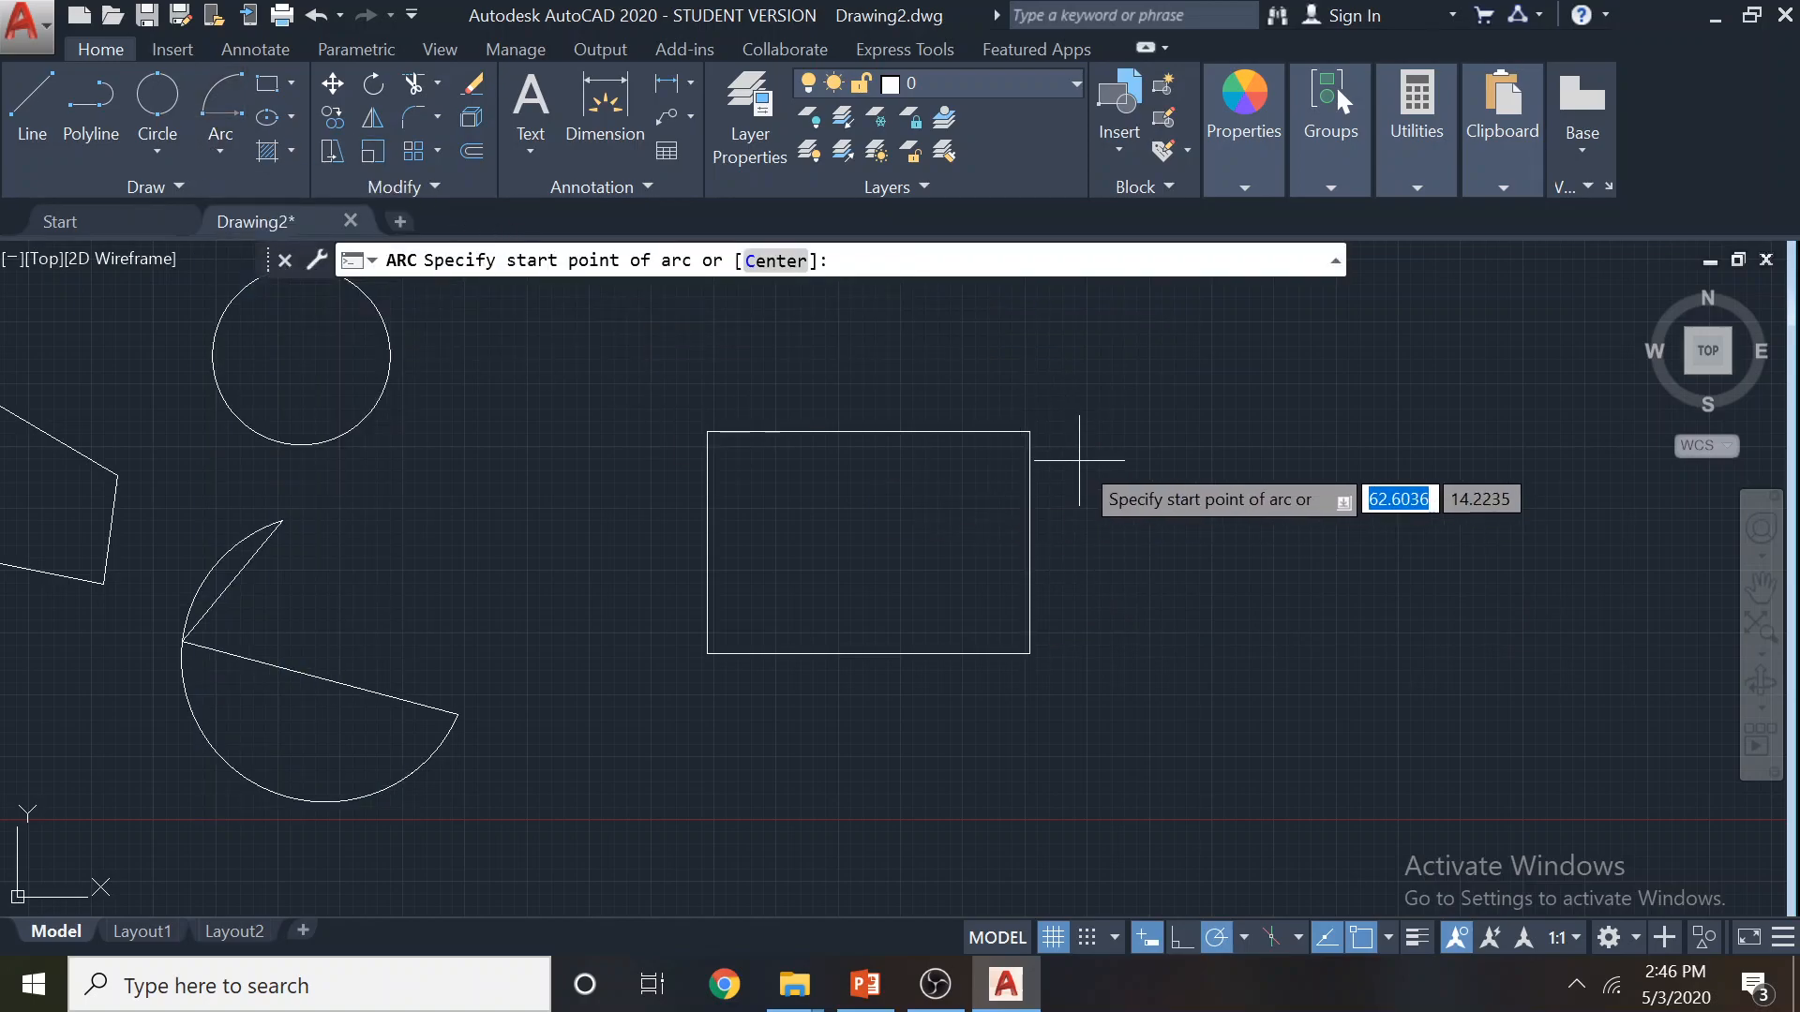
left_click(1029, 431)
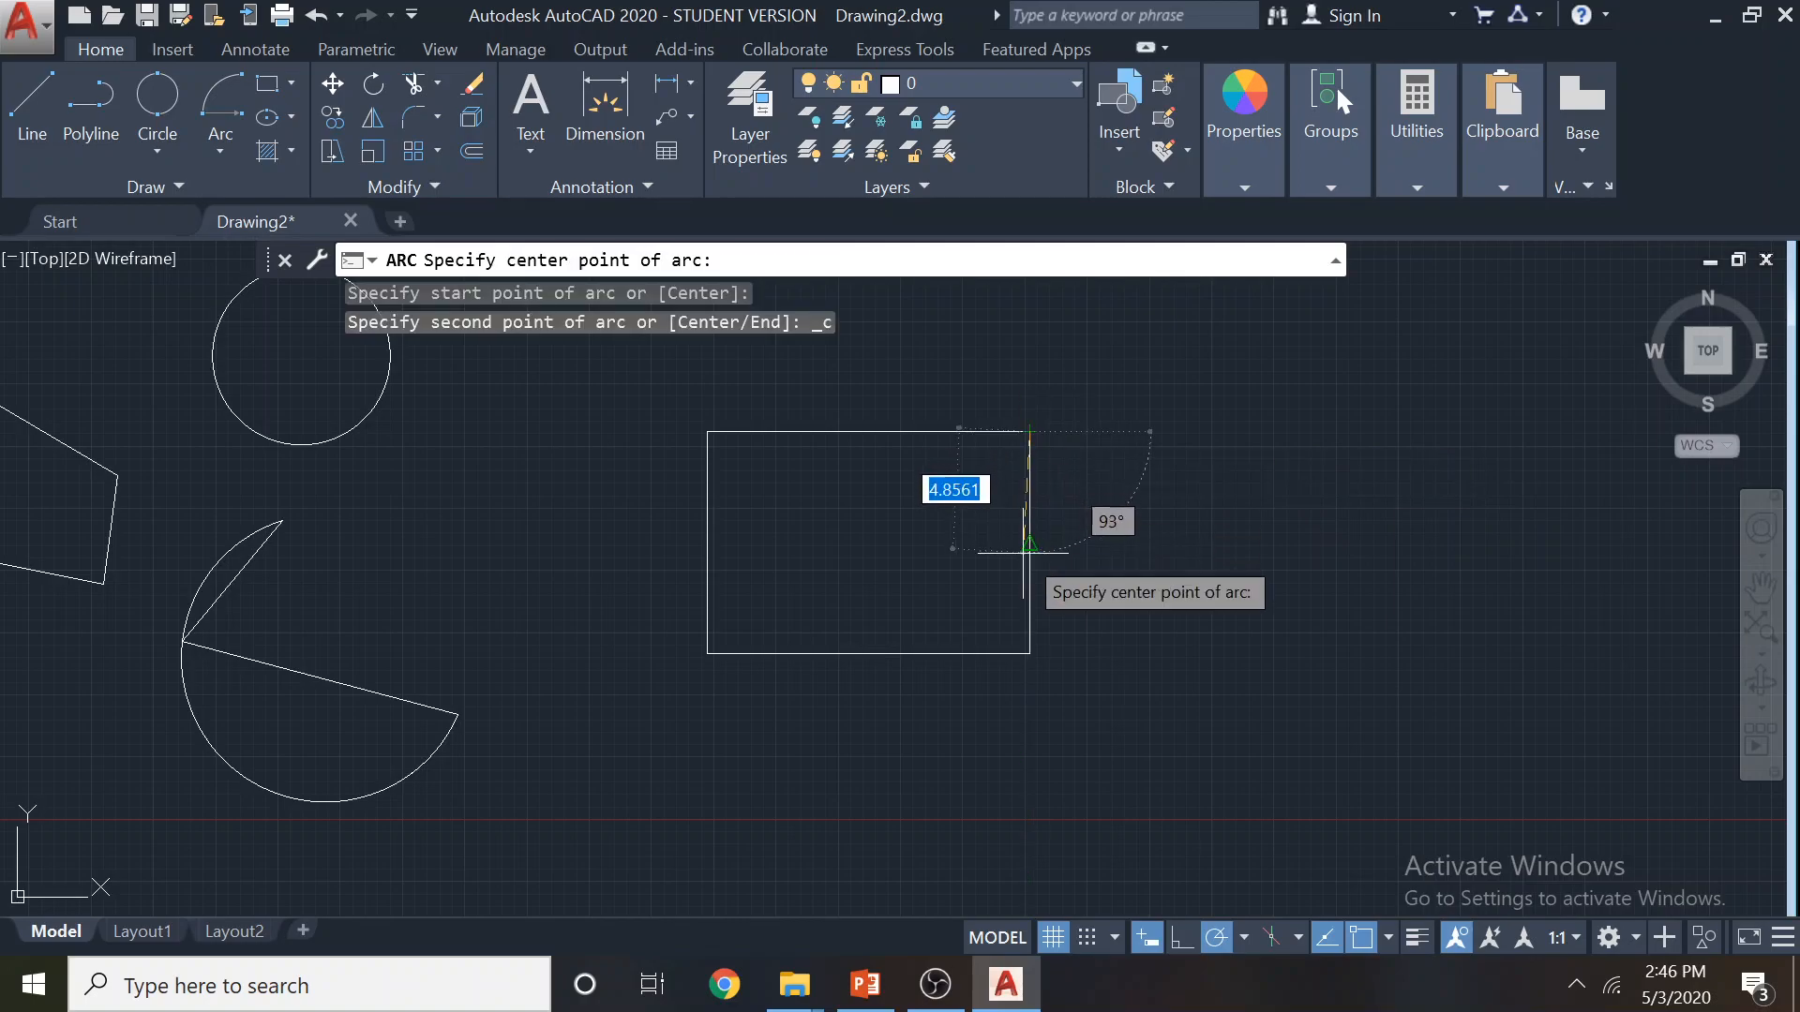
left_click(1029, 543)
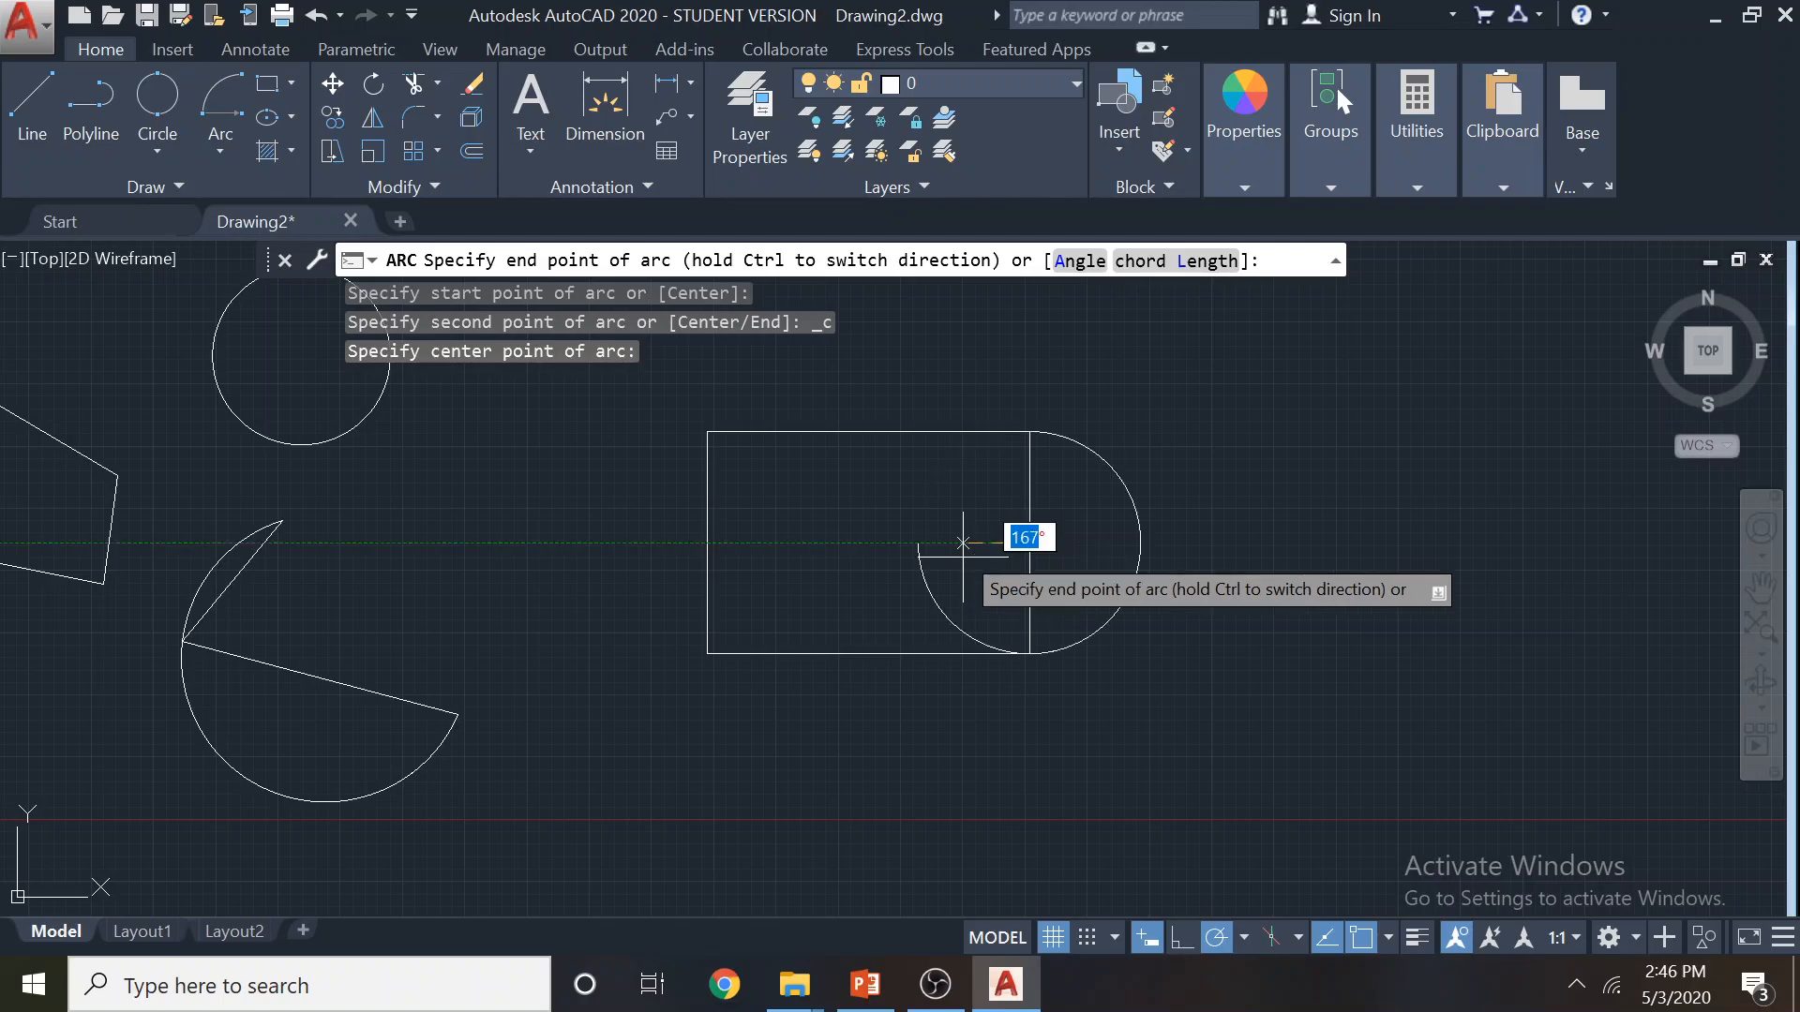
left_click(1033, 649)
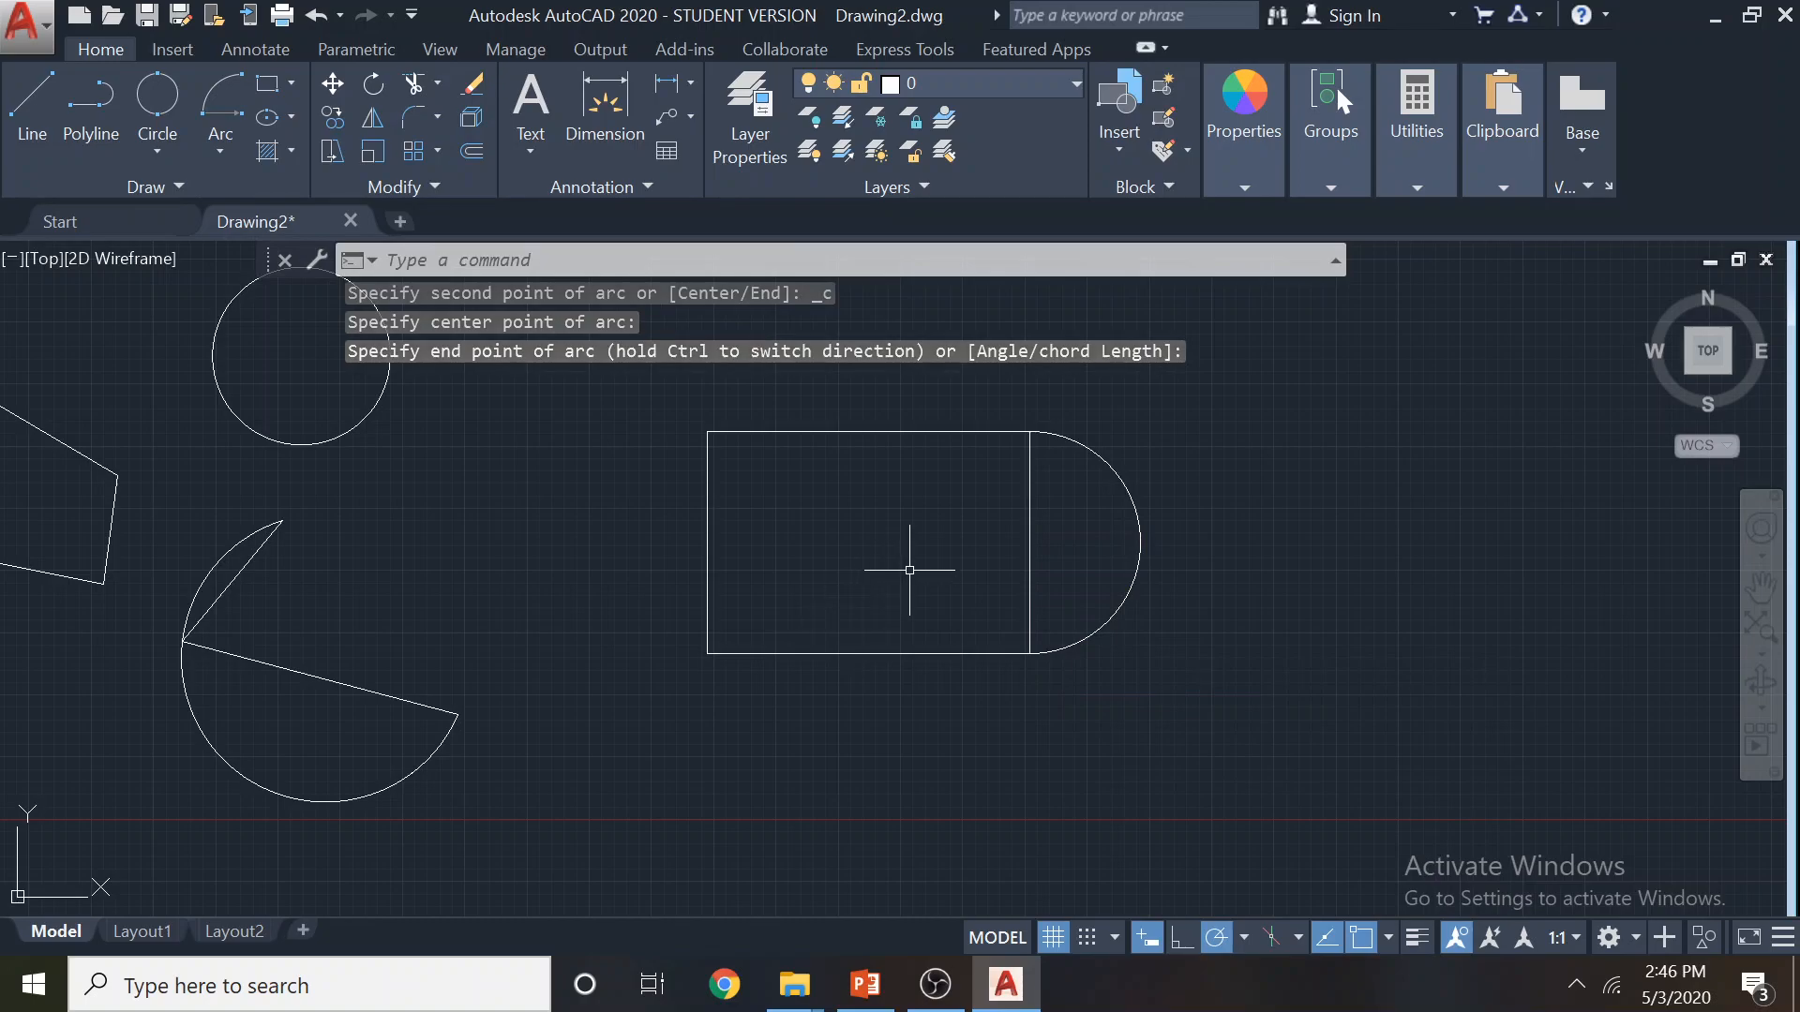
Delete the reversed-direction arc from the rectangle's right side
left_click(1148, 647)
left_click(1095, 579)
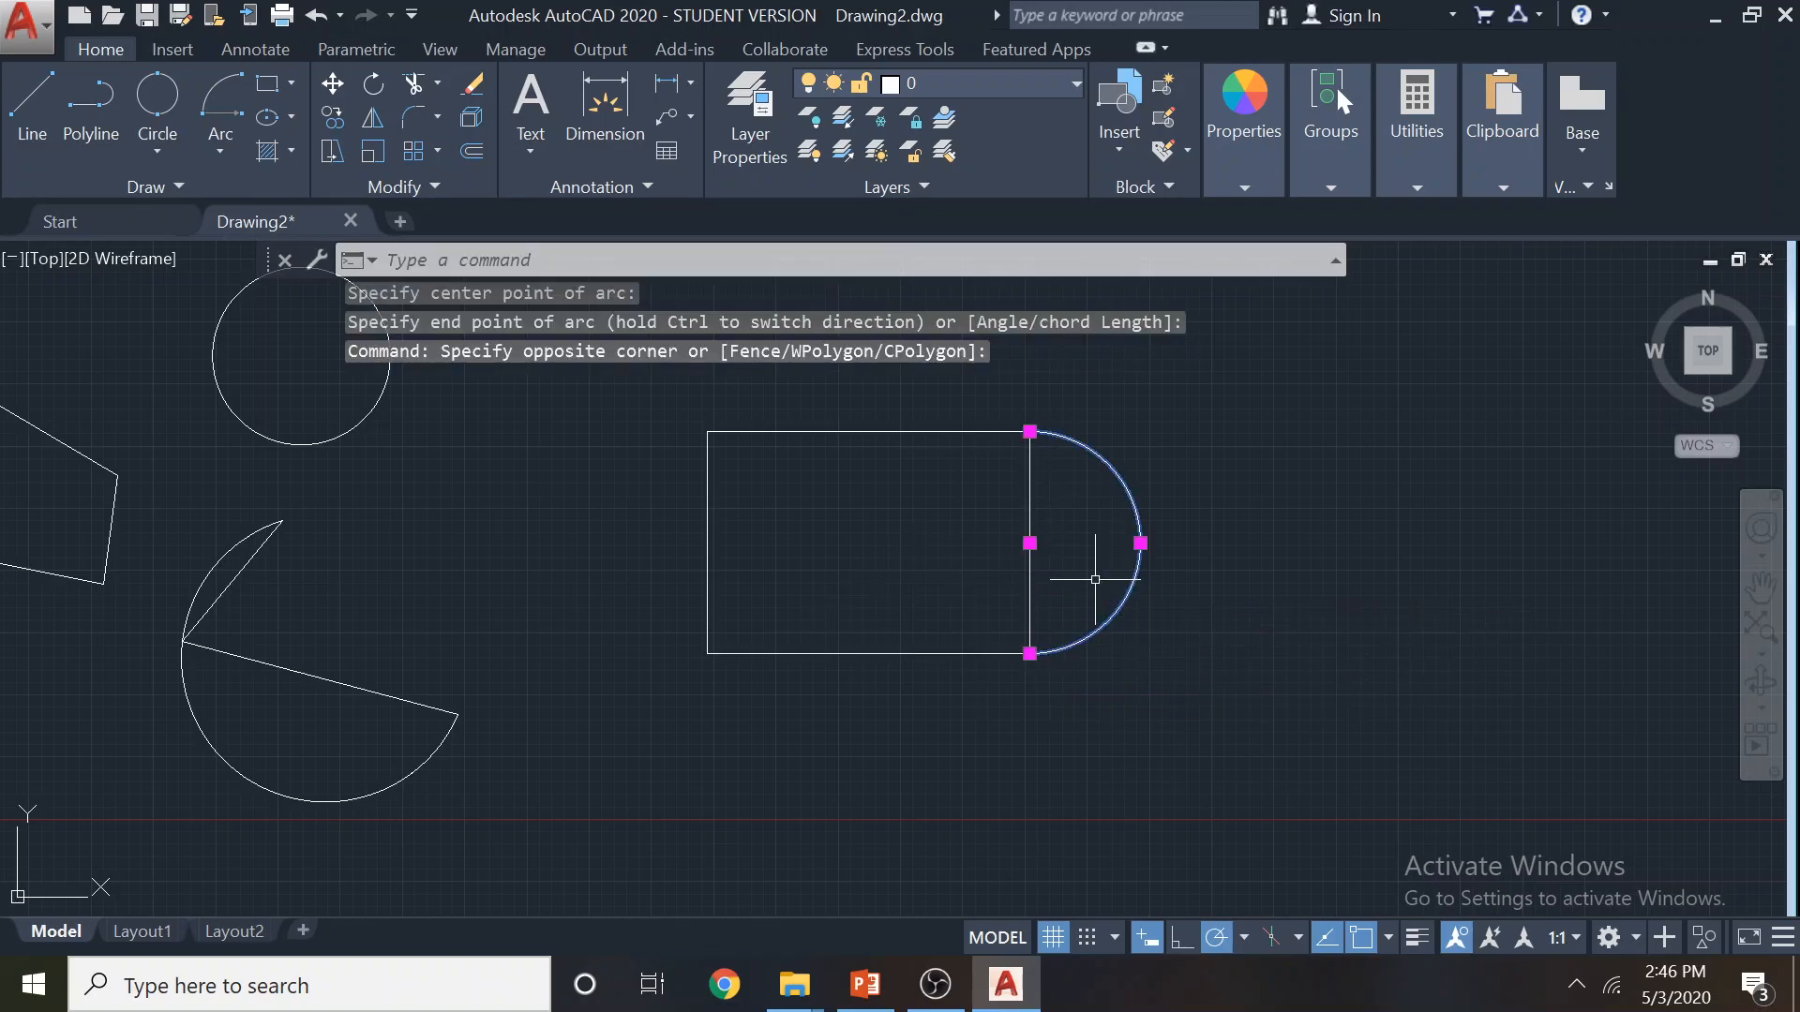
key("Delete")
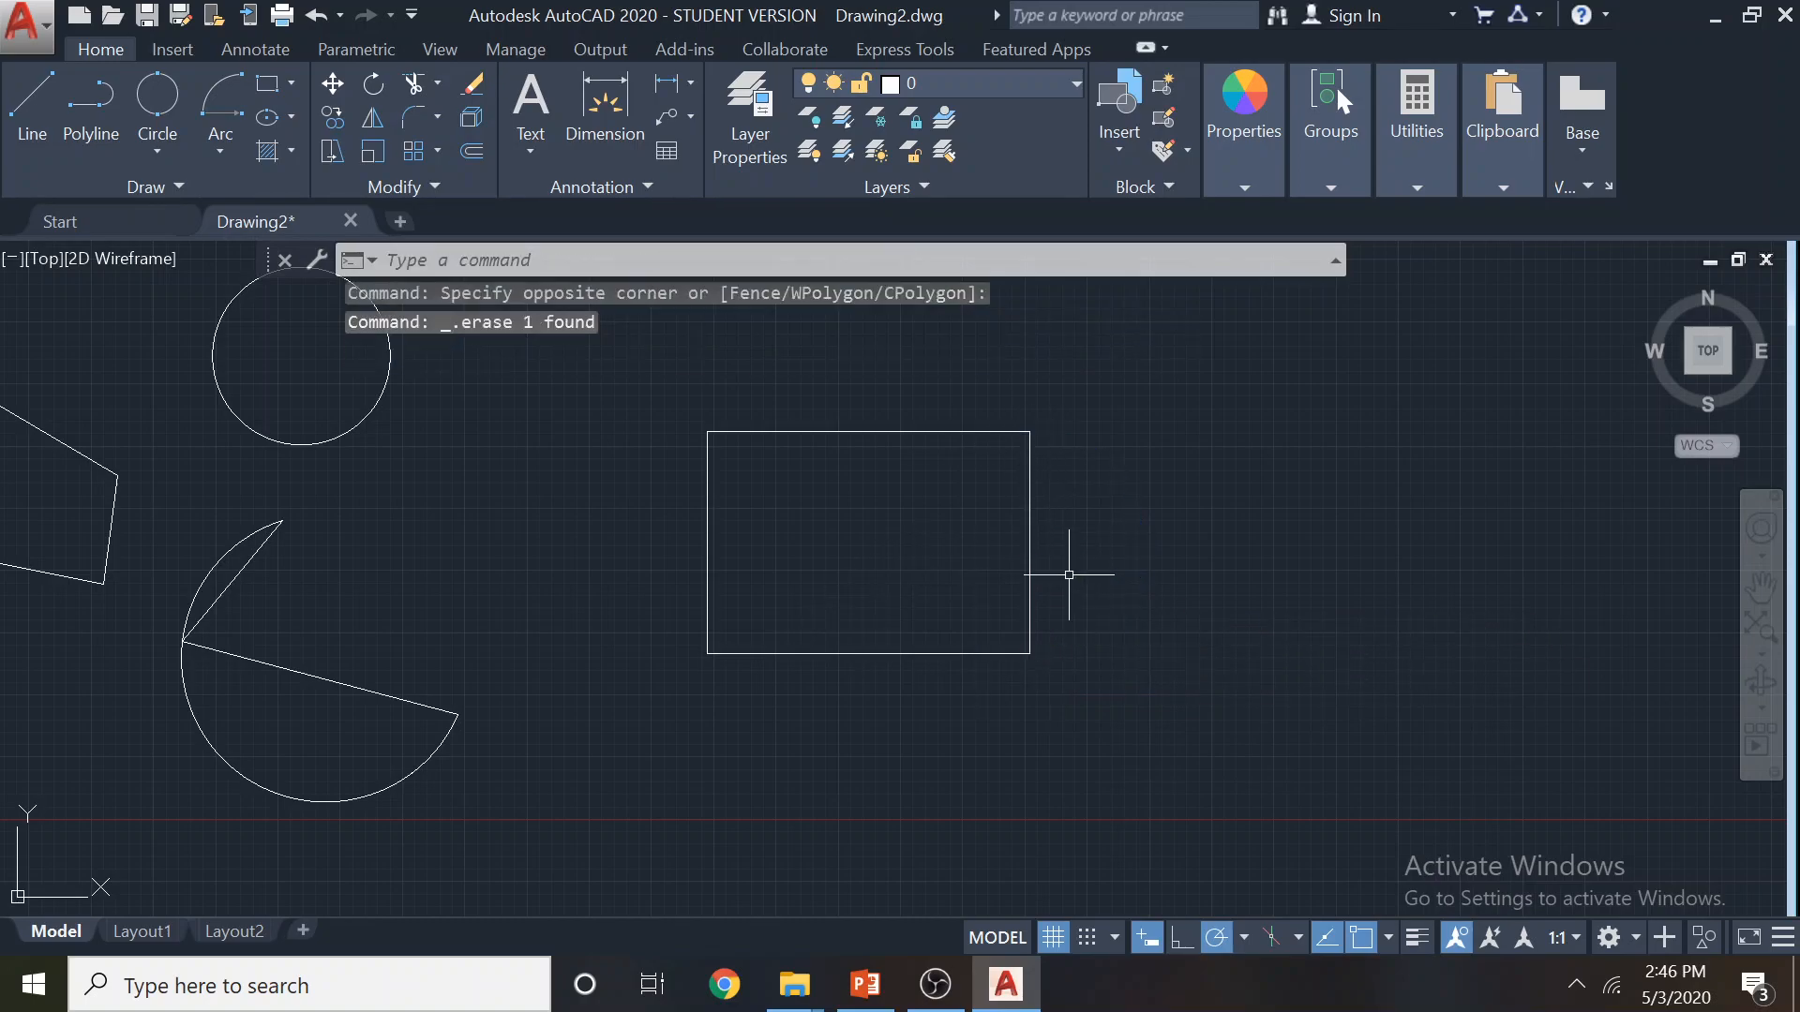
Redraw the outward semicircle clockwise with Start, Center, End, starting at the rectangle's upper right corner and centred on the right side's midpoint
left_click(228, 146)
left_click(250, 255)
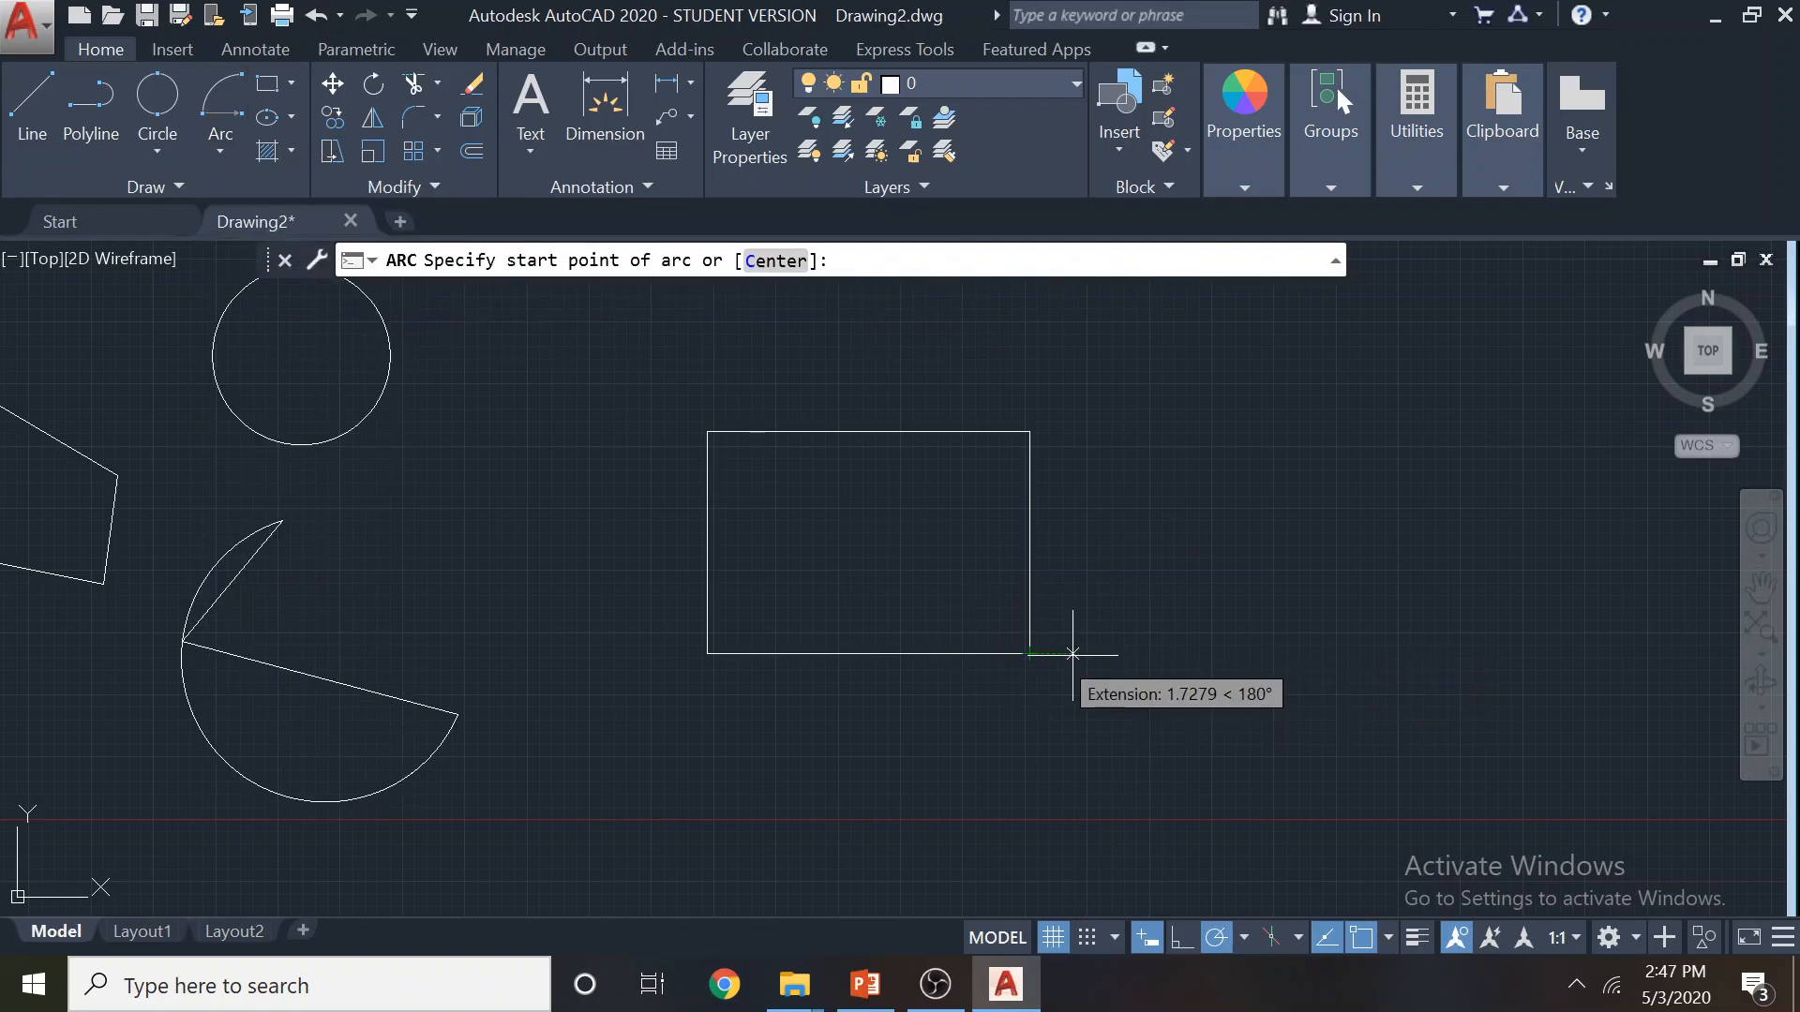
left_click(1029, 432)
left_click(1029, 543)
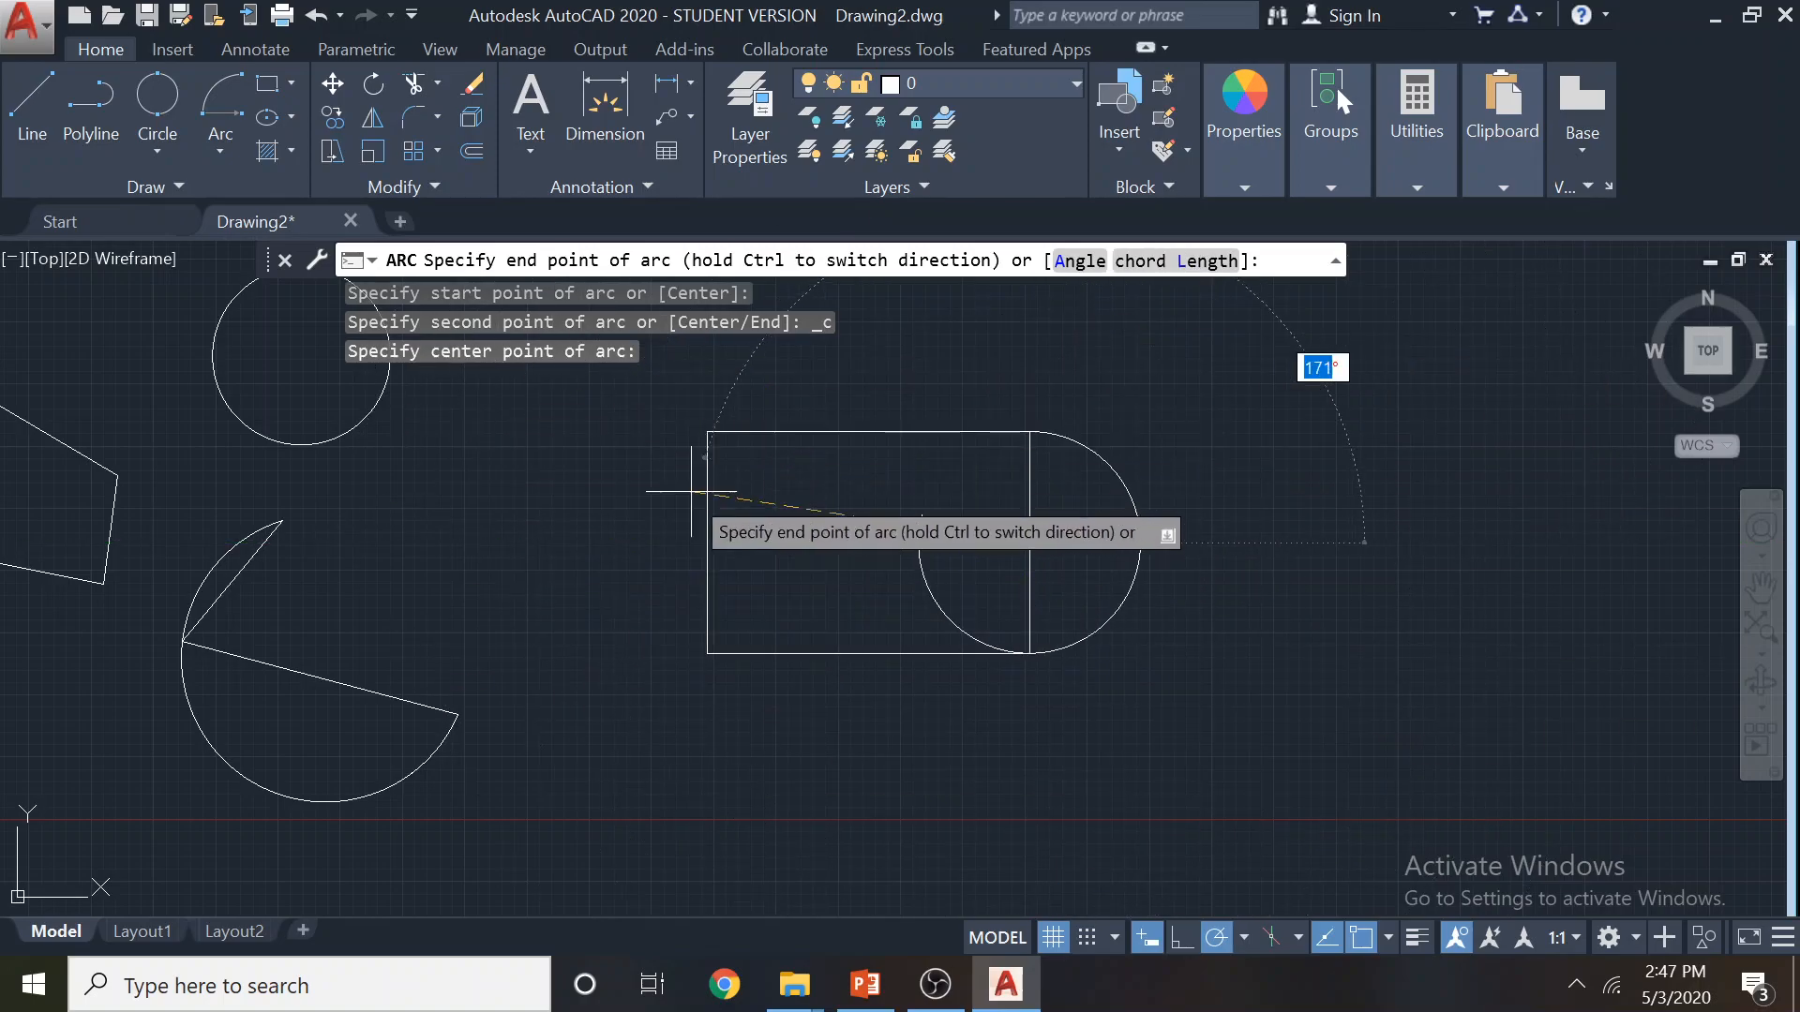
left_click(1030, 653)
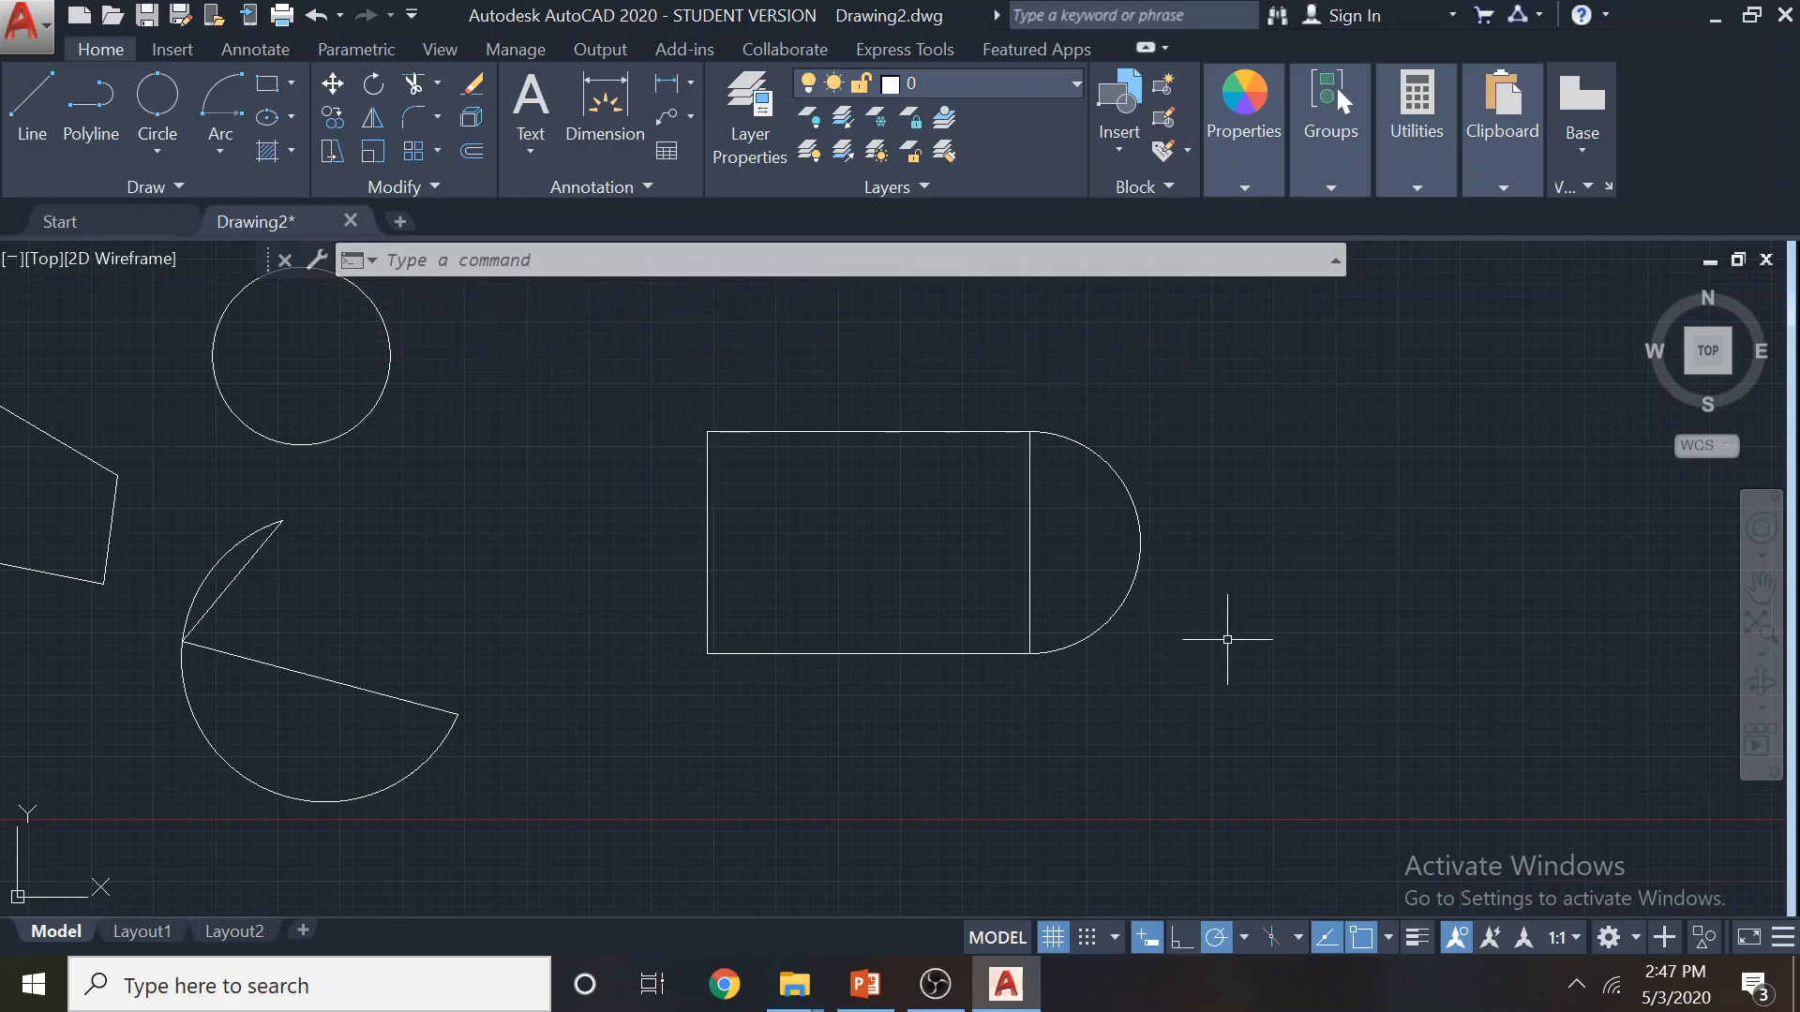
Delete the outward semicircular arc from the rectangle's right side
left_click(1164, 615)
left_click(1097, 587)
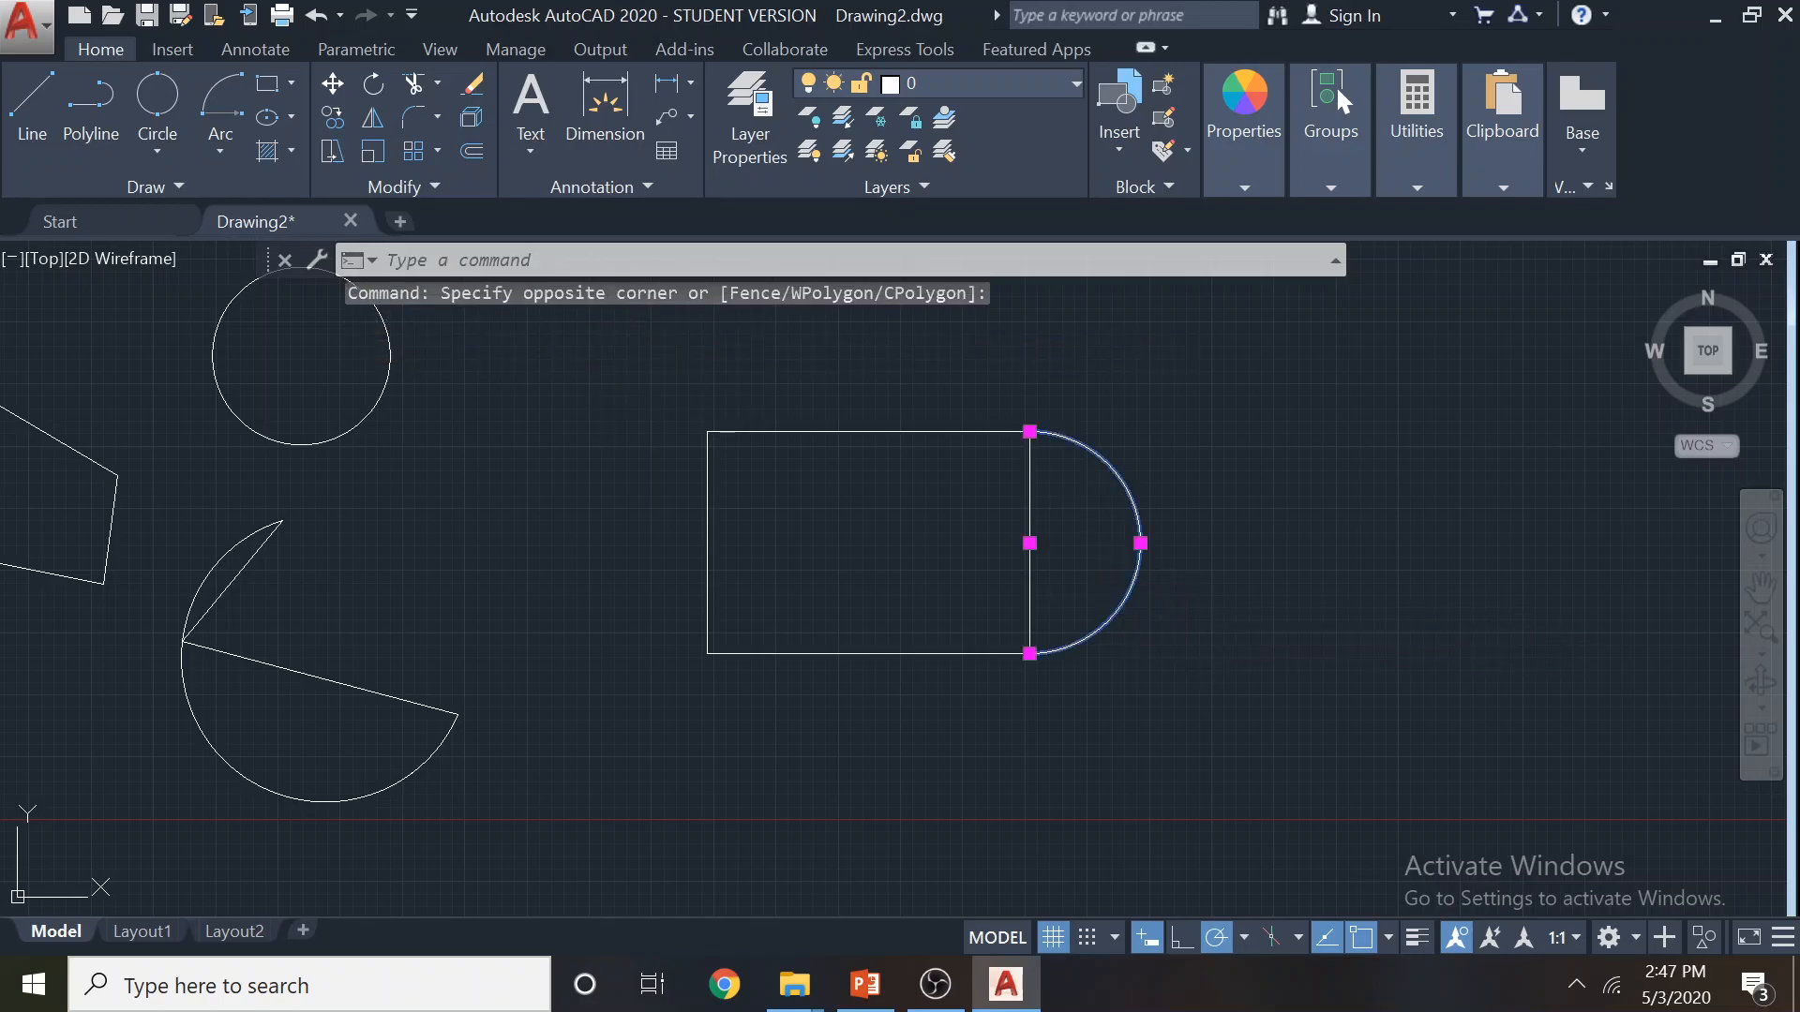
key("Delete")
Draw a Start, Center, Angle arc starting at the rectangle's lower right corner, centred on the right side's midpoint, with a 45-degree included angle
left_click(242, 164)
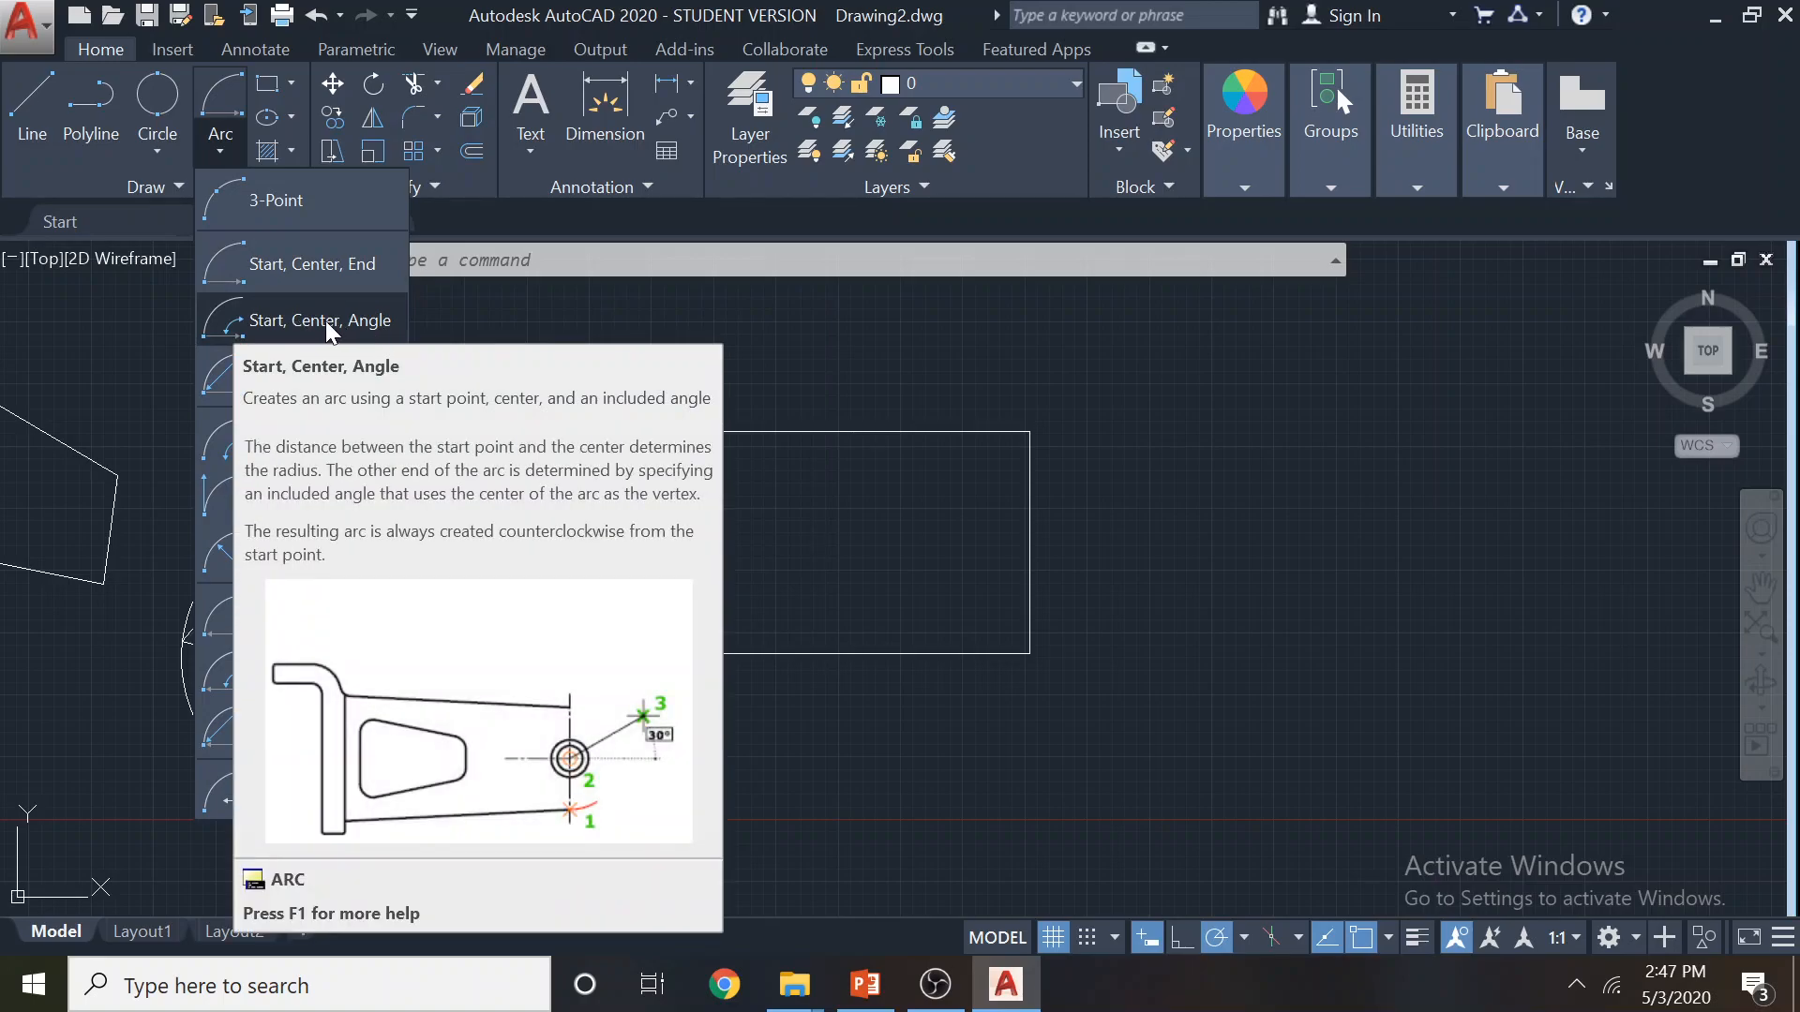
left_click(325, 321)
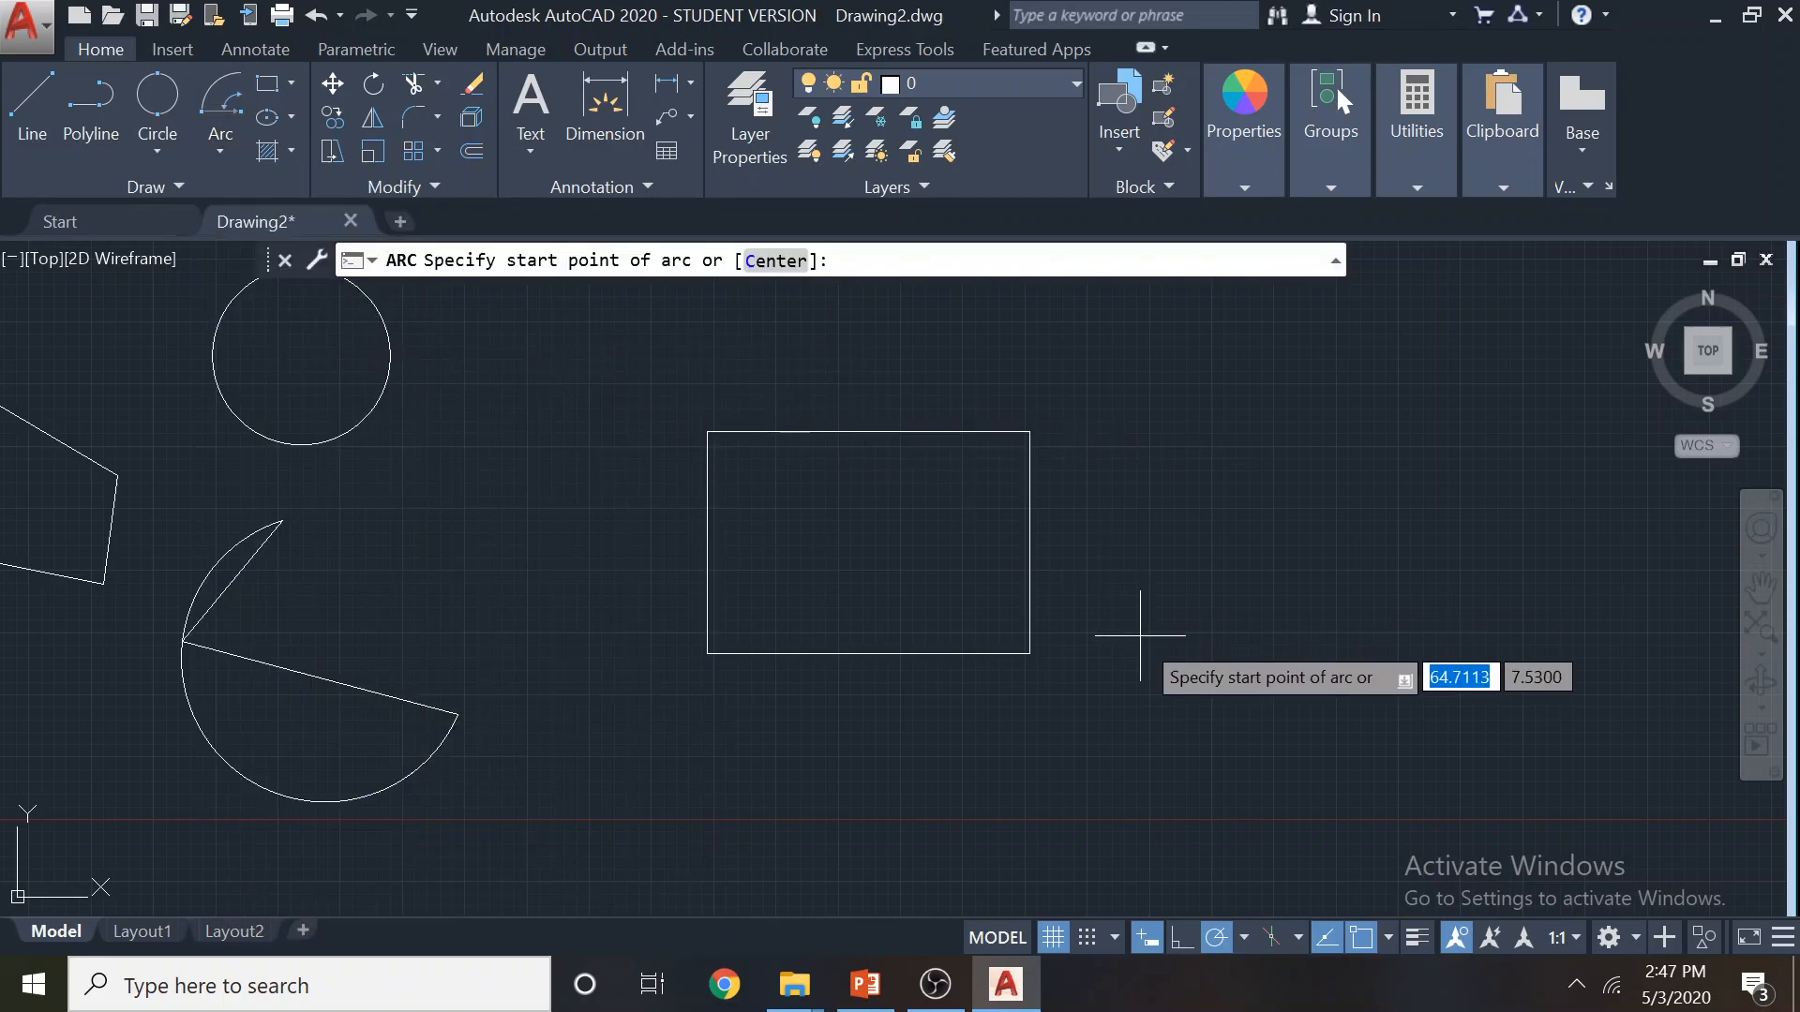
left_click(1030, 654)
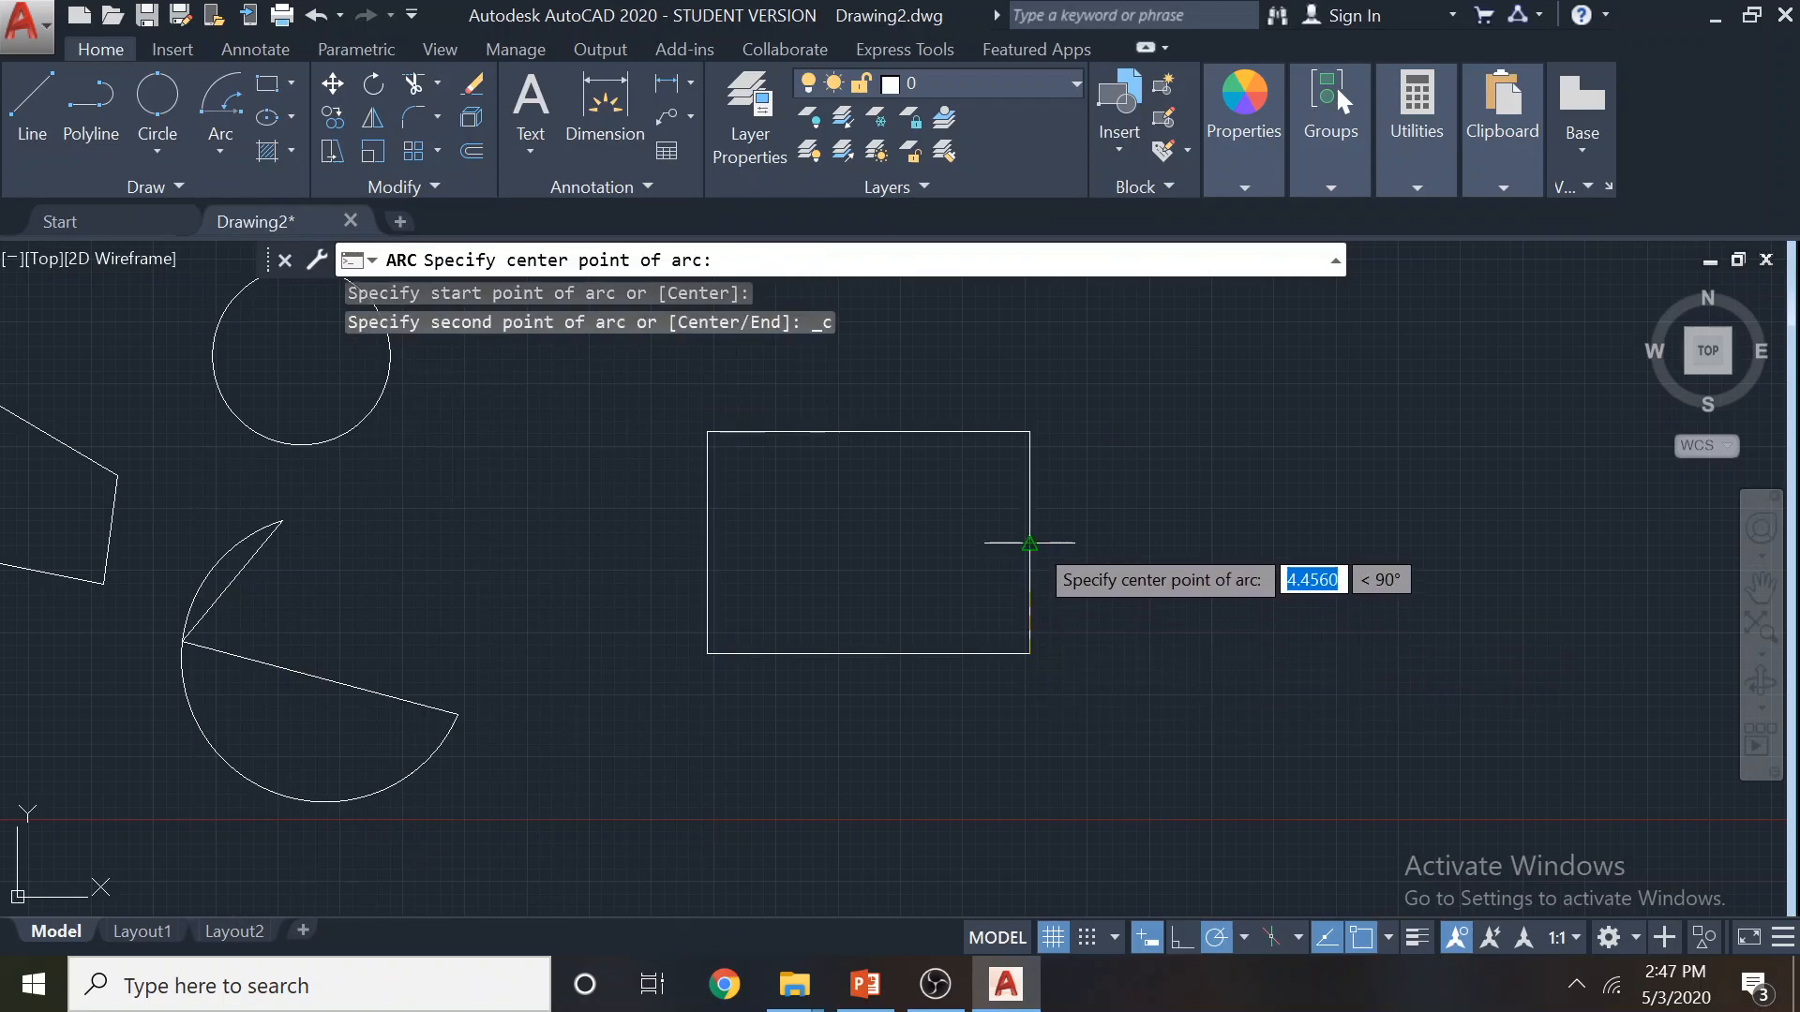
left_click(1029, 542)
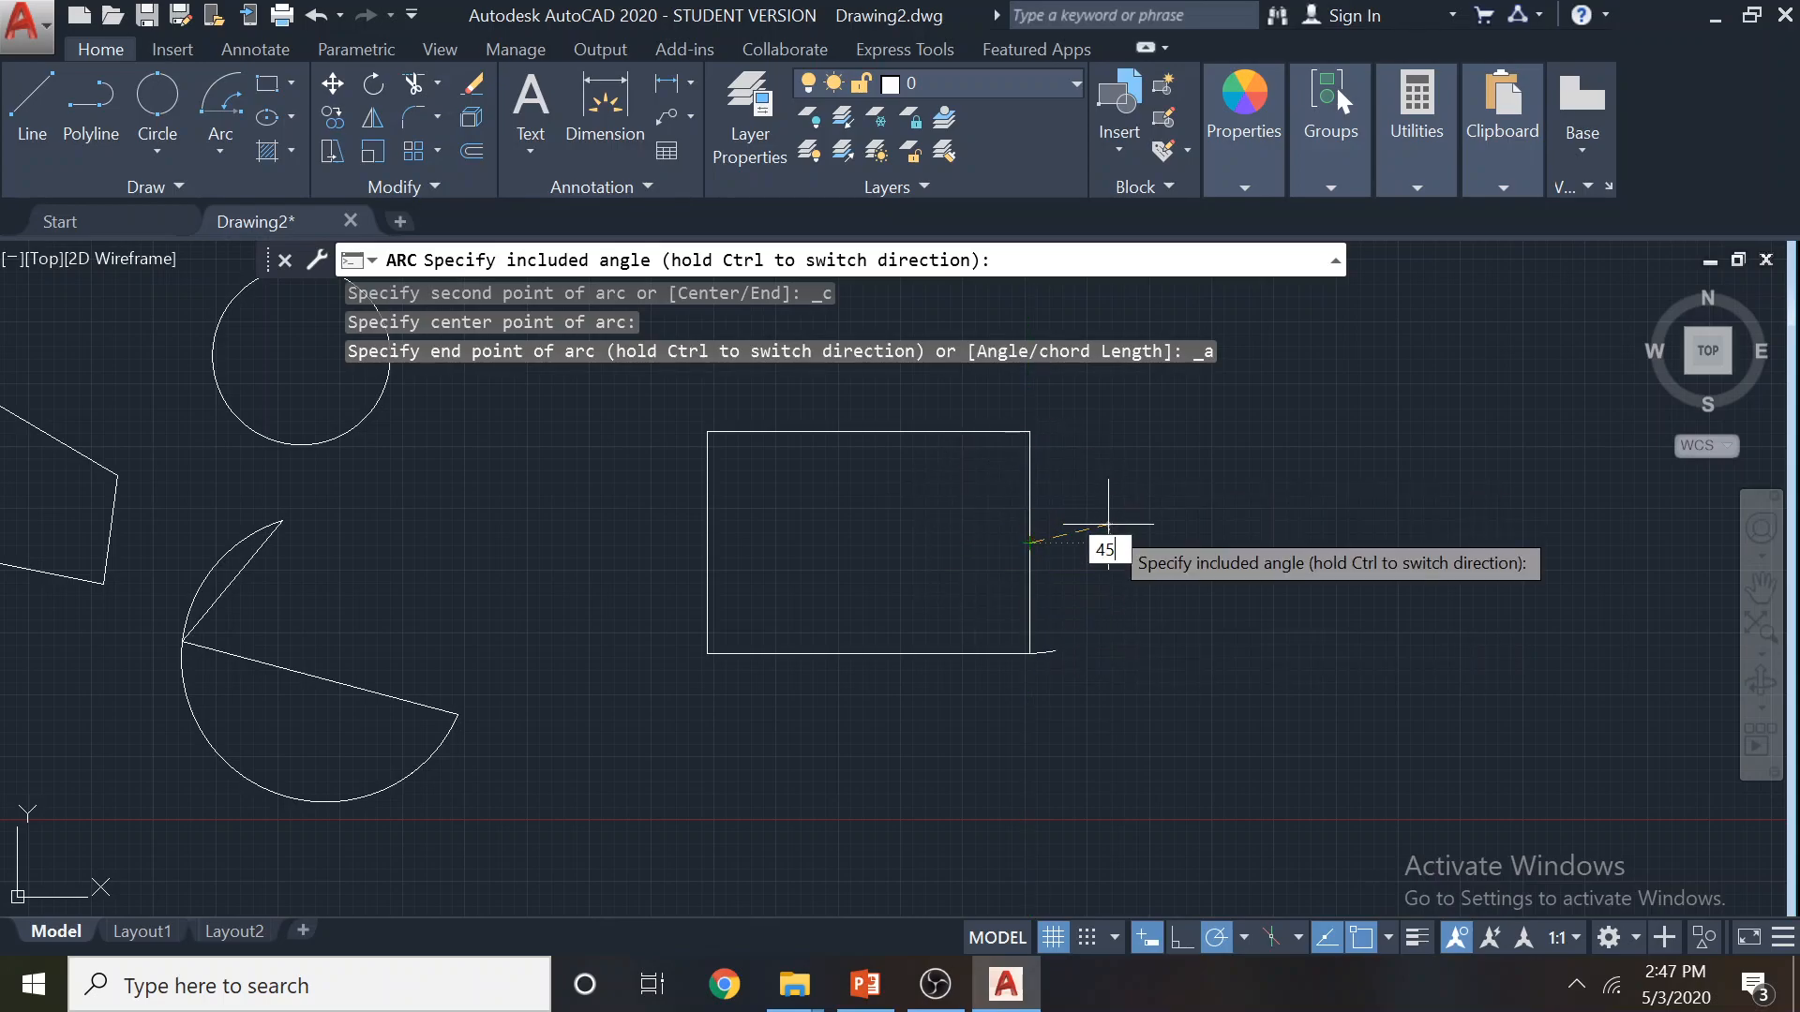
key("Return")
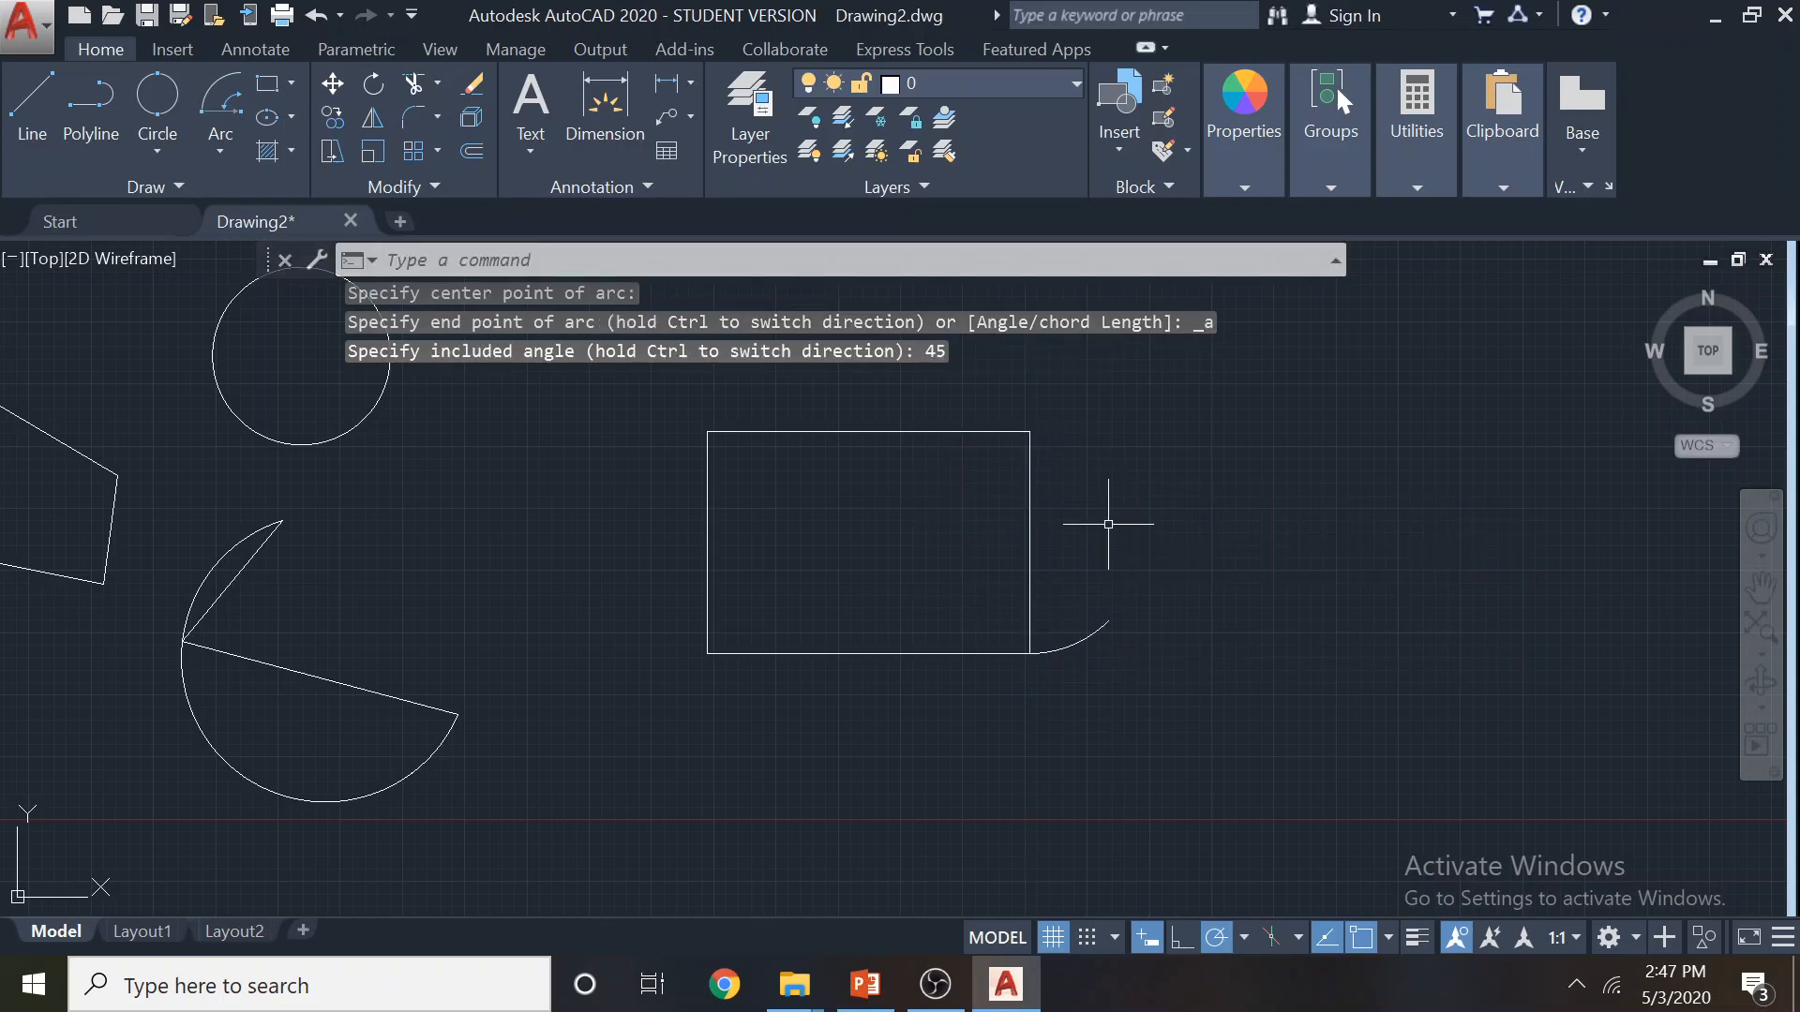
Delete the 45-degree arc at the rectangle's lower right corner
left_click(1090, 639)
scroll(1078, 626, "up", 2)
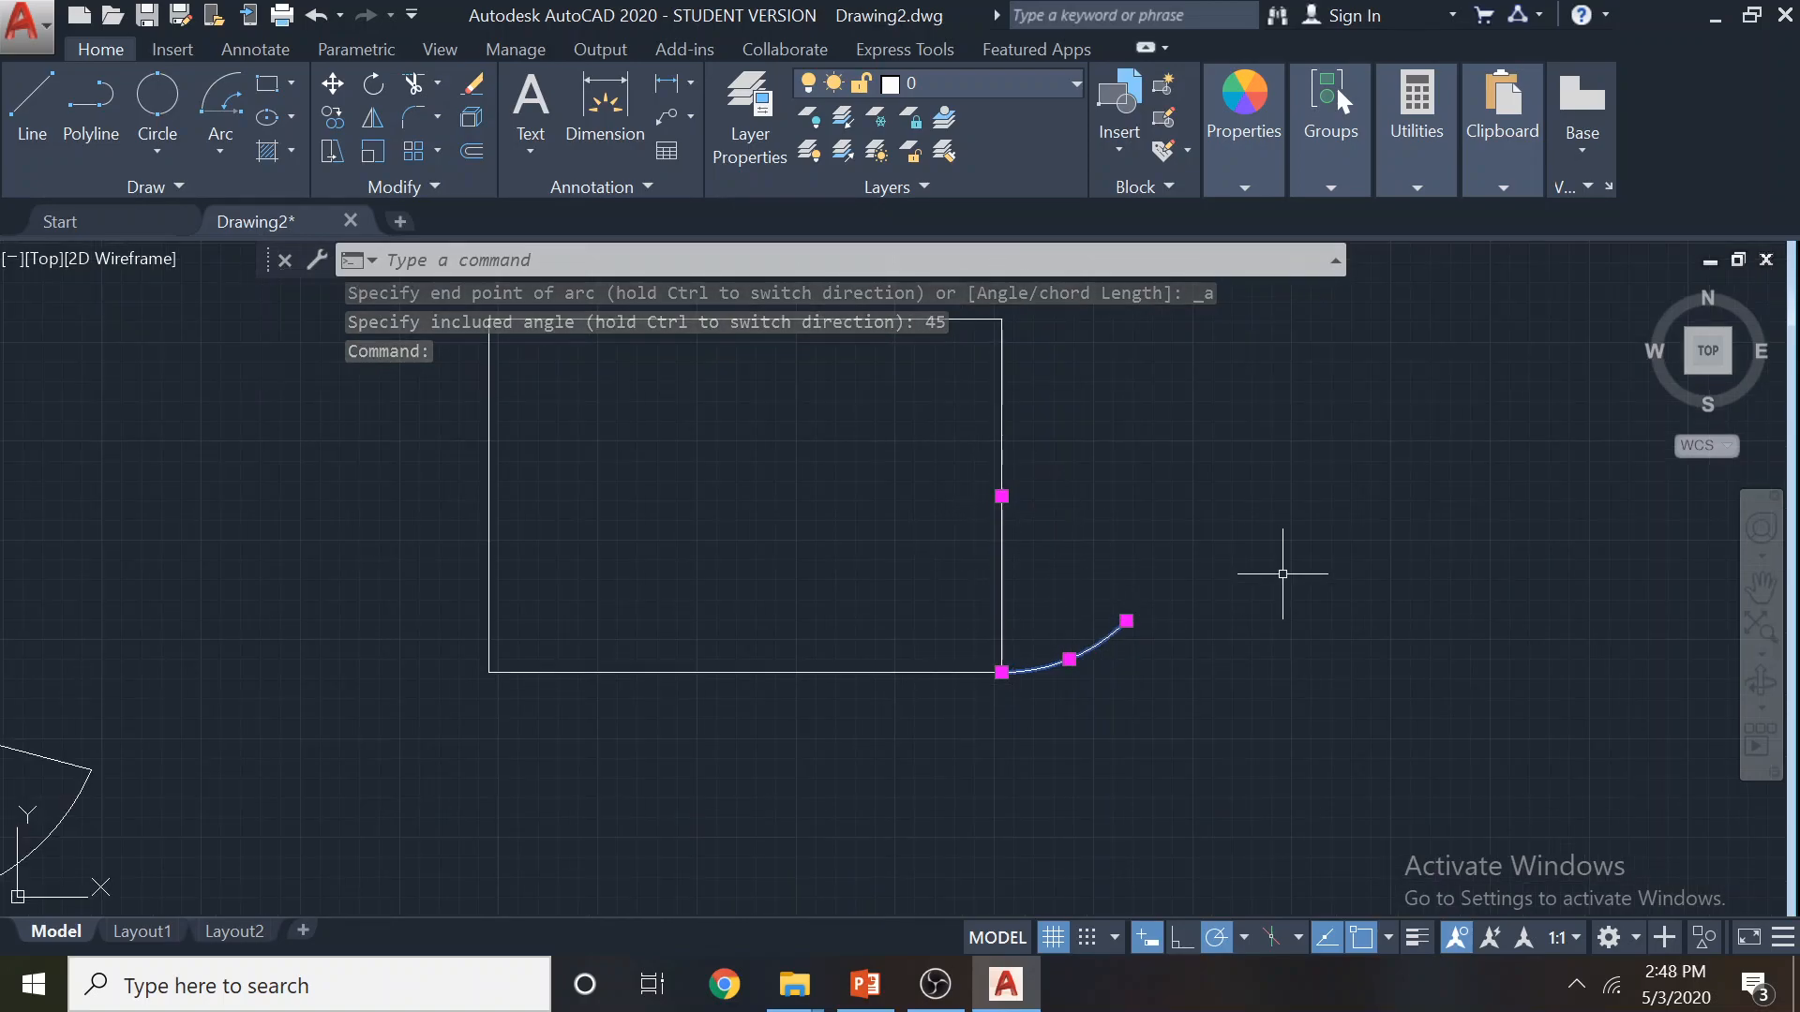
scroll(1283, 579, "down", 2)
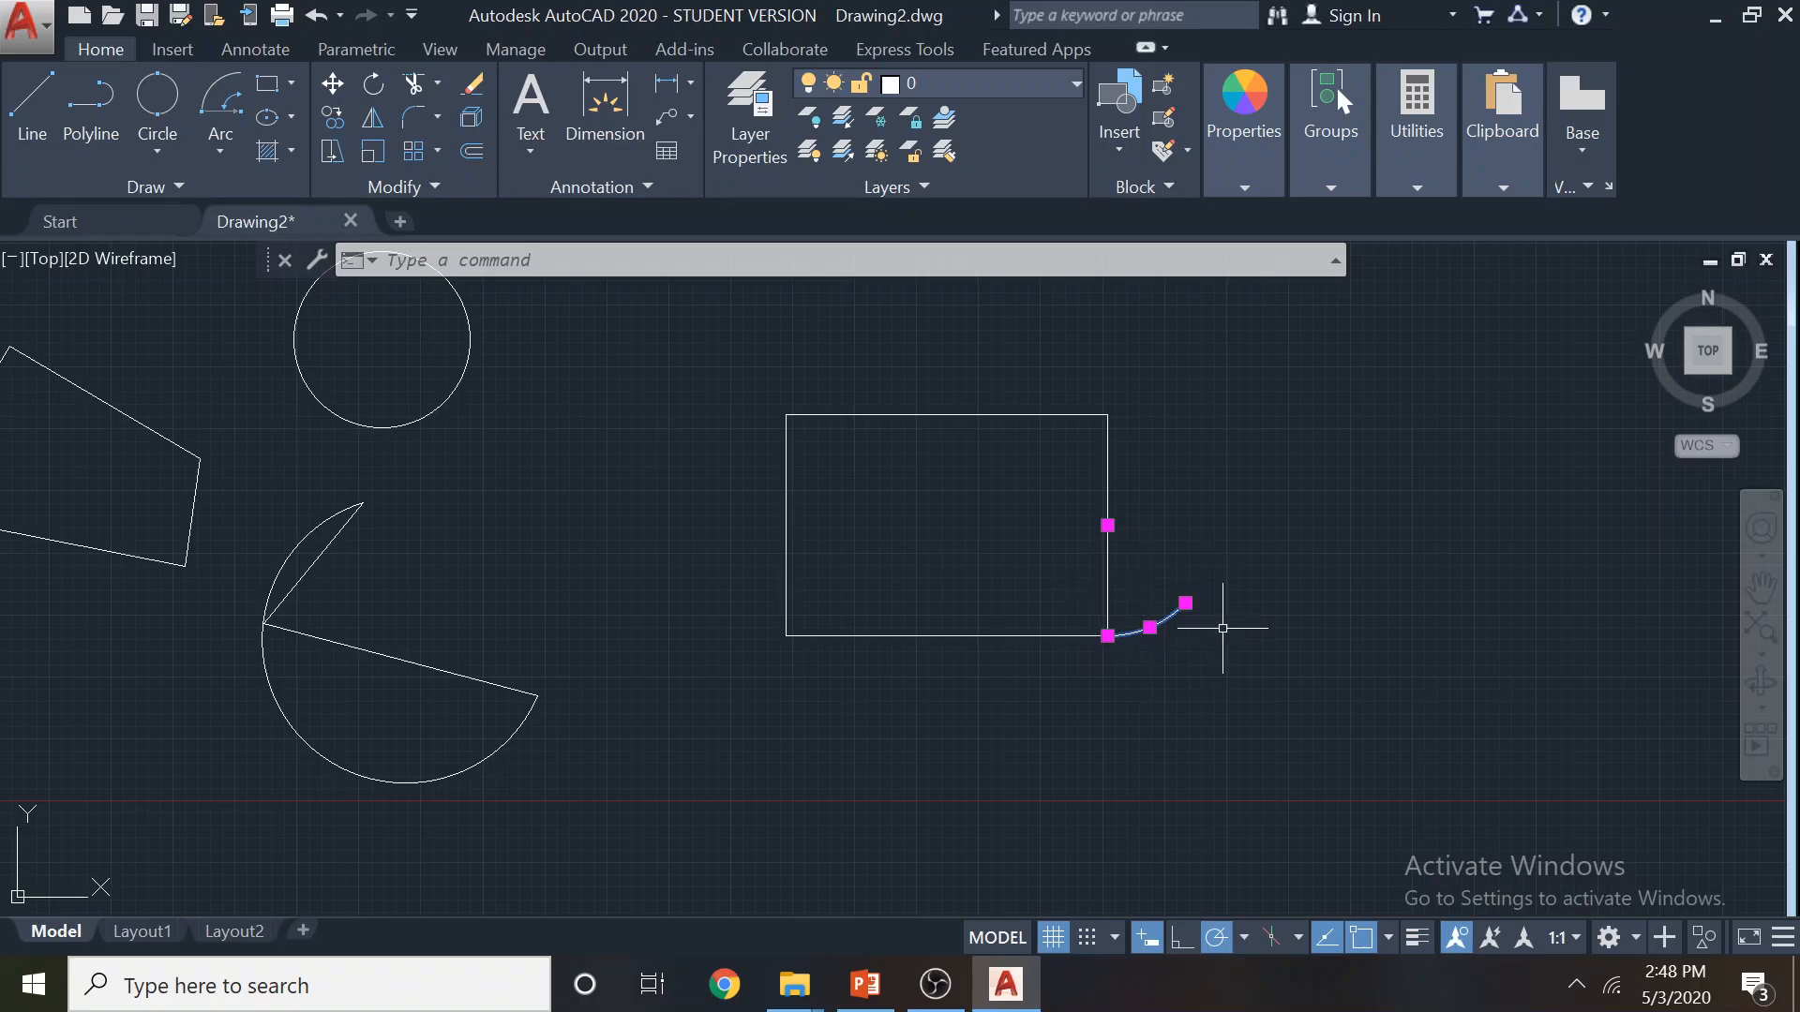
key("Delete")
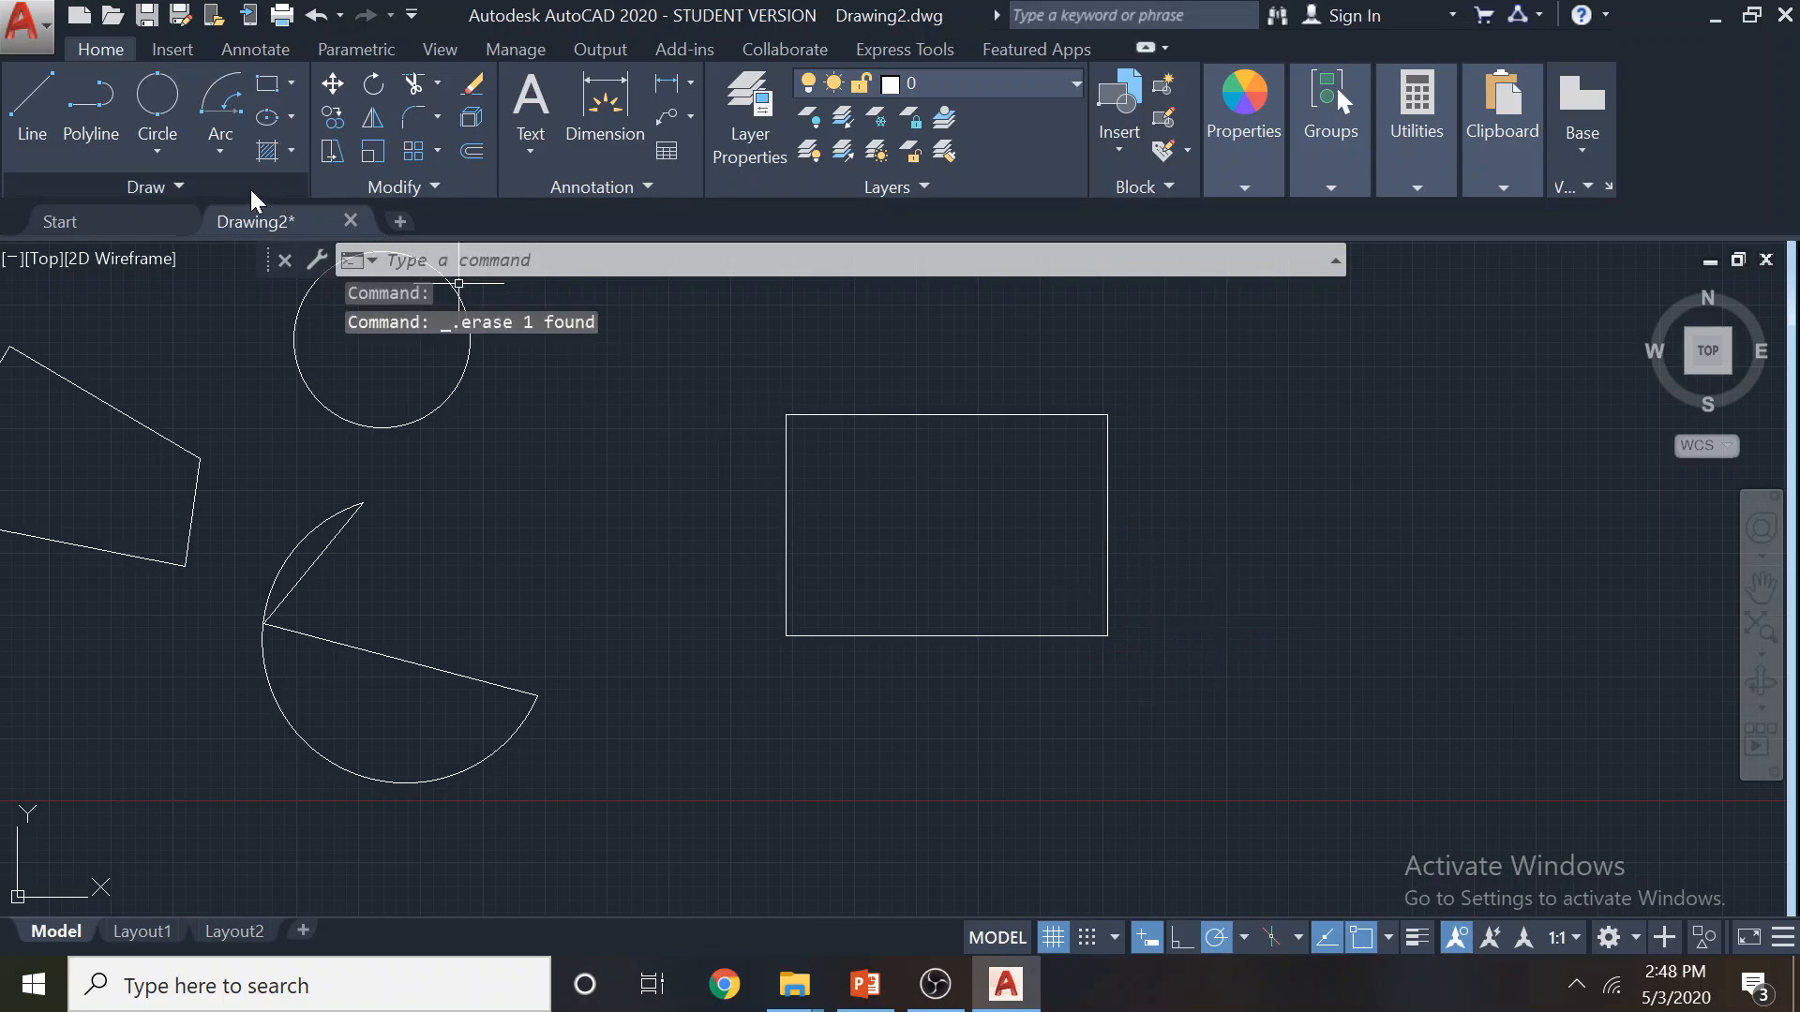
Switch to the PowerPoint lecture and examine the Exercise 1 examples for the Start, Center, Angle arc option
left_click(217, 152)
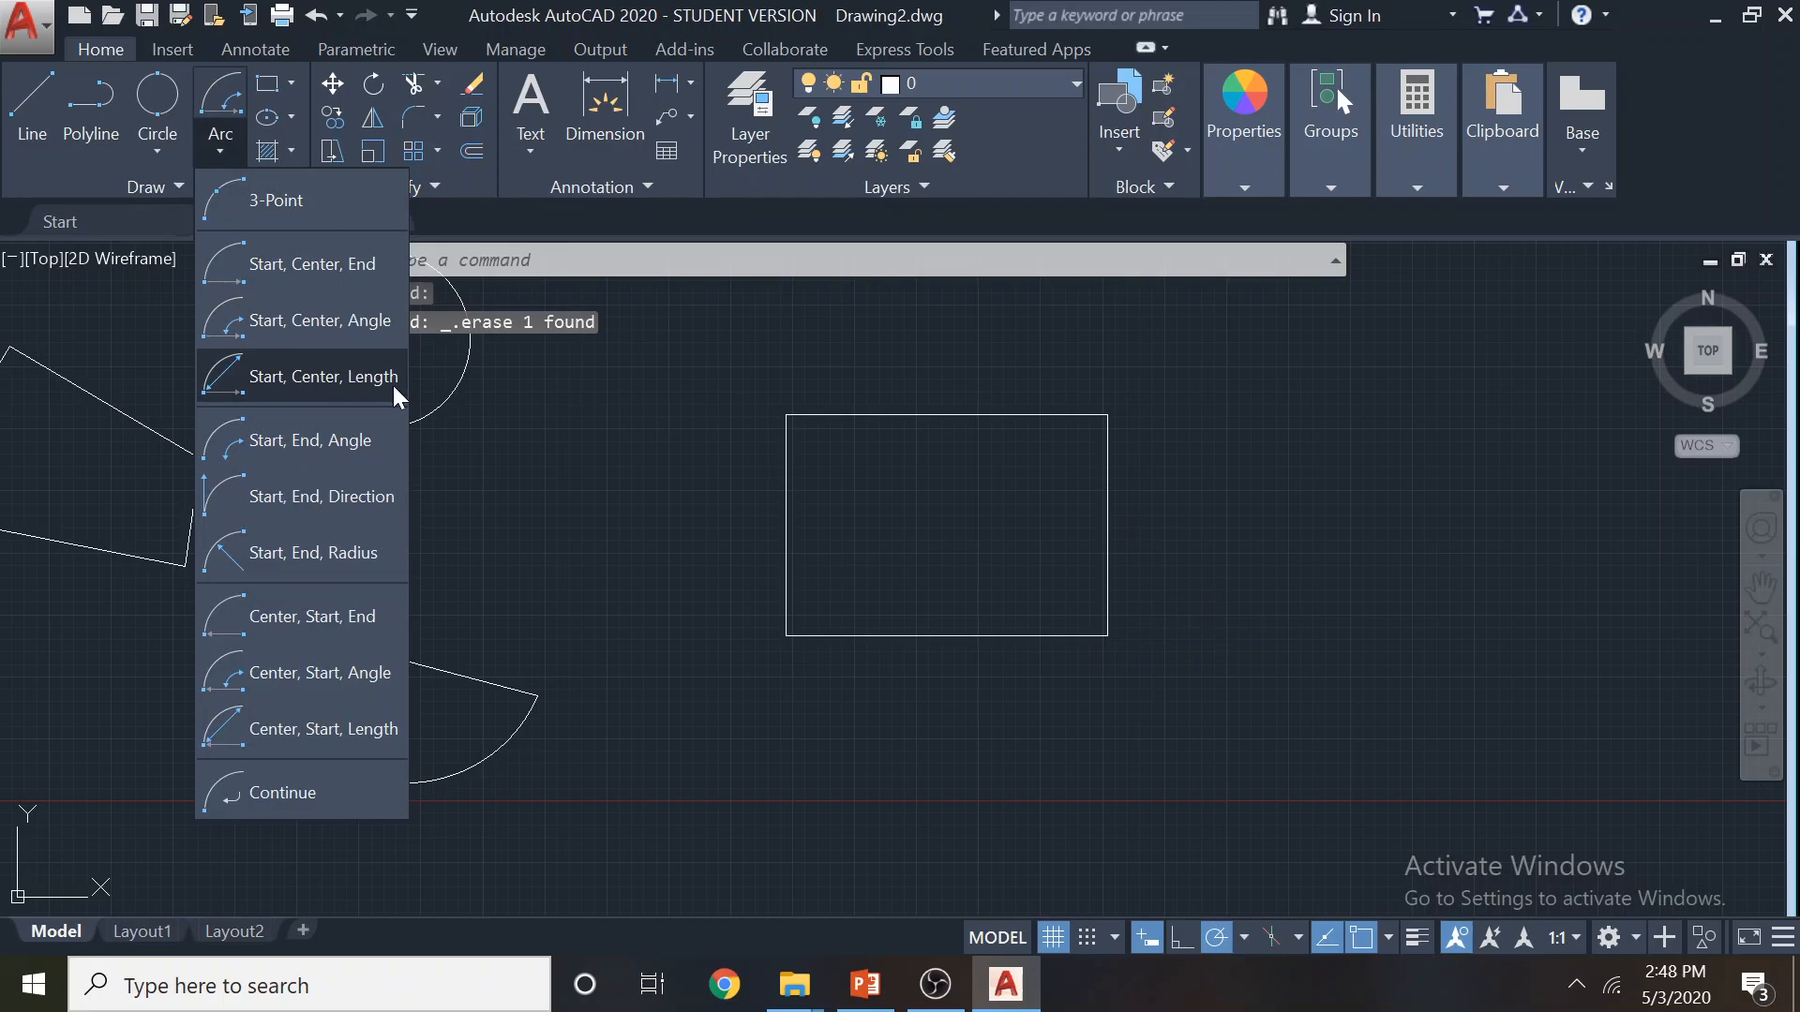
left_click(863, 989)
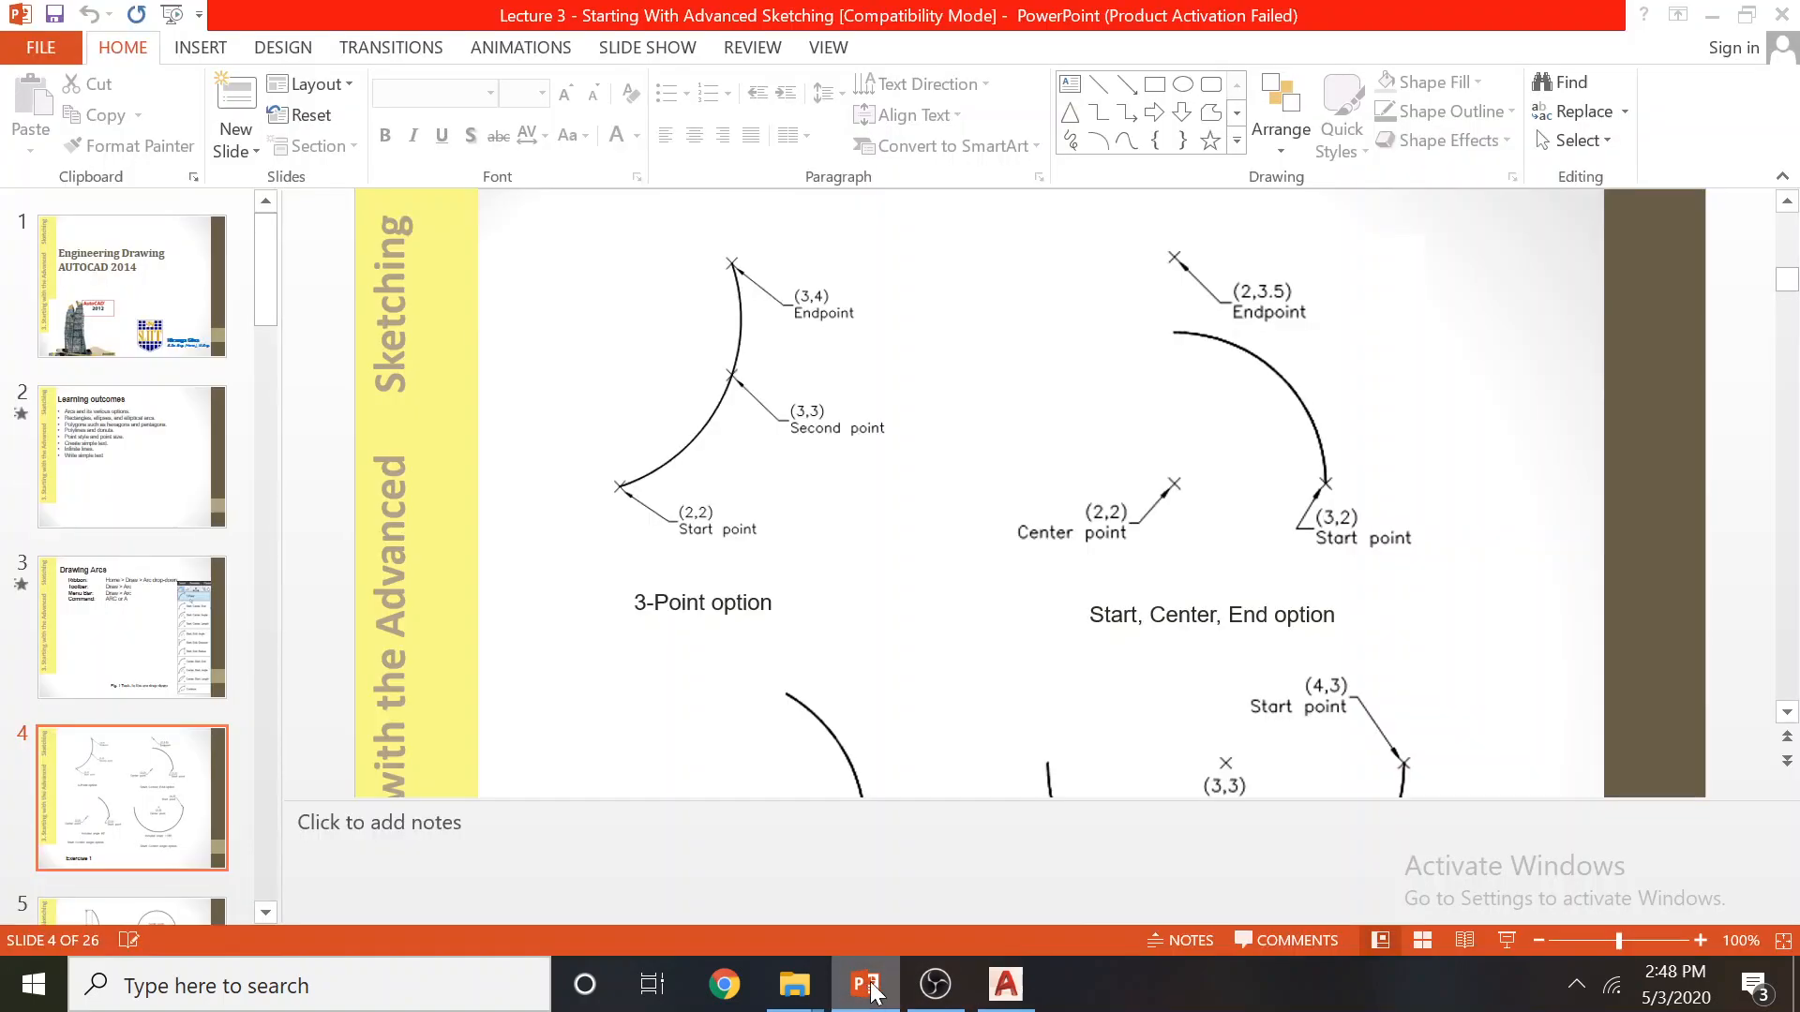
scroll(1230, 554, "down", 3)
scroll(1227, 555, "down", 5)
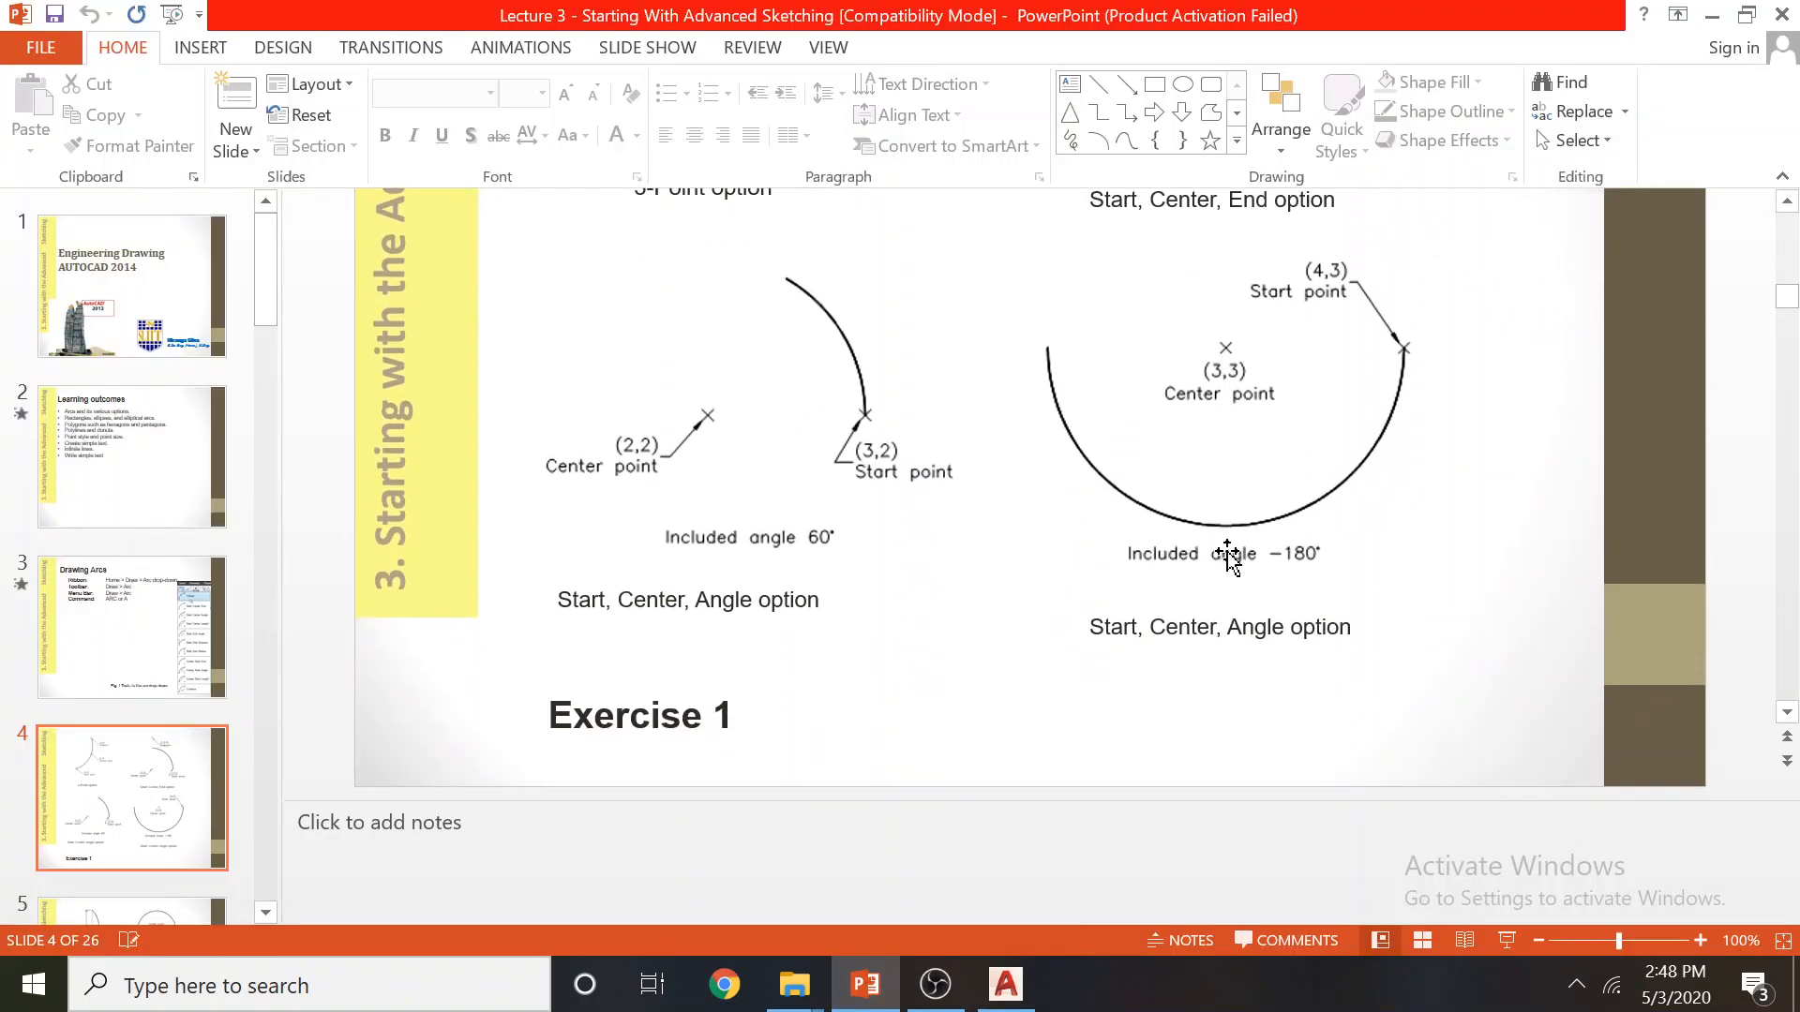
scroll(1227, 555, "up", 5)
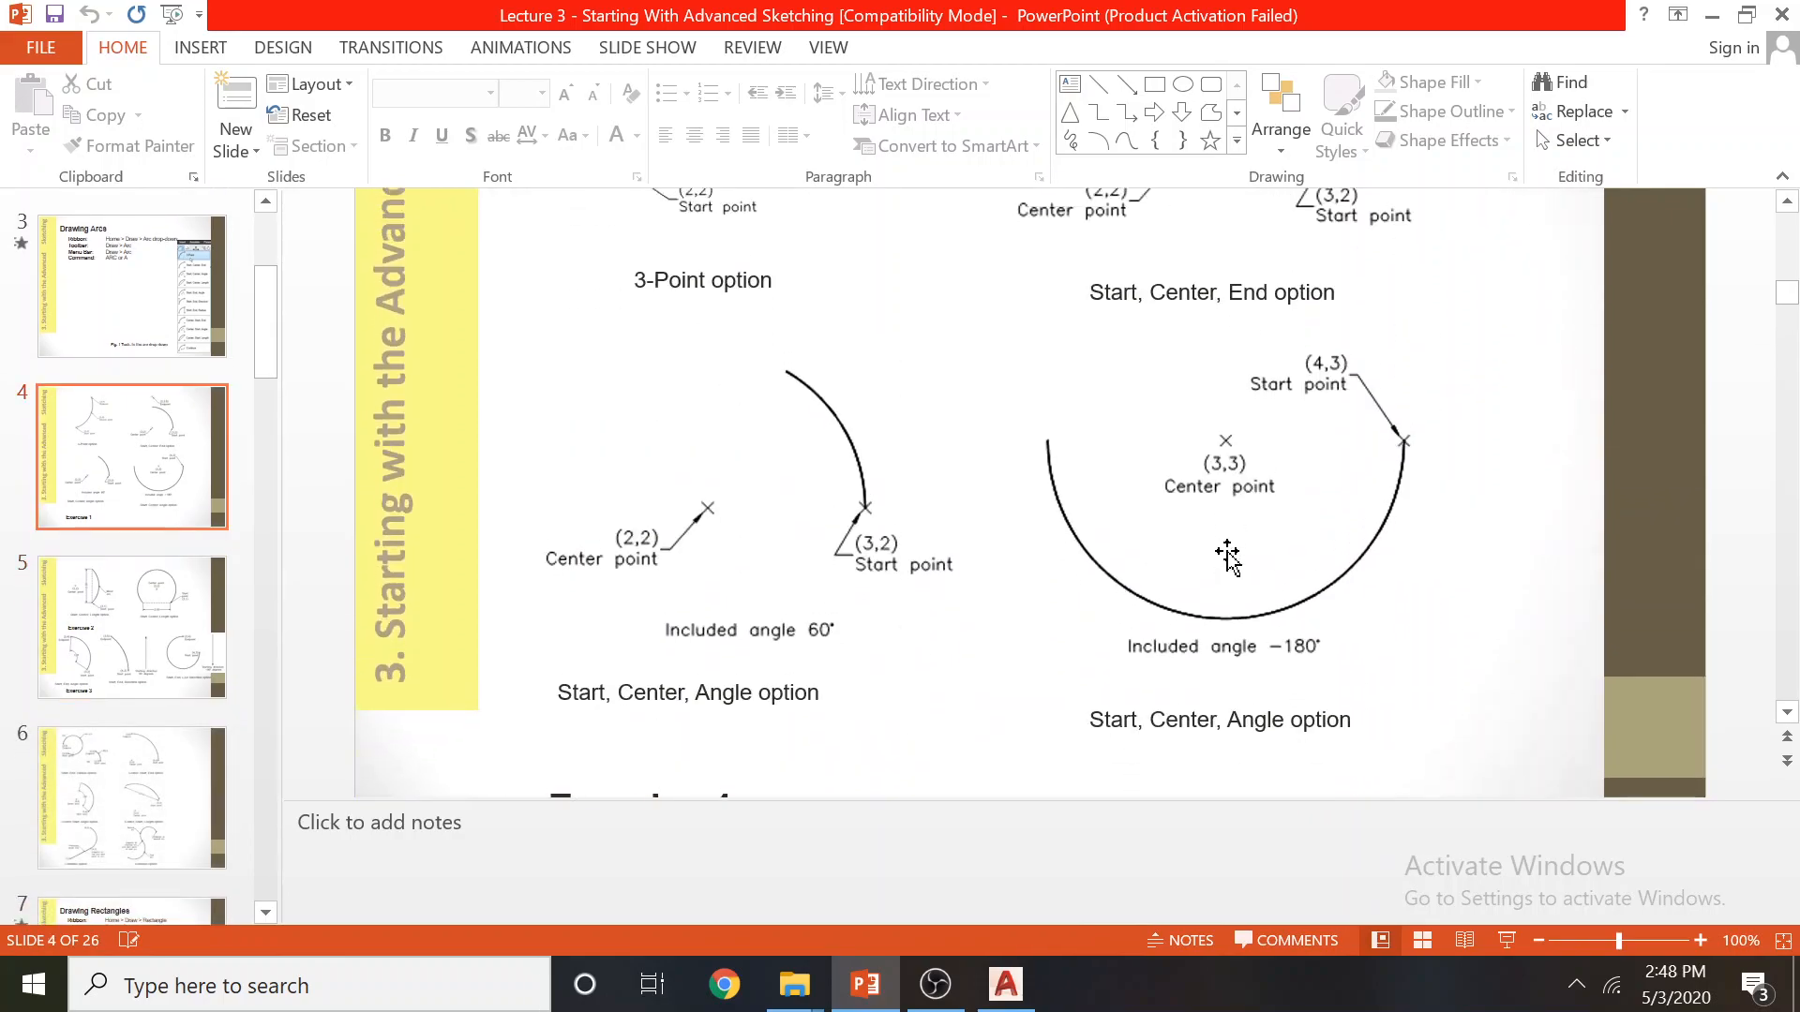
left_click(1537, 940)
left_click(1537, 940)
scroll(1064, 544, "down", 4)
scroll(876, 557, "up", 4)
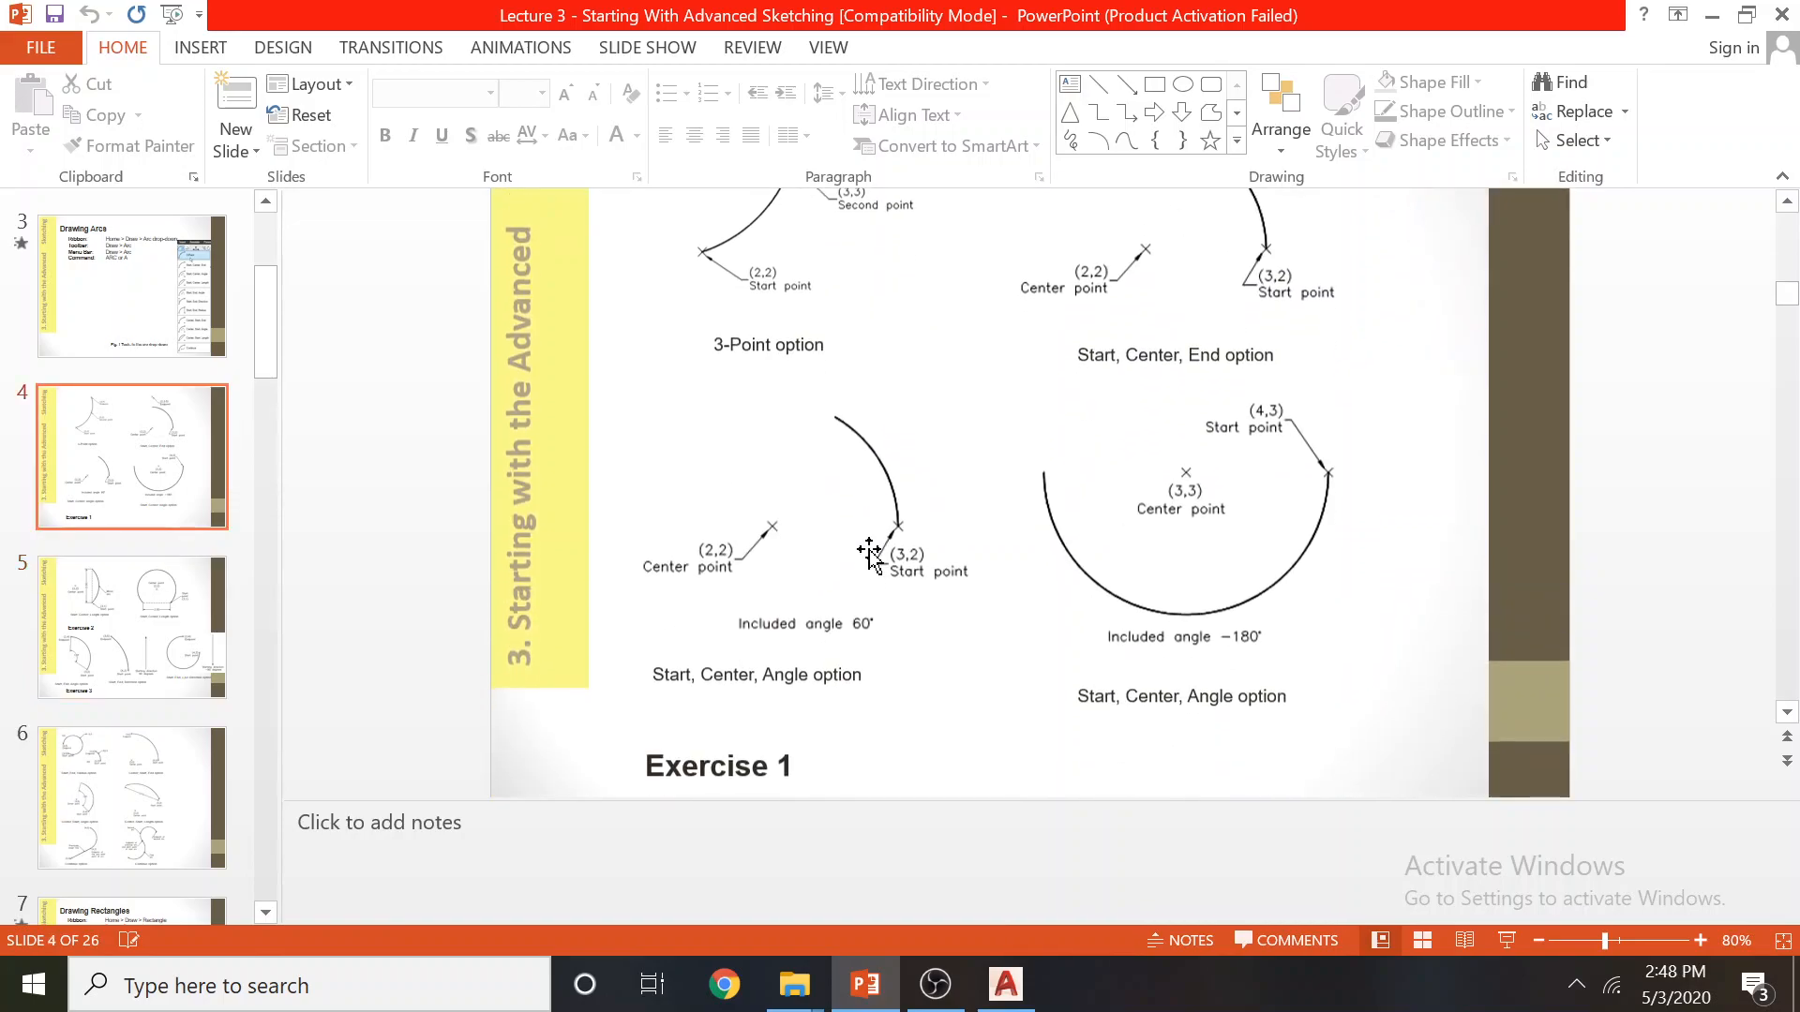
Open the Word document "Tutorial 3 - Starting with Advanced Sketching" from the tutorials-doc folder under AutoCAD notes and dismiss the Office activation wizard
mouse_move(794, 998)
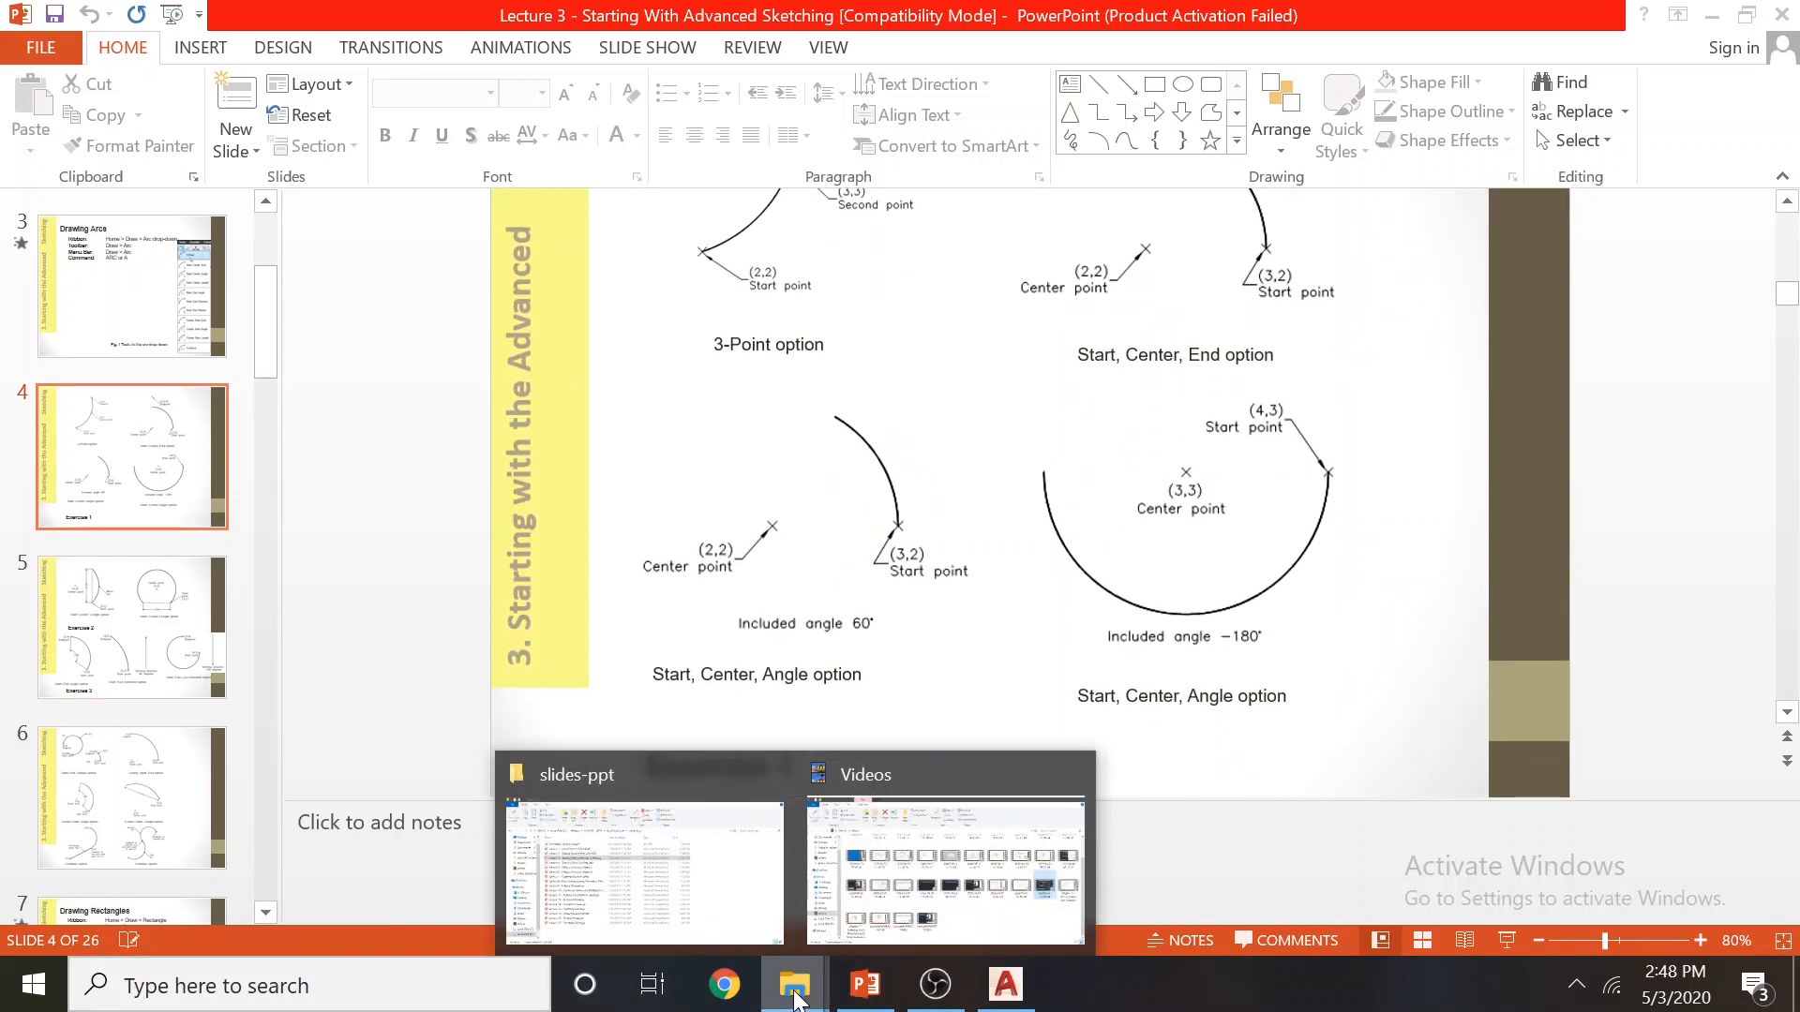
left_click(735, 884)
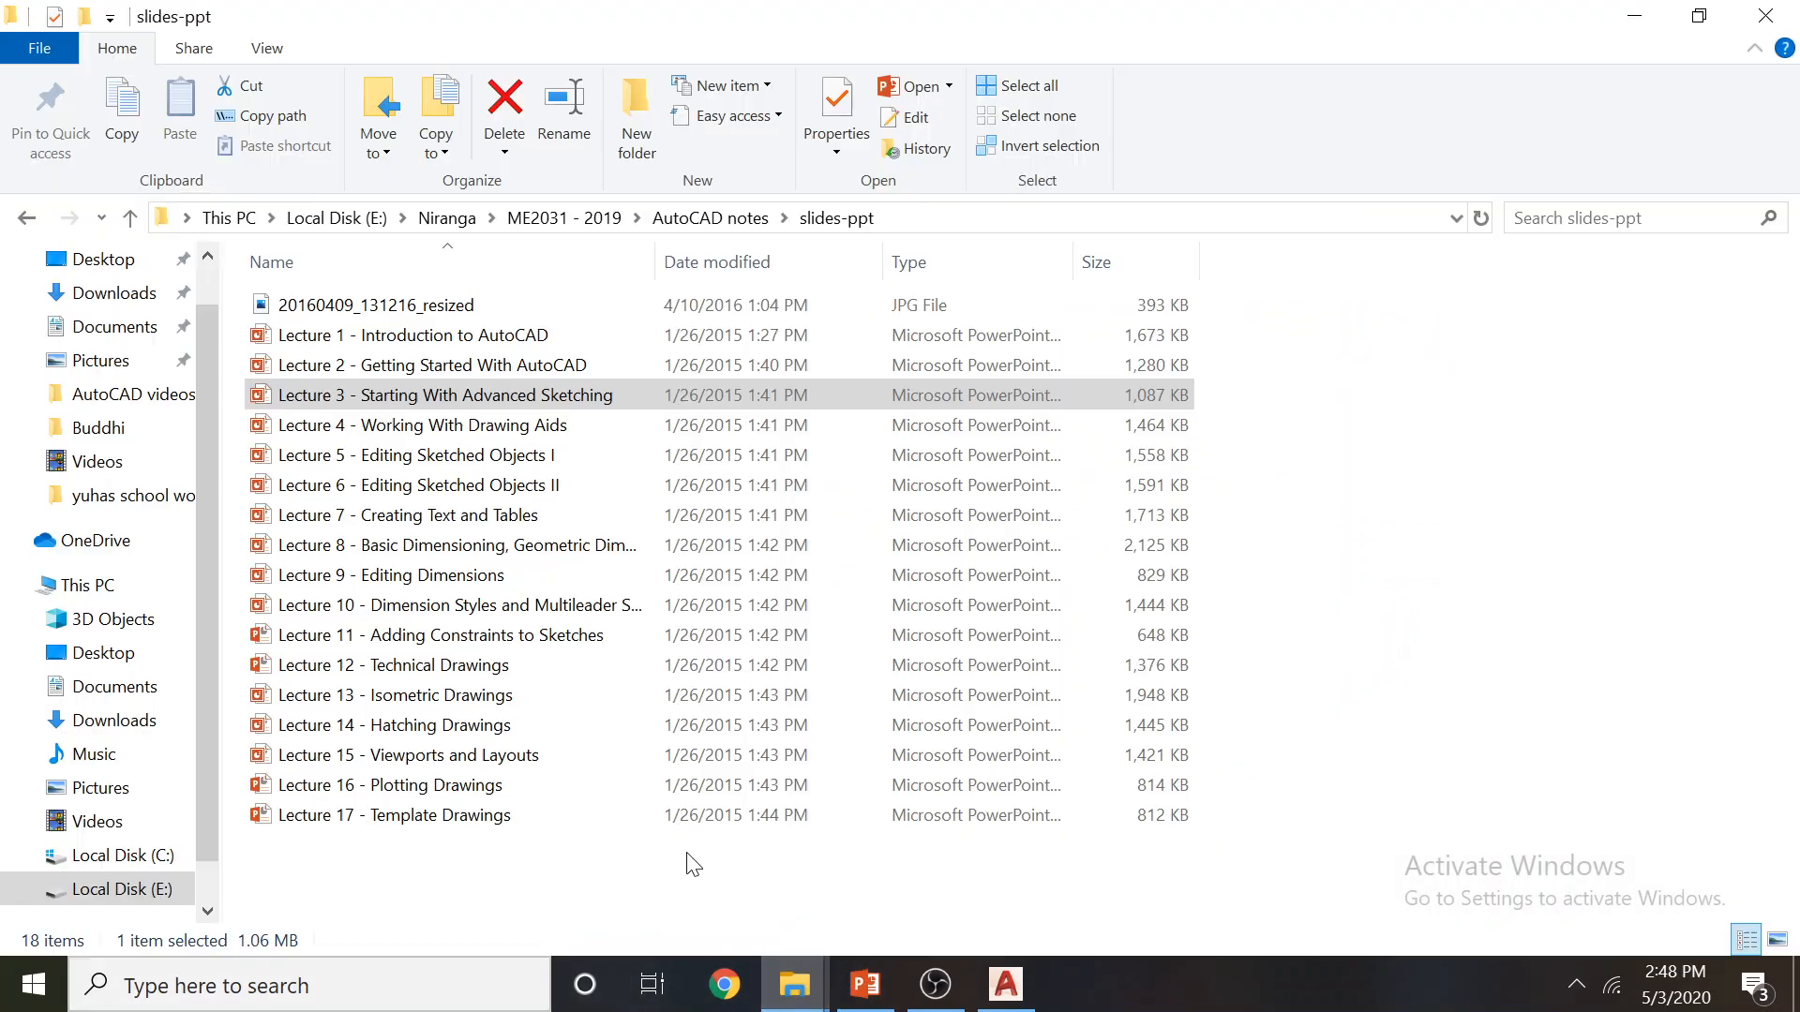
left_click(710, 218)
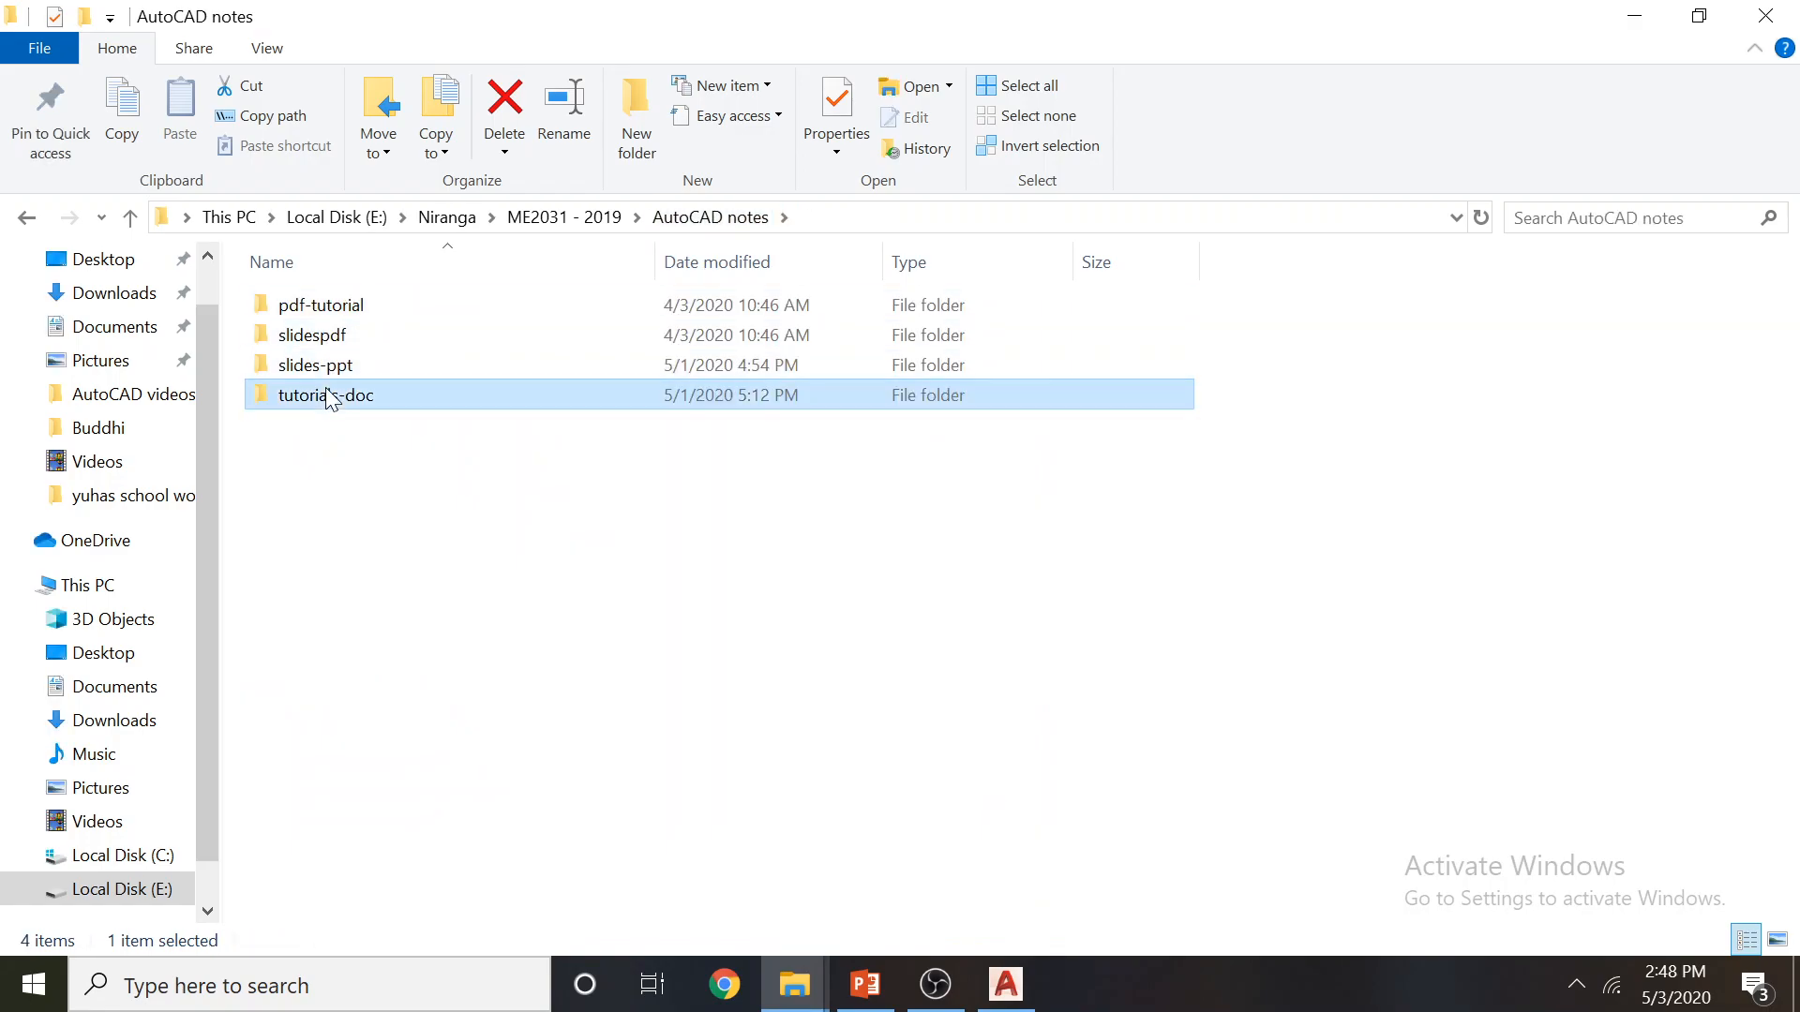
double_click(321, 397)
left_click(359, 368)
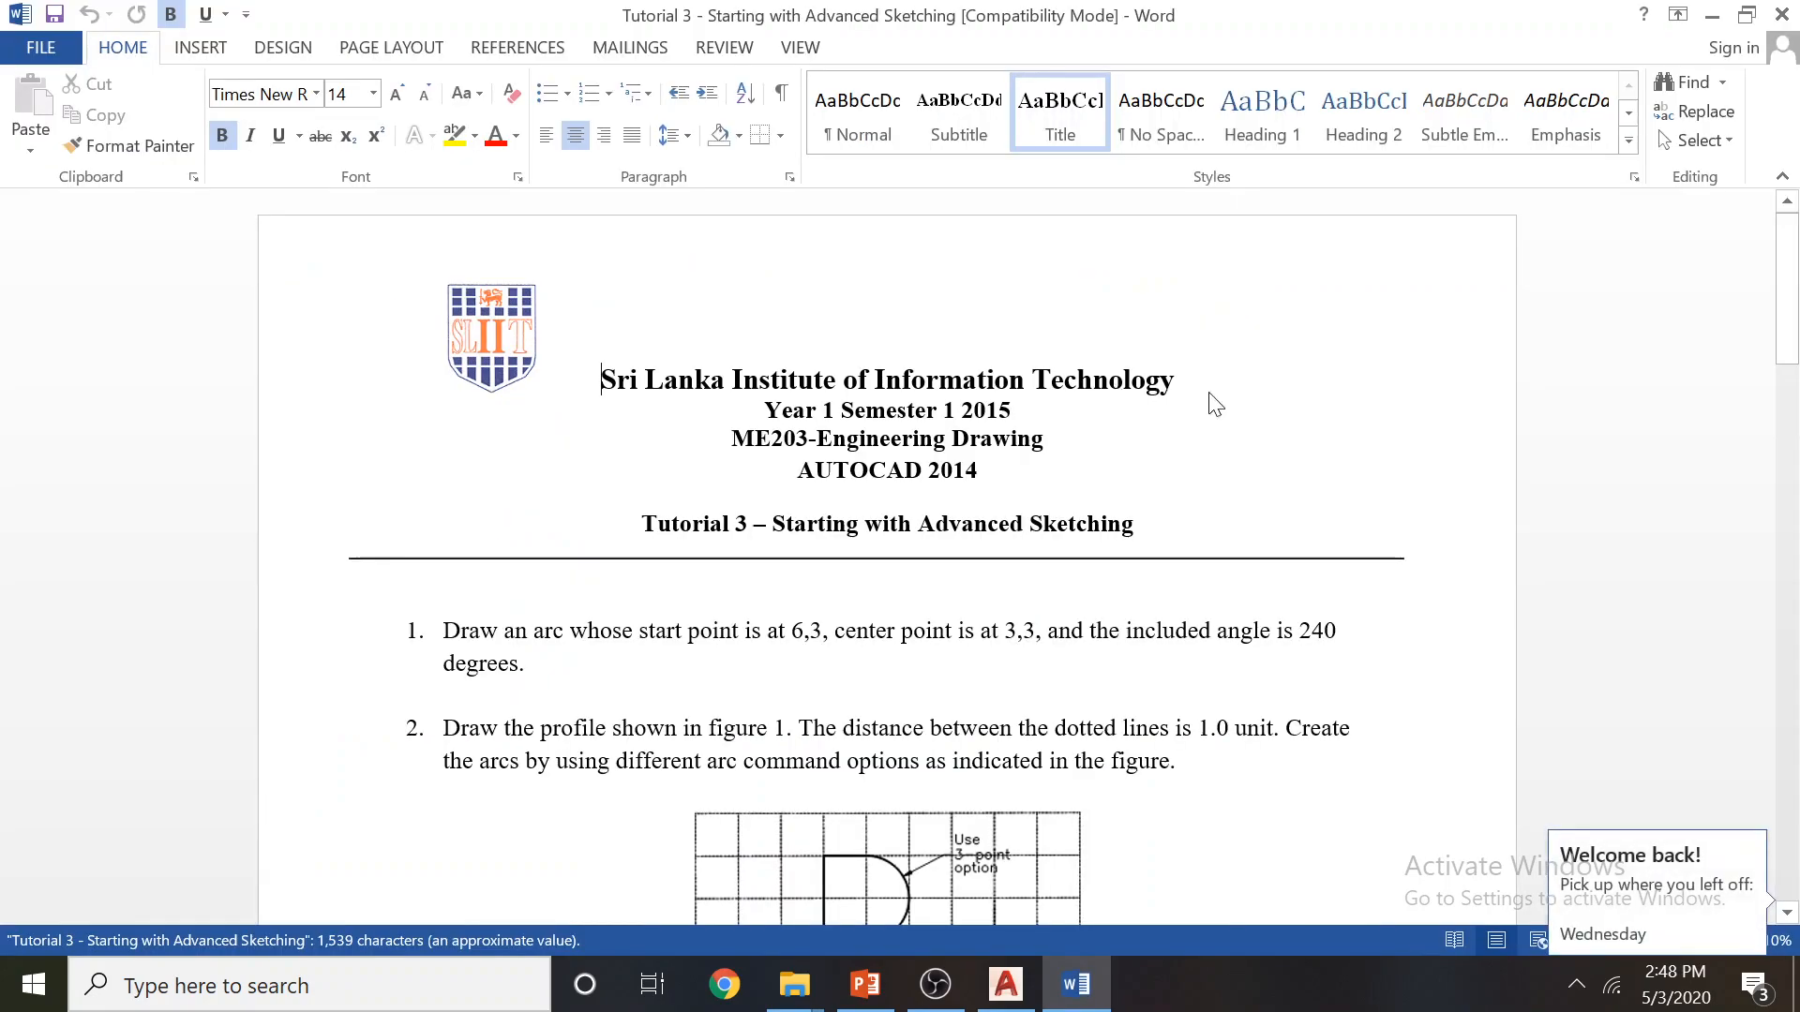
scroll(1216, 405, "down", 3)
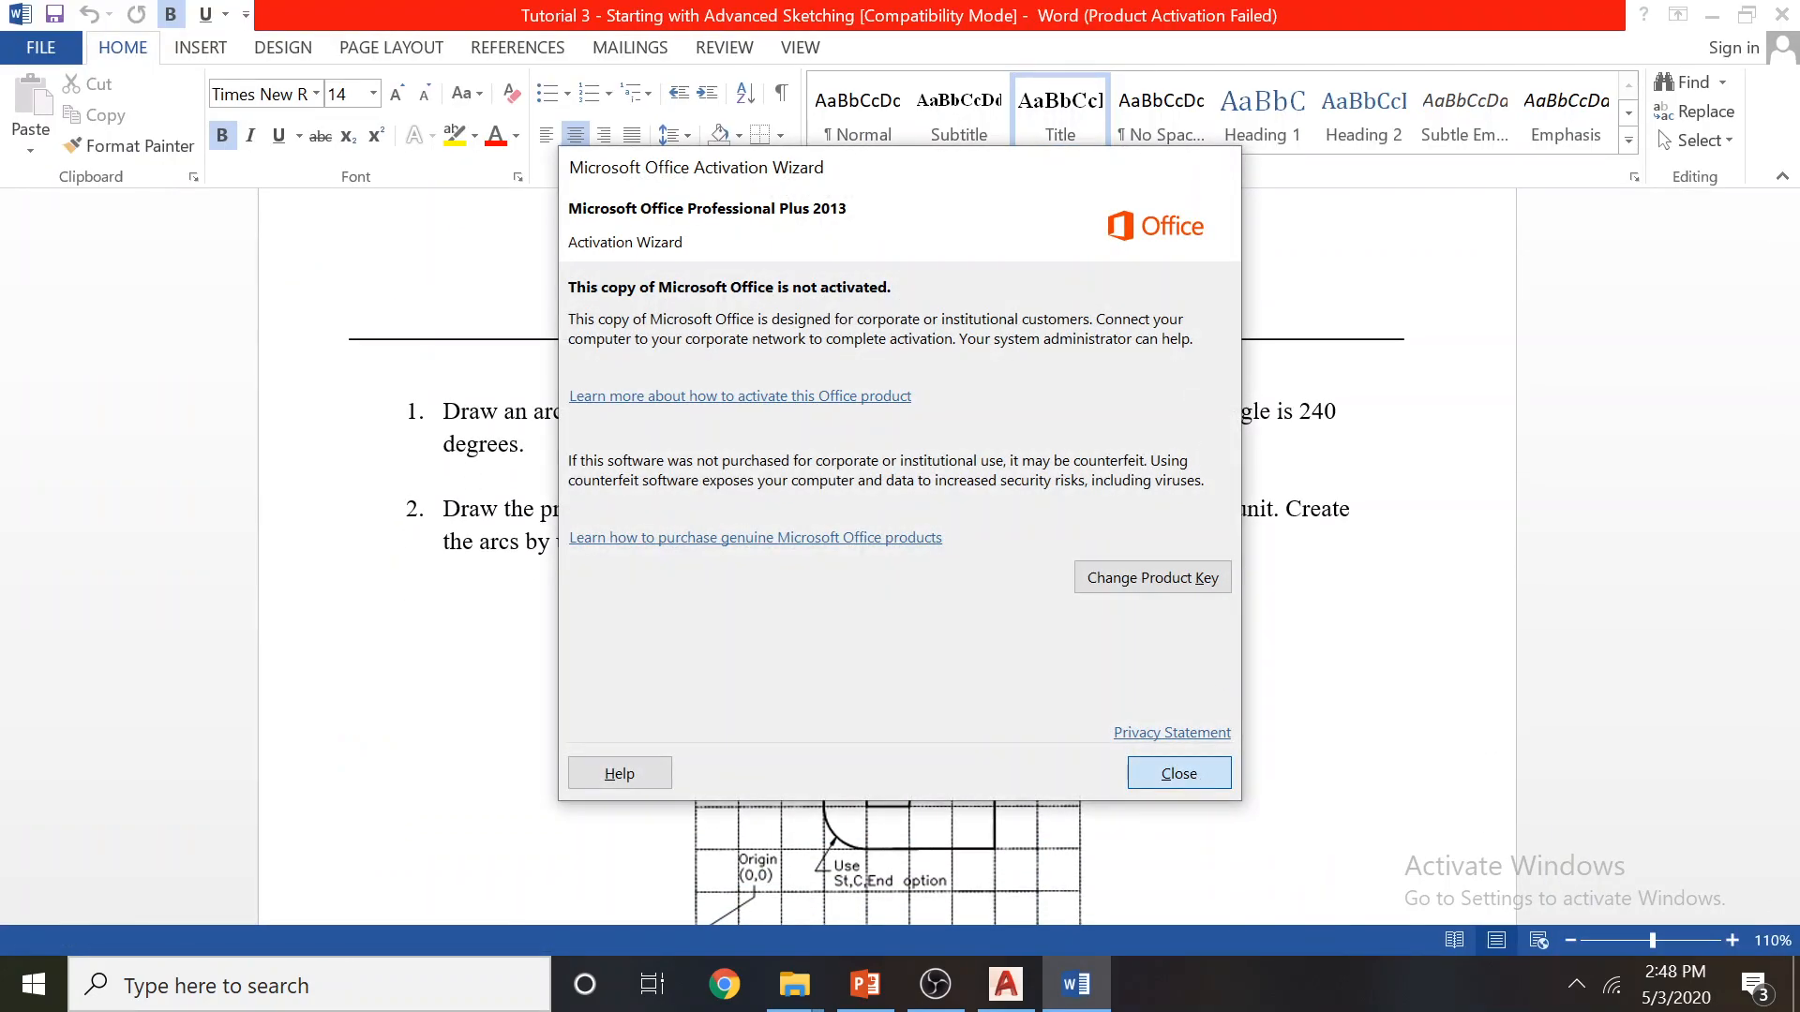
left_click(1178, 773)
Look through the tutorial's arc, rectangle, ellipse and polygon exercises, including the profile figure of question 2
scroll(1204, 587, "down", 10)
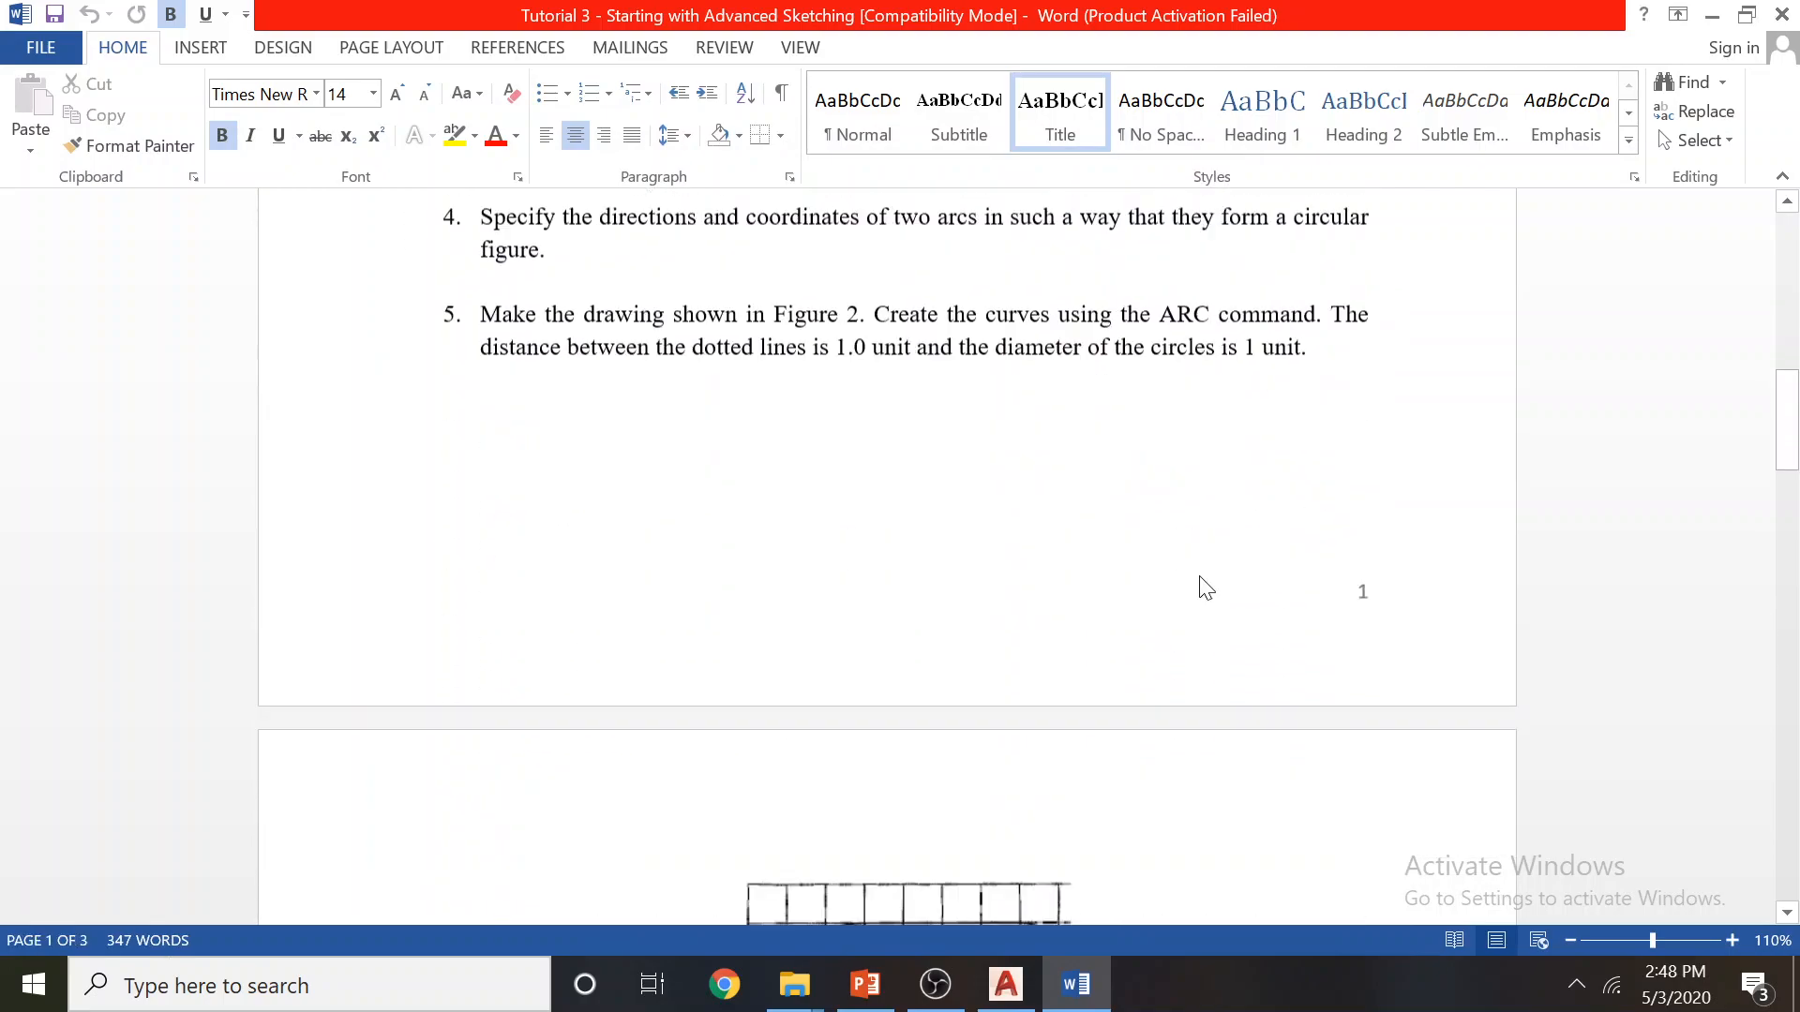
scroll(1204, 588, "down", 20)
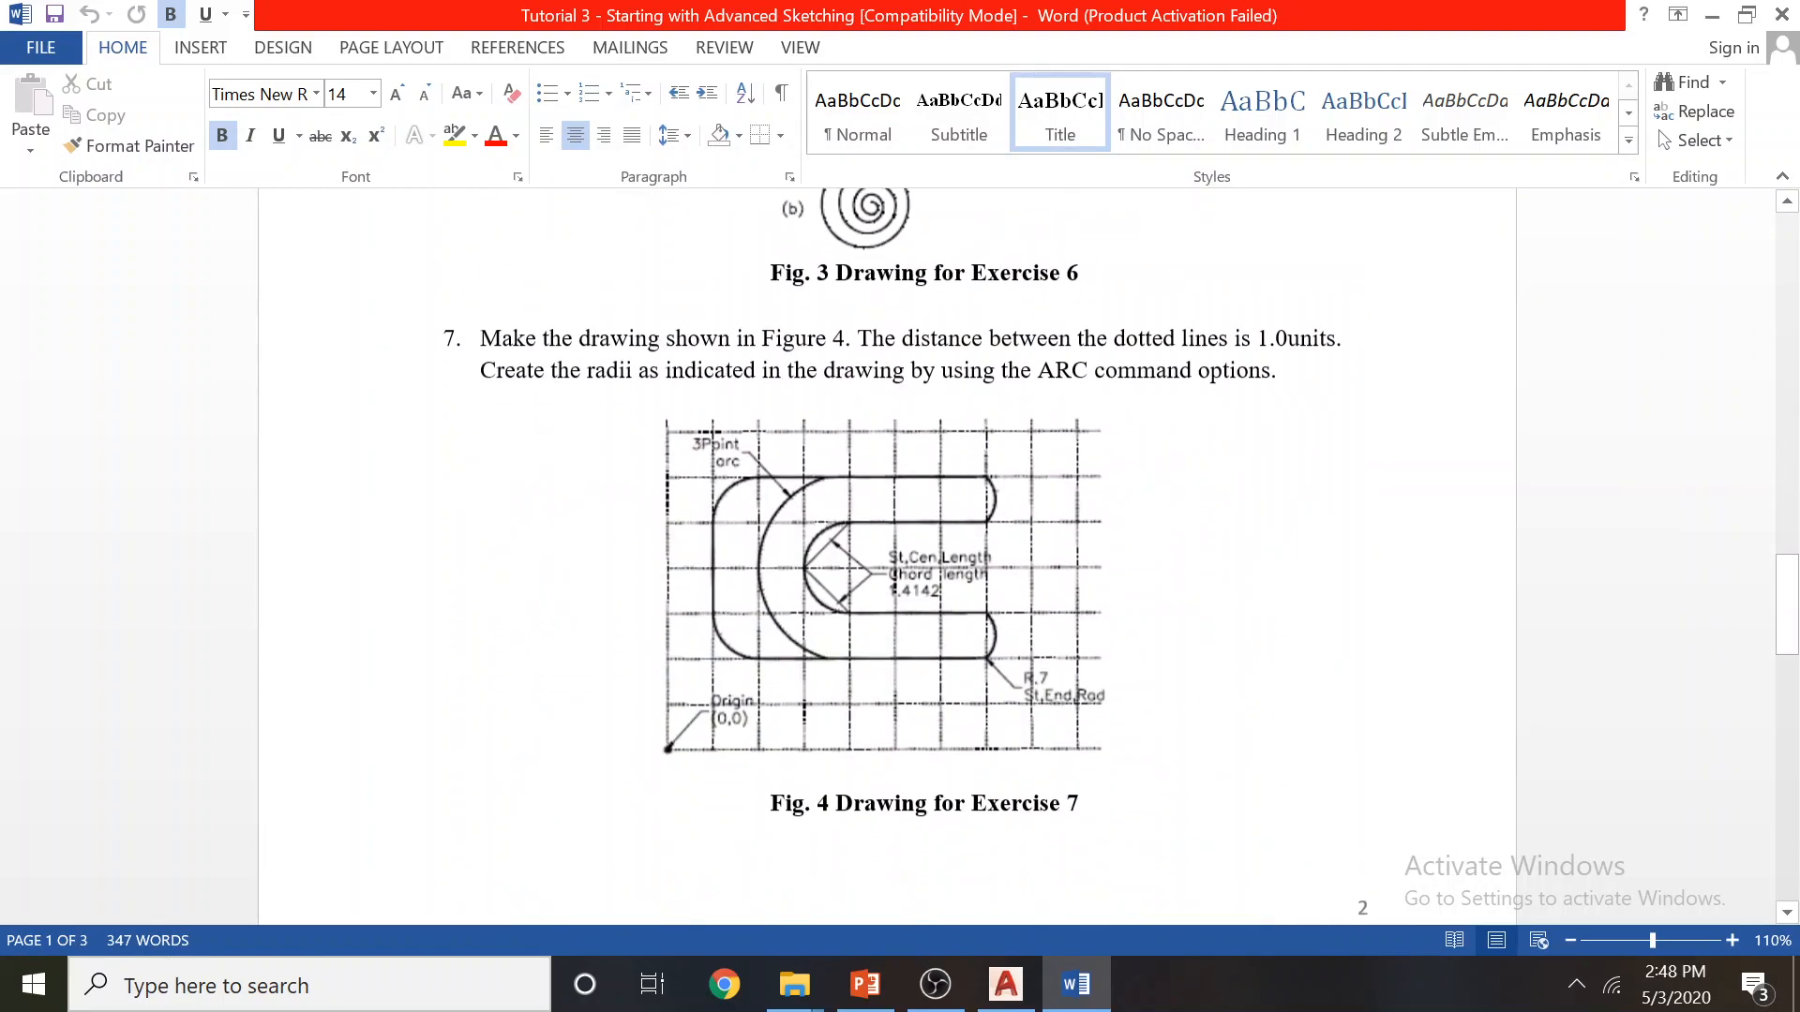
scroll(1199, 583, "down", 9)
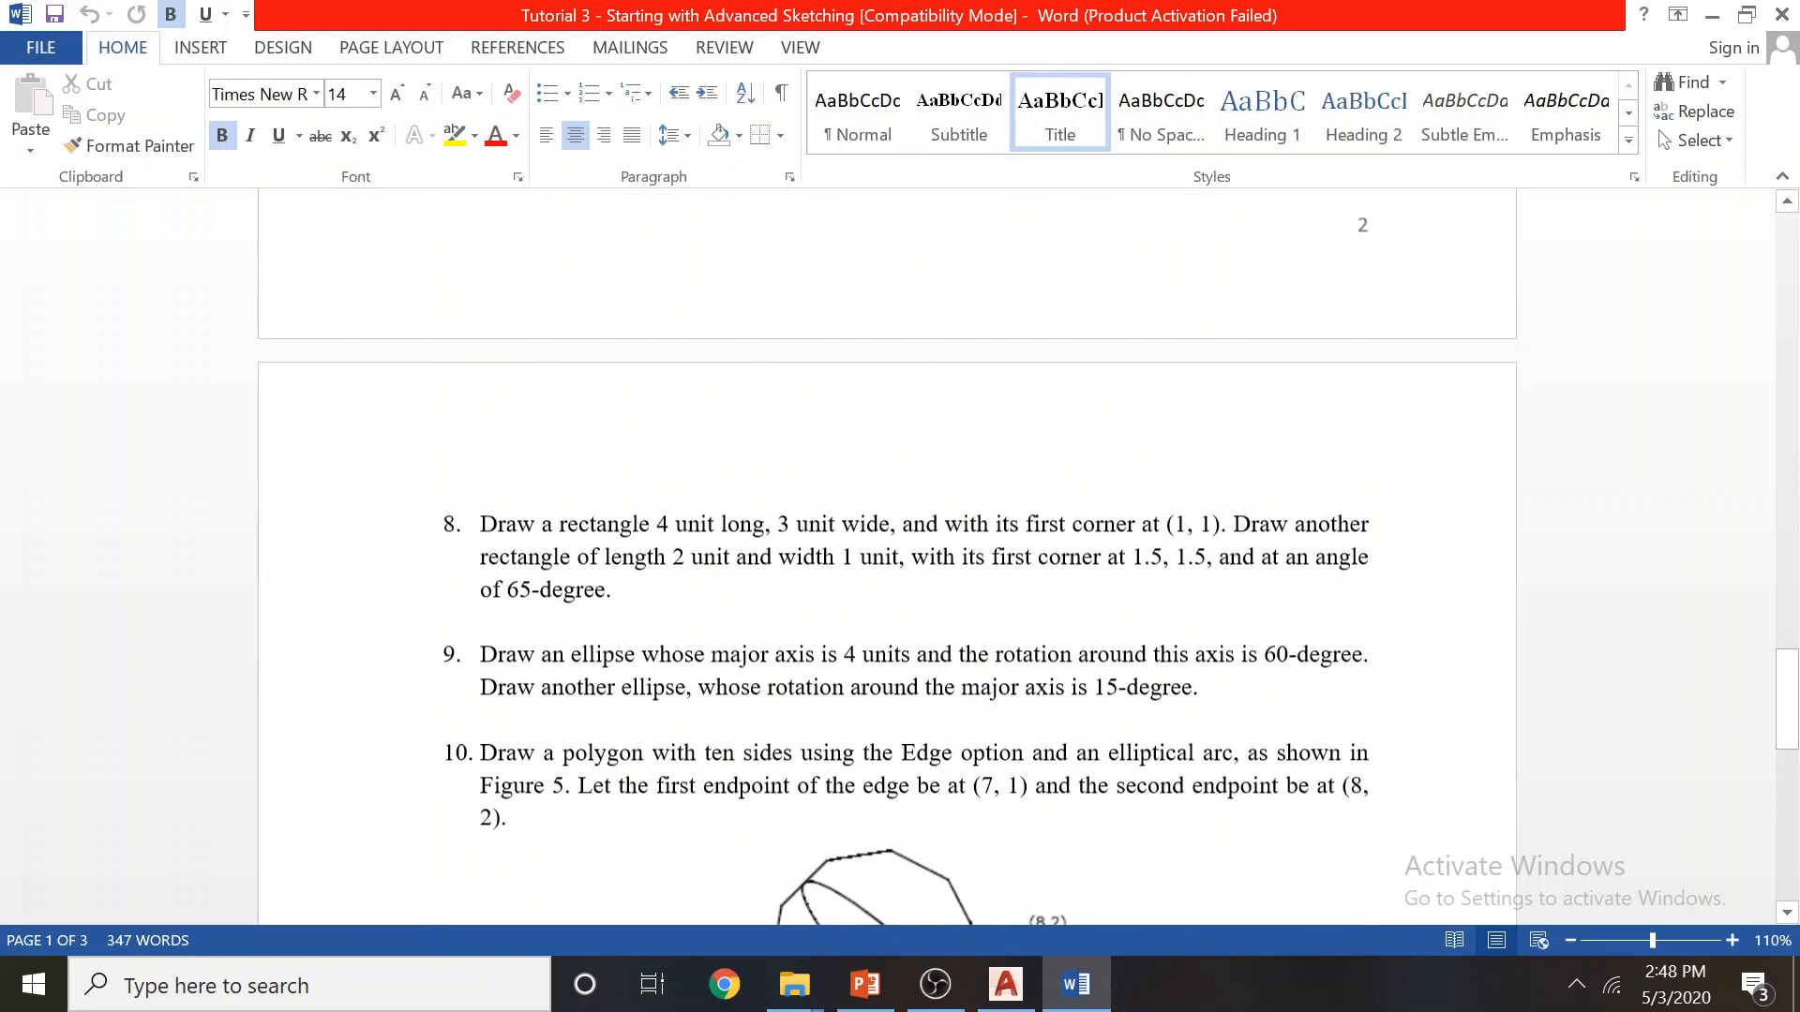
scroll(1199, 583, "up", 8)
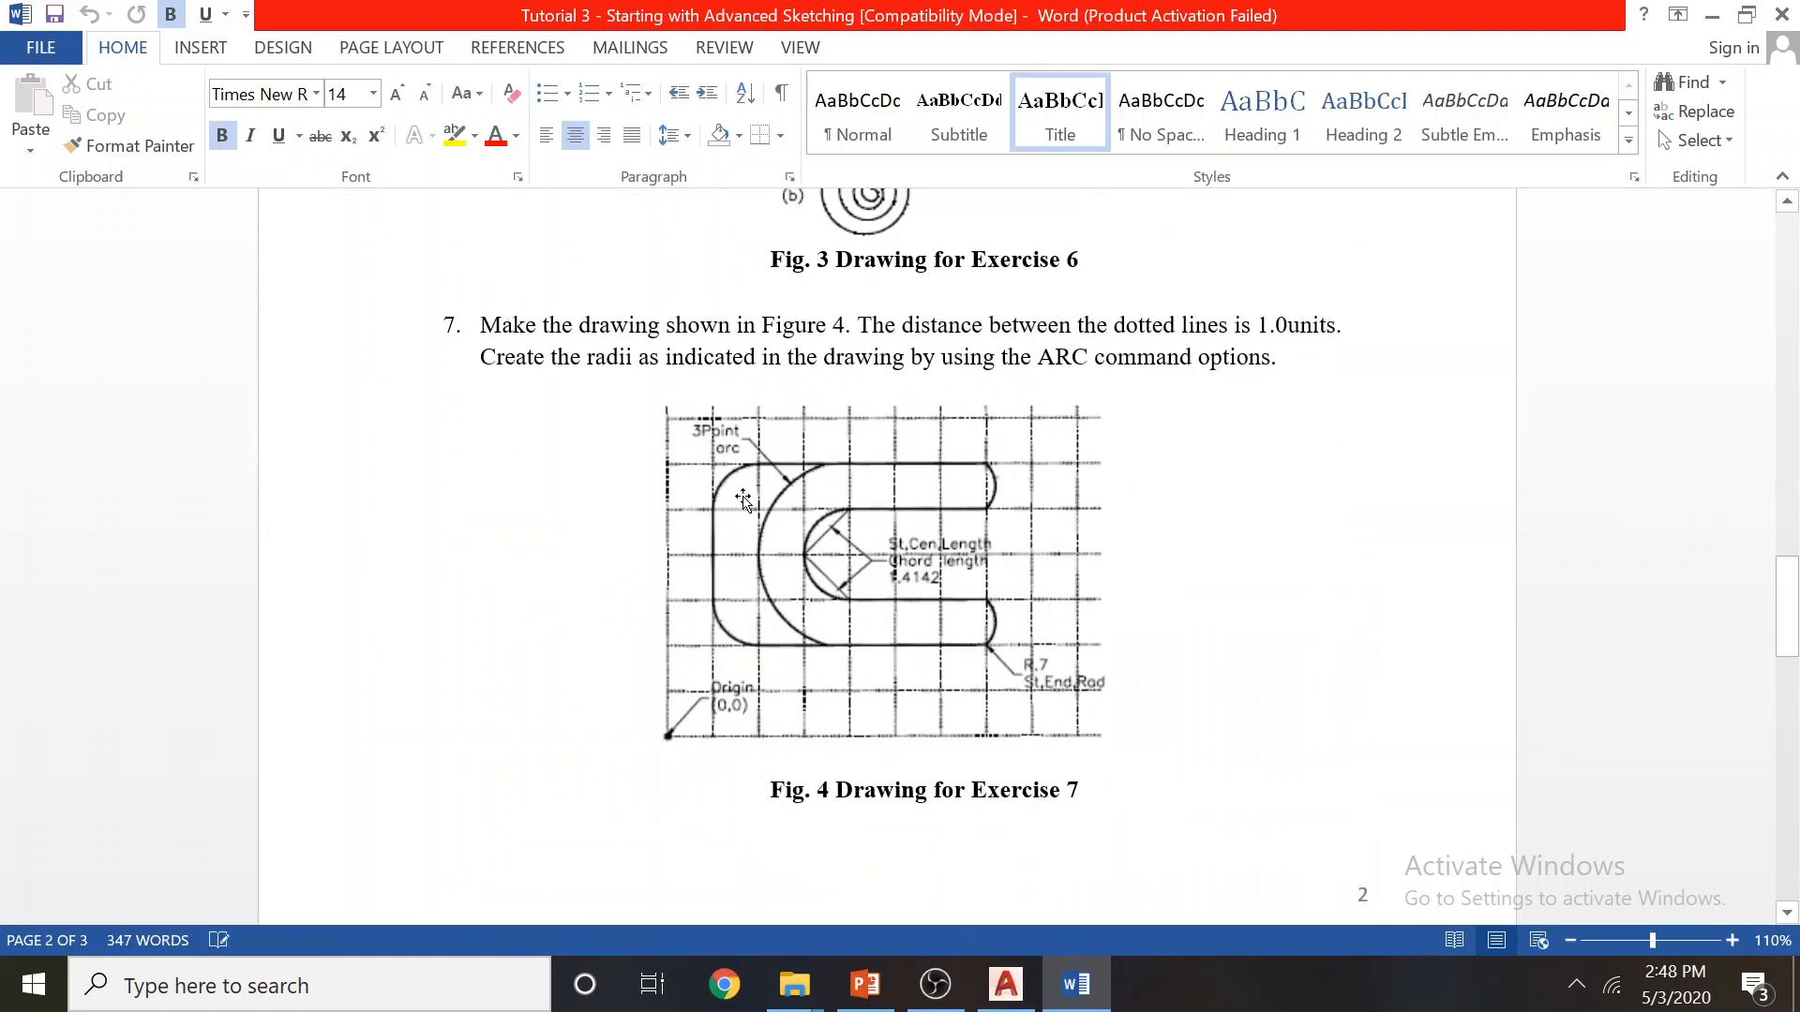
scroll(900, 633, "up", 13)
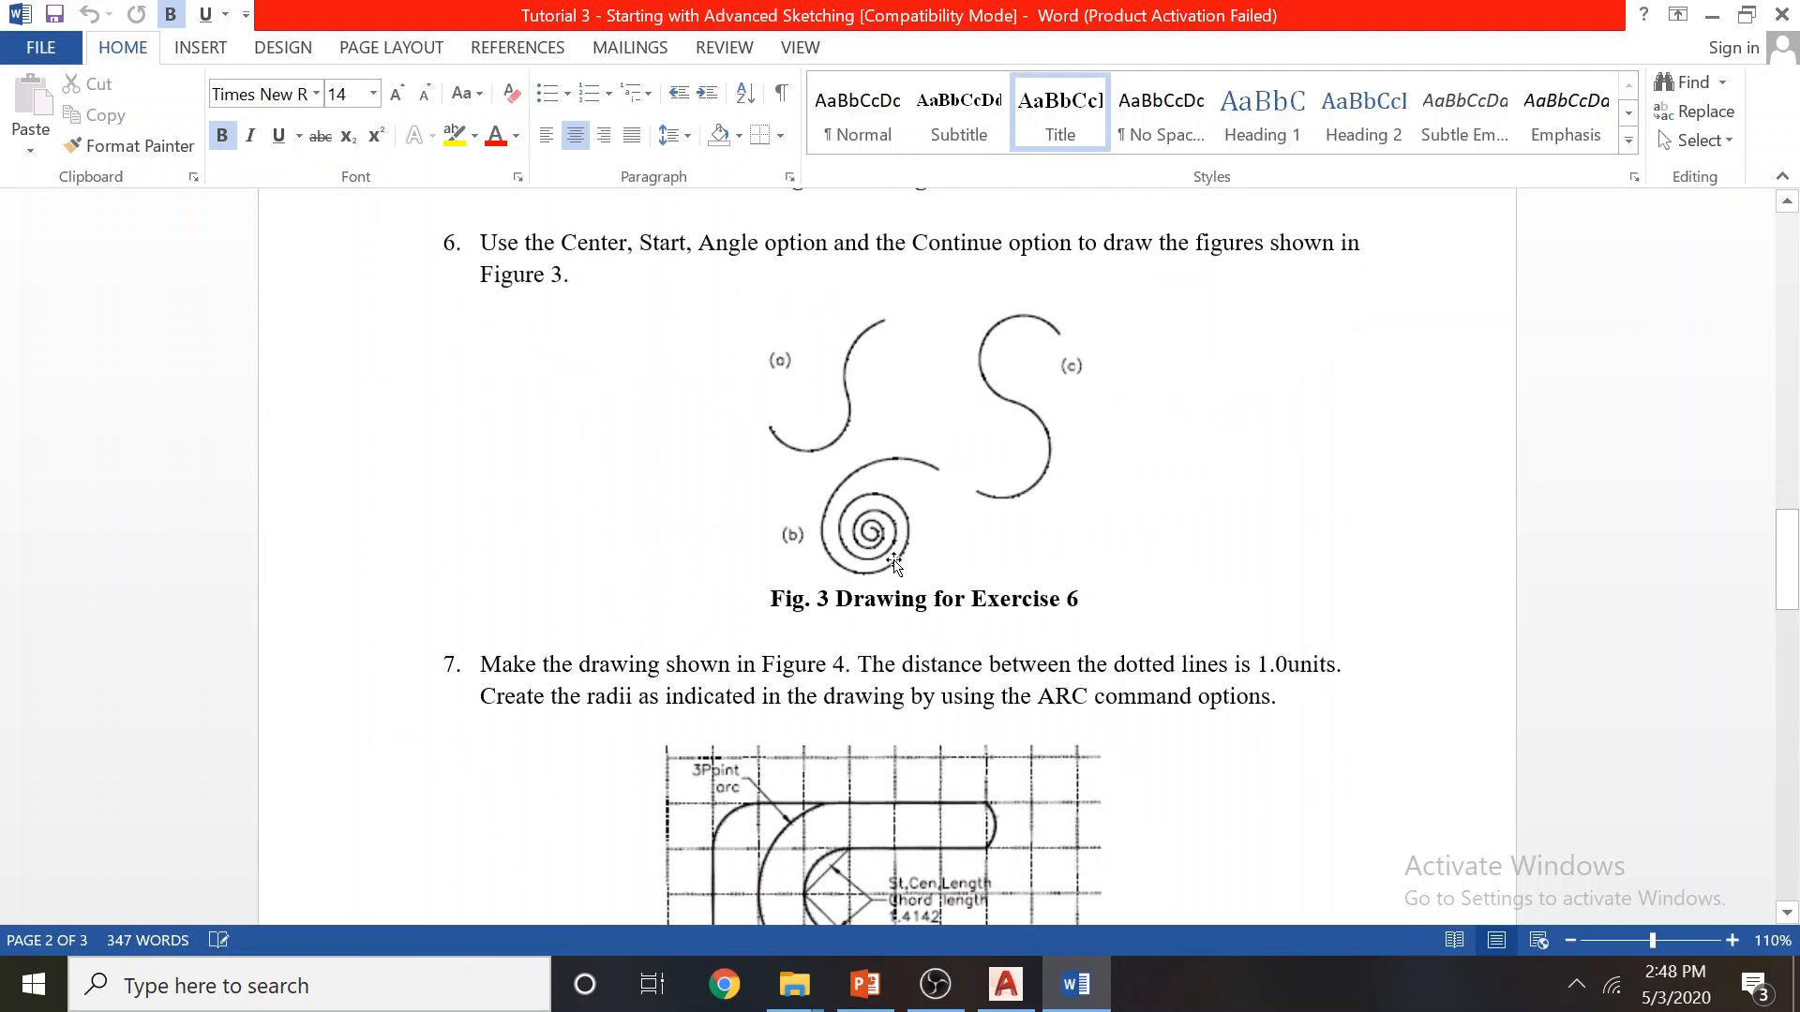
scroll(900, 569, "up", 10)
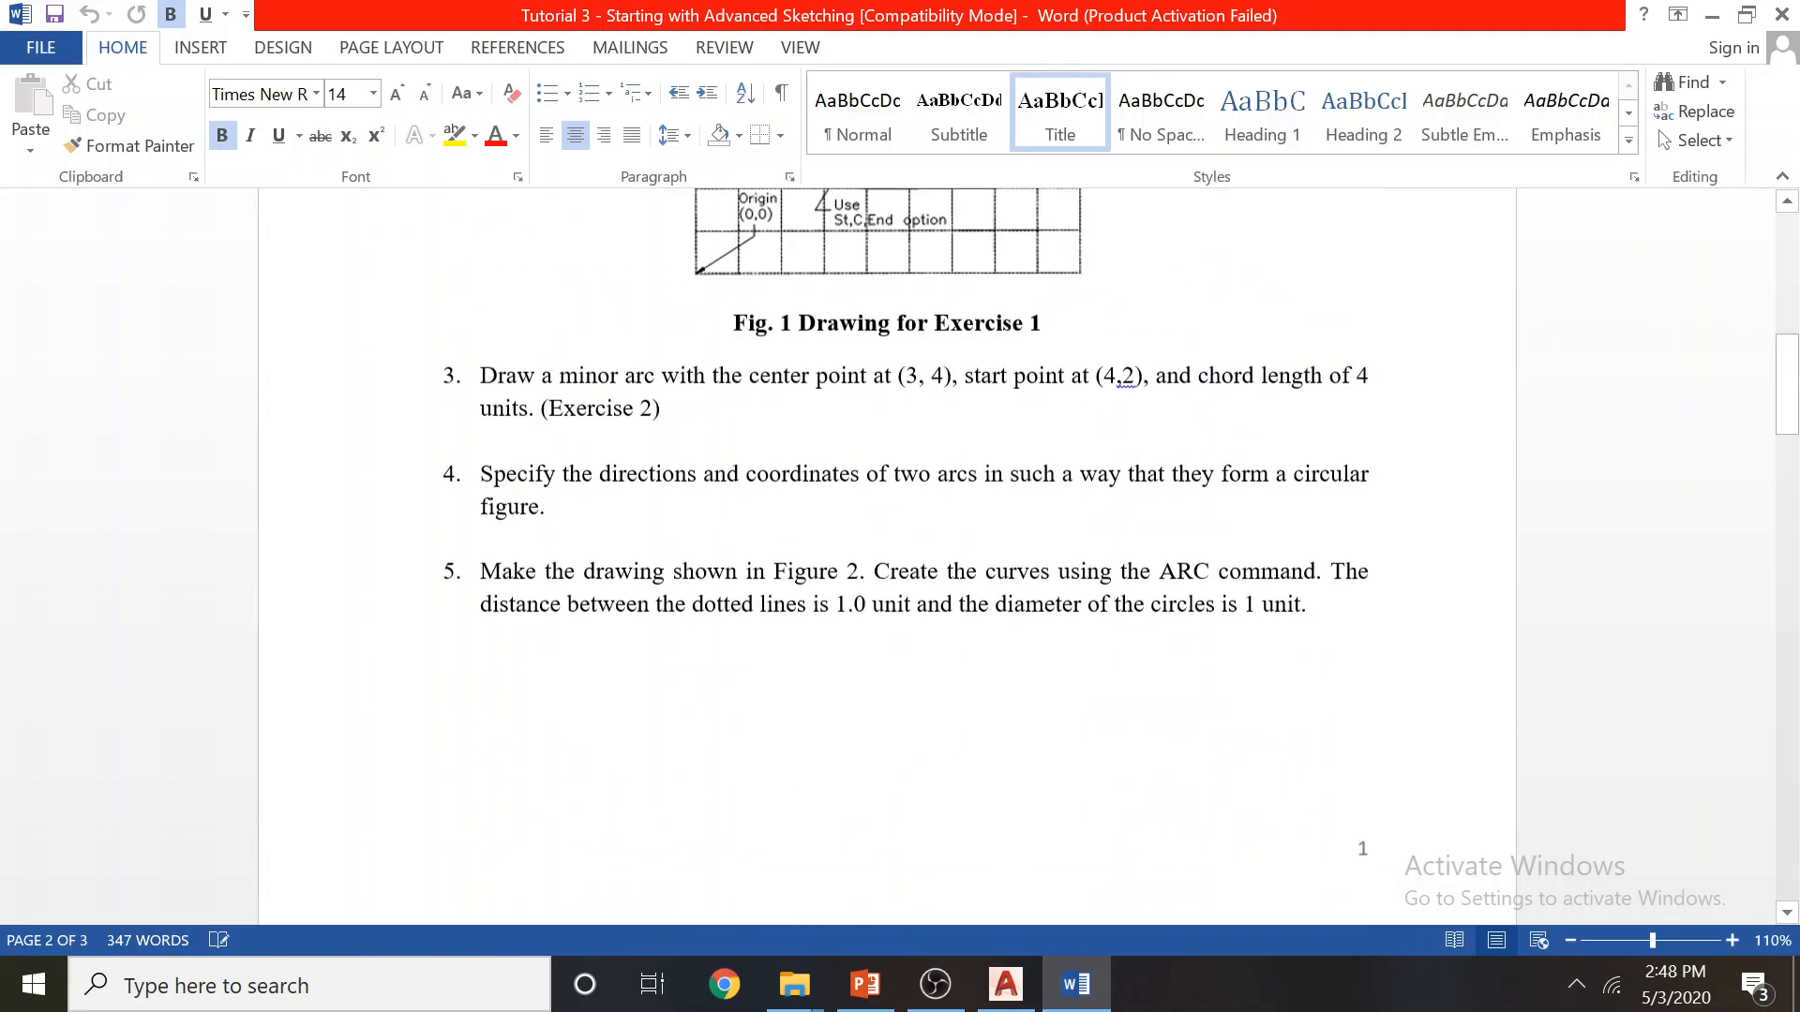
scroll(834, 643, "down", 3)
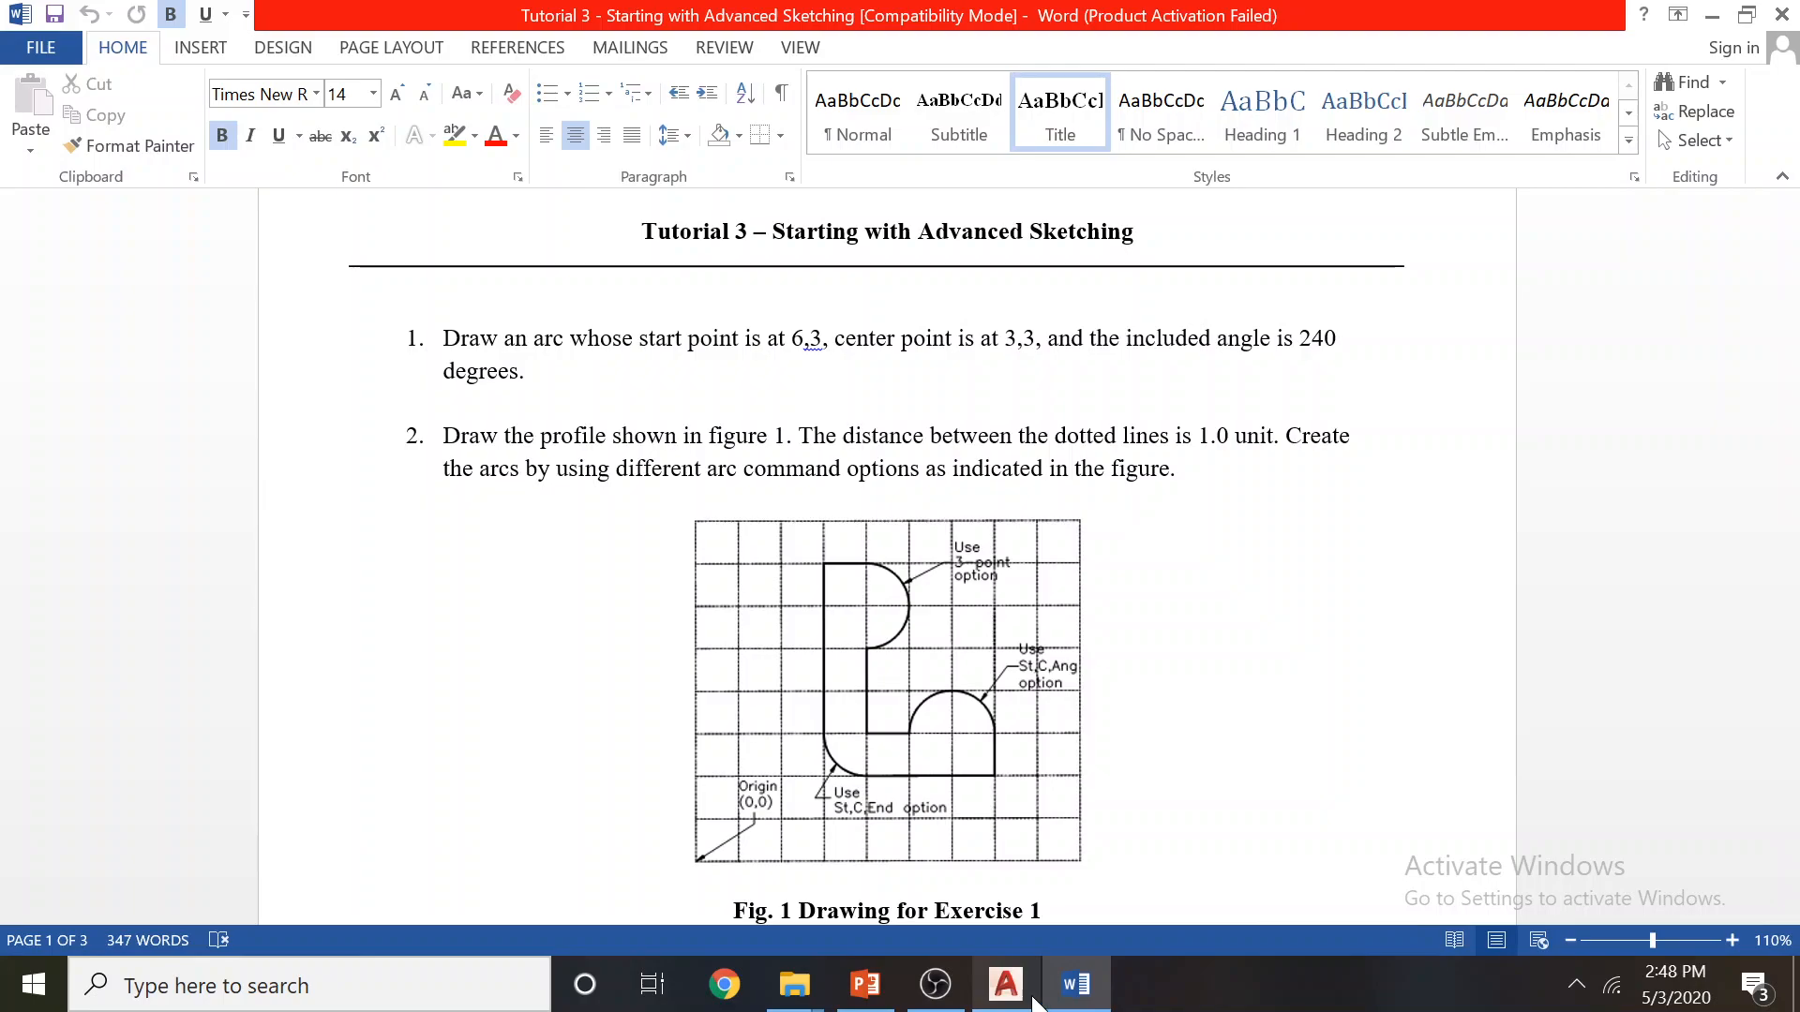
Switch back to AutoCAD and look over the available arc drawing options
mouse_move(1001, 990)
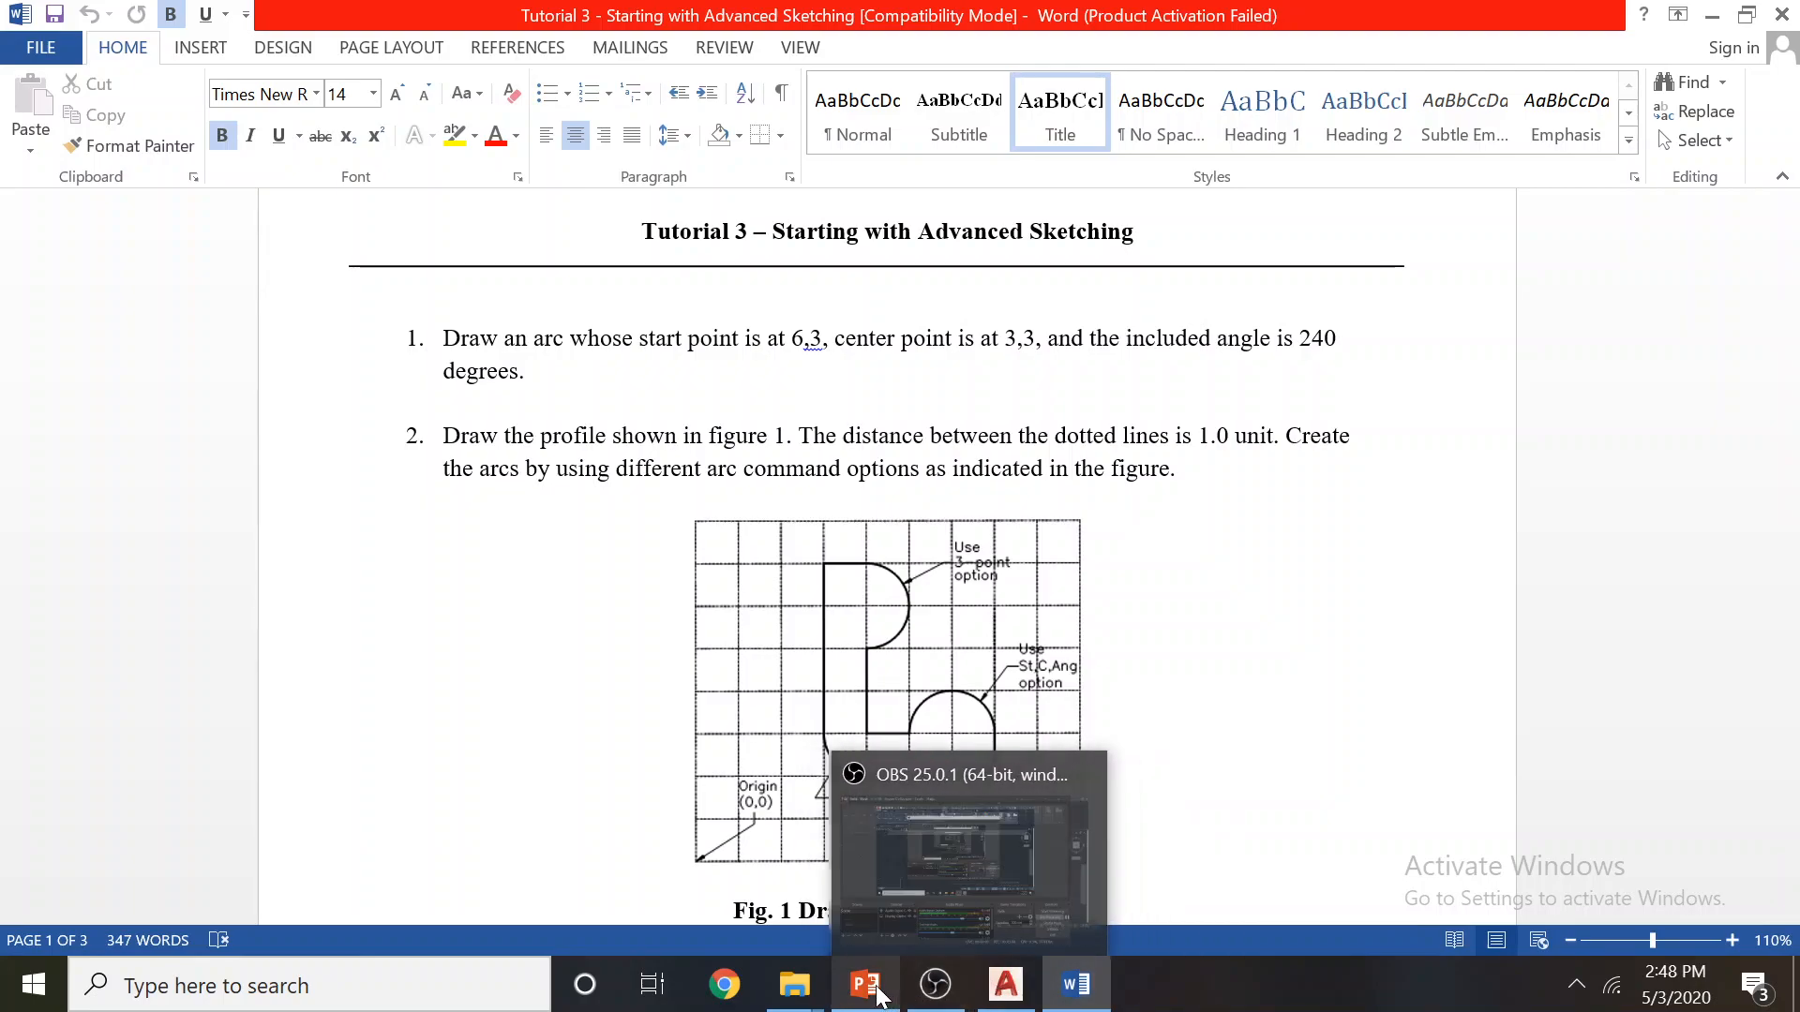
mouse_move(879, 993)
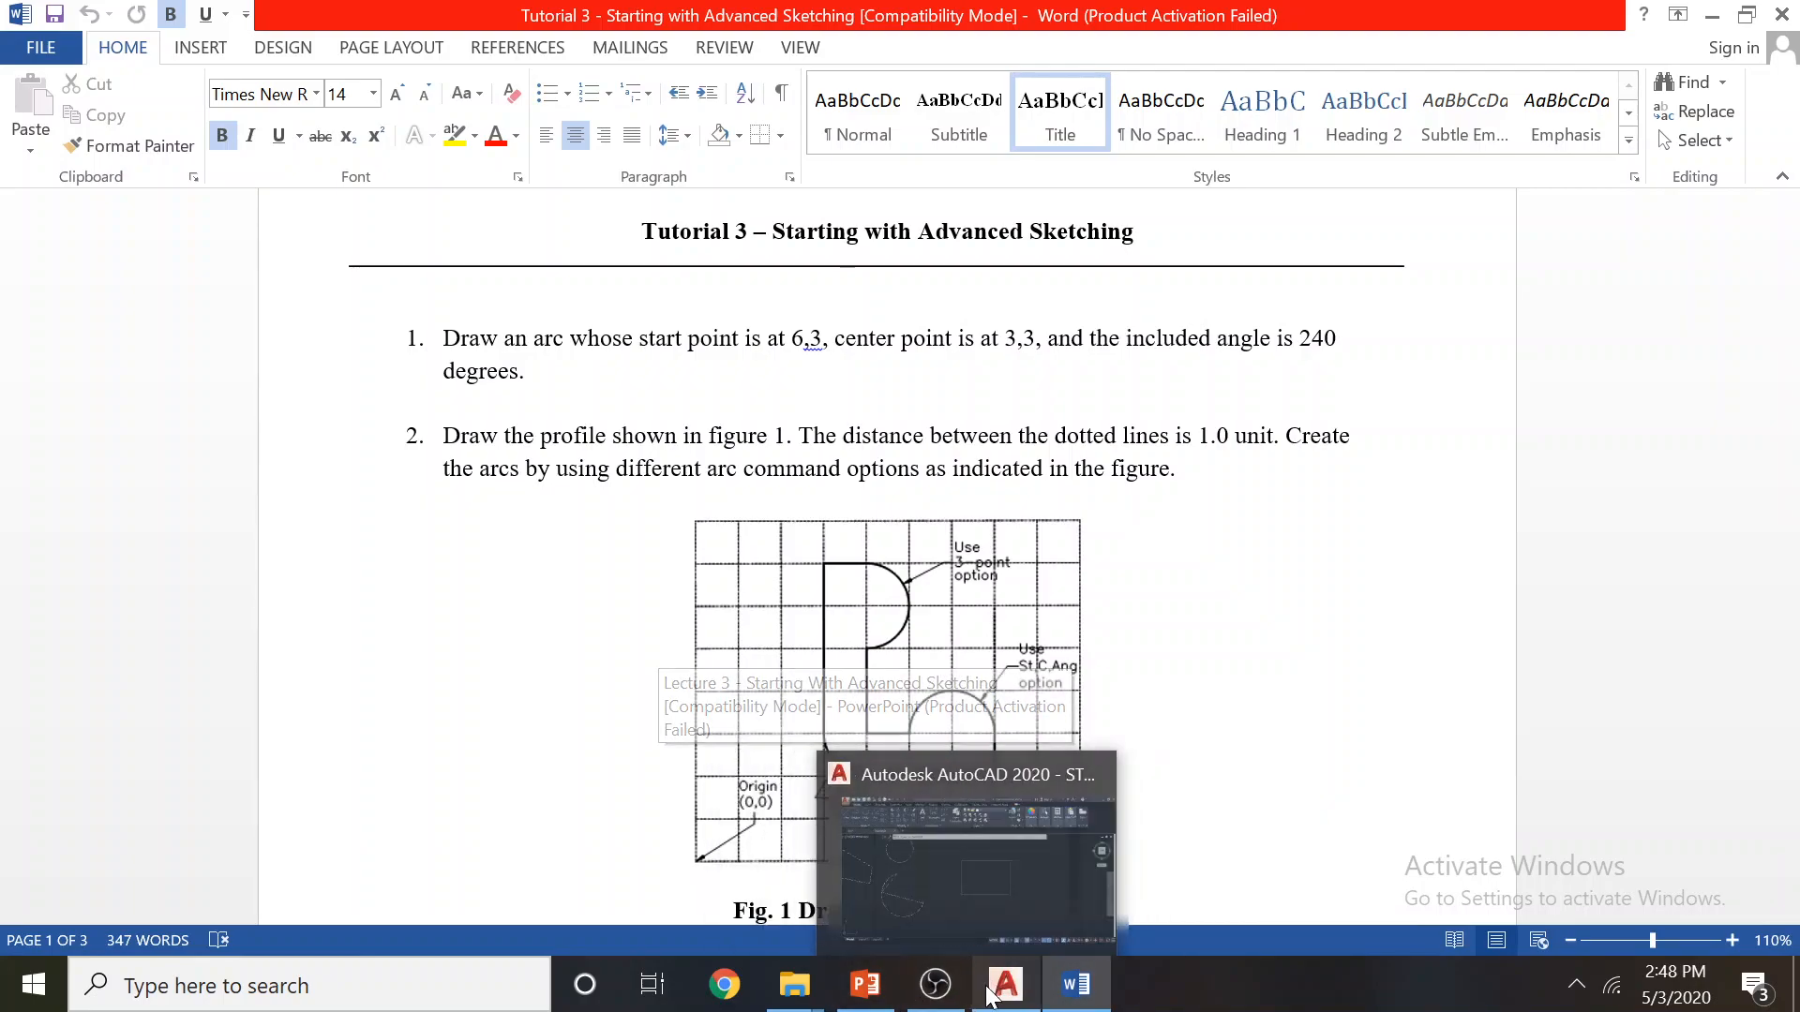
left_click(1025, 992)
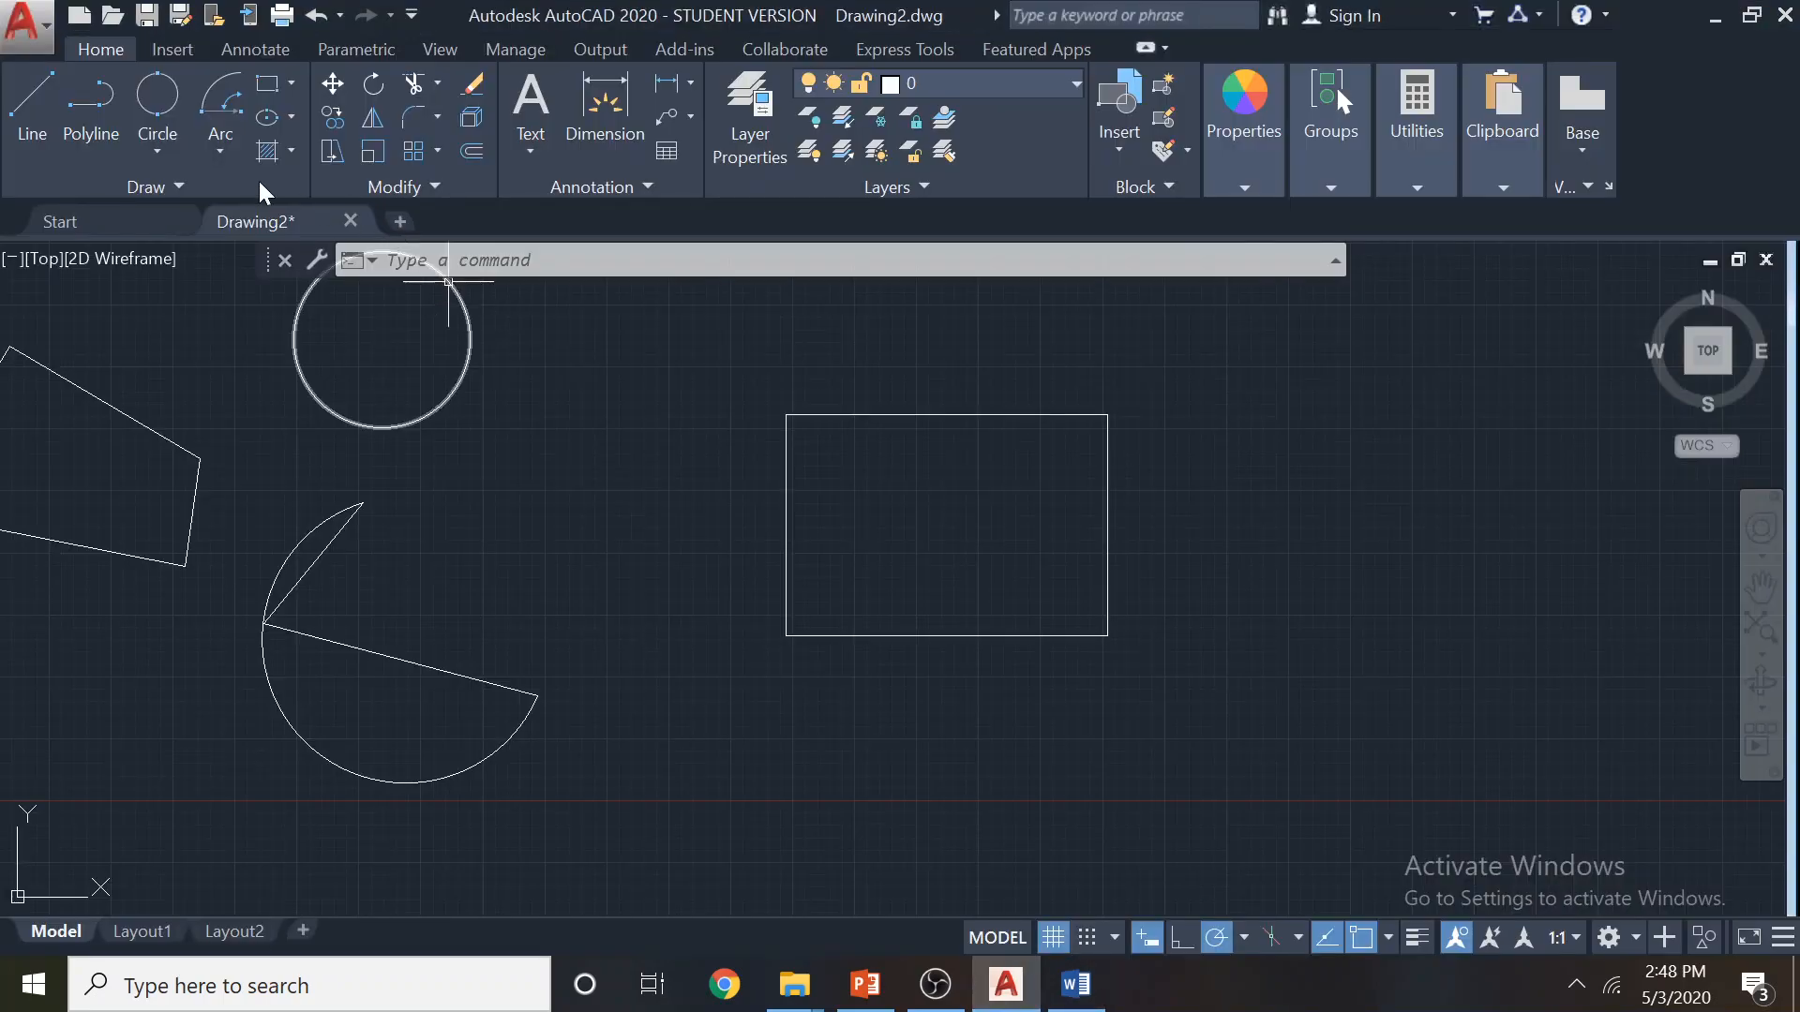
left_click(221, 141)
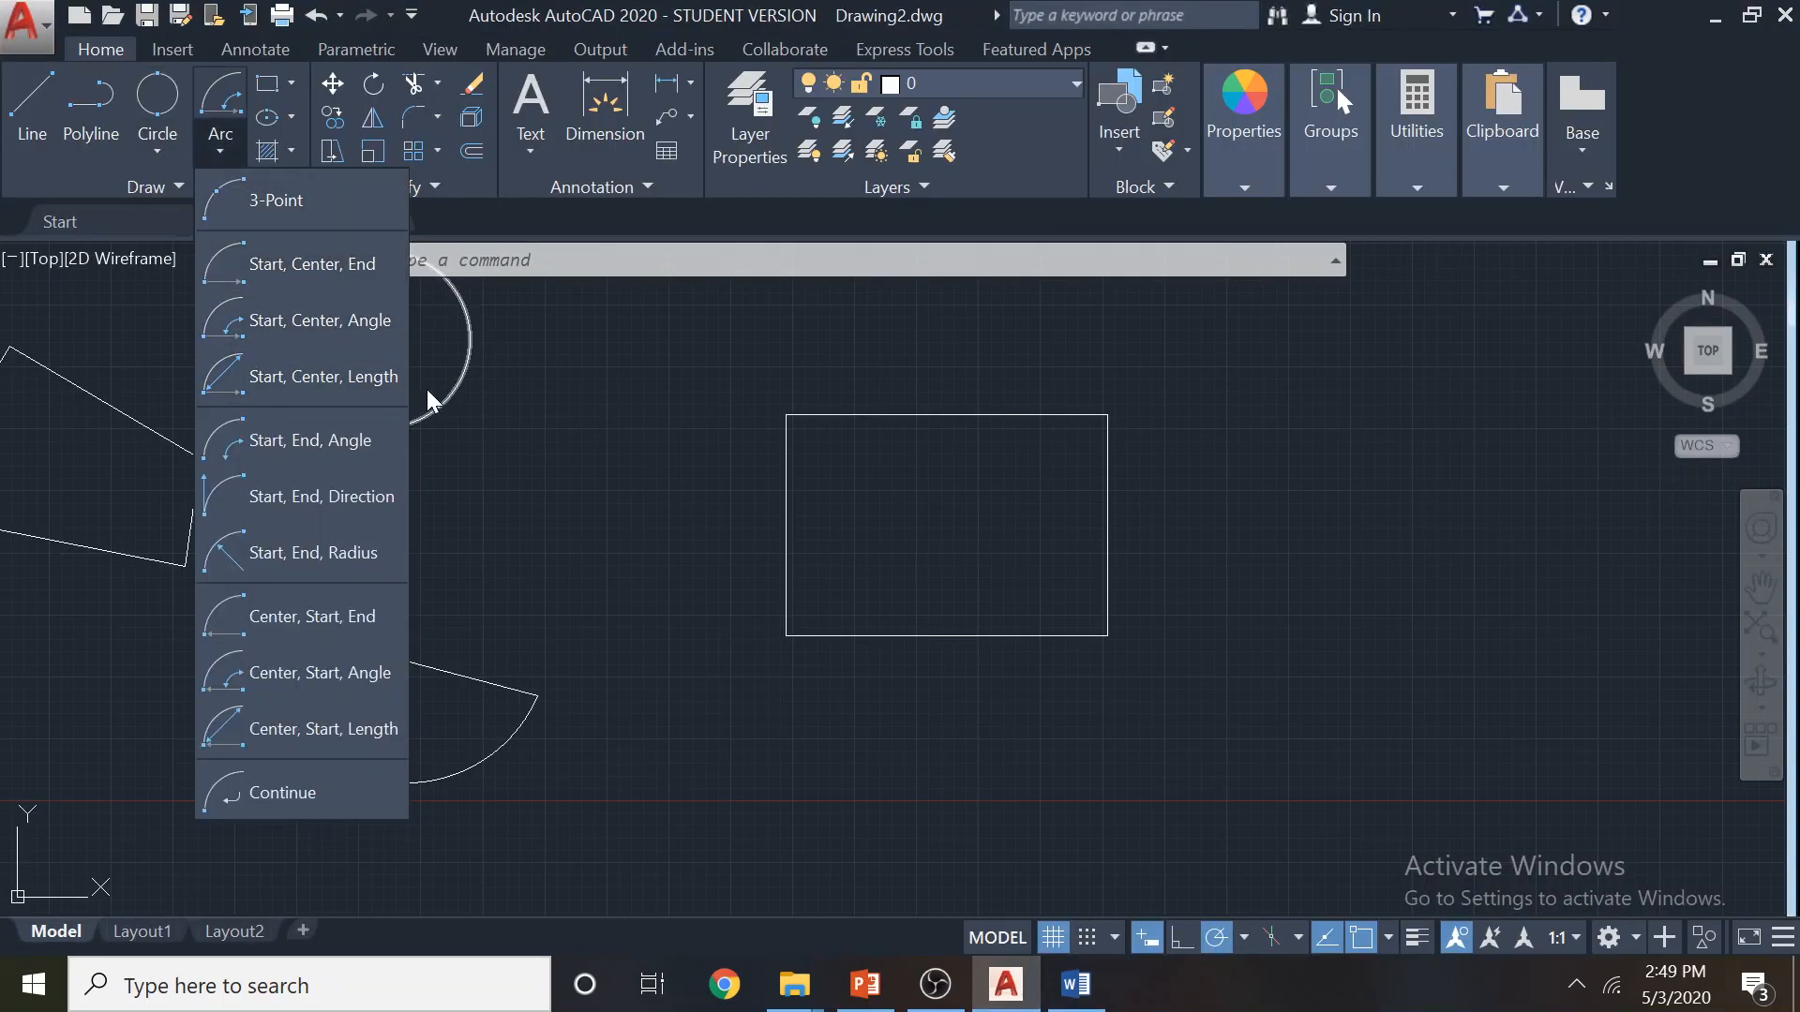
Switch to the PowerPoint lecture and examine the Start, Center, Length arc examples of Exercise 2 on slide 5
left_click(865, 984)
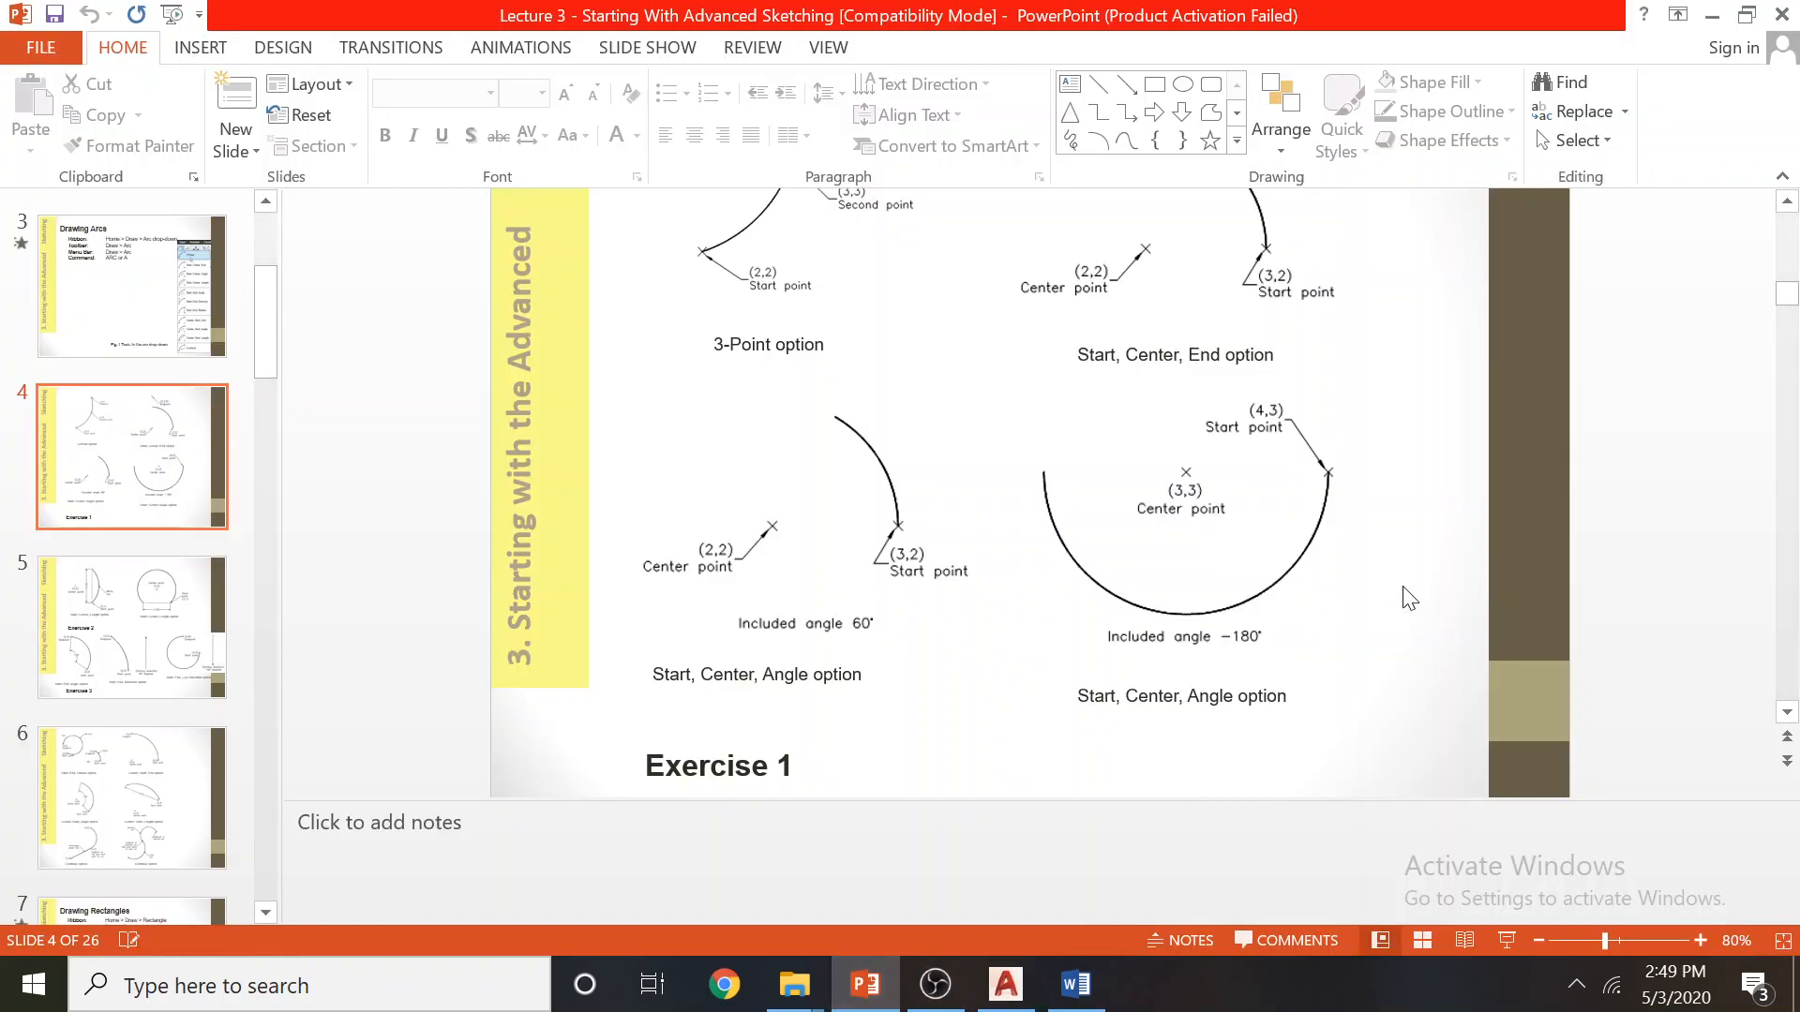
scroll(1354, 591, "down", 5)
scroll(1192, 500, "up", 1)
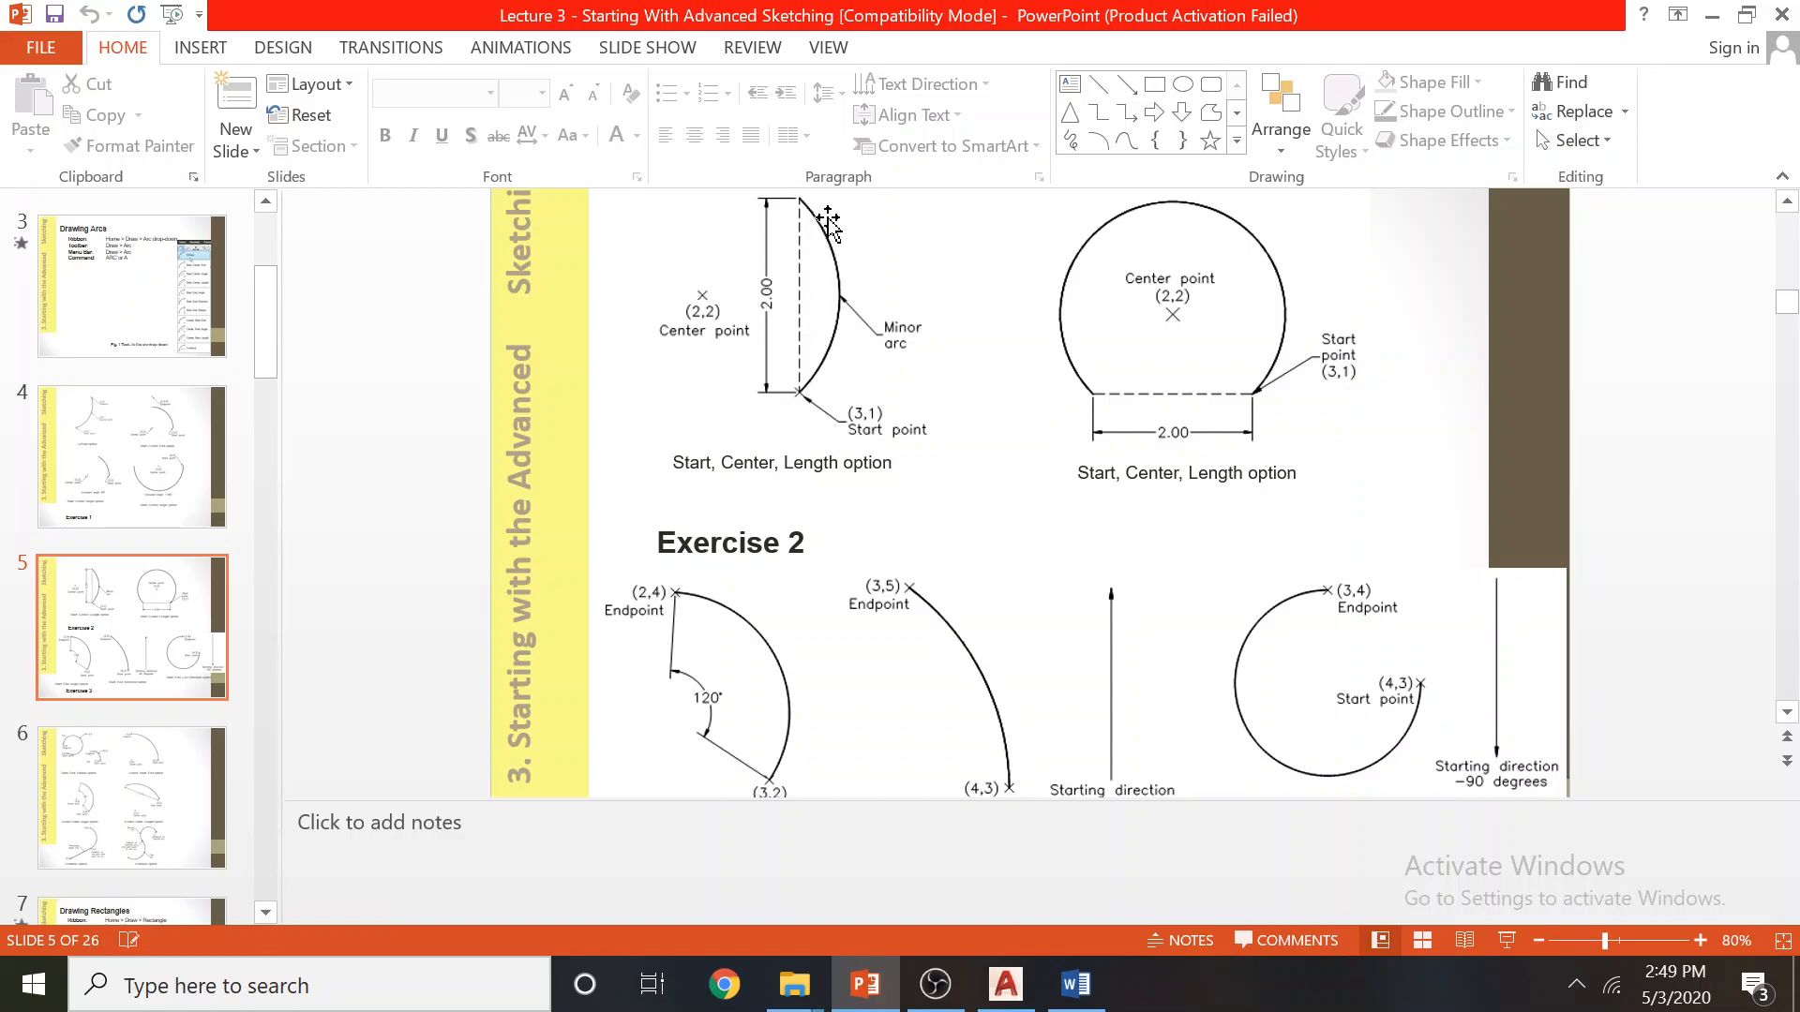
scroll(897, 382, "up", 1)
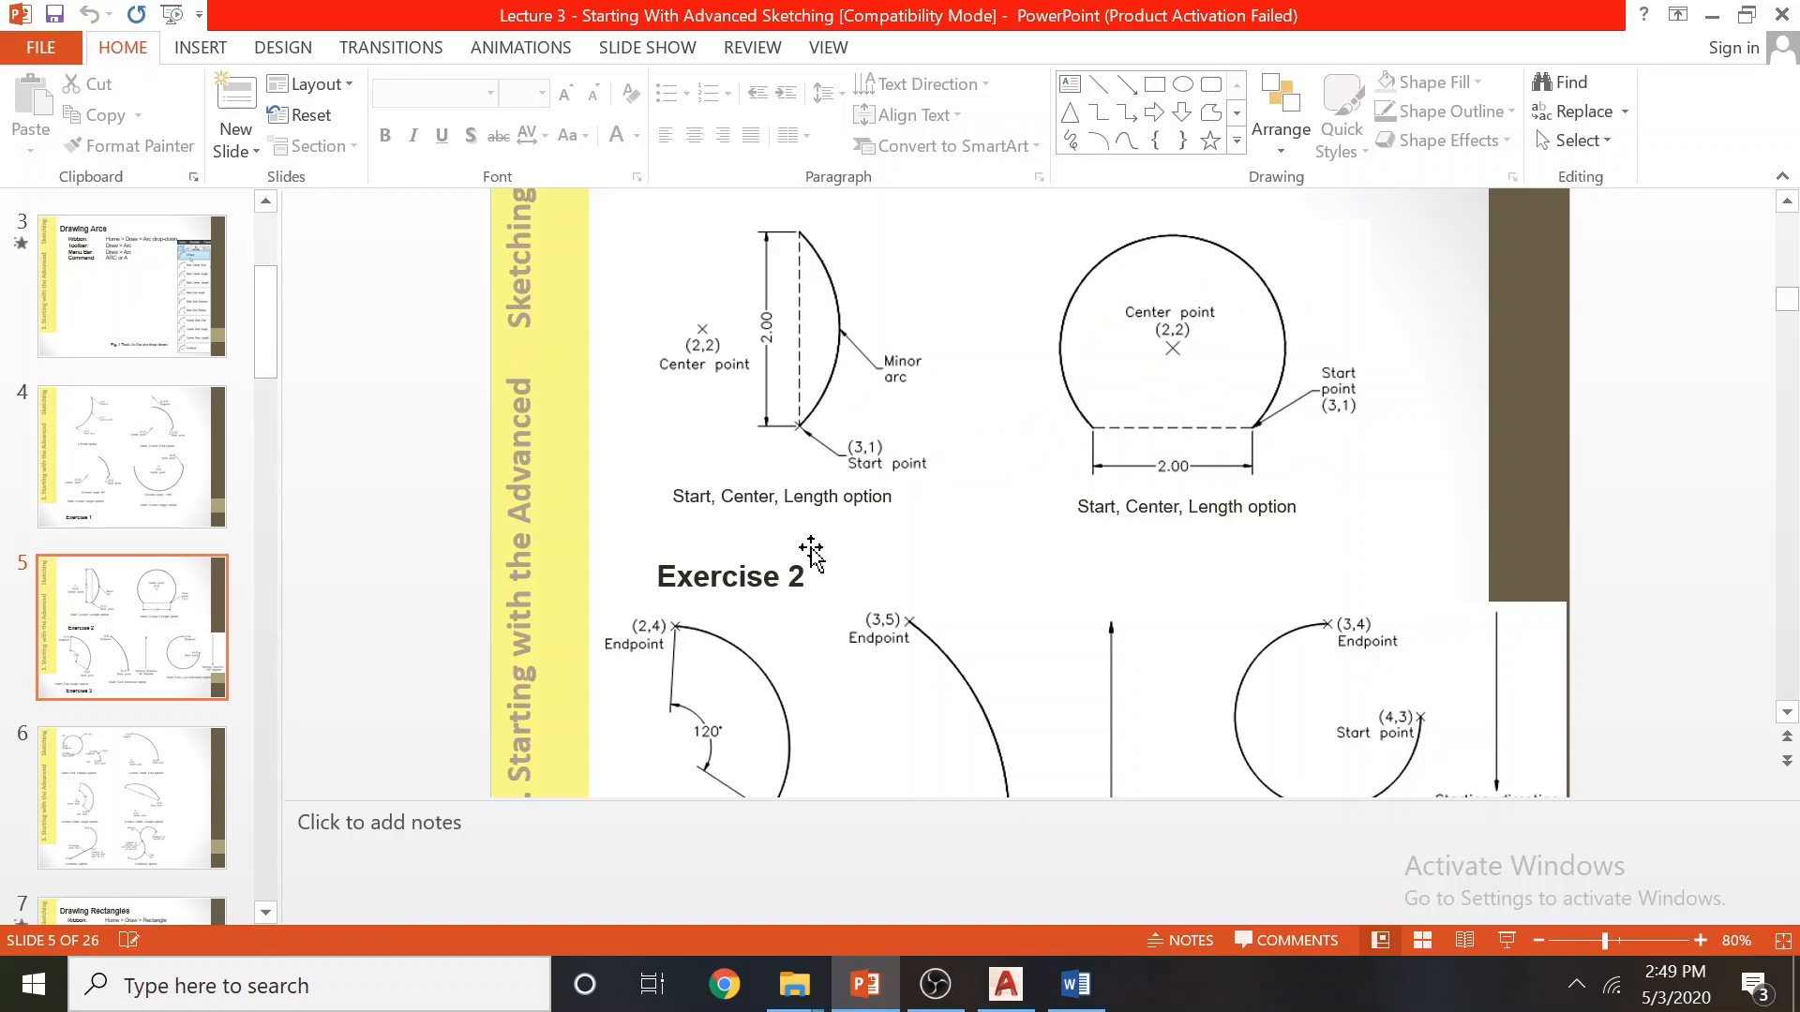
Arrange the PowerPoint lecture and the AutoCAD drawing side by side, each filling half the screen
key("super+Right")
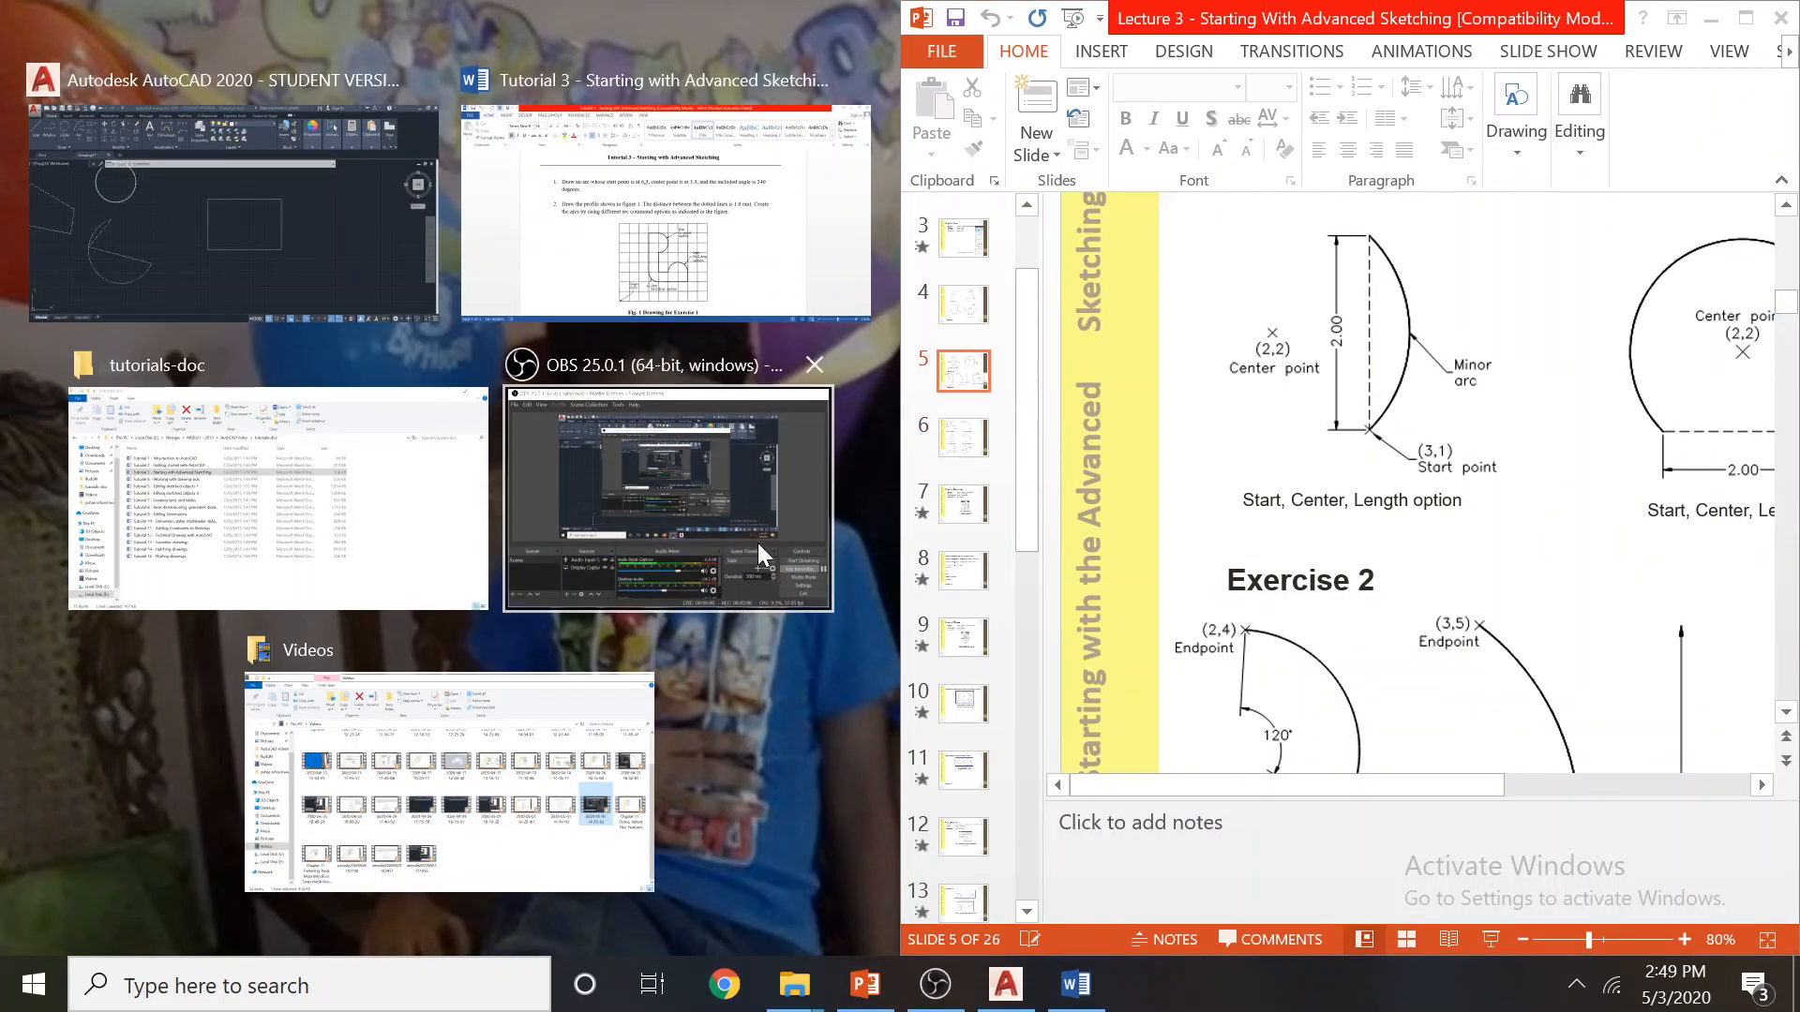
left_click(215, 202)
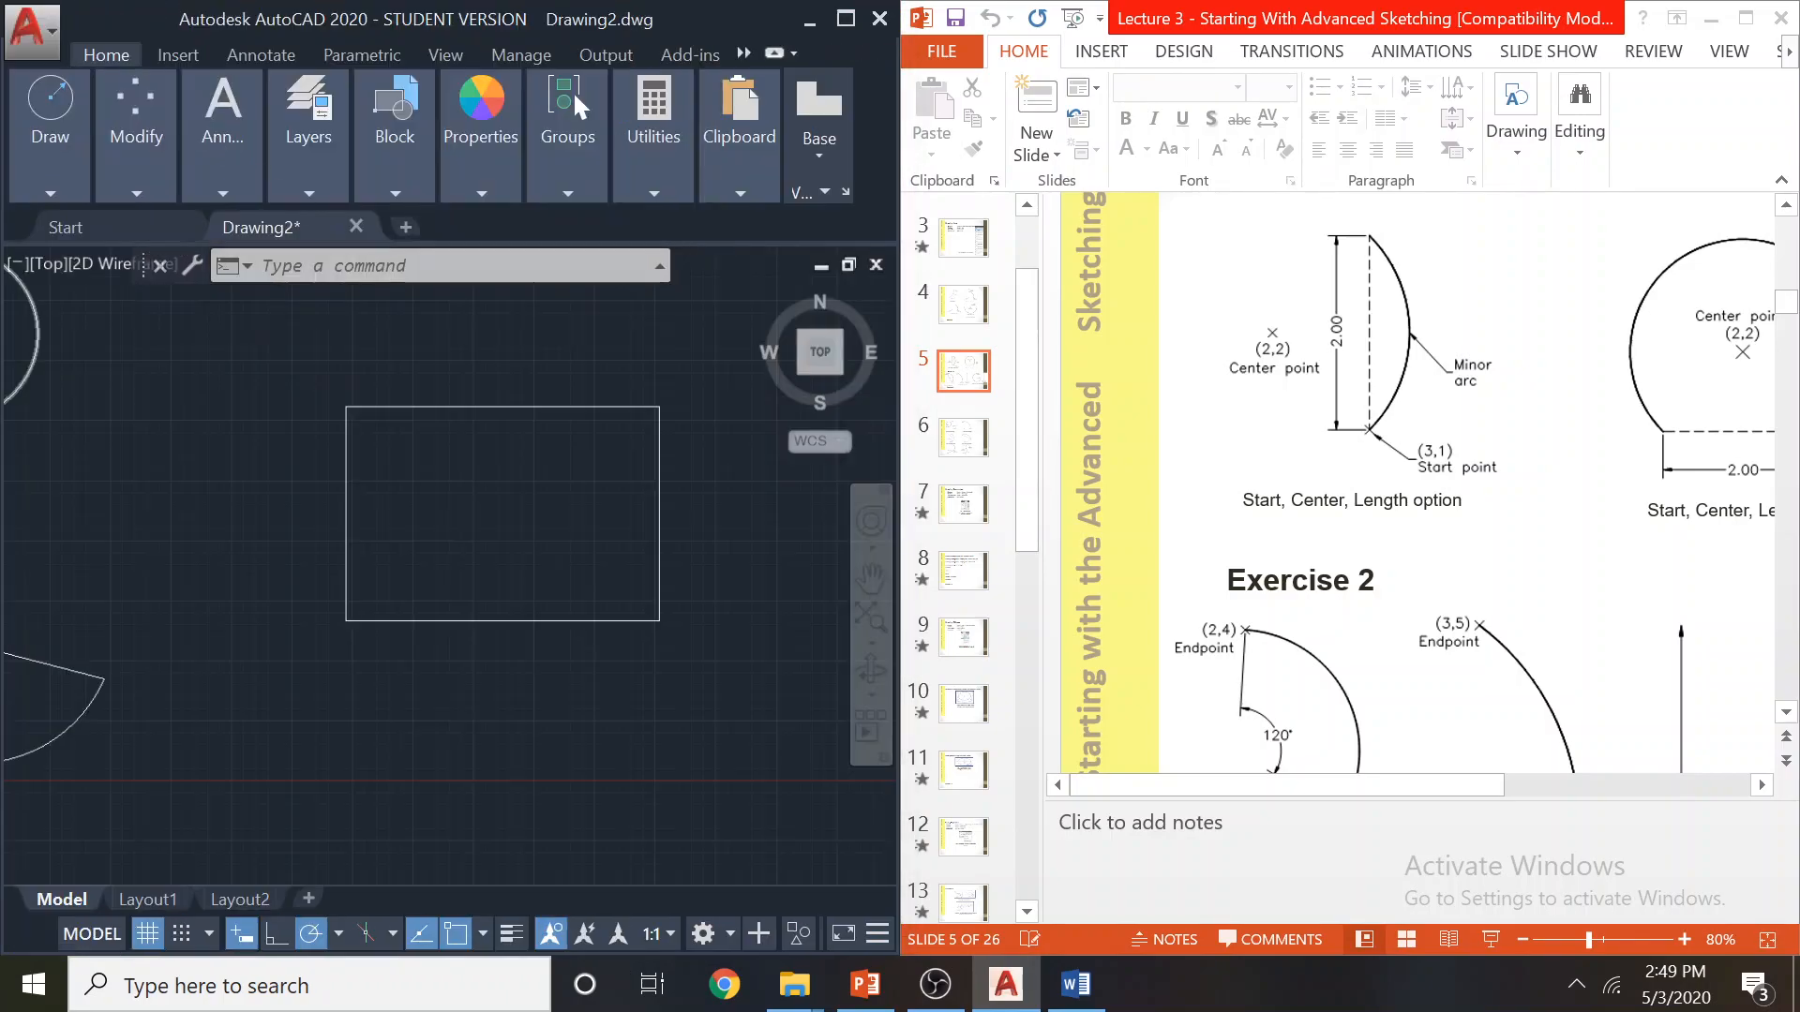
Erase all the existing arcs, circle and rectangle from the AutoCAD drawing to clear the space near the origin
scroll(526, 510, "down", 5)
left_click(231, 409)
left_click(609, 598)
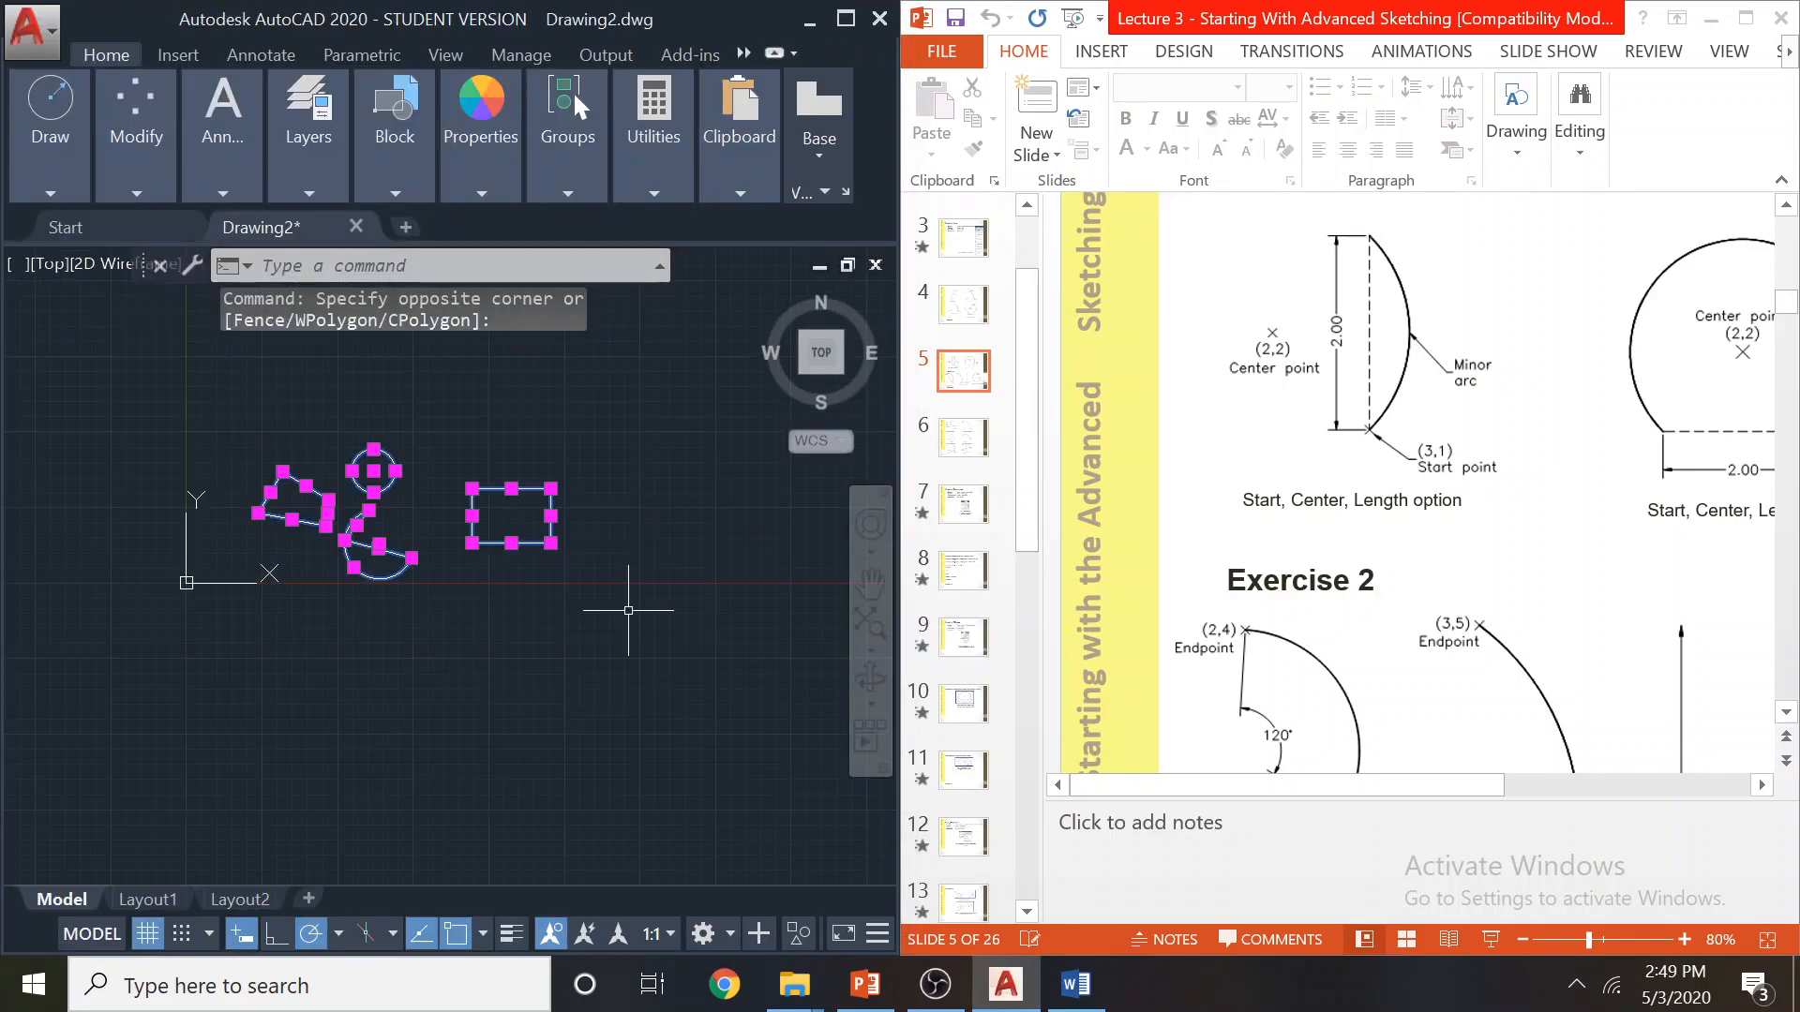
key("Delete")
scroll(284, 519, "up", 2)
mouse_move(283, 518)
middle_mouse_down()
mouse_move(400, 557)
mouse_move(381, 598)
mouse_move(357, 535)
middle_mouse_up()
scroll(354, 600, "up", 2)
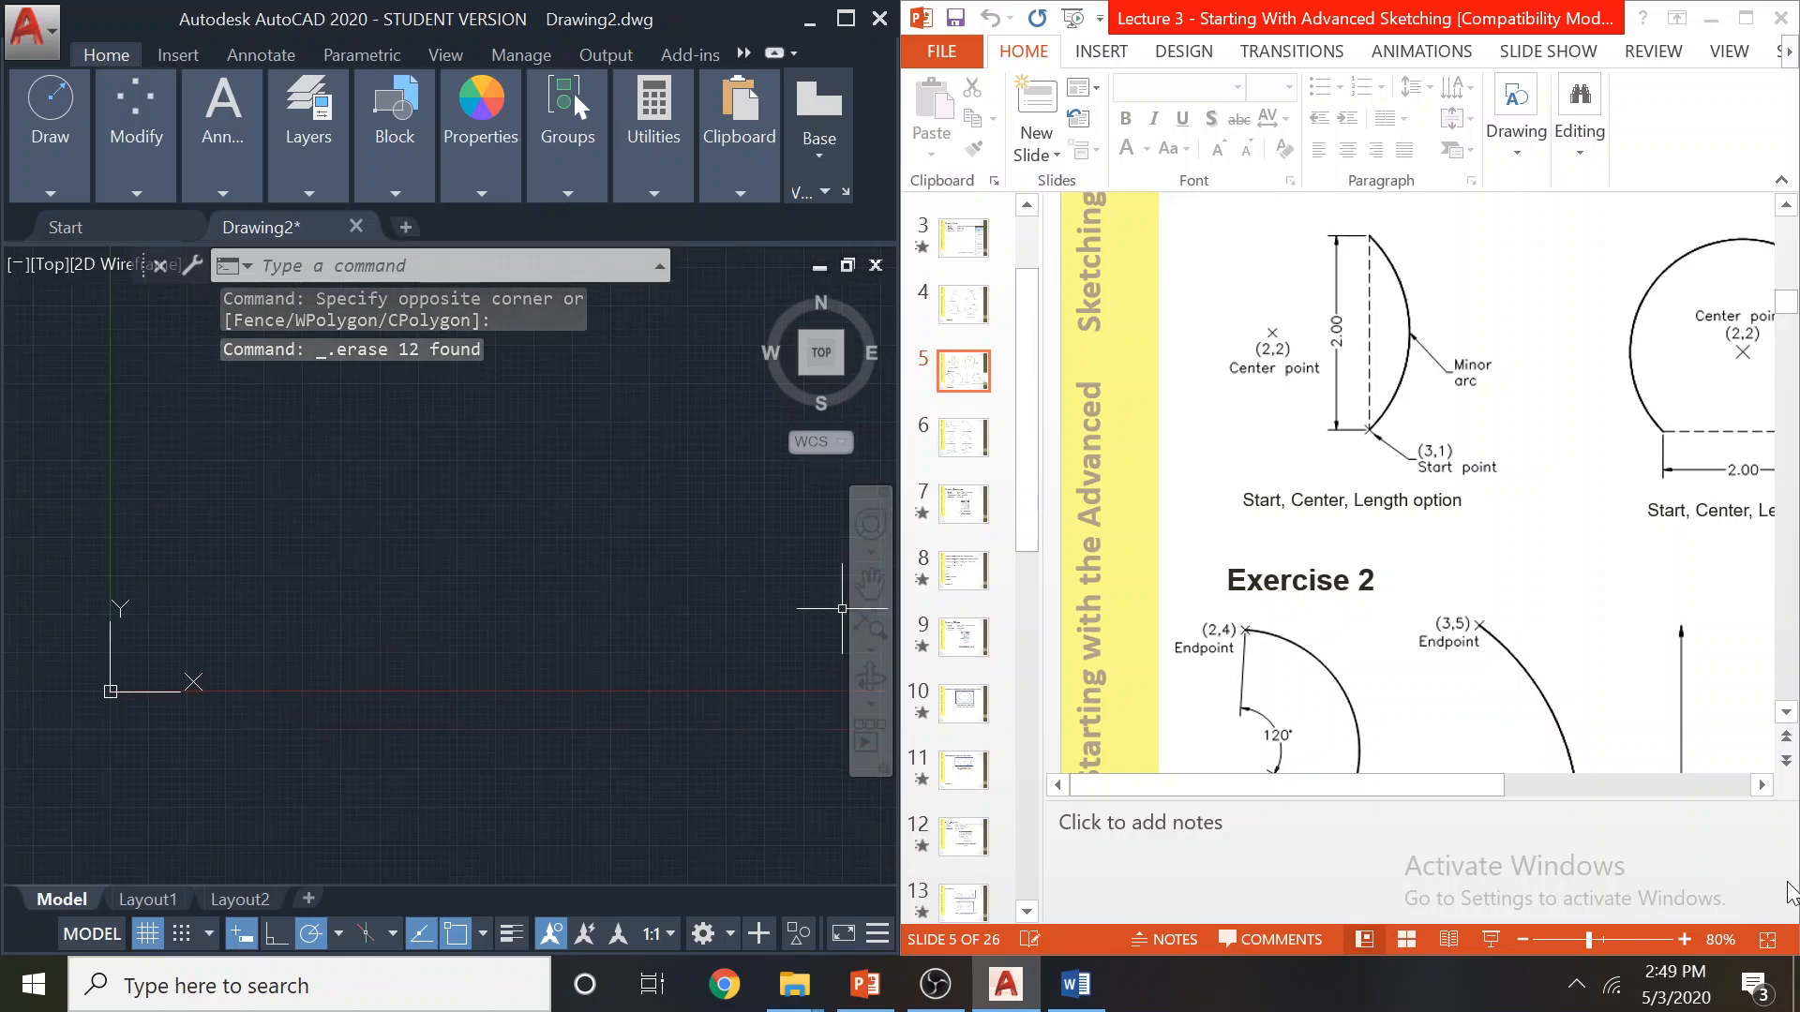
left_click(1762, 795)
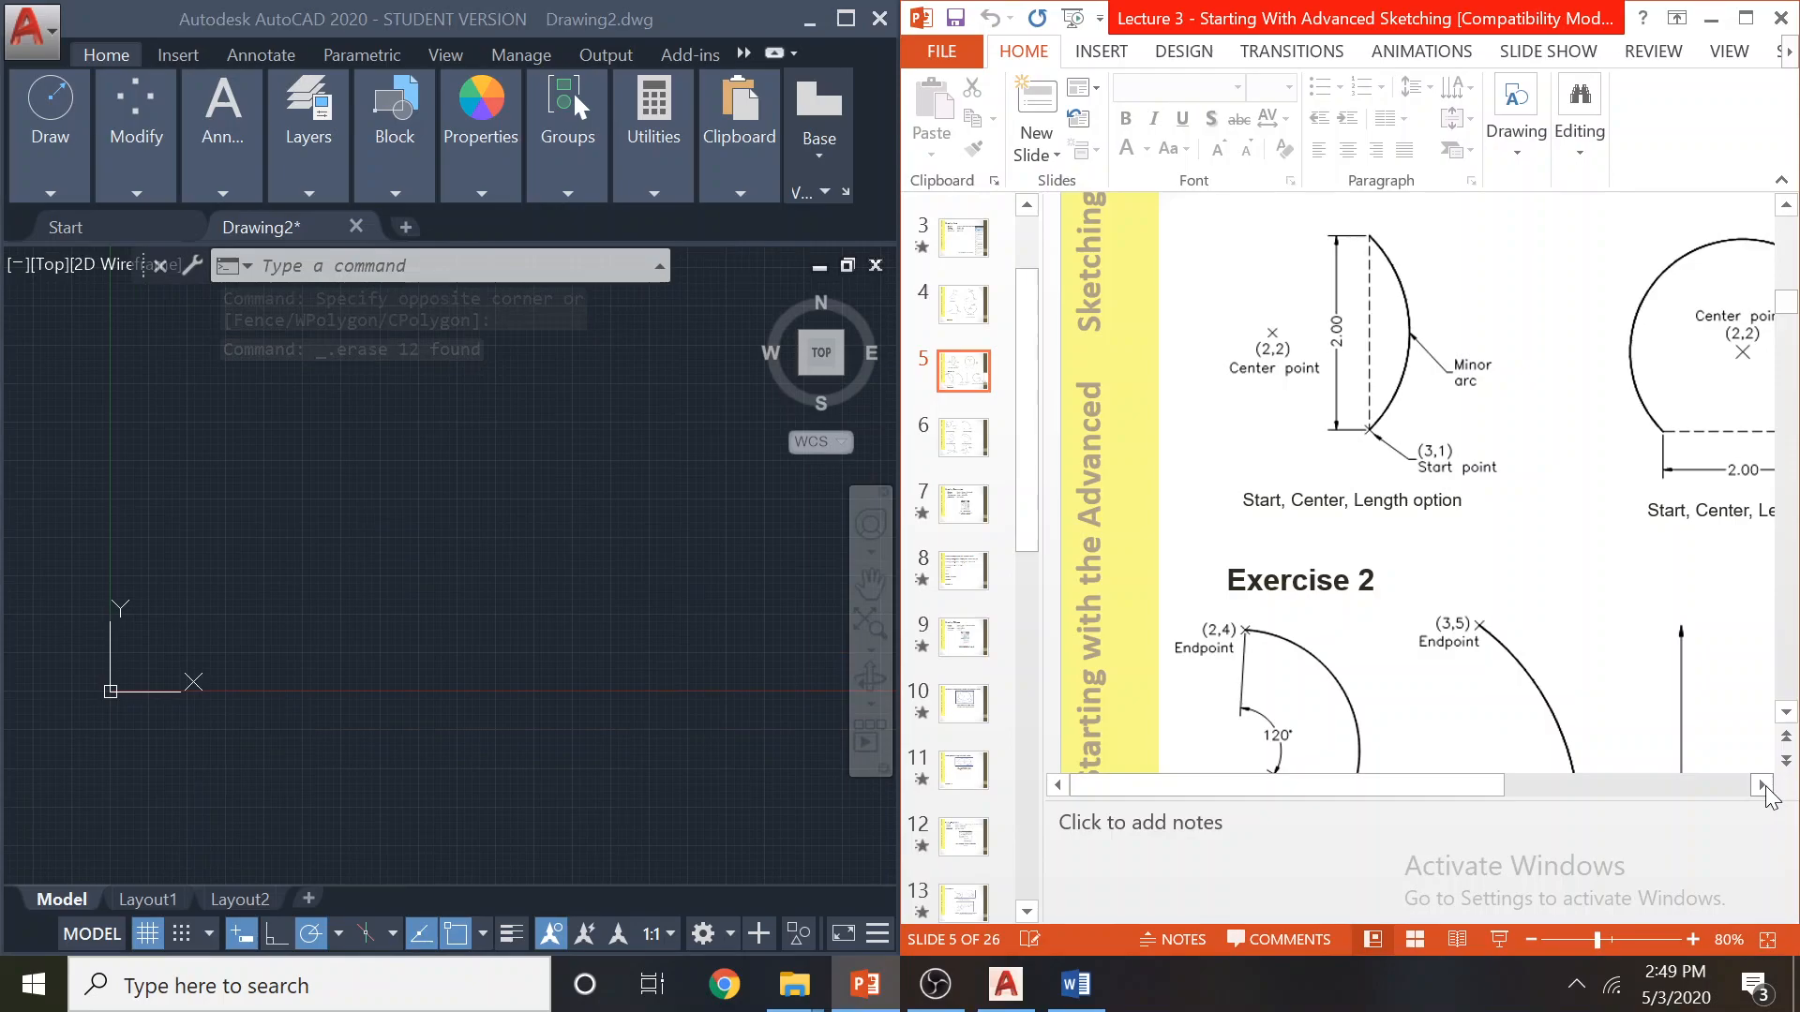
left_click(56, 177)
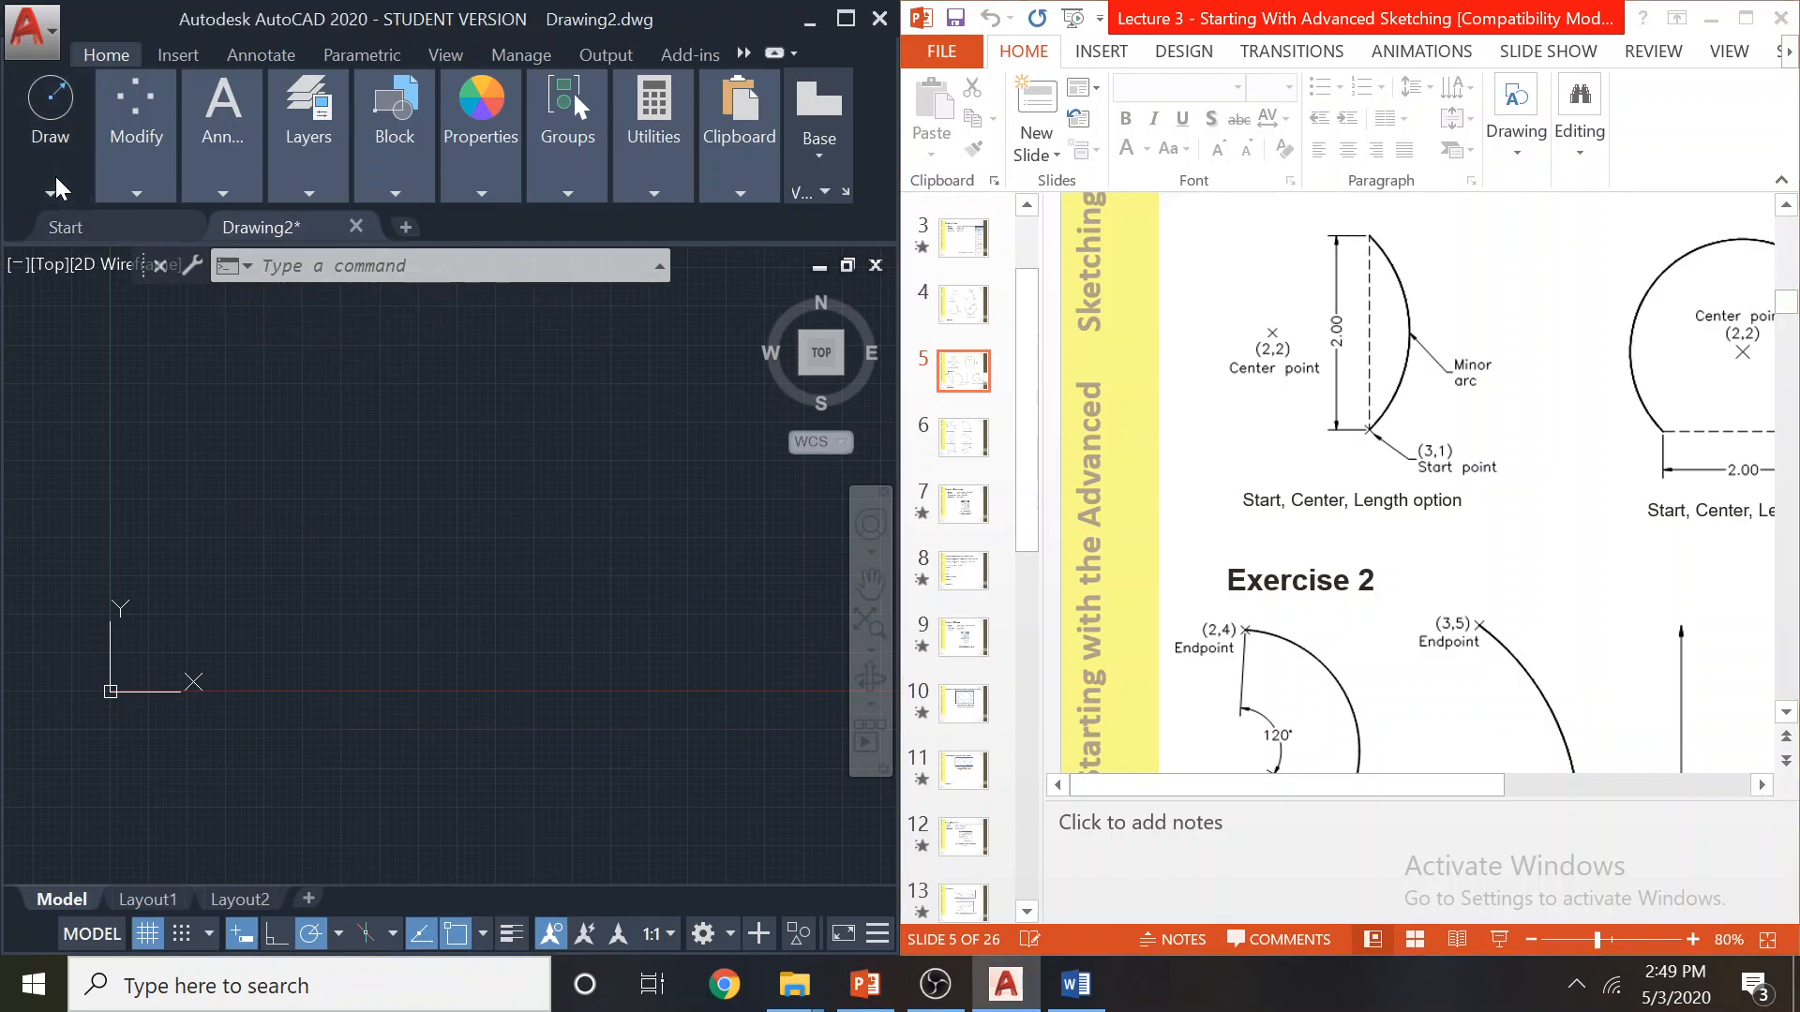
mouse_move(55, 177)
left_click(214, 295)
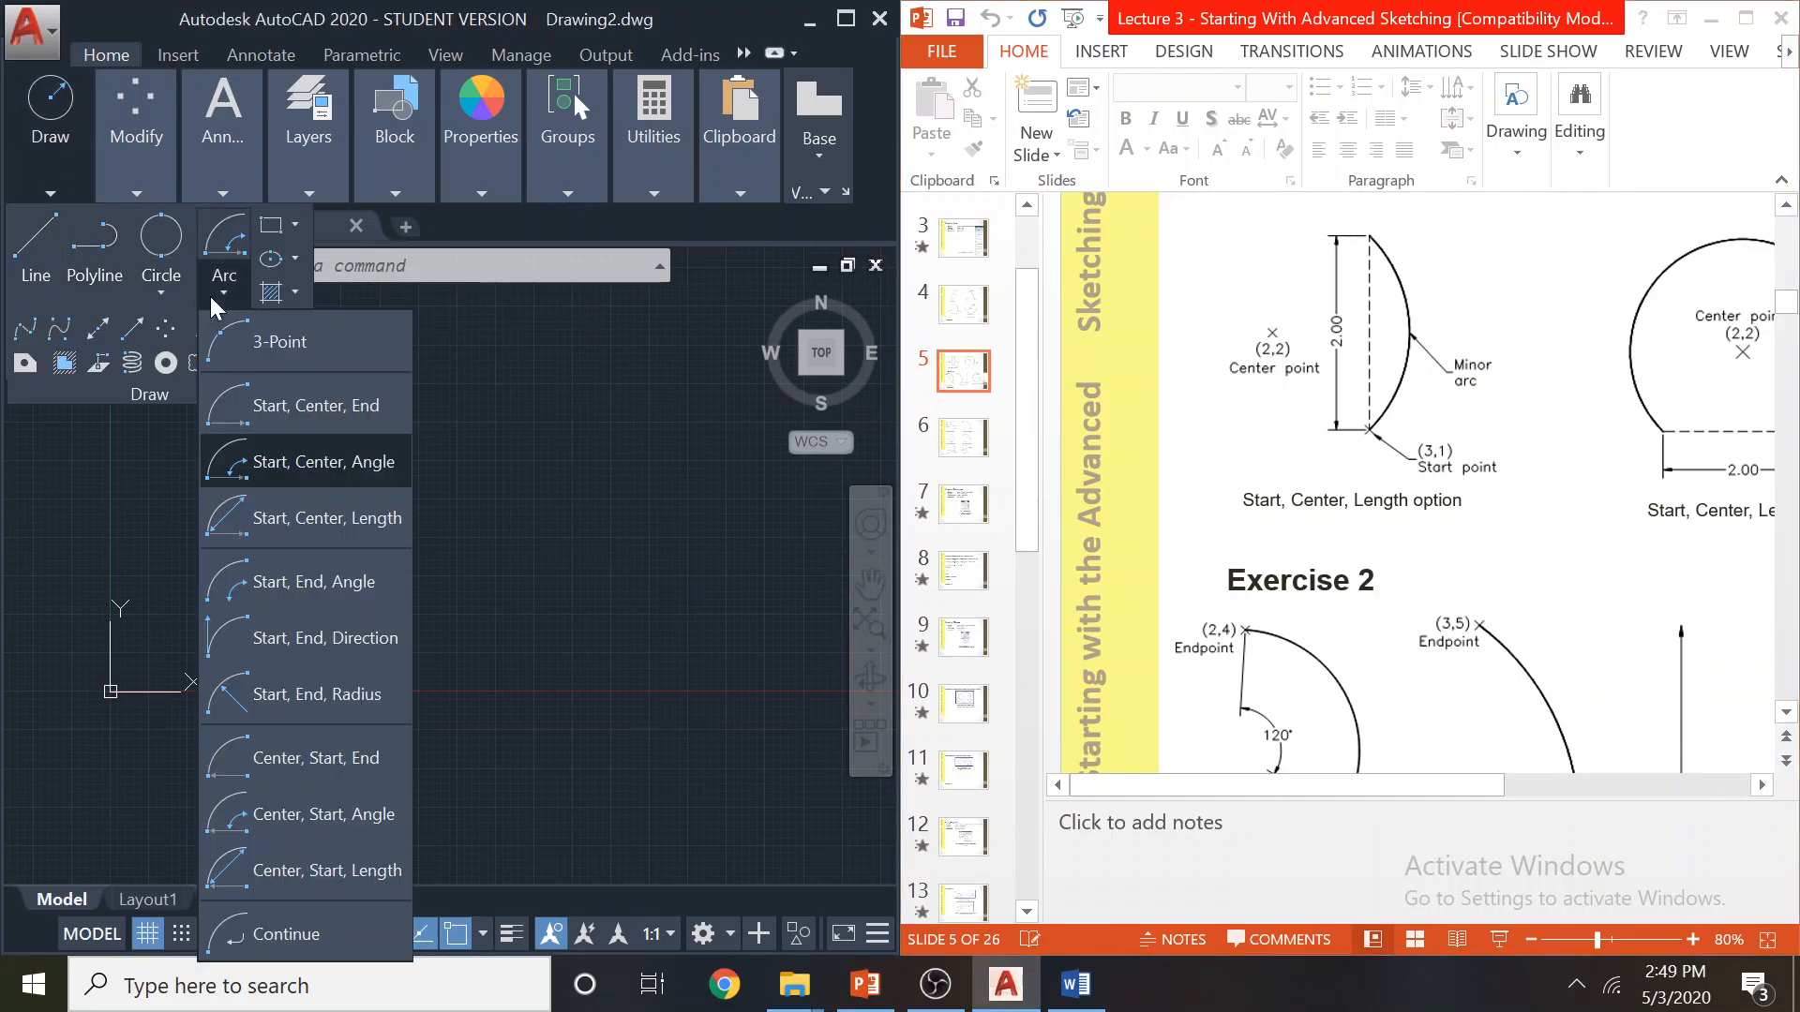
left_click(282, 454)
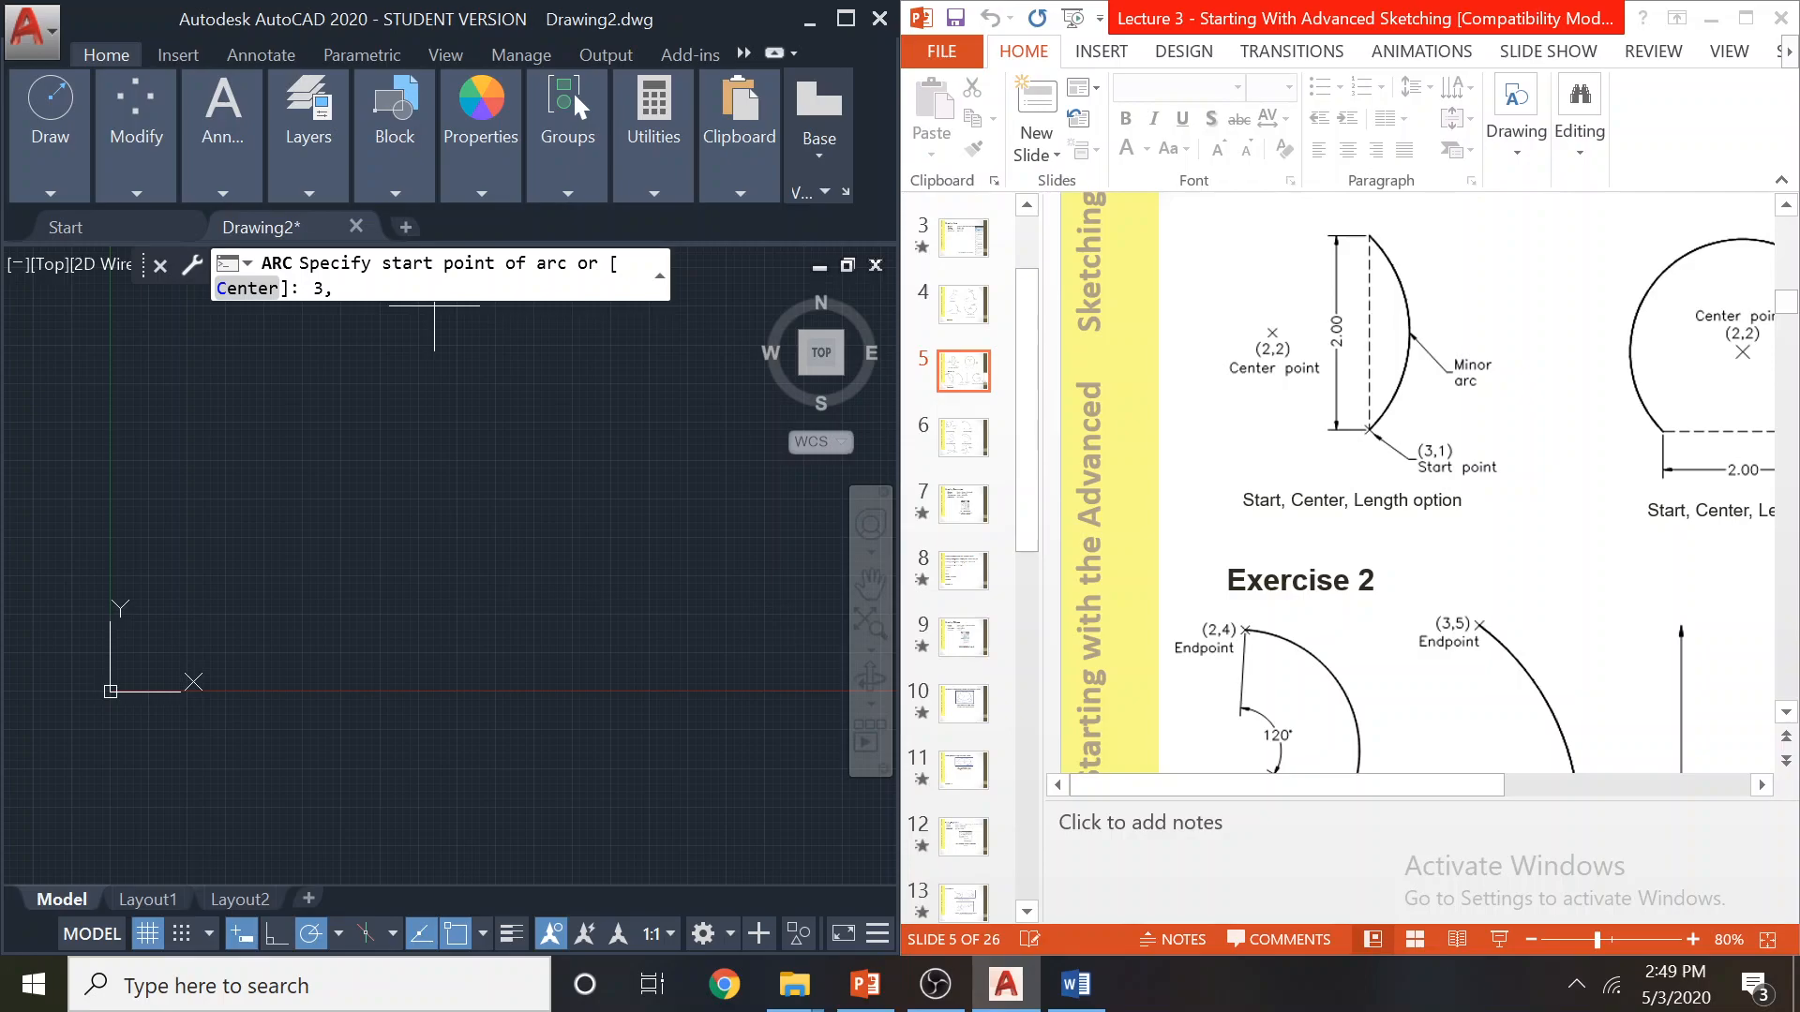
key("Return")
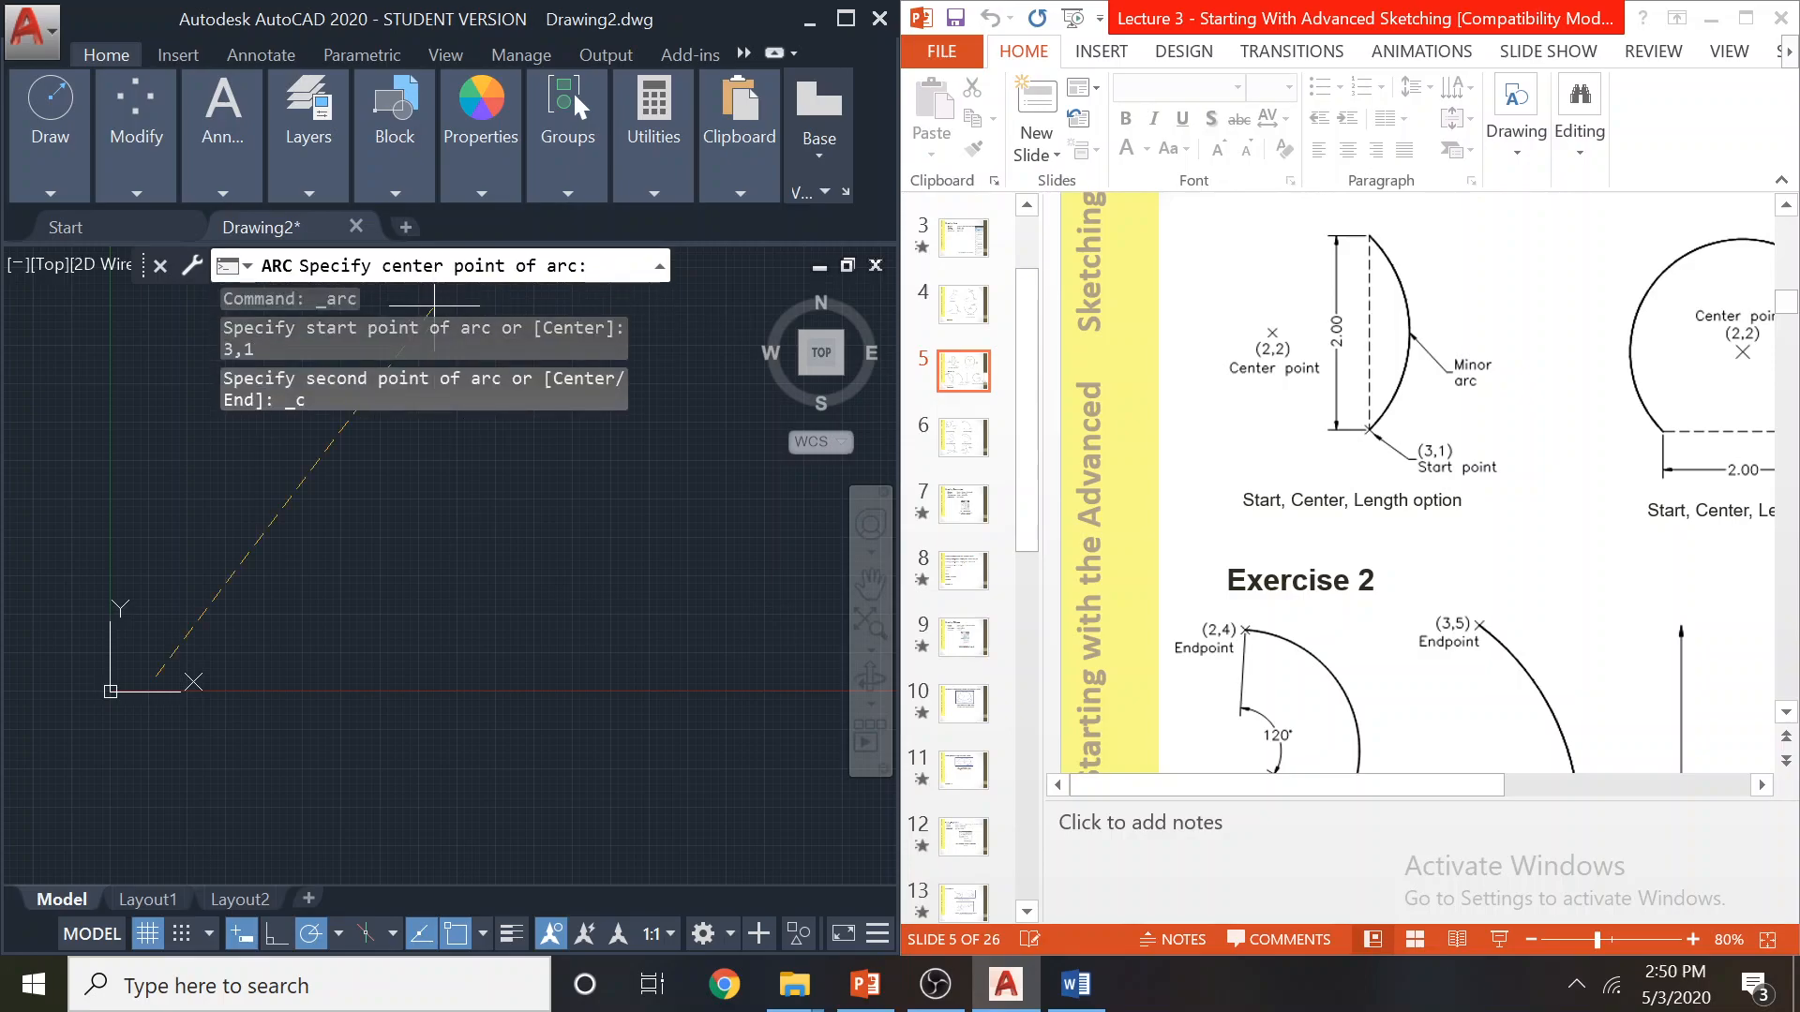
type("2,")
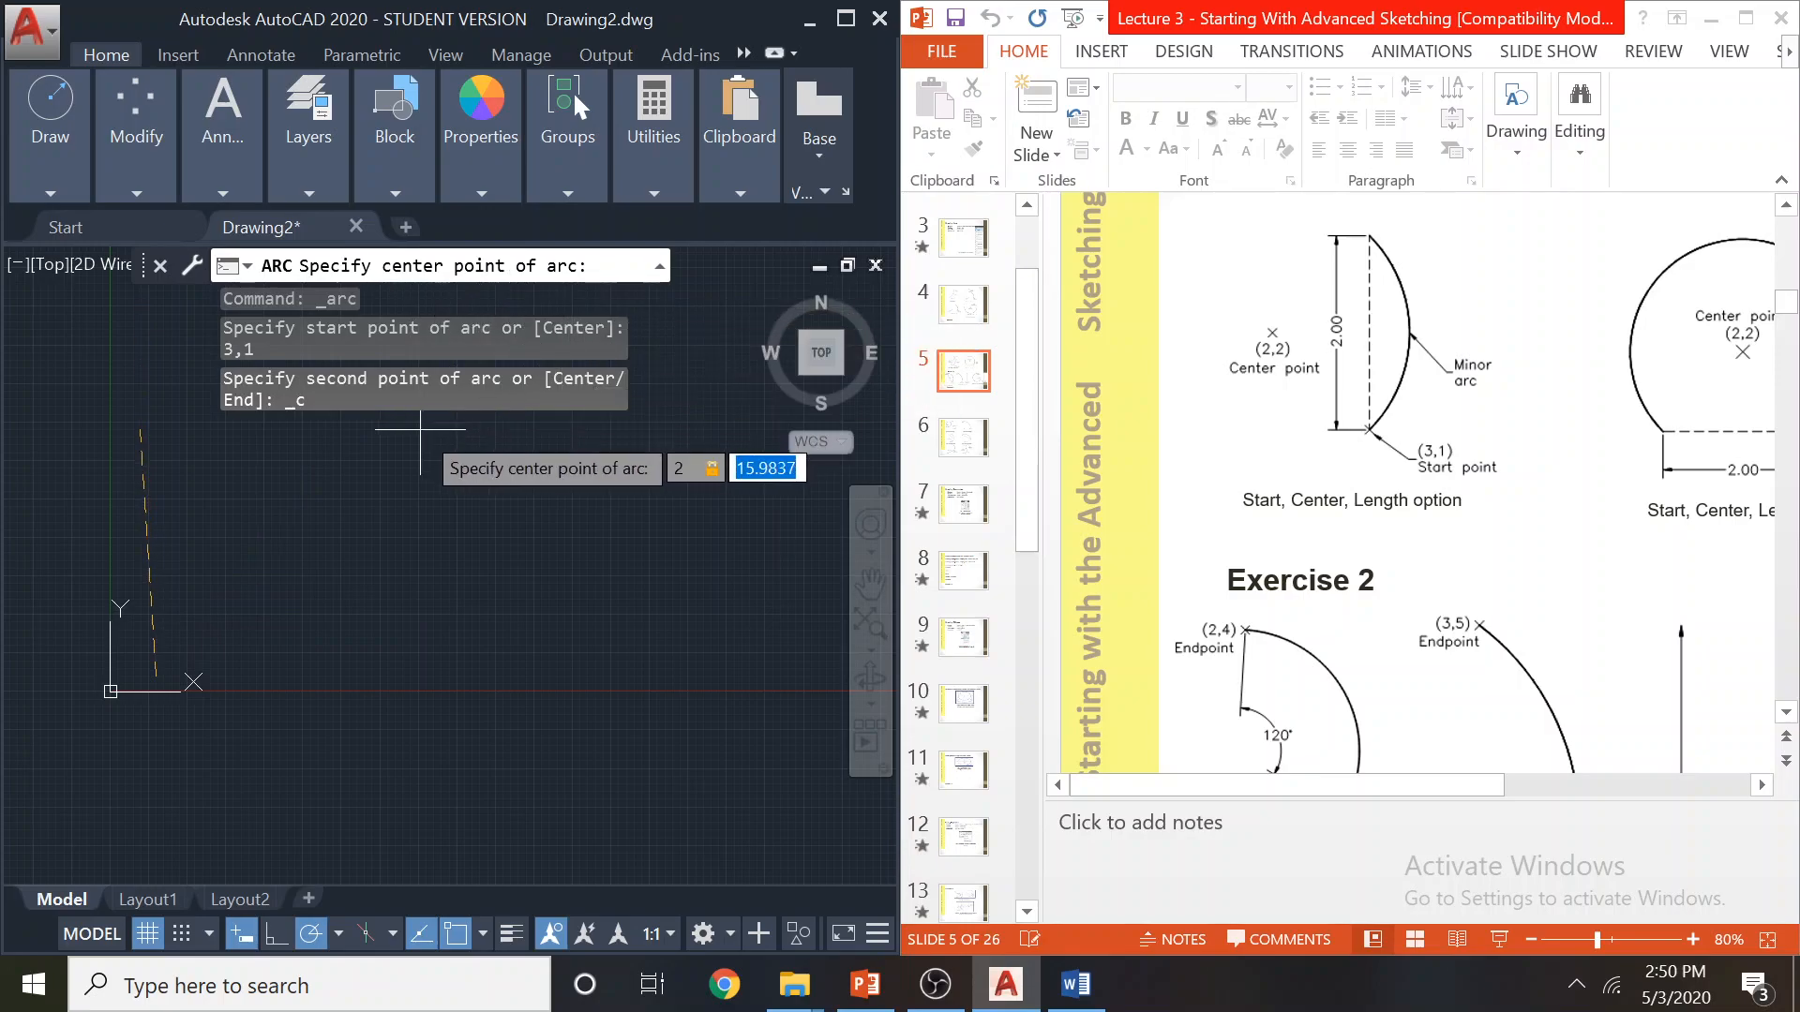
key("Escape")
key("Escape")
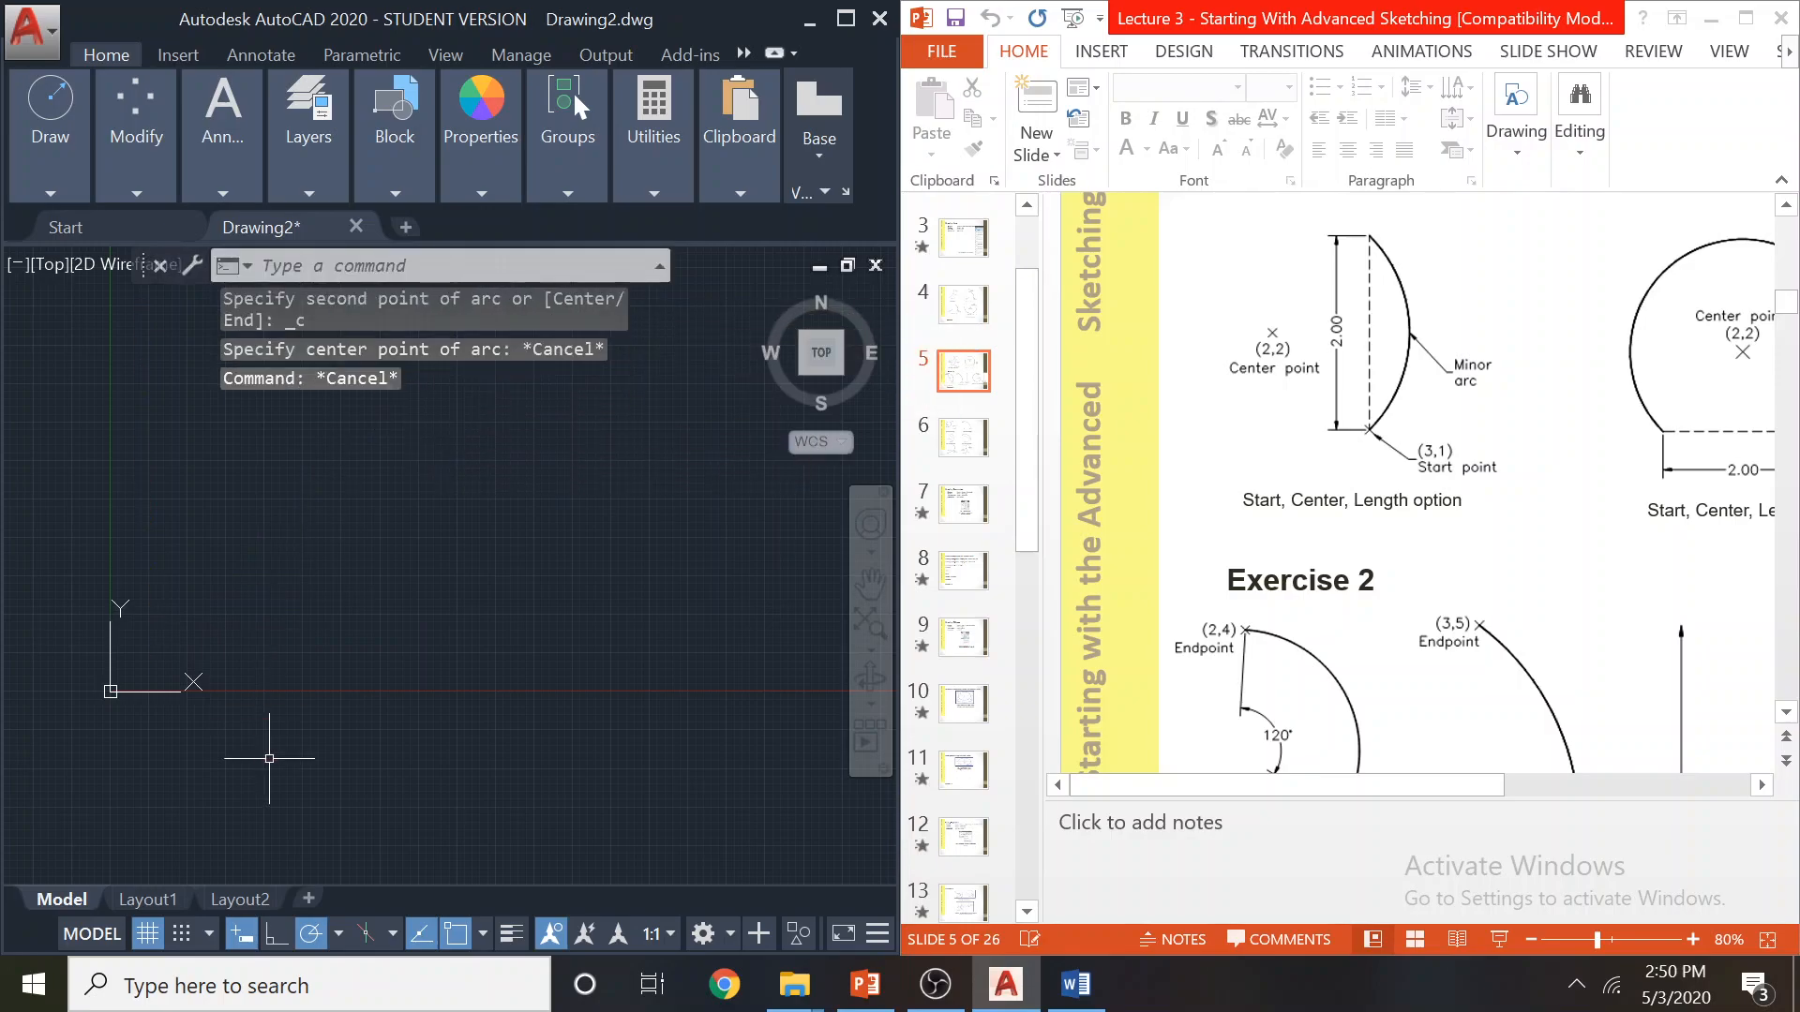
Turn off Dynamic Input for the drawing
left_click(245, 933)
key("Escape")
right_click(341, 460)
mouse_move(534, 509)
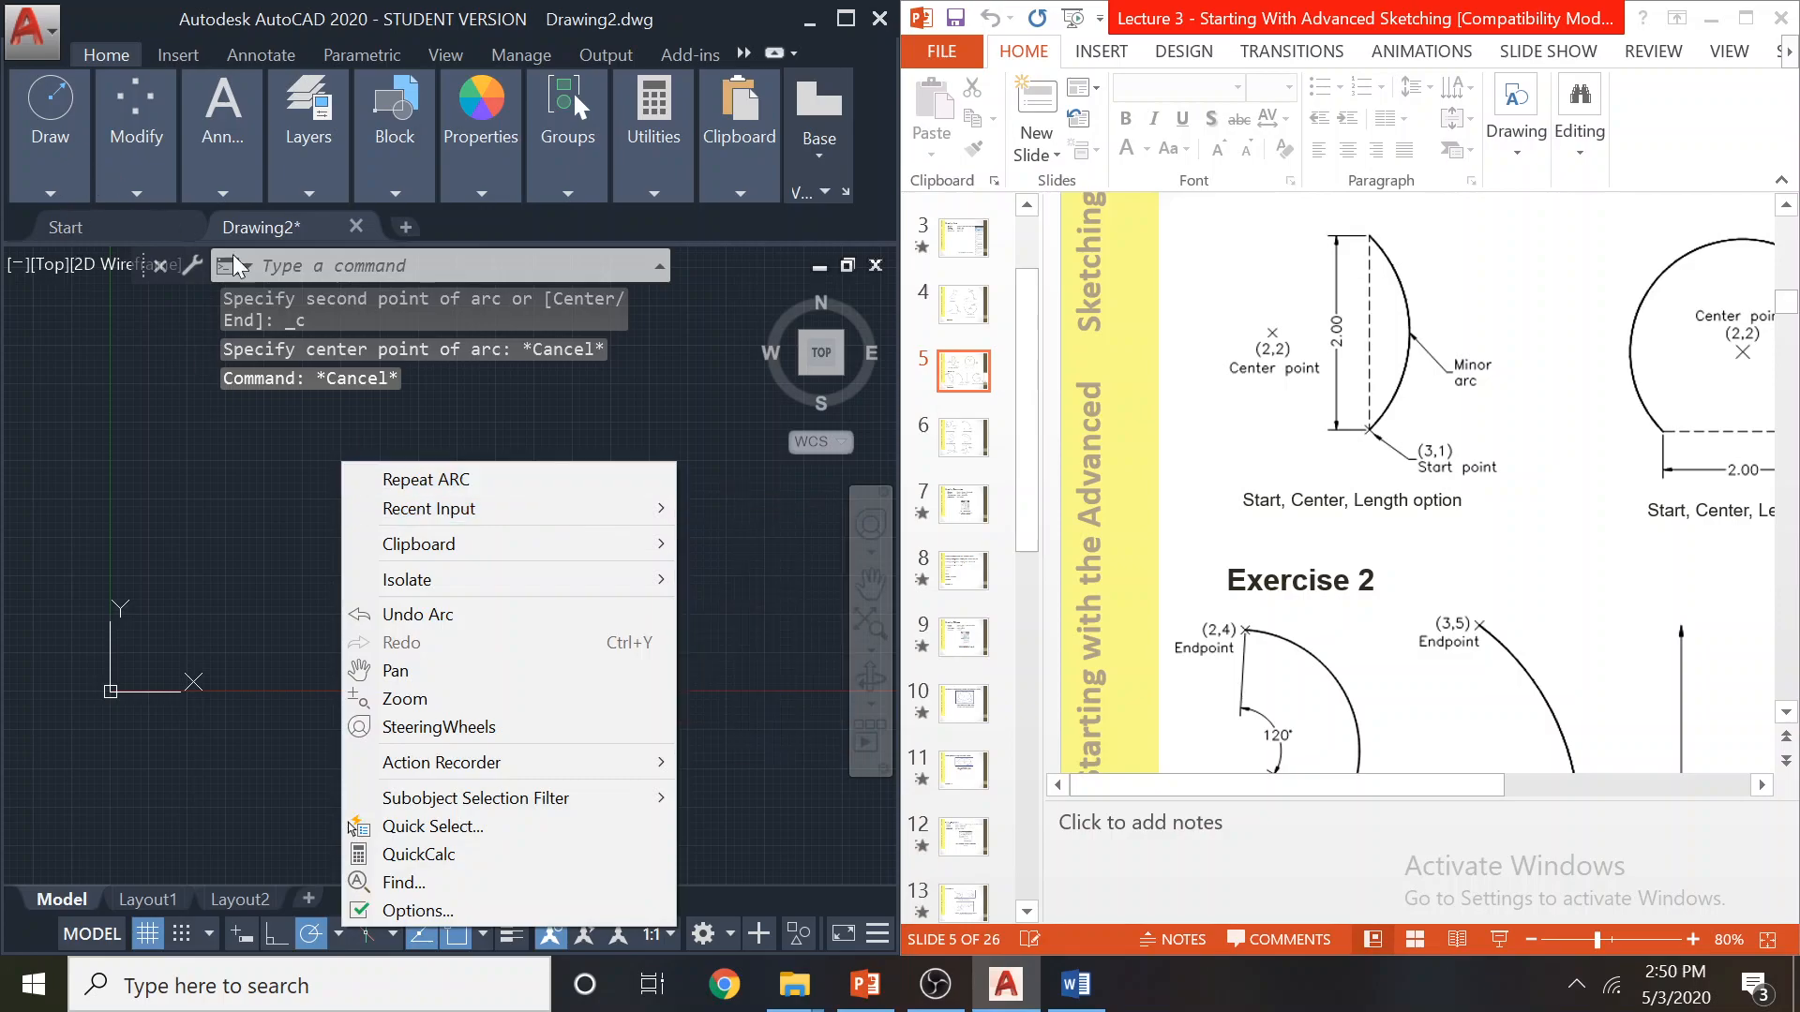
Draw the minor arc with the Start, Center, Length option: start point 3,1, center 2,2 and chord length 2
left_click(51, 182)
left_click(226, 295)
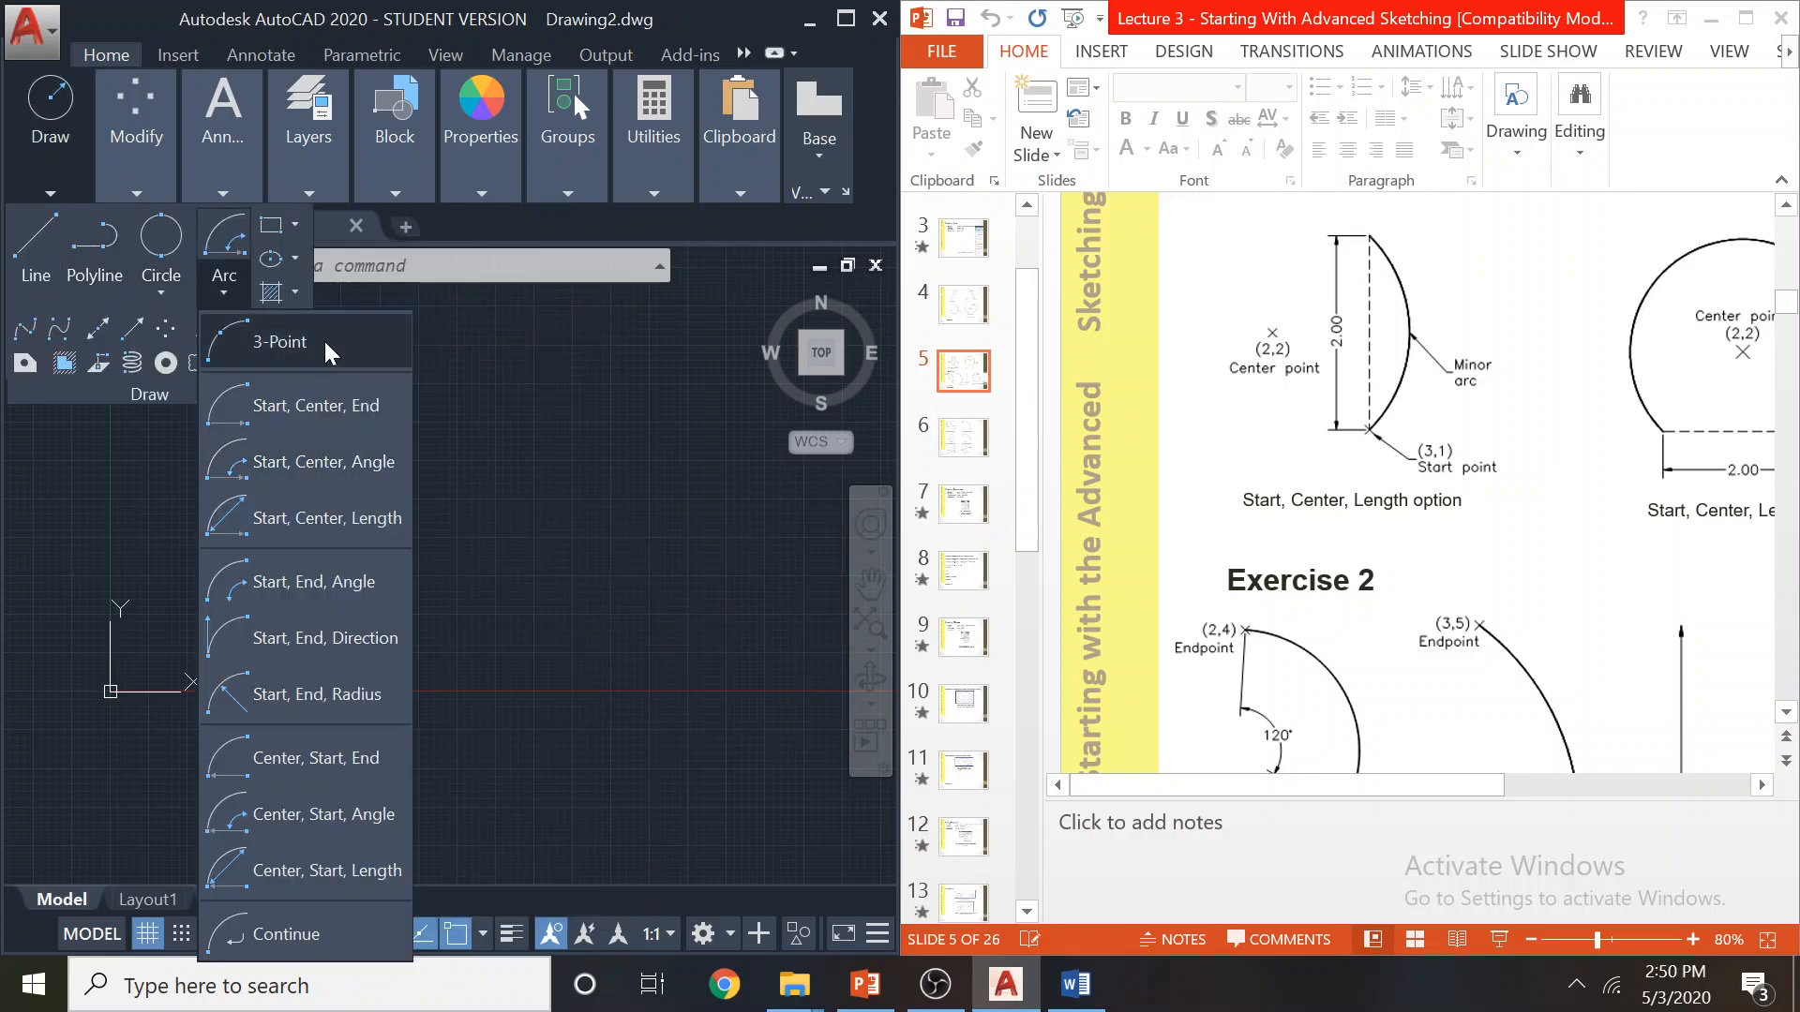
left_click(273, 518)
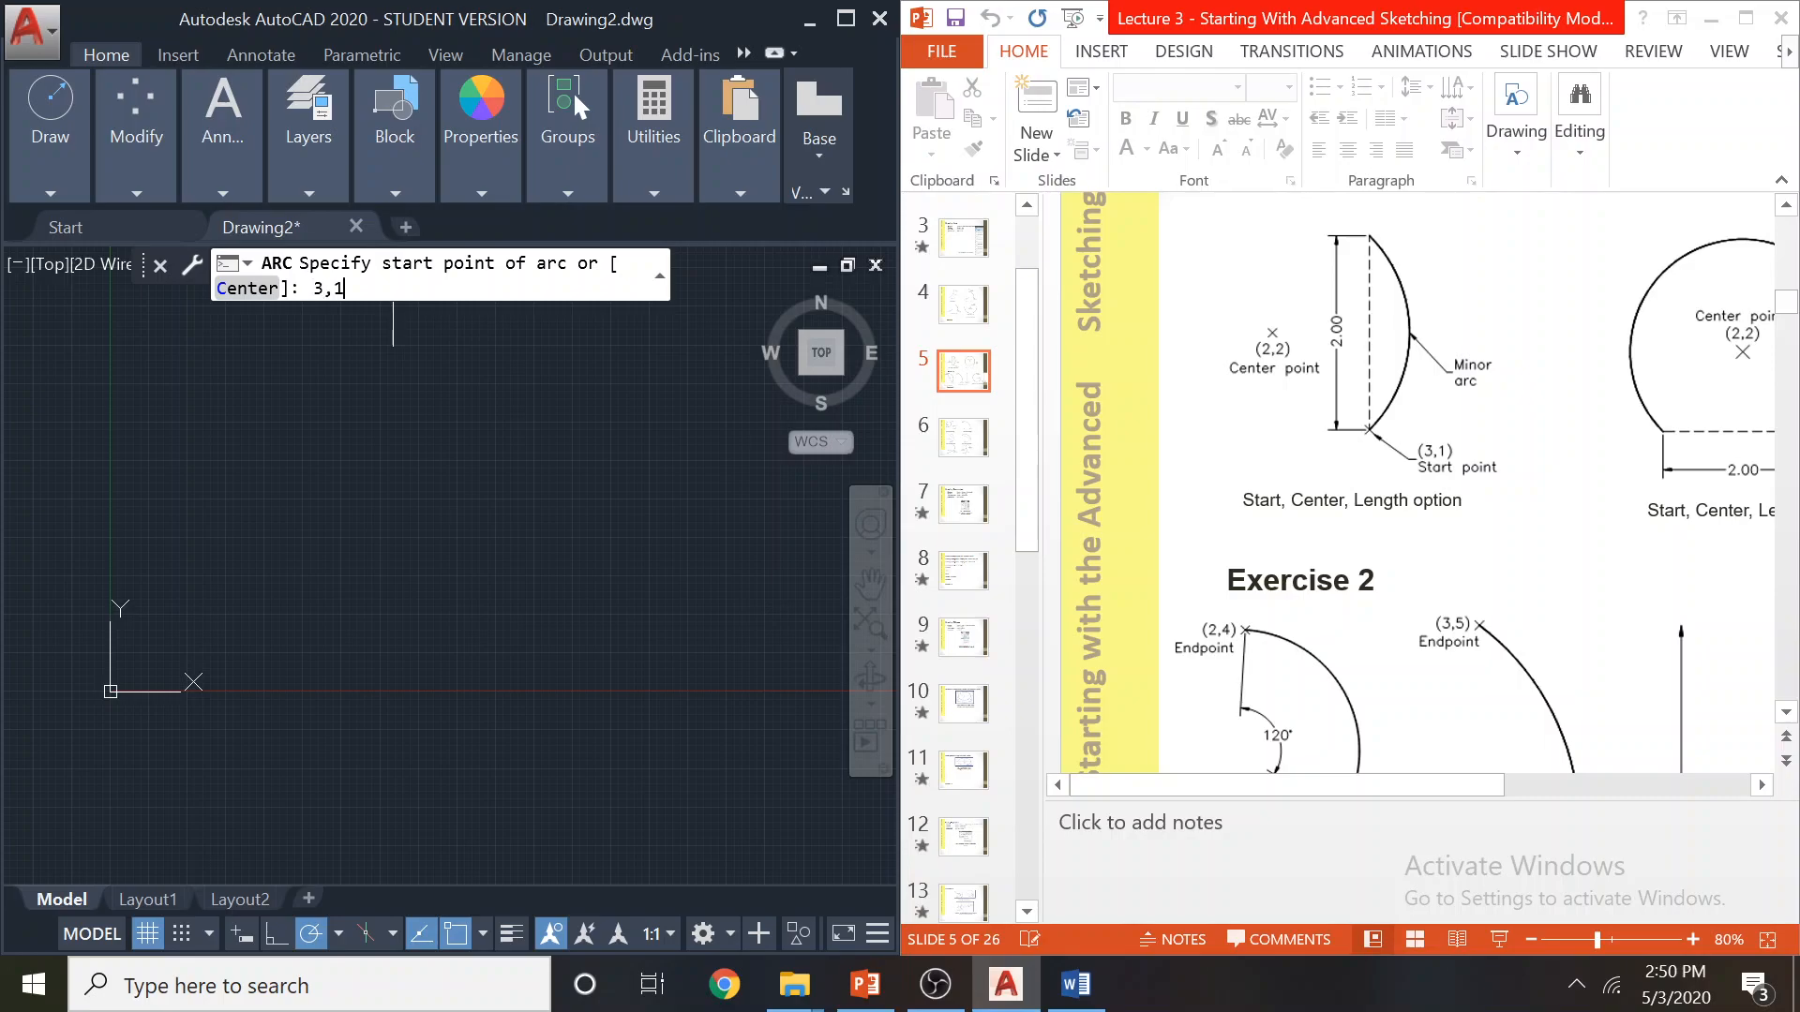
type("3,1")
key("Return")
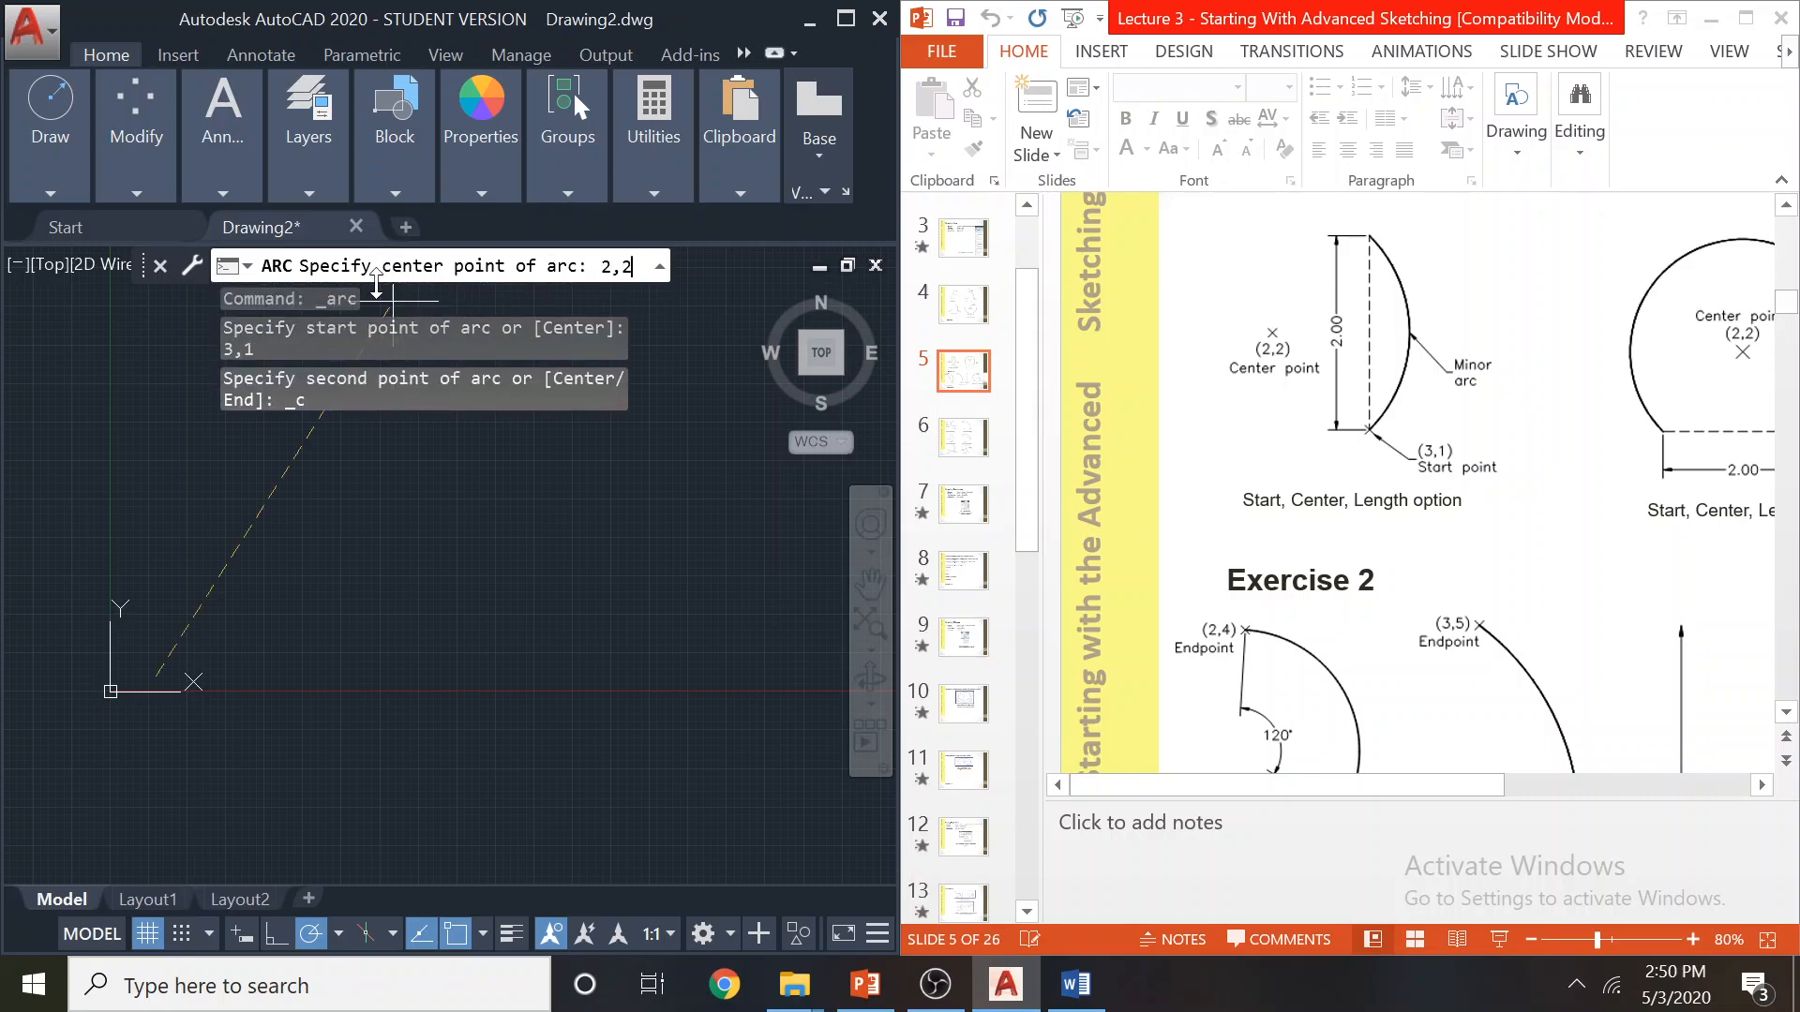
type("2,2")
key("Return")
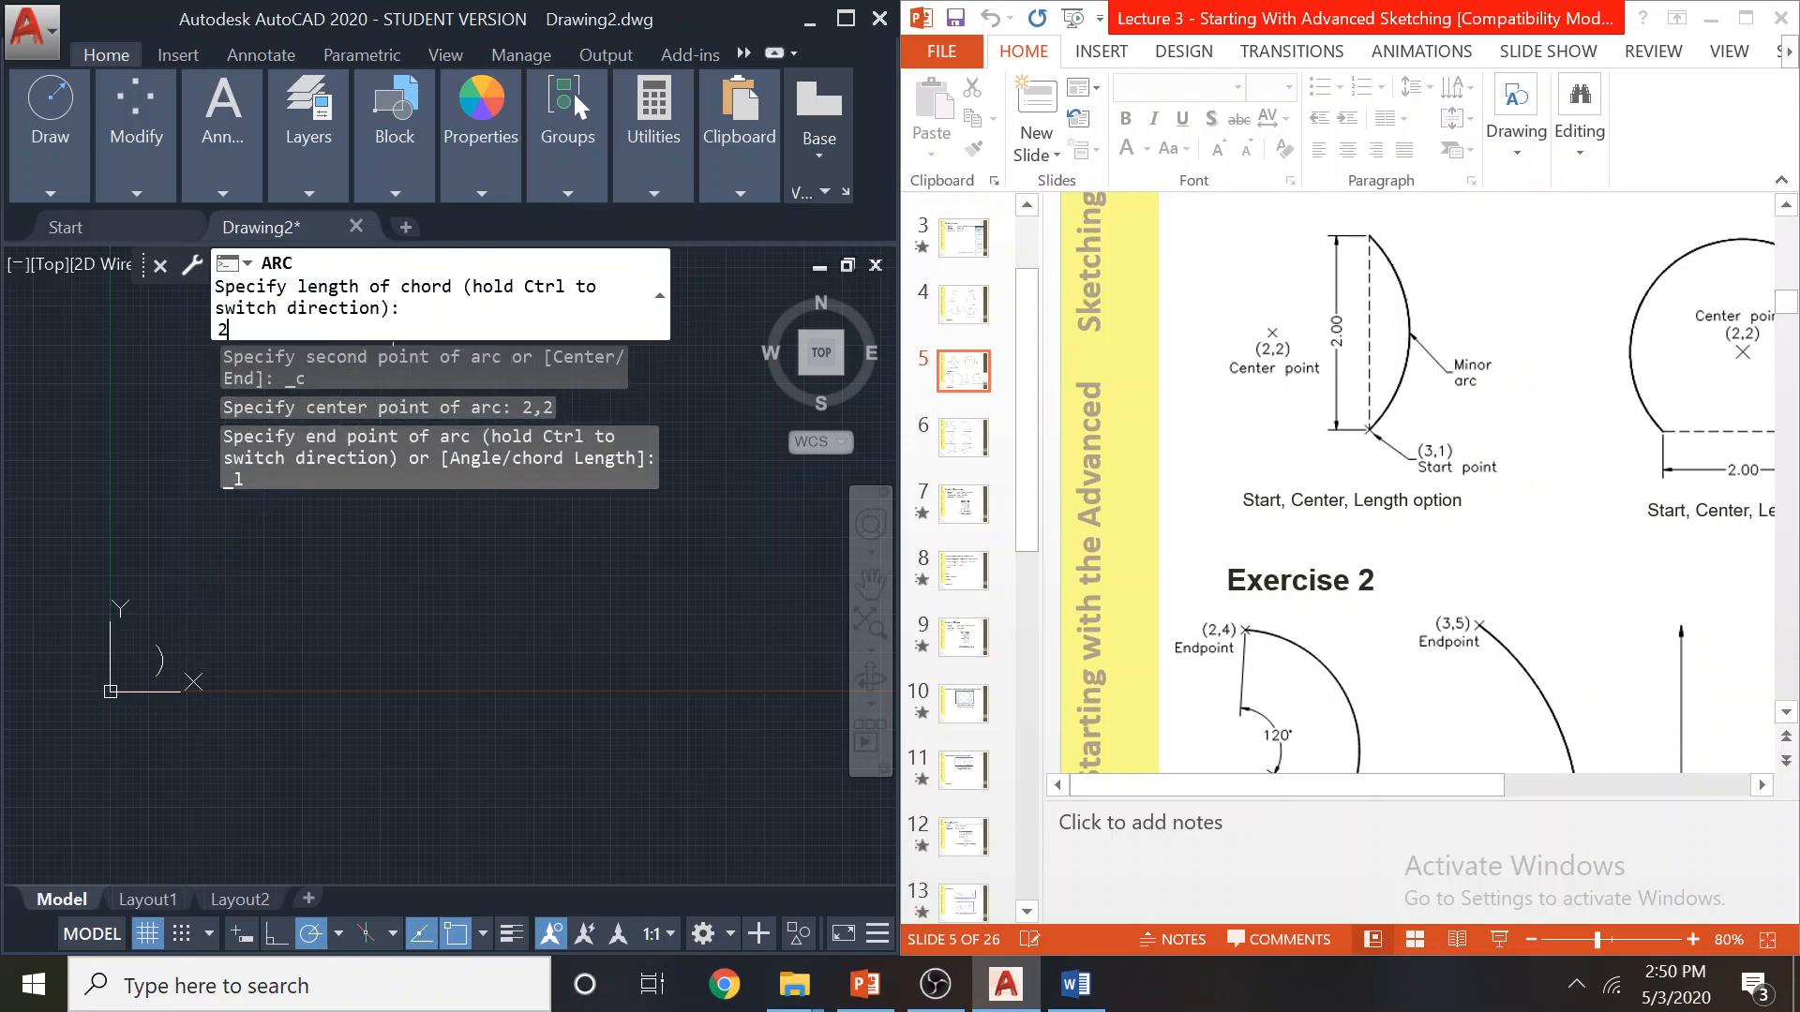
type("2")
key("Return")
scroll(141, 670, "up", 10)
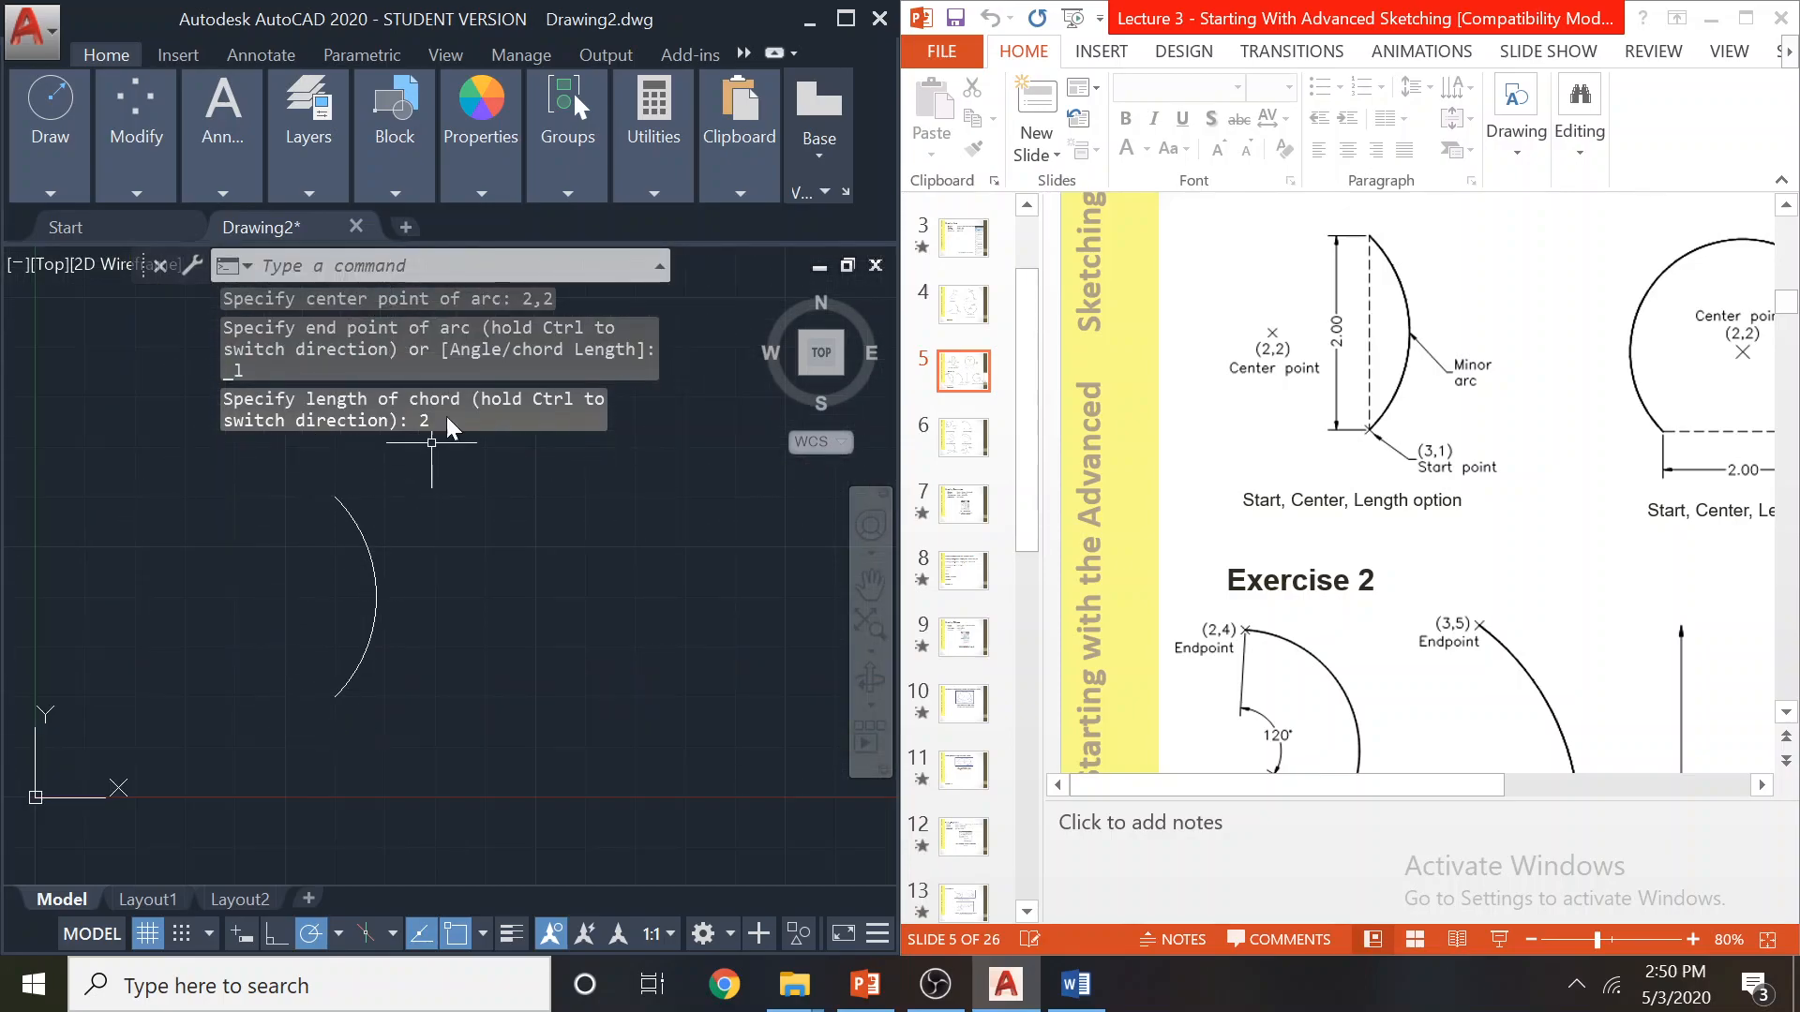
Check the minor arc with the Quick measure tool and measure the distance between its two endpoints
mouse_move(692, 183)
left_click(678, 289)
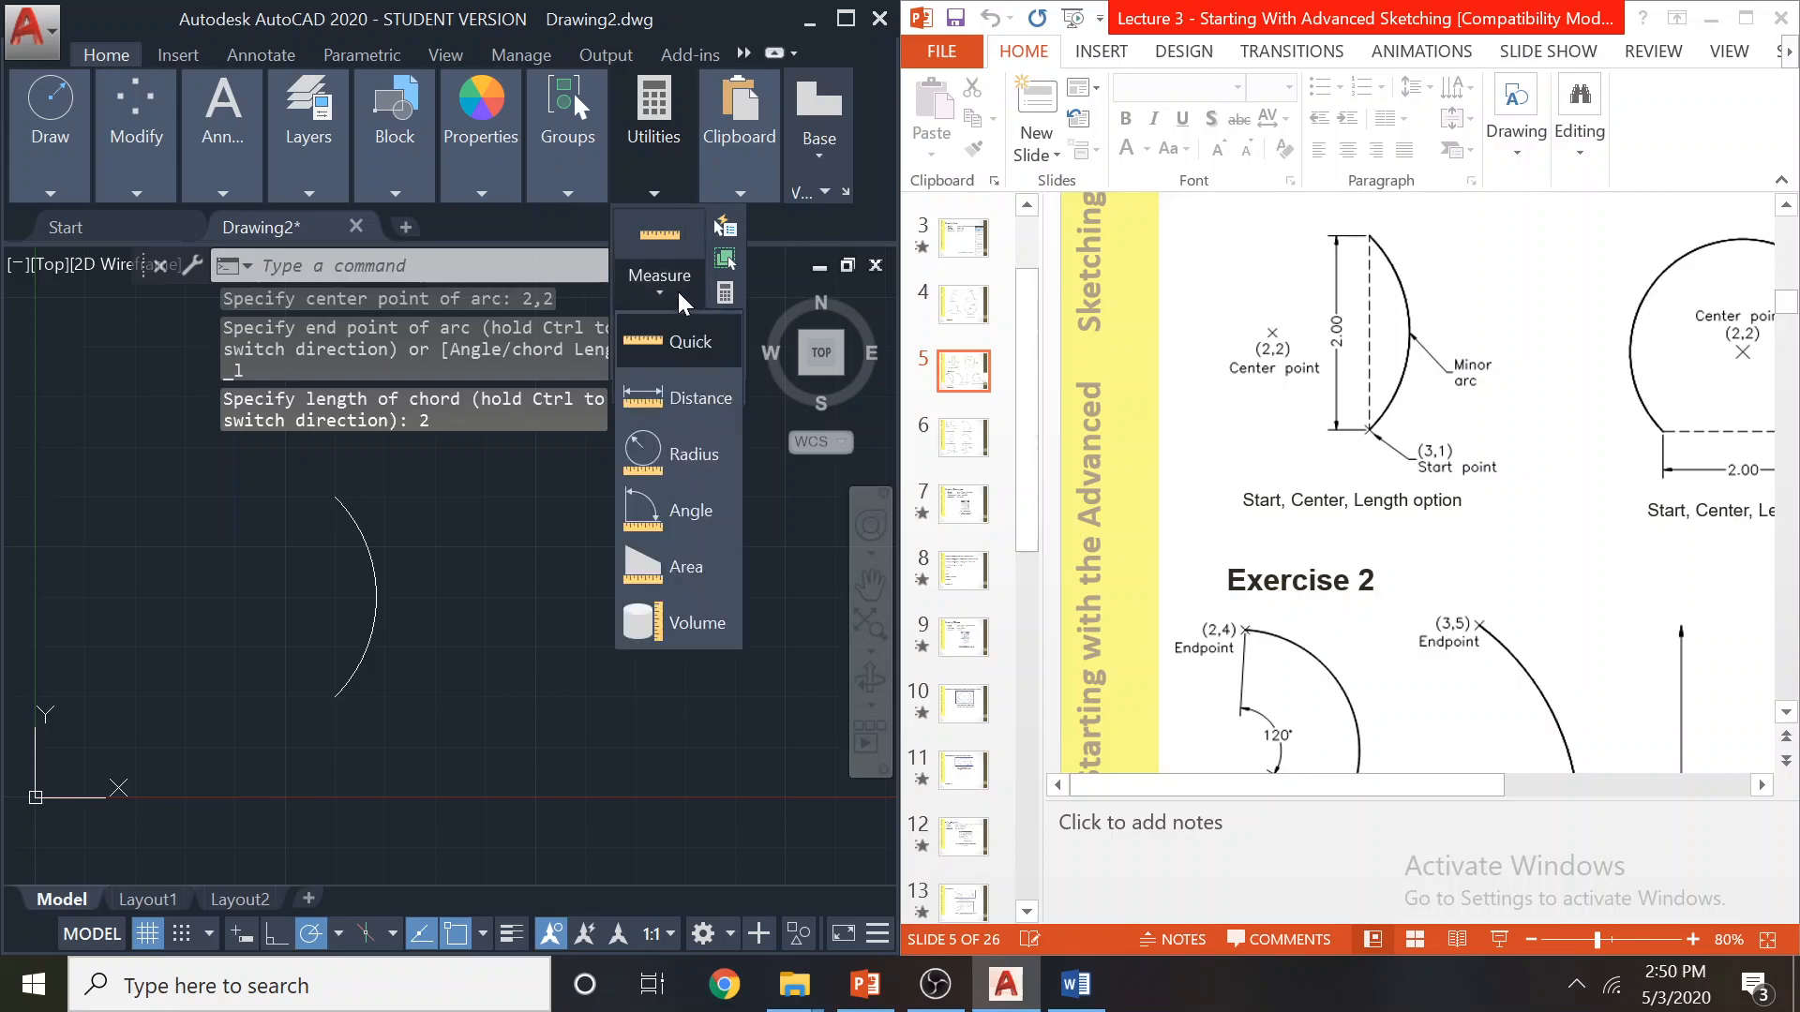
left_click(684, 341)
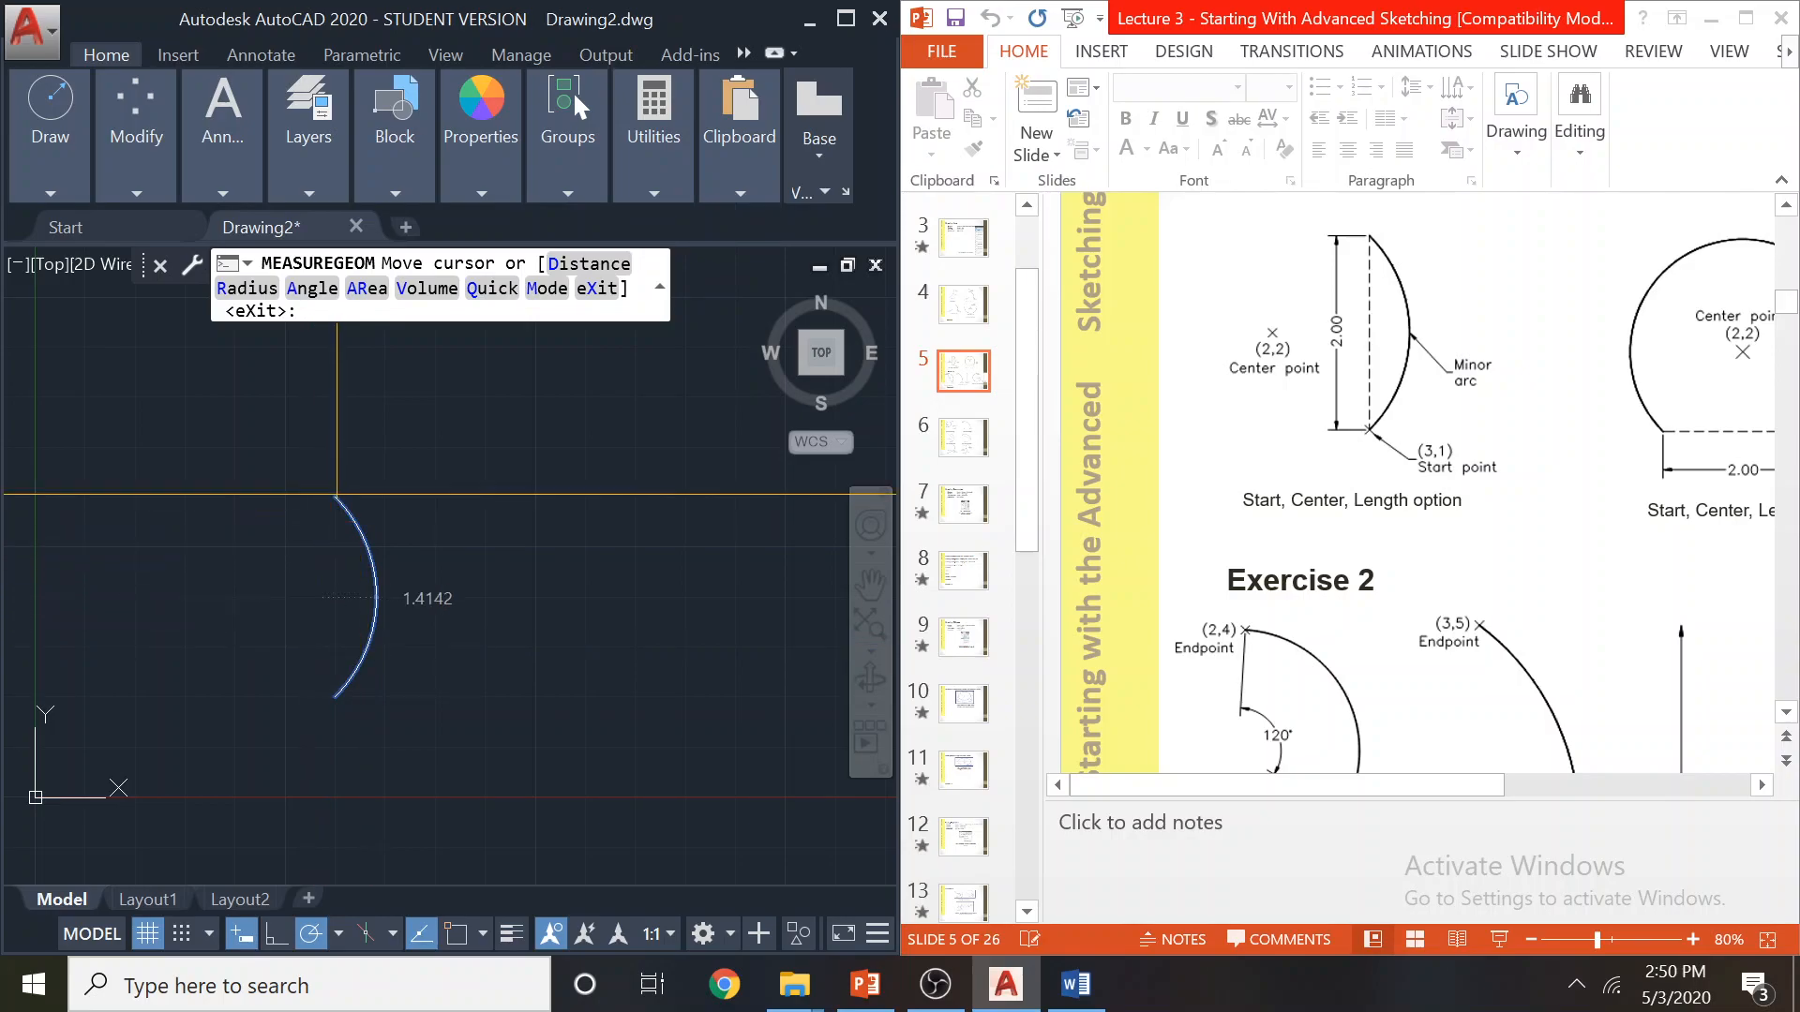
left_click(661, 168)
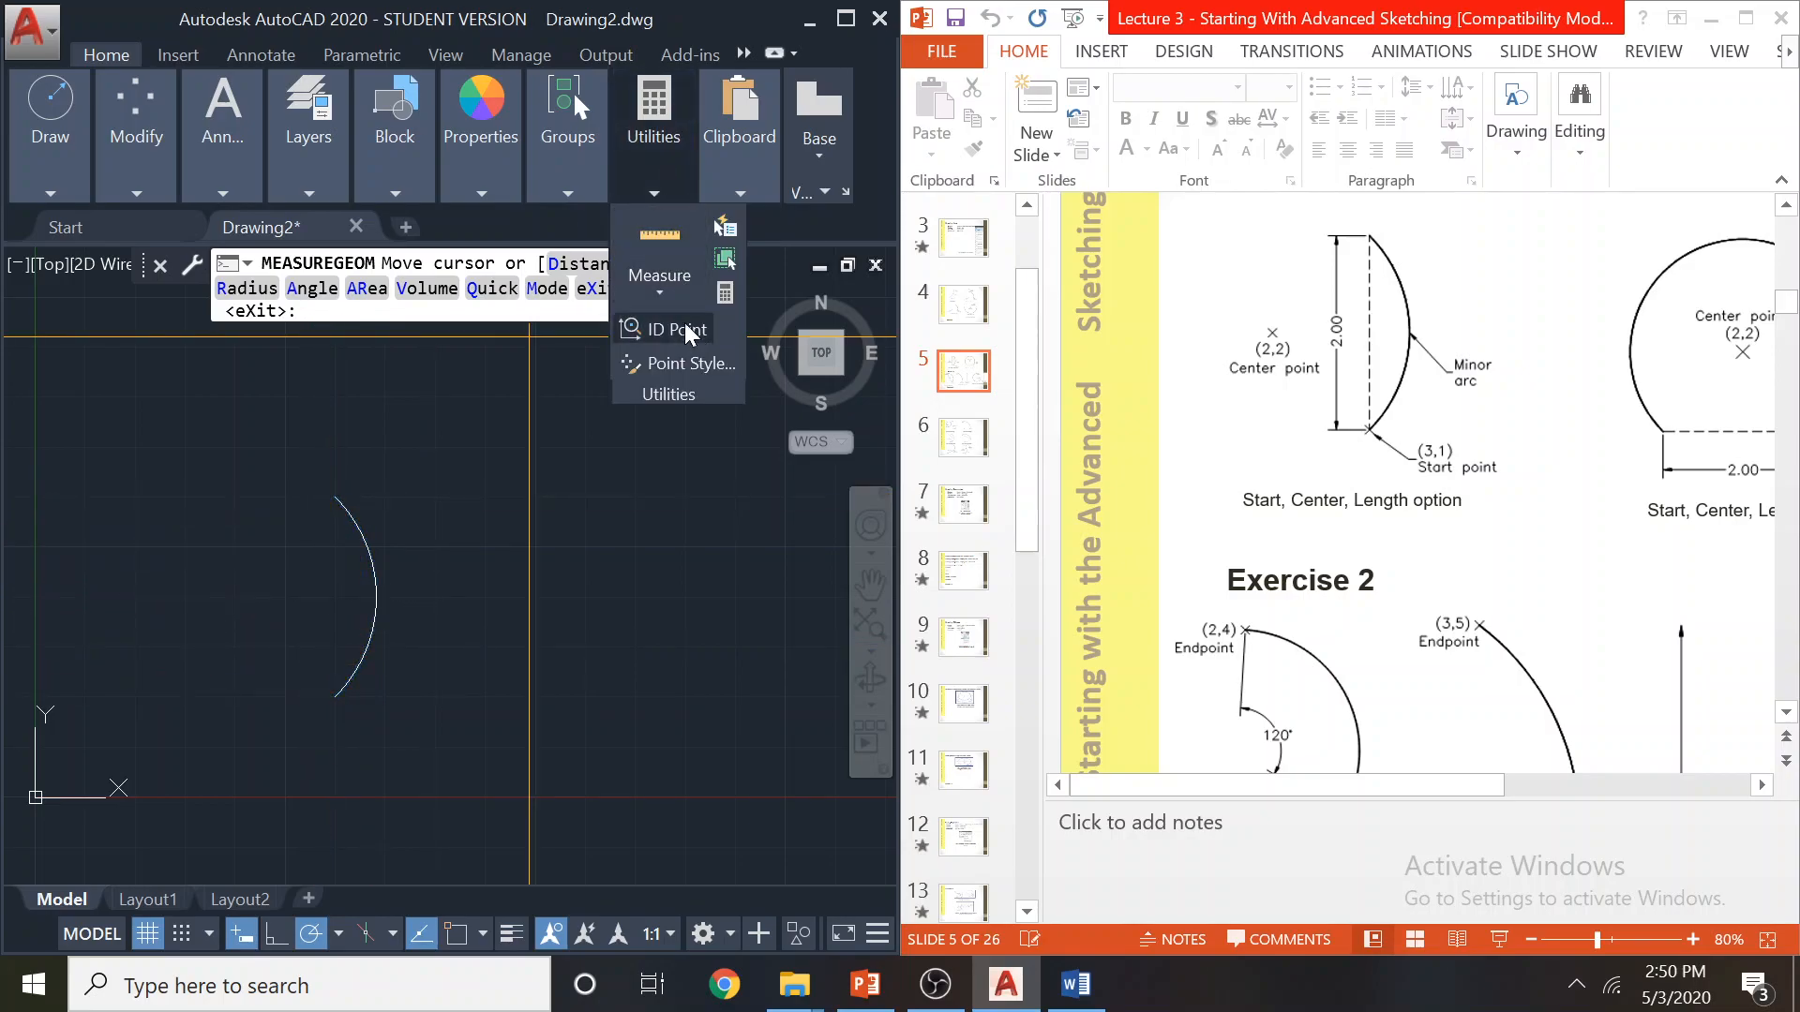
left_click(663, 292)
left_click(661, 398)
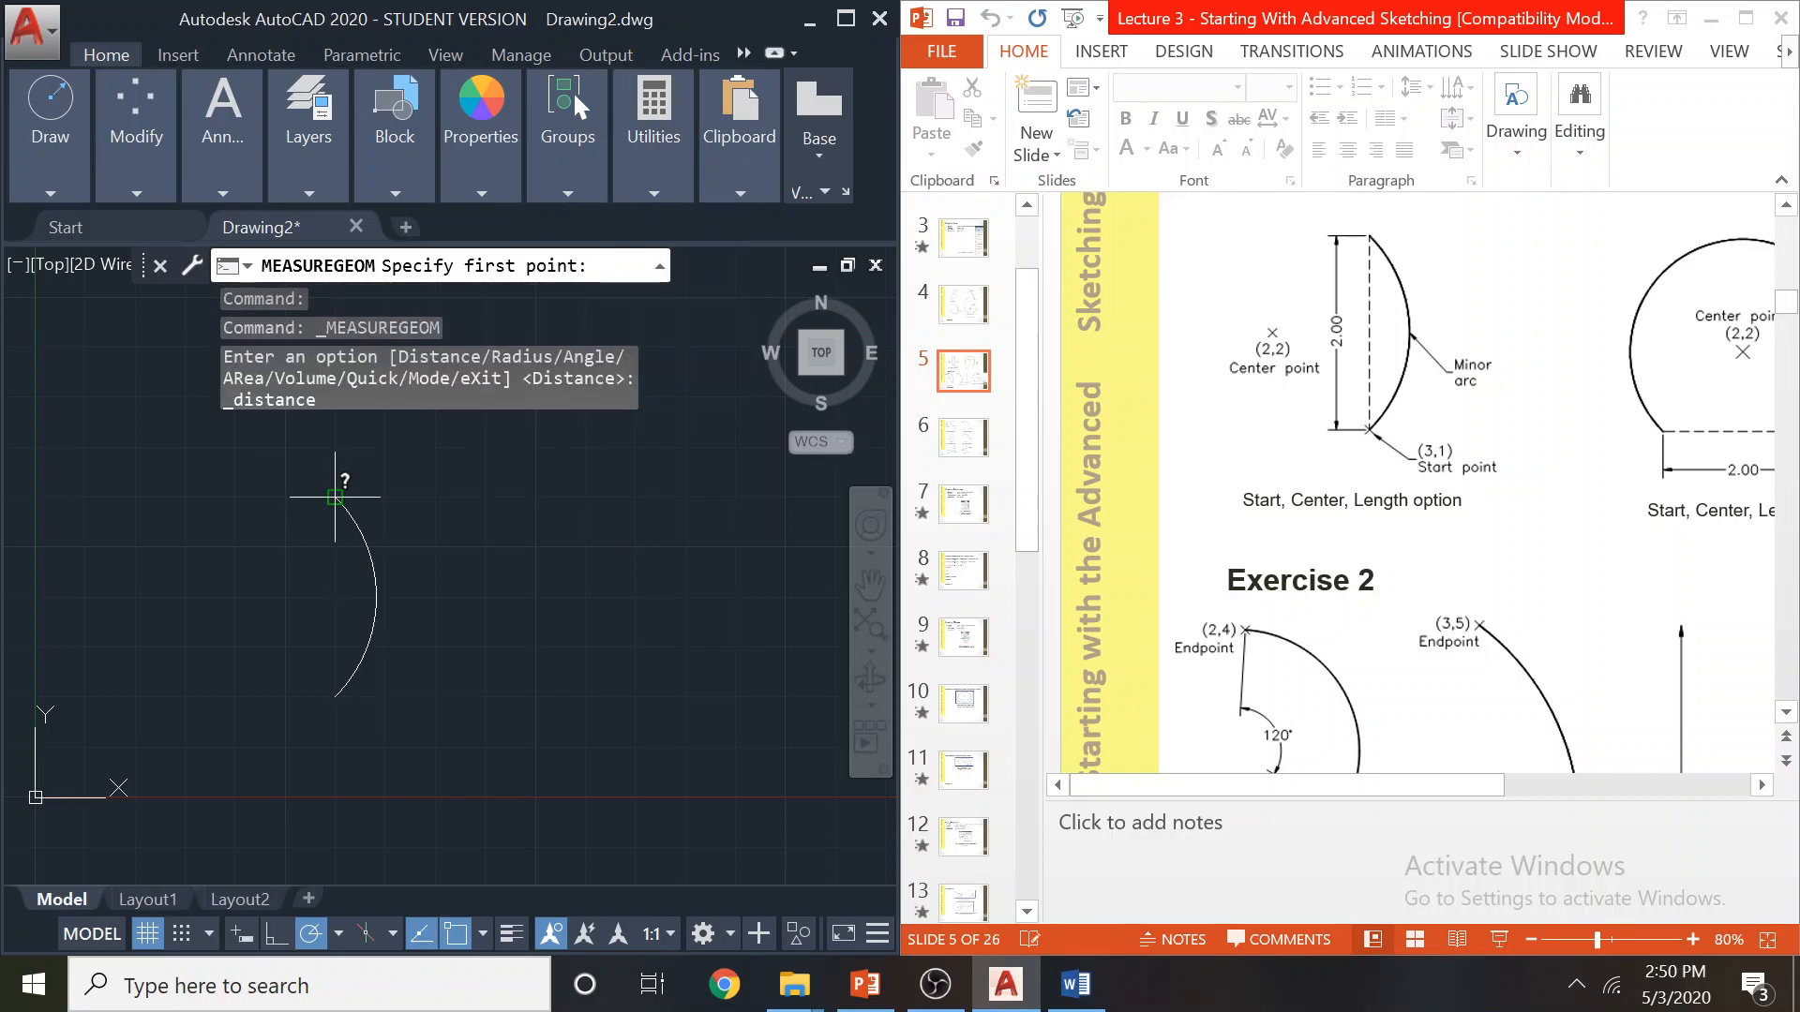
left_click(336, 499)
left_click(336, 690)
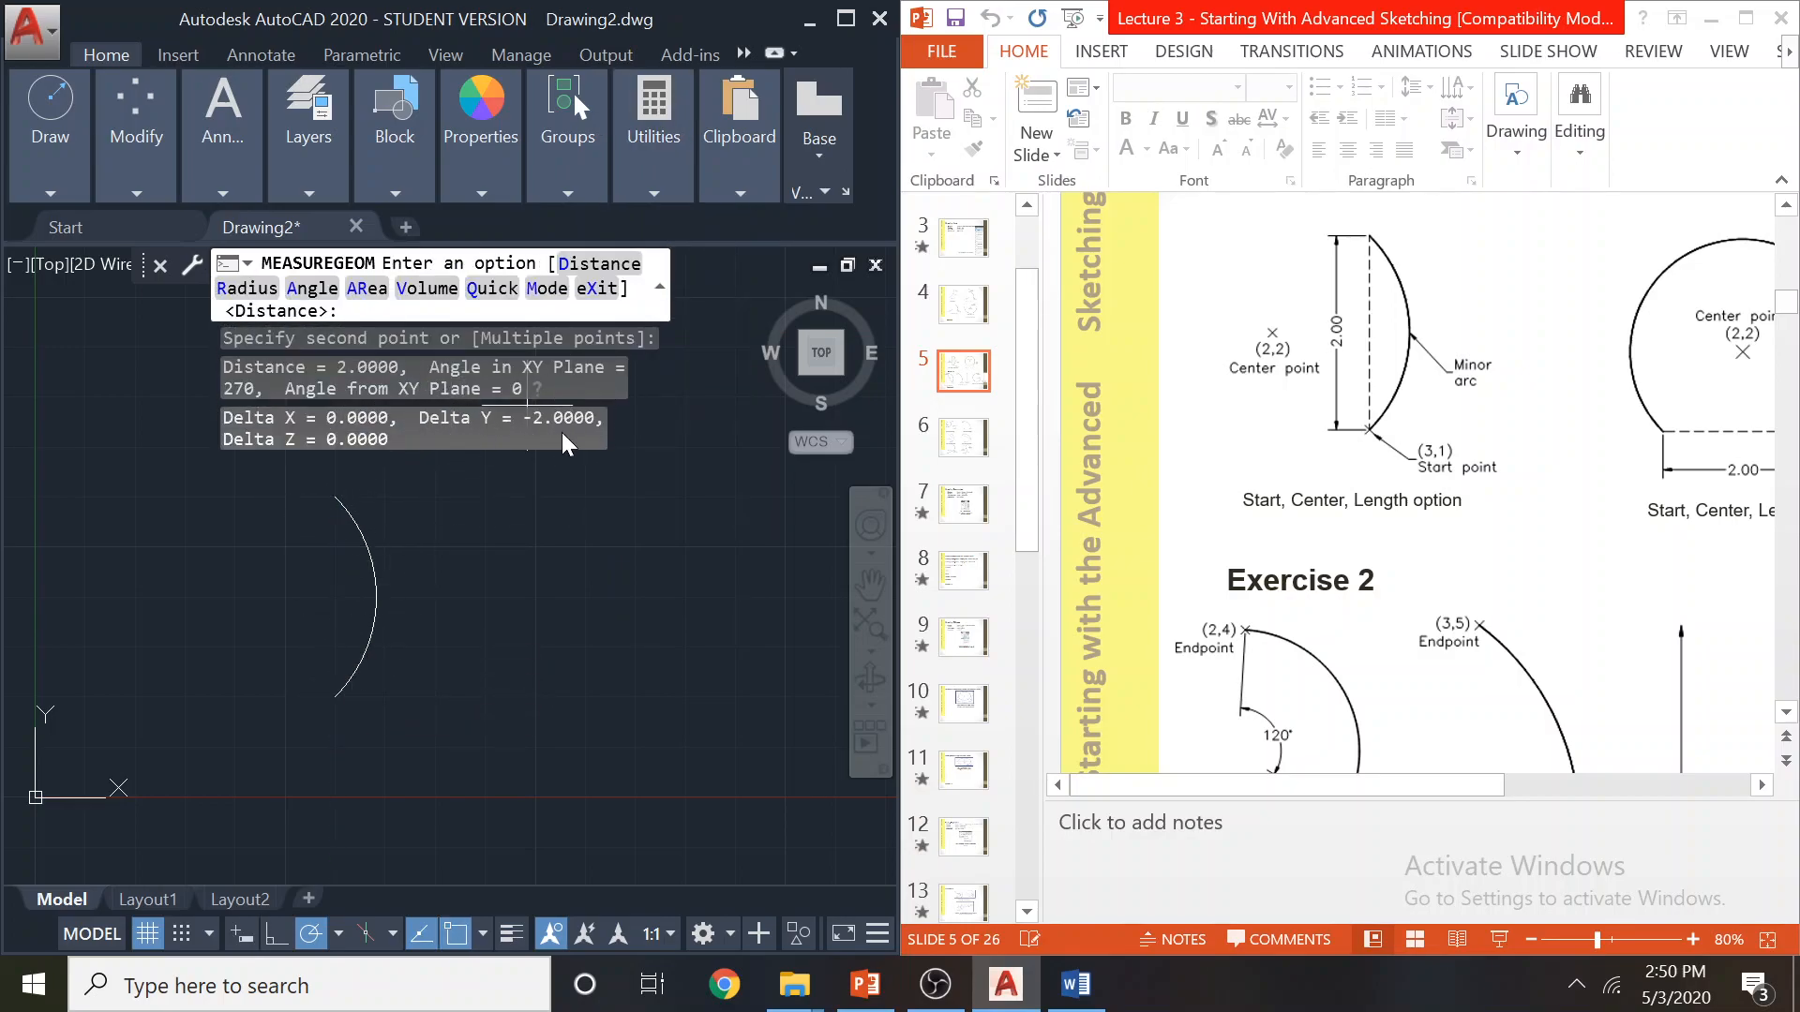
key("Escape")
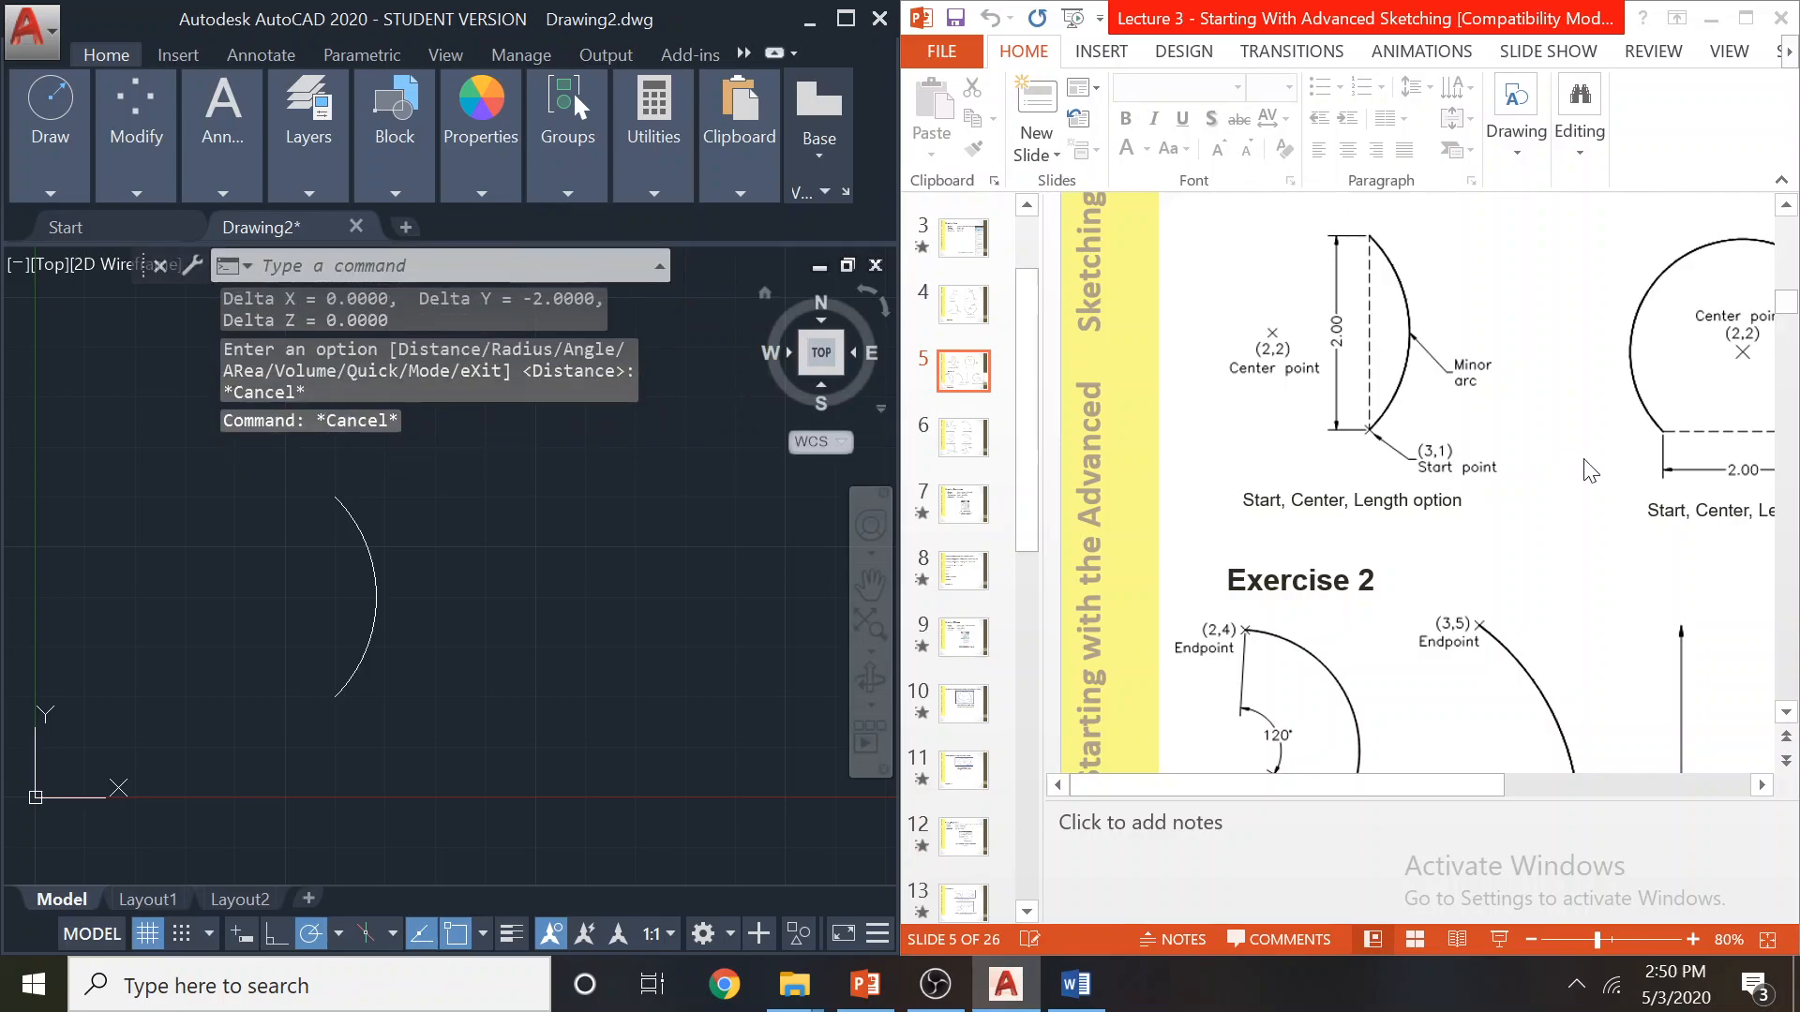
Draw the lecture's second Start, Center, Length example as a major arc: start point 3,1, center 2,2 and chord length -2
left_click(1761, 785)
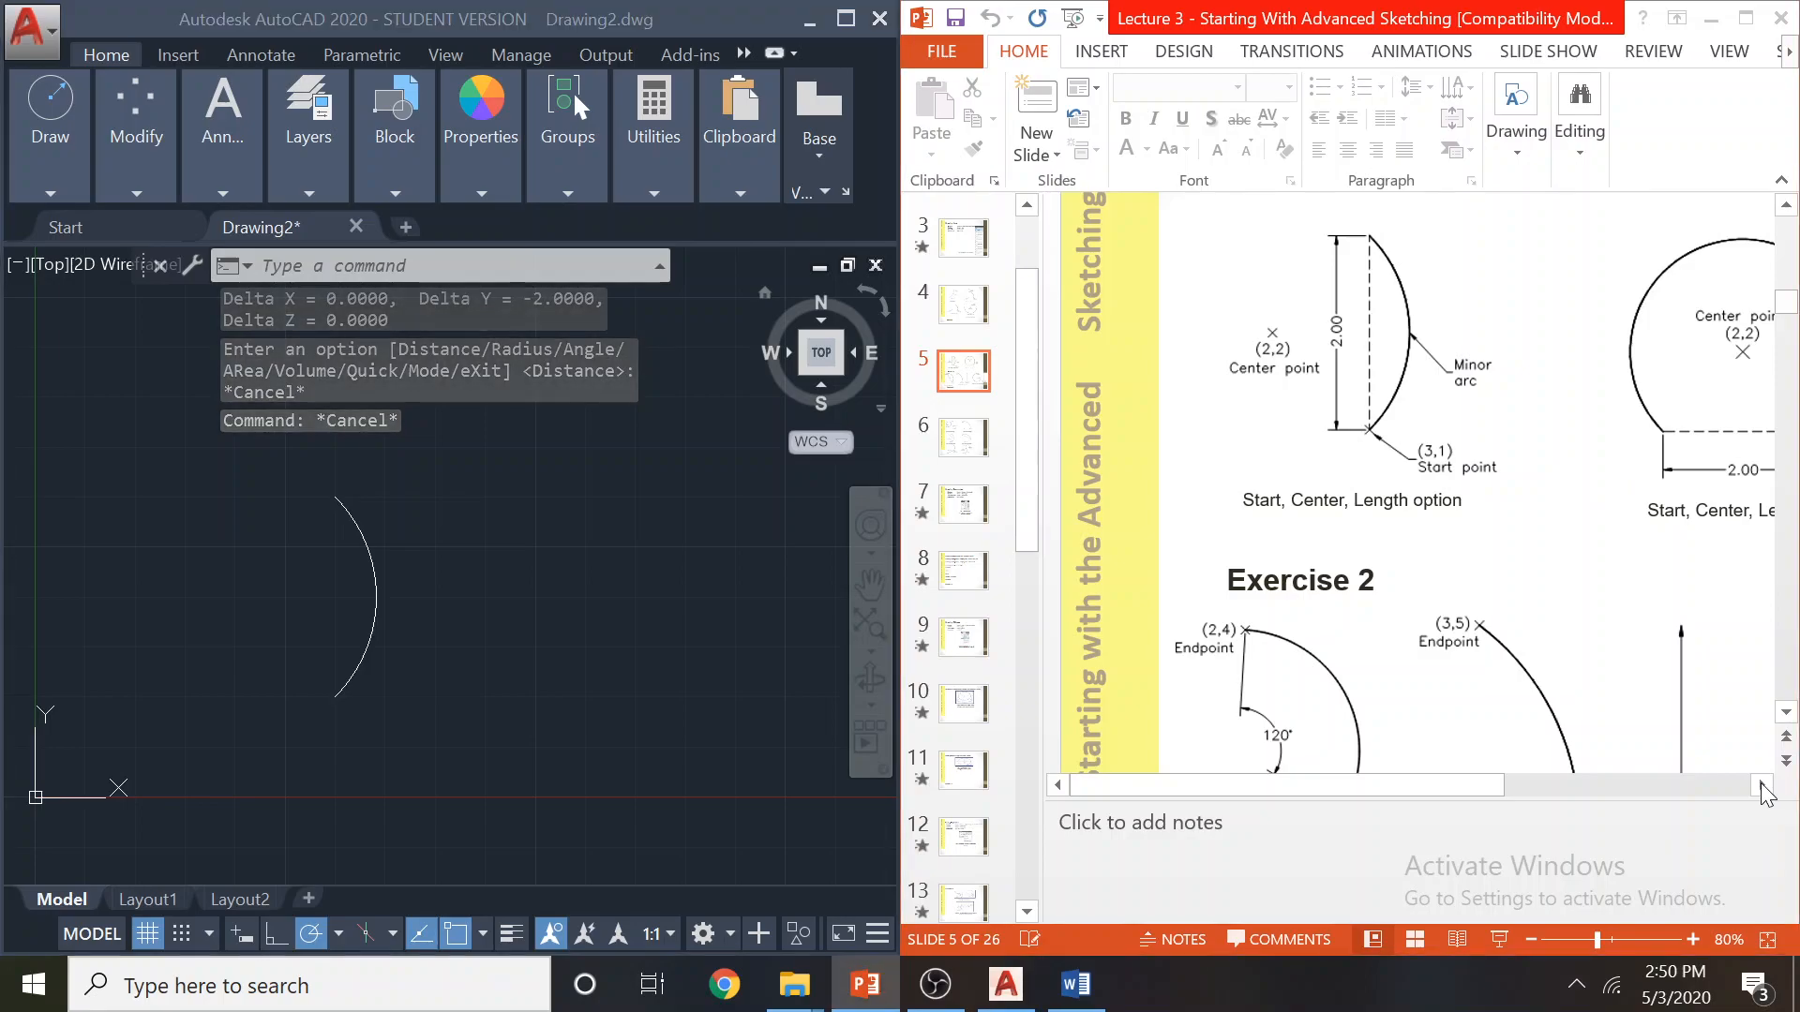
left_click(1762, 786)
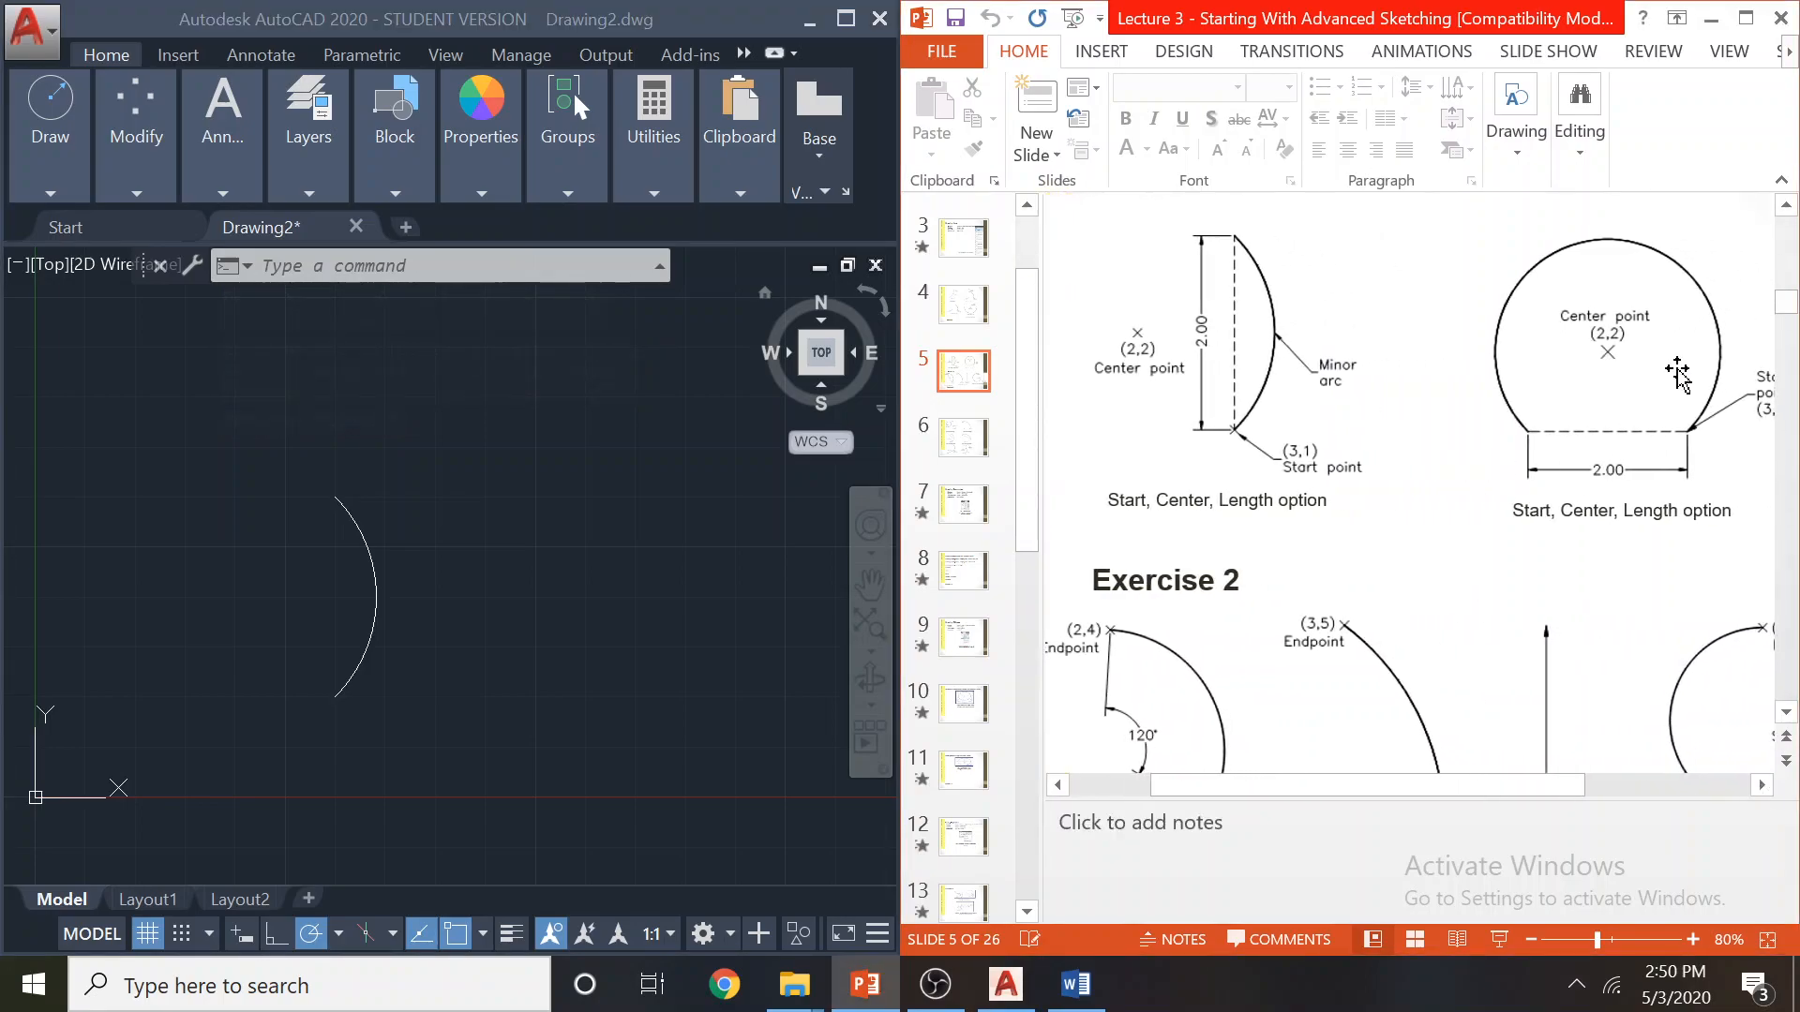
left_click(406, 645)
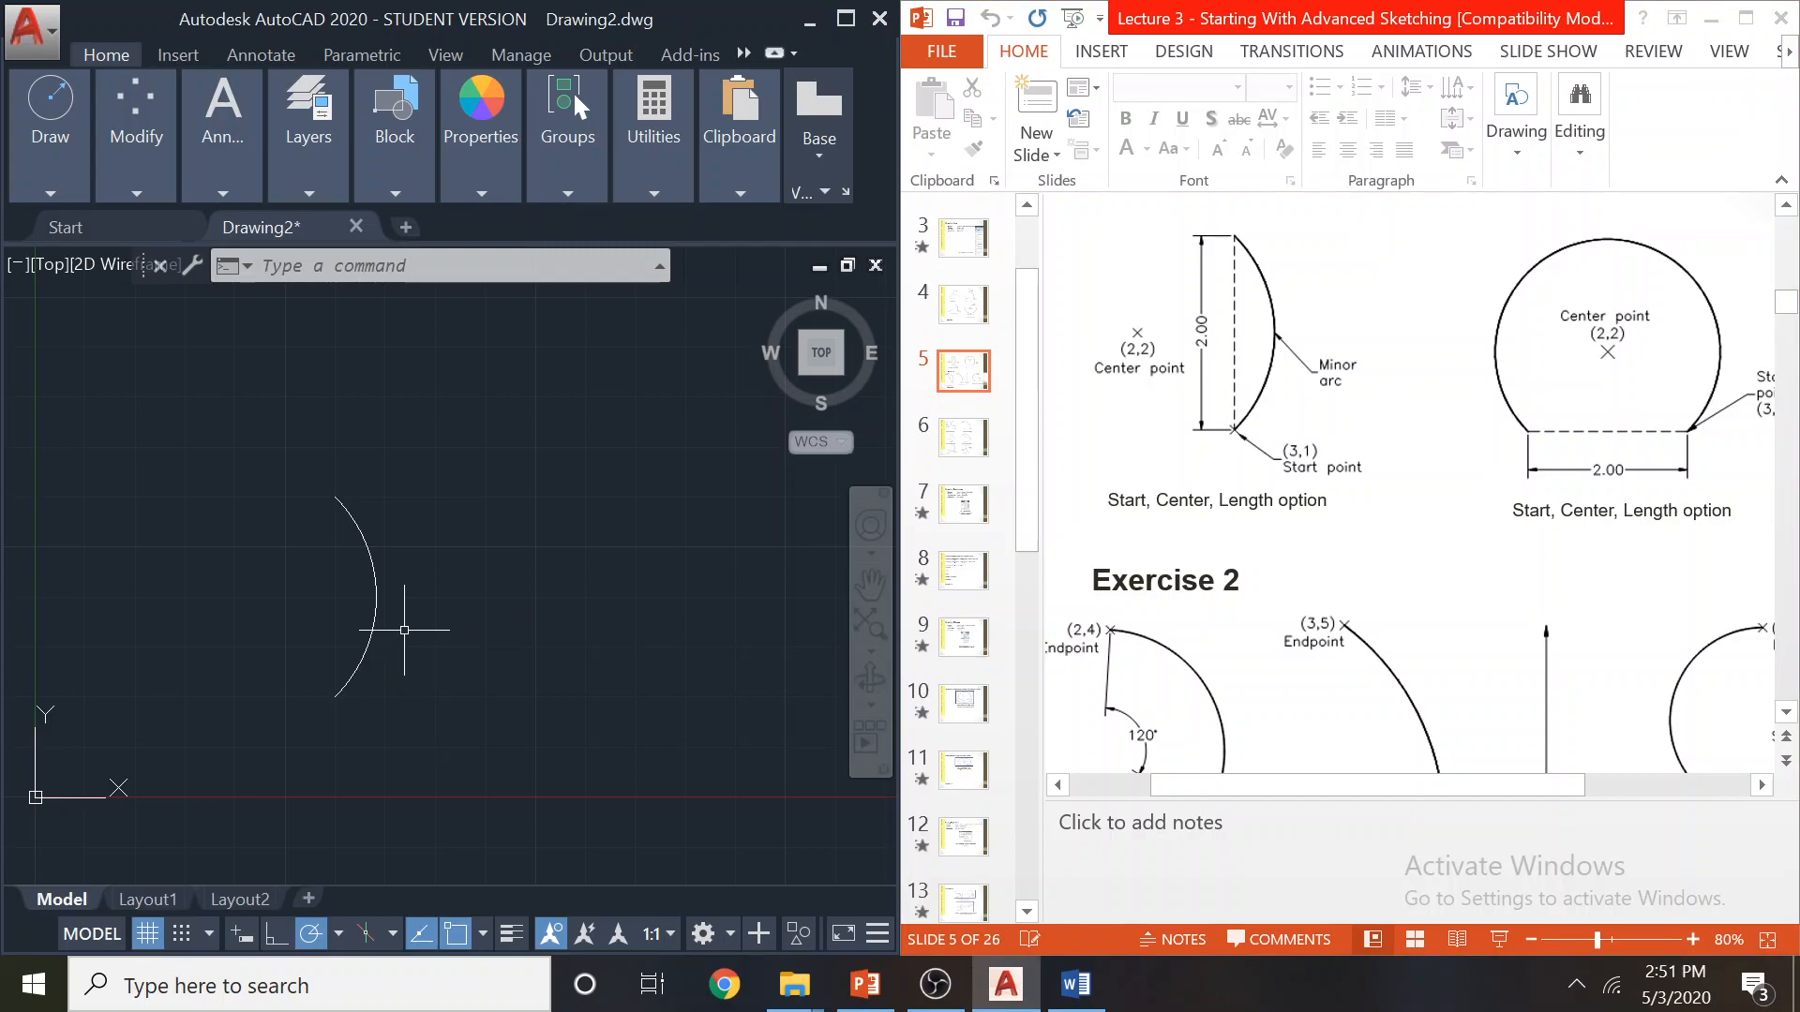
key("Escape")
key("Escape")
mouse_move(48, 172)
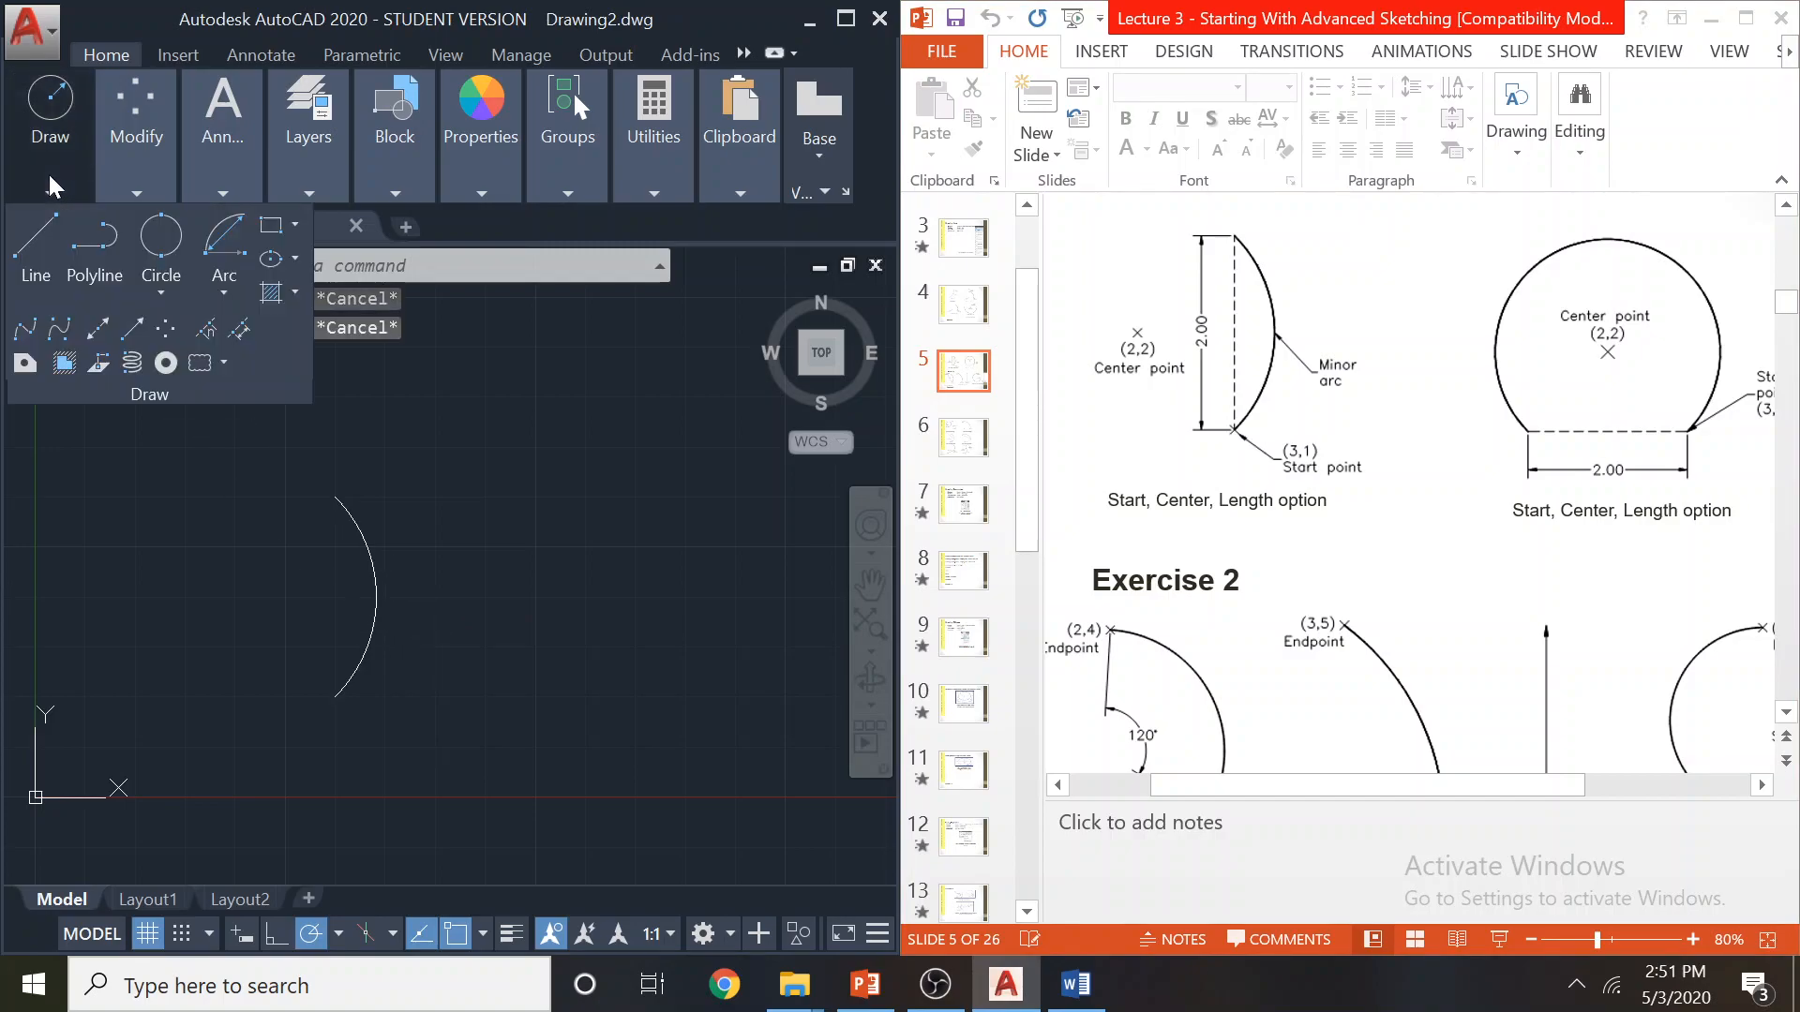
left_click(216, 293)
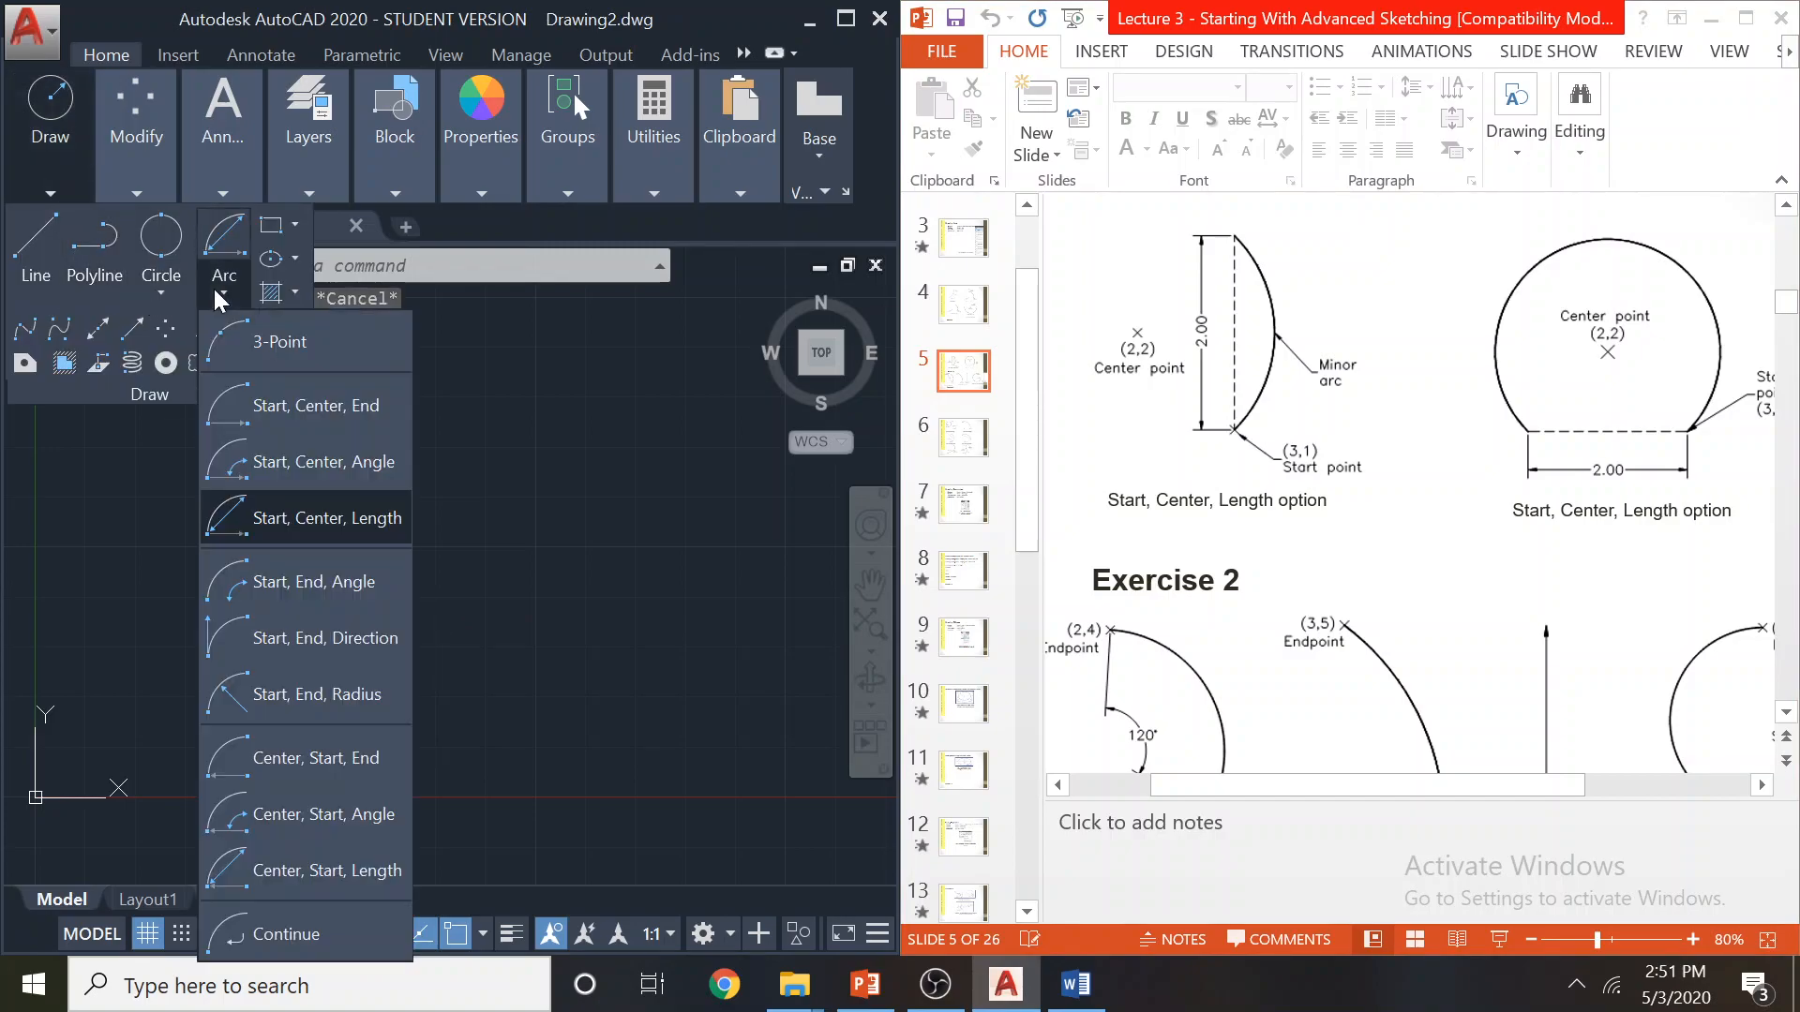
left_click(319, 517)
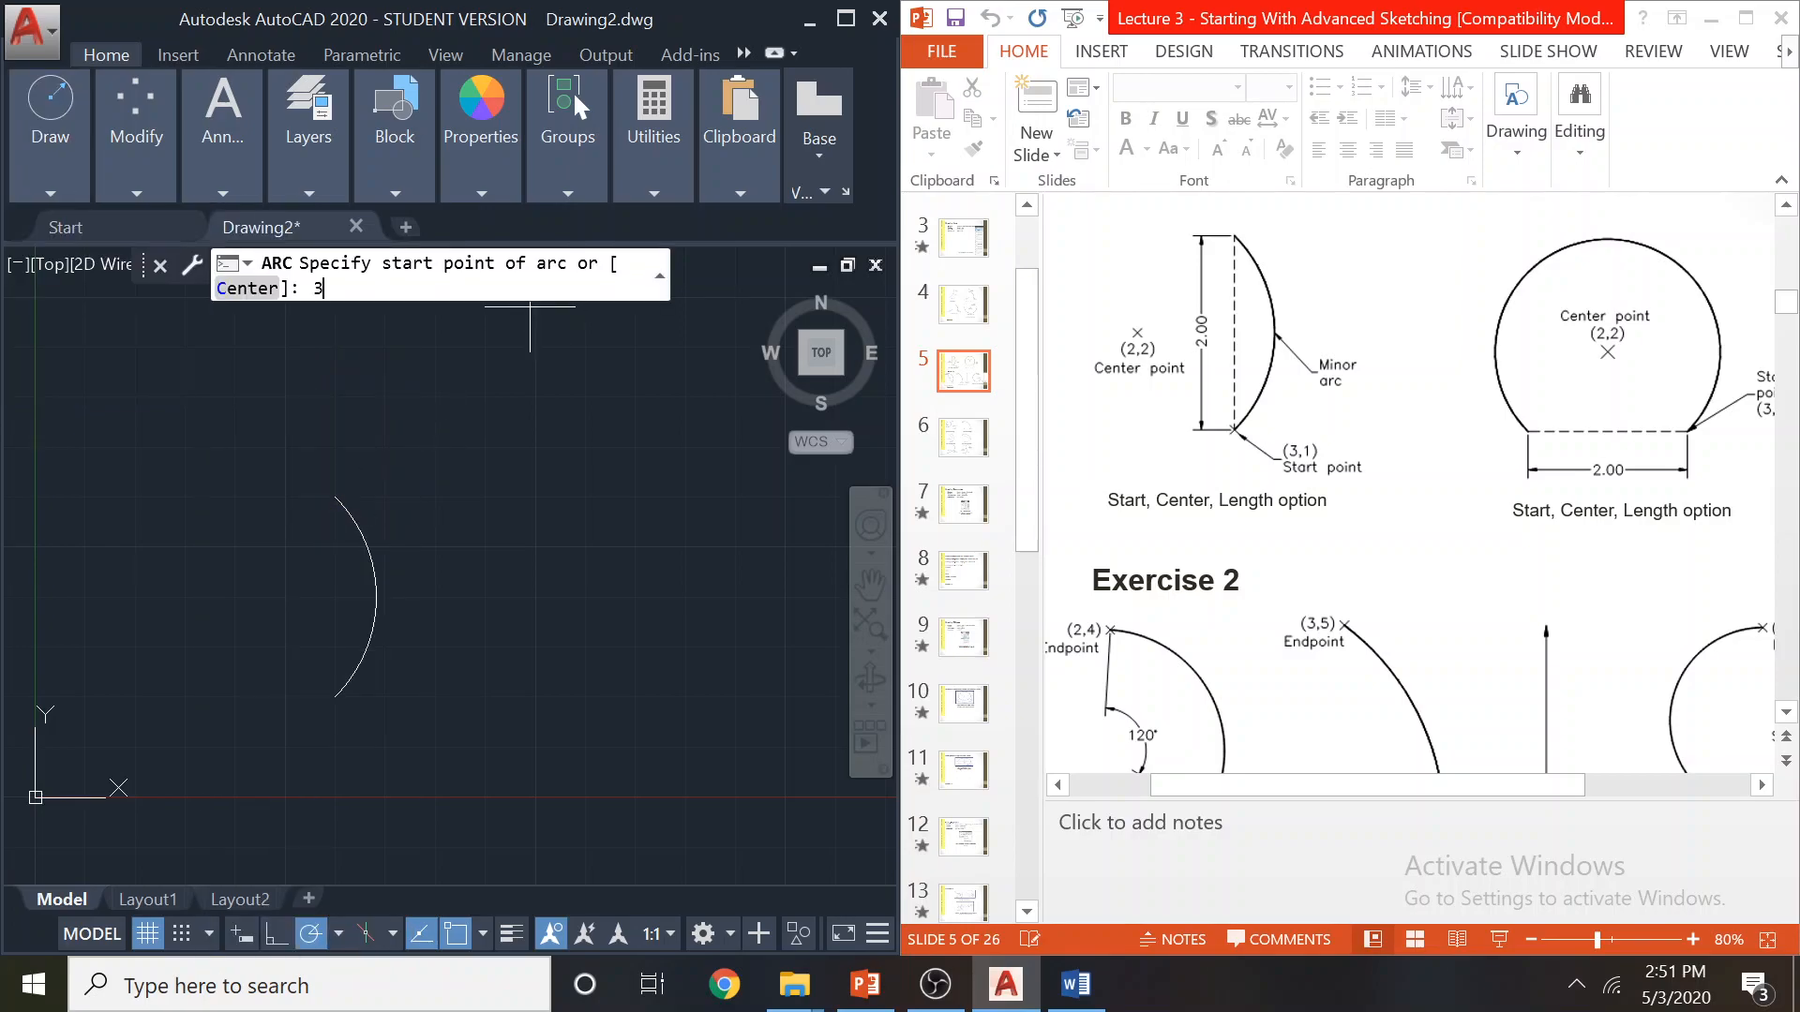
type("3,1")
key("Return")
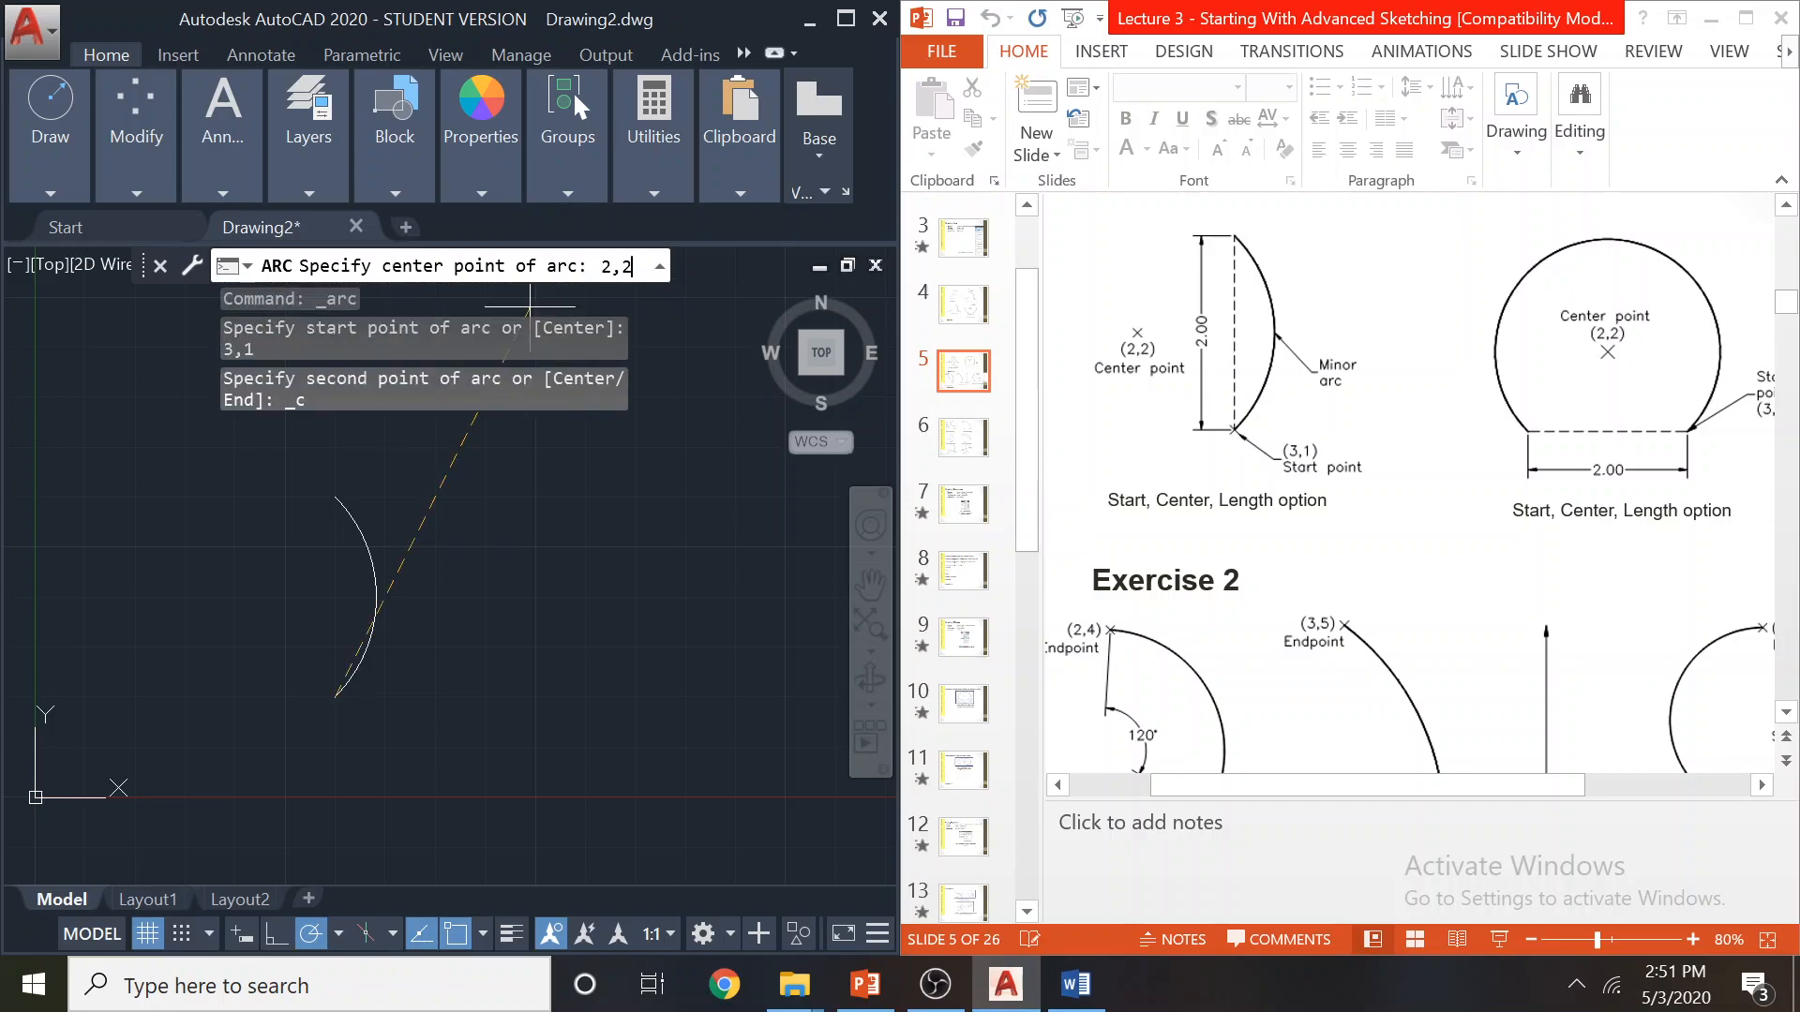
key("Return")
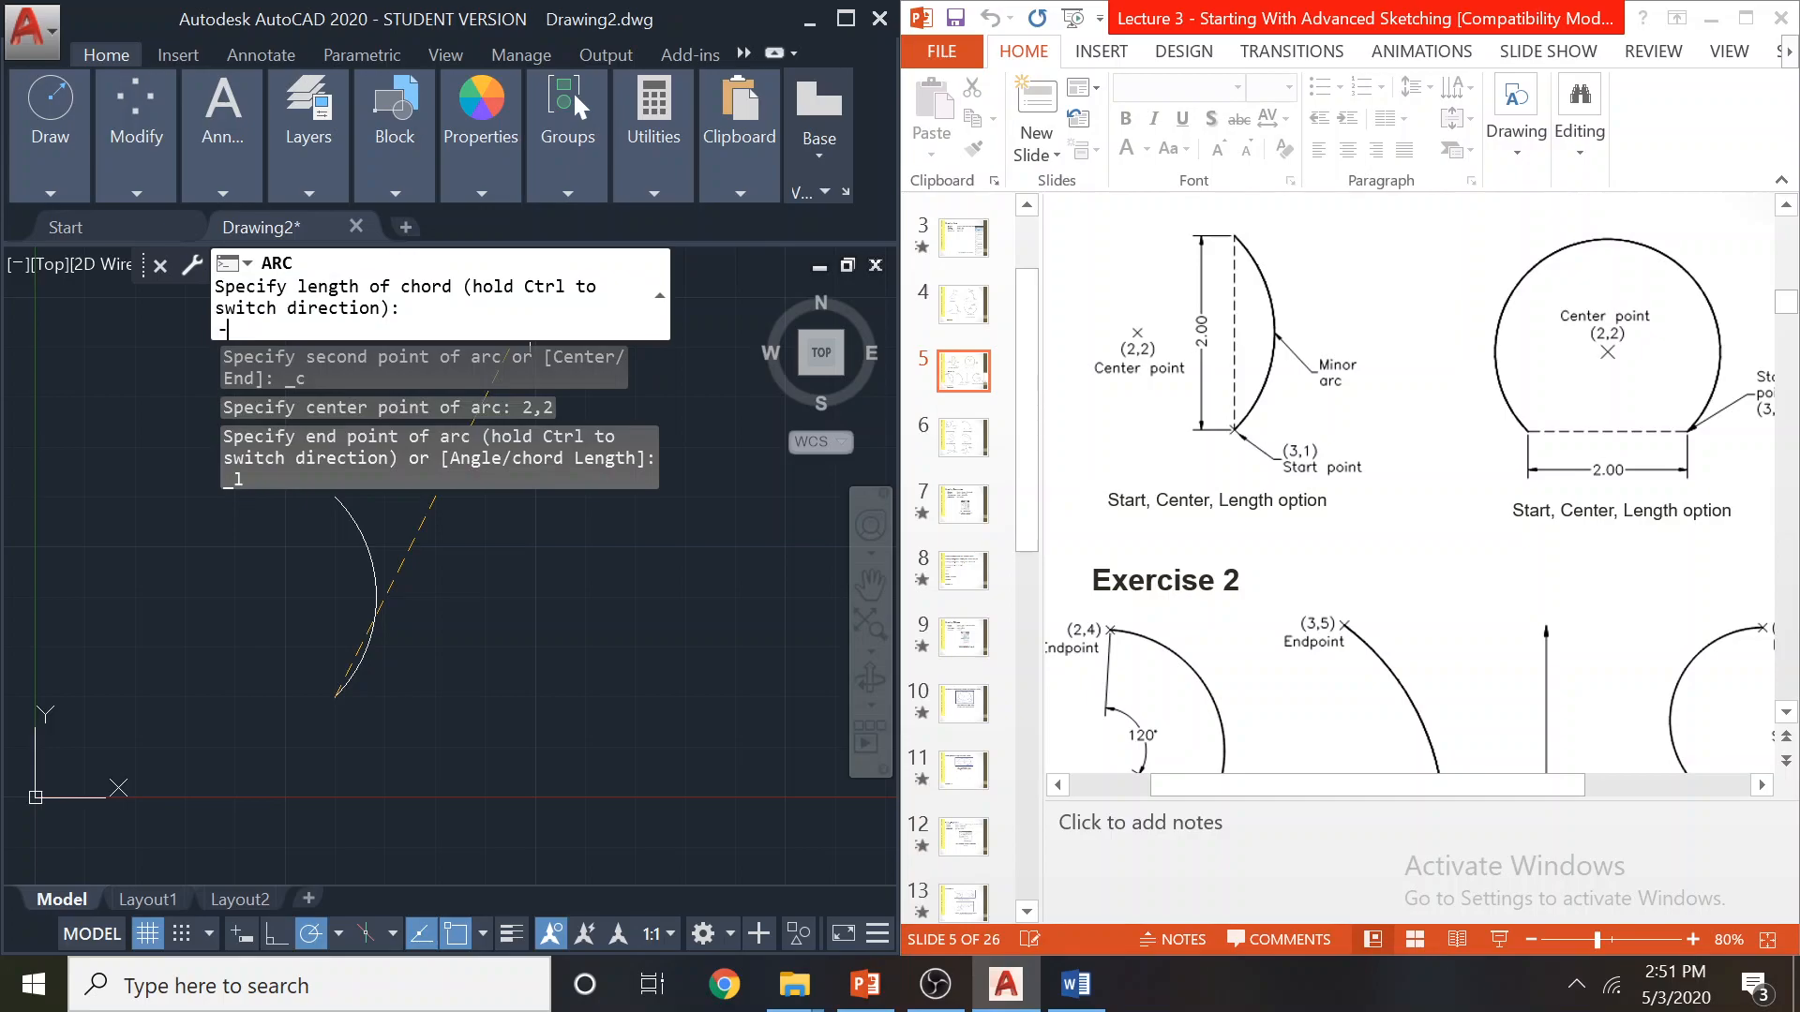
type("-2")
key("Return")
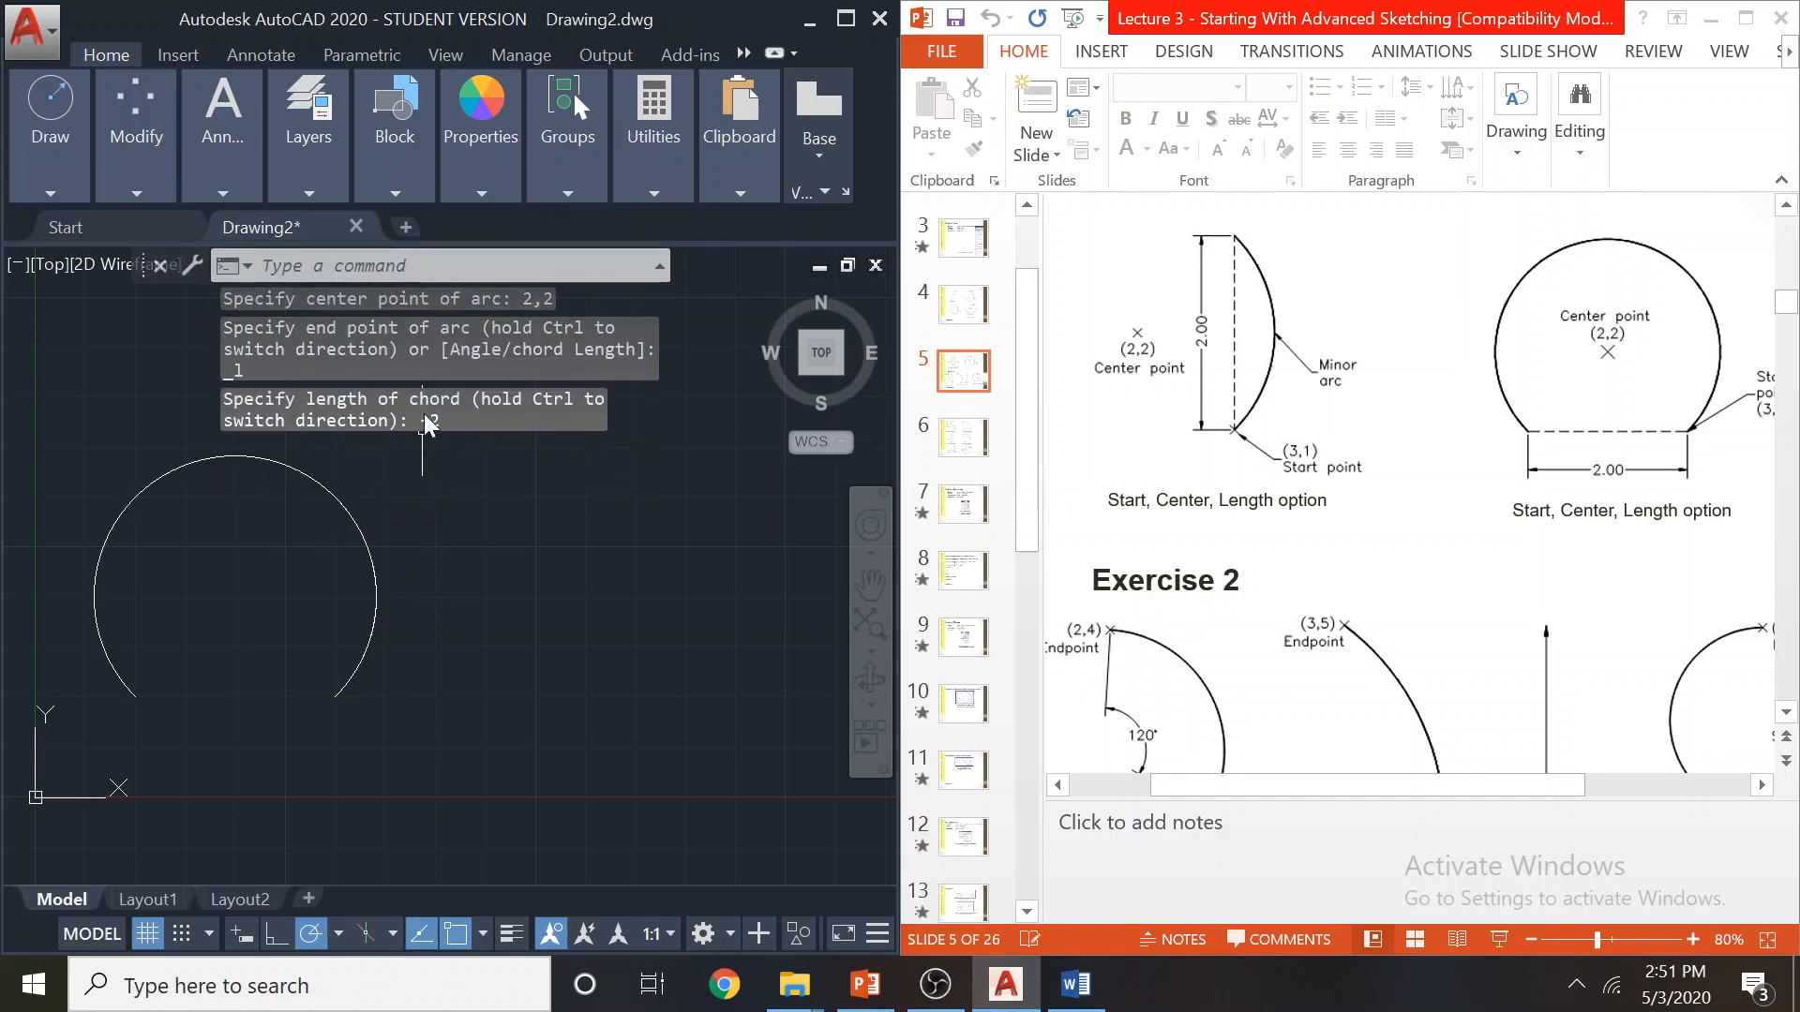
Erase the major arc to expose the minor arc beneath it, and undo the erasure
left_click(273, 461)
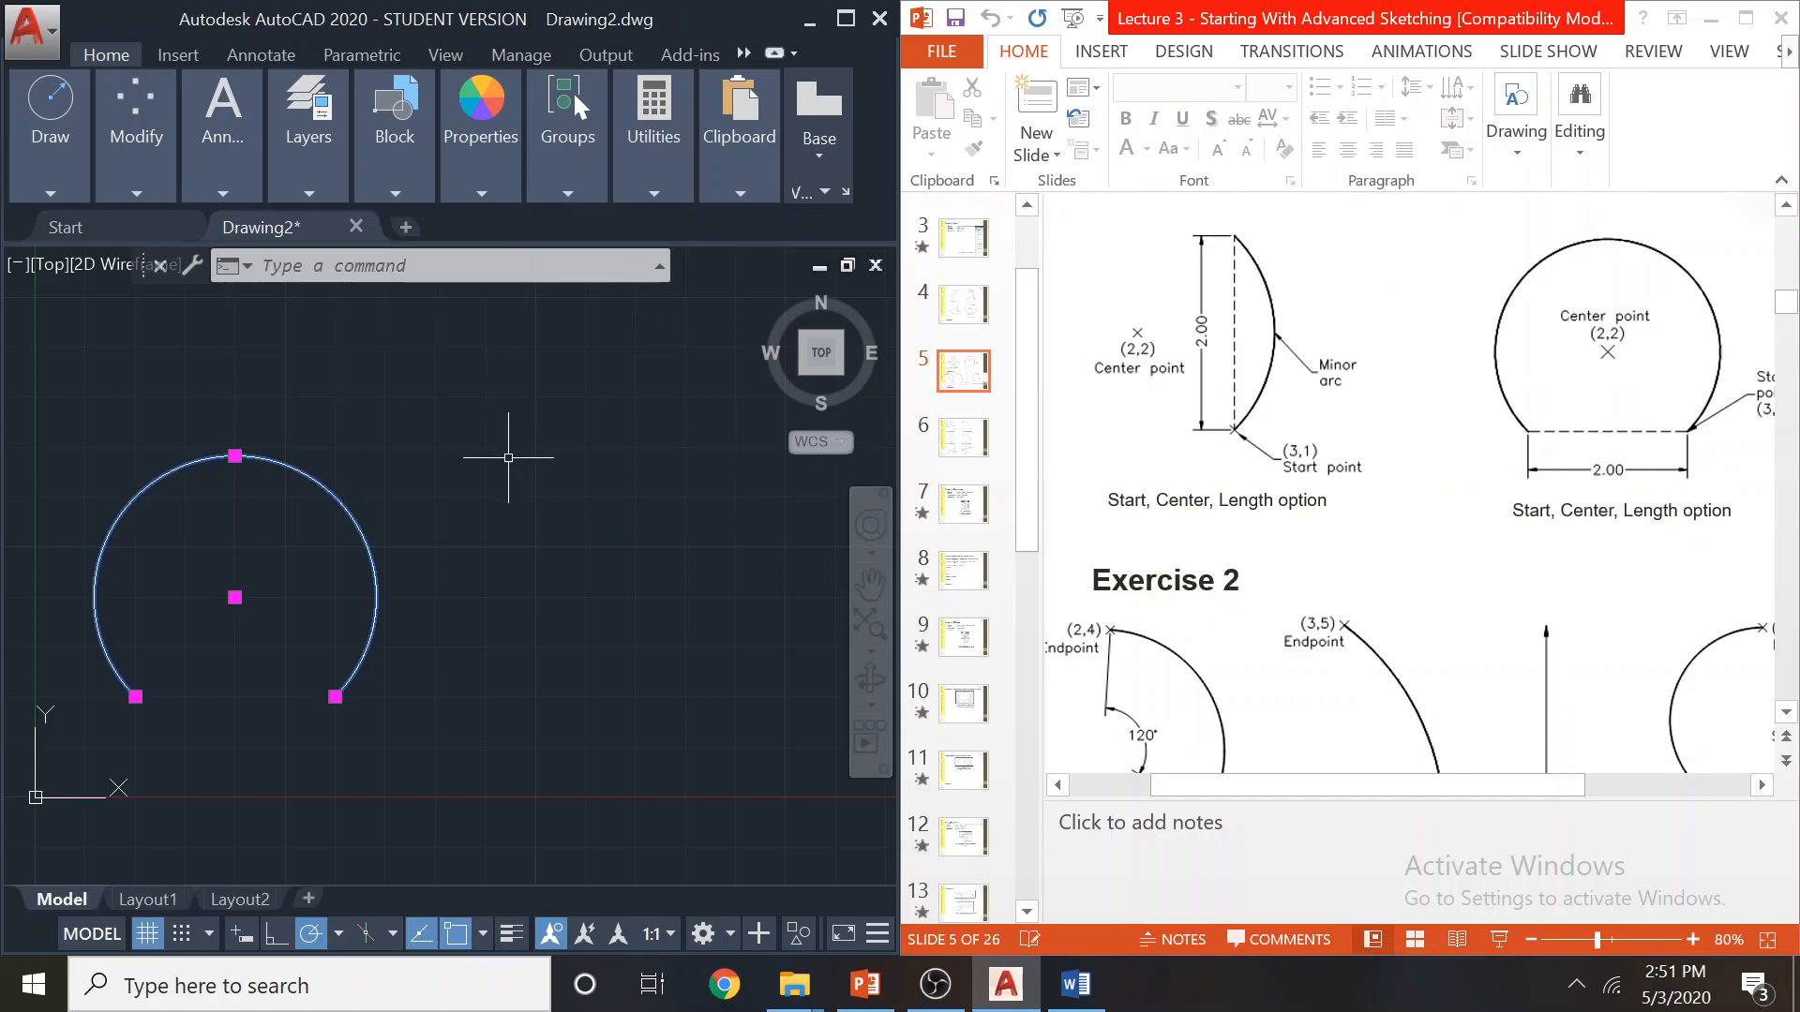
key("Delete")
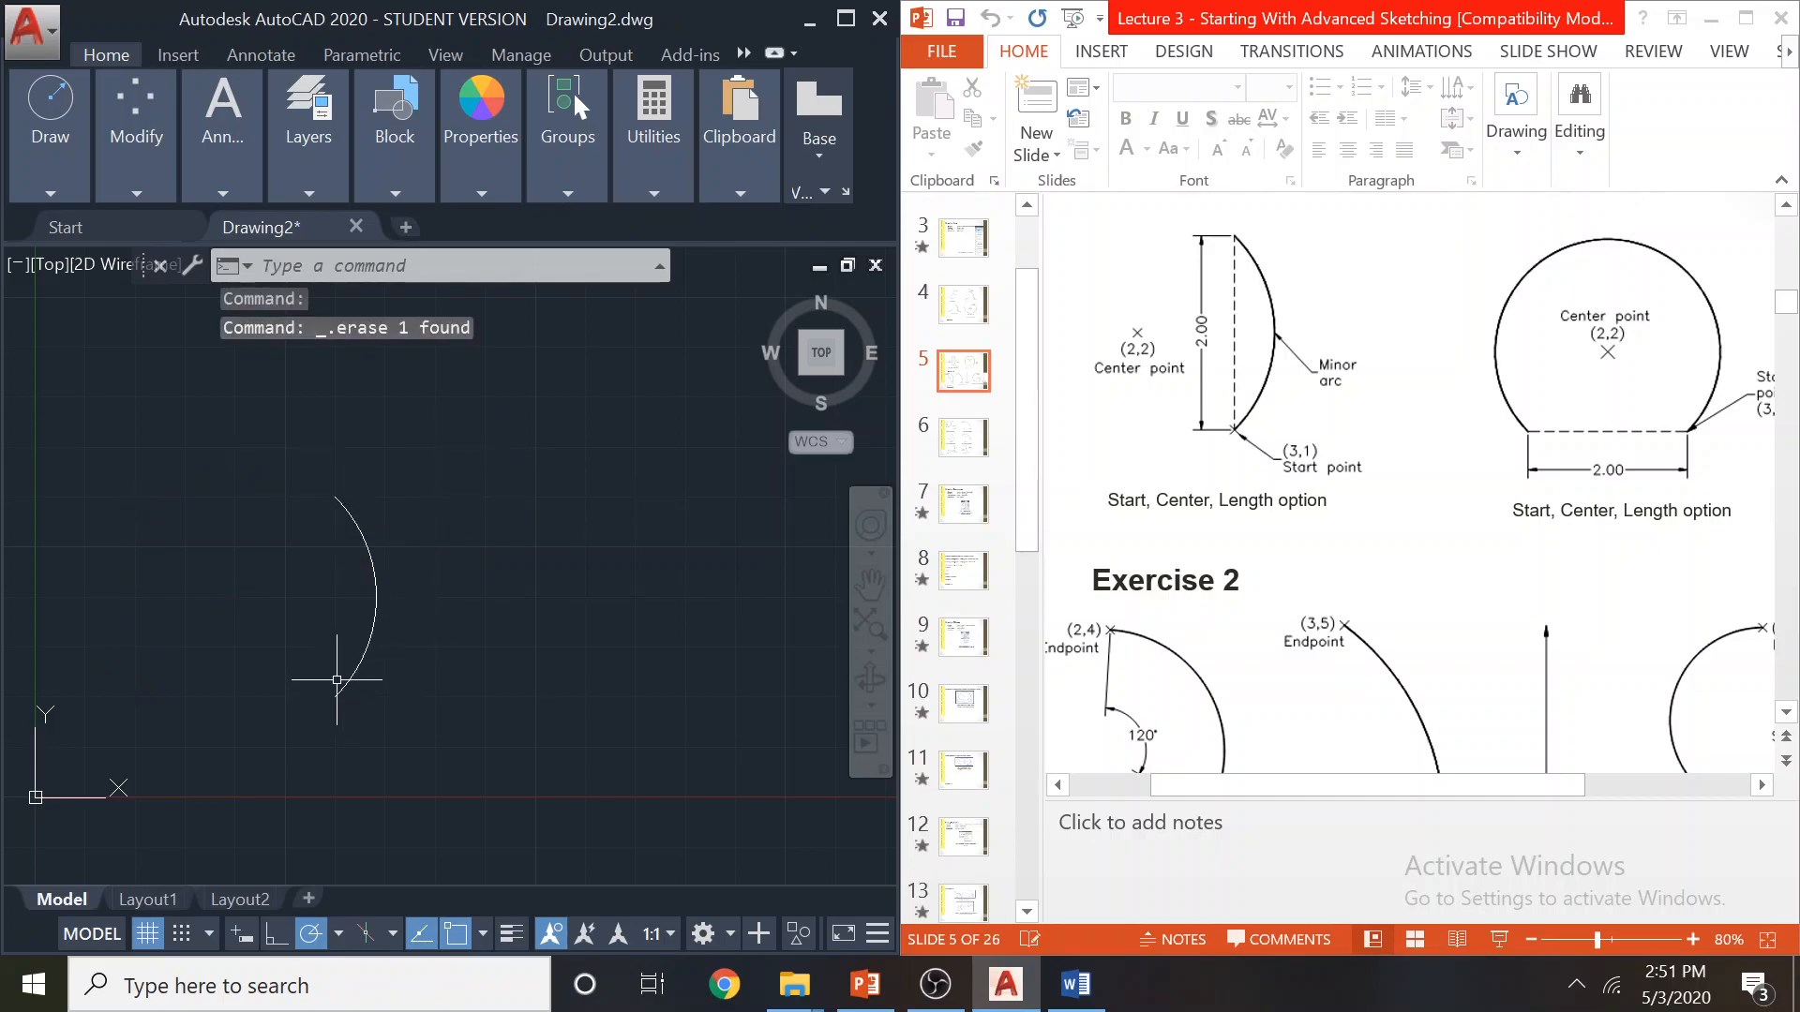
key("ctrl+z")
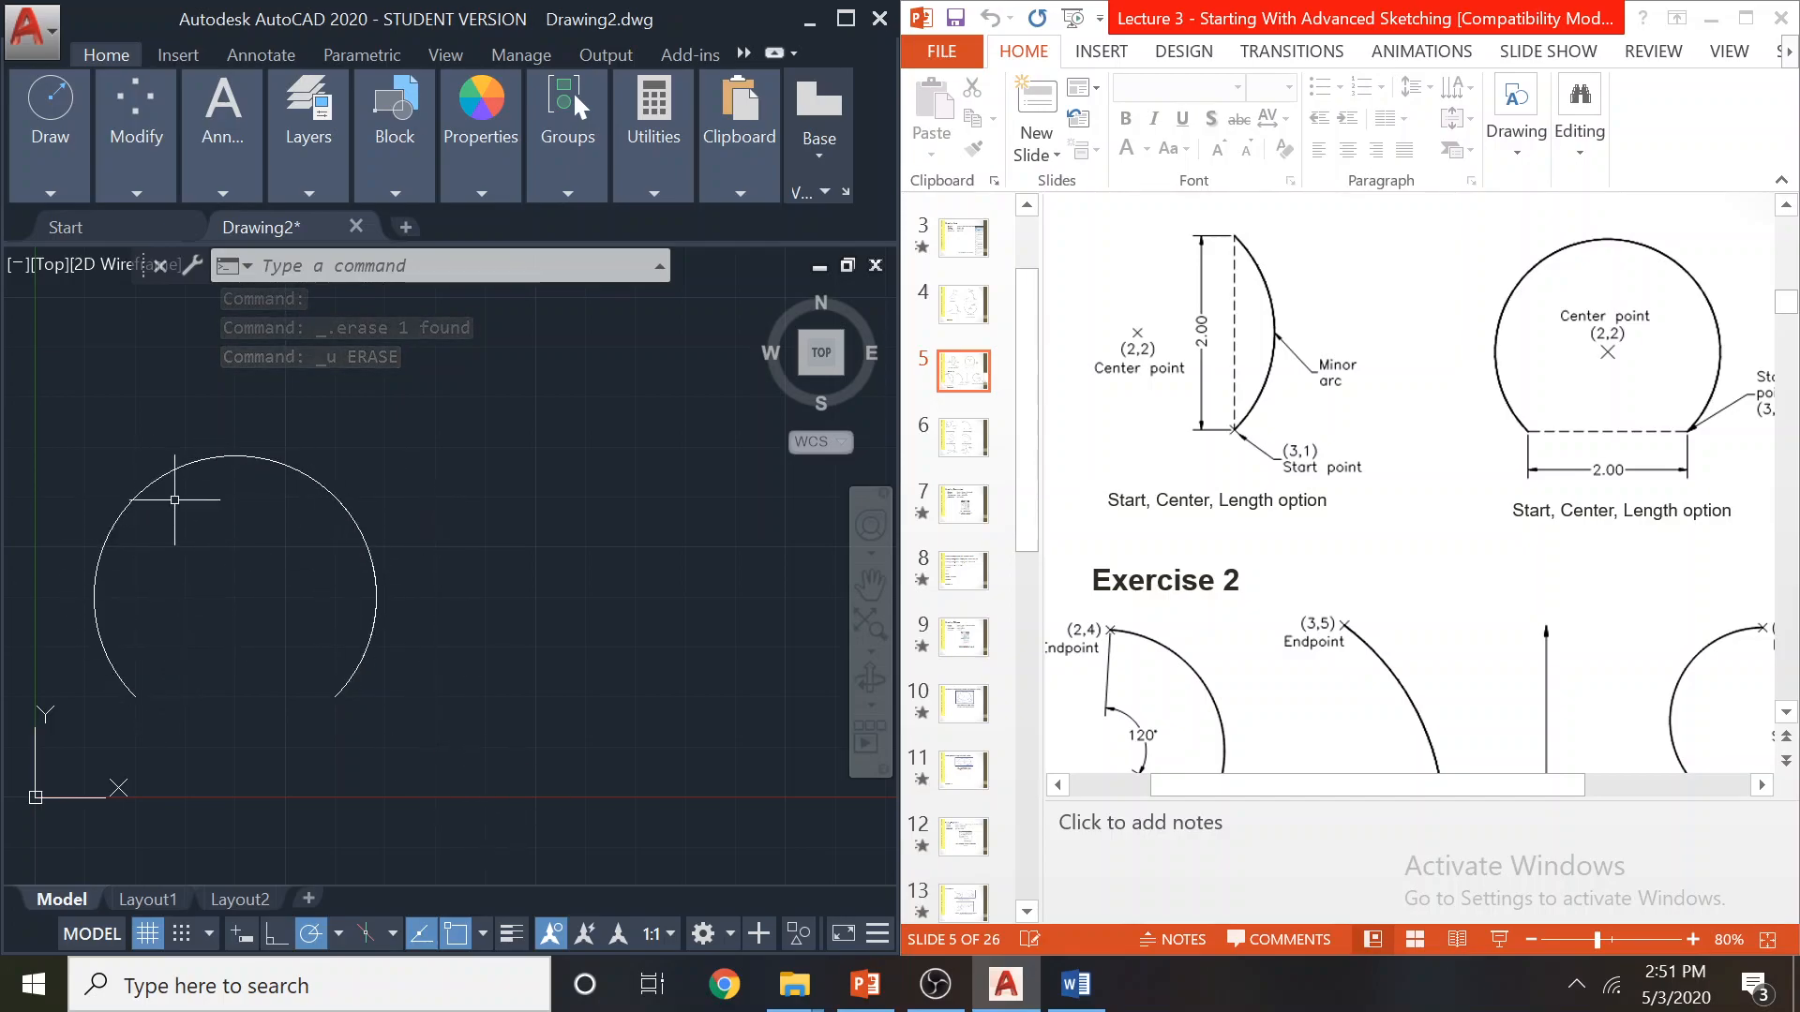
Look over the list of arc drawing options, including the Start, End and Center, Start variants
left_click(60, 189)
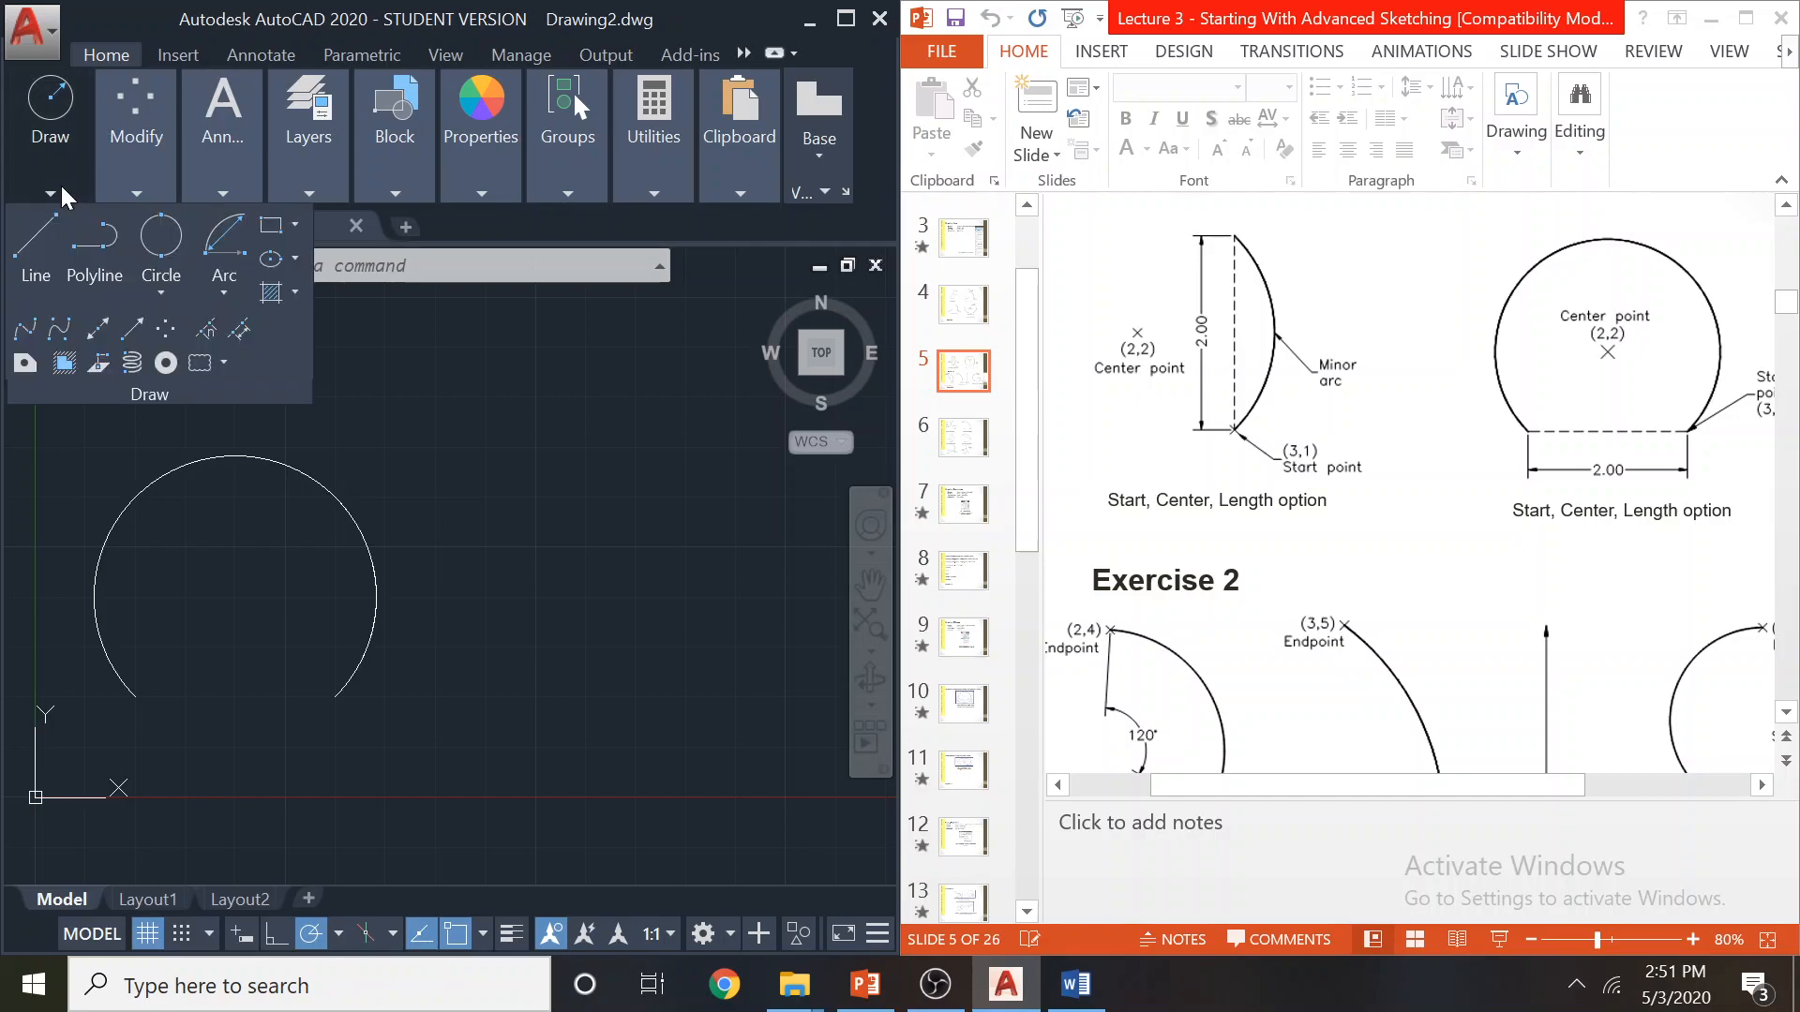
left_click(224, 293)
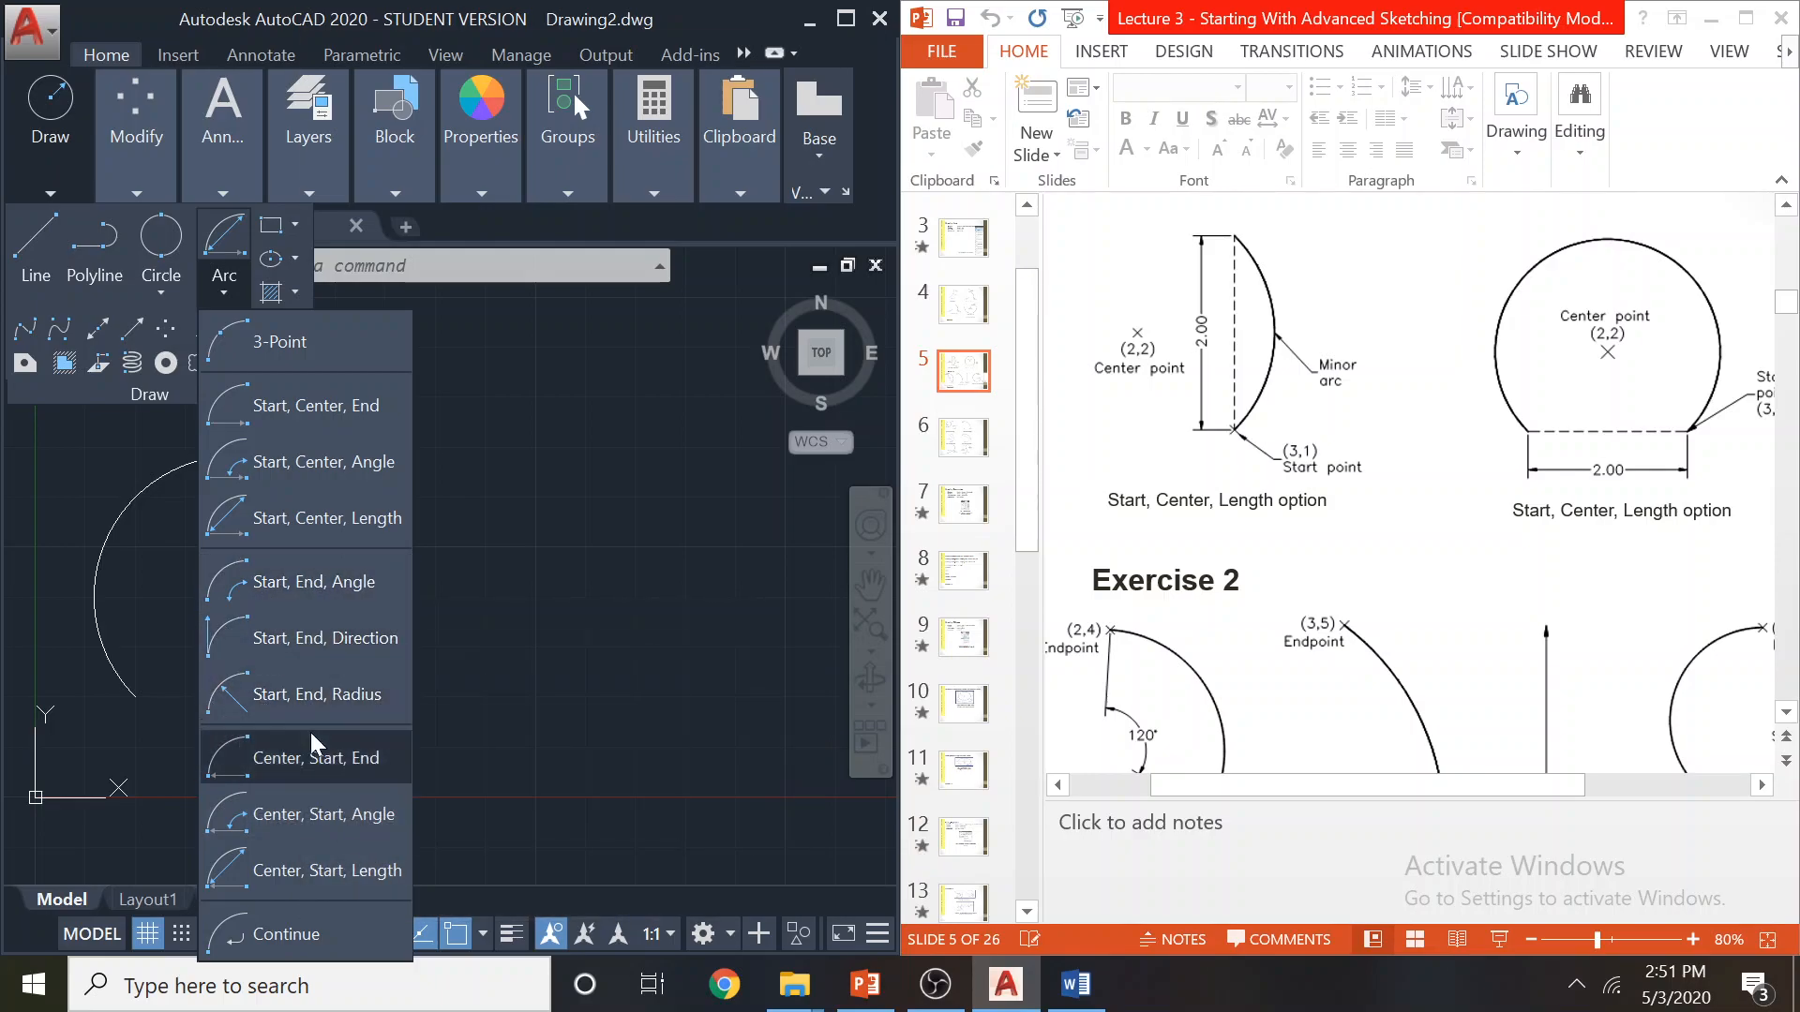
Maximize the AutoCAD window and draw a three-sided rectangle with connected lines in the empty area, leaving its right side open
left_click(846, 26)
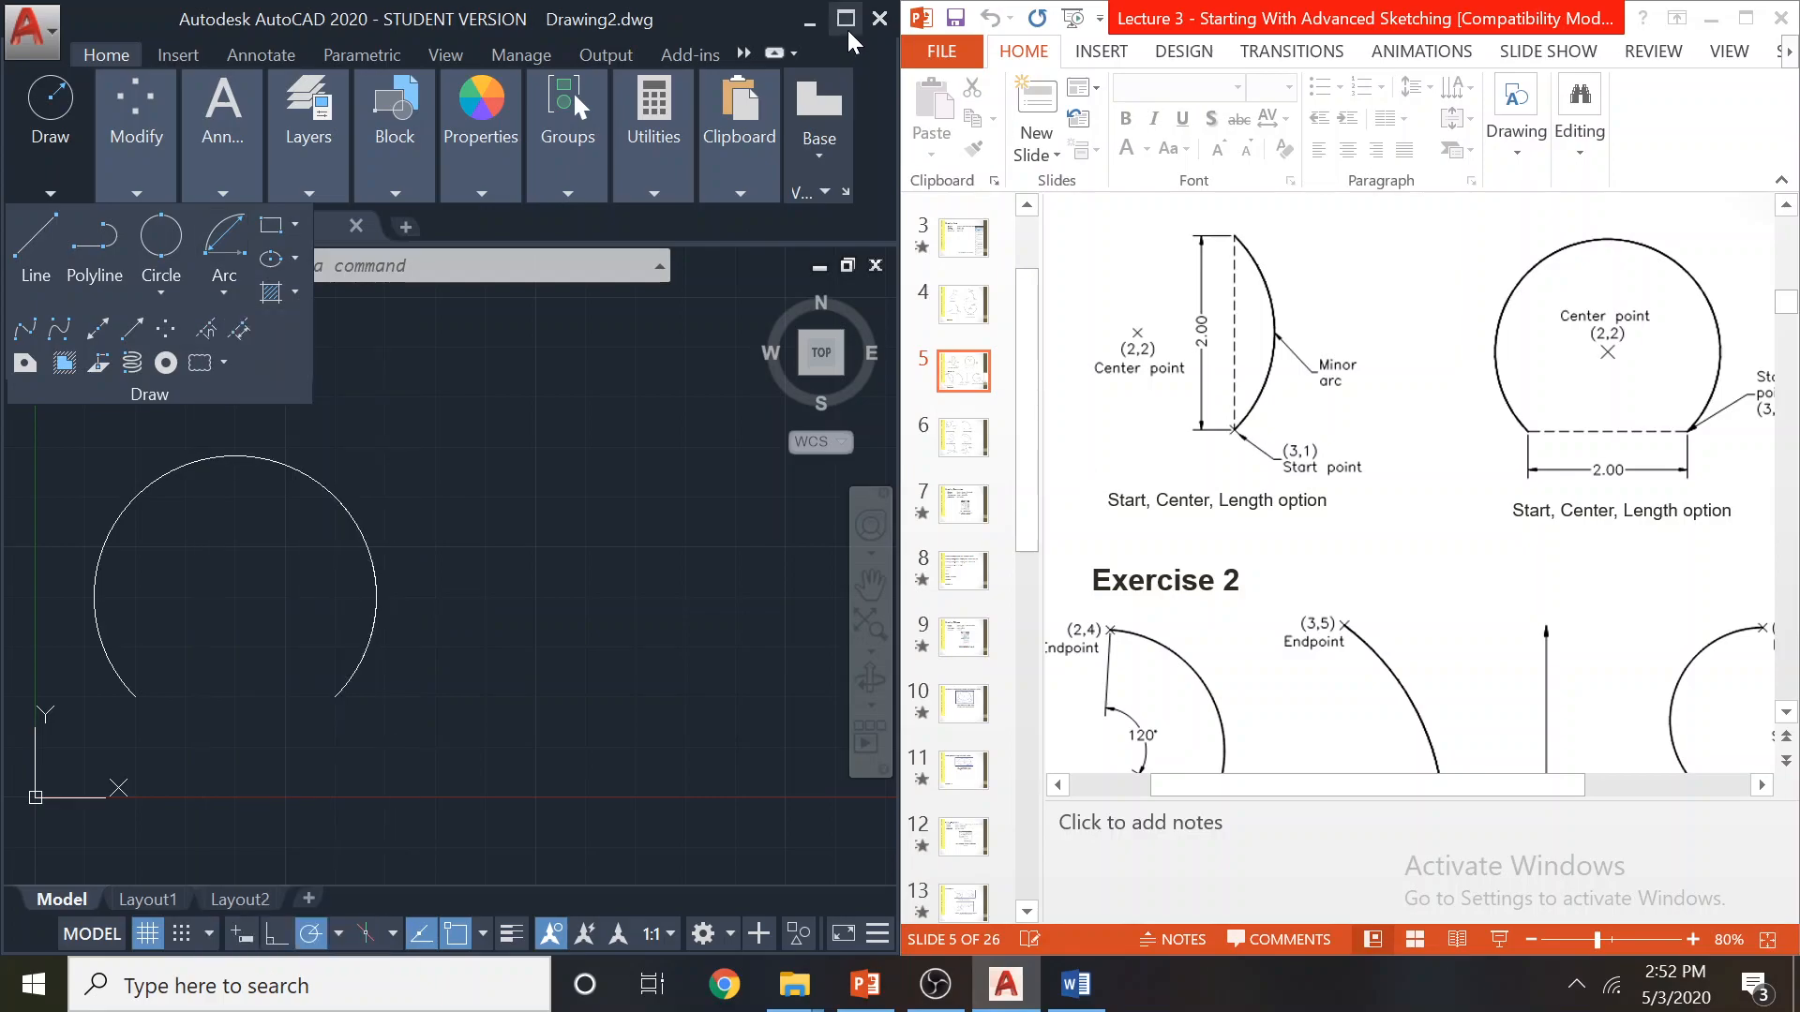
left_click(847, 27)
scroll(659, 476, "down", 5)
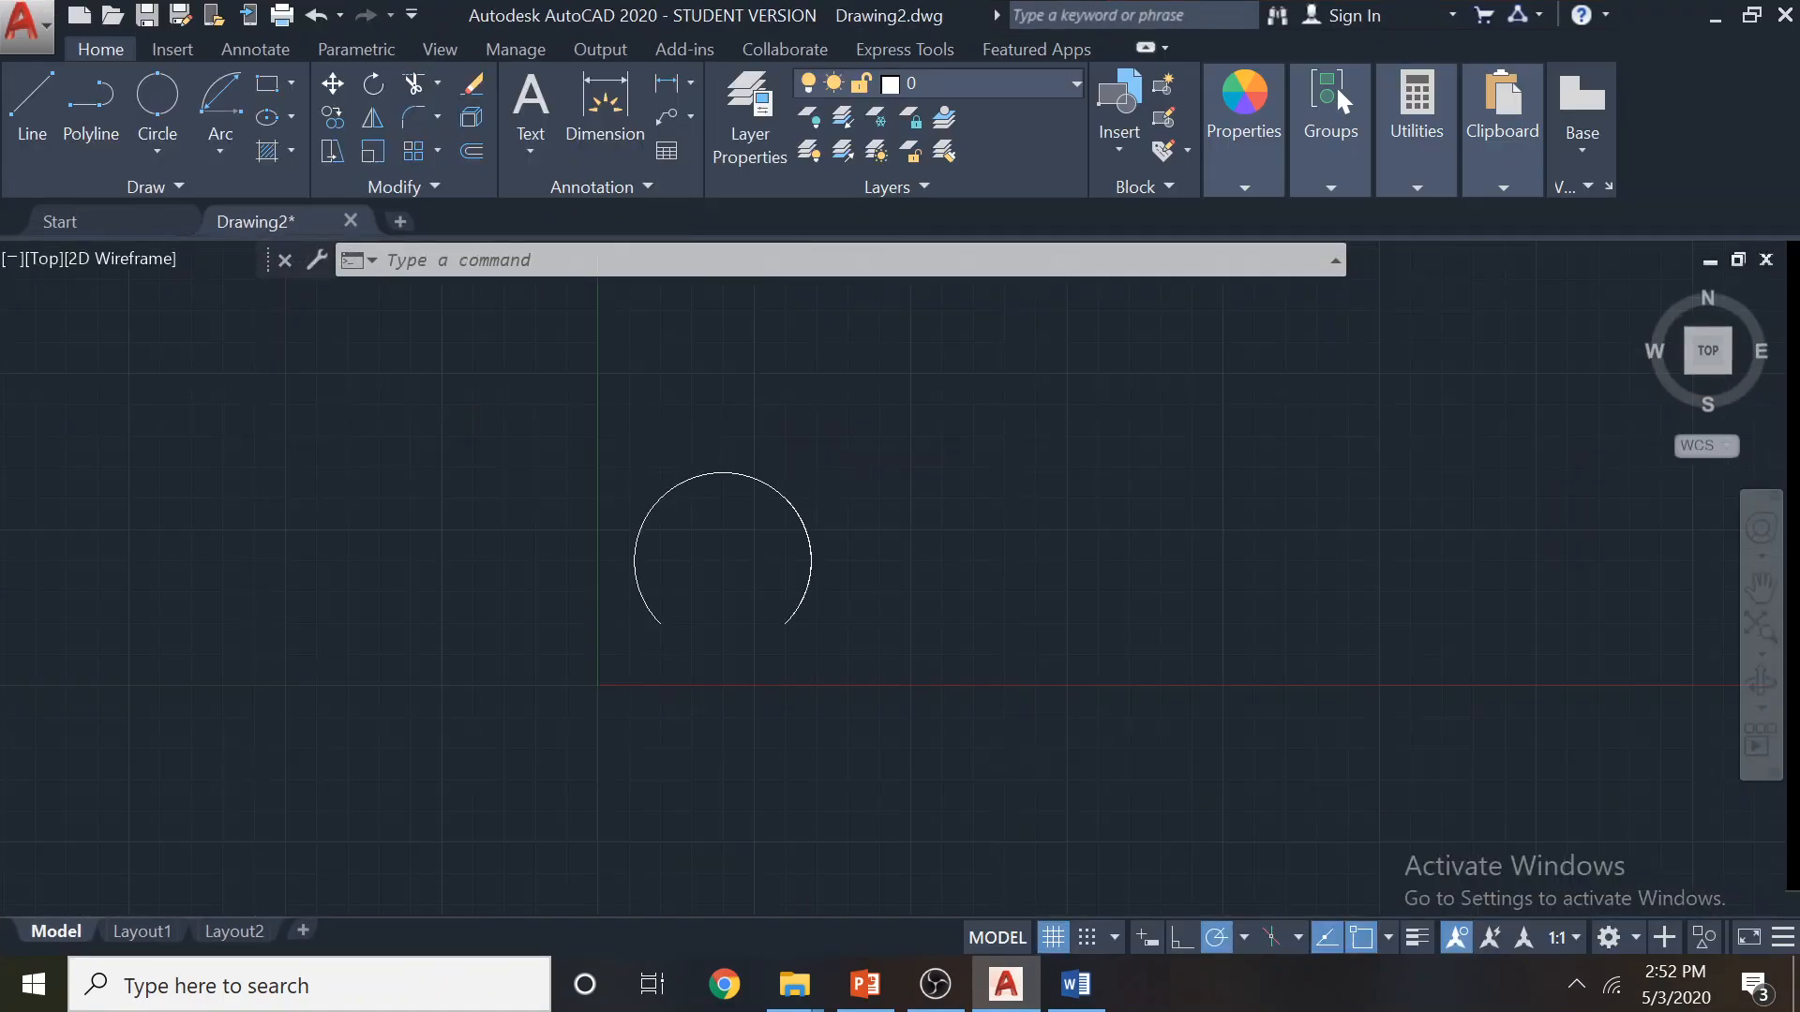
middle_click_drag(912, 470, 428, 637)
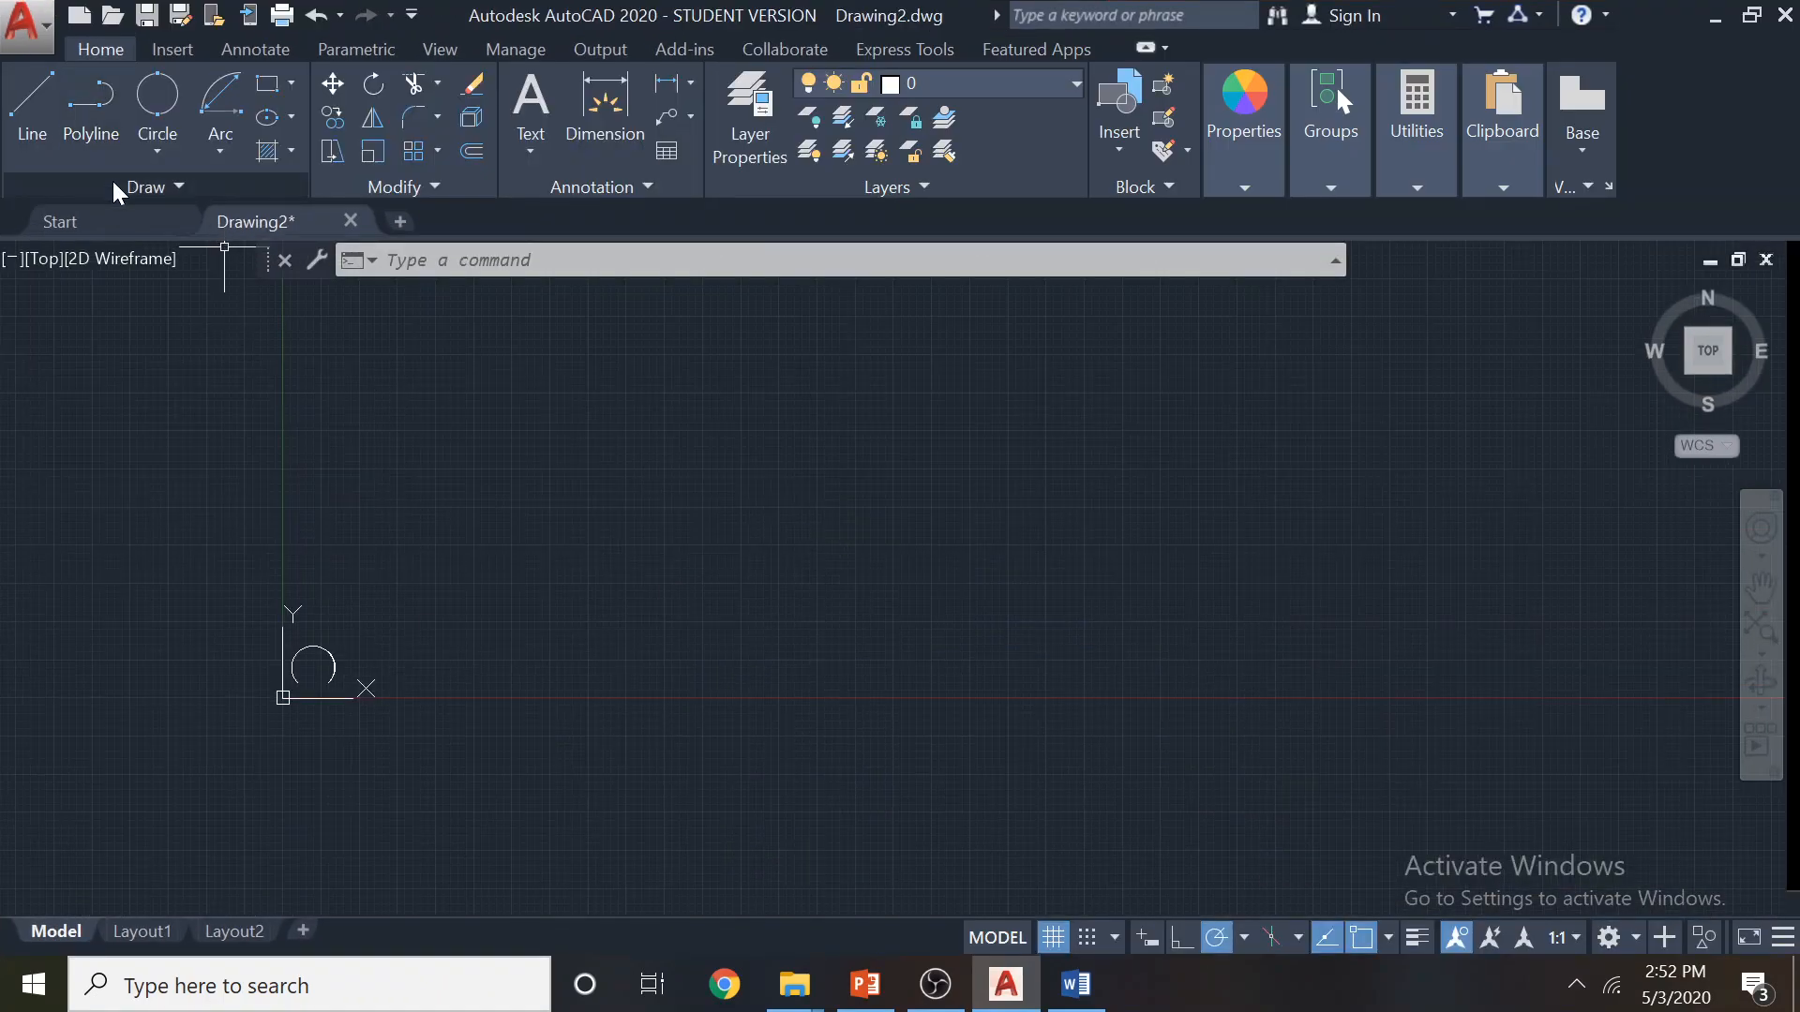
left_click(30, 108)
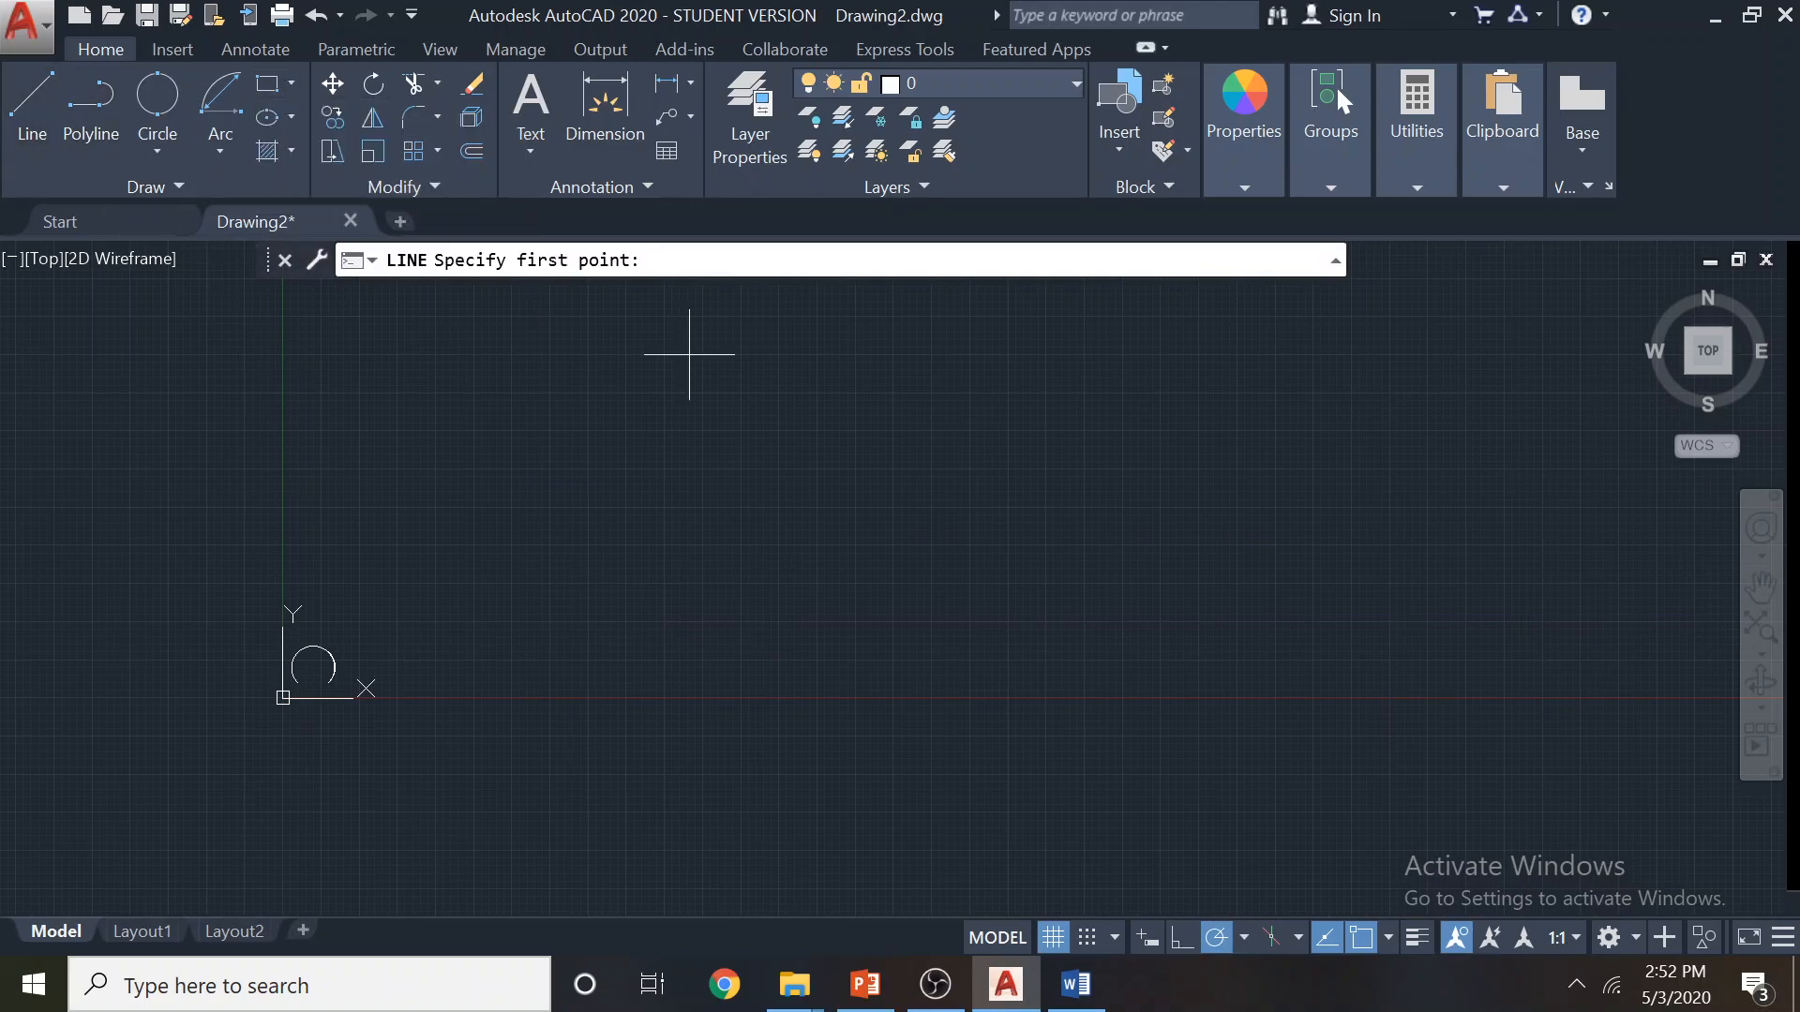
left_click(953, 431)
left_click(664, 432)
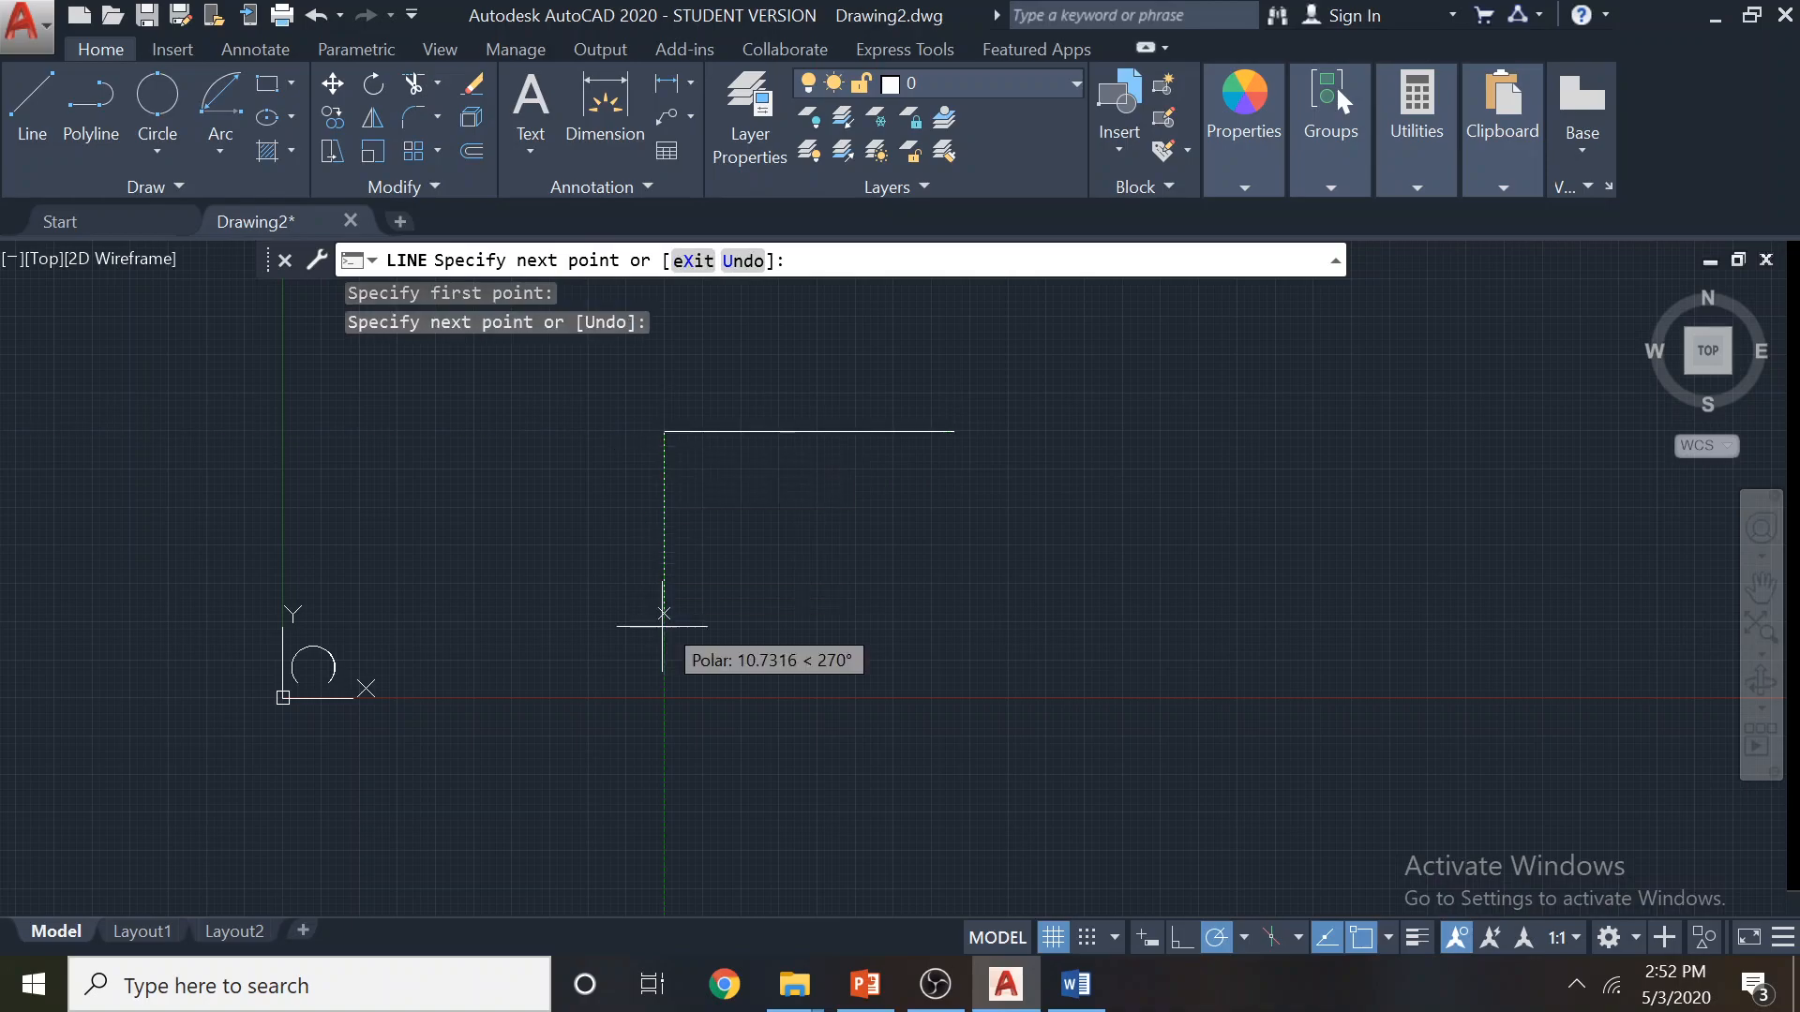
left_click(663, 643)
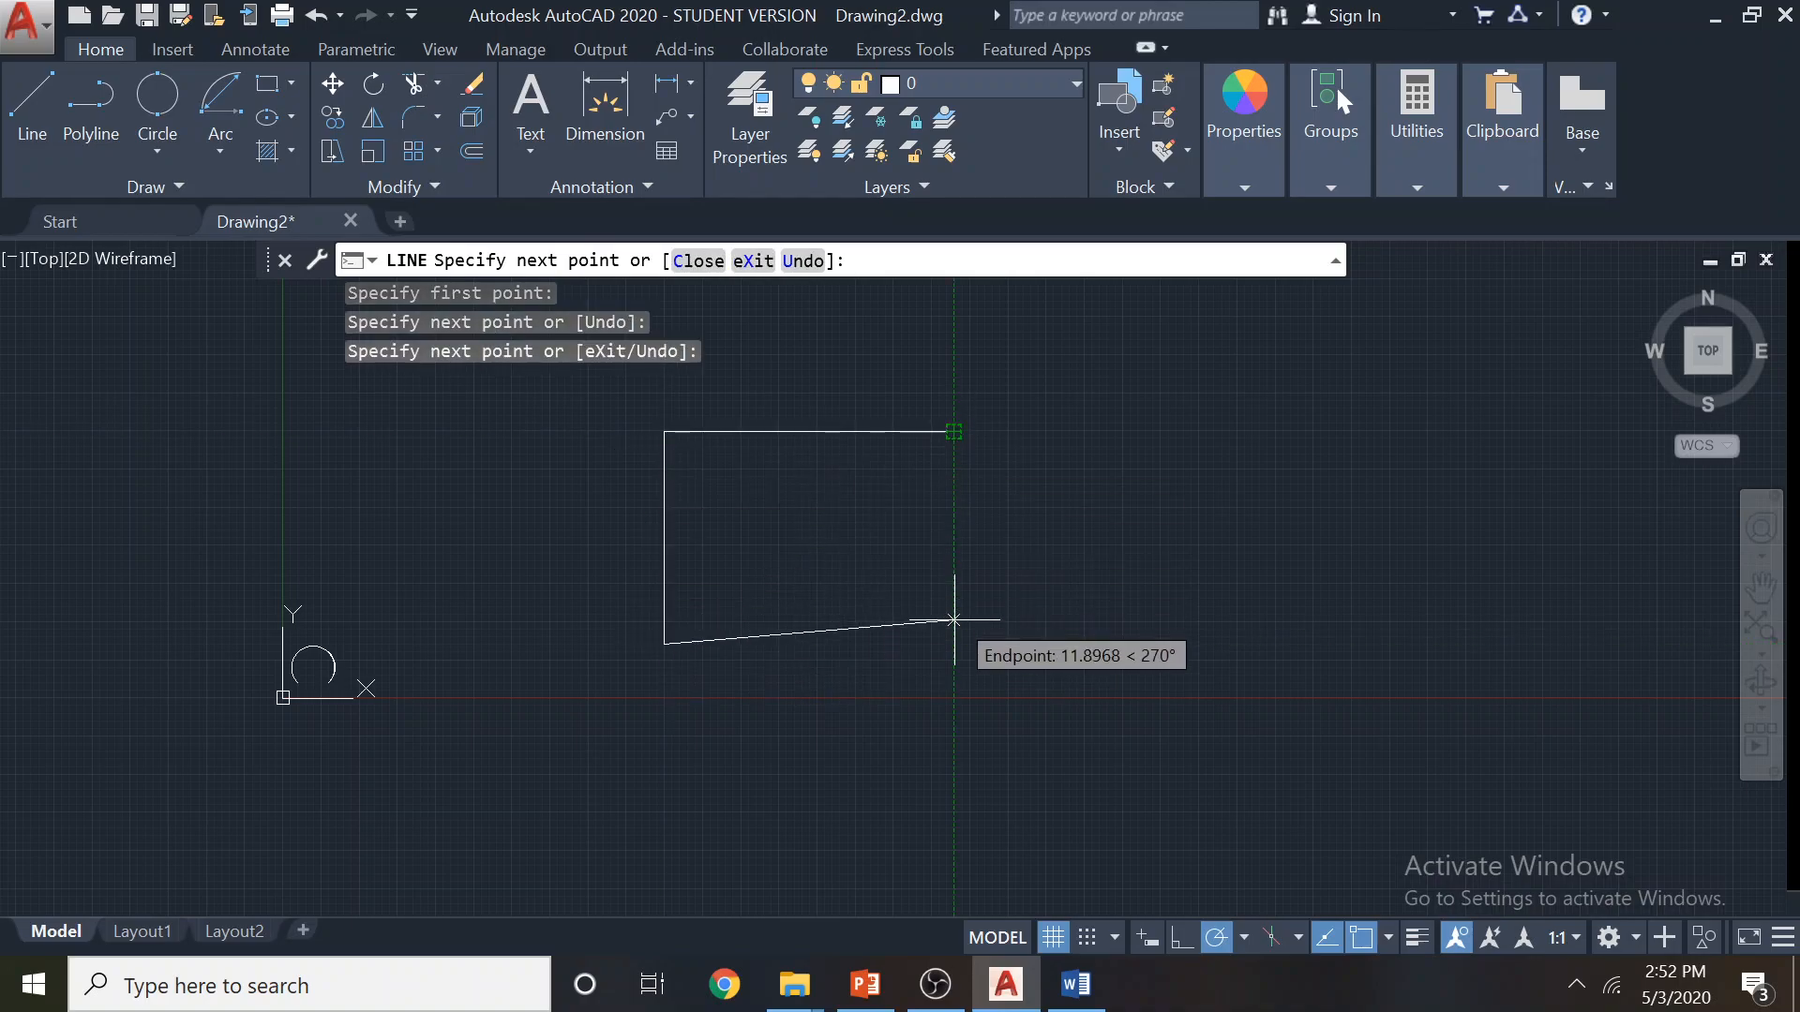
left_click(953, 643)
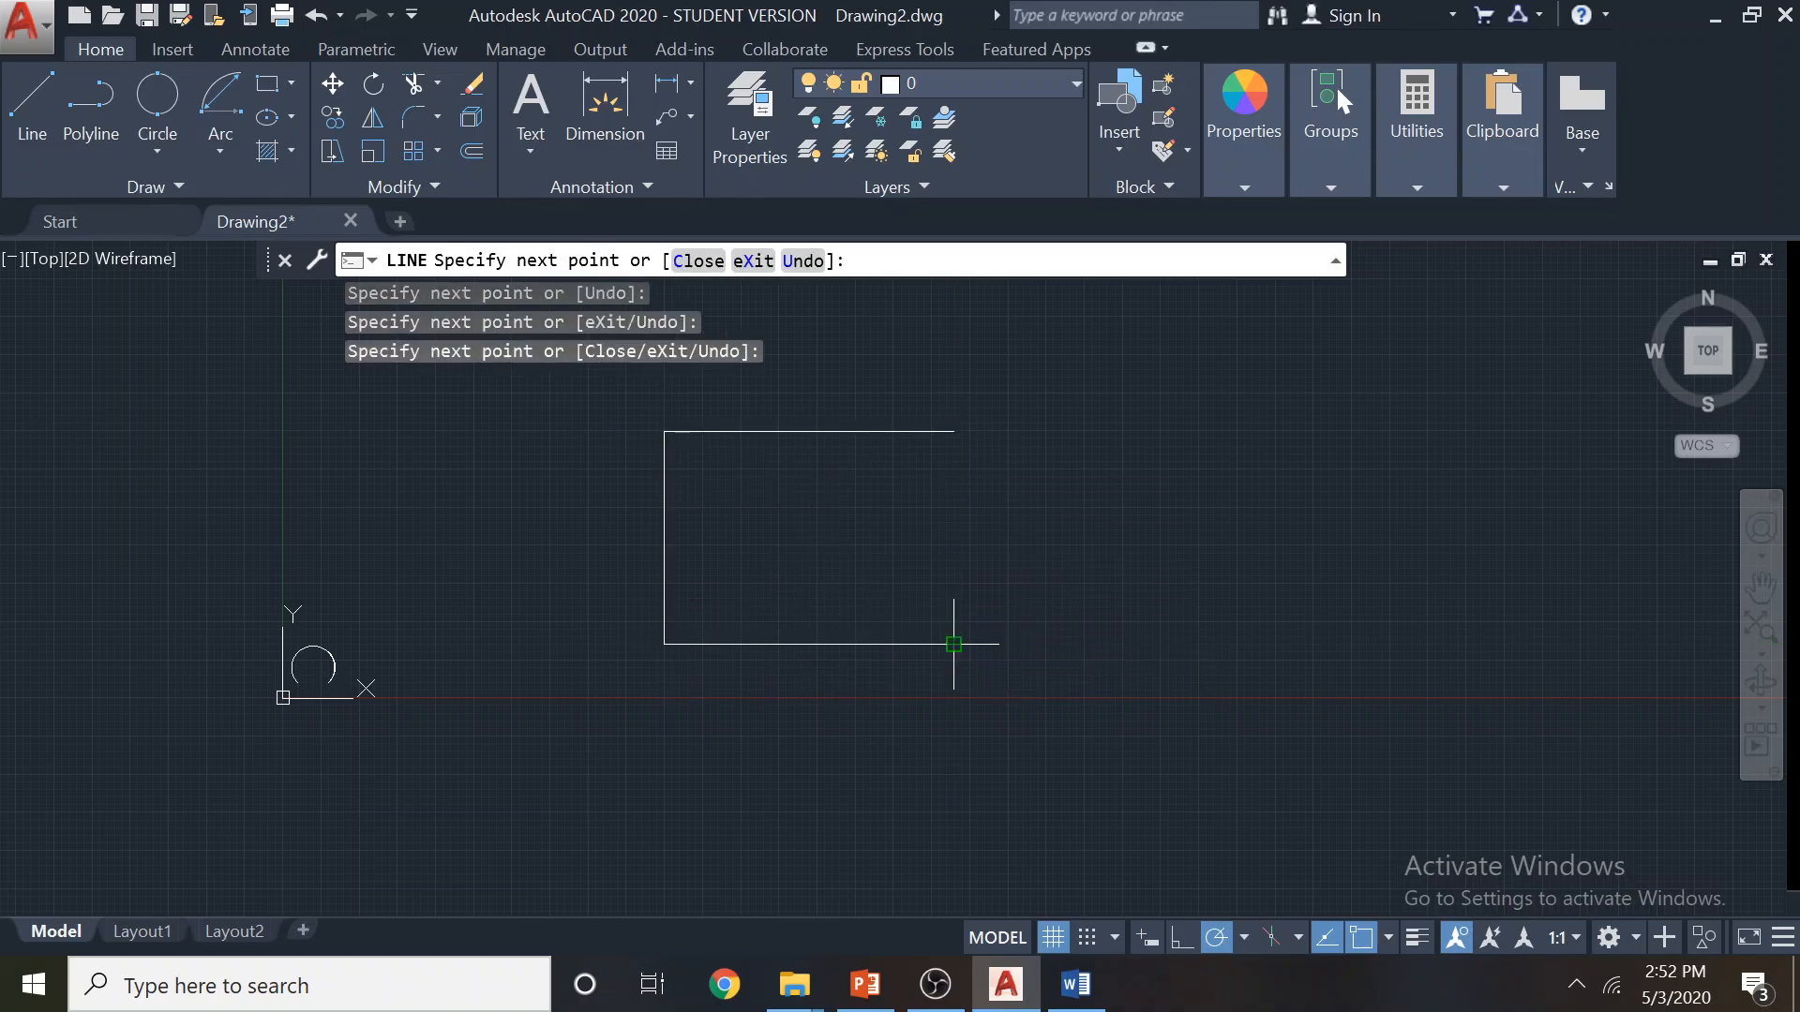
key("Escape")
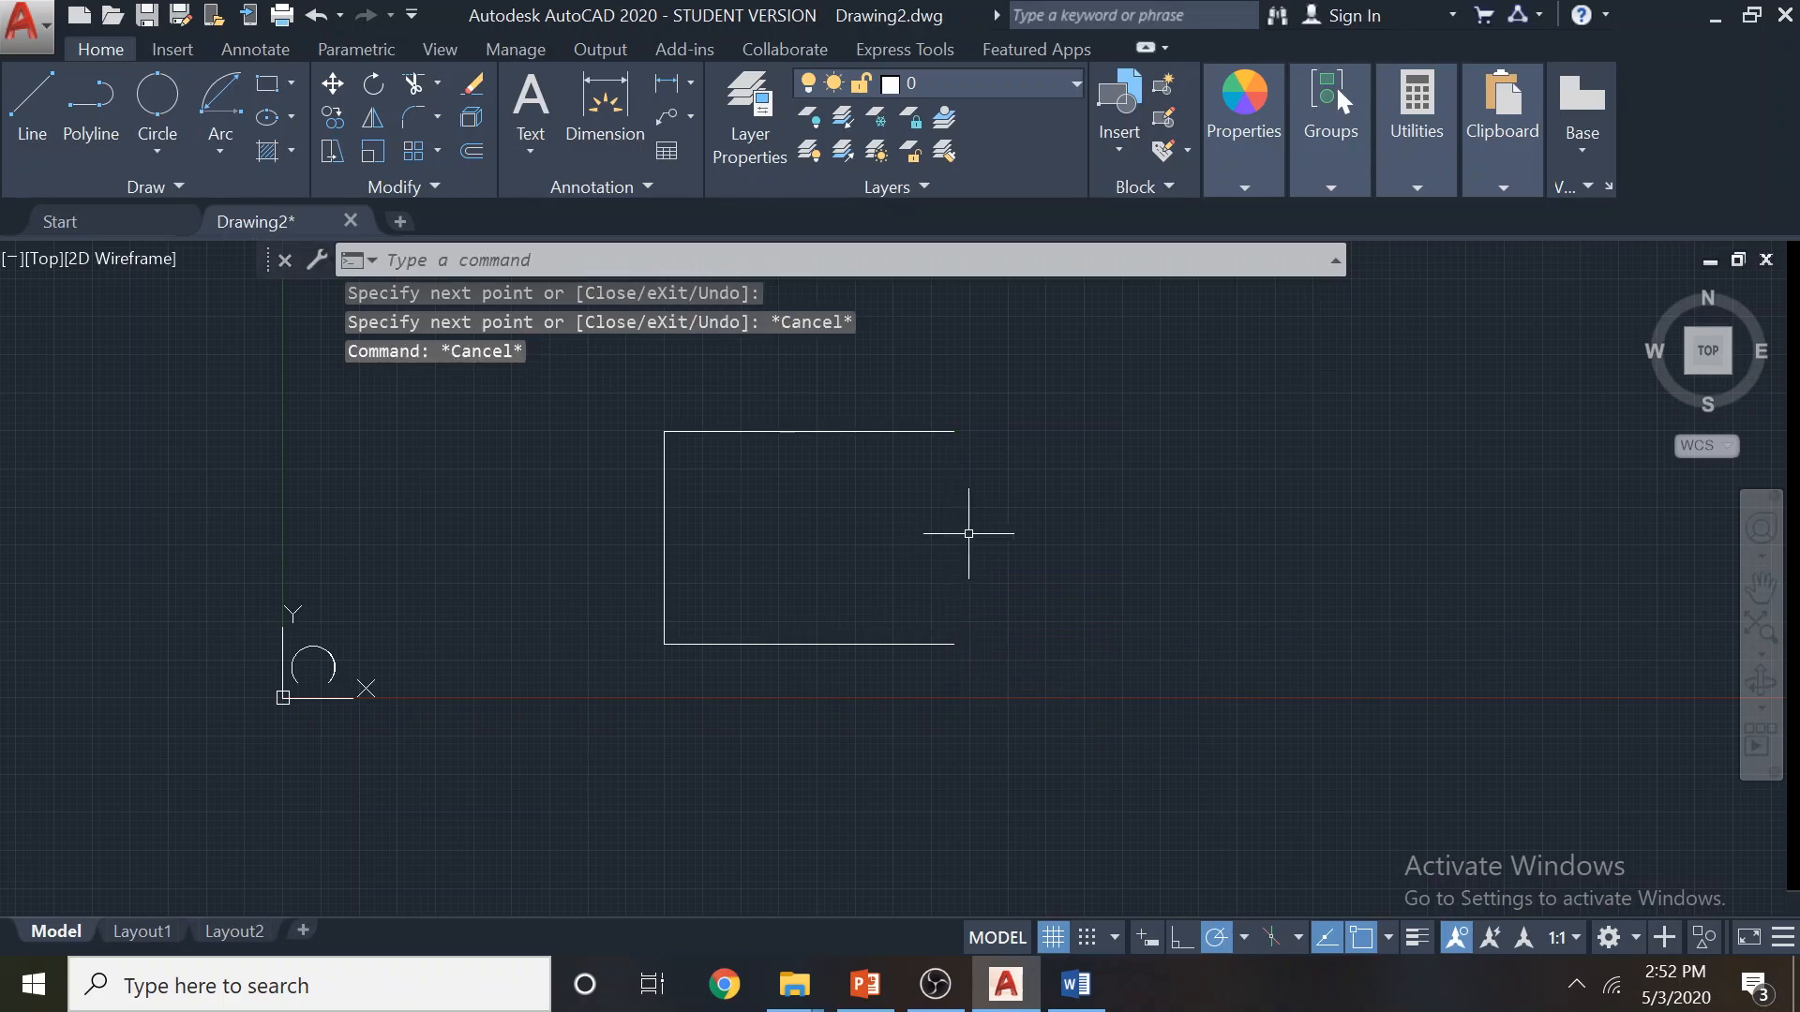
Close the rectangle's open side with a Start, End, Angle arc of 180 degrees from the lower to the upper endpoint, and select it
scroll(1092, 585, "up", 2)
middle_click_drag(985, 547, 965, 618)
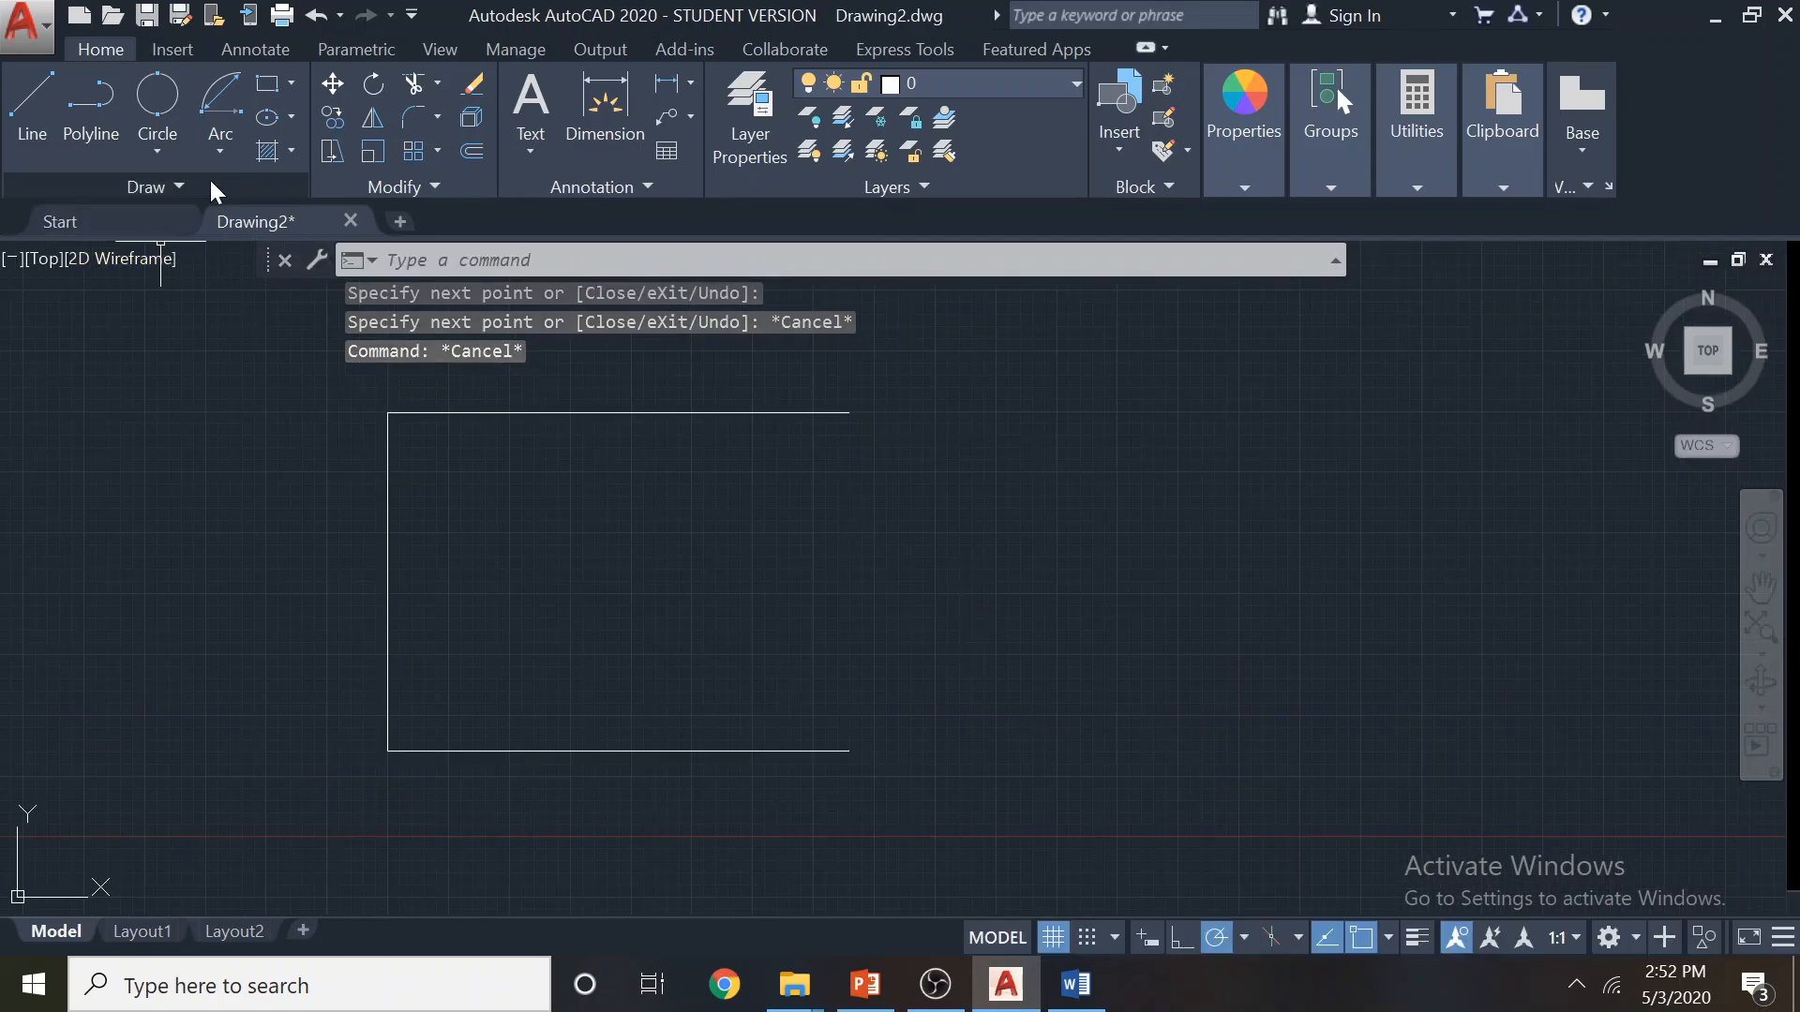
left_click(213, 150)
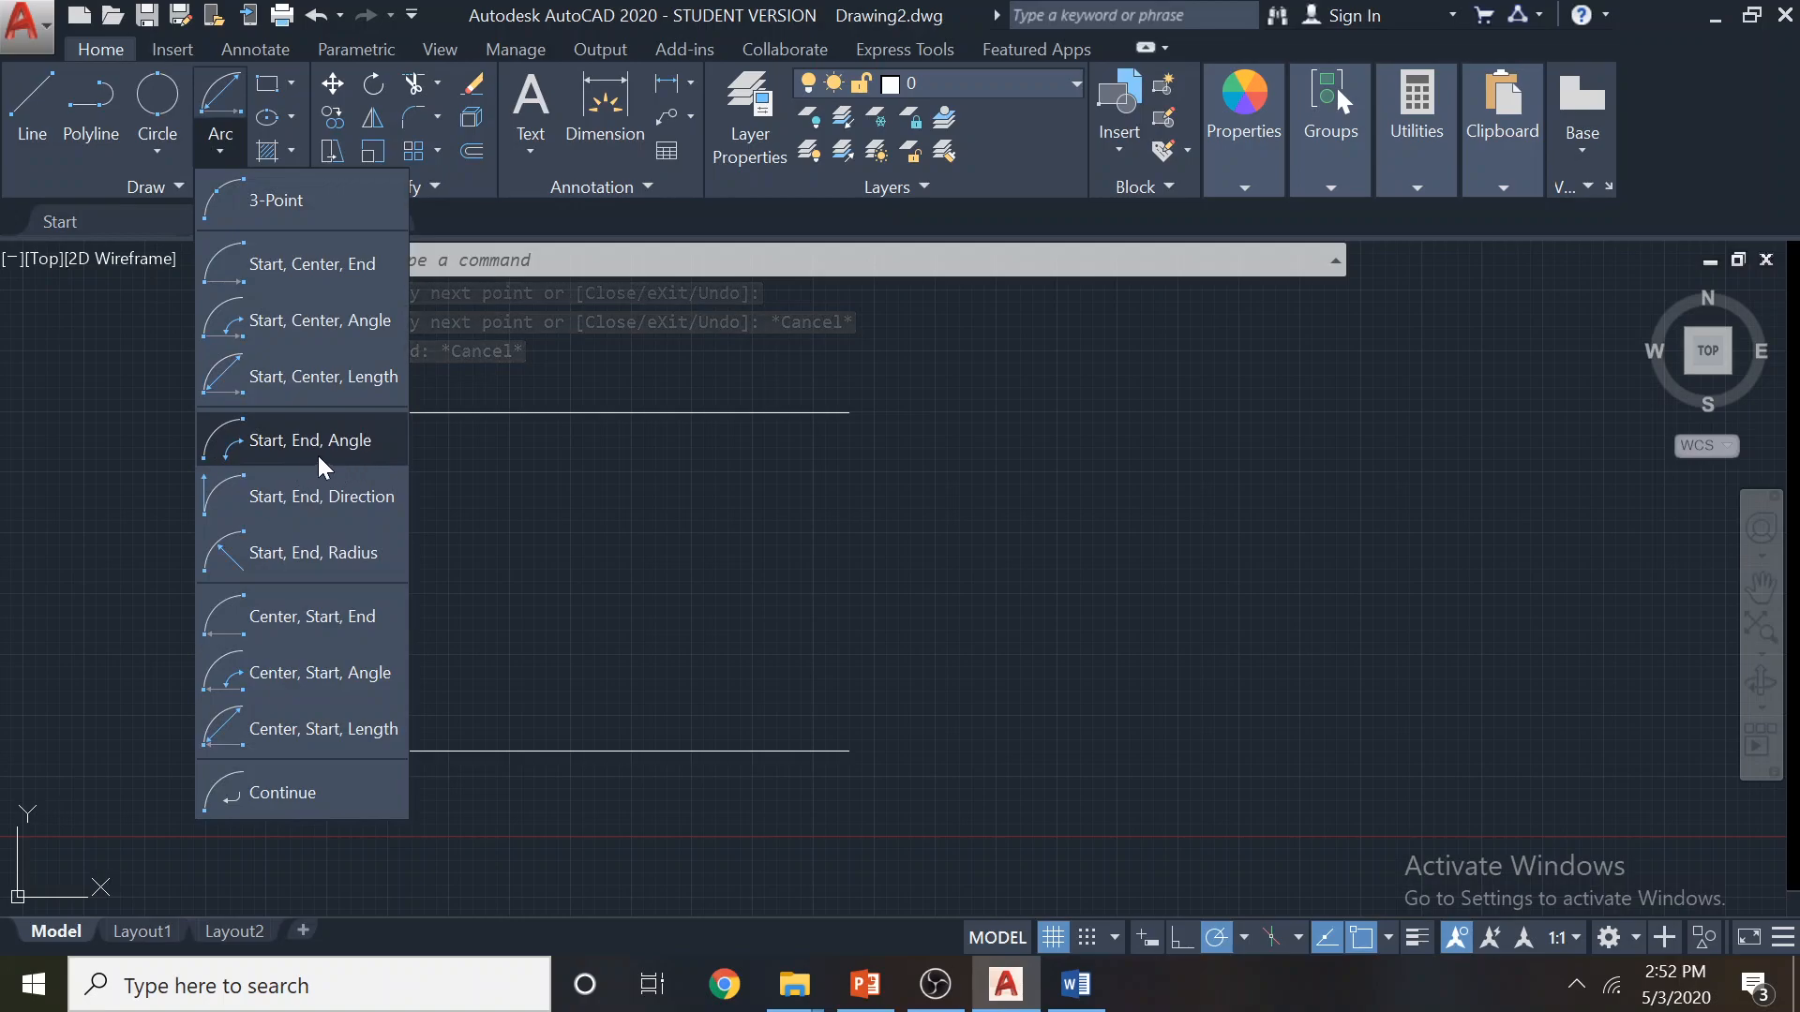
left_click(255, 442)
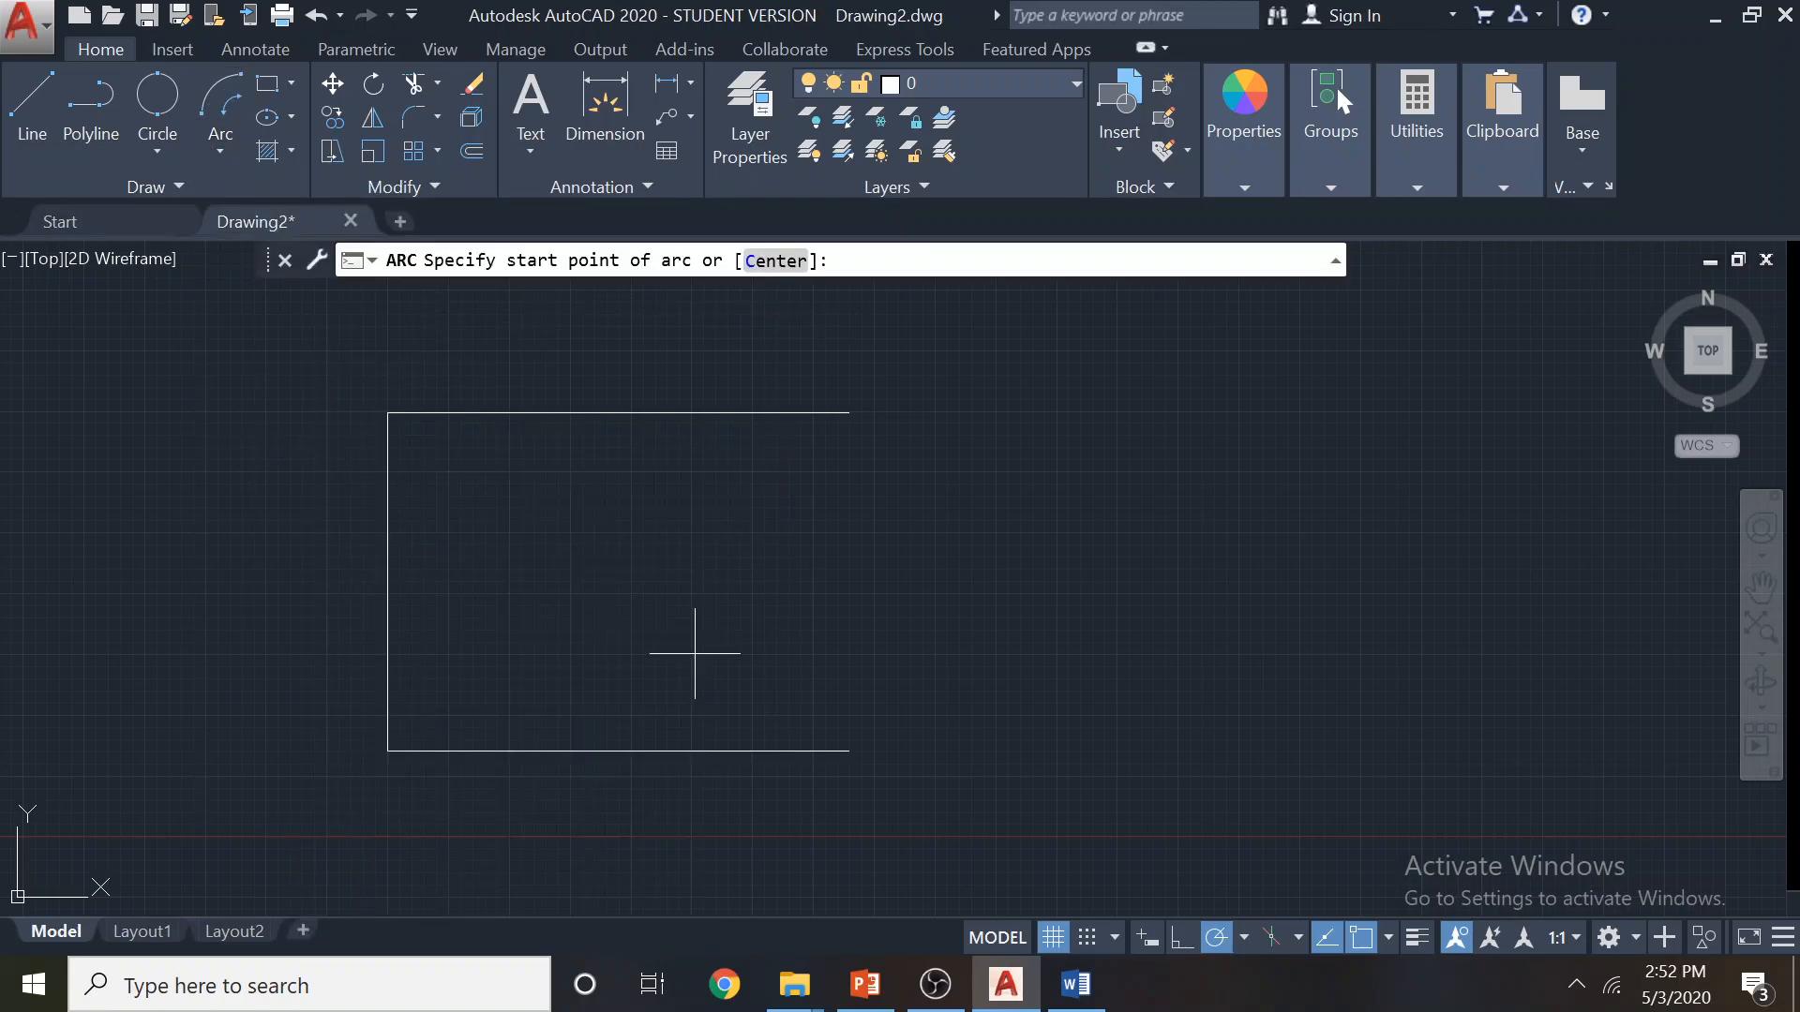
left_click(848, 751)
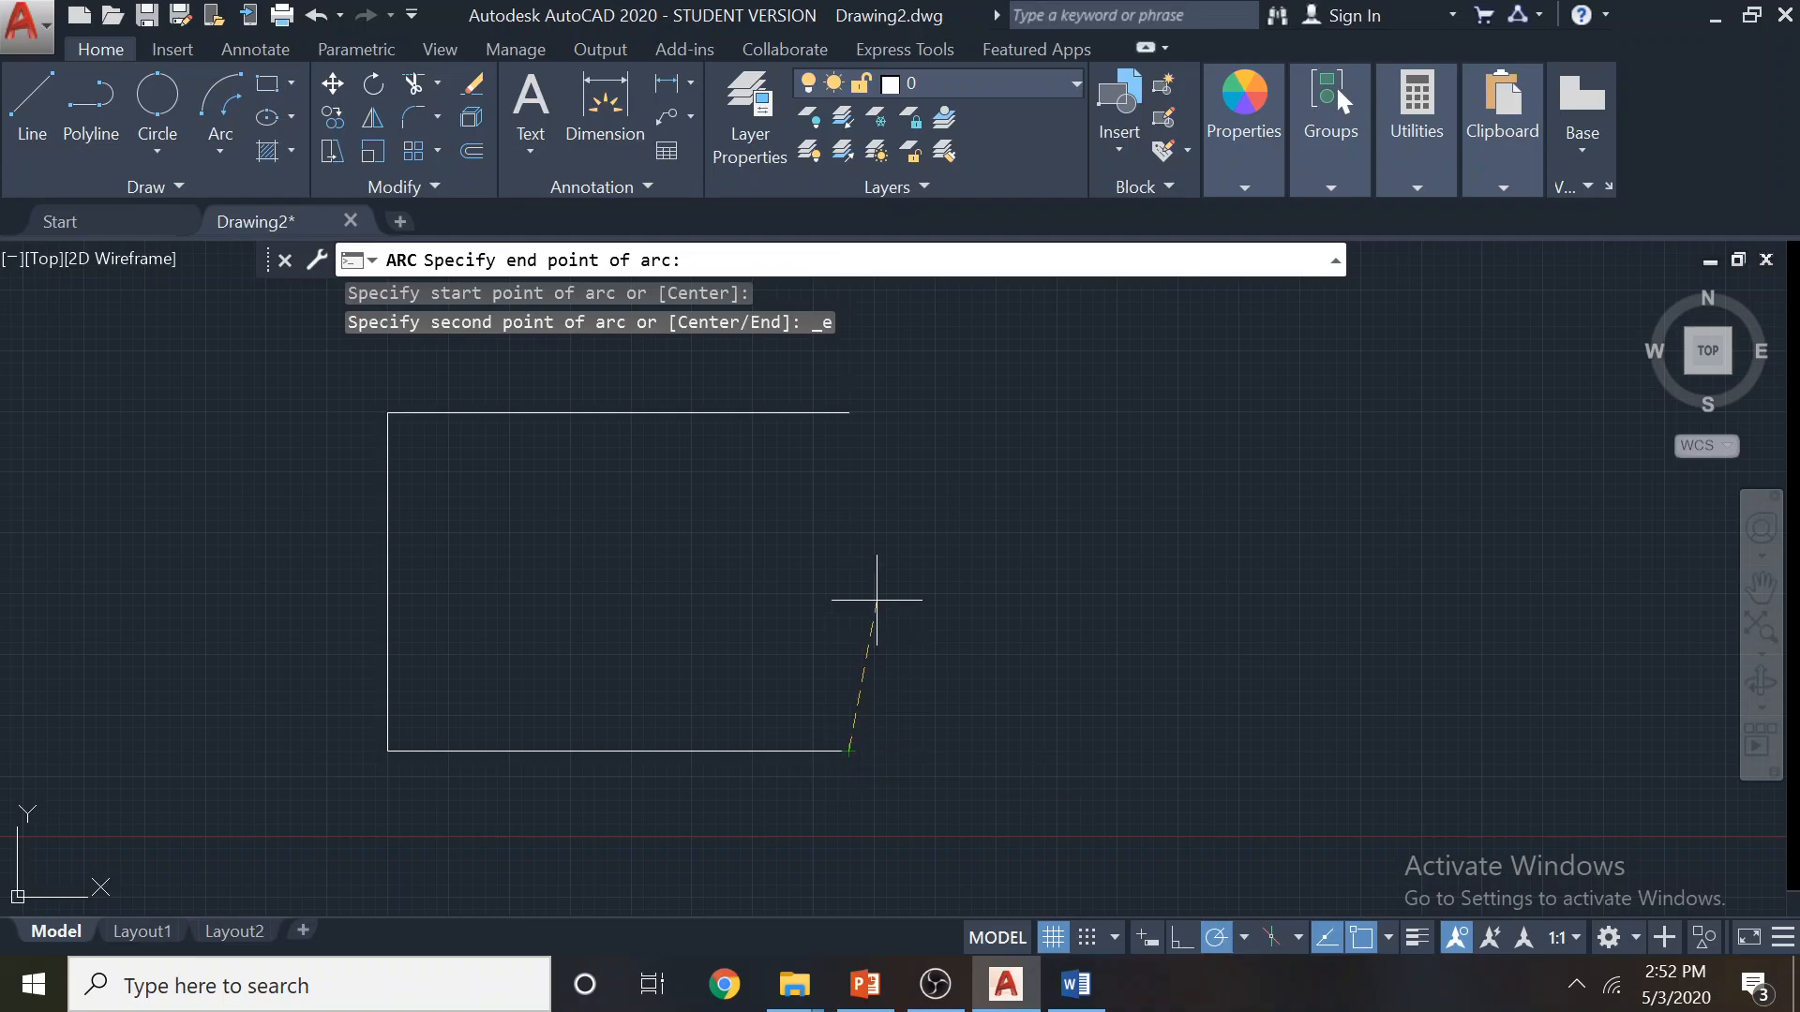
left_click(849, 412)
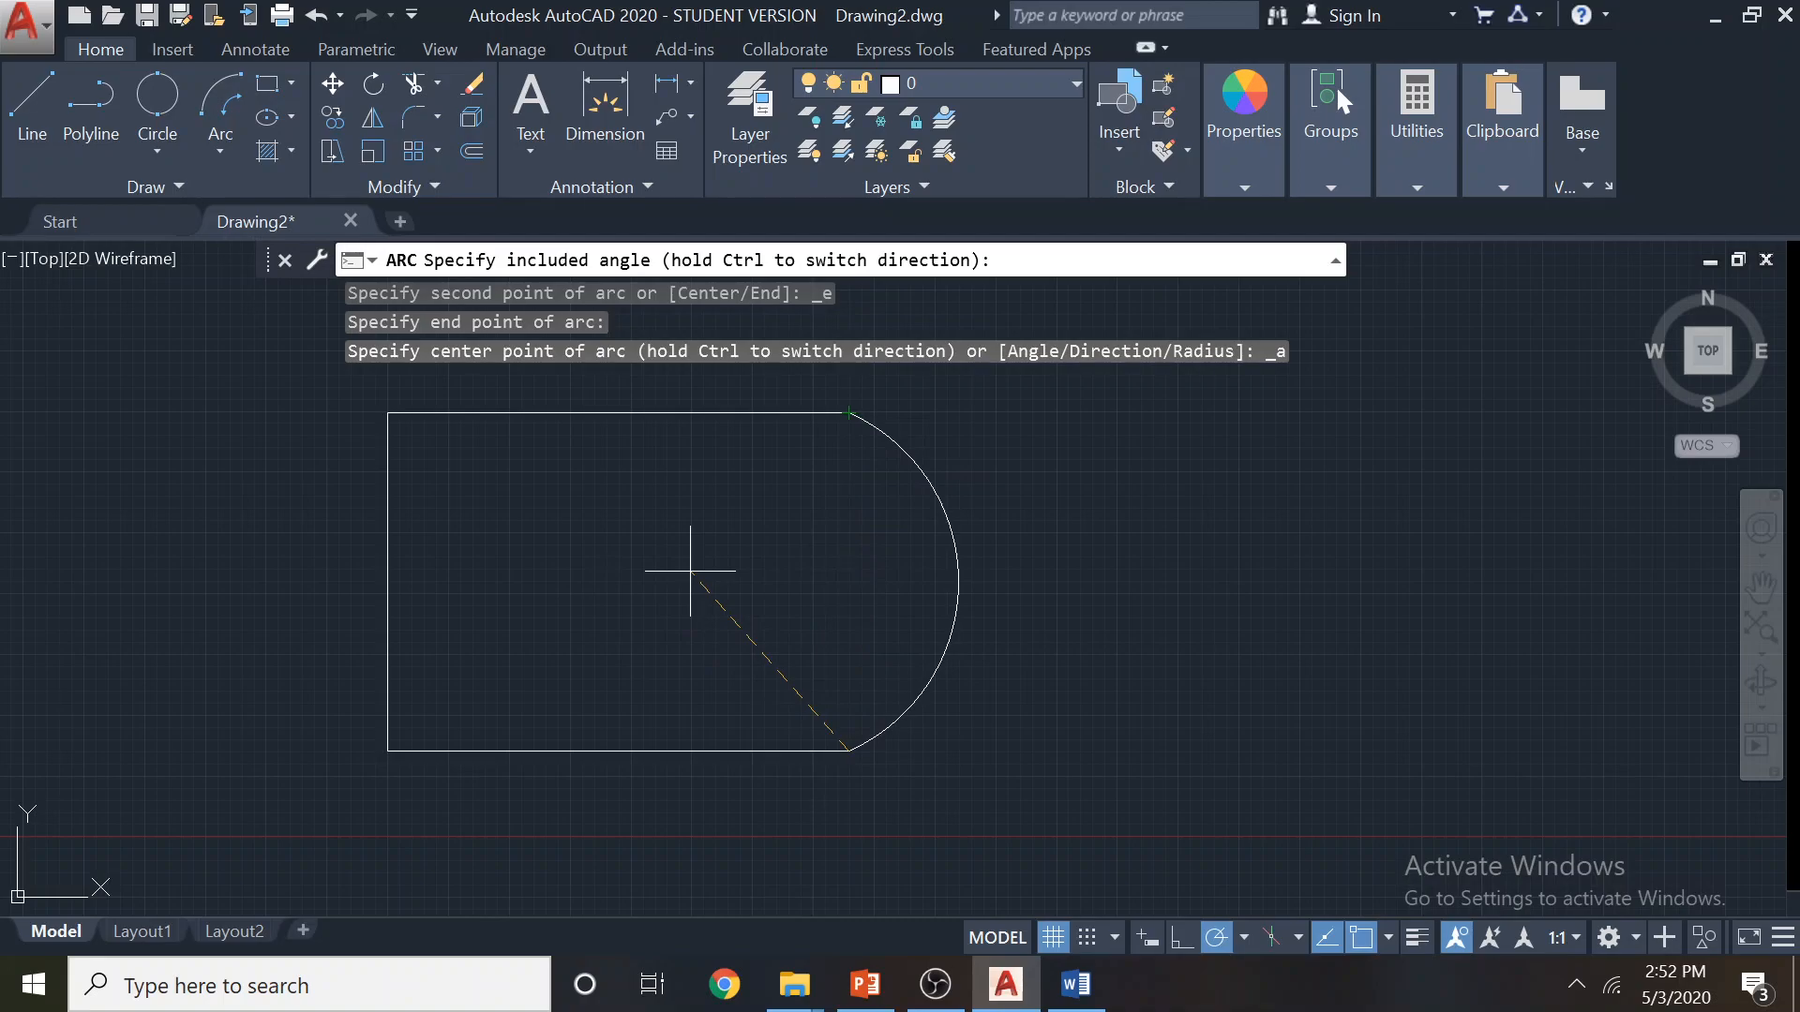
key("Return")
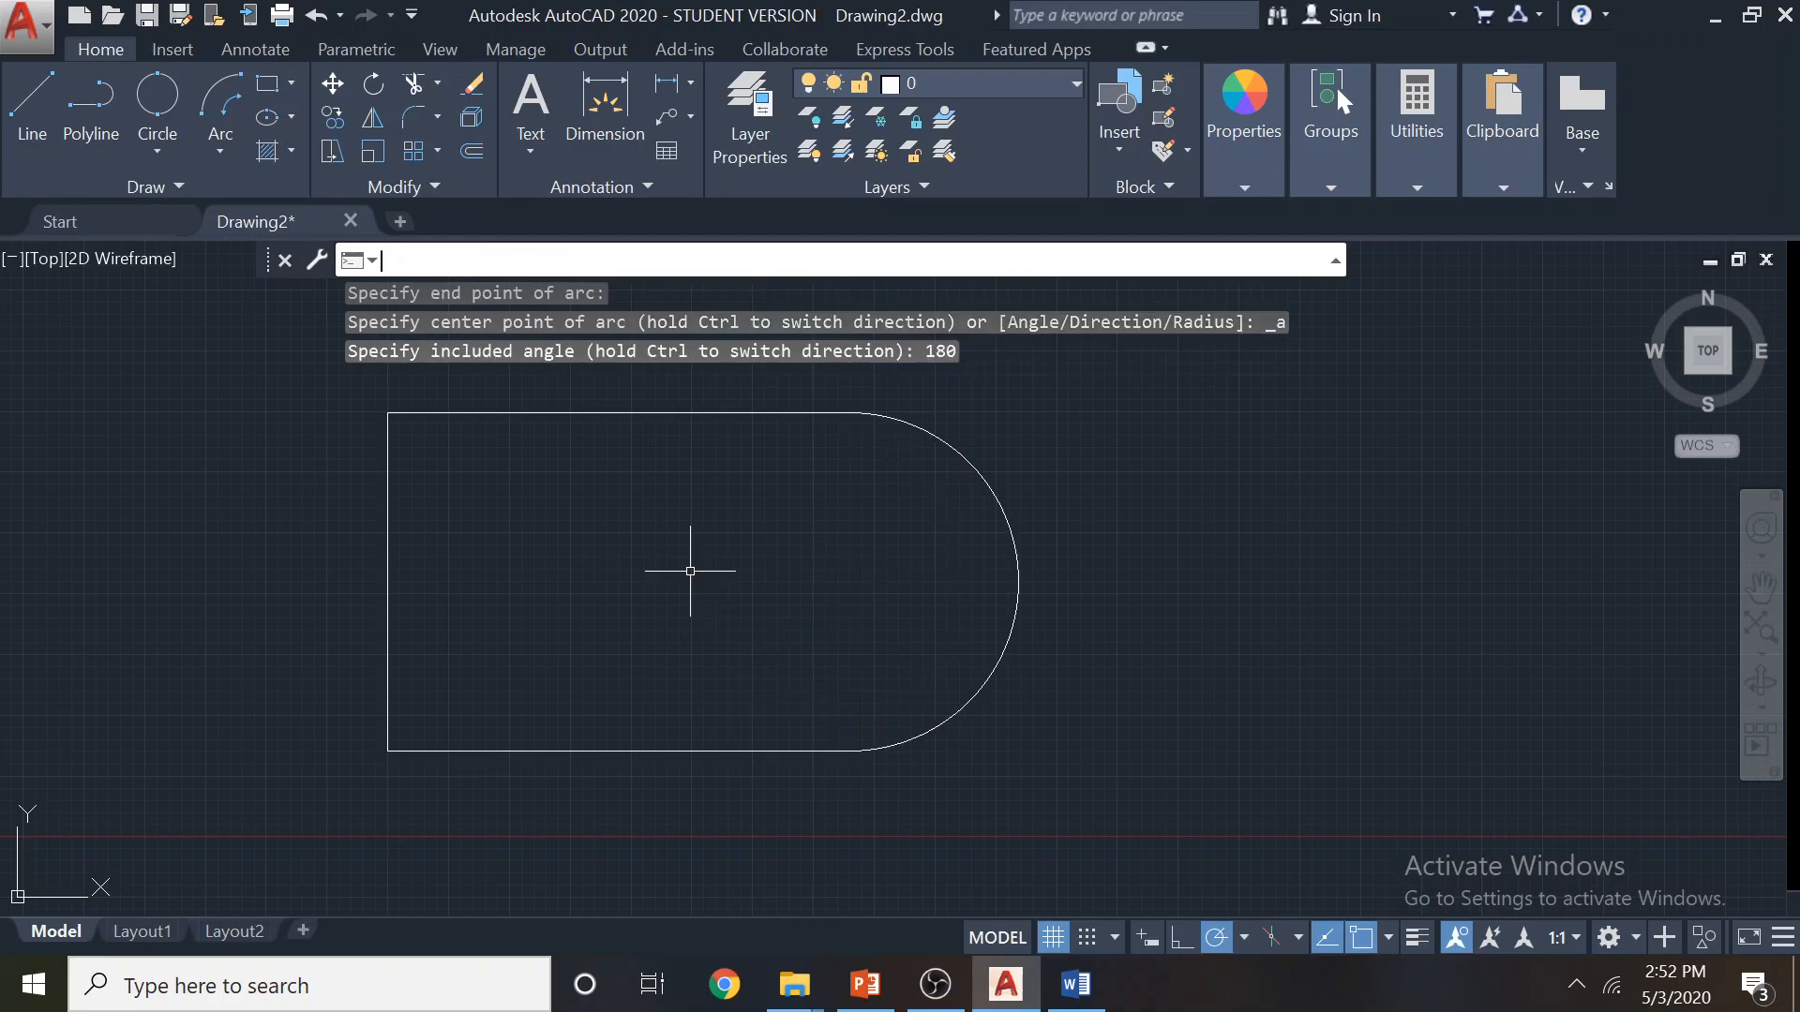
left_click(965, 703)
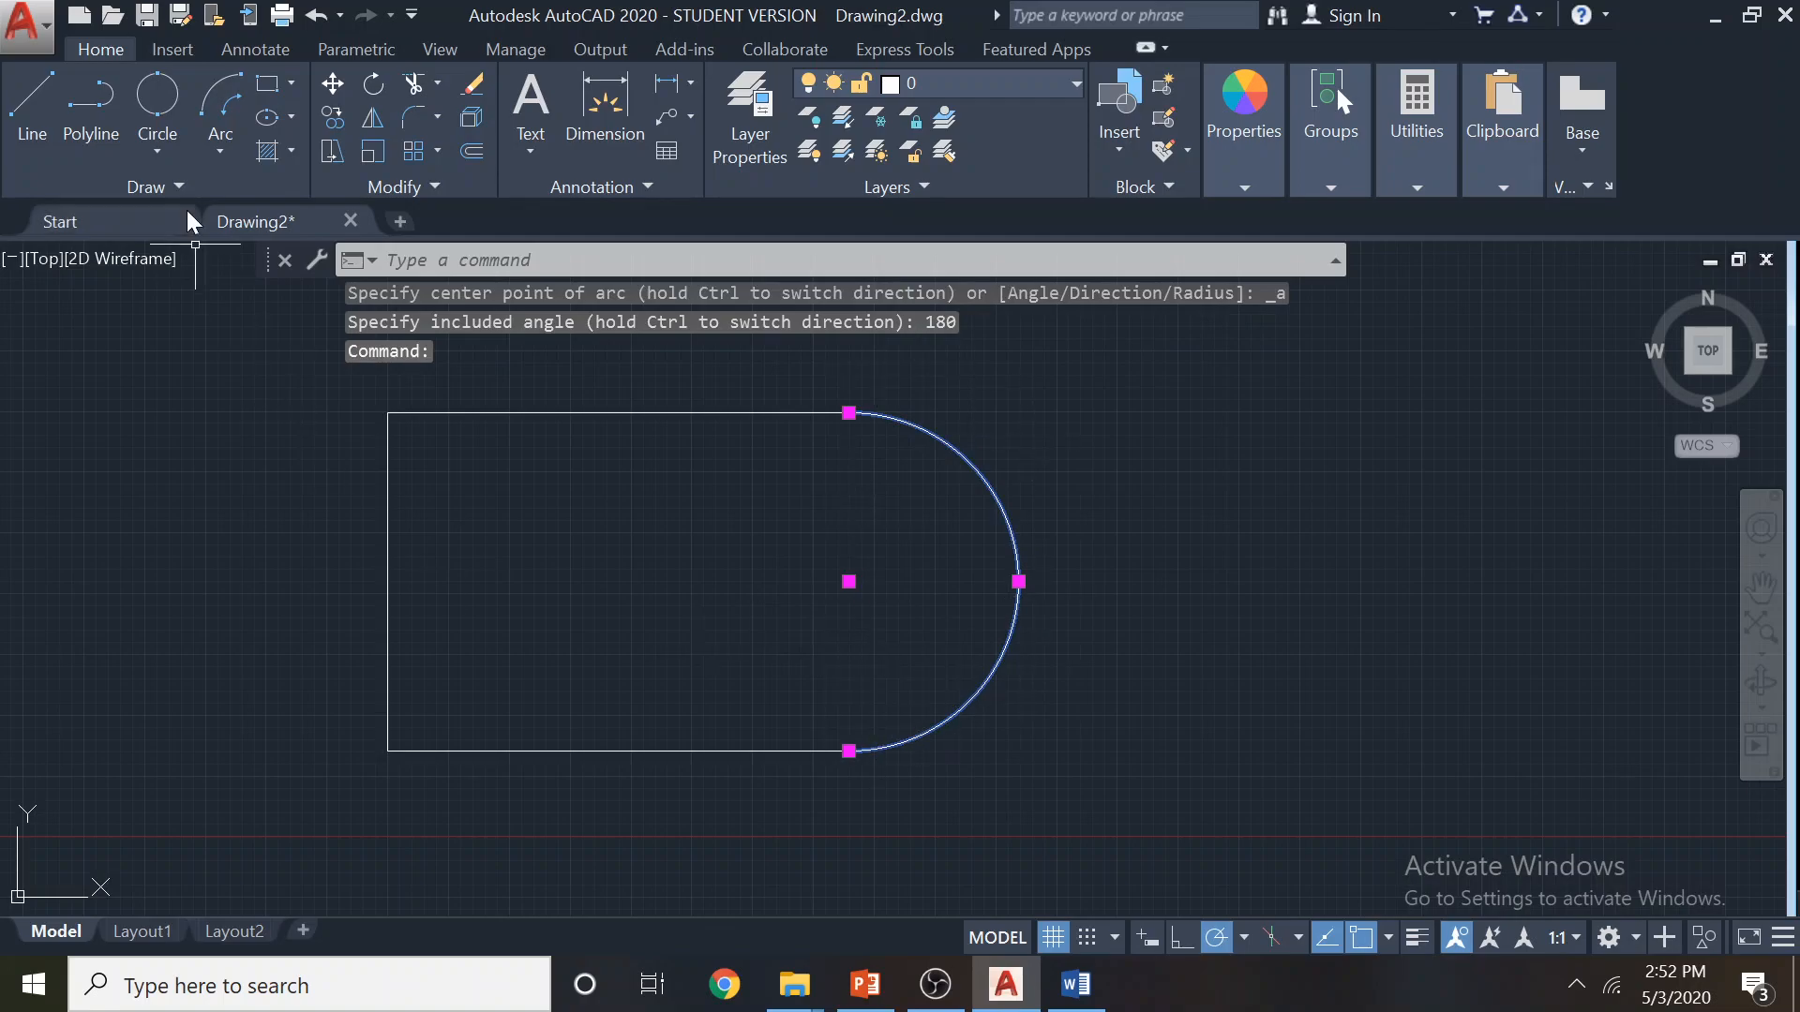
Draw a second Start, End, Angle arc of 270 degrees between the same lower and upper endpoints, and select both arcs for comparison
left_click(234, 152)
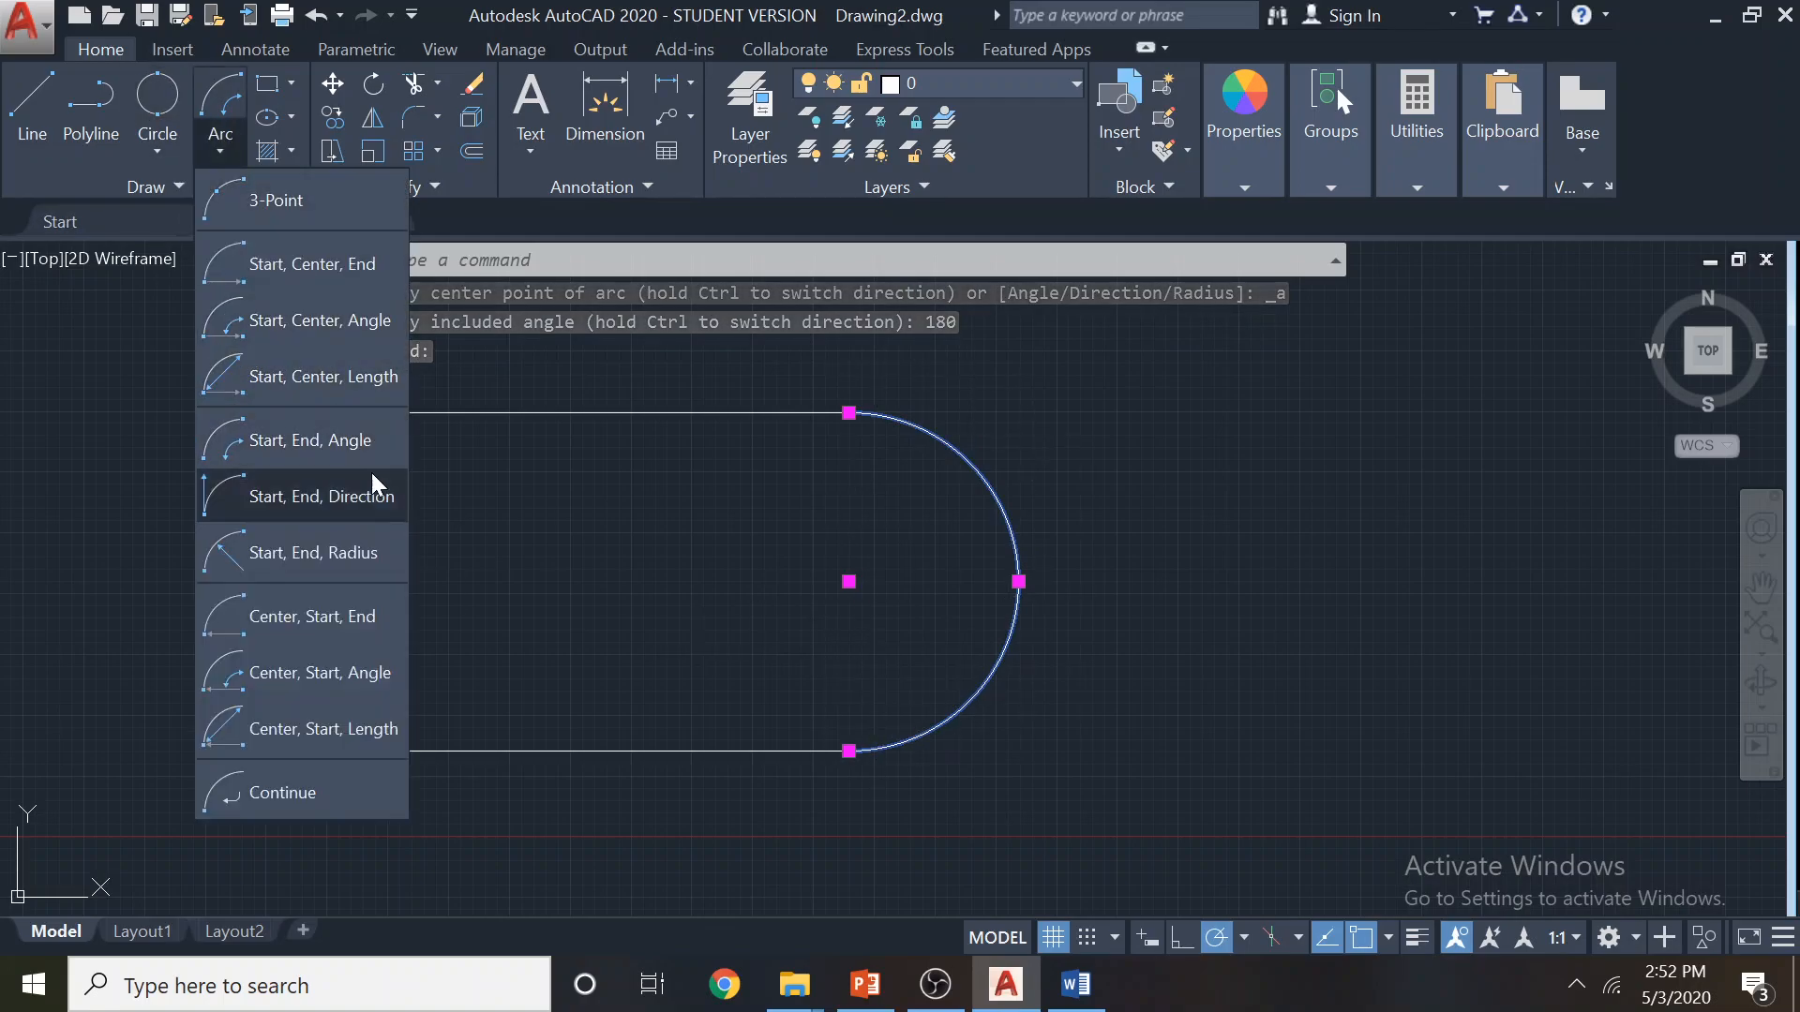
left_click(343, 497)
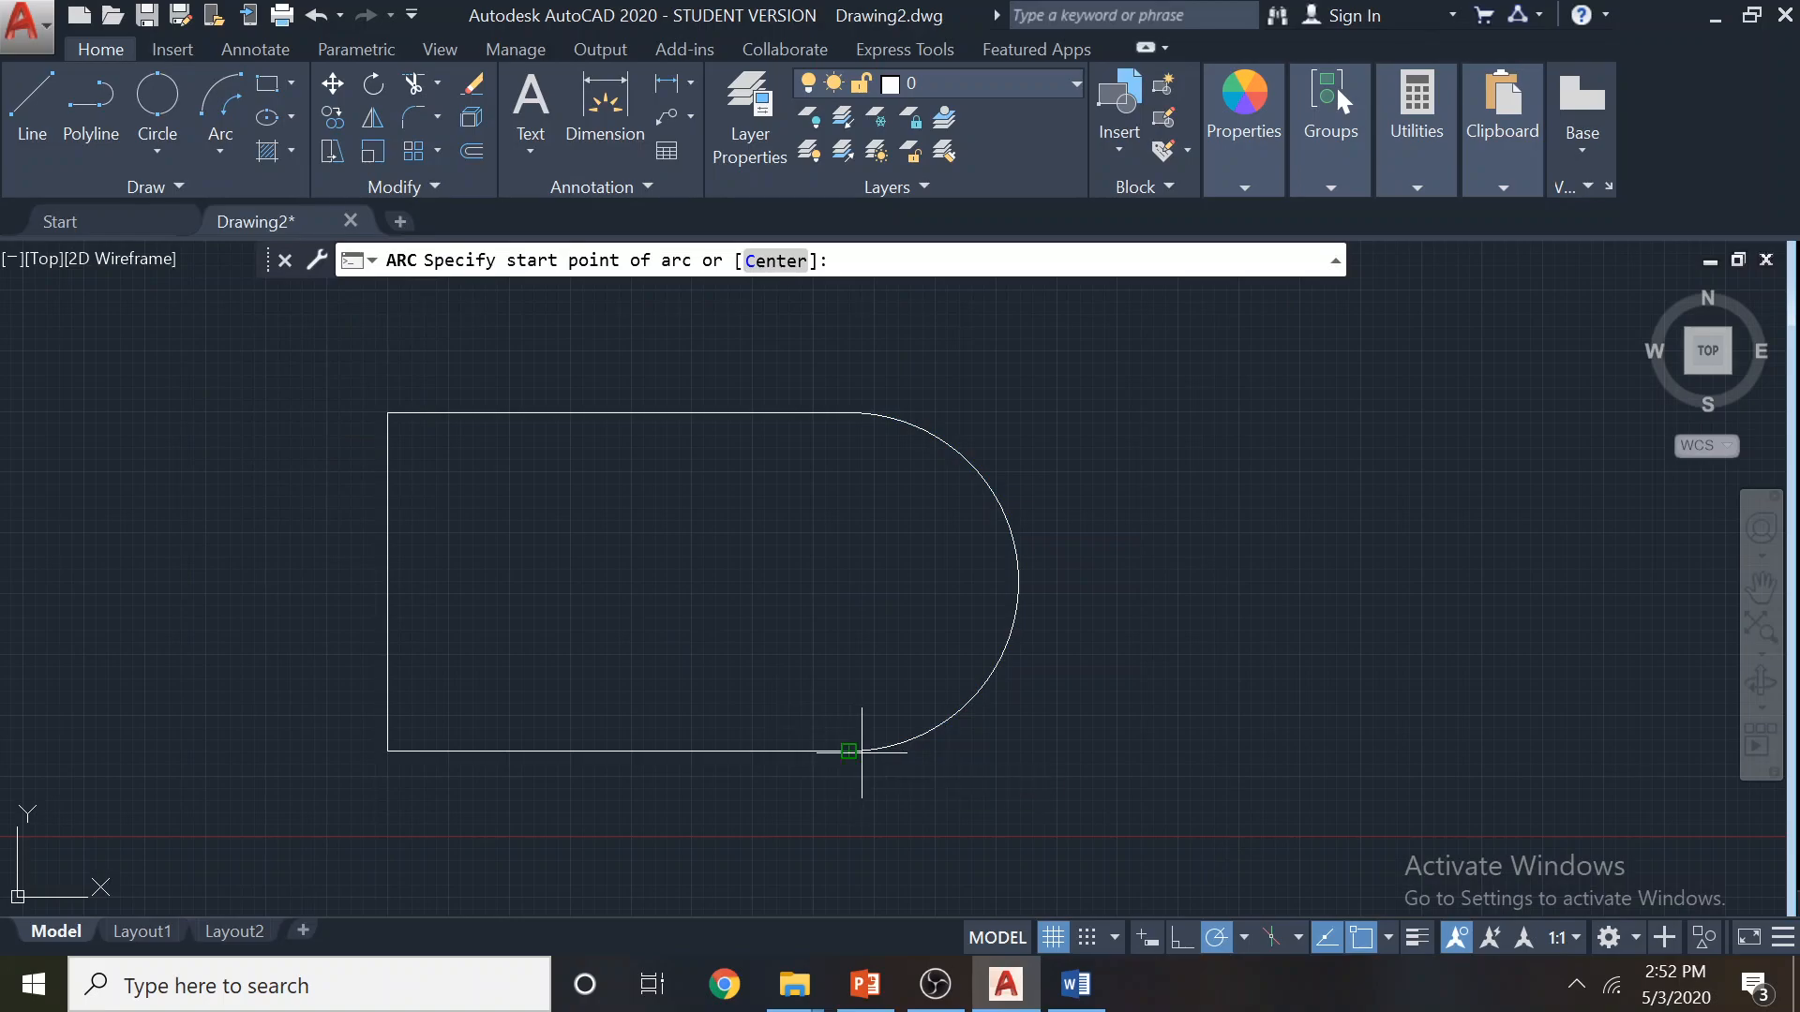
left_click(848, 750)
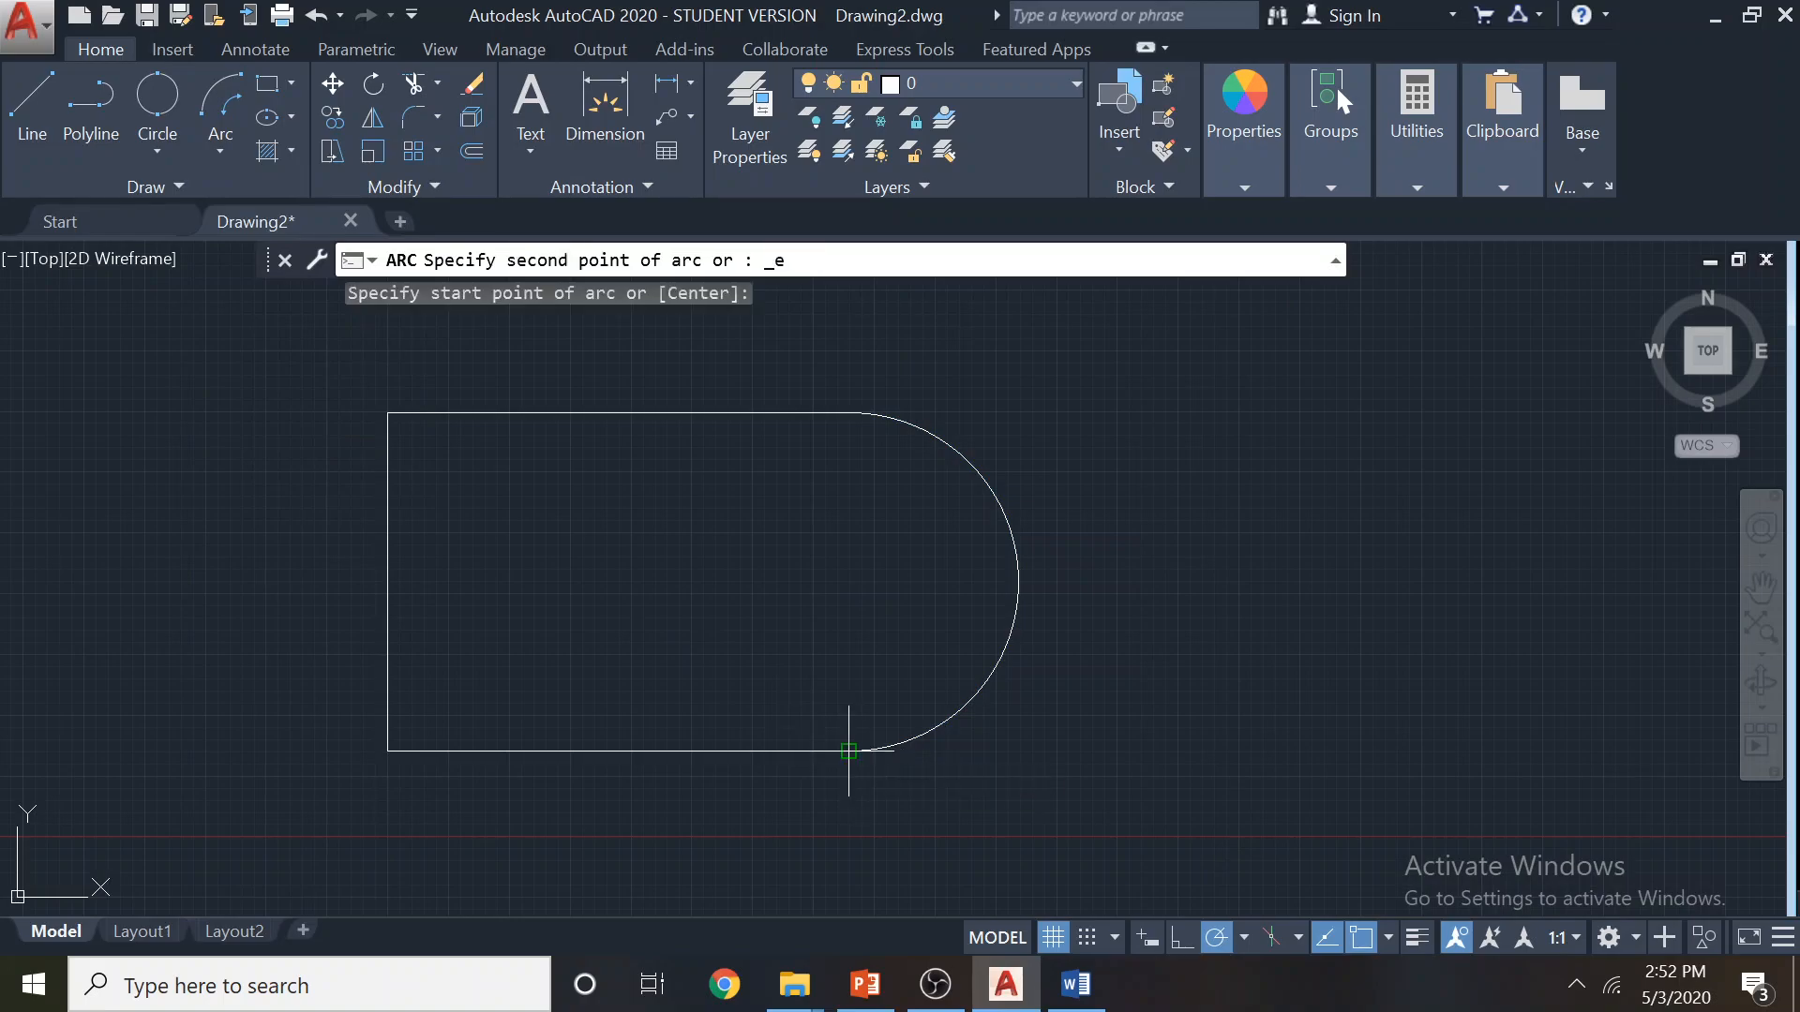
left_click(857, 414)
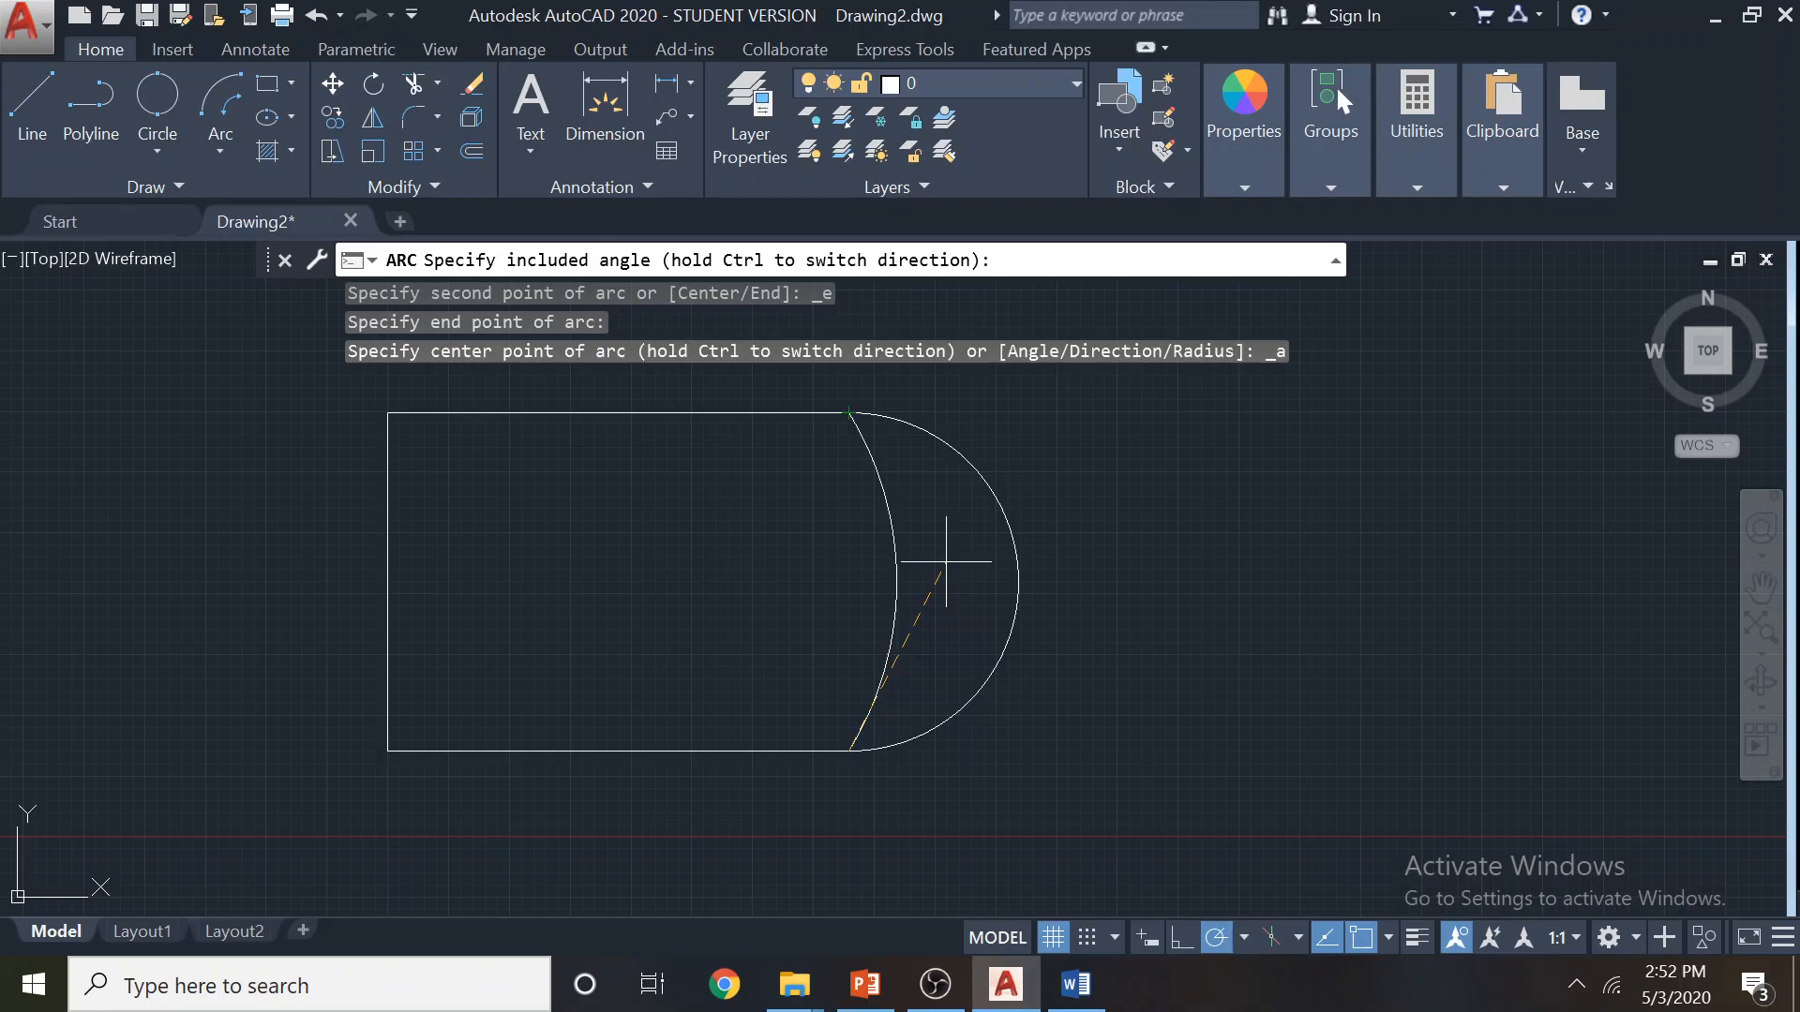
key("Return")
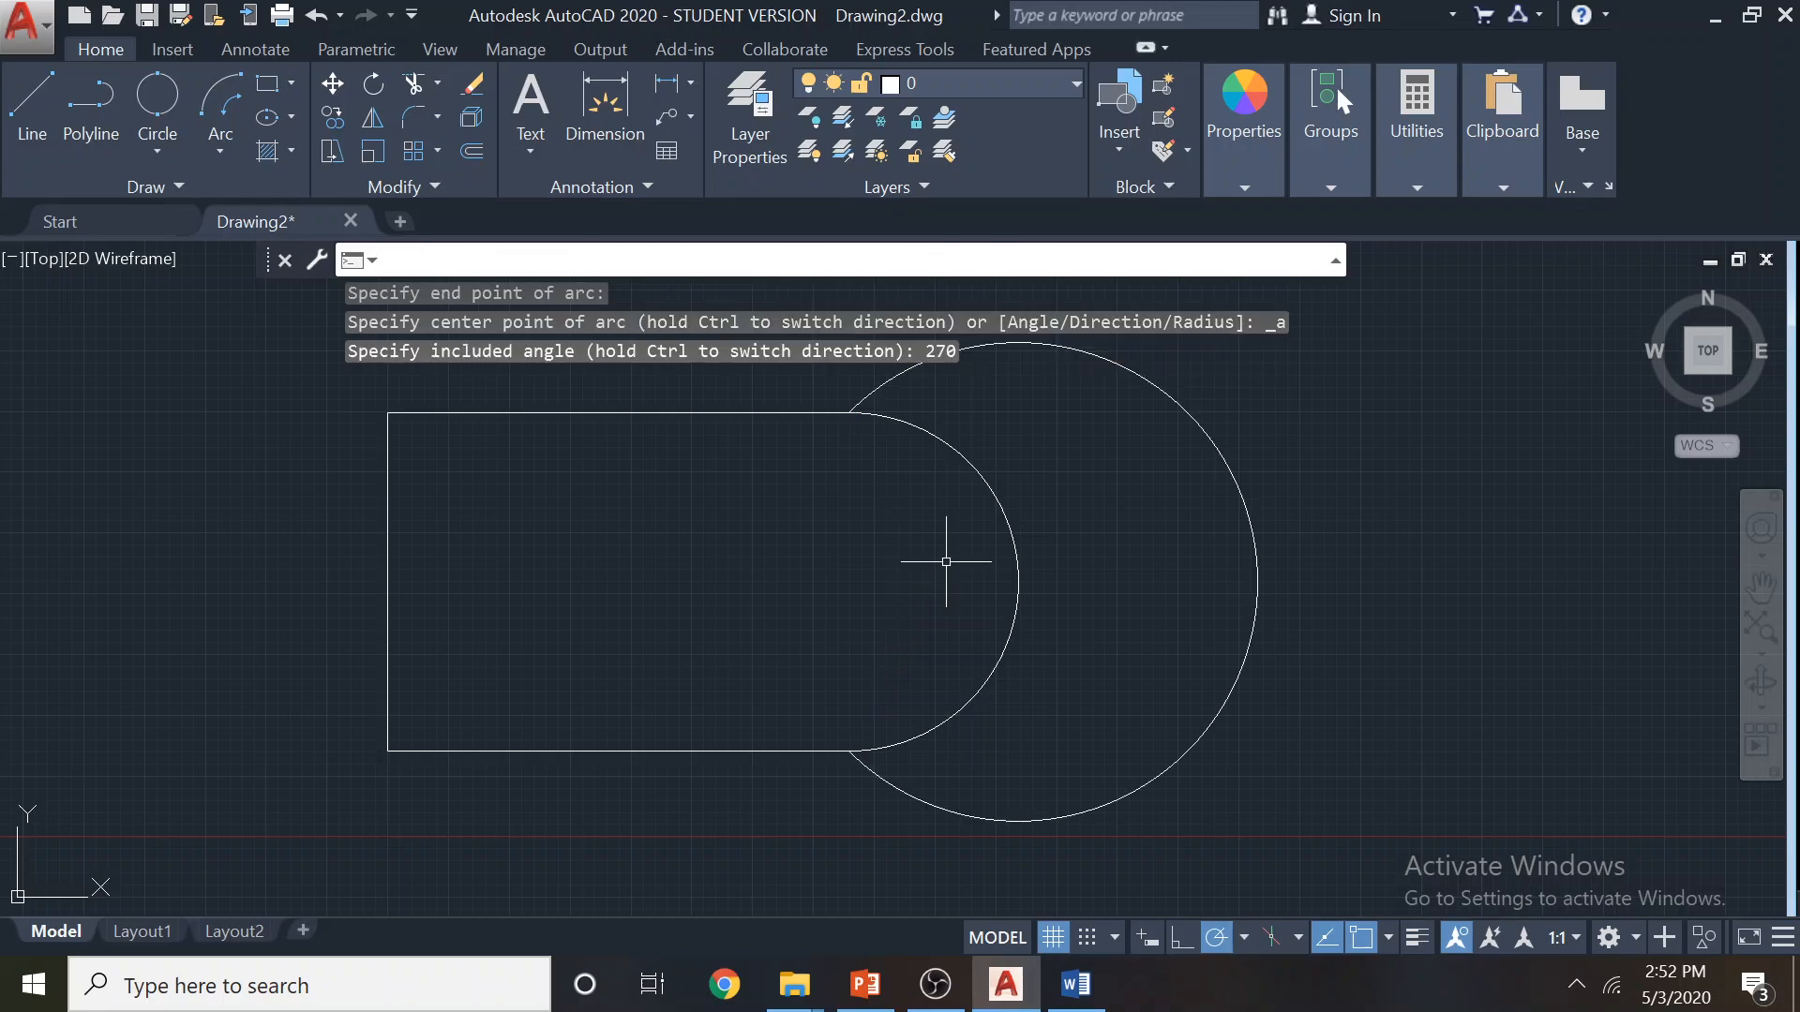
left_click(1212, 698)
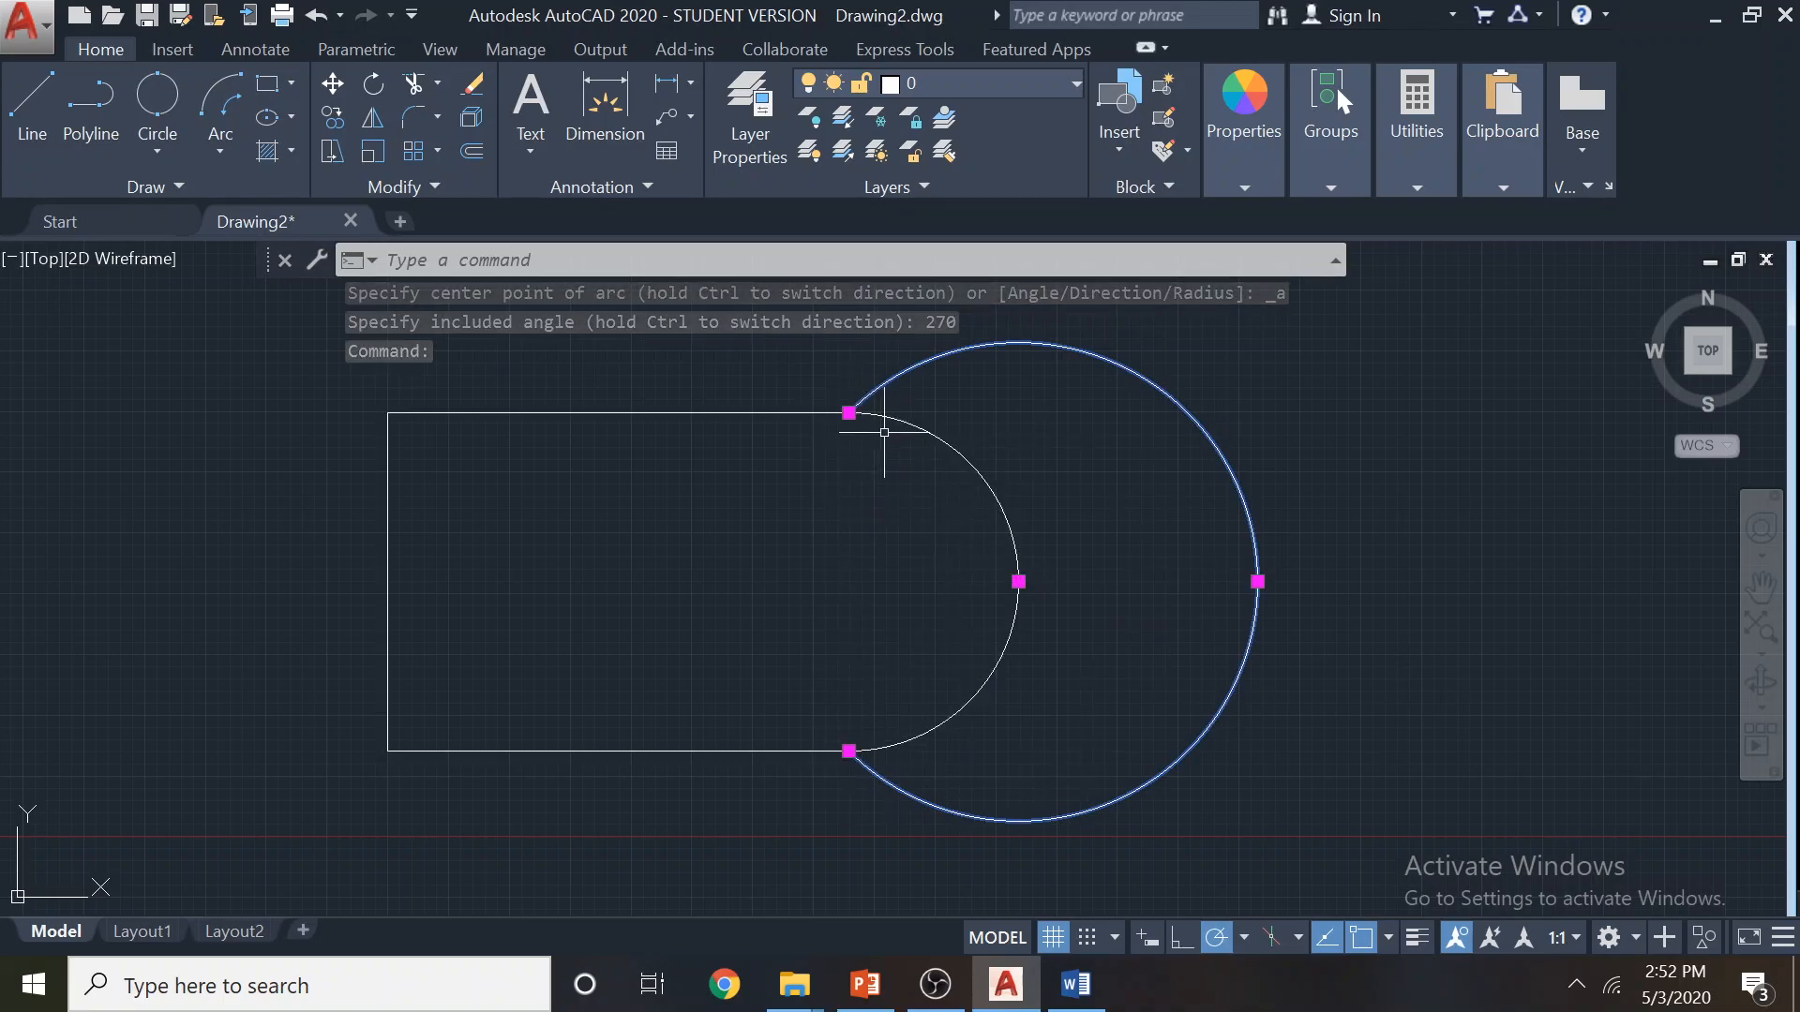
left_click(963, 442)
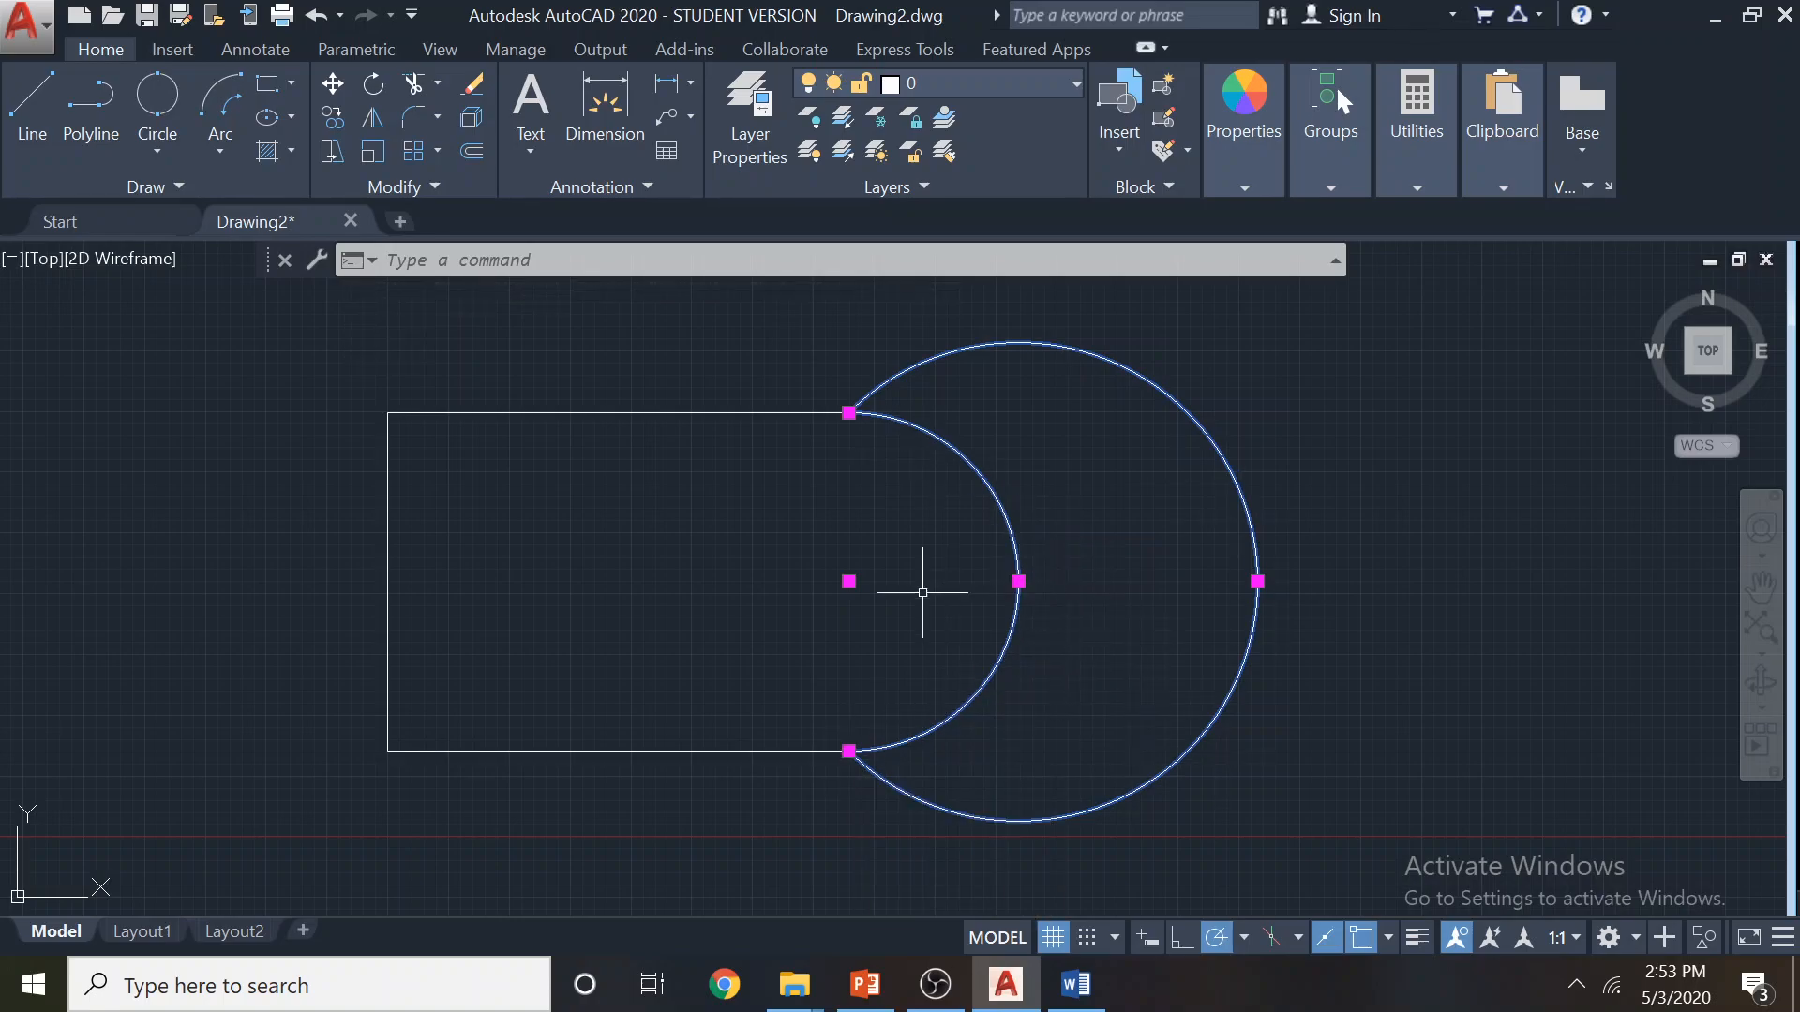
Add a third Start, End, Angle arc from the lower to the upper endpoint with an included angle of 90 degrees
left_click(225, 155)
left_click(337, 448)
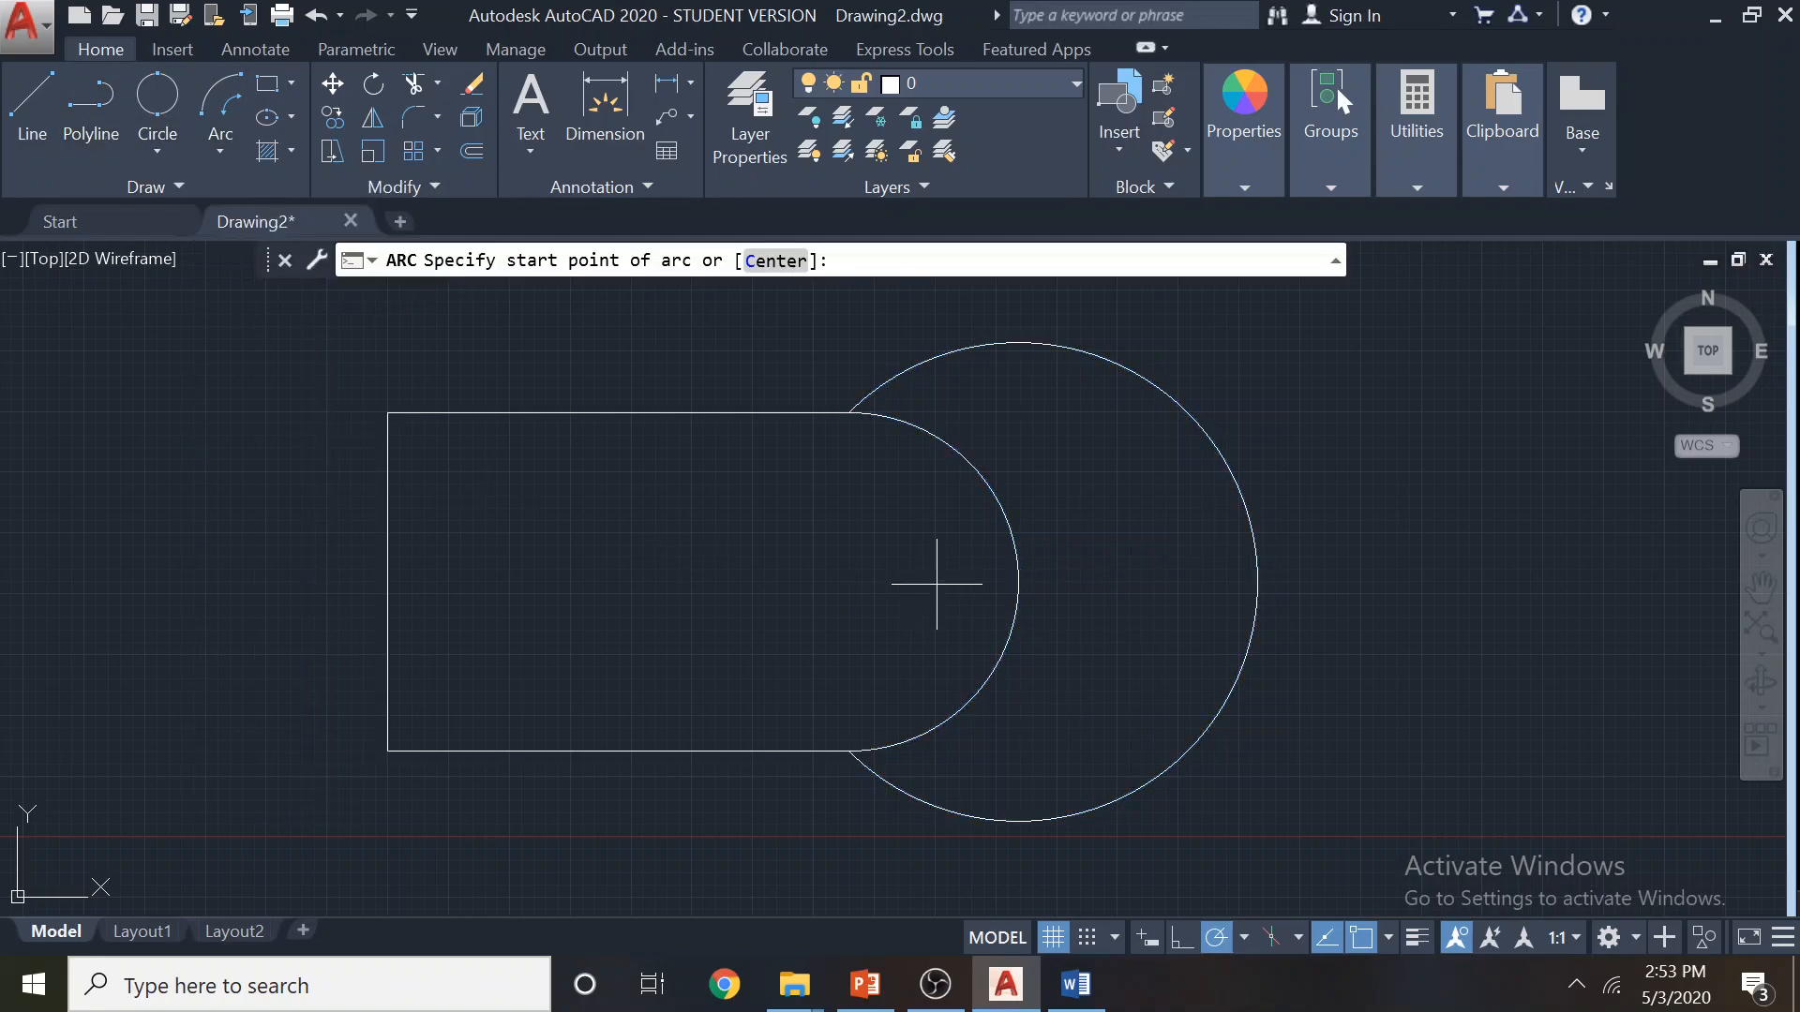
left_click(848, 751)
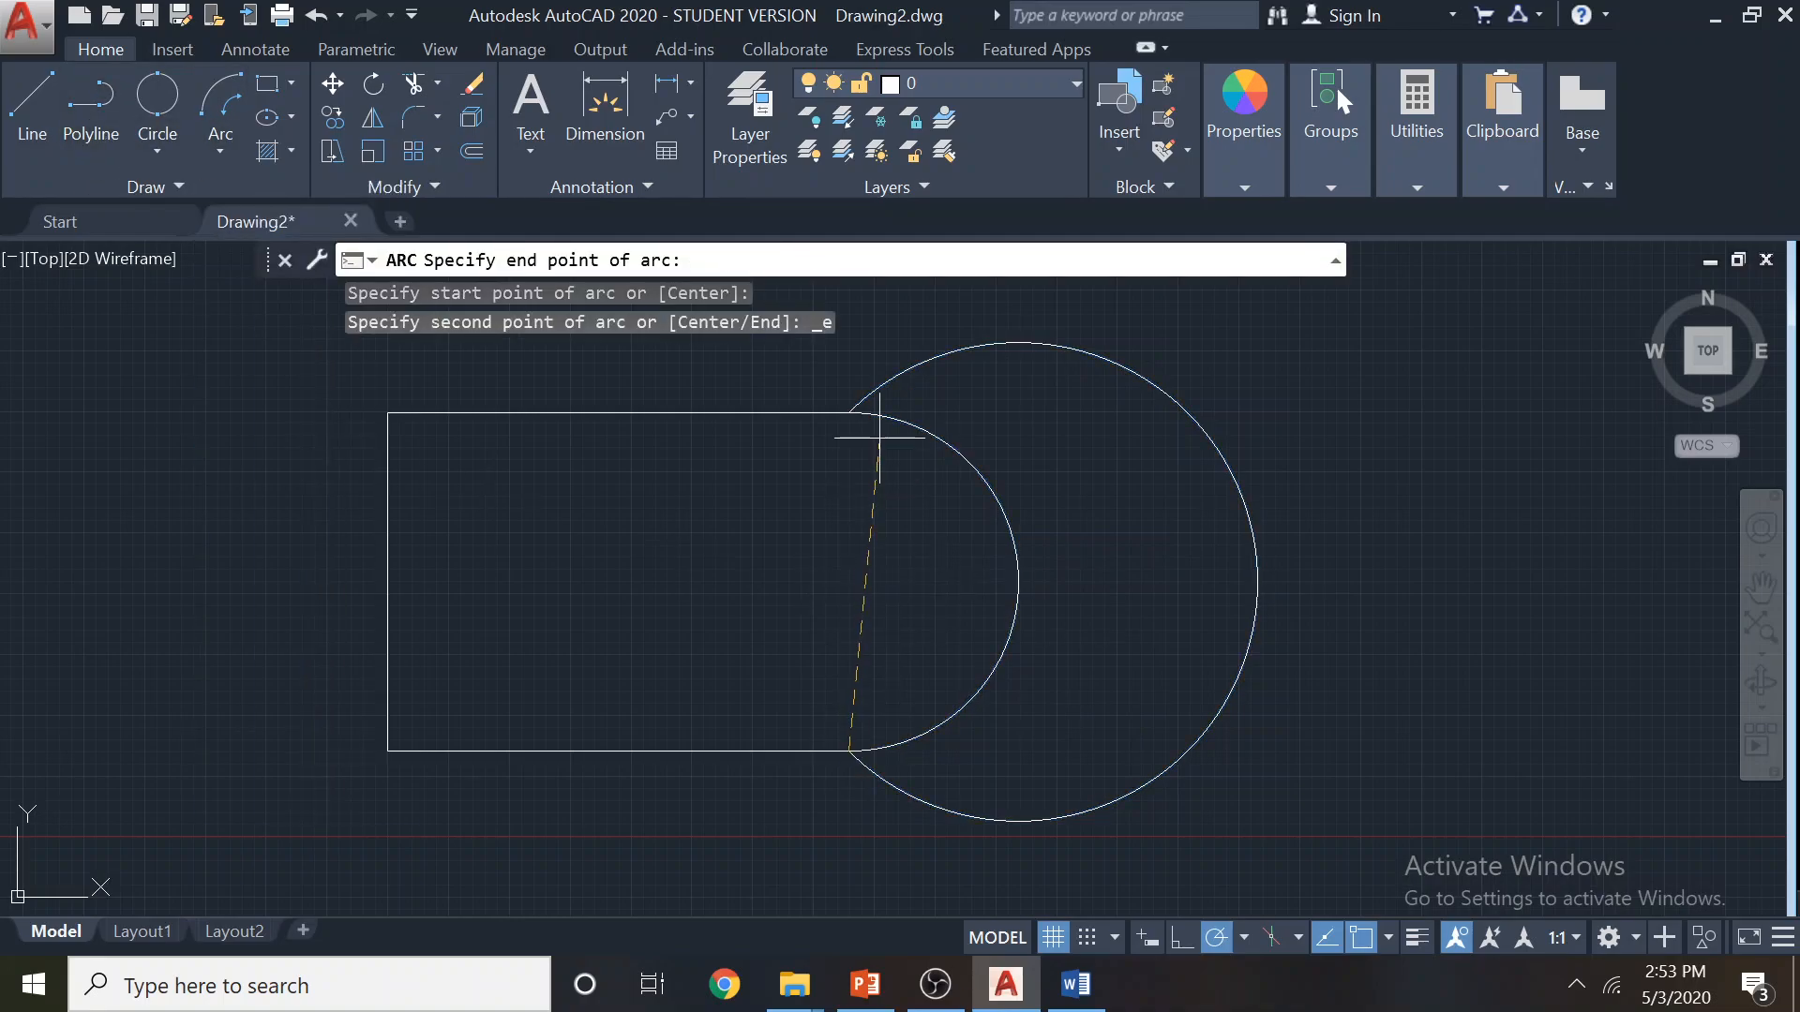
left_click(848, 417)
type("90")
key("Return")
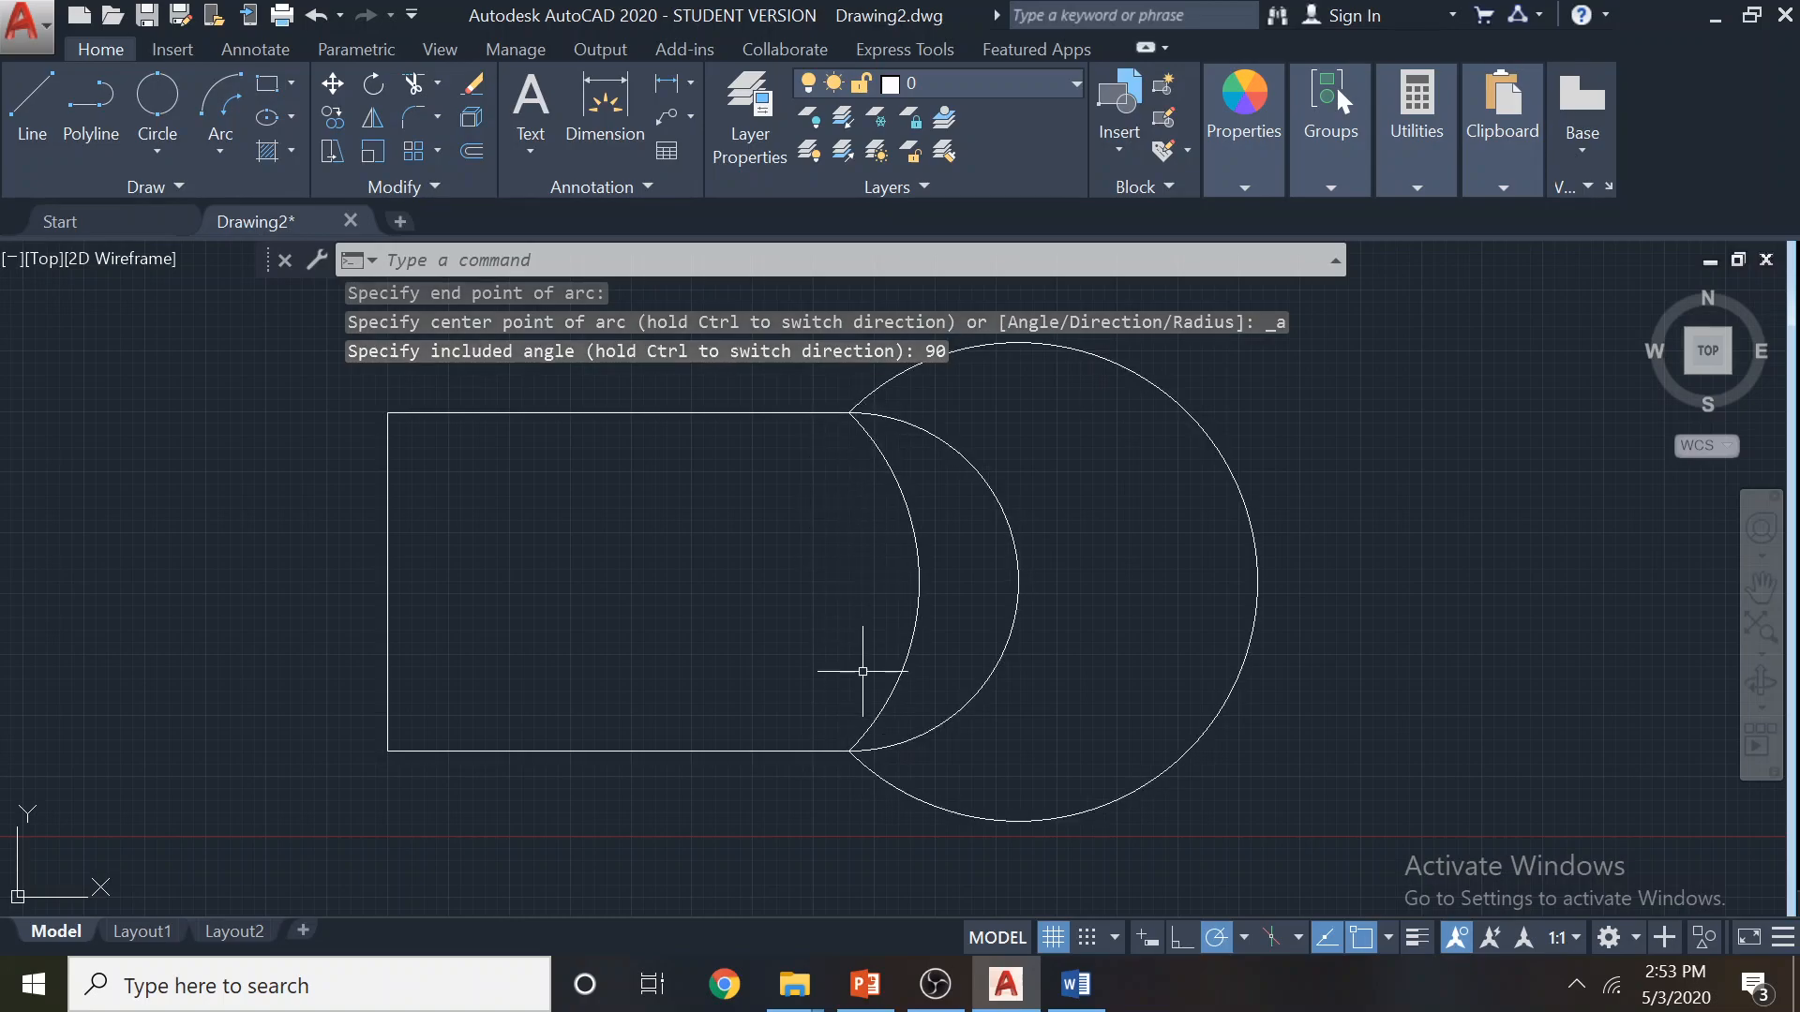
Try to draw a Start, End, Angle arc with an included angle of 0 between the same two endpoints
left_click(223, 157)
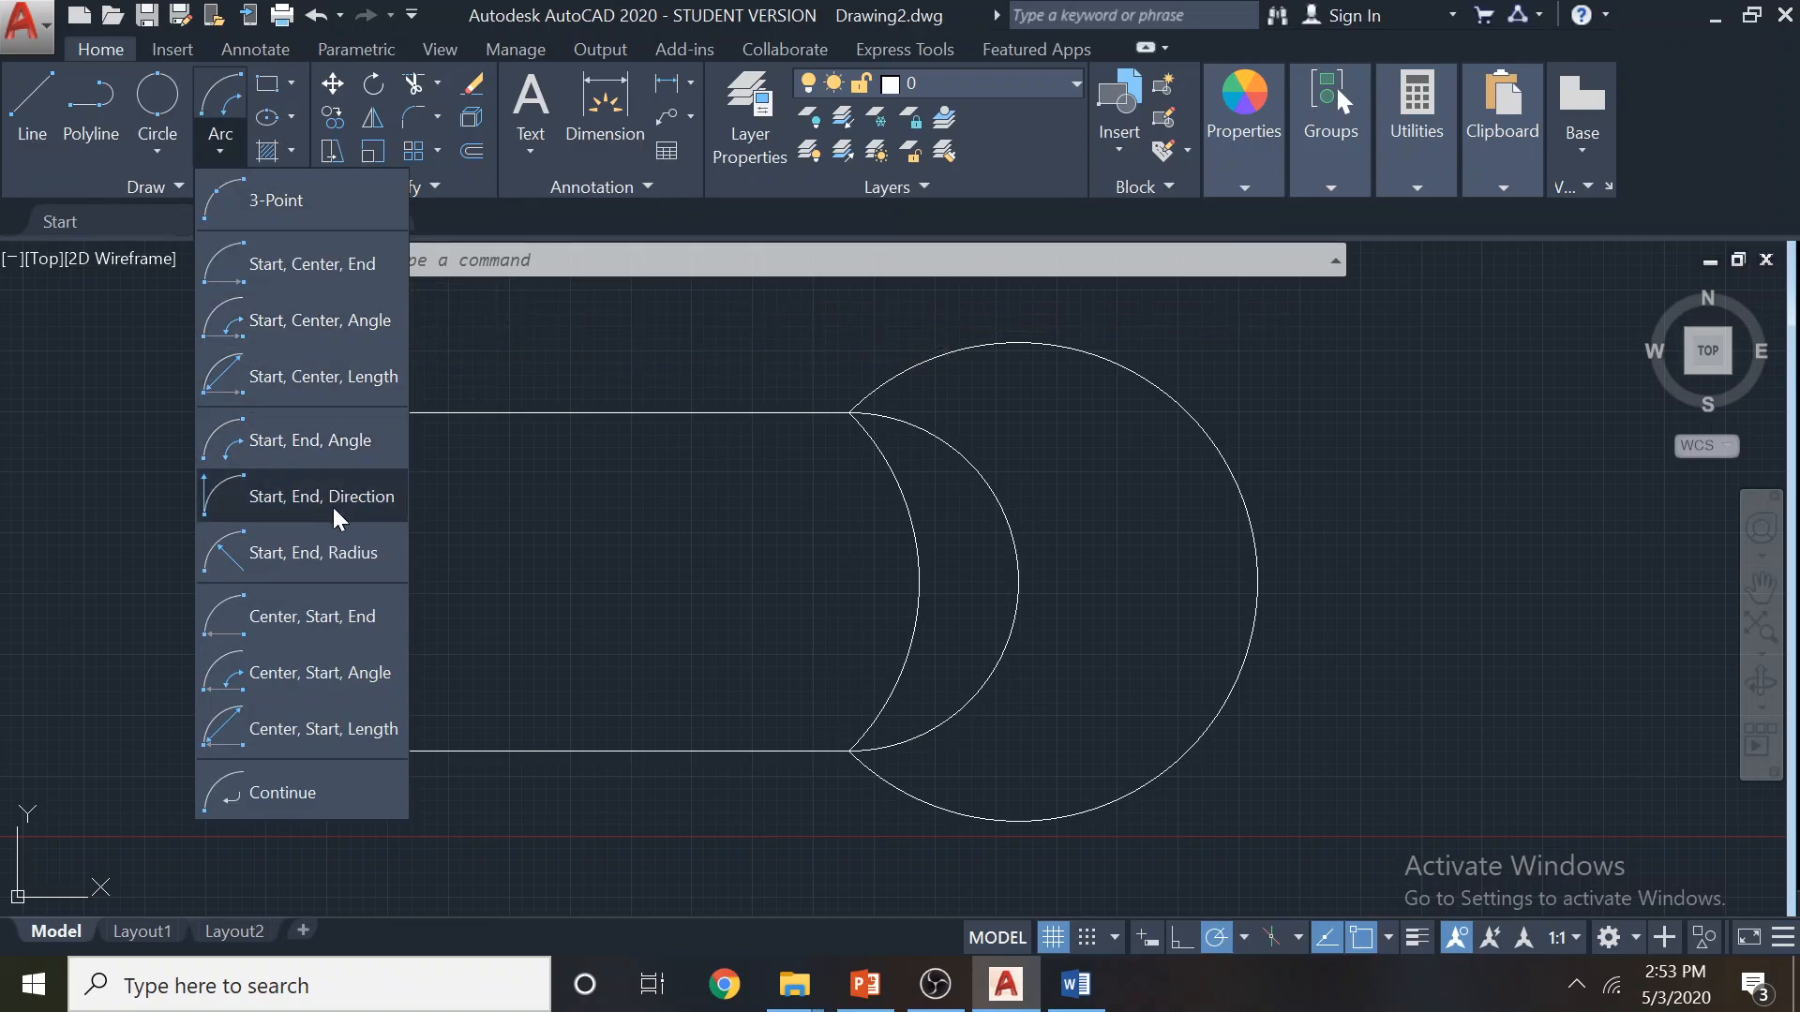
left_click(330, 457)
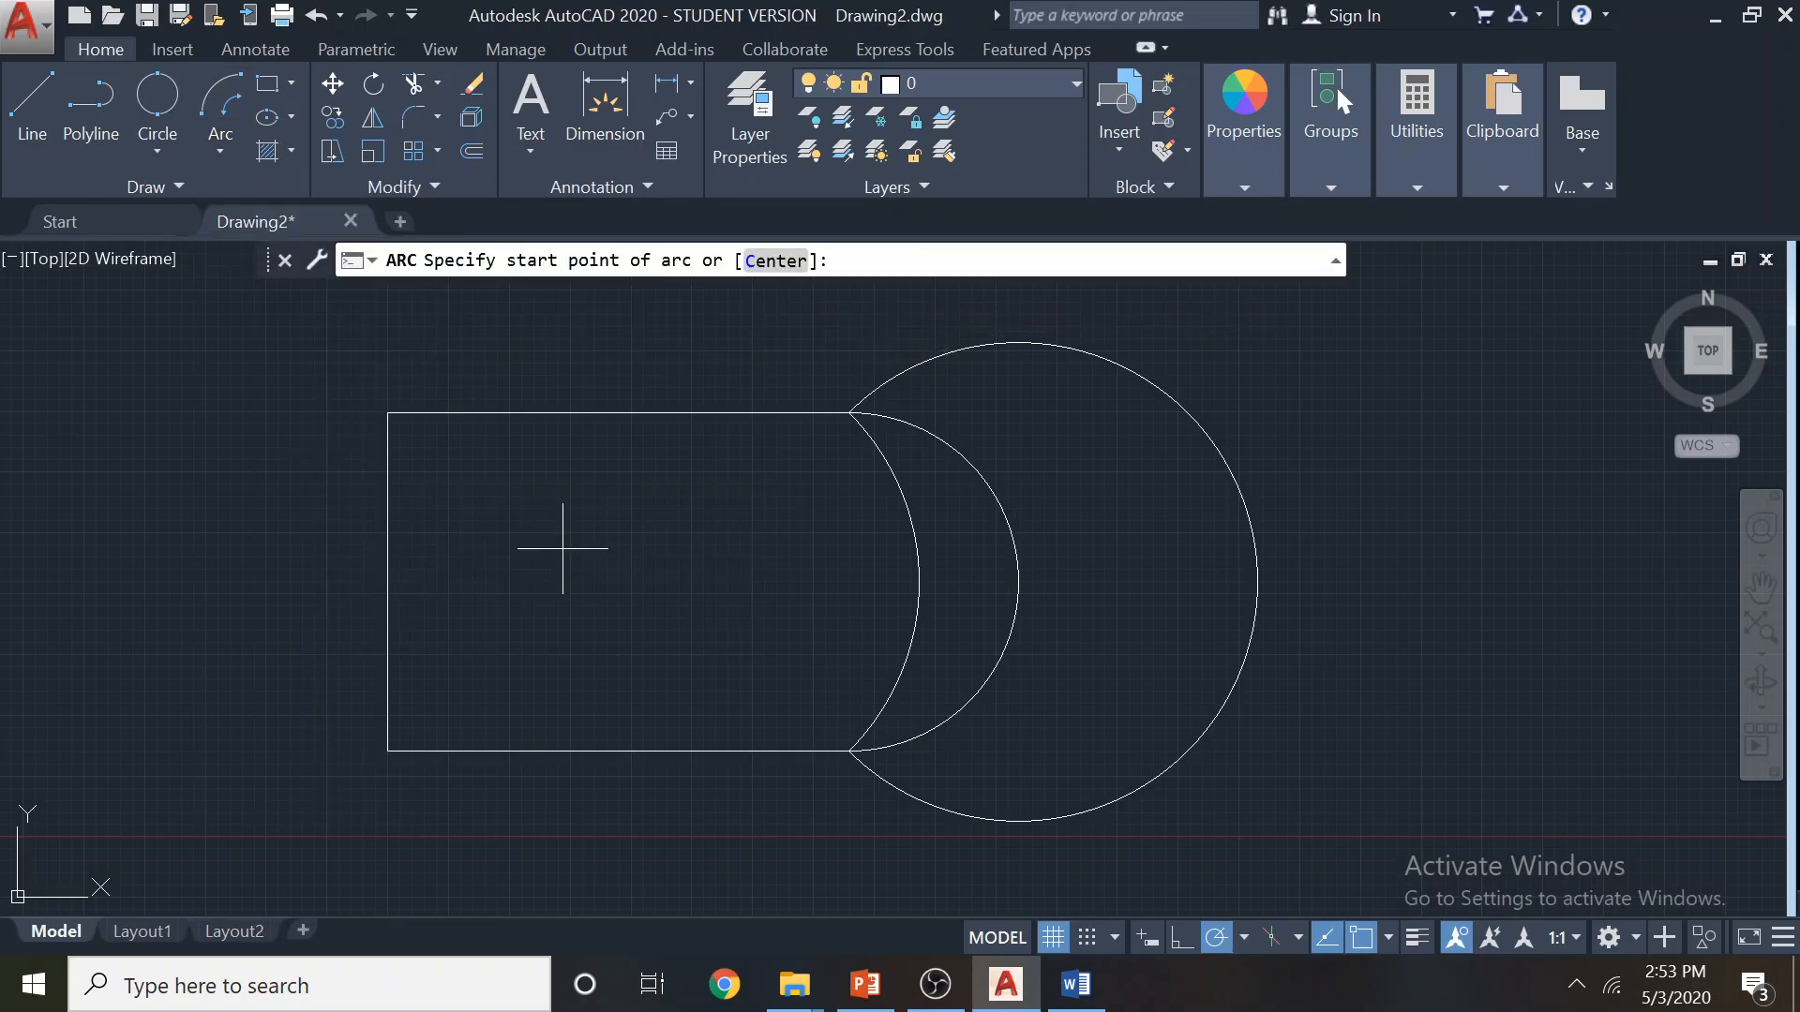
left_click(850, 750)
left_click(849, 412)
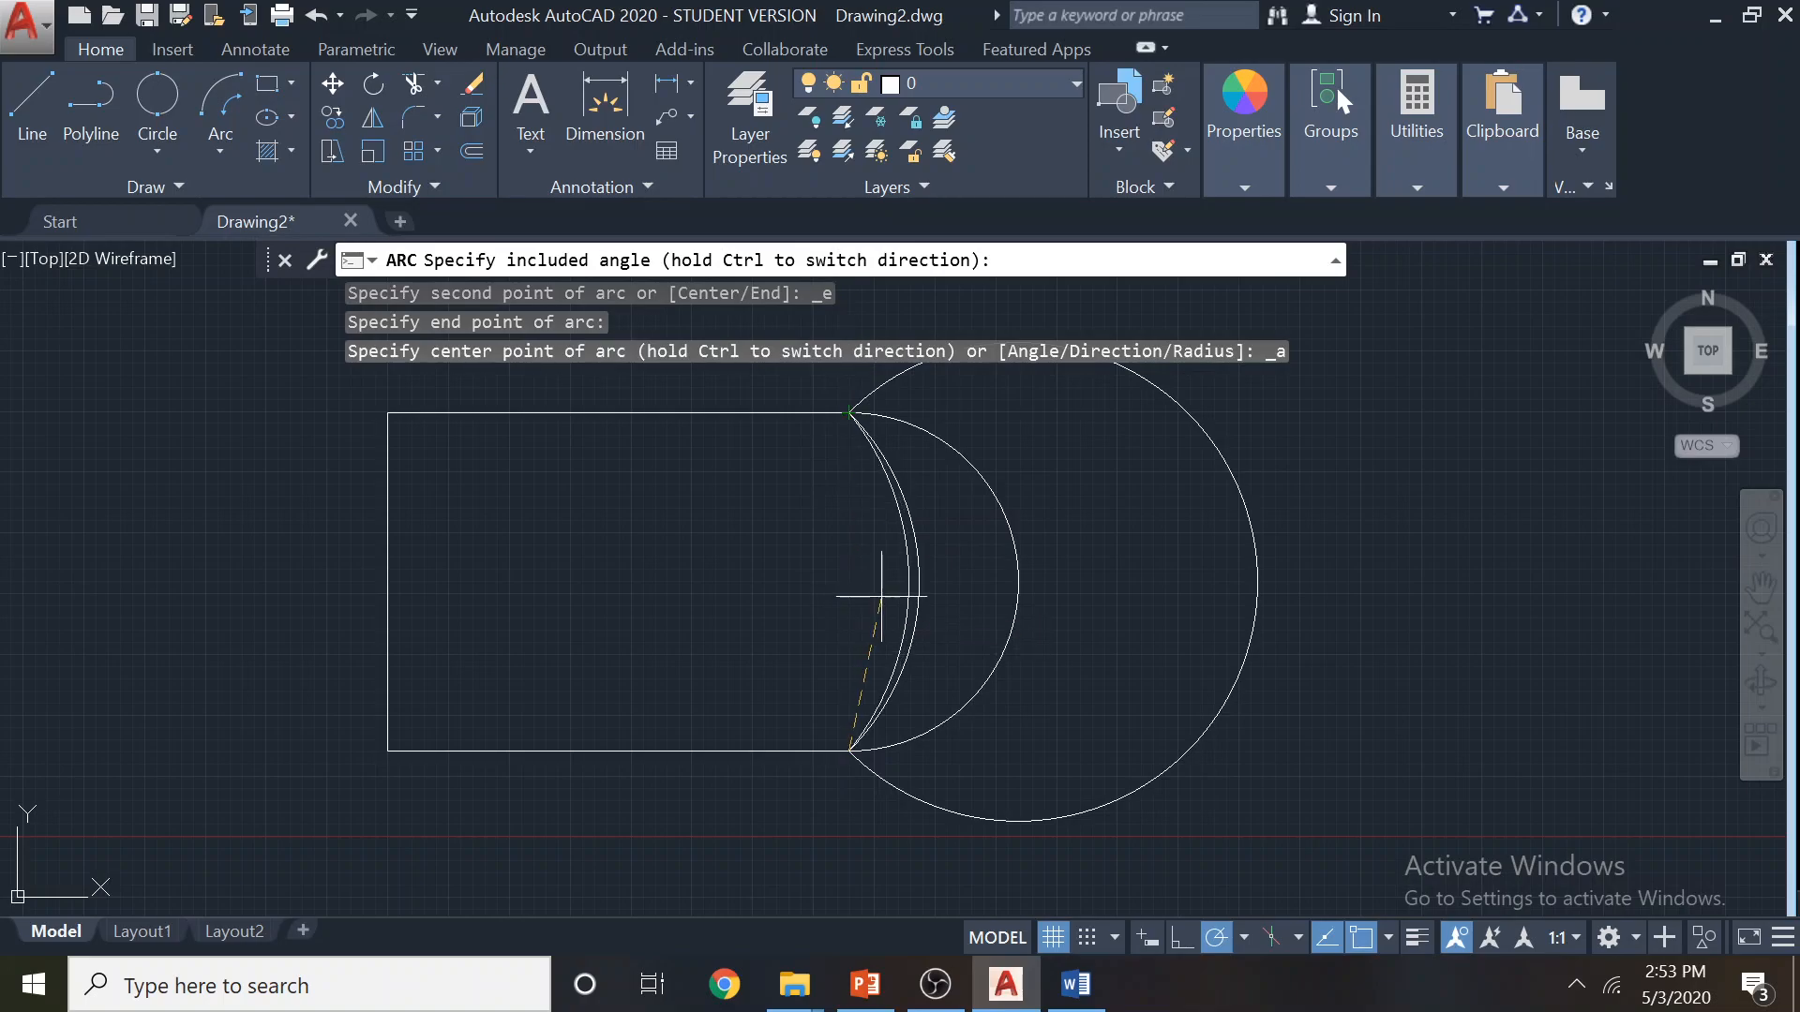
type("0")
key("Return")
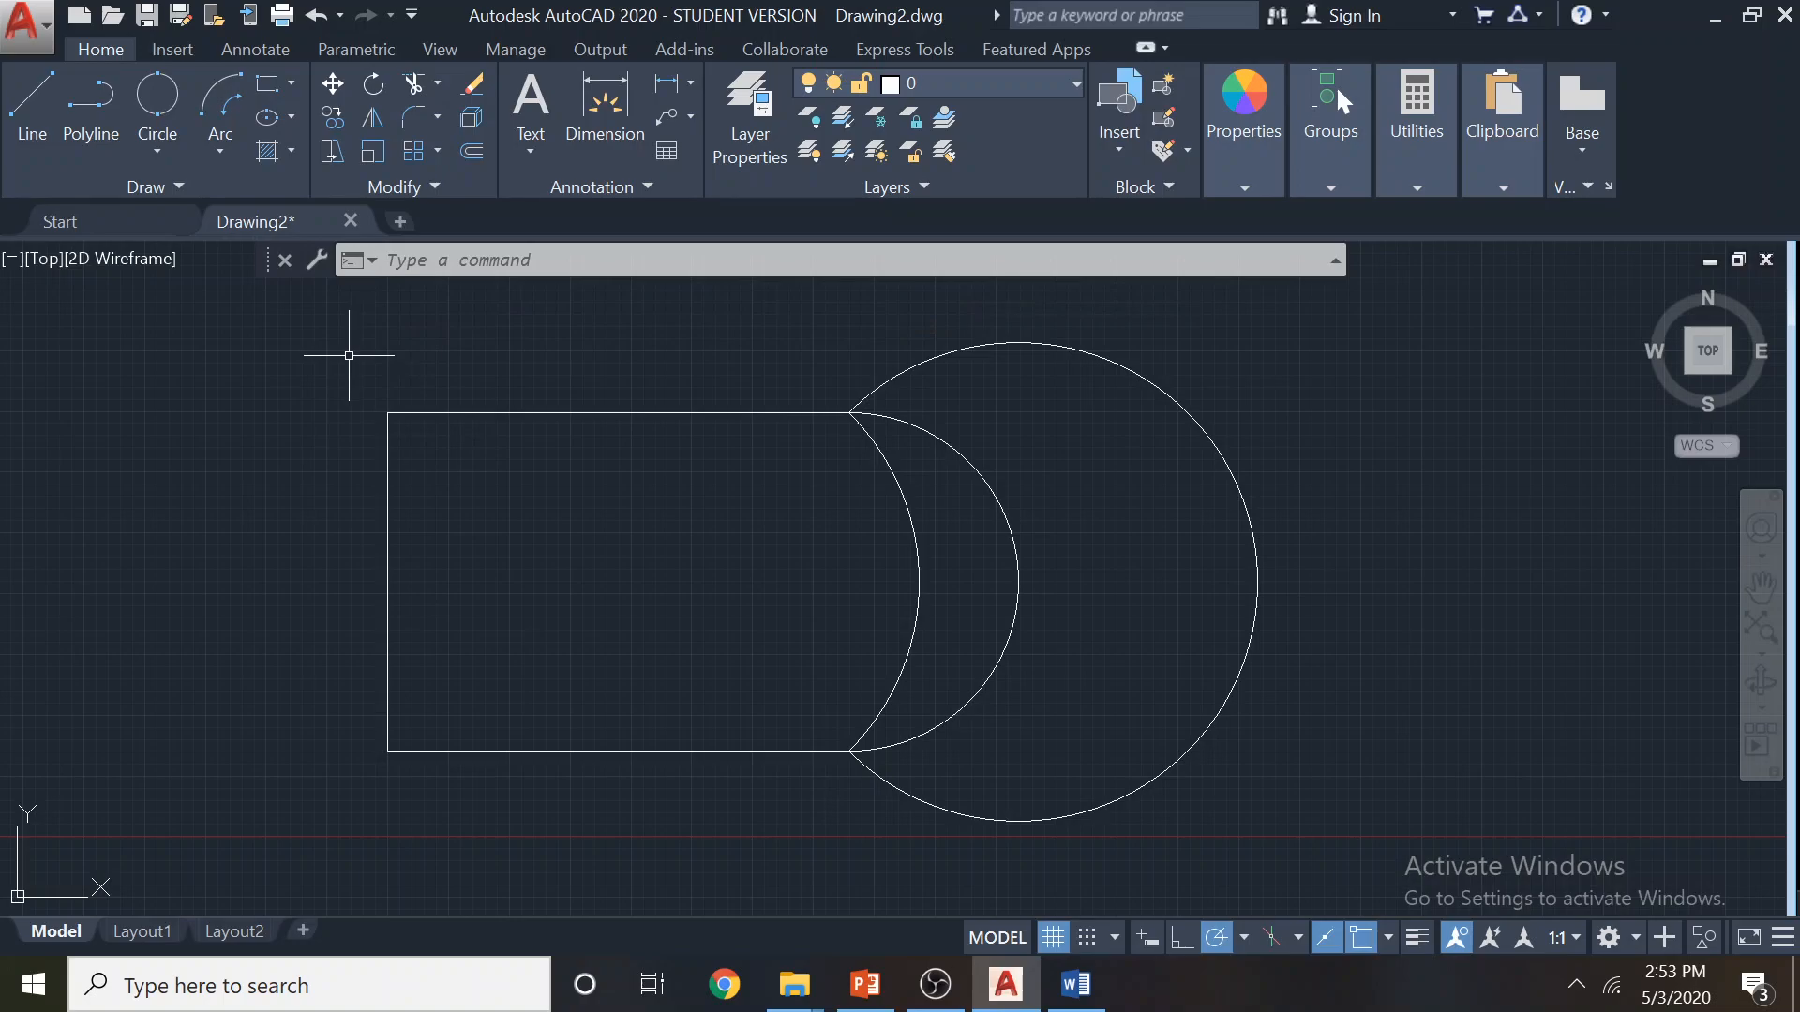
left_click(233, 159)
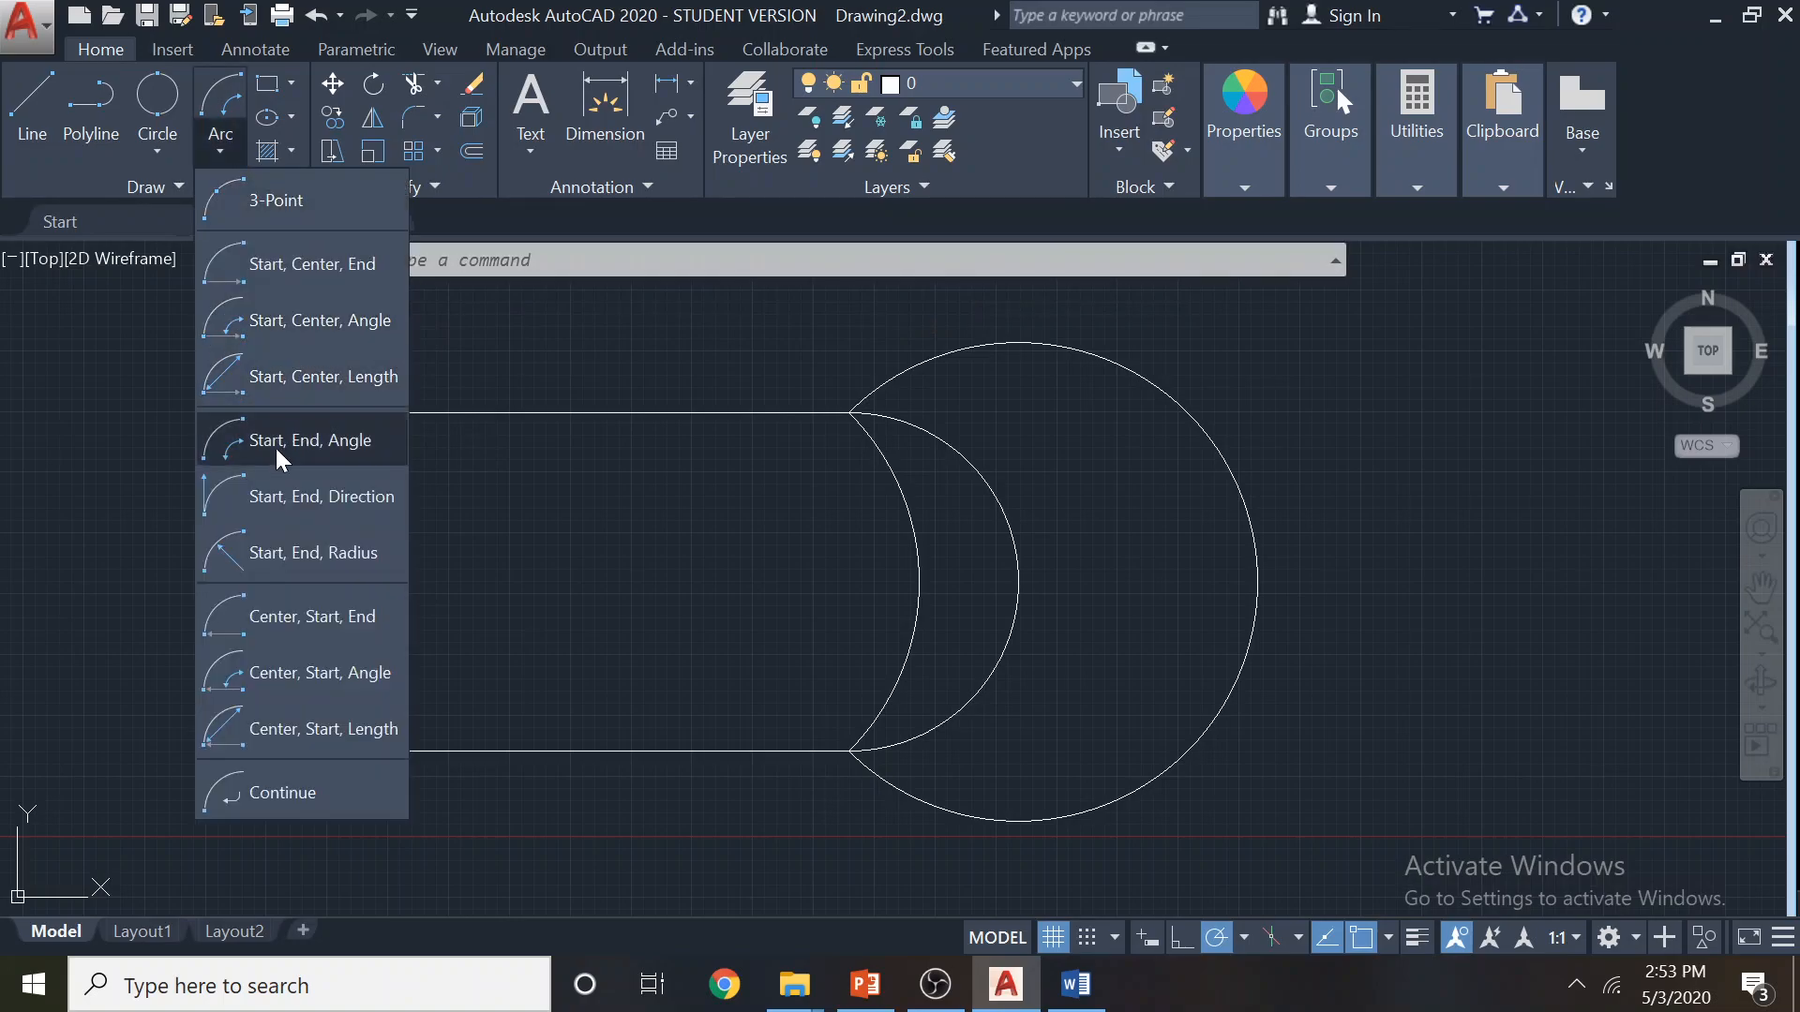
left_click(935, 984)
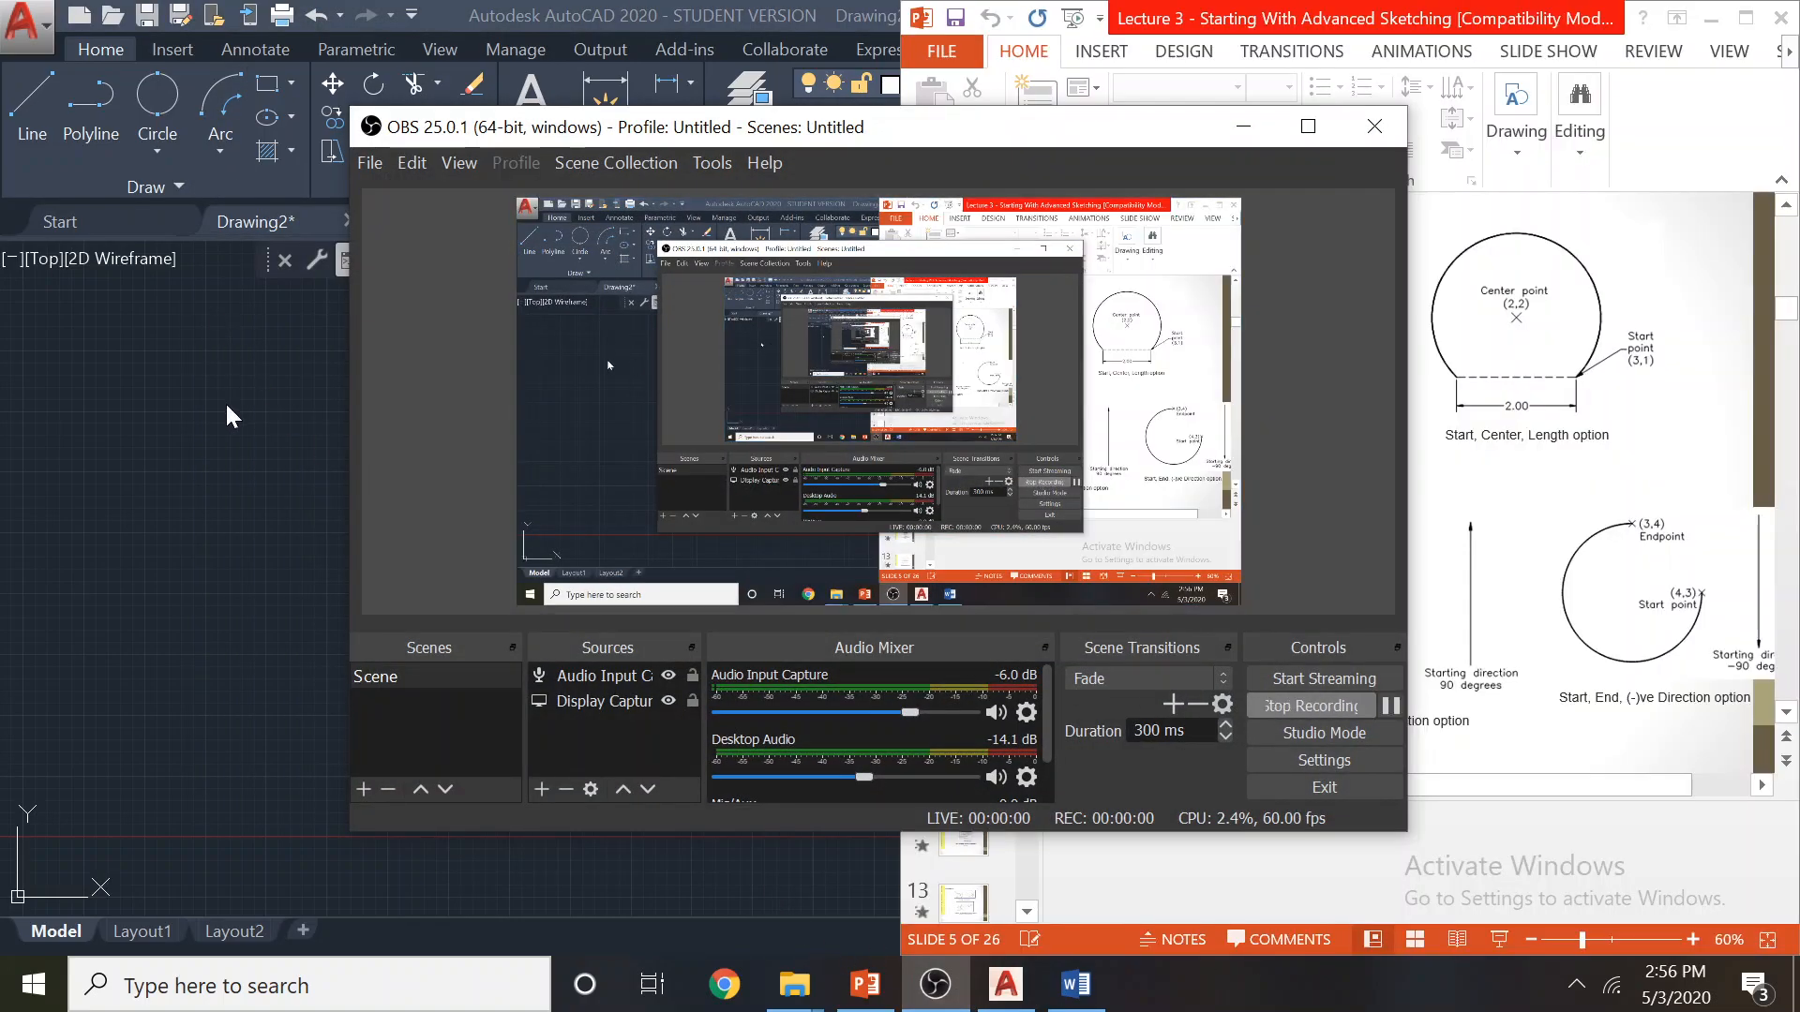
left_click(225, 408)
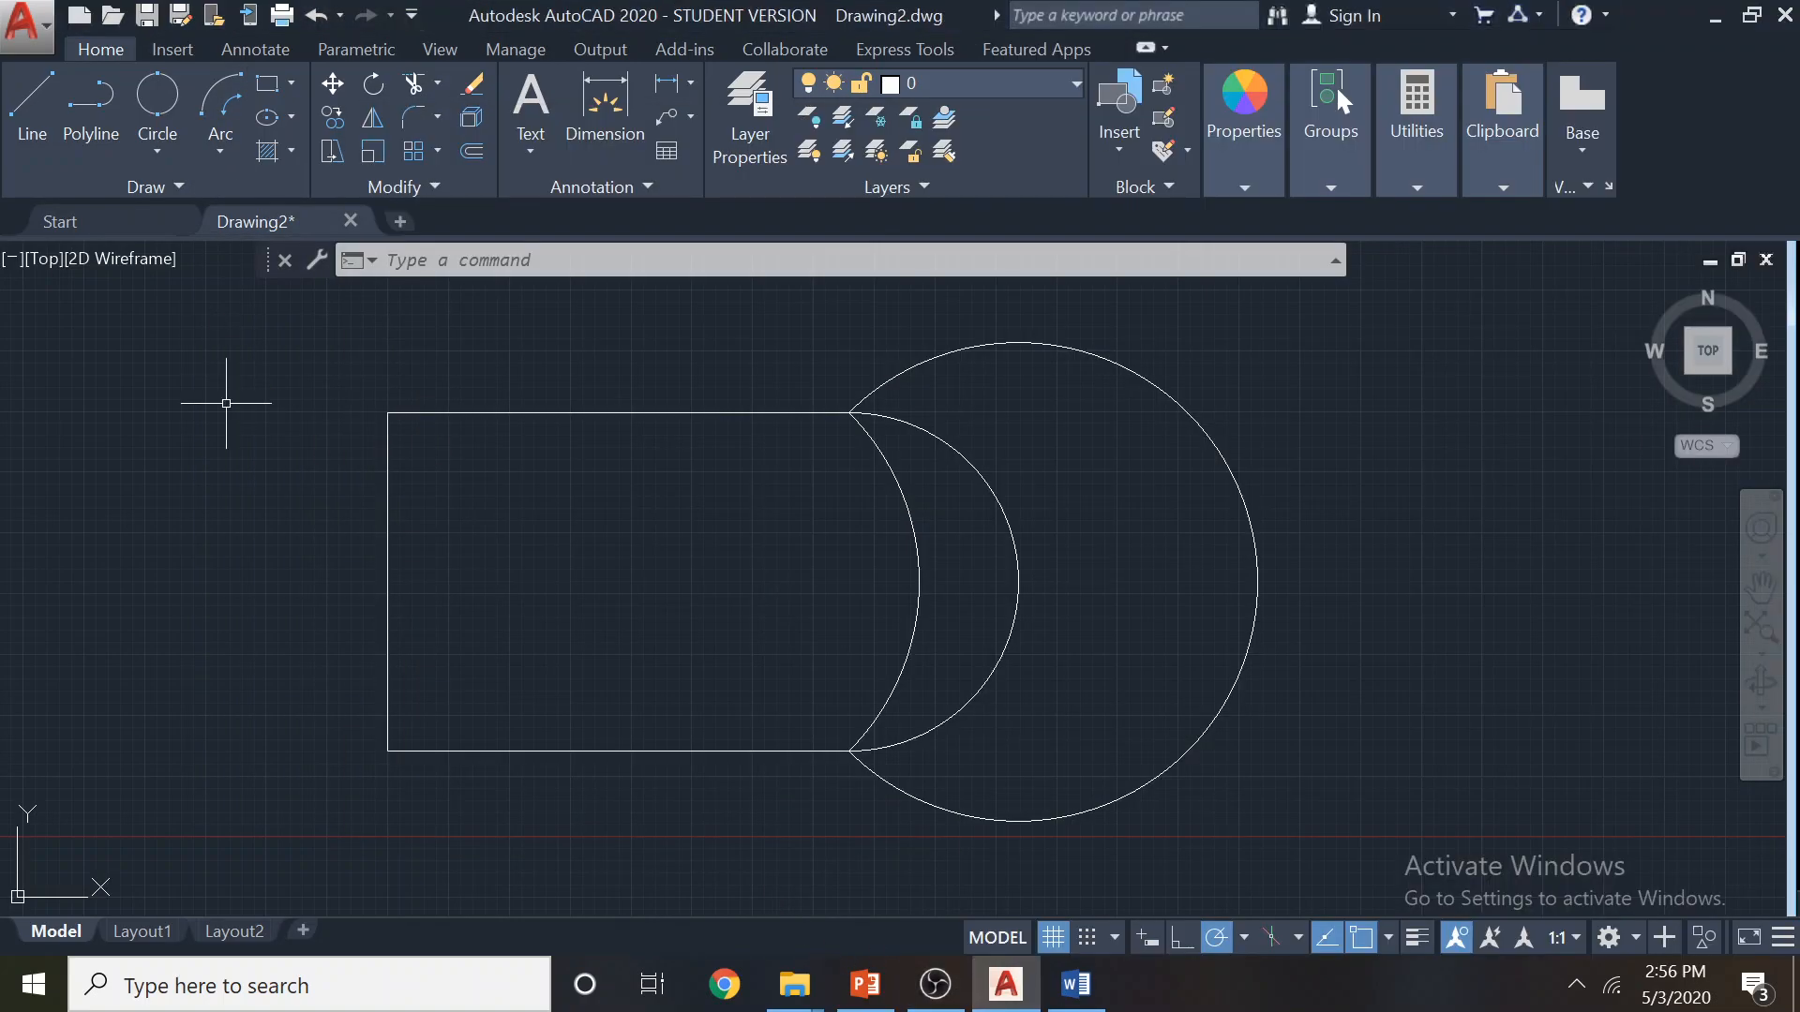
Look over the arc drawing options and the Exercise 2 Start, End examples in the PowerPoint lecture, and return to the AutoCAD drawing
left_click(232, 148)
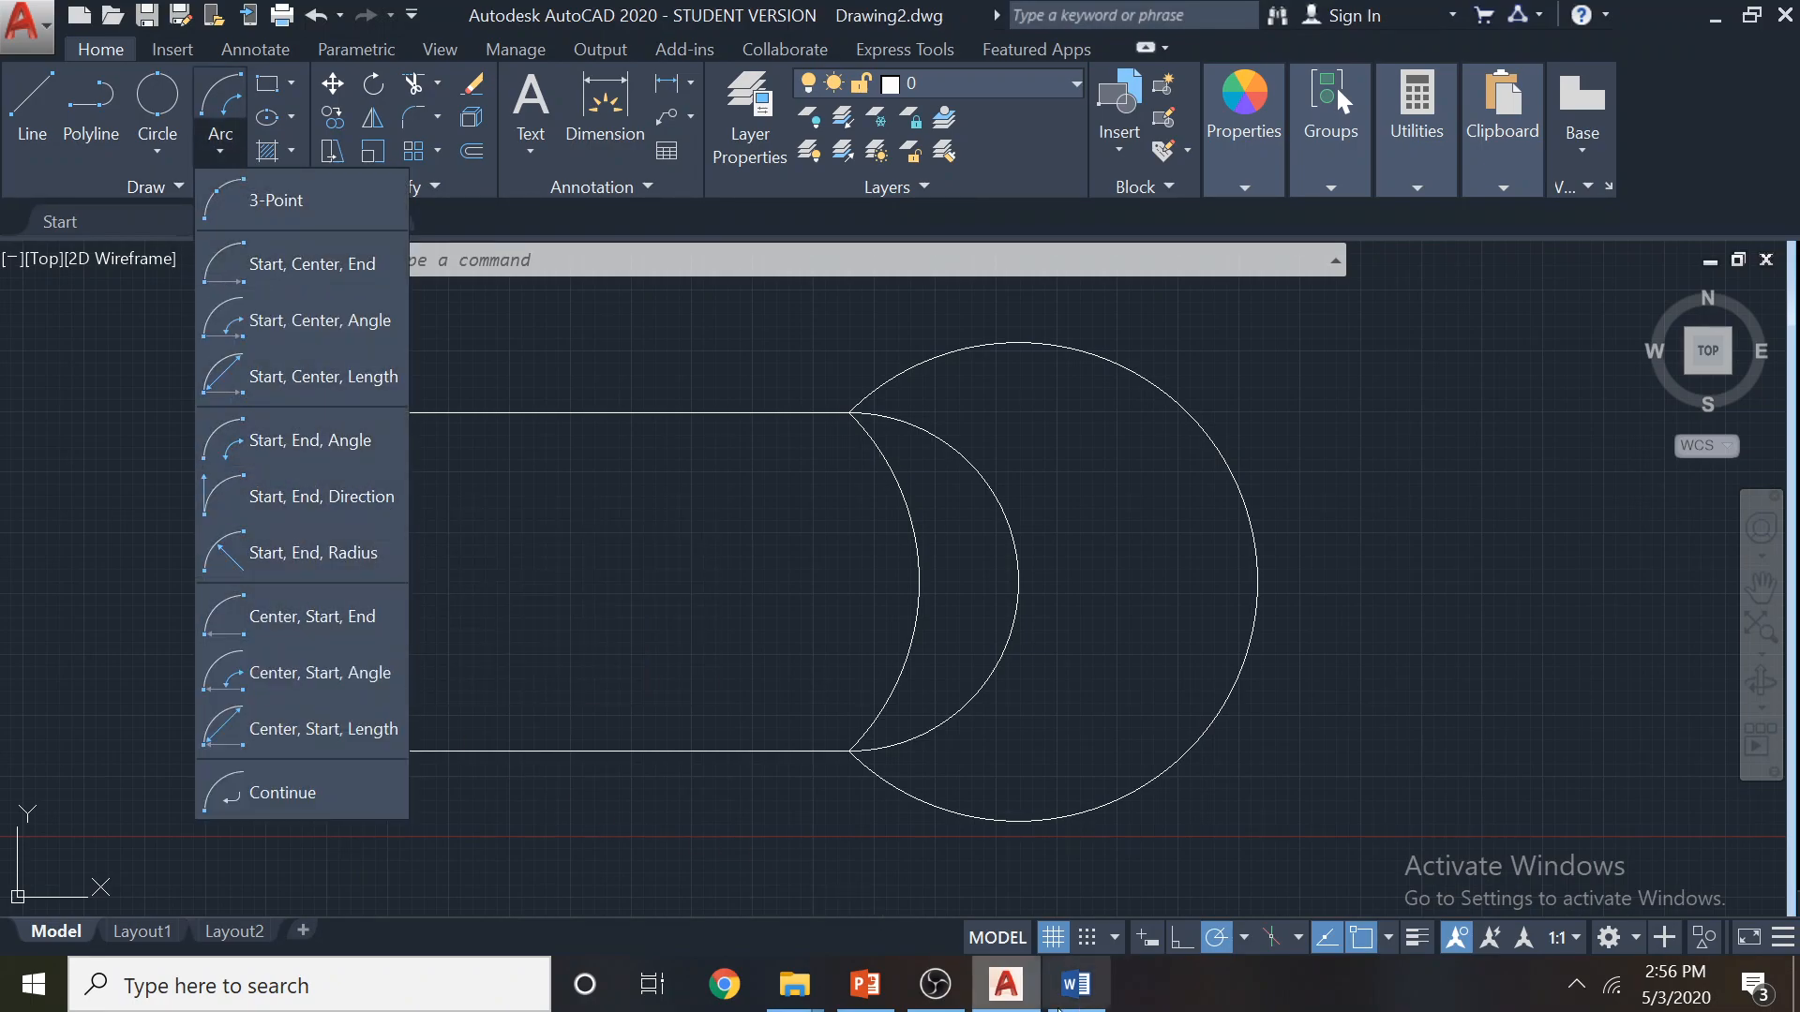
left_click(865, 984)
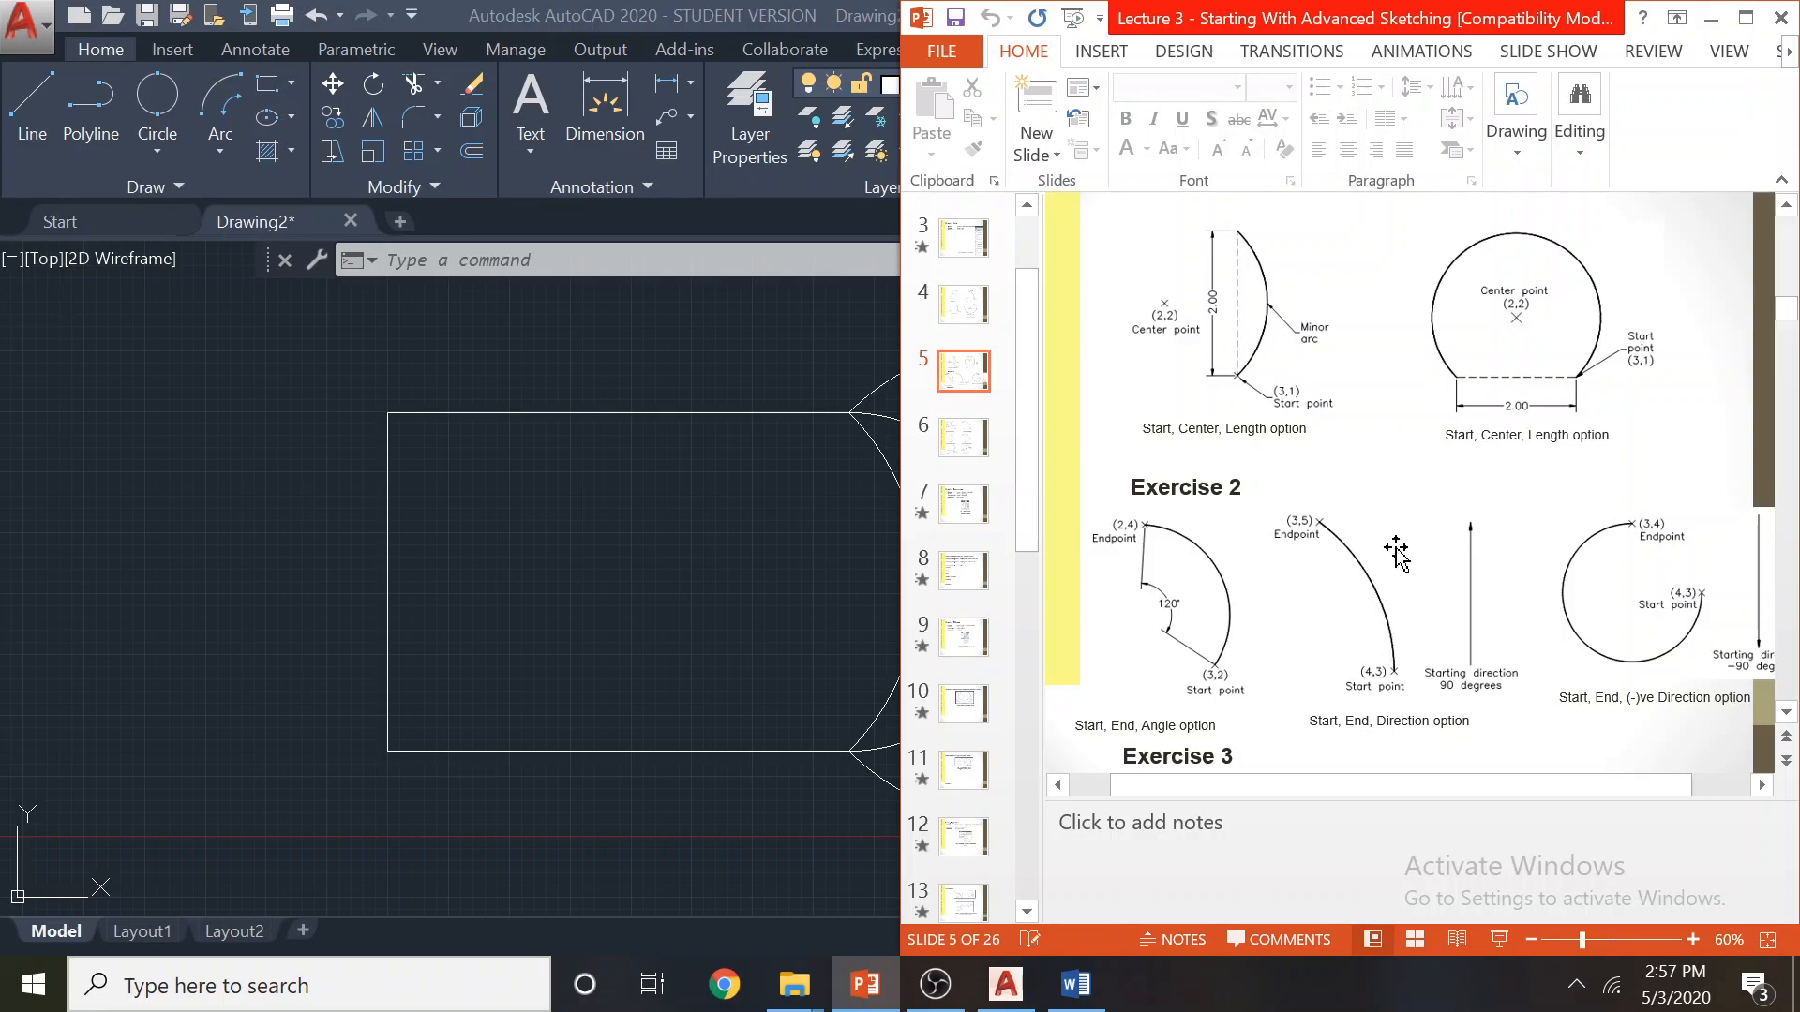
left_click(607, 576)
scroll(609, 576, "down", 3)
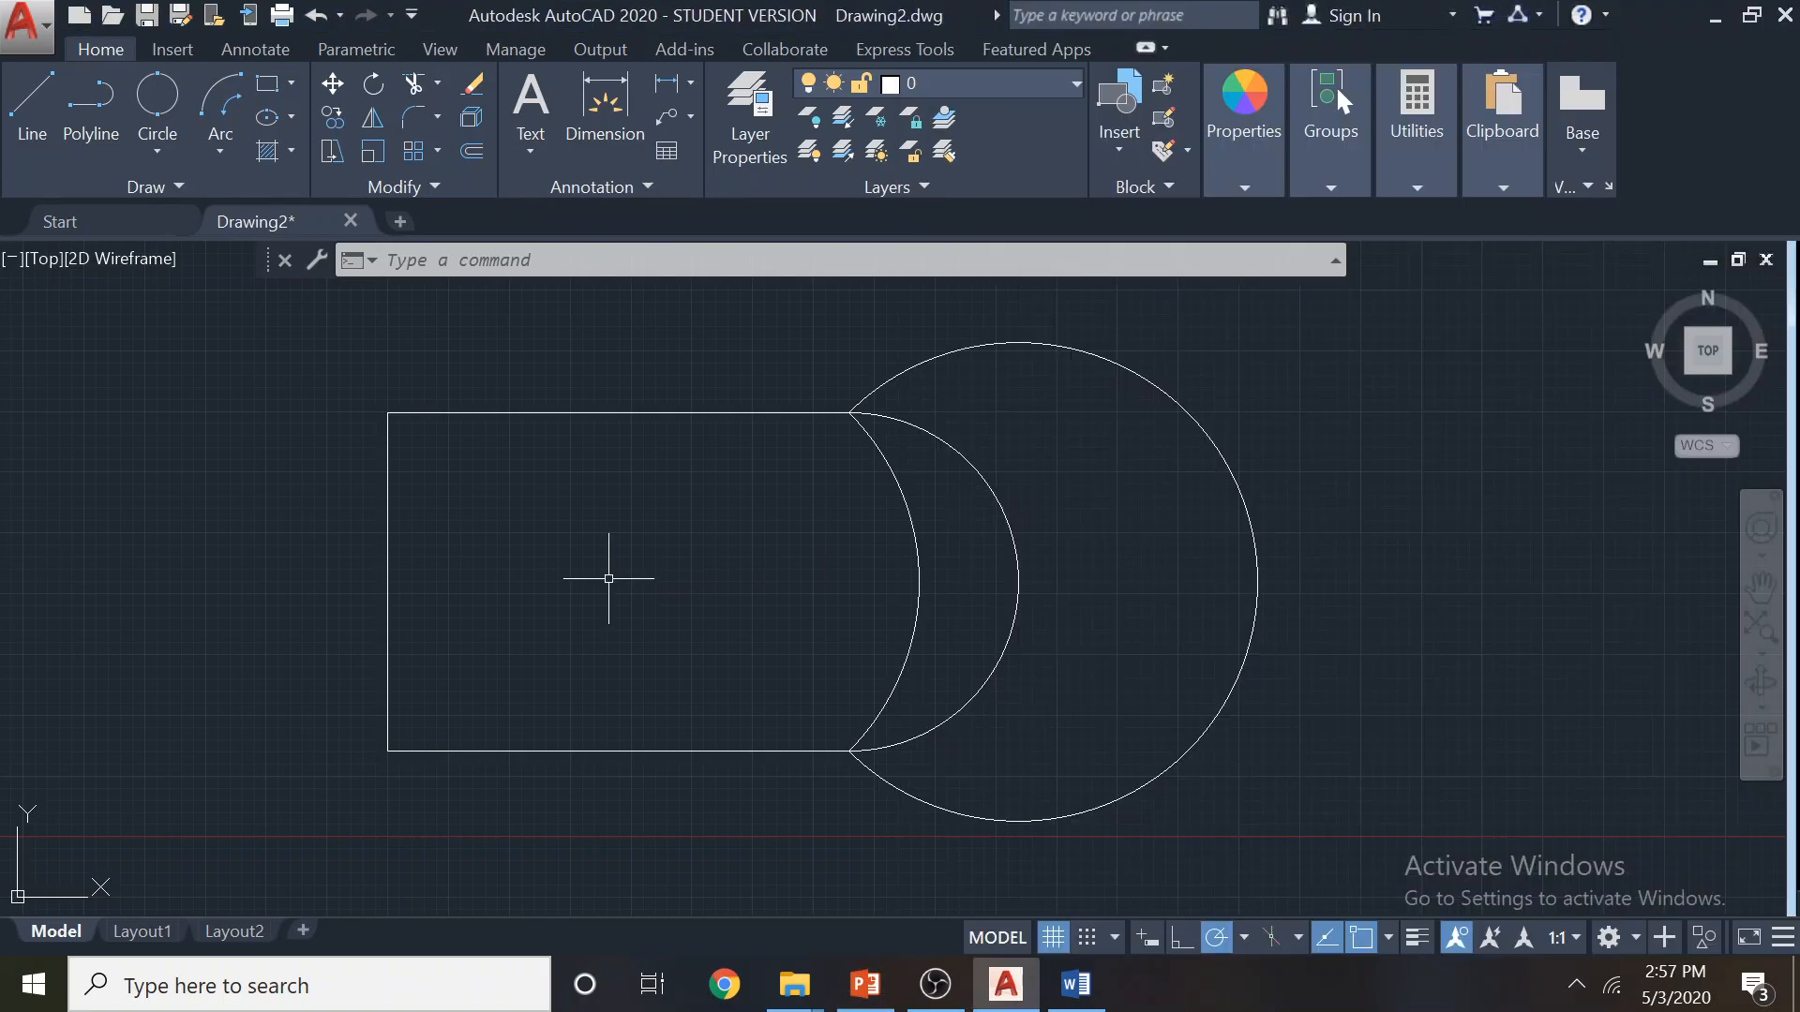
Erase the two small overlapping arcs beside the drawing origin
mouse_move(600, 537)
middle_mouse_down()
mouse_move(631, 422)
mouse_move(723, 475)
middle_mouse_up()
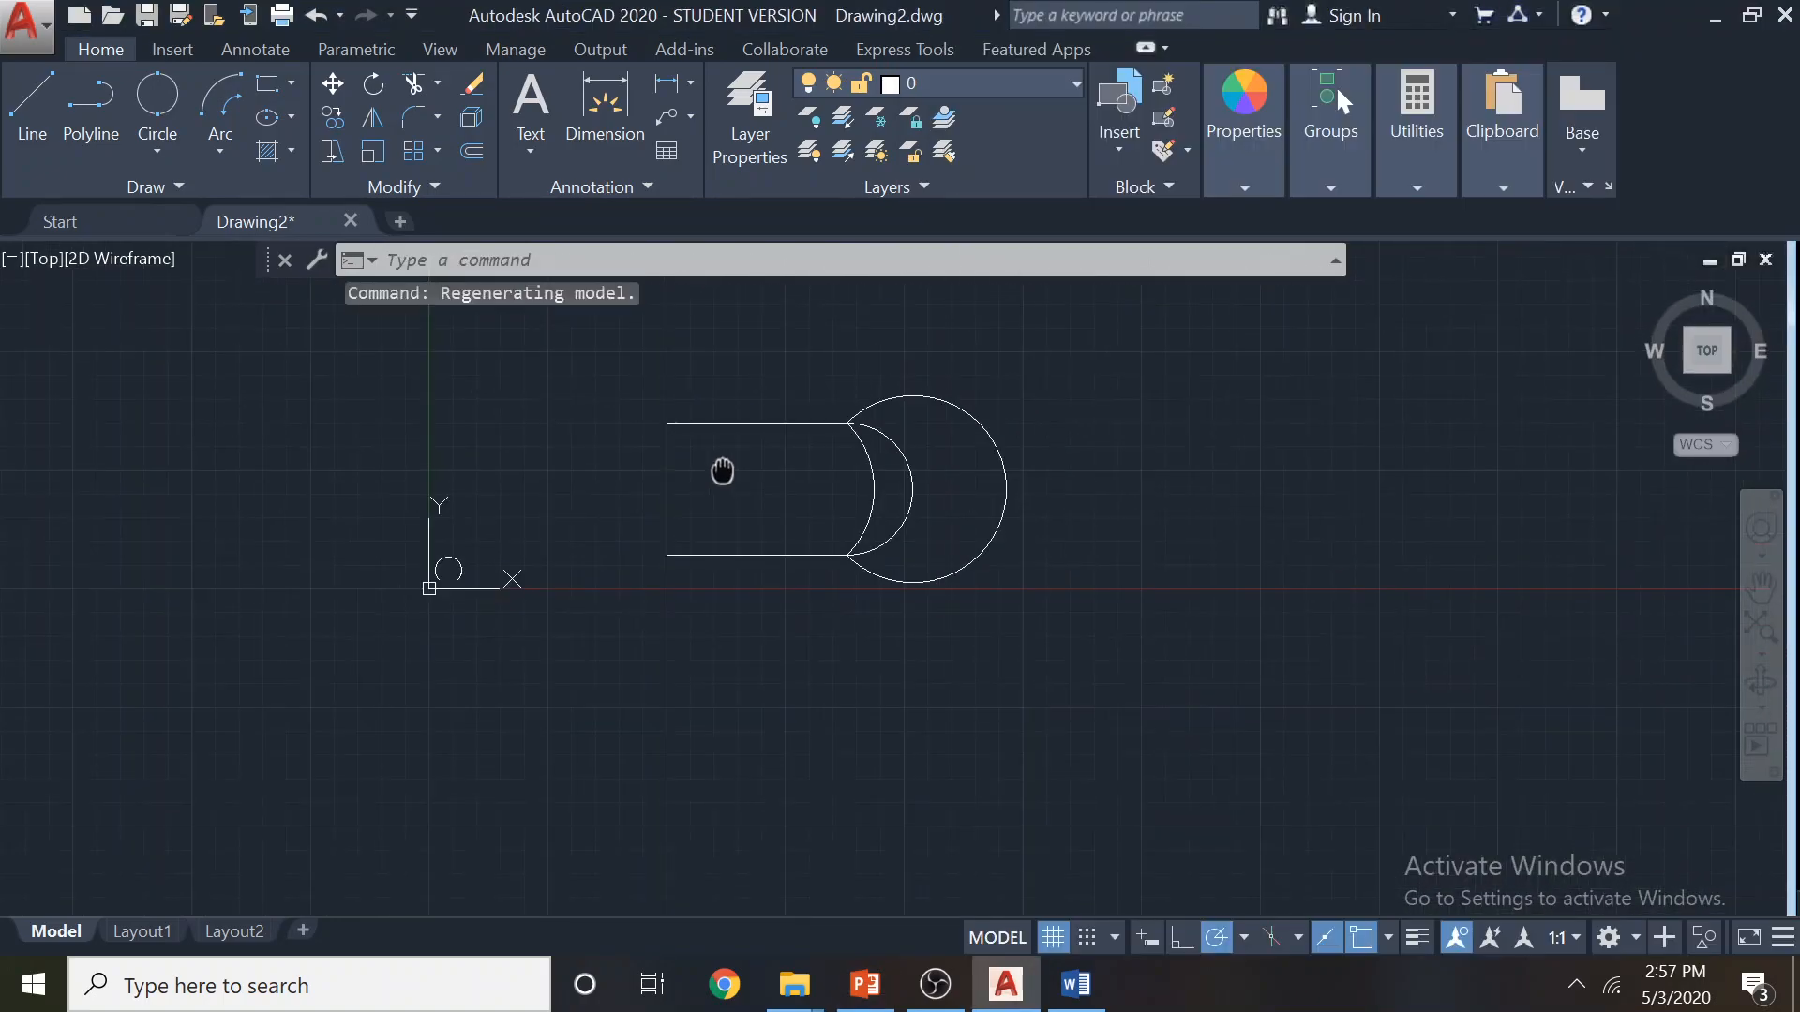
scroll(432, 591, "up", 3)
left_click(432, 591)
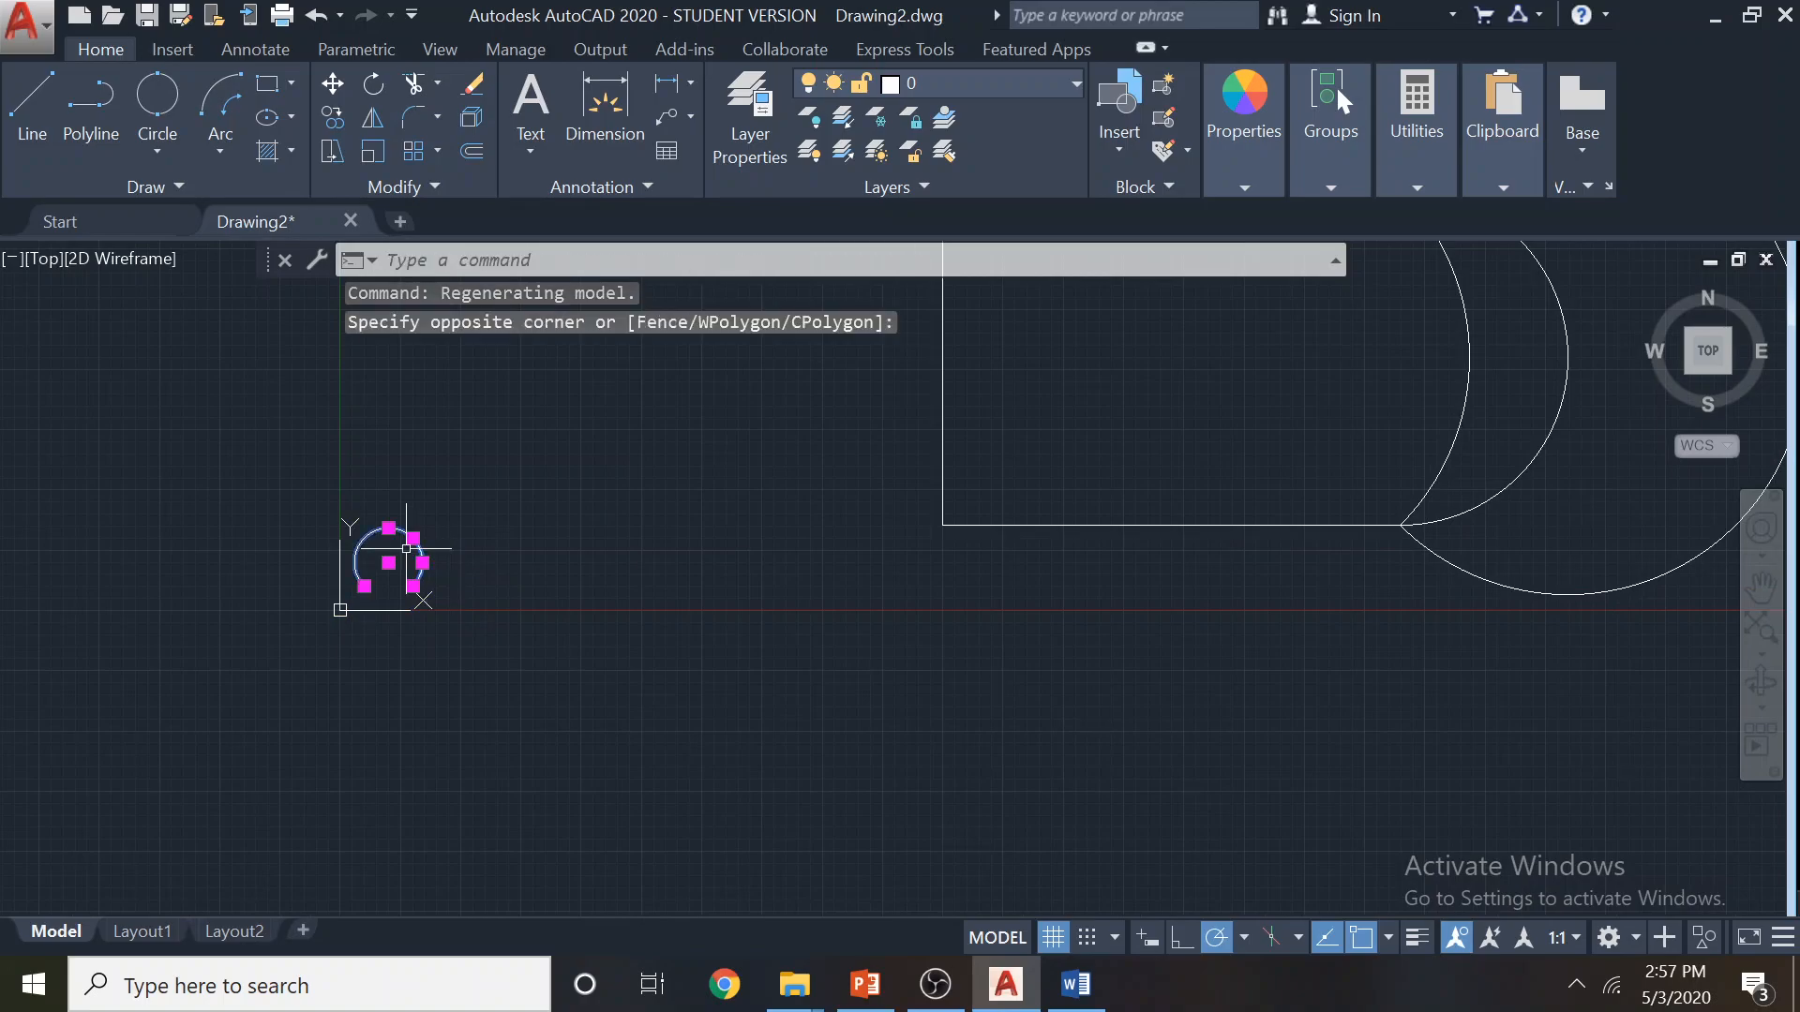
key("Delete")
Draw a Start, End, Direction arc near the origin from a lower to an upper point, with its tangent aimed at the rectangle's lower-left corner
scroll(643, 546, "down", 1)
mouse_move(667, 510)
middle_mouse_down()
mouse_move(592, 676)
mouse_move(606, 628)
middle_mouse_up()
scroll(513, 648, "up", 2)
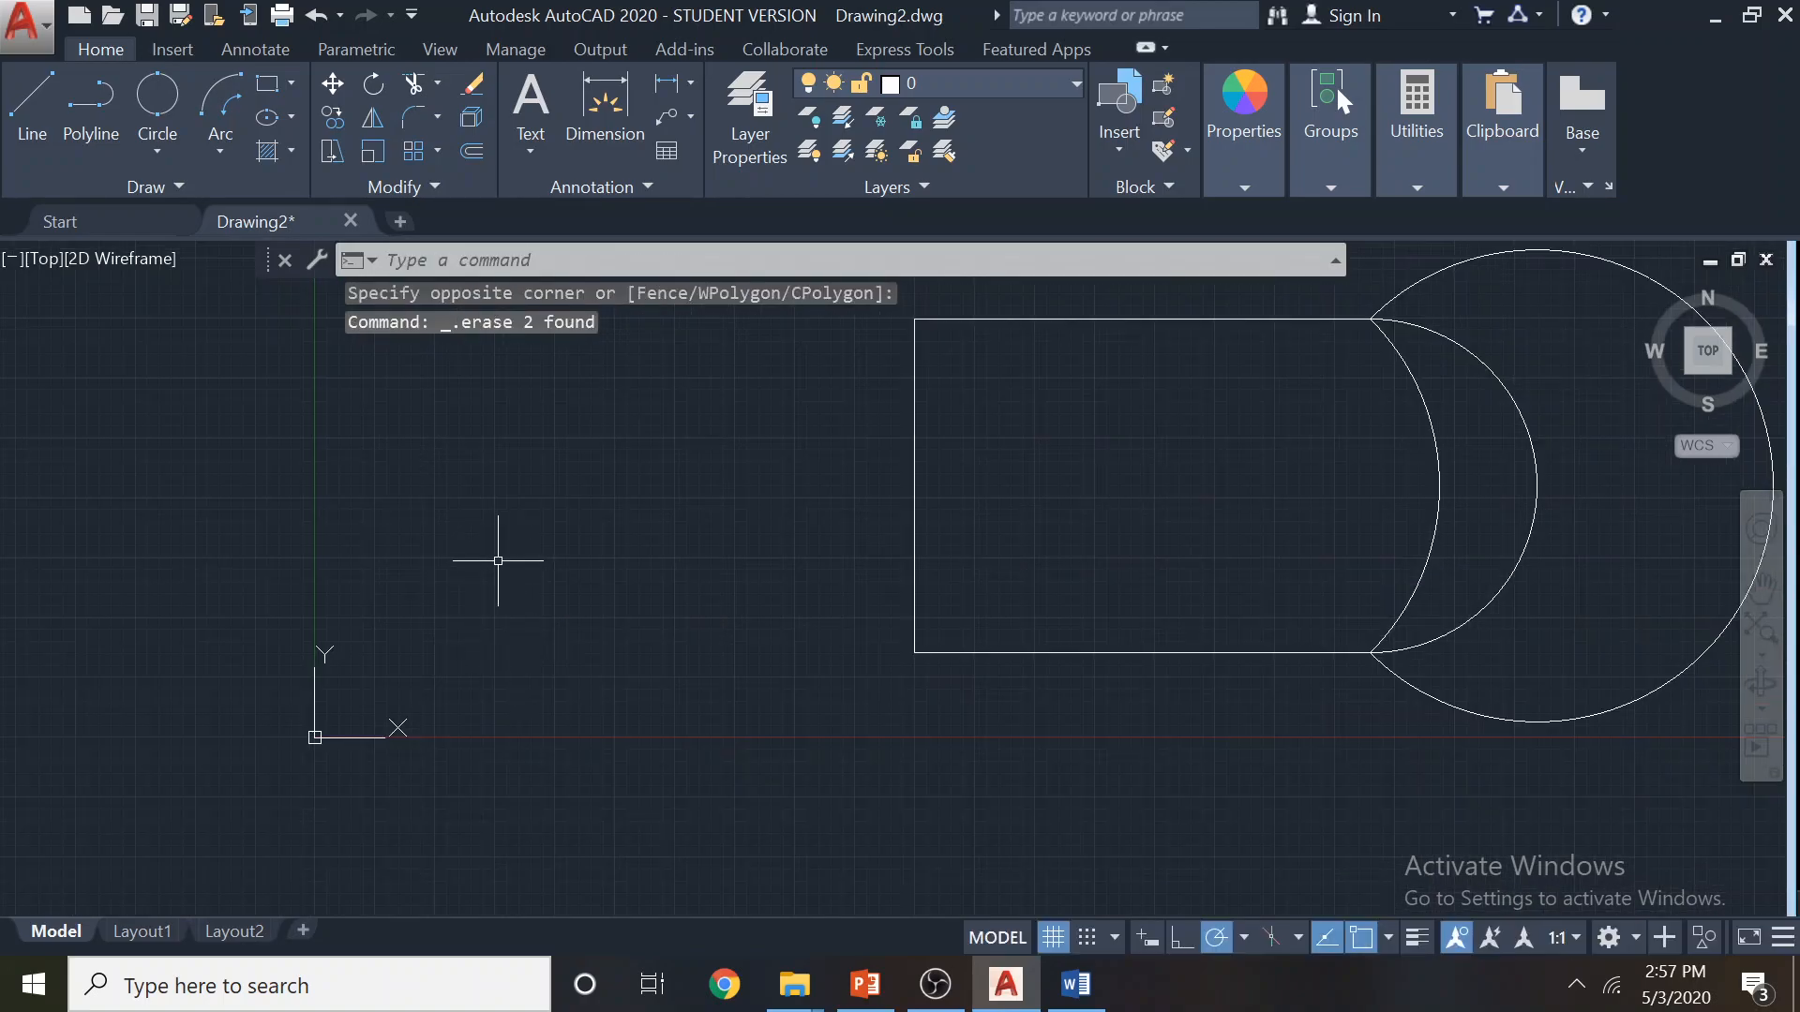
left_click(217, 152)
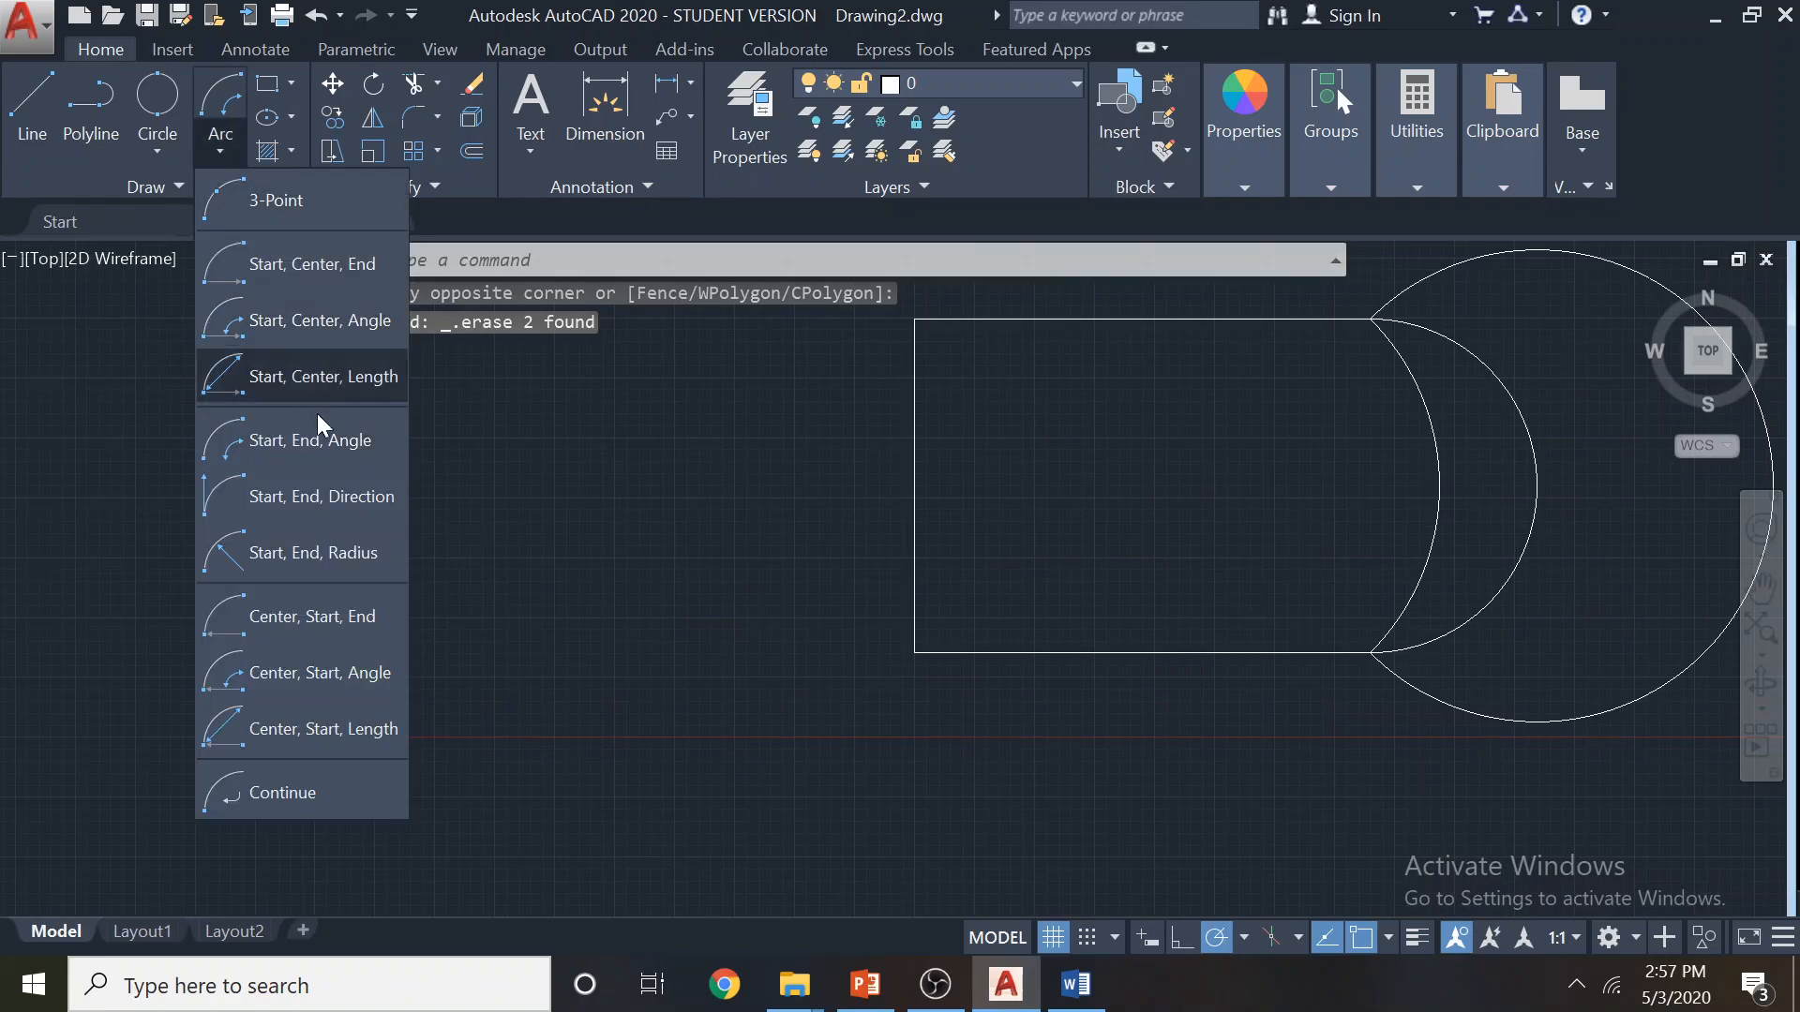
left_click(285, 499)
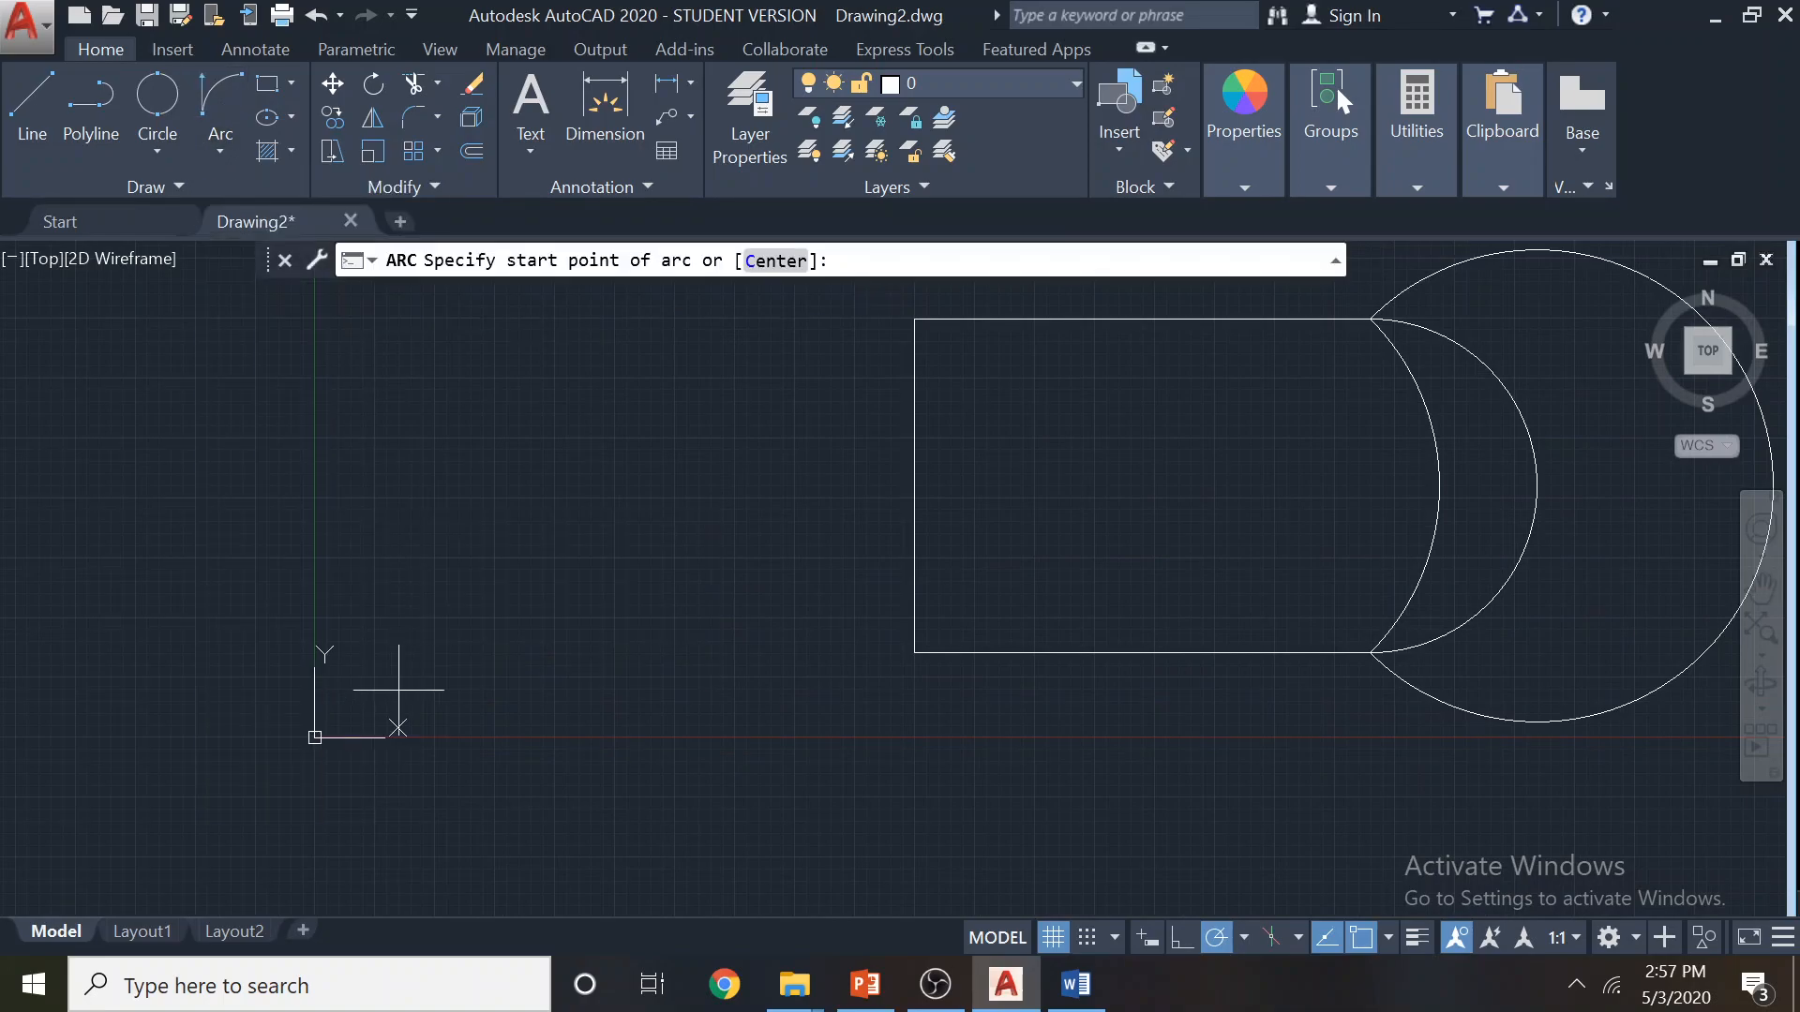
left_click(490, 828)
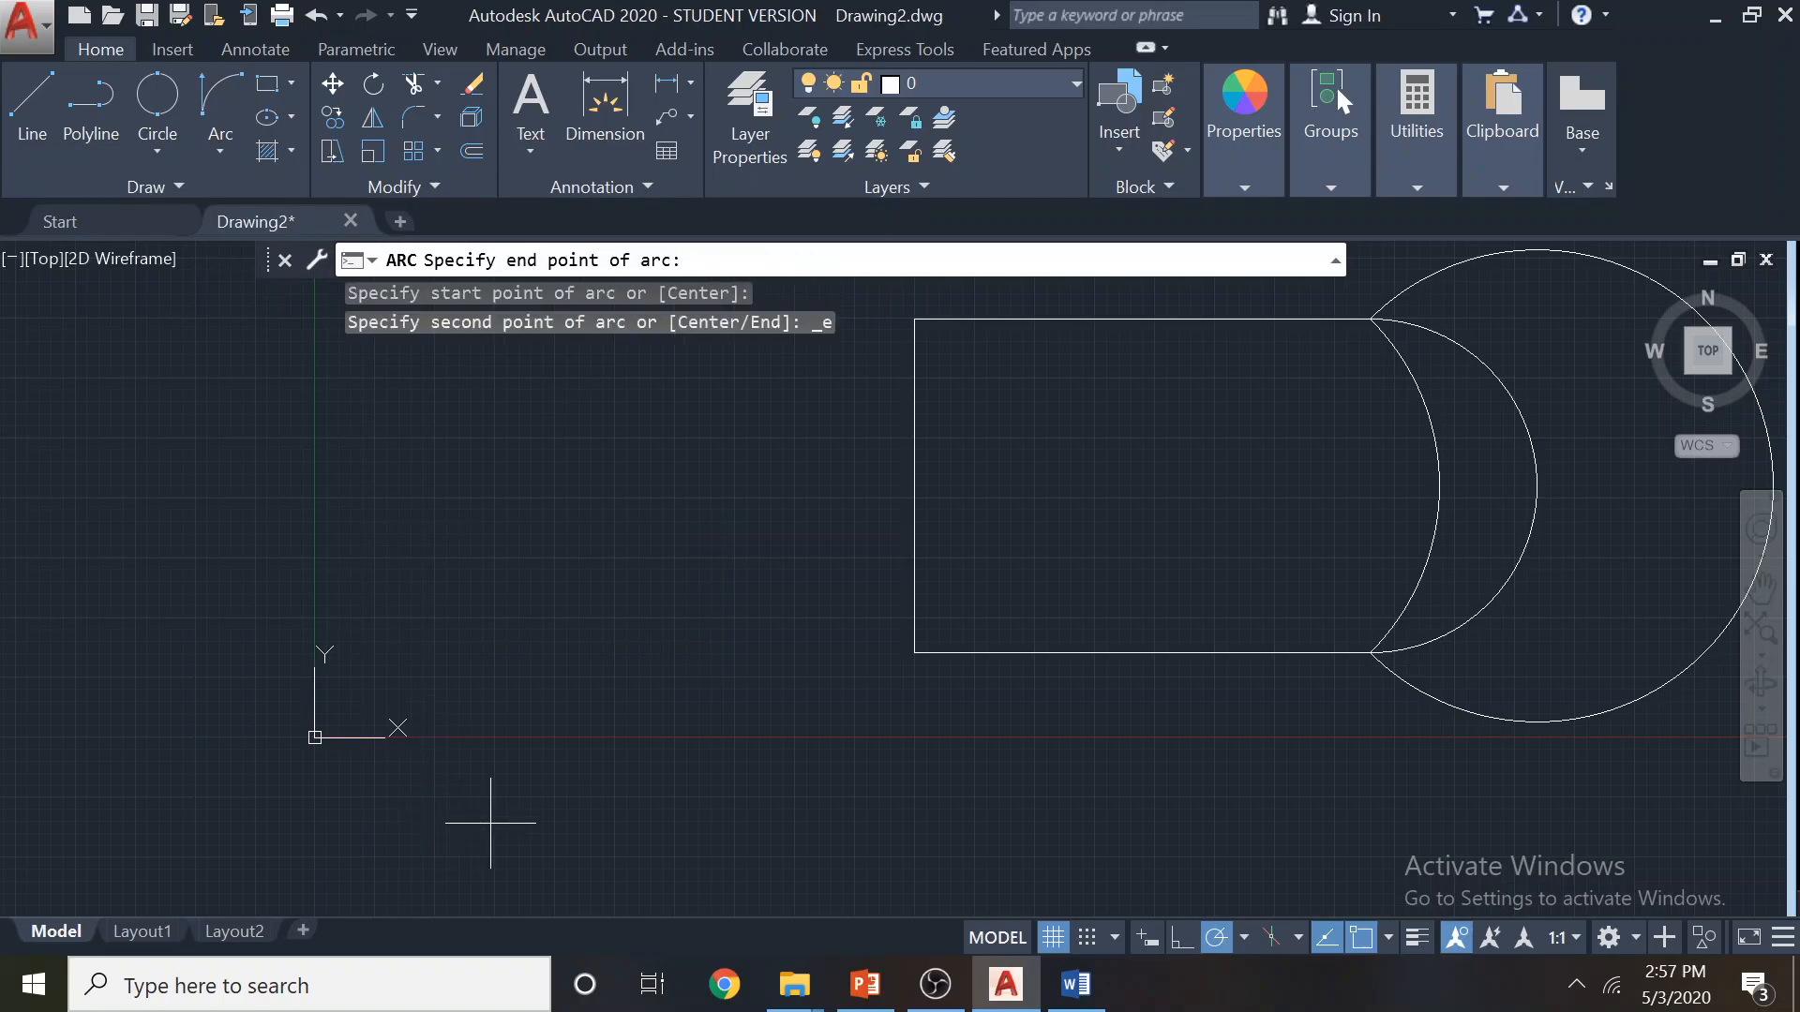
left_click(491, 730)
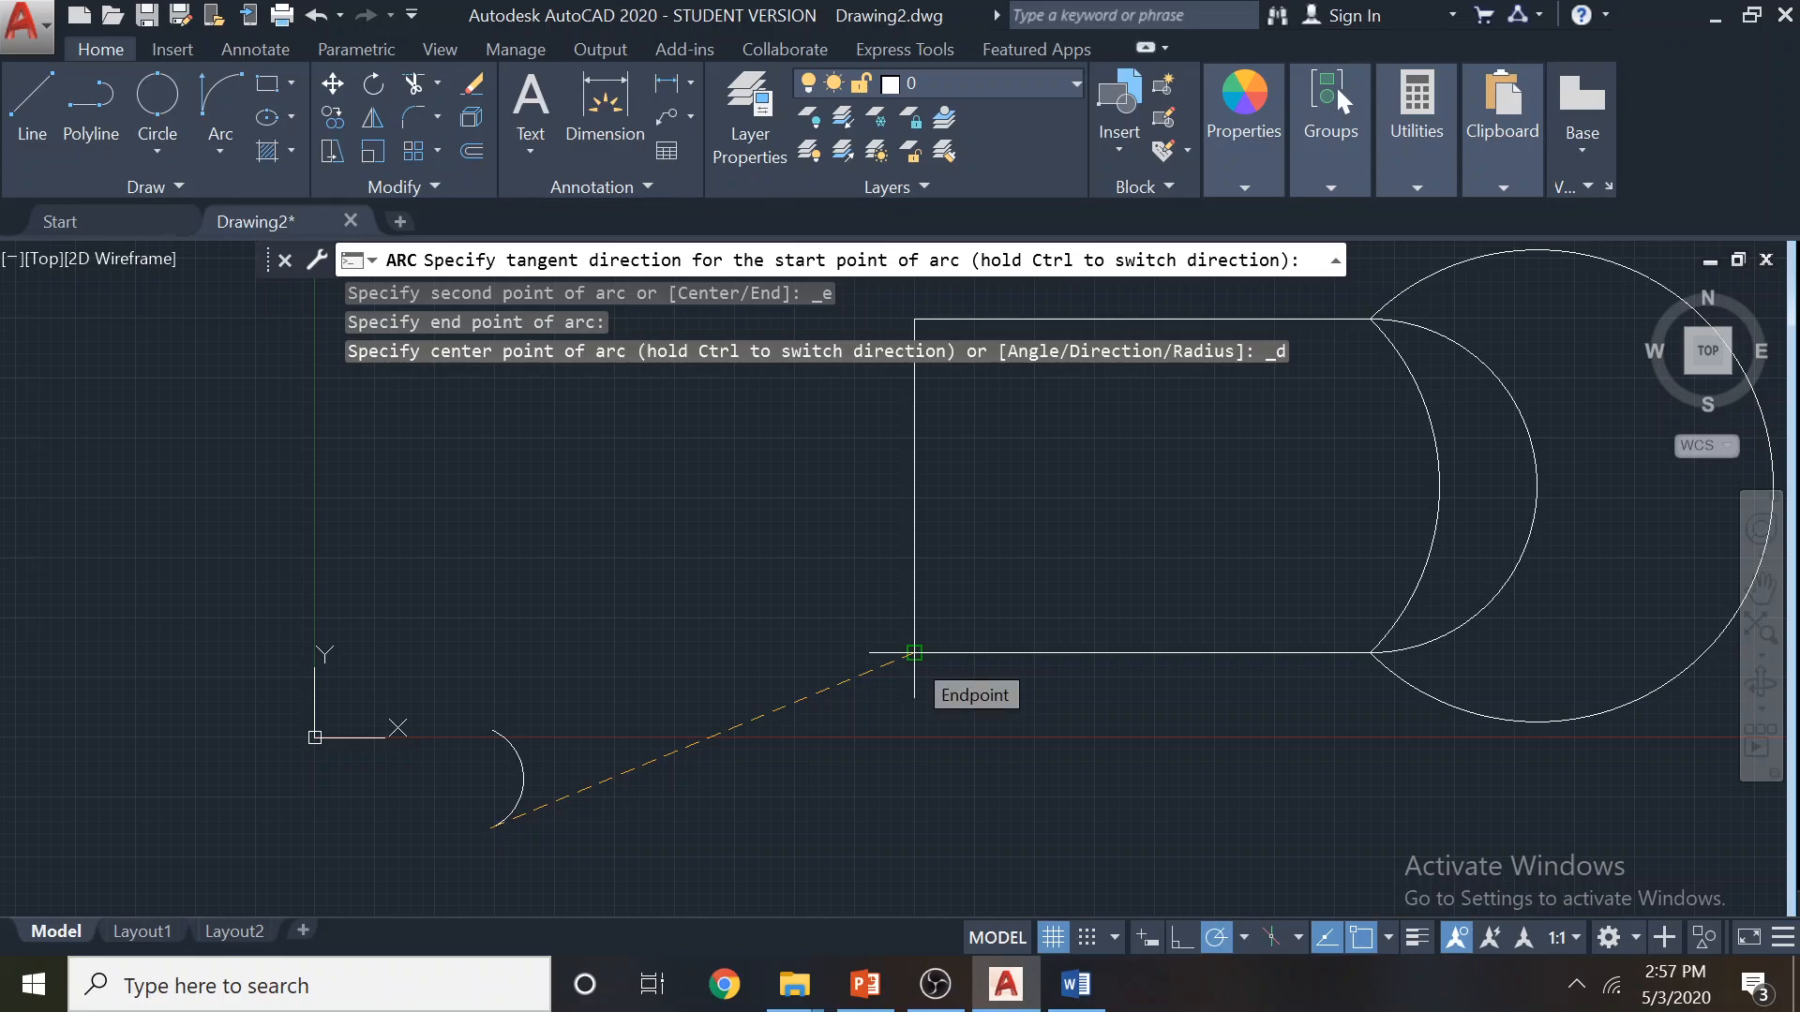
left_click(914, 653)
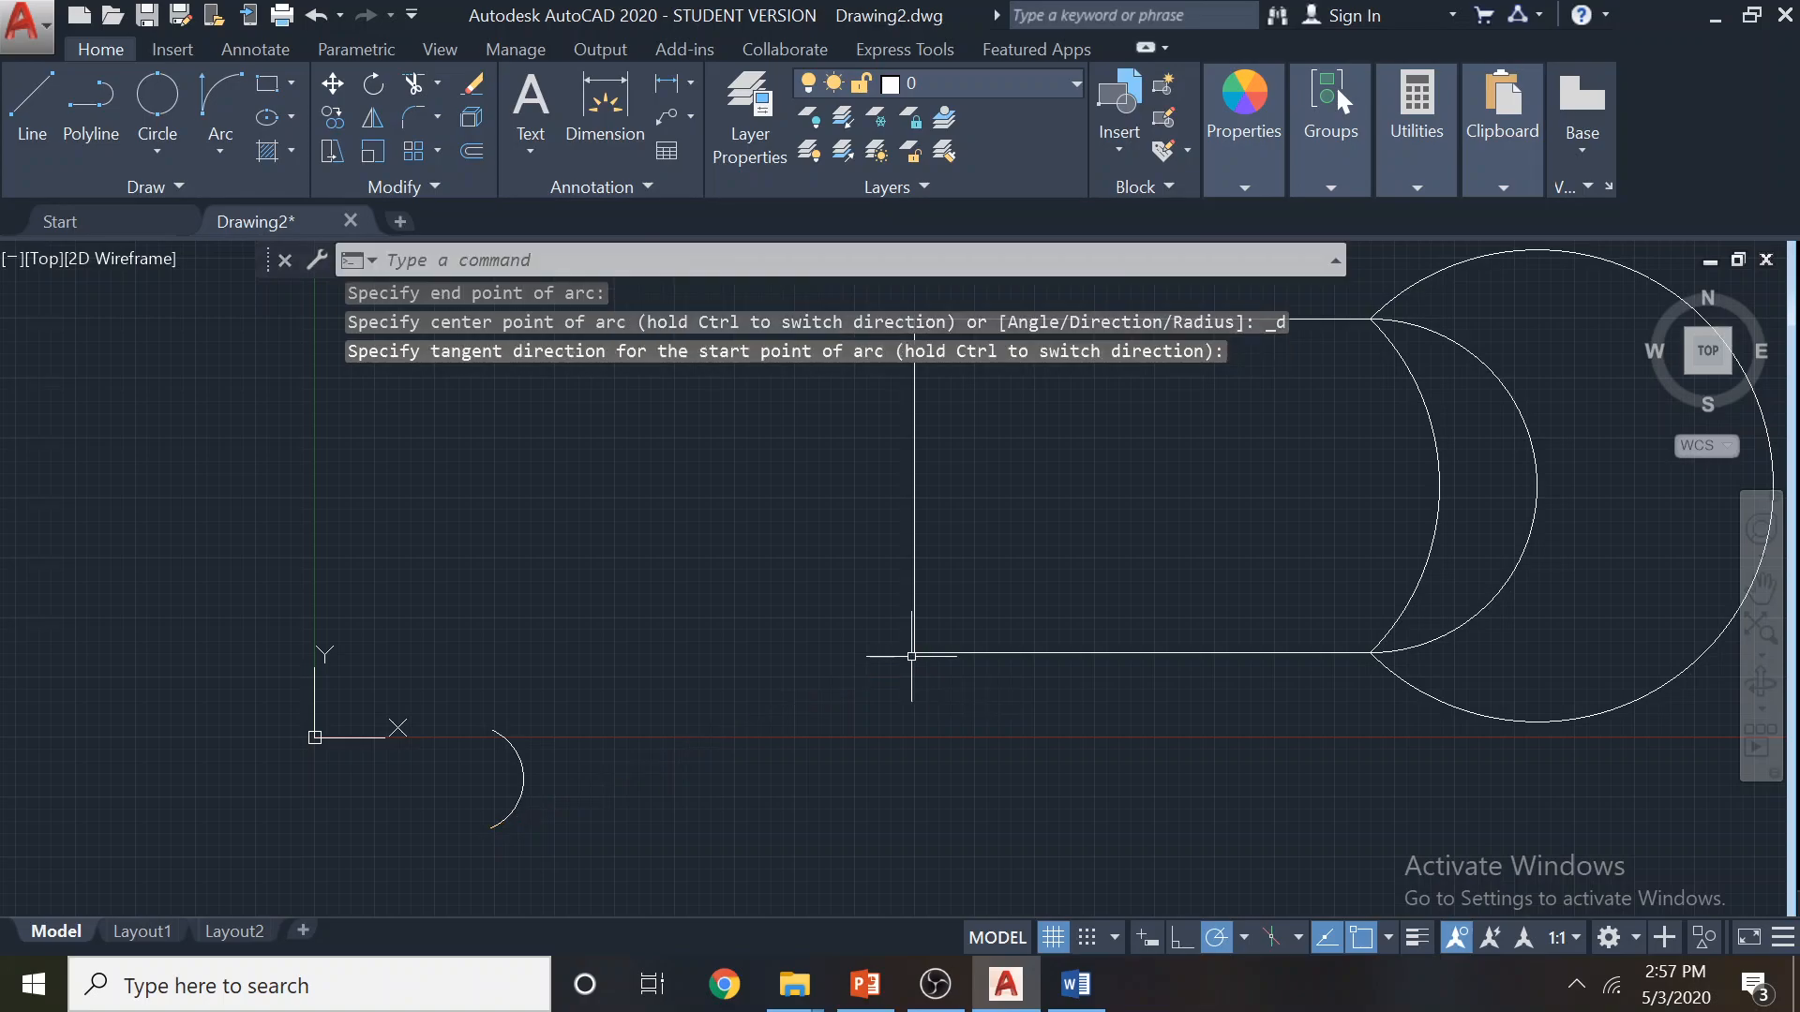
Add a second Start, End, Direction arc between the same endpoints, with its start tangent aimed at the rectangle's upper-left corner
left_click(220, 150)
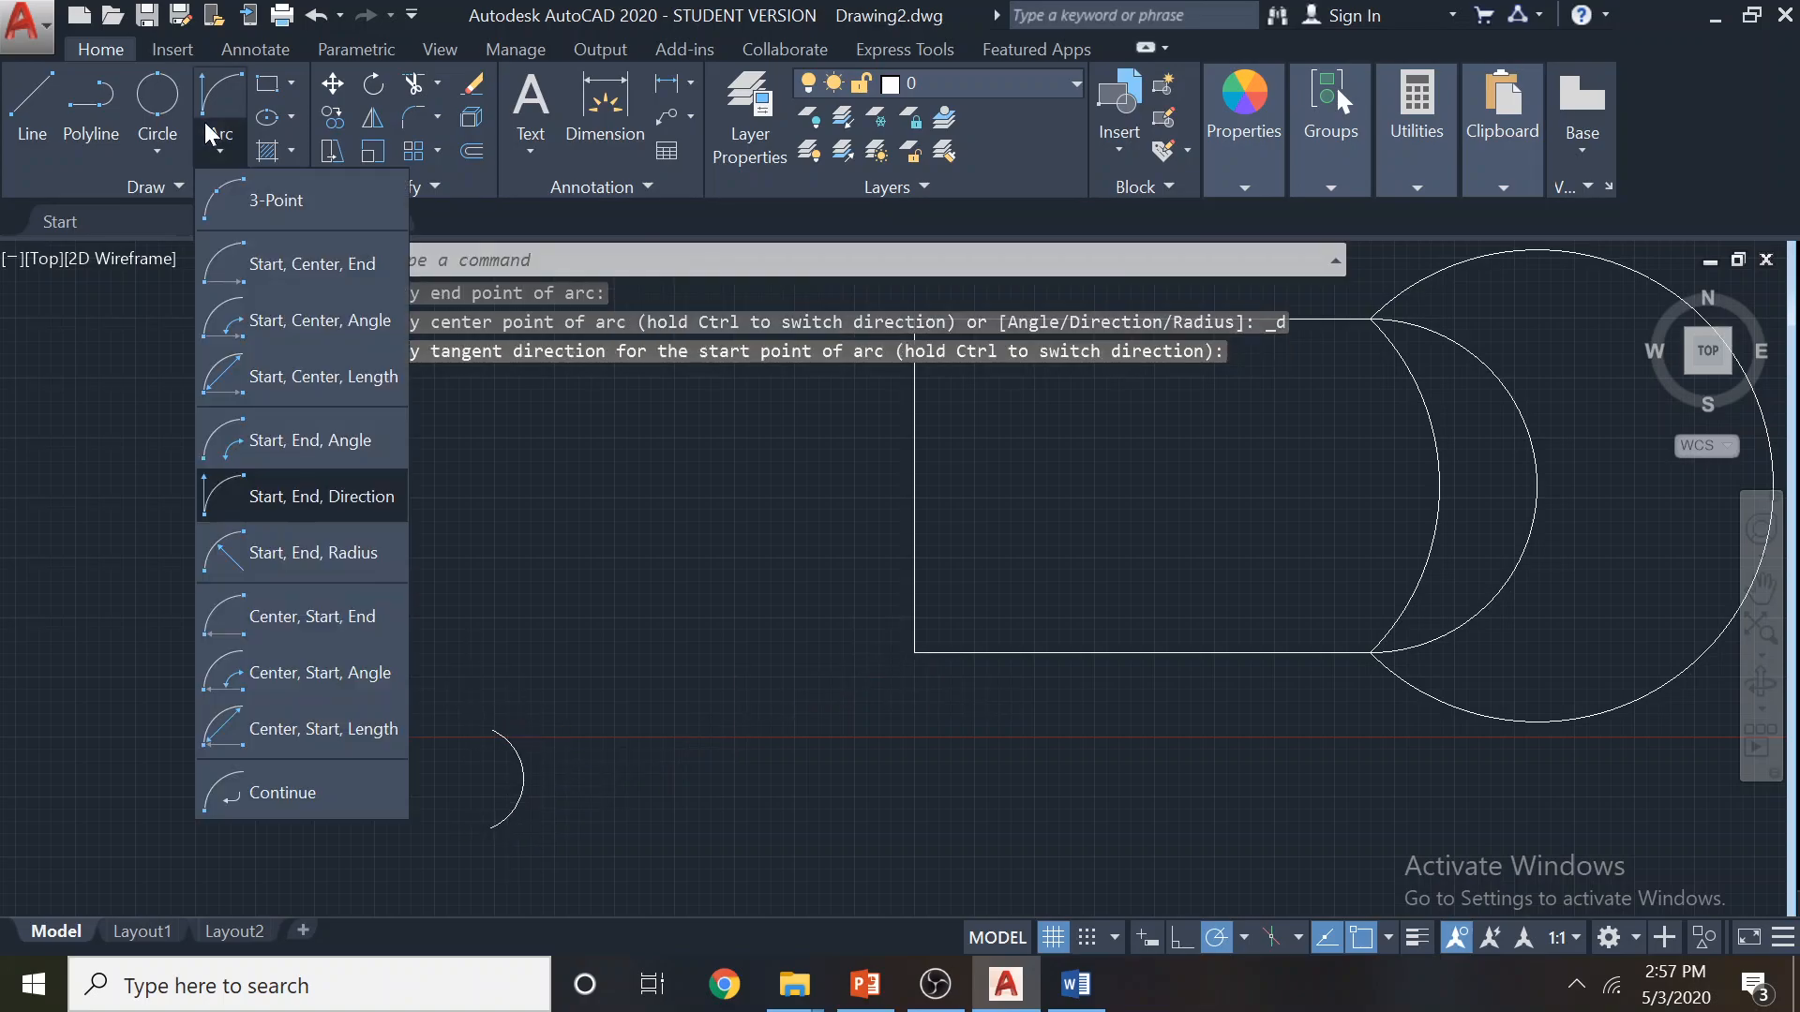
left_click(318, 498)
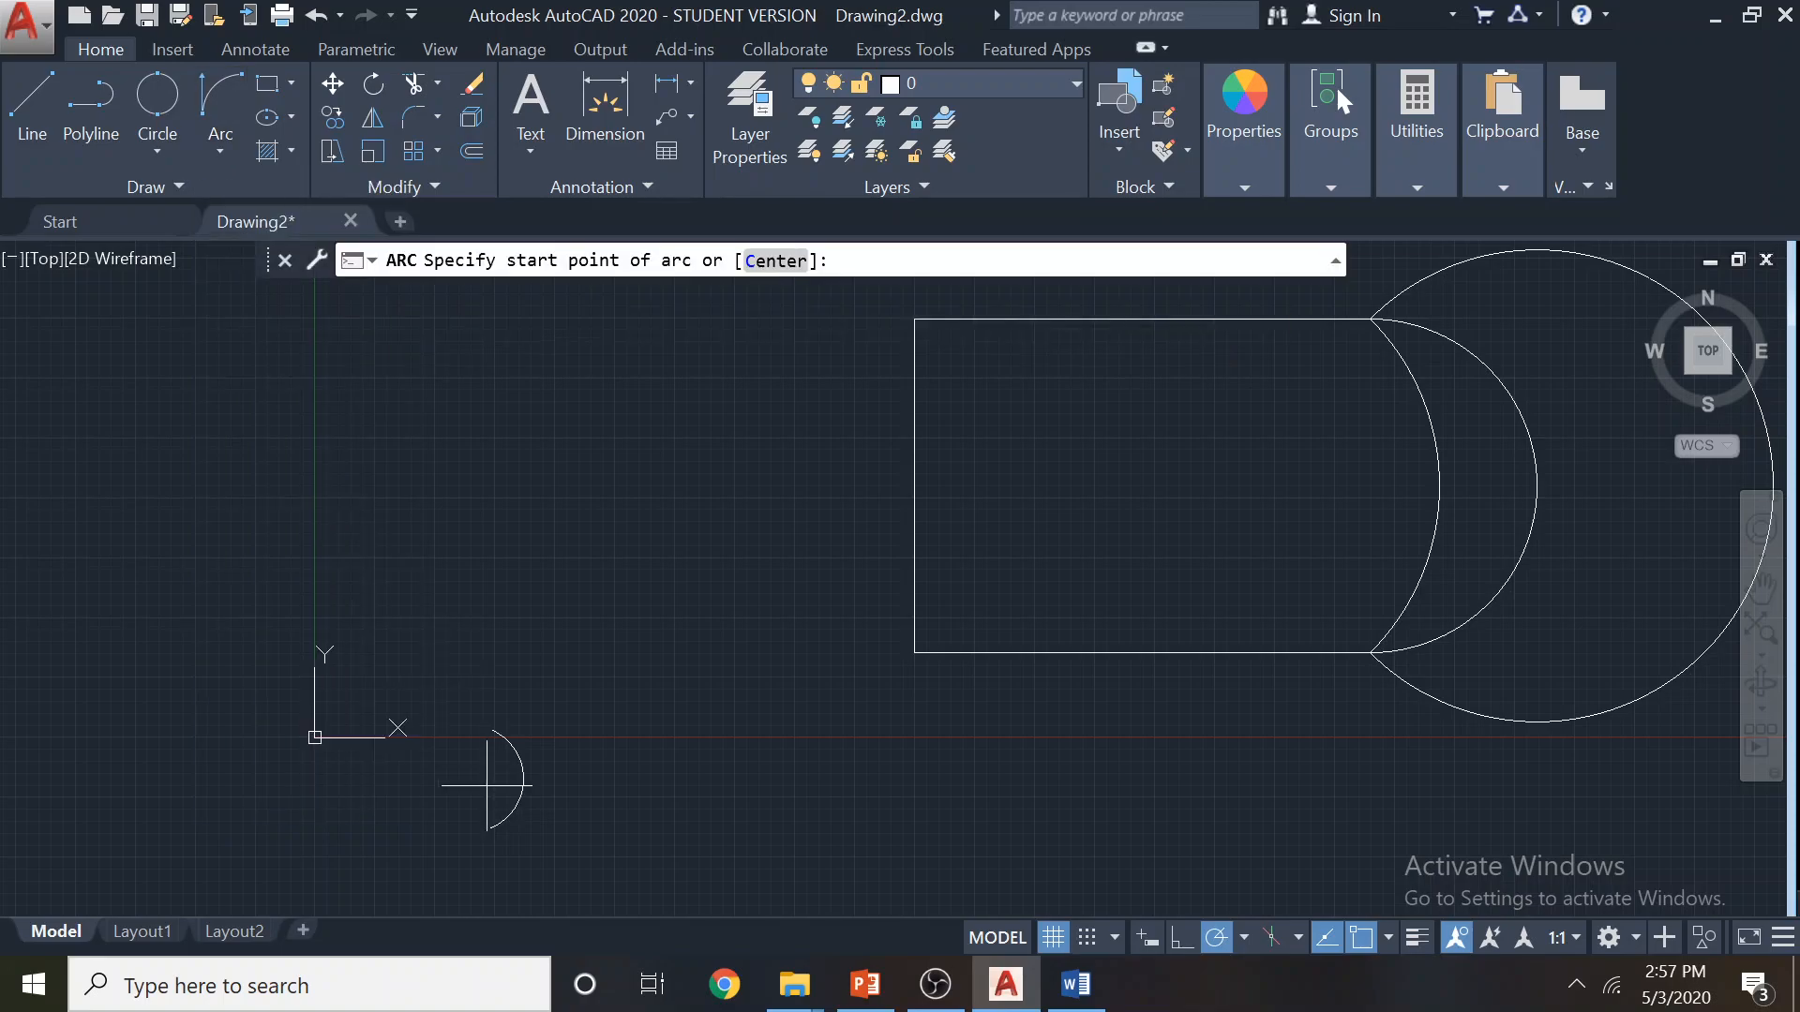
left_click(492, 731)
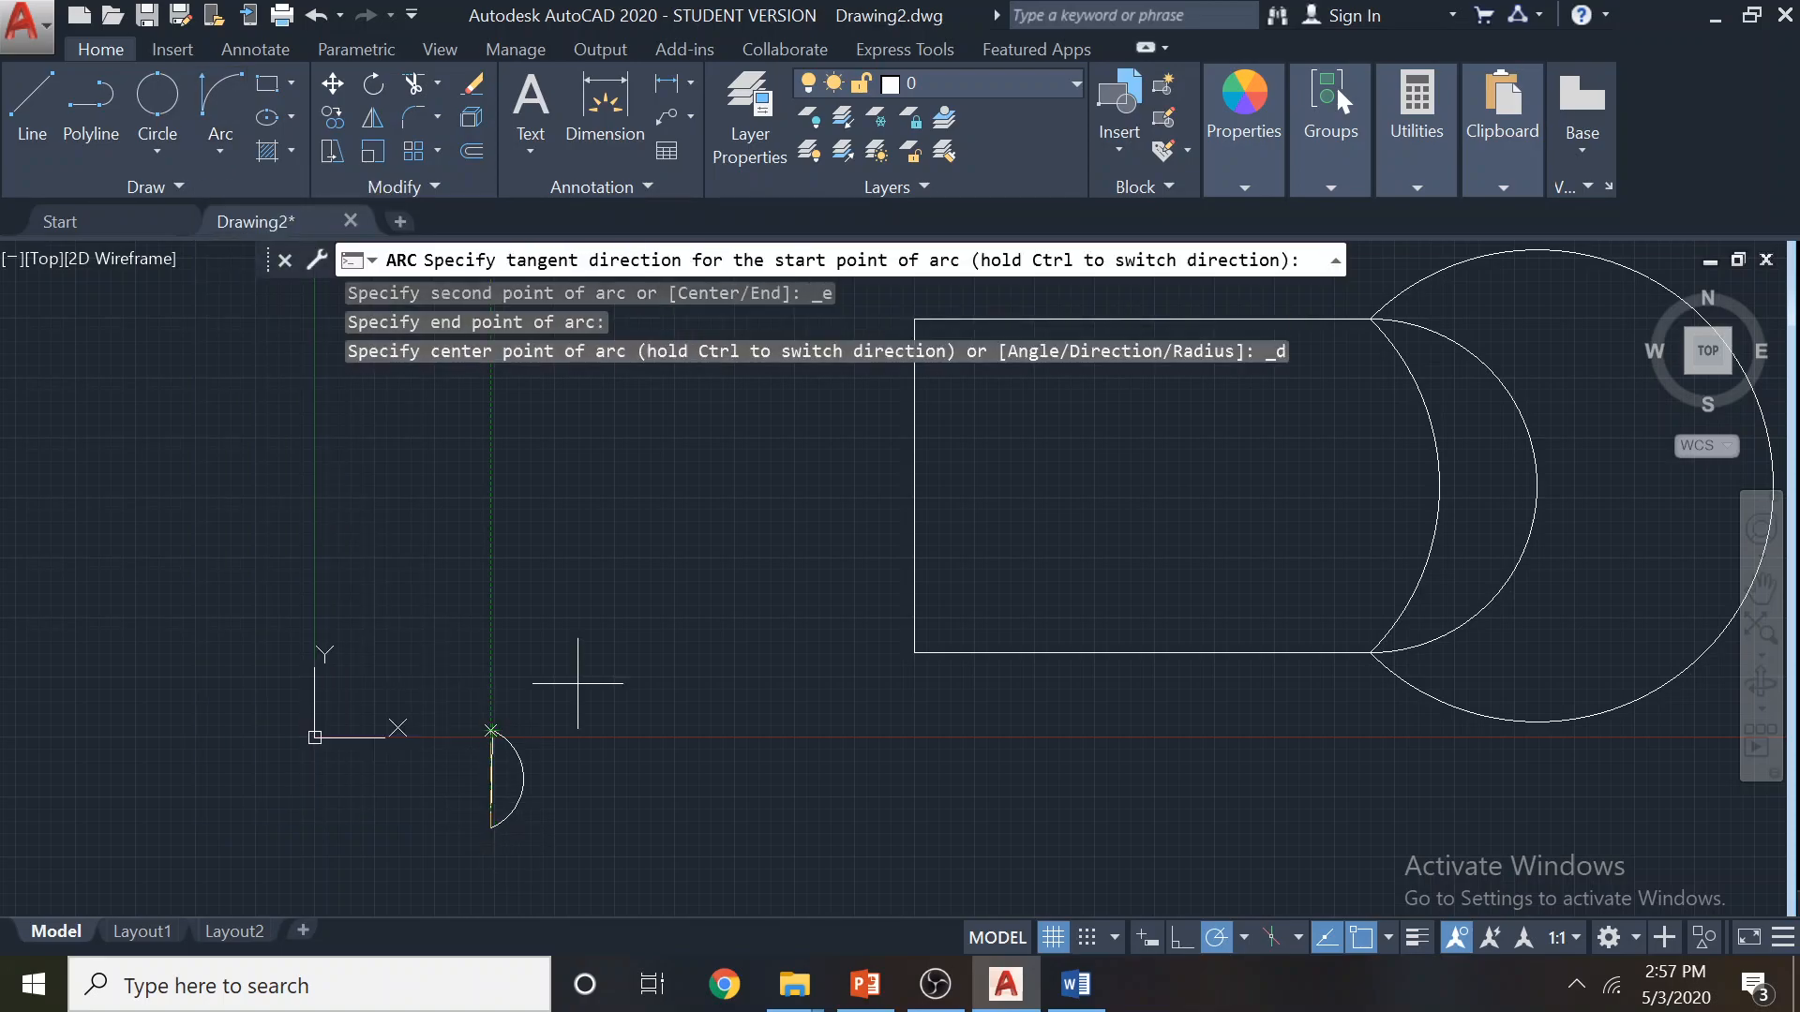
left_click(914, 319)
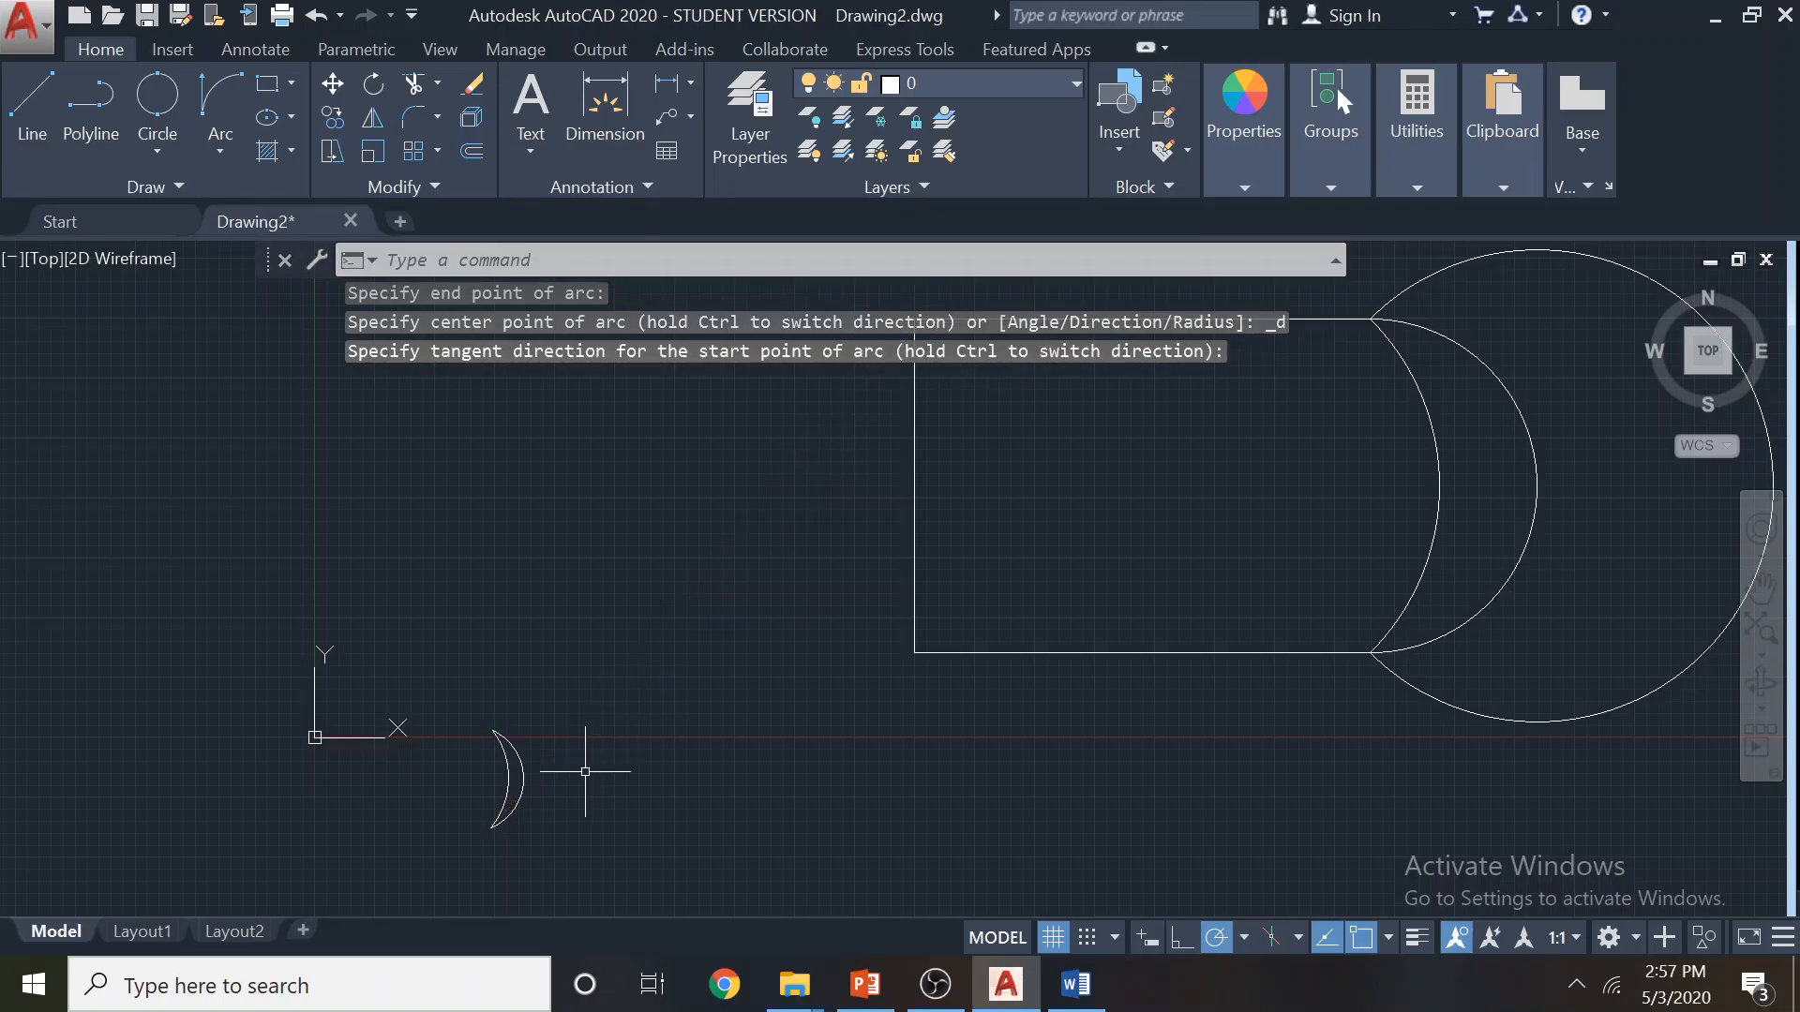
Select the two Start, End, Direction arcs and compare their curvature against the rectangle corners used as tangent directions
scroll(514, 805, "up", 5)
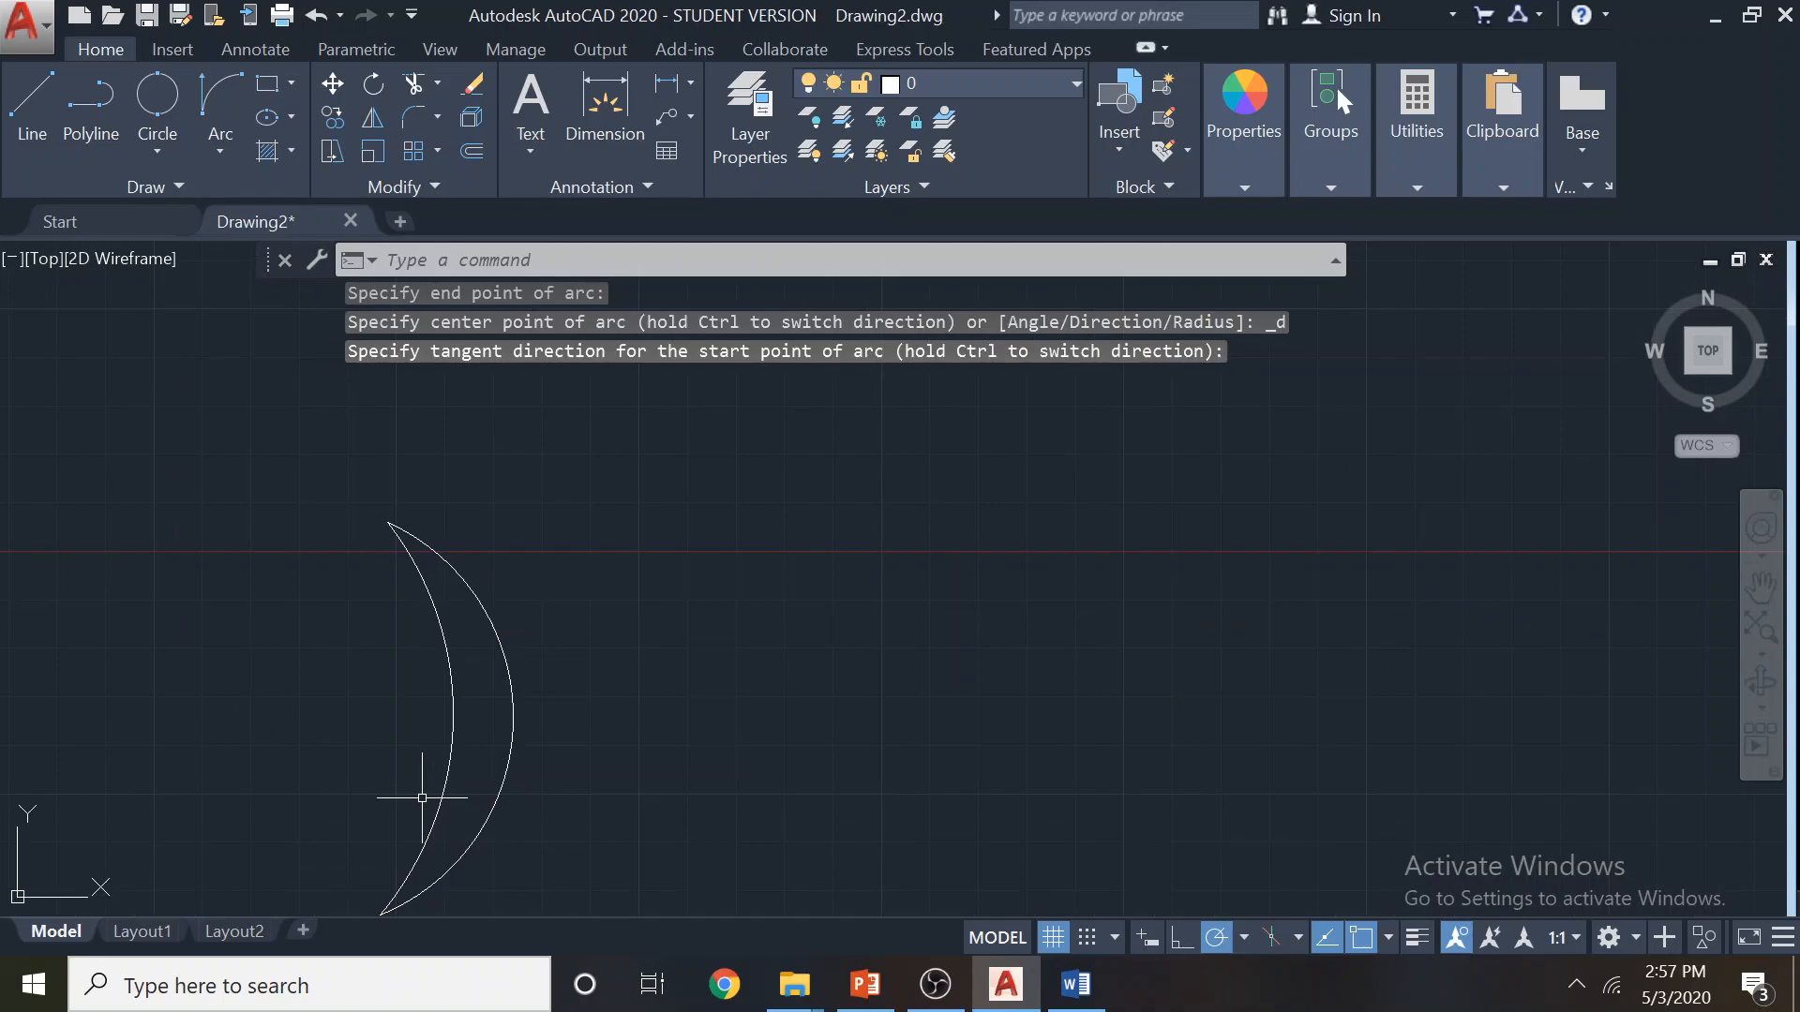
scroll(479, 756, "down", 3)
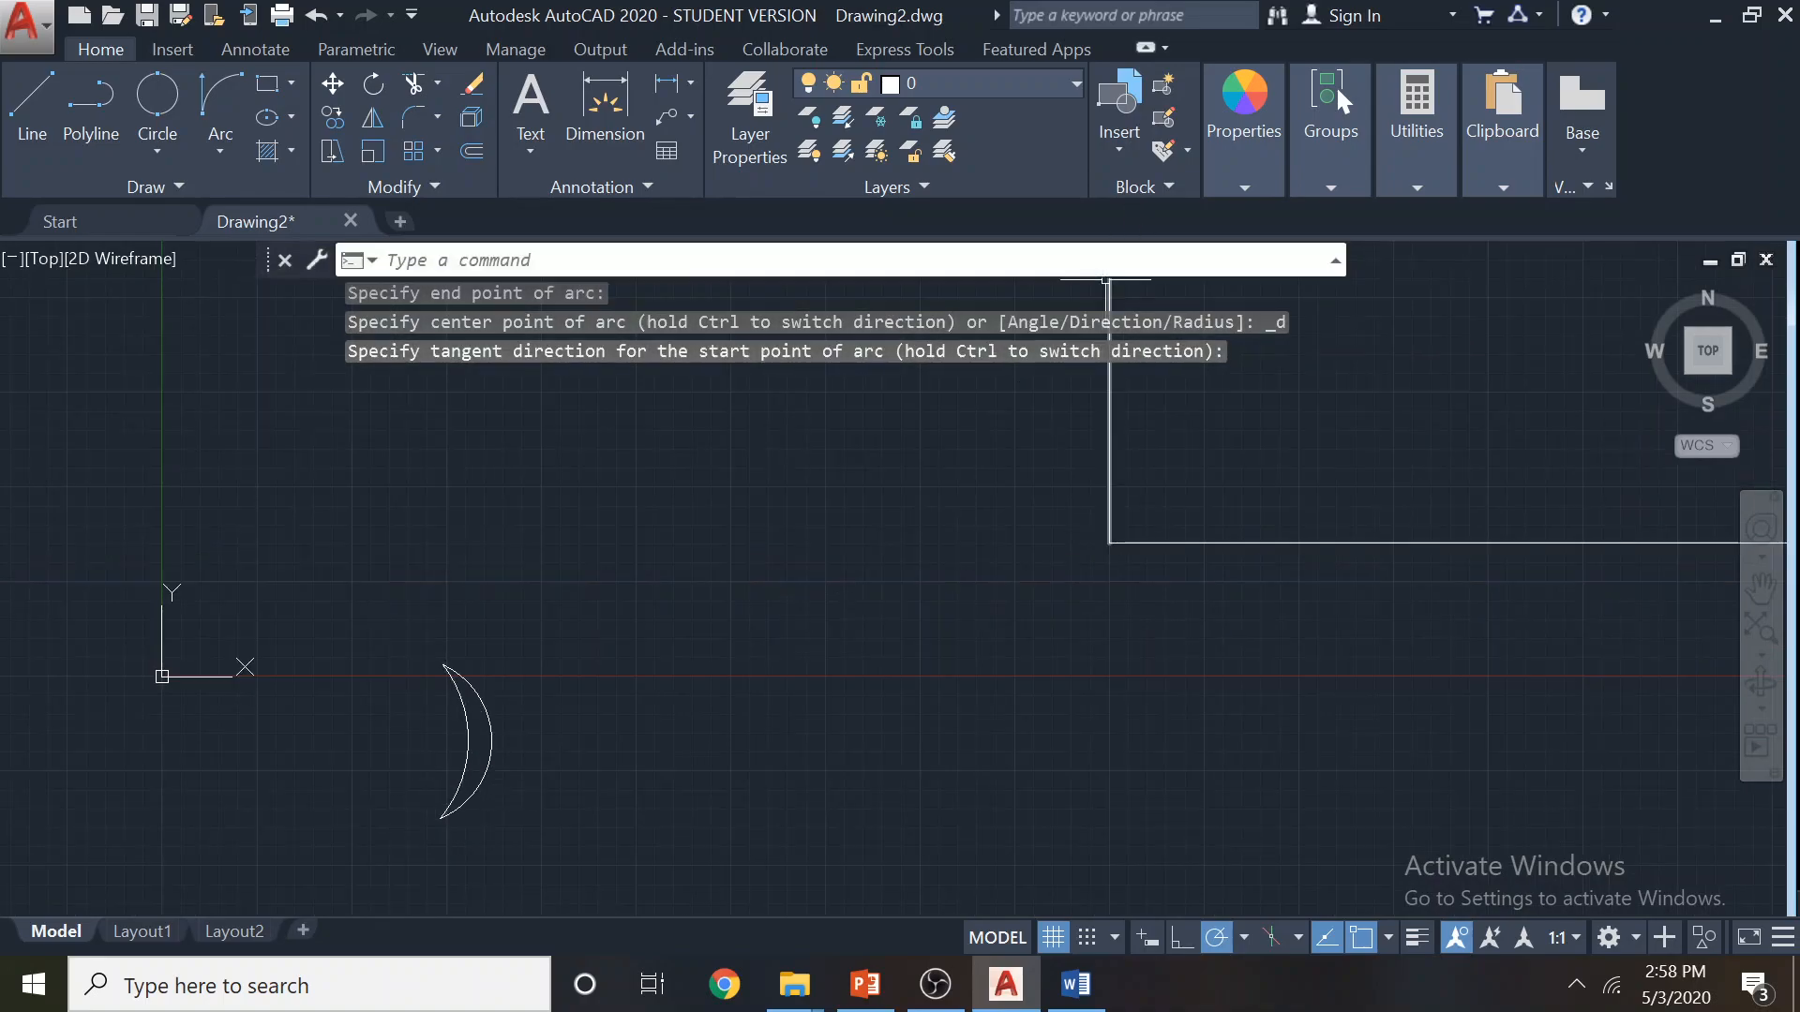
scroll(803, 603, "down", 2)
middle_click_drag(722, 684, 617, 757)
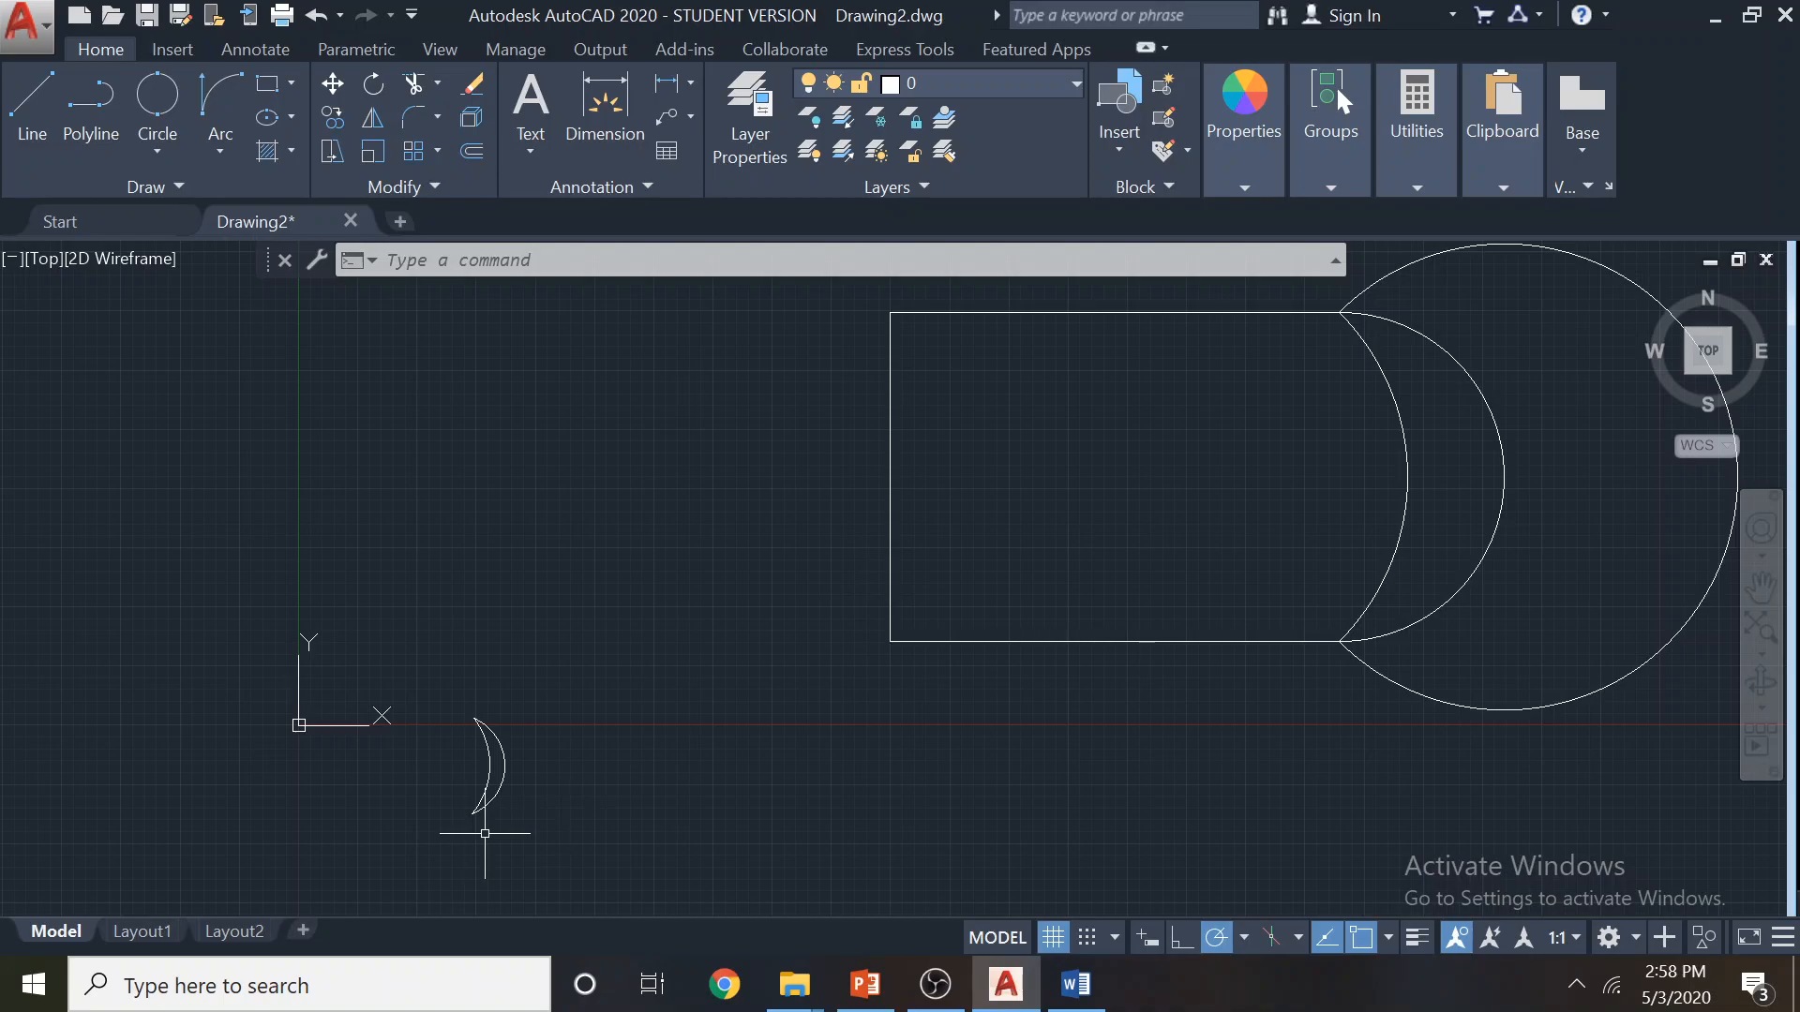
left_click(482, 802)
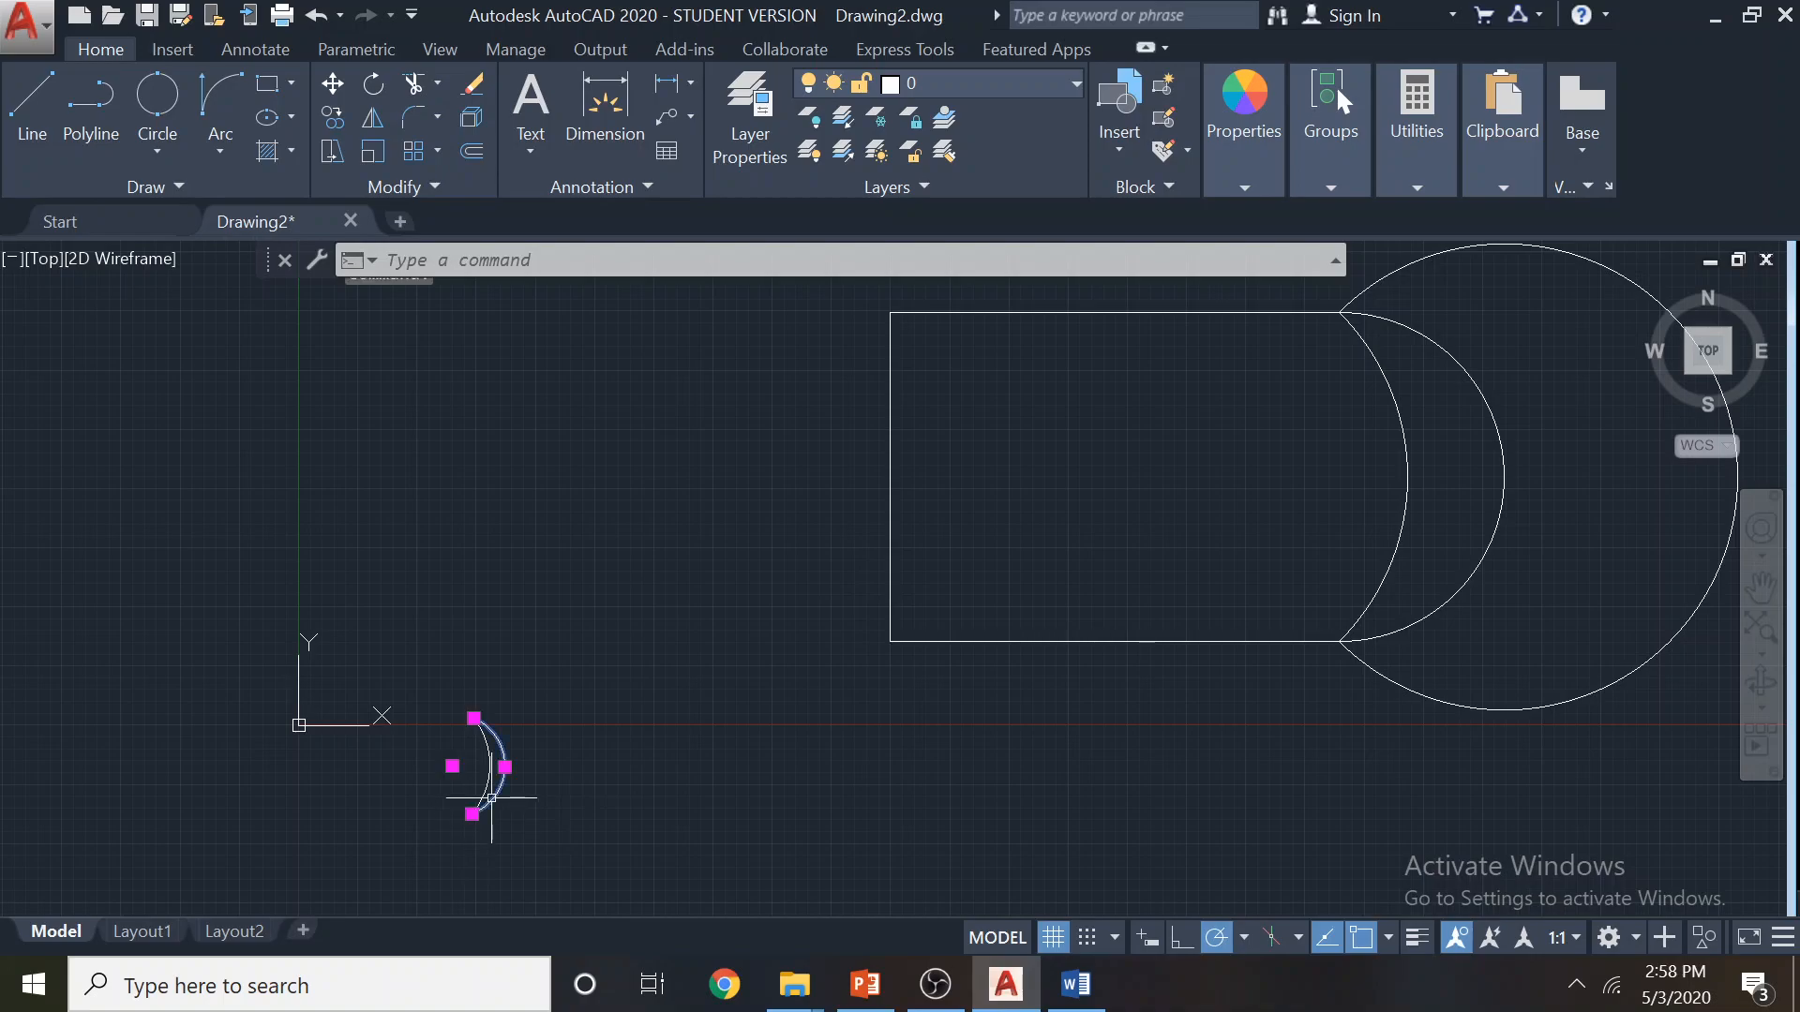
scroll(472, 813, "up", 4)
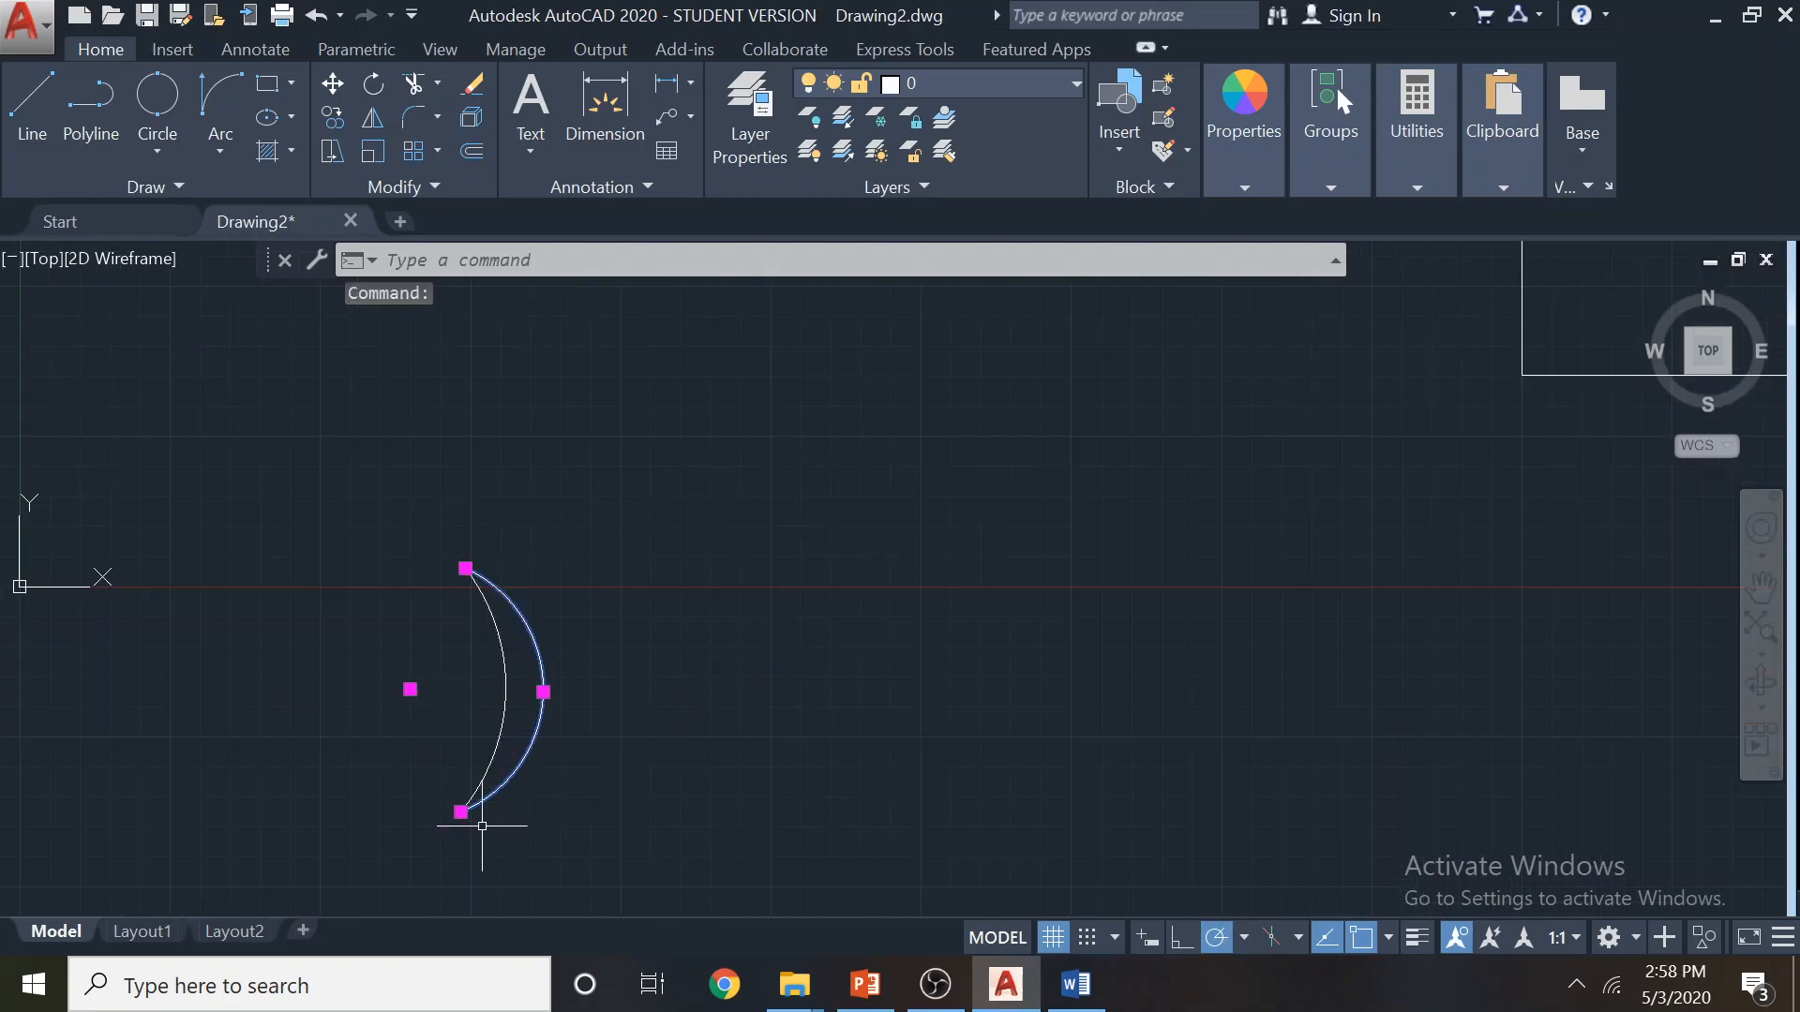
scroll(691, 621, "down", 2)
middle_click_drag(1180, 472, 988, 570)
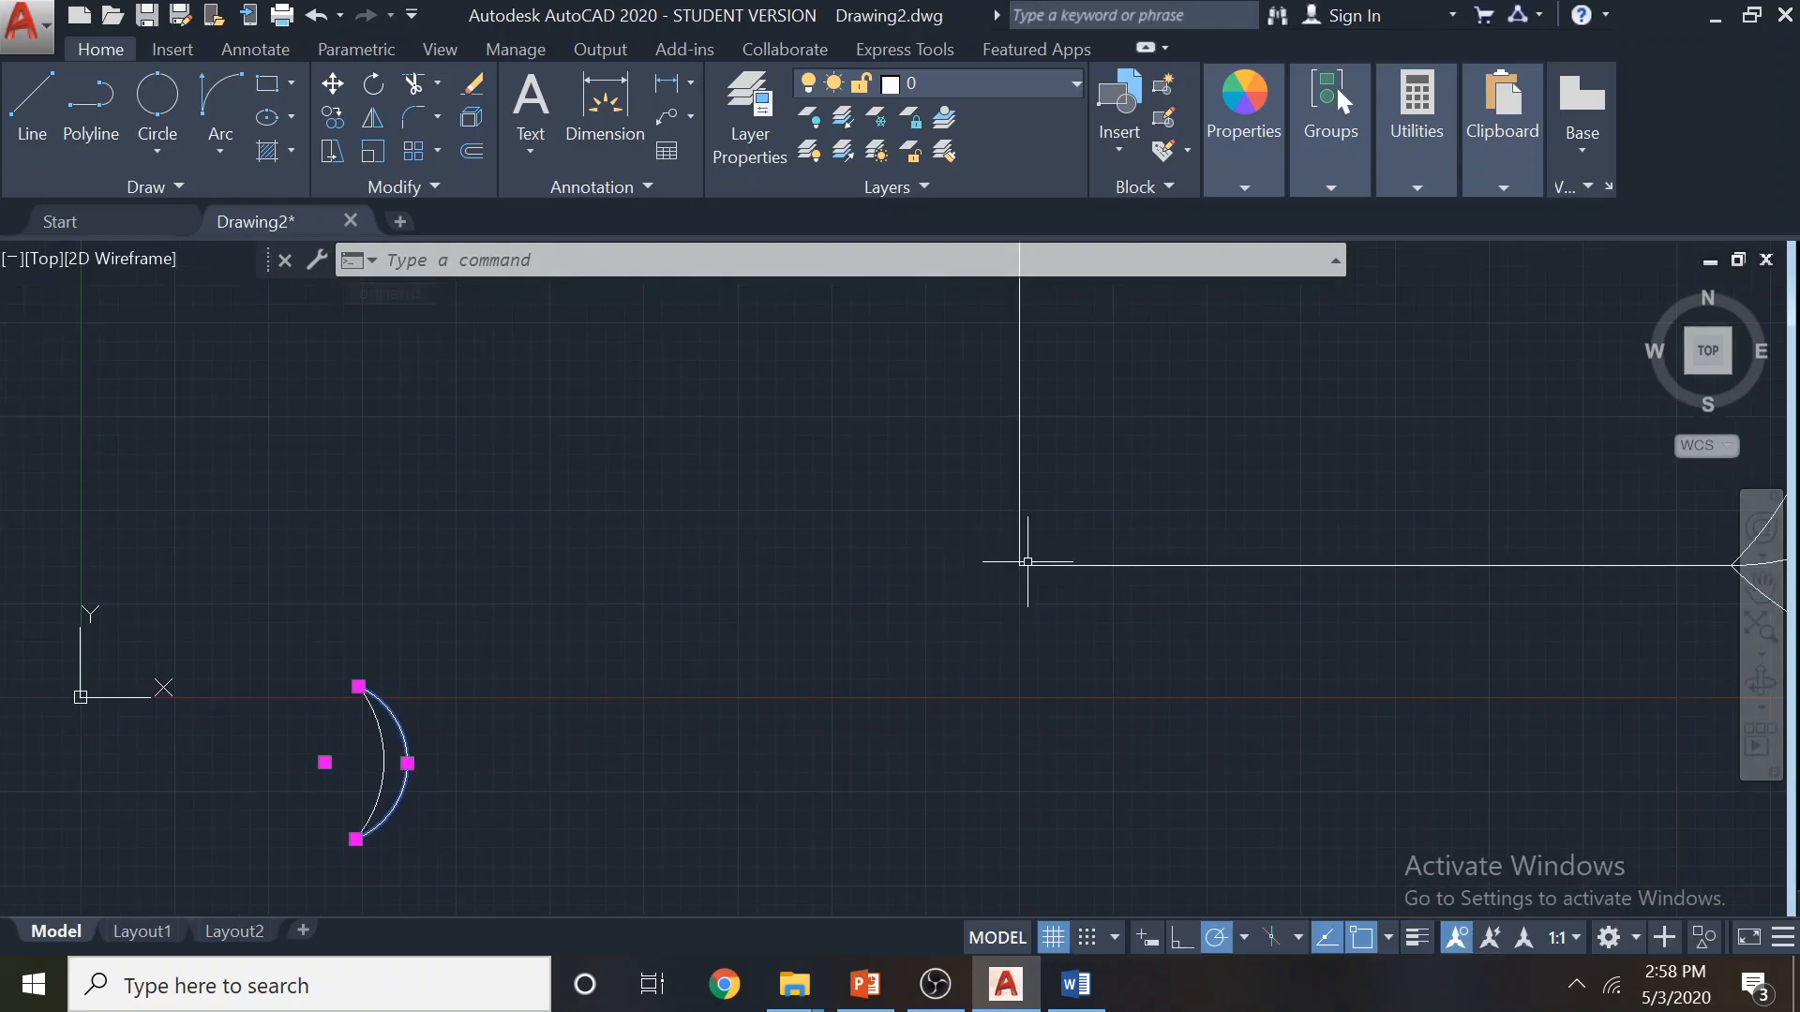
scroll(895, 557, "down", 2)
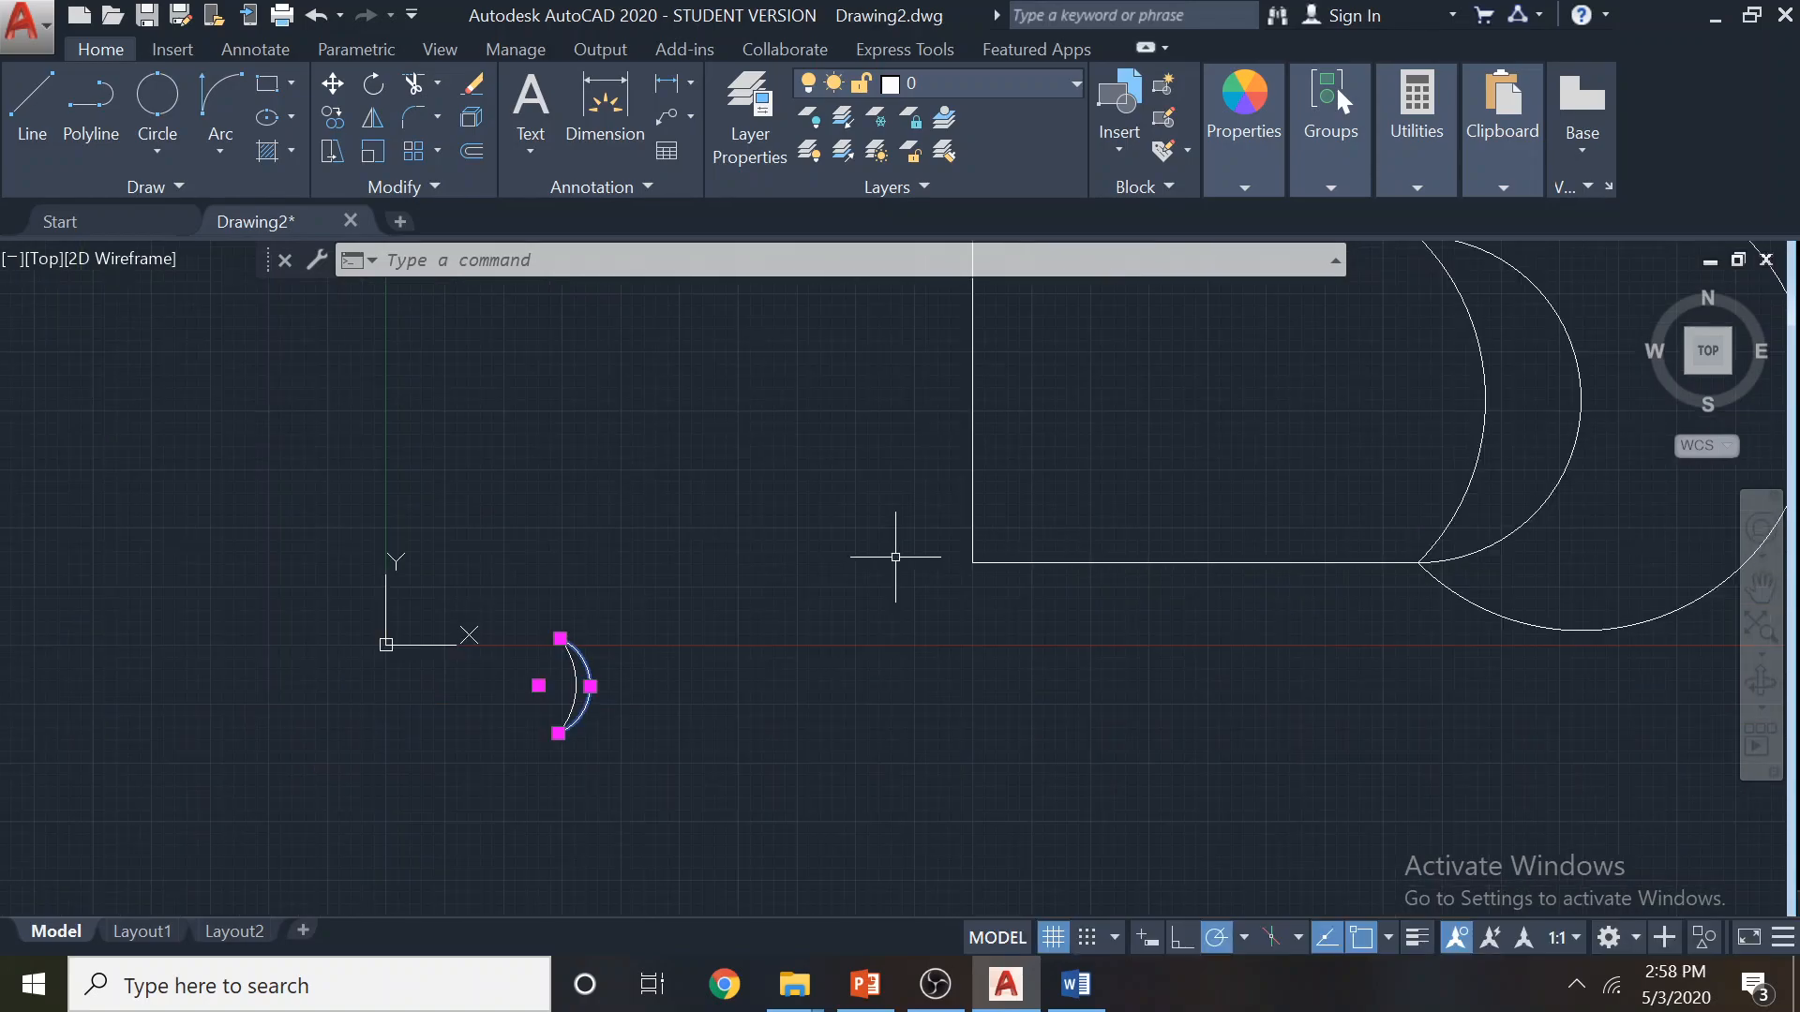
left_click(582, 677)
middle_click_drag(635, 561, 574, 809)
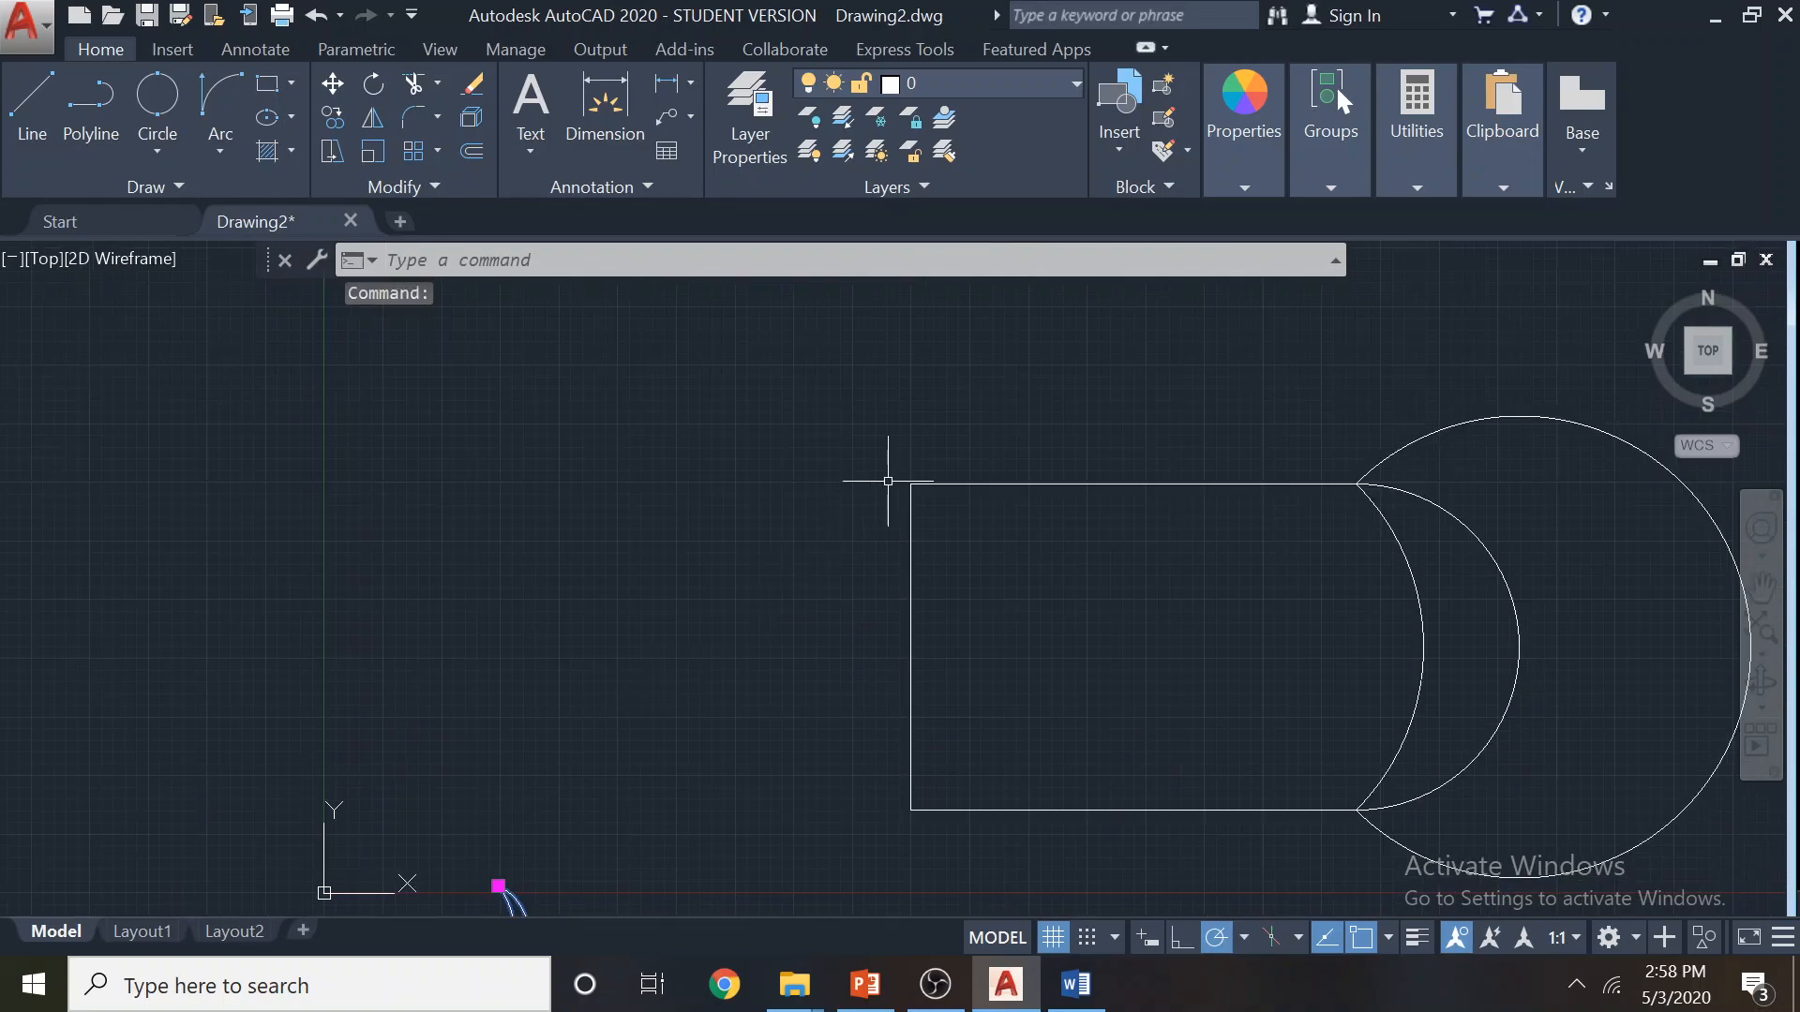
Examine the crescent arcs and the rectangle with its end arcs, and review the available arc construction methods
scroll(703, 631, "down", 3)
middle_click_drag(702, 631, 582, 510)
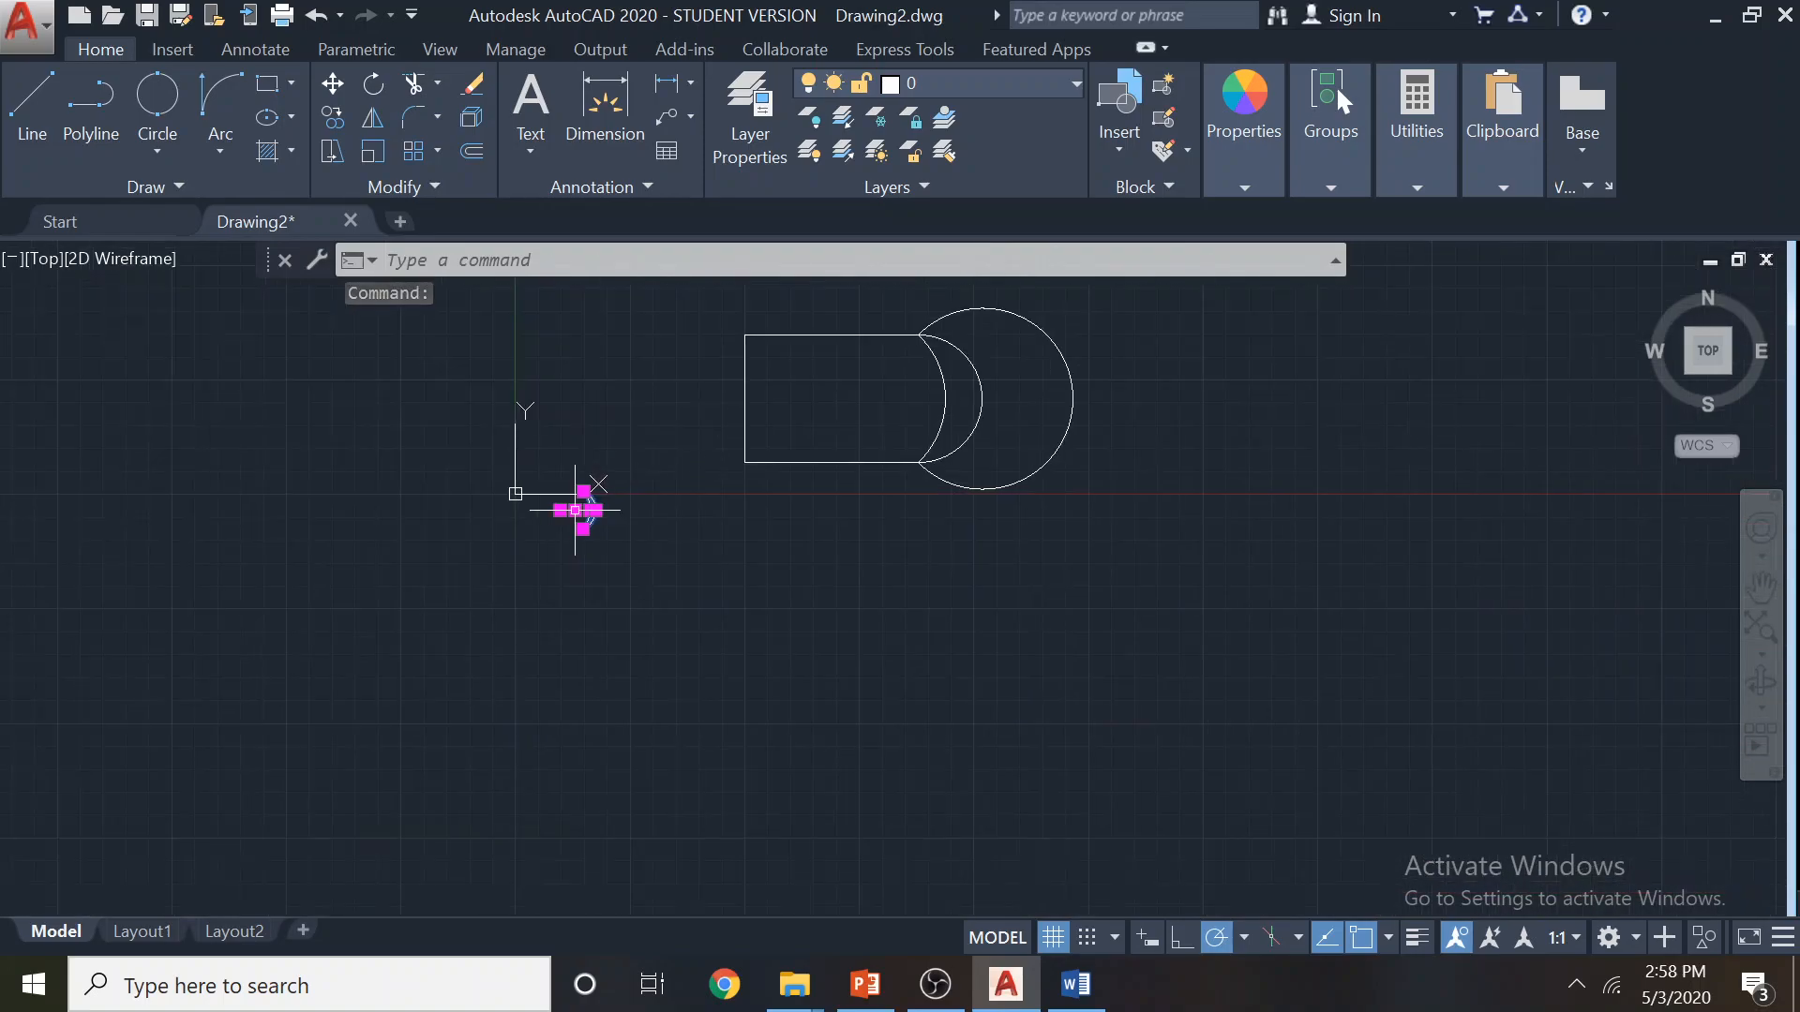
scroll(600, 506, "up", 5)
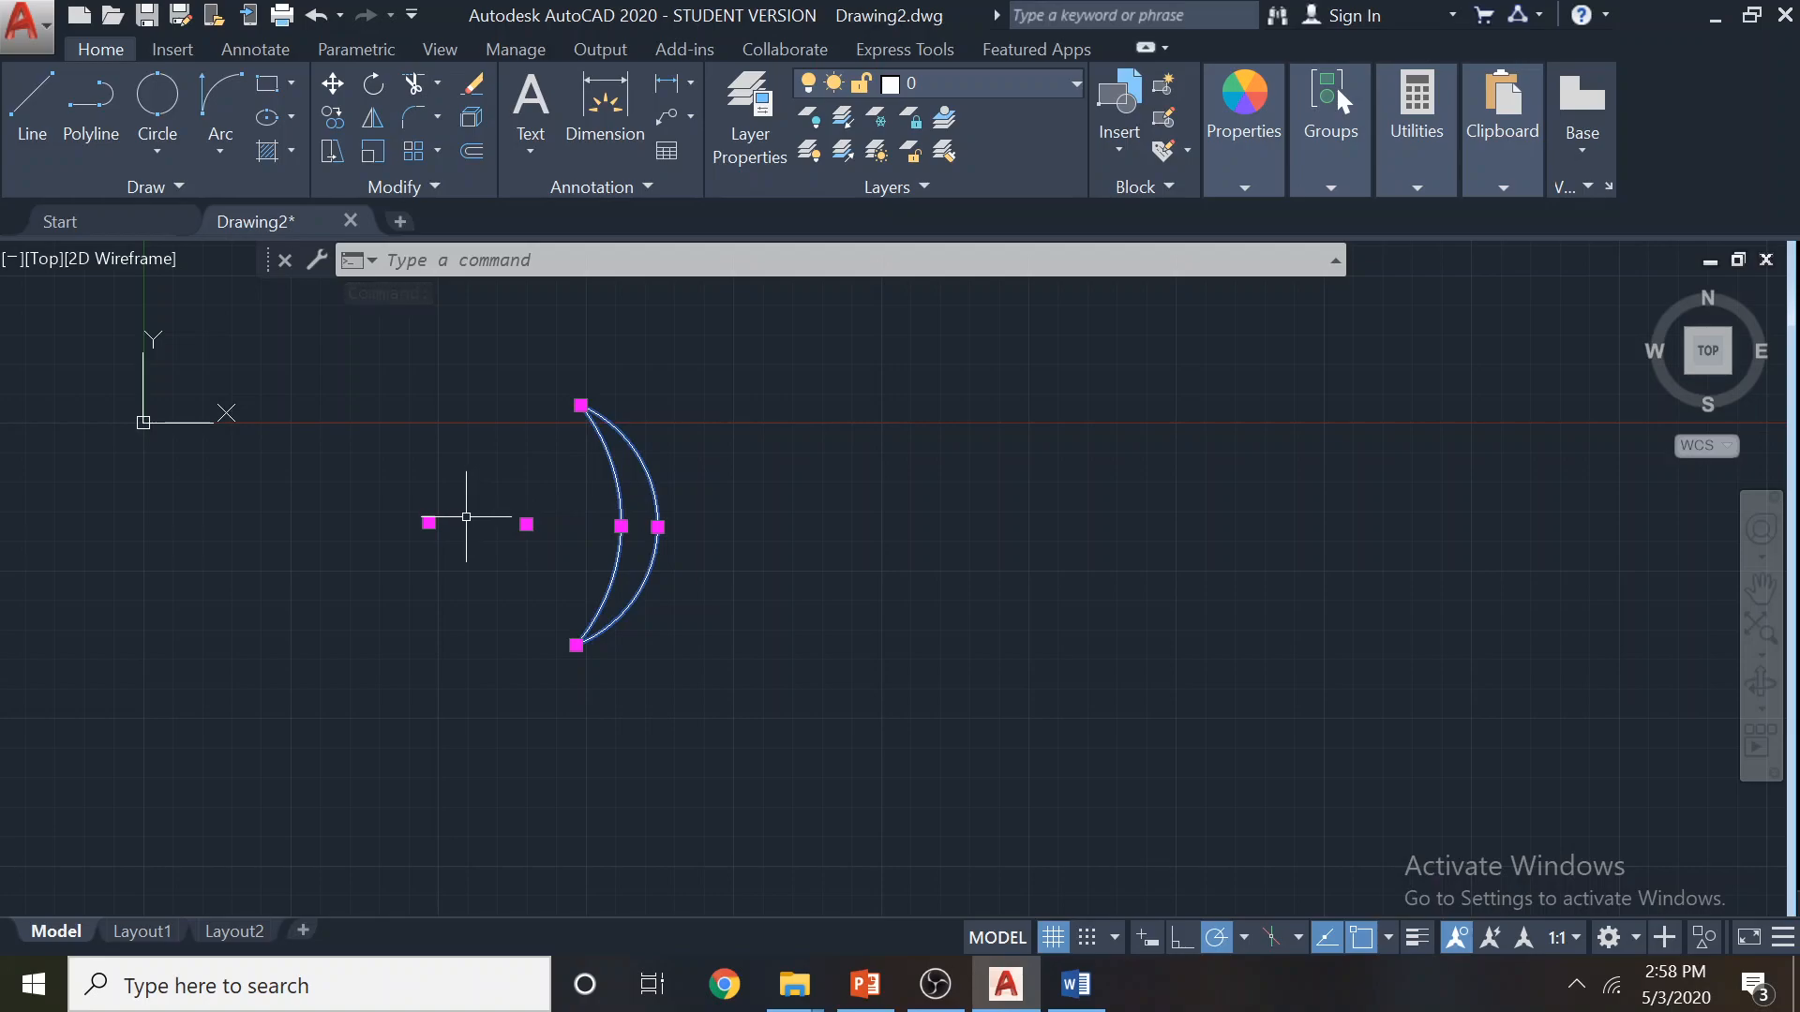
left_click(218, 152)
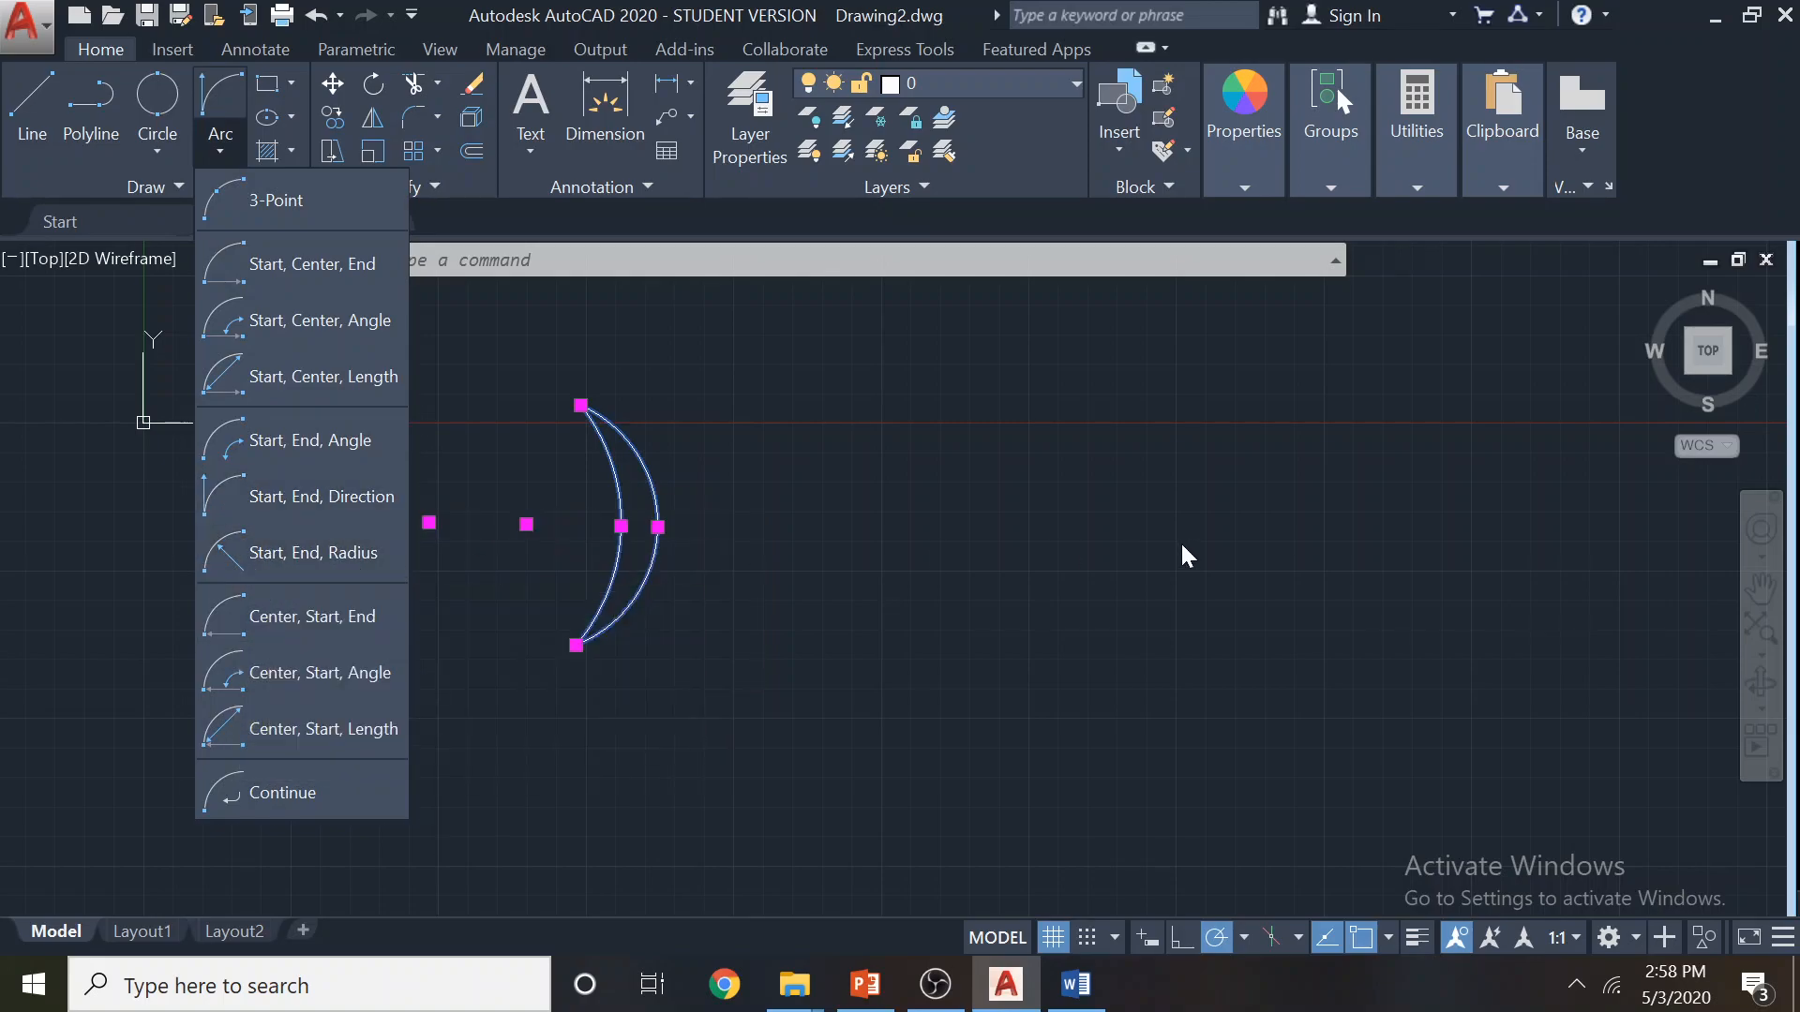
scroll(1181, 538, "down", 4)
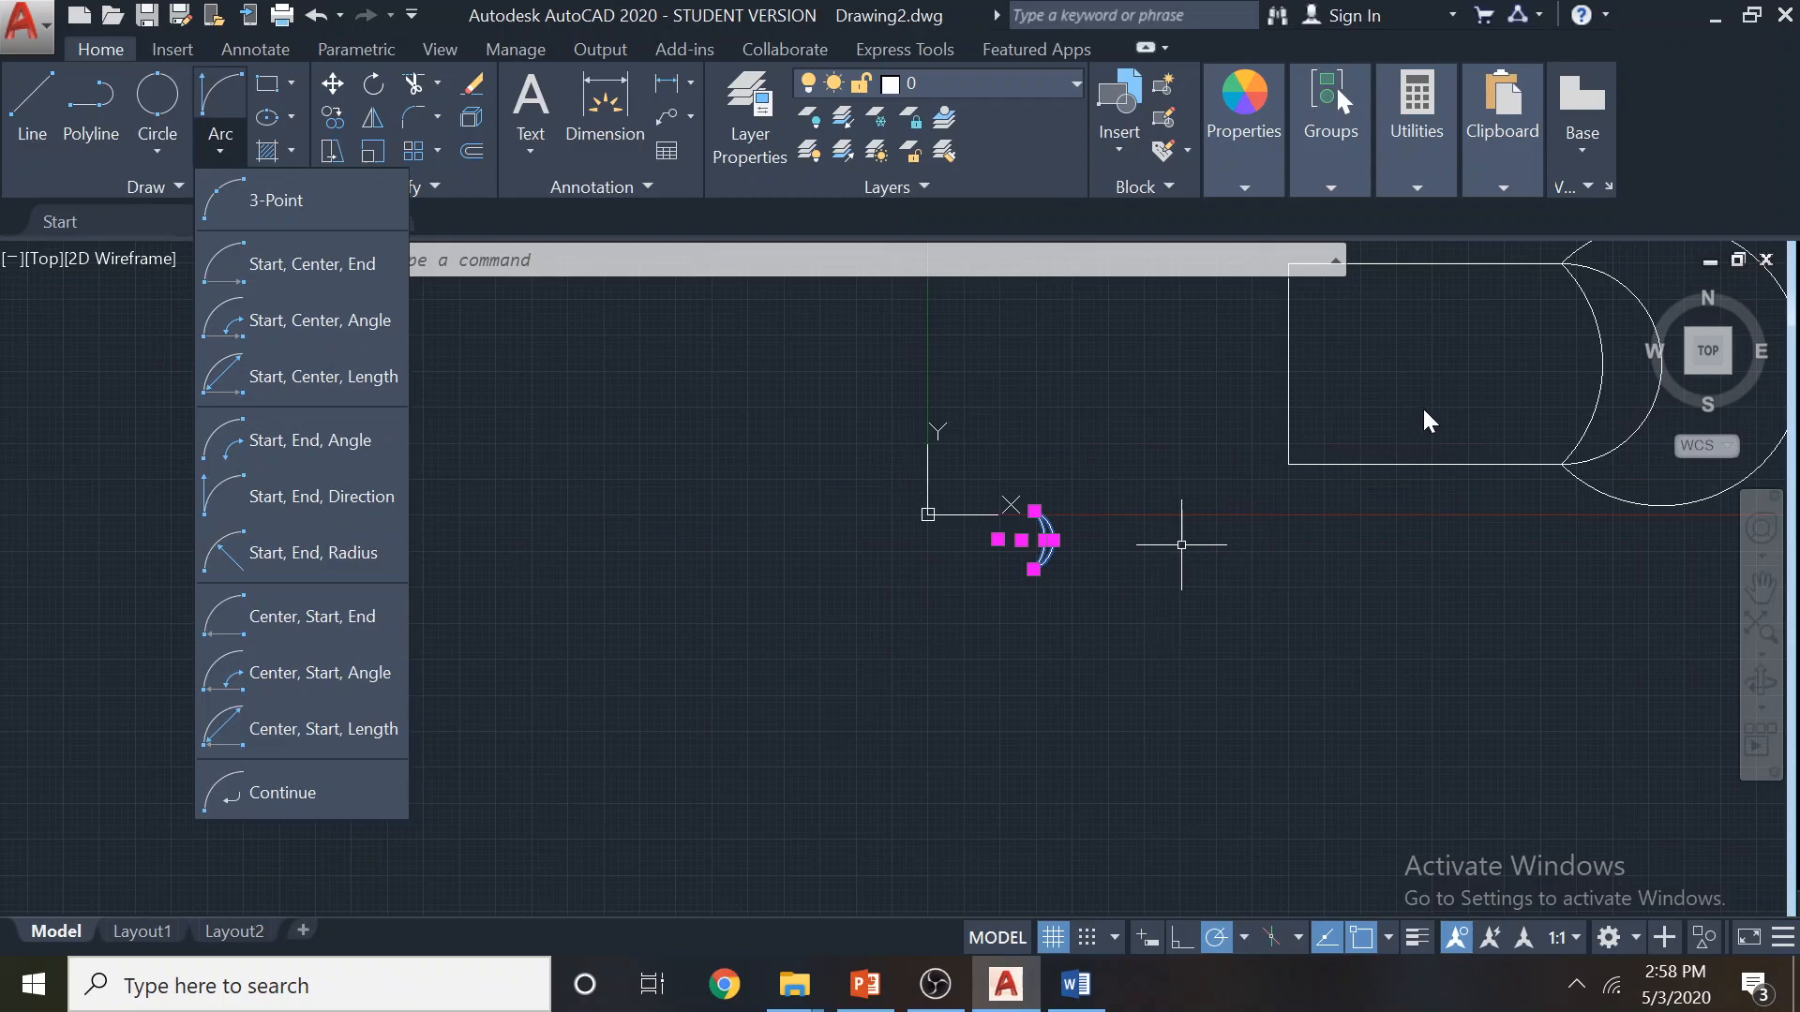
middle_click_drag(1415, 402, 1086, 604)
scroll(1058, 595, "up", 4)
scroll(1013, 574, "down", 2)
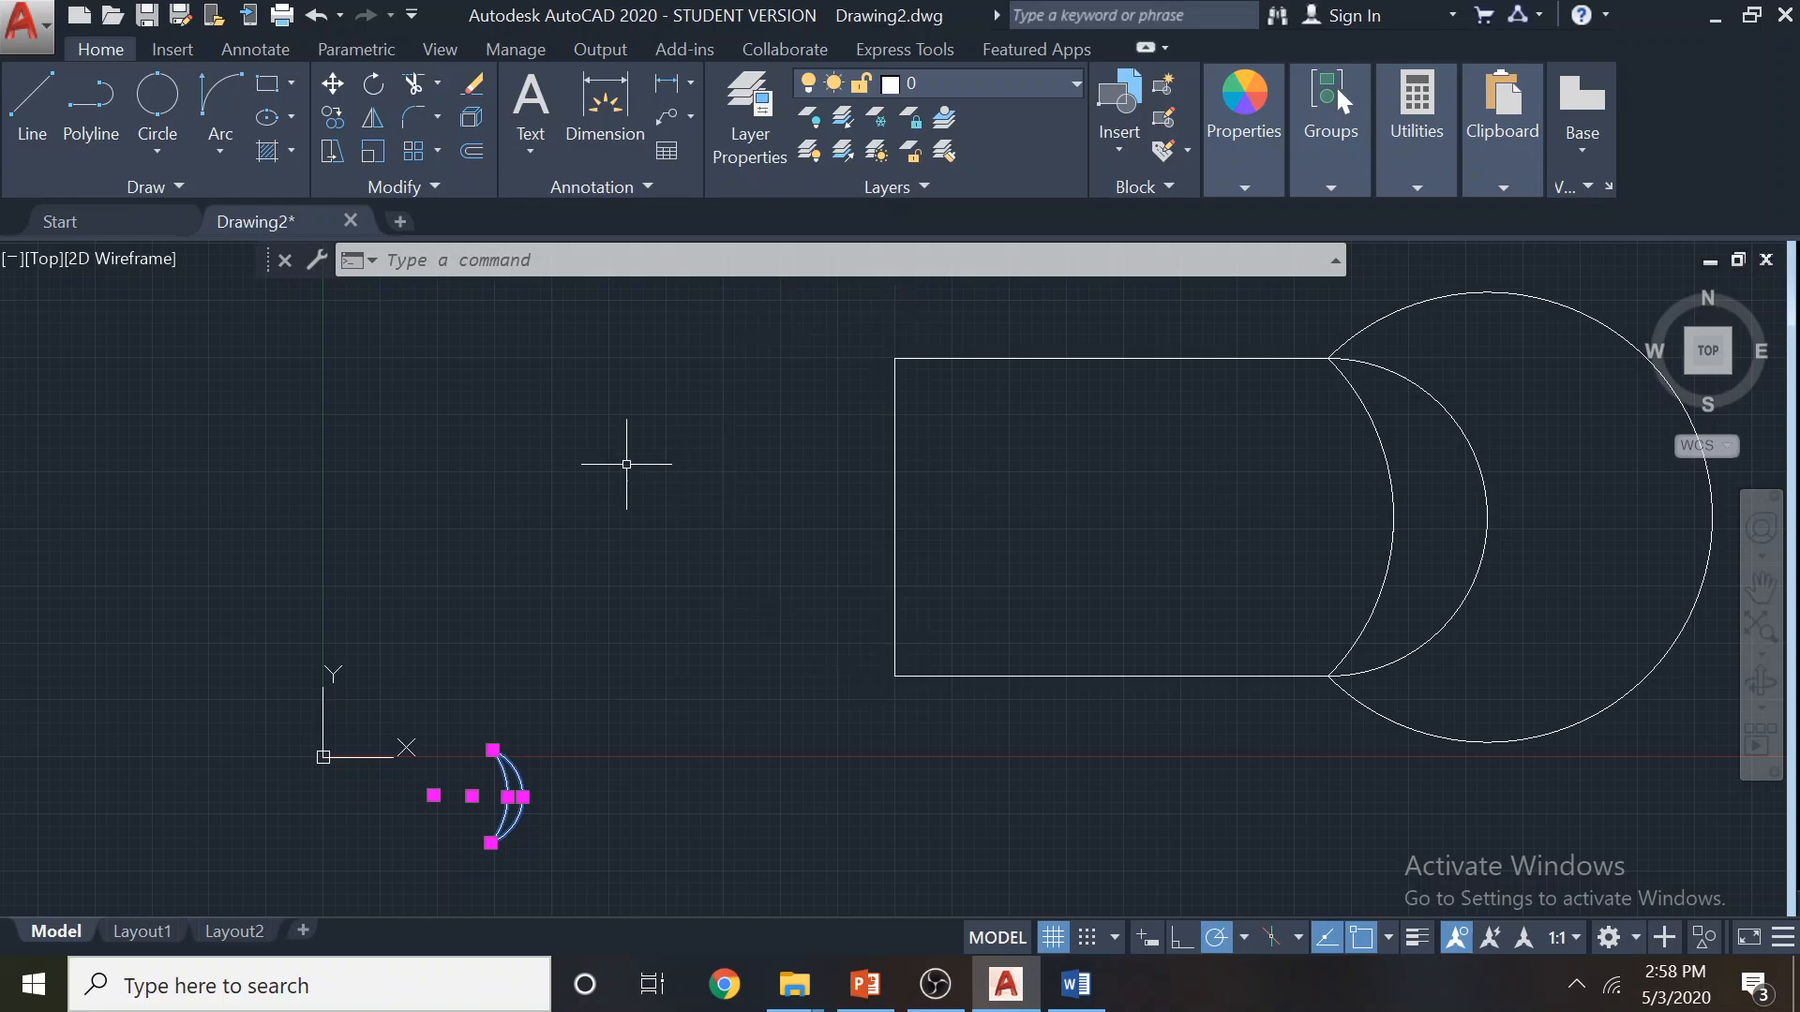
left_click(213, 154)
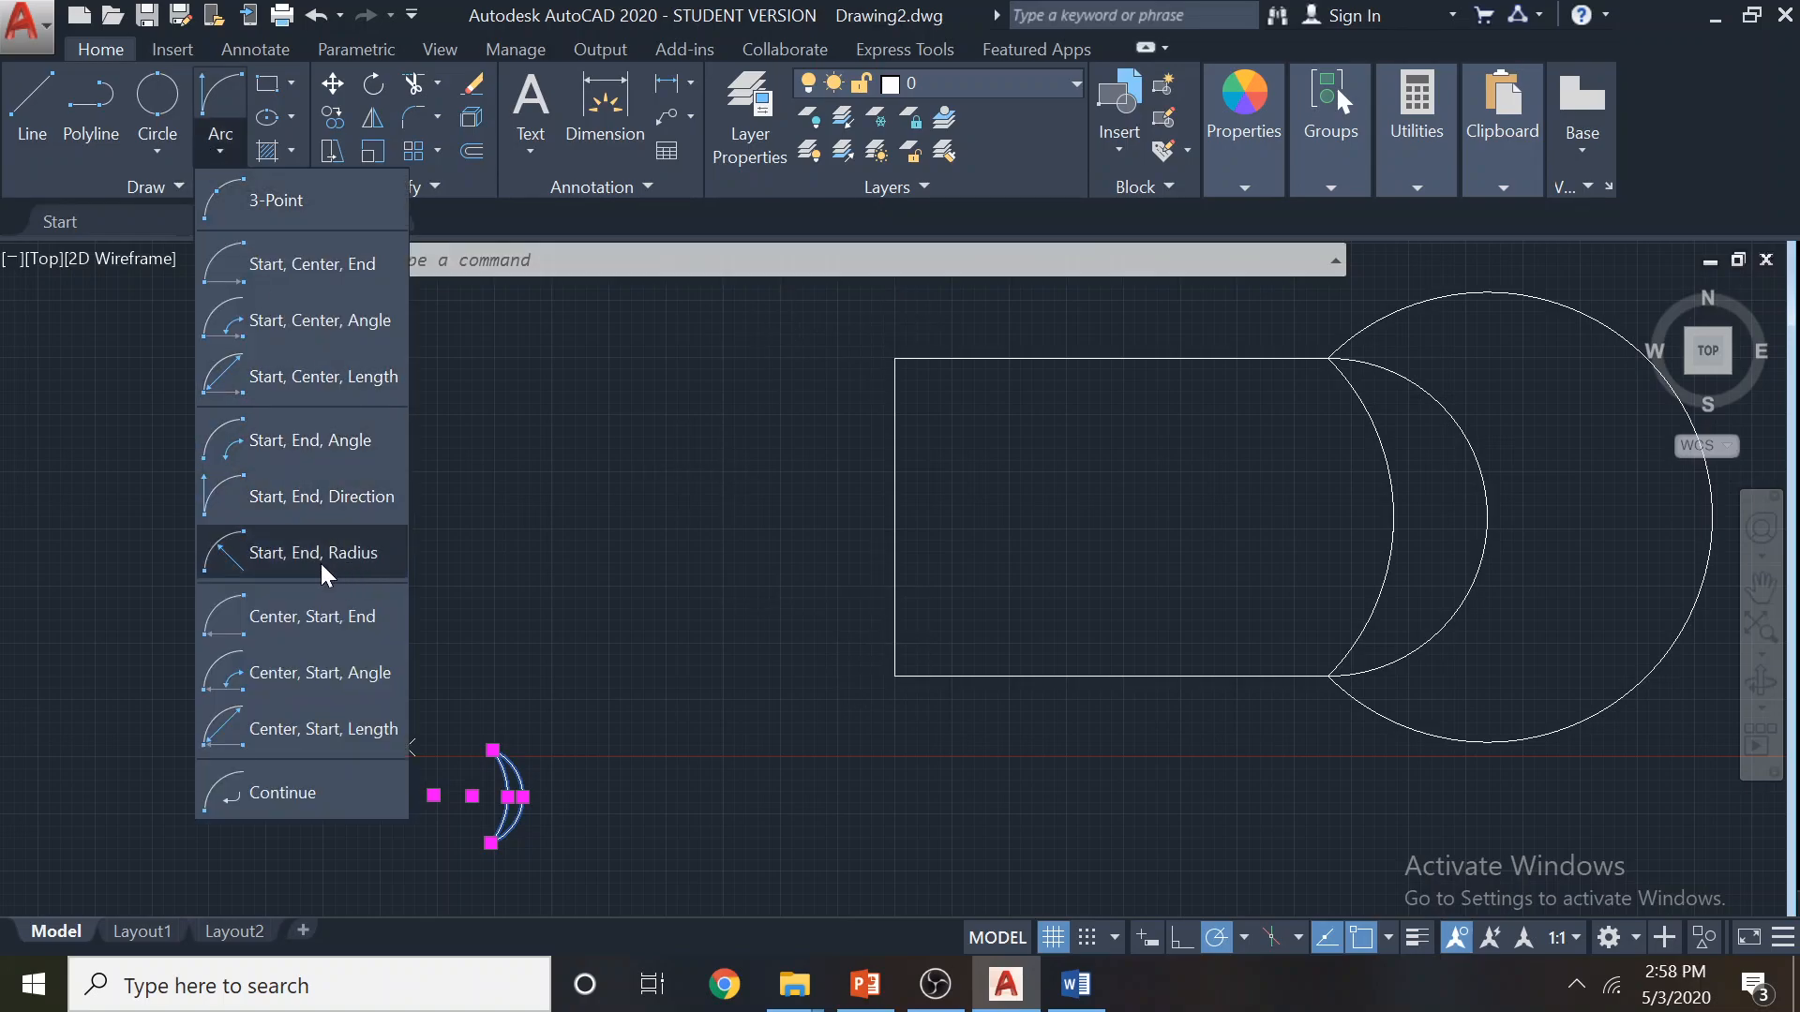
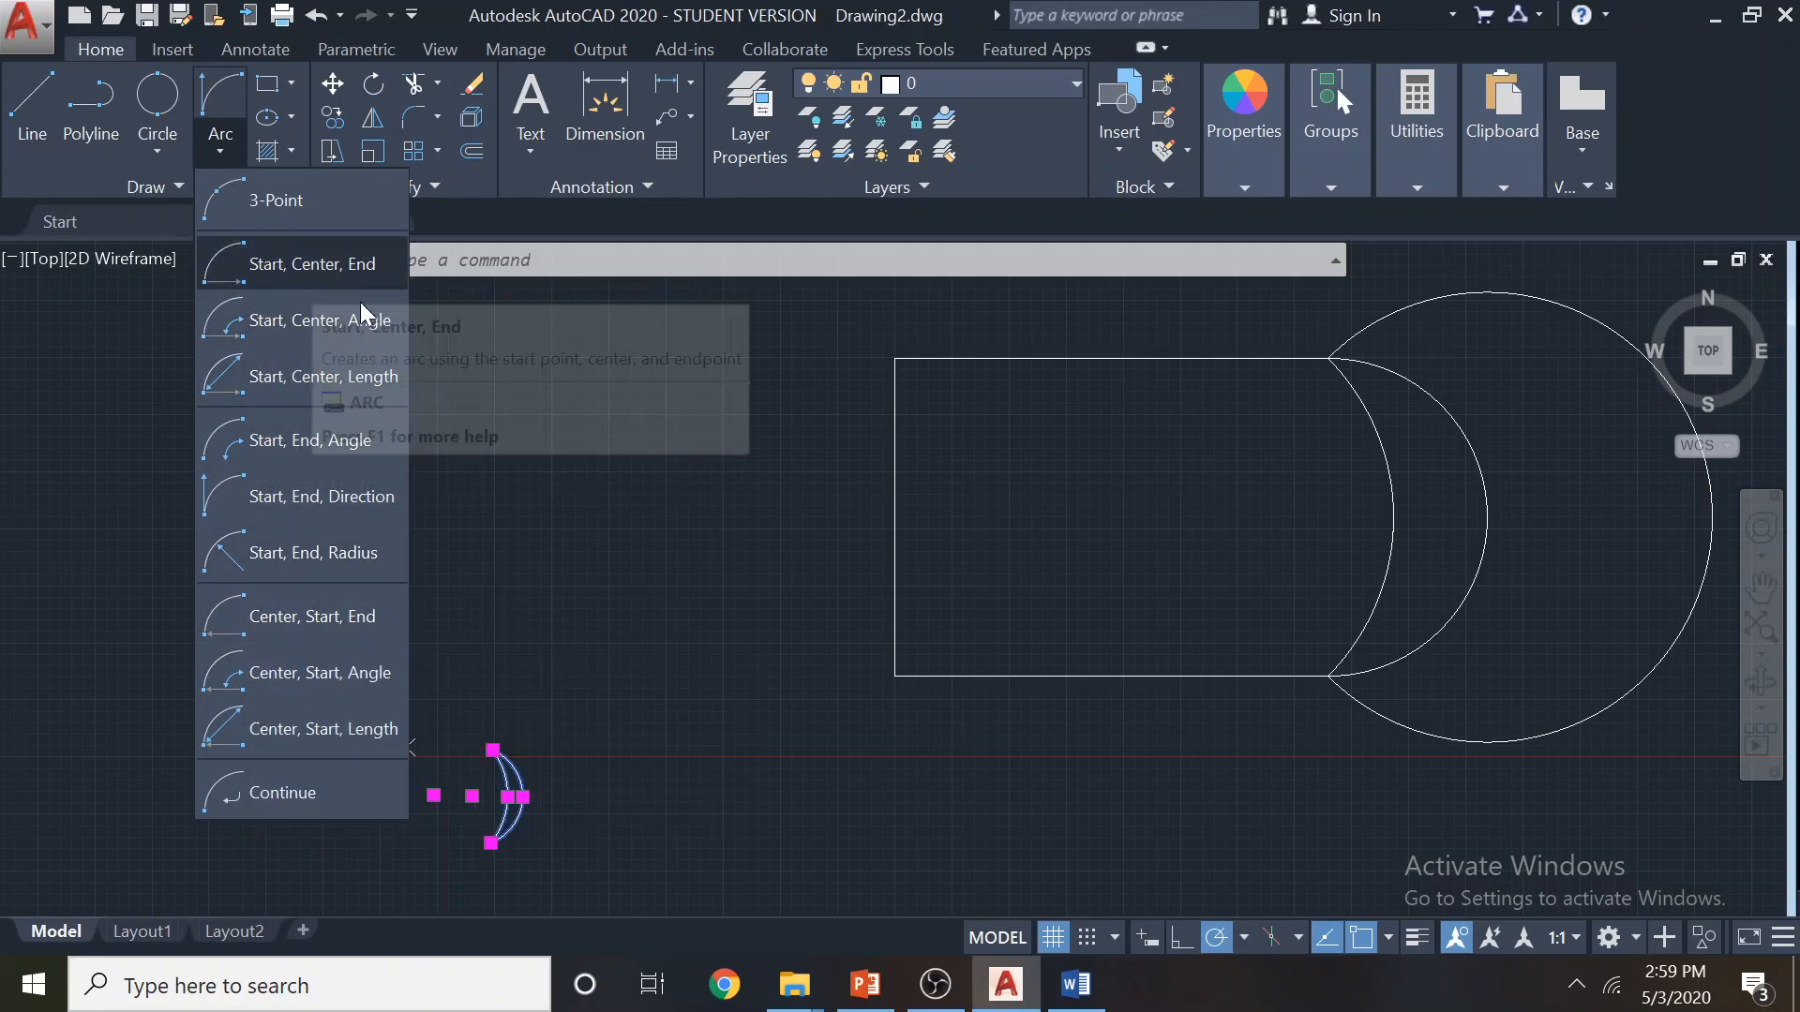
scroll(960, 507, "down", 2)
left_click(955, 517)
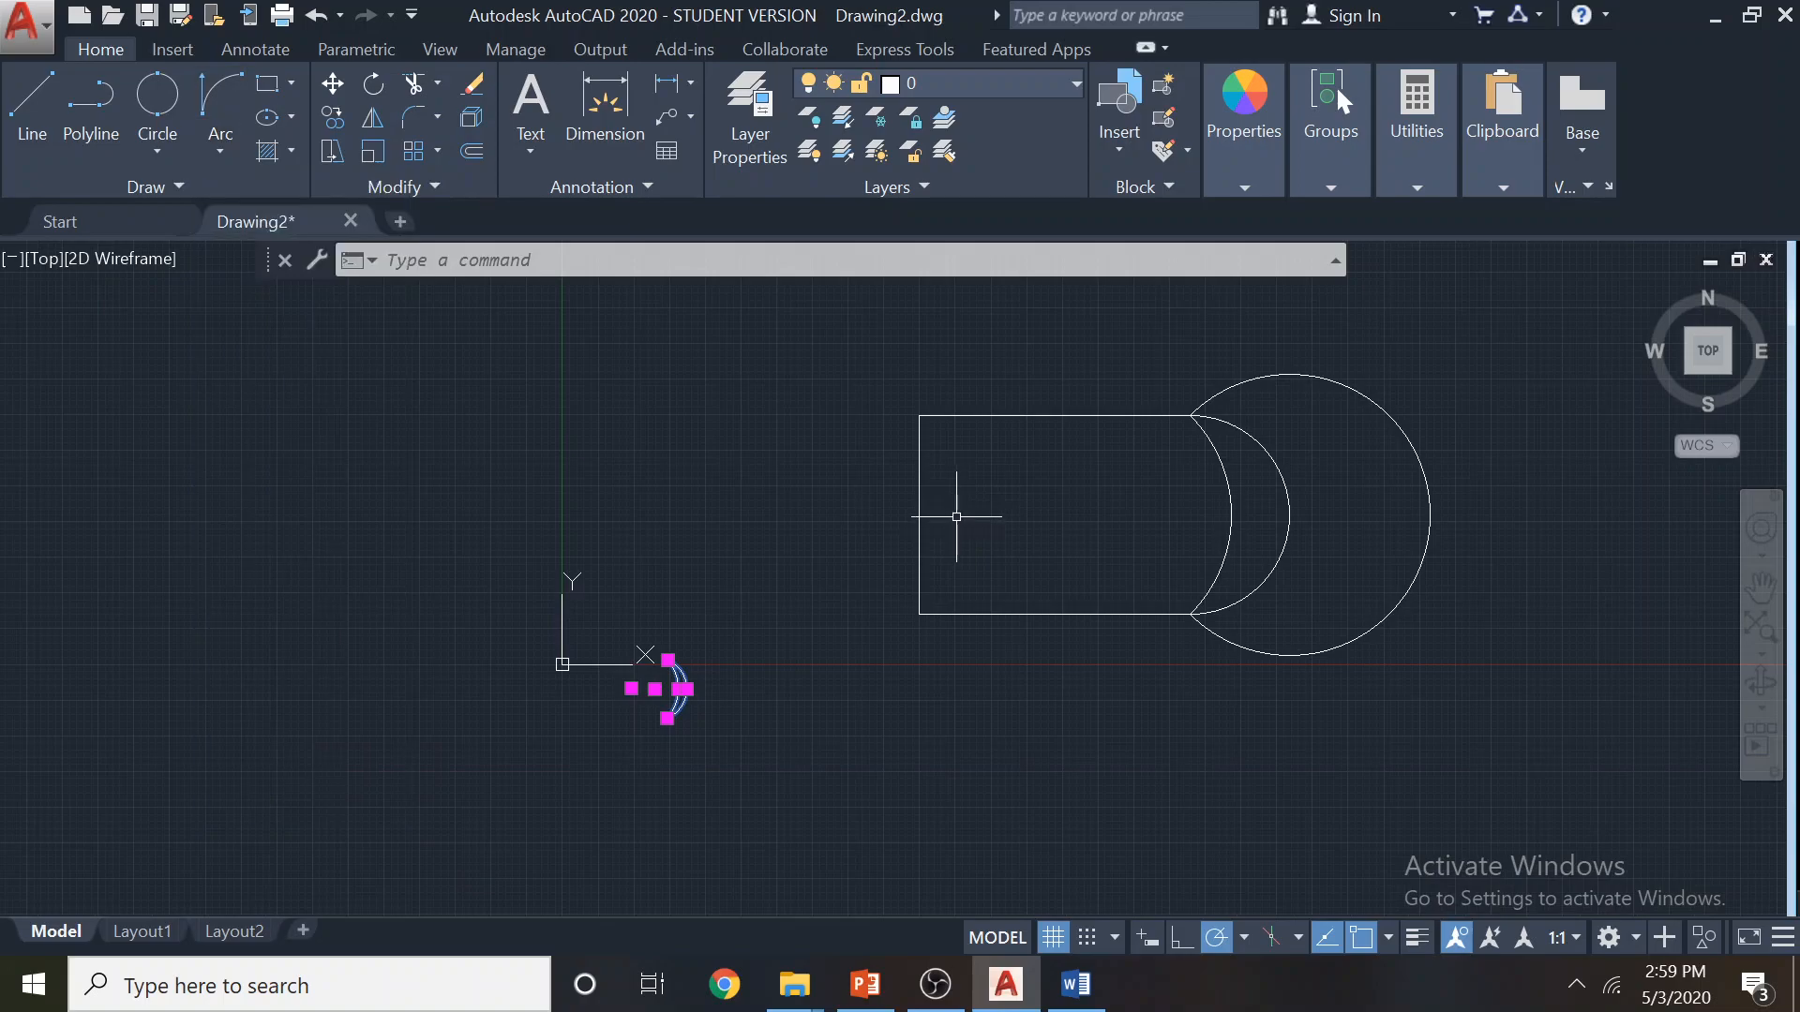
Draw a Center, Start, End arc centred on the rectangle's left edge midpoint, from its upper-left corner to its lower-left corner
scroll(932, 507, "up", 2)
middle_click_drag(931, 507, 711, 513)
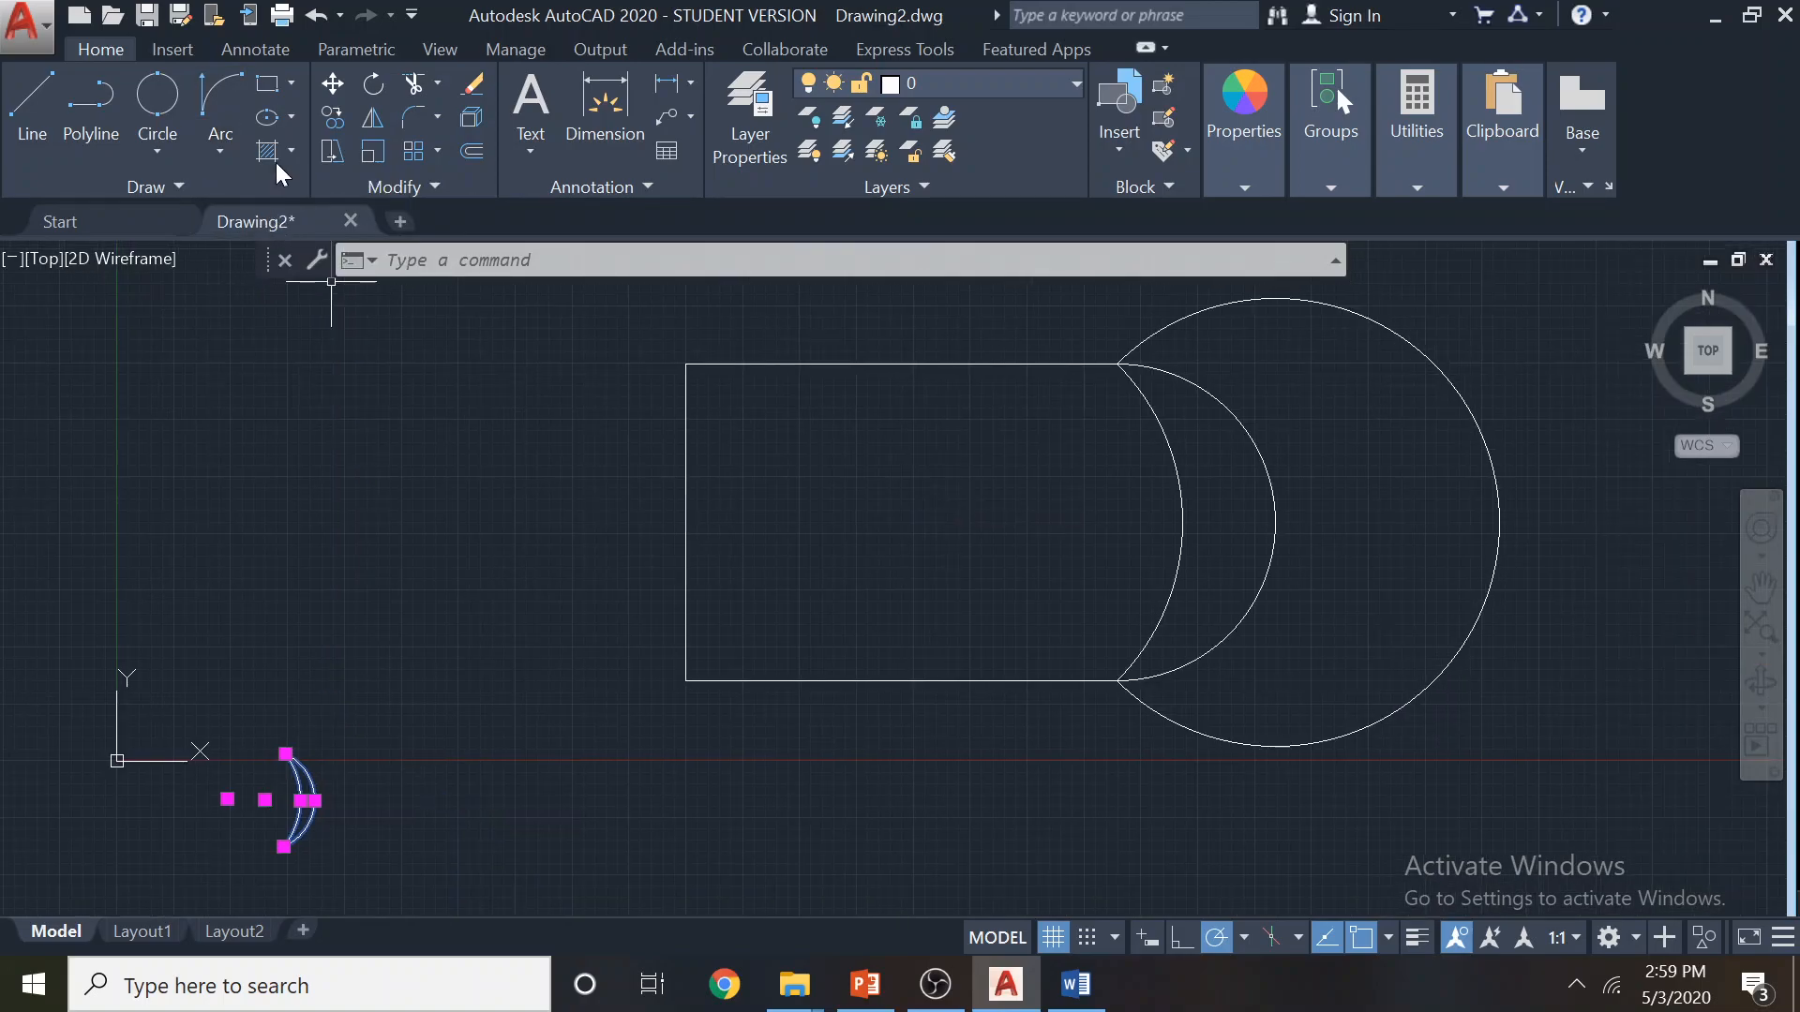
left_click(223, 145)
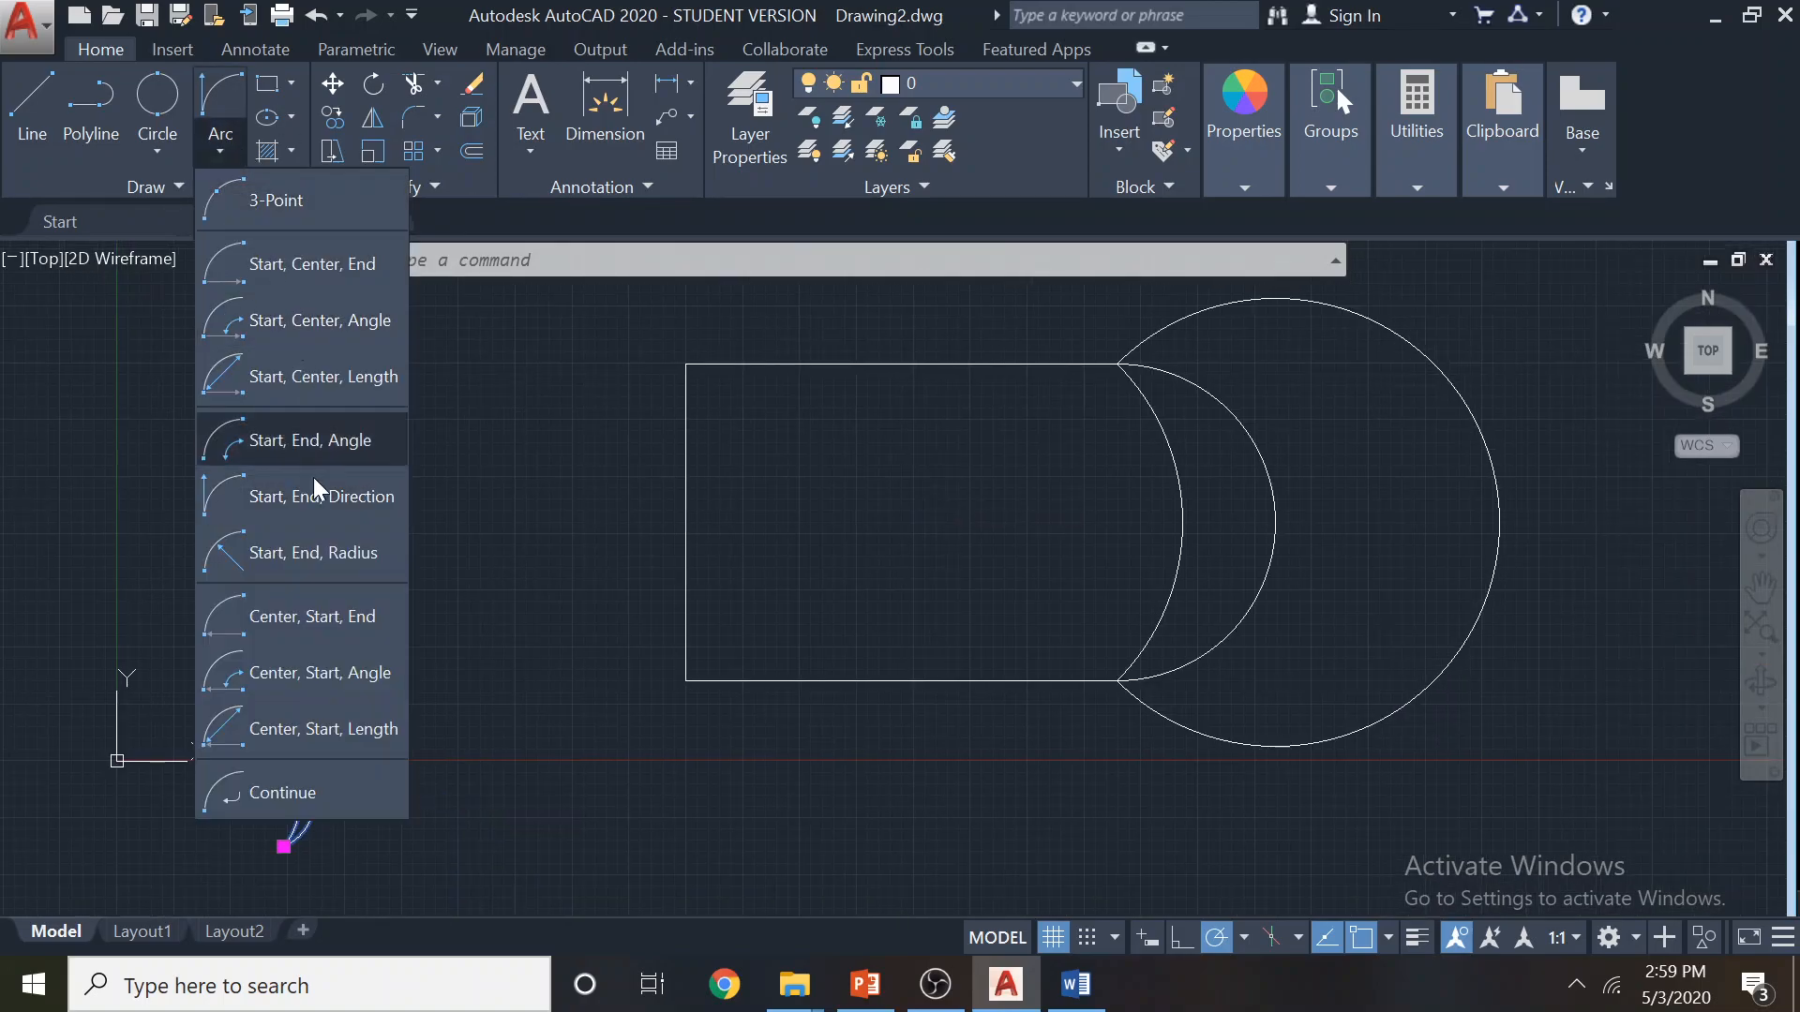
left_click(241, 611)
left_click(686, 522)
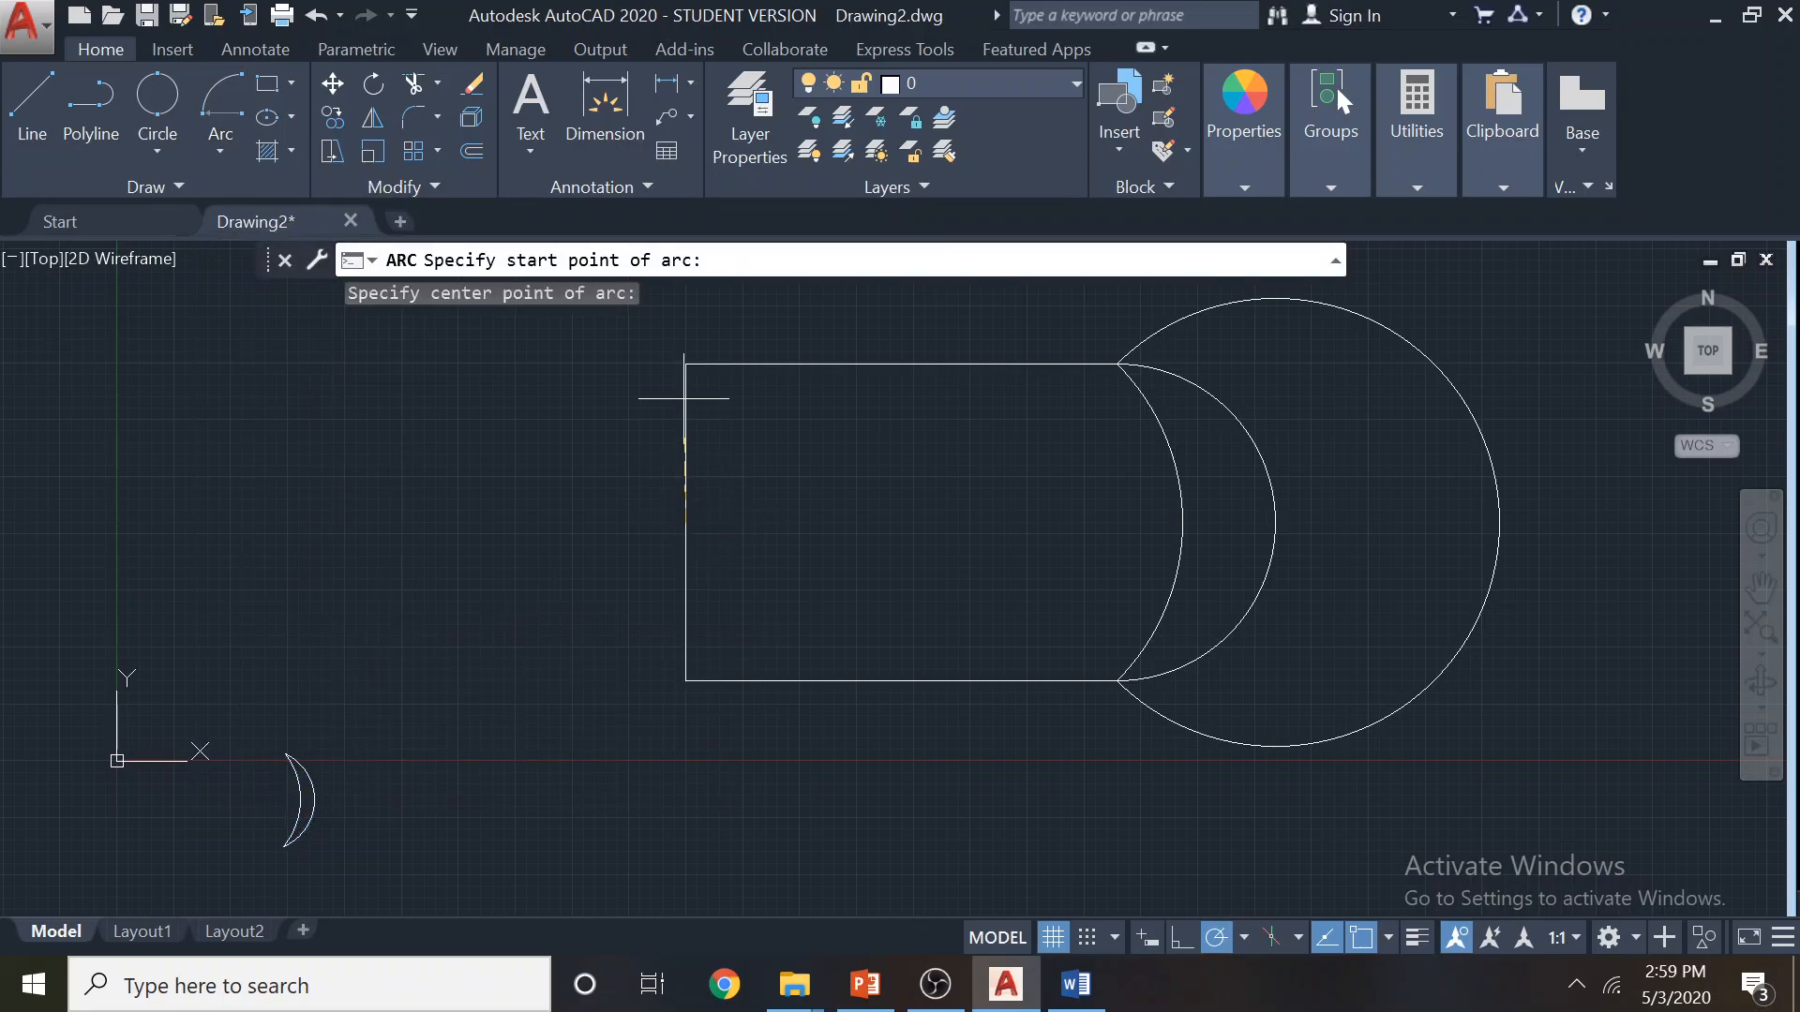
left_click(685, 363)
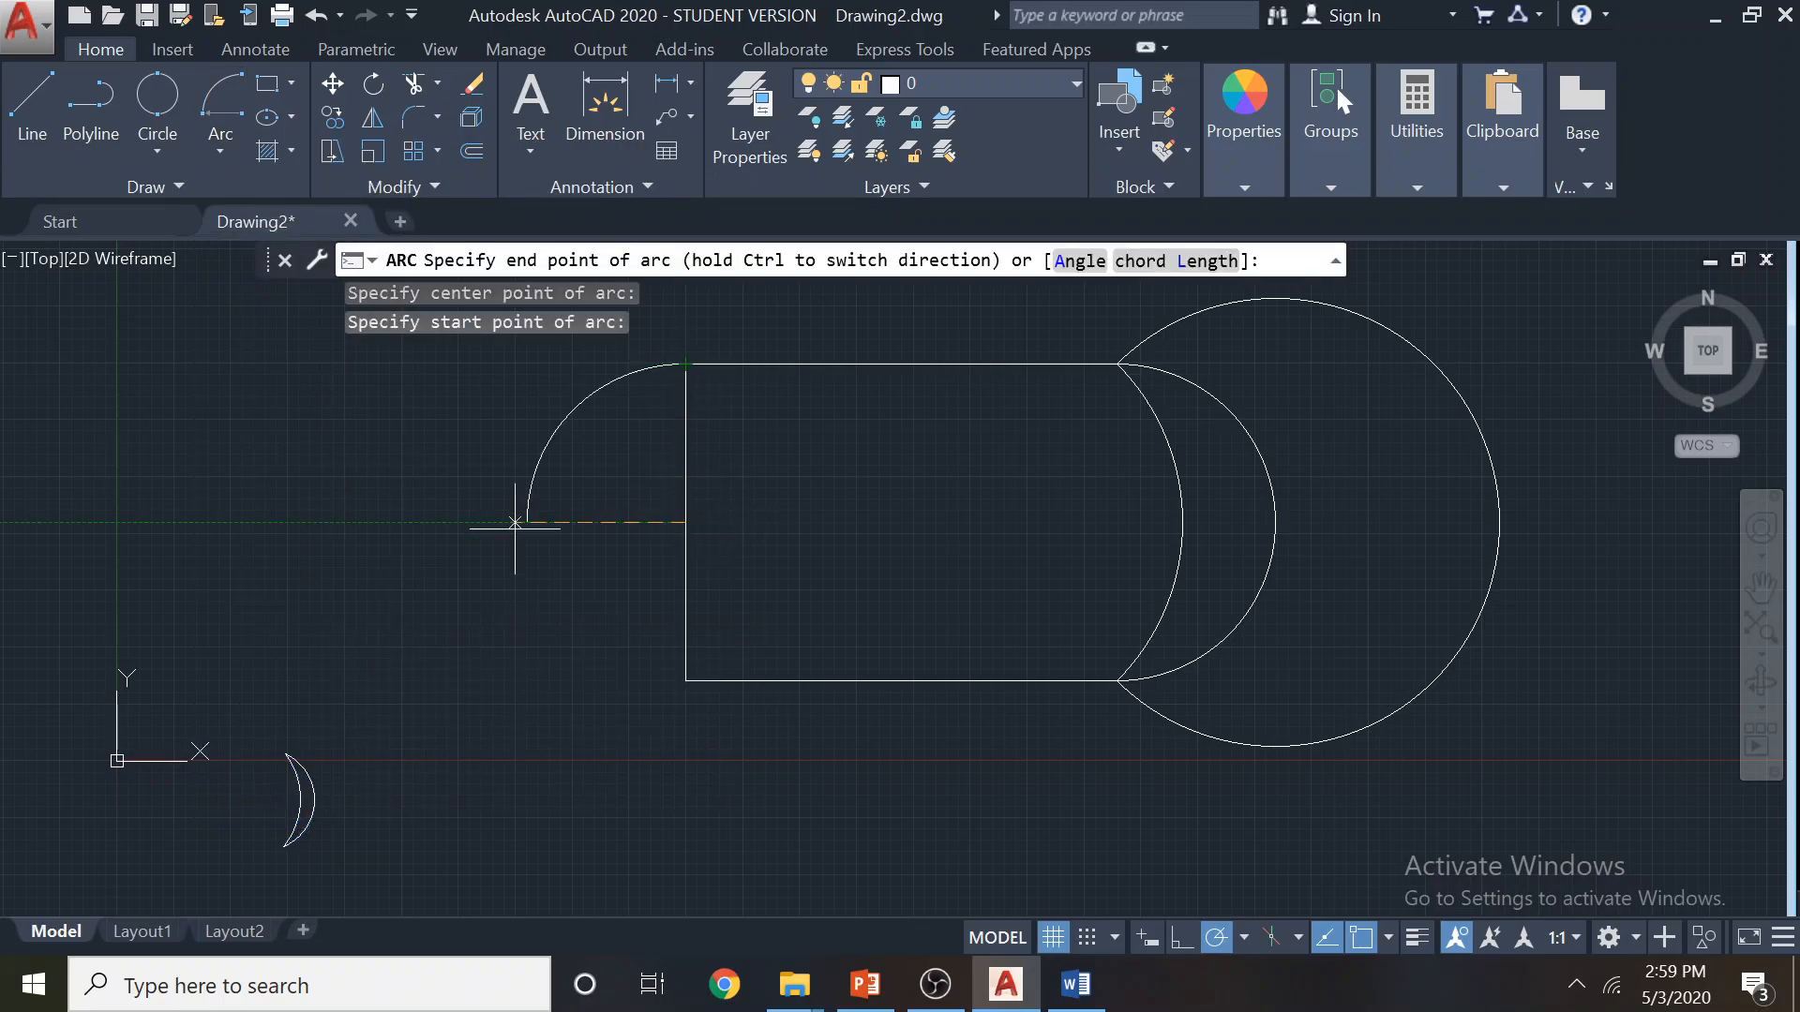
left_click(685, 680)
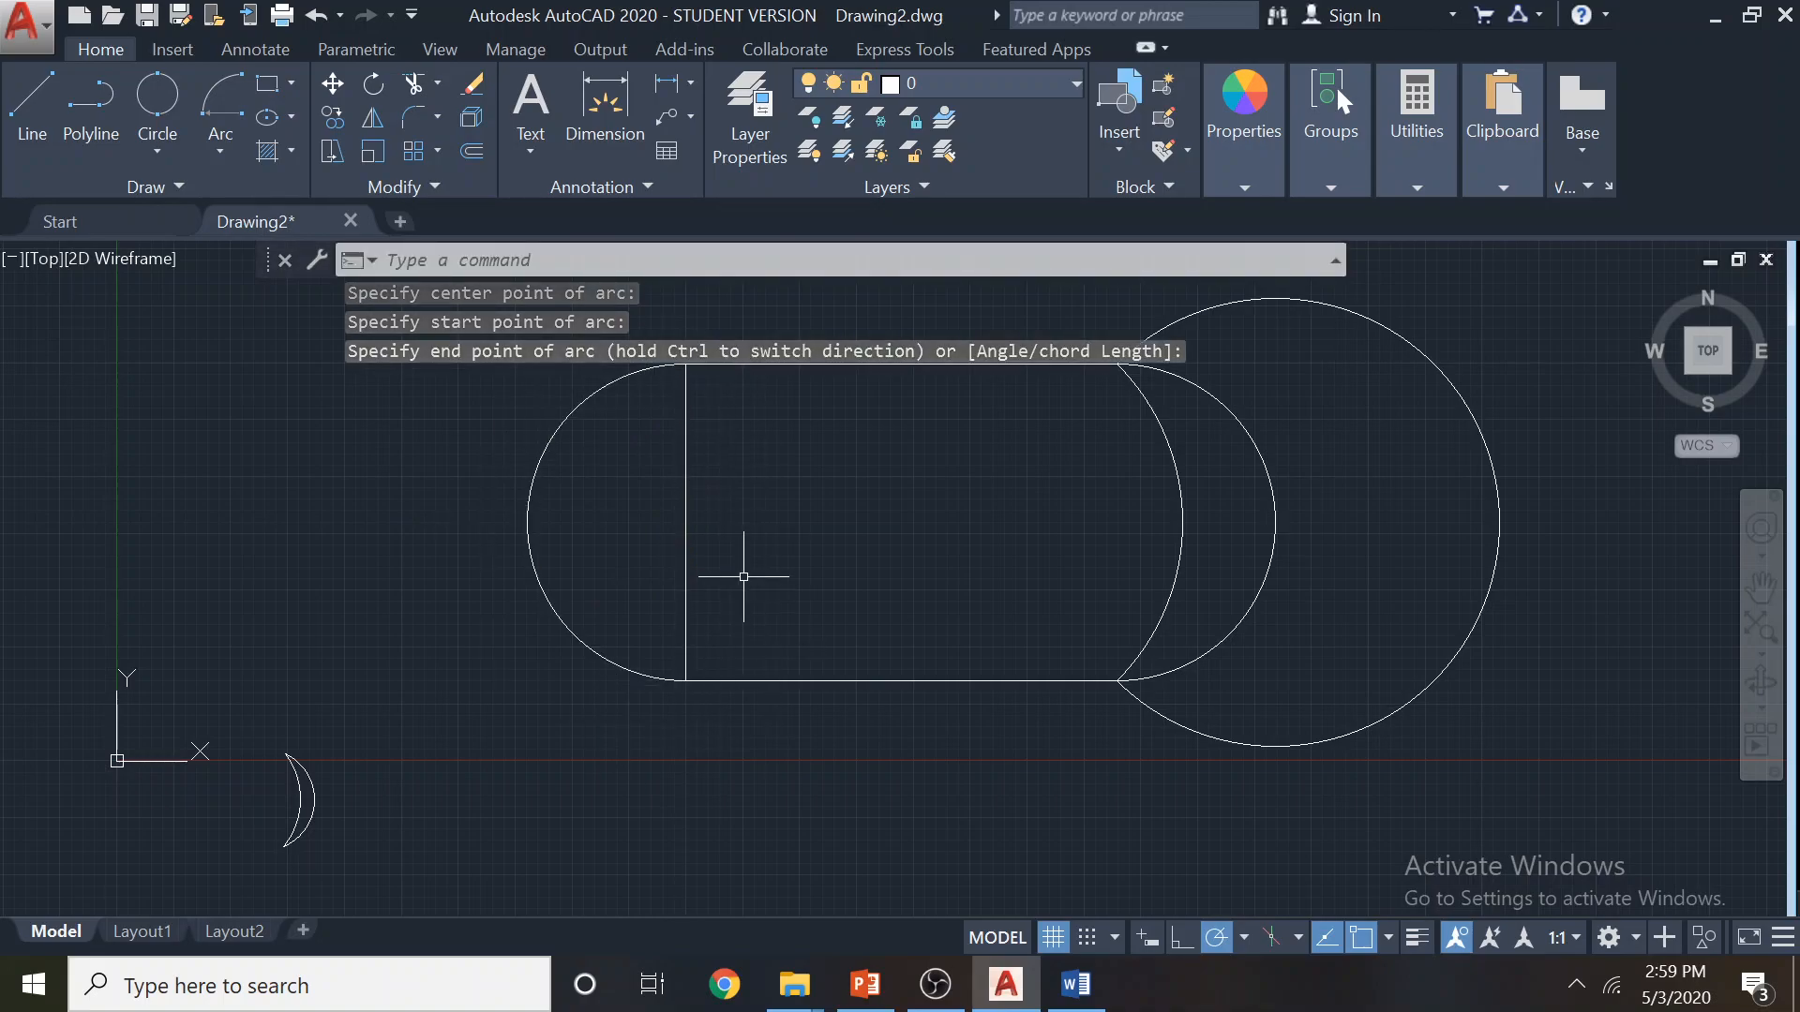
left_click(222, 150)
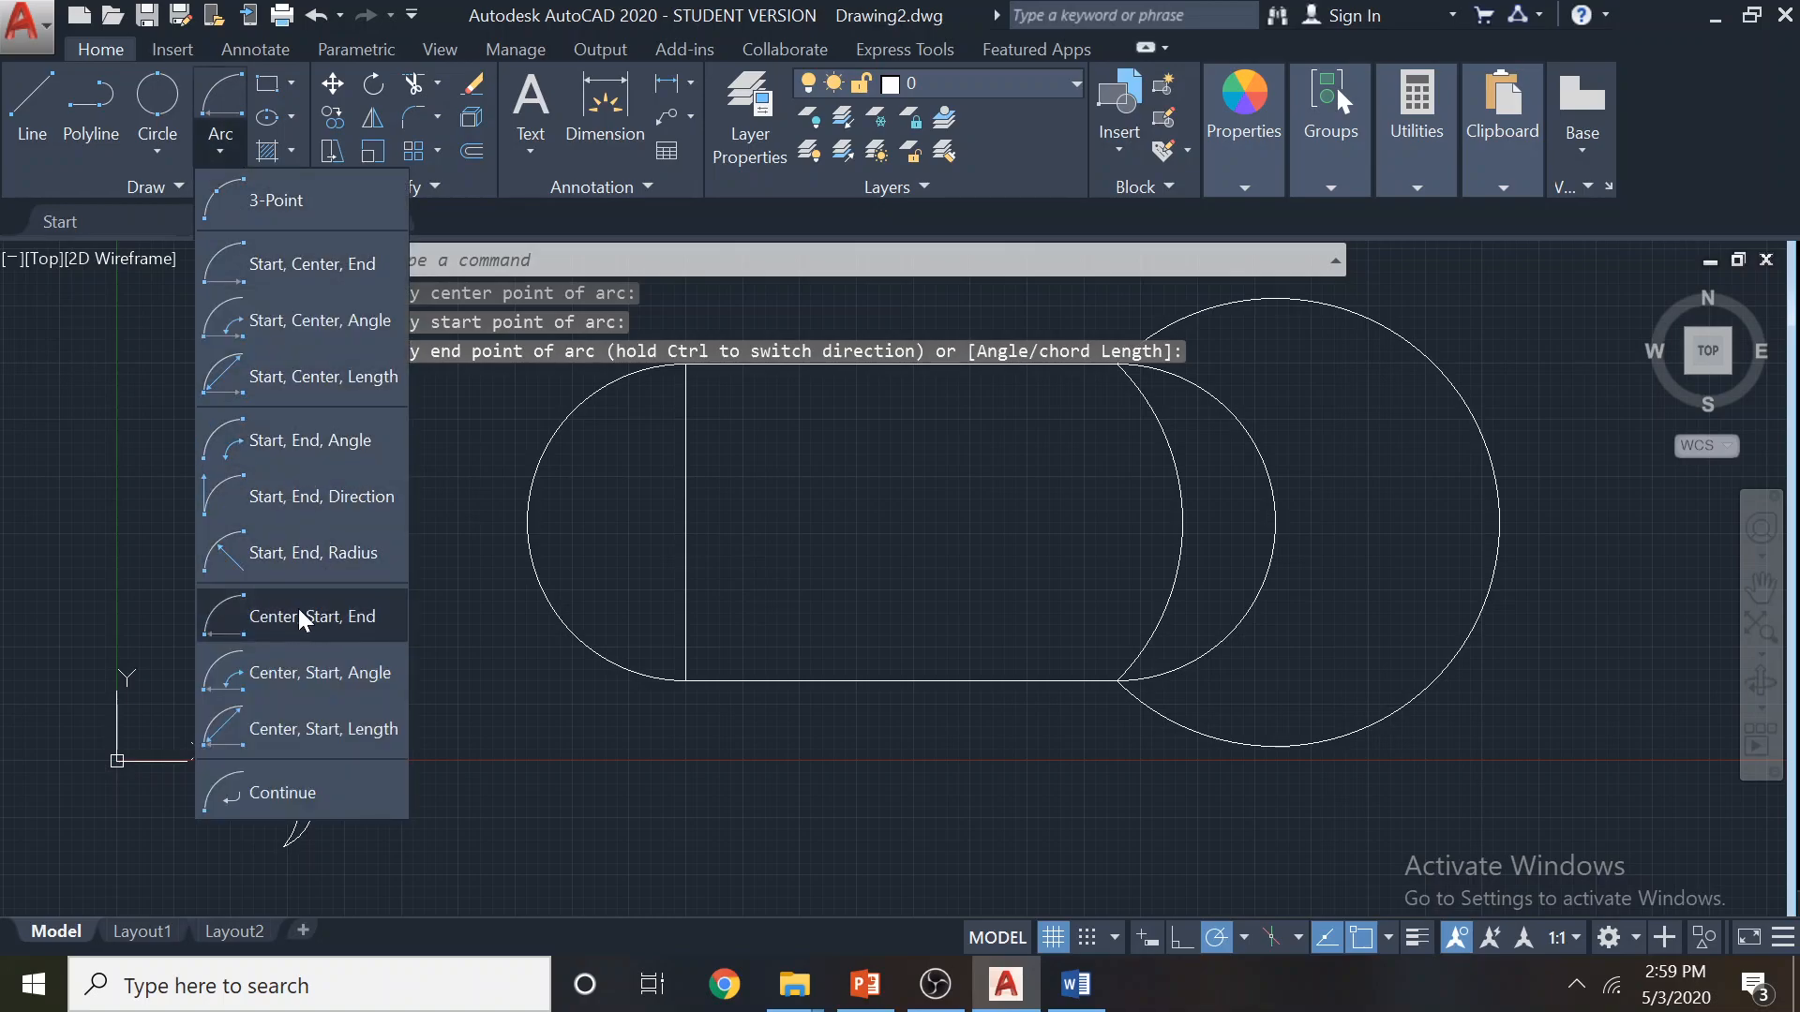
left_click(294, 671)
left_click(686, 522)
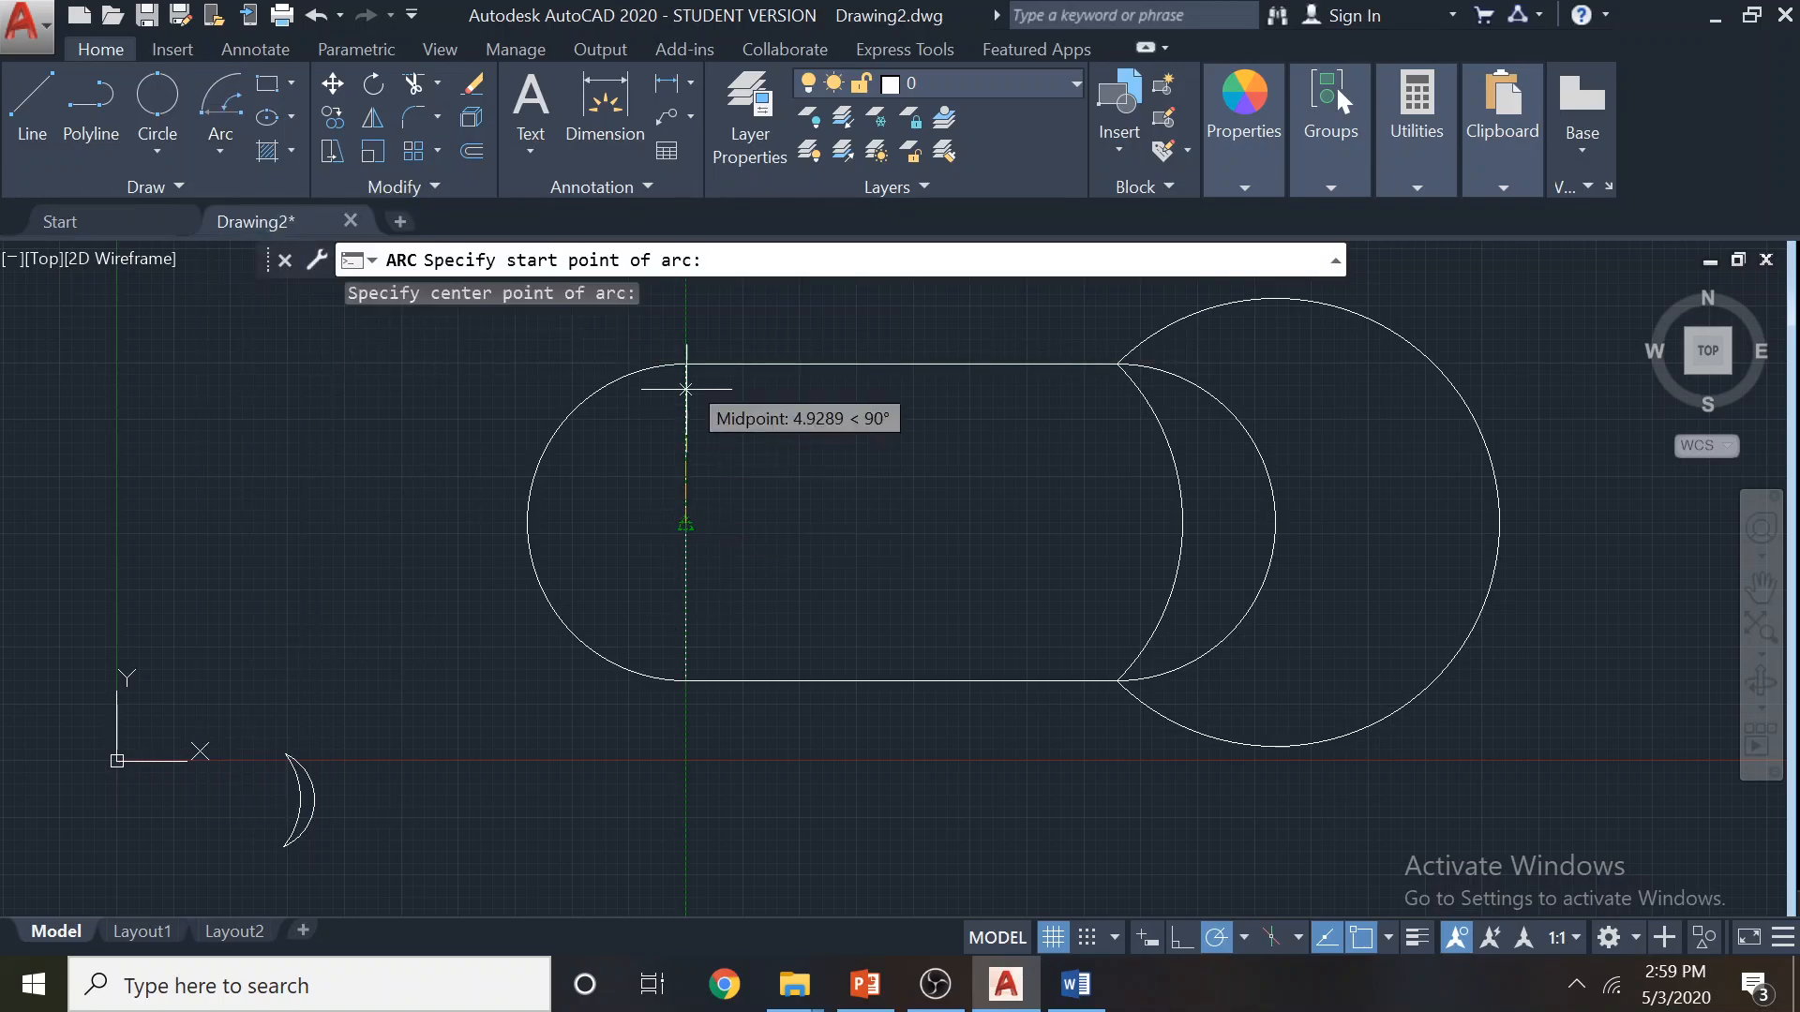
left_click(686, 364)
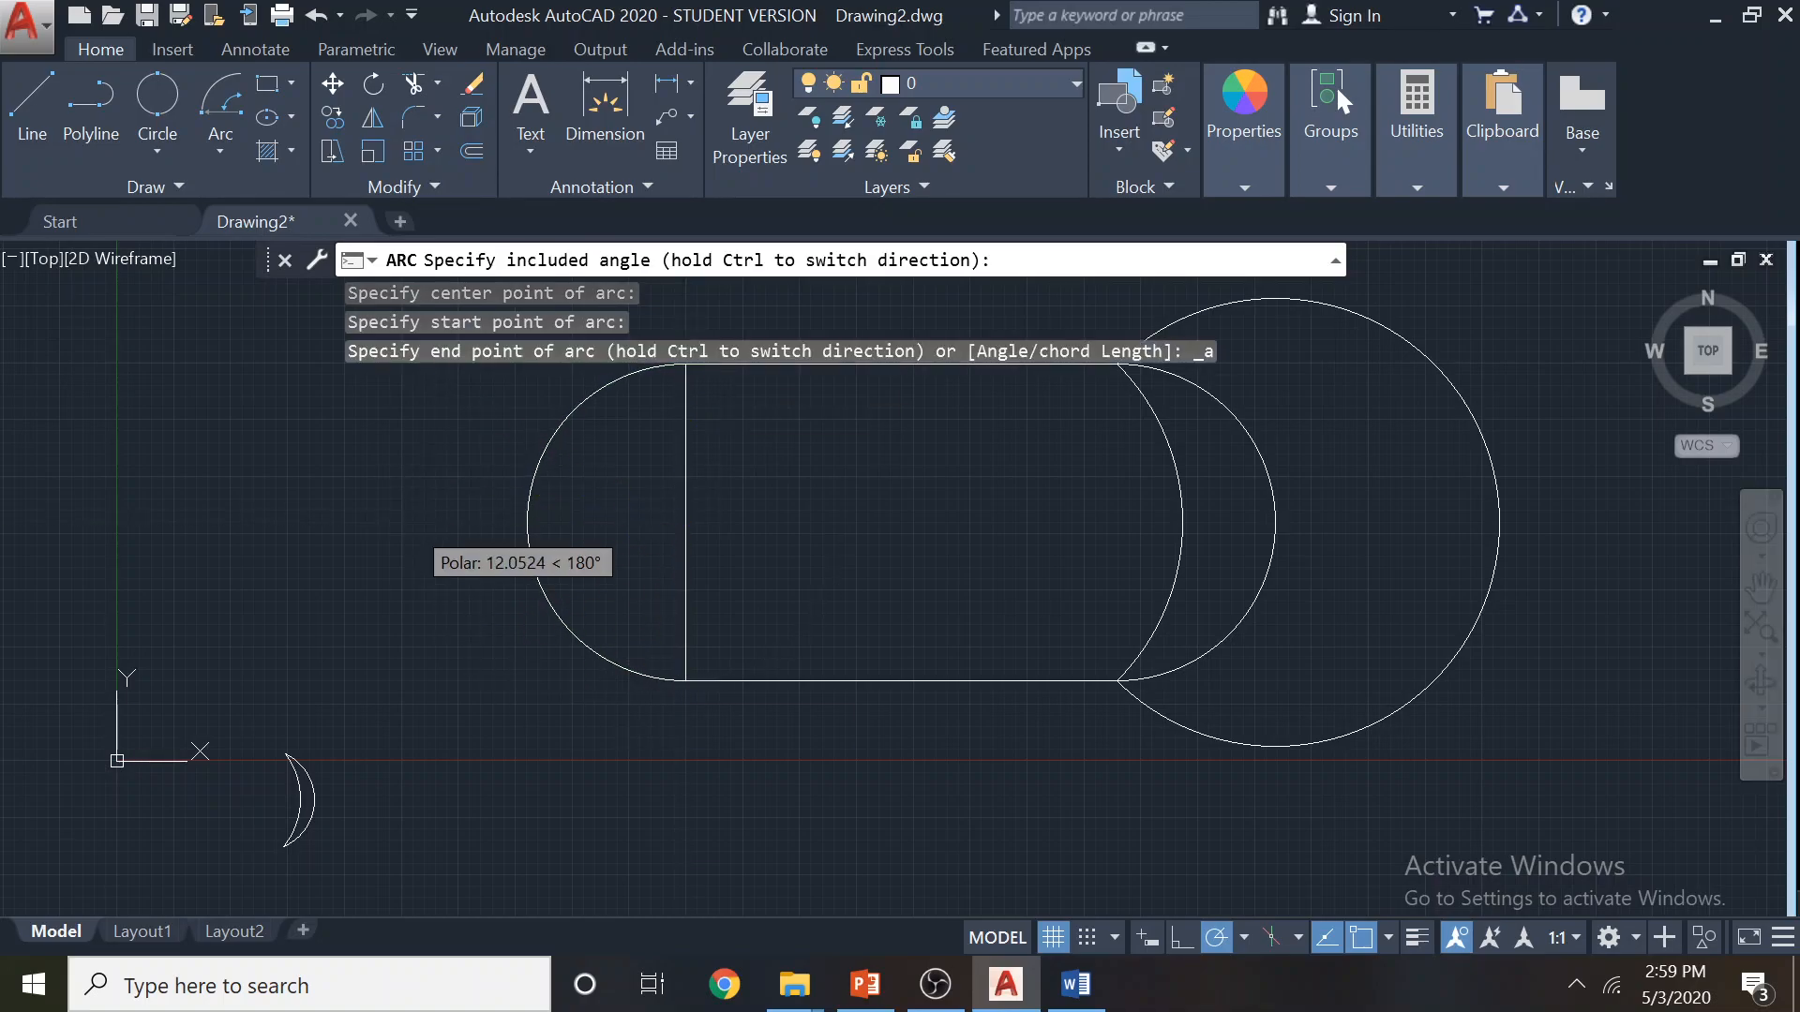
key("Escape")
key("Escape")
Delete the semicircular arc on the rectangle's left side
left_click_drag(588, 591, 564, 615)
key("Delete")
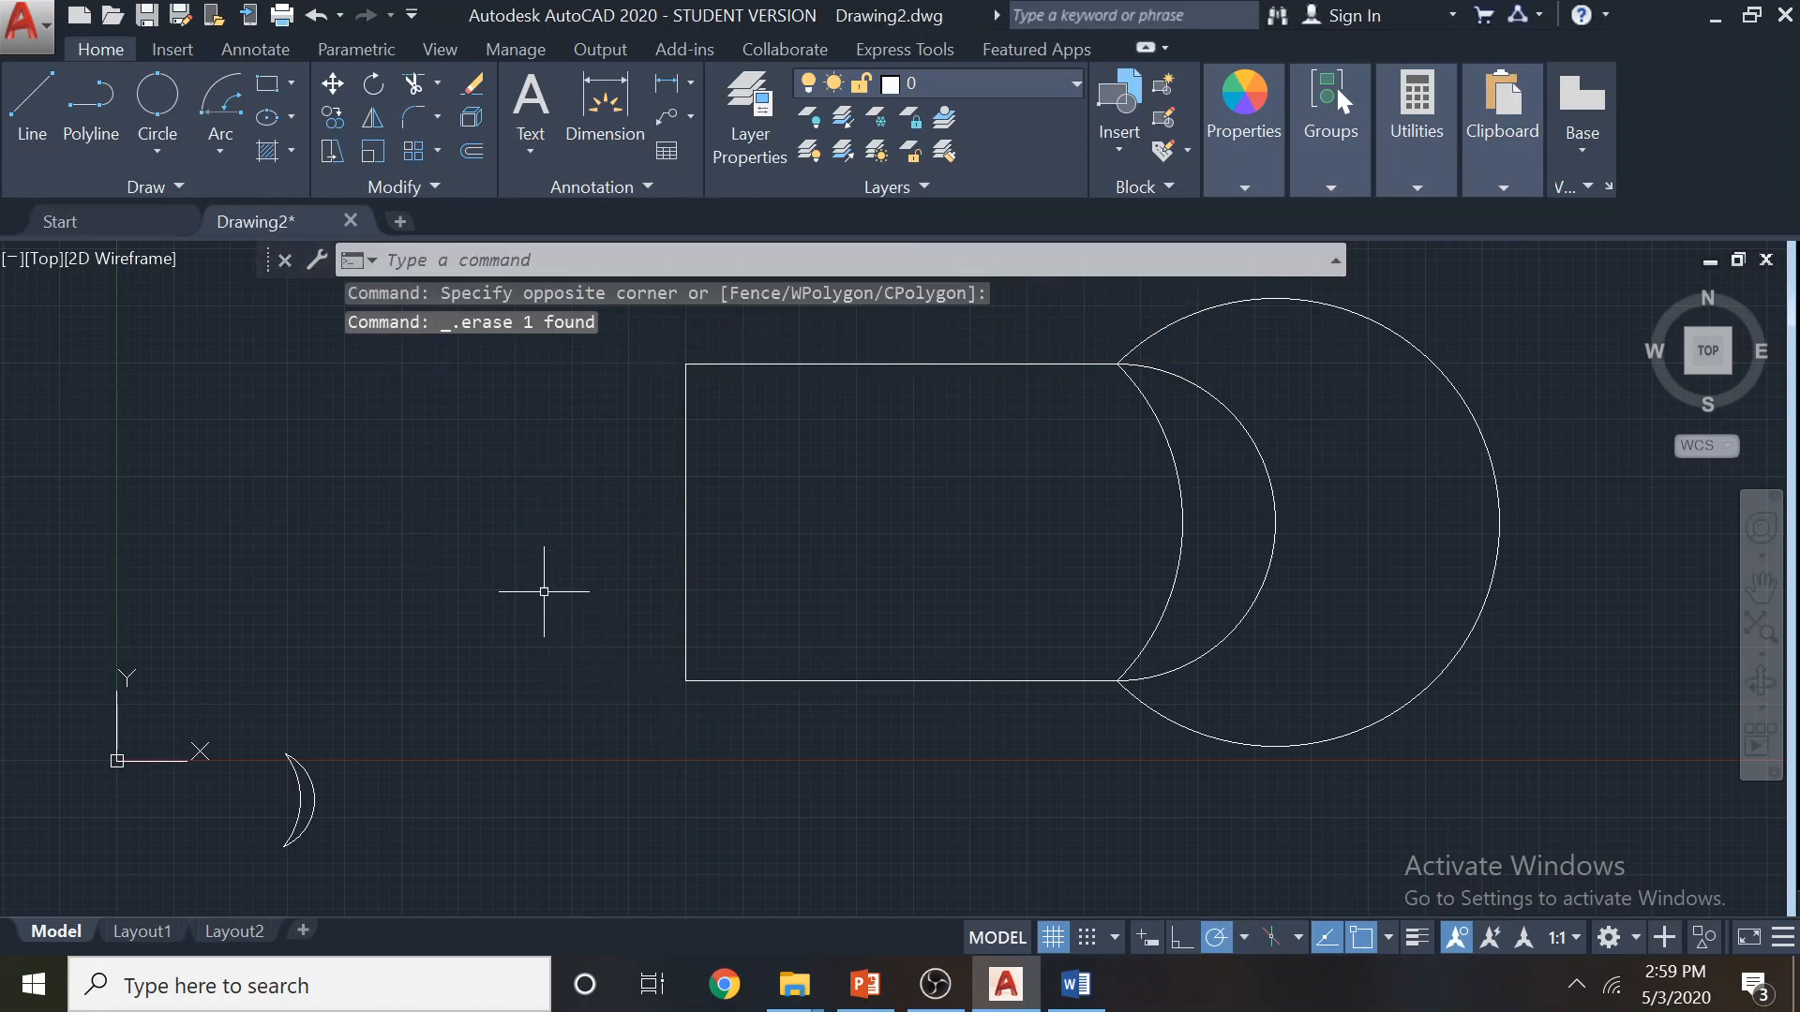
Draw a Center, Start, Angle arc centred on the rectangle's left edge midpoint, starting at its upper-left corner, with a 90° included angle
left_click(230, 157)
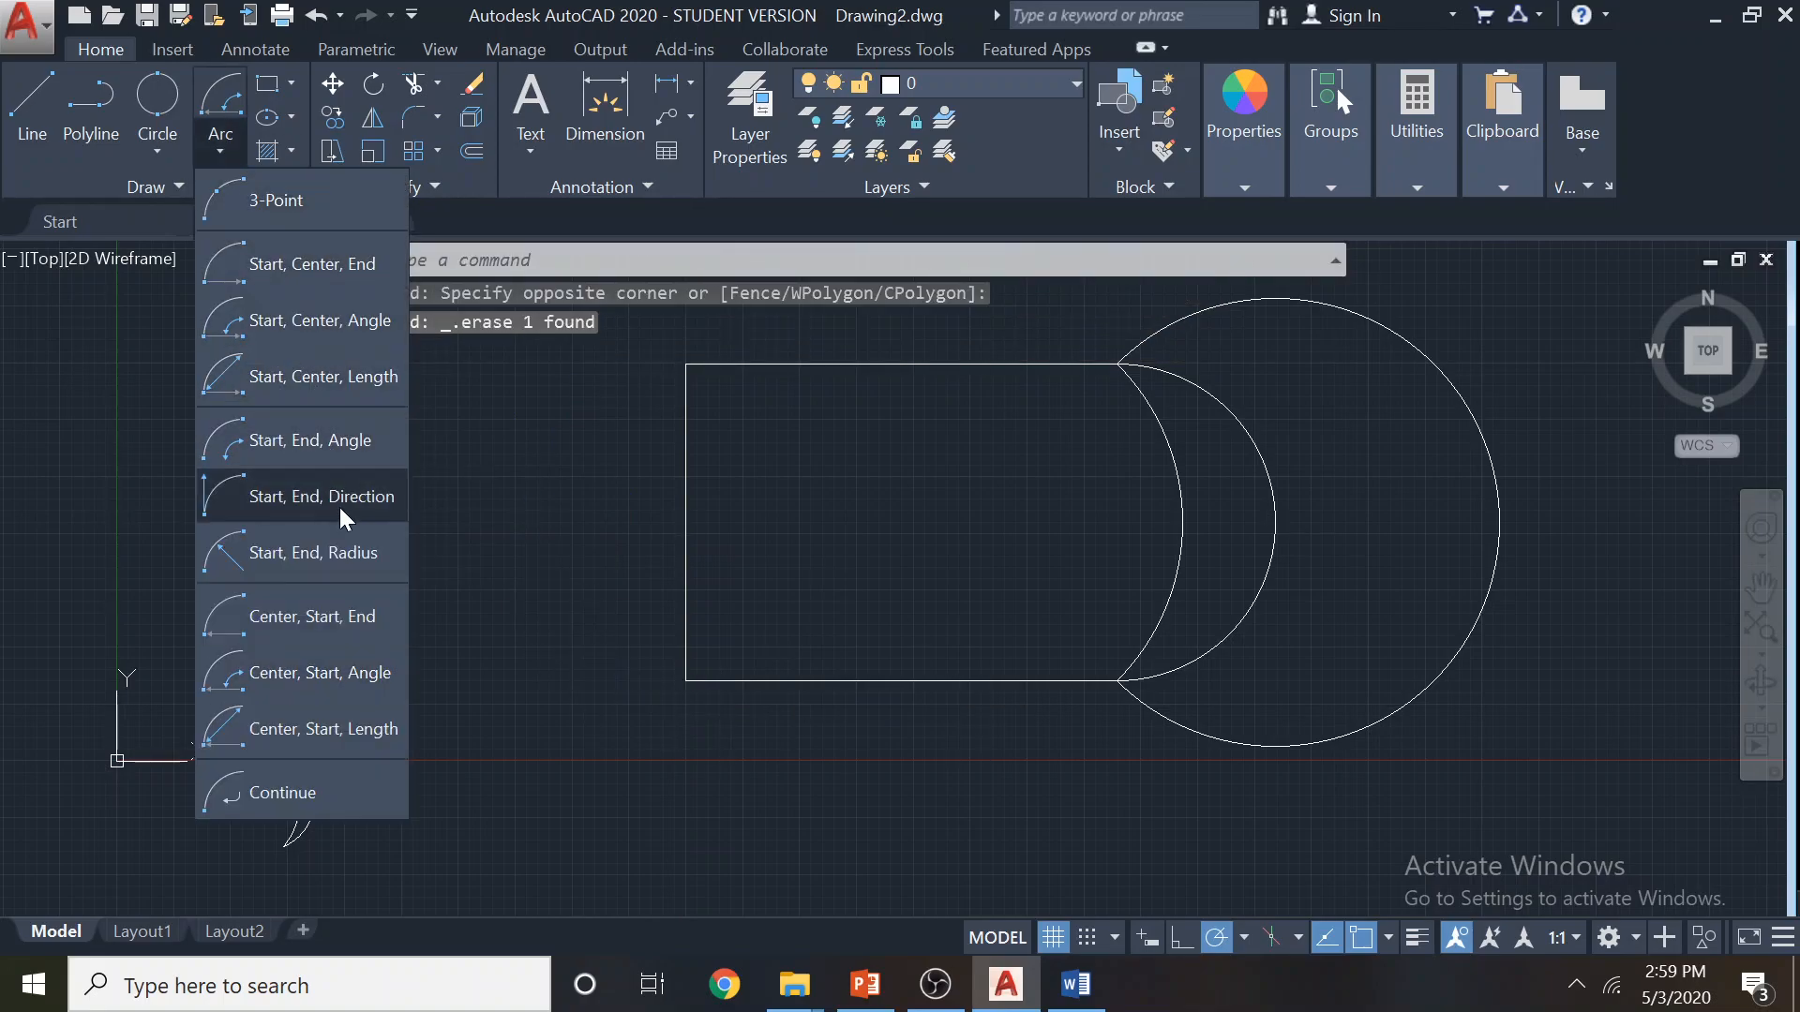
left_click(347, 667)
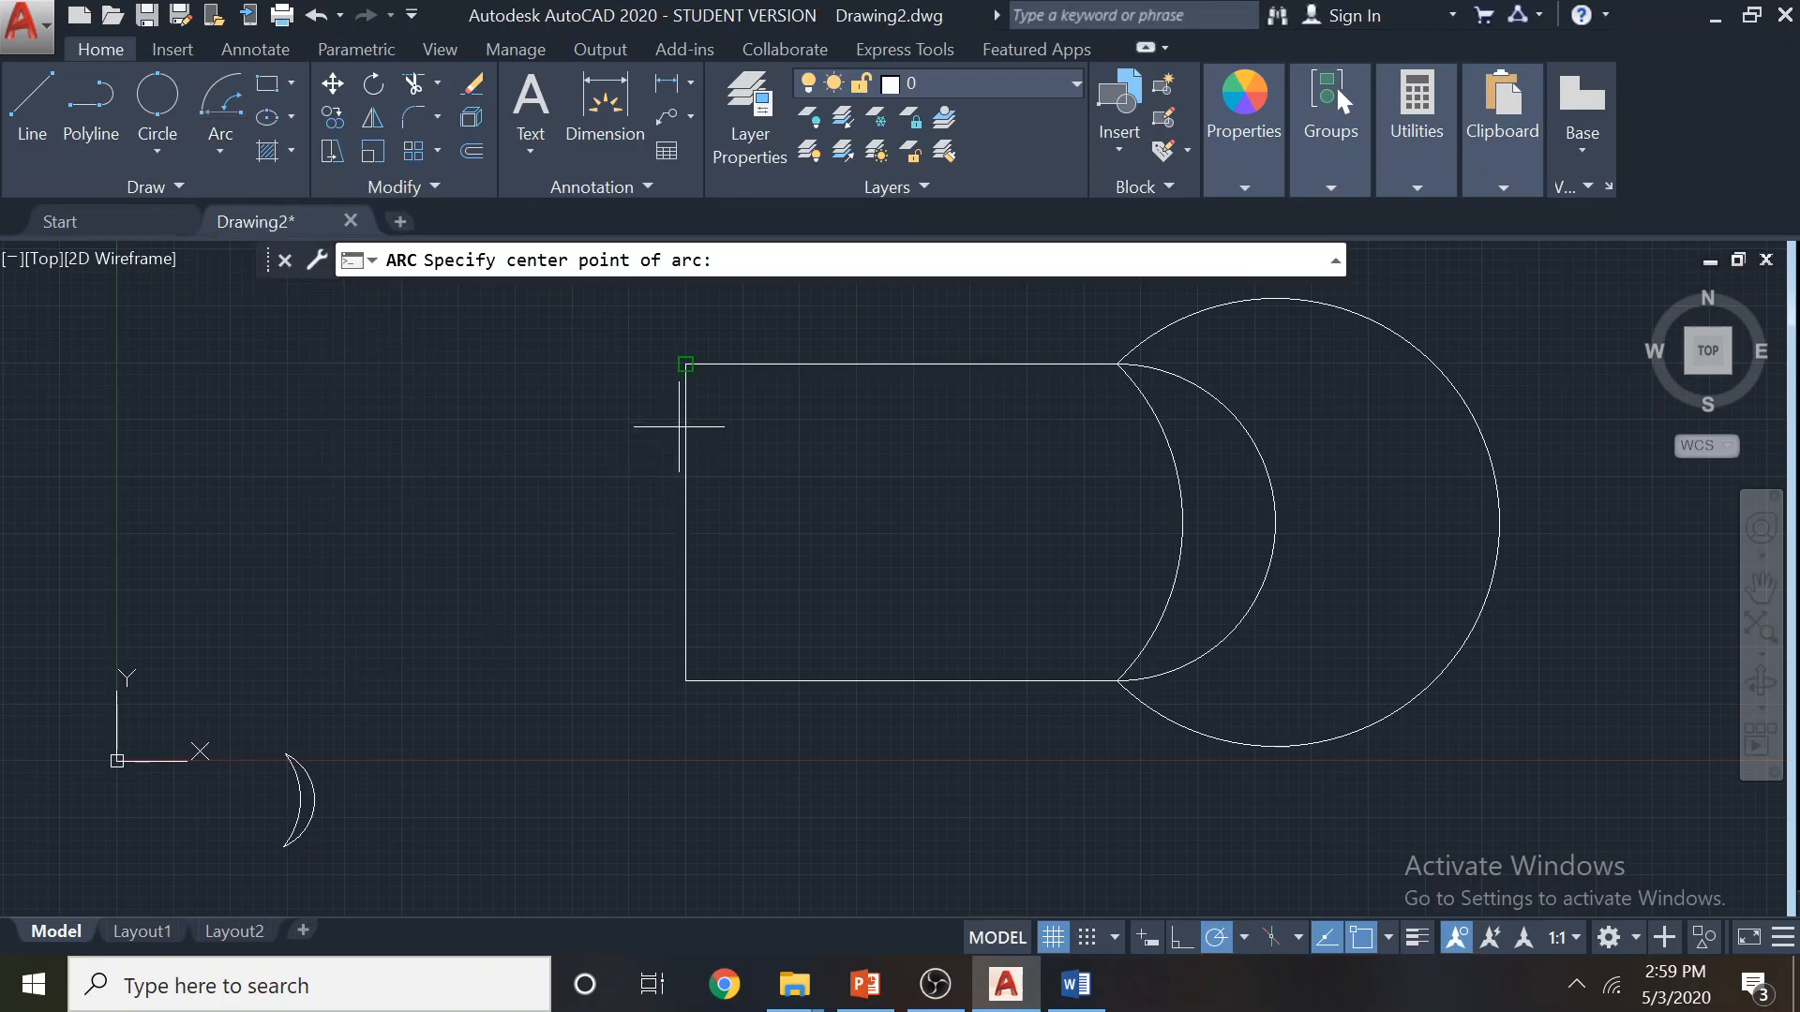
left_click(687, 522)
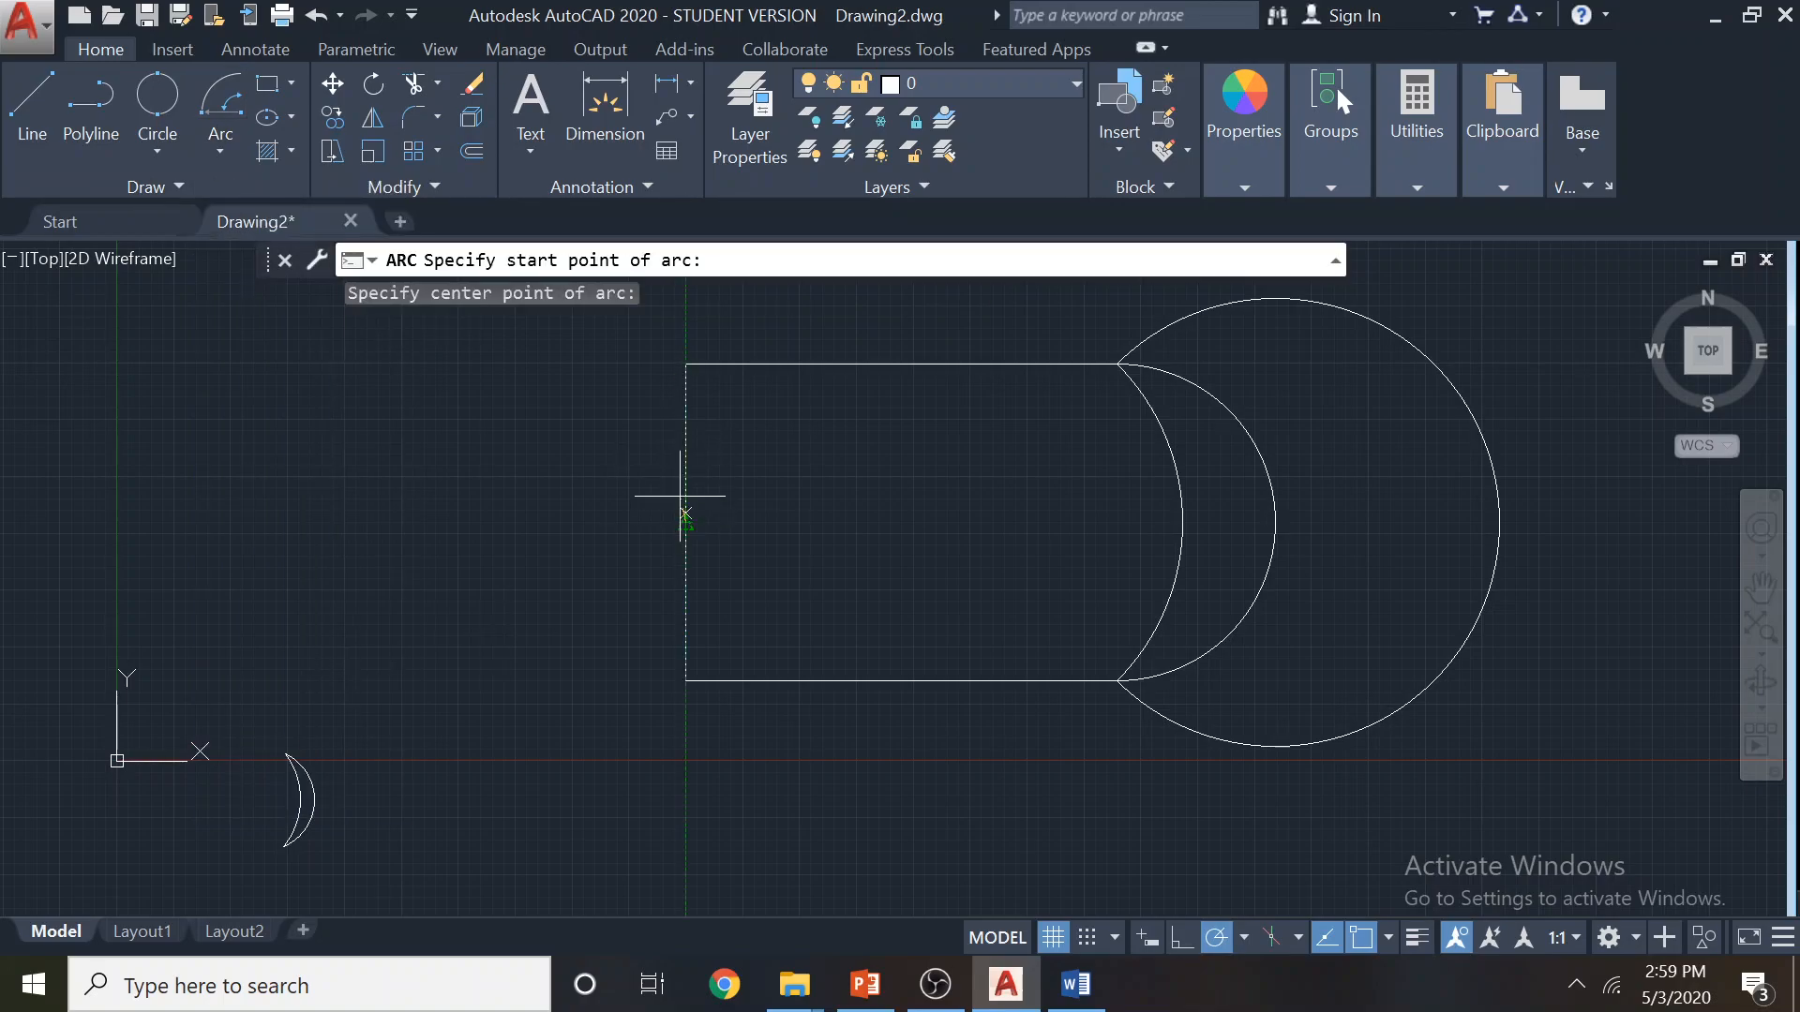
left_click(685, 363)
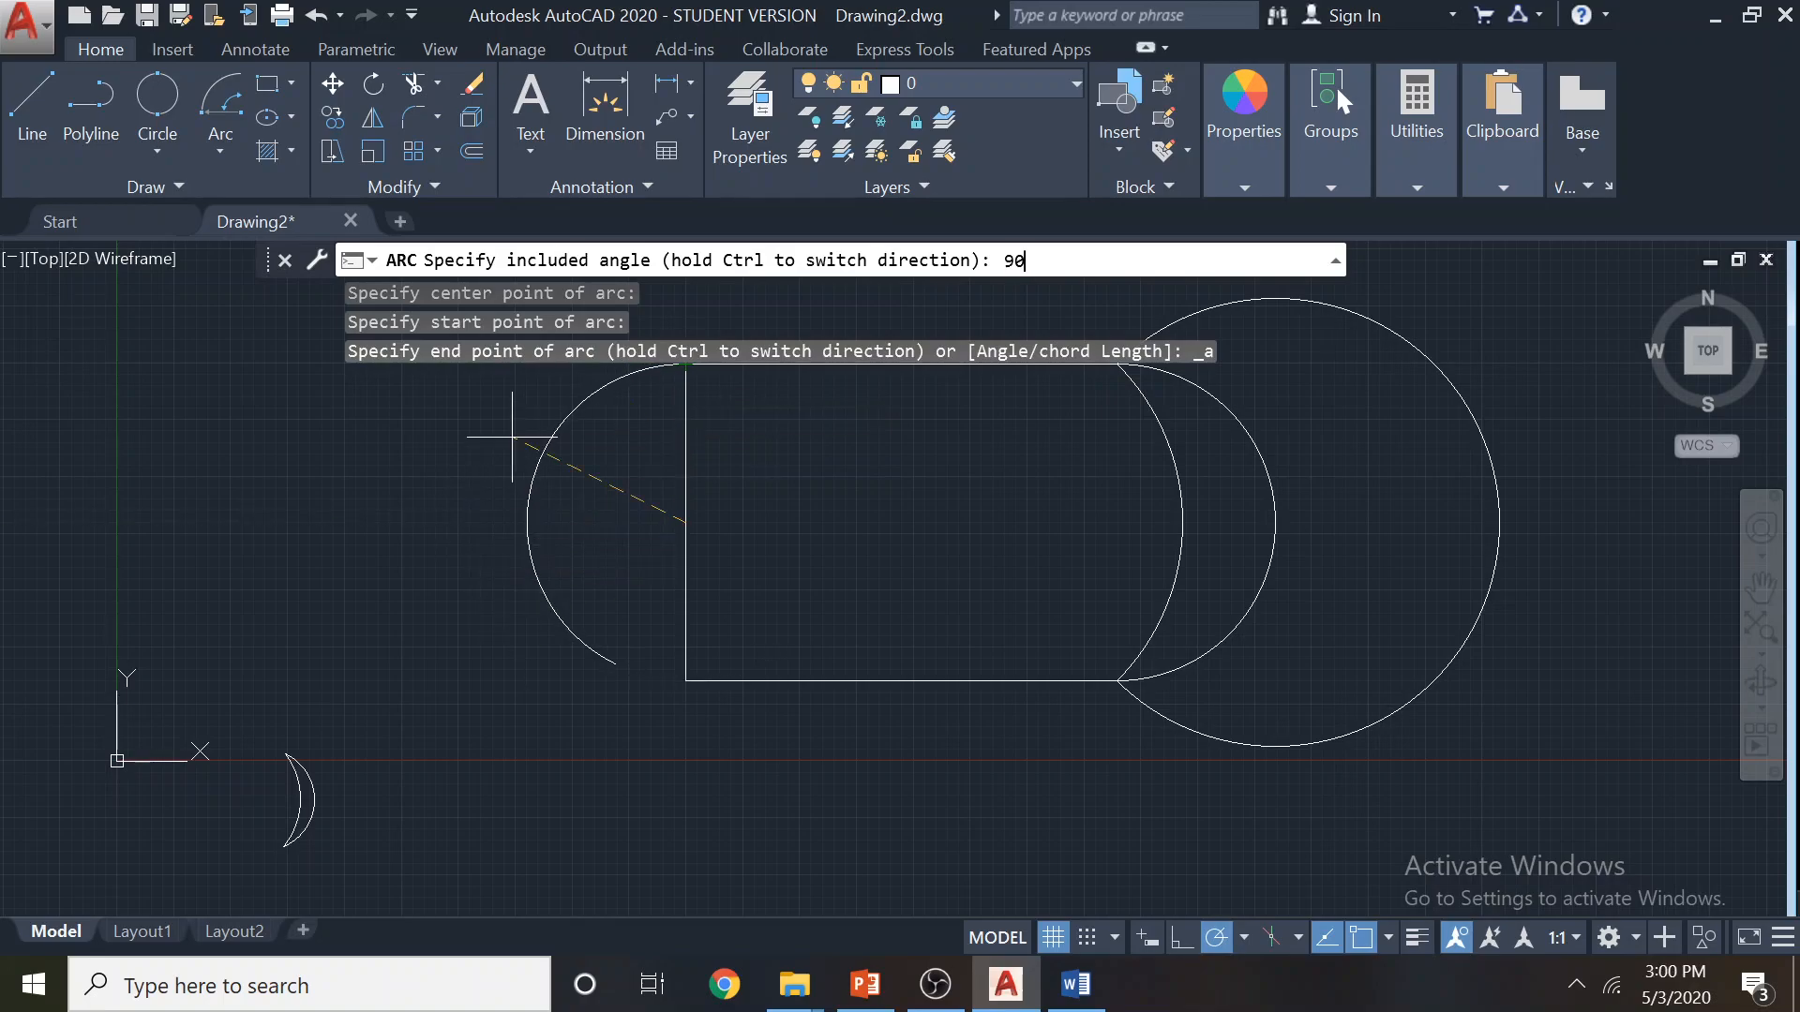
key("Return")
middle_click_drag(559, 443, 509, 530)
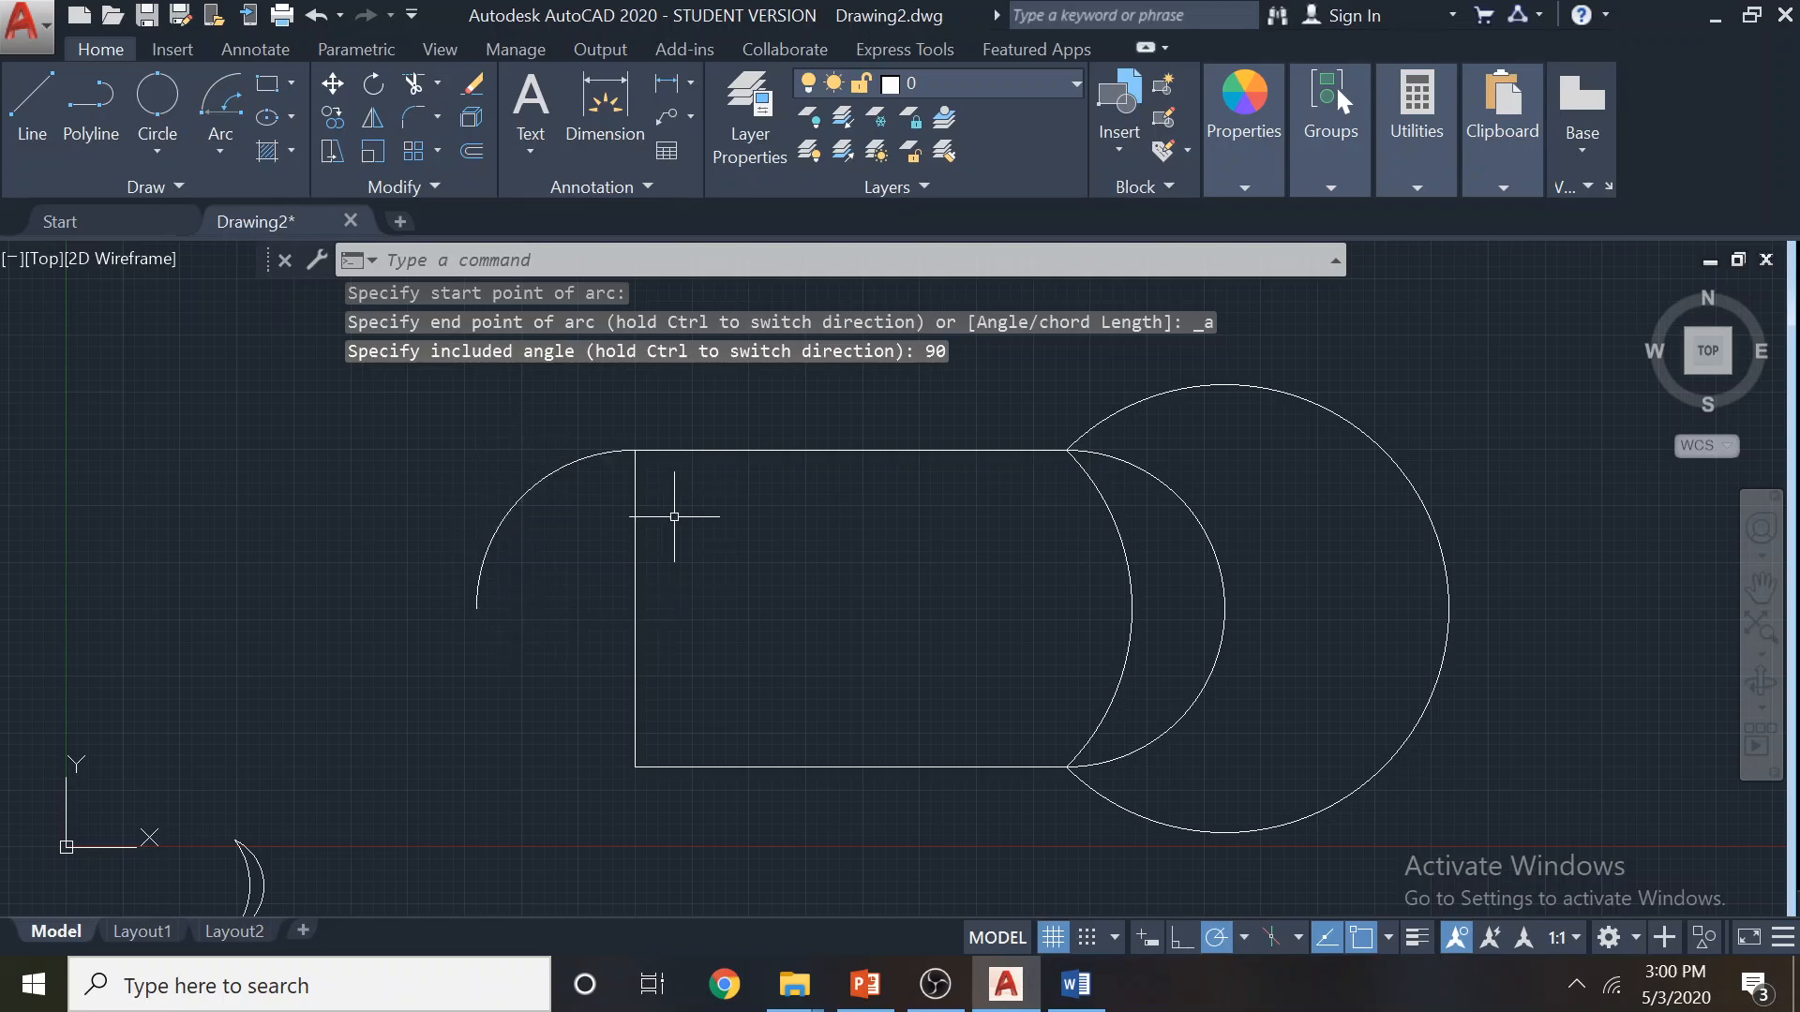
Extend the quarter arc's free end leftward with two successive tangent arcs using the arc Continue method, forming a wave
left_click(522, 496)
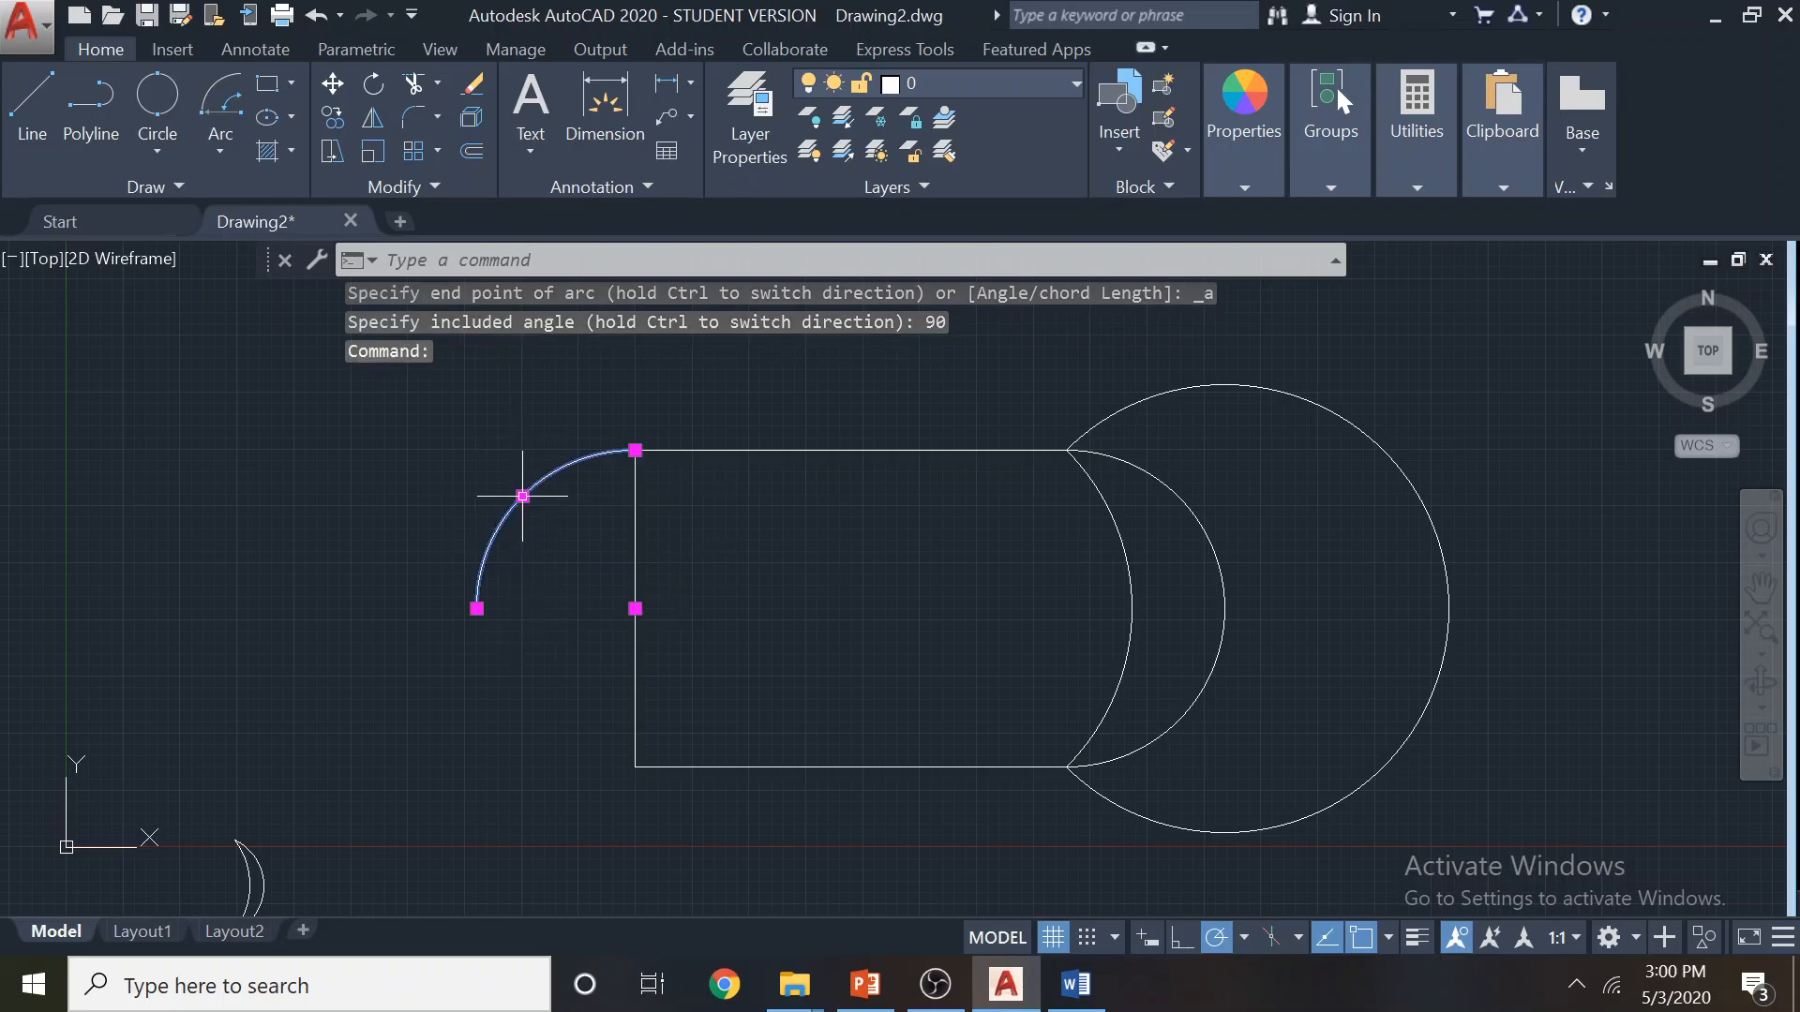
left_click(215, 154)
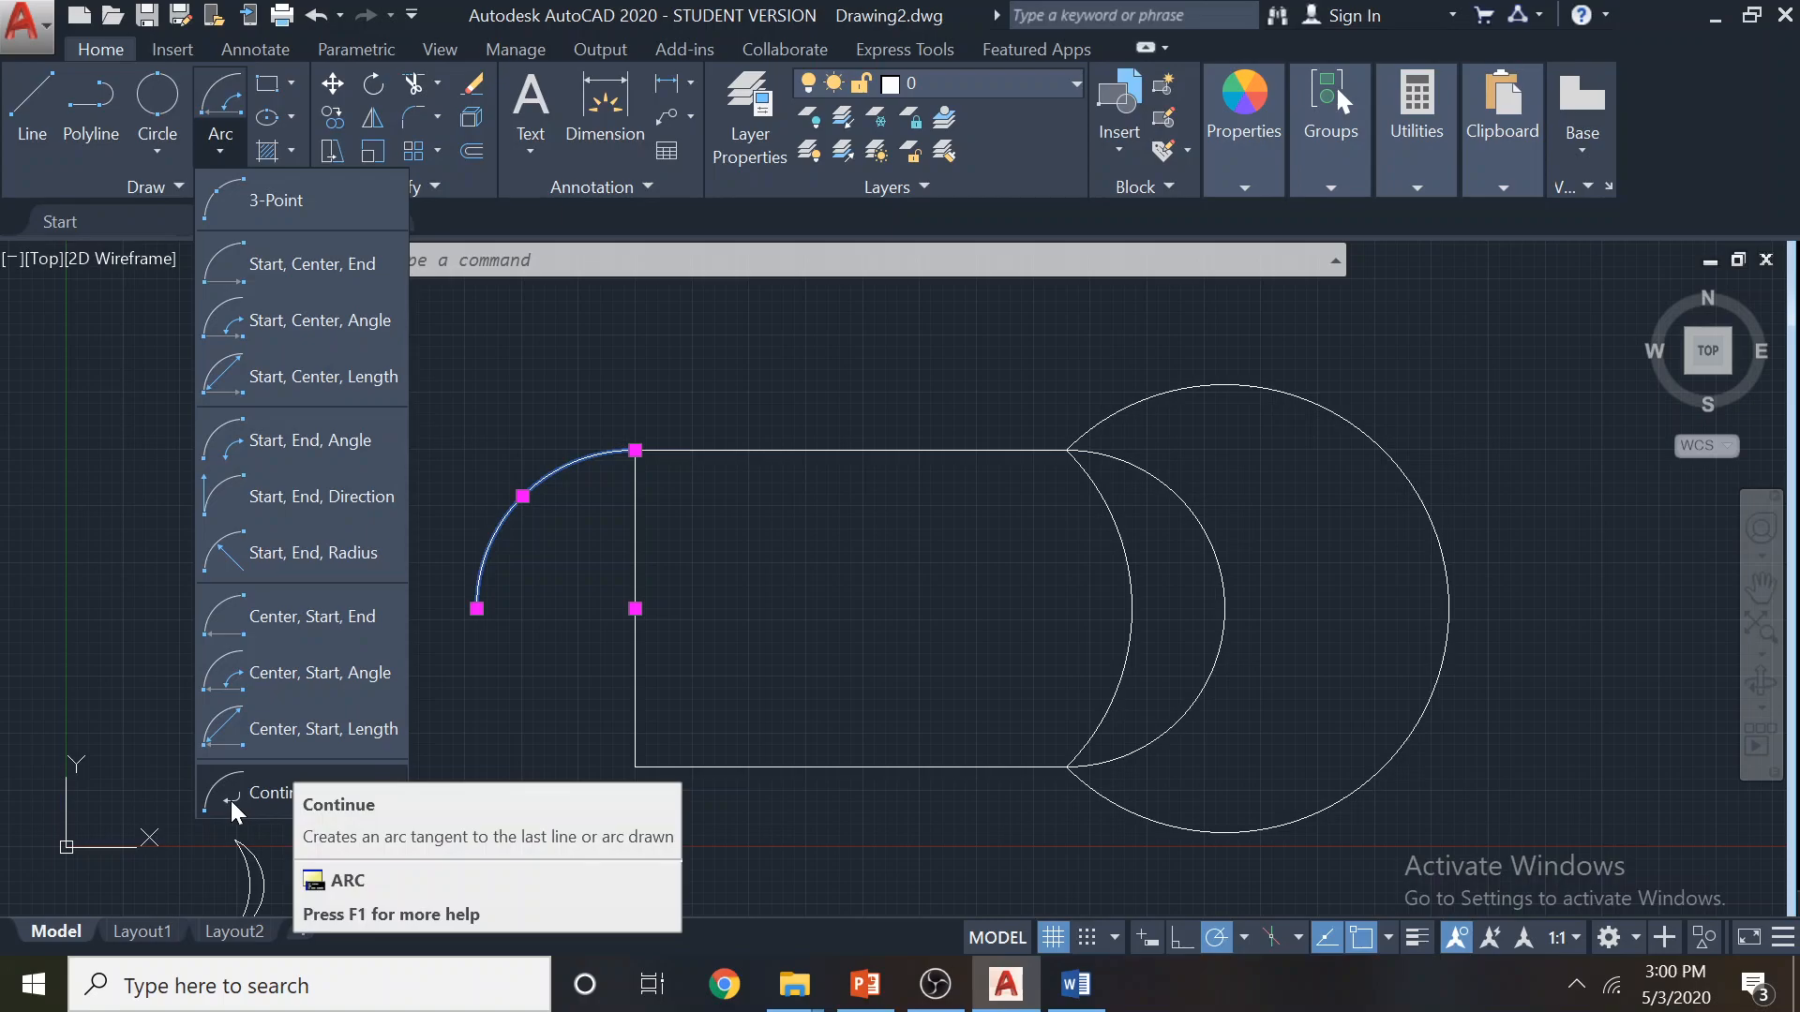
left_click(231, 801)
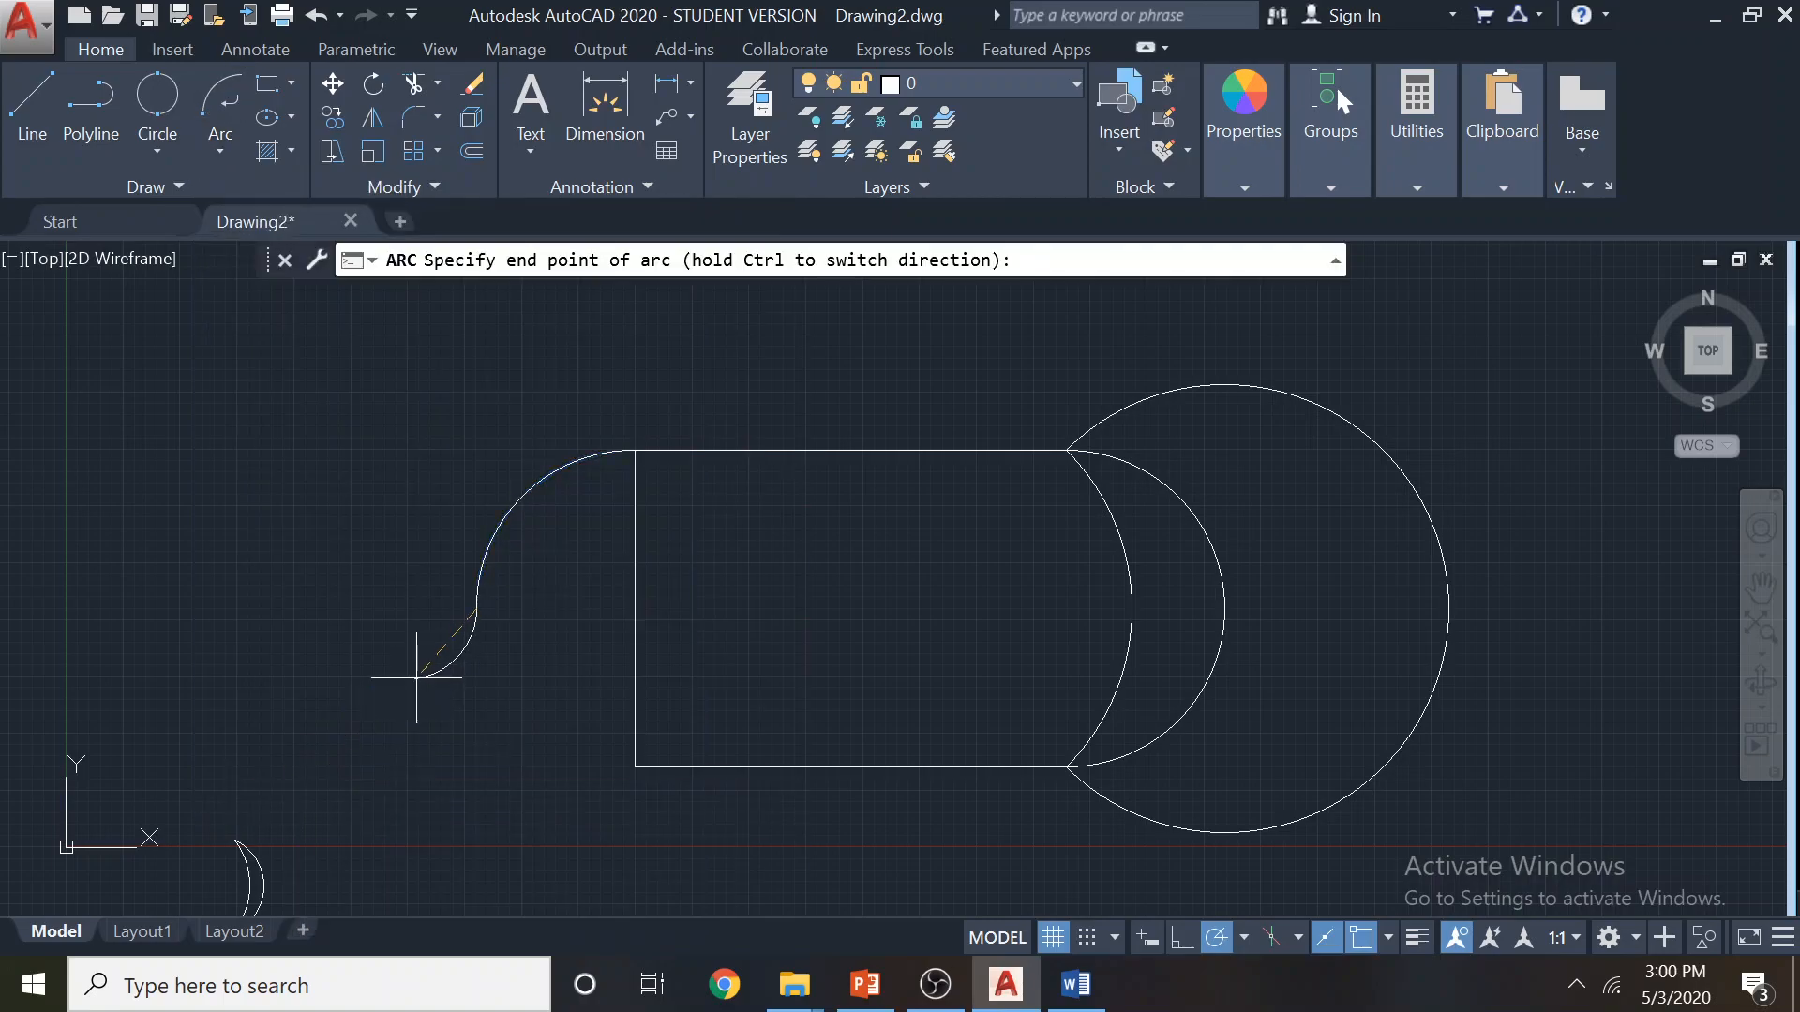
left_click(383, 608)
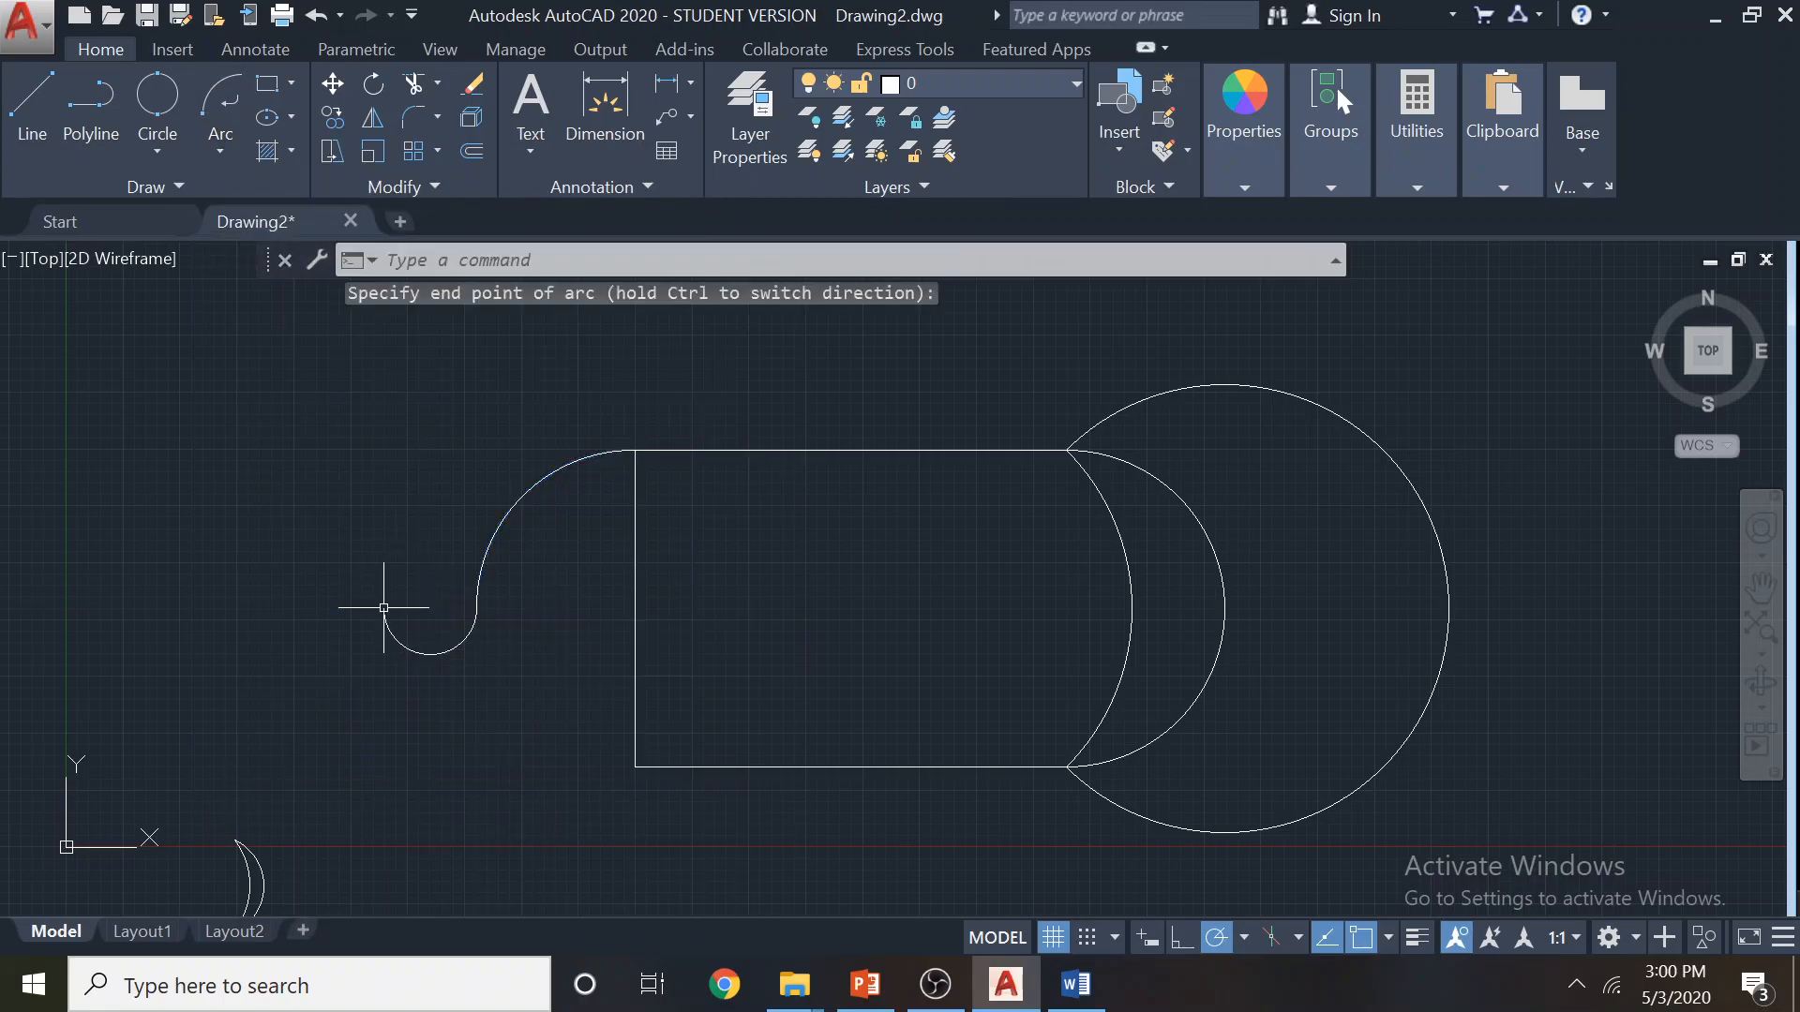
left_click(202, 144)
left_click(285, 790)
scroll(483, 532, "down", 4)
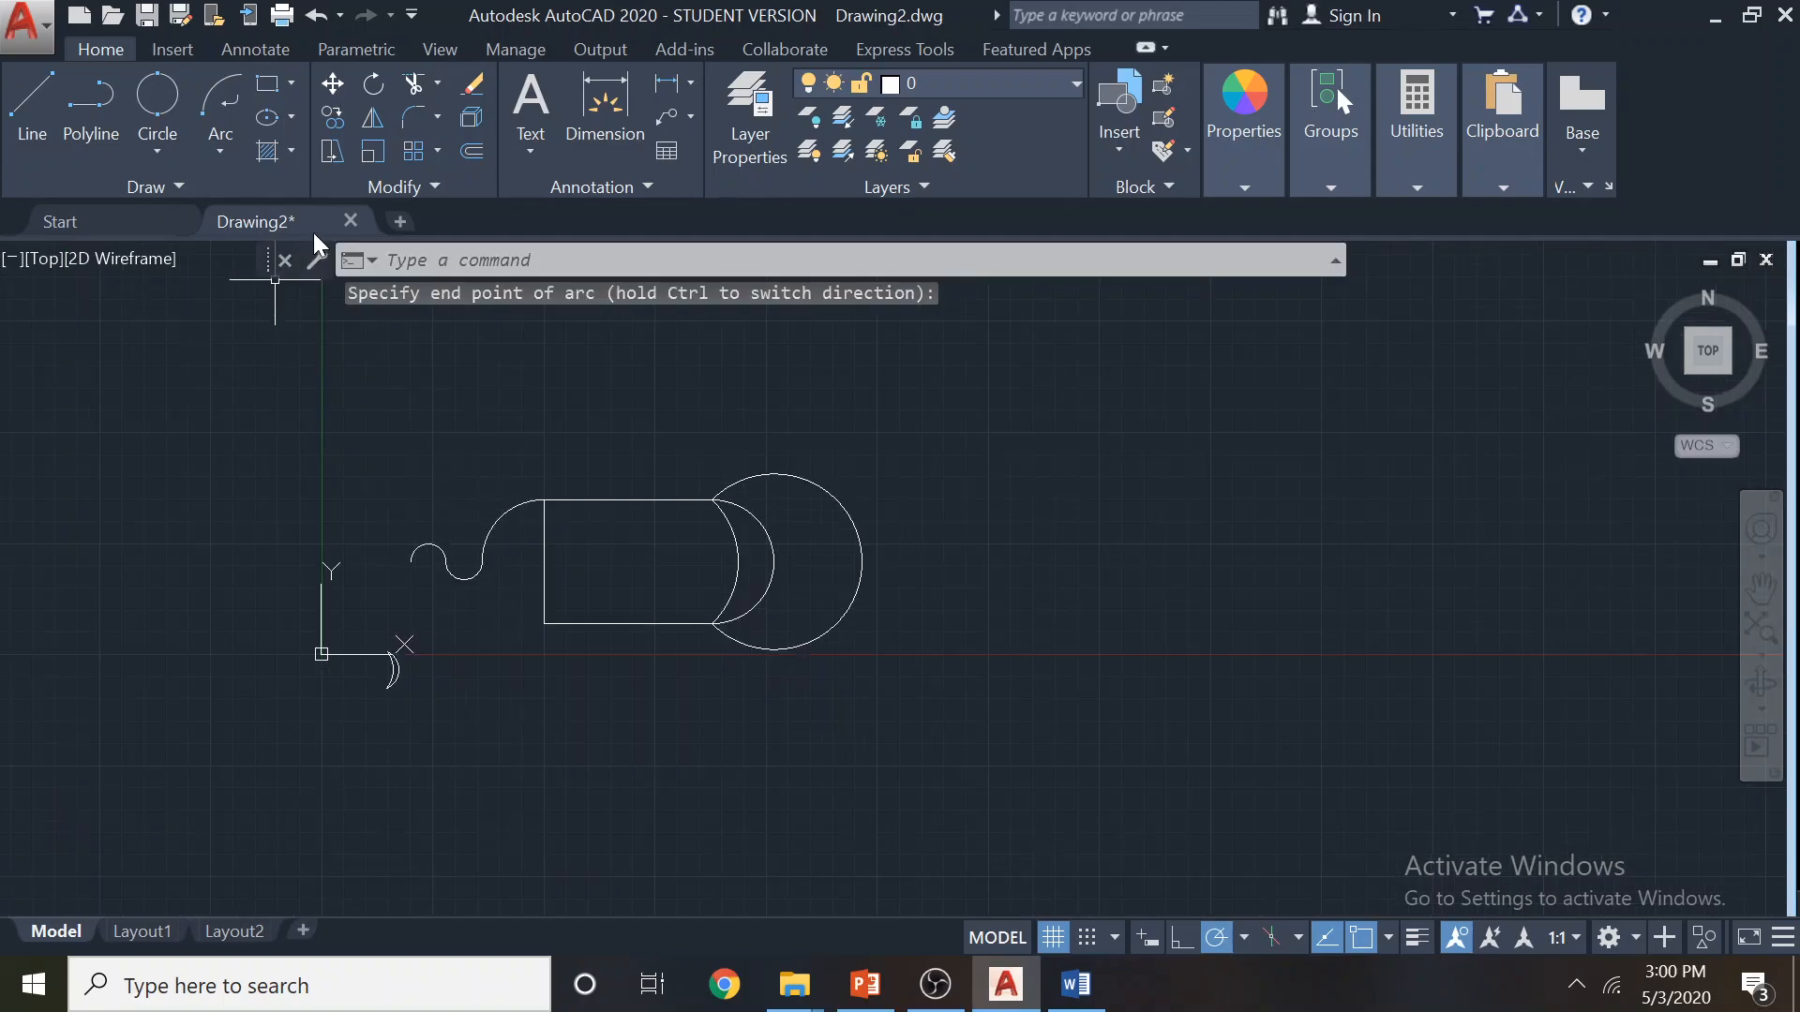
Create a new blank drawing and try the arc Continue method in it before drawing any geometry
left_click(392, 222)
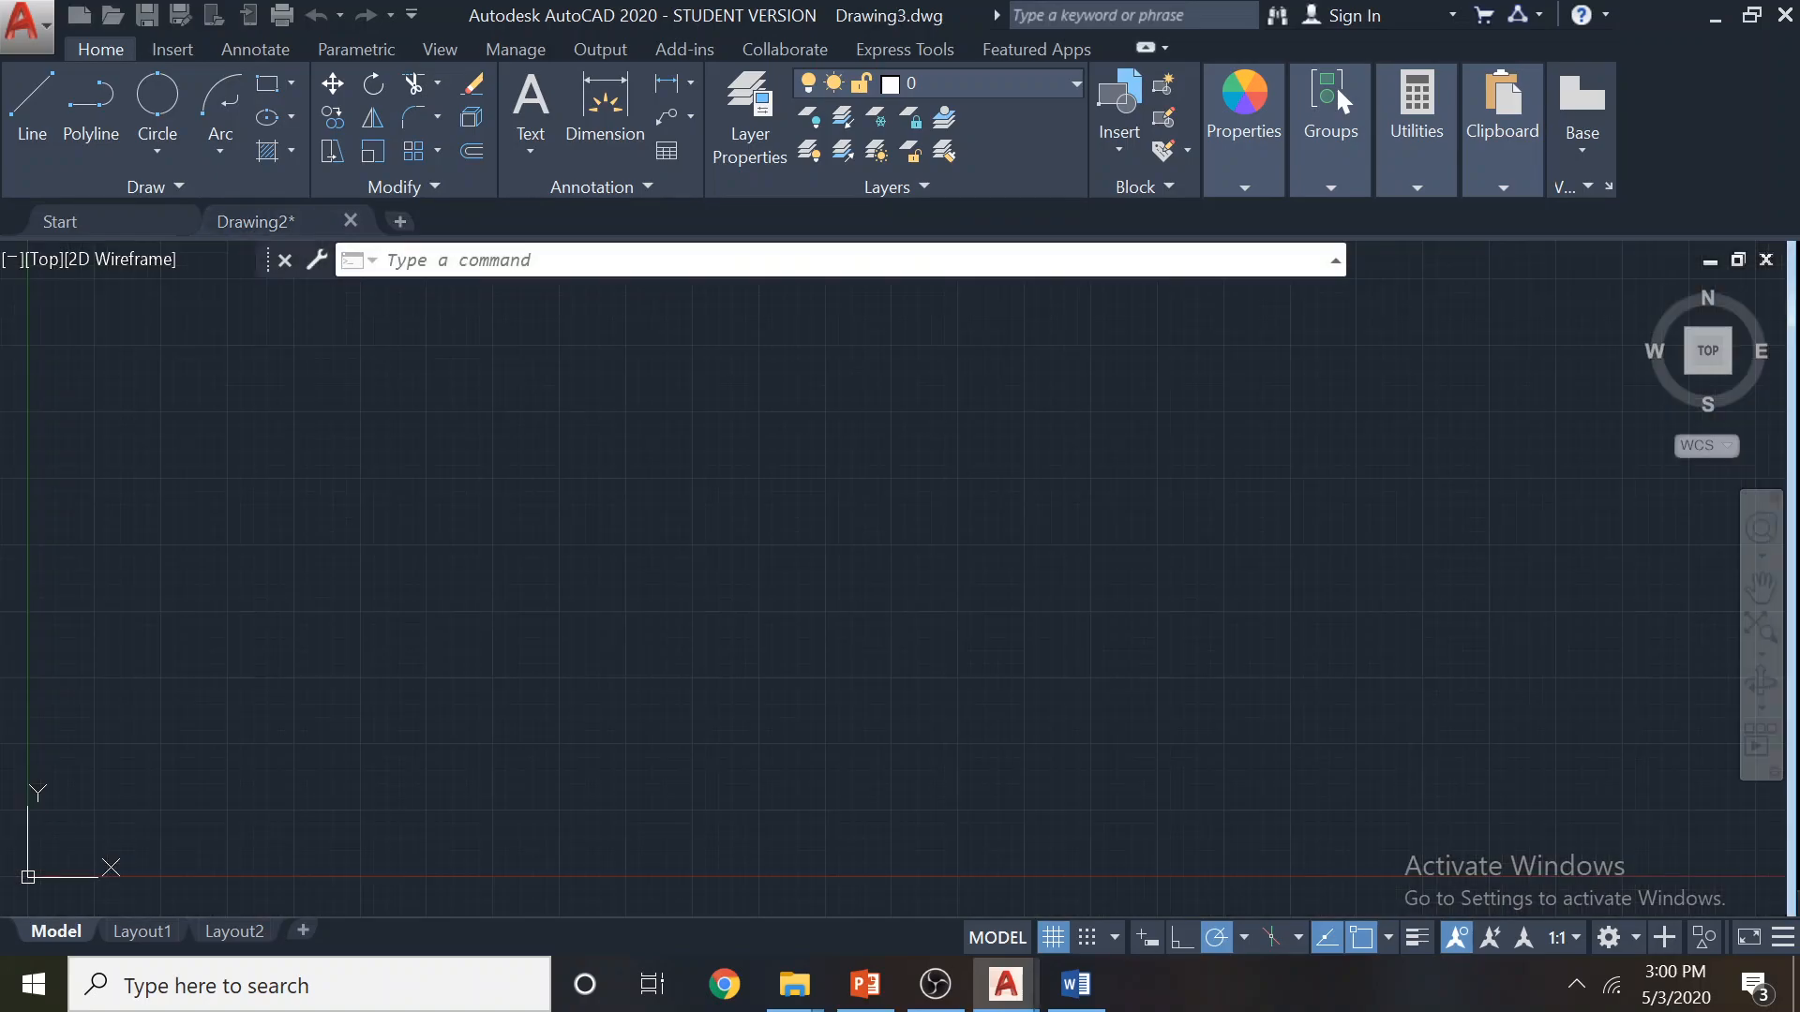
left_click(218, 153)
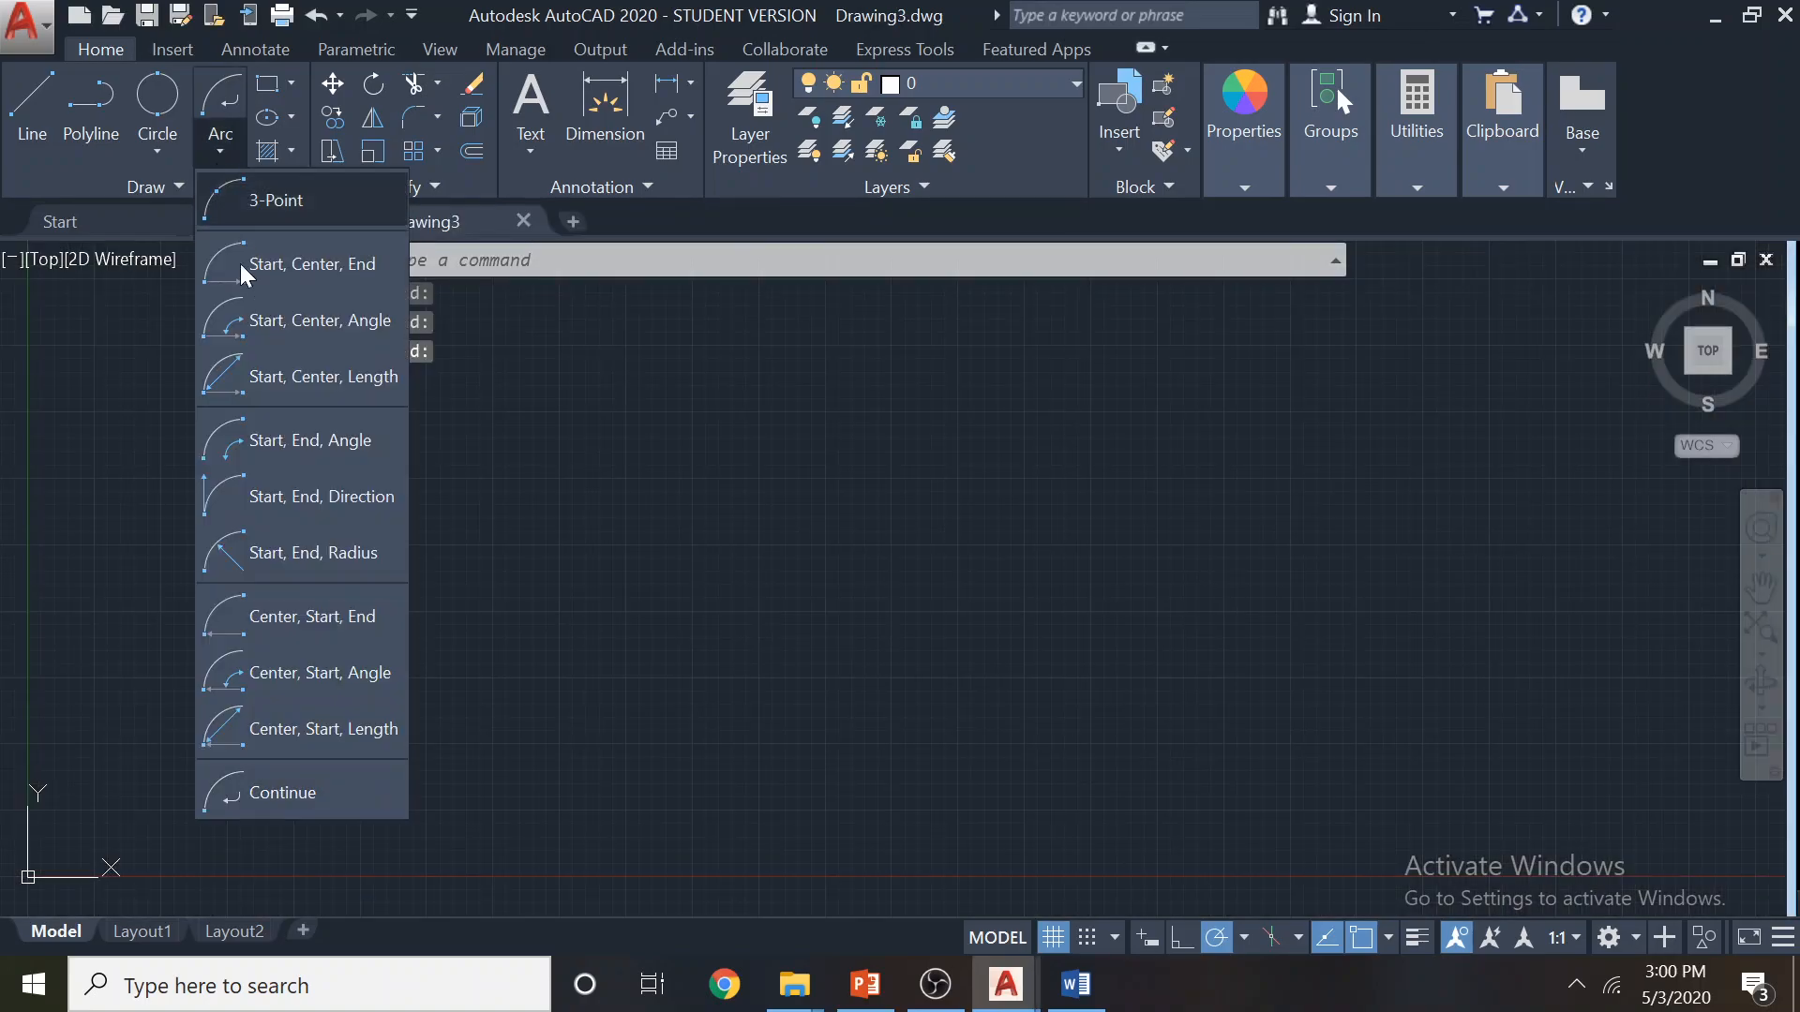
left_click(317, 795)
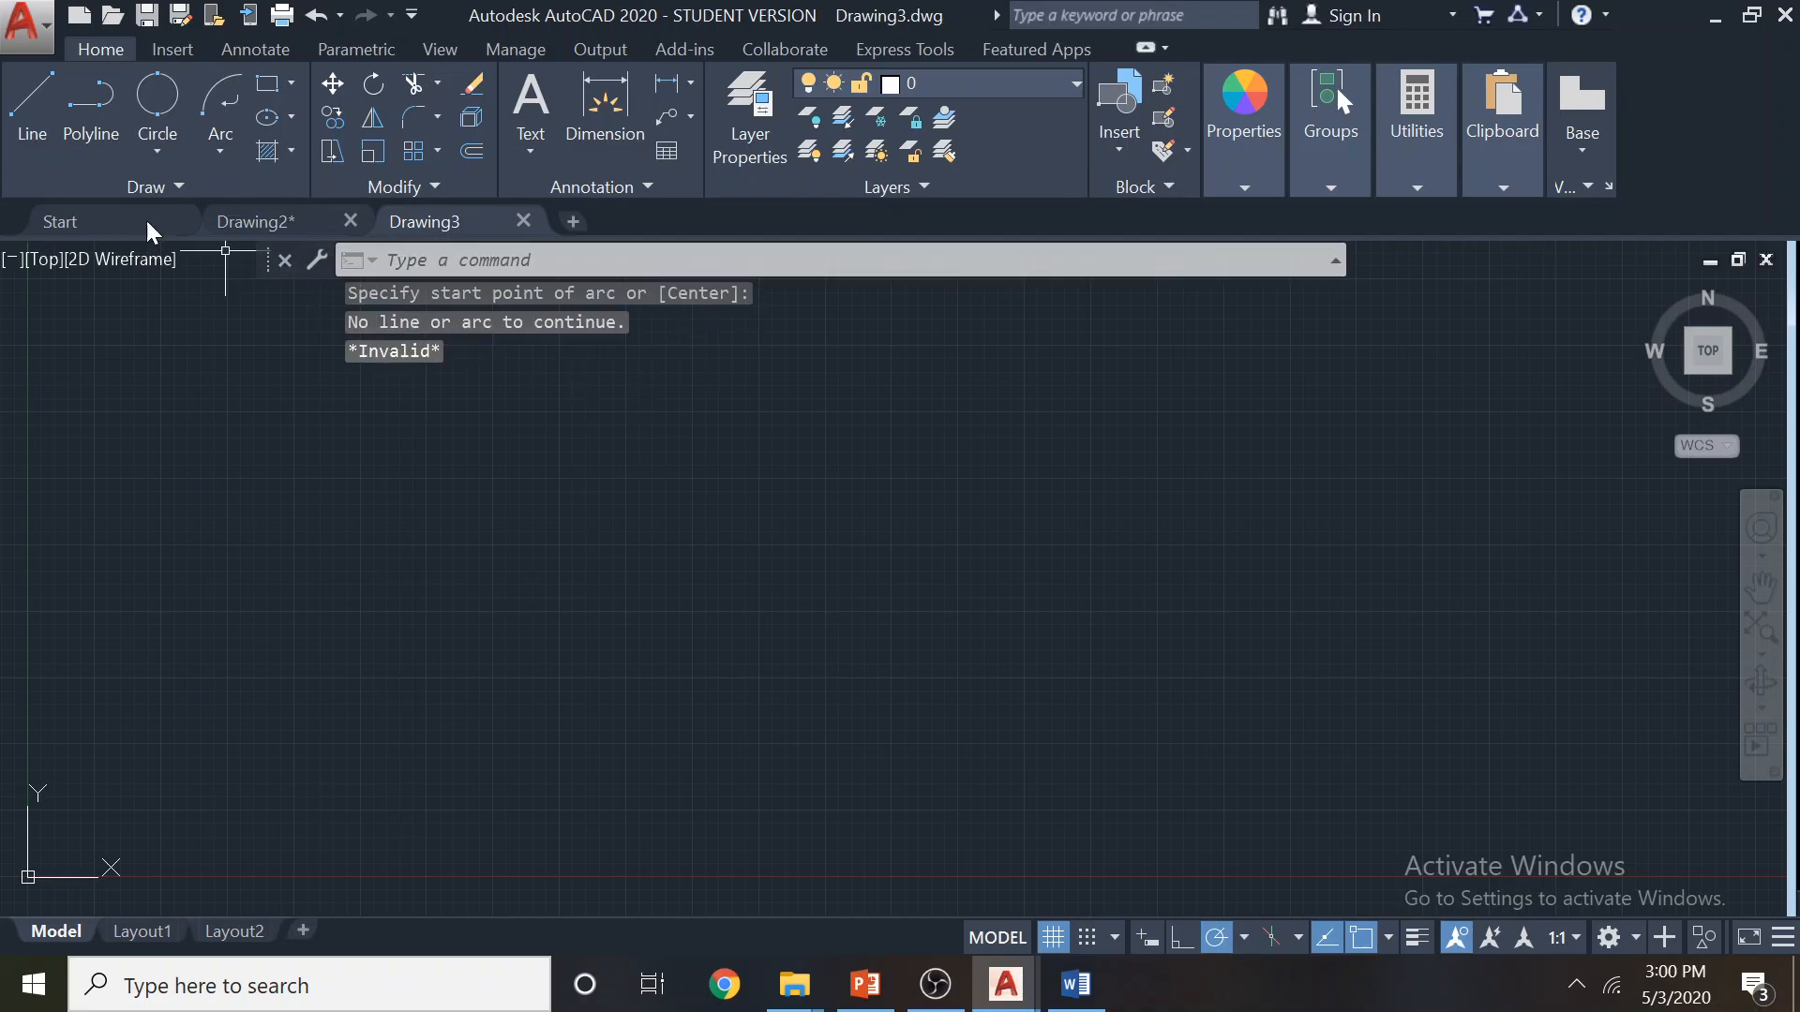
Draw a horizontal line and continue its right end with a tangent semicircular arc ending directly below that endpoint
left_click(31, 108)
left_click(497, 453)
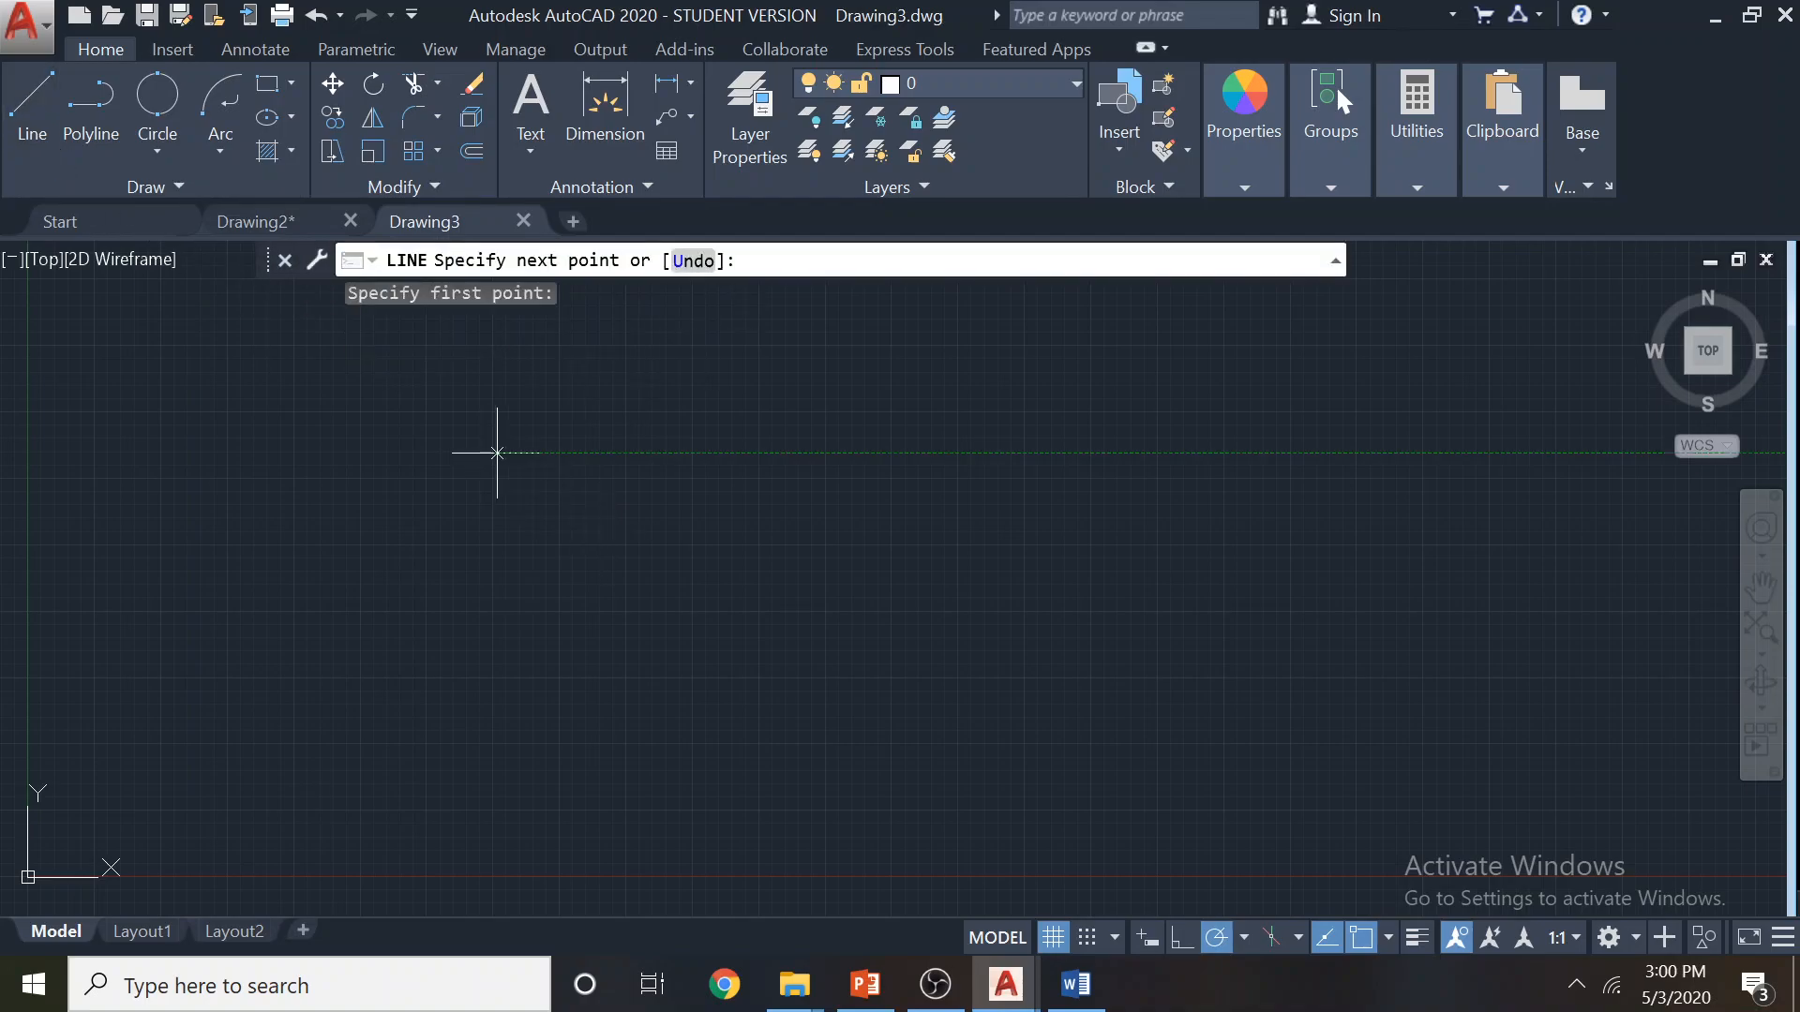
left_click(814, 453)
left_click(221, 155)
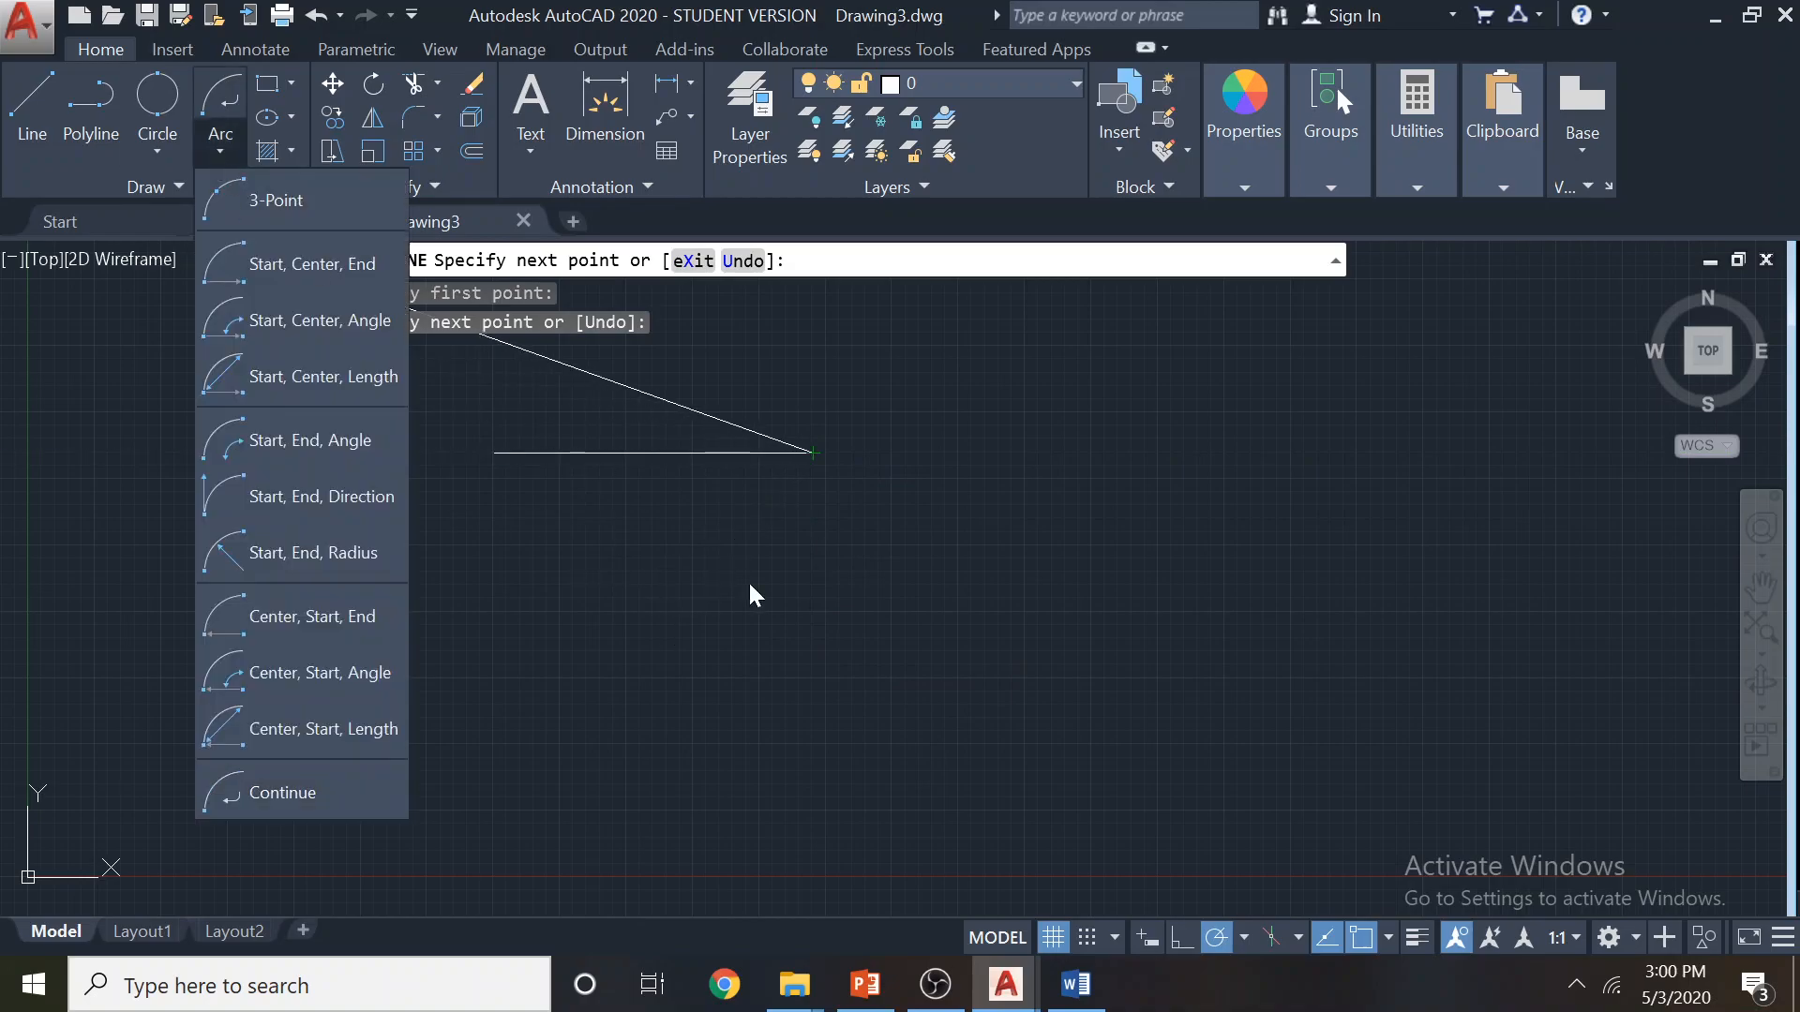
left_click(337, 792)
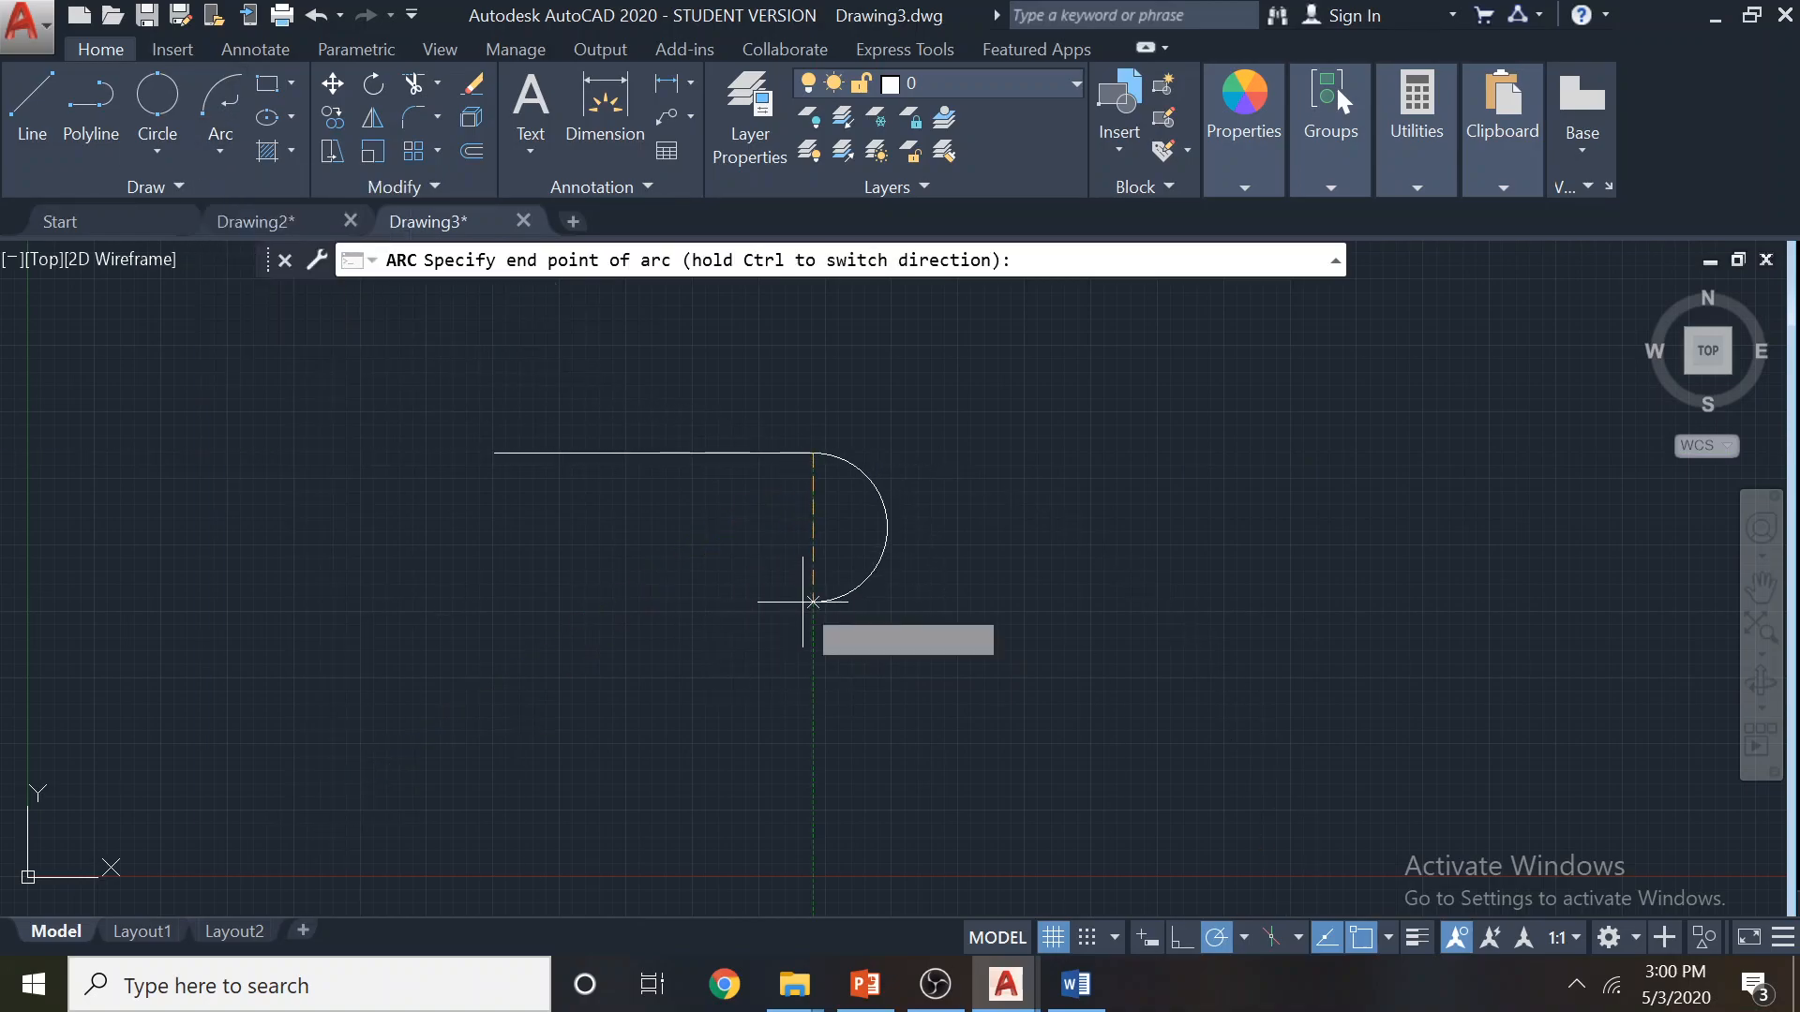
left_click(813, 601)
Draw a horizontal line from the semicircle's lower end to a point directly below the upper line's left end
right_click(591, 566)
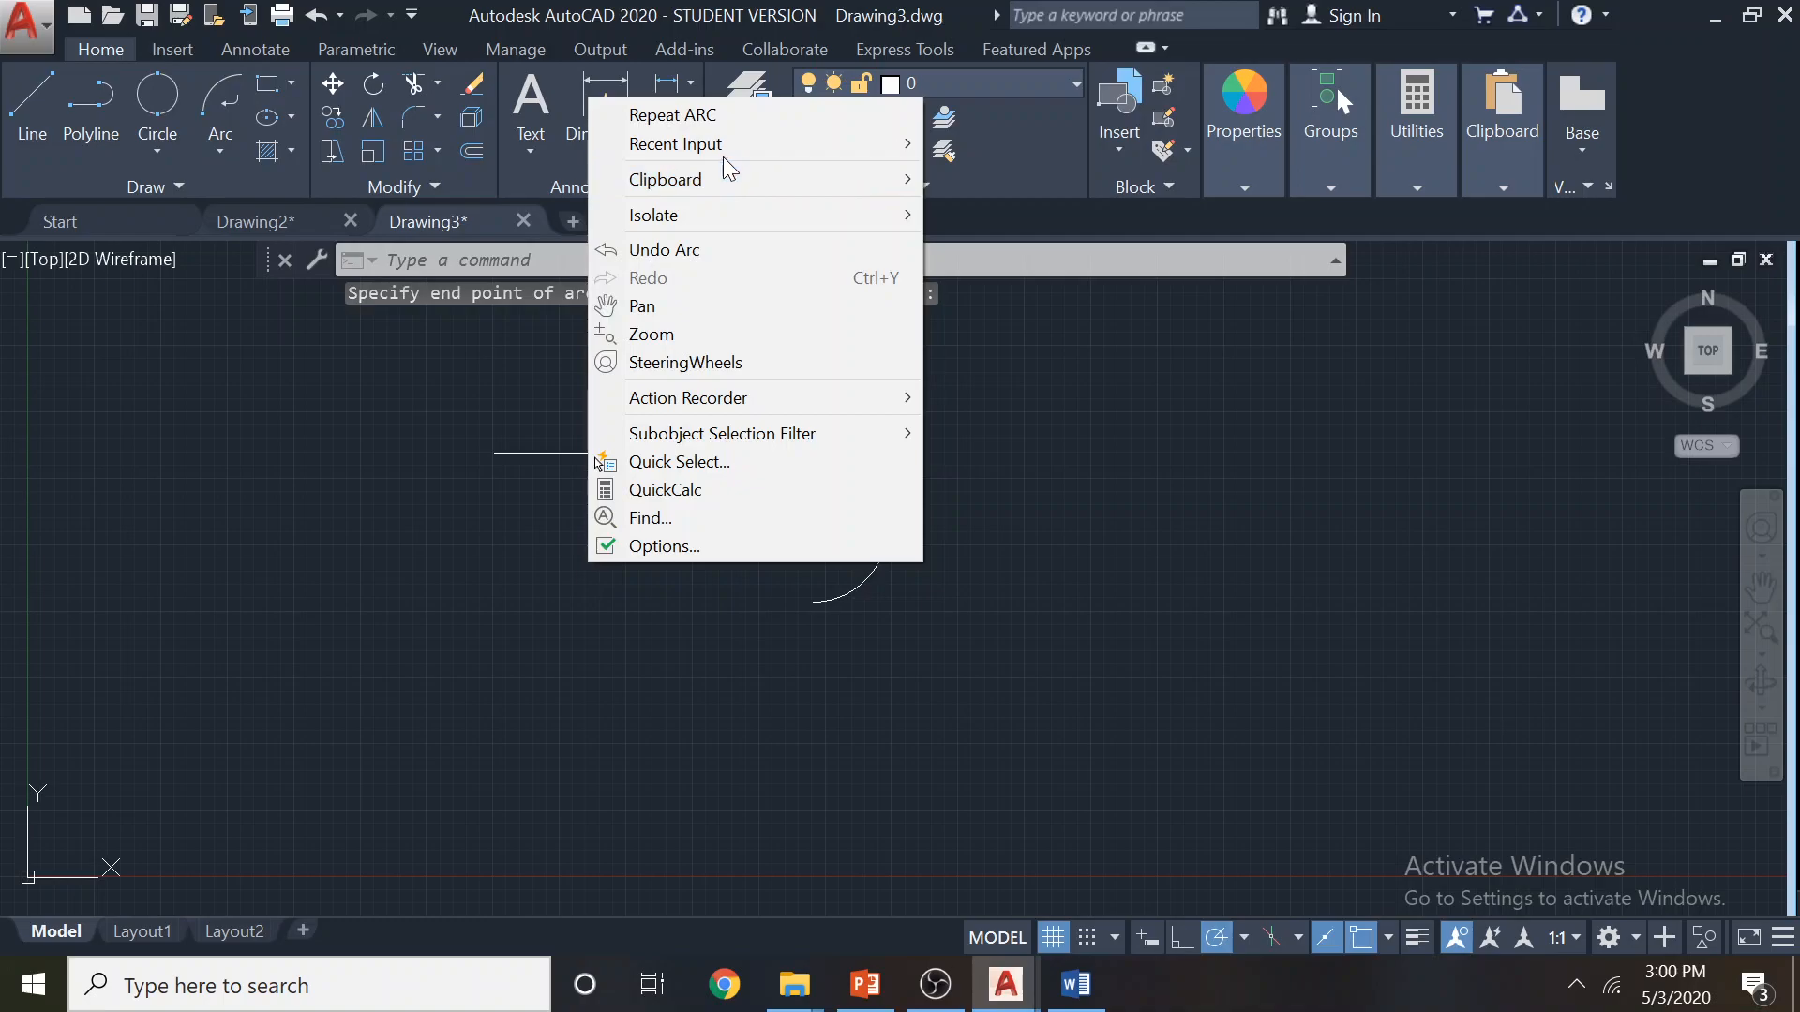
mouse_move(779, 146)
left_click(970, 146)
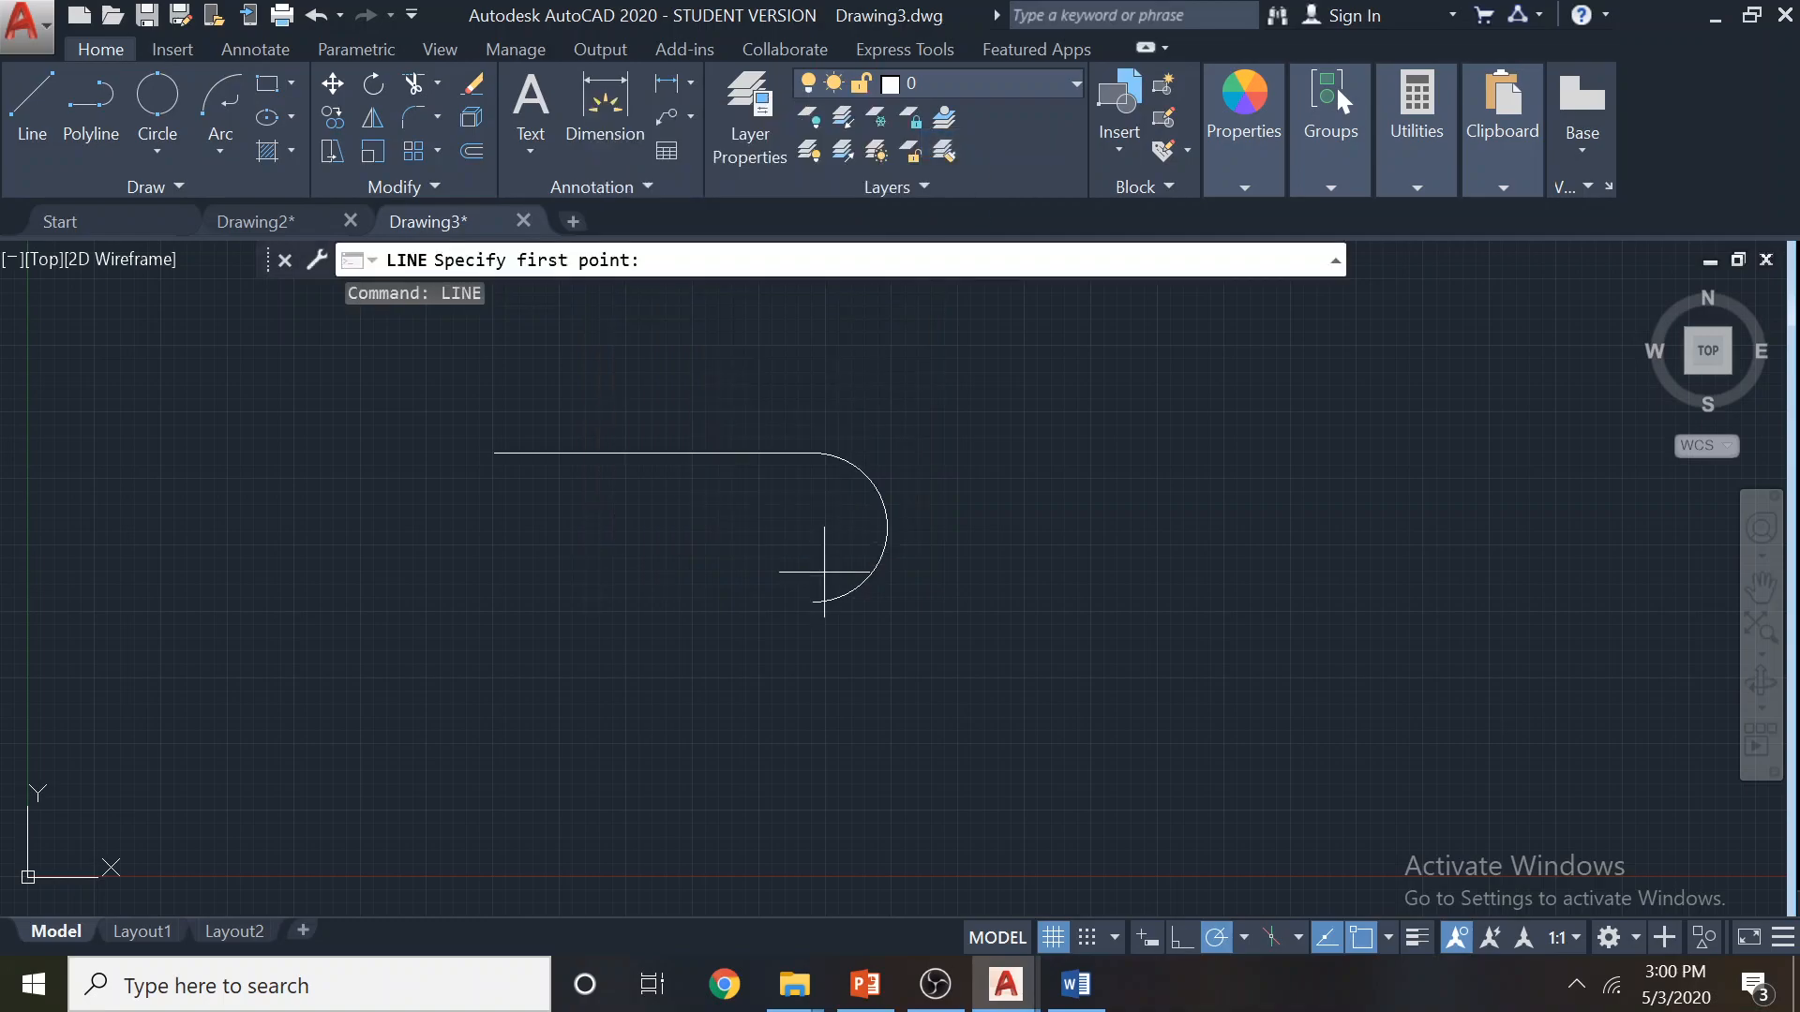
left_click(814, 601)
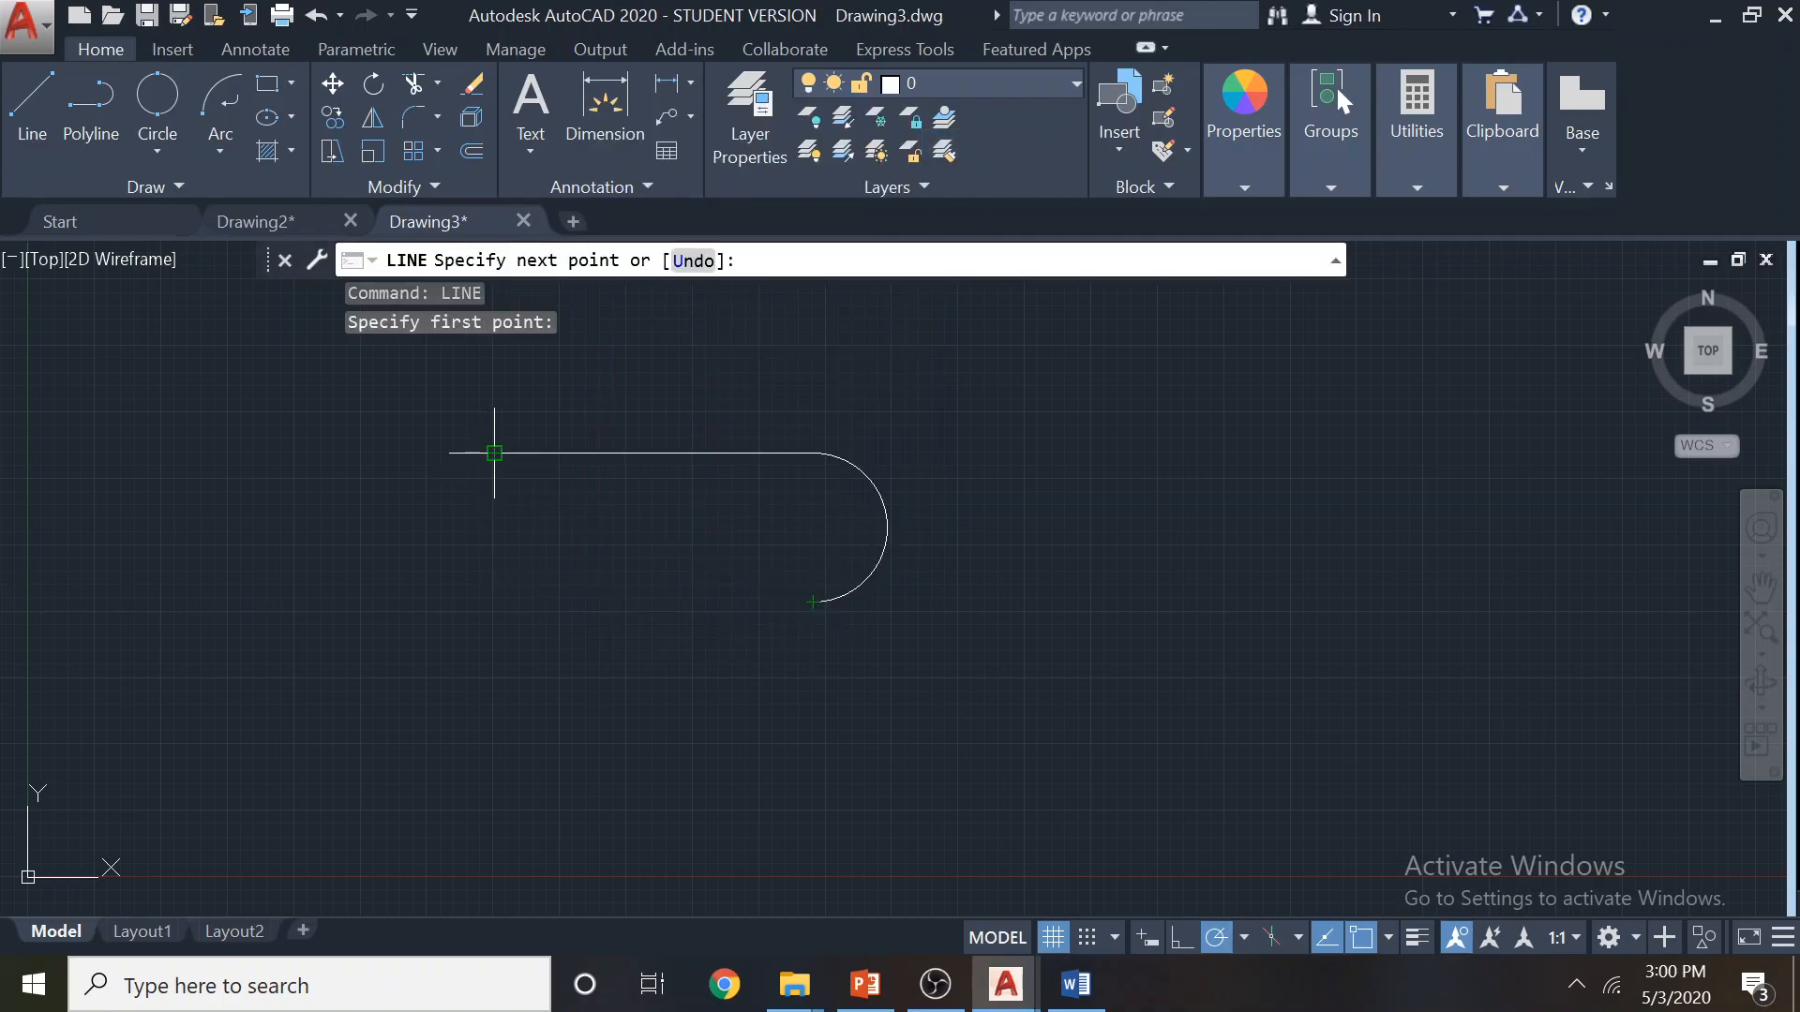
left_click(494, 602)
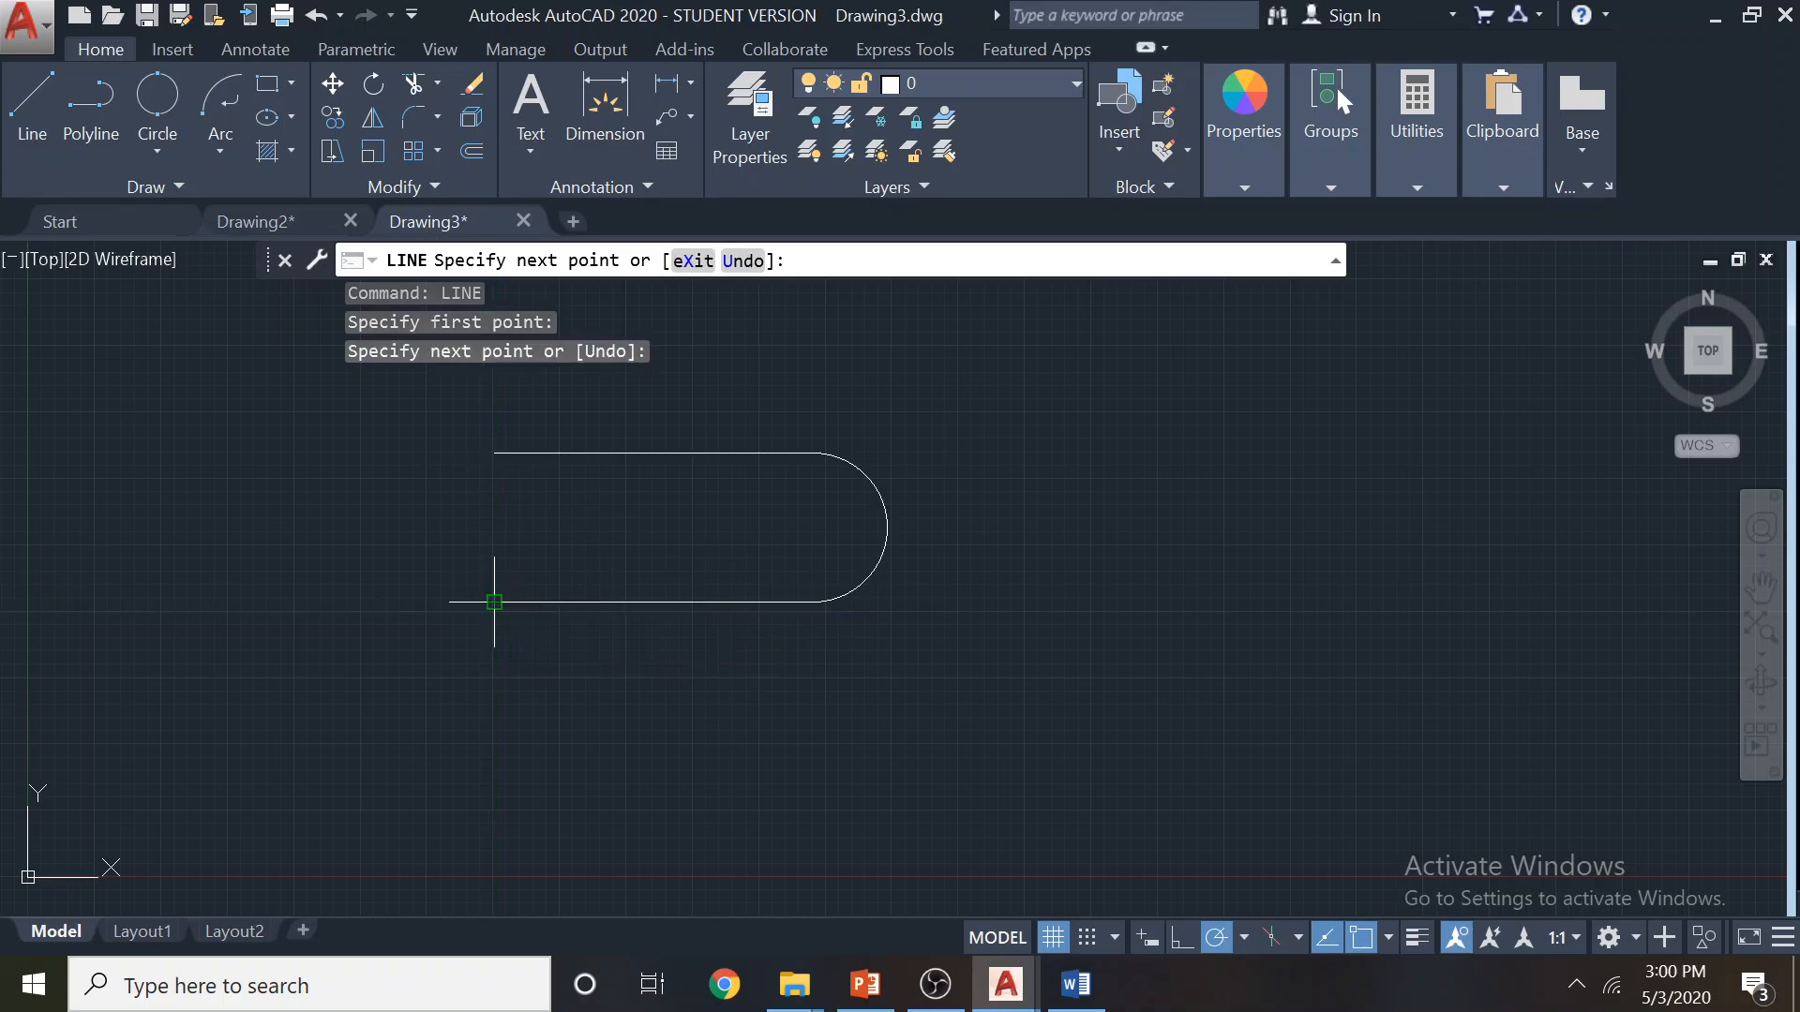
Close the slot shape with a tangent Continue arc from the lower line's left end to the upper line's left end
left_click(221, 148)
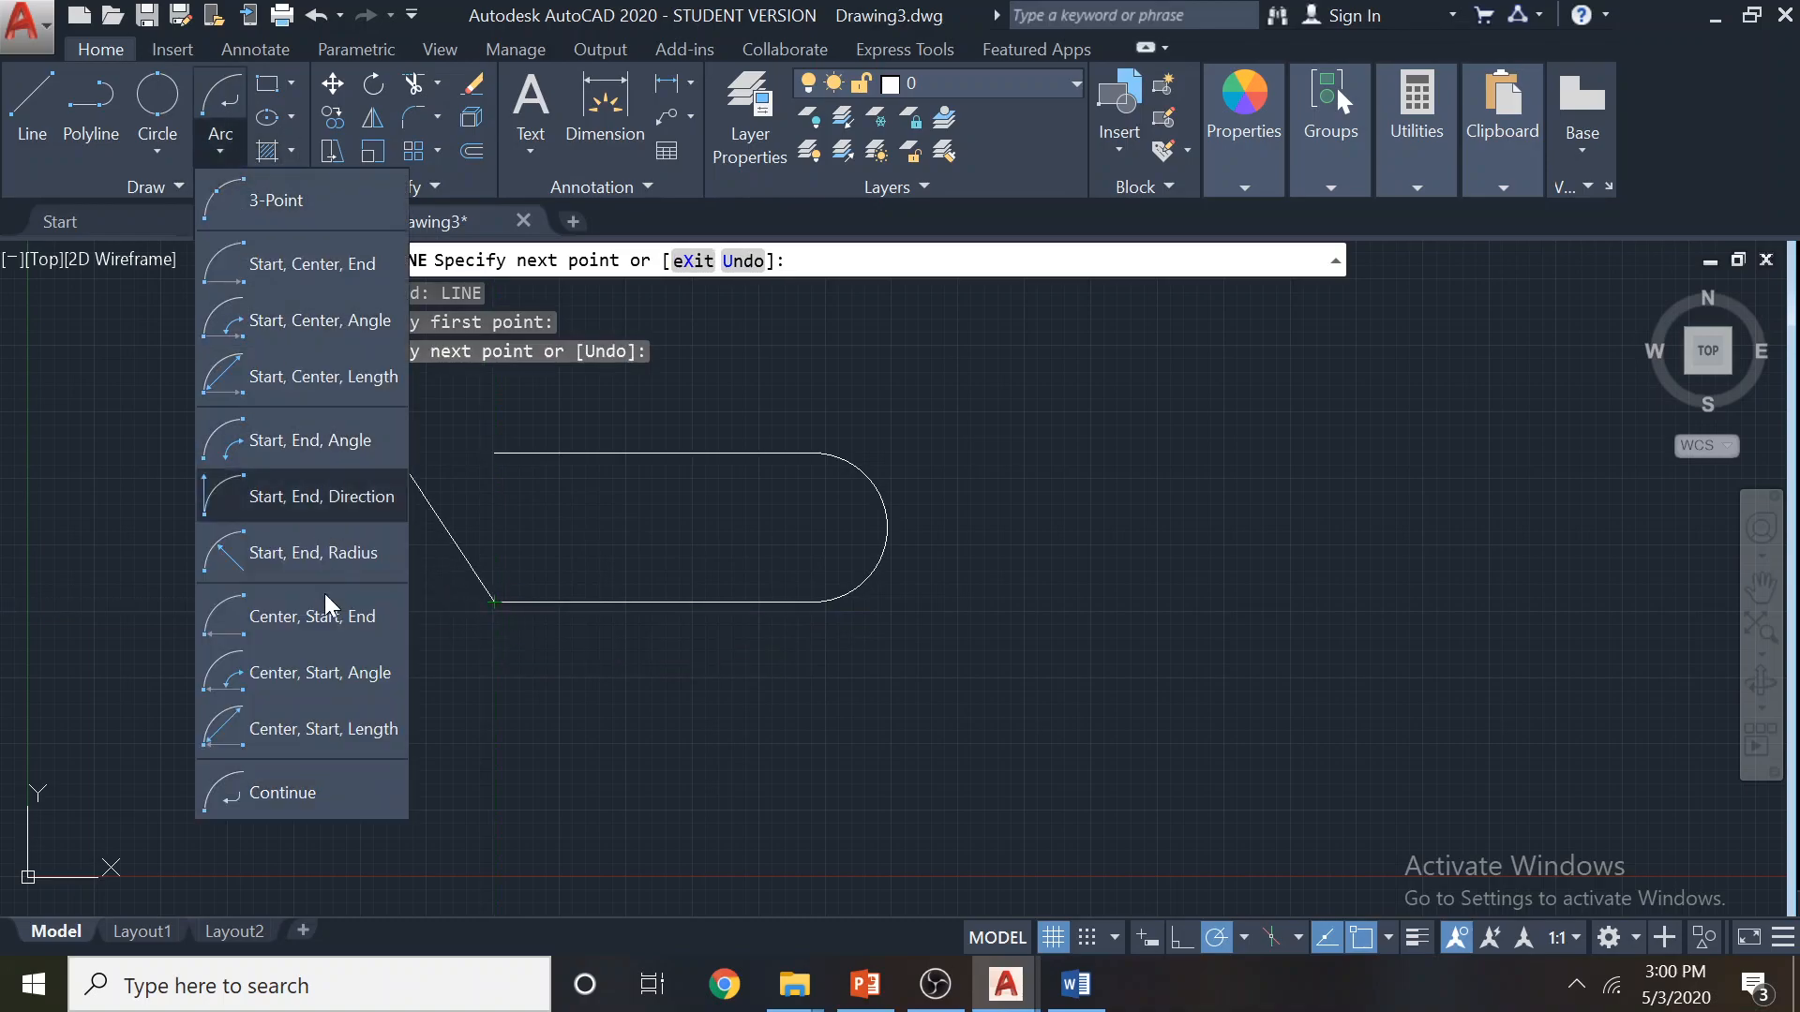
left_click(324, 801)
left_click(494, 454)
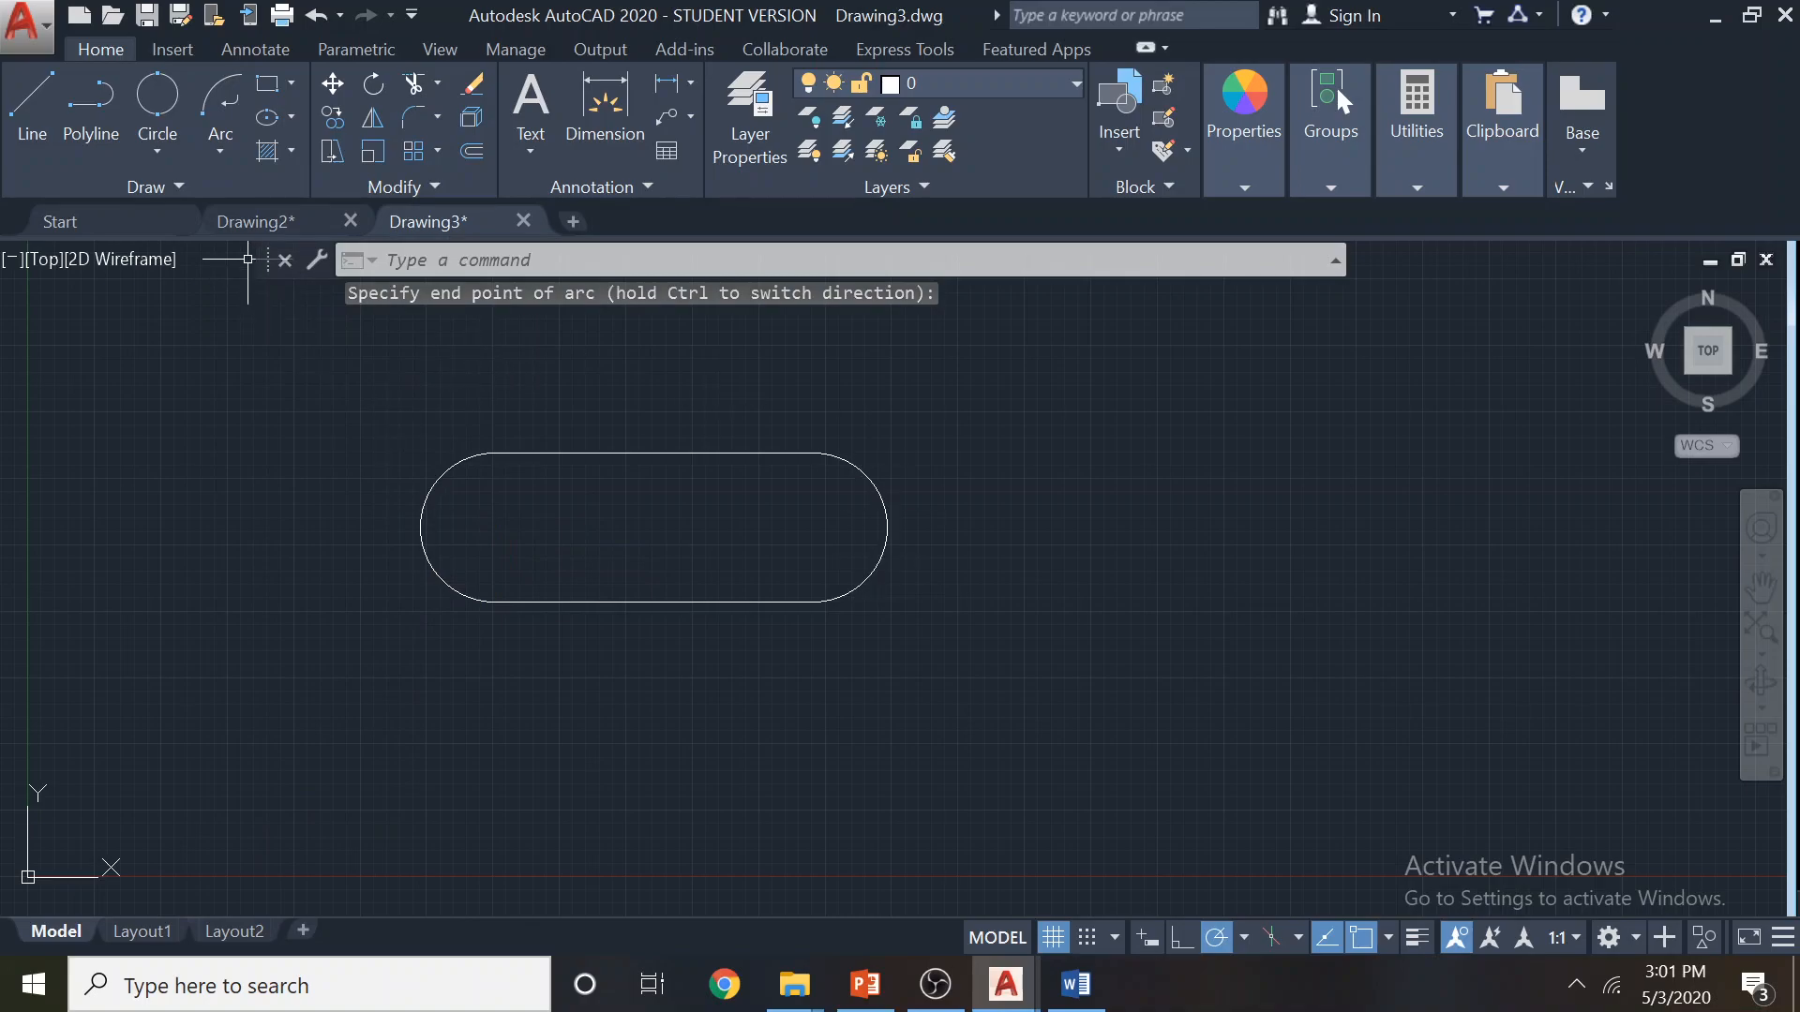
Switch to Word and look through the Tutorial 3 exercises down to Exercise 10, then return to the drawing
left_click(219, 165)
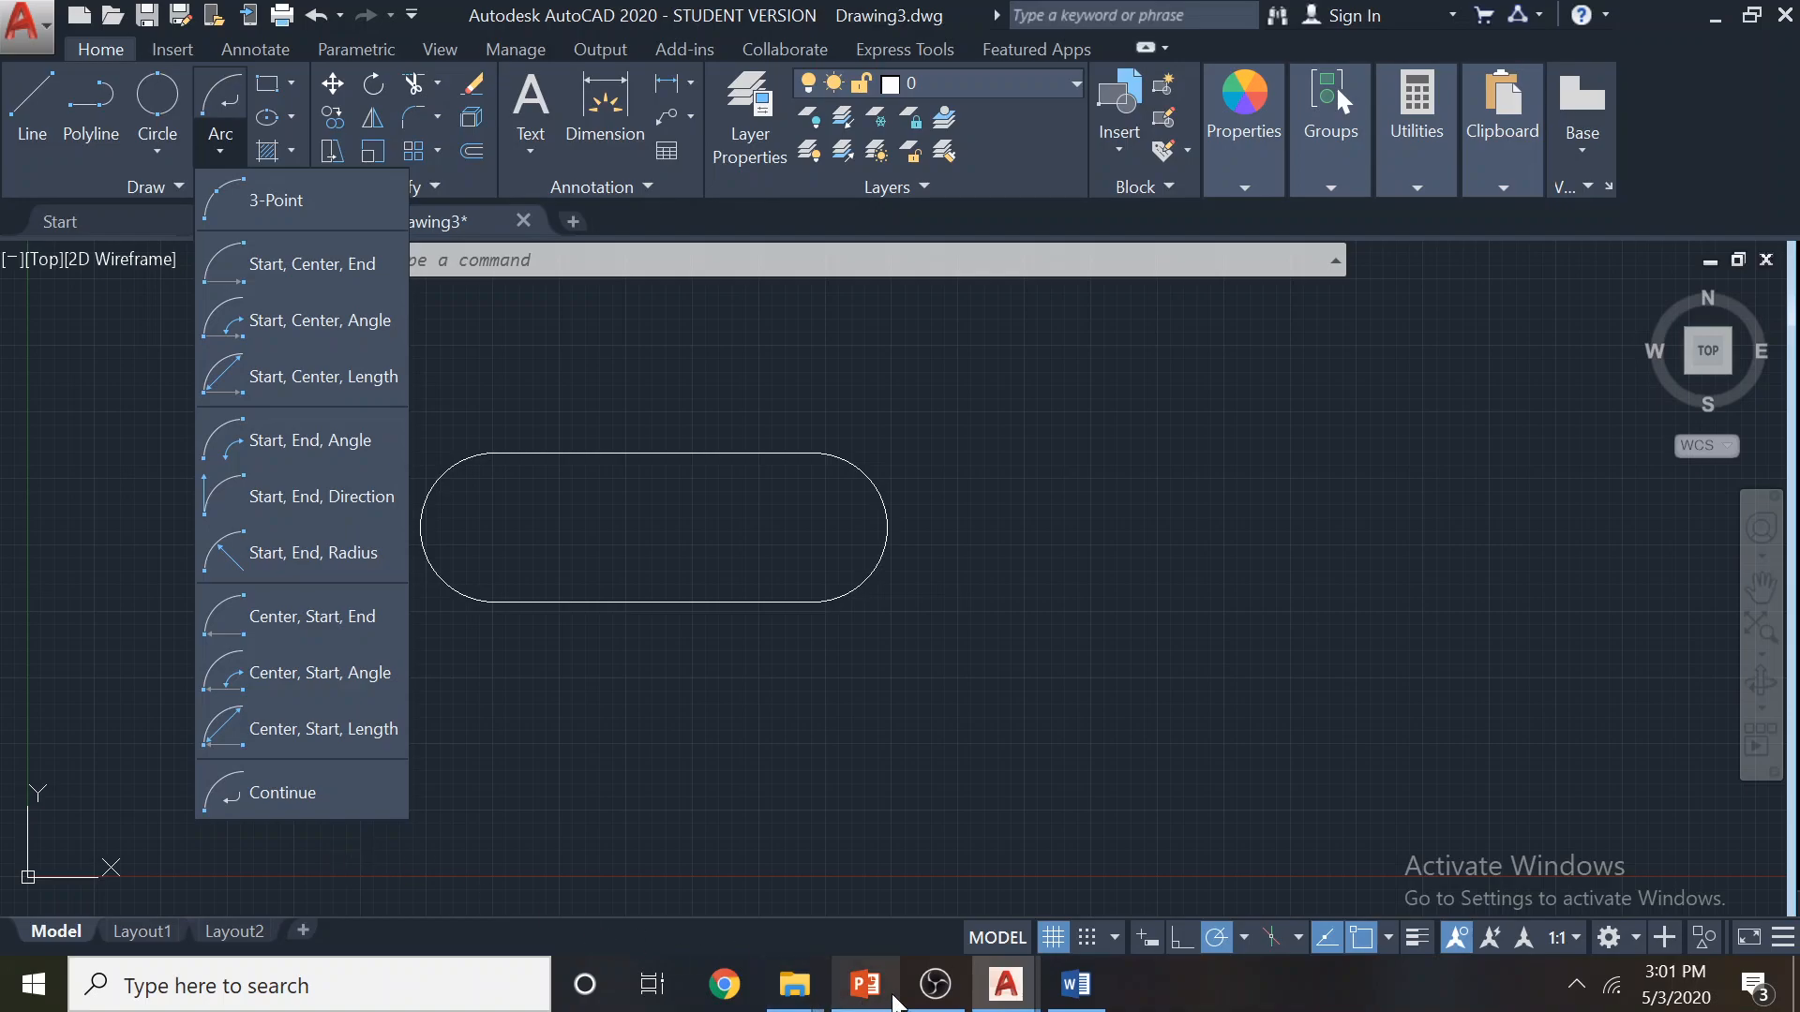
mouse_move(931, 986)
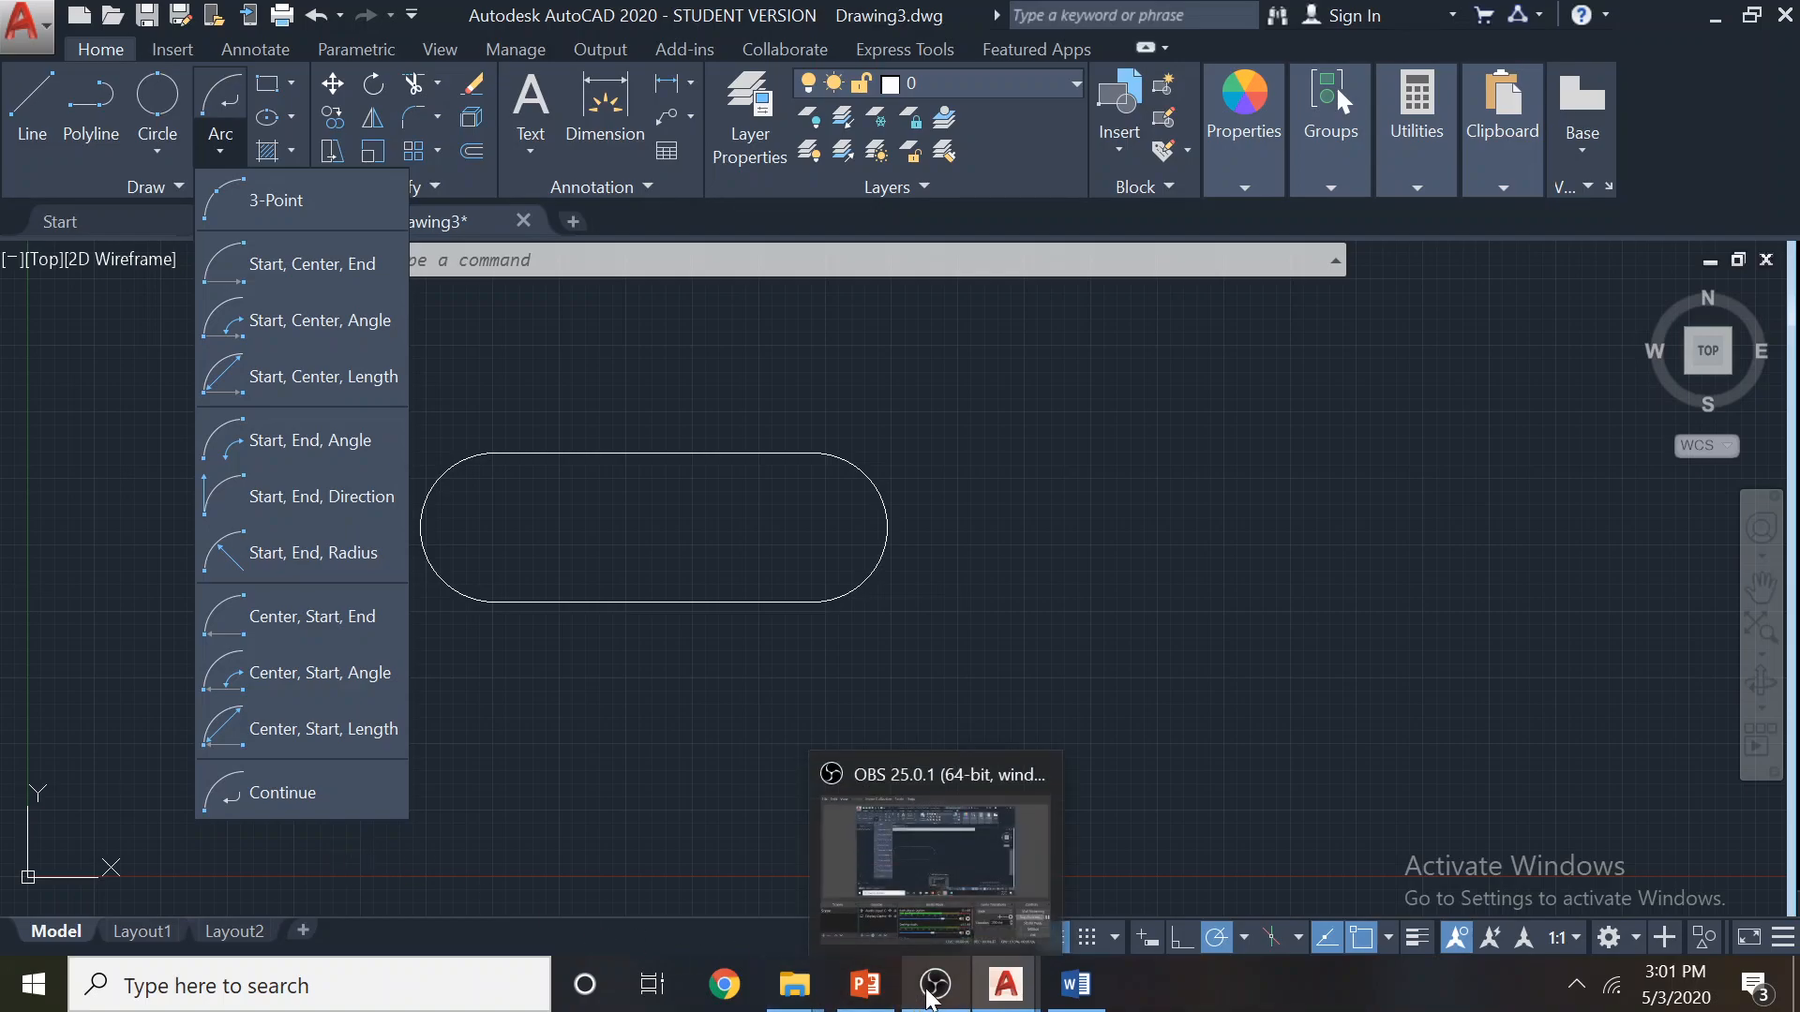
left_click(932, 567)
left_click(1076, 984)
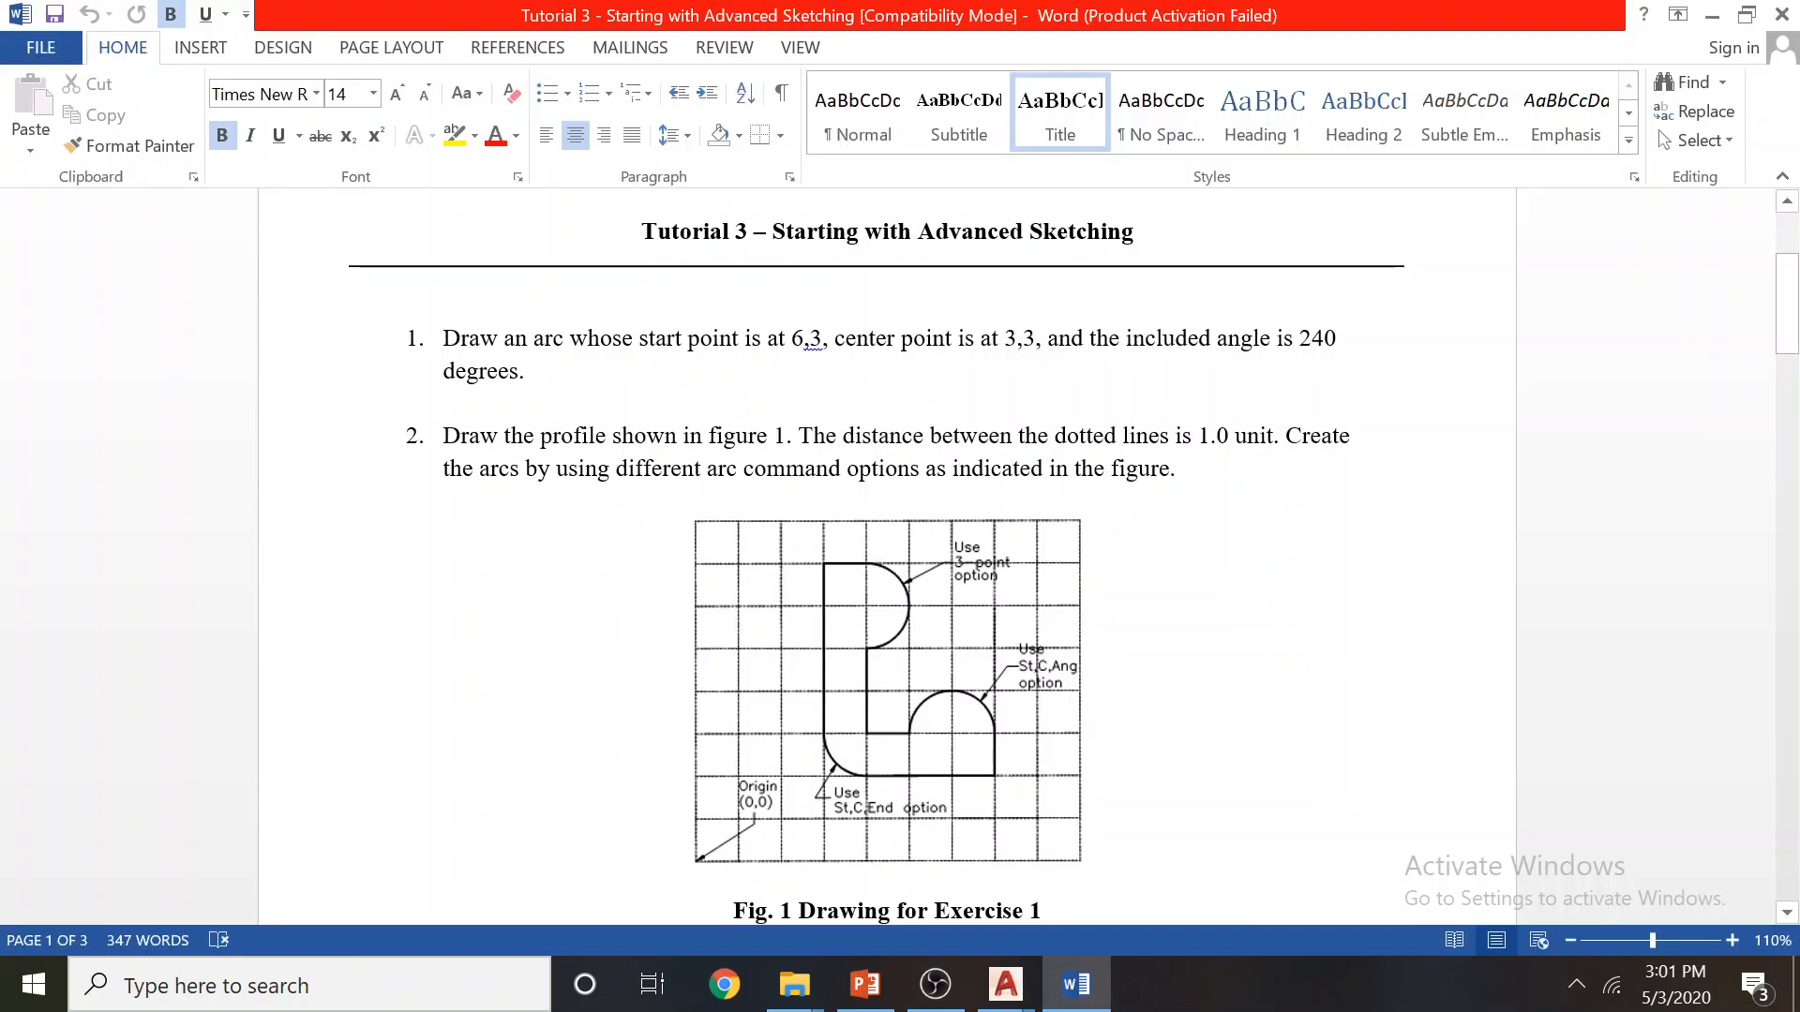
scroll(886, 557, "down", 15)
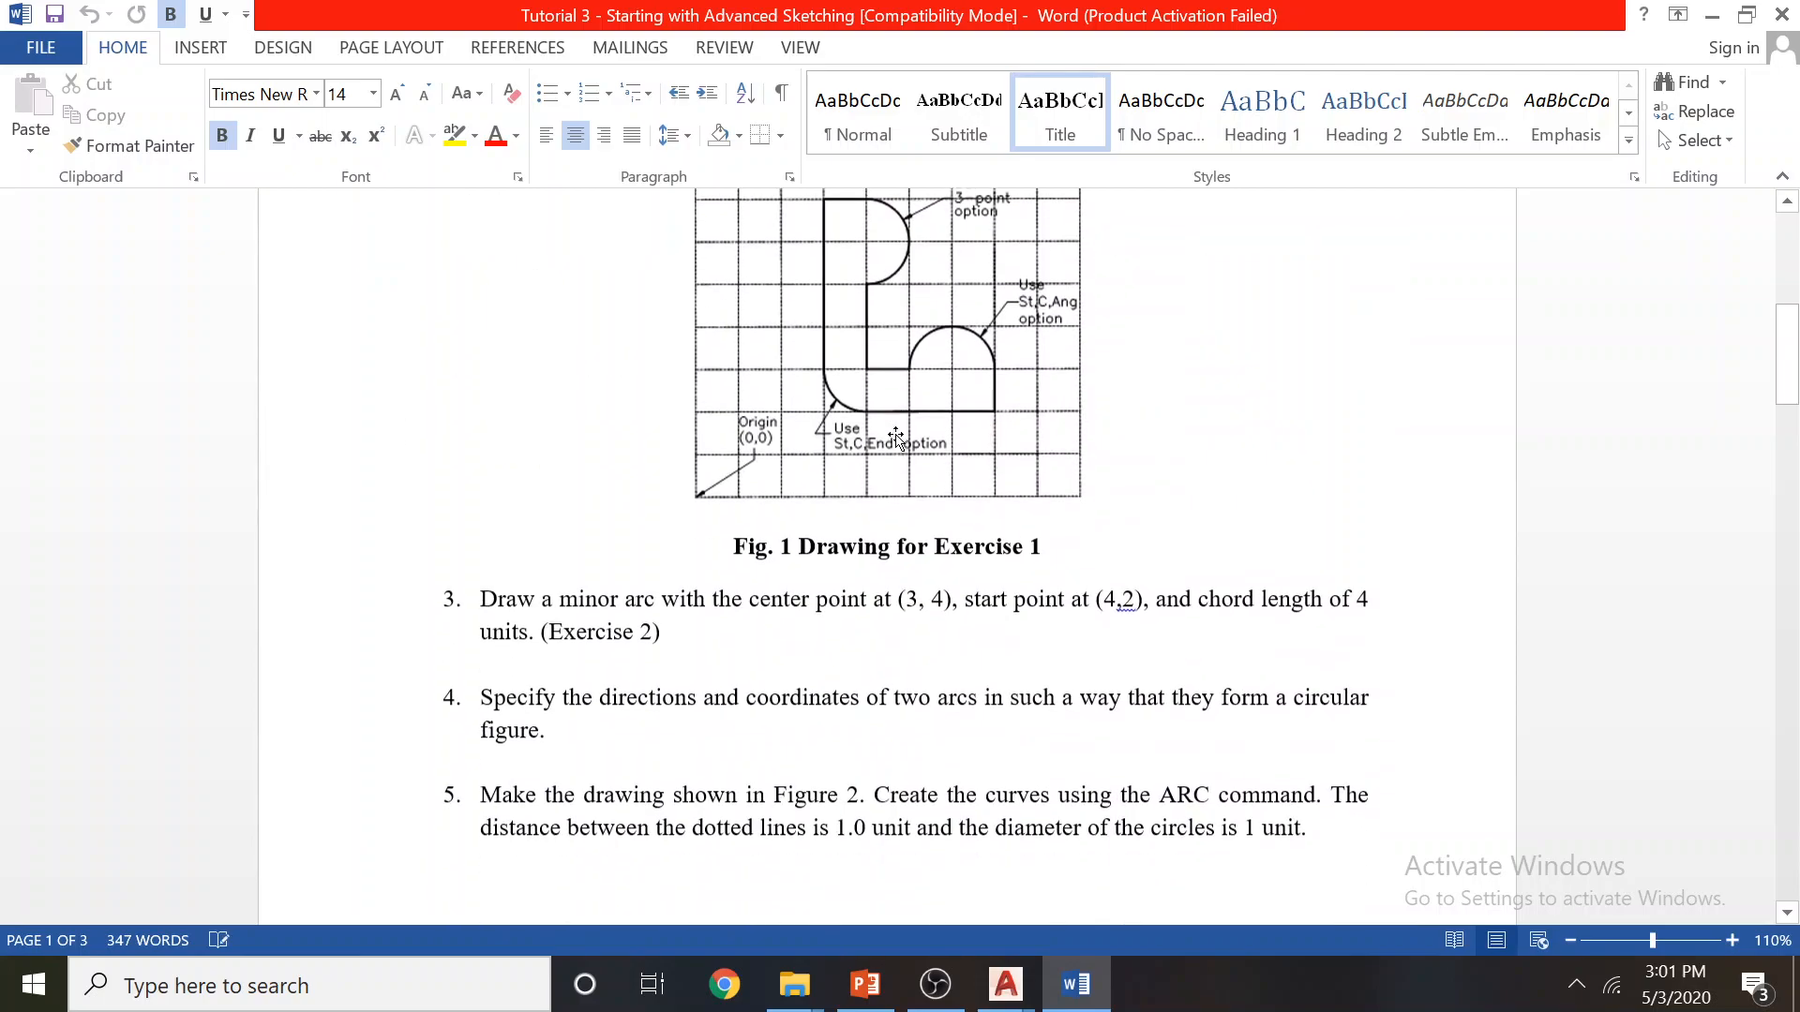
scroll(883, 454, "down", 15)
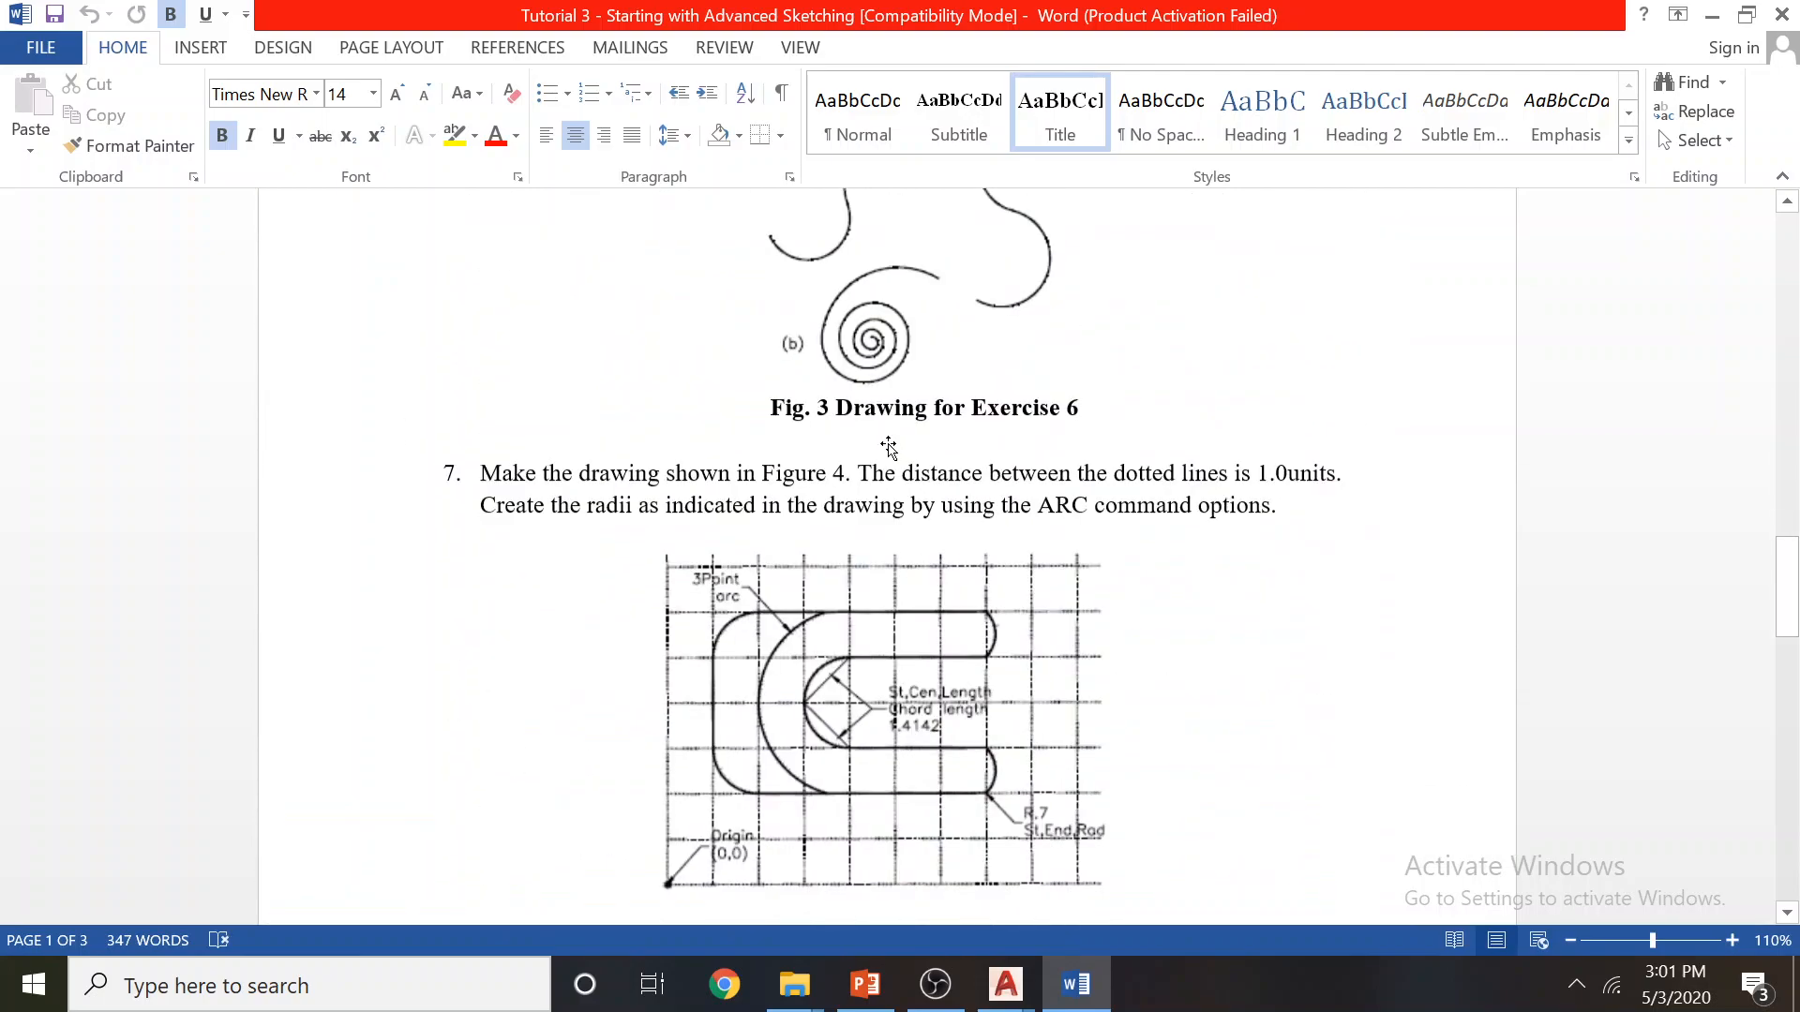
scroll(886, 557, "up", 8)
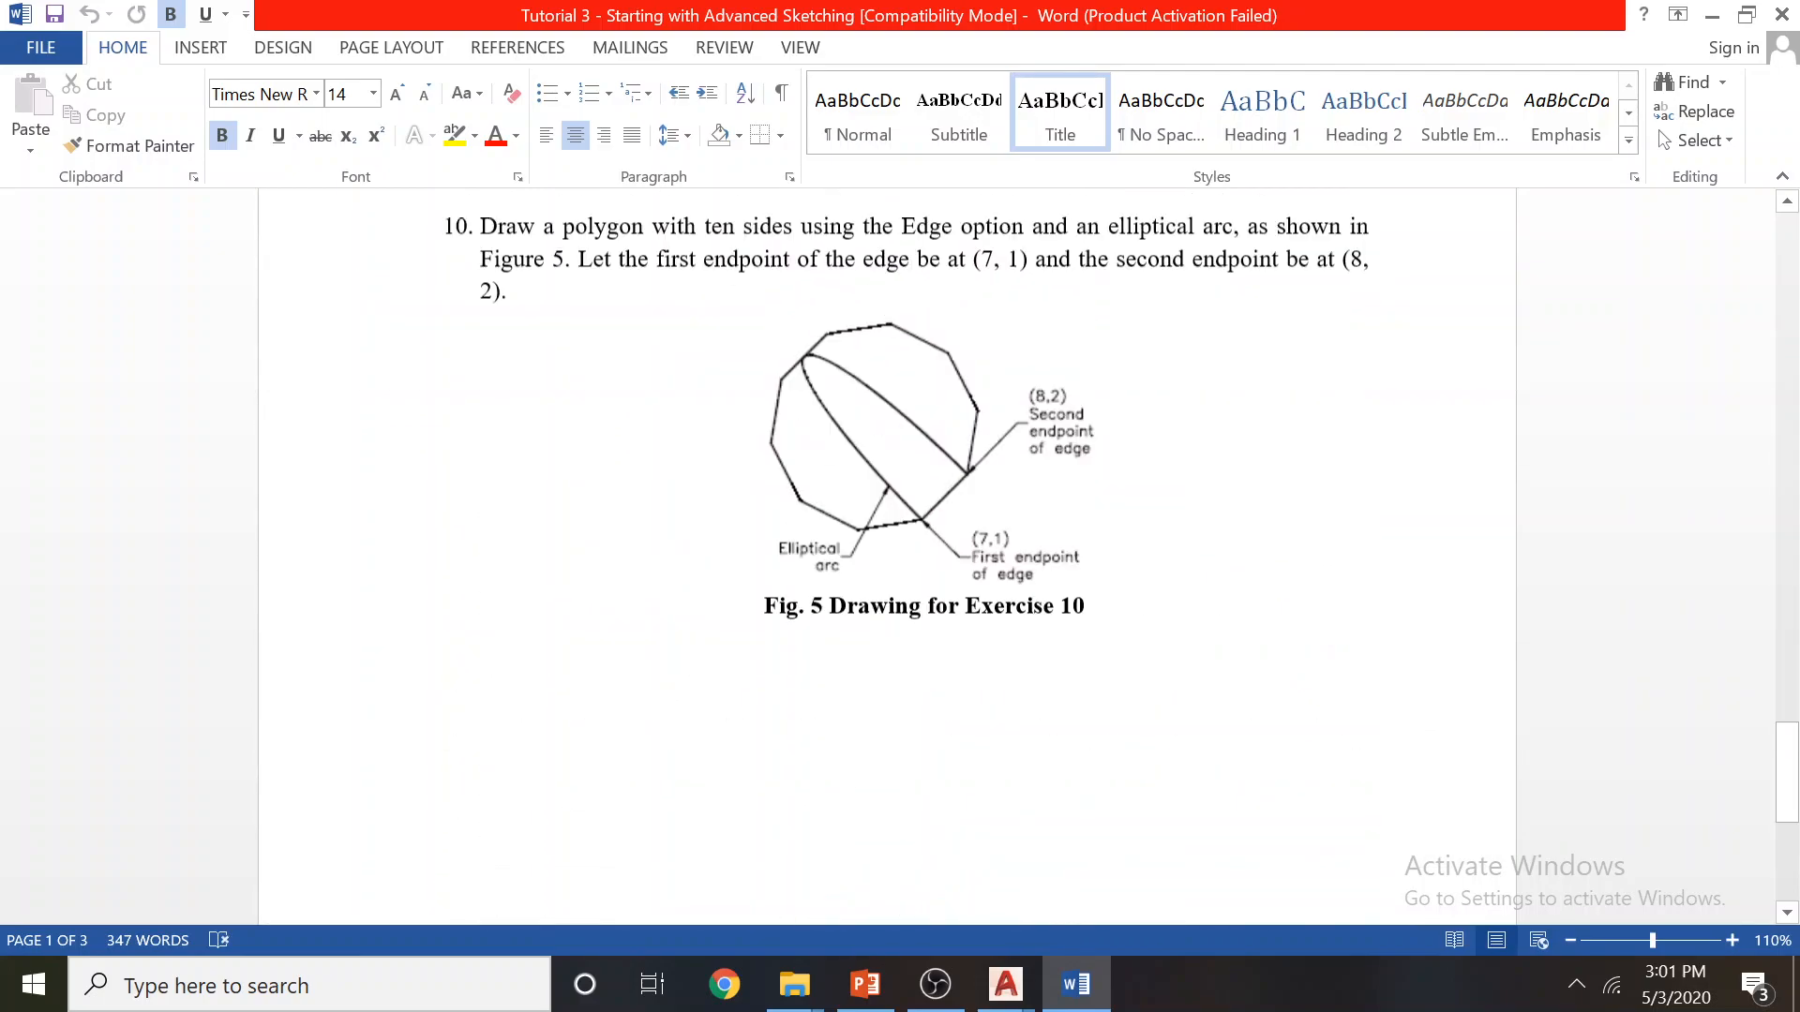
left_click(1711, 16)
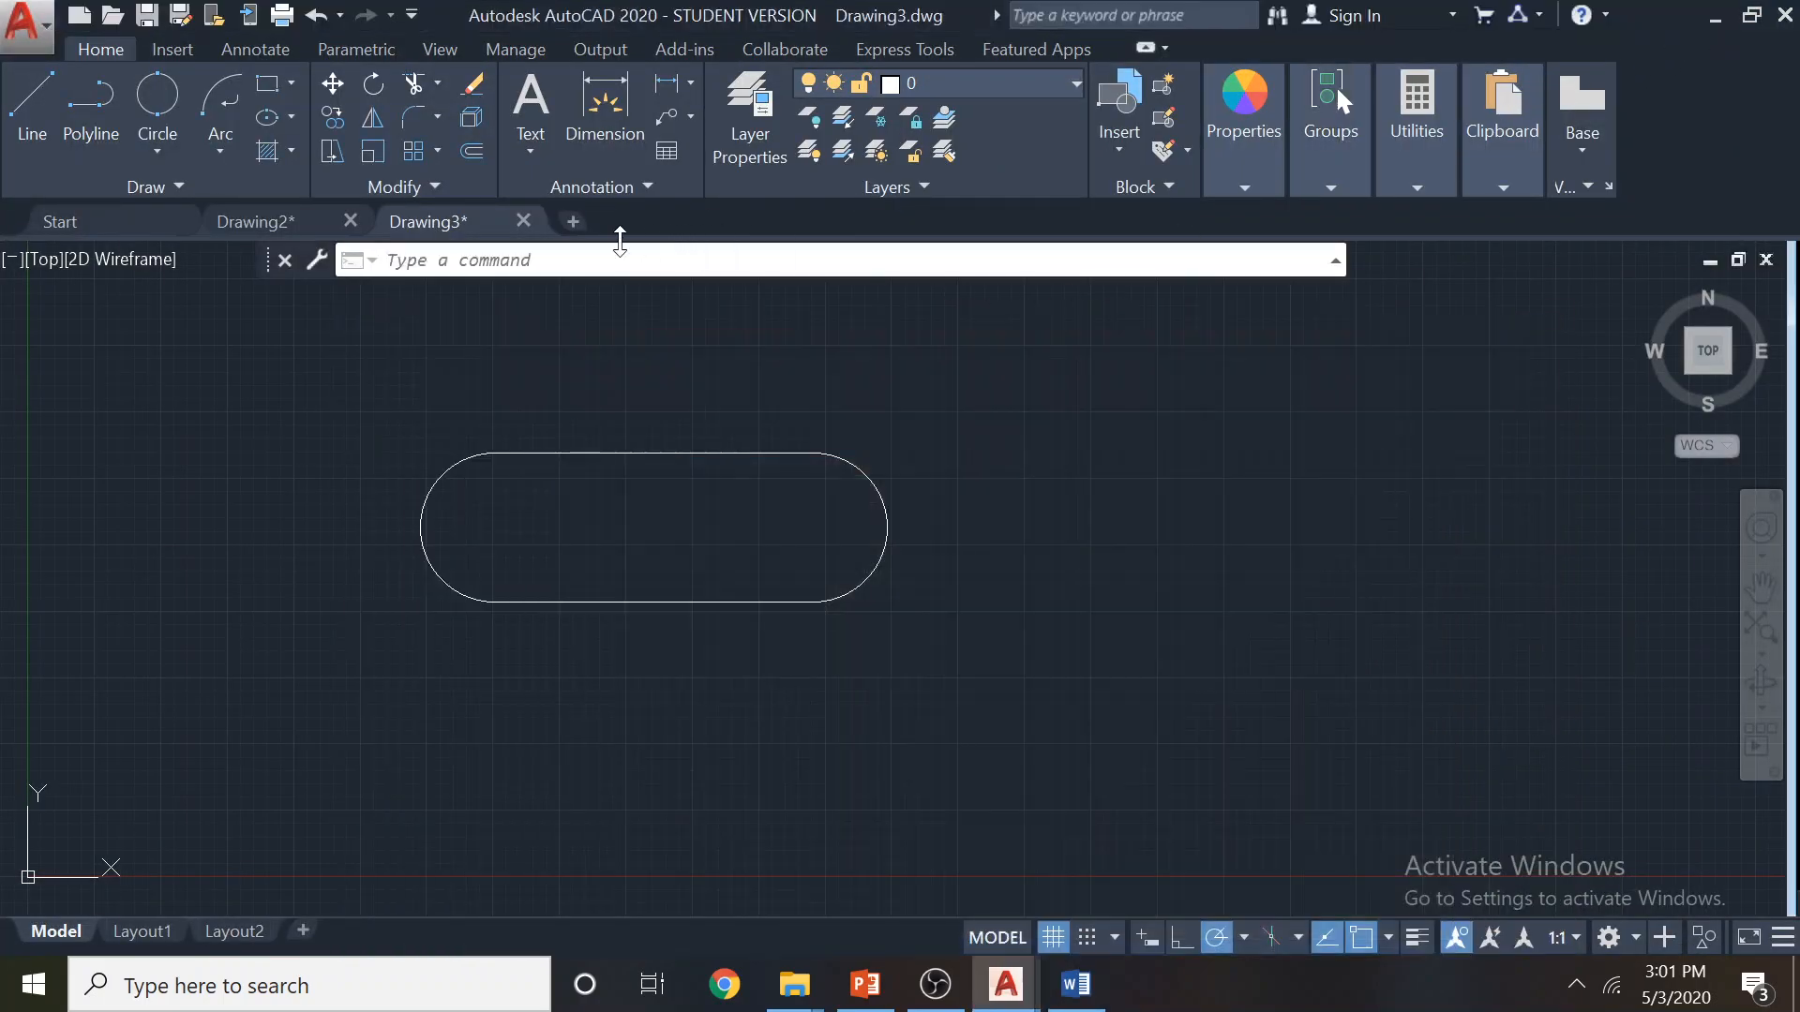
left_click(291, 121)
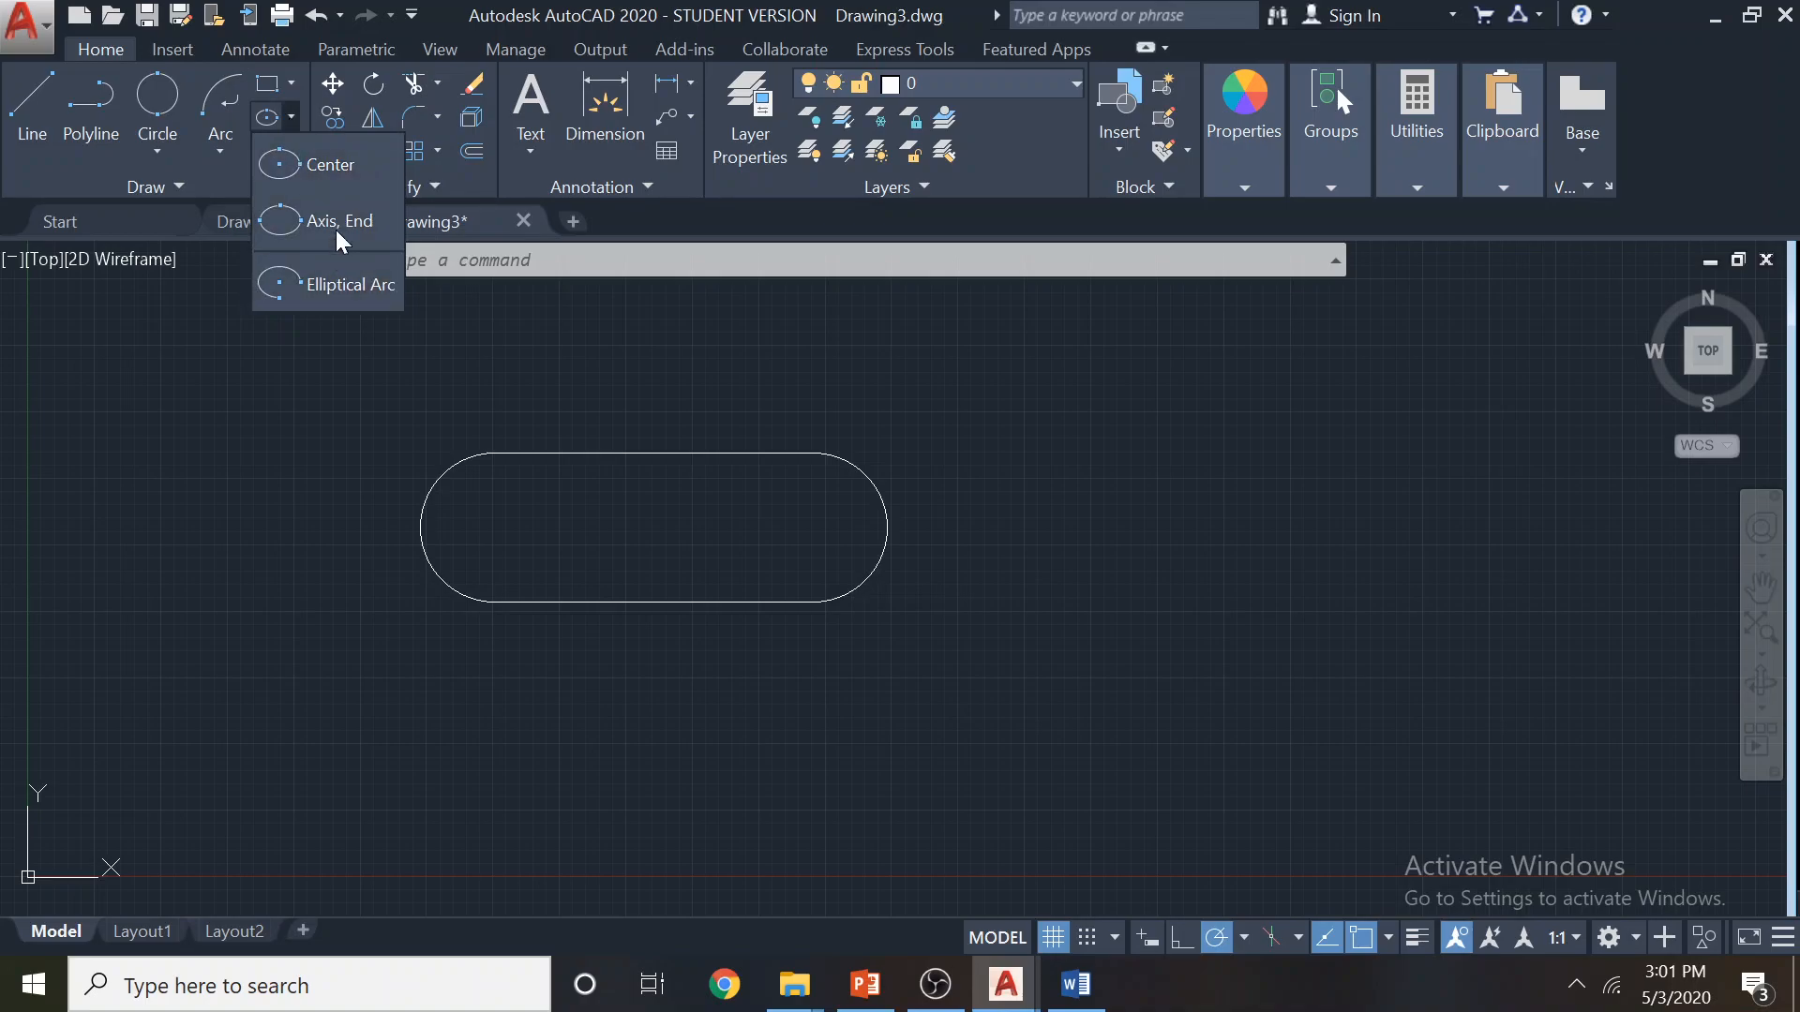
left_click(294, 84)
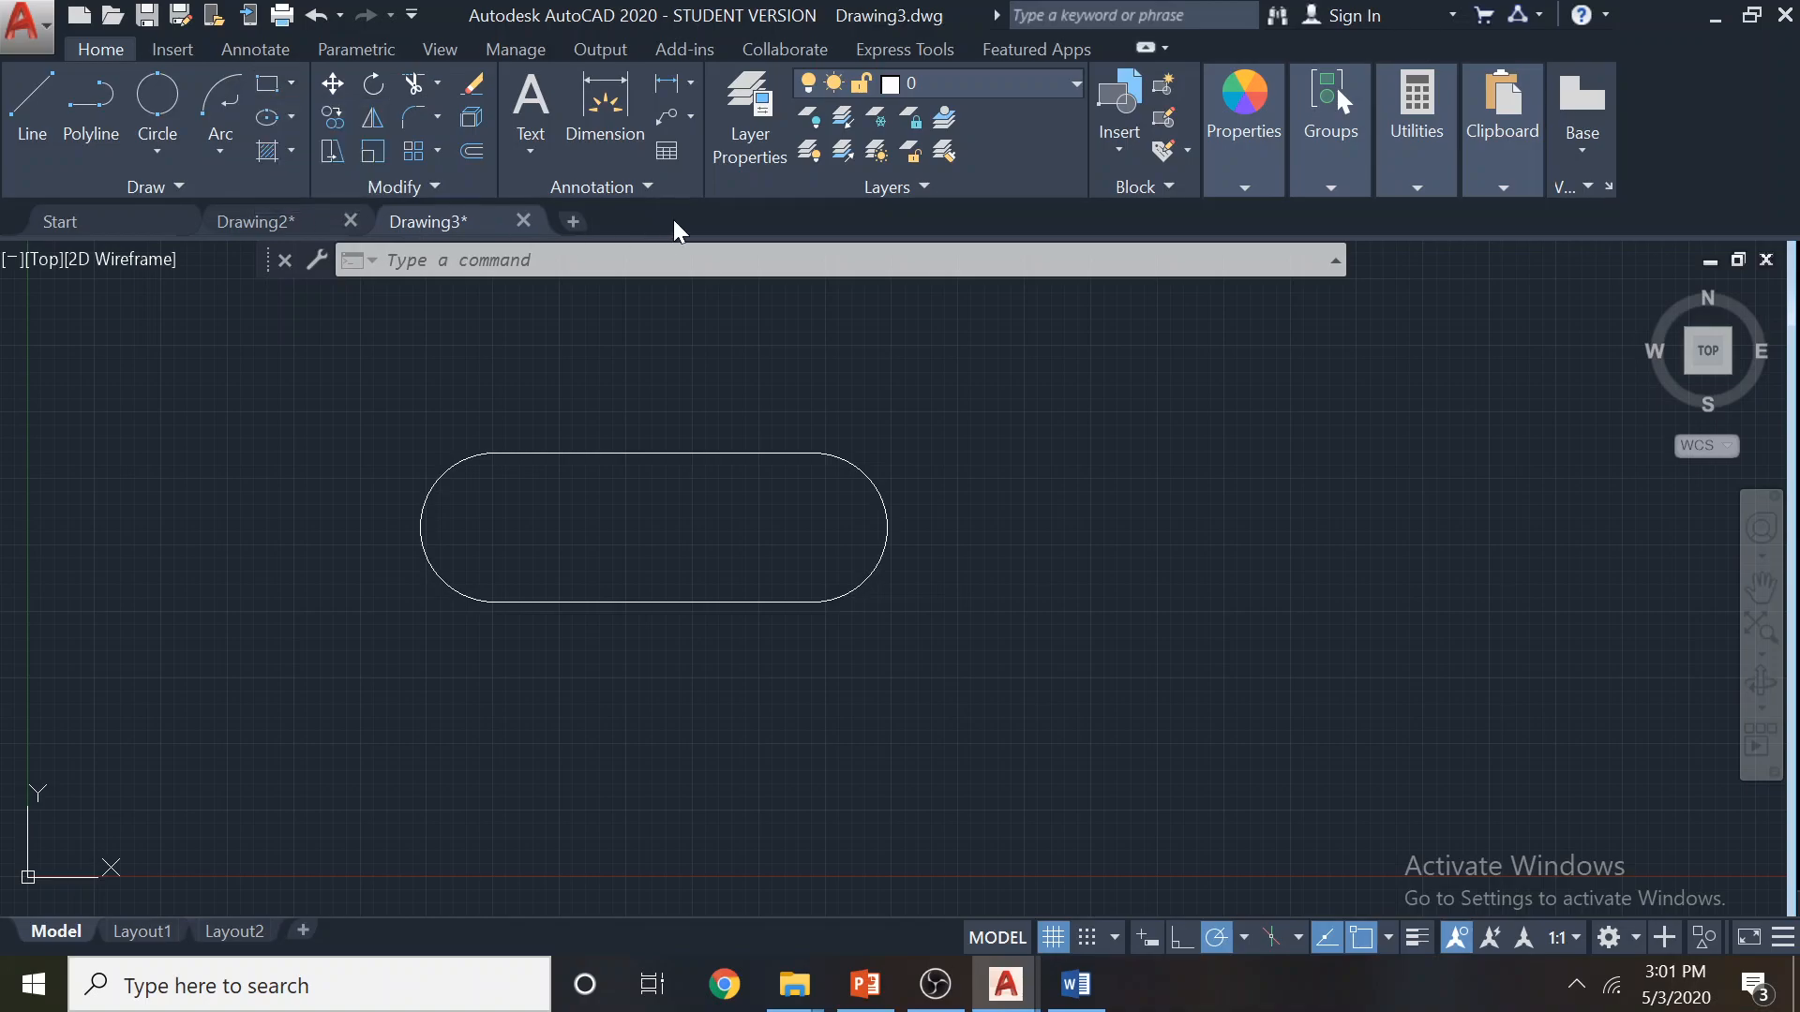
left_click(291, 84)
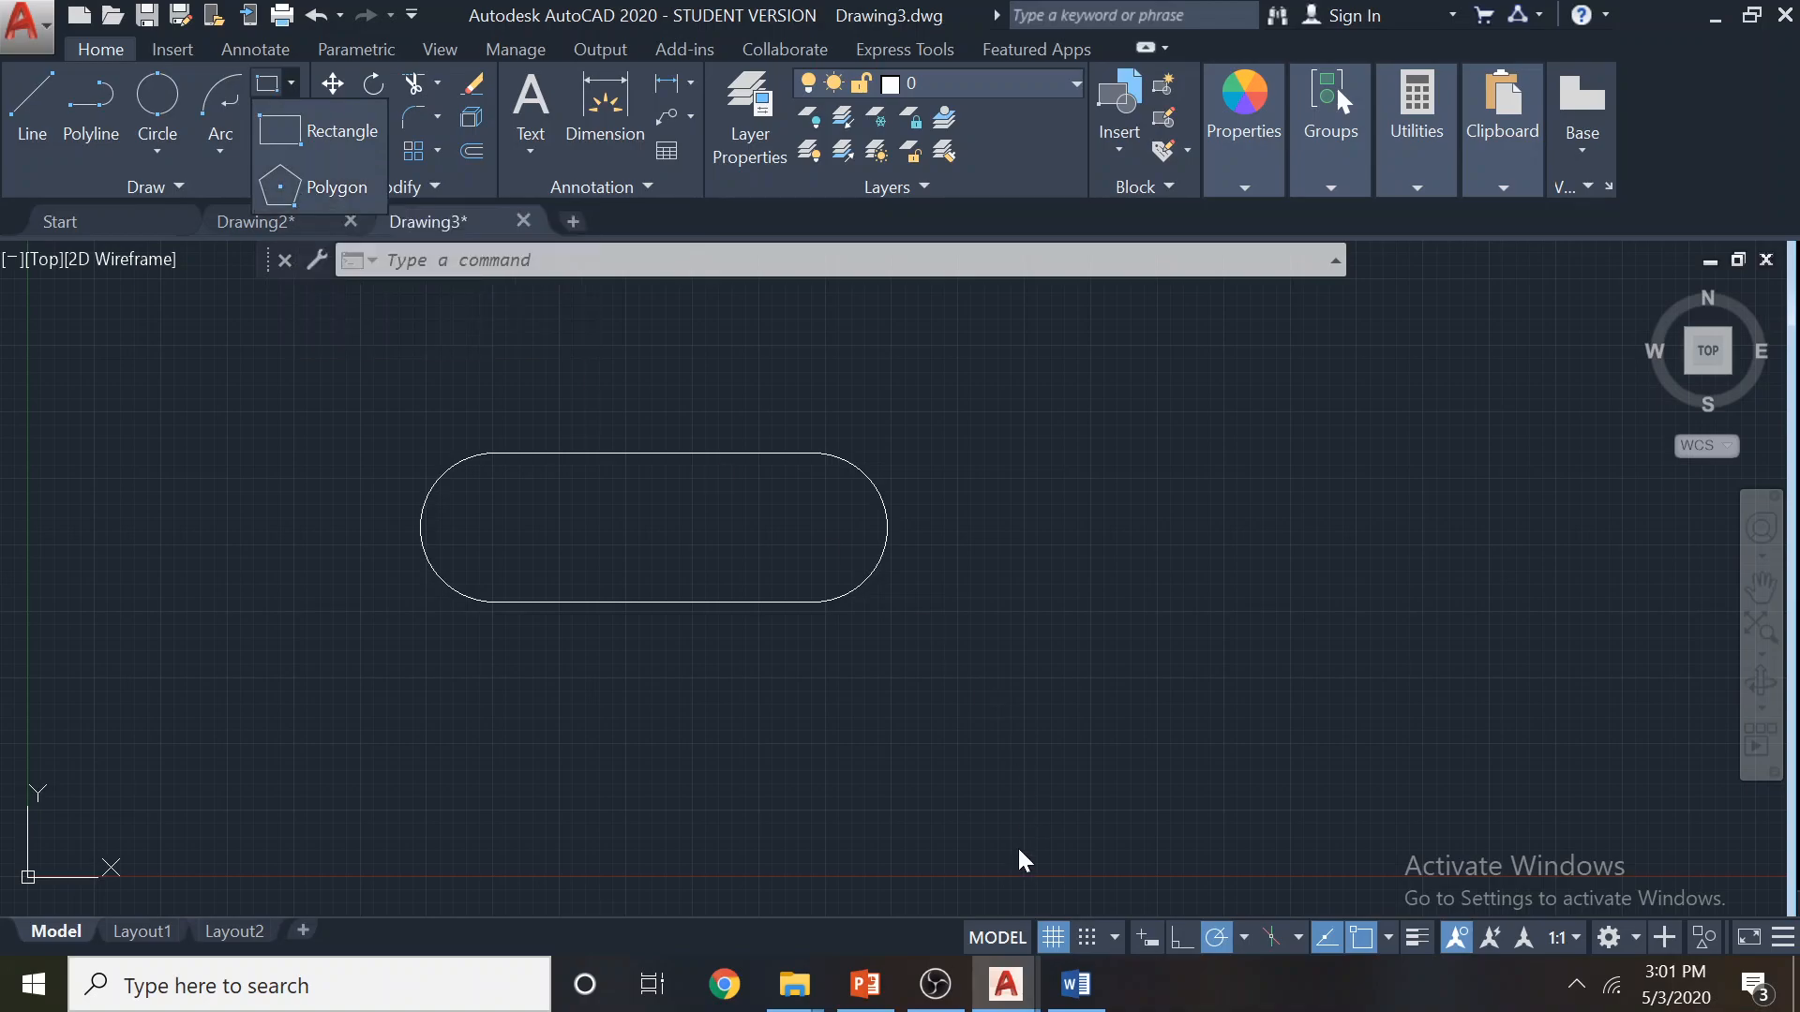
Switch to File Explorer and open the Lecture 5 - Editing Sketched Objects I presentation from the slides-ppt folder
left_click(794, 984)
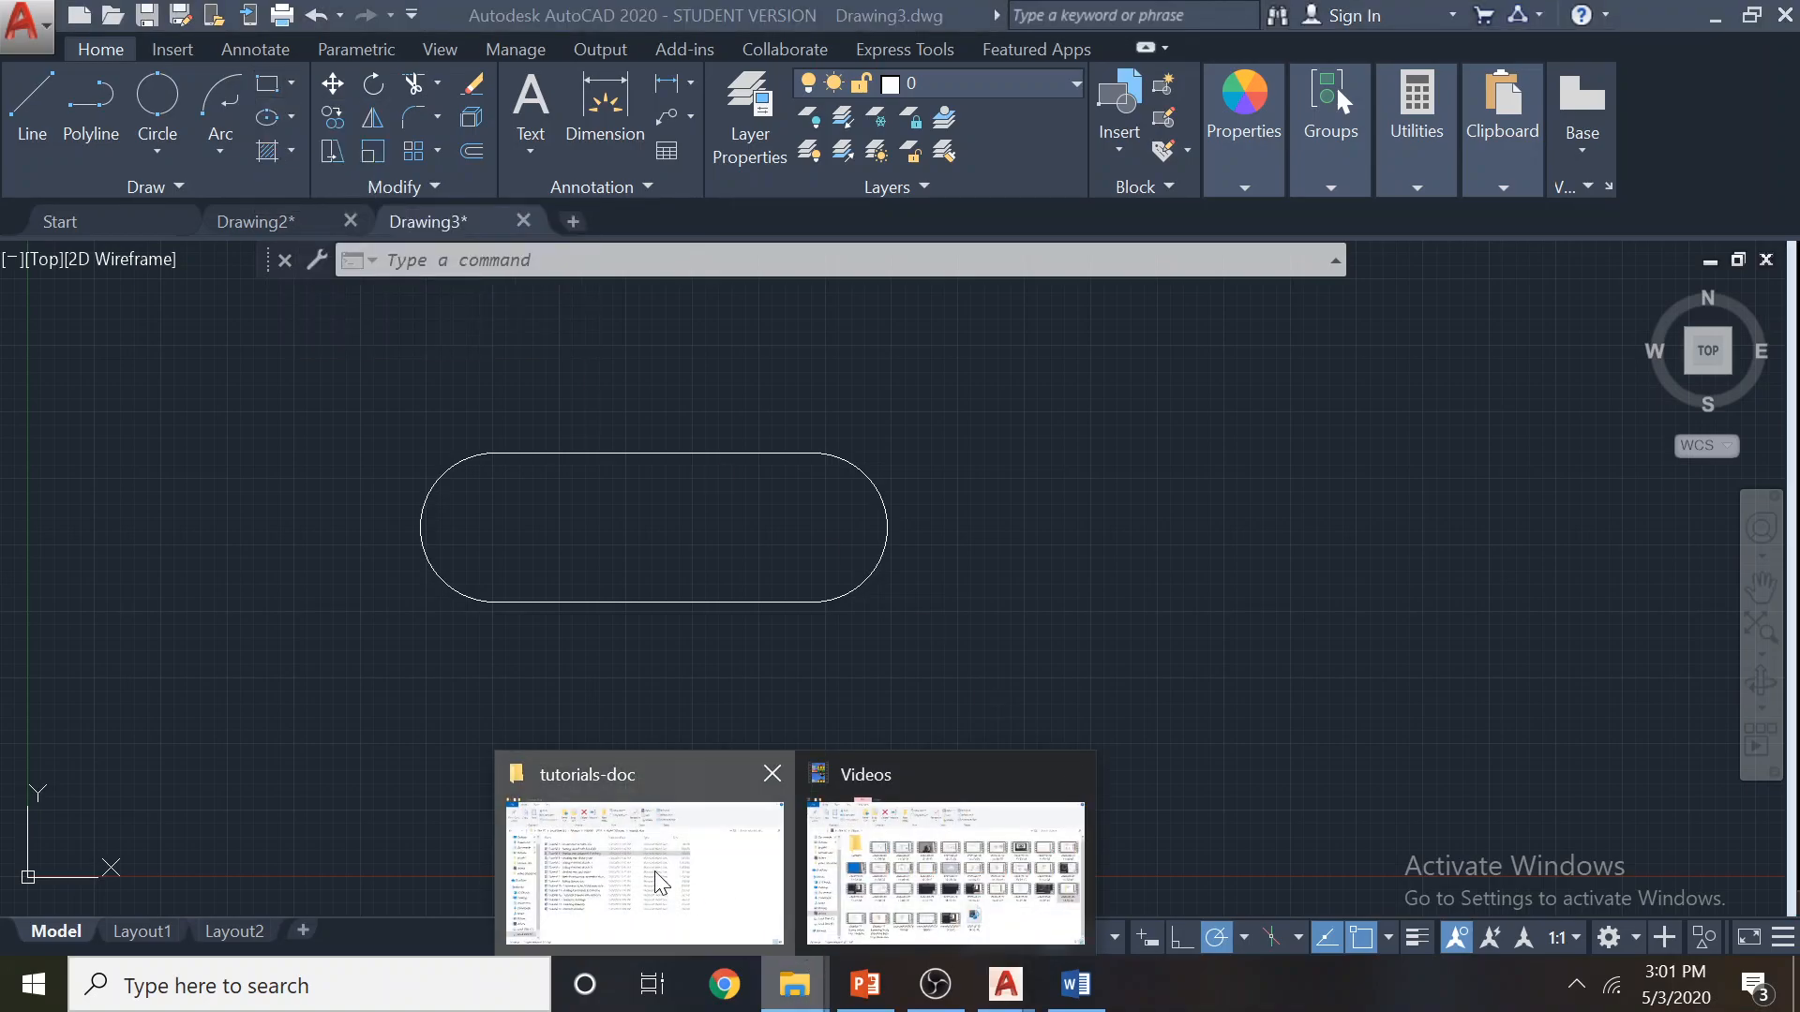
left_click(661, 881)
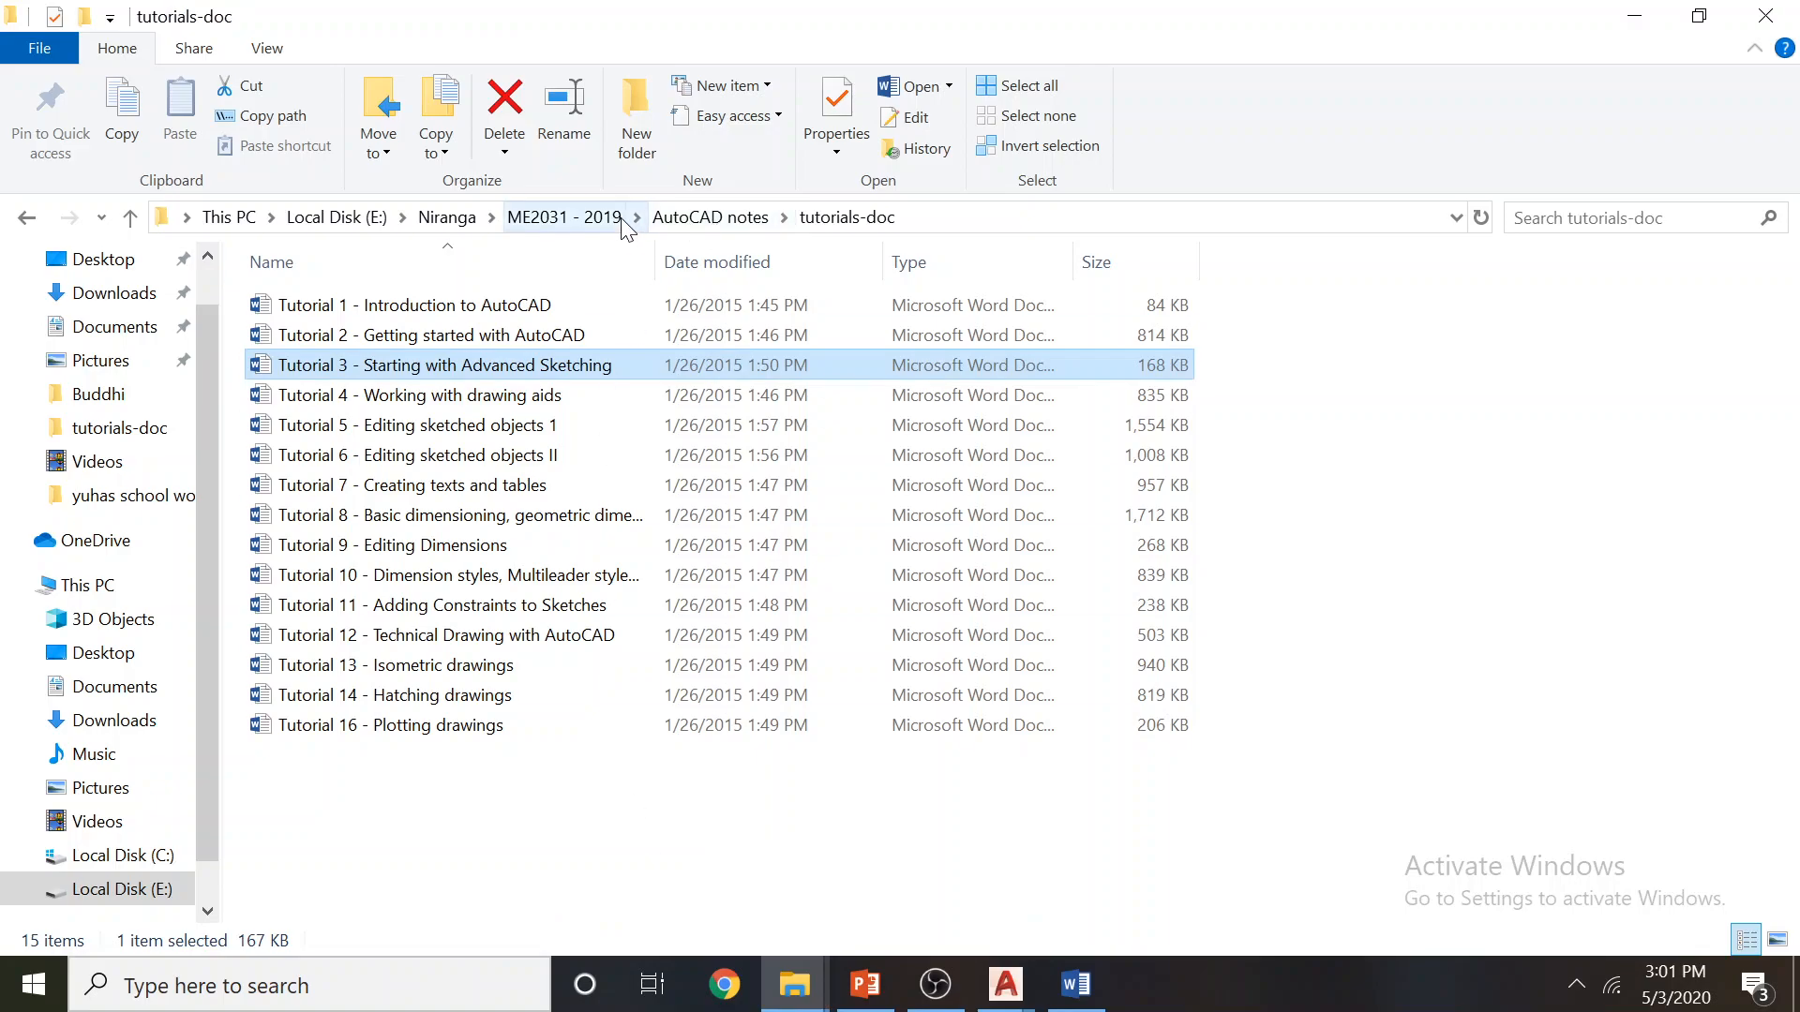
left_click(709, 217)
double_click(347, 367)
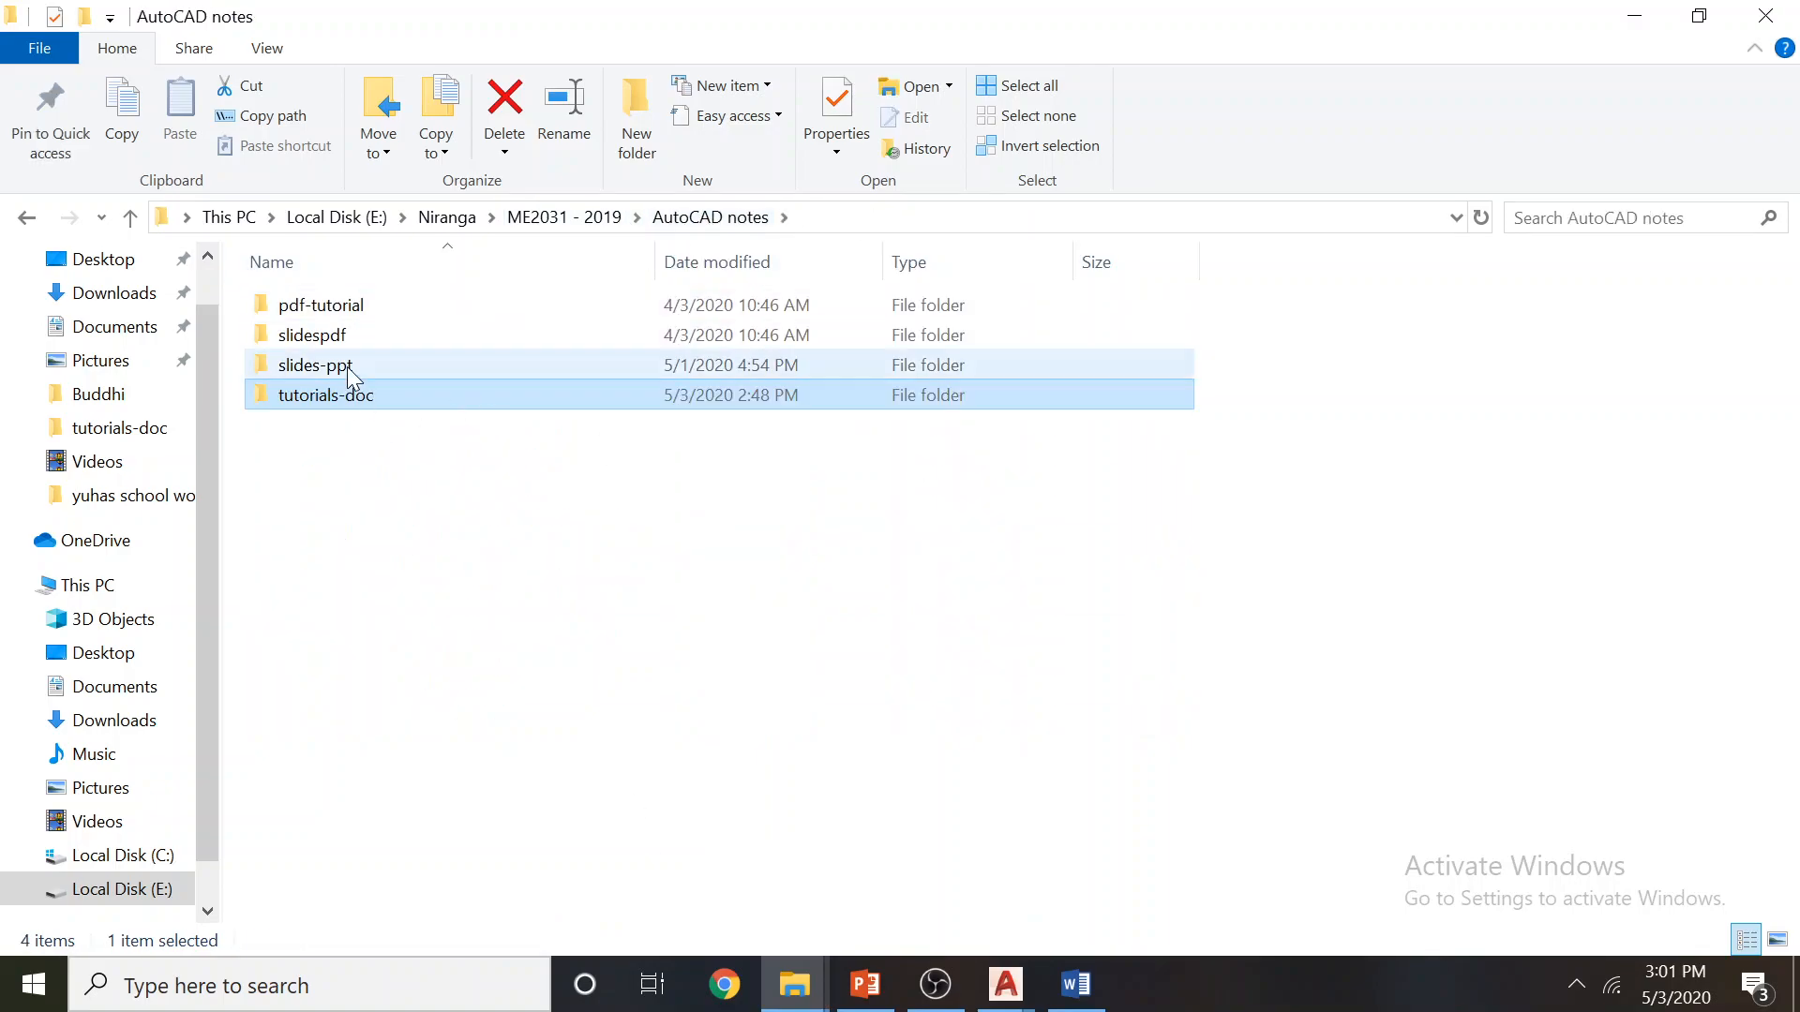
left_click(403, 457)
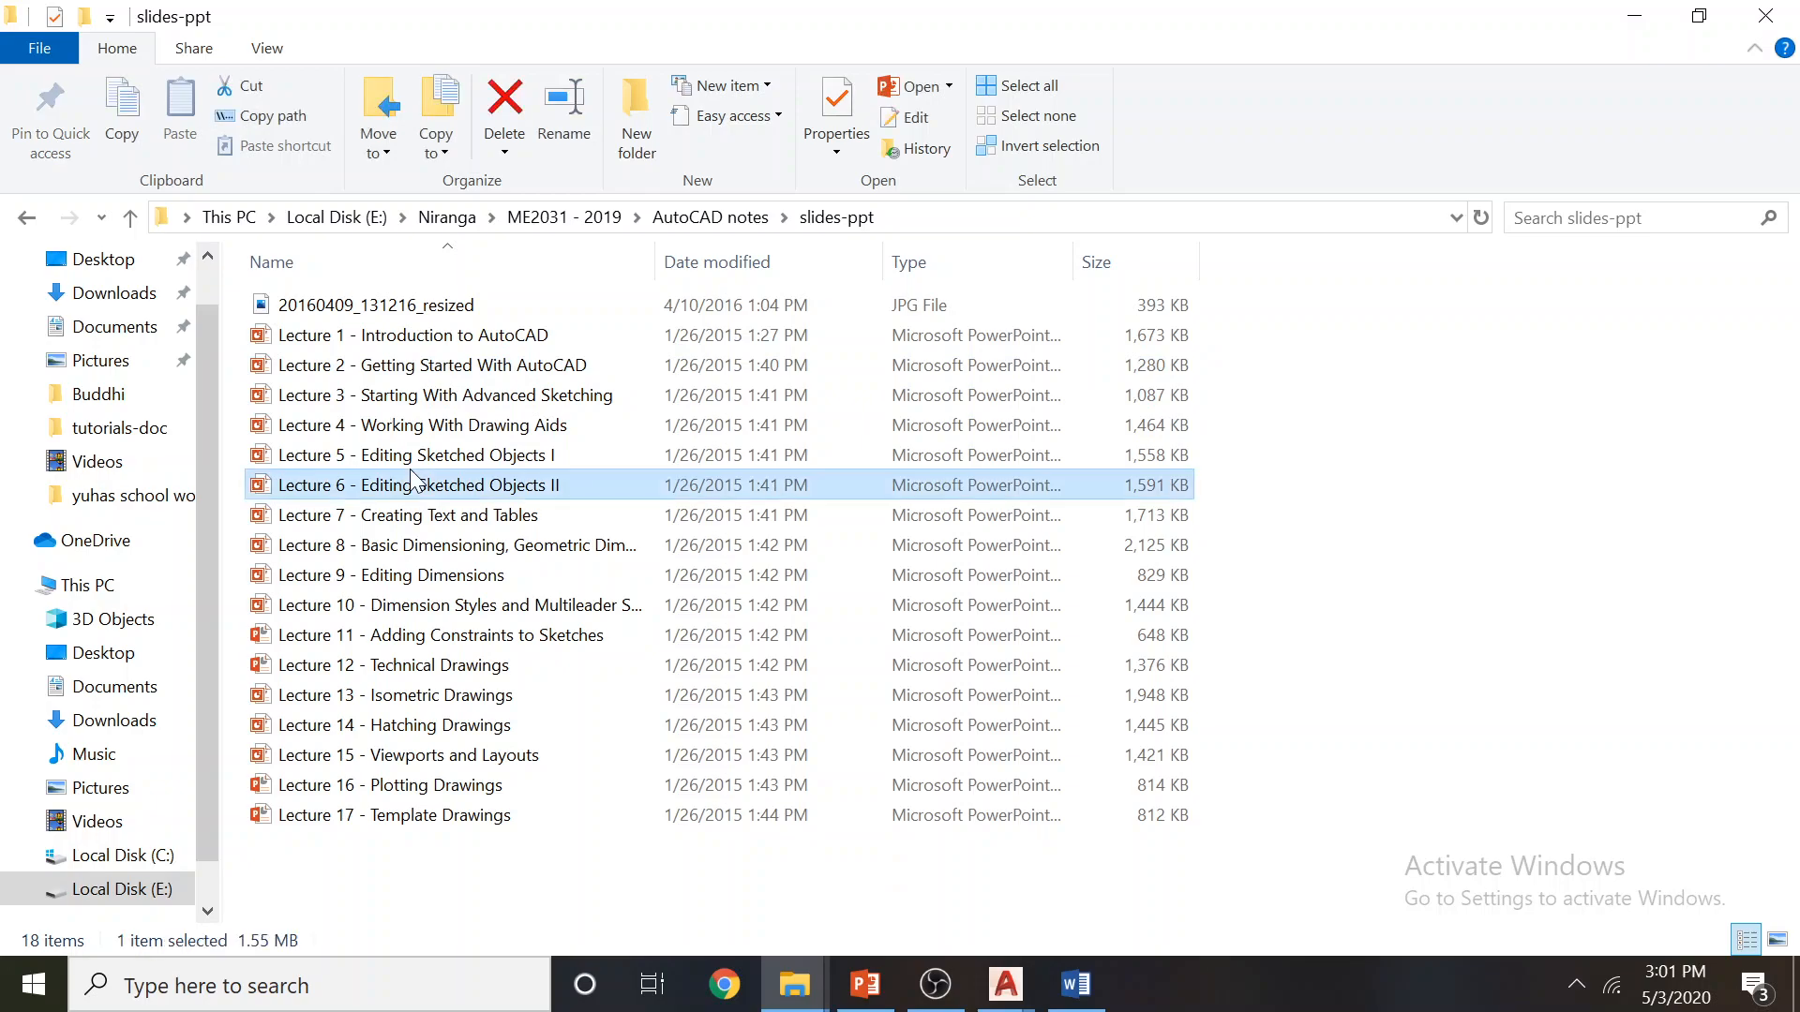
double_click(416, 456)
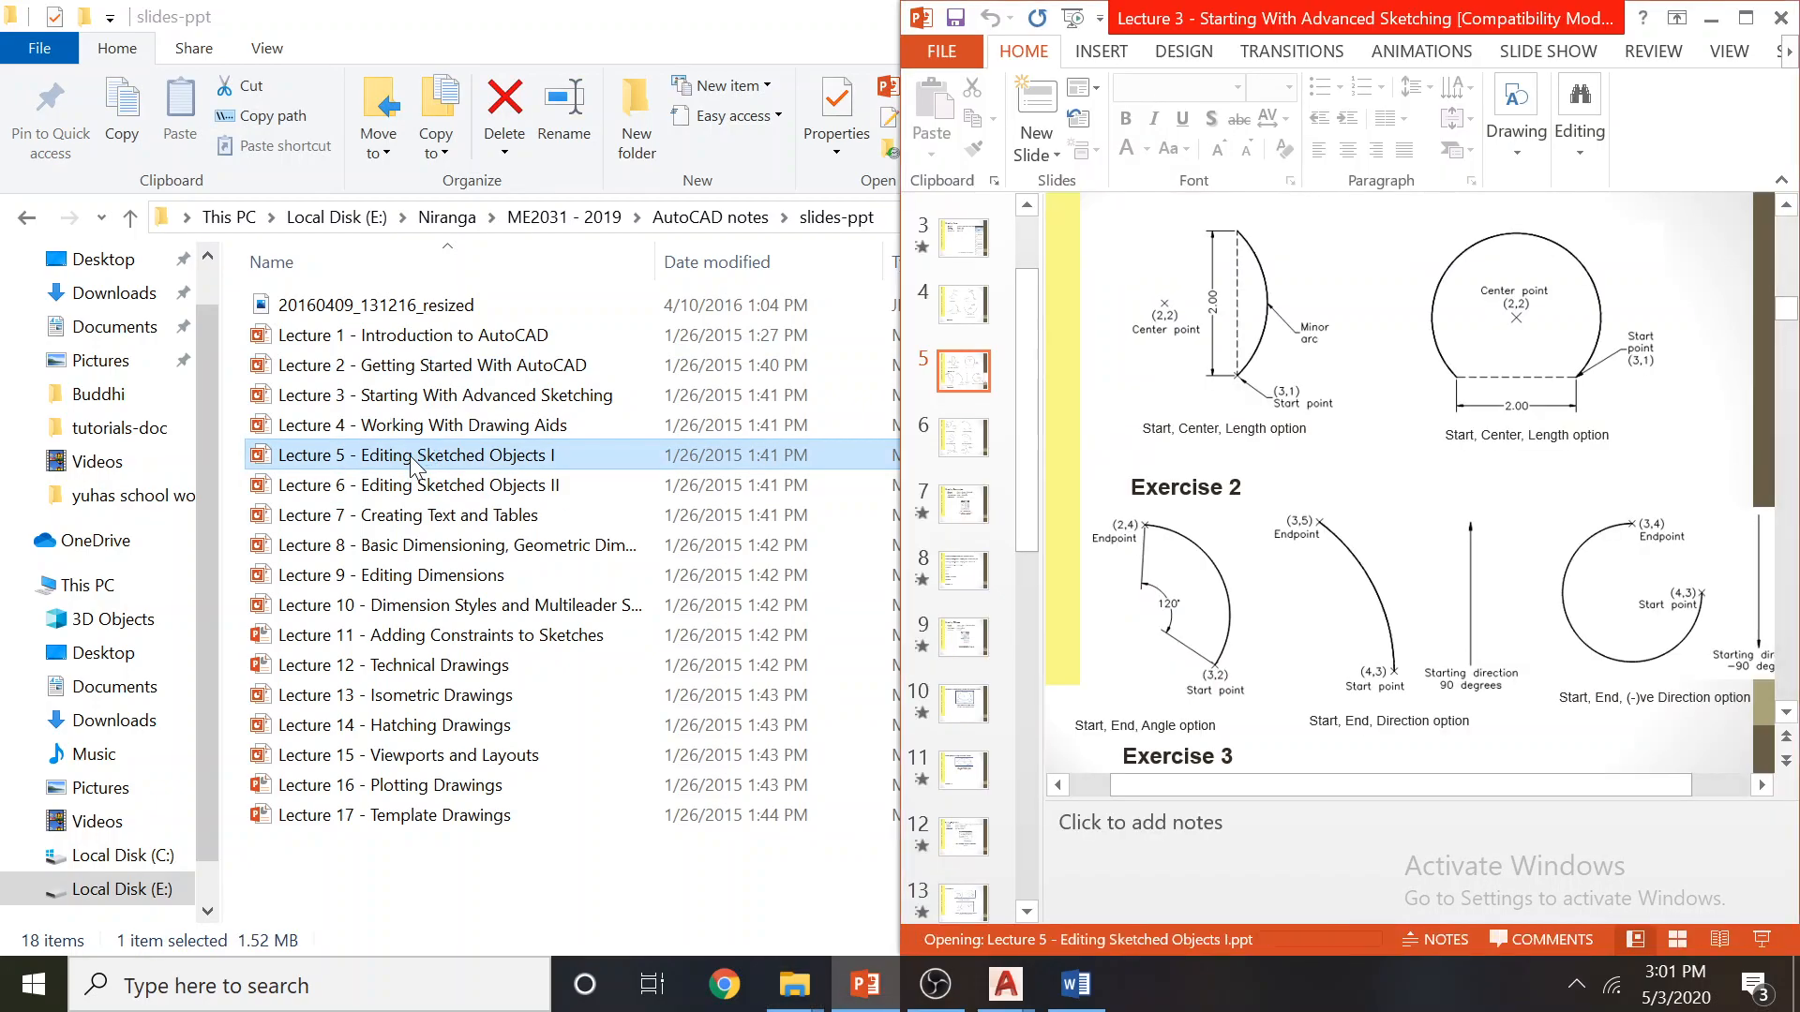
Bring the Lecture 5 presentation window in front of the OBS window and maximize it
left_click(930, 984)
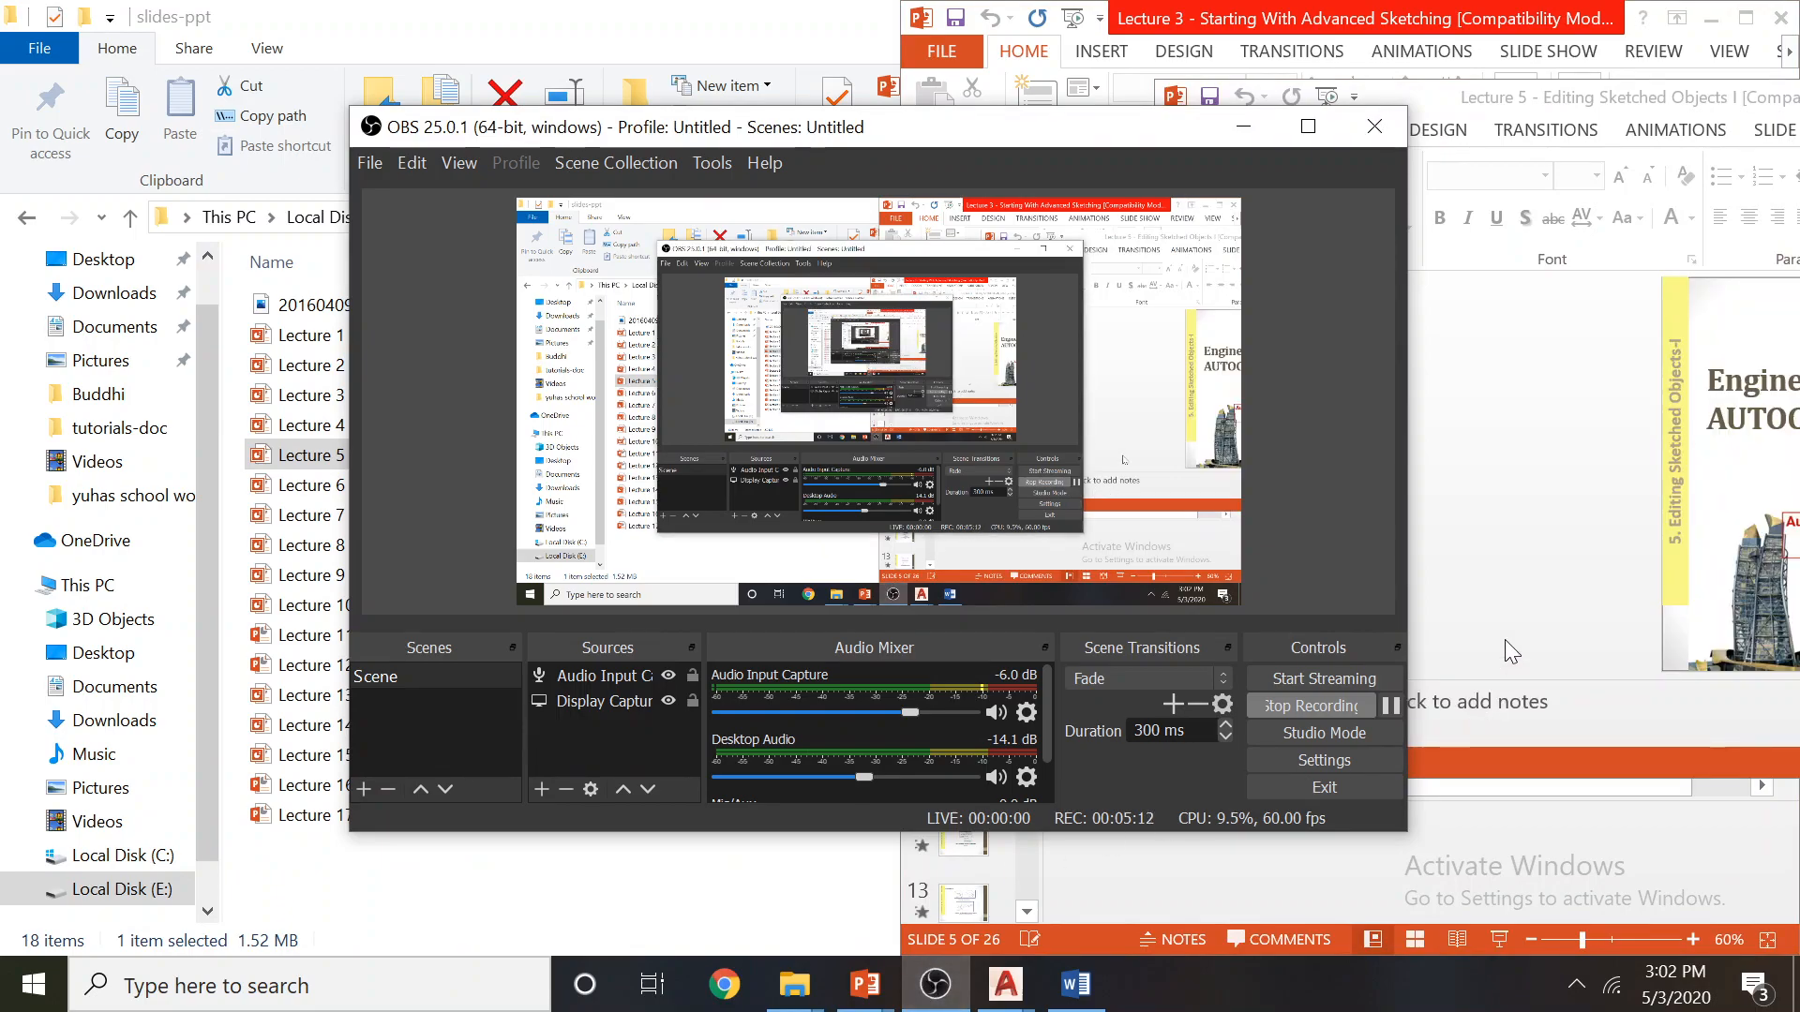
left_click(1505, 640)
scroll(1505, 639, "down", 1)
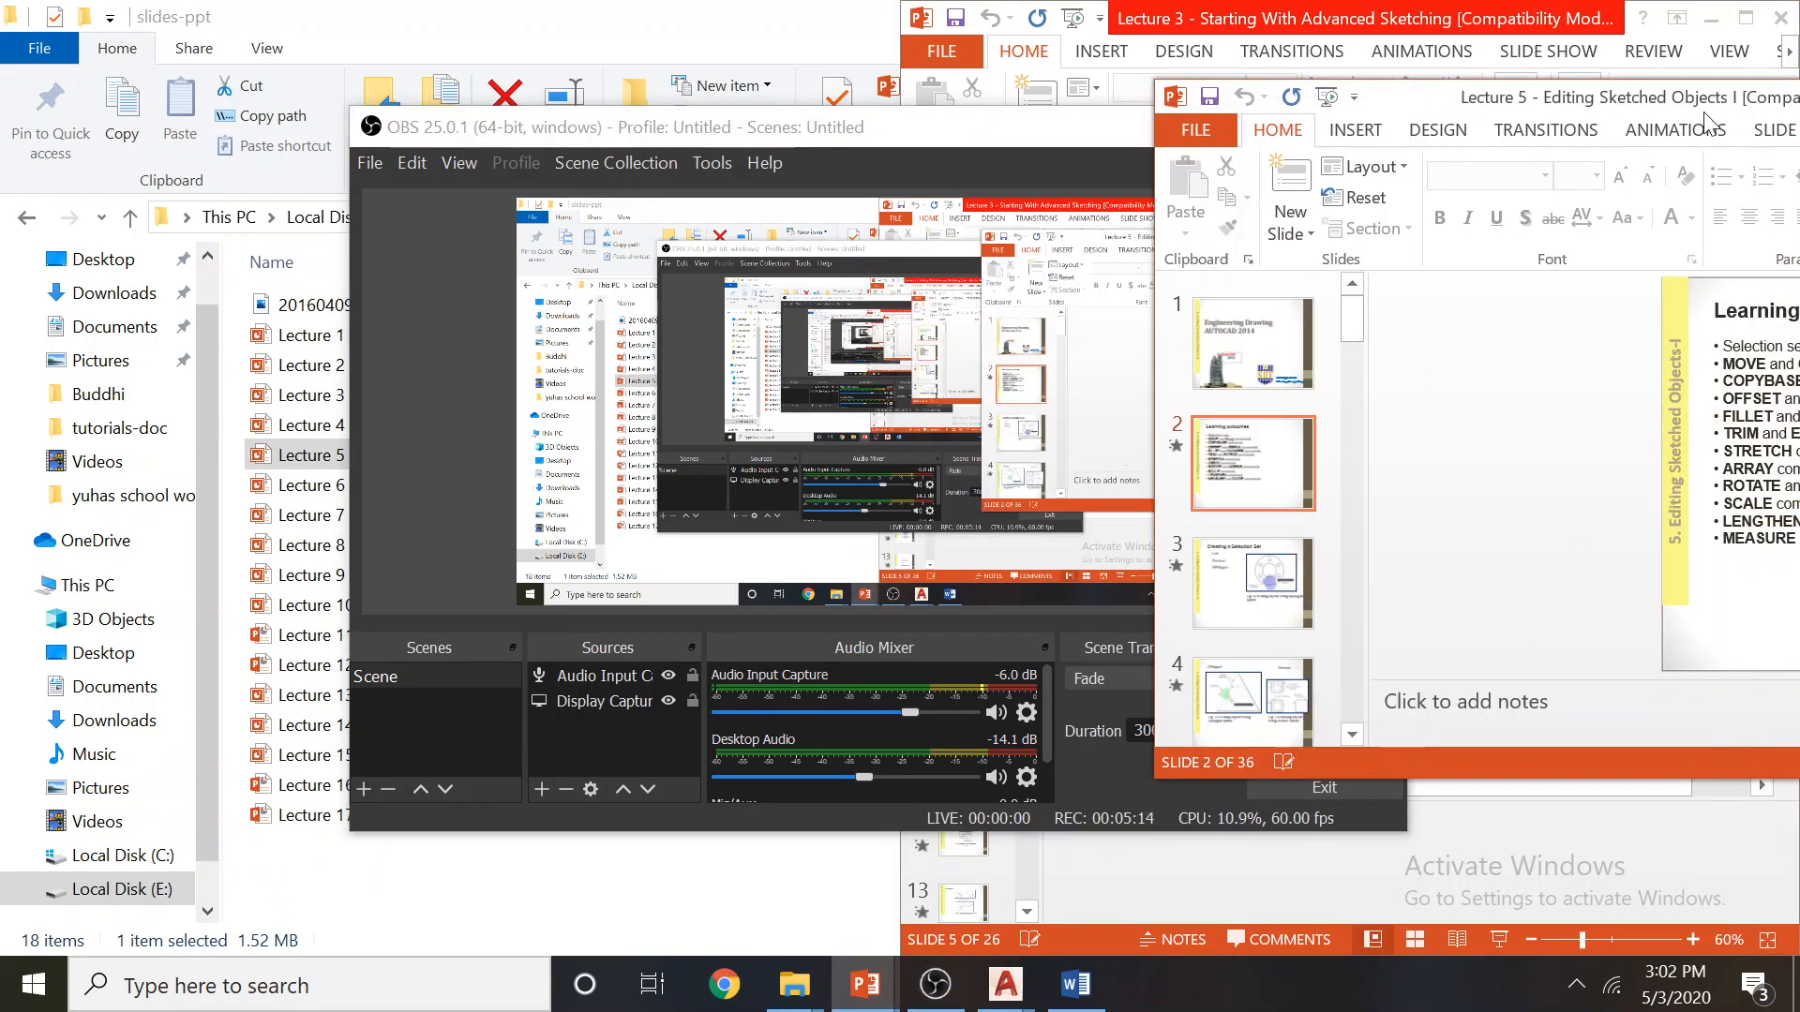
left_click_drag(1632, 102, 1128, 119)
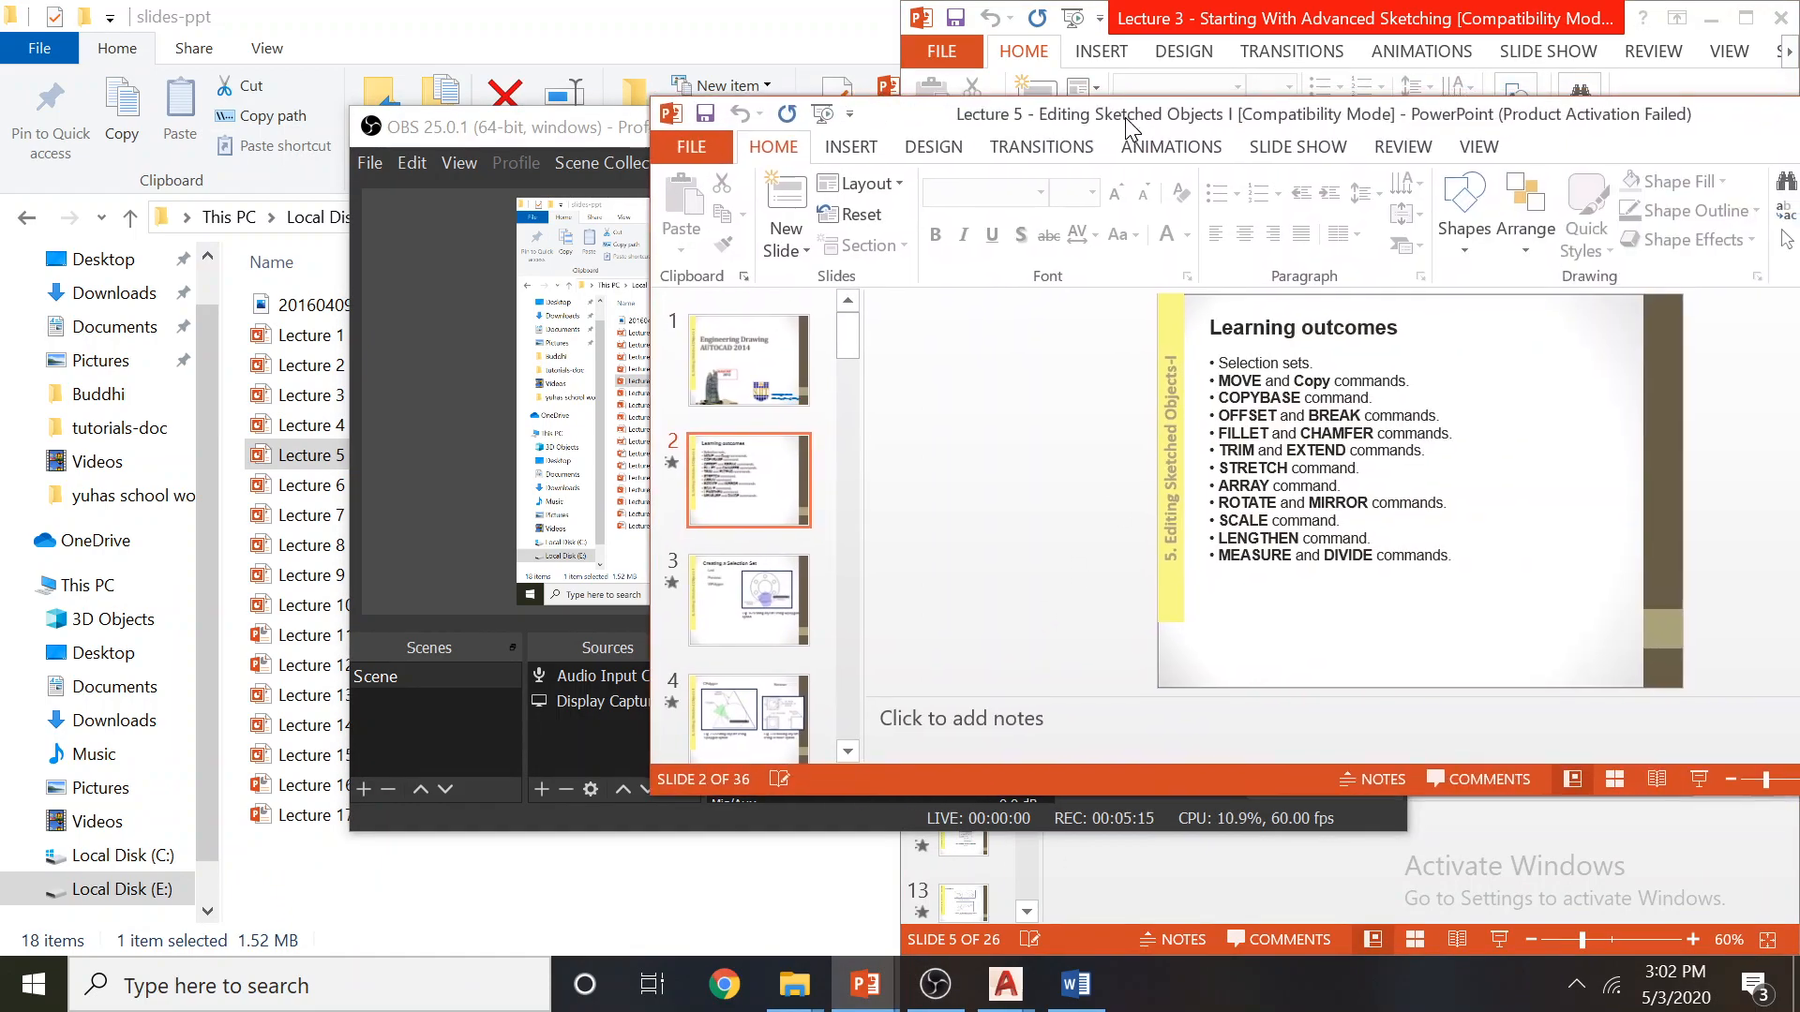
double_click(1766, 124)
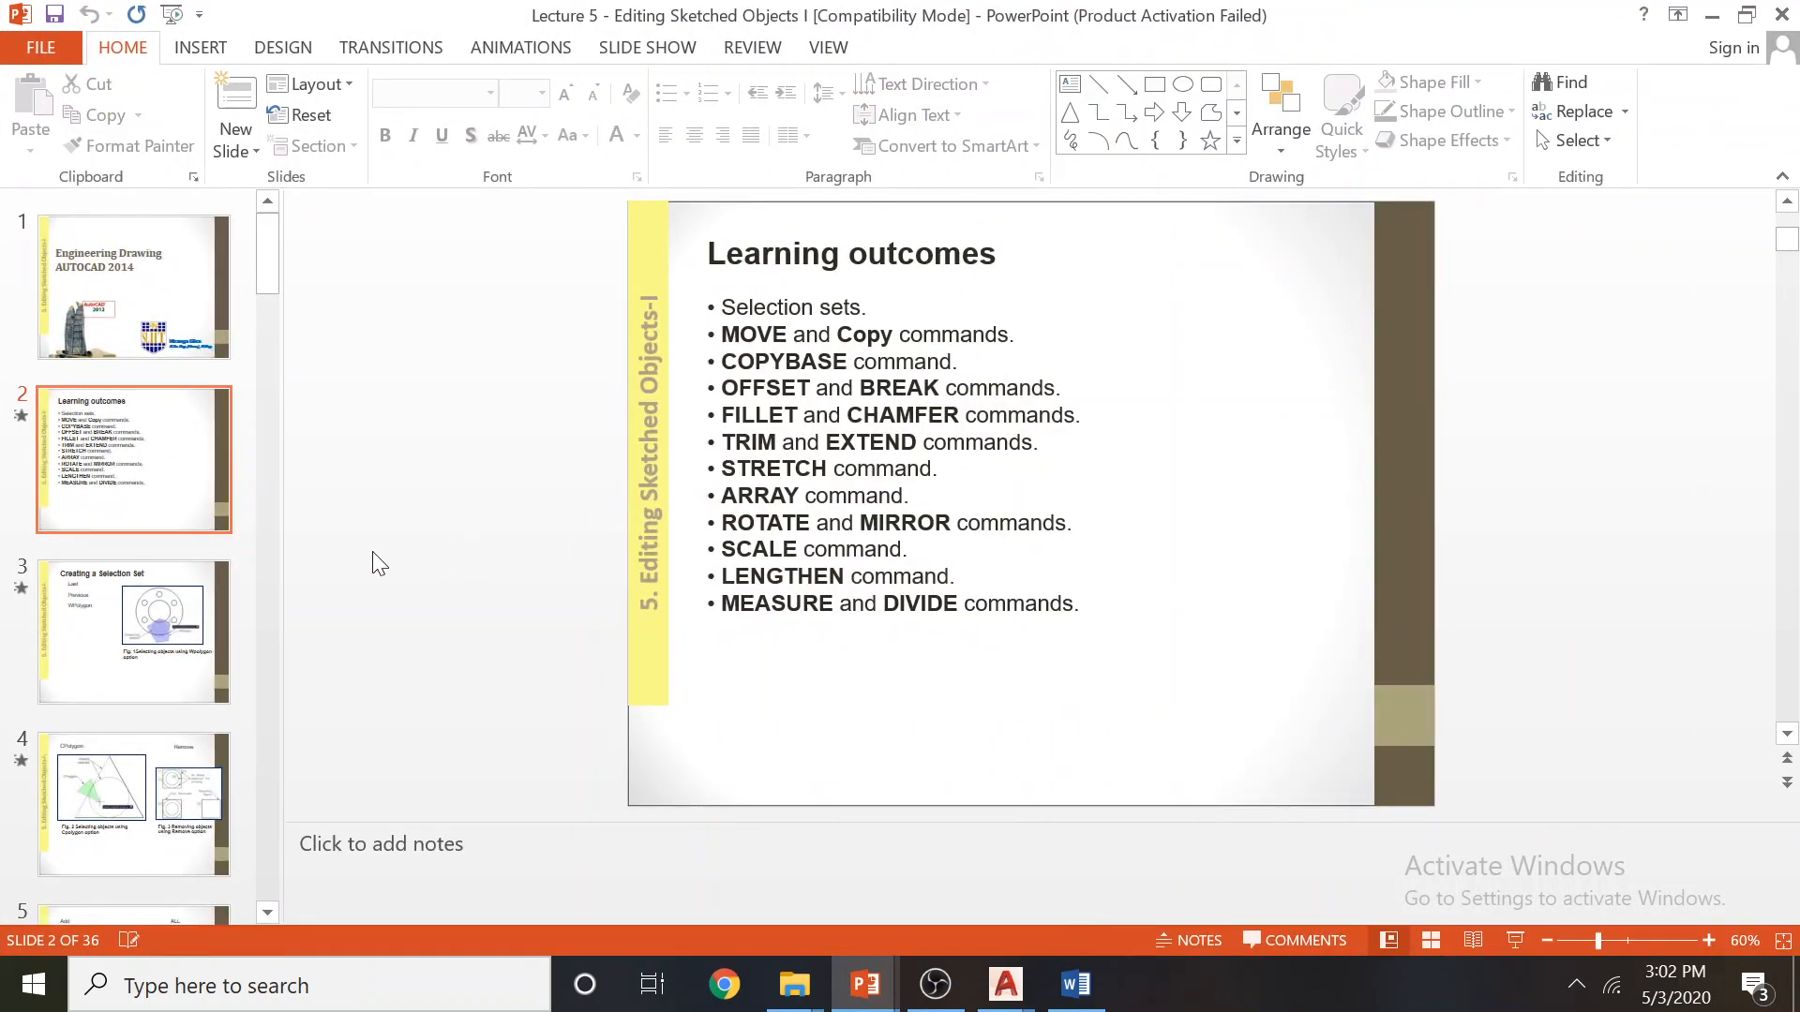
Browse the first four Lecture 5 slides, return to the title slide and minimize the presentation
left_click(159, 567)
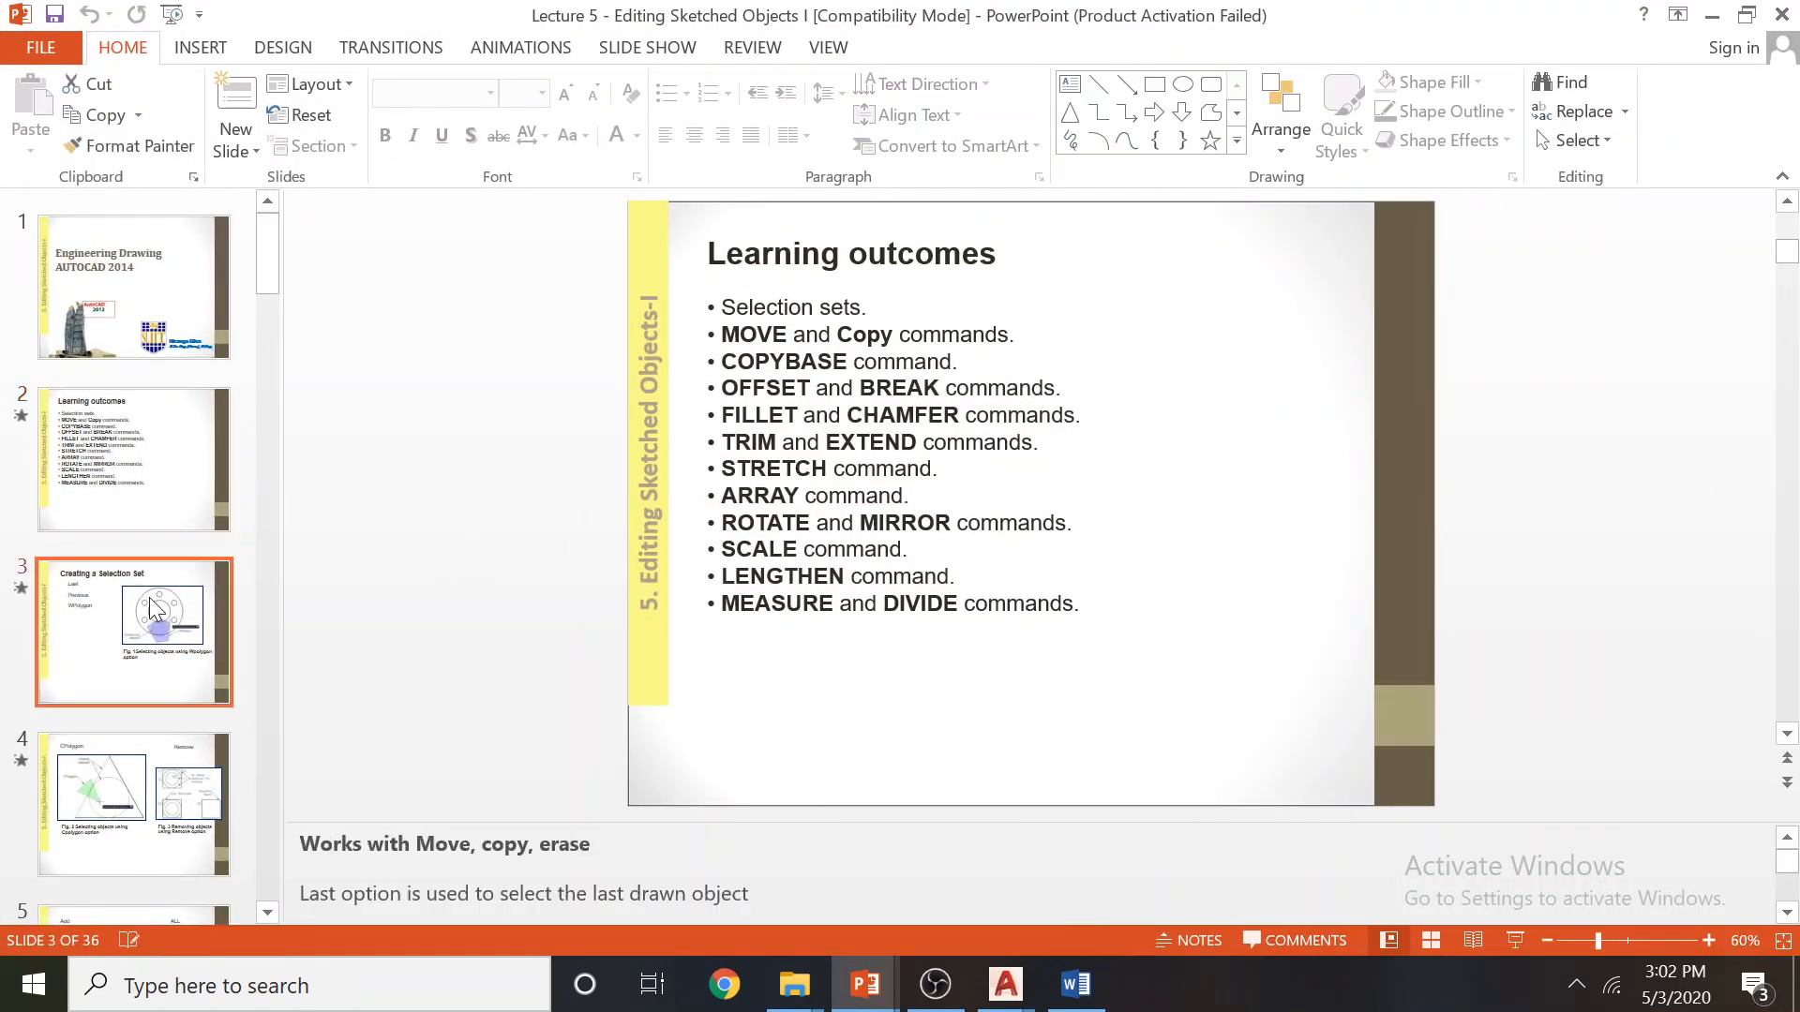
left_click(172, 511)
key("Down")
key("Down")
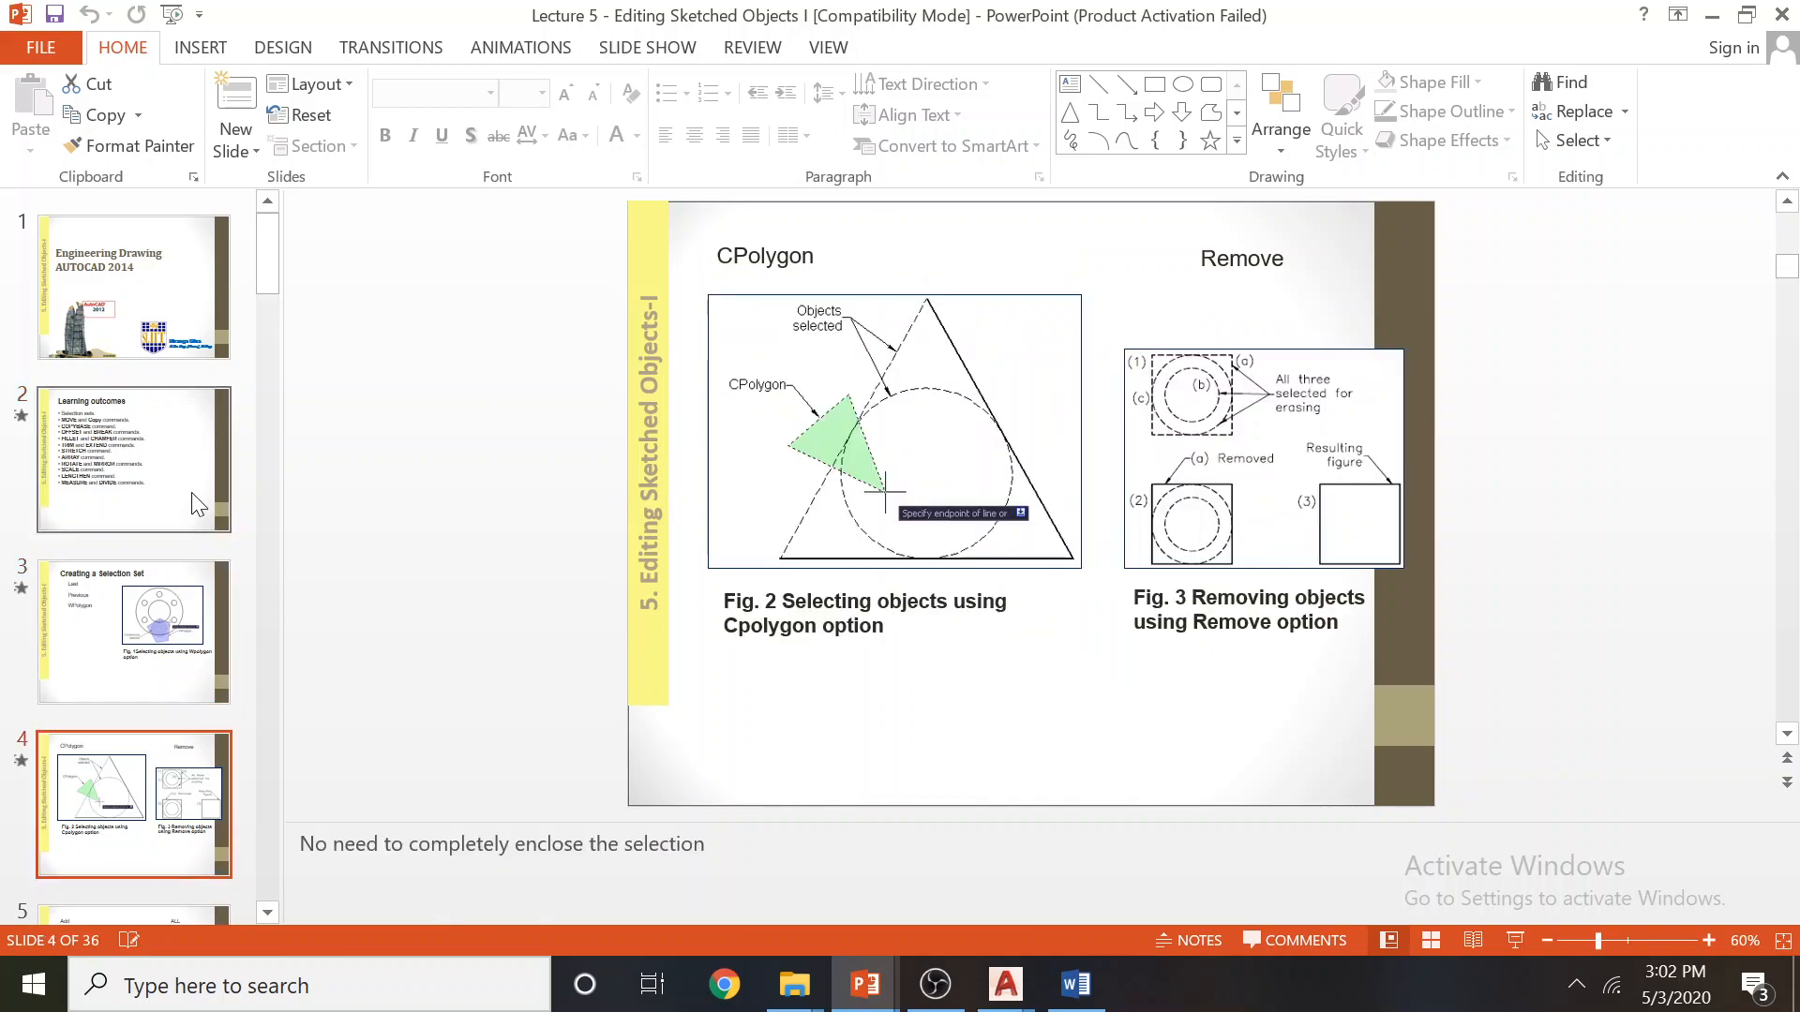
left_click(146, 323)
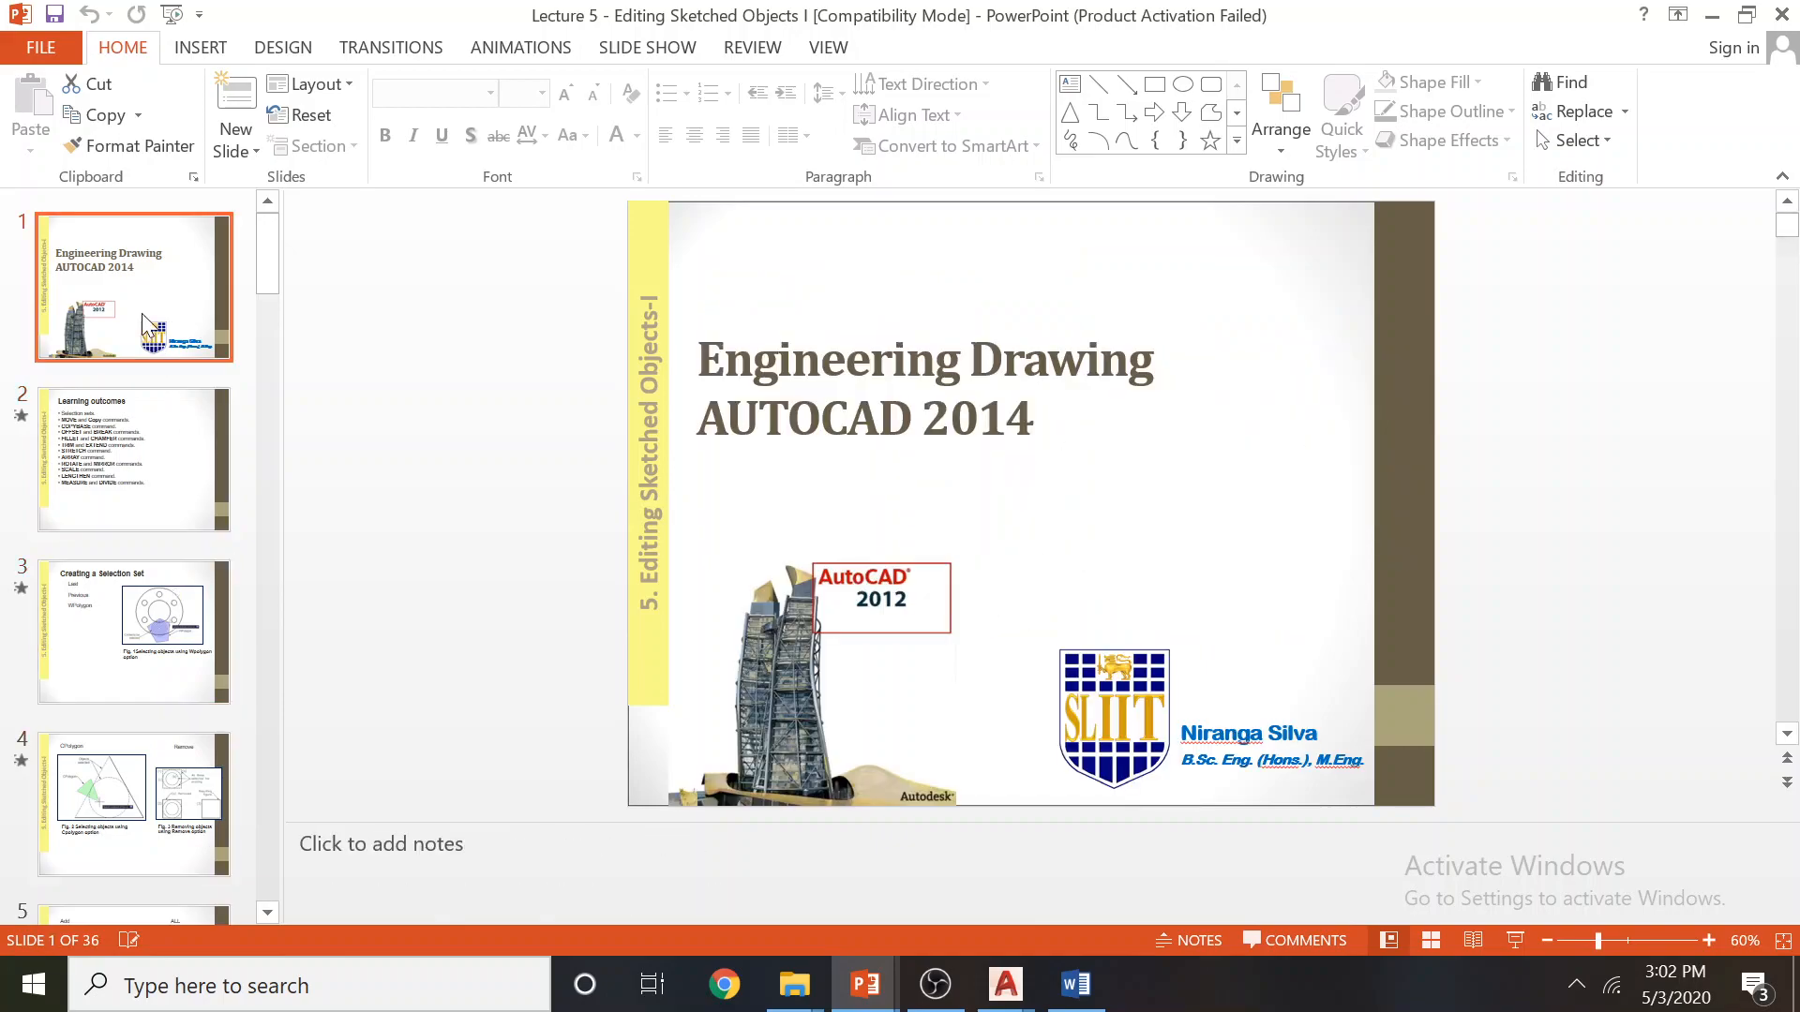
left_click(1711, 15)
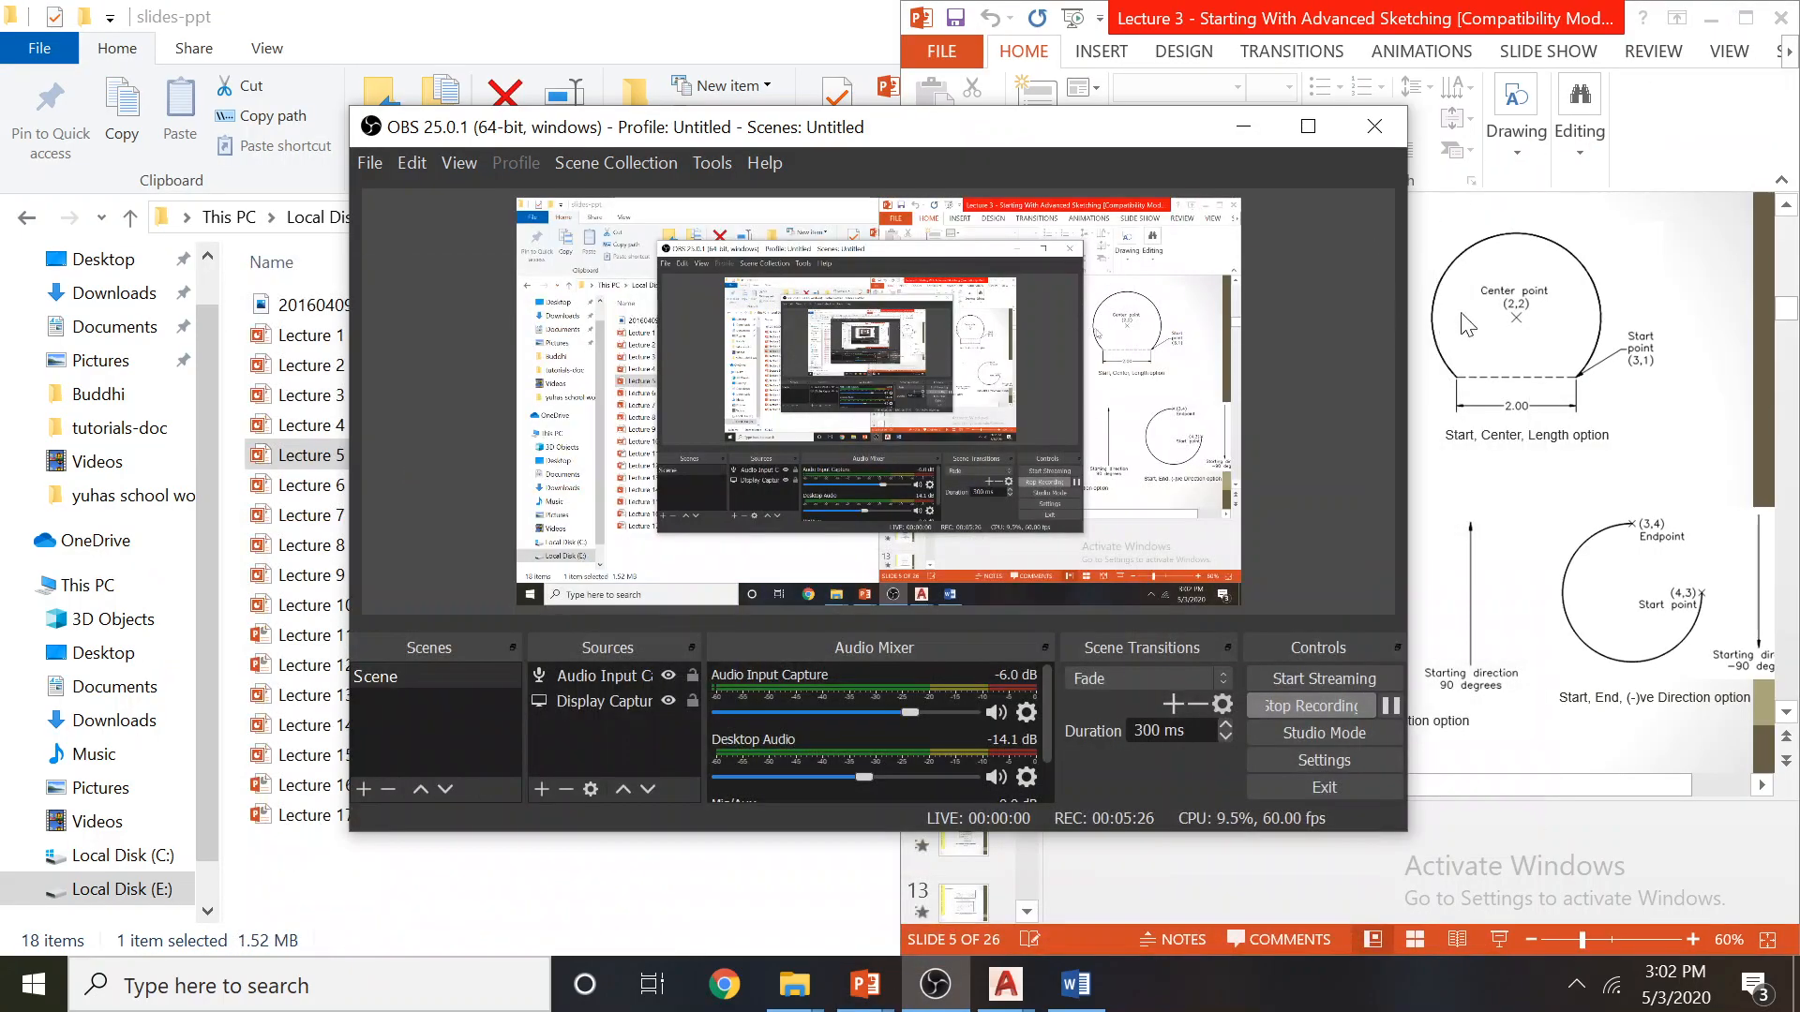
Maximize the Lecture 3 presentation and advance to the slide on drawing an ellipse using the Axis and Endpoint option
left_click(1748, 15)
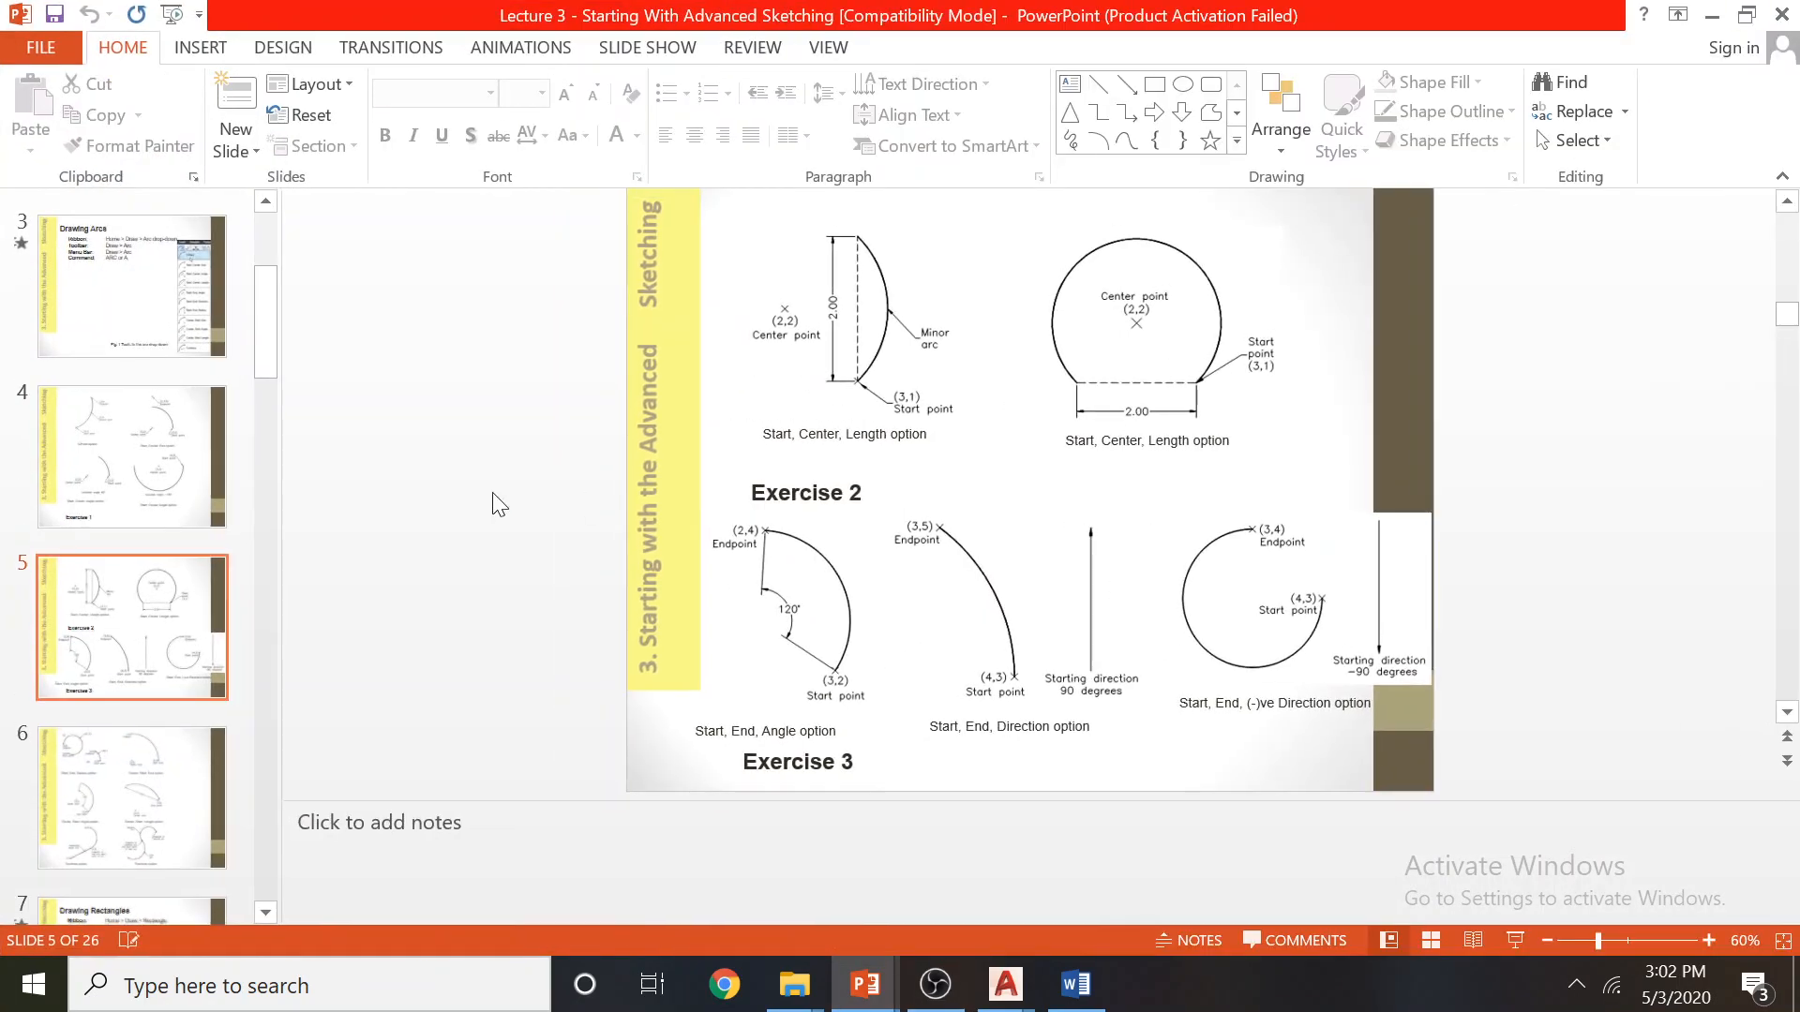
key("Down")
key("Down")
key("Down")
key("Down")
key("Down")
key("Down")
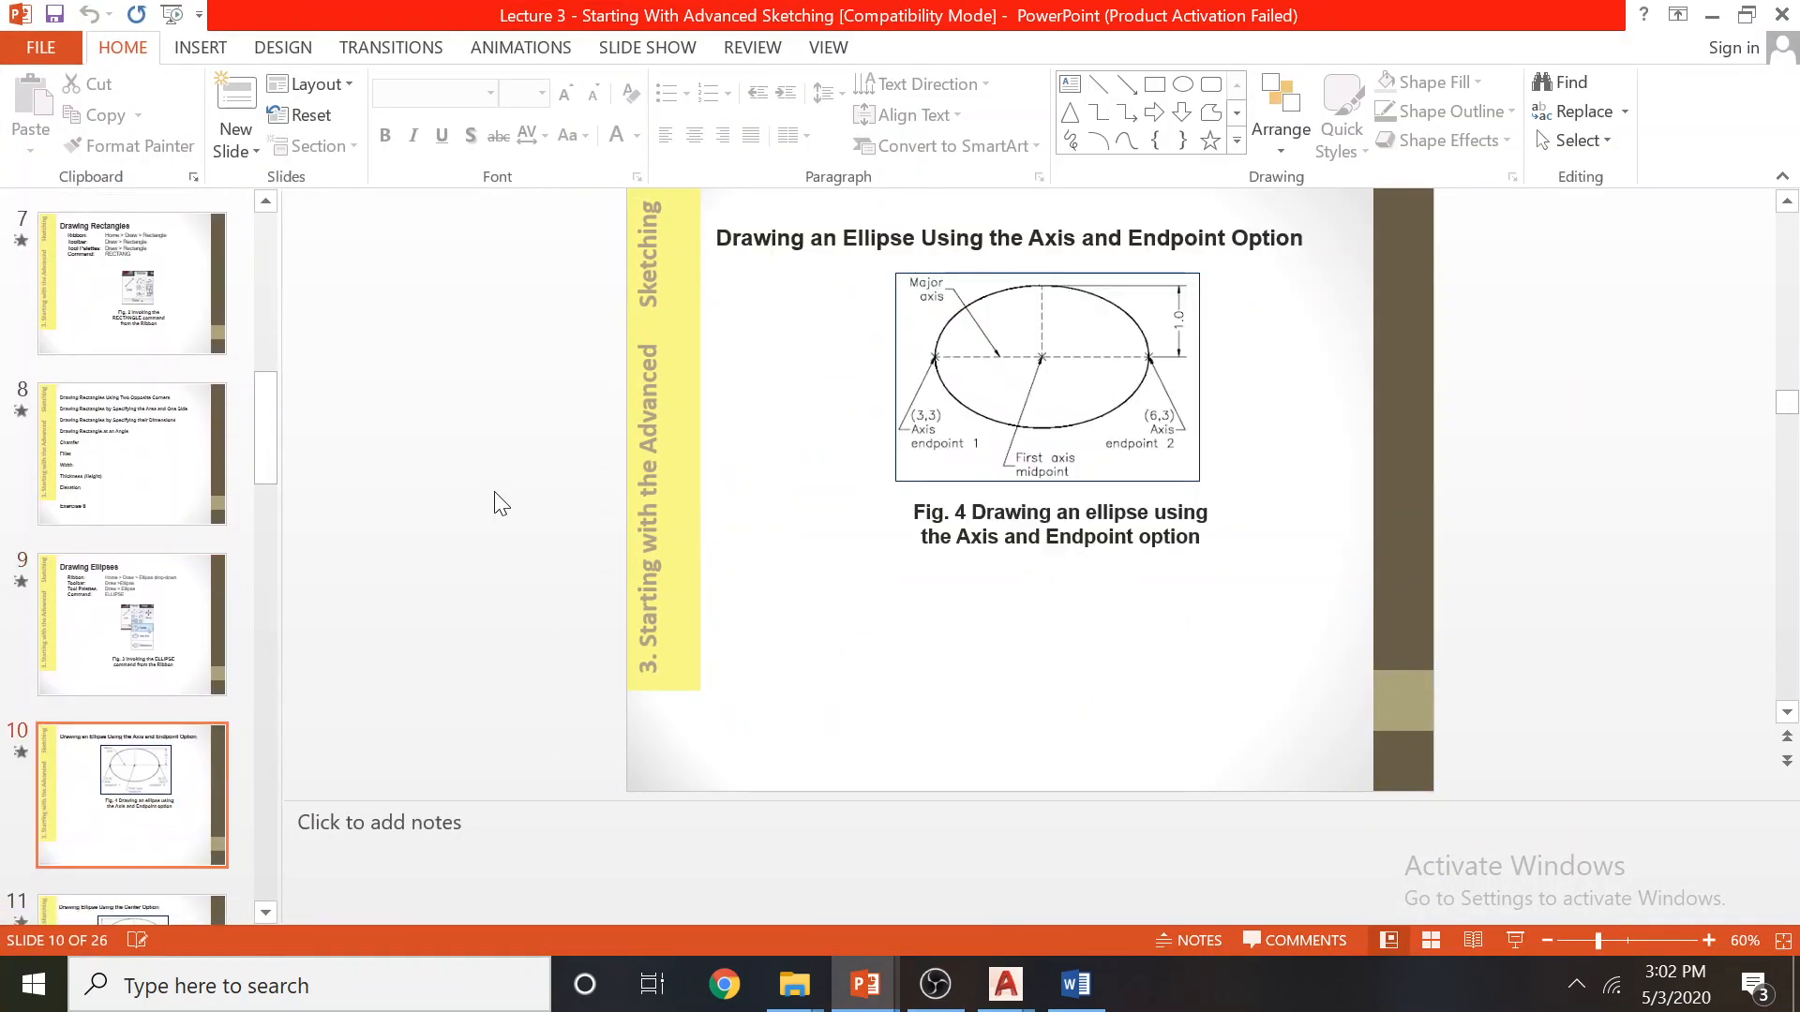
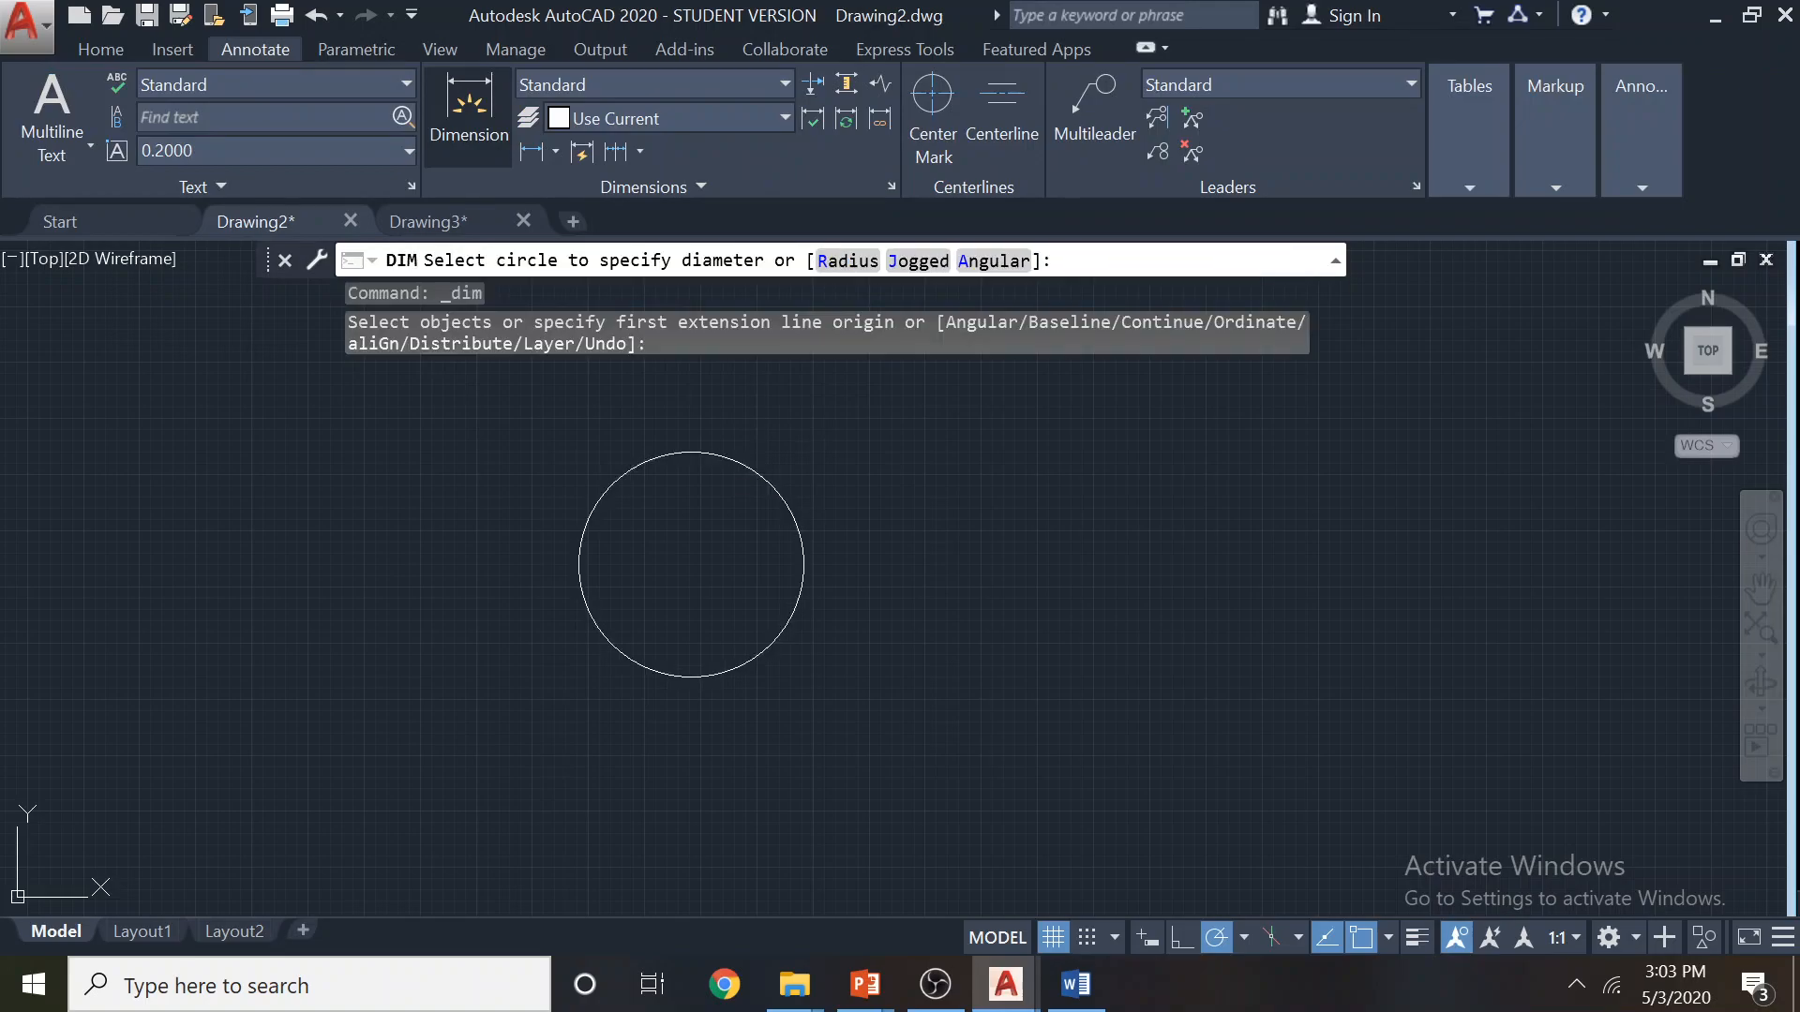
Place a diameter dimension outside the upper-right side of the circle in Drawing2 and end the dimension command
scroll(861, 486, "up", 5)
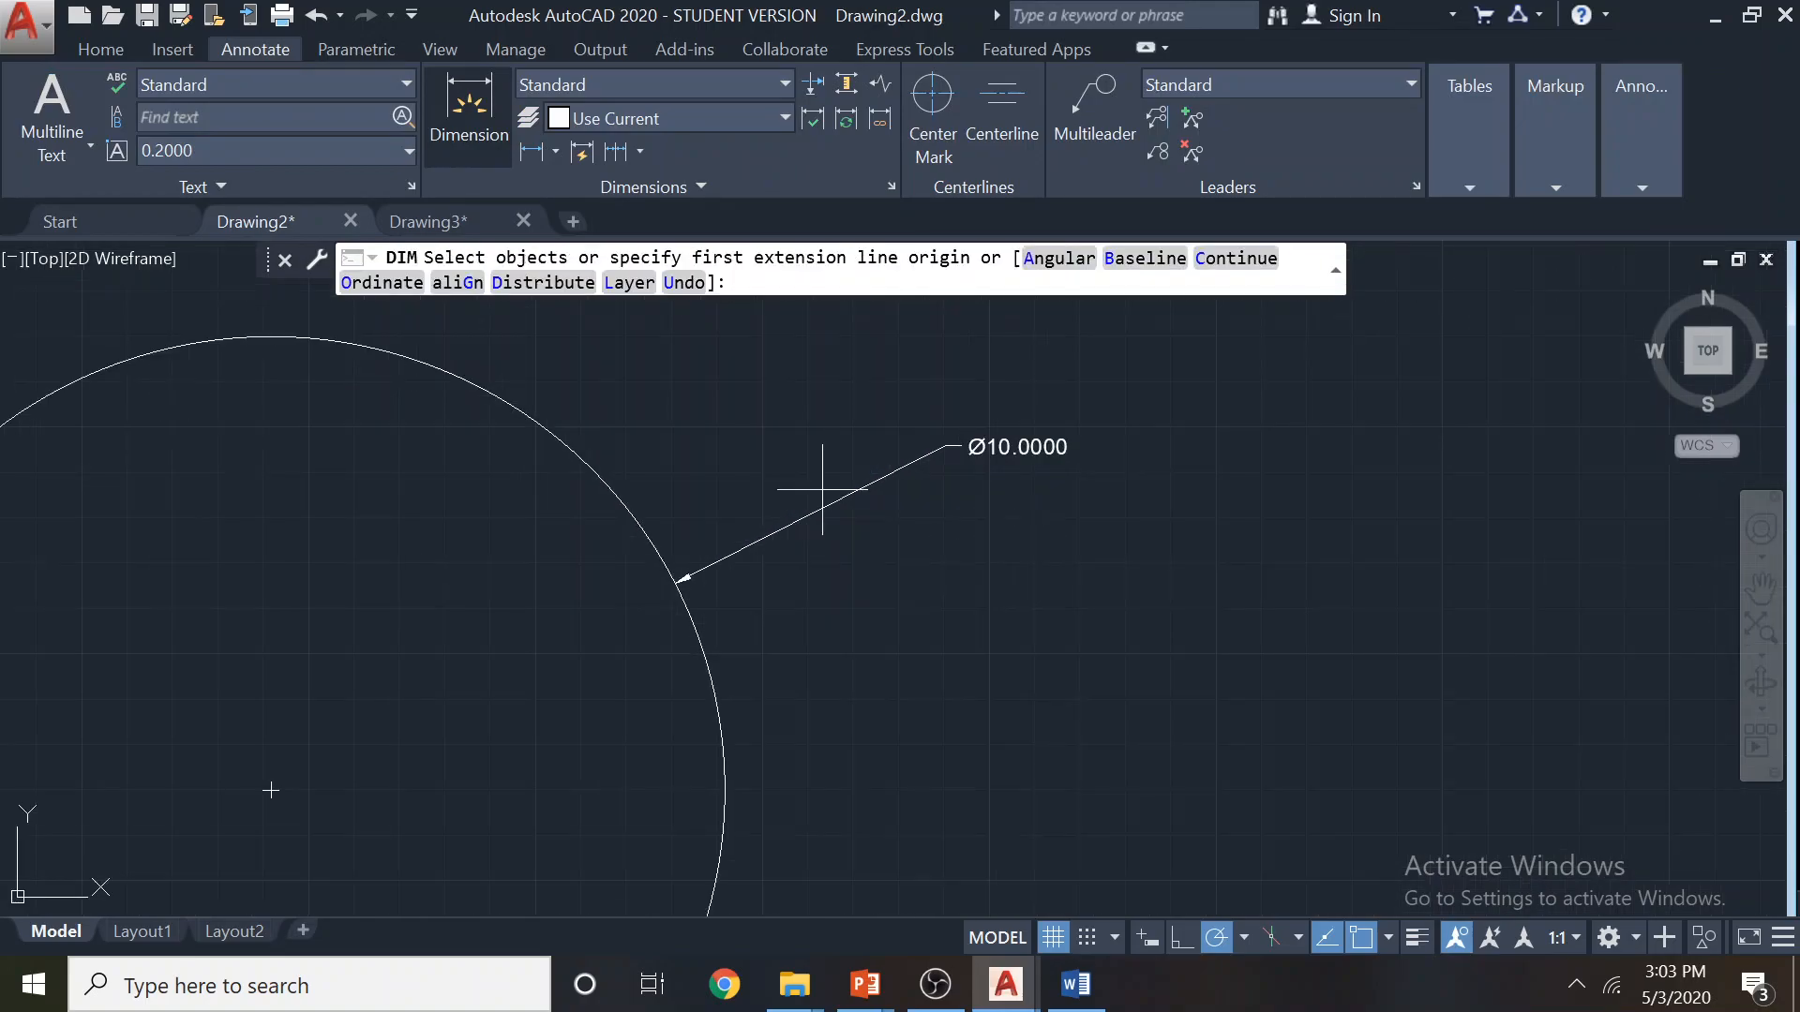
scroll(983, 503, "down", 4)
middle_click_drag(1014, 601, 1167, 452)
scroll(1140, 462, "down", 2)
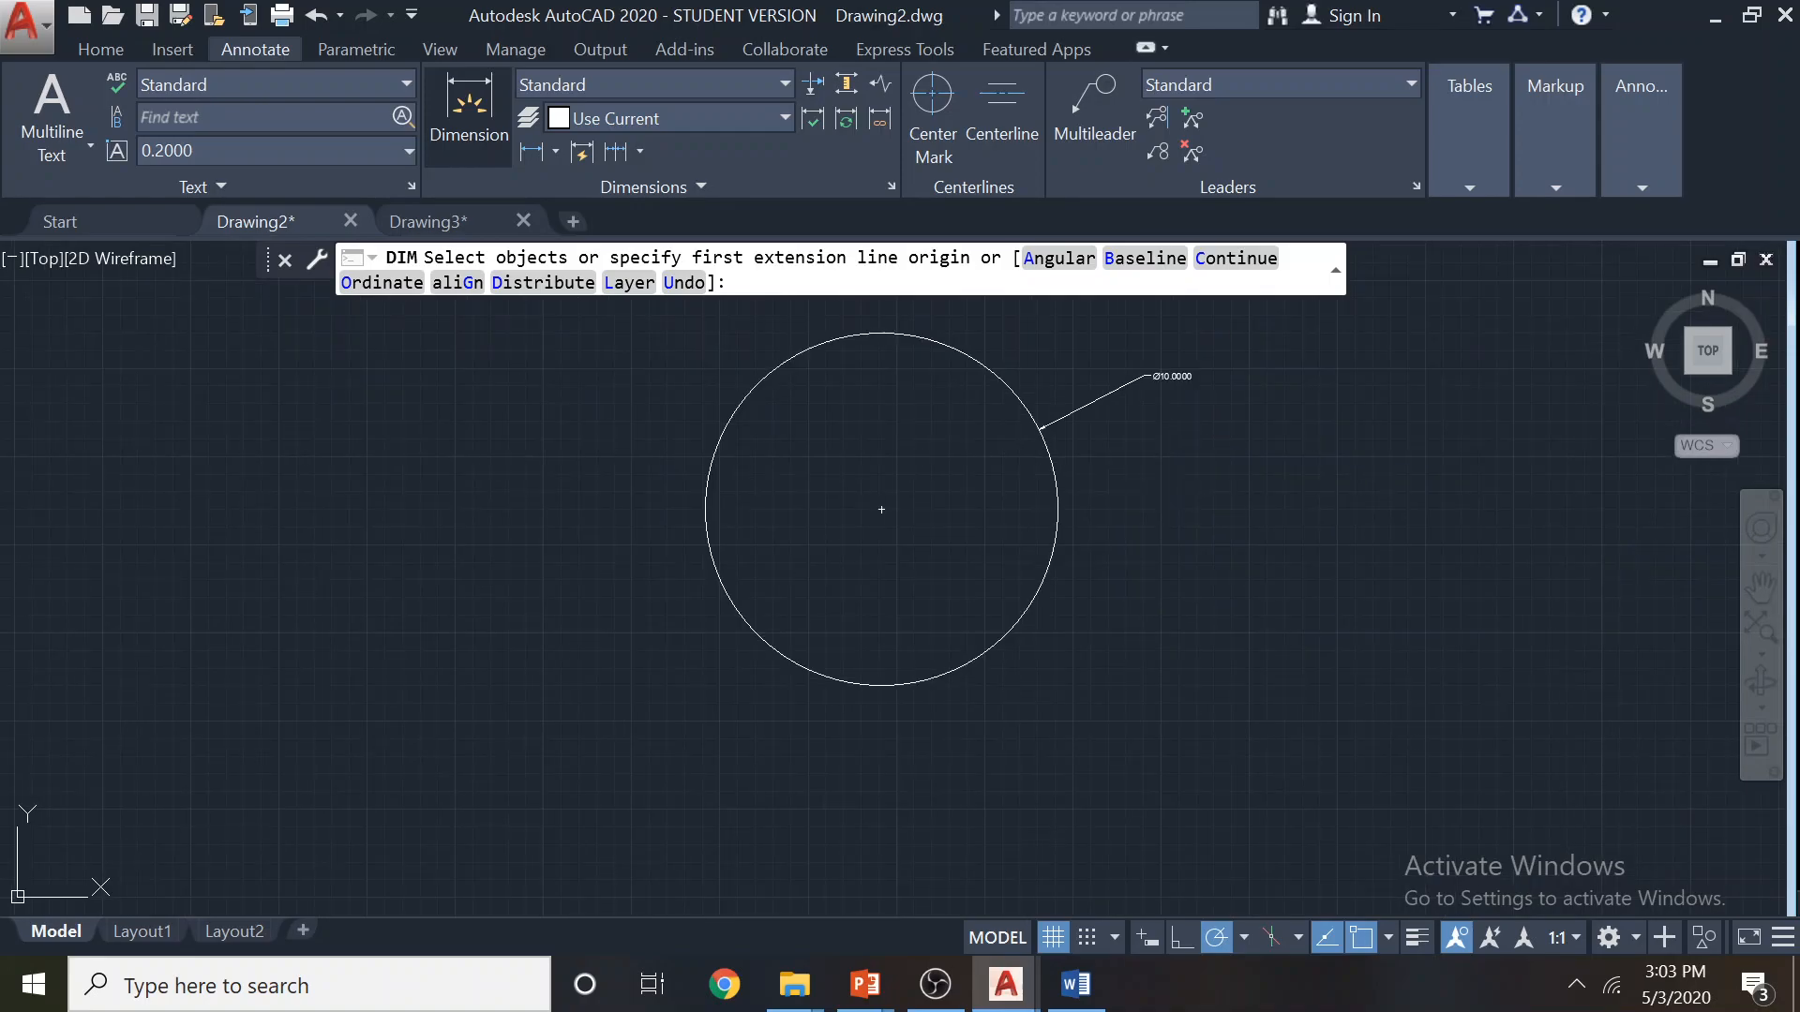
key("Escape")
left_click(100, 50)
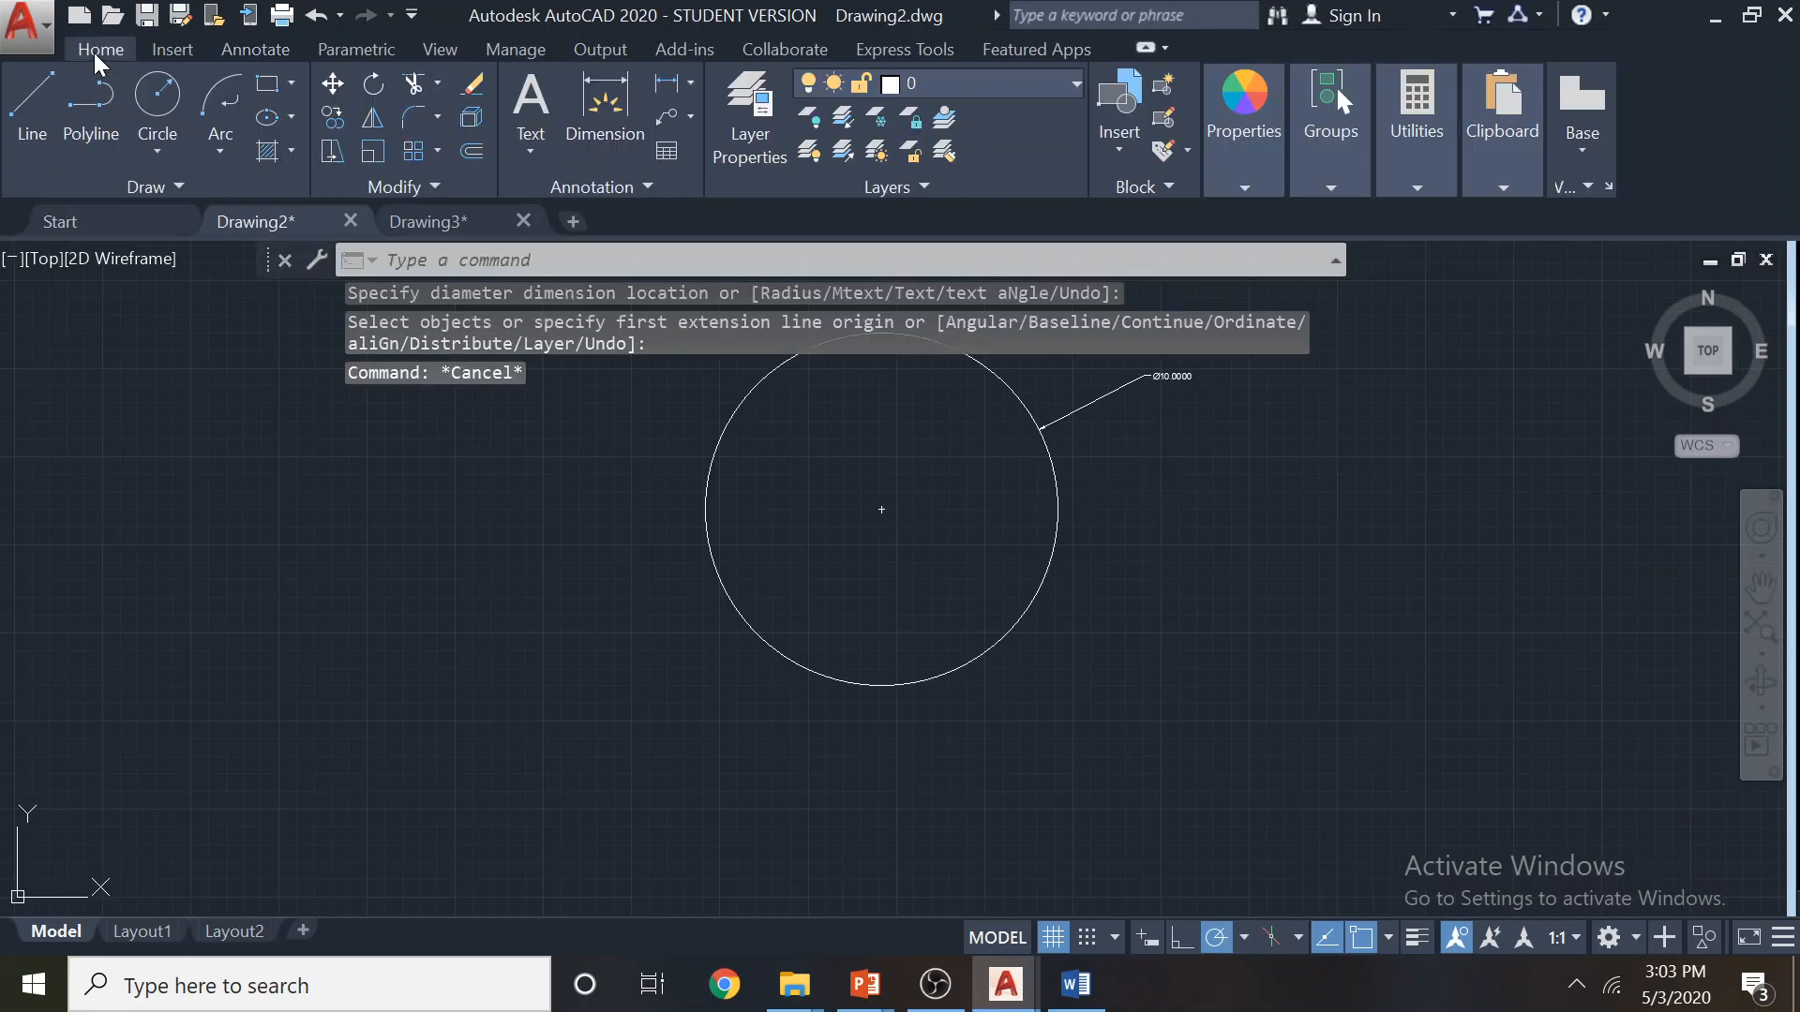
Draw a 6-sided polygon centred on the circle's center, inscribed in circle, with a radius of 5
middle_click_drag(881, 515, 782, 603)
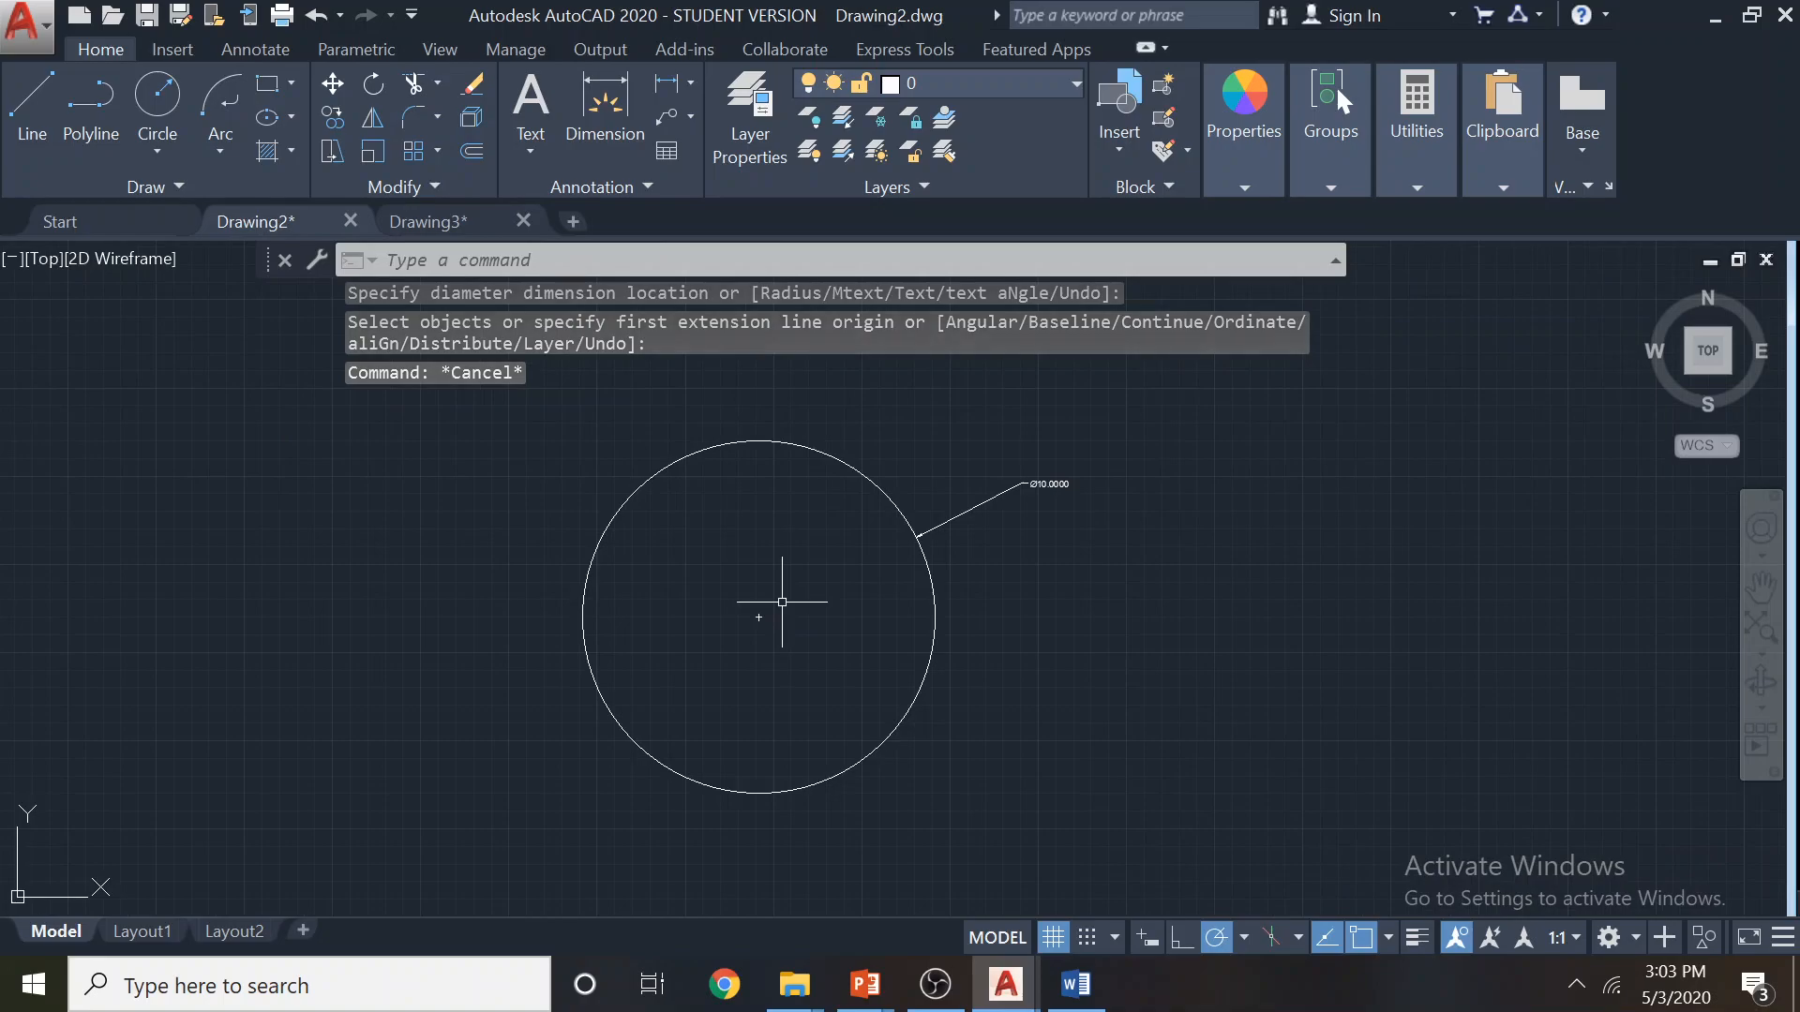
left_click(291, 83)
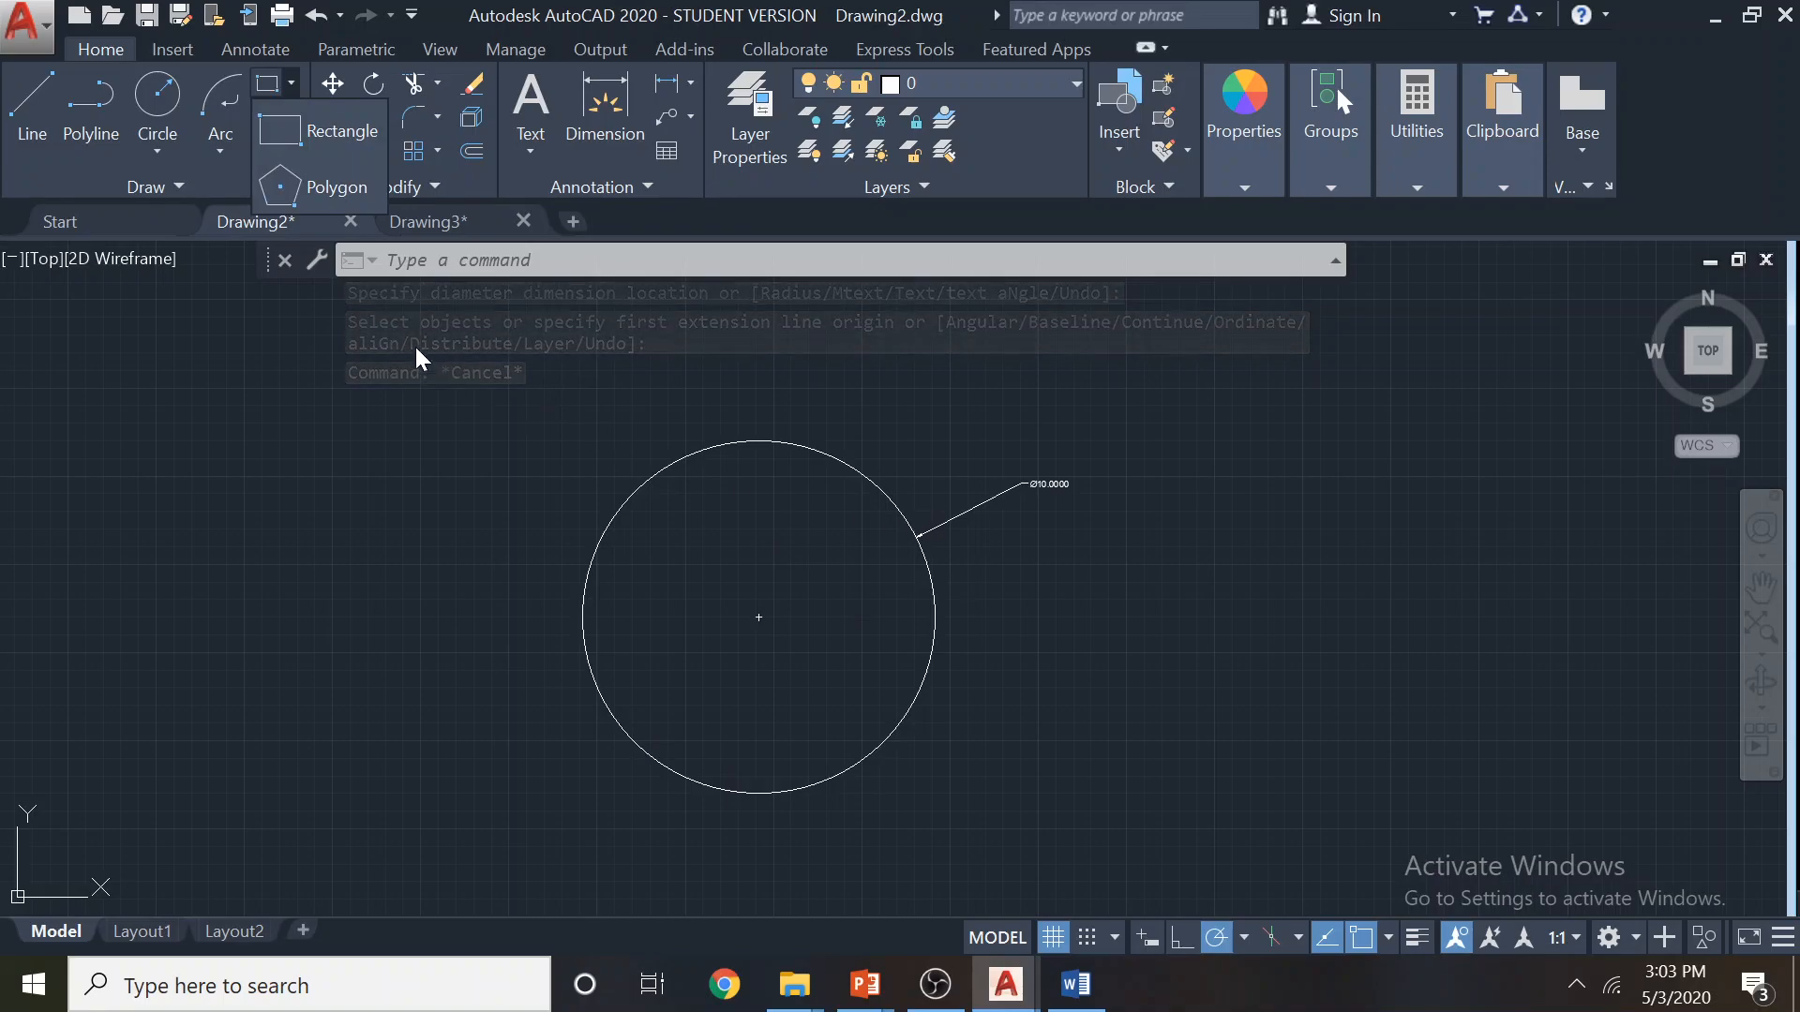
left_click(328, 197)
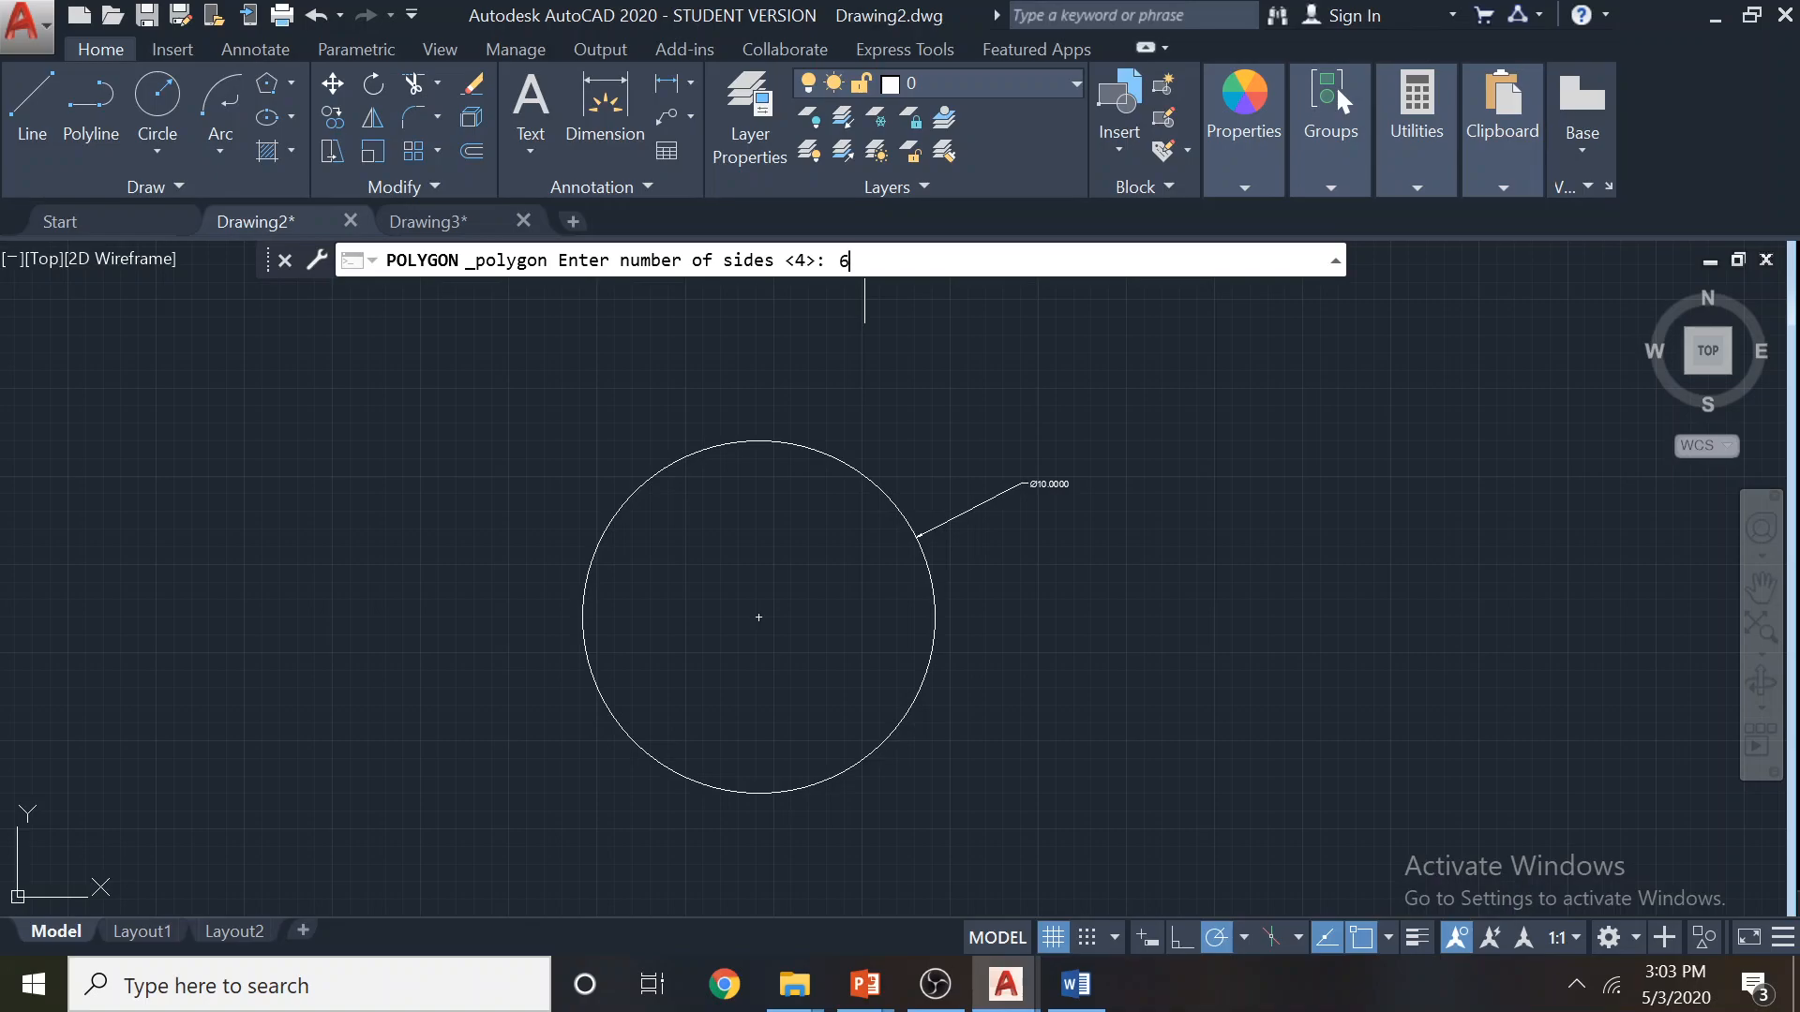
key("Return")
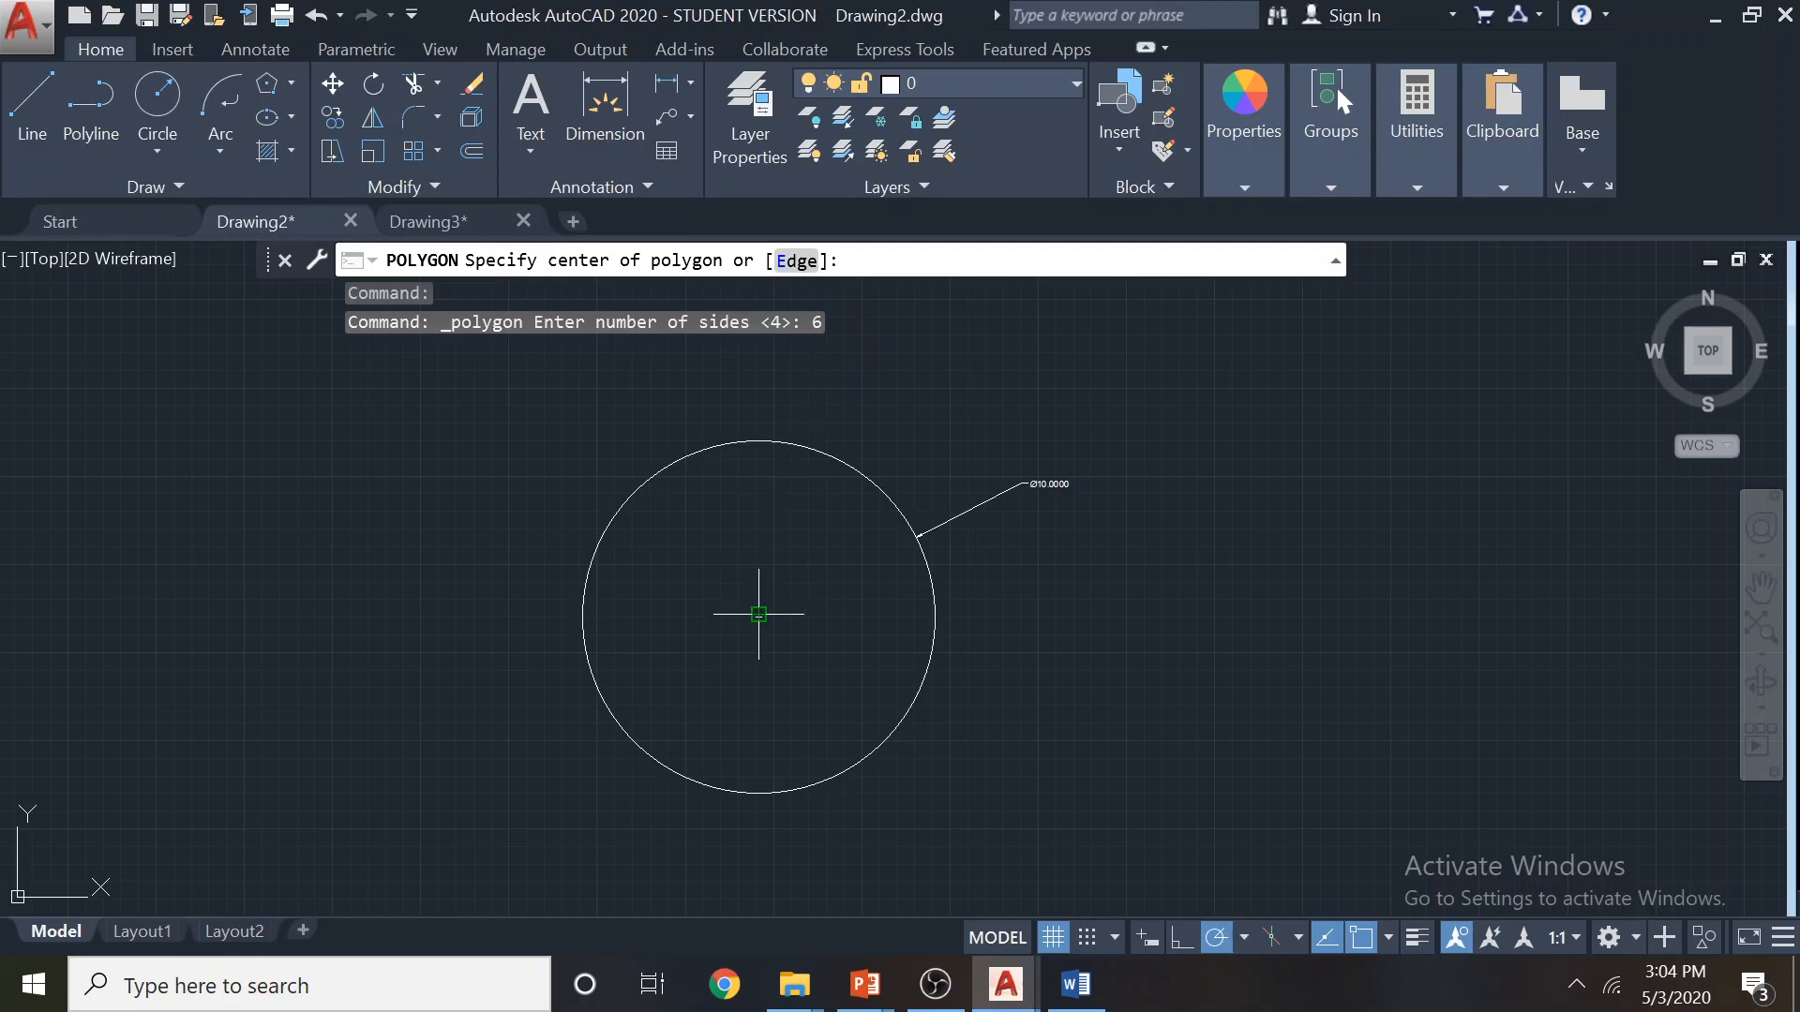
scroll(735, 616, "up", 5)
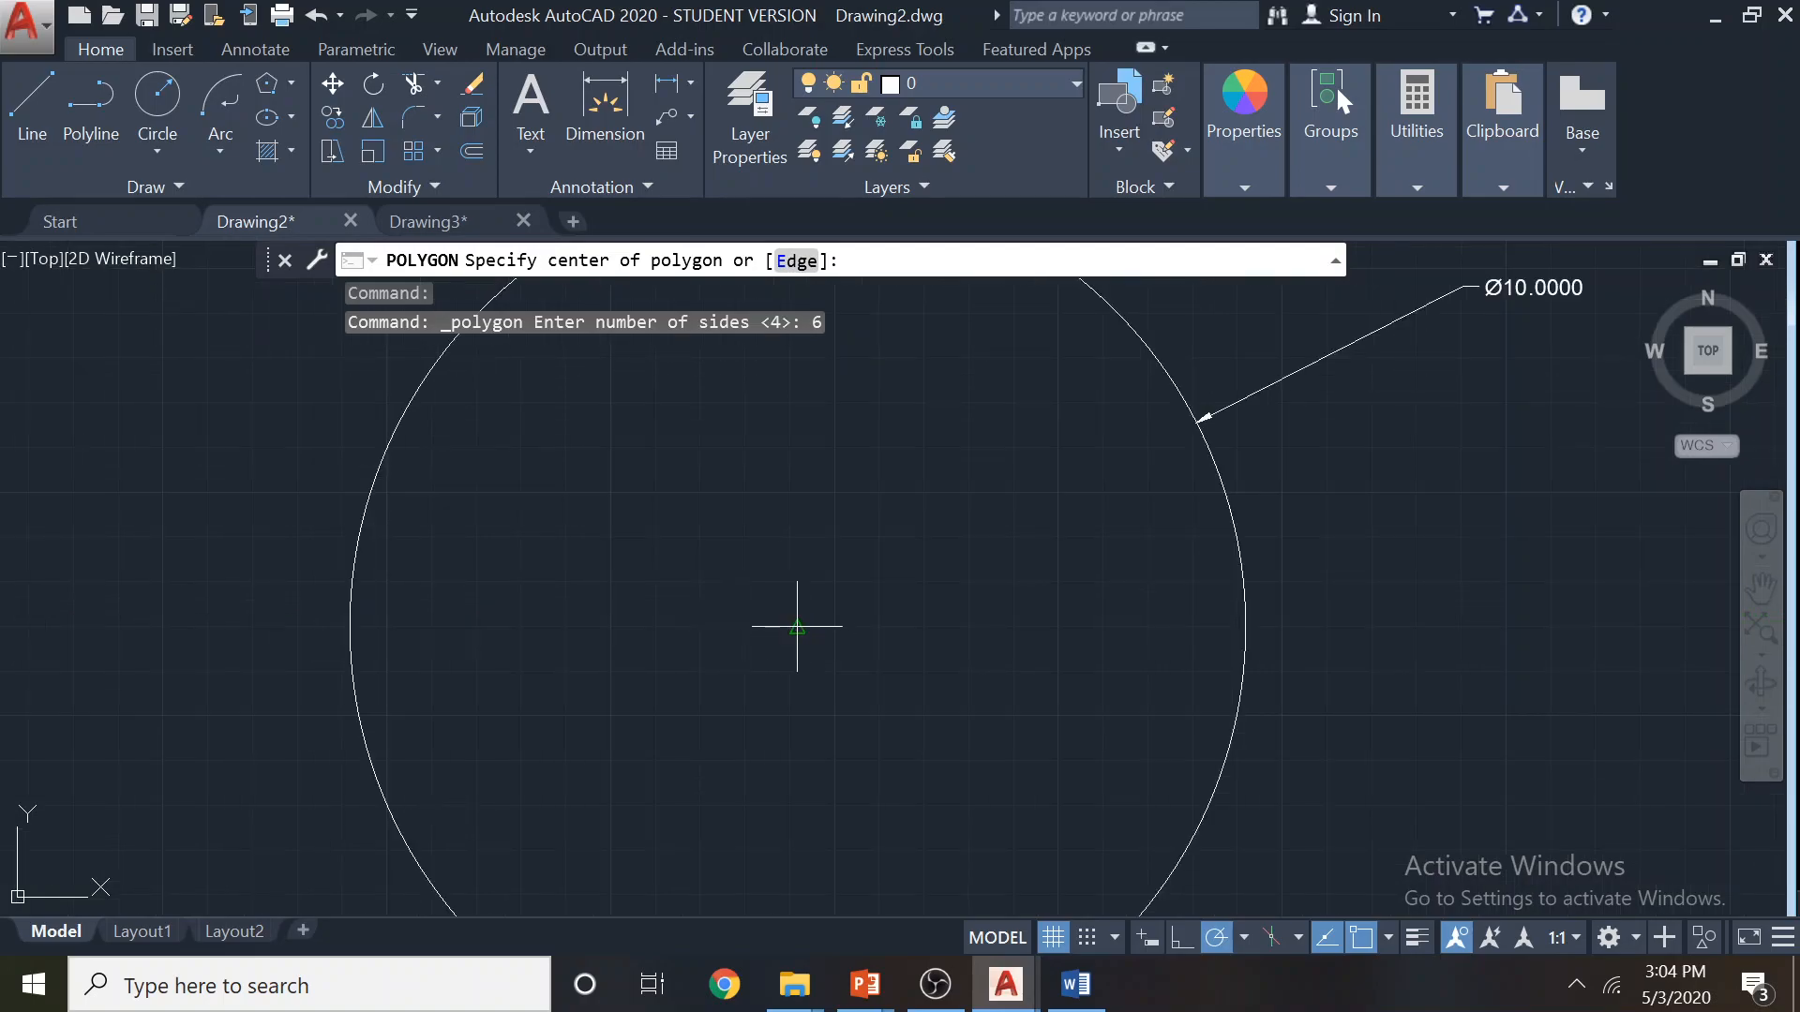
left_click(797, 626)
scroll(944, 543, "down", 7)
scroll(974, 493, "up", 3)
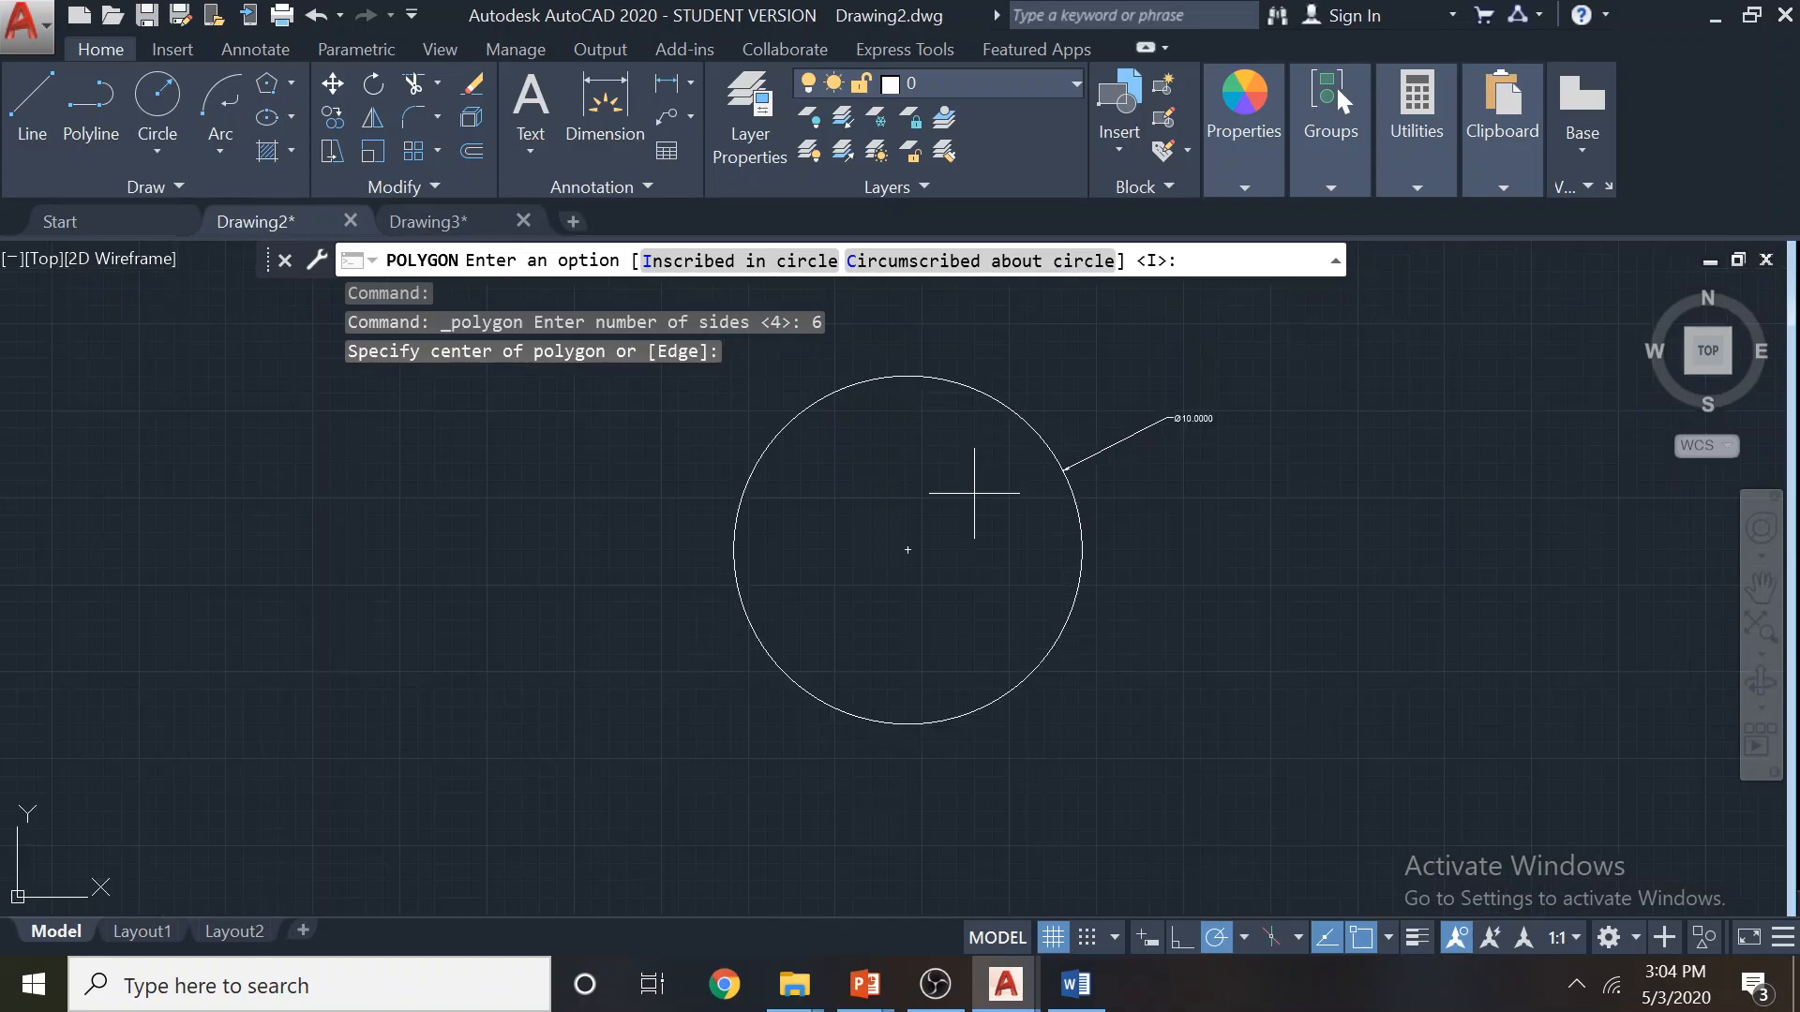
left_click(764, 262)
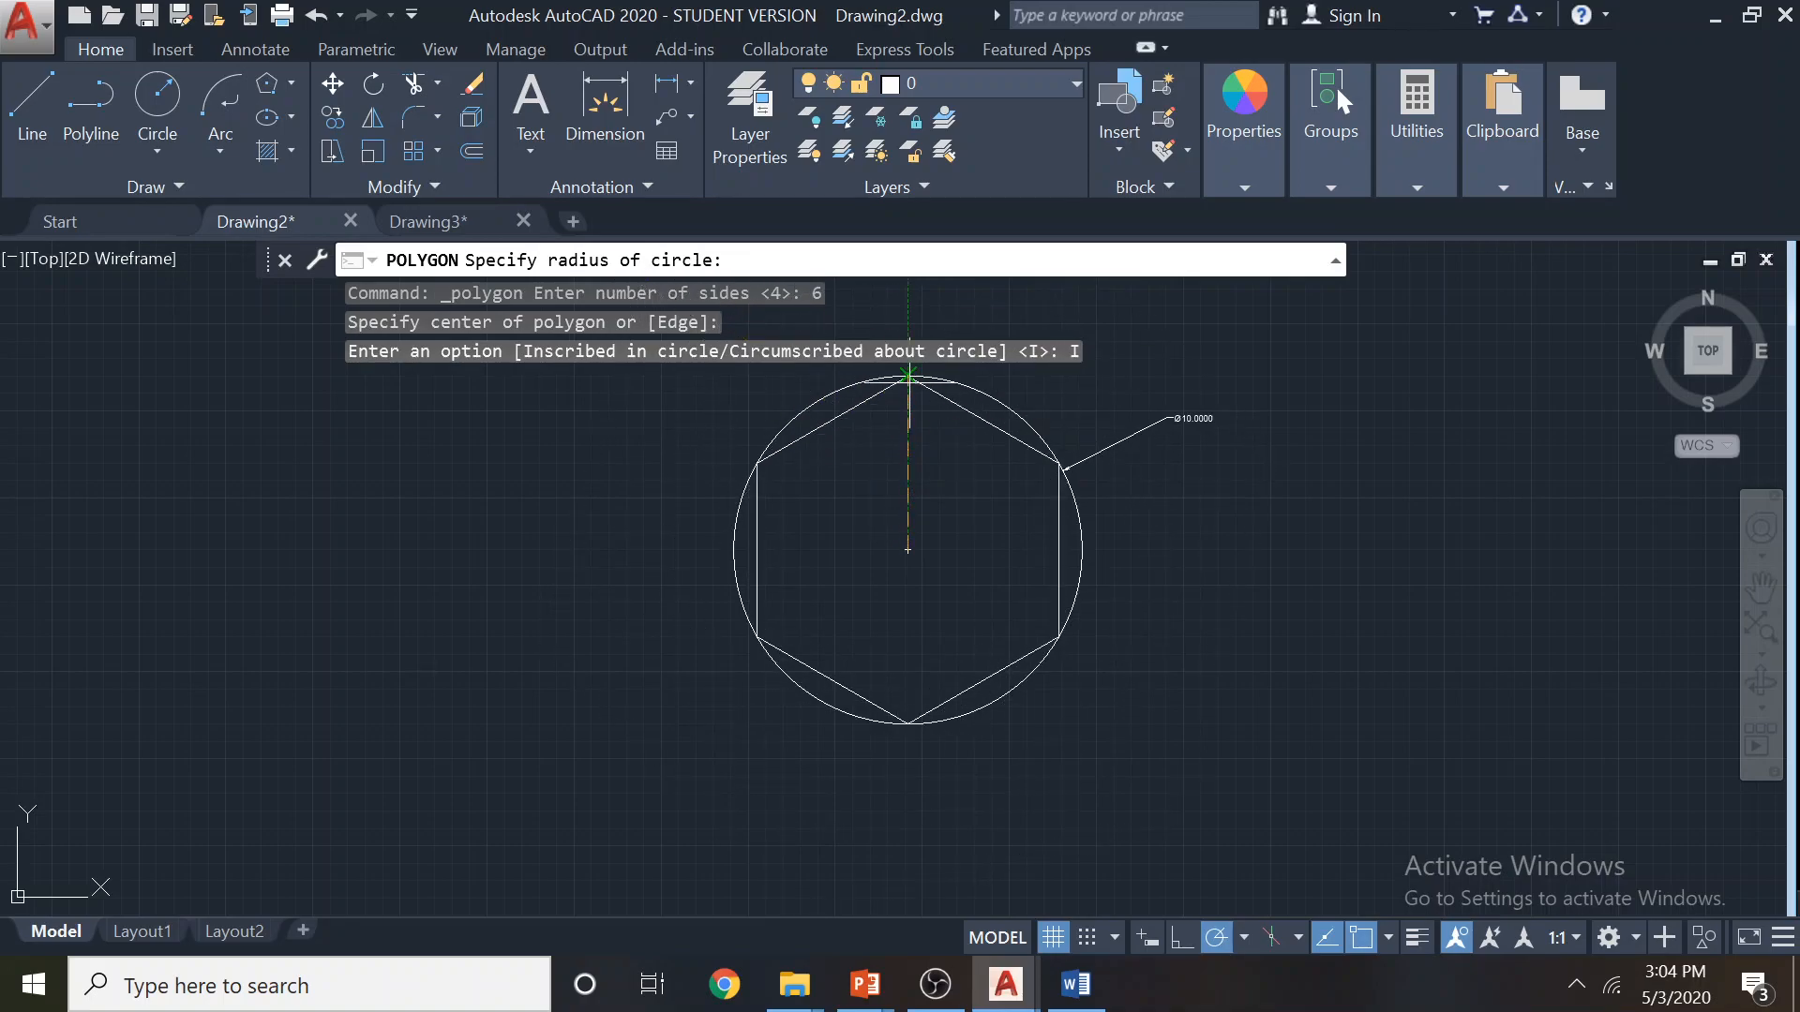
key("Return")
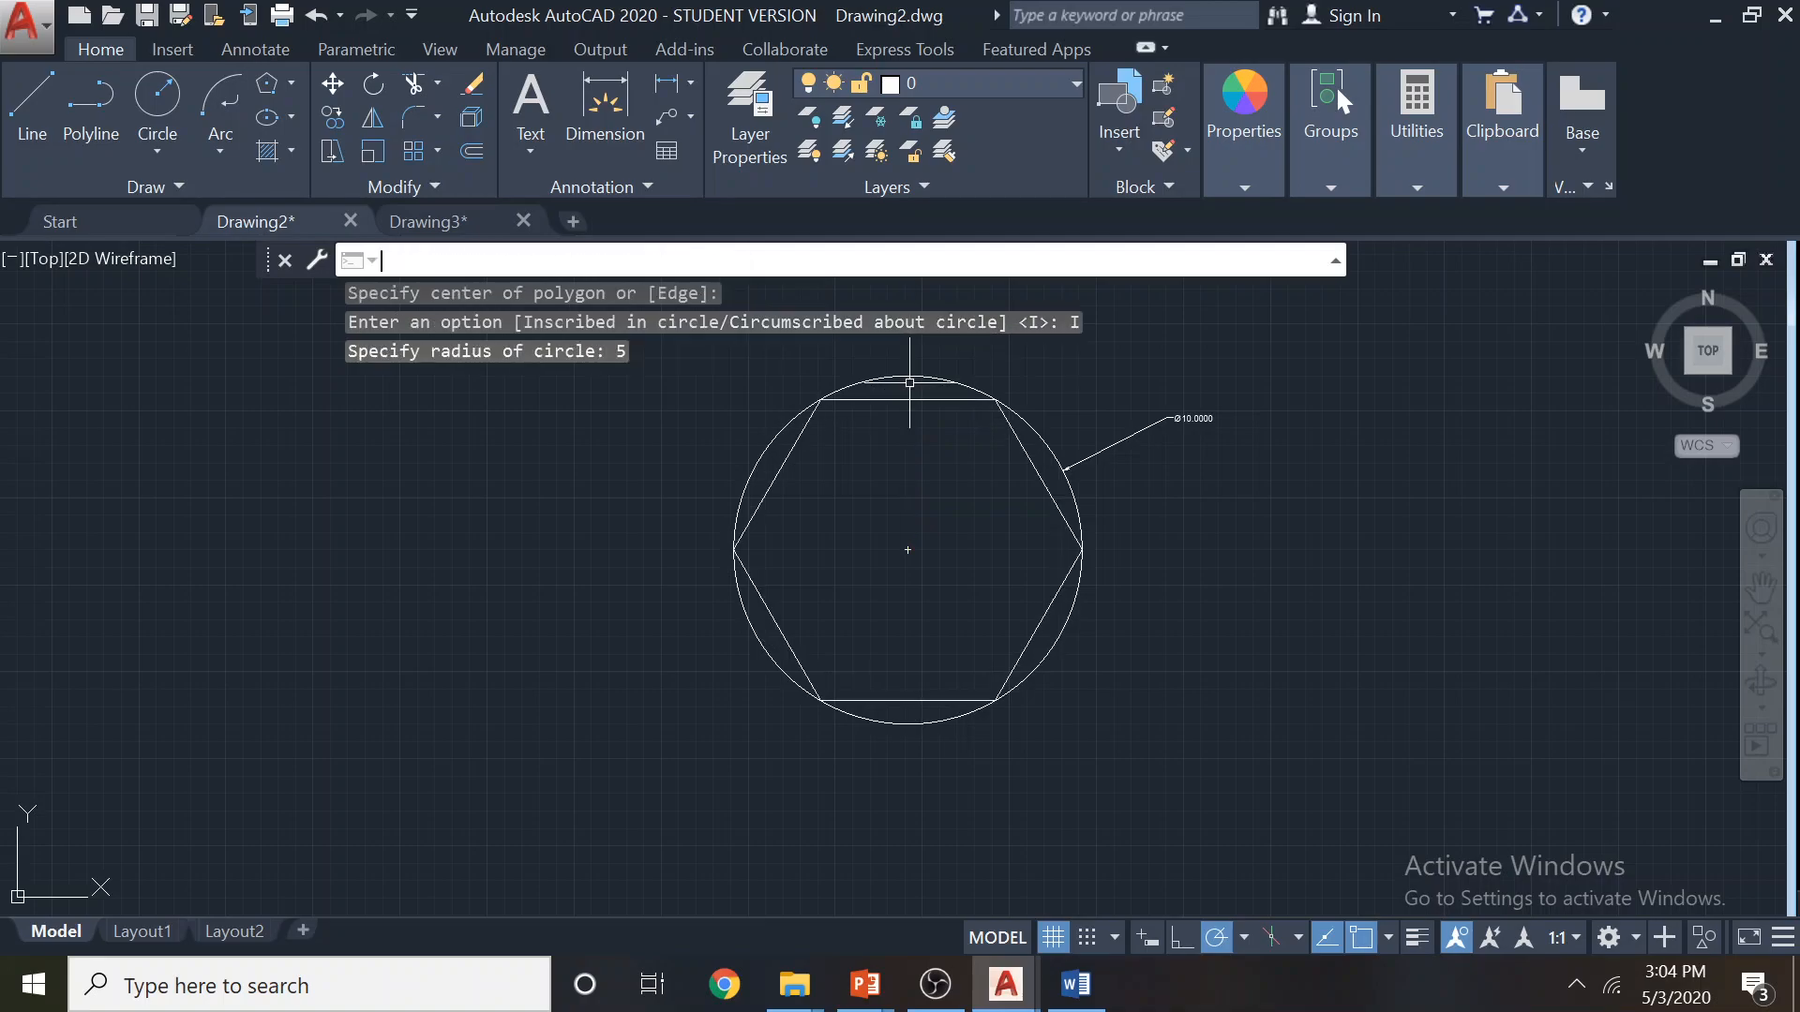
Draw a second 6-sided polygon from the circle's center, circumscribed about circle, with a radius of 5
middle_click_drag(809, 543, 743, 582)
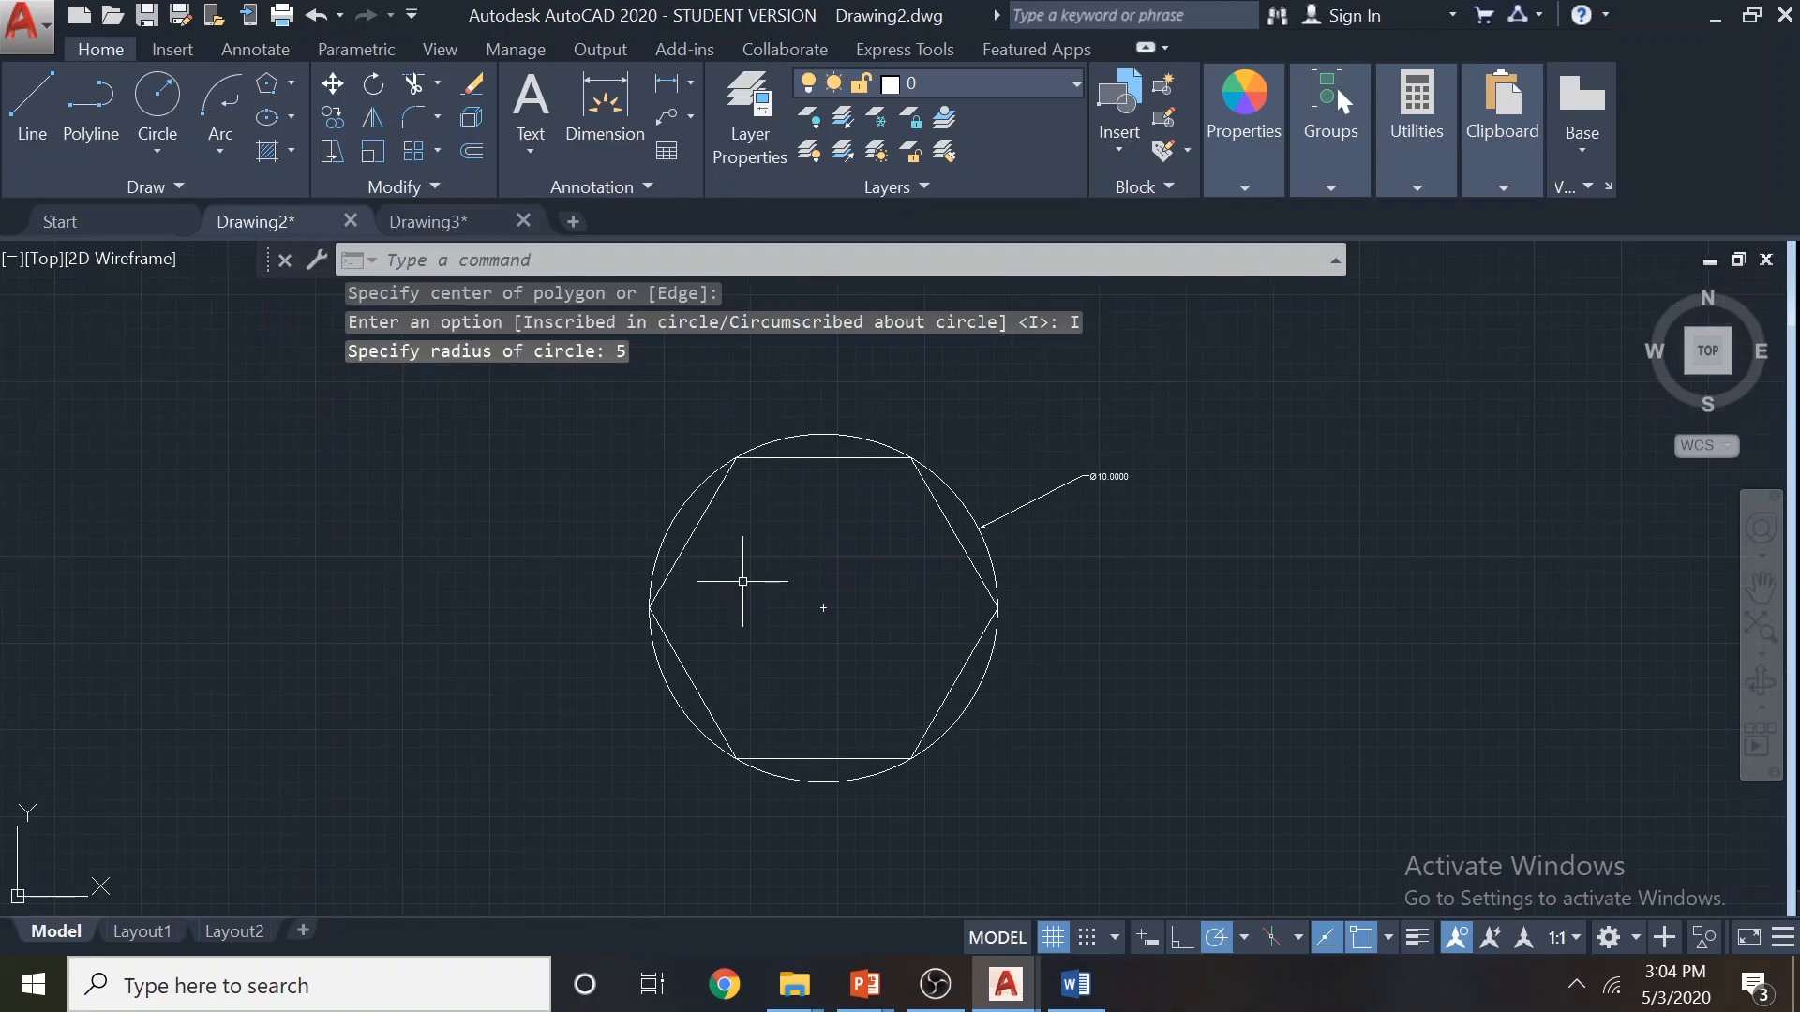
scroll(1181, 445, "up", 4)
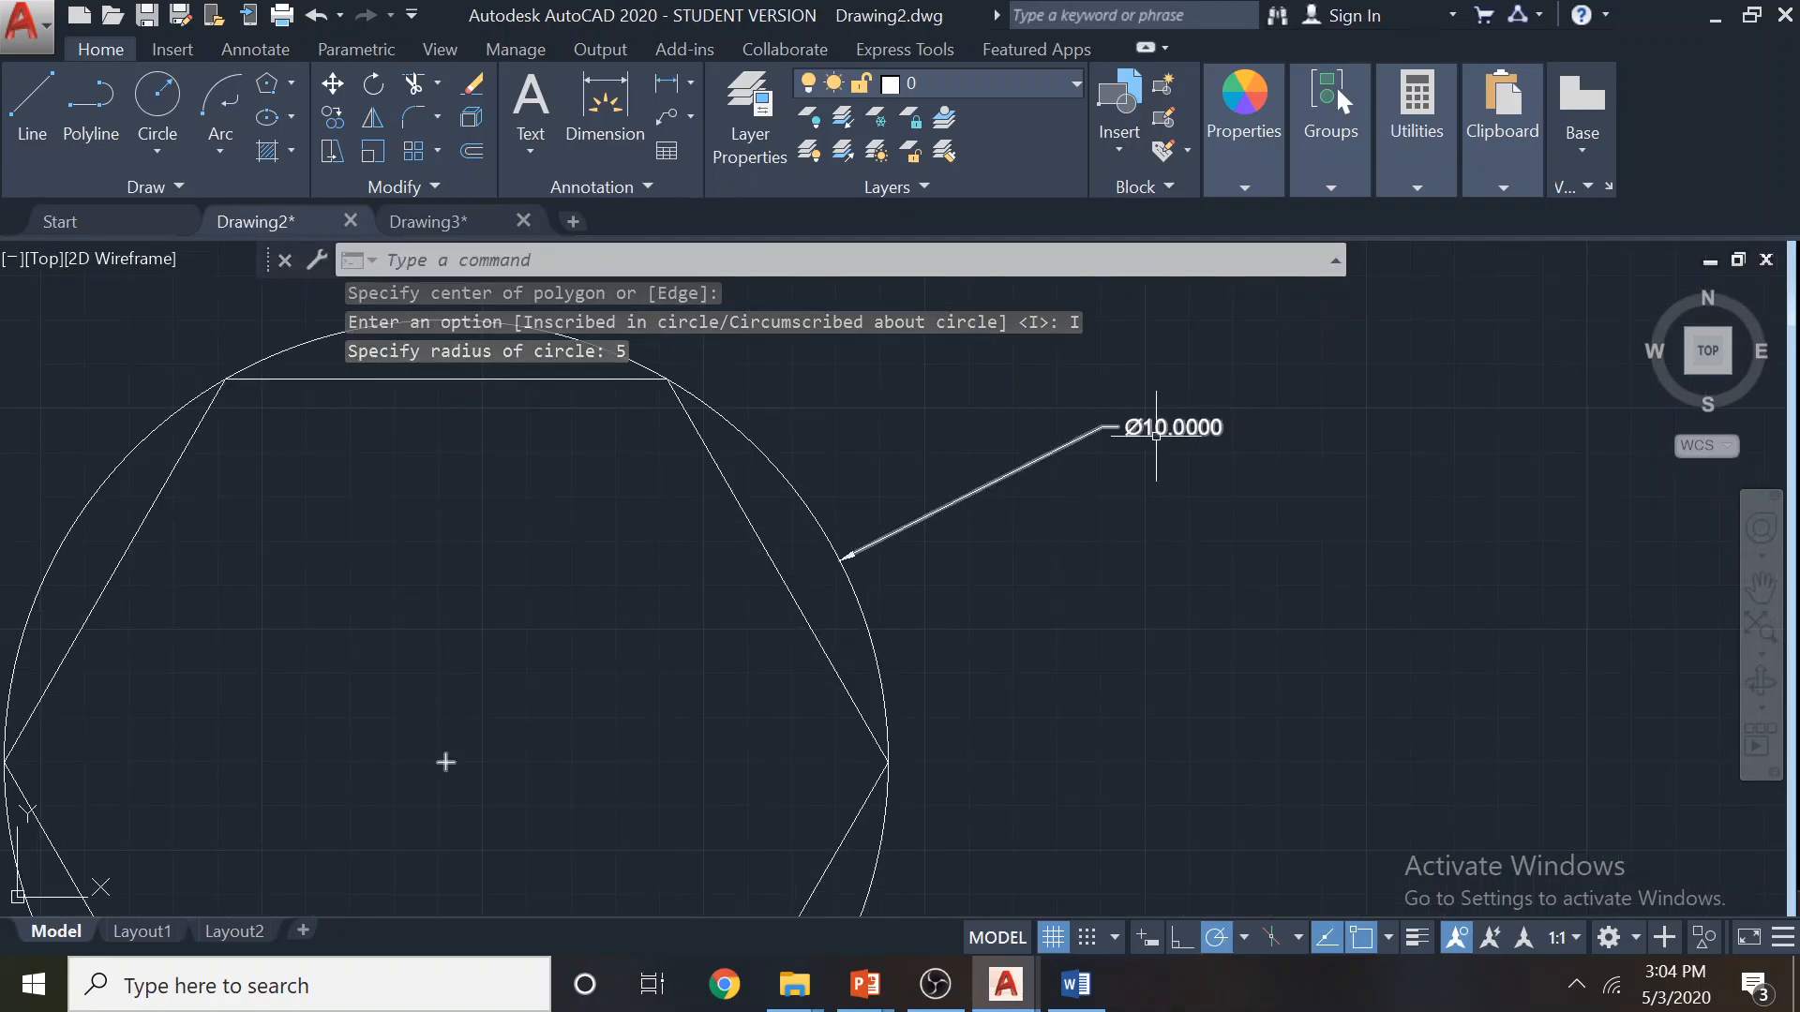
scroll(774, 592, "down", 2)
mouse_move(650, 566)
middle_mouse_down()
mouse_move(767, 435)
mouse_move(731, 506)
middle_mouse_up()
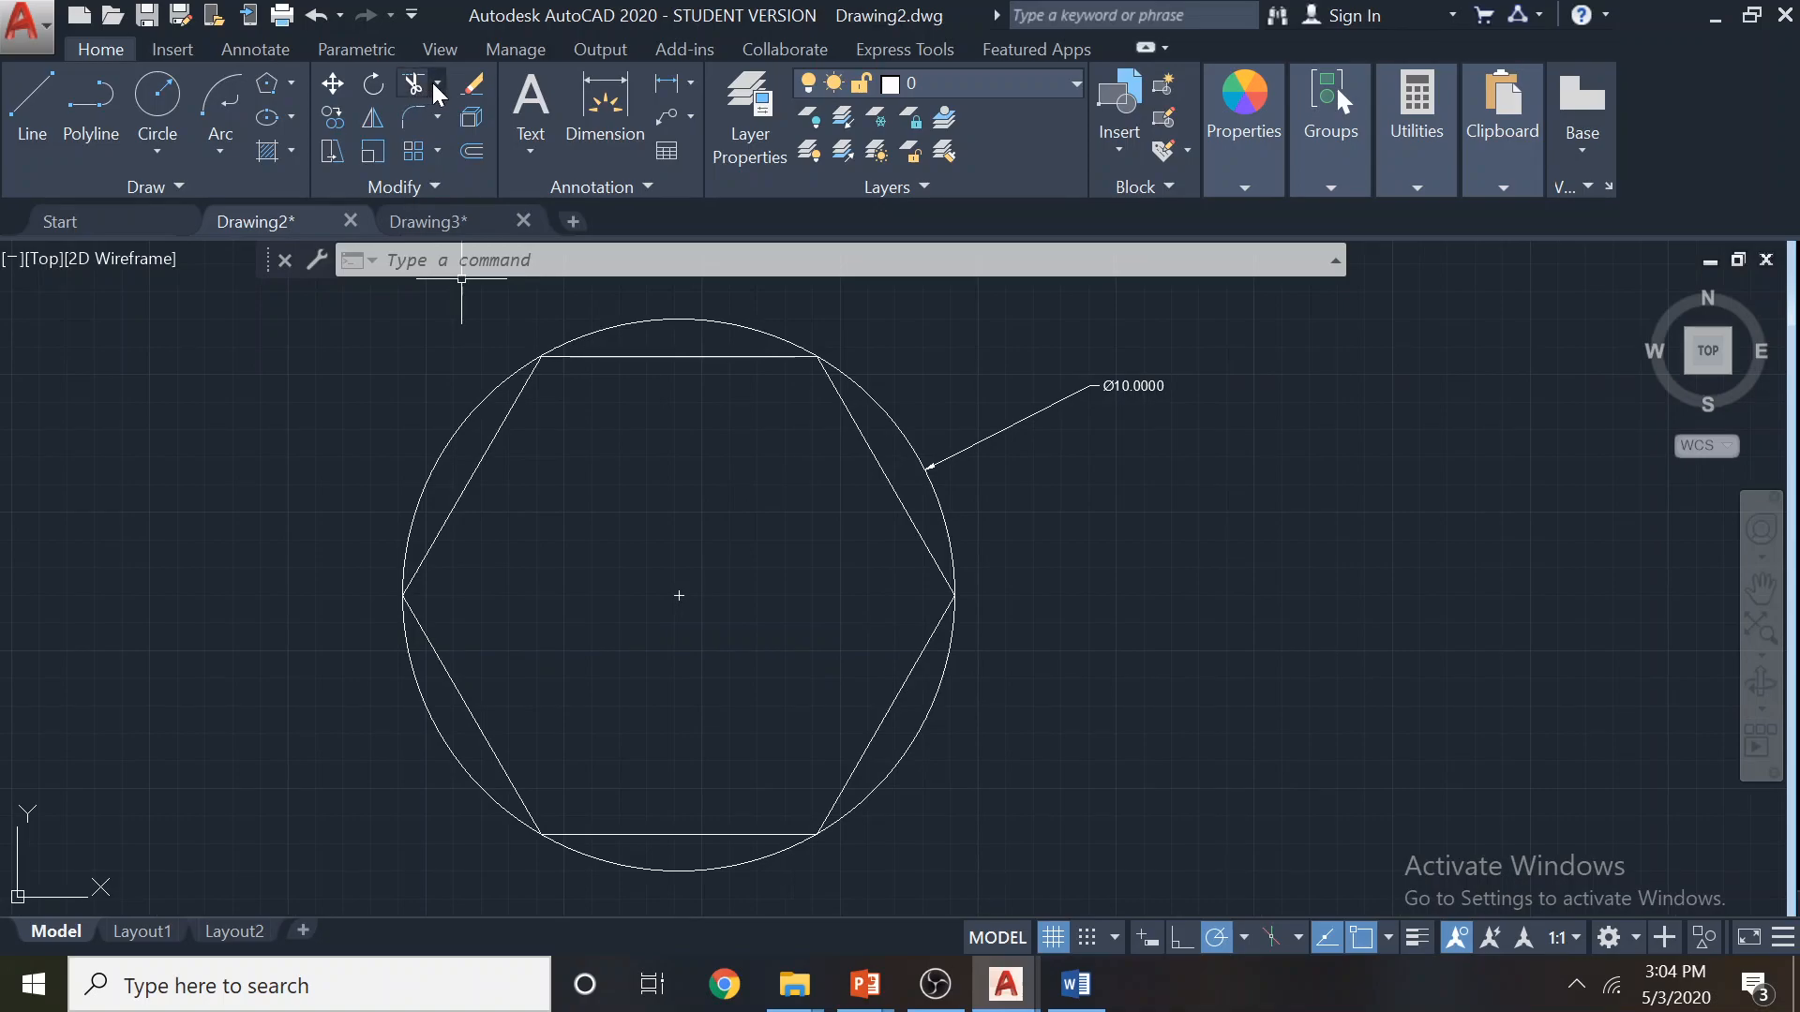
left_click(294, 83)
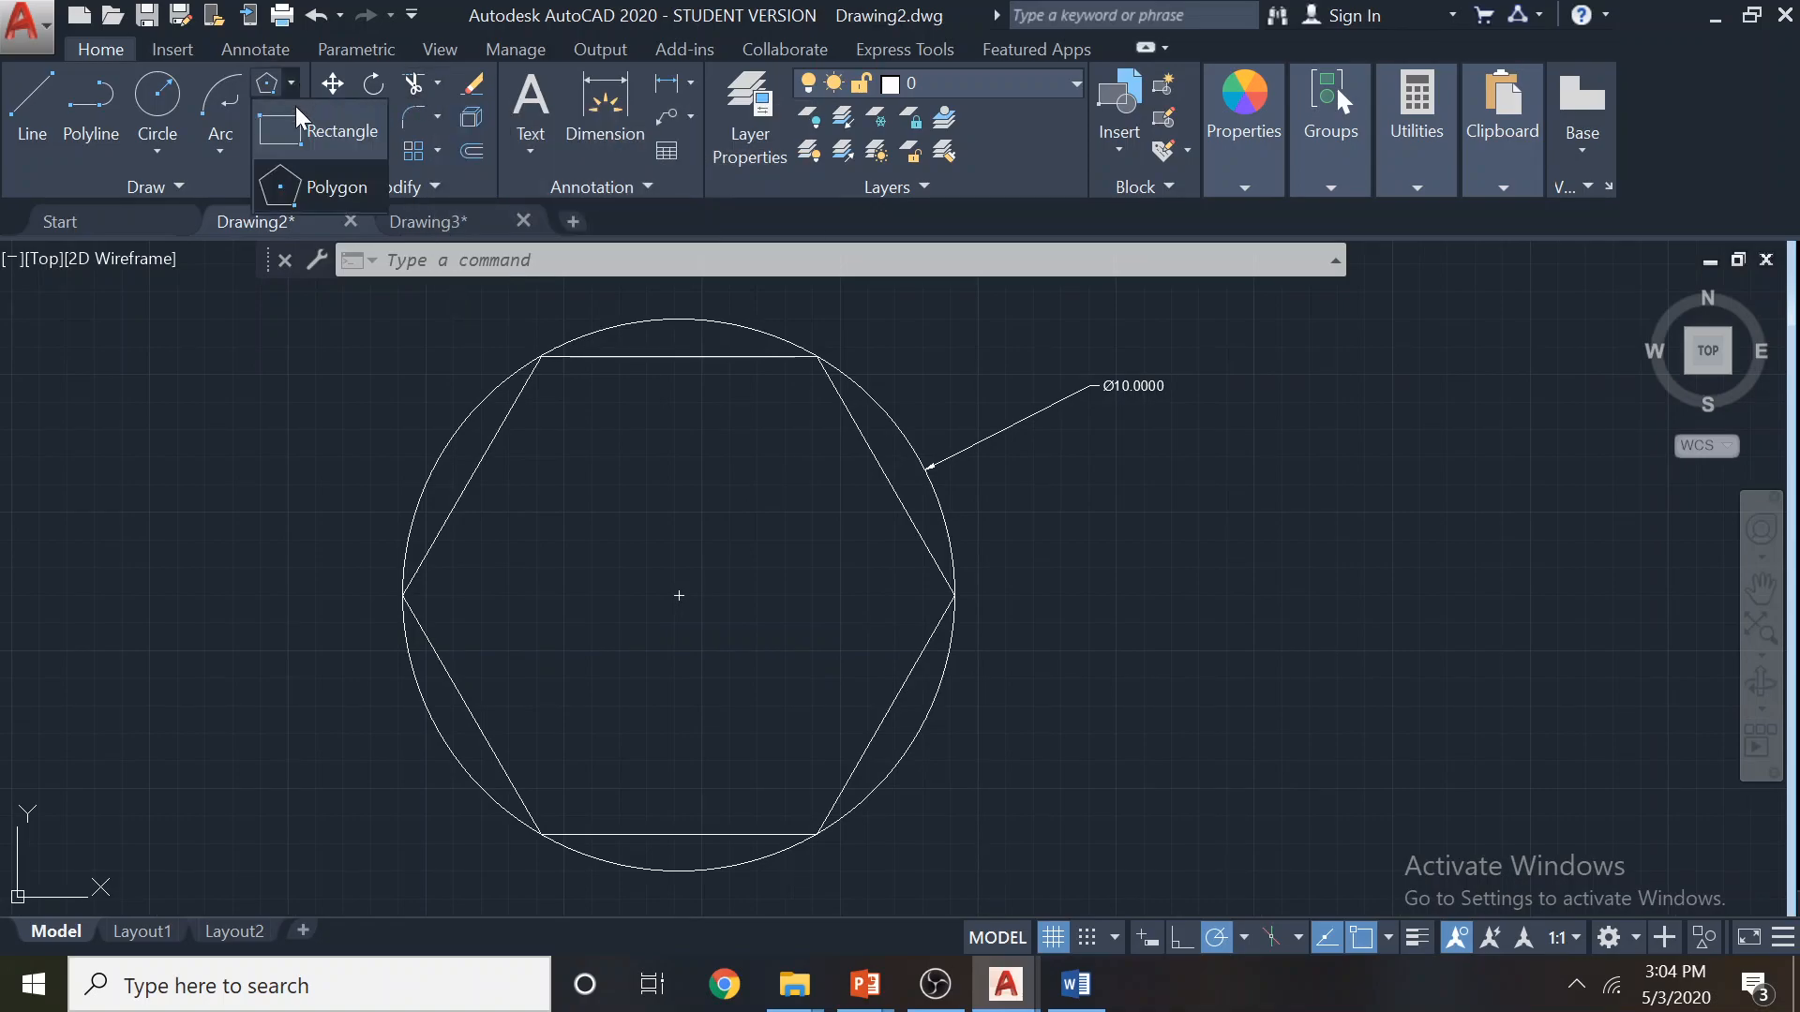
left_click(325, 189)
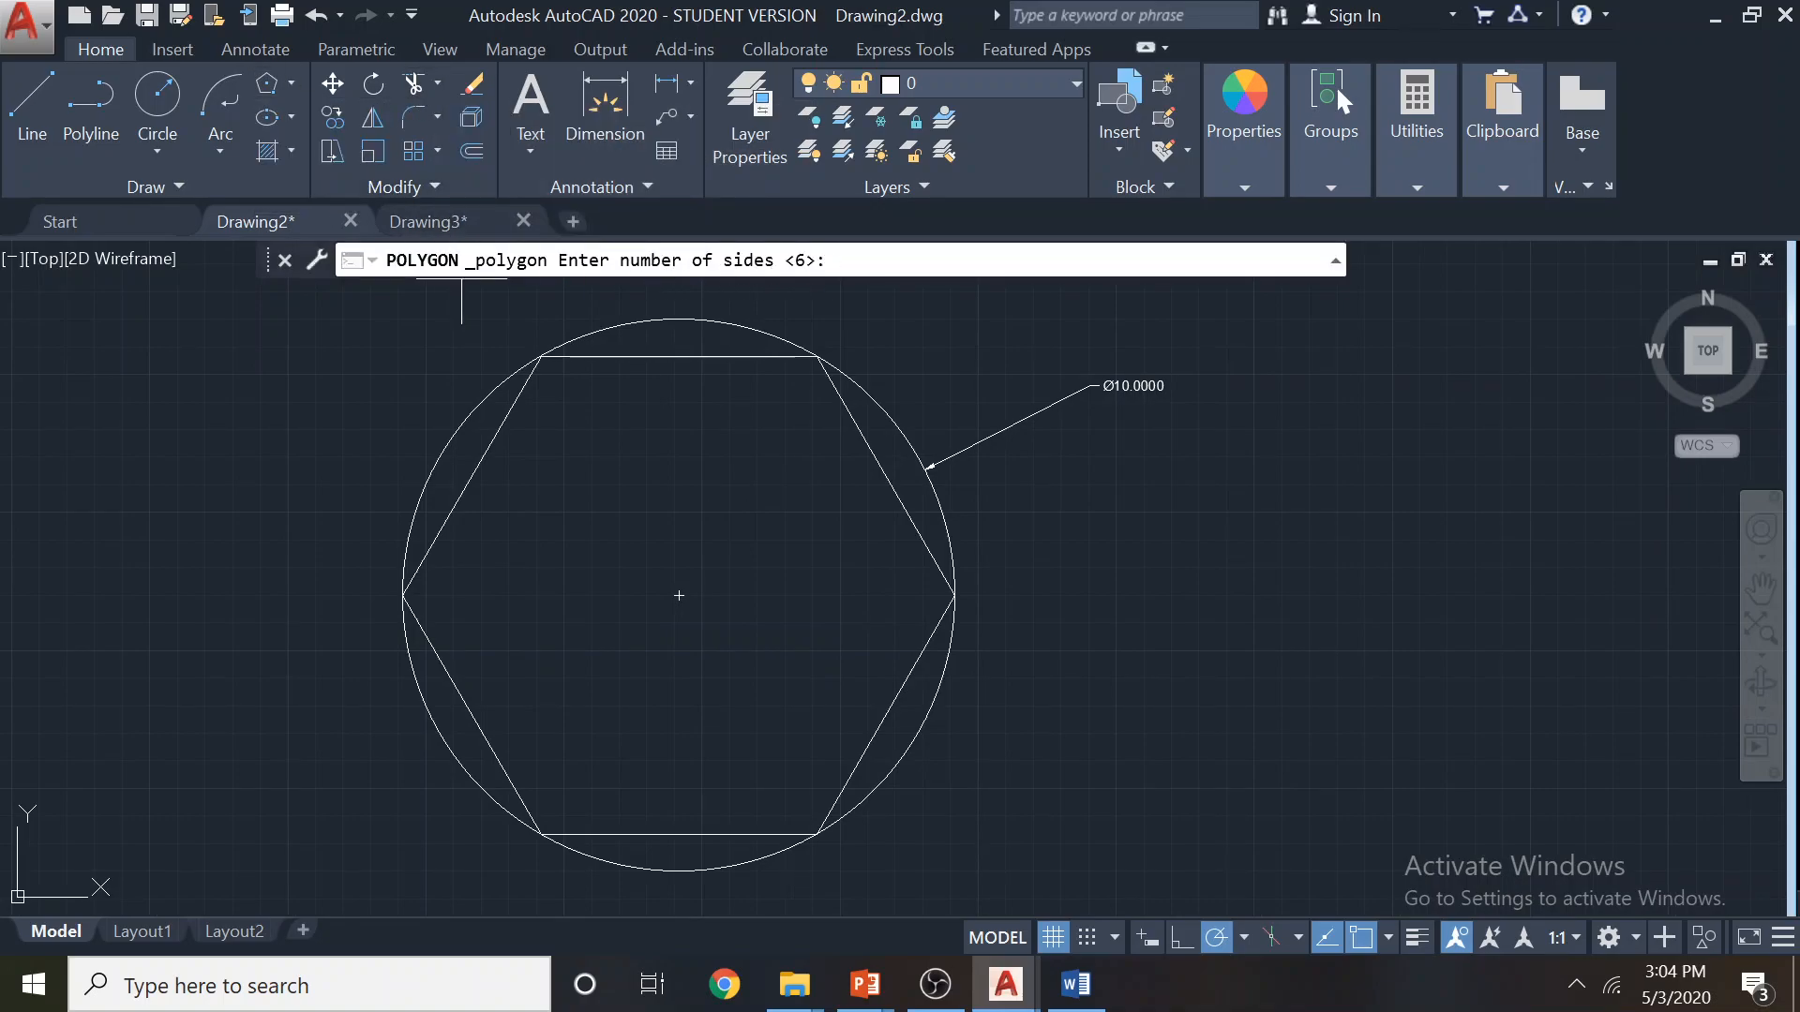
key("Return")
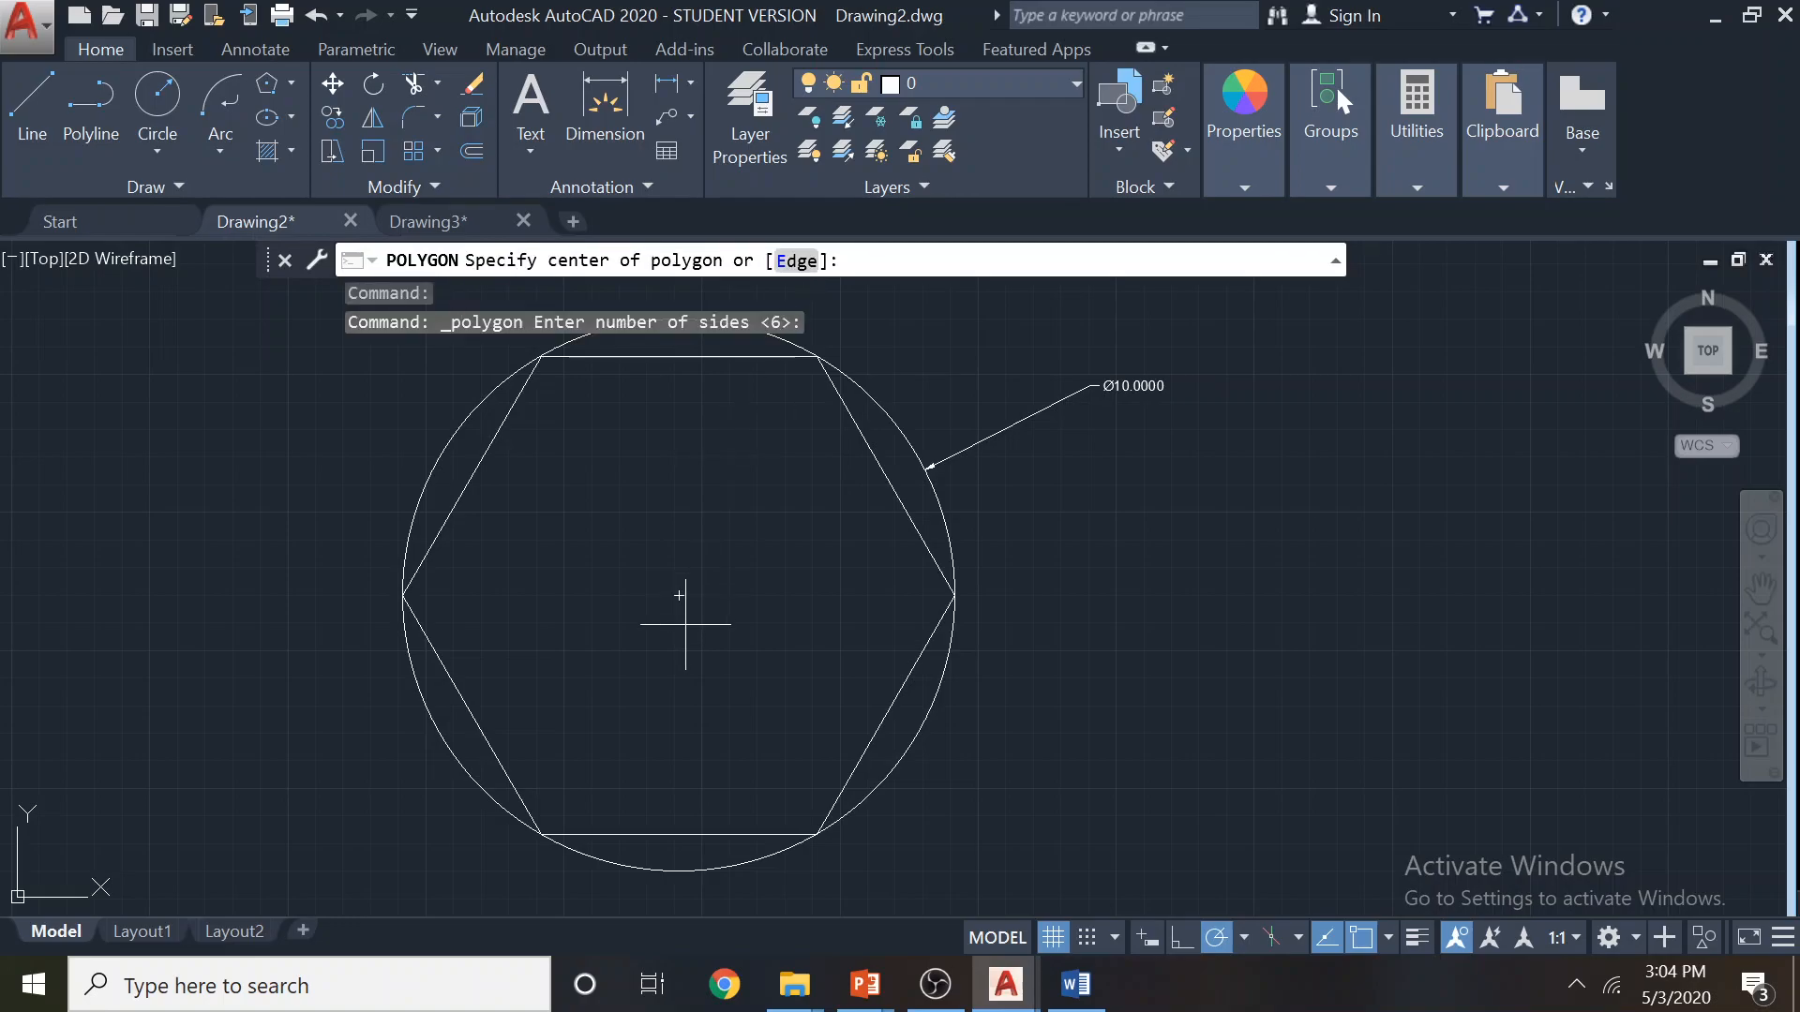
left_click(629, 604)
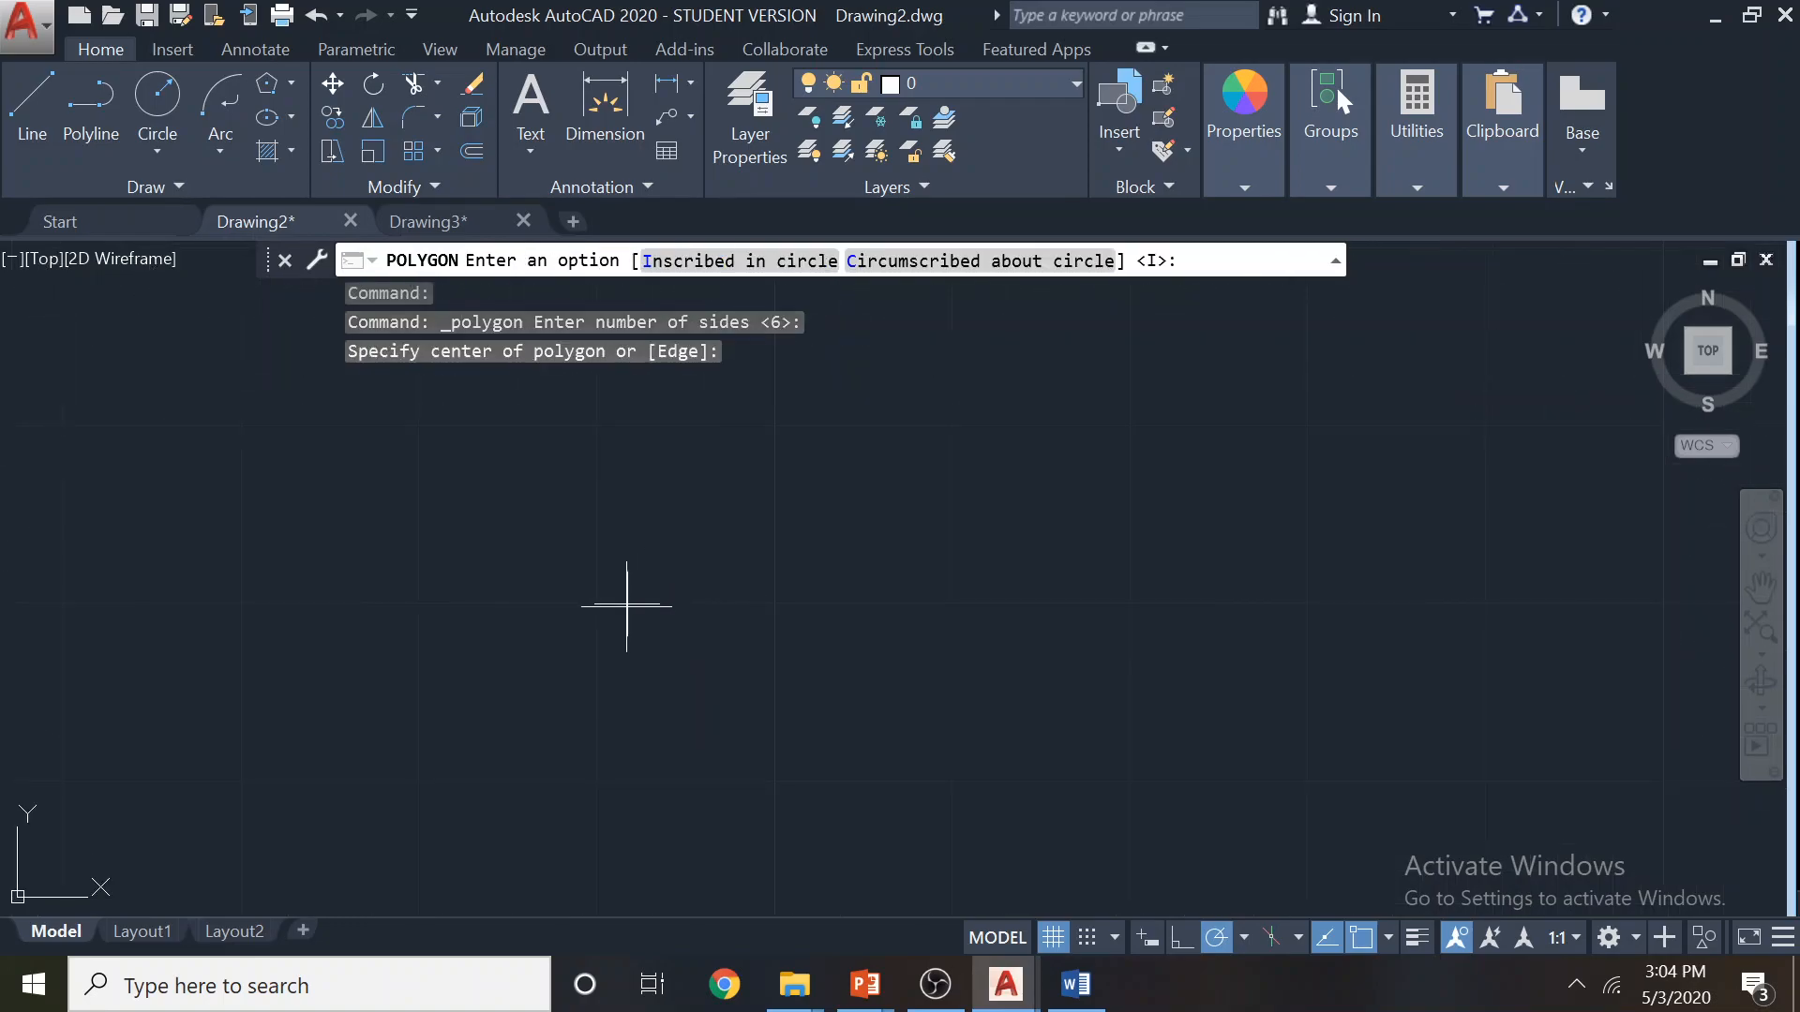
left_click(985, 261)
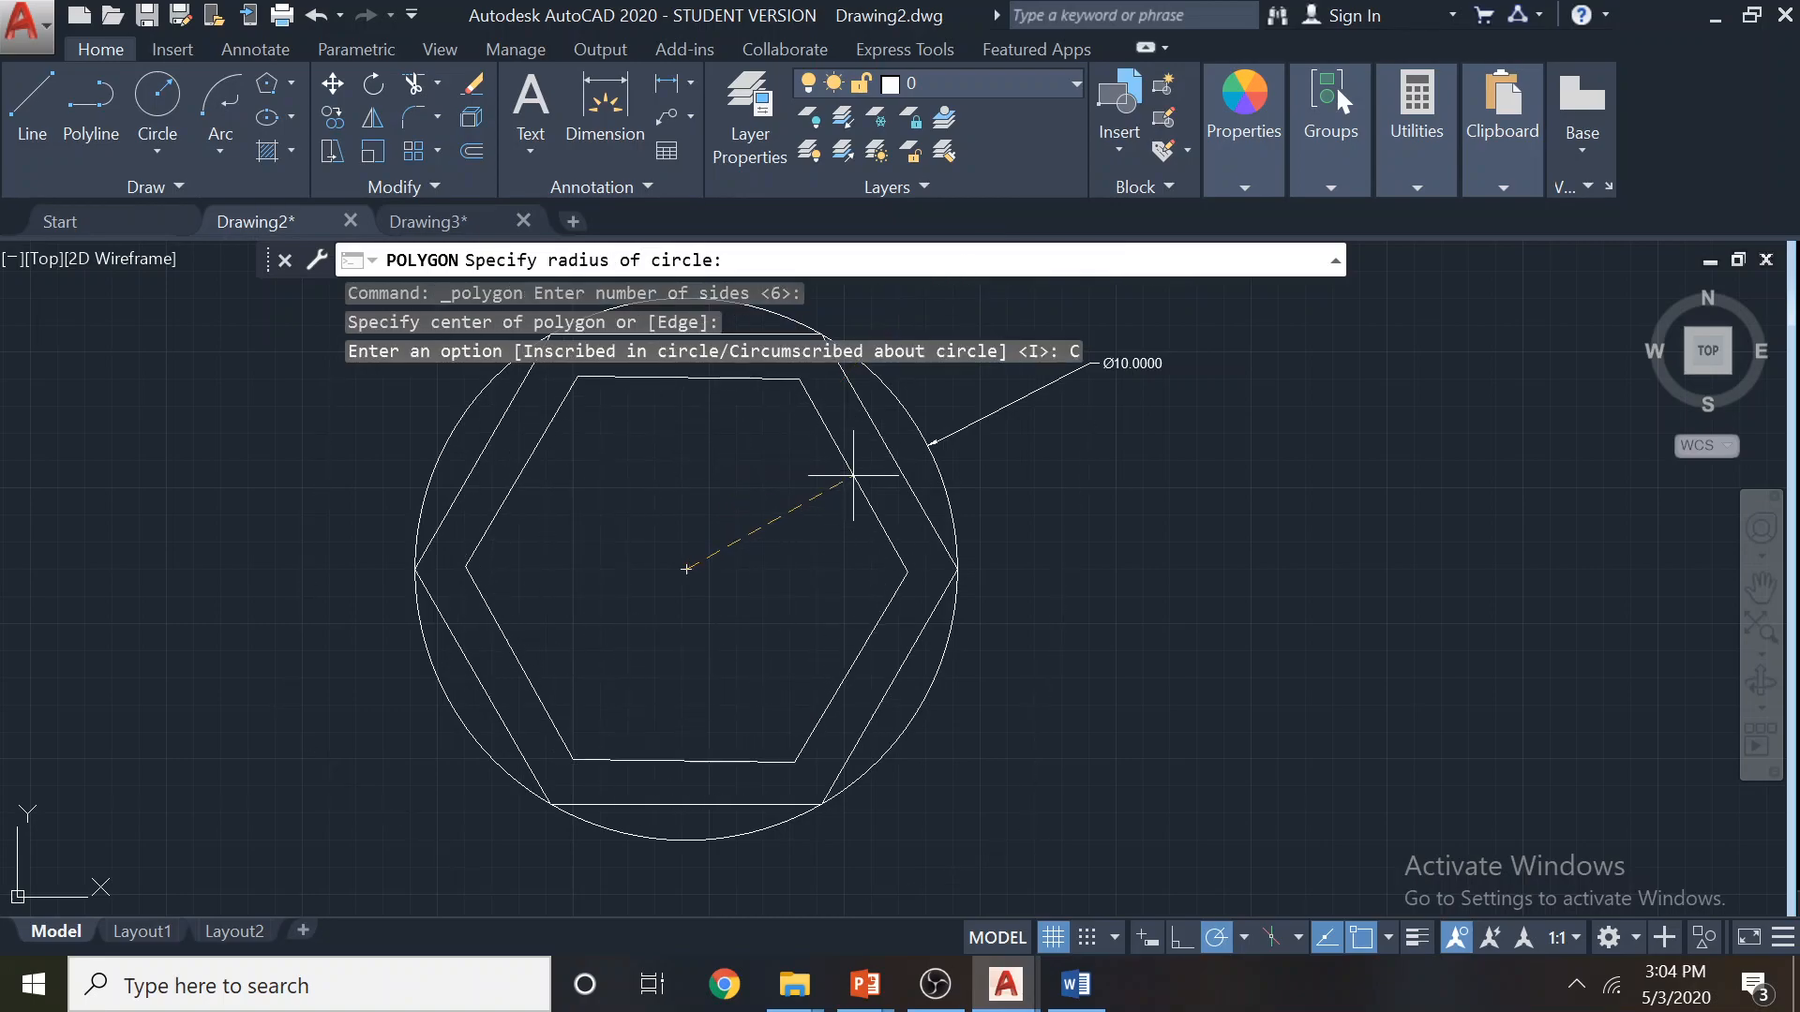
key("Return")
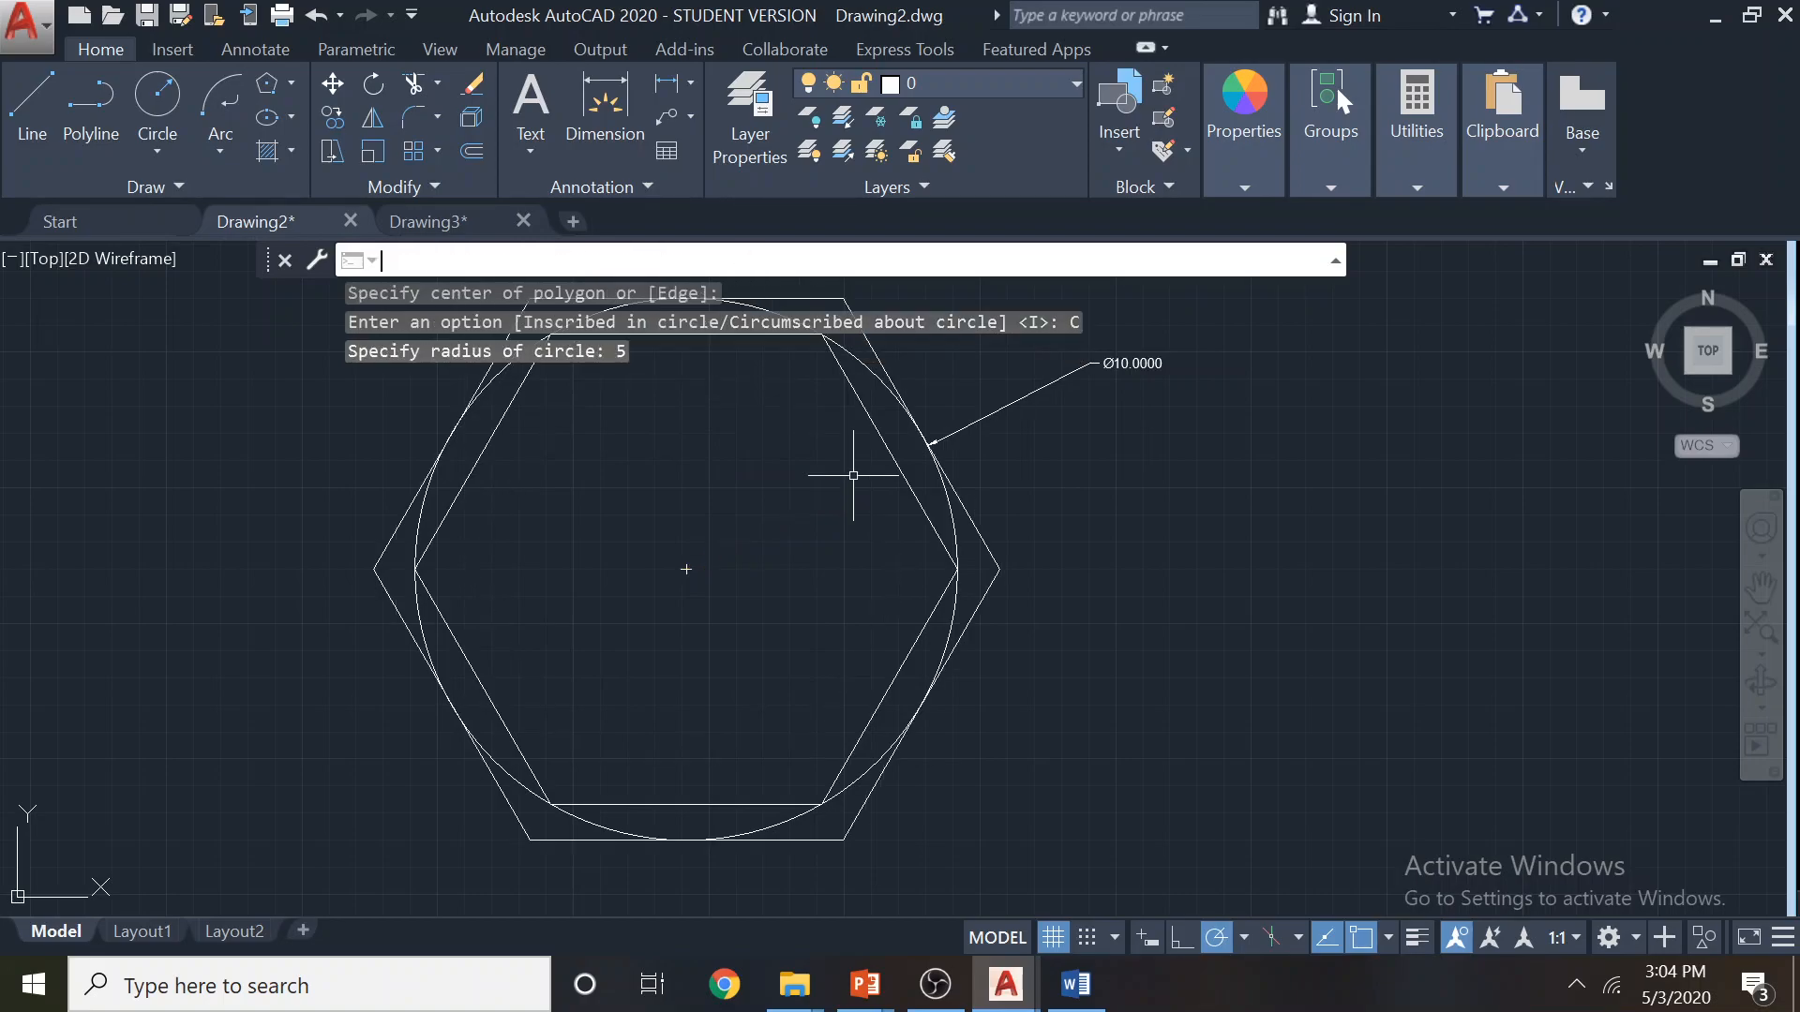
Highlight the circumscribed and inscribed hexagons and examine how each one meets the circle, then clear the selection
scroll(1156, 490, "down", 2)
scroll(1144, 498, "up", 2)
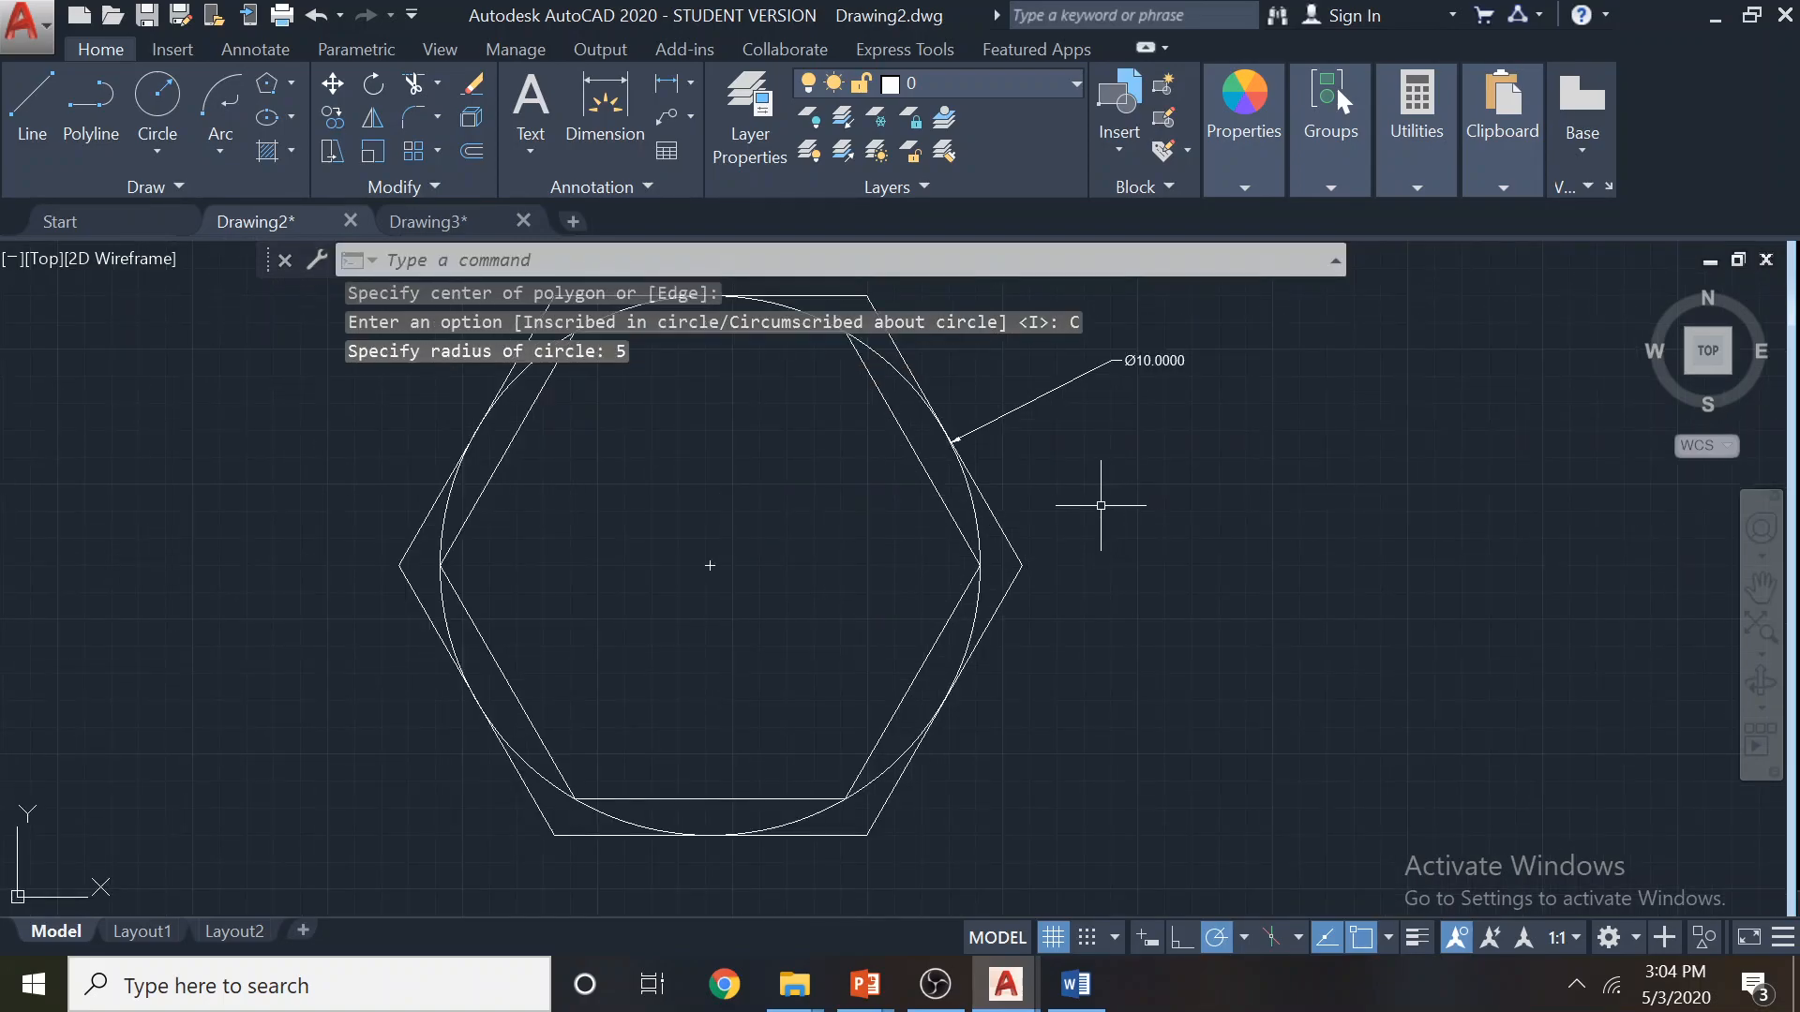
left_click(995, 516)
scroll(1097, 510, "down", 2)
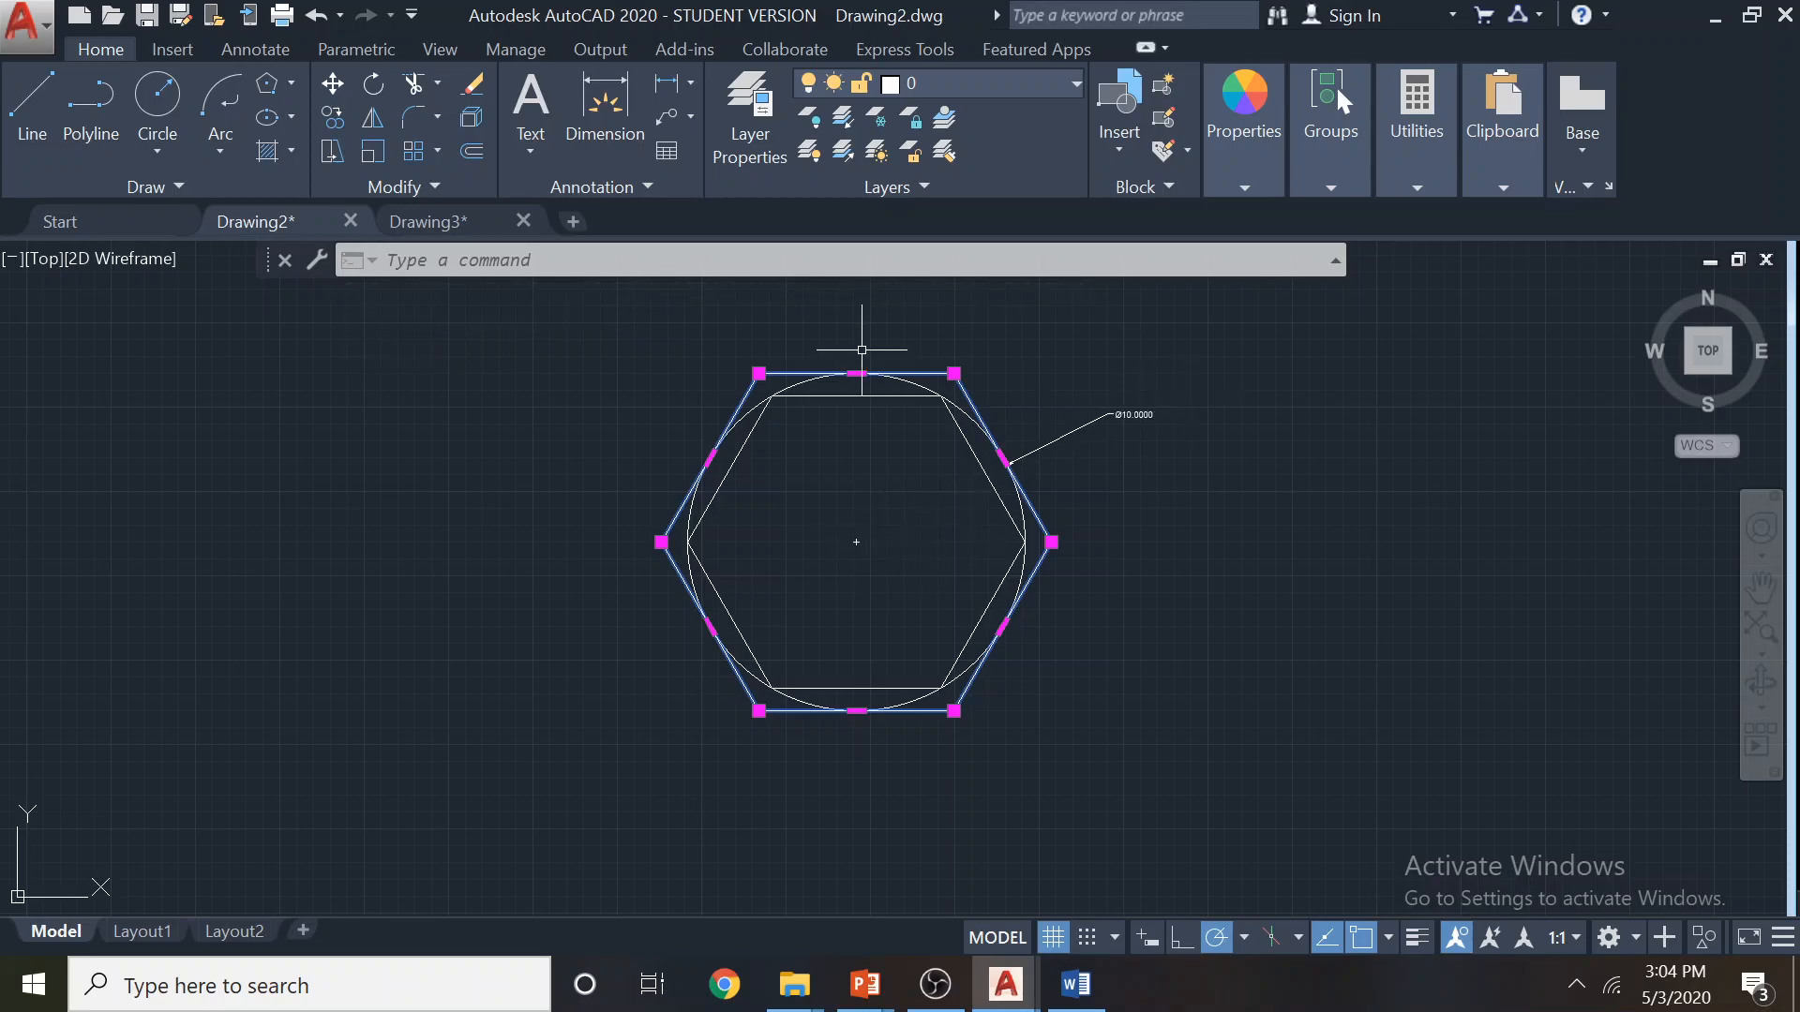
scroll(1026, 501, "up", 4)
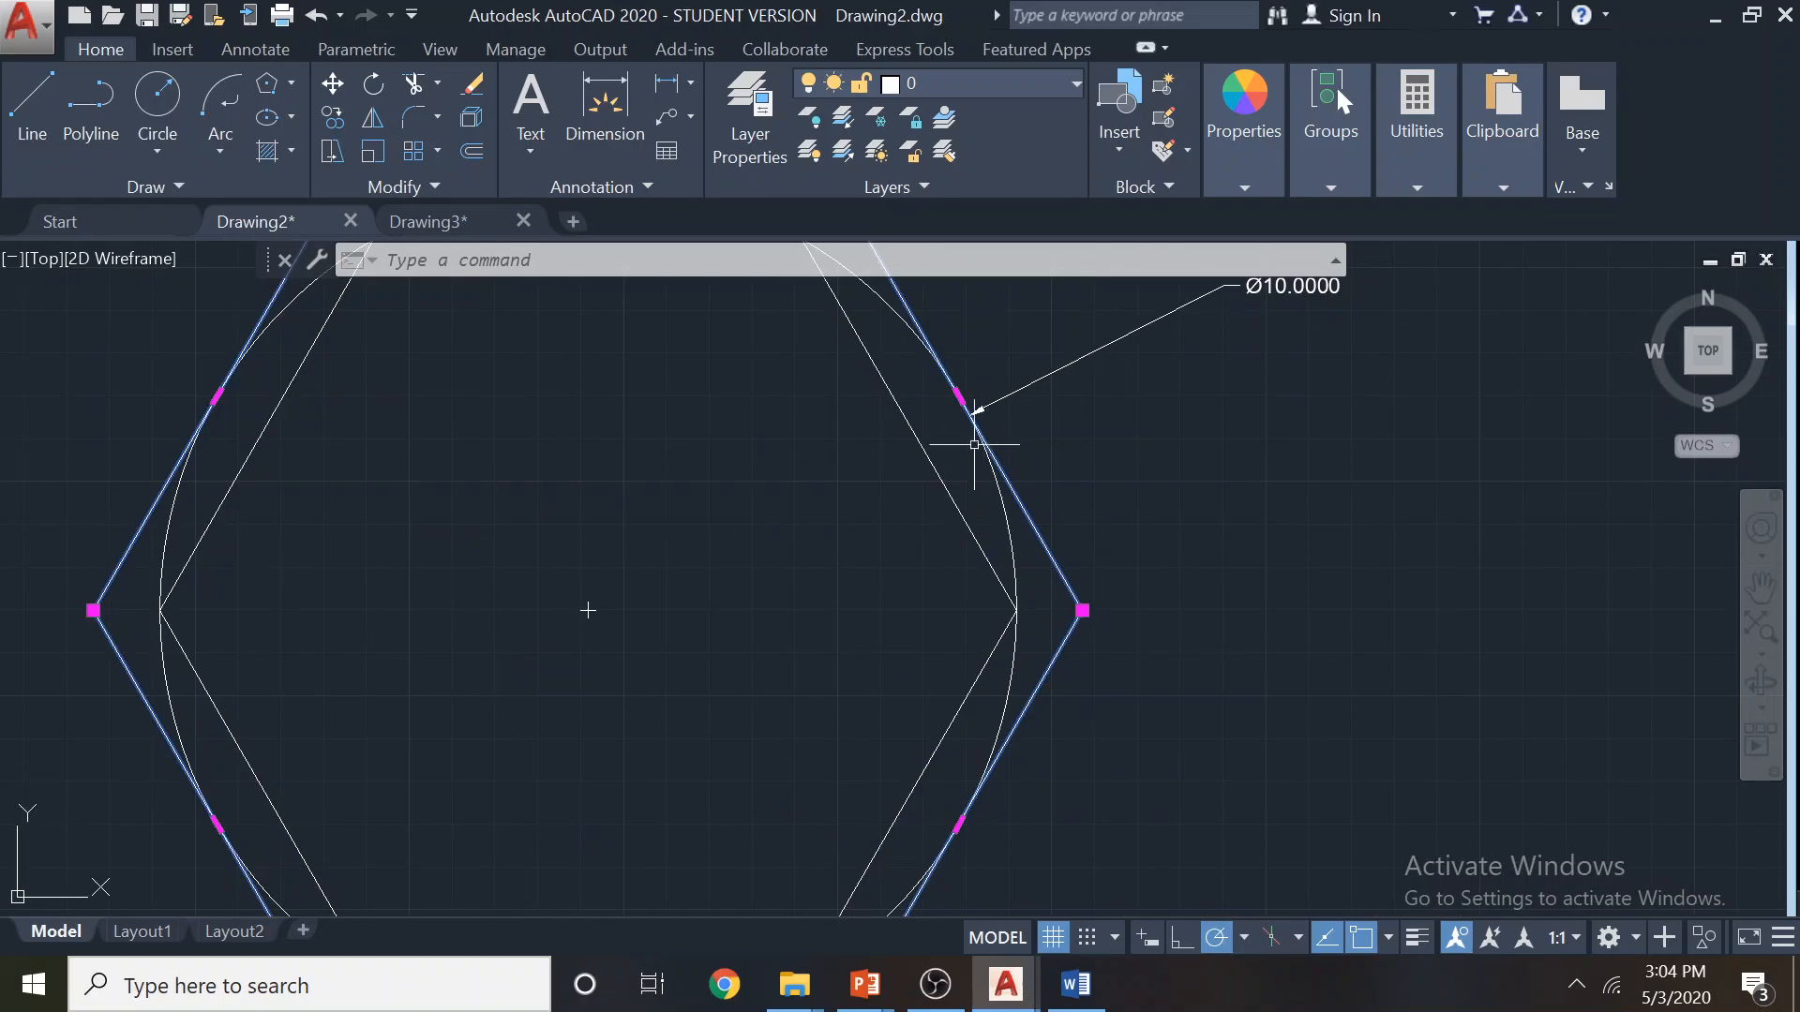
scroll(993, 476, "down", 4)
left_click(915, 501)
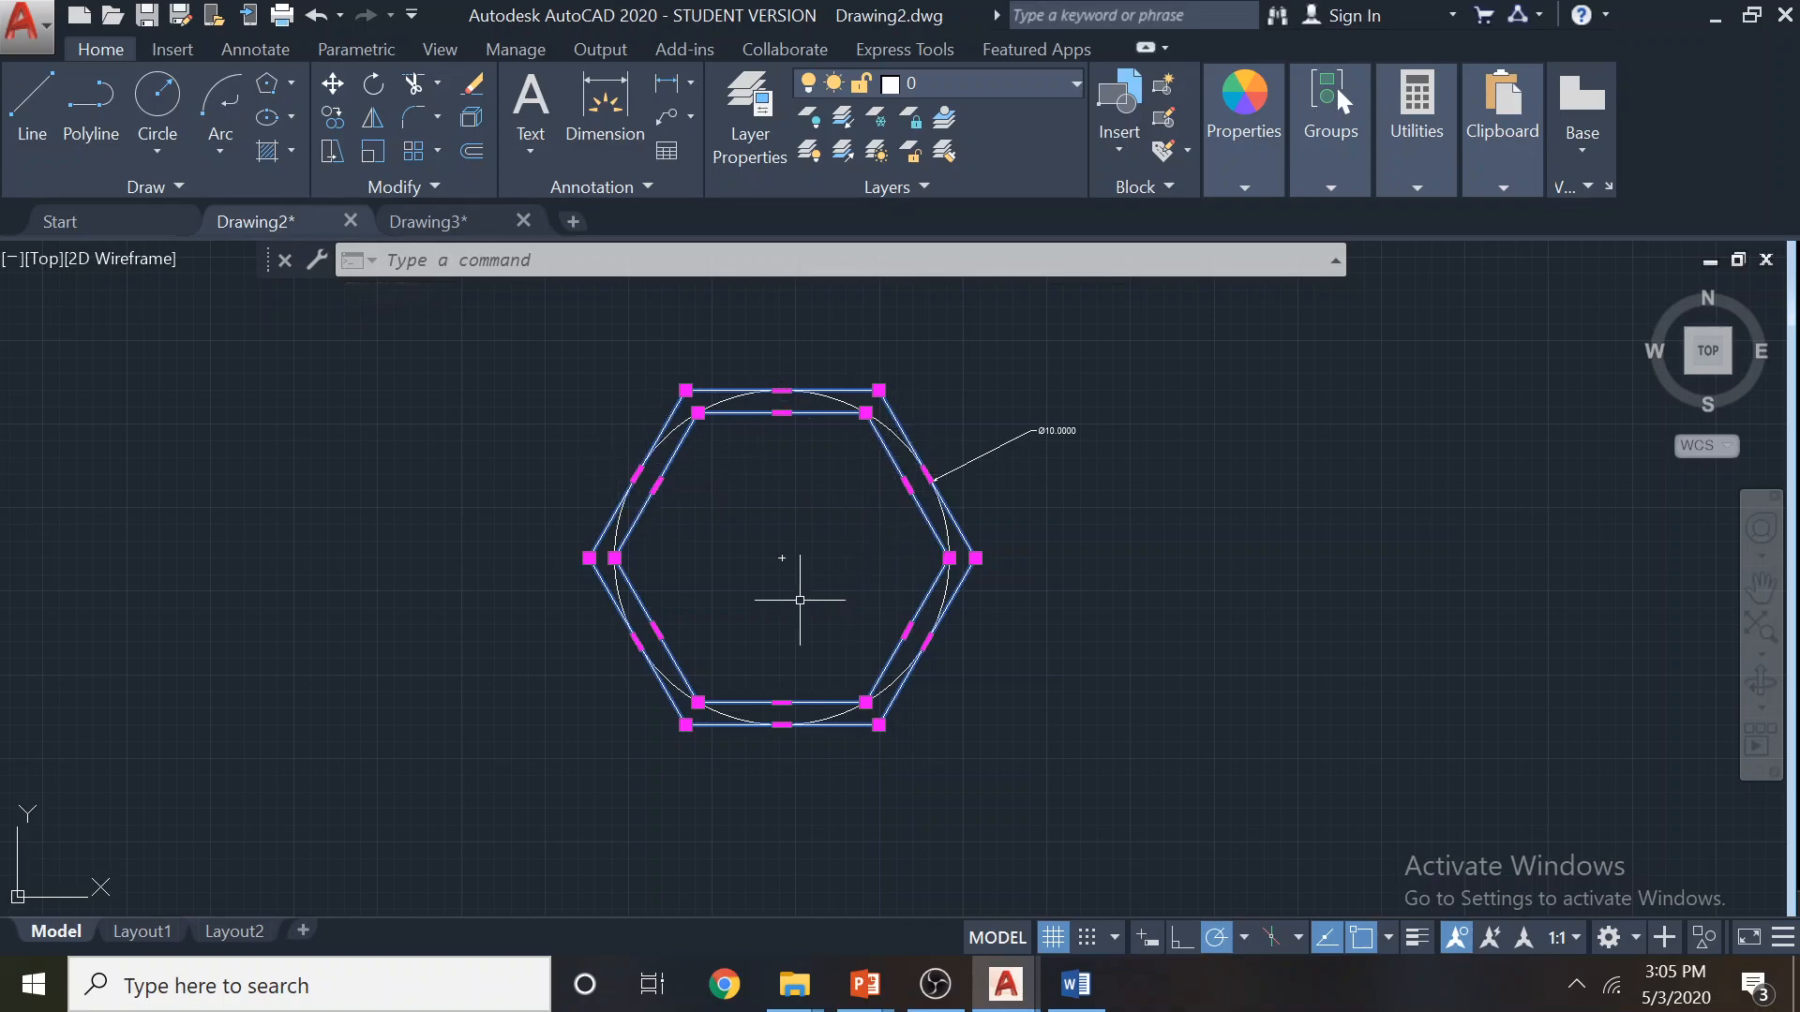
scroll(691, 643, "up", 4)
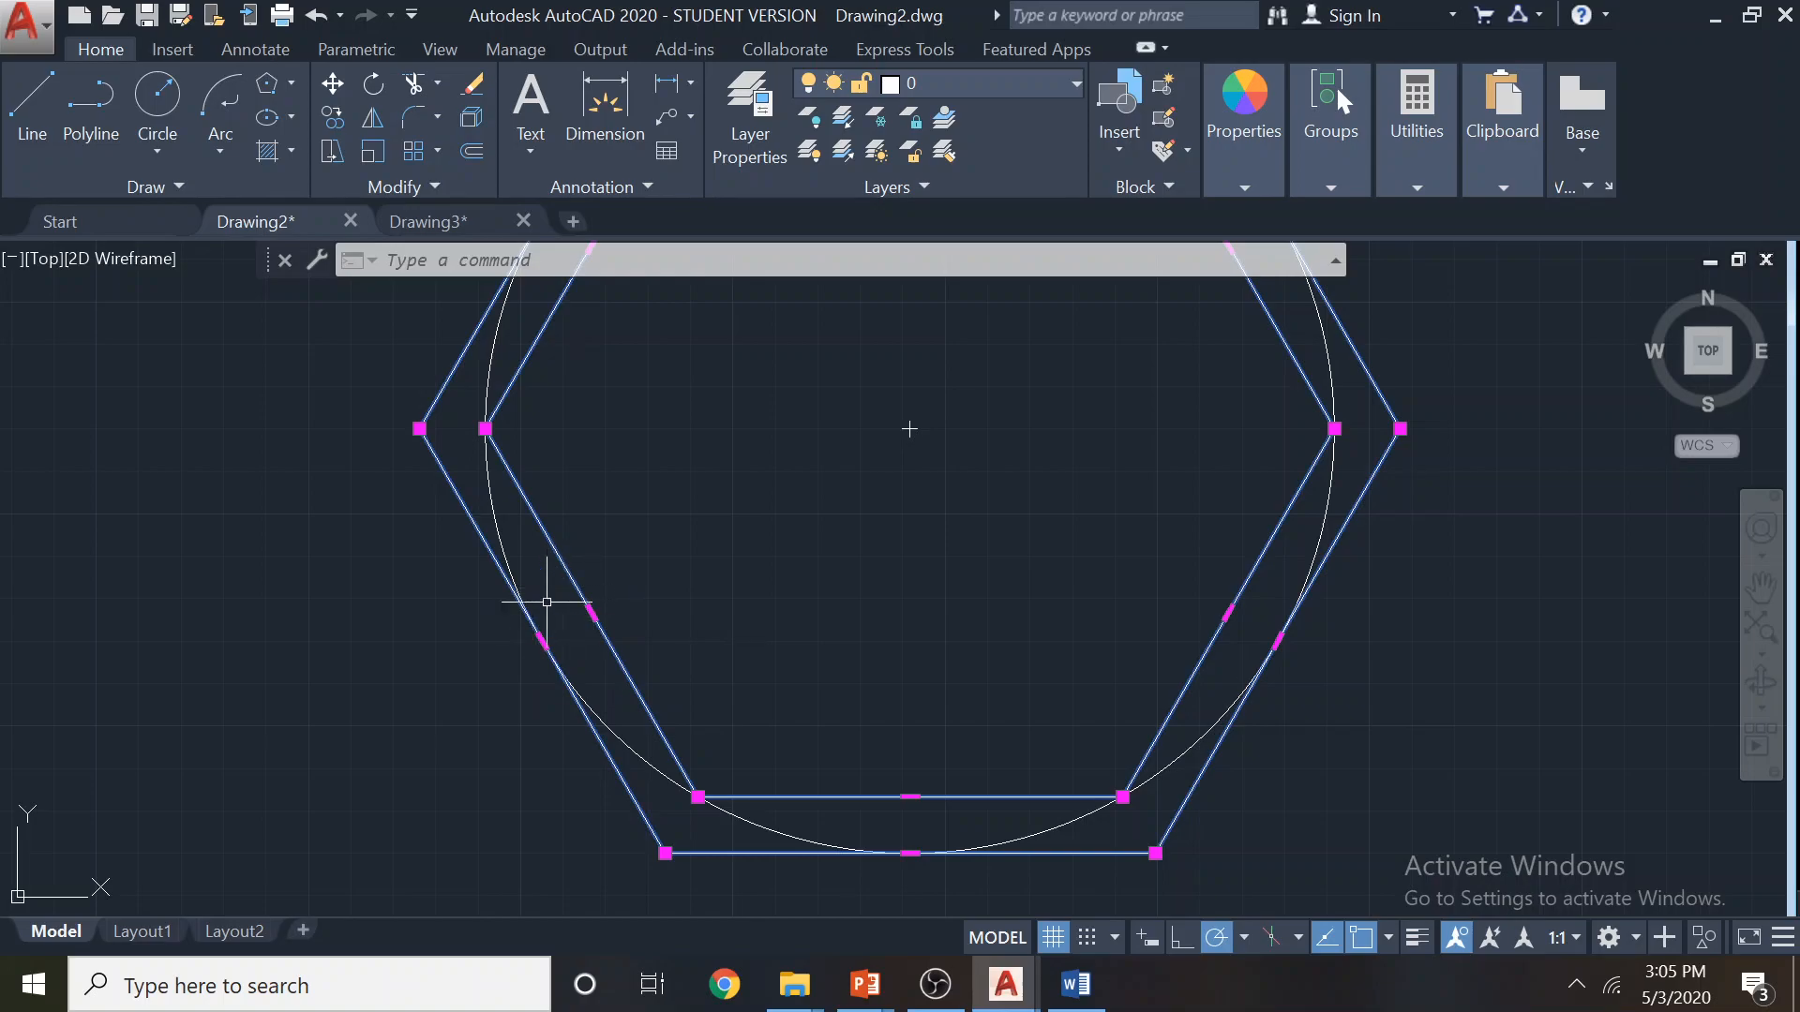
scroll(850, 507, "down", 2)
scroll(849, 508, "down", 5)
scroll(858, 464, "up", 3)
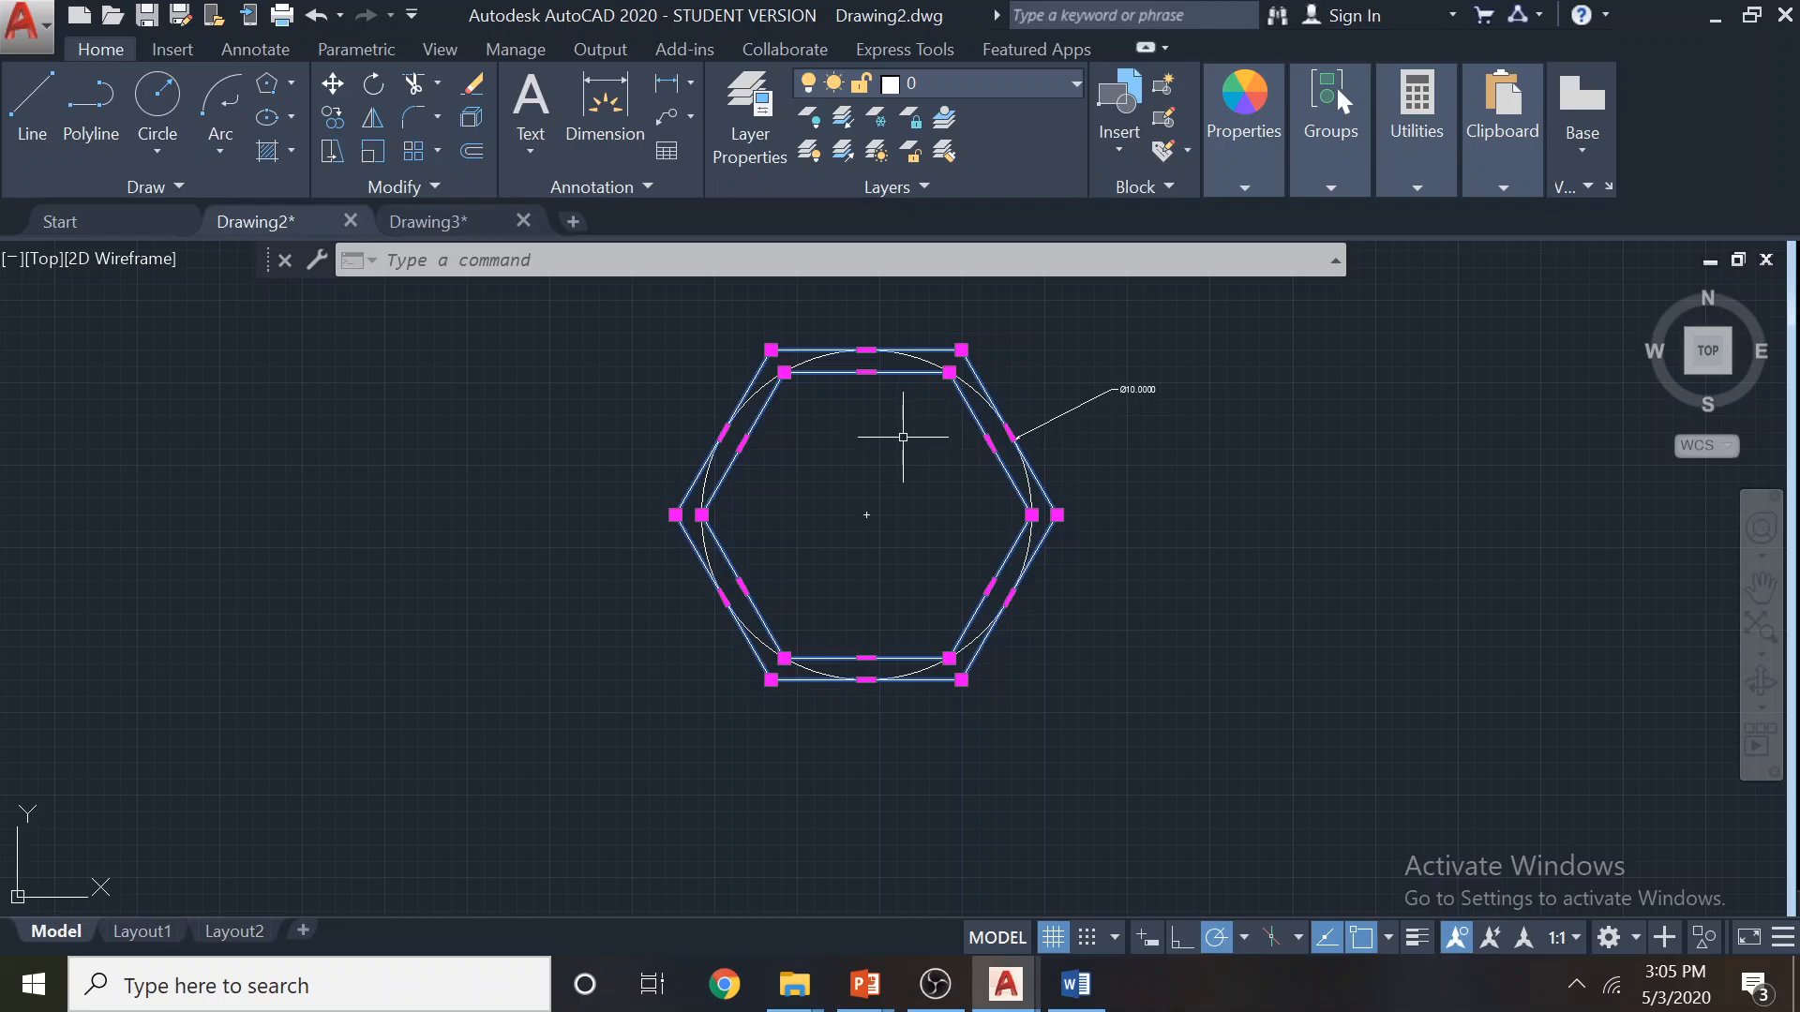
key("Escape")
Draw a single horizontal line in the empty area to the right of the dimensioned circle and hexagons
middle_click_drag(815, 468, 542, 542)
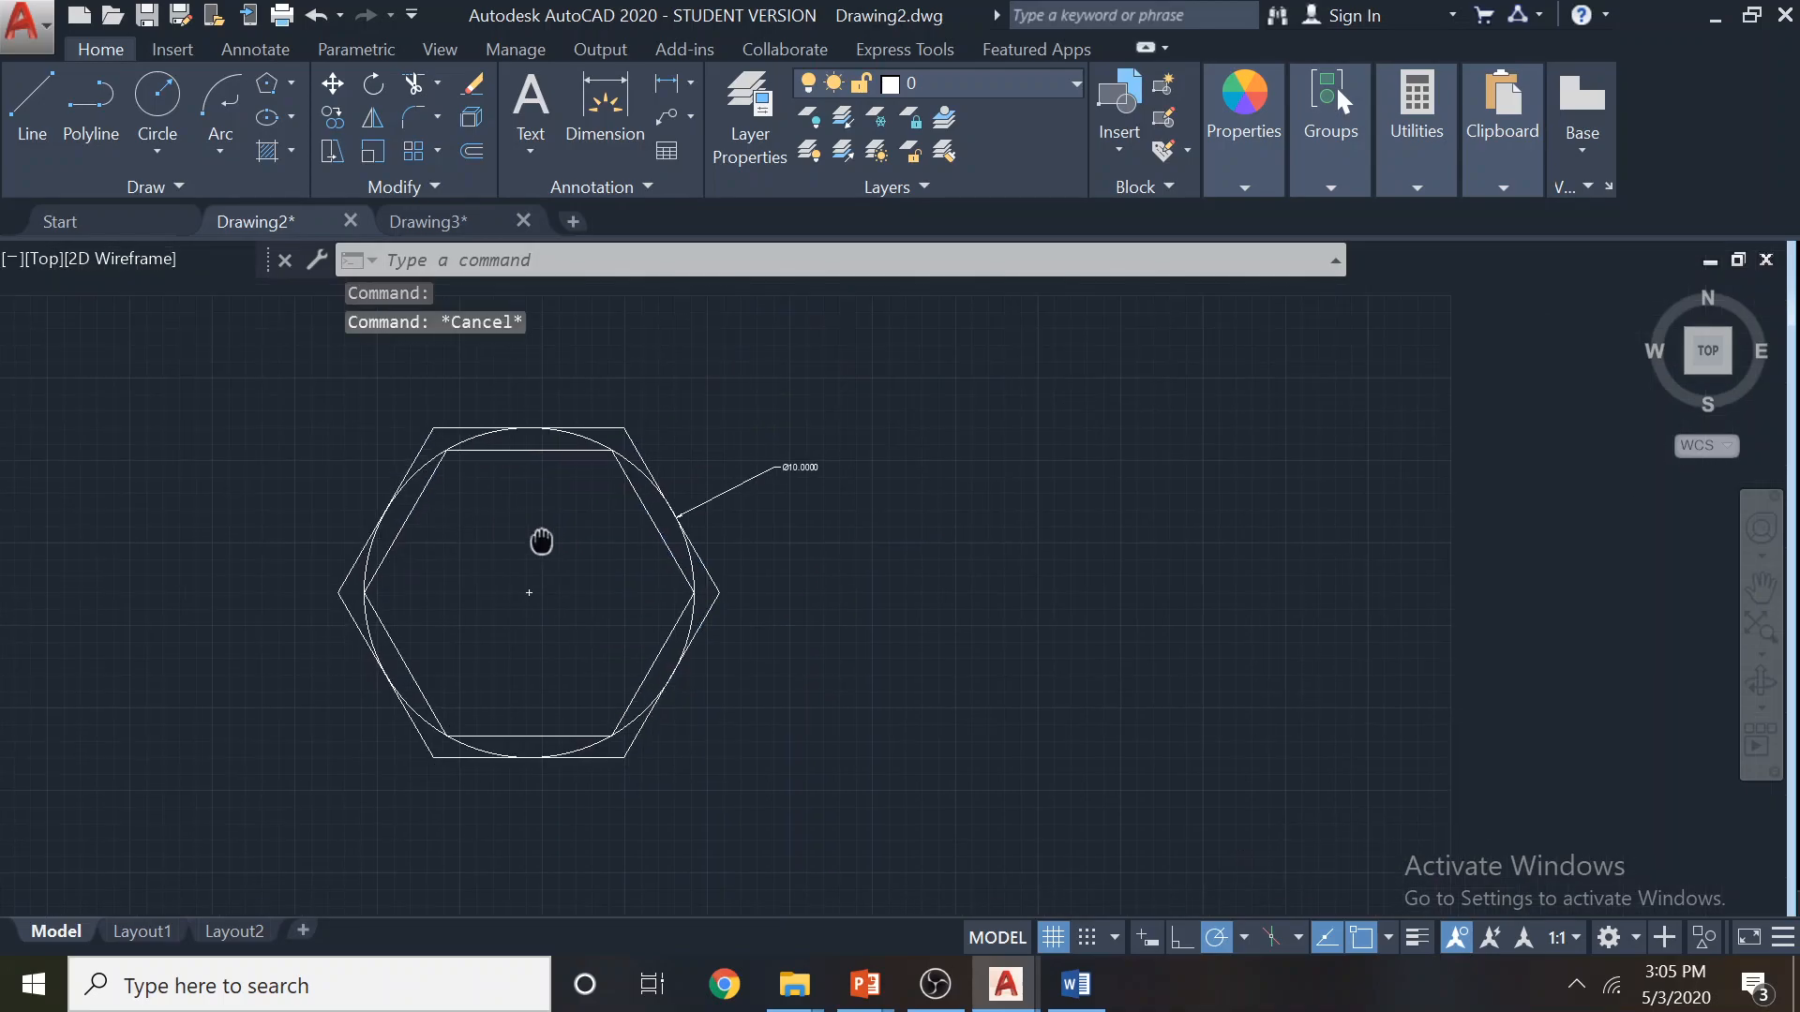
left_click(33, 113)
left_click(1042, 503)
left_click(1283, 503)
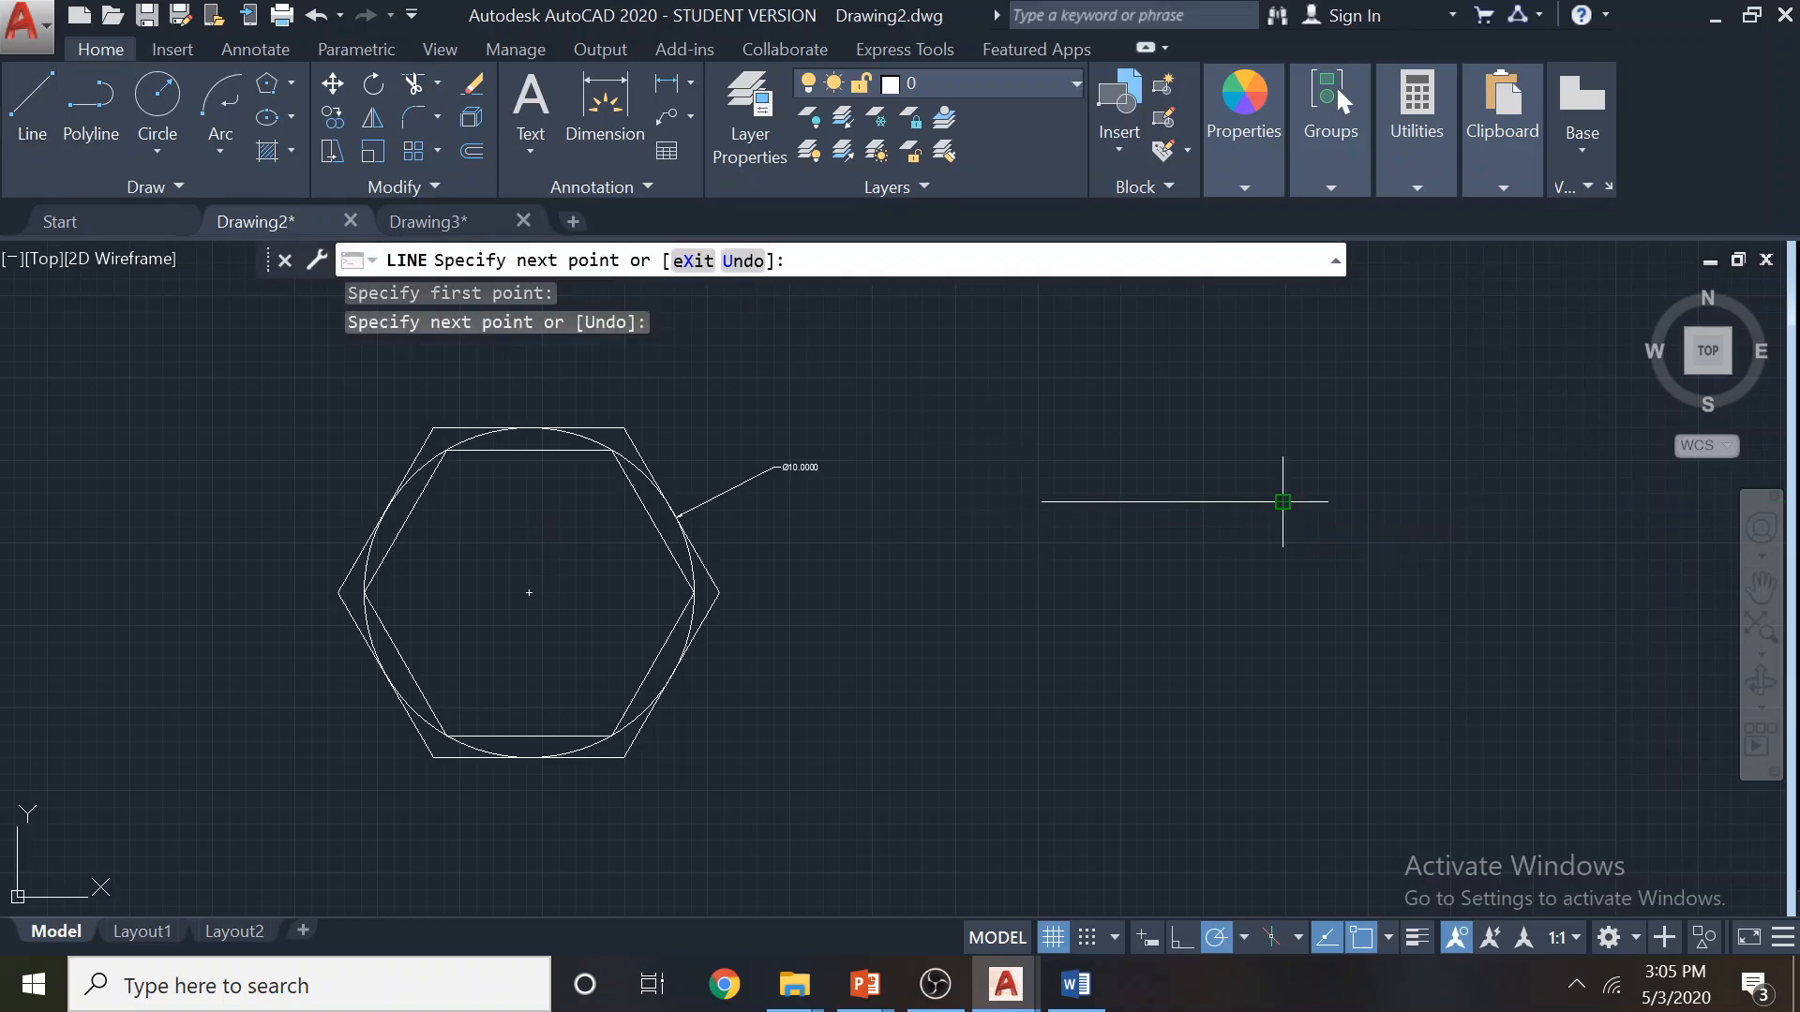
key("Escape")
Draw a 6-sided polygon with the Edge option, using the horizontal line's left and right endpoints as its edge
middle_click_drag(1226, 516, 1096, 682)
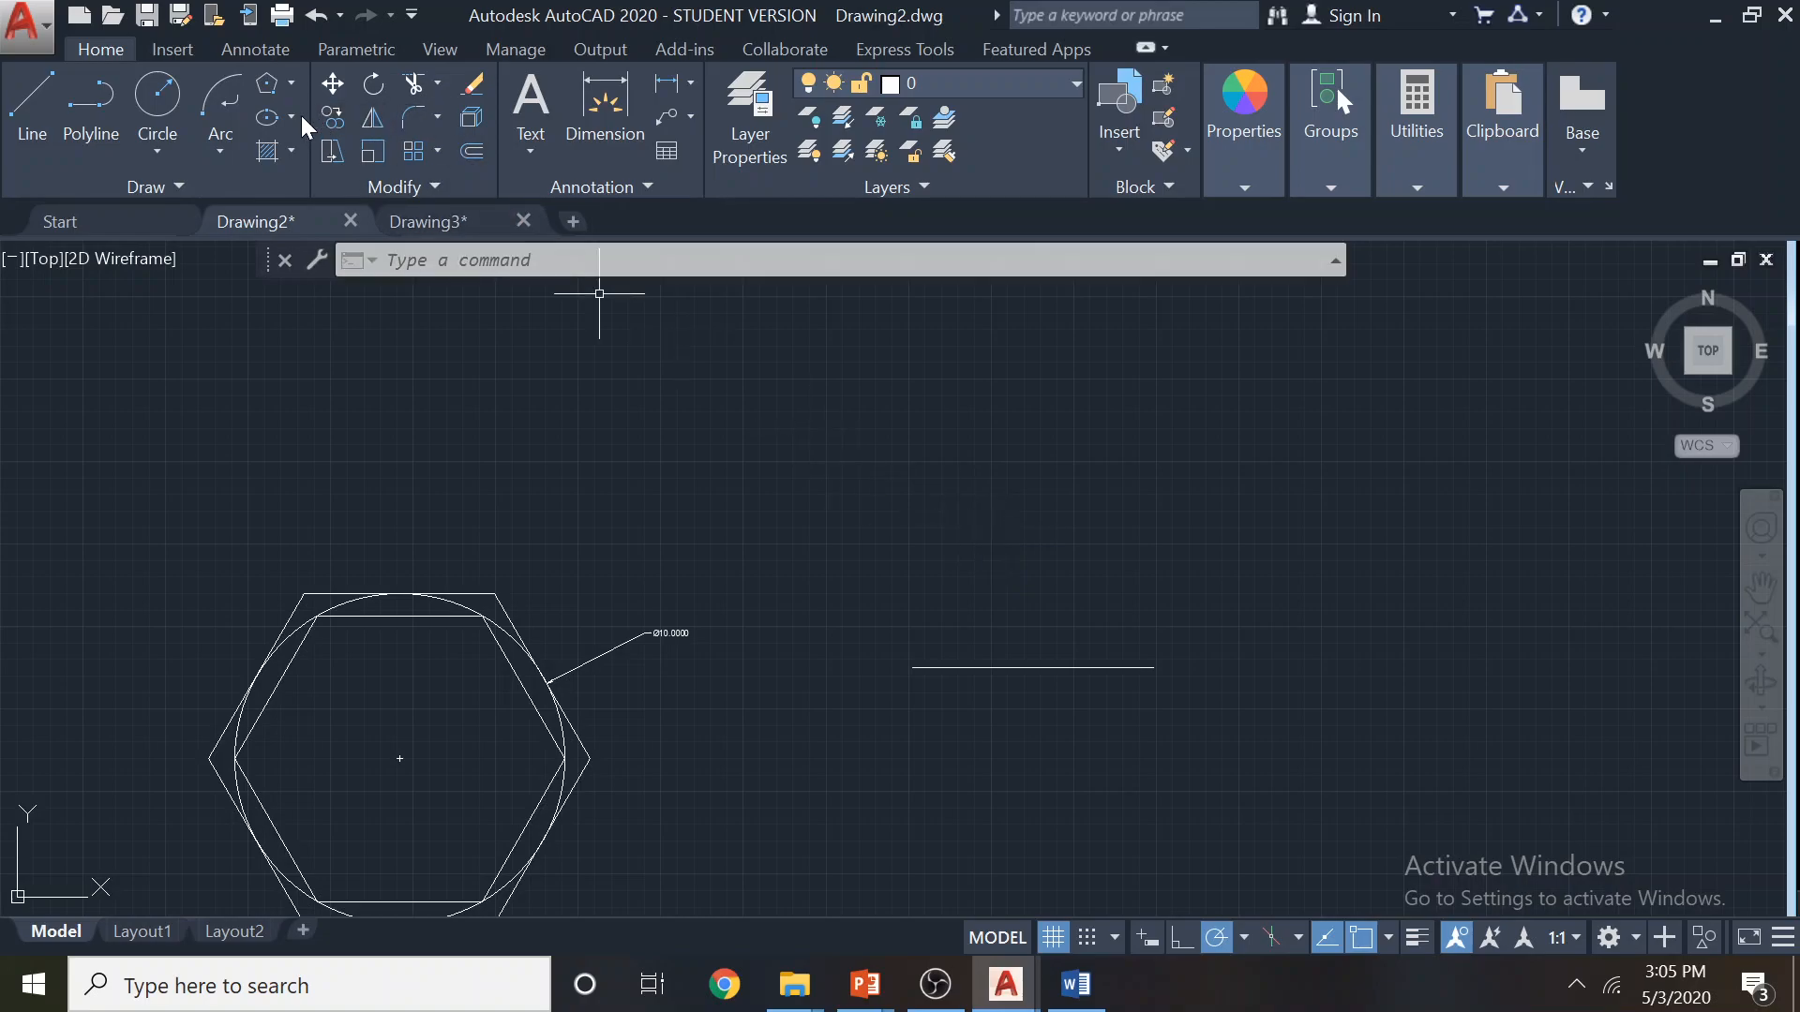
left_click(292, 84)
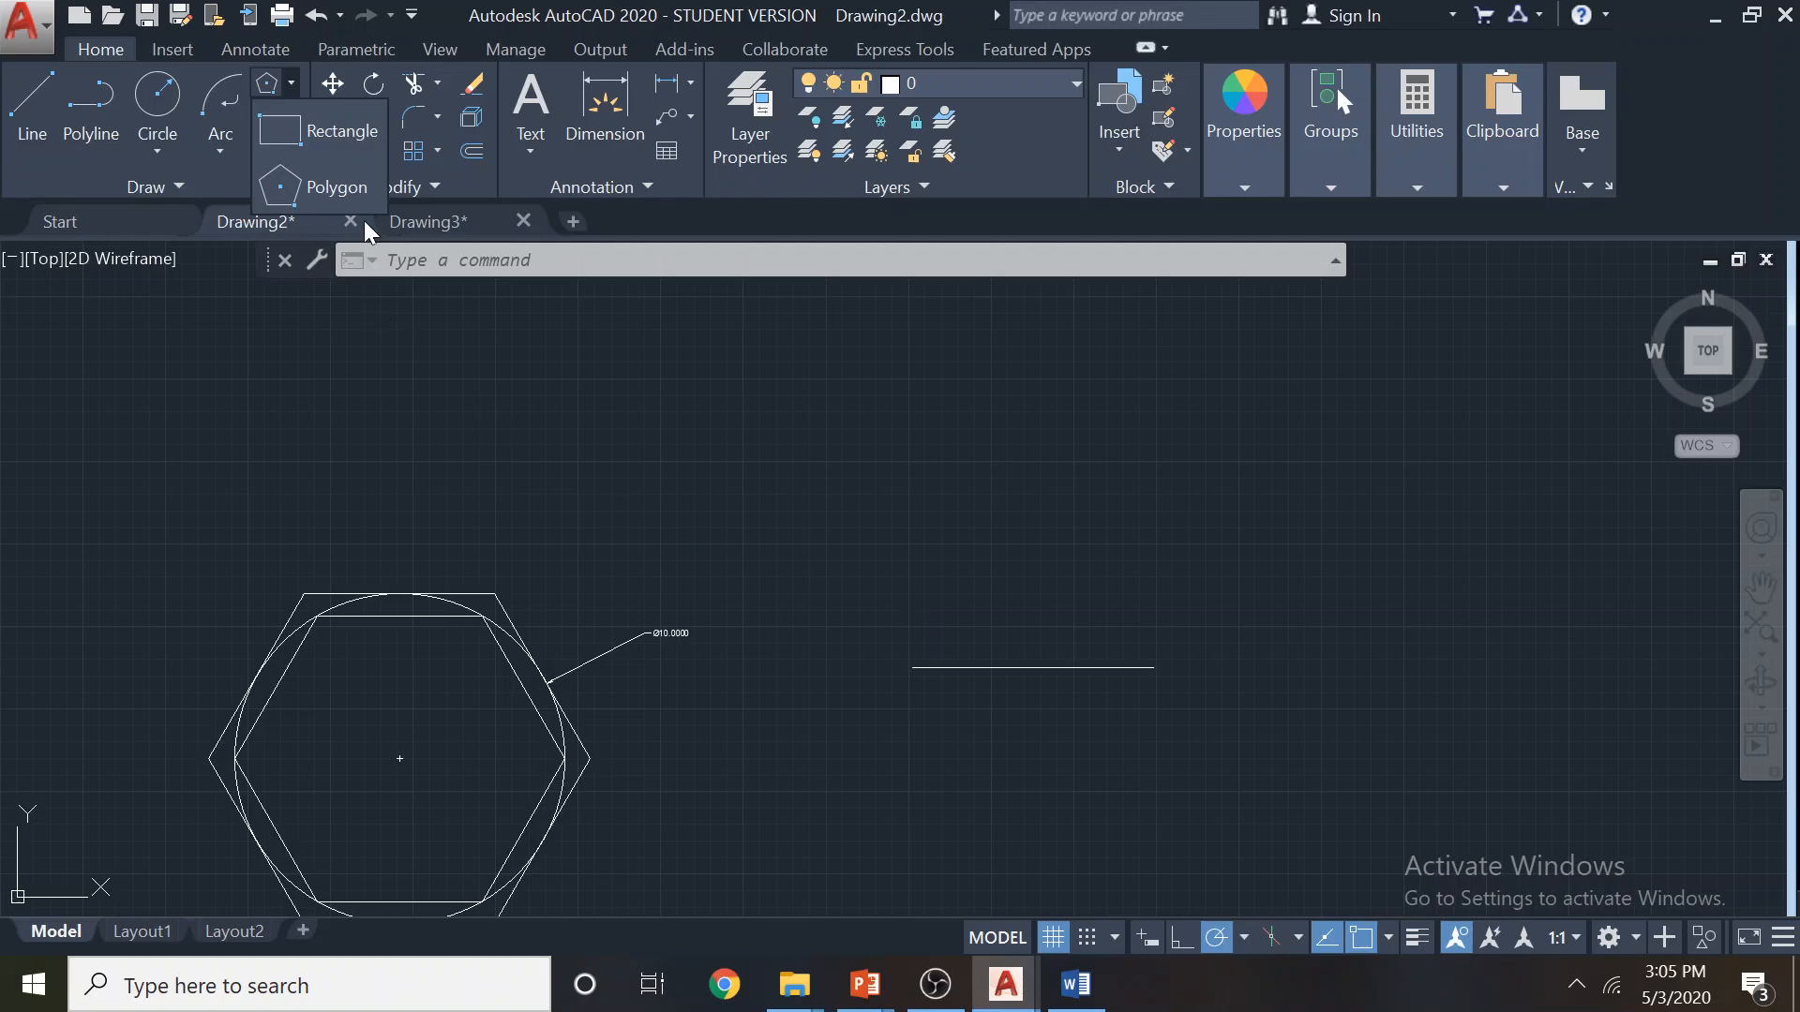
left_click(310, 187)
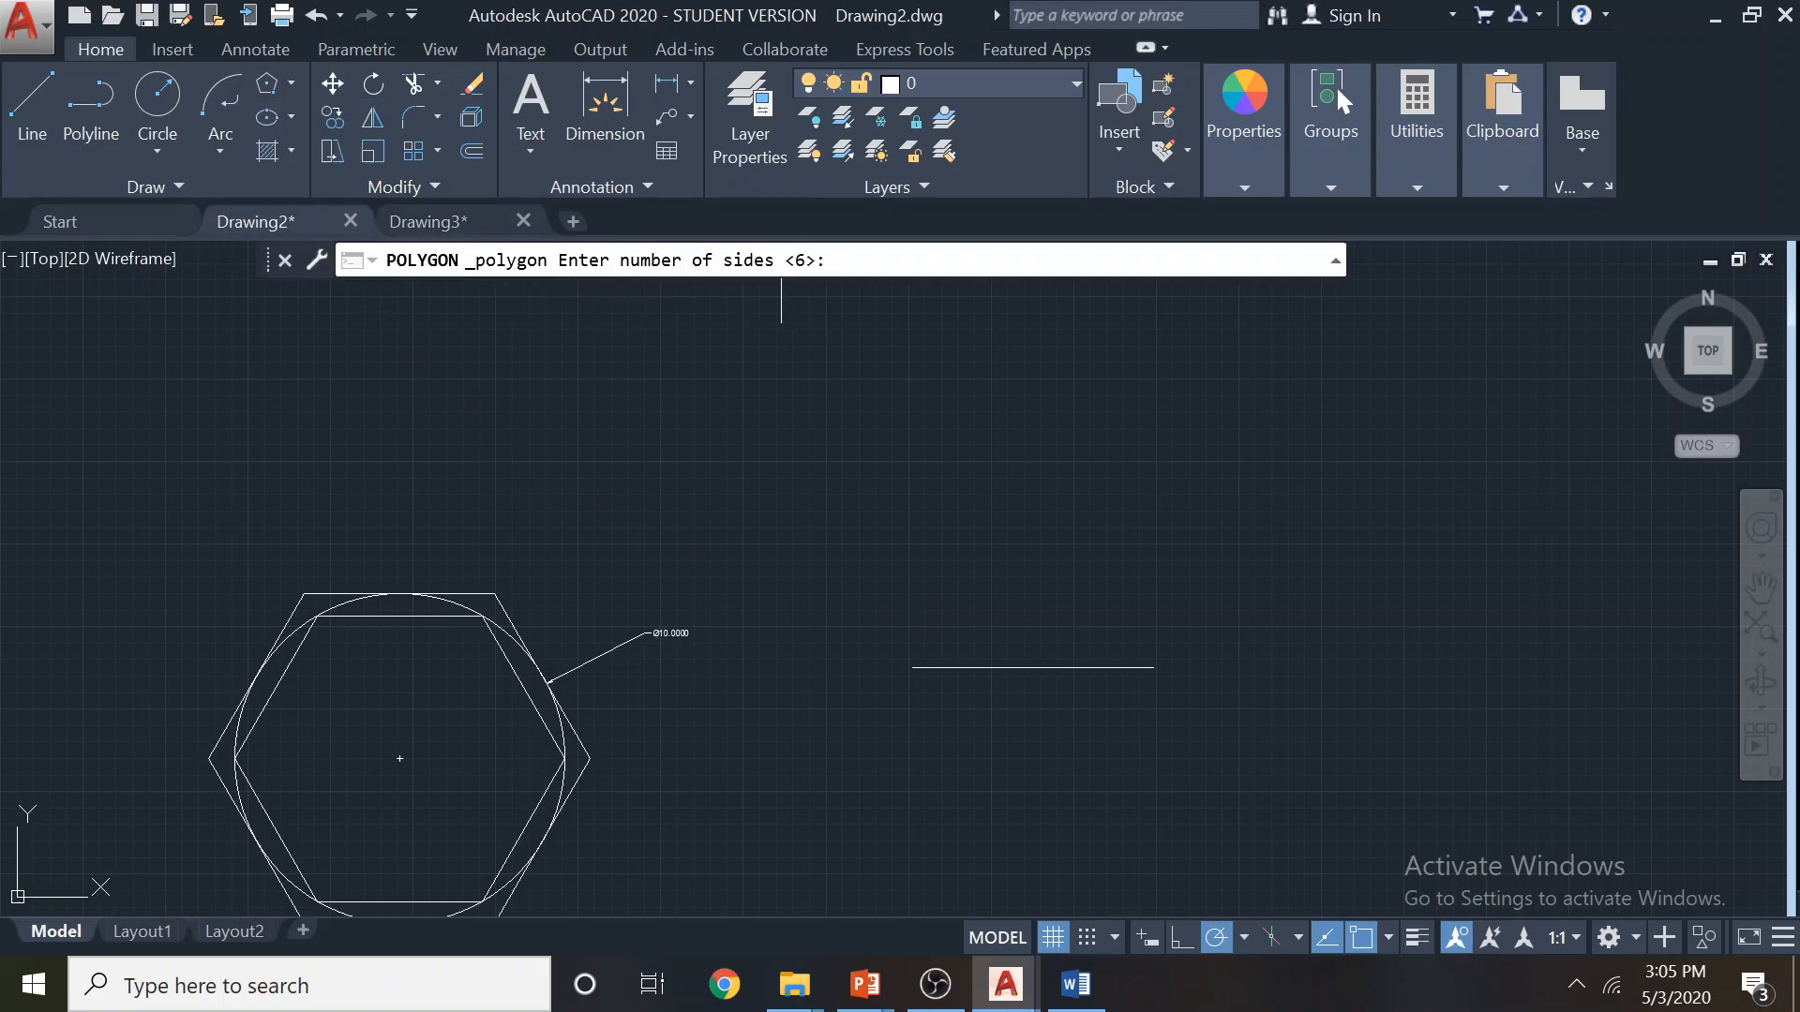
key("Return")
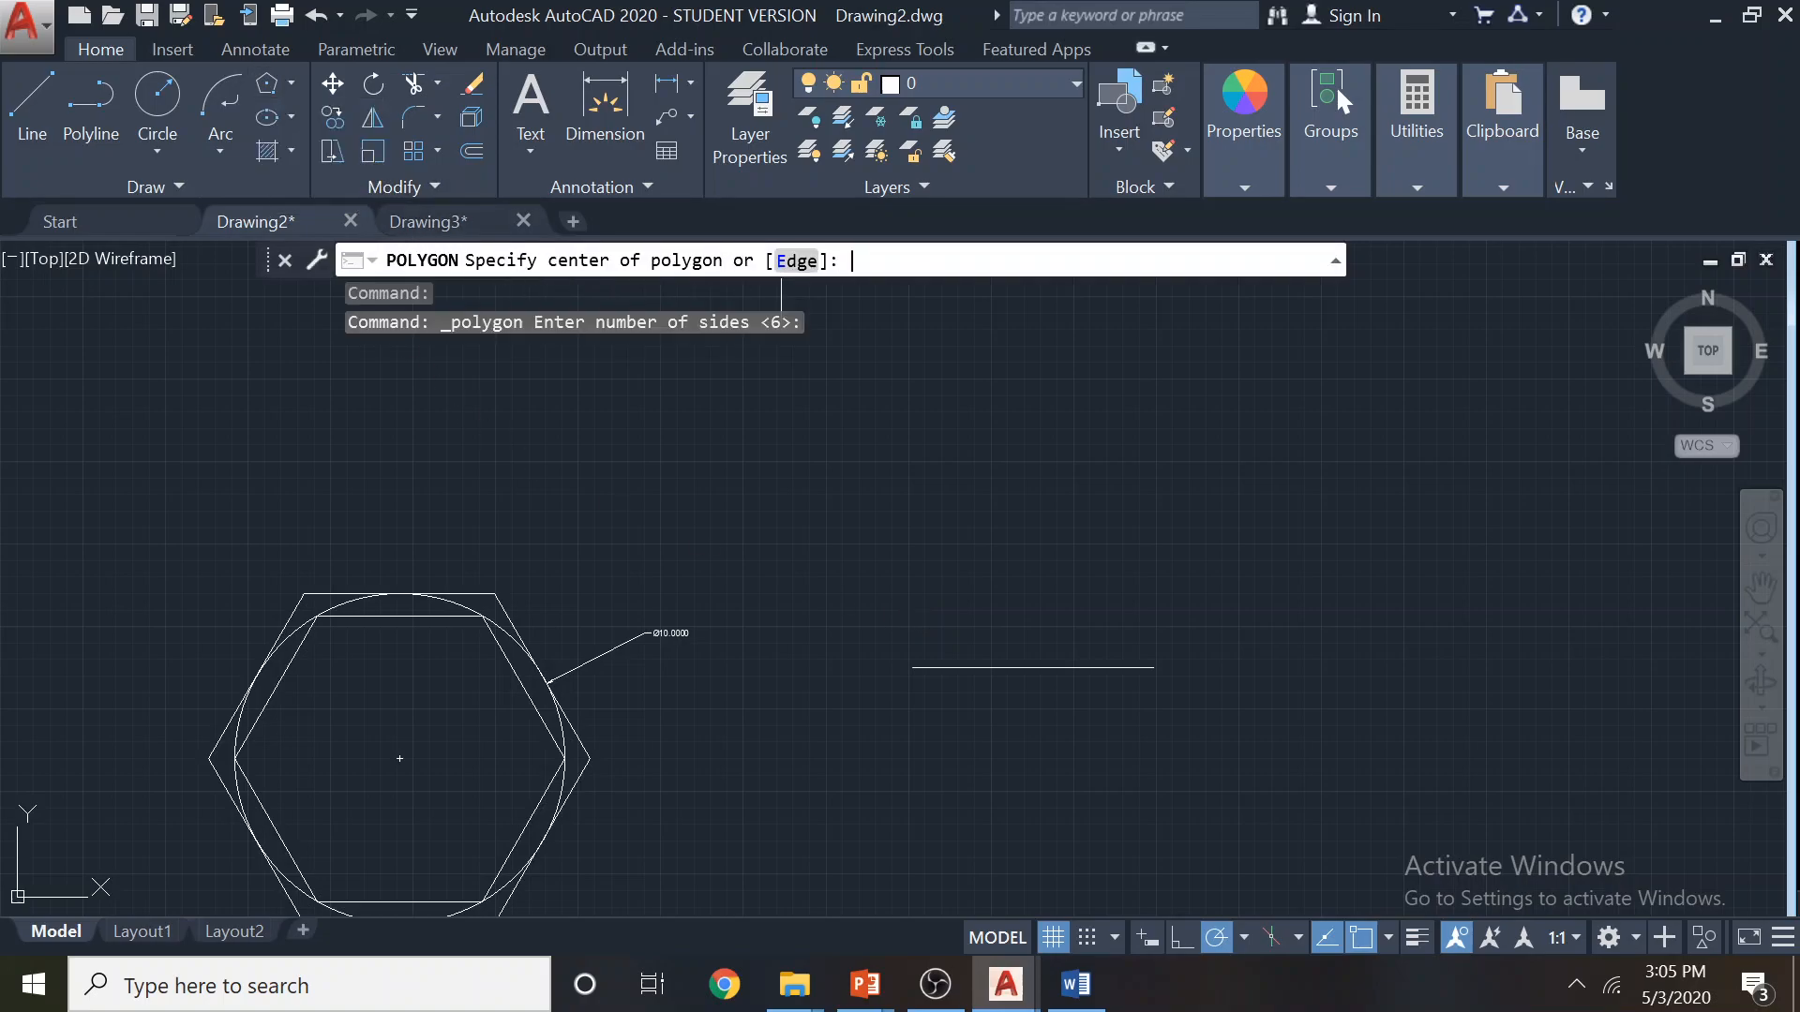
left_click(795, 261)
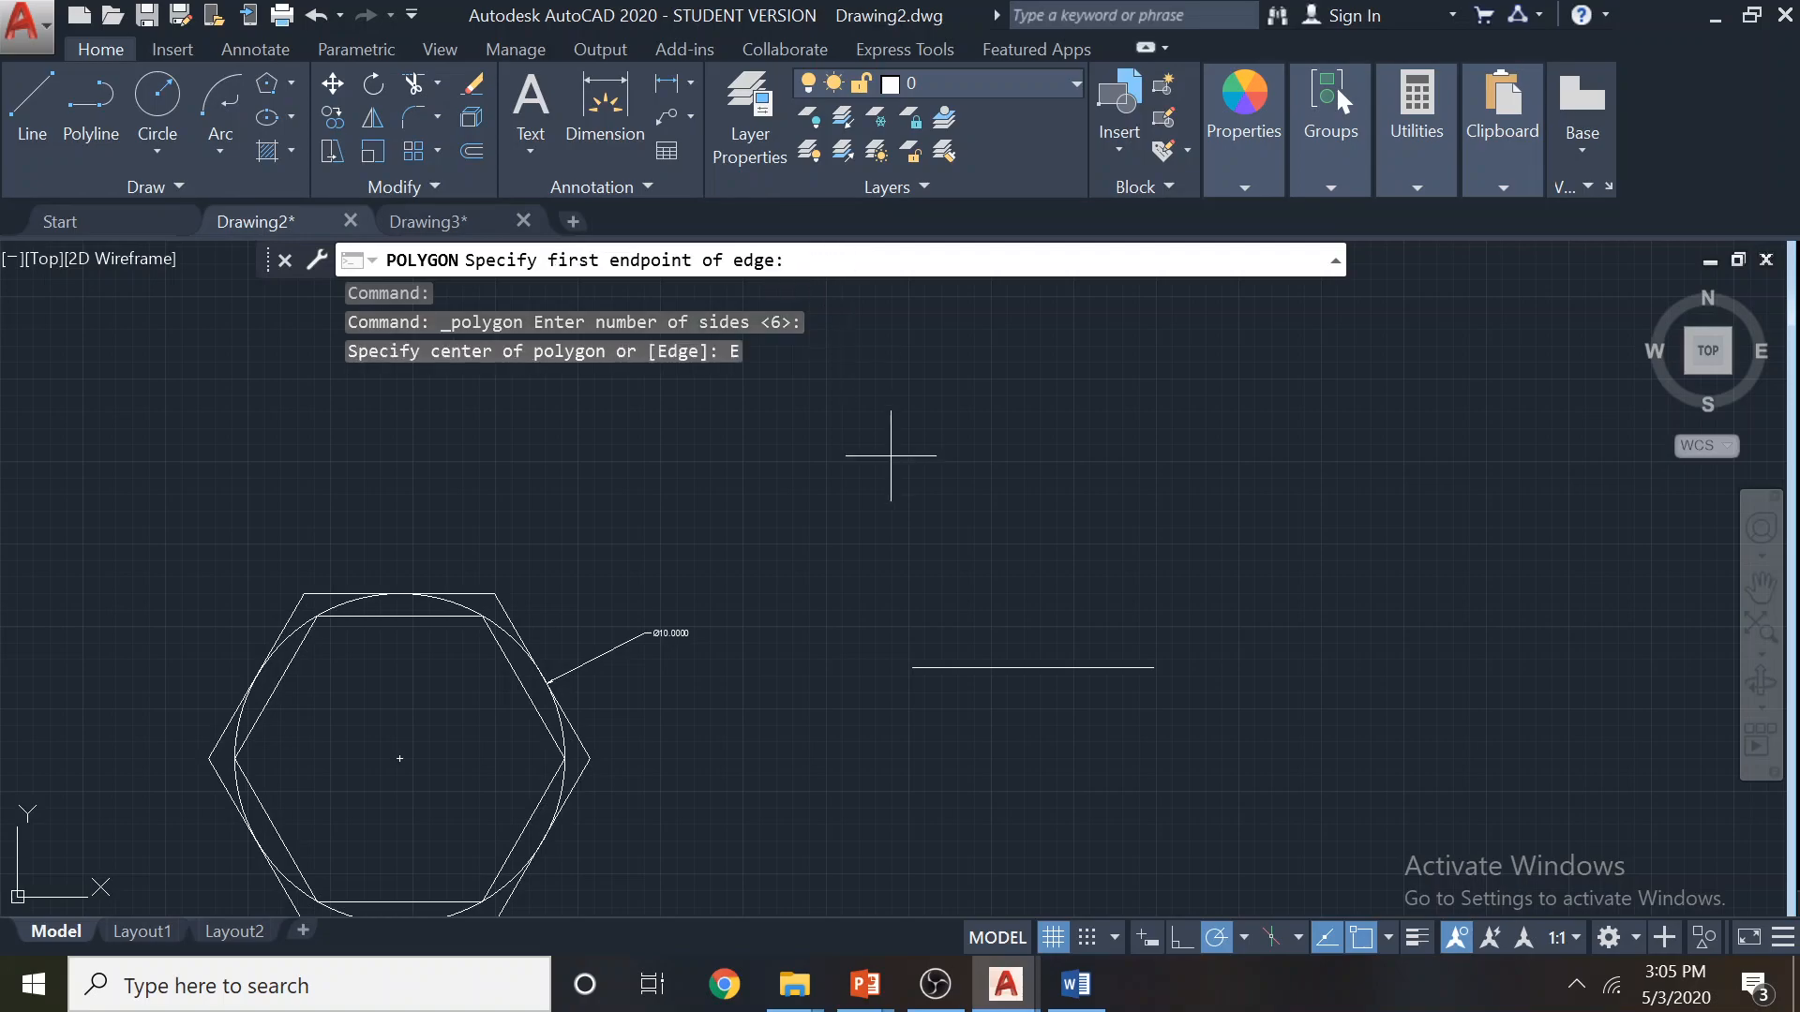
left_click(914, 665)
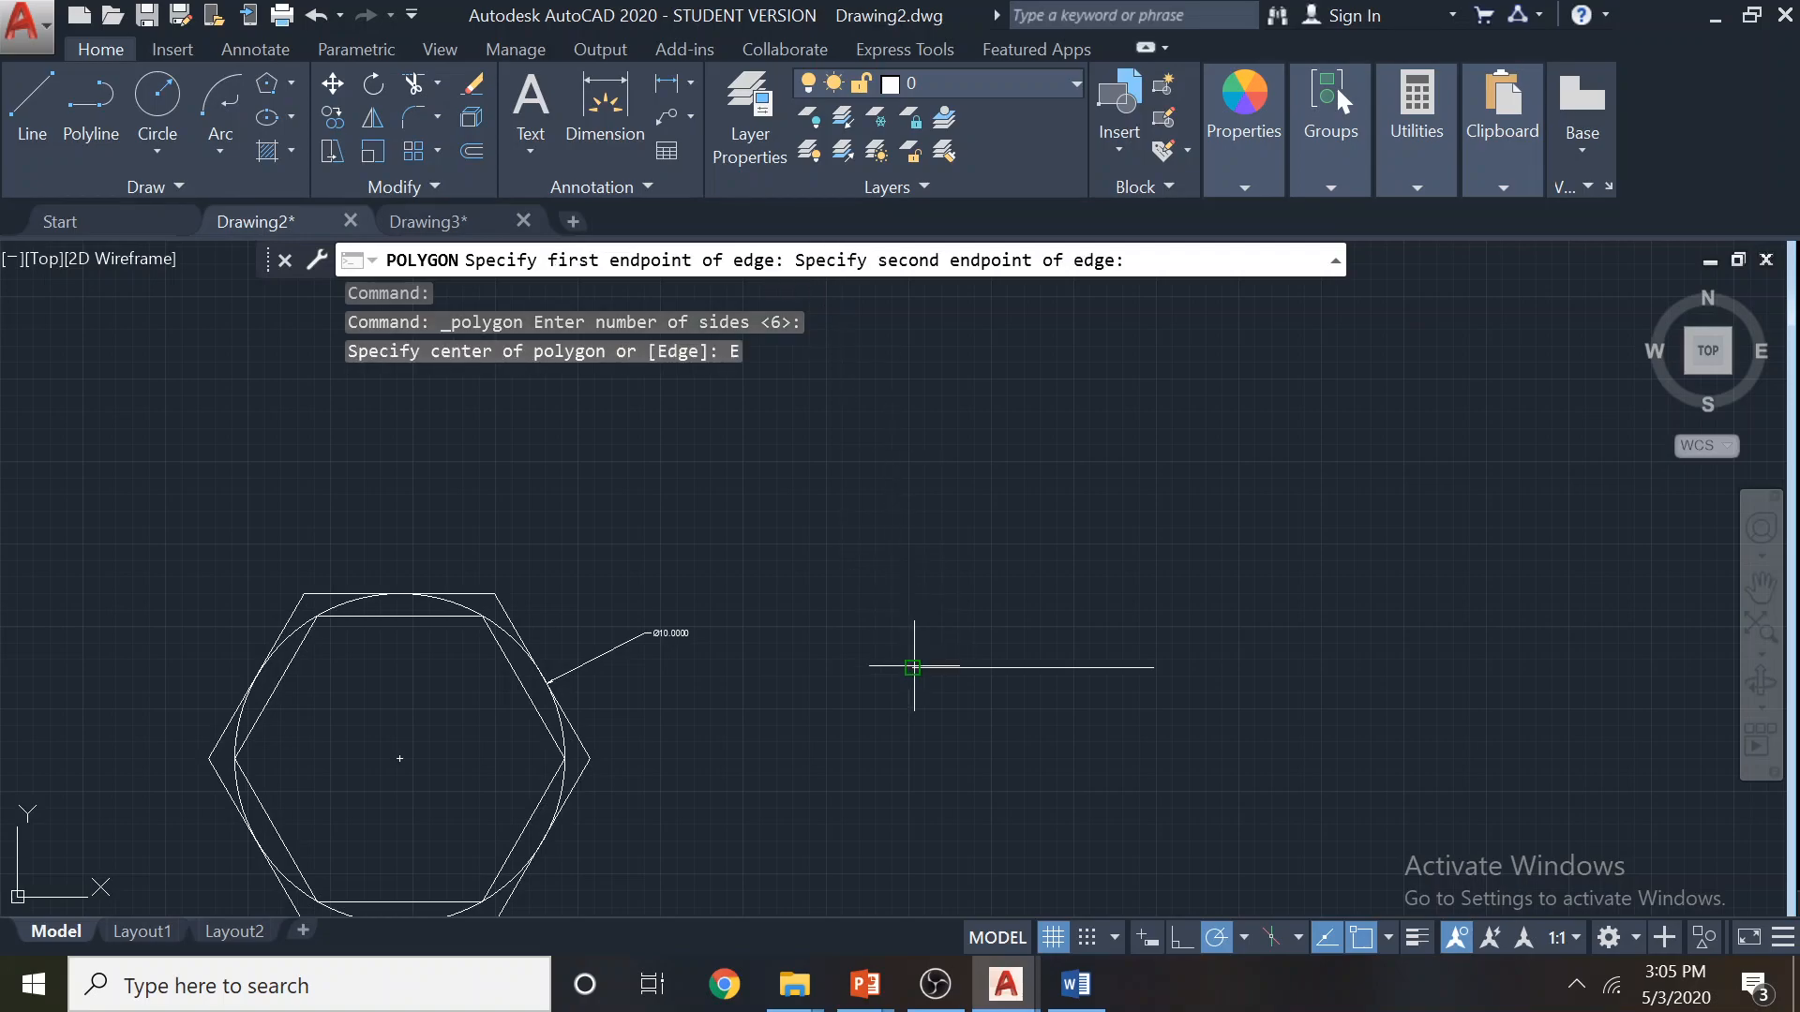
left_click(1155, 668)
scroll(1354, 603, "down", 2)
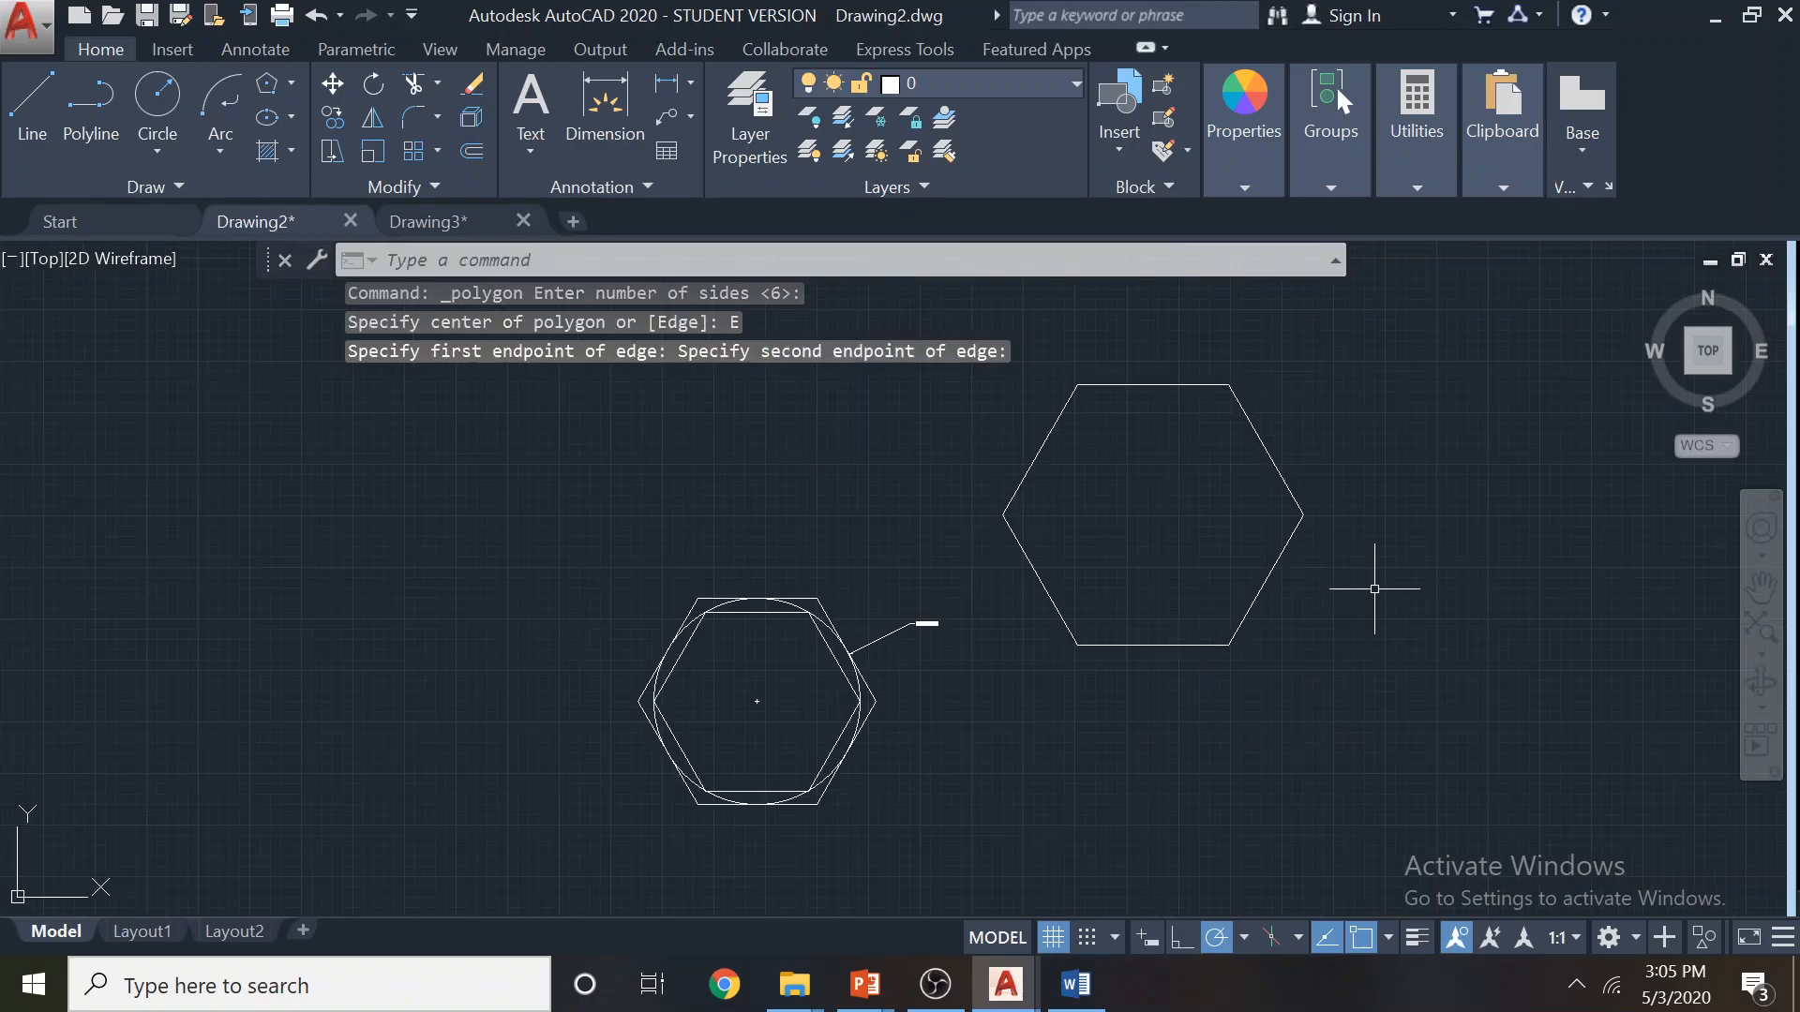
middle_click_drag(1375, 589, 1162, 668)
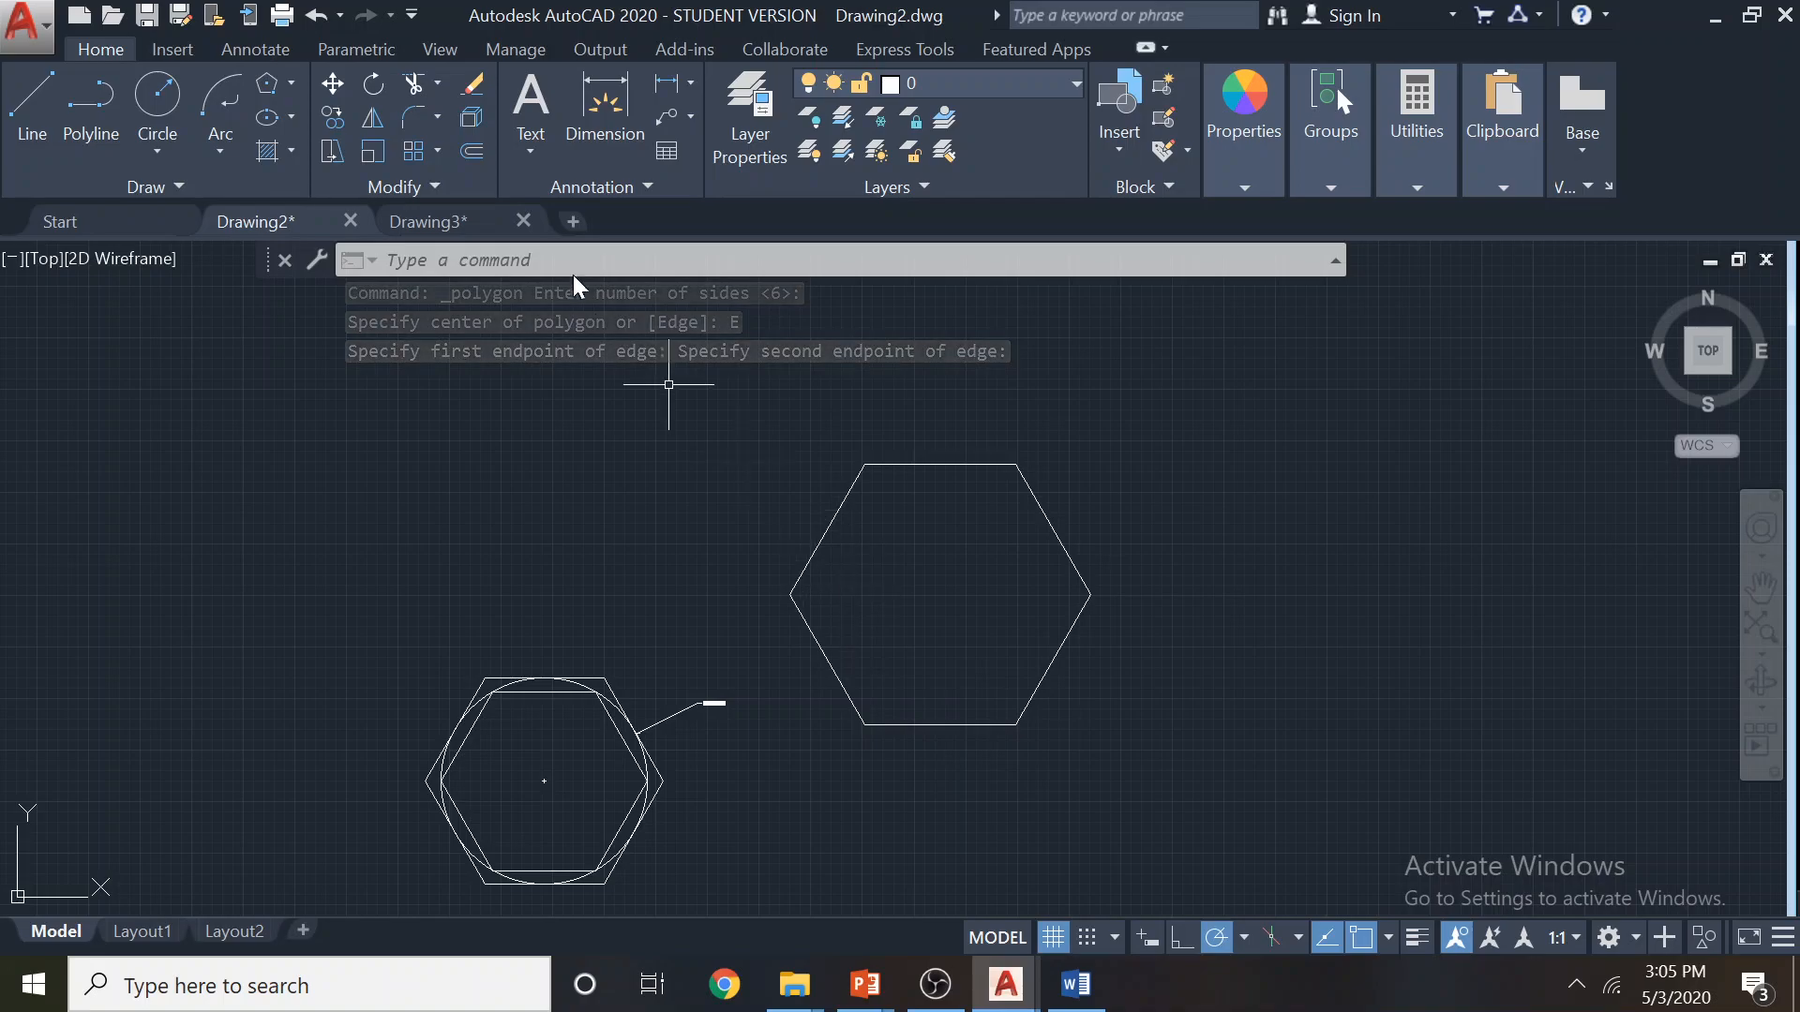
left_click(291, 83)
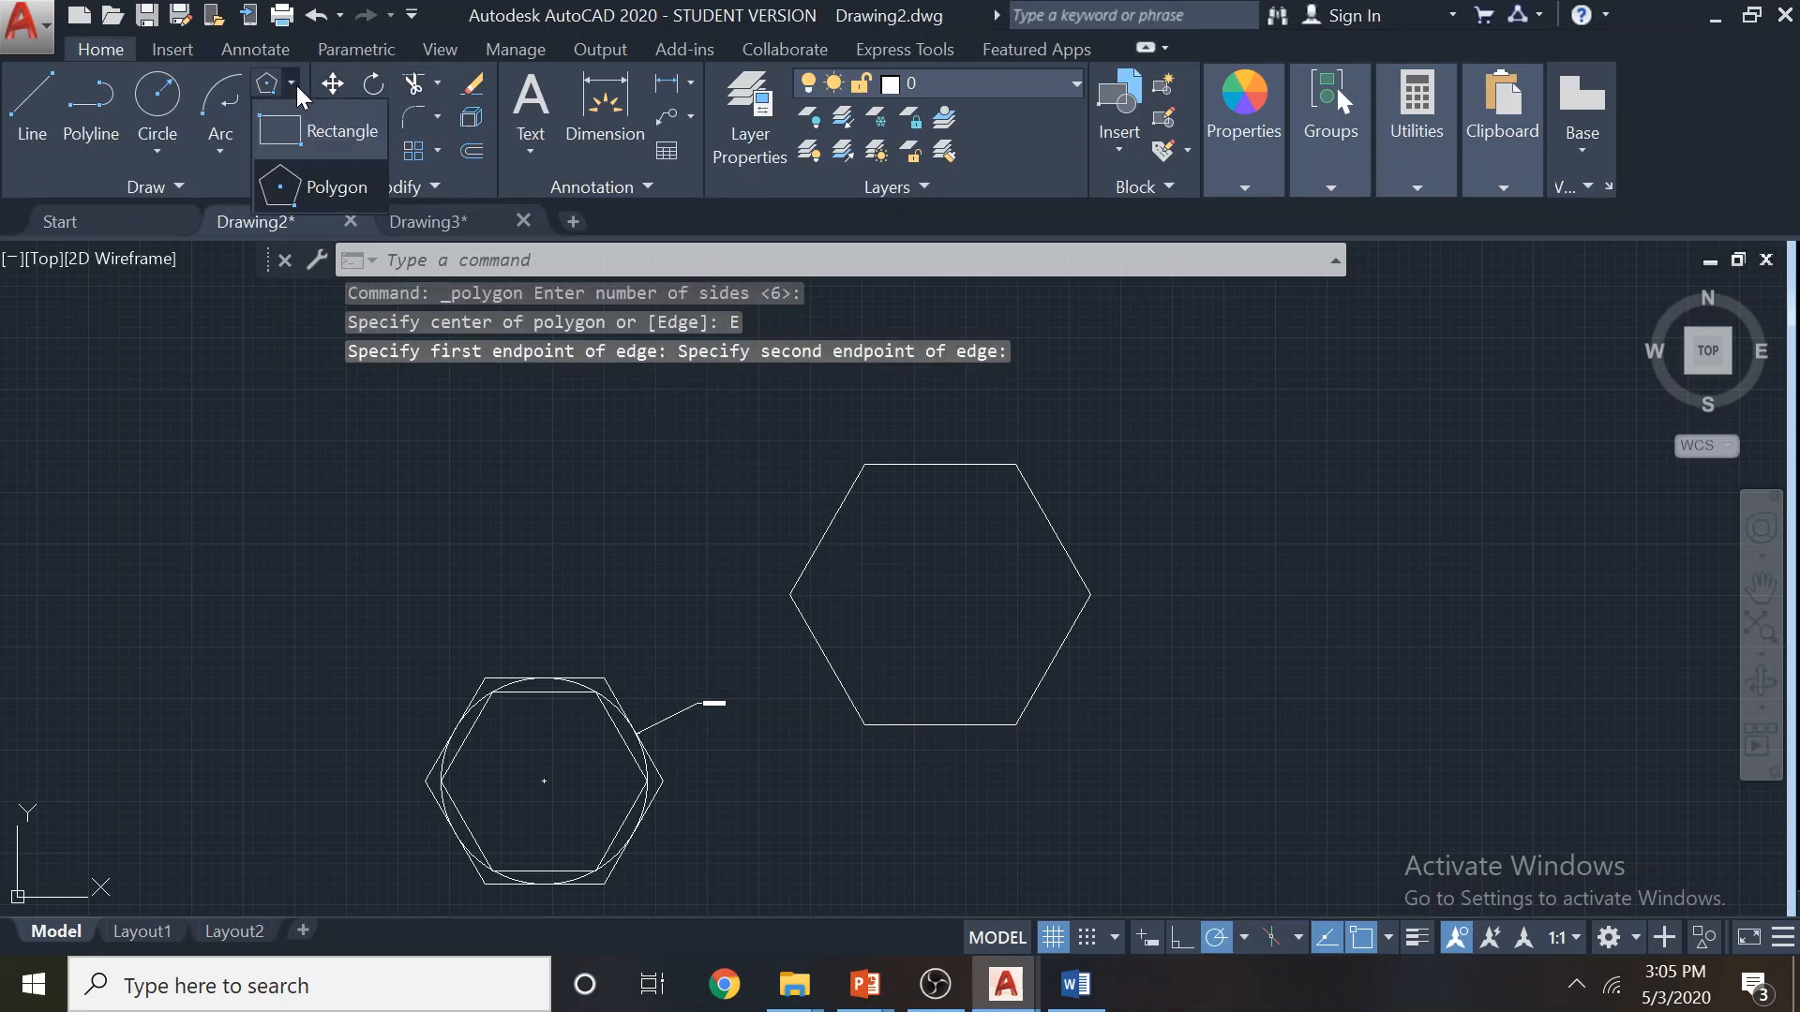
left_click(307, 189)
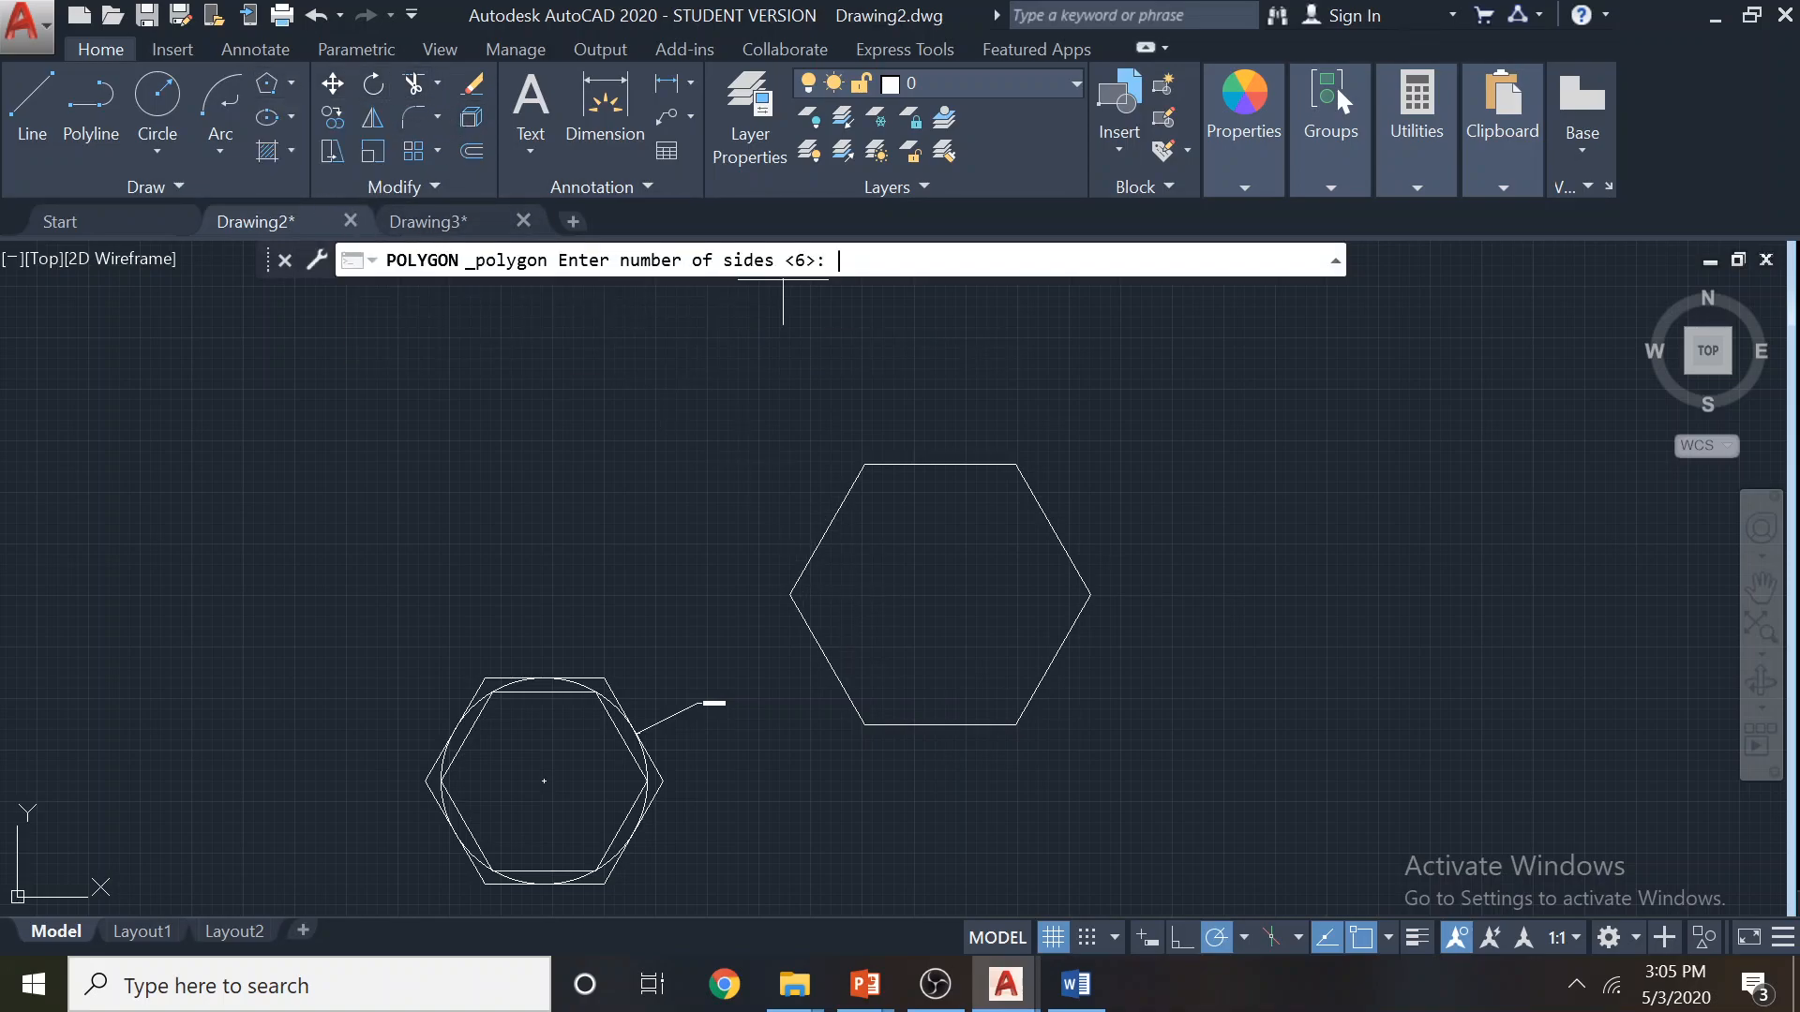
key("Return")
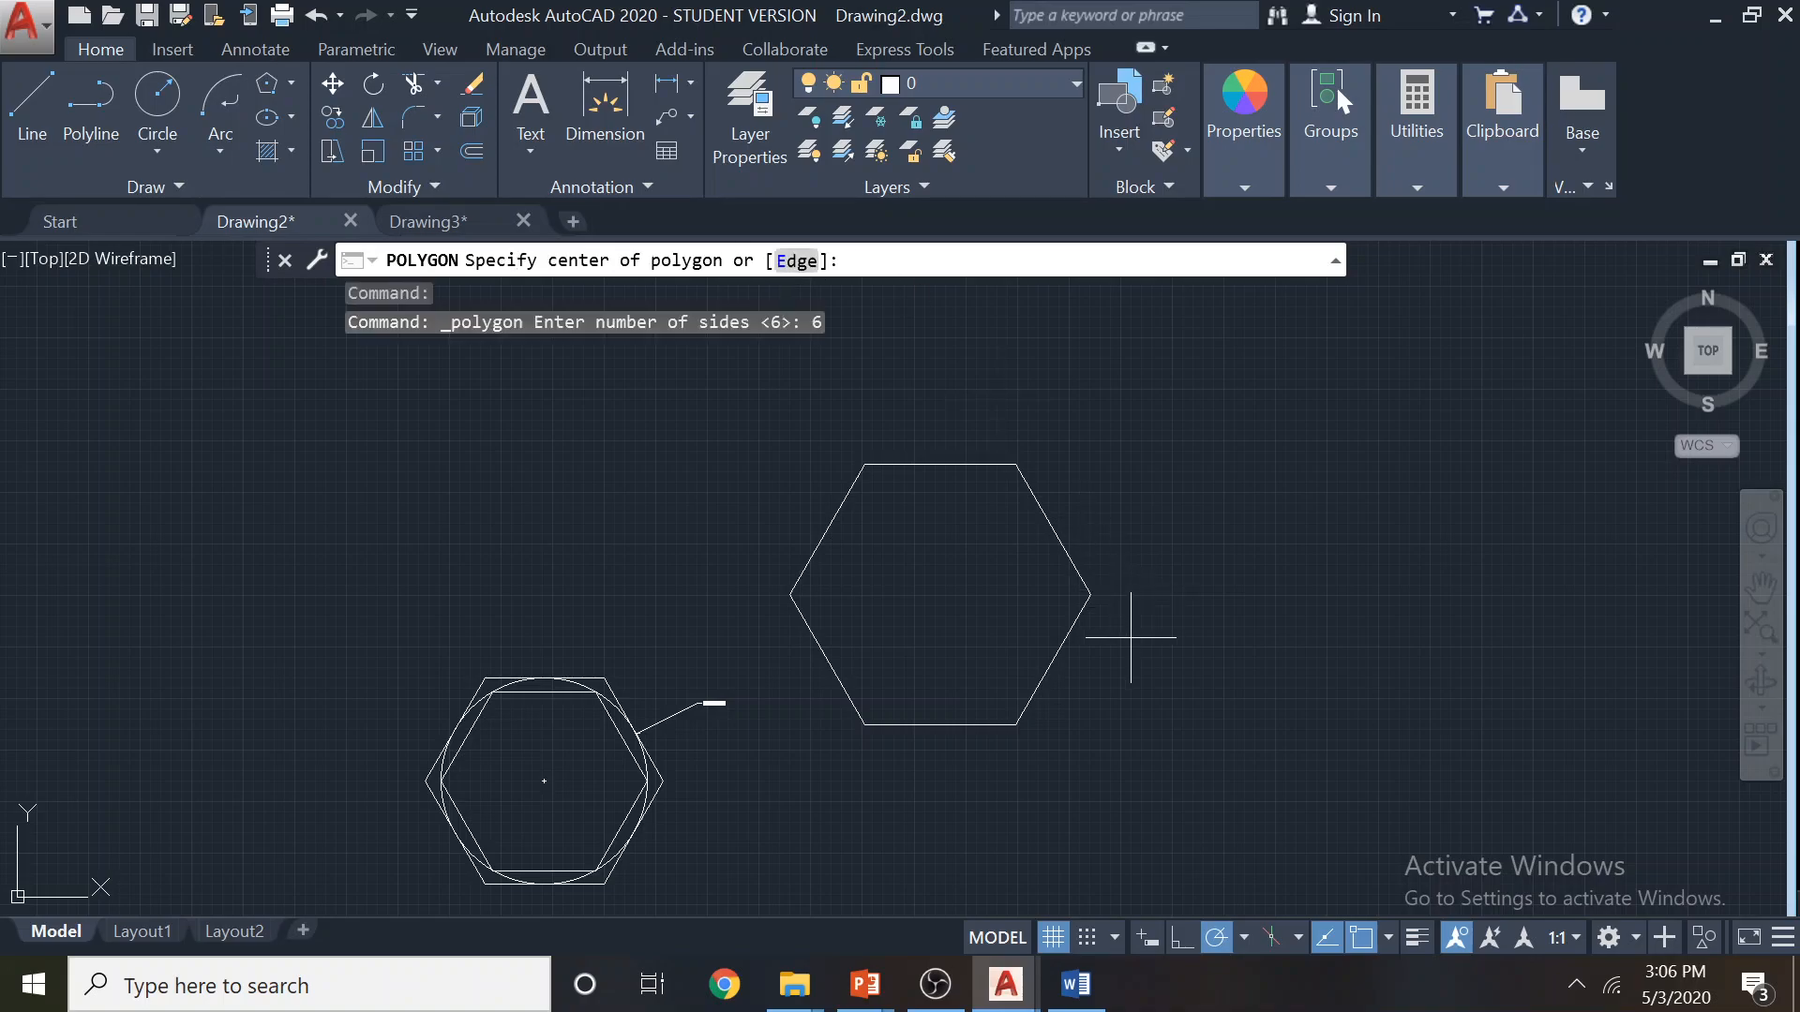
left_click(1082, 595)
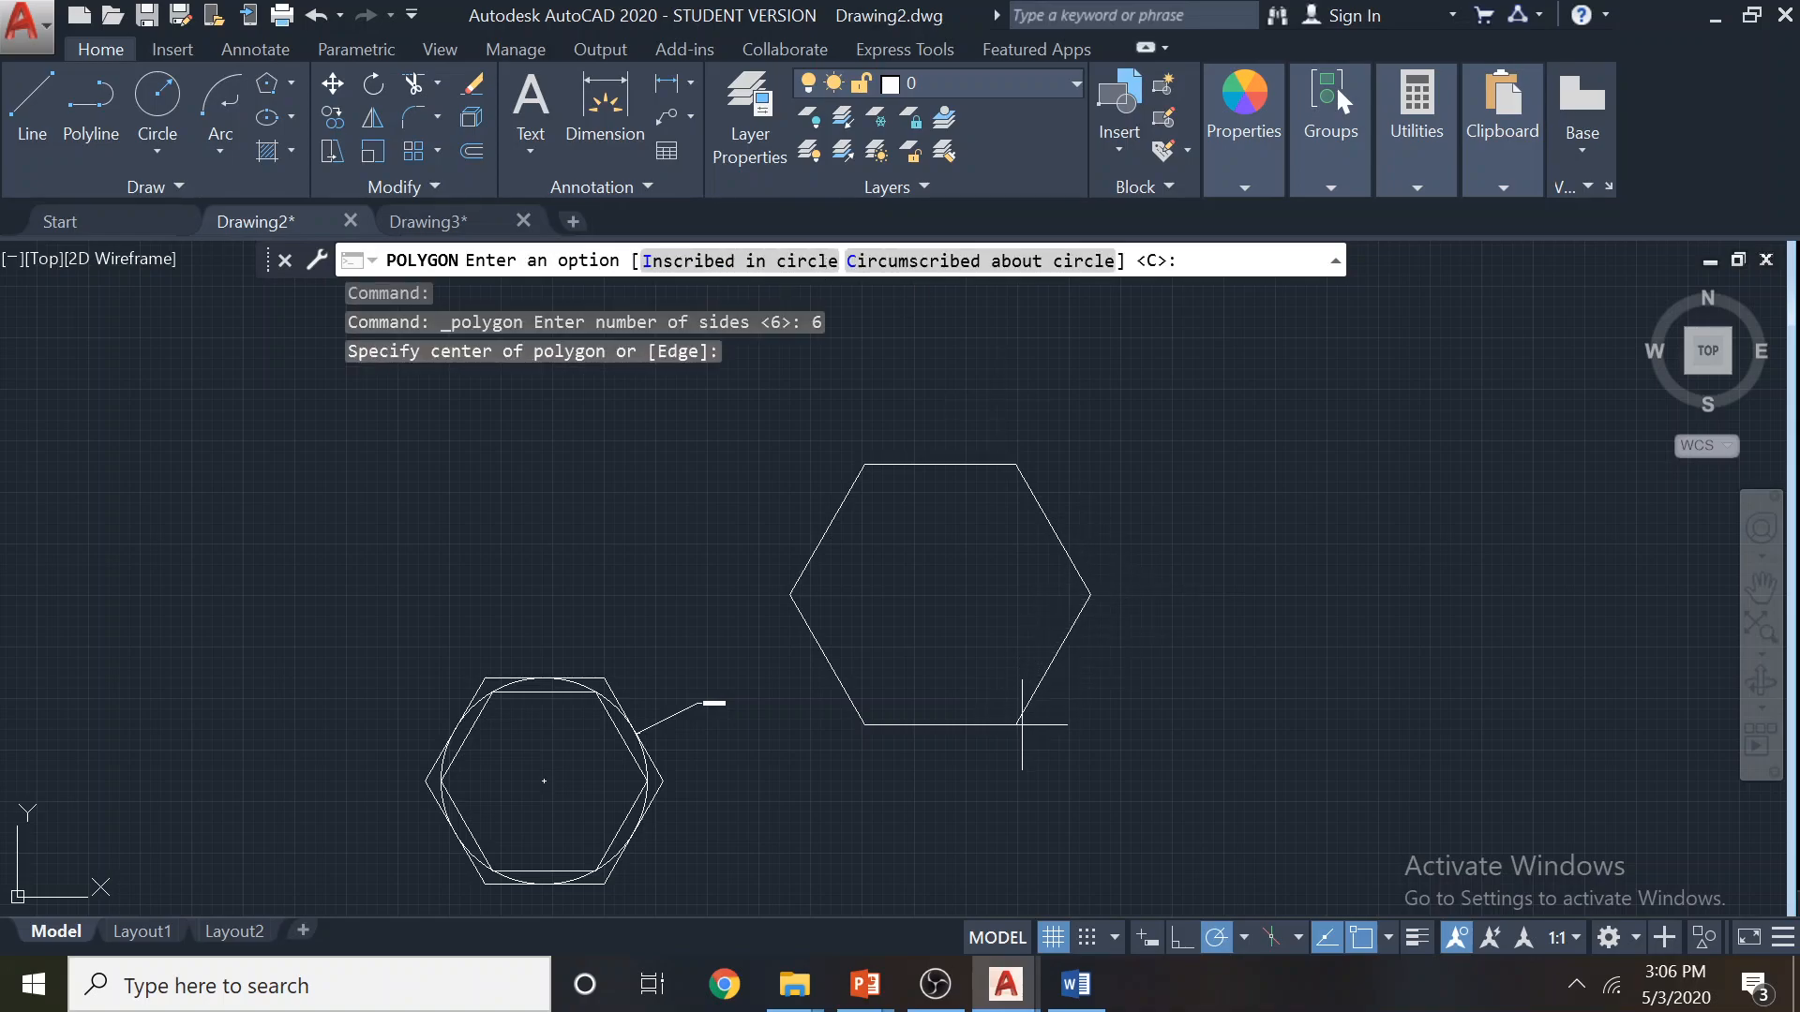
key("Escape")
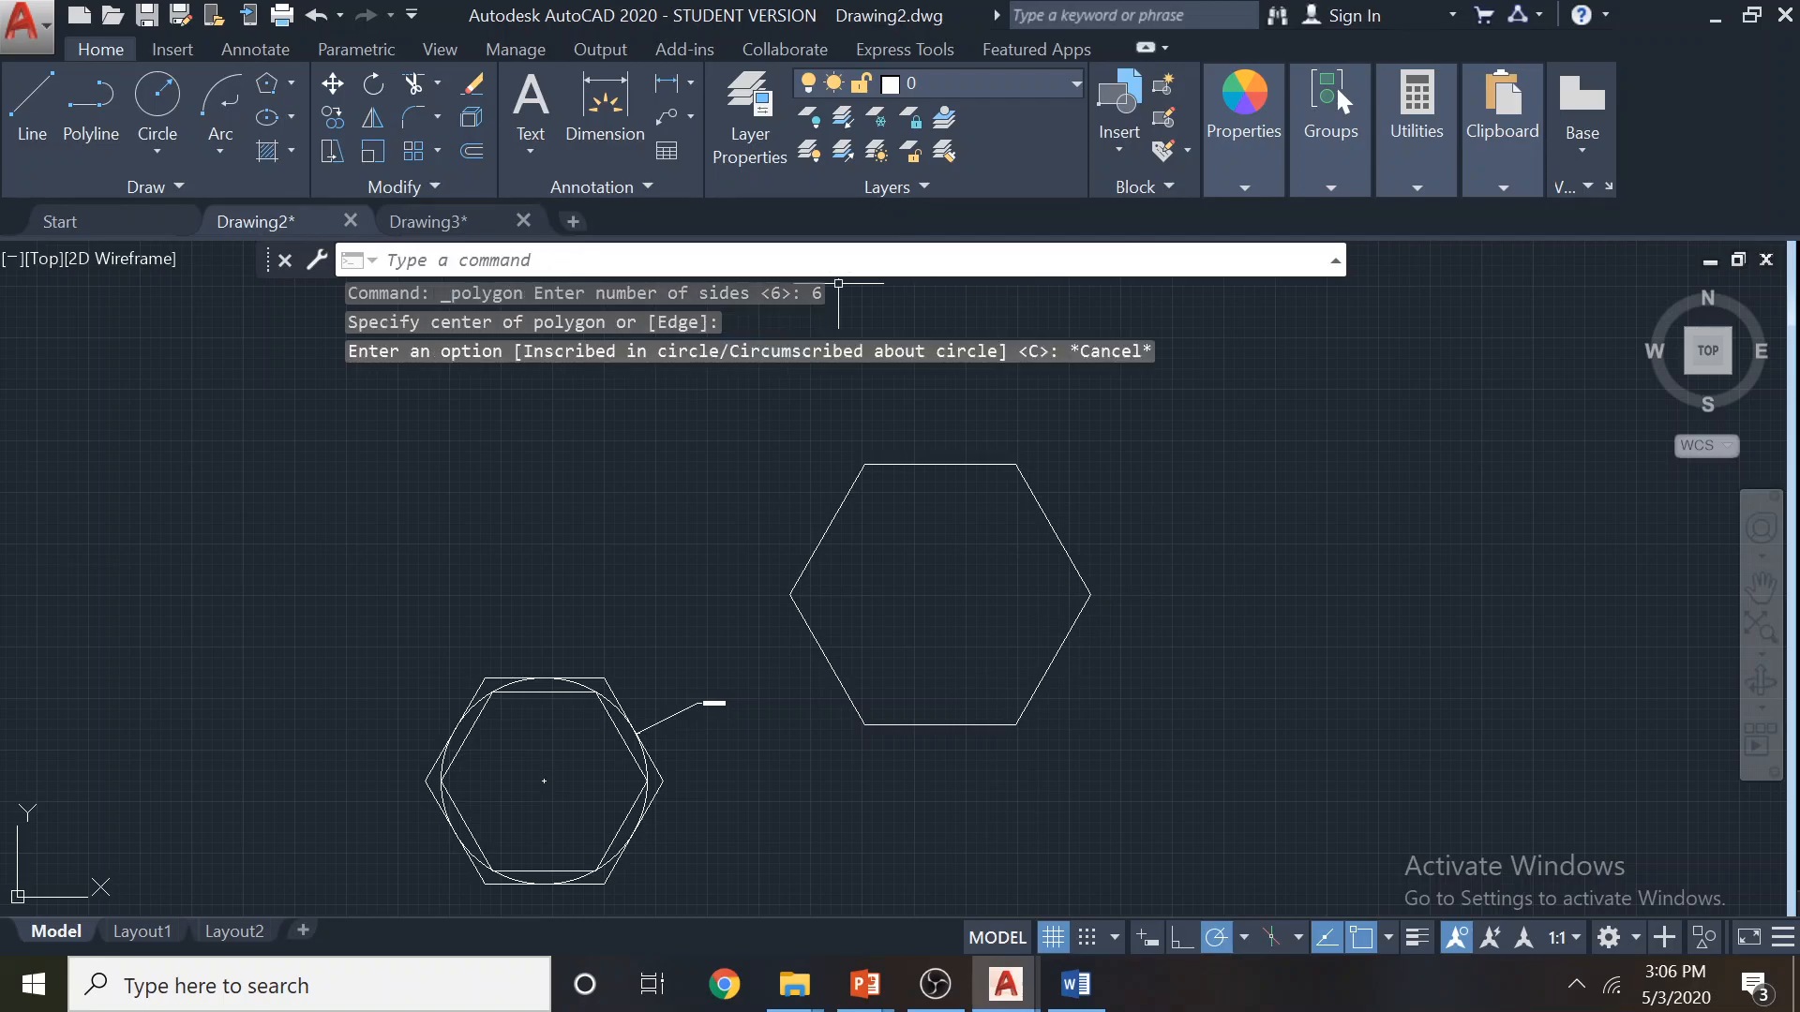
Draw a 6-sided polygon with the Edge option below the large hexagon, using its bottom side's right and left endpoints as the edge
left_click(293, 85)
left_click(305, 184)
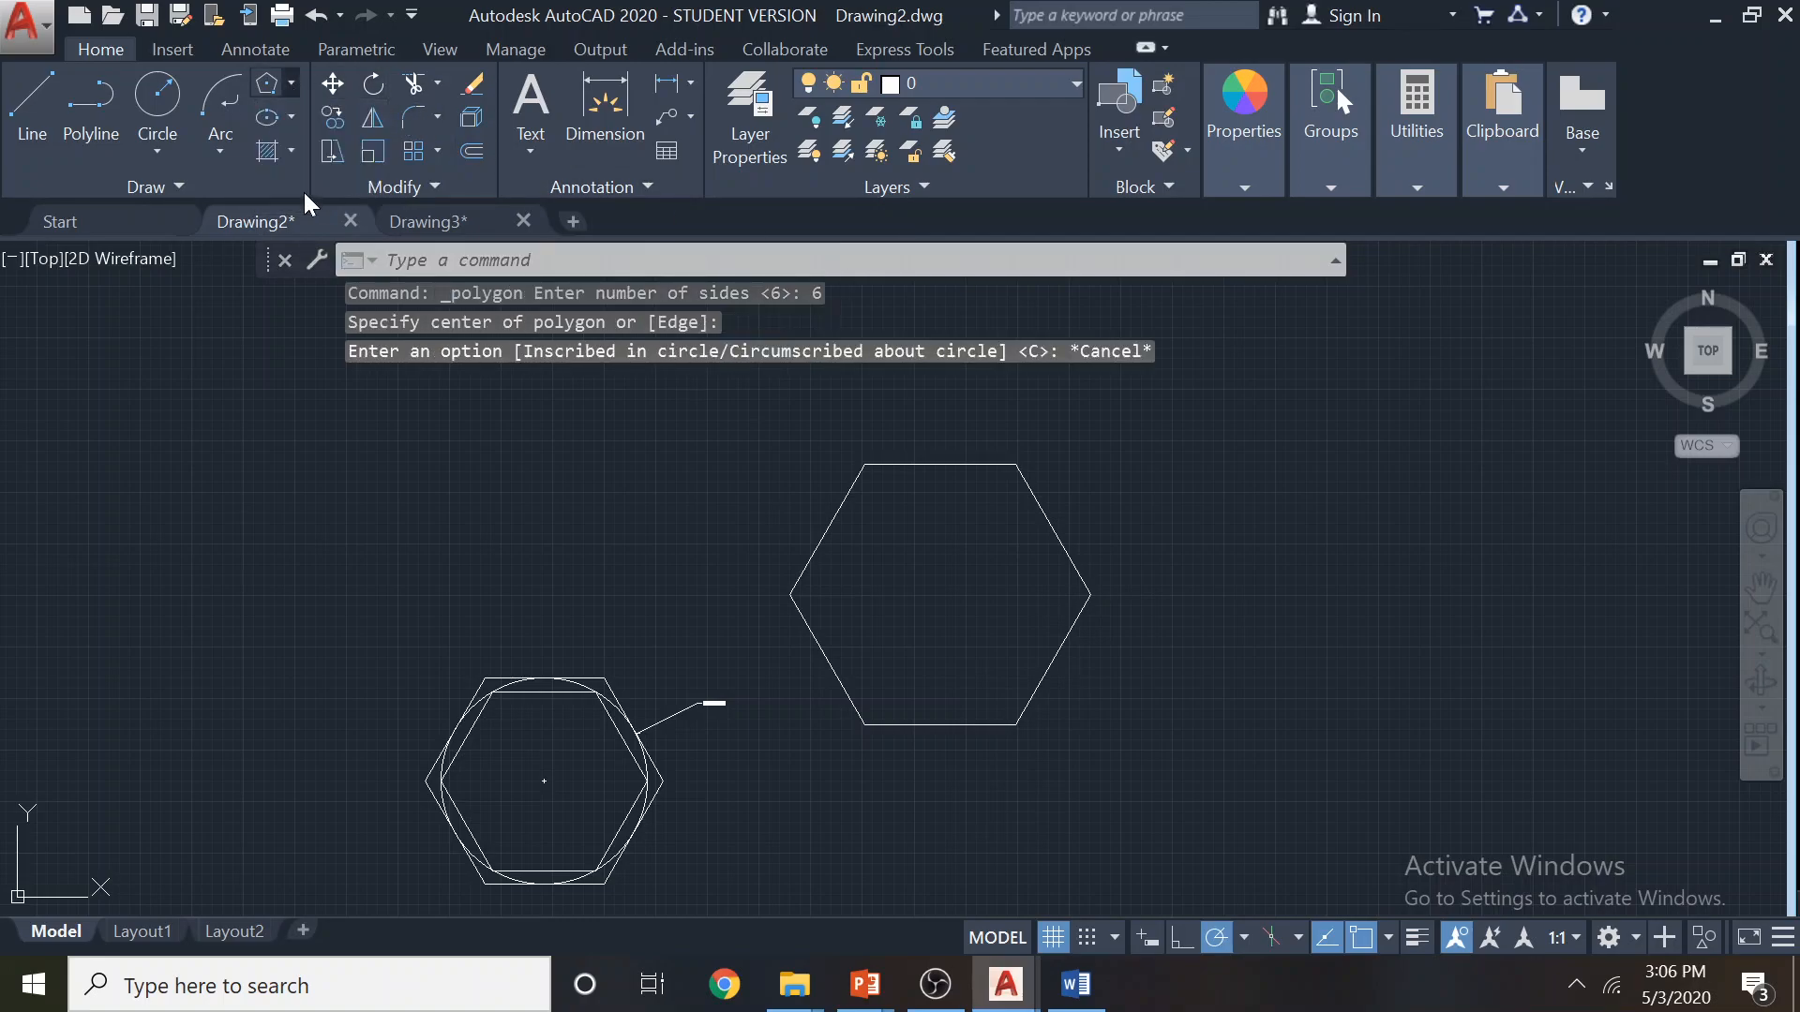
key("Return")
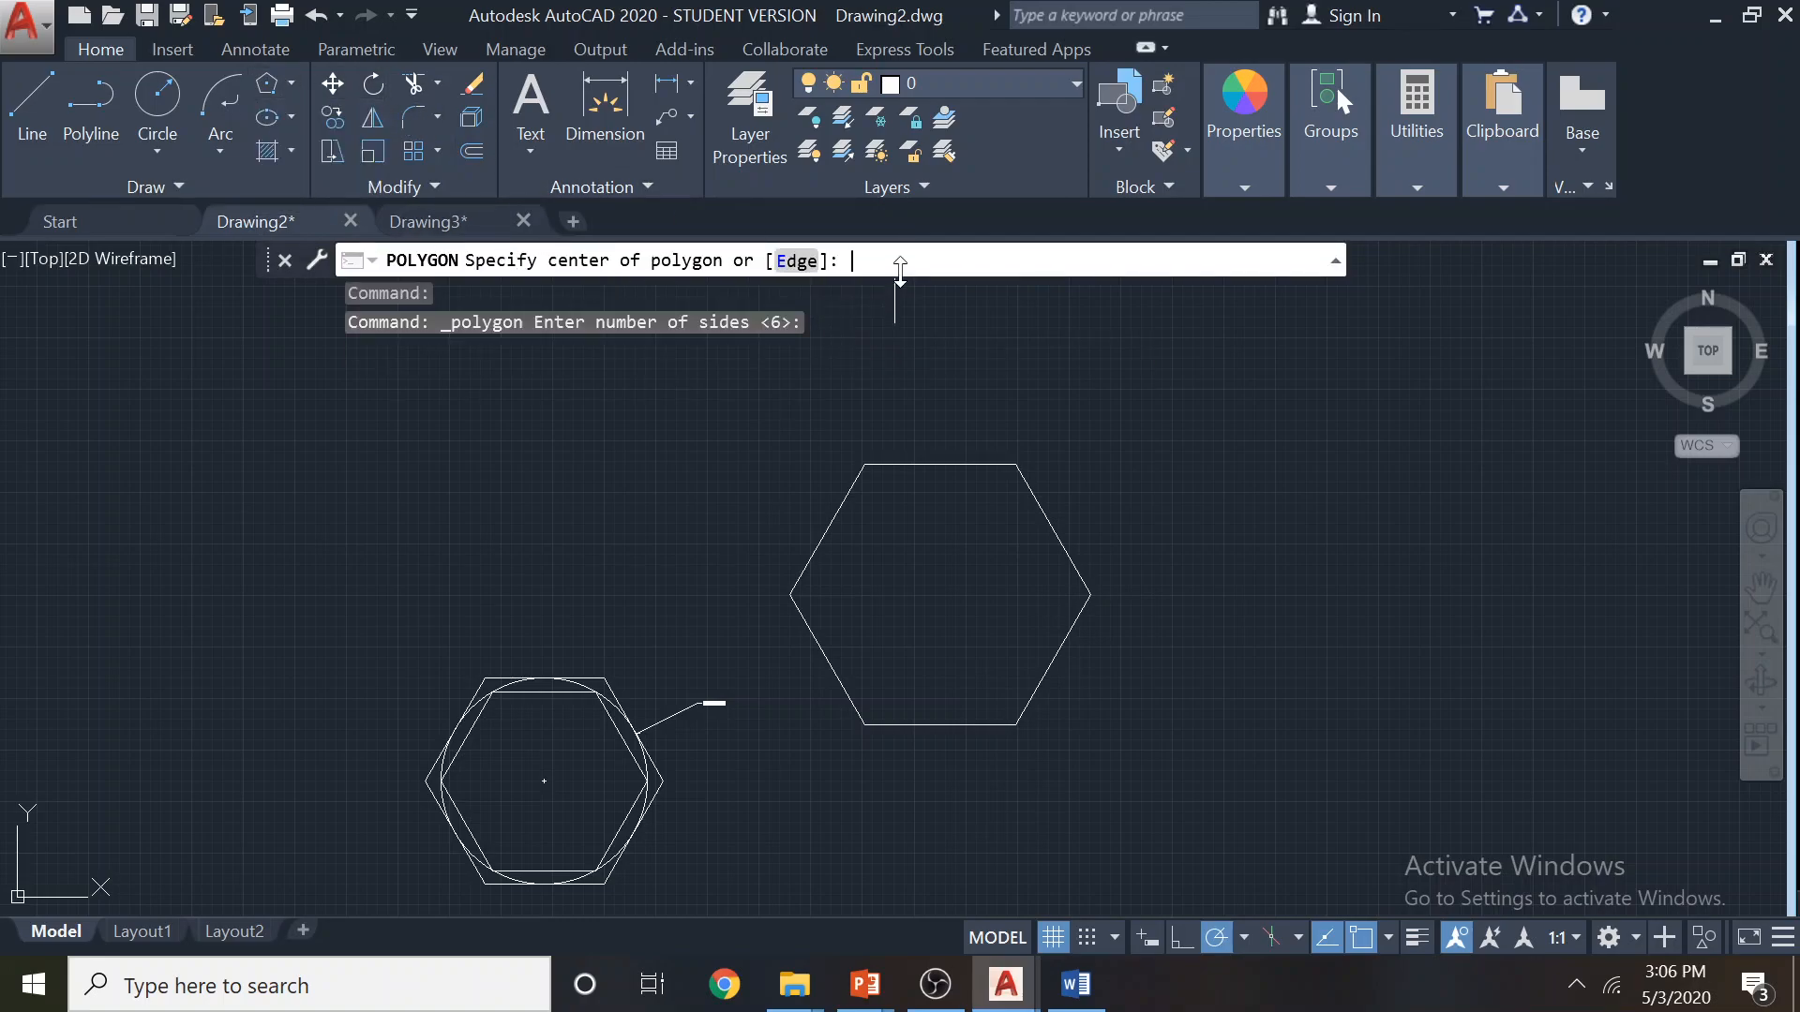
left_click(794, 261)
left_click(1016, 724)
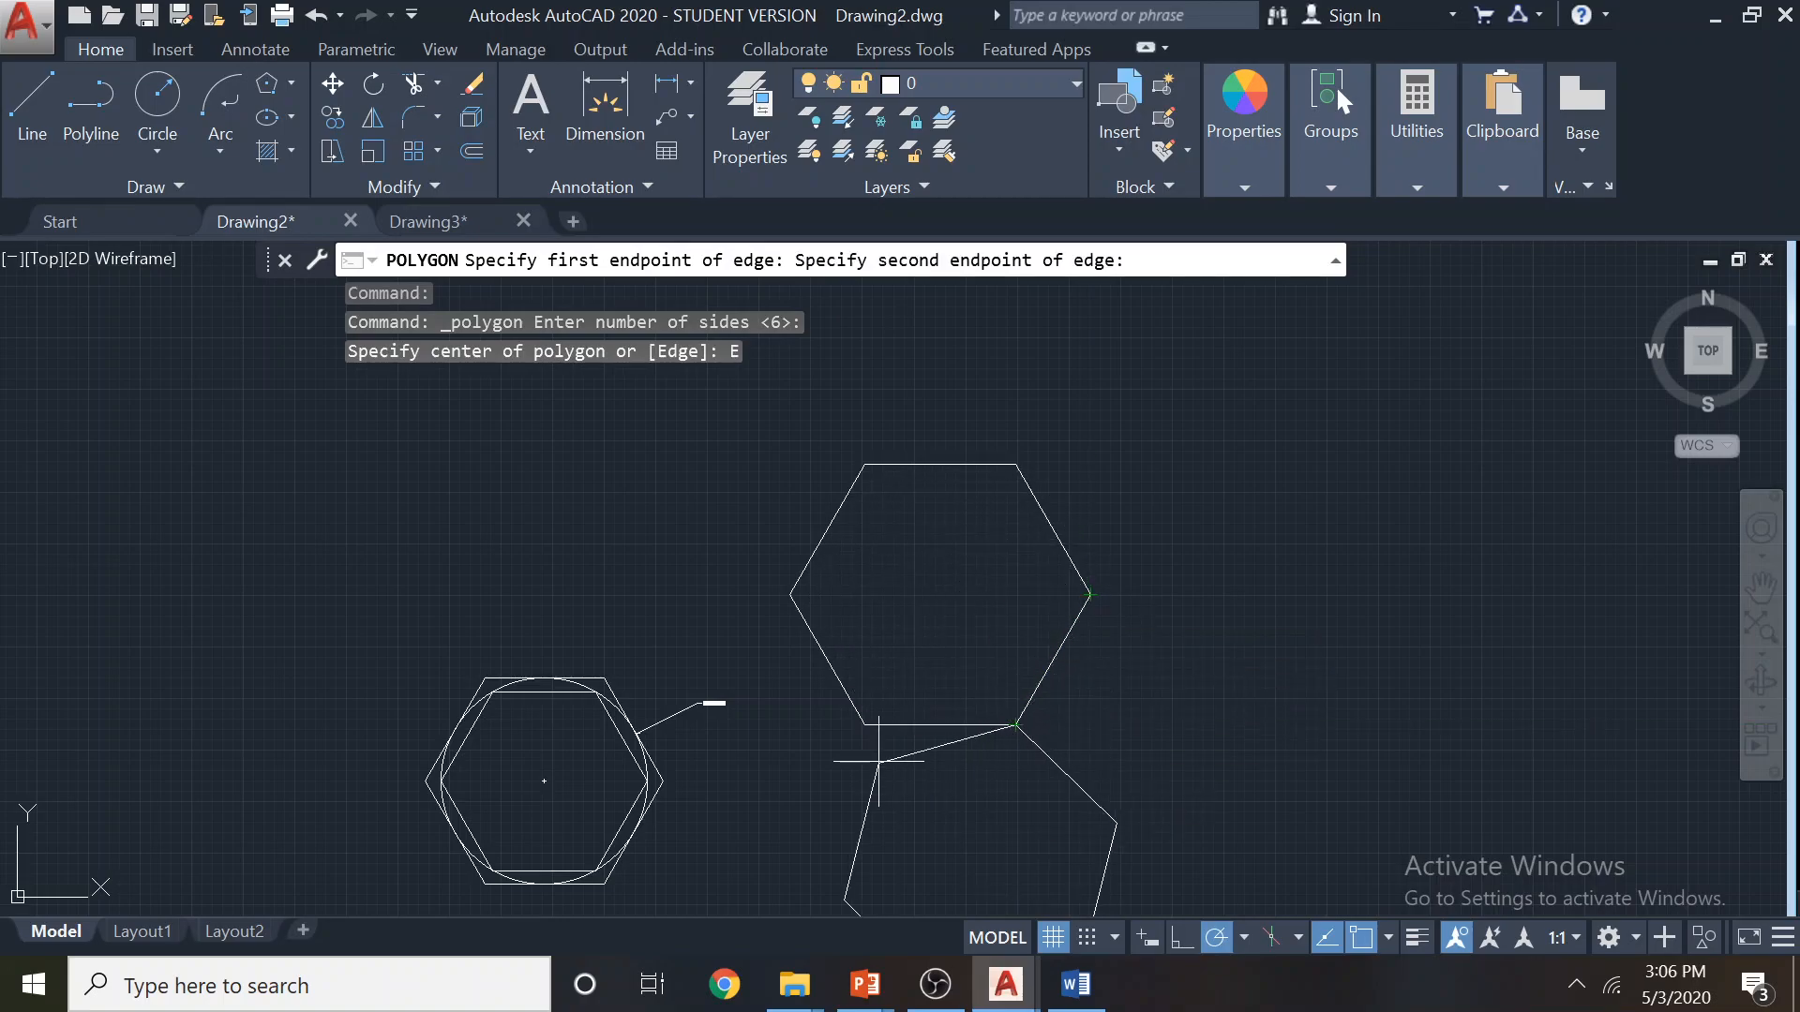
left_click(865, 724)
Draw another 6-sided polygon with the Edge option, from the upper large hexagon's right vertex to its lower-right vertex
scroll(1205, 611, "down", 2)
middle_click_drag(1205, 611, 893, 514)
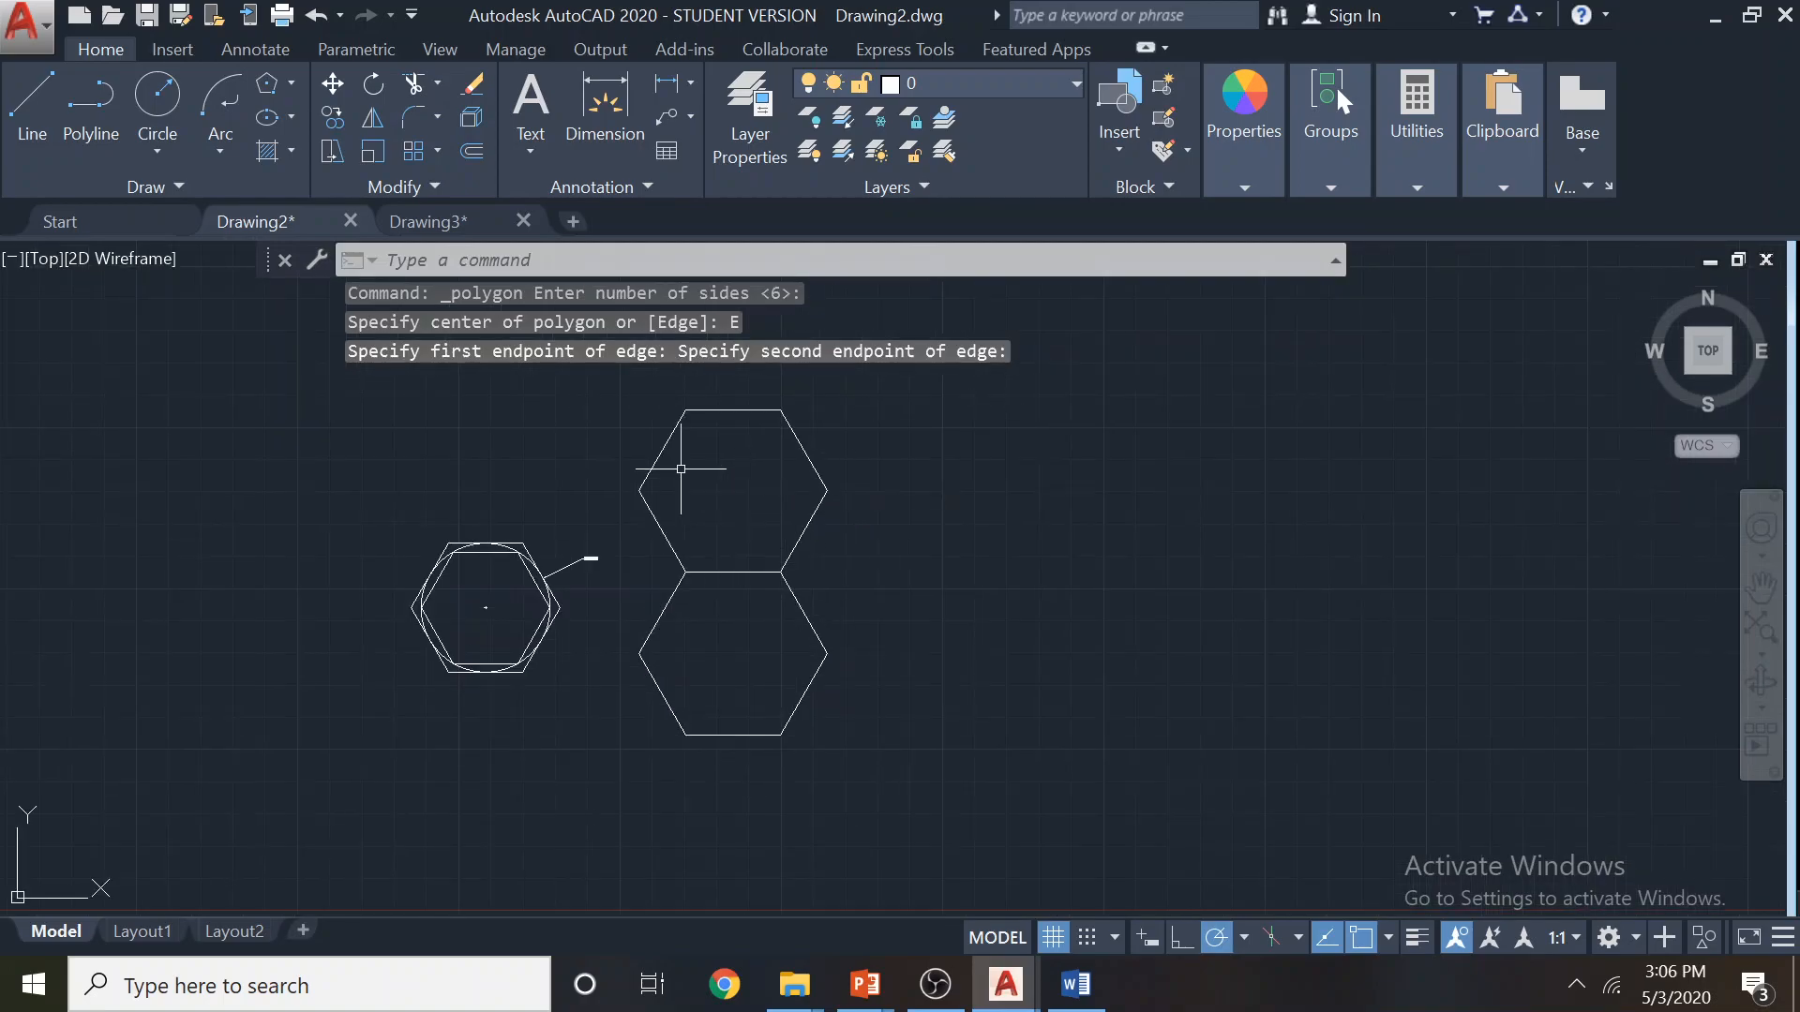
left_click(291, 84)
left_click(324, 178)
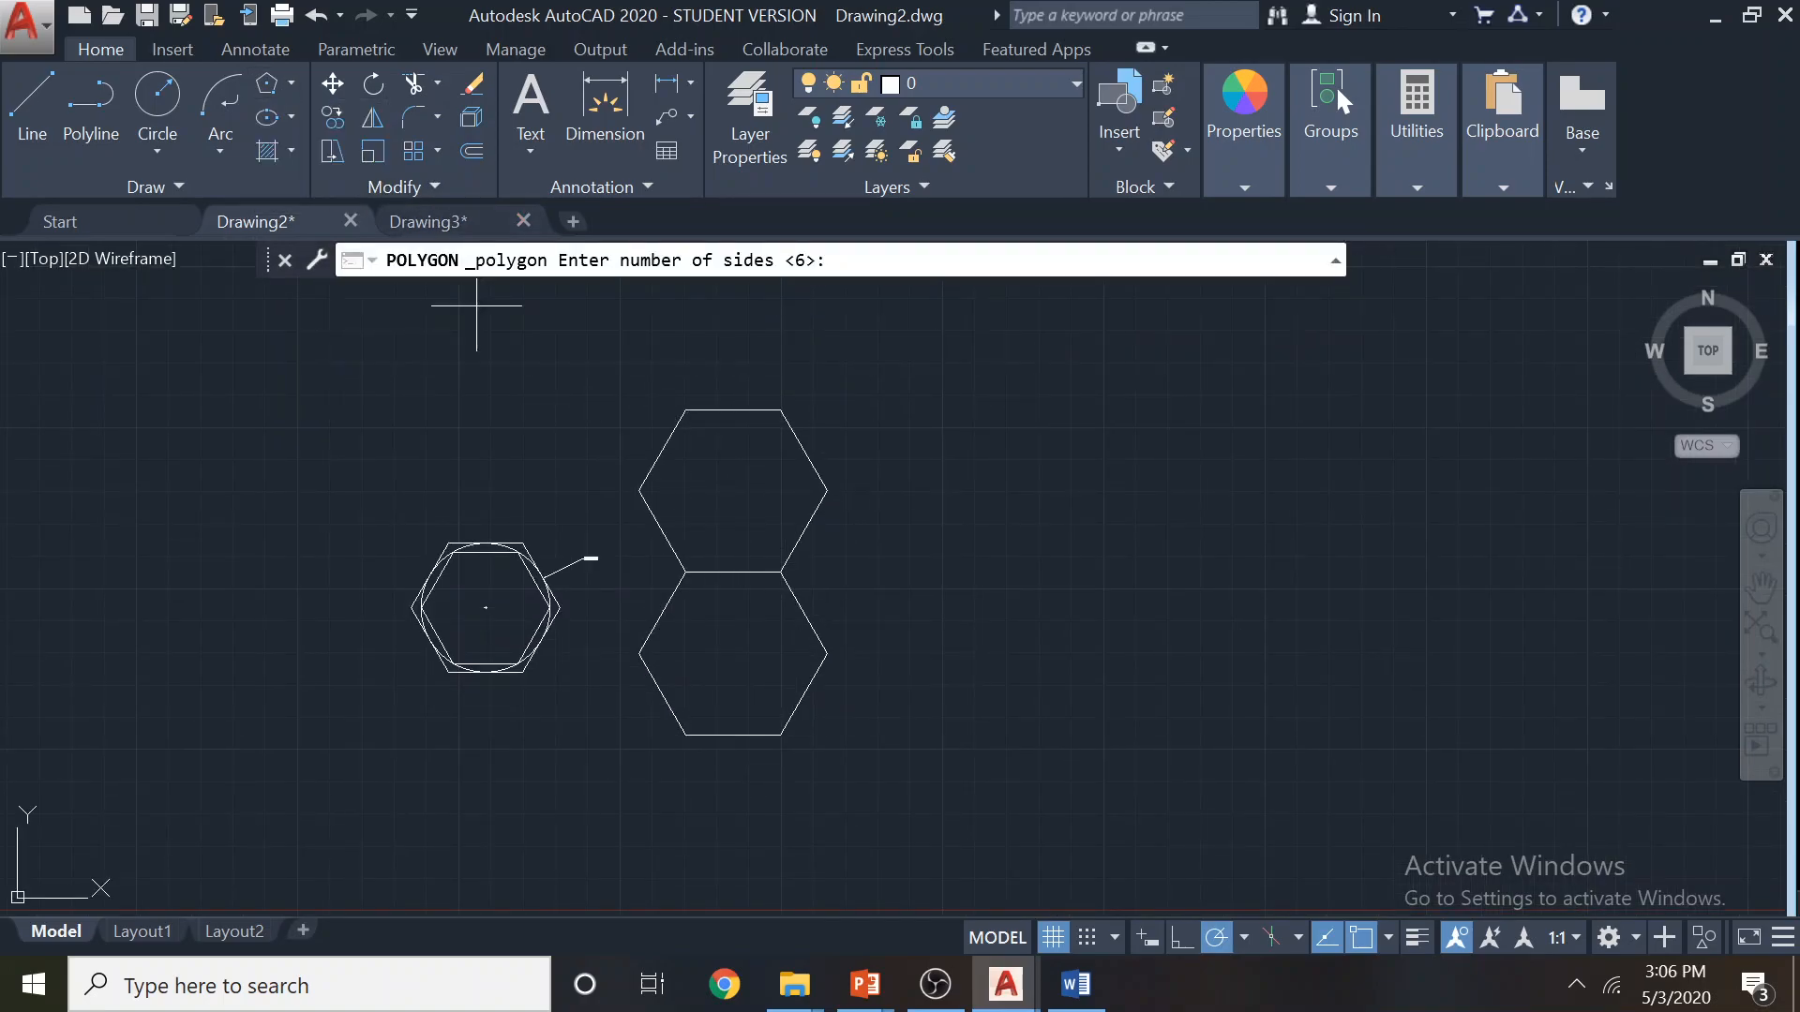
key("Return")
type("E")
key("Return")
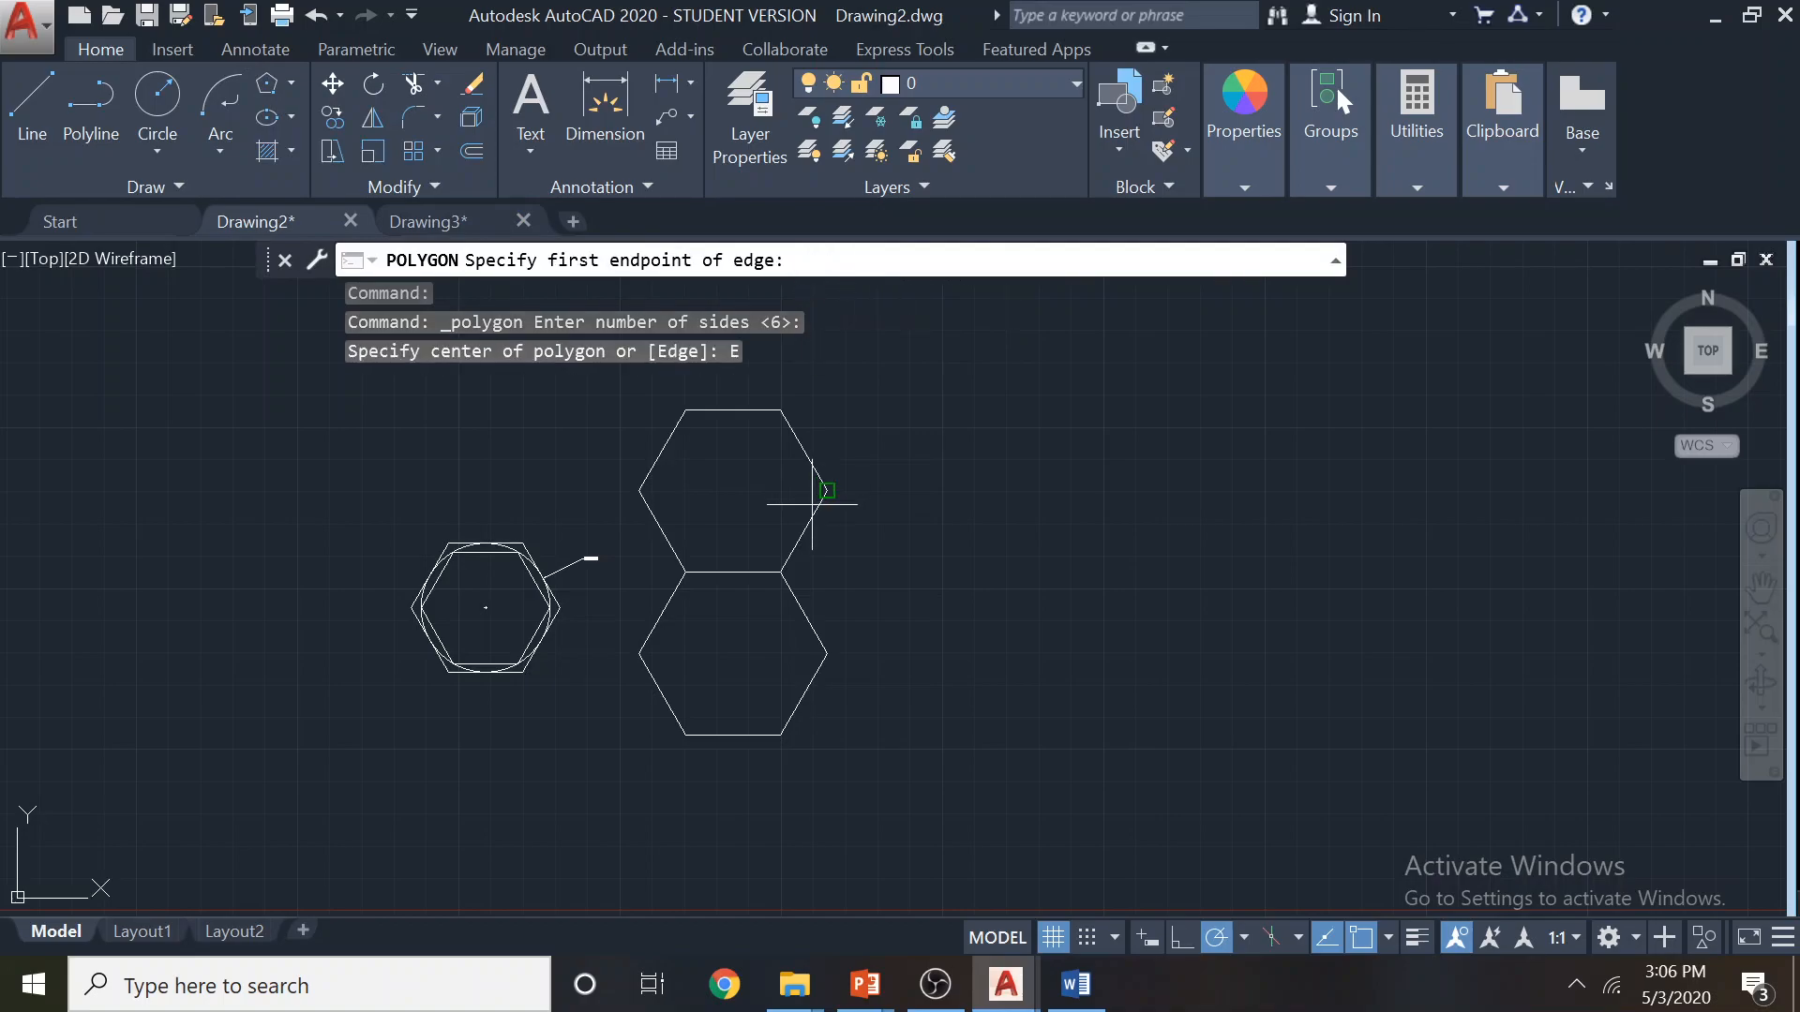
left_click(827, 489)
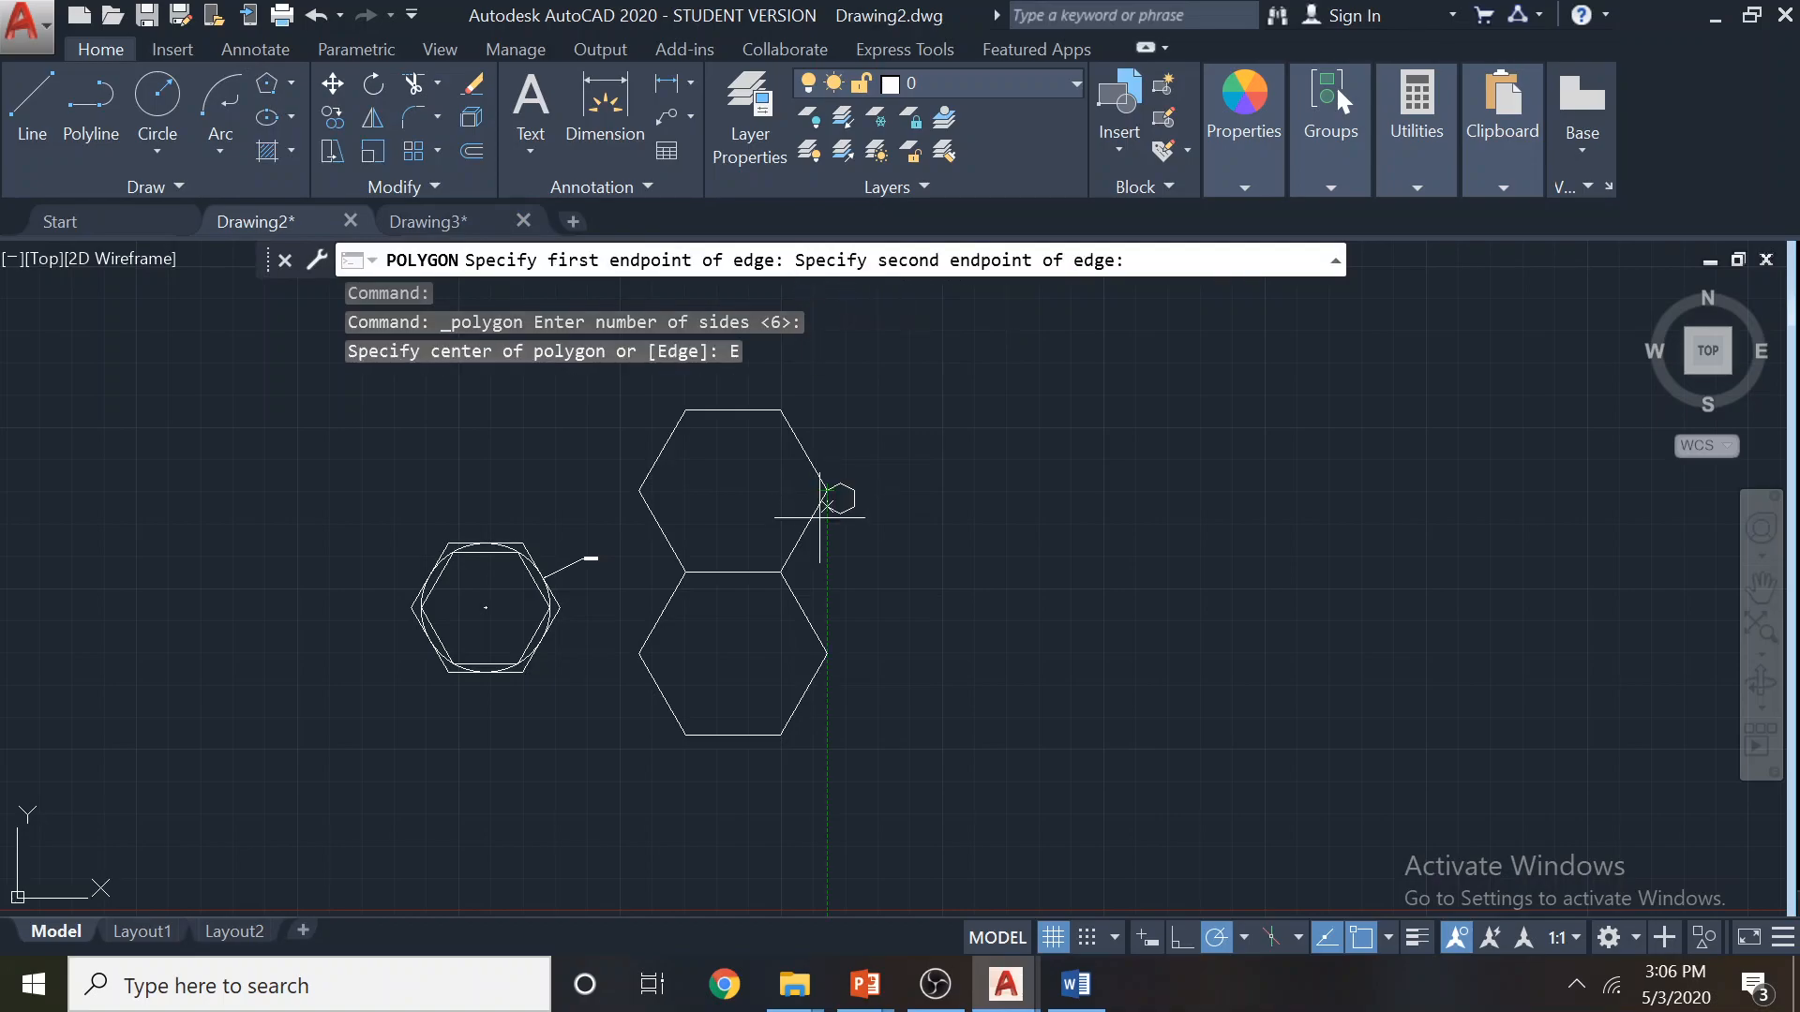
left_click(780, 571)
scroll(1106, 523, "down", 3)
scroll(1034, 535, "up", 1)
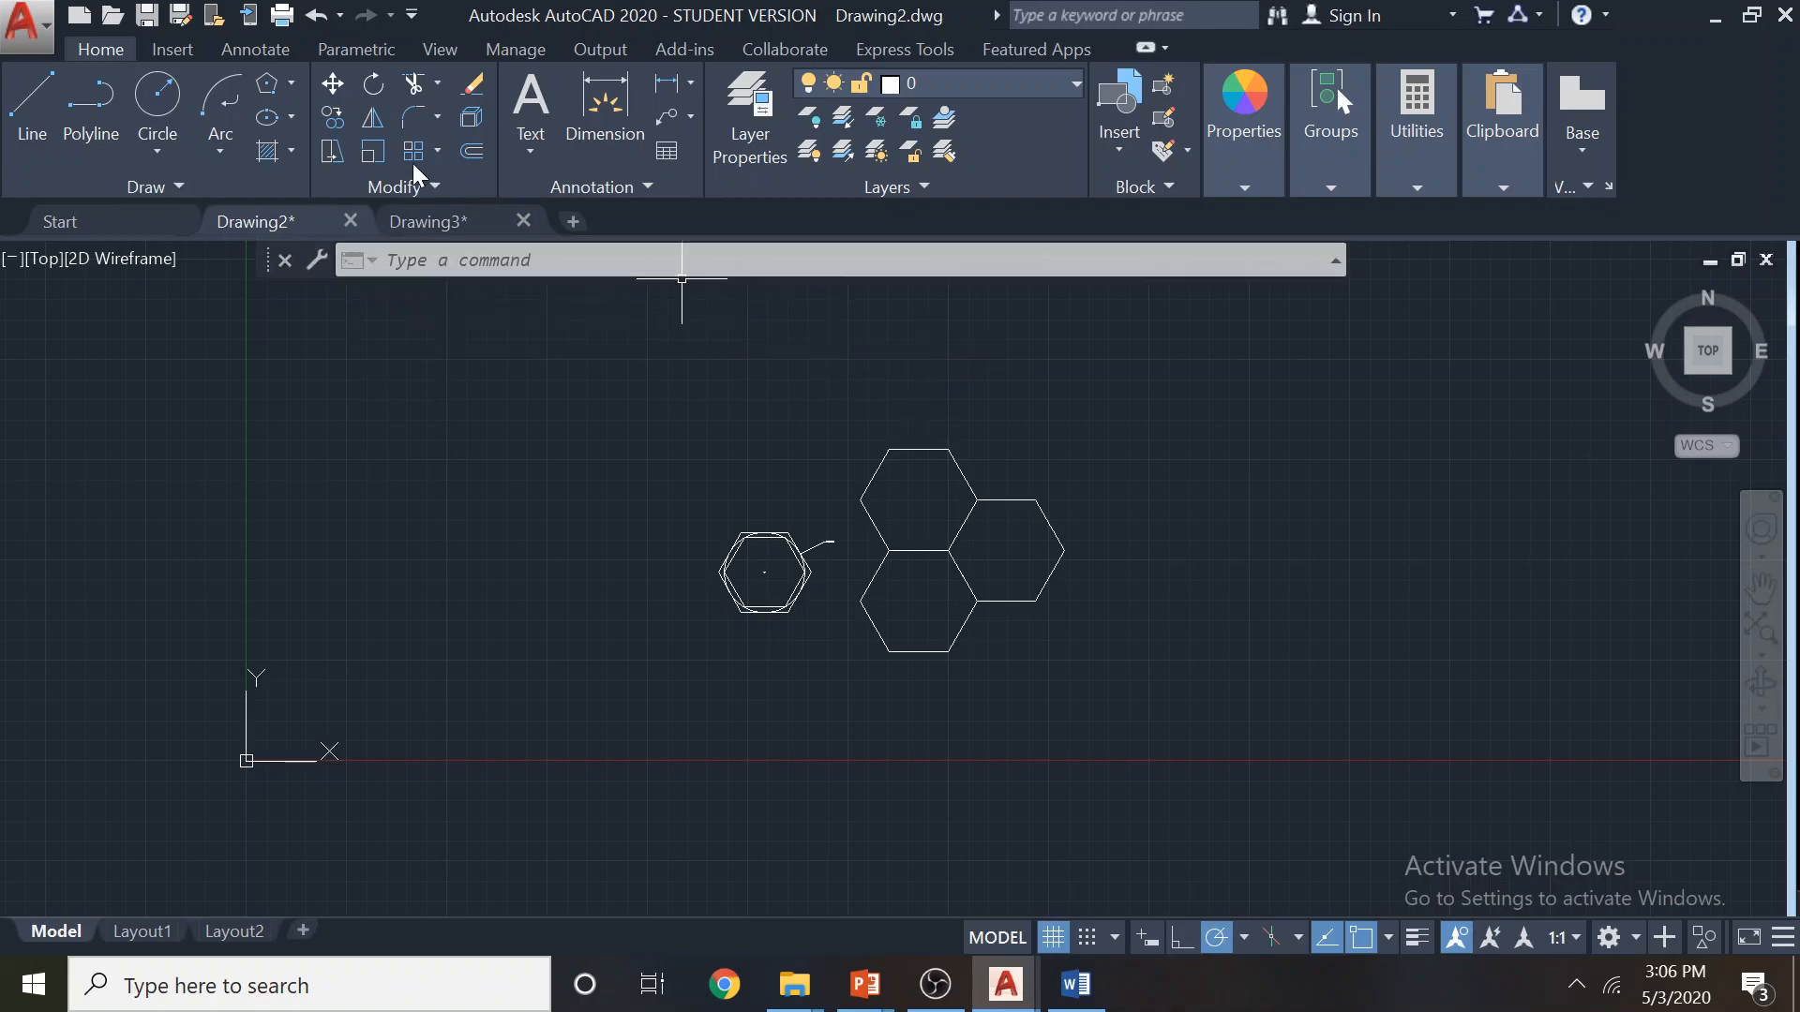
left_click(290, 88)
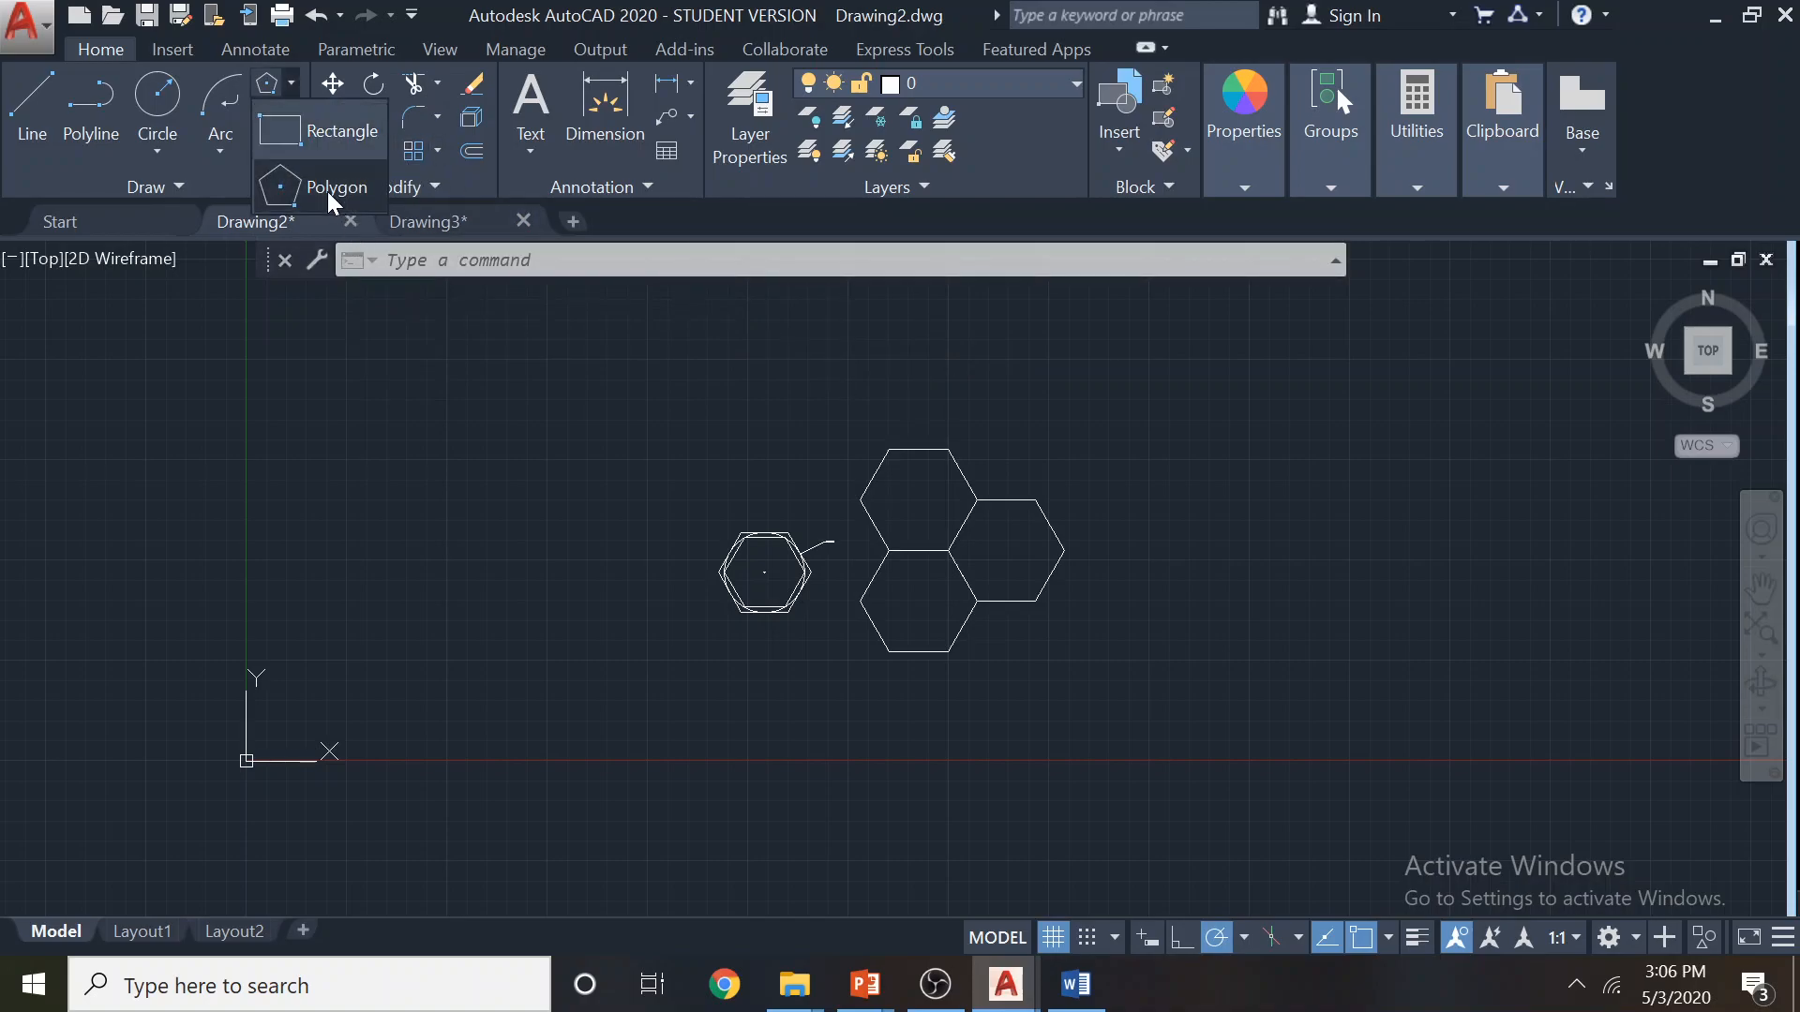
left_click(364, 426)
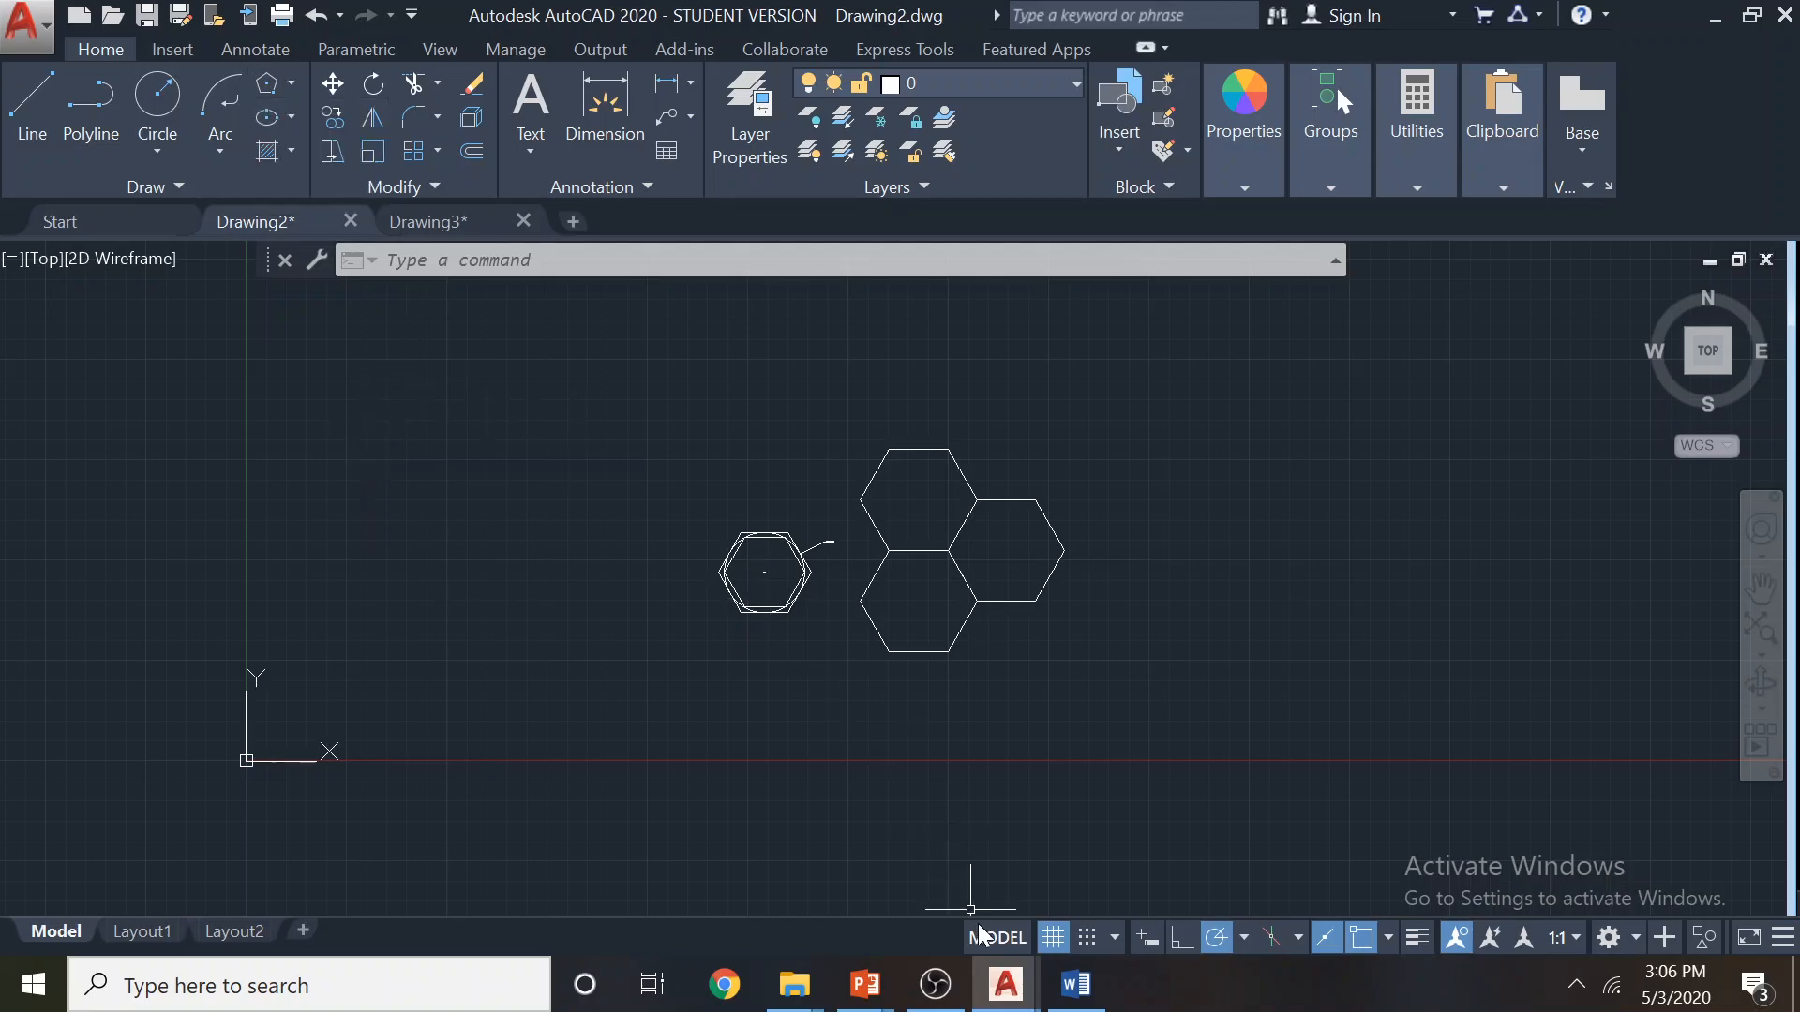
left_click(296, 114)
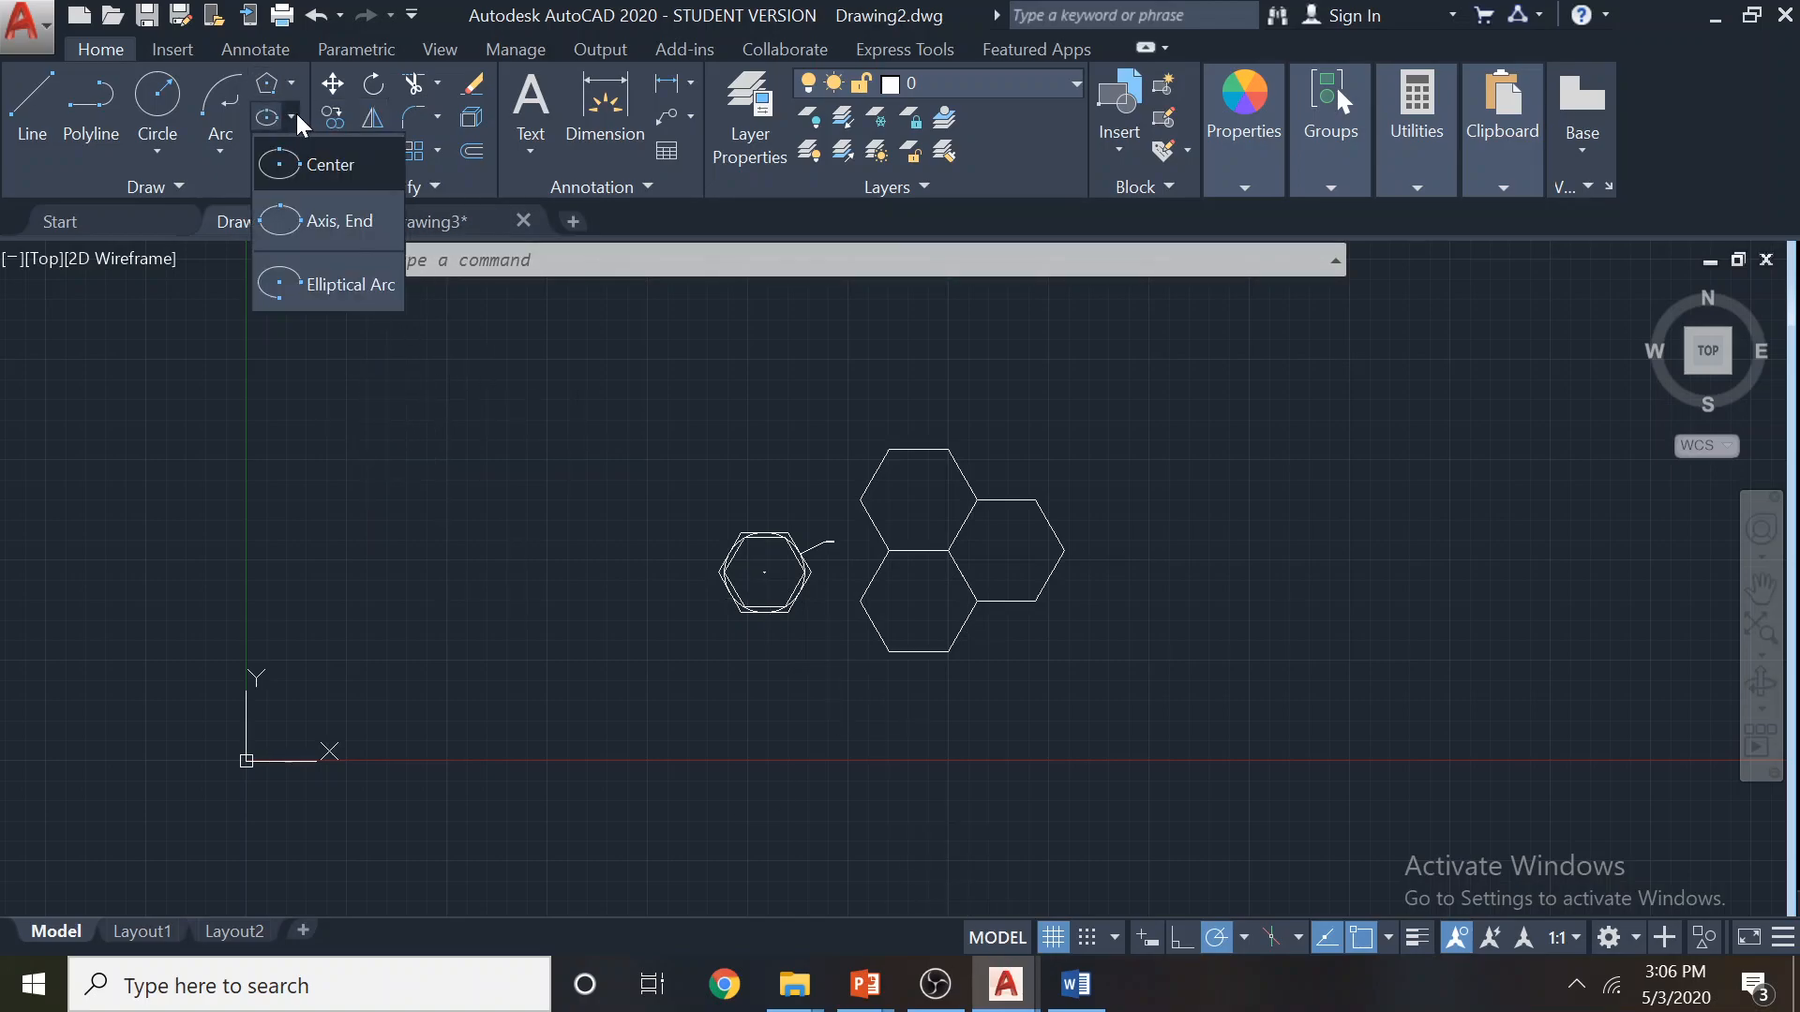
left_click(293, 79)
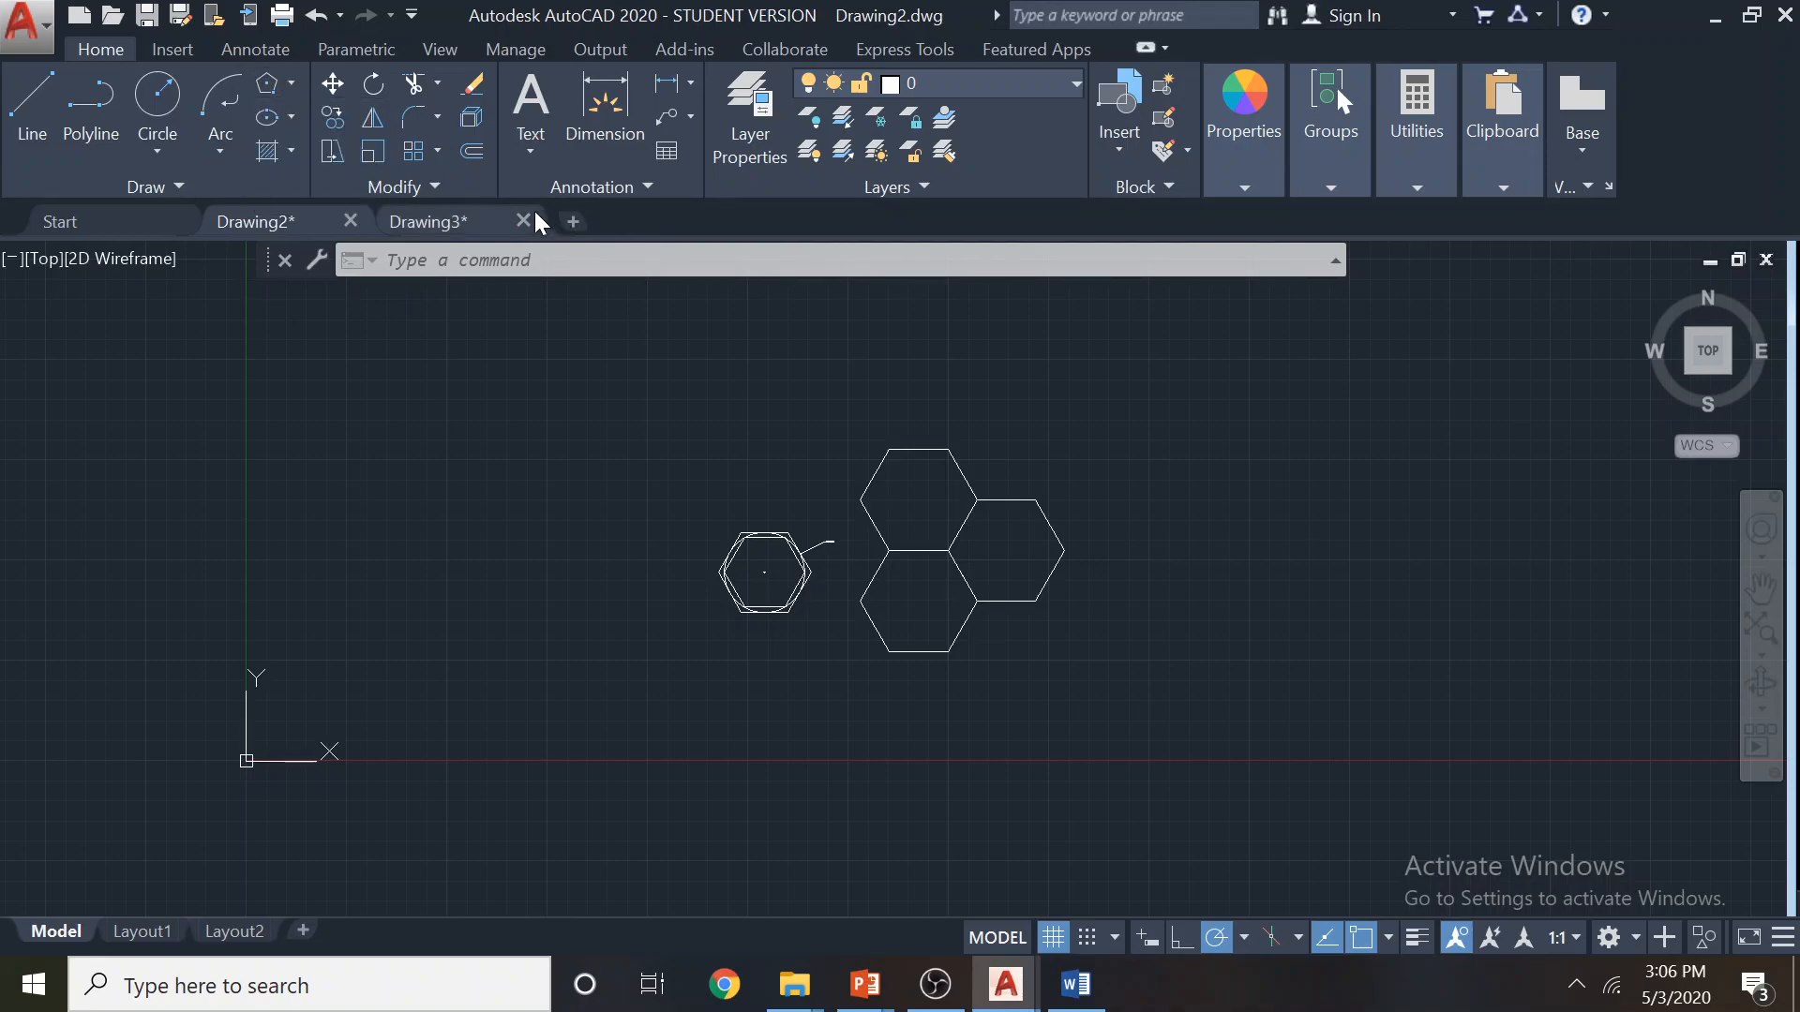
left_click(291, 115)
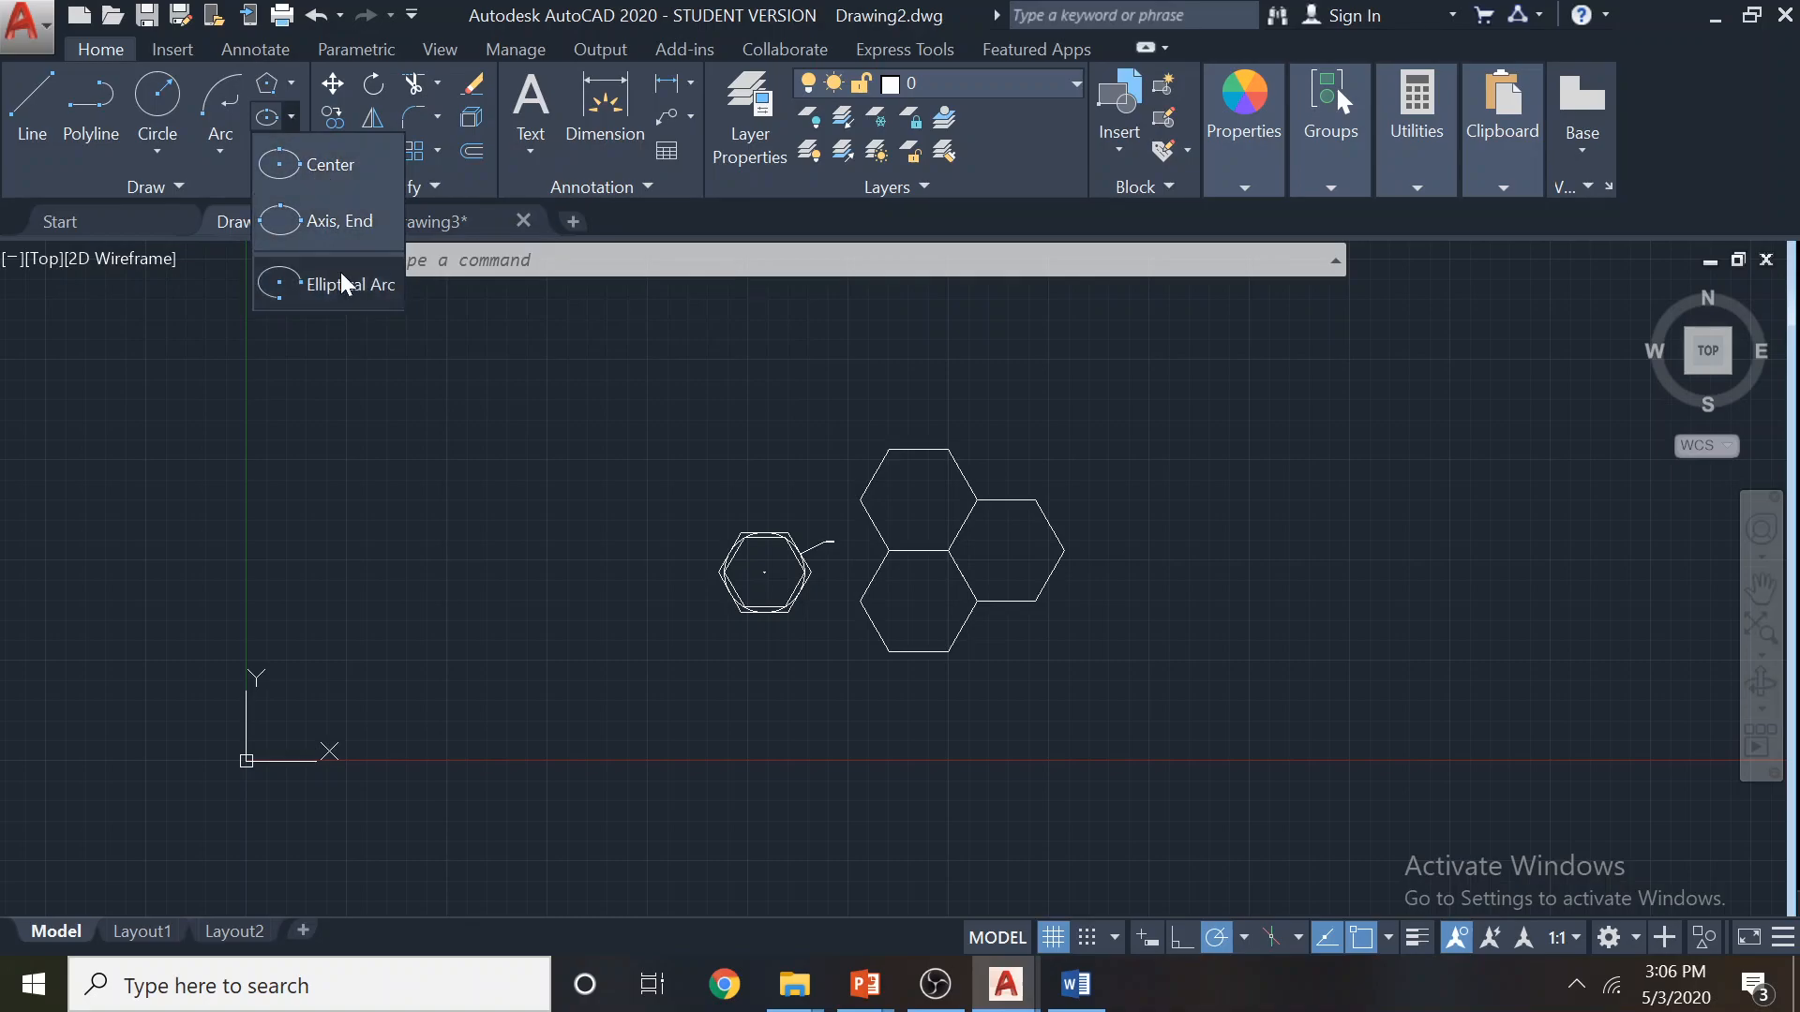
mouse_move(864, 984)
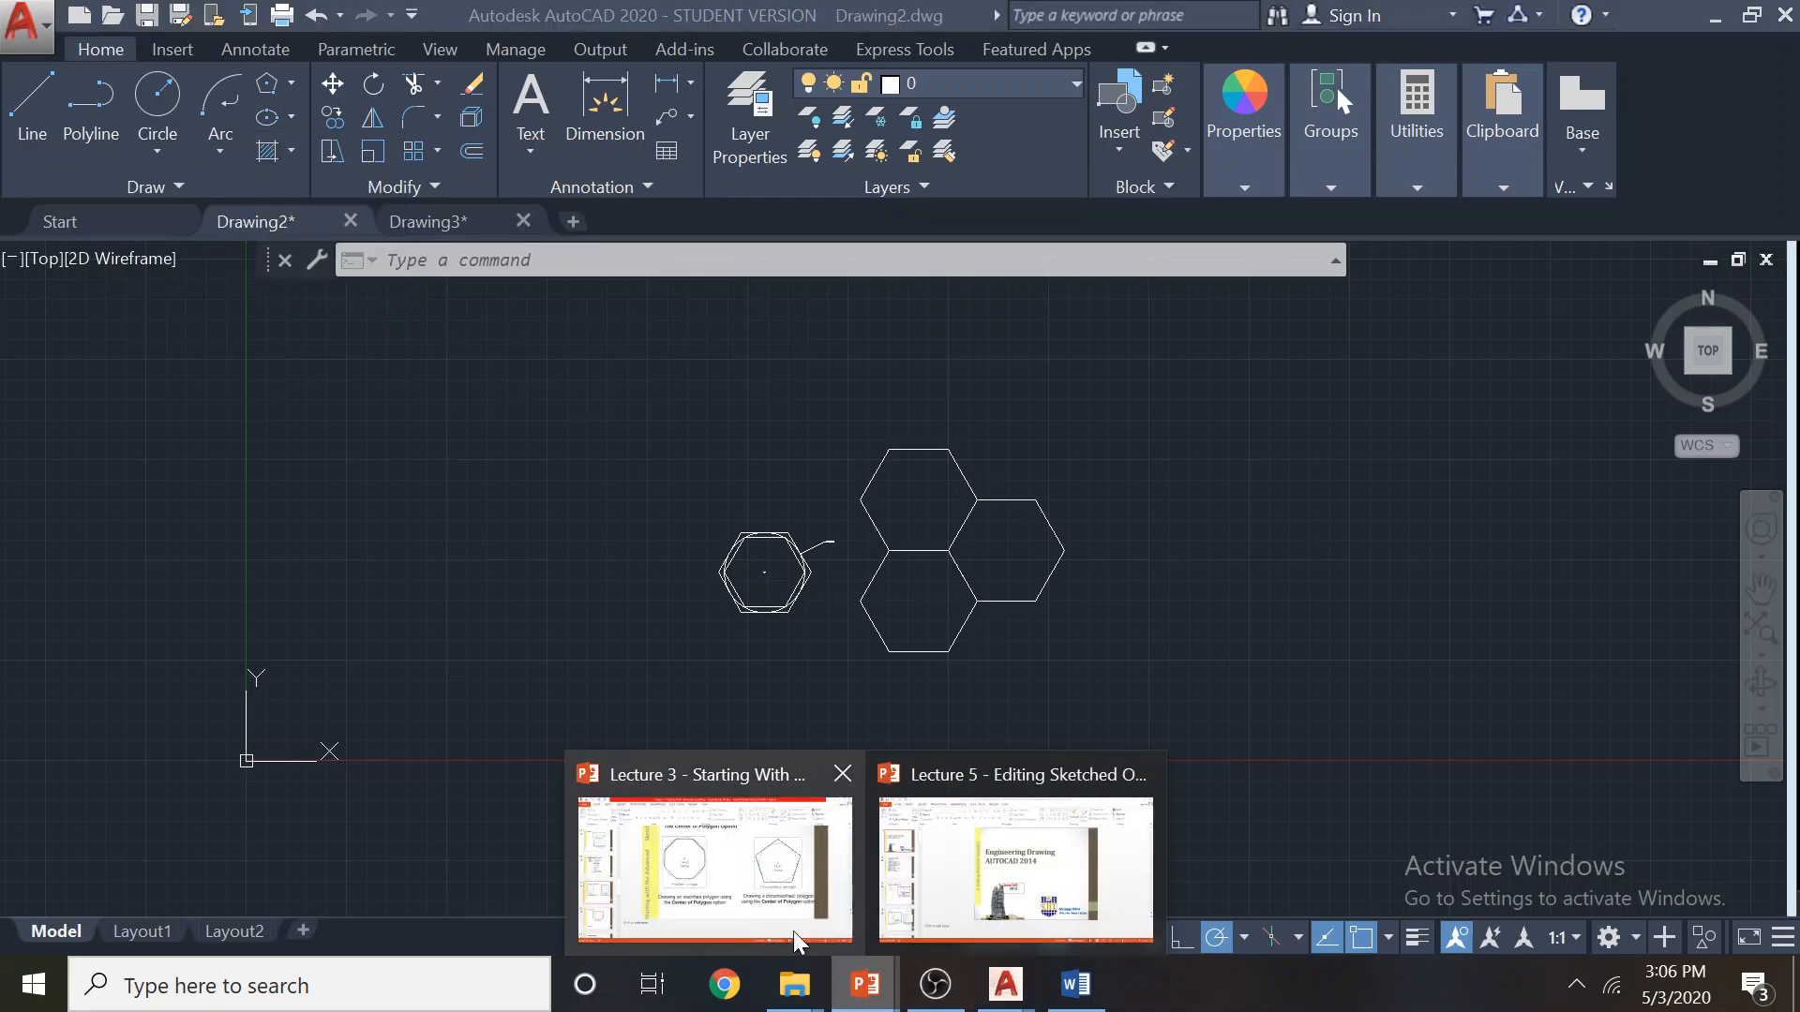
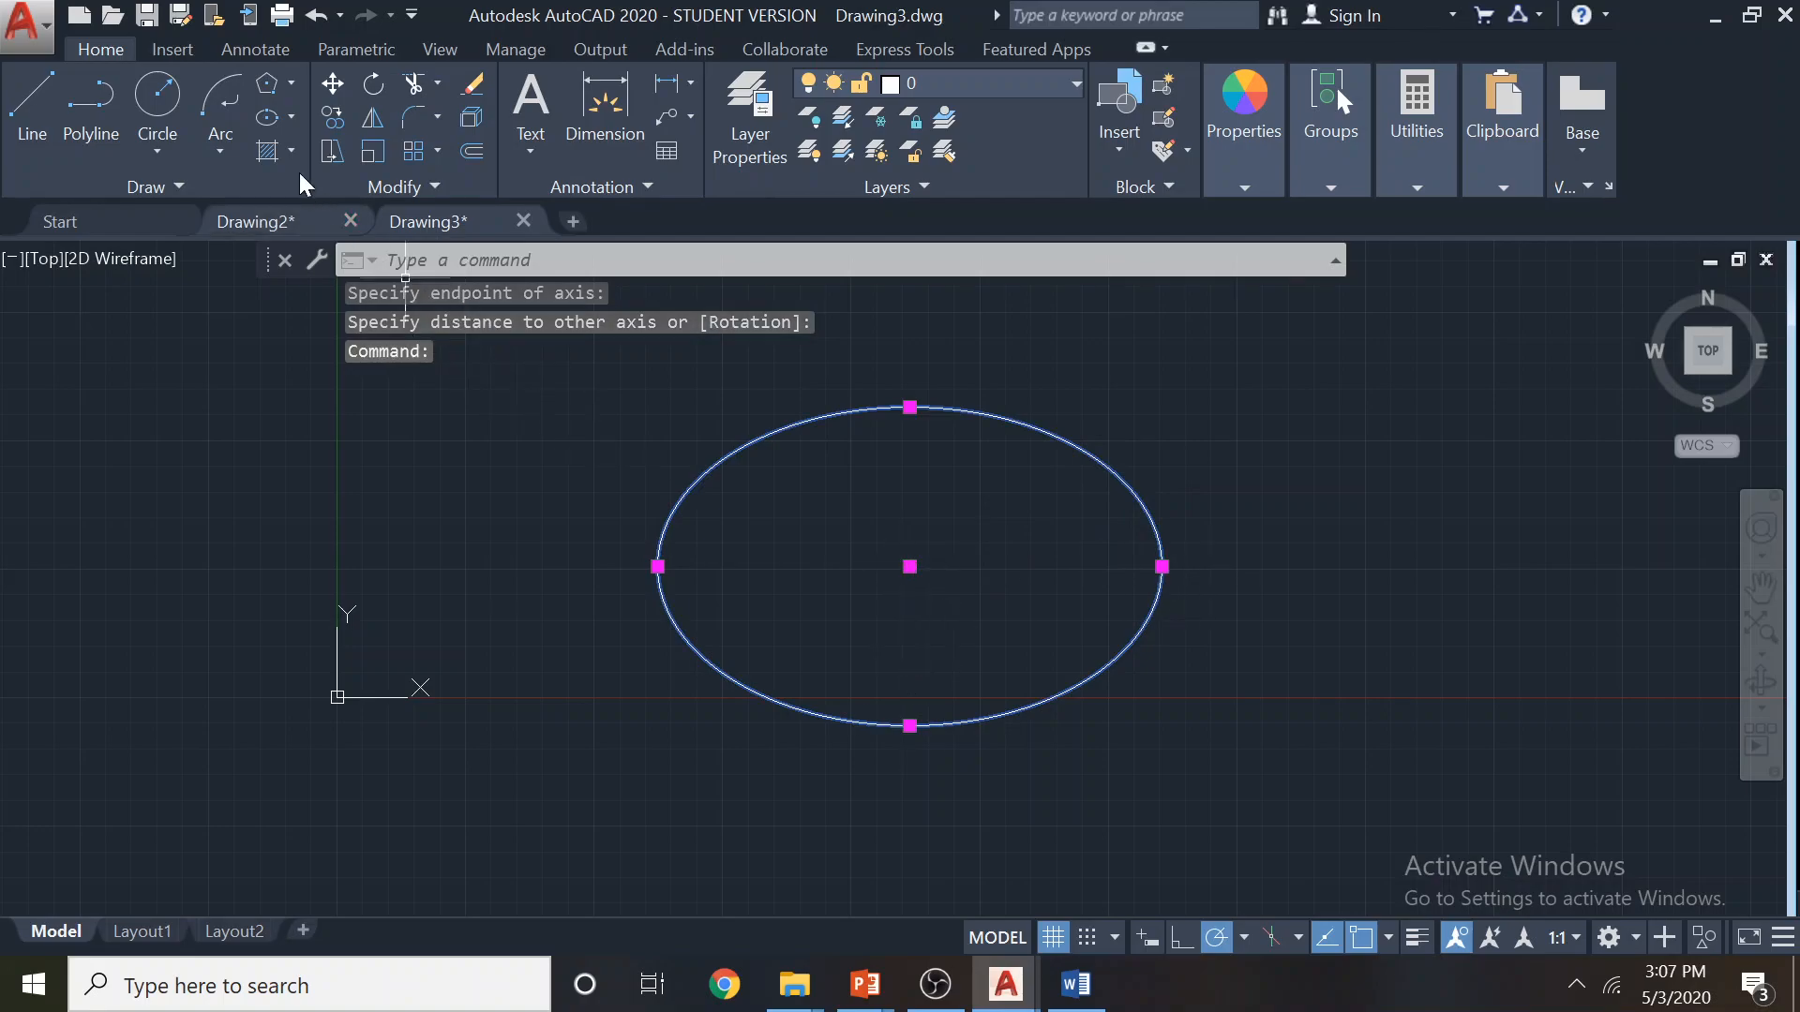
Draw an open-topped rectangular outline with the Line command to the right of the ellipse: vertical side, horizontal base, second vertical side
left_click(291, 116)
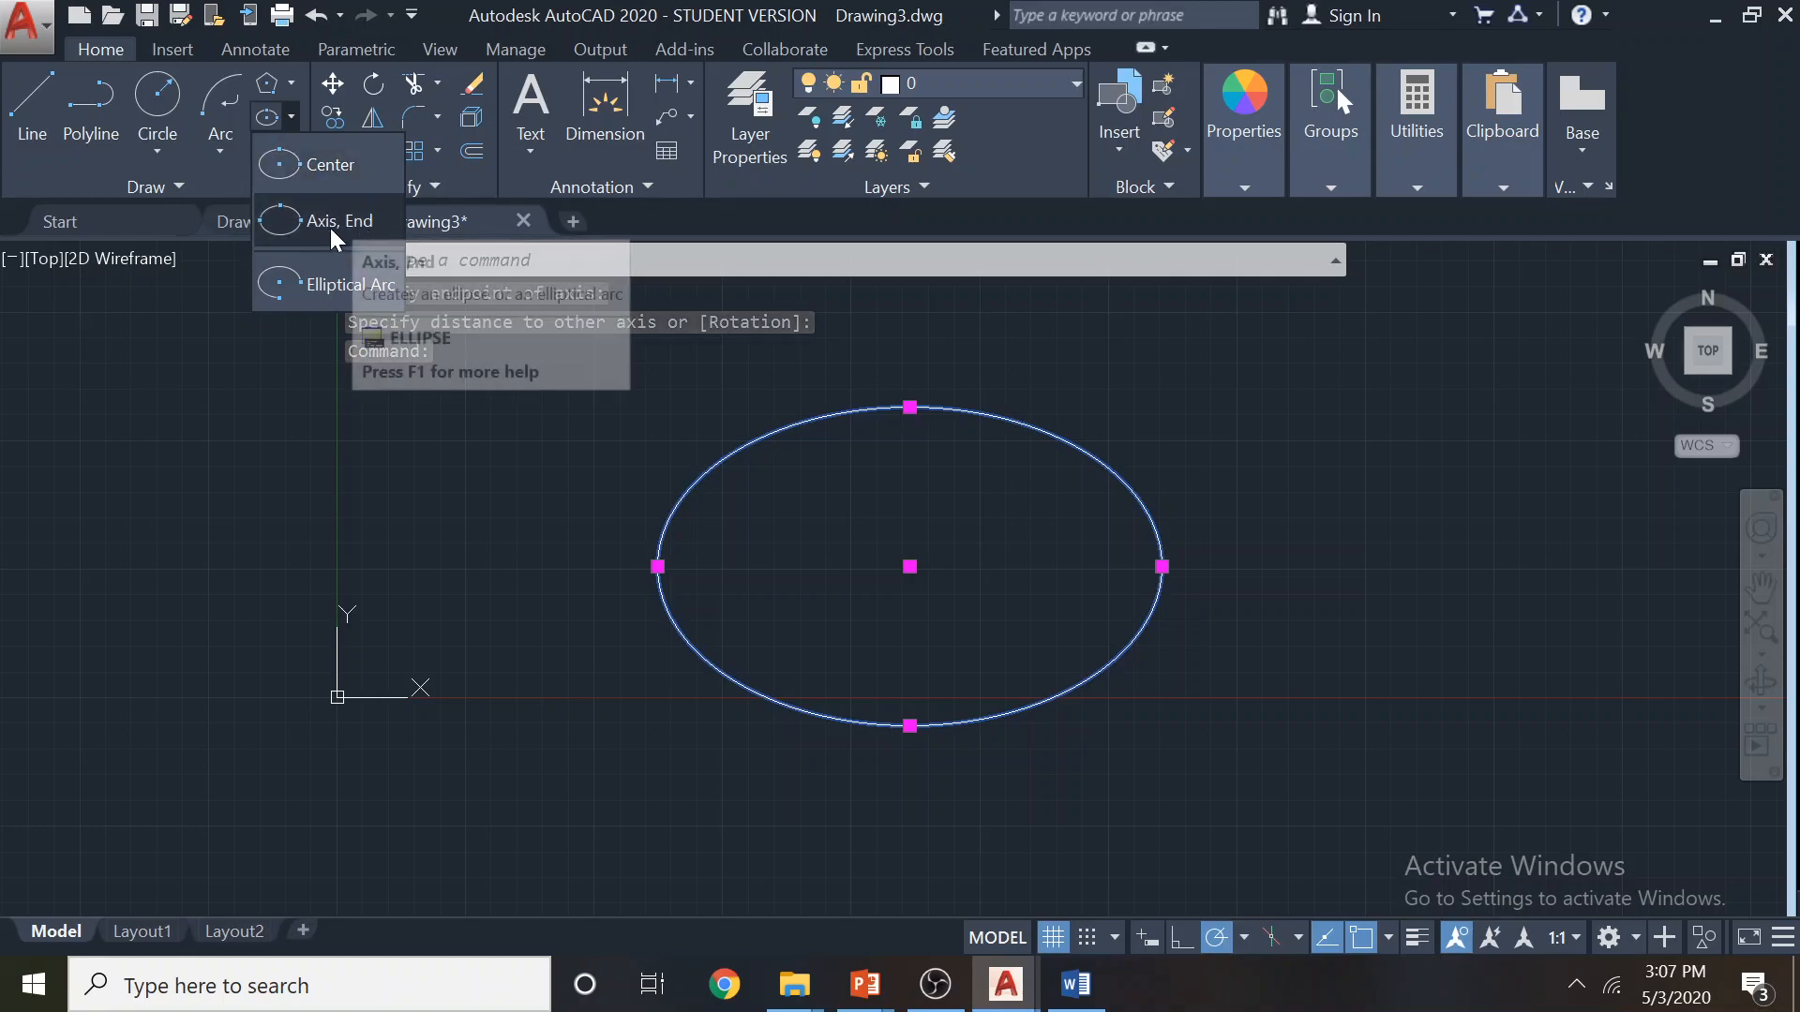
left_click(33, 133)
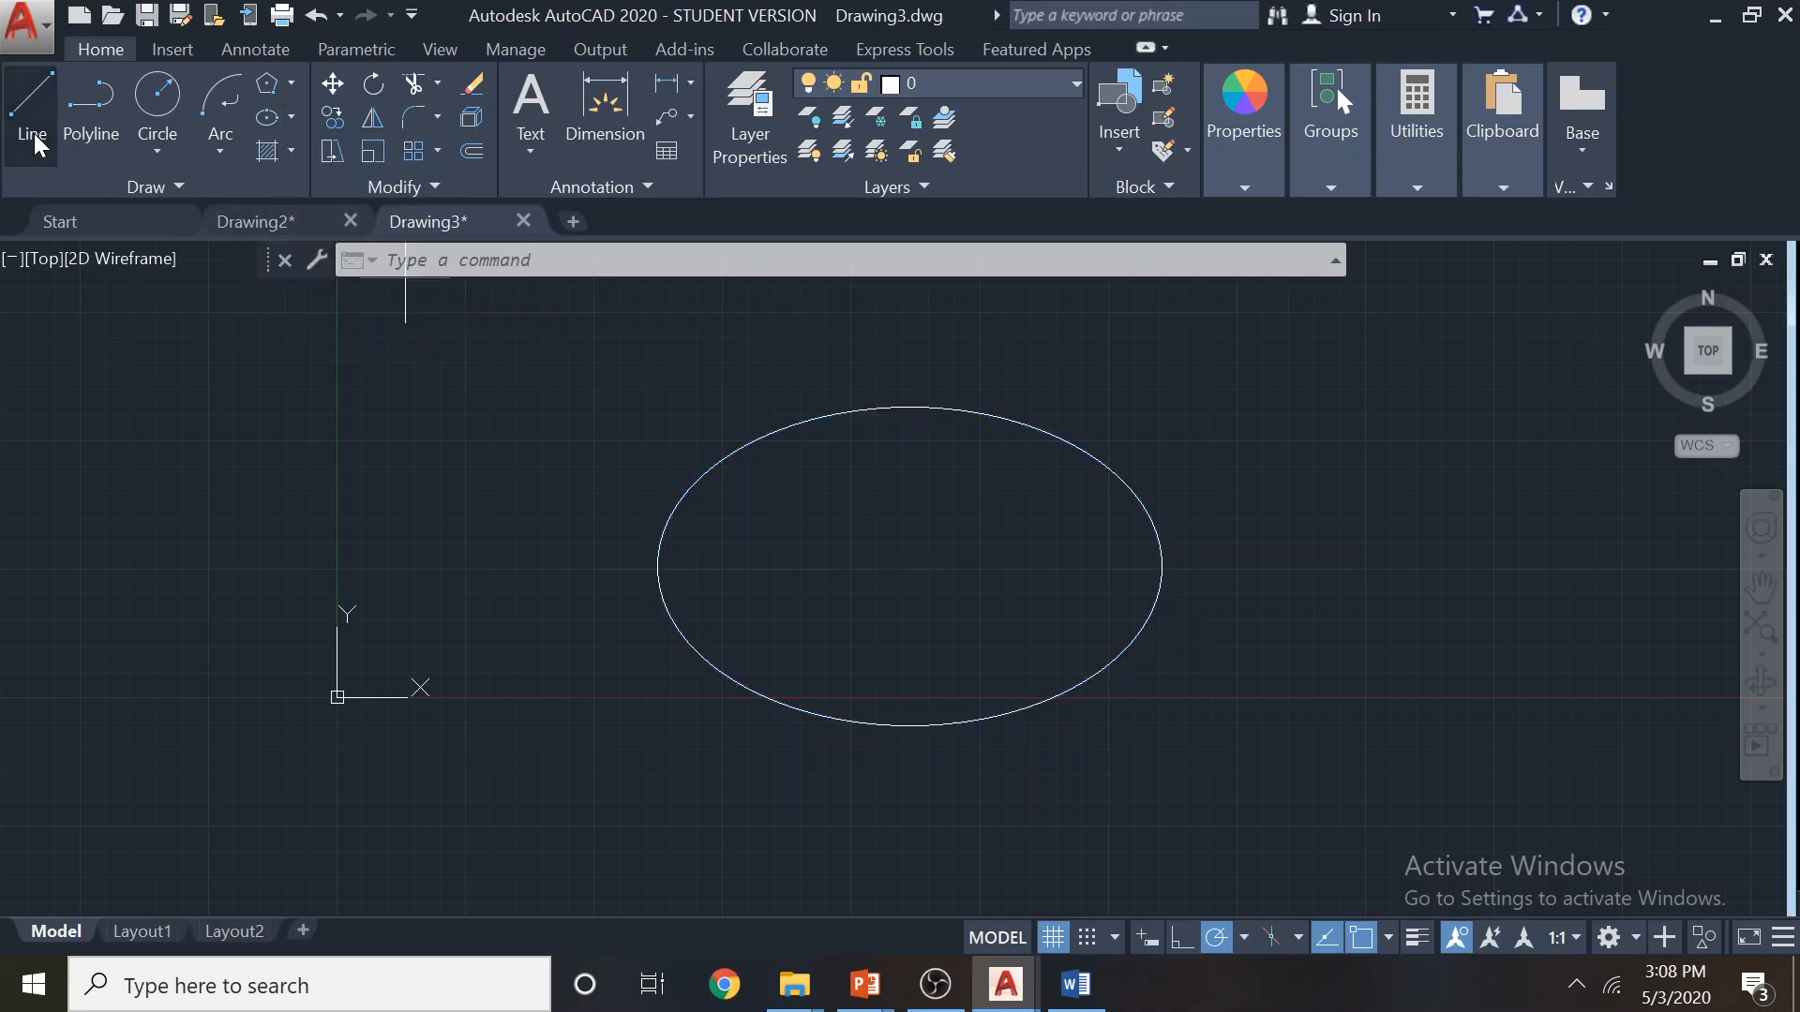
middle_click_drag(902, 434, 631, 490)
left_click(1004, 428)
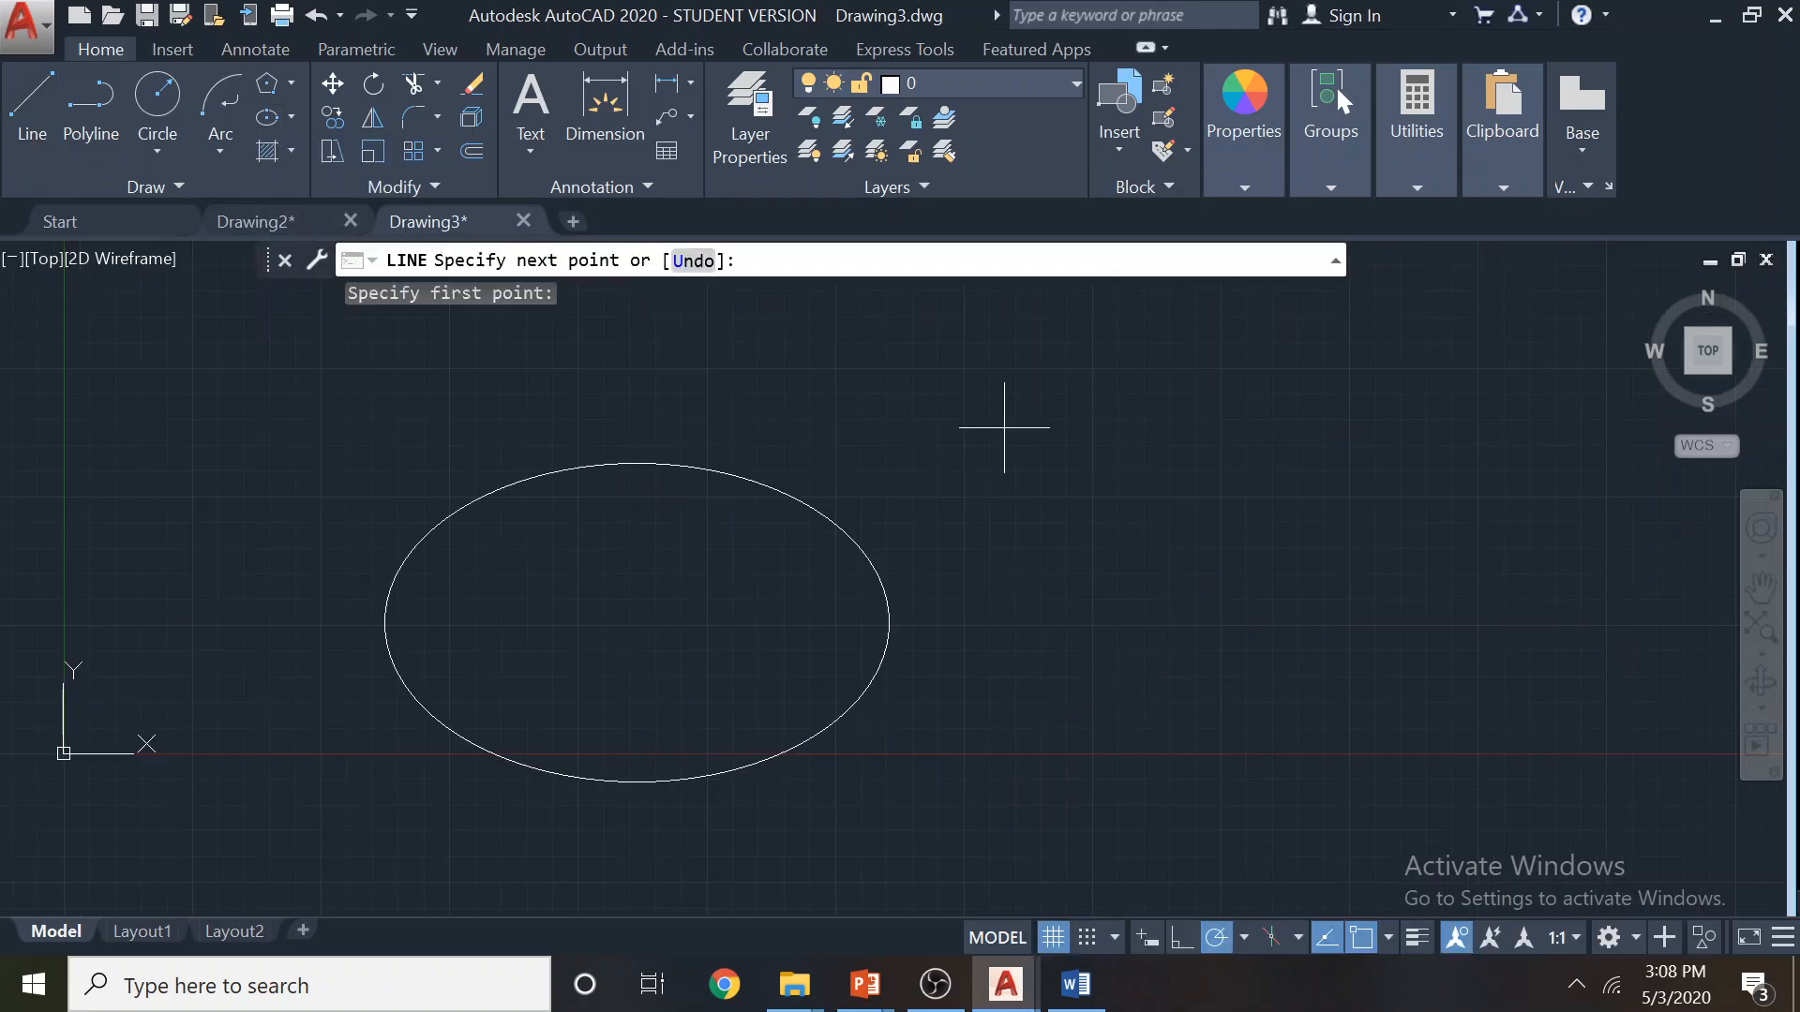
left_click(1004, 651)
left_click(1433, 651)
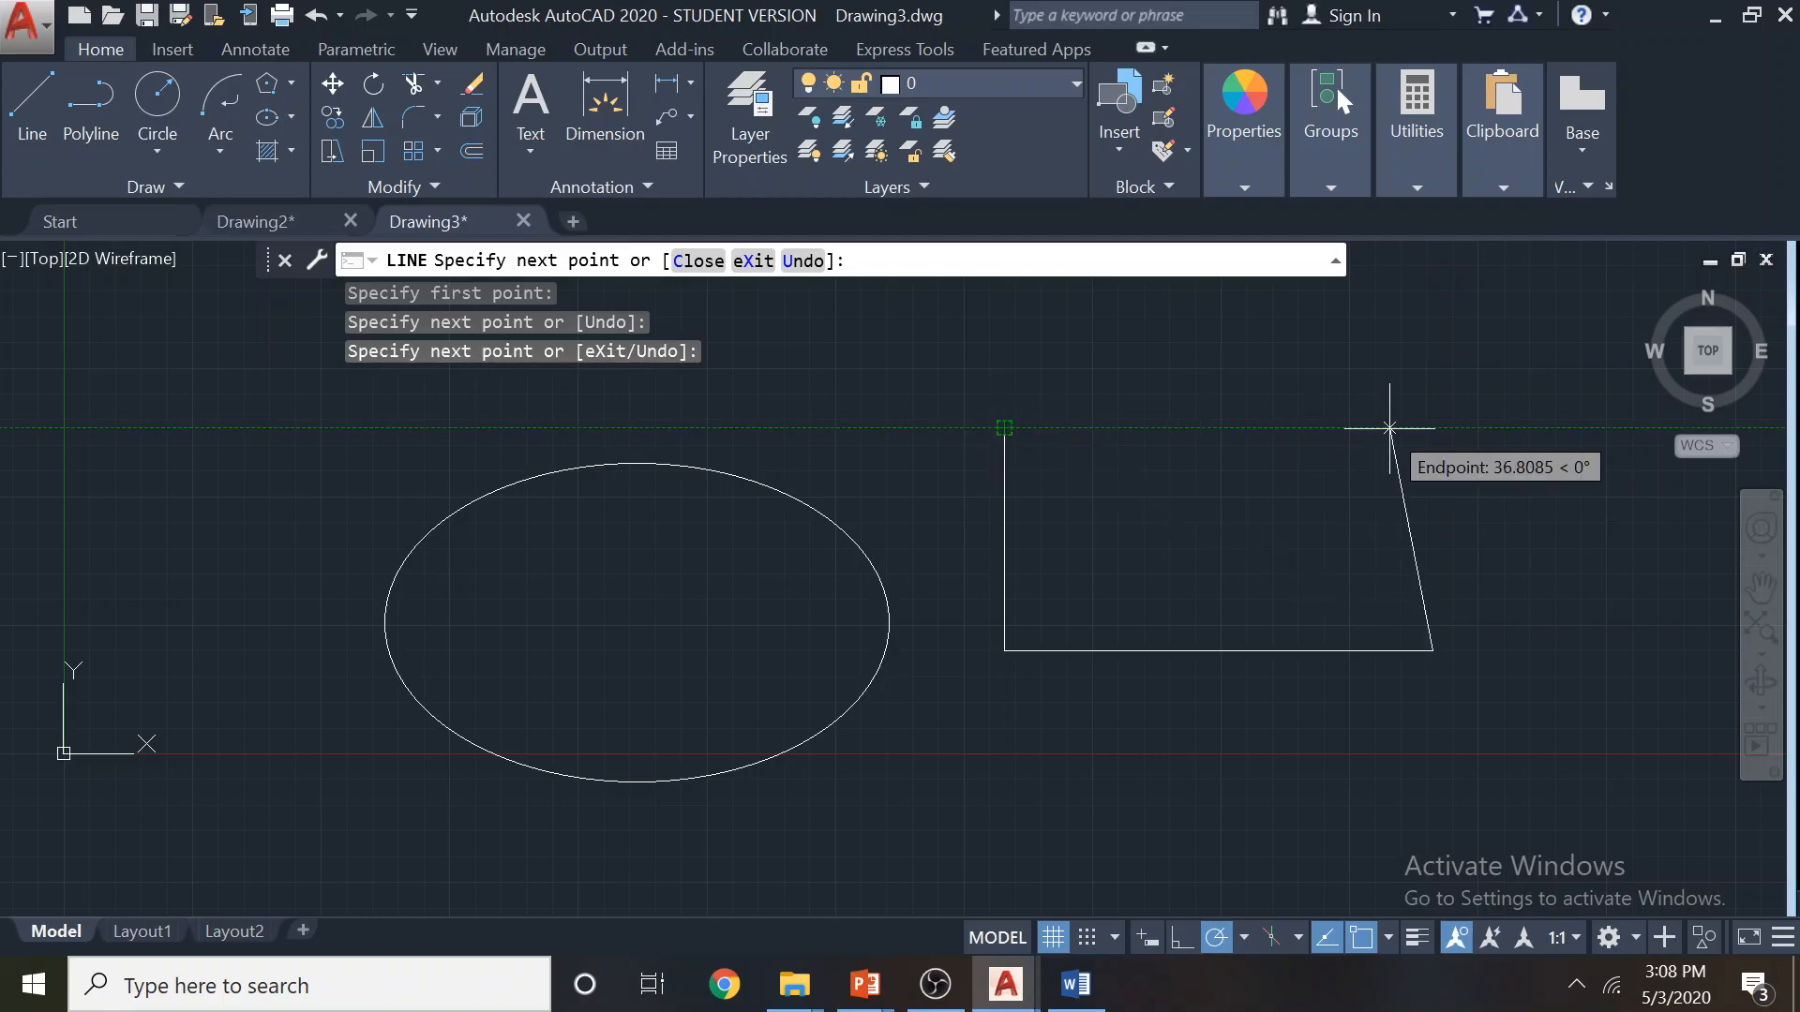
left_click(1425, 427)
key("Escape")
key("Escape")
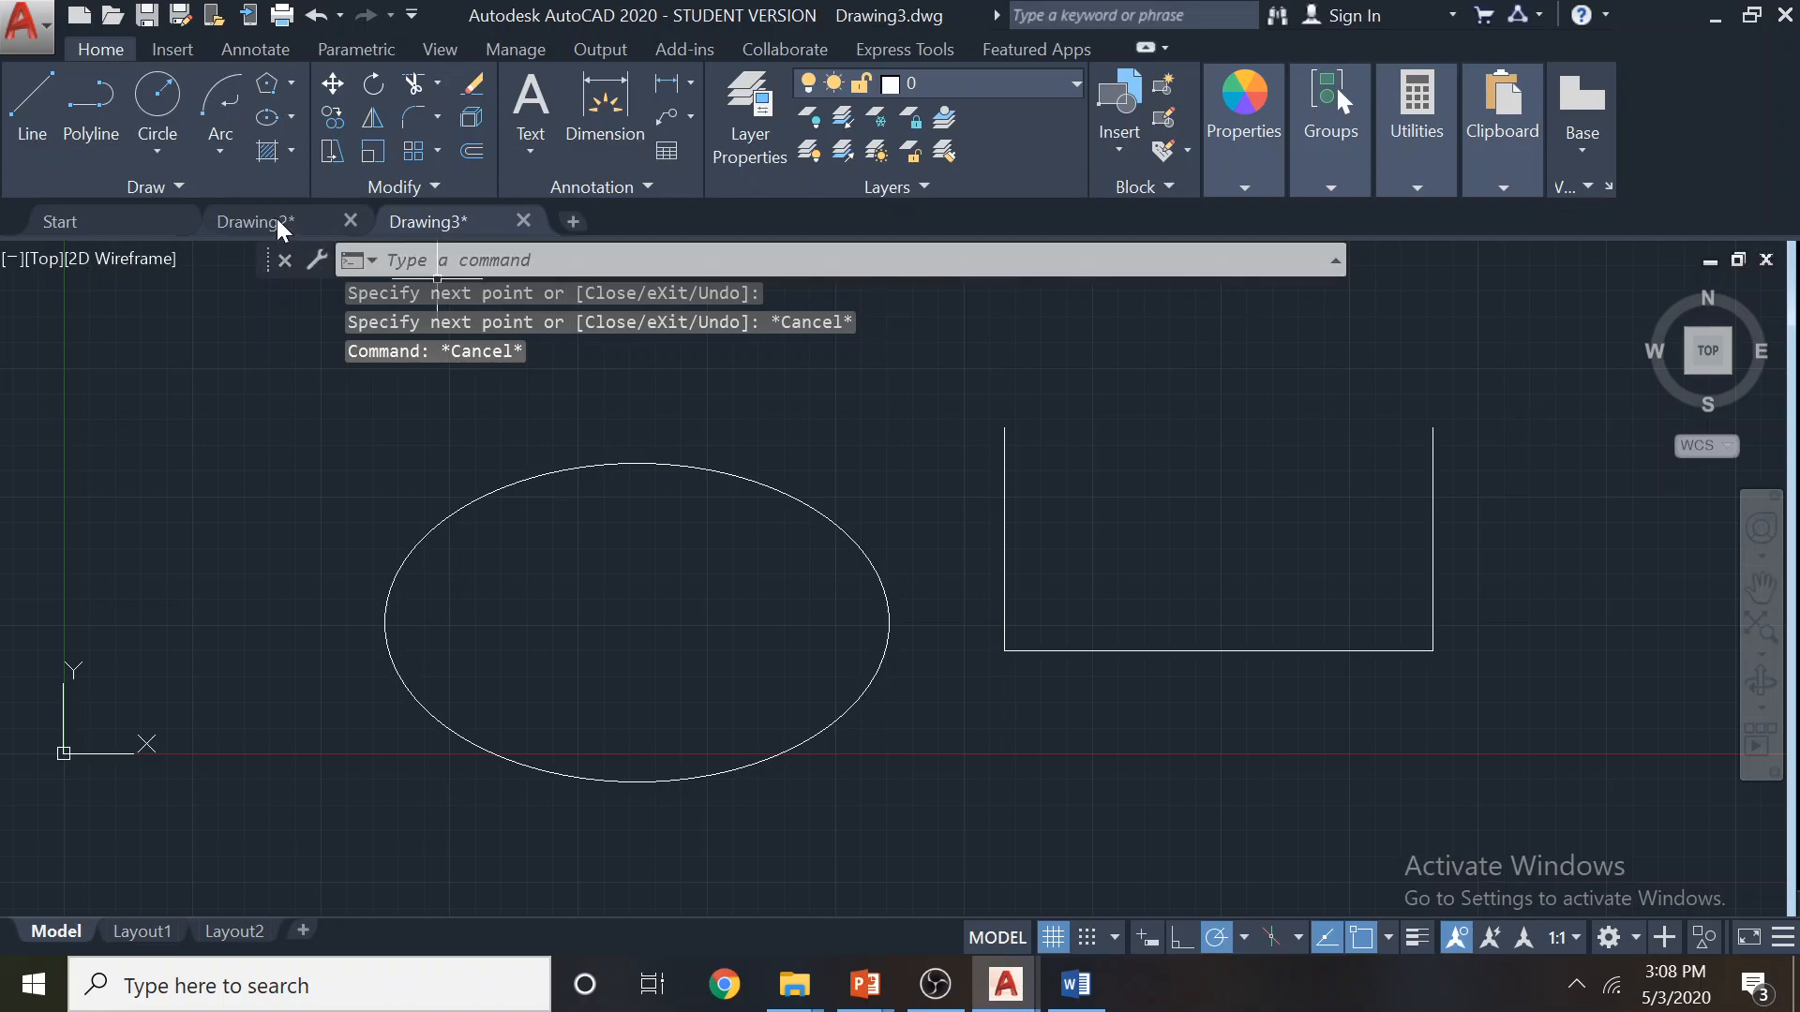
Draw an Axis, End ellipse spanning the upper endpoints of the two vertical lines, with a minor axis shorter than the span
left_click(291, 120)
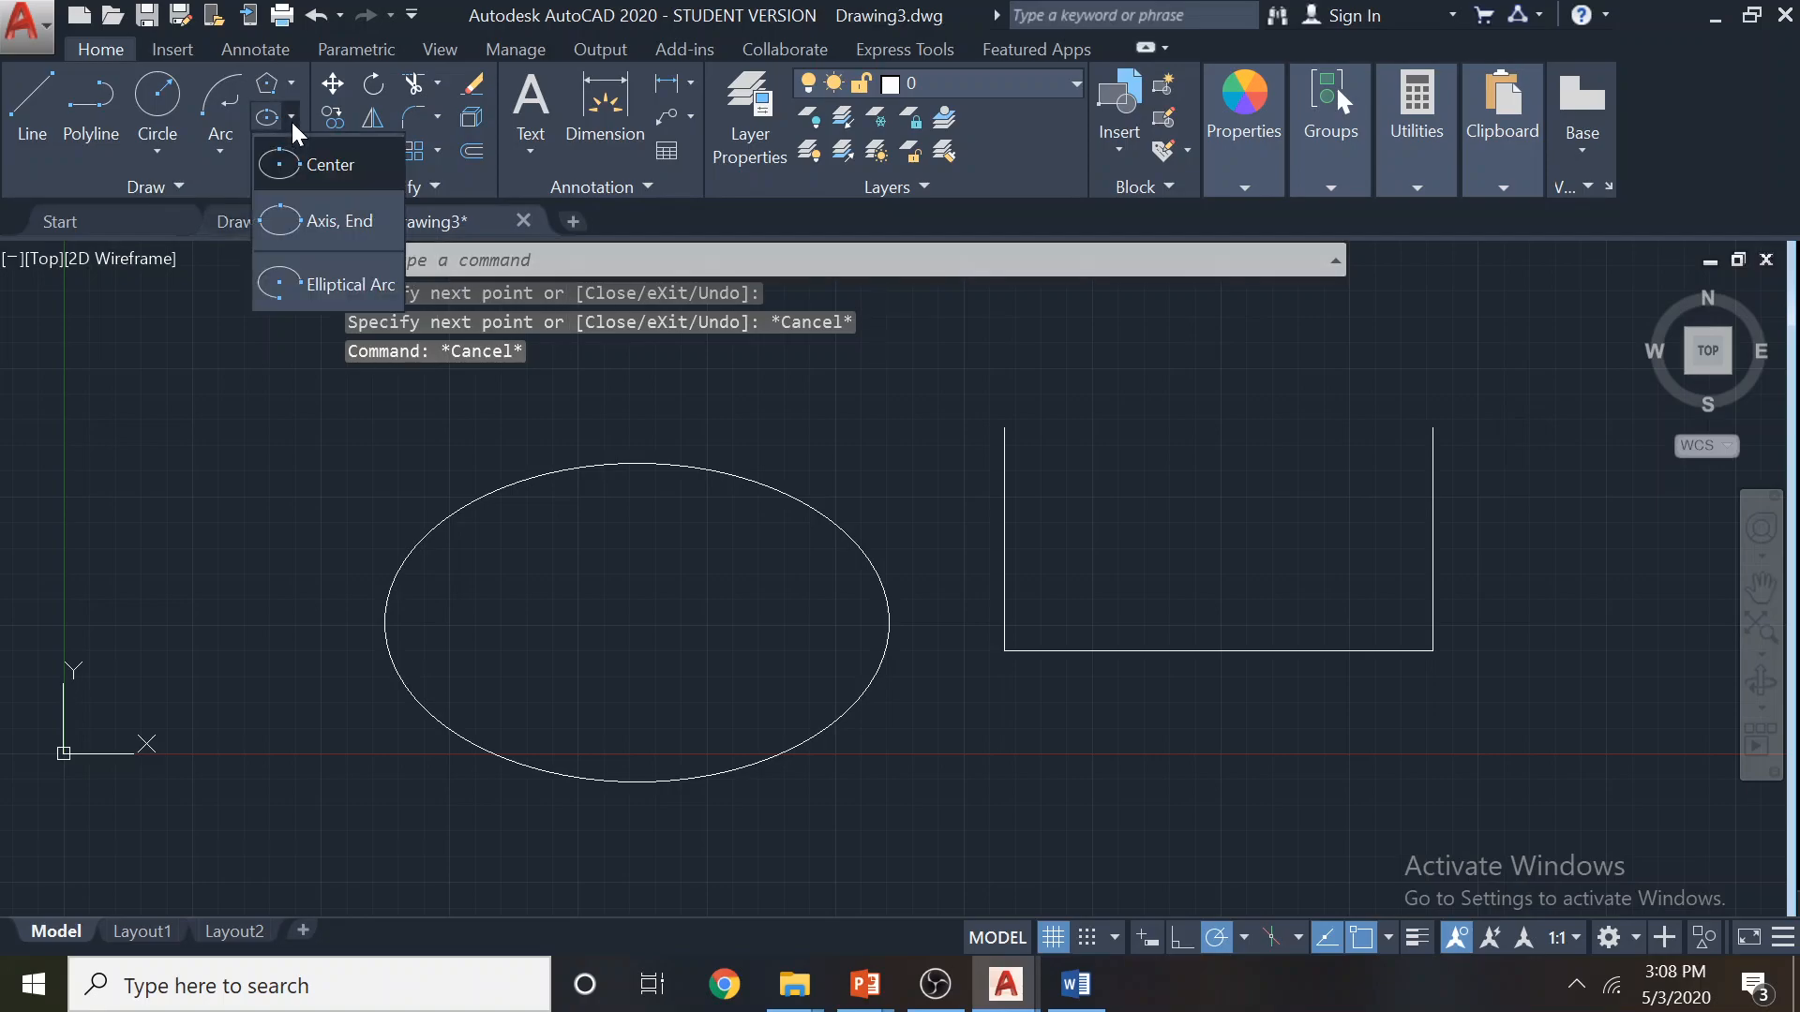
left_click(324, 225)
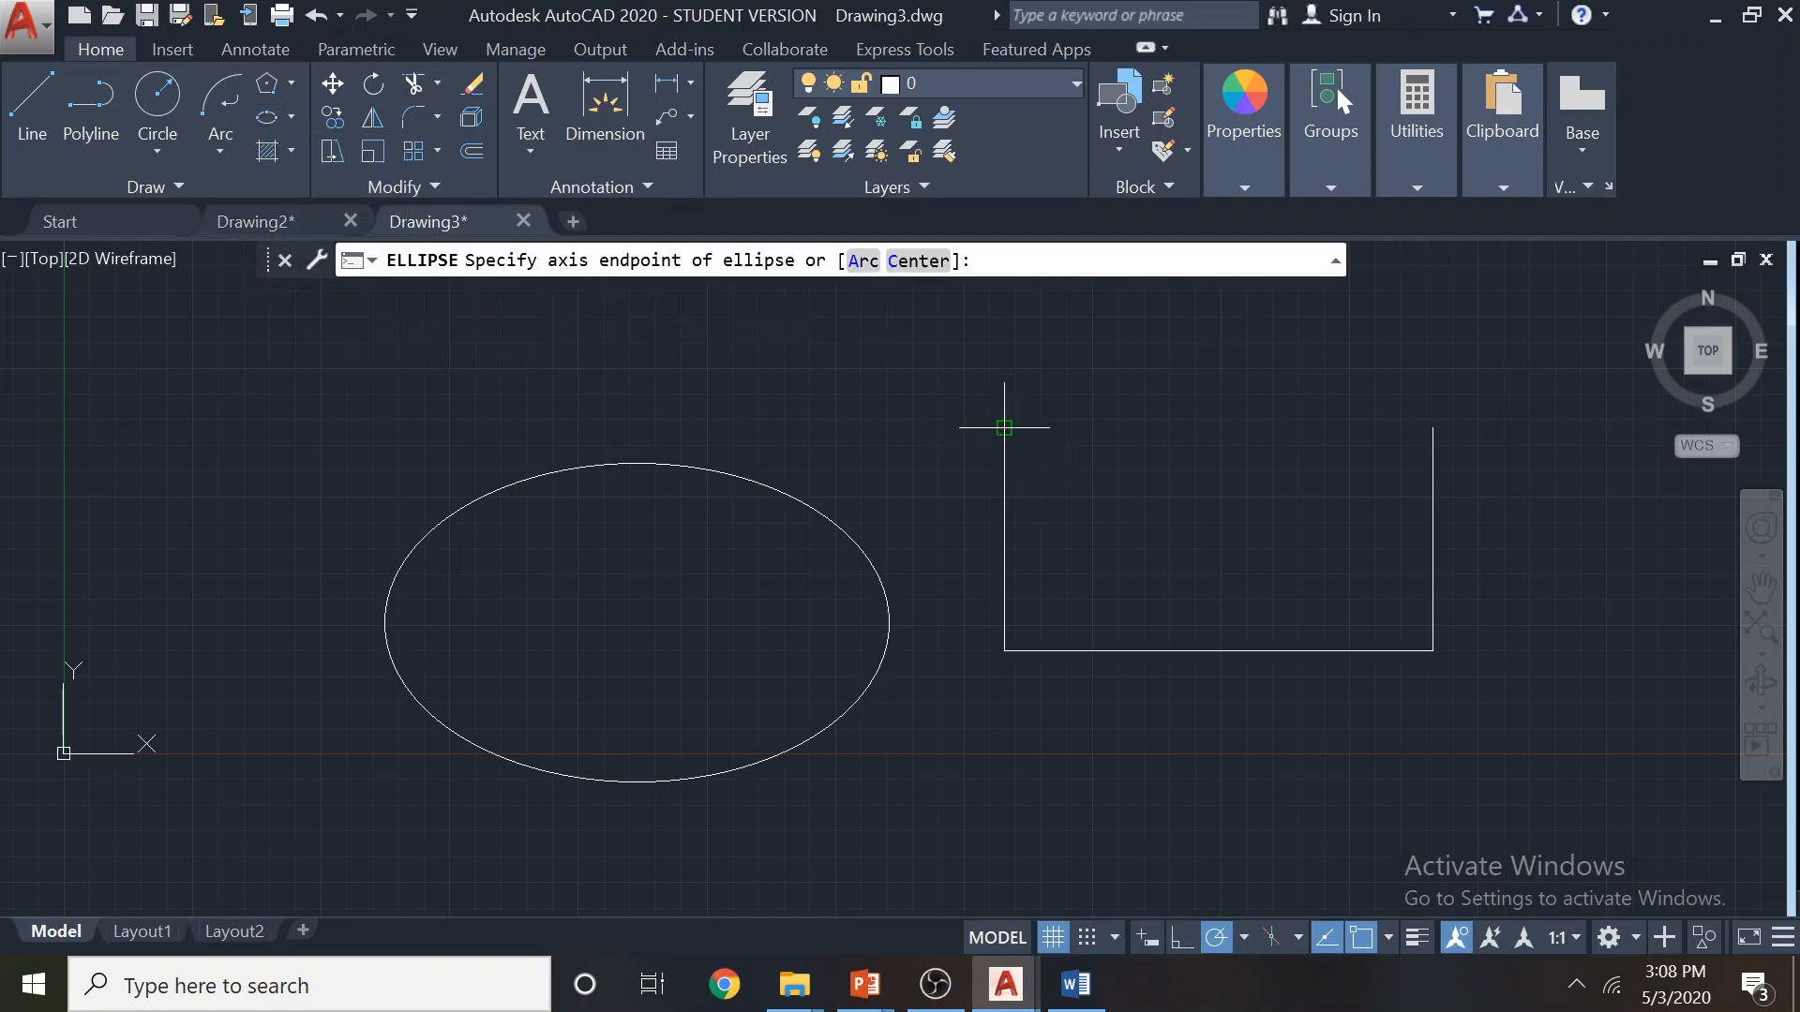
left_click(1004, 428)
left_click(1432, 428)
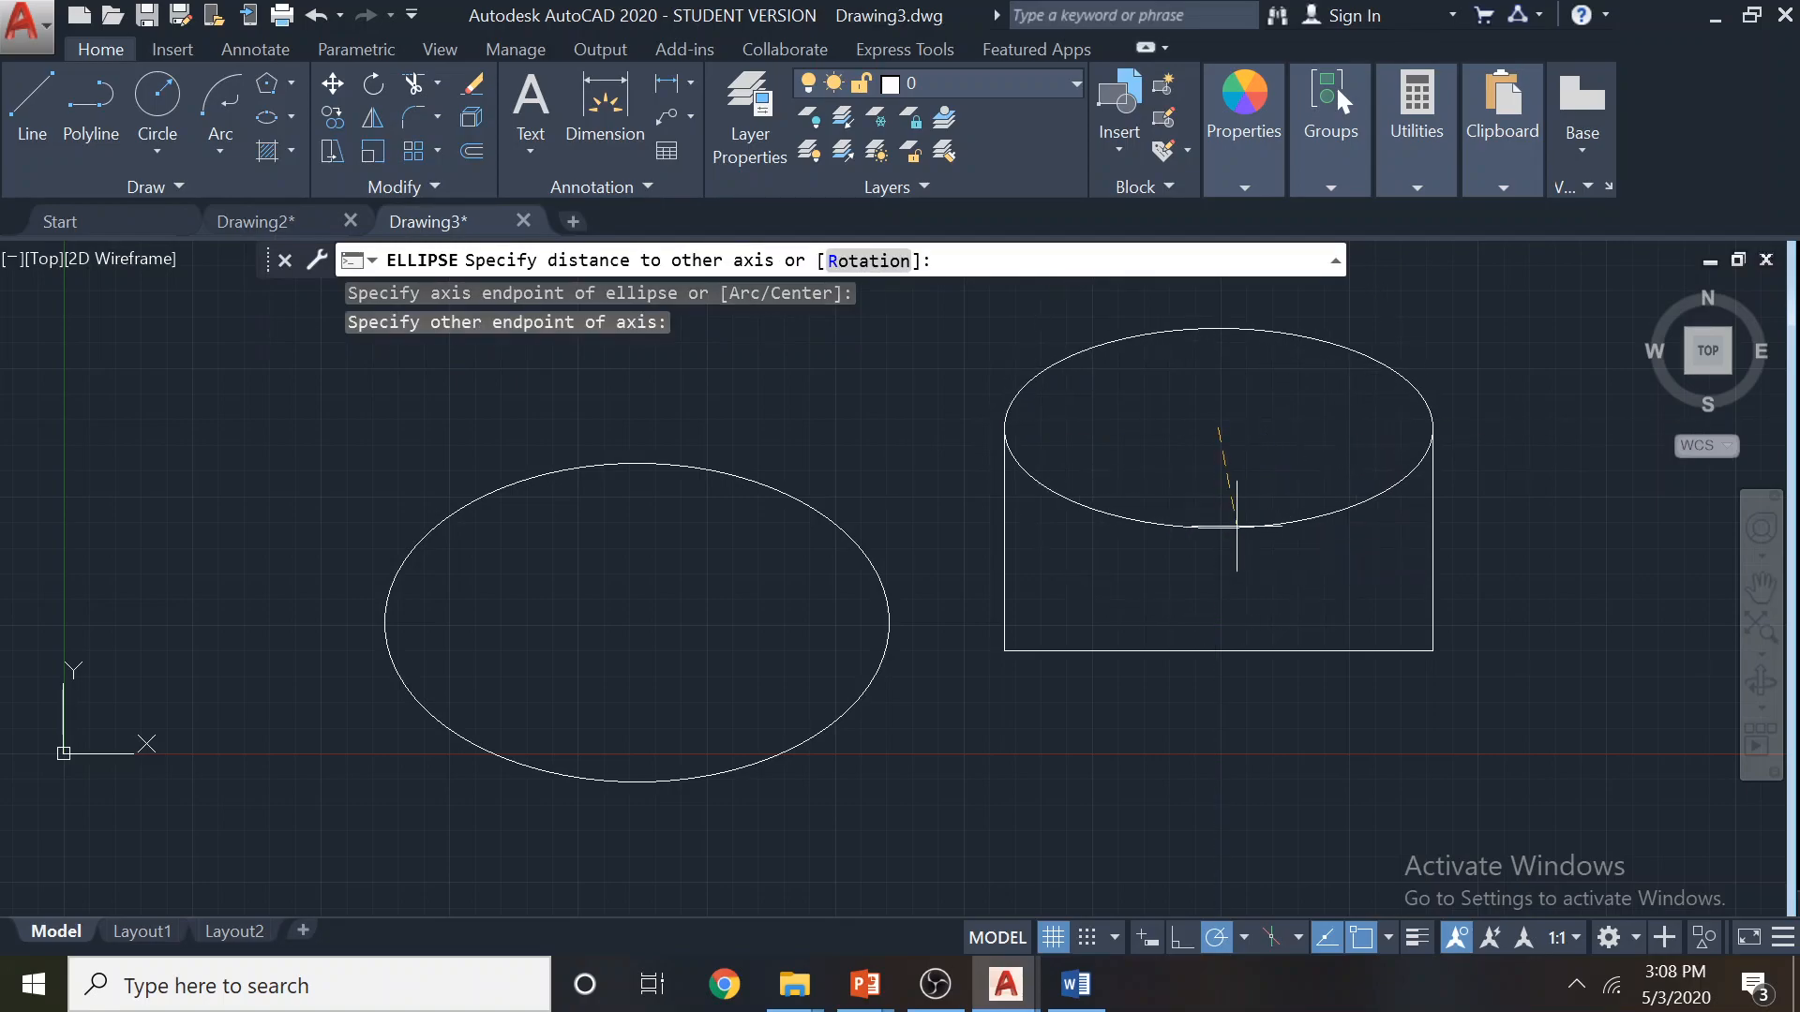
left_click(1218, 525)
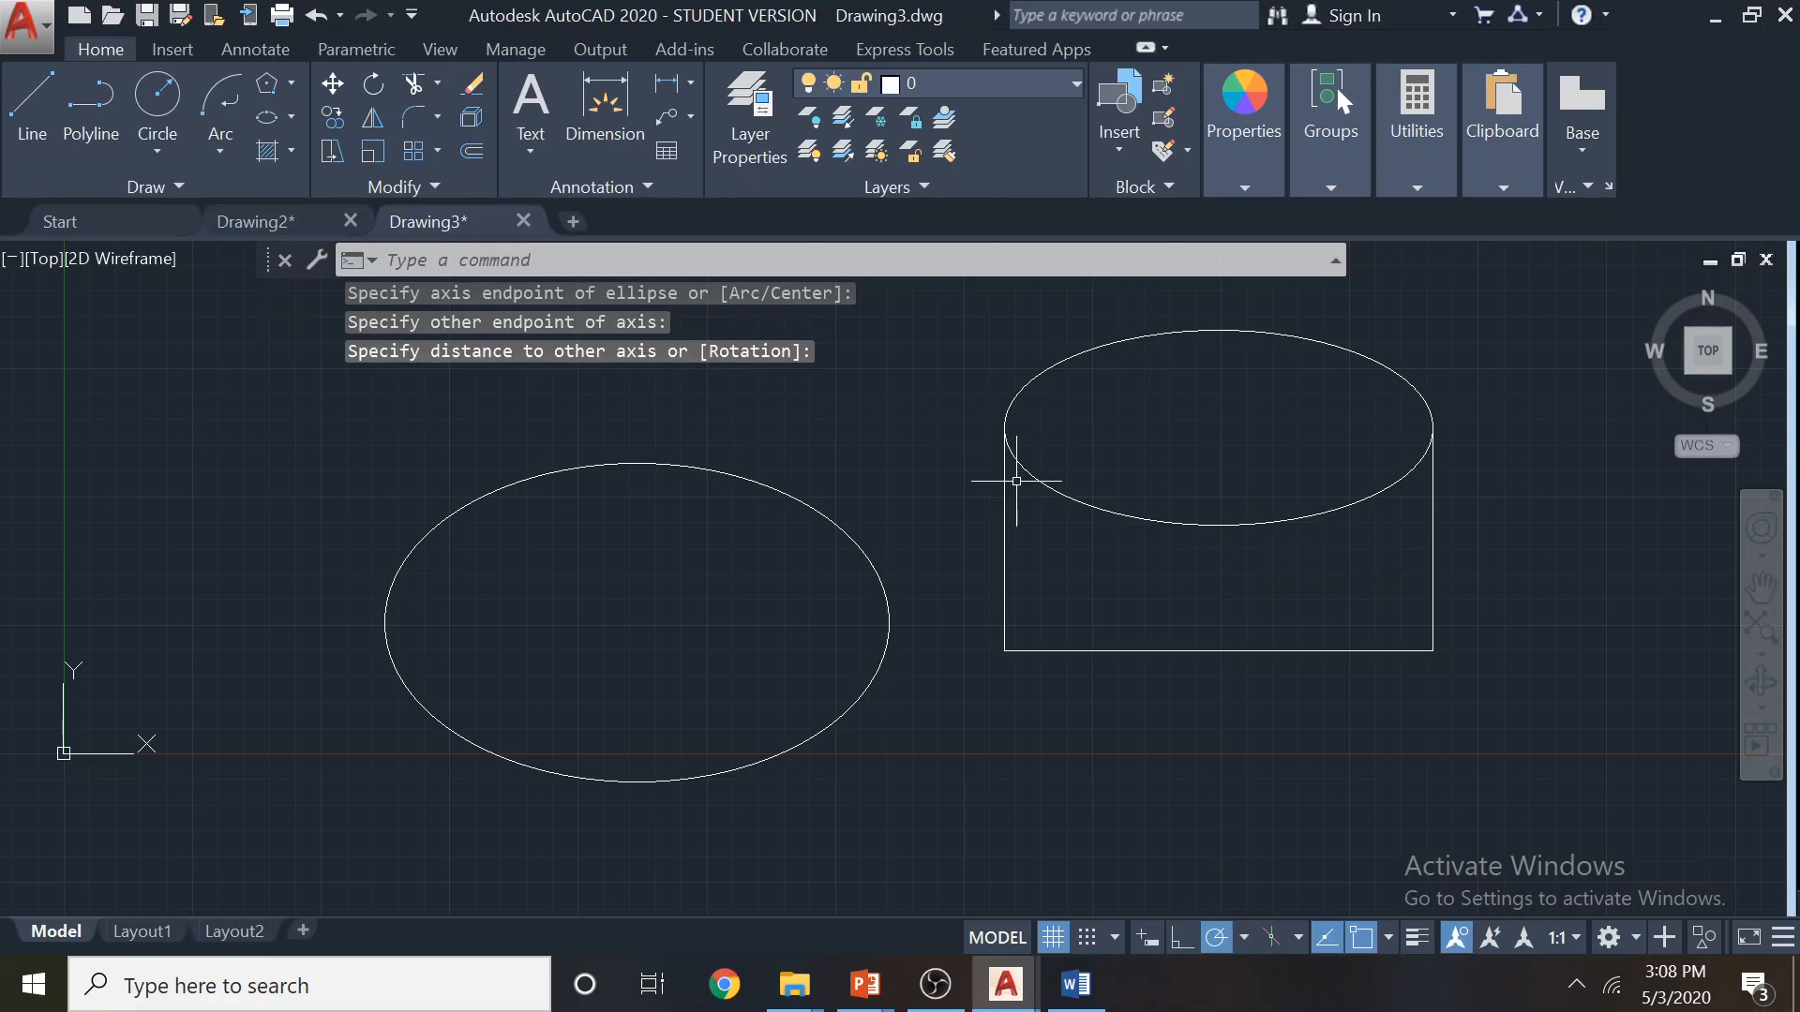
mouse_move(1225, 450)
middle_mouse_down()
mouse_move(981, 522)
mouse_move(507, 522)
middle_mouse_up()
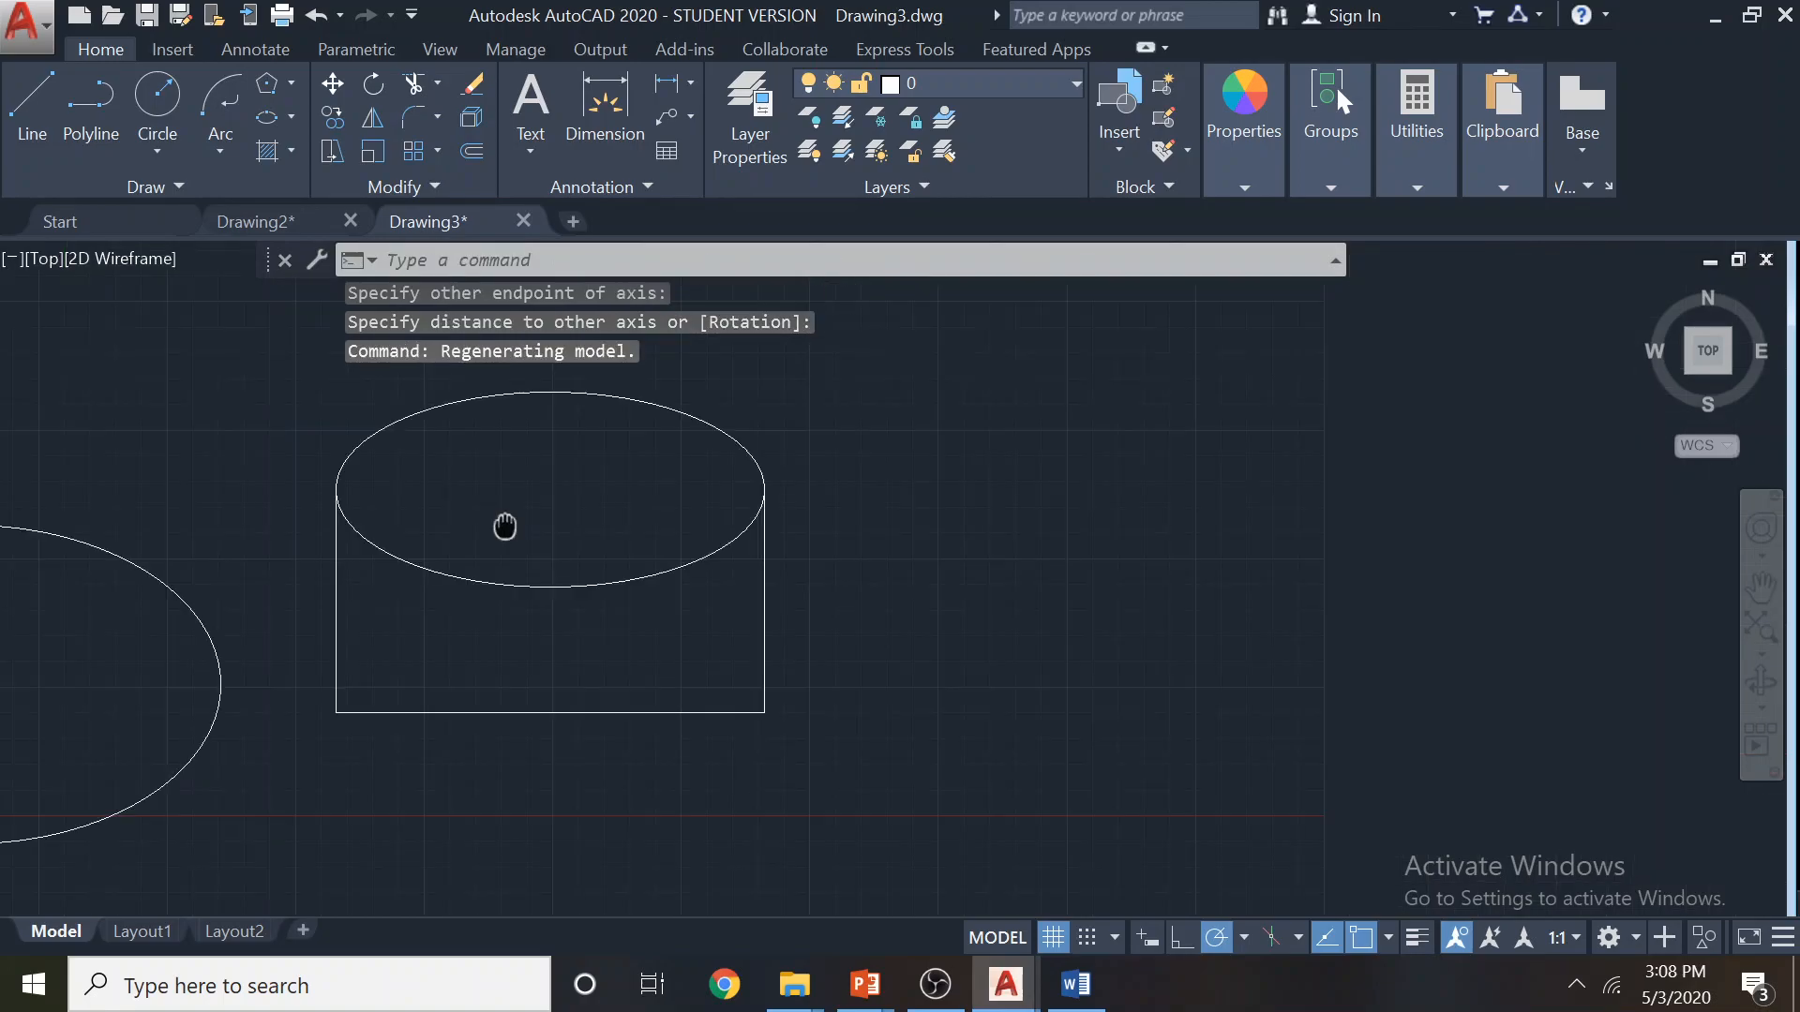
scroll(711, 496, "down", 2)
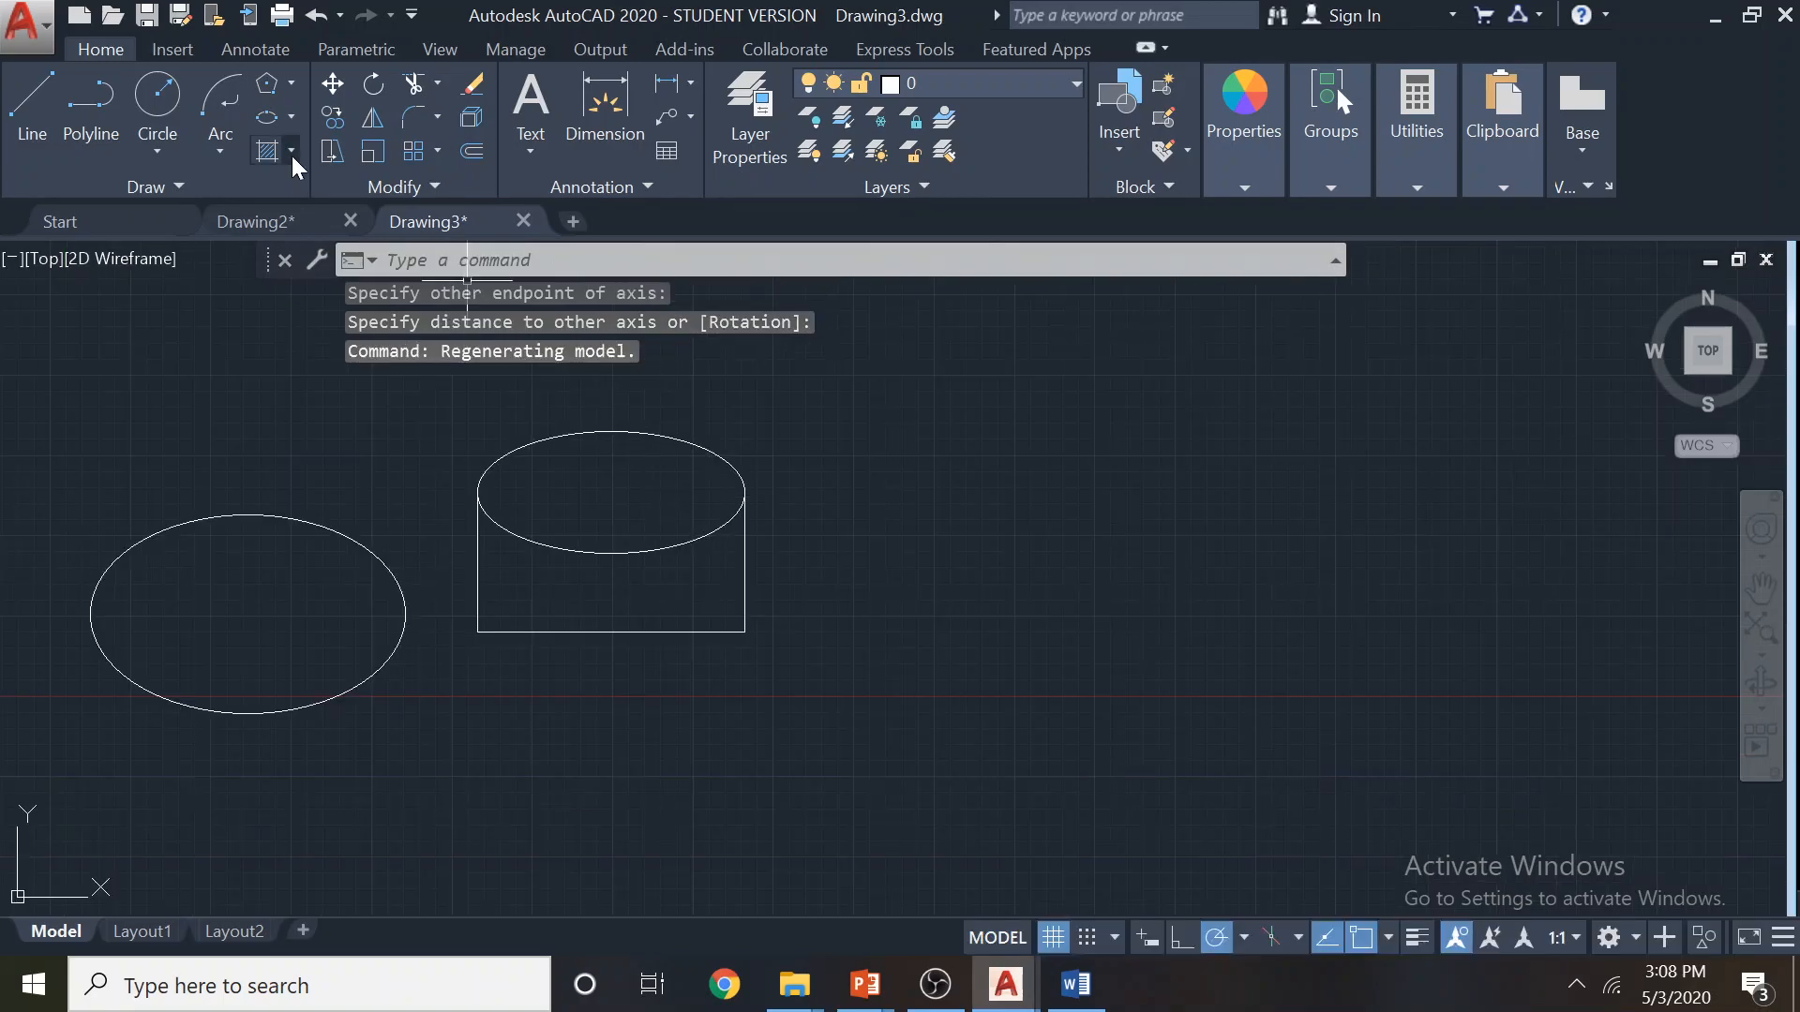
left_click(294, 122)
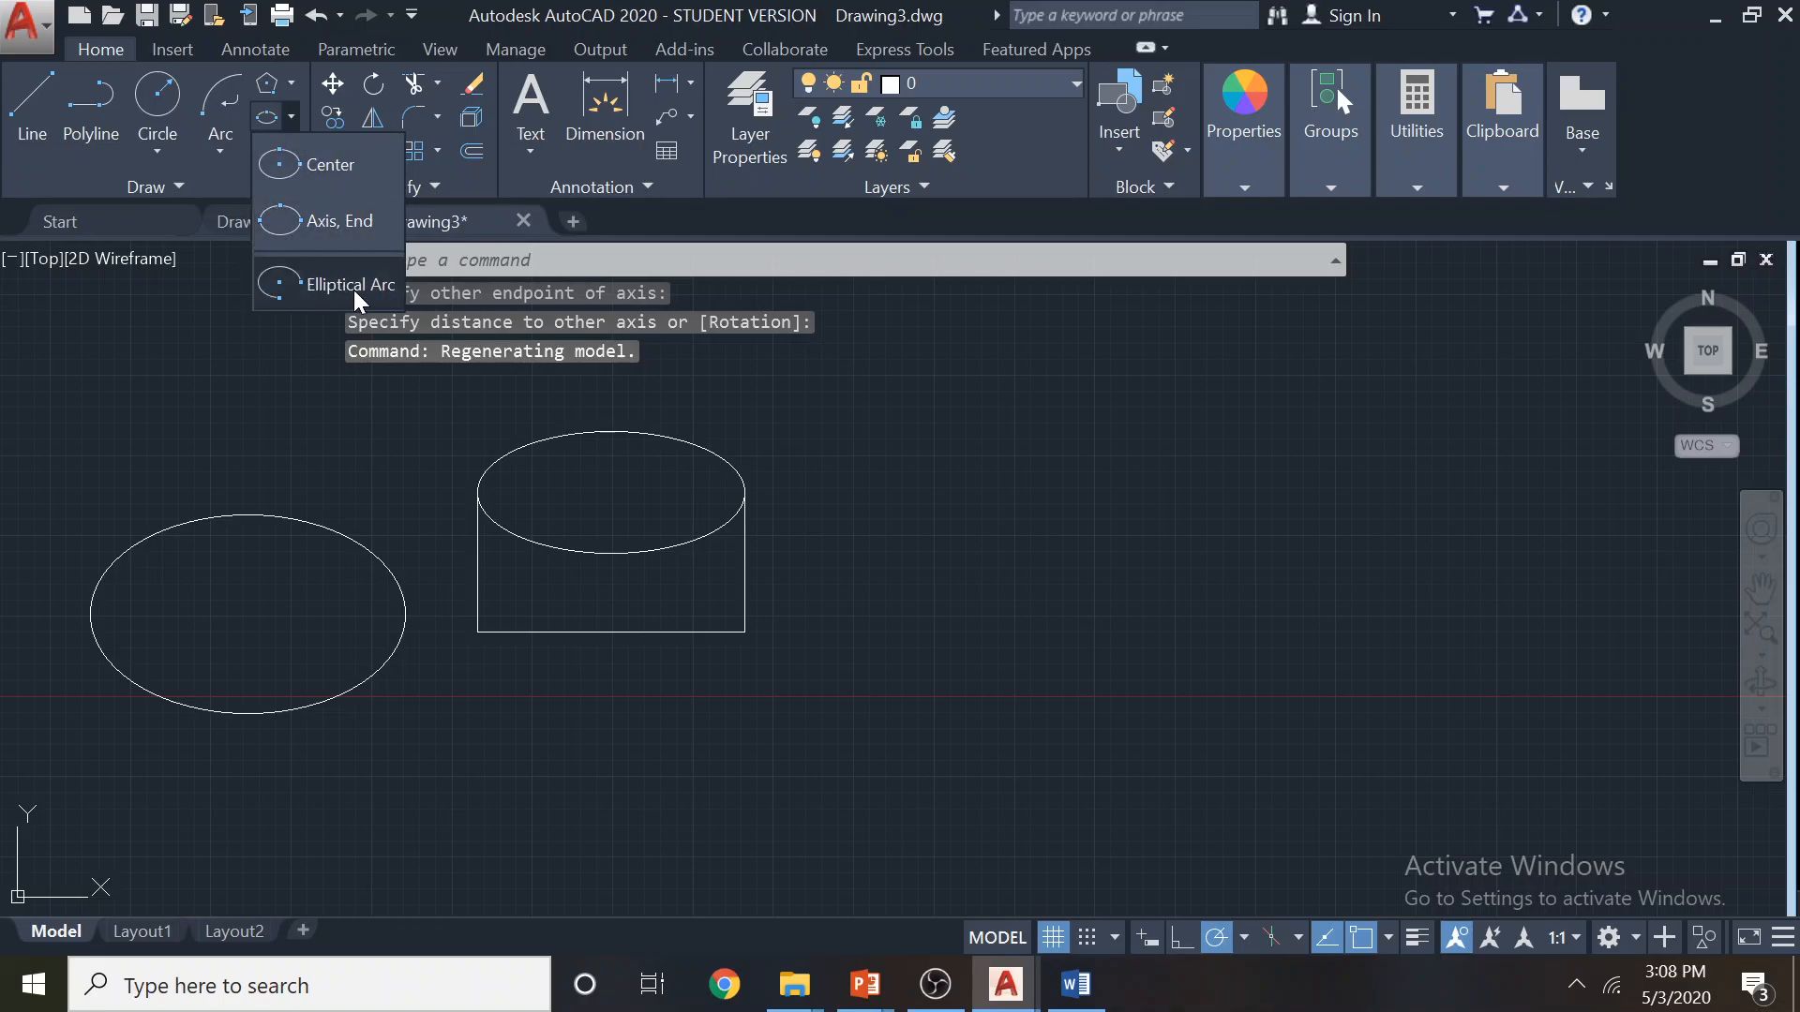
left_click(212, 153)
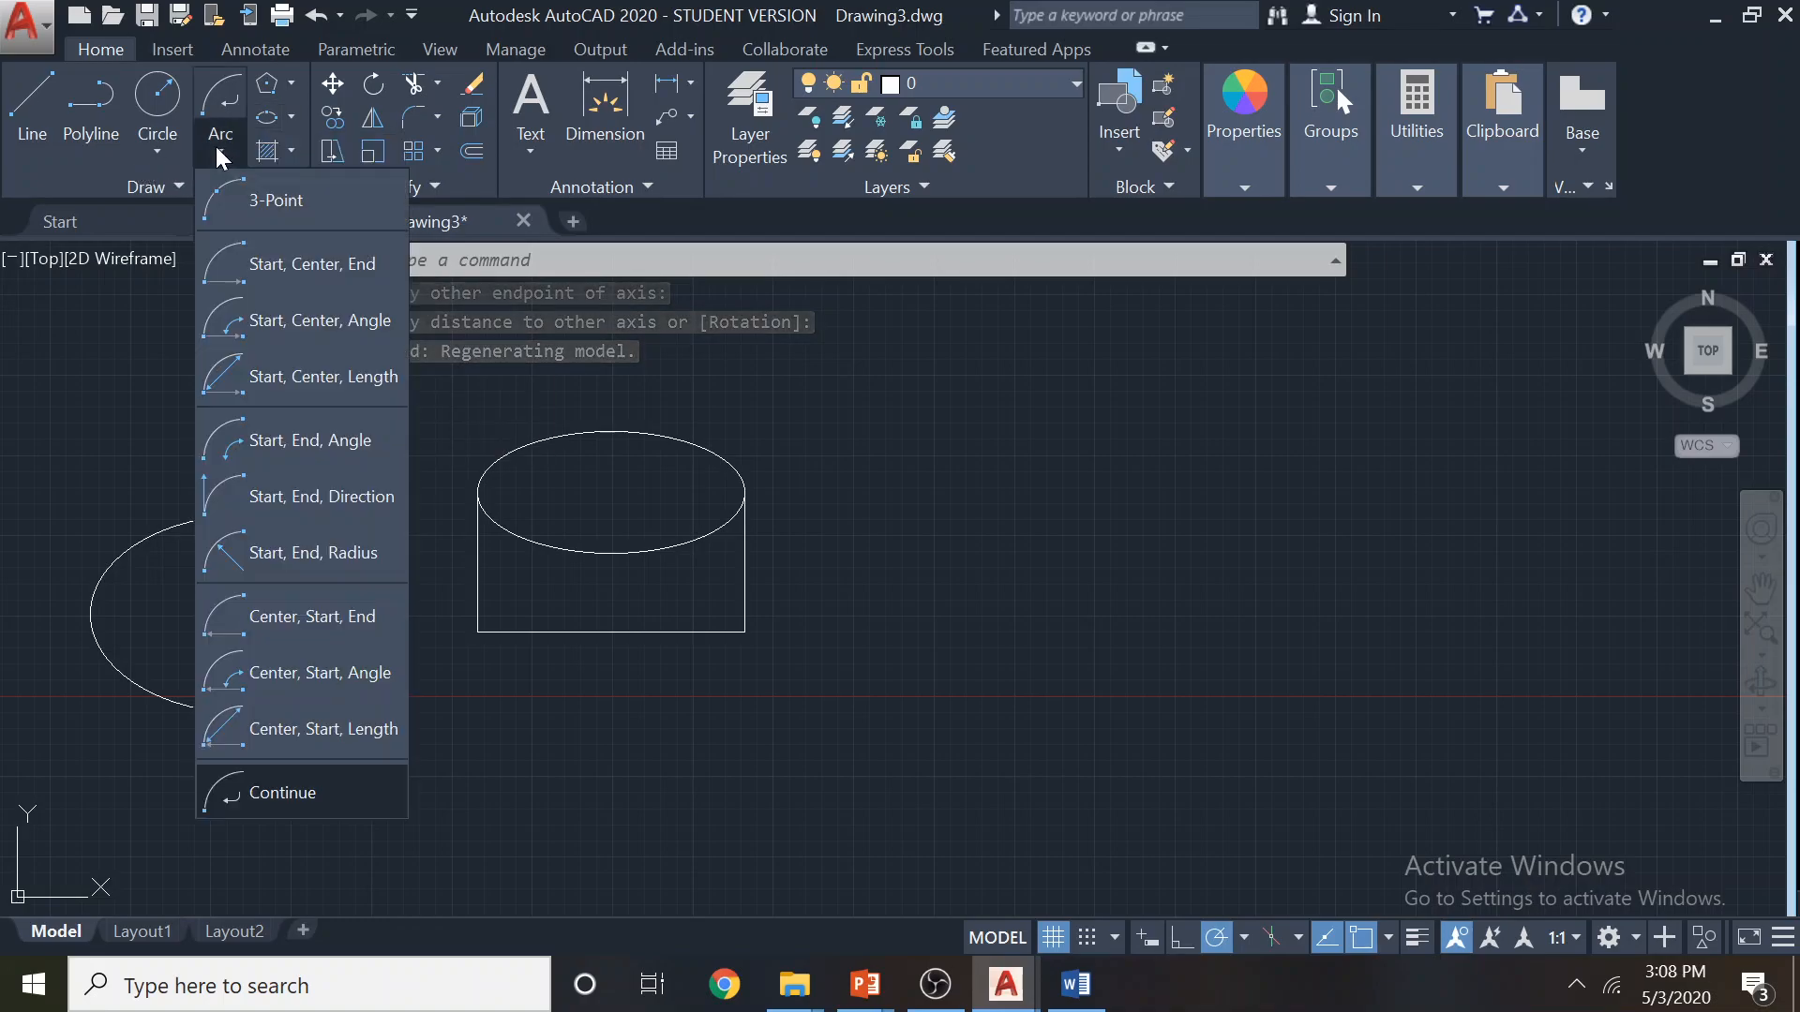
left_click(291, 121)
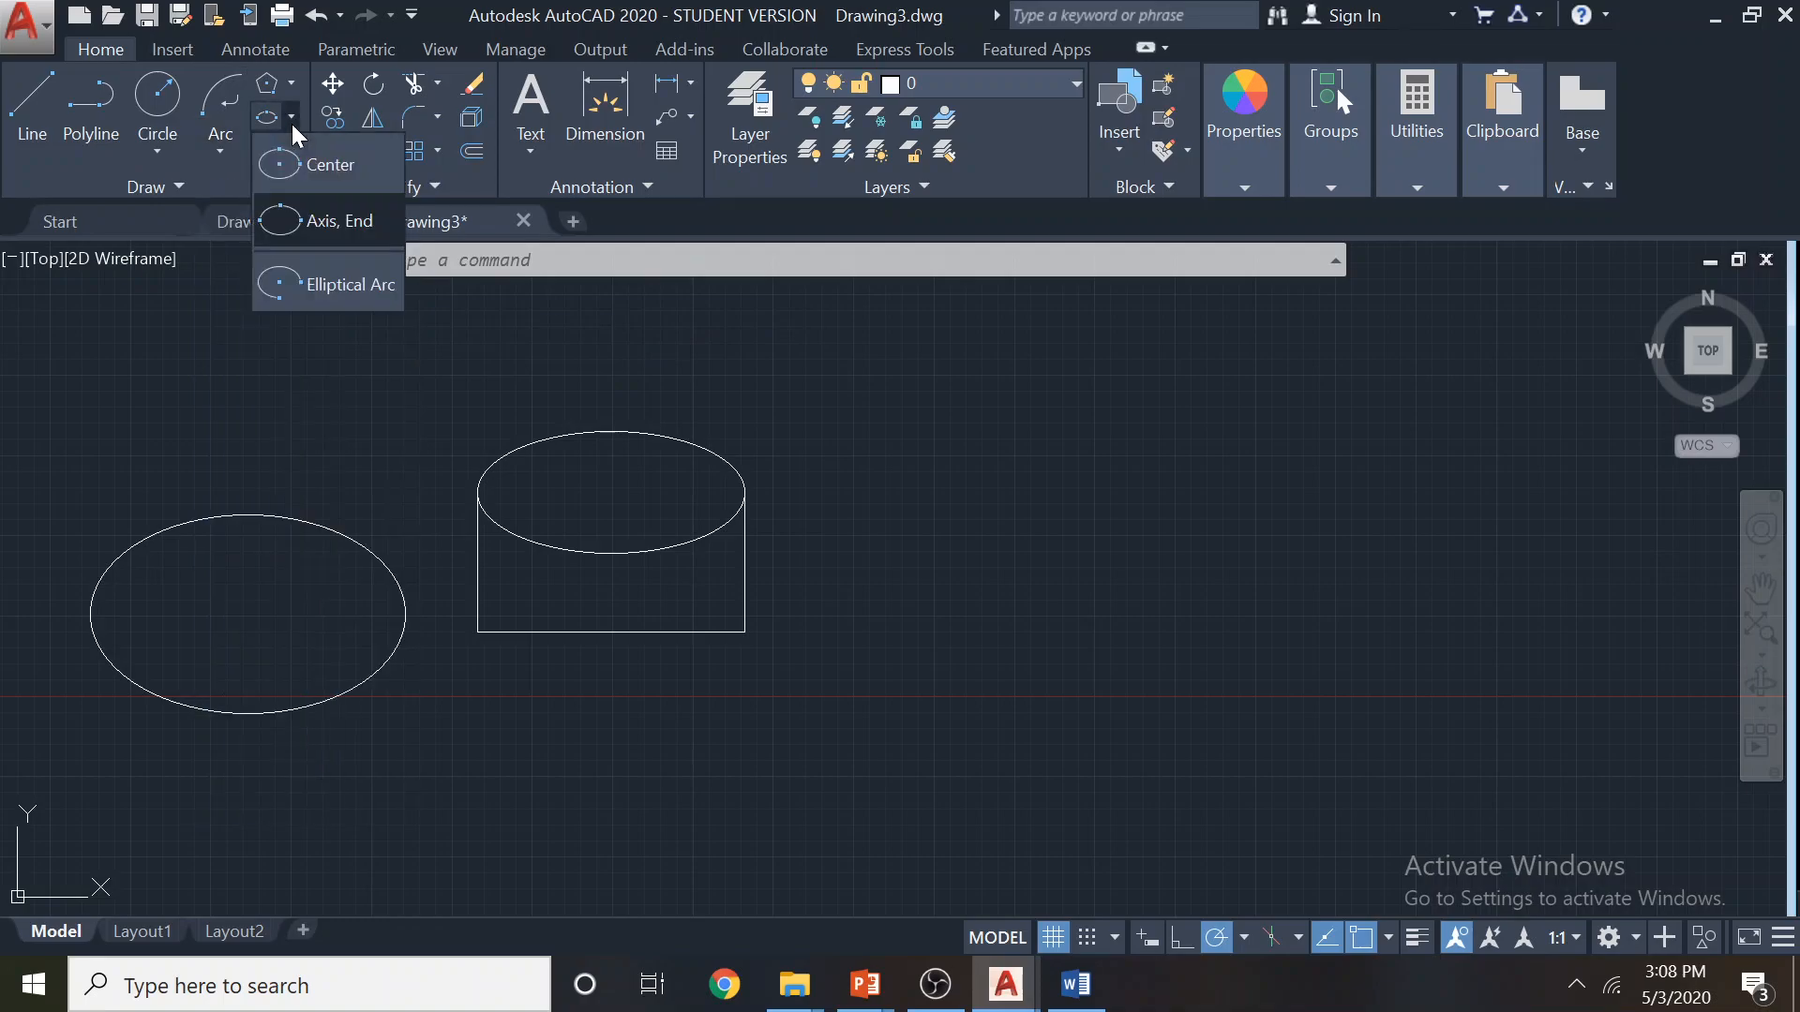
Draw an elliptical arc right of the cylinder outline with a horizontal major axis, running over the left side from upper right to the bottom
left_click(291, 280)
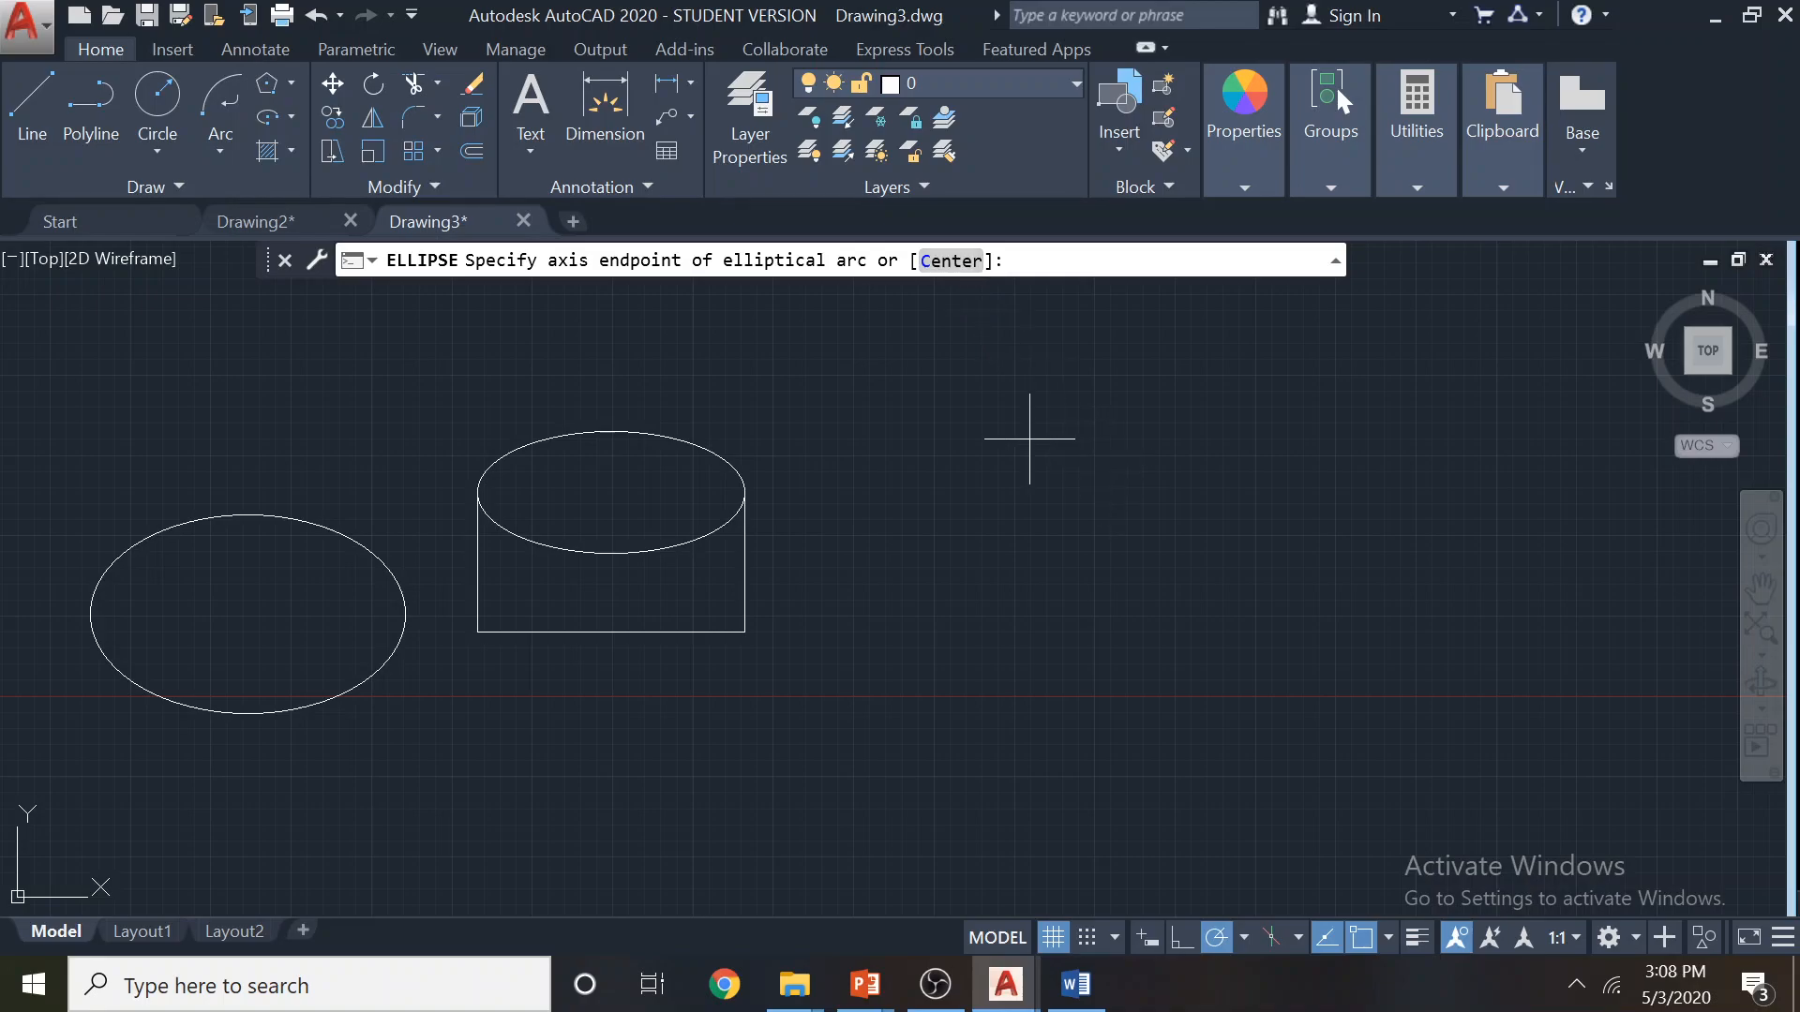
left_click(1012, 470)
left_click(1368, 469)
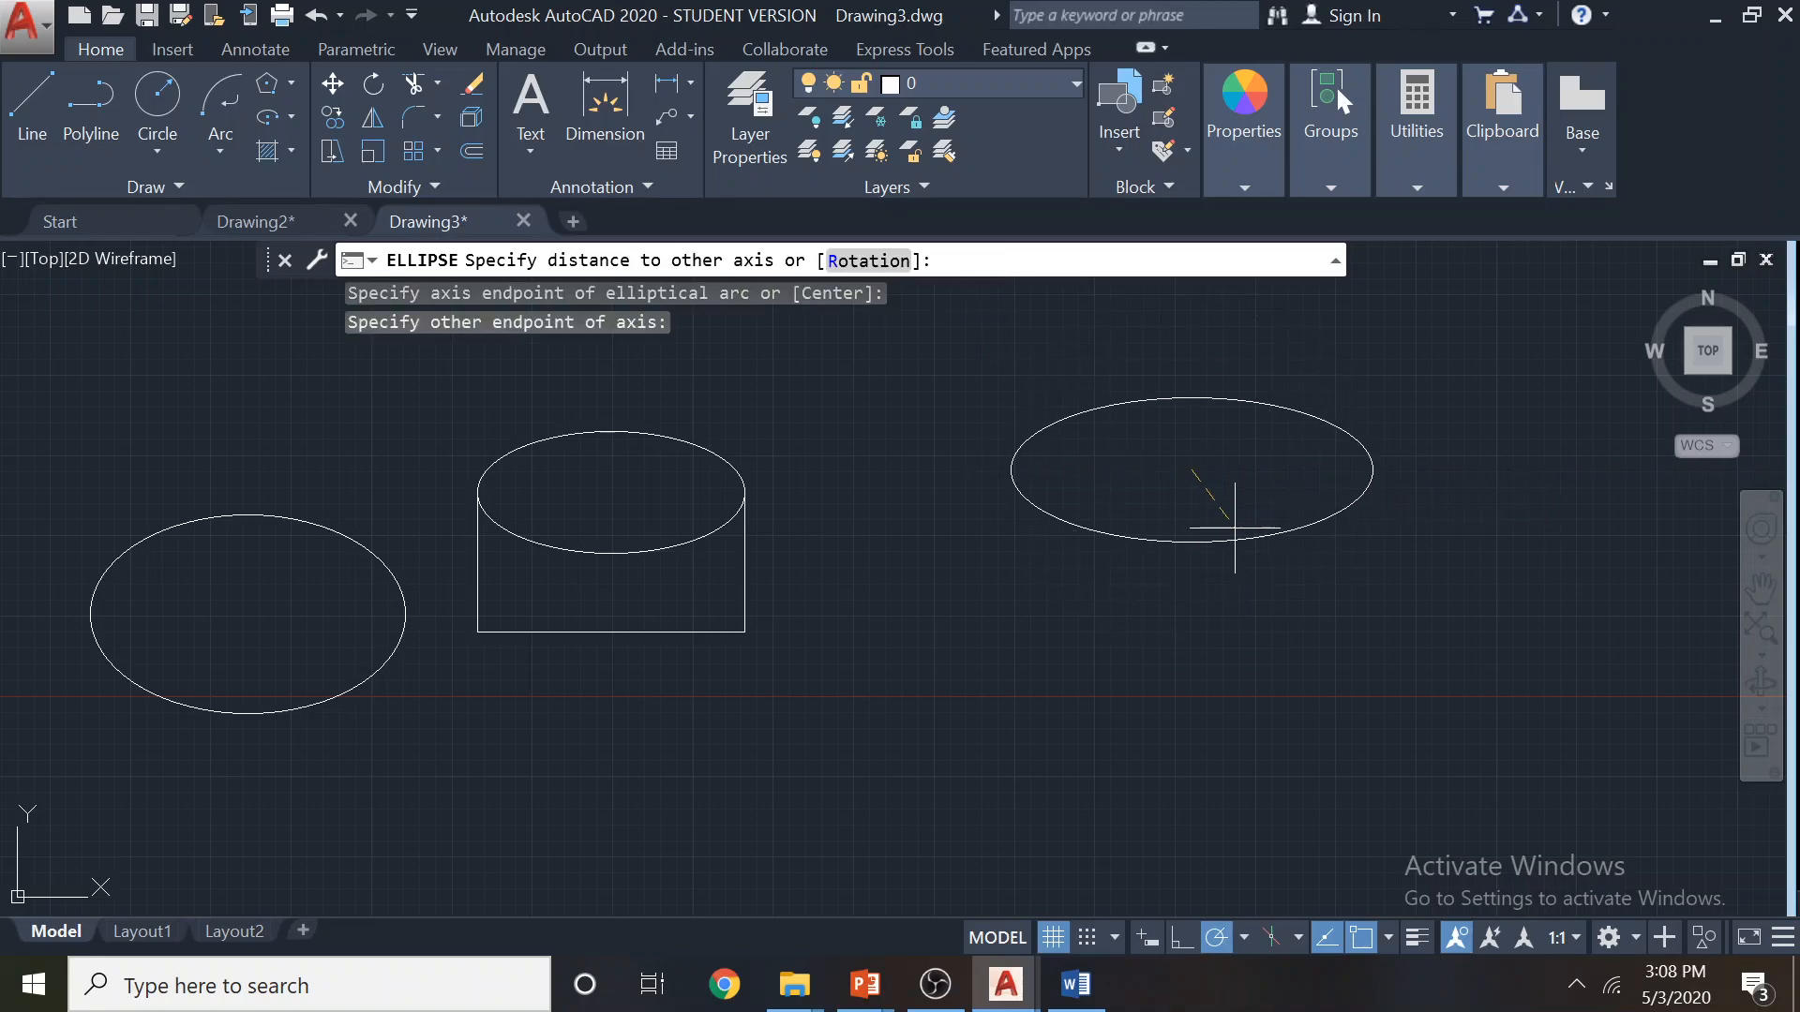
left_click(1192, 546)
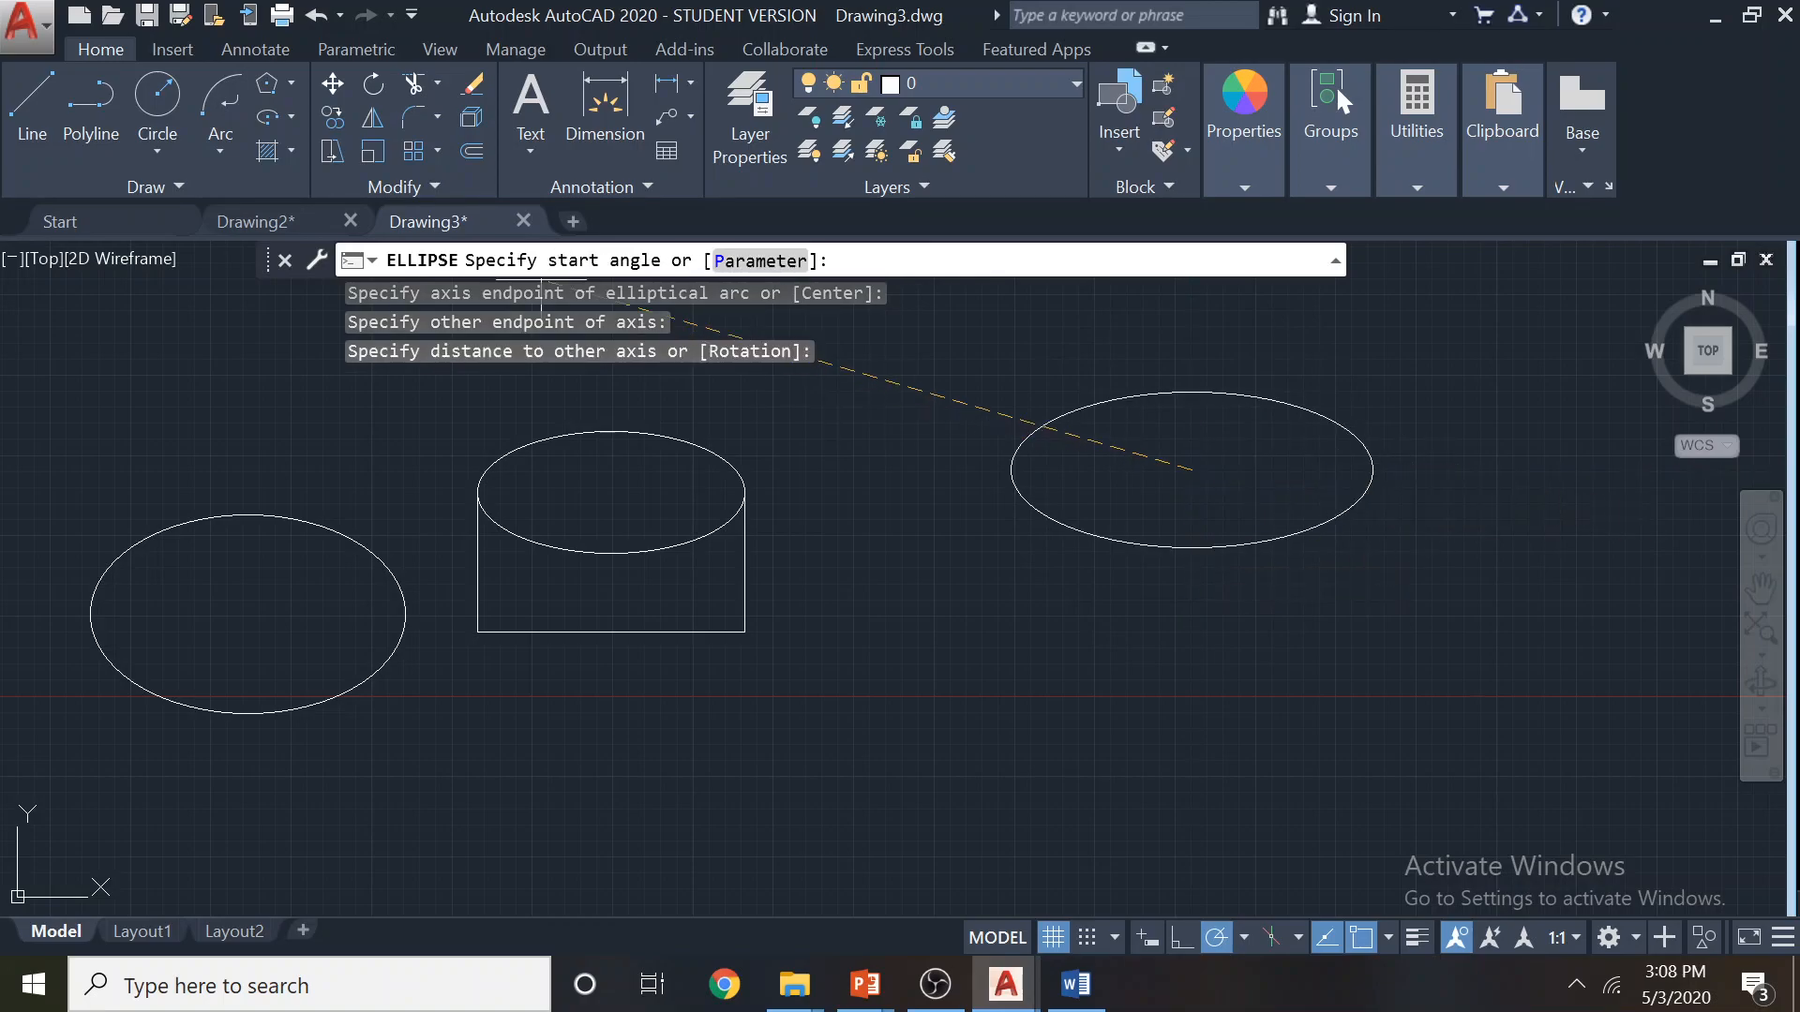
left_click(1307, 412)
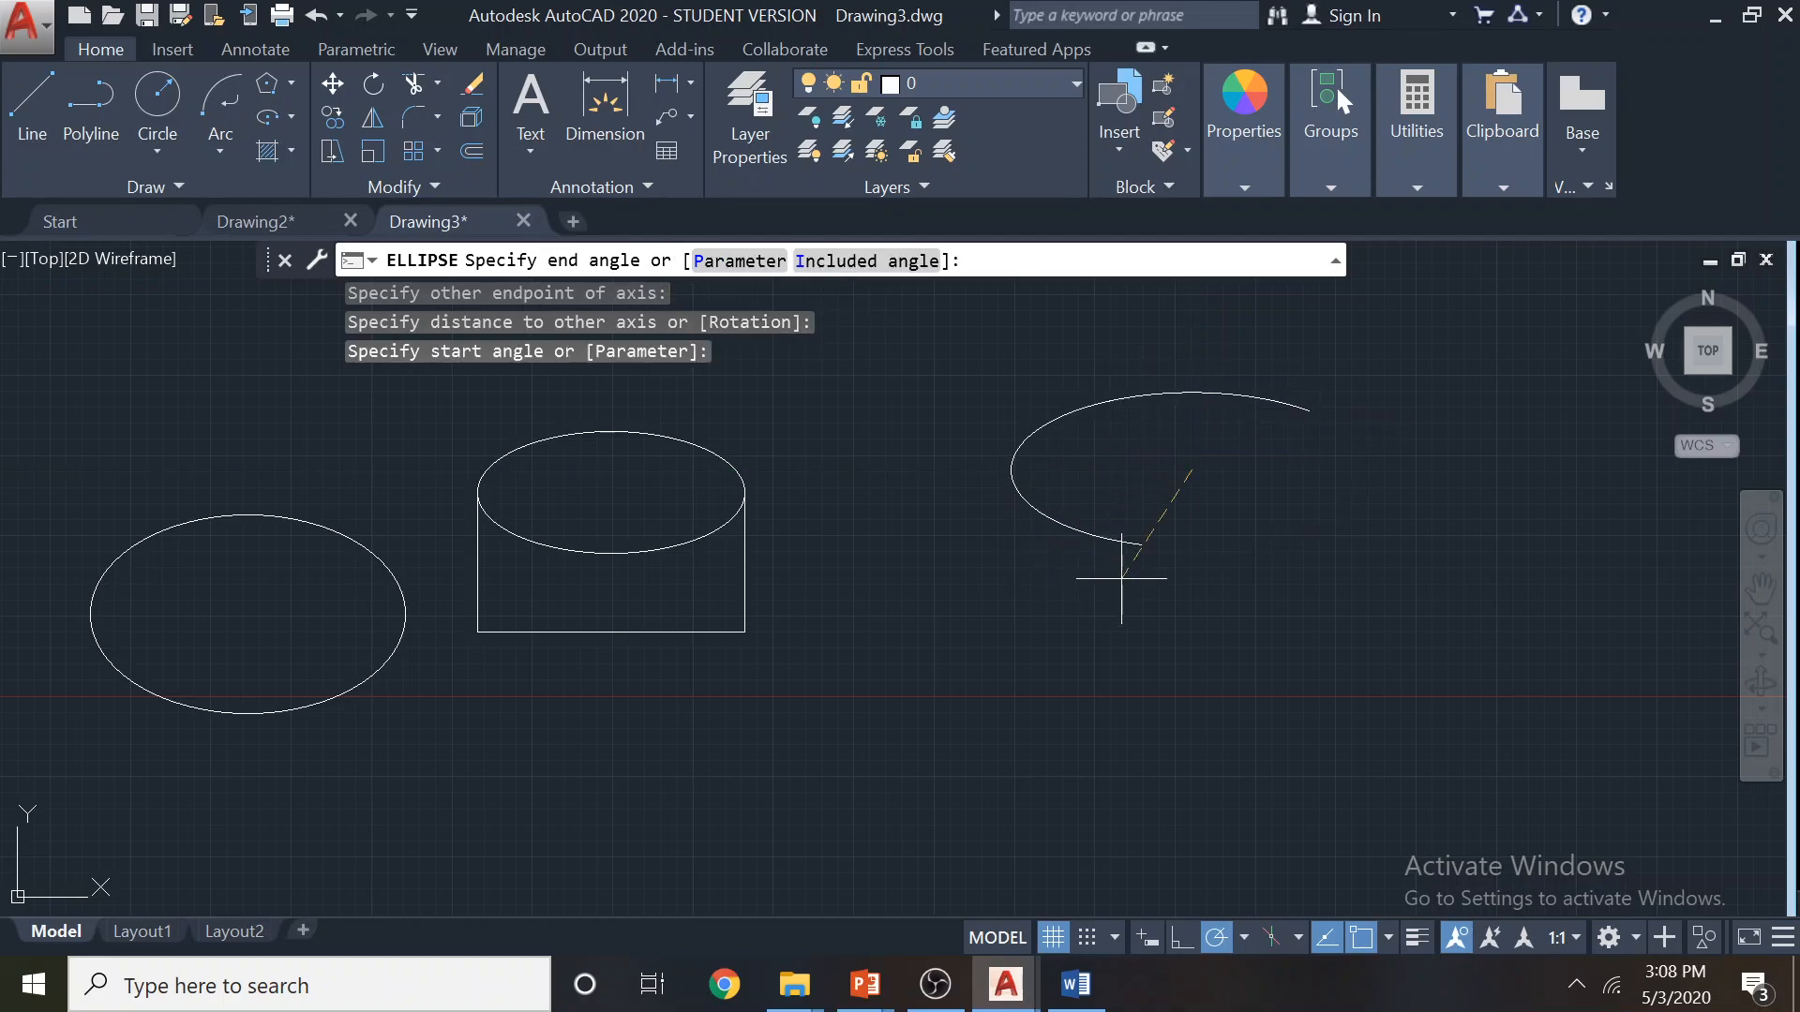
left_click(1122, 578)
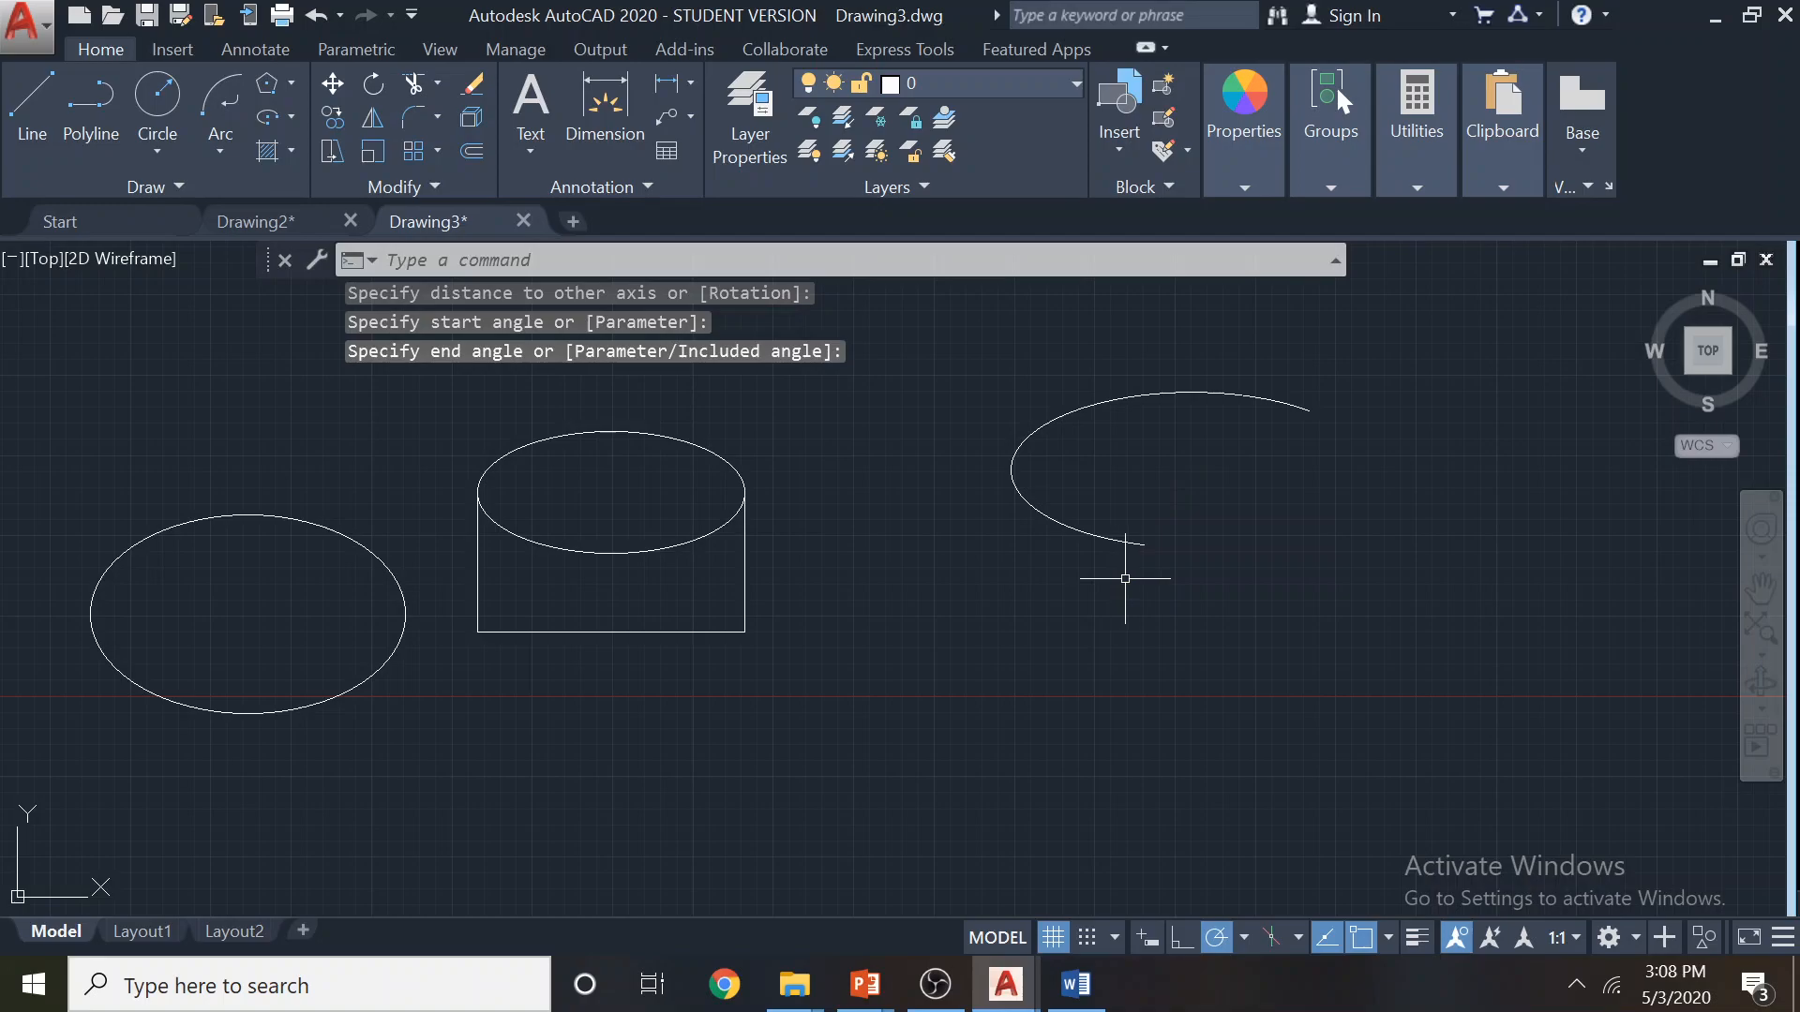
left_click(1294, 404)
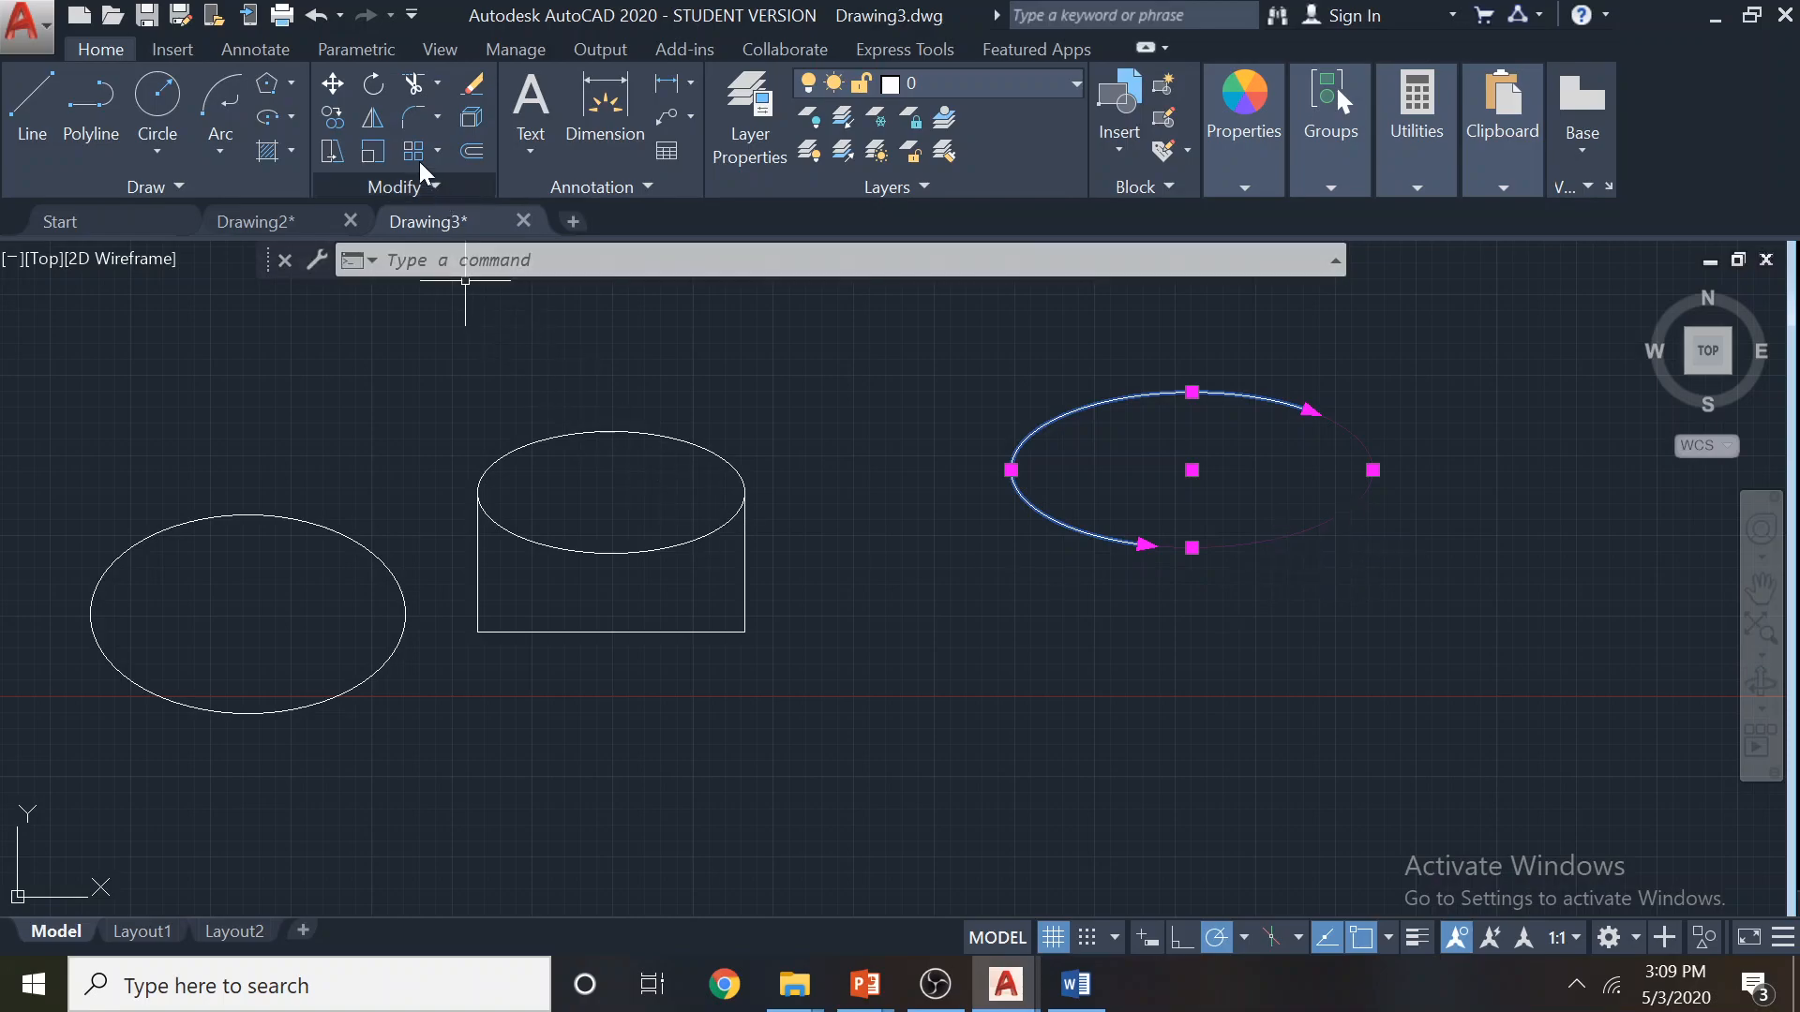
left_click(294, 113)
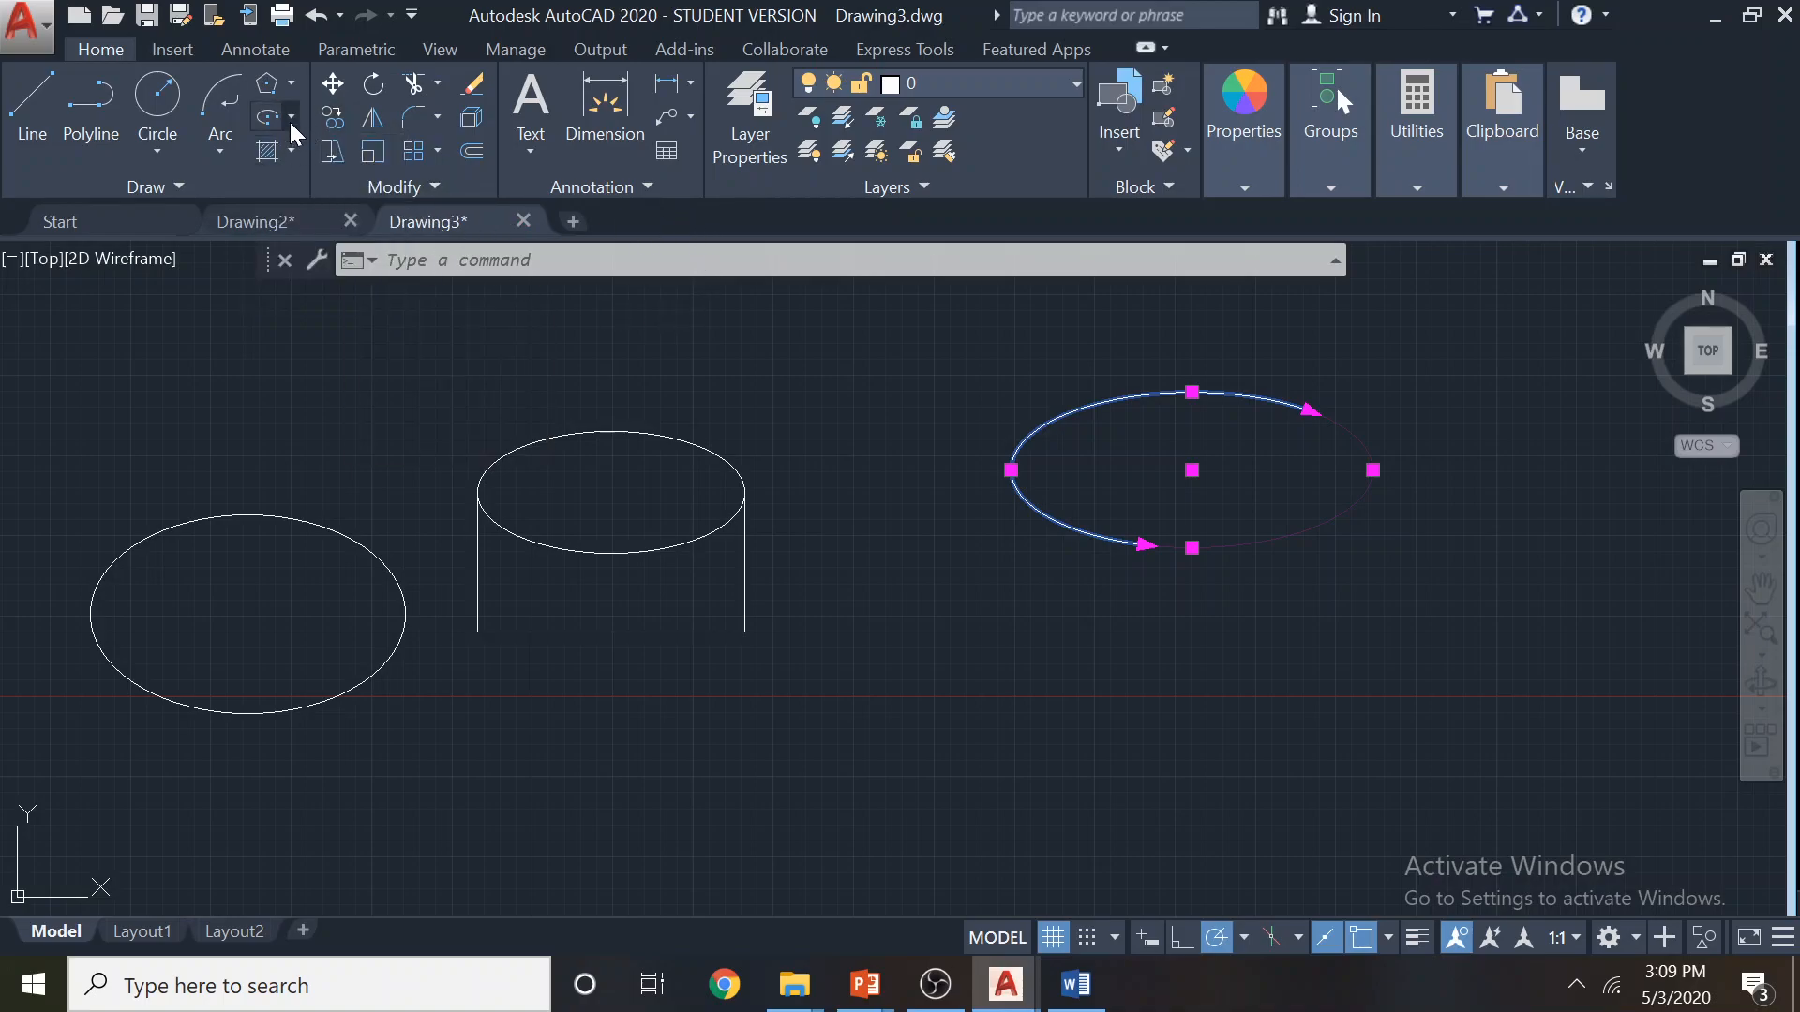
left_click(292, 84)
left_click(935, 985)
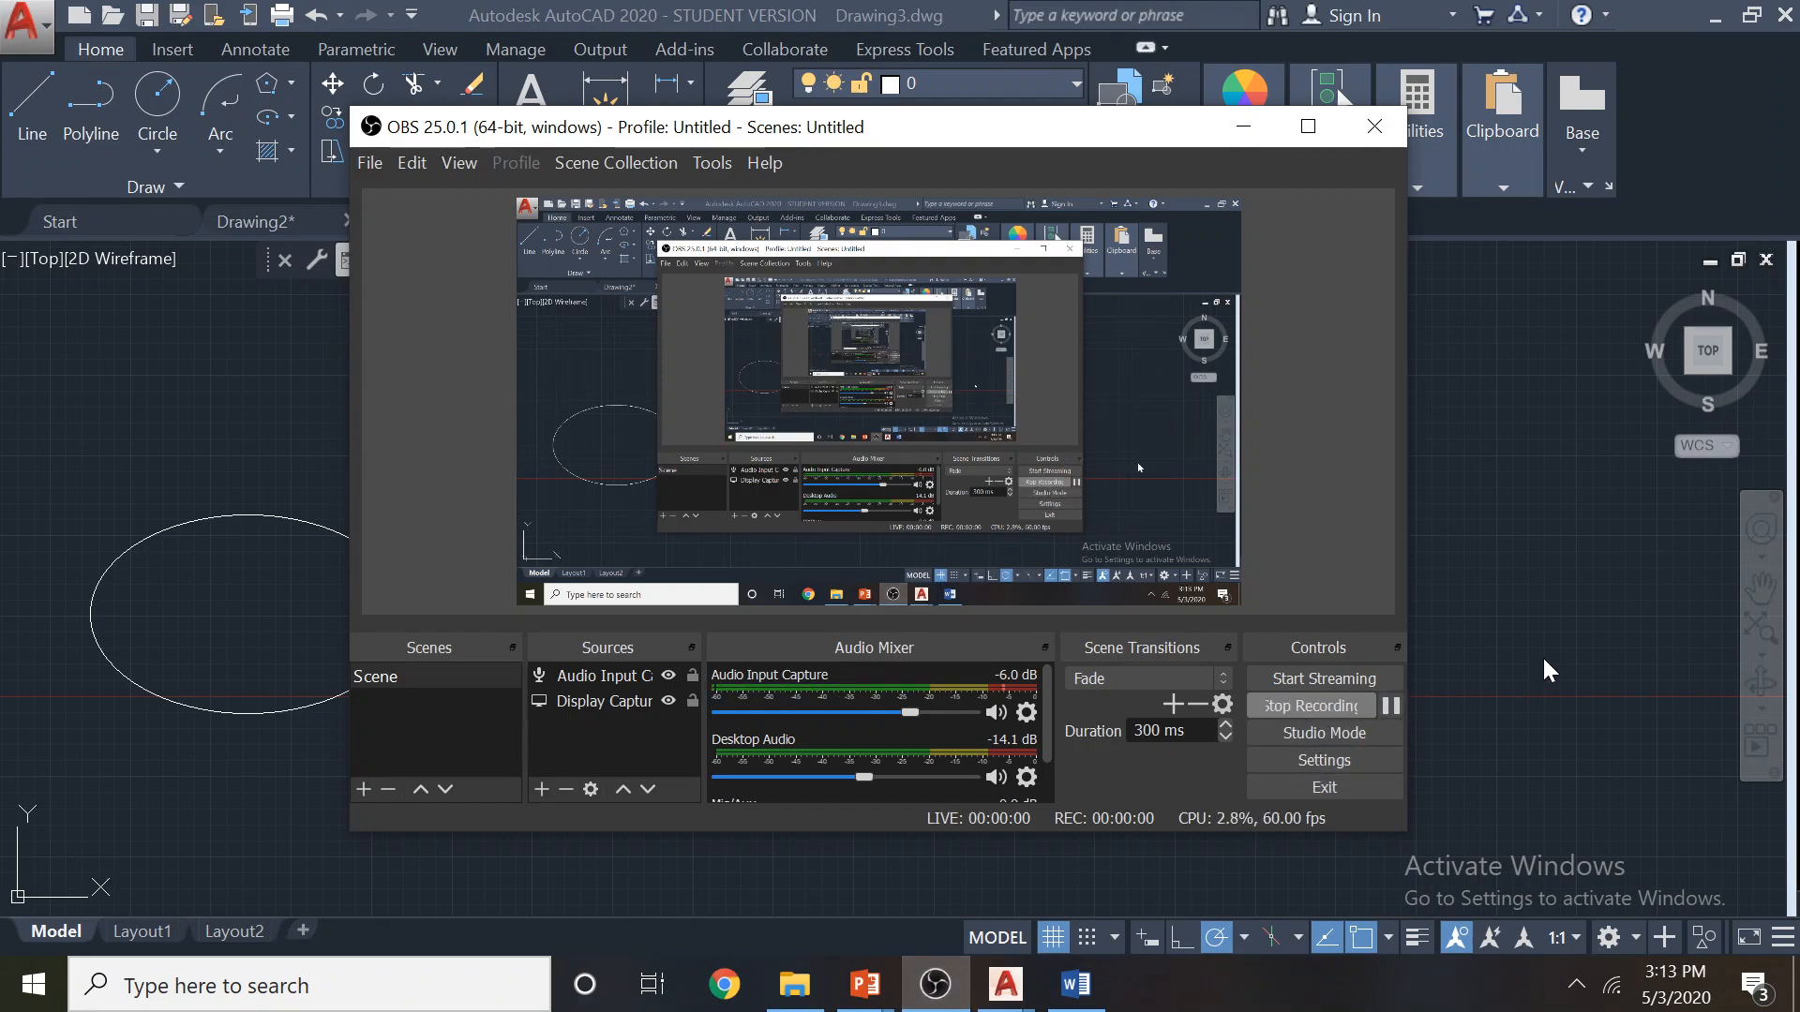
left_click(1543, 671)
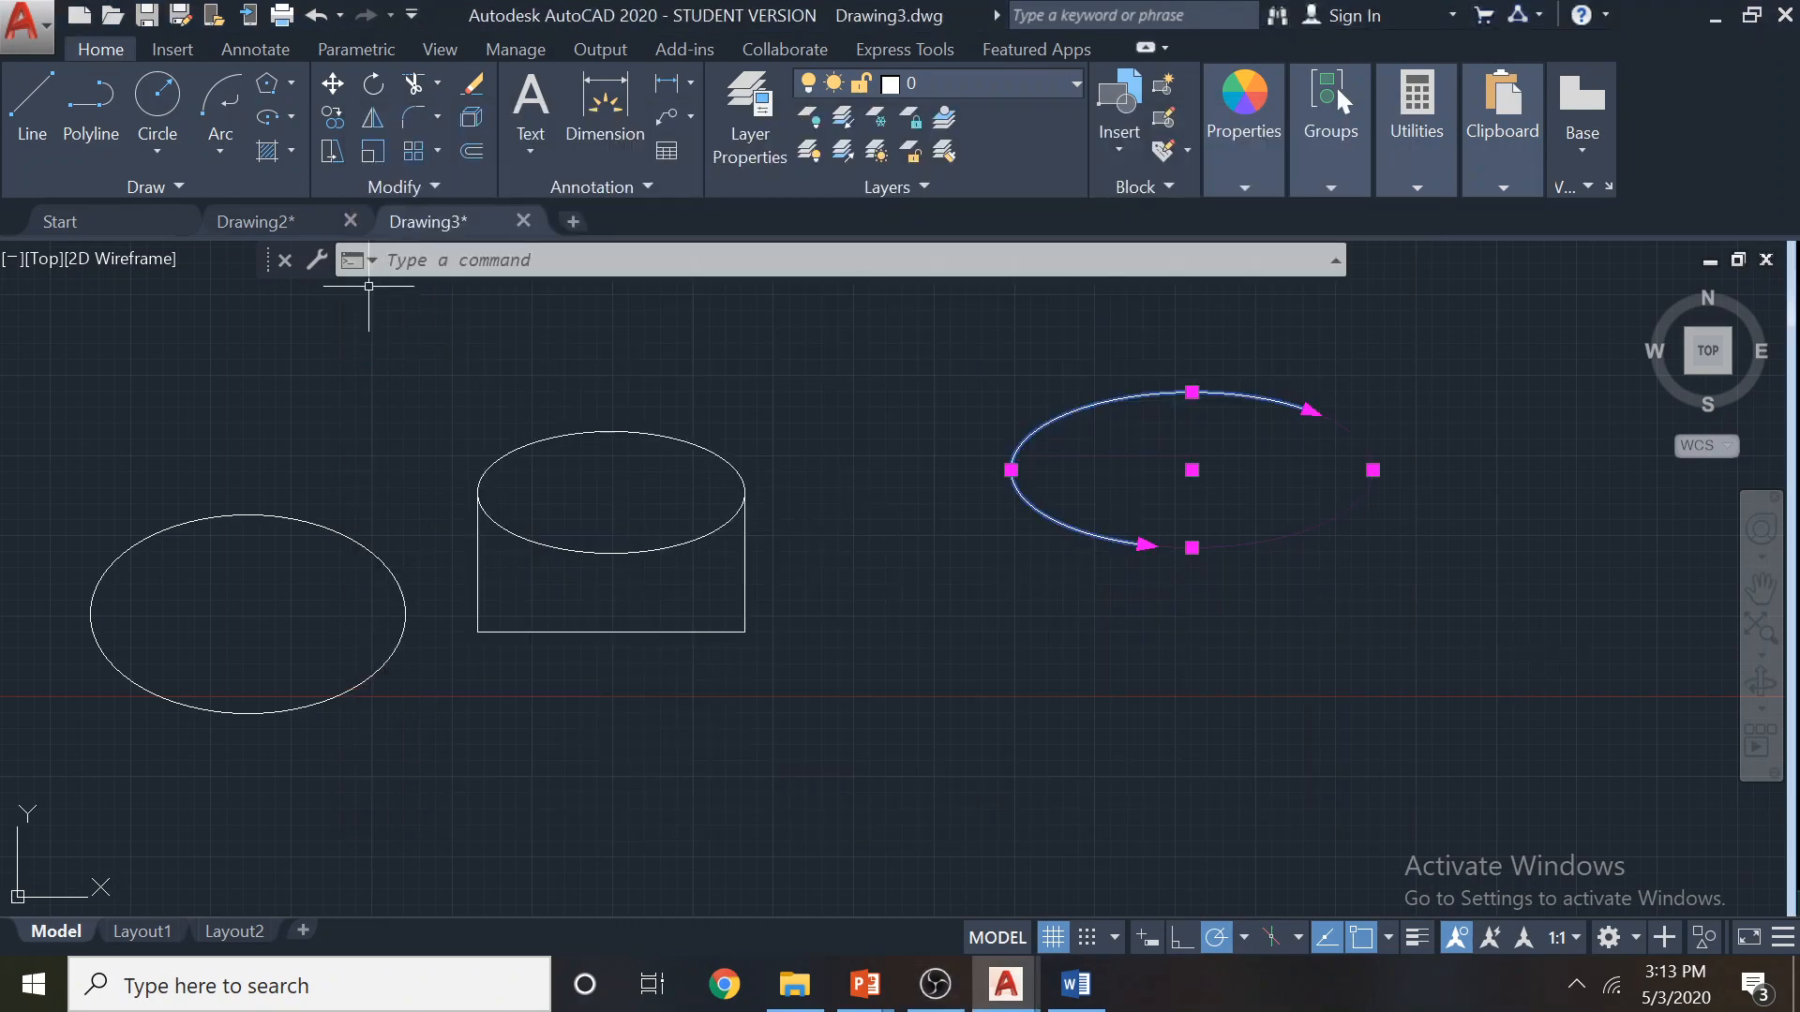
left_click(292, 84)
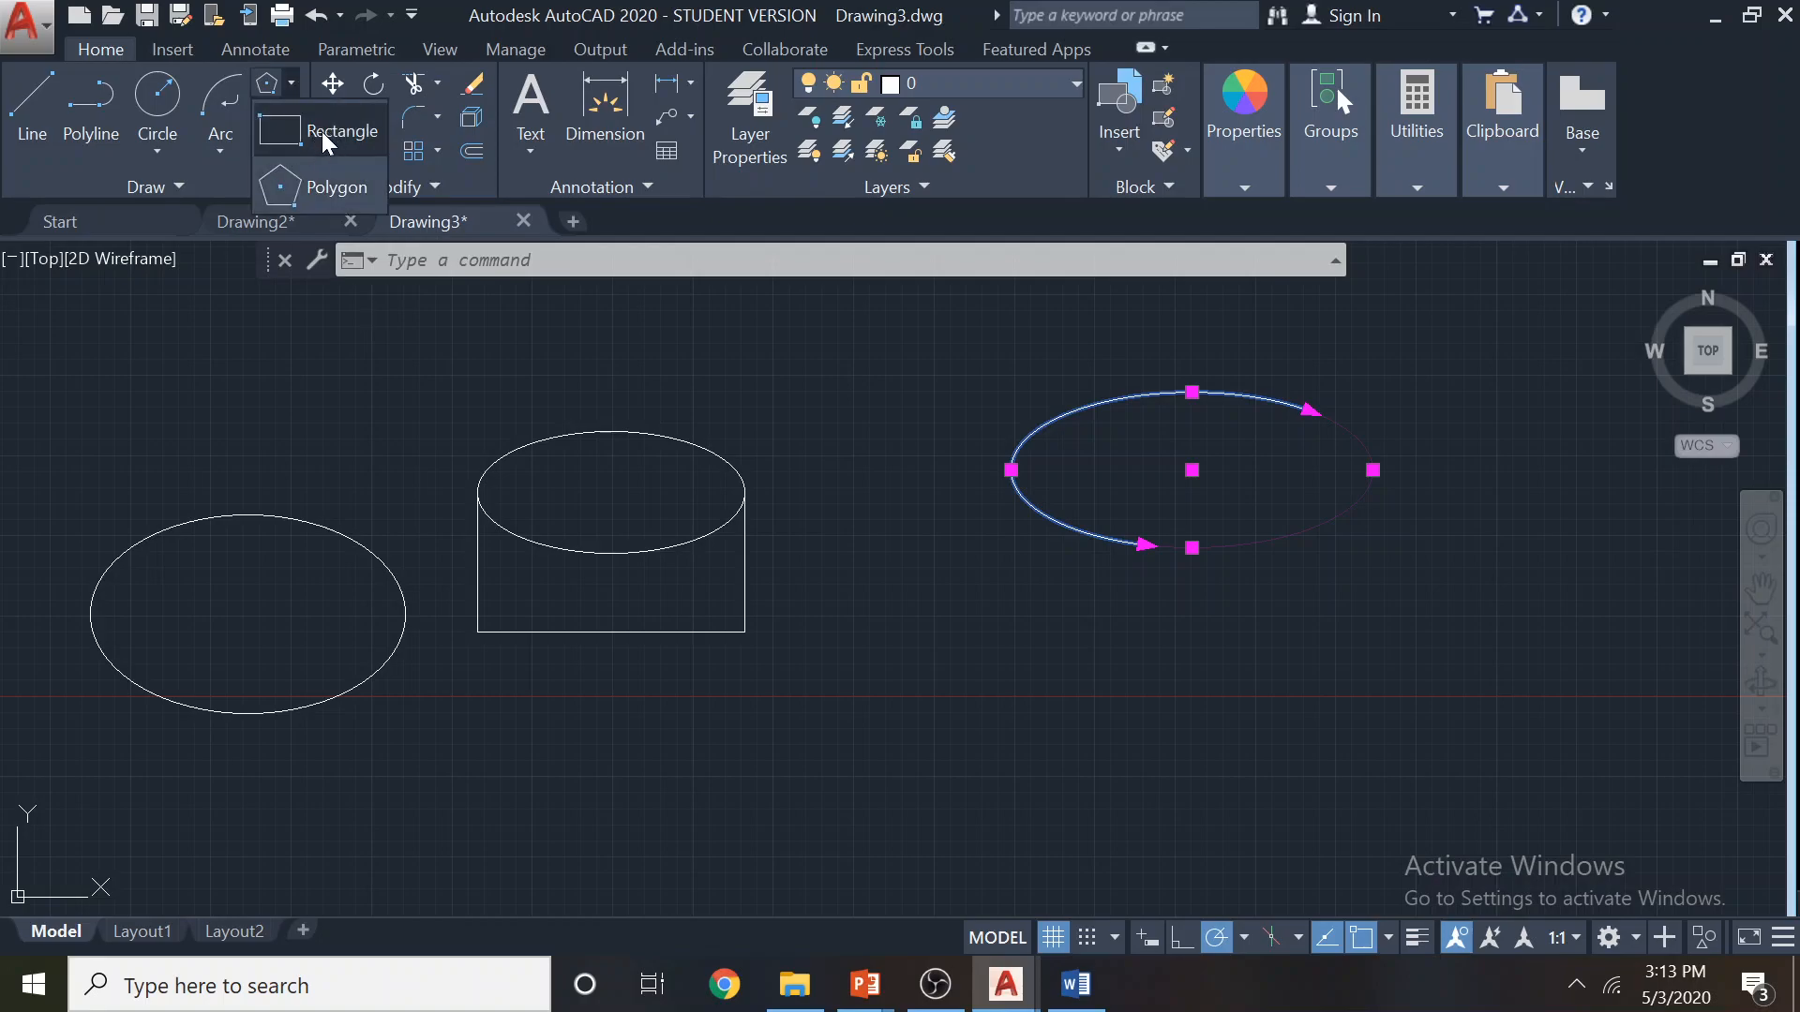
Erase all the ellipses, lines and the elliptical arc from the drawing
scroll(381, 401, "down", 2)
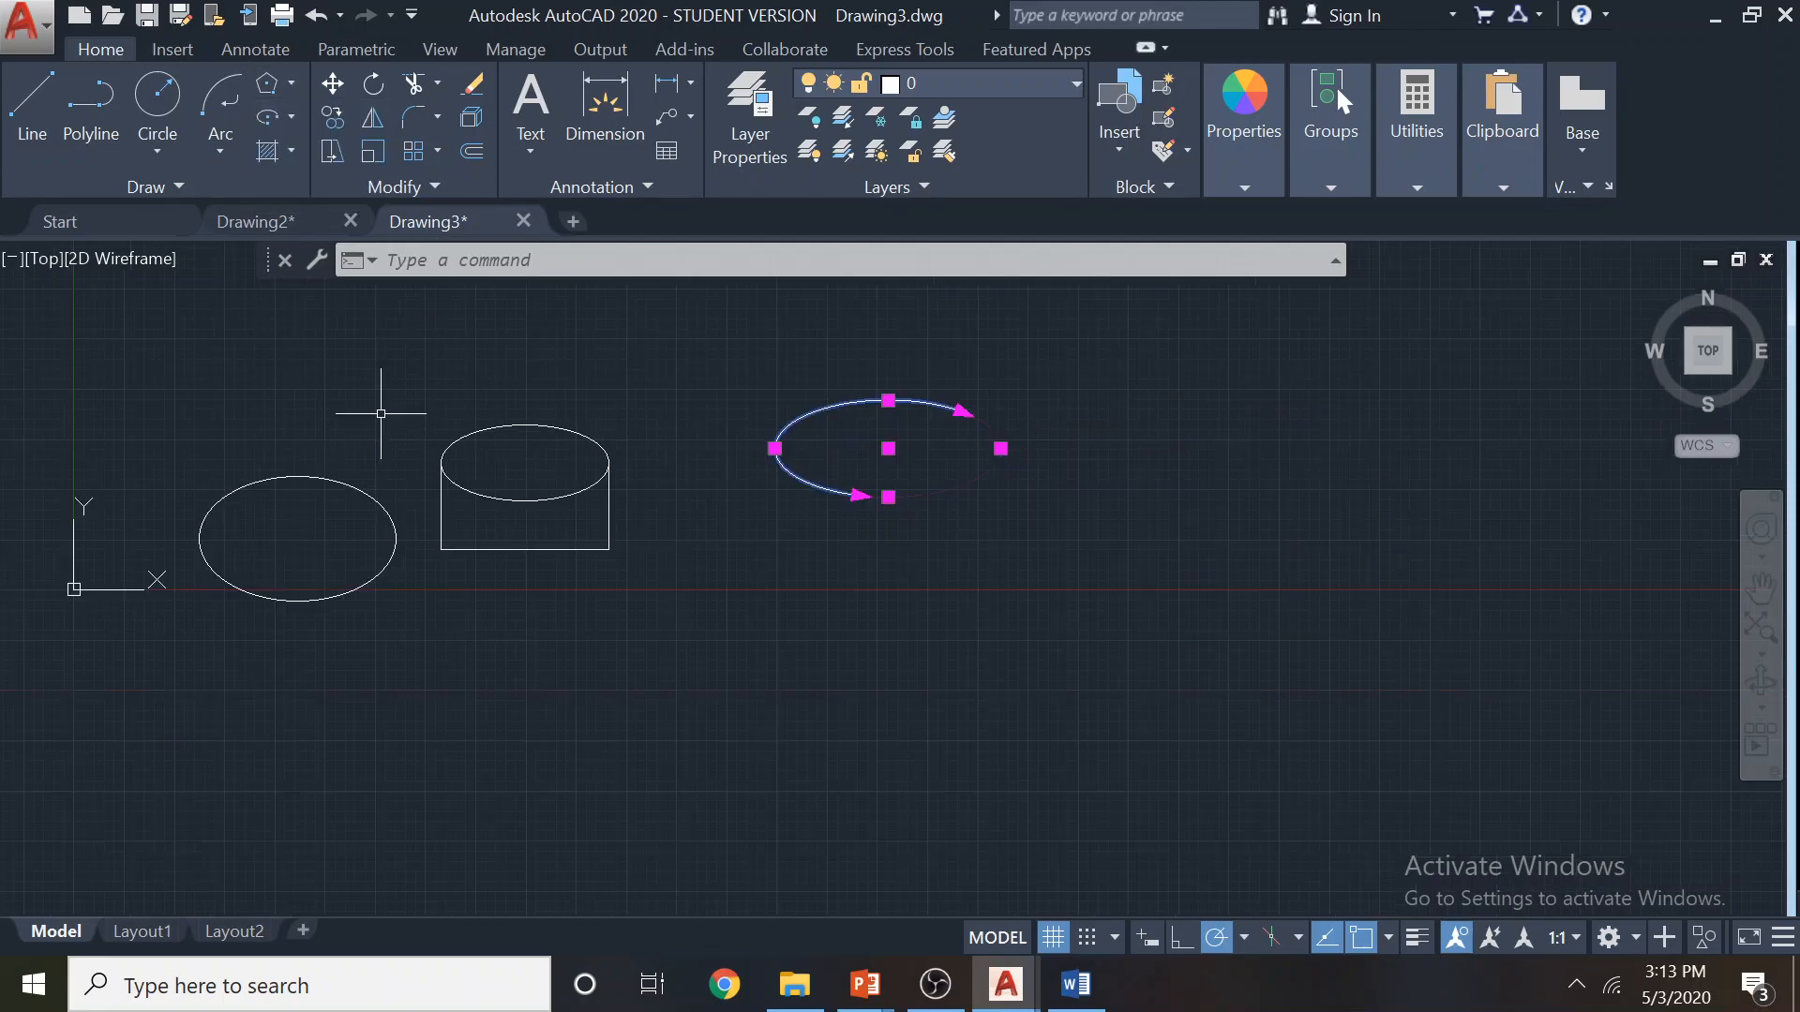
left_click(152, 387)
left_click(1078, 722)
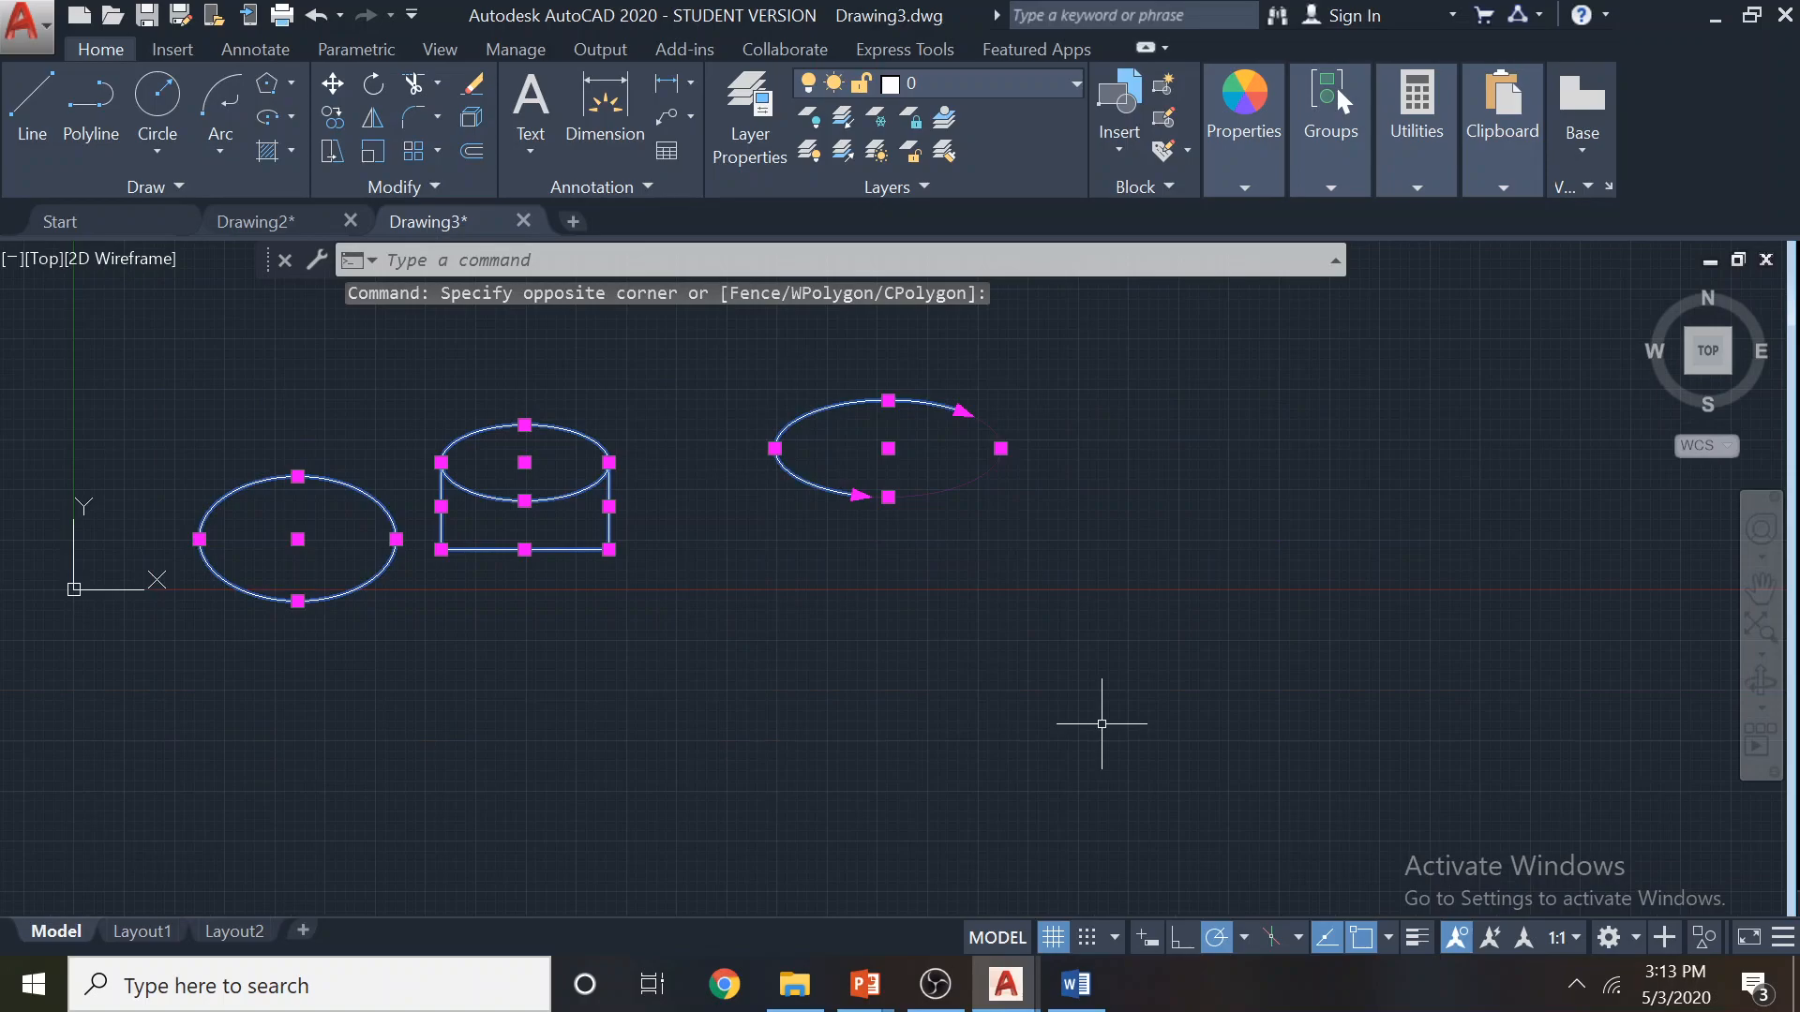
key("Delete")
Draw a horizontal rectangle by picking its lower-left and upper-right corners
middle_click_drag(582, 450, 641, 530)
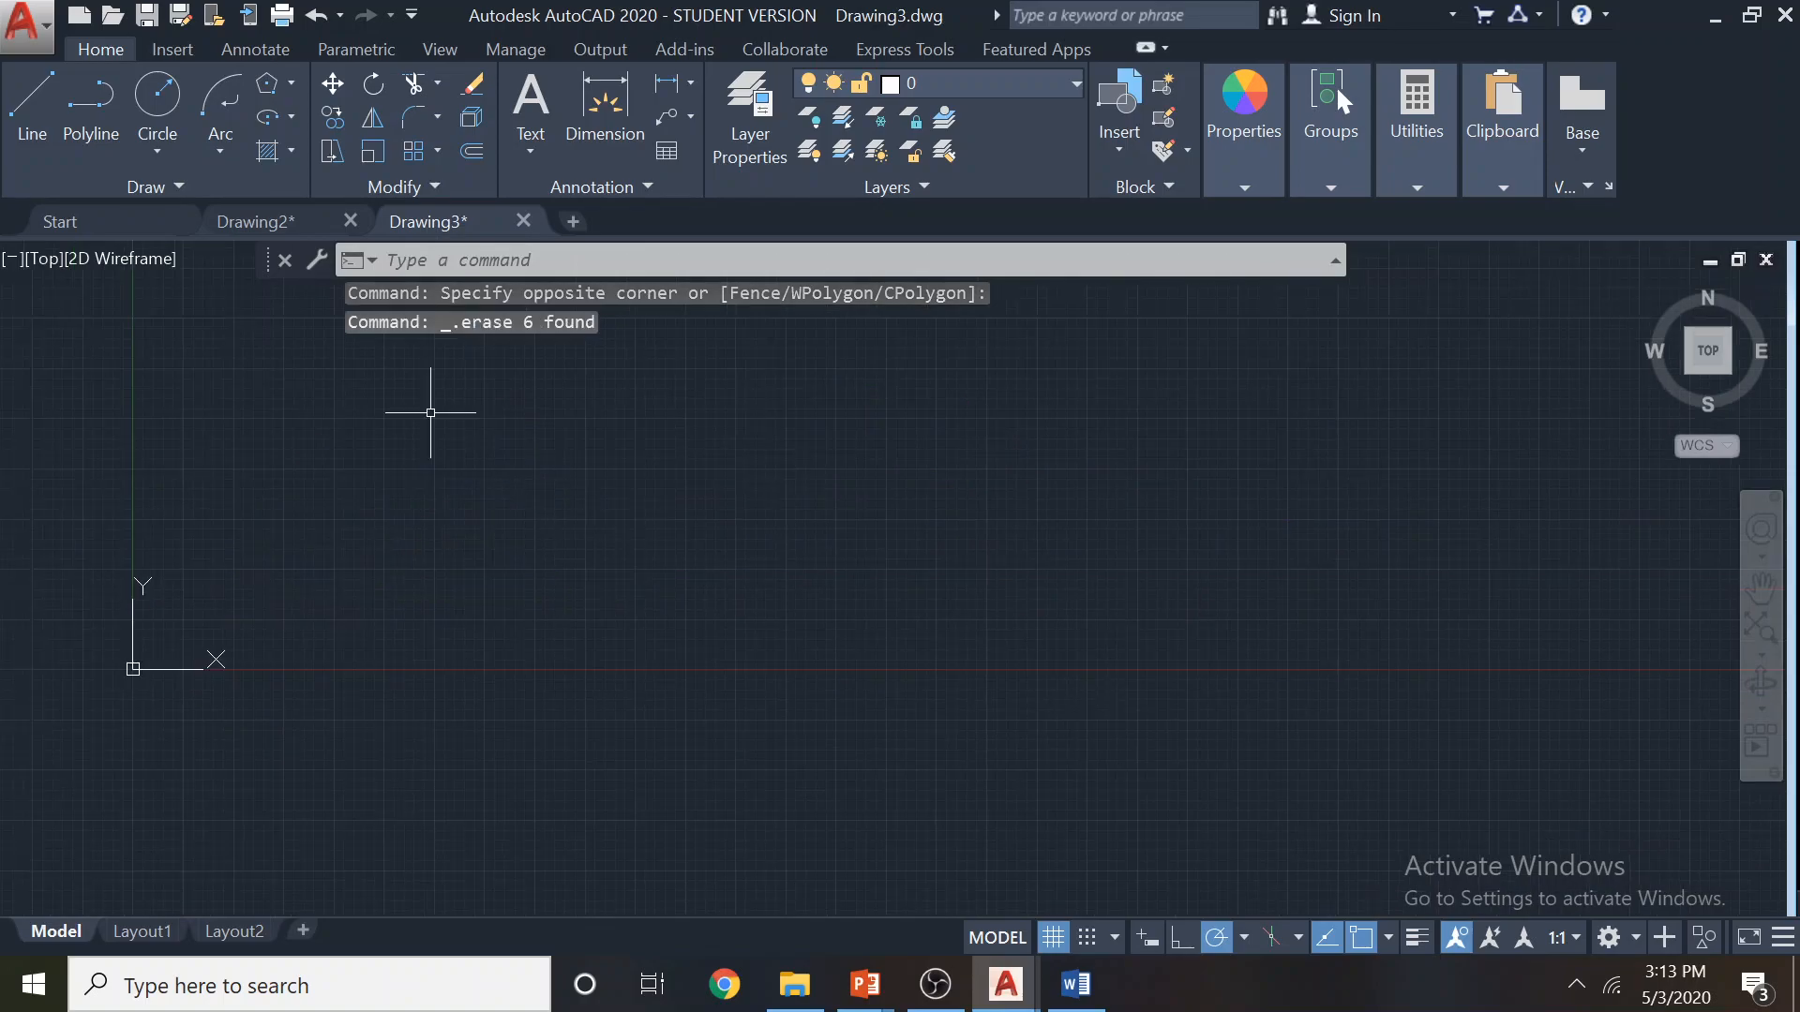
left_click(292, 85)
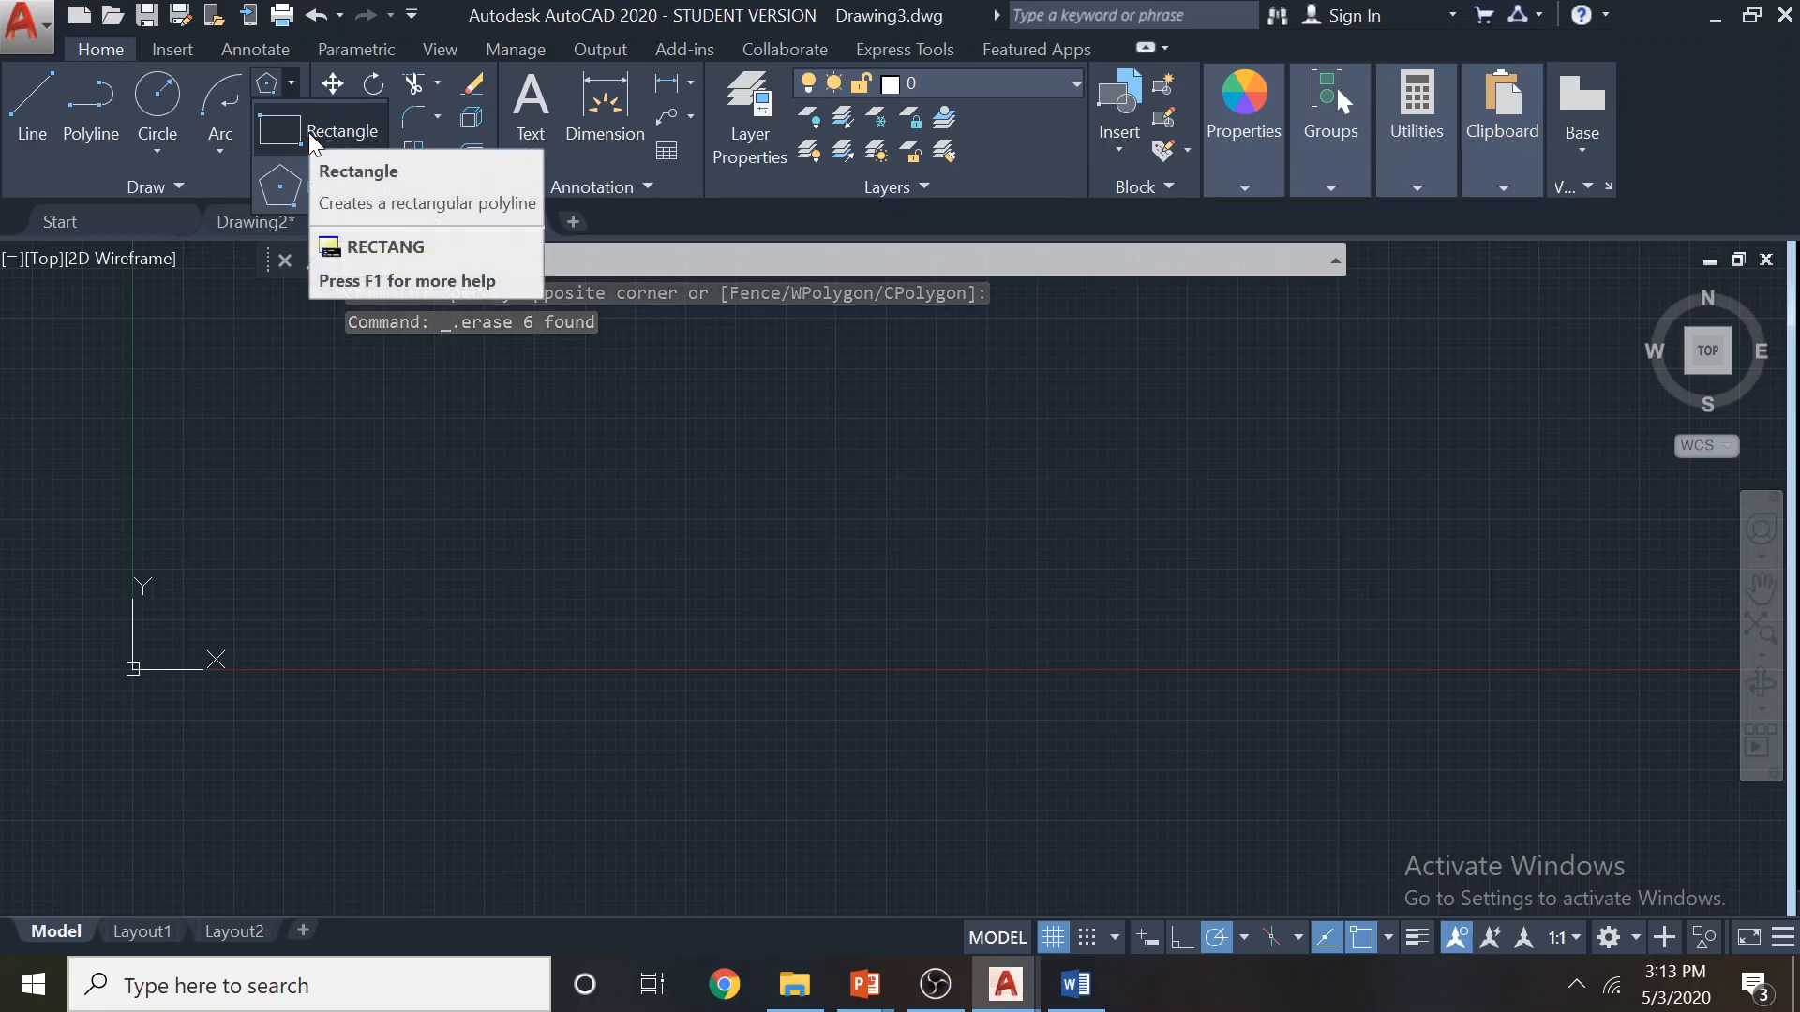
left_click(300, 137)
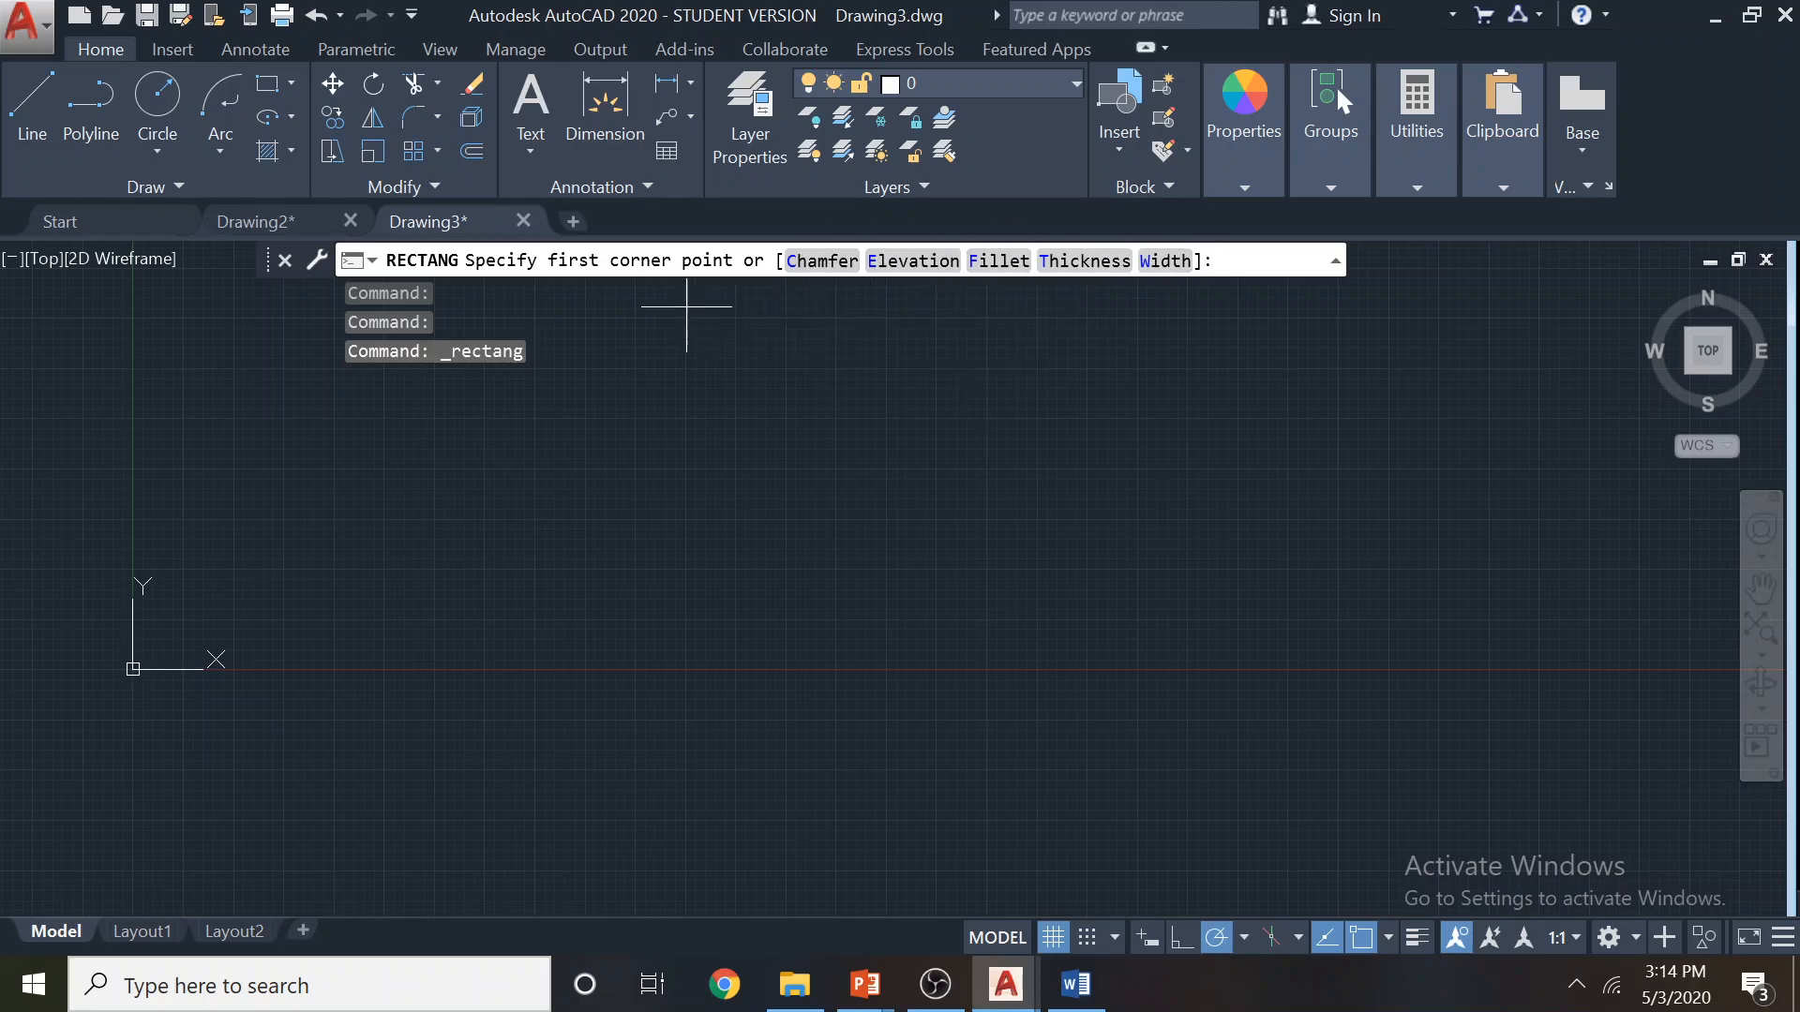
middle_click_drag(542, 602, 549, 748)
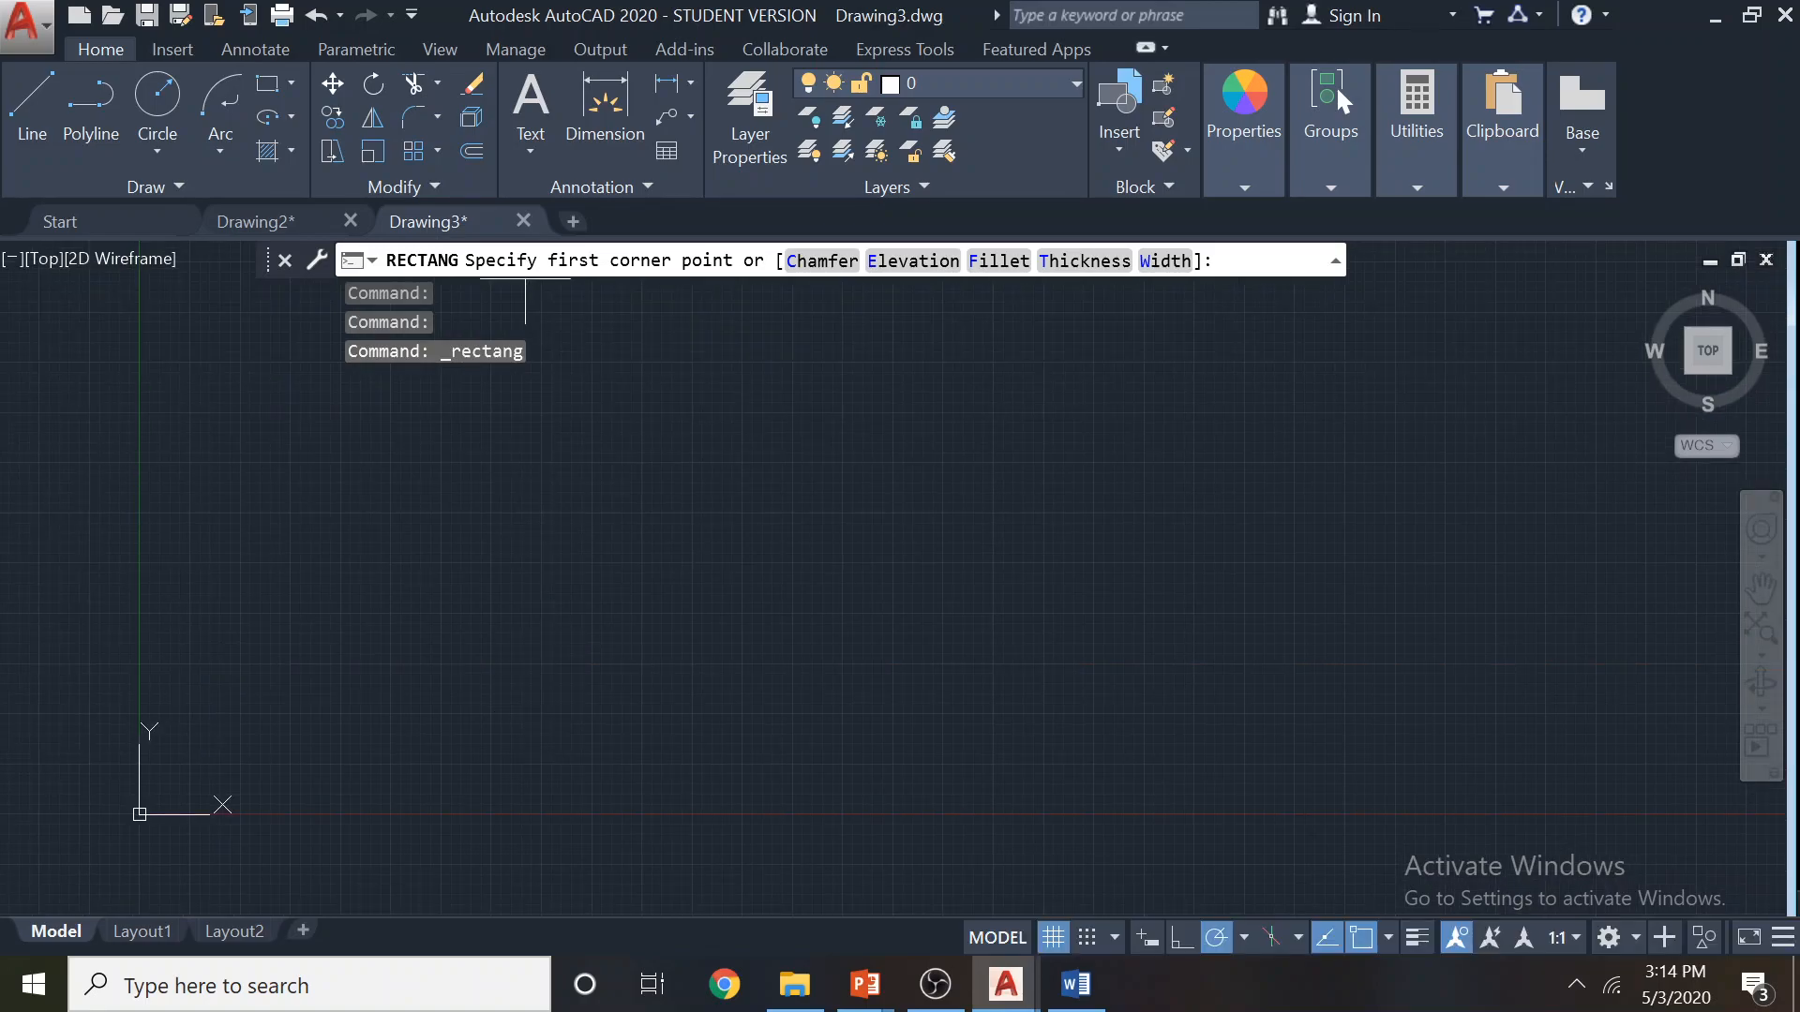
left_click(351, 737)
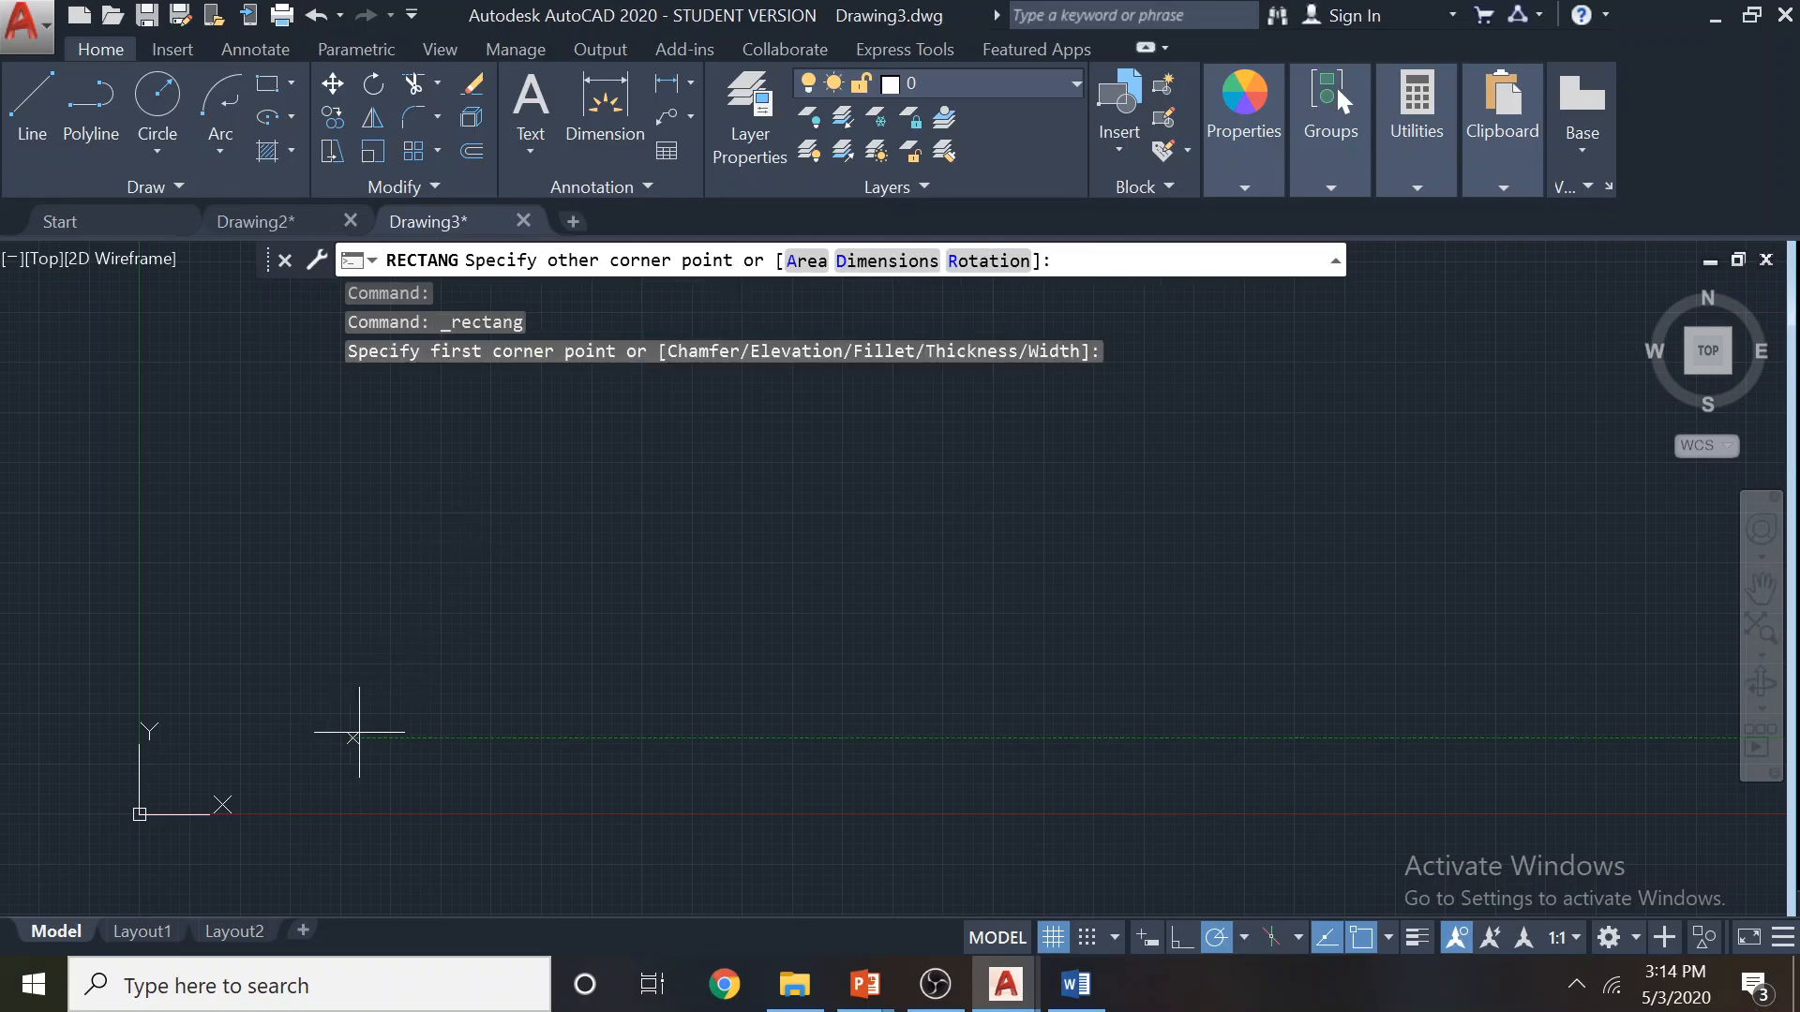
left_click(763, 558)
Erase the rectangle drawn from two corners
left_click(824, 761)
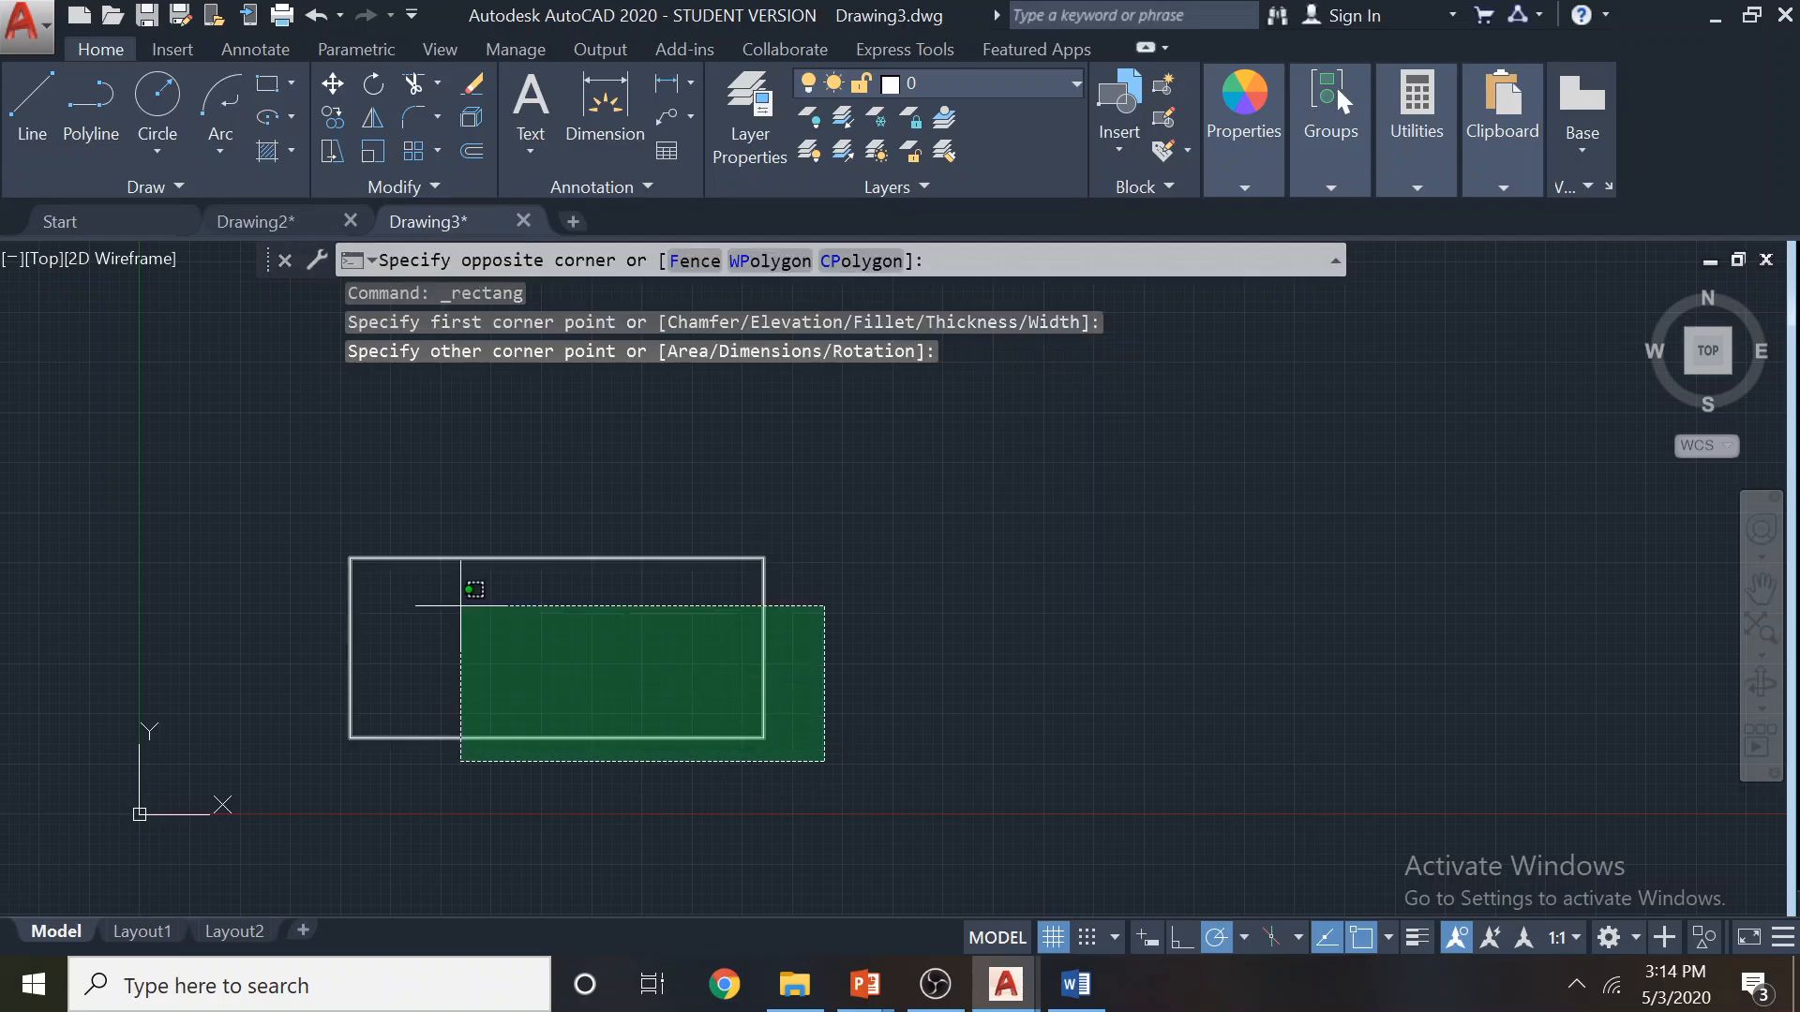
left_click(302, 476)
key("Delete")
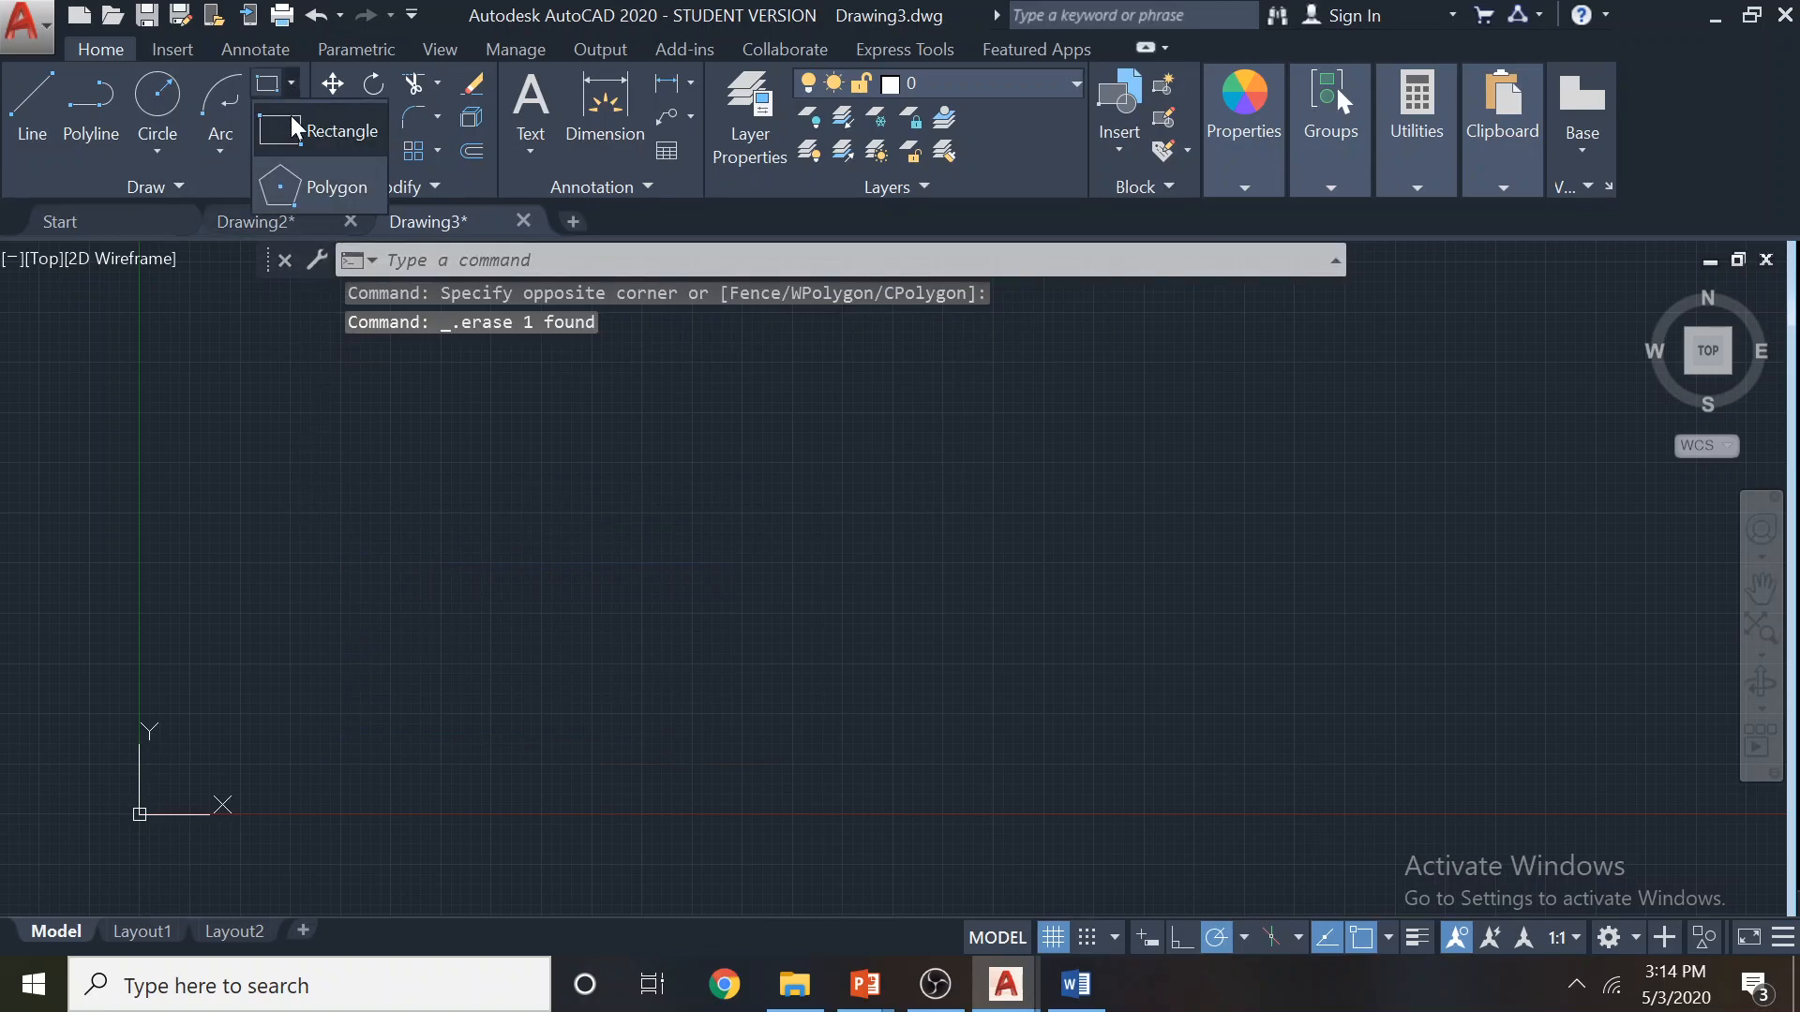
Draw a rectangle with the Area option, using an area of 120 and a length of 12
left_click(268, 84)
left_click(400, 626)
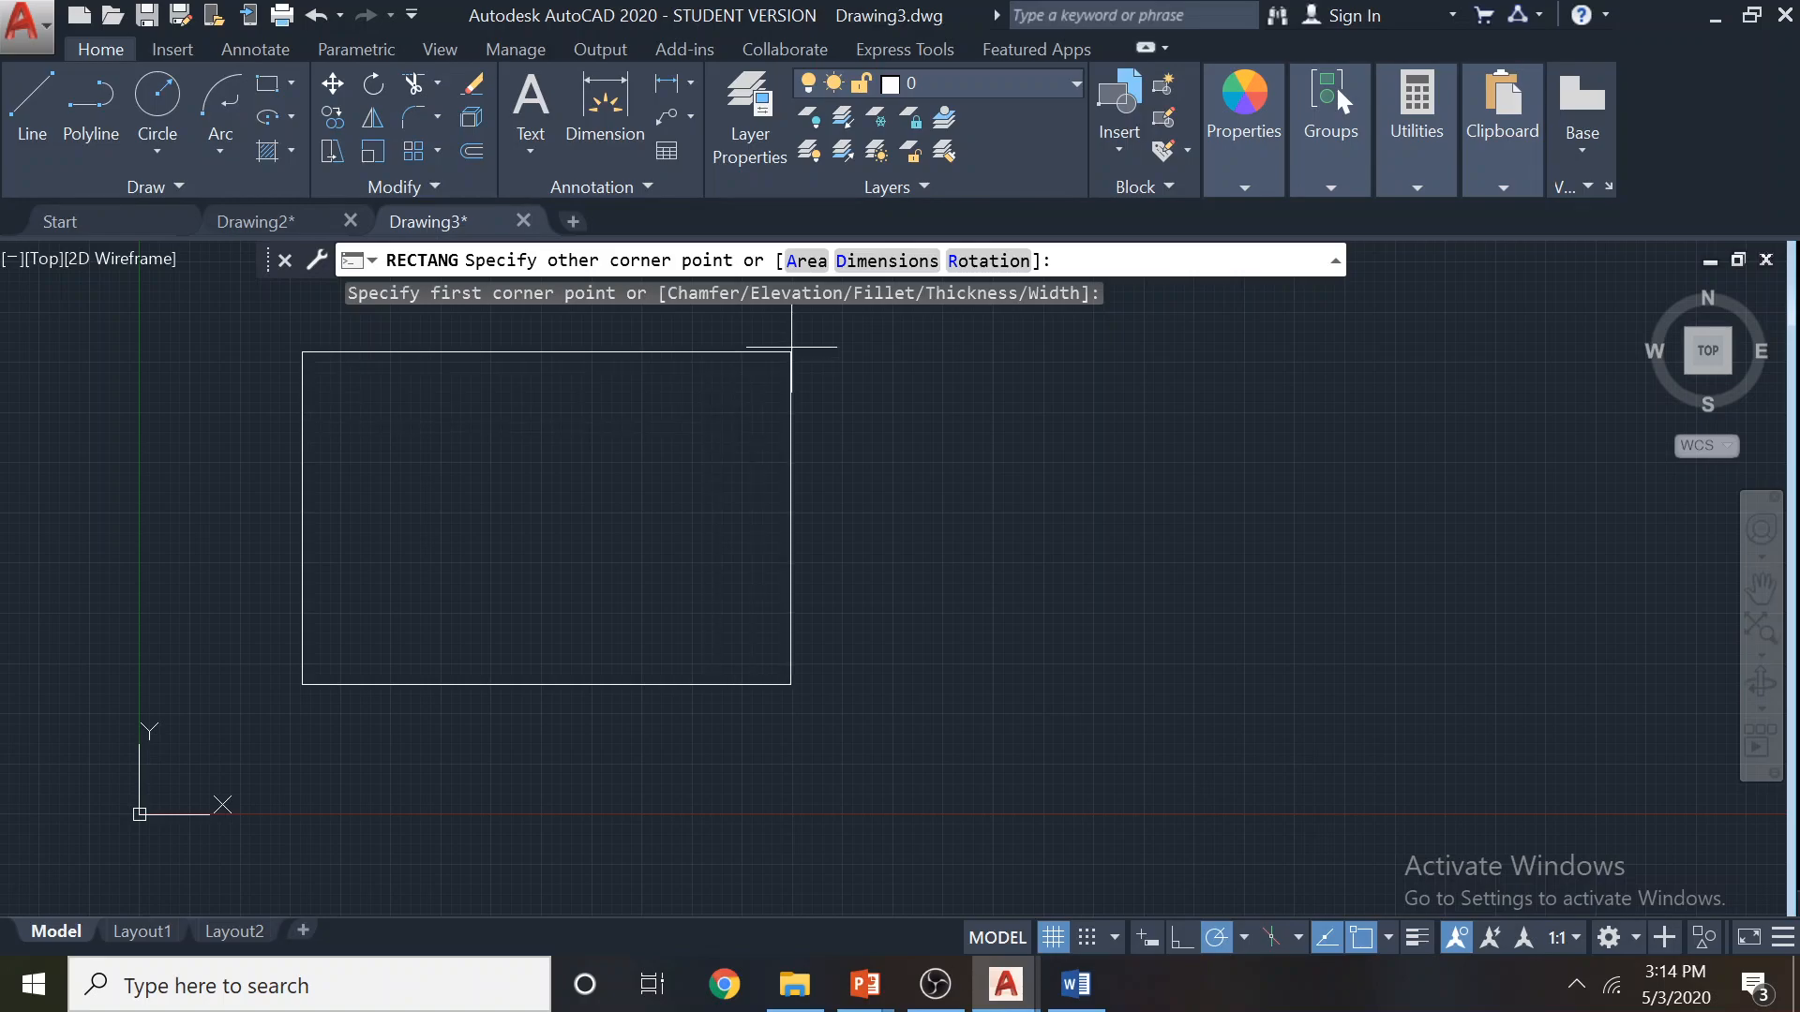
left_click(807, 261)
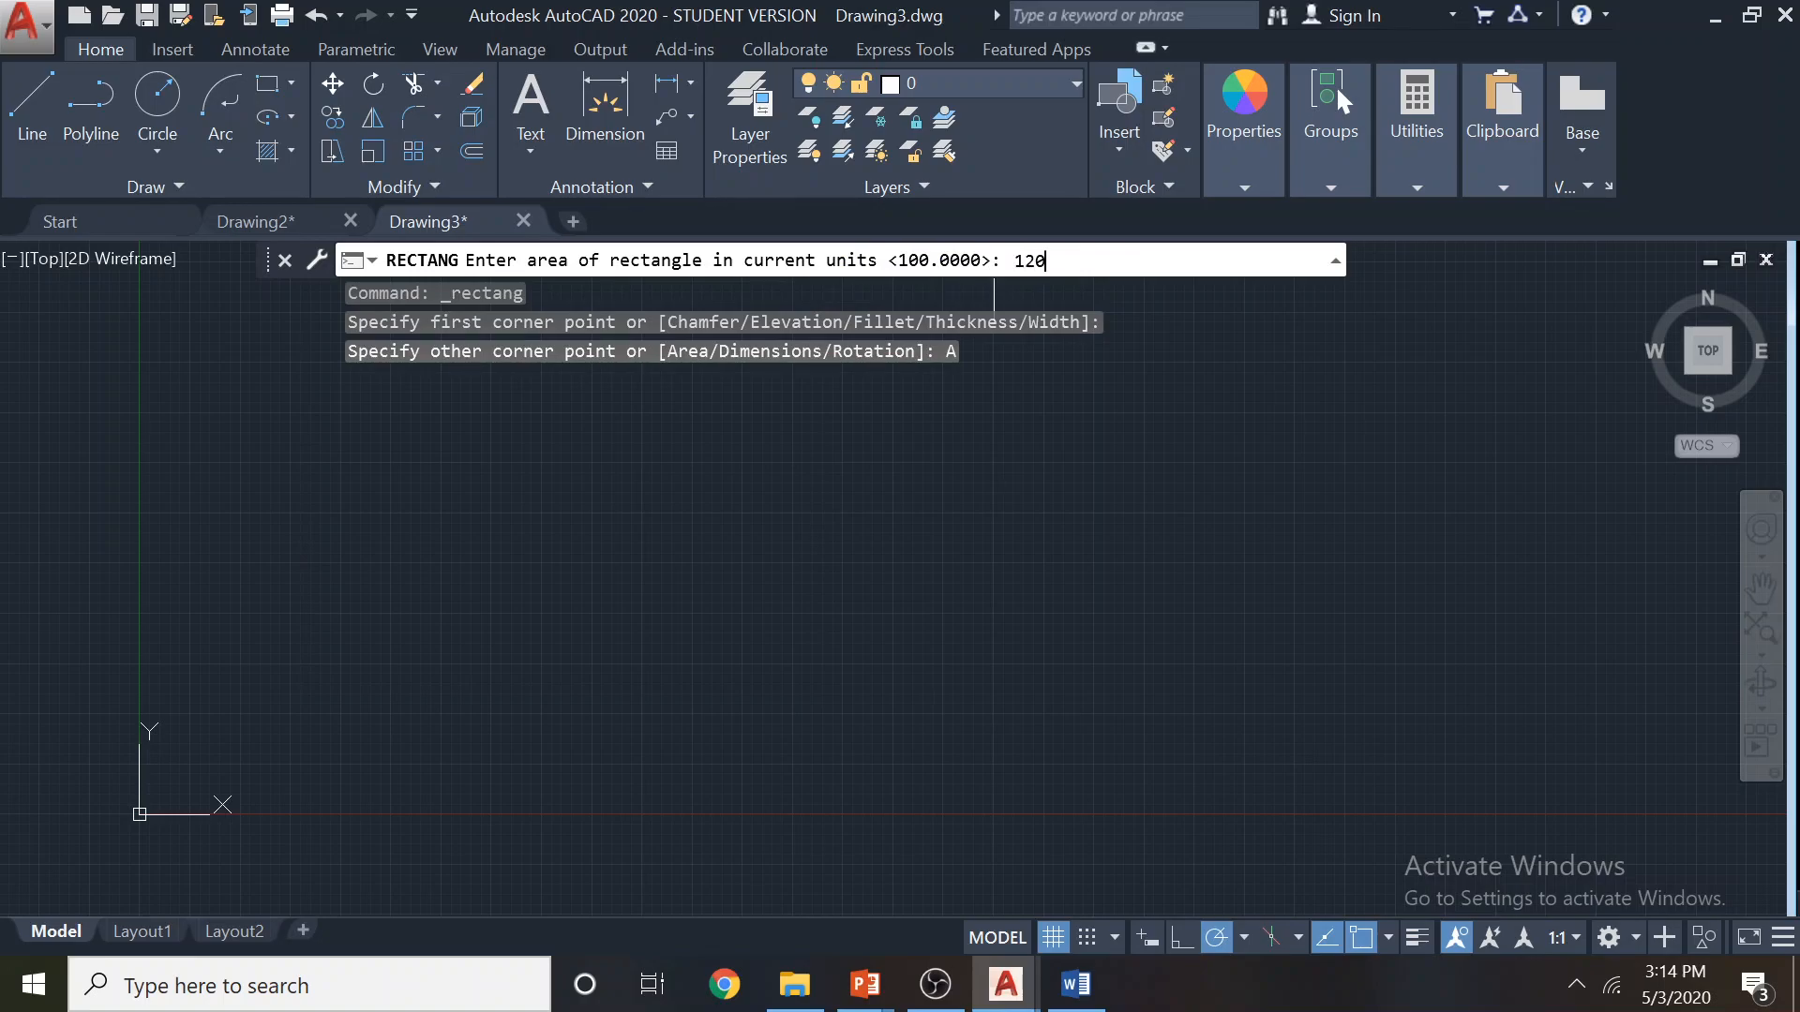
key("Return")
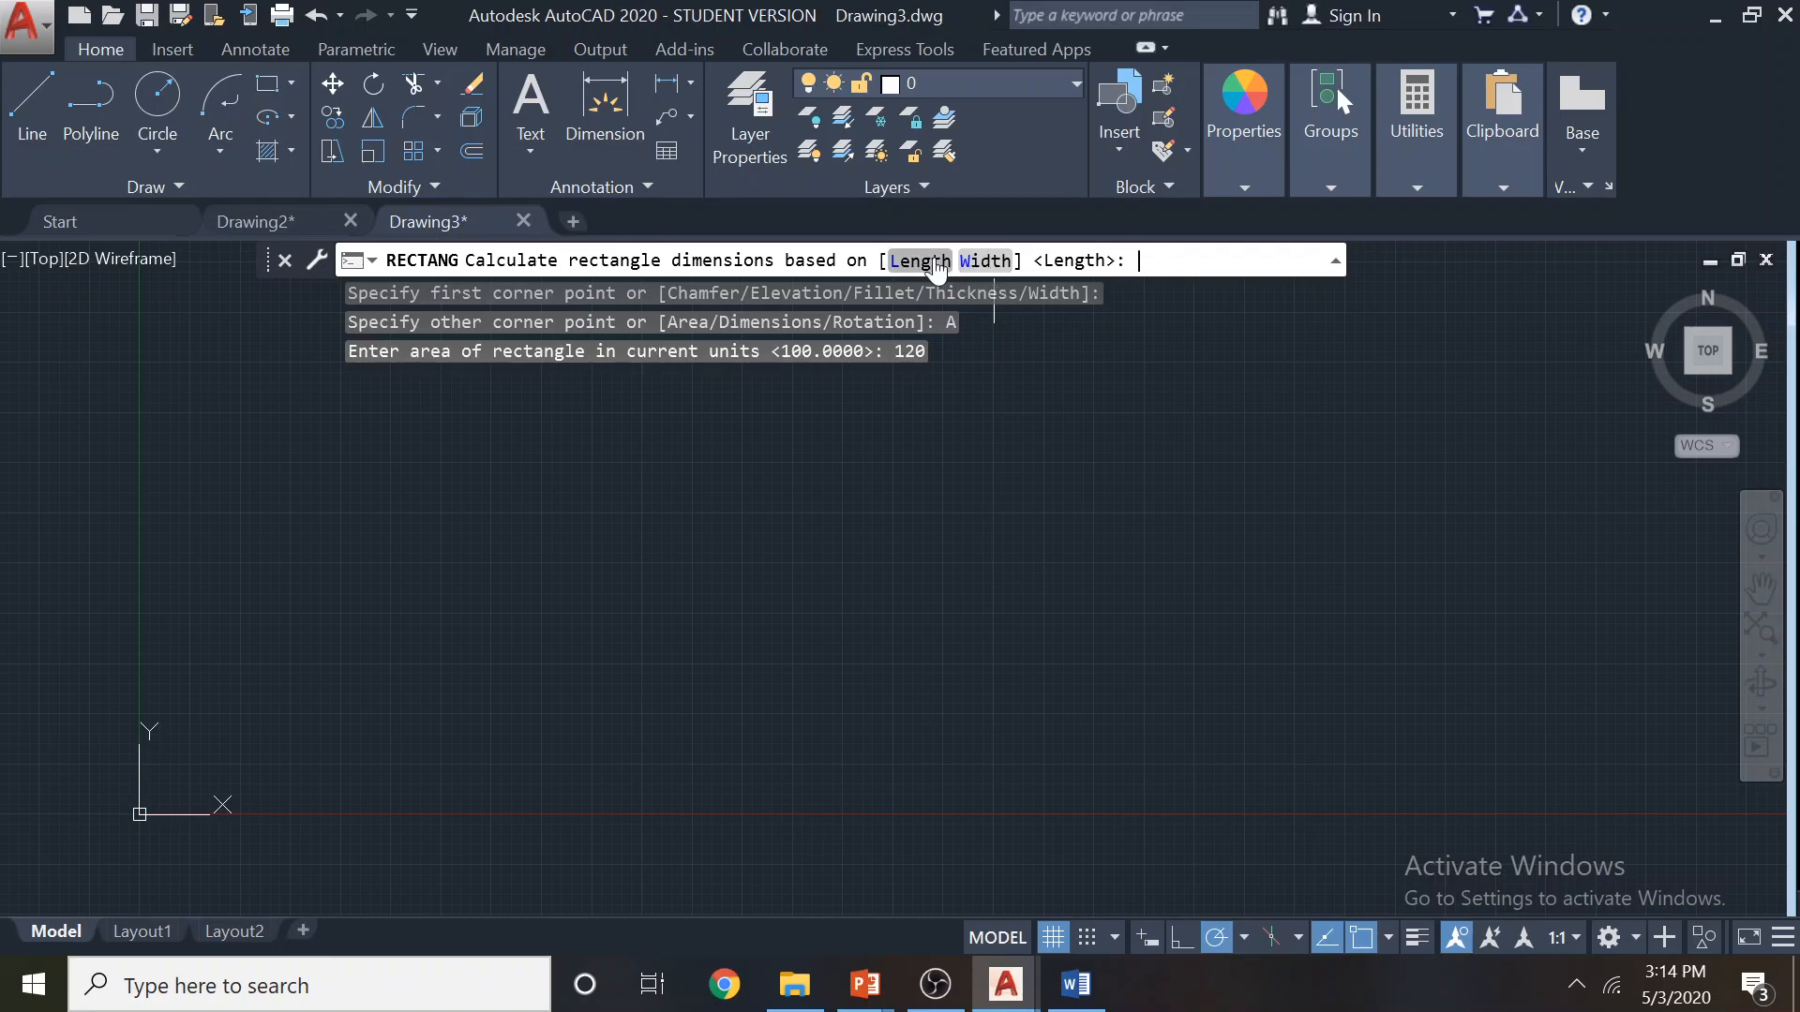
type("L")
key("Return")
type("12")
key("Return")
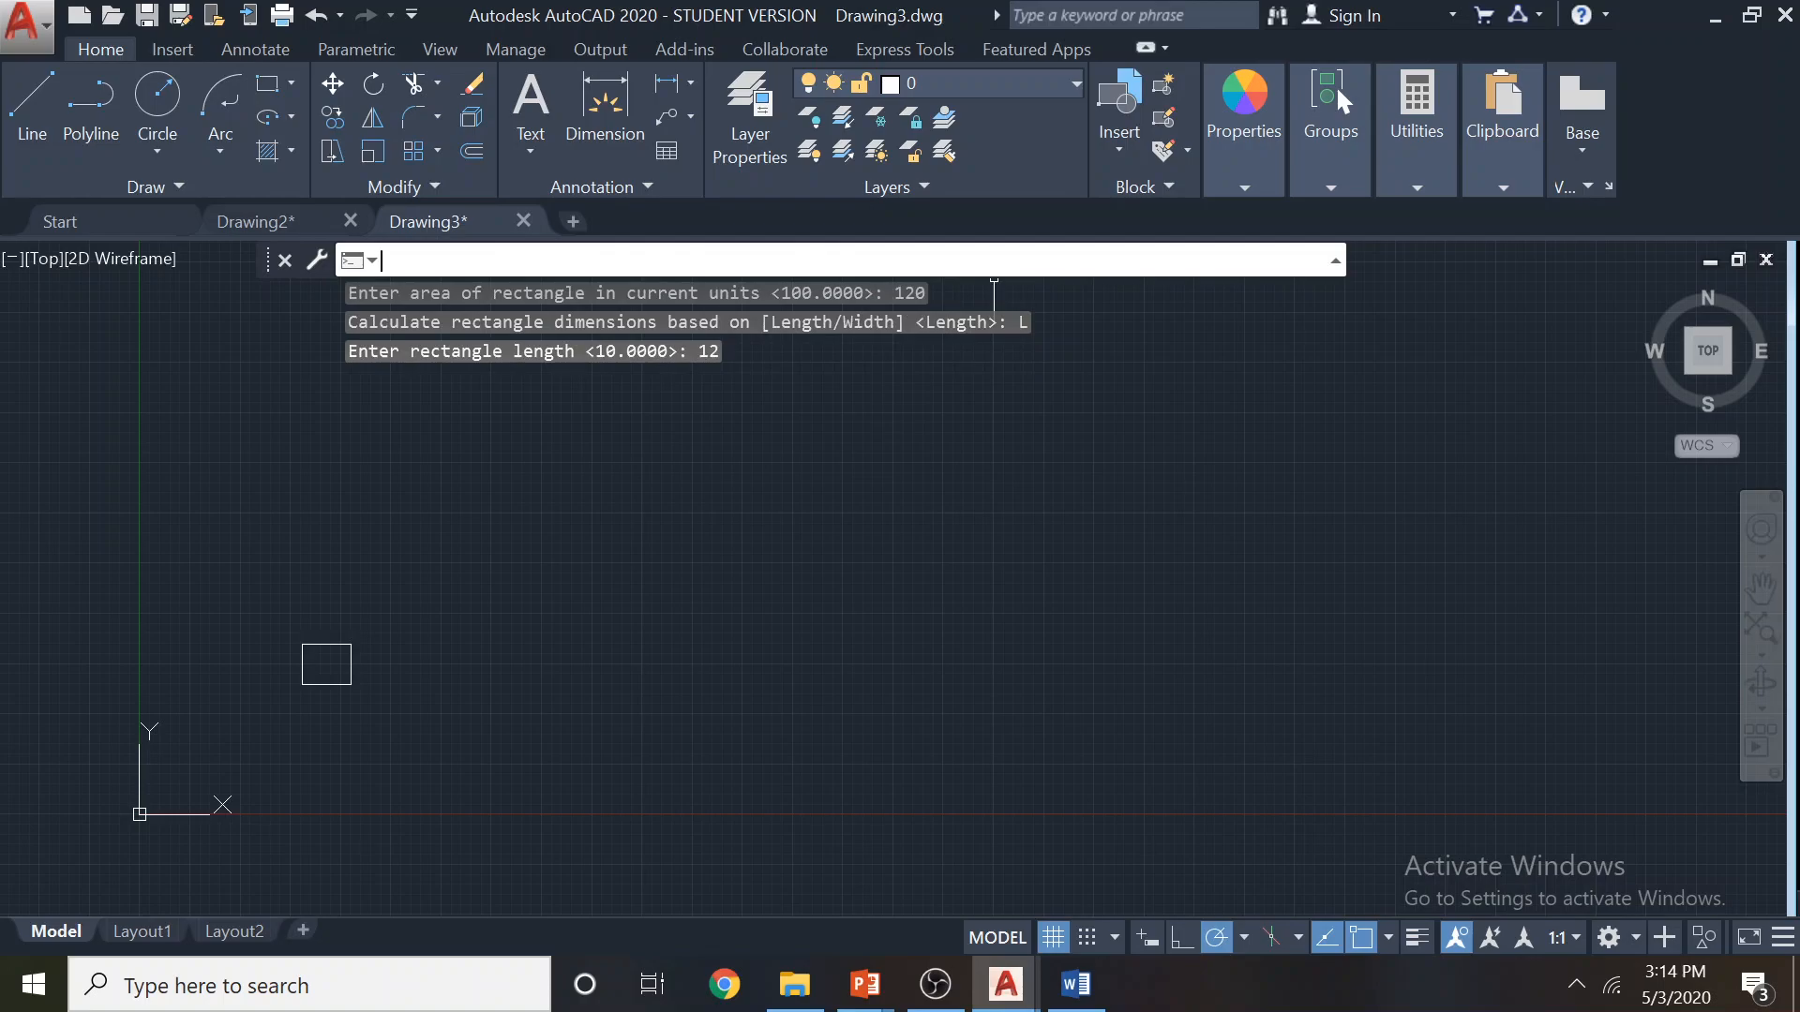
Check the rectangle's side lengths with the Quick measure tool
scroll(329, 653, "up", 6)
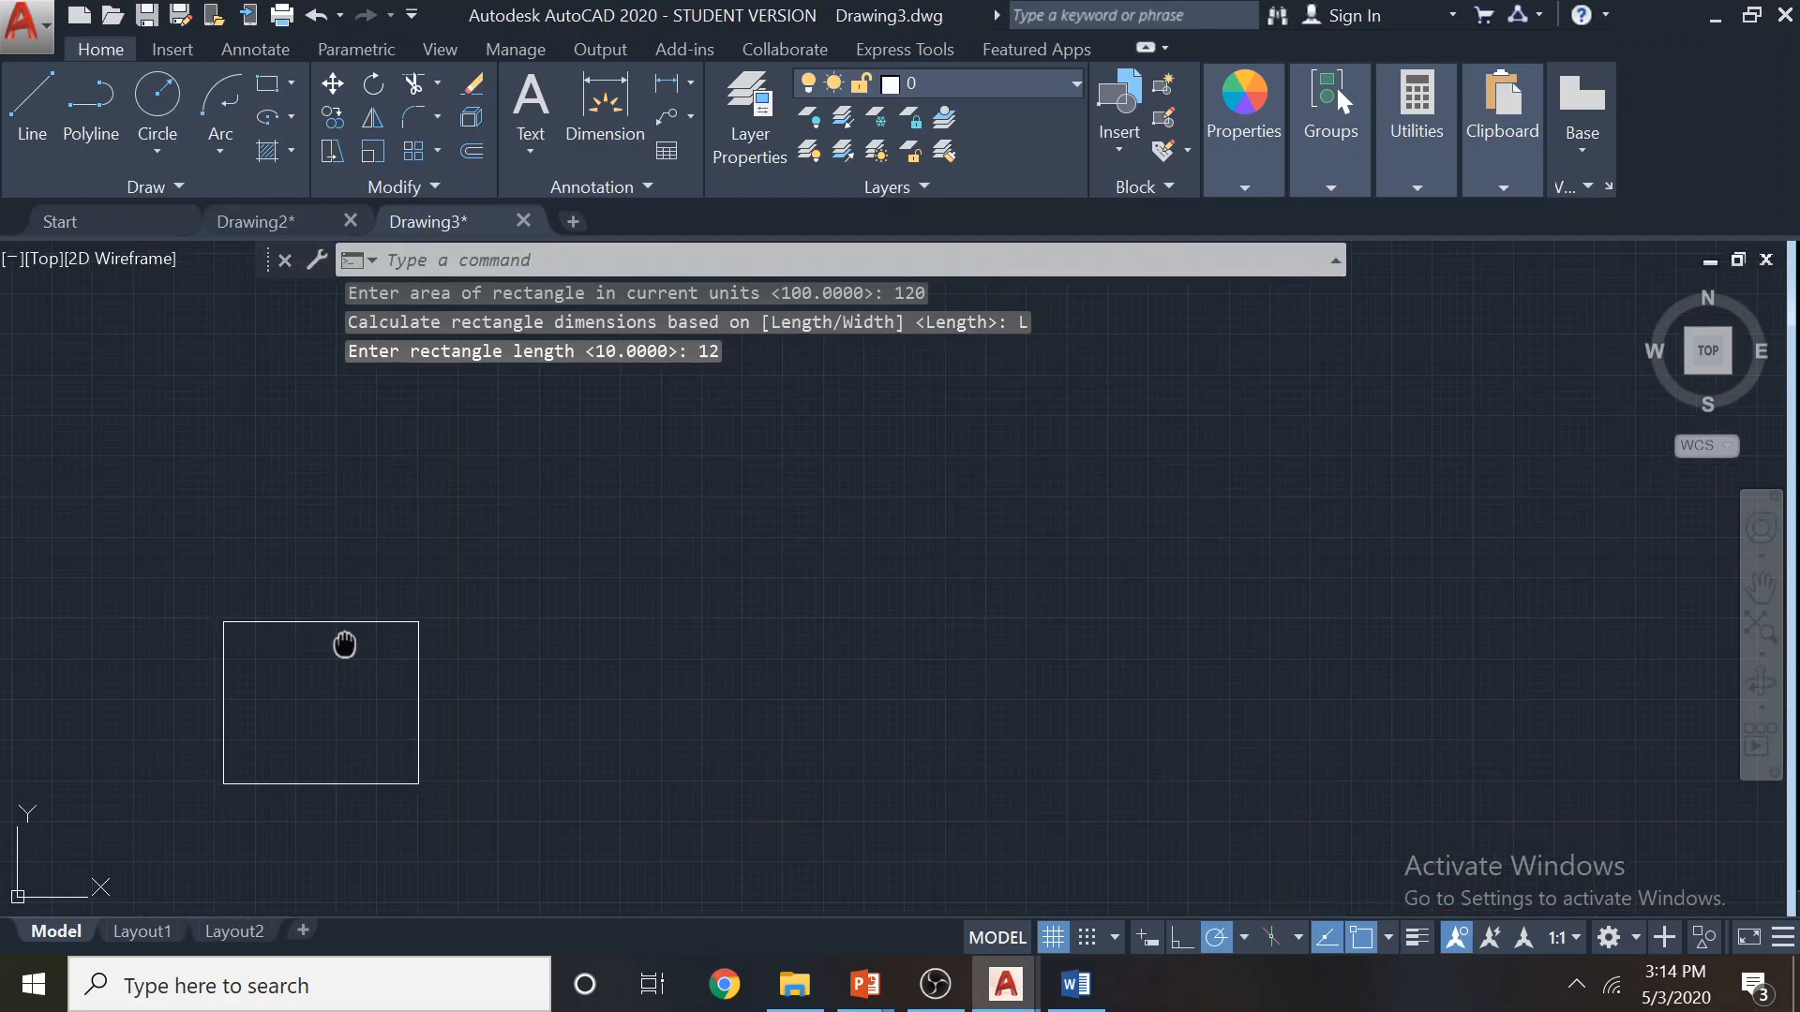
middle_click_drag(350, 643, 686, 503)
scroll(669, 552, "up", 2)
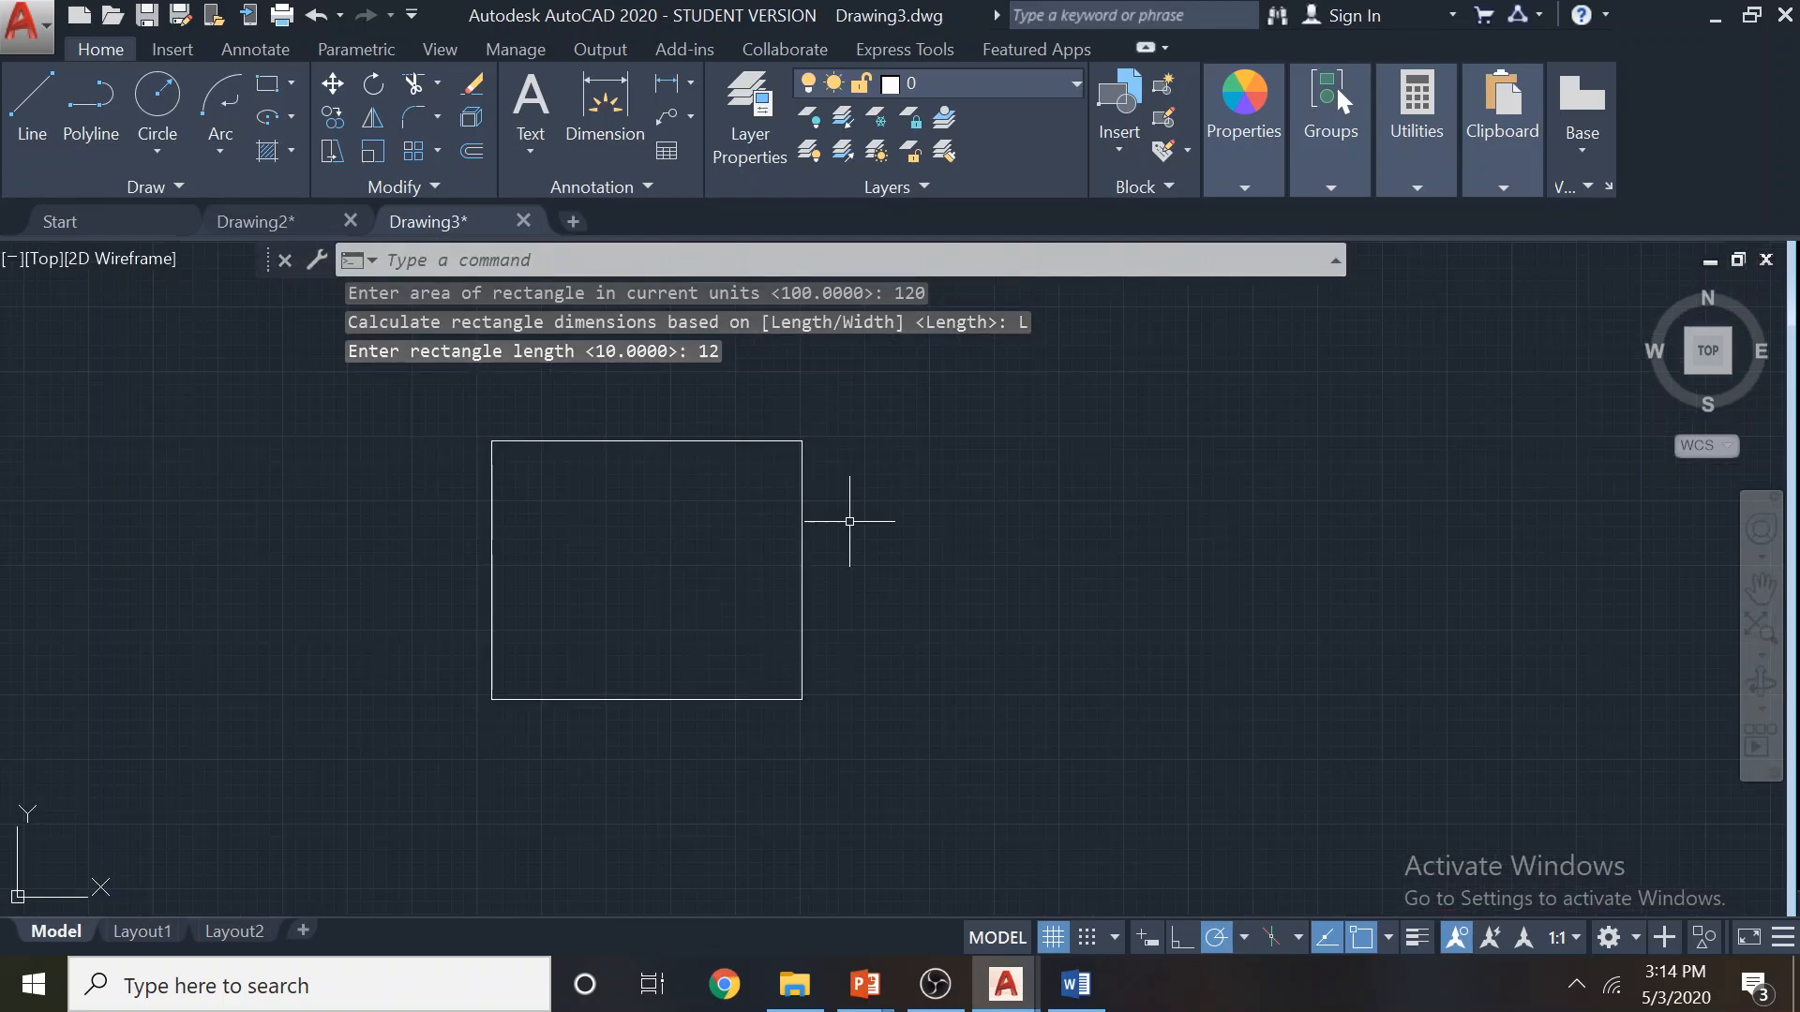
left_click(1396, 176)
left_click(1417, 281)
left_click(1426, 339)
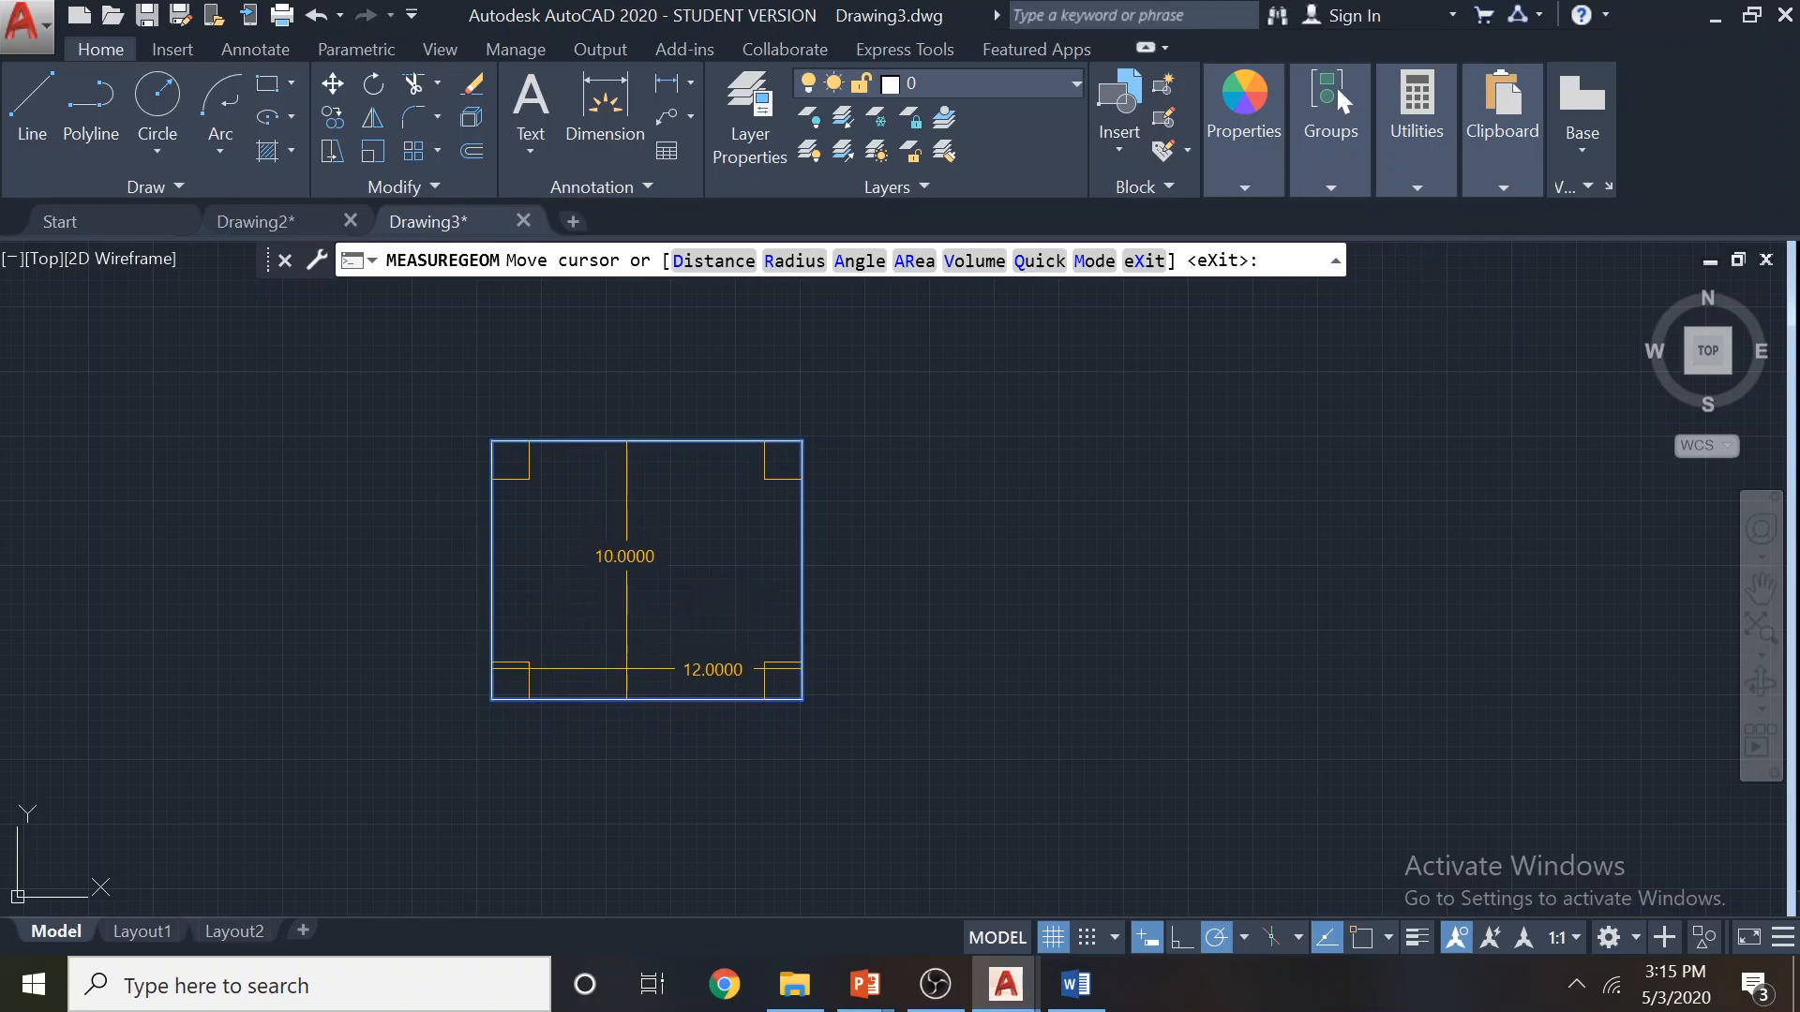
Measure the rectangle's total area by picking its four corners with the Area measure tool
left_click(1410, 188)
left_click(1412, 281)
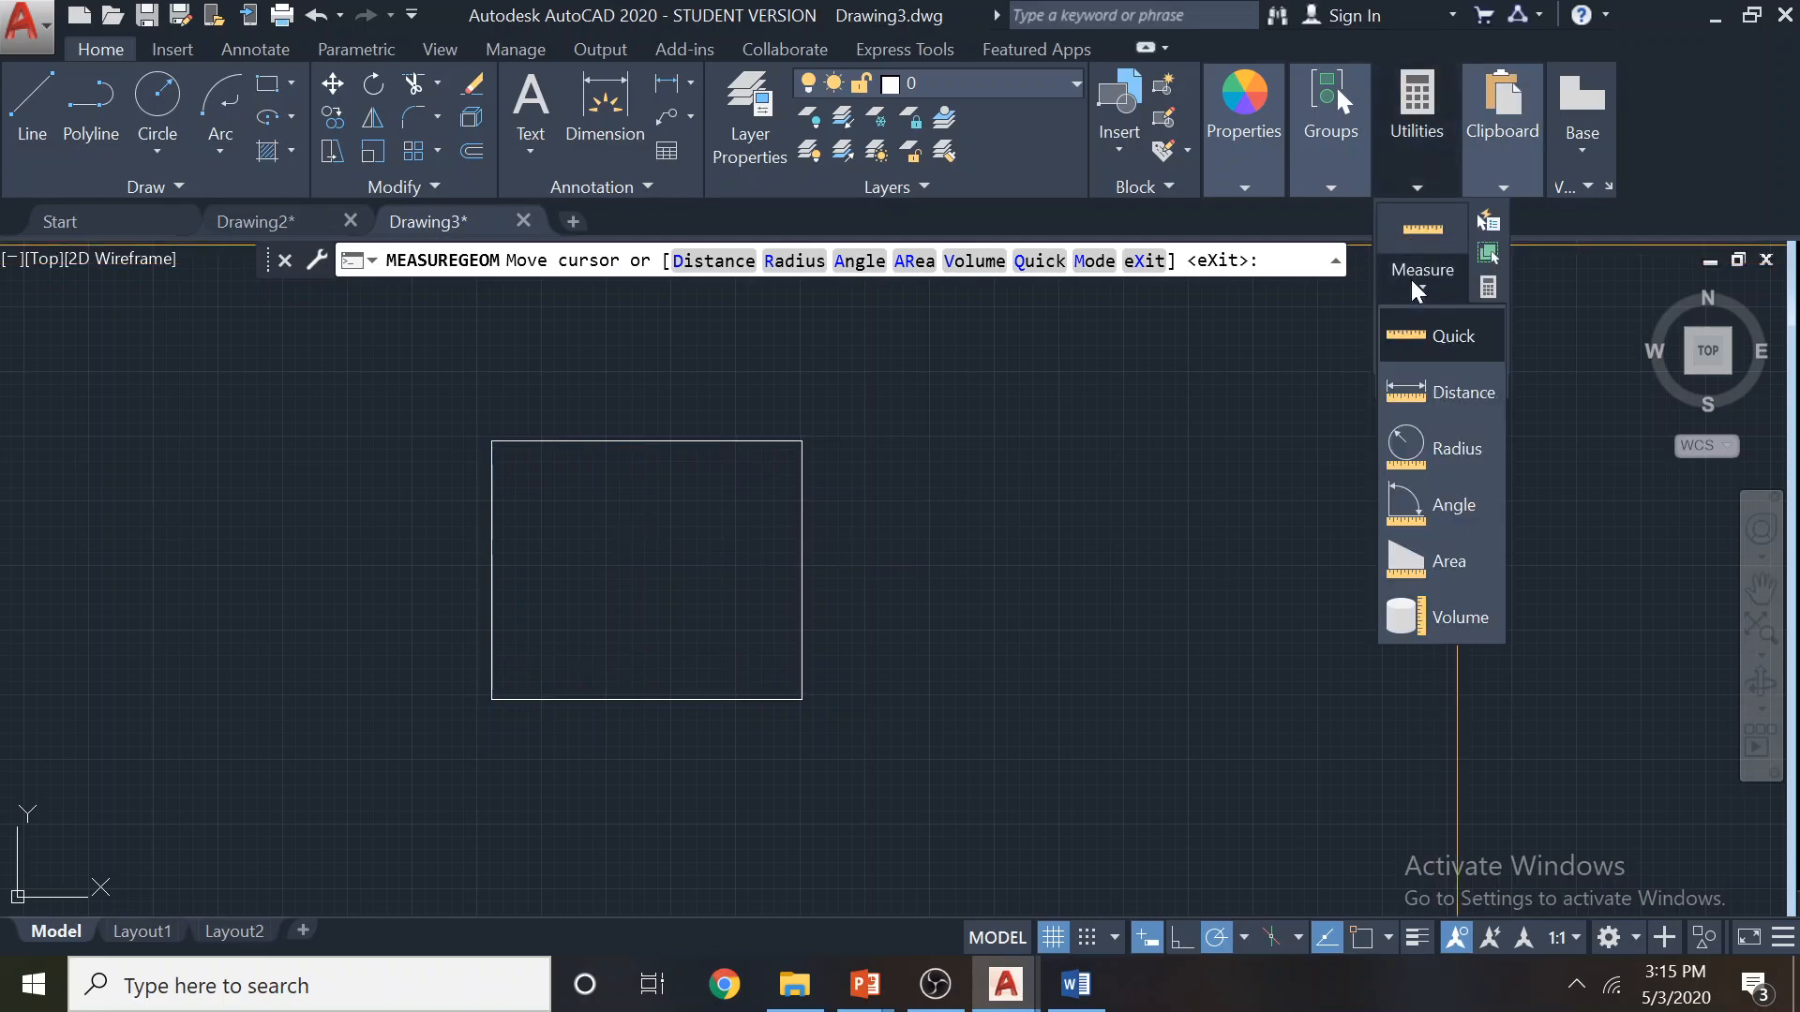
left_click(1415, 560)
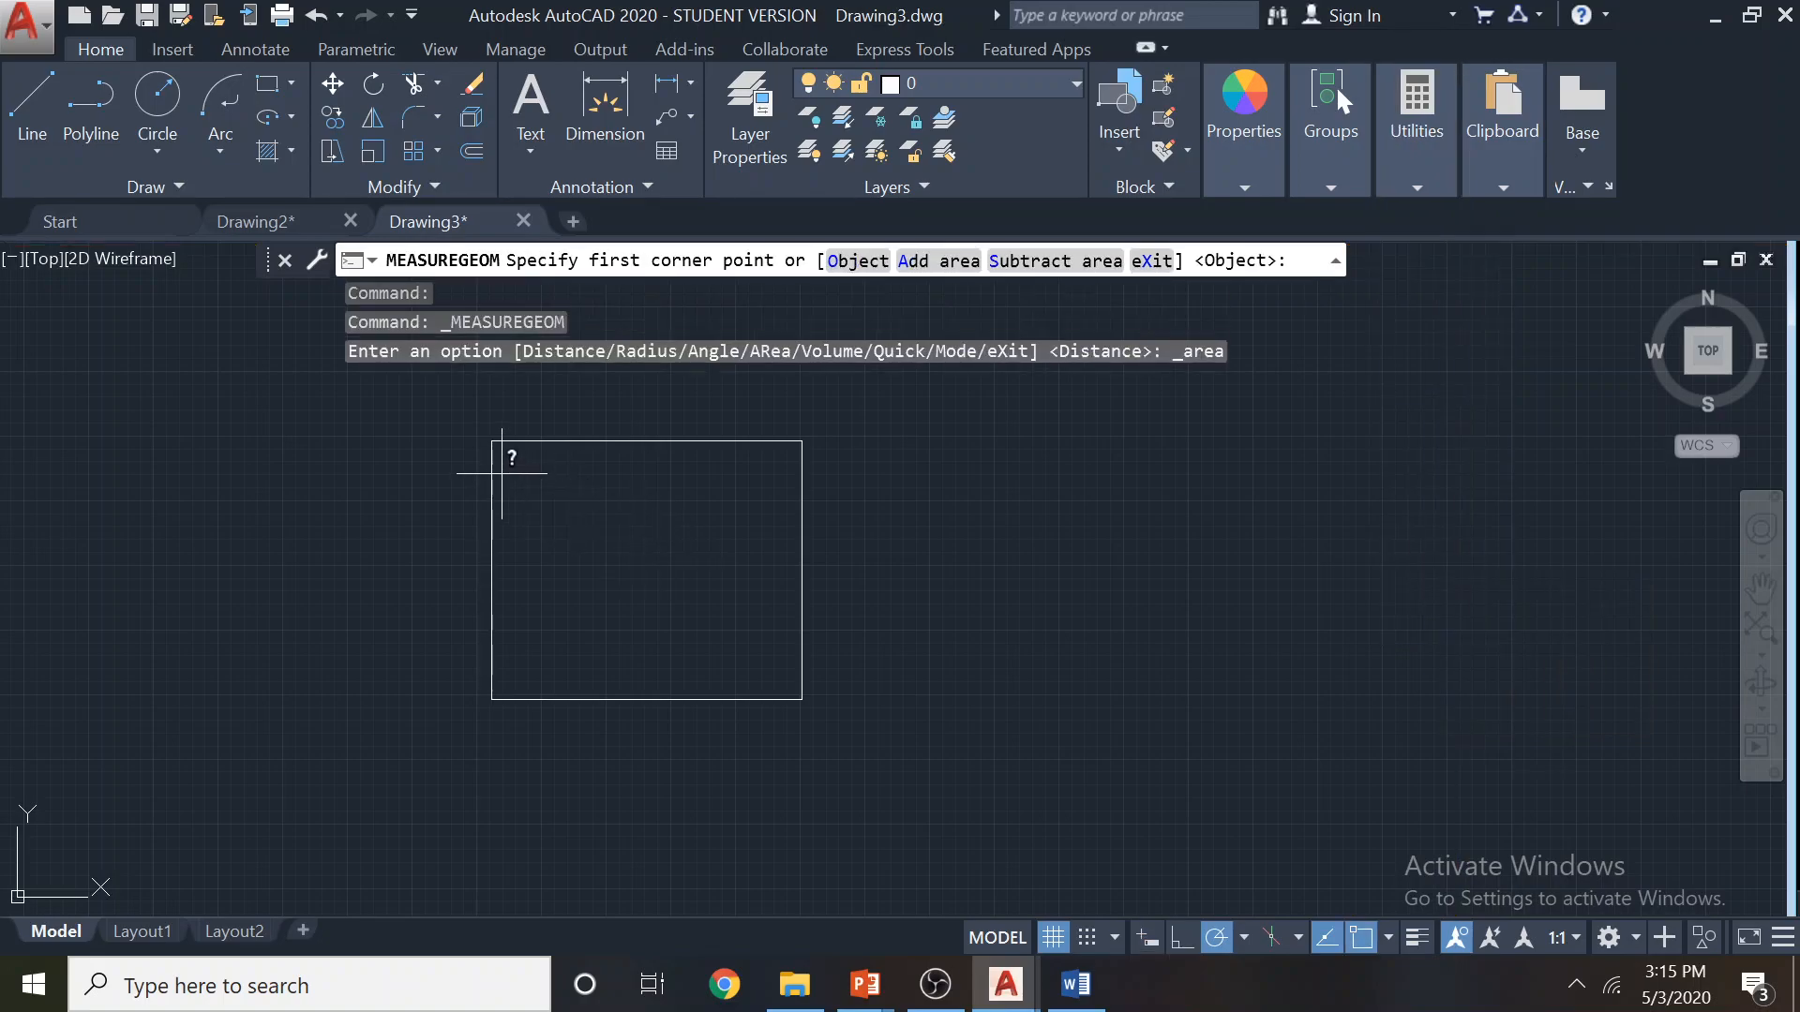
left_click(491, 440)
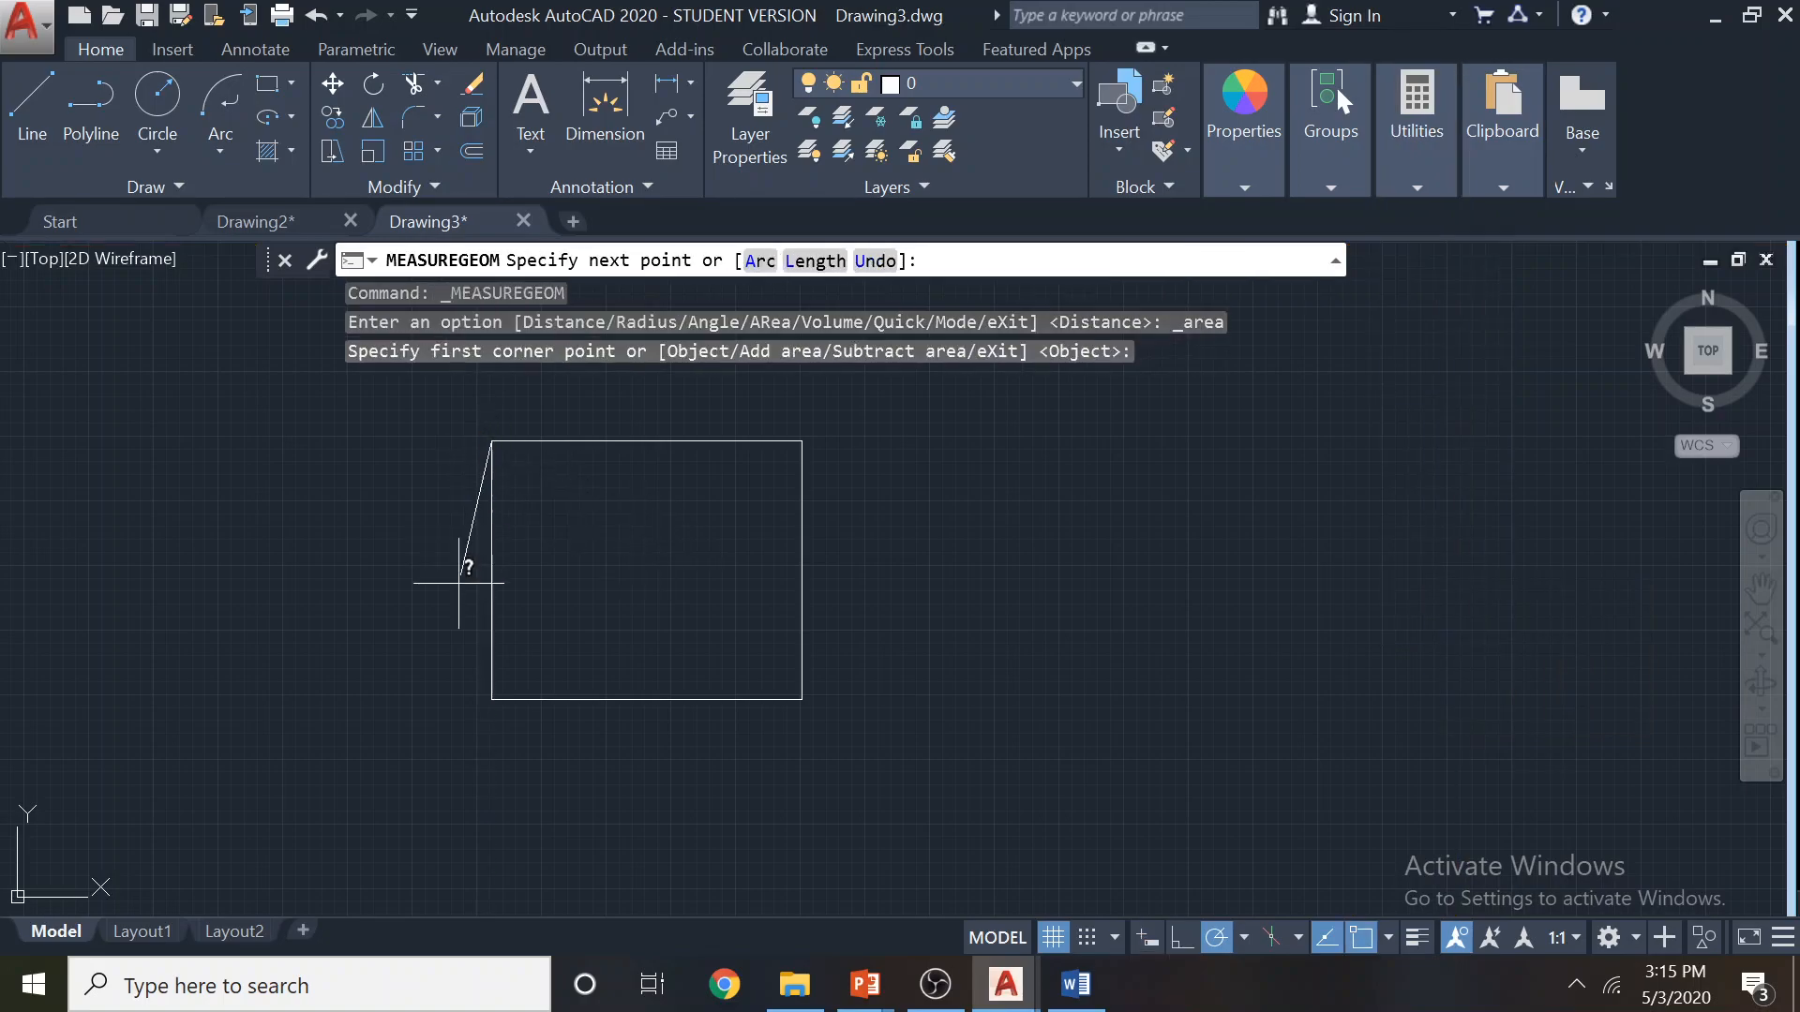
left_click(491, 698)
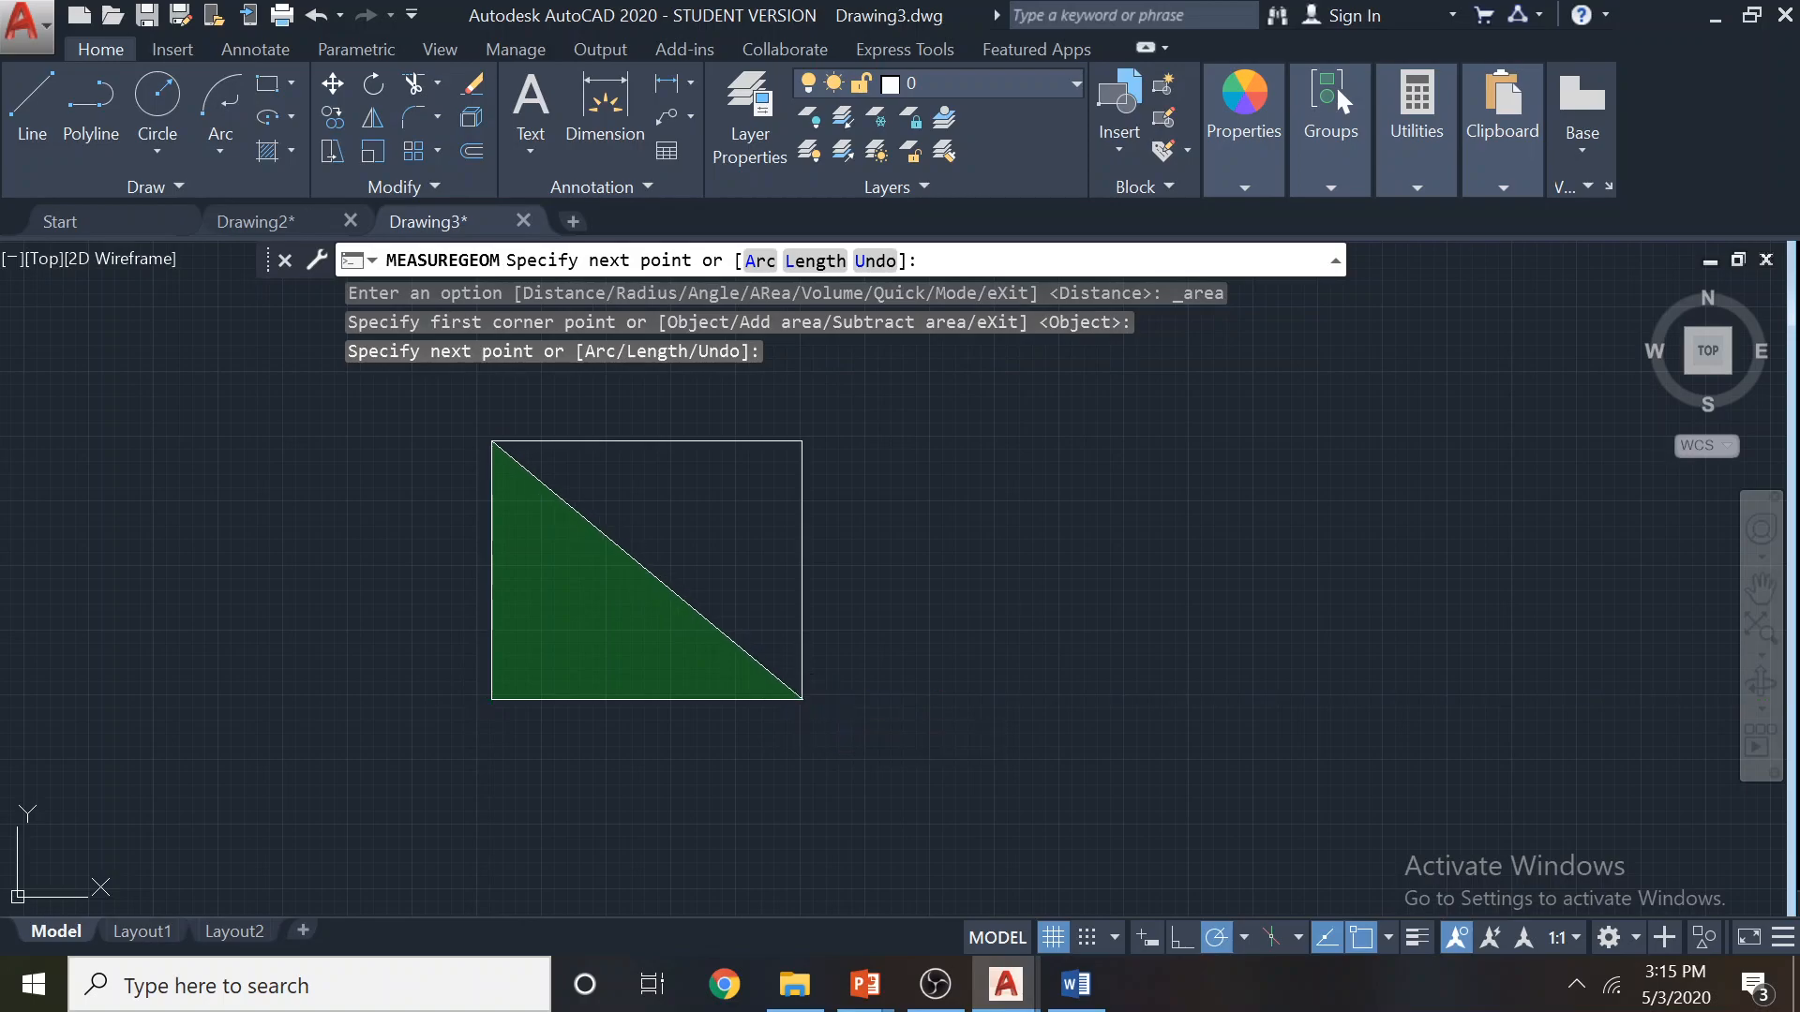
left_click(802, 698)
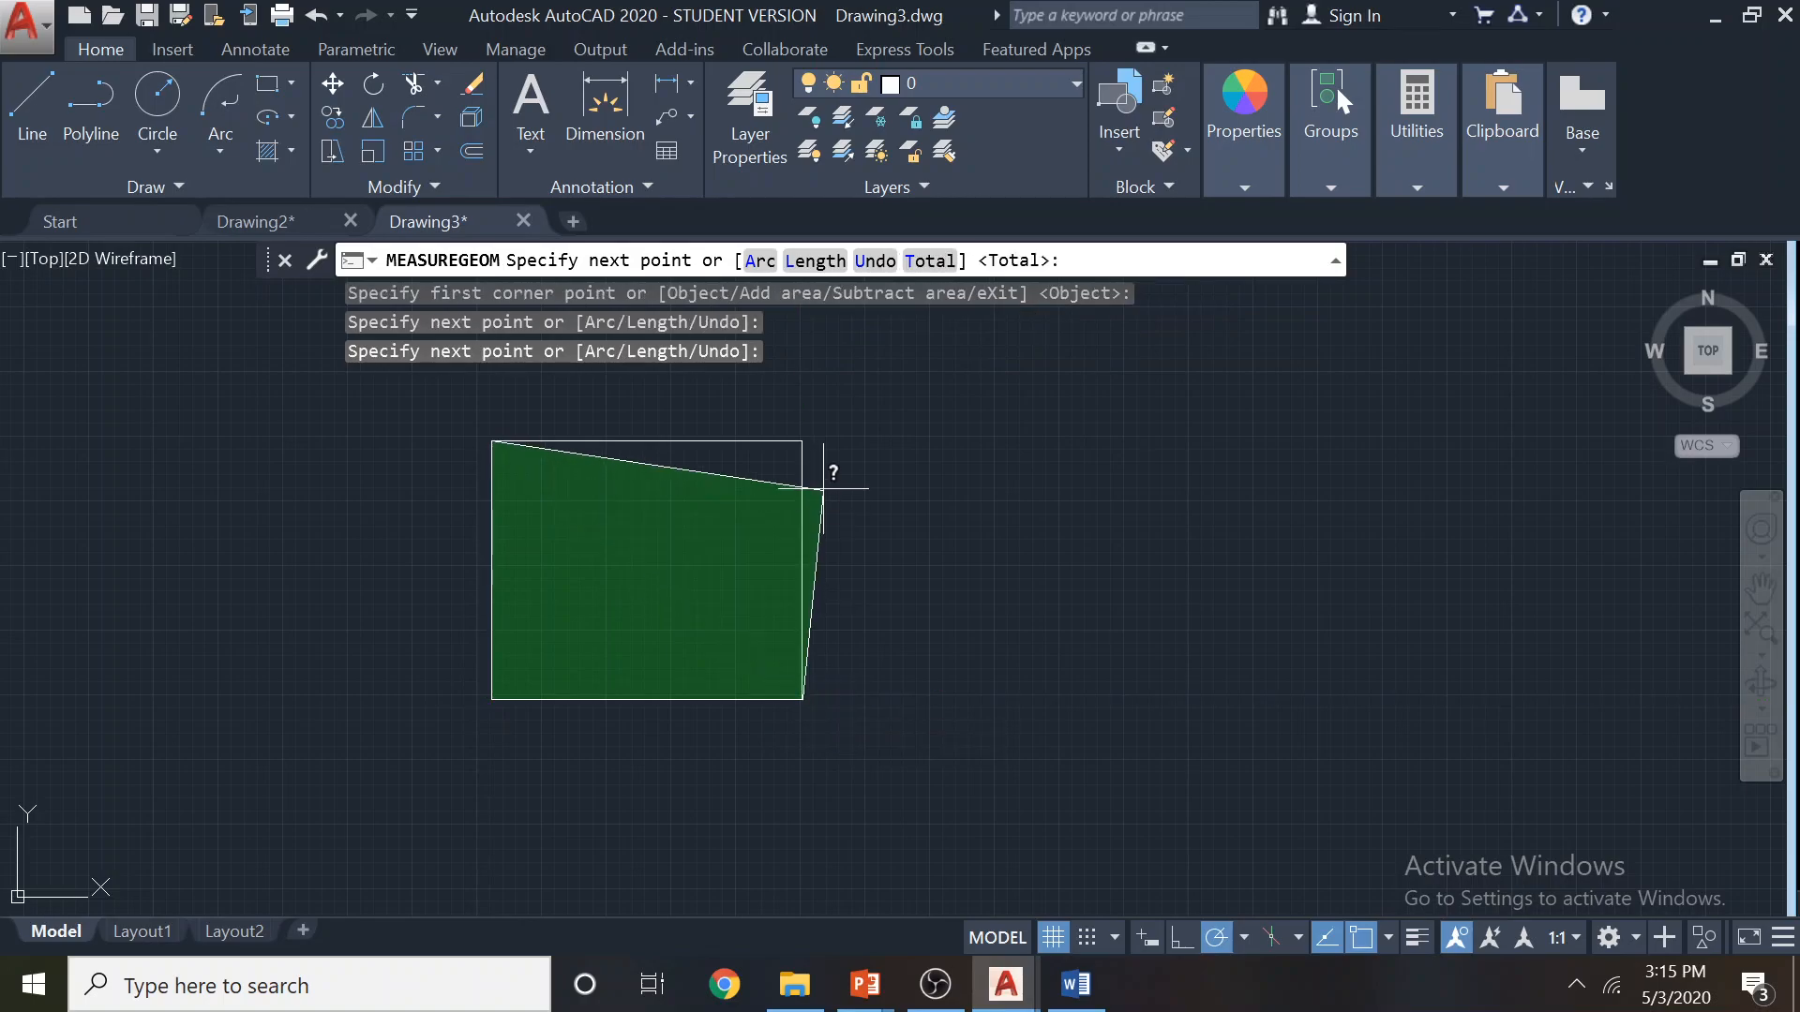
left_click(802, 441)
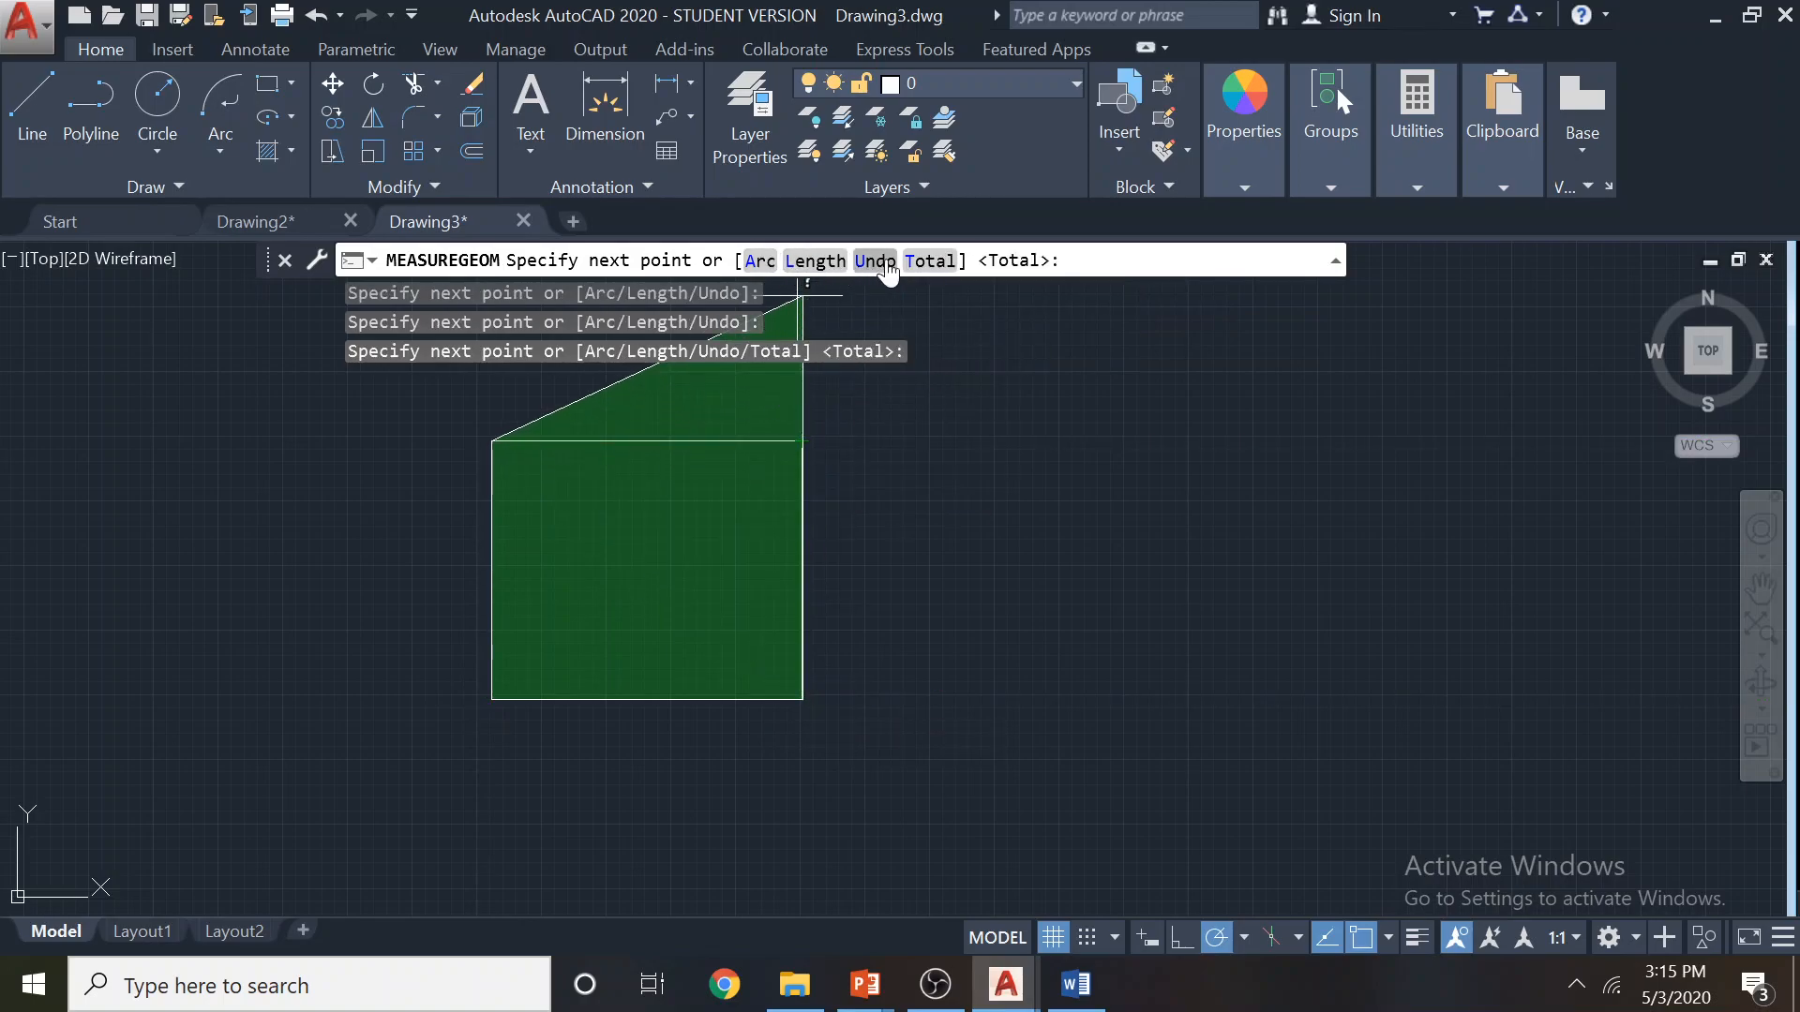
left_click(930, 261)
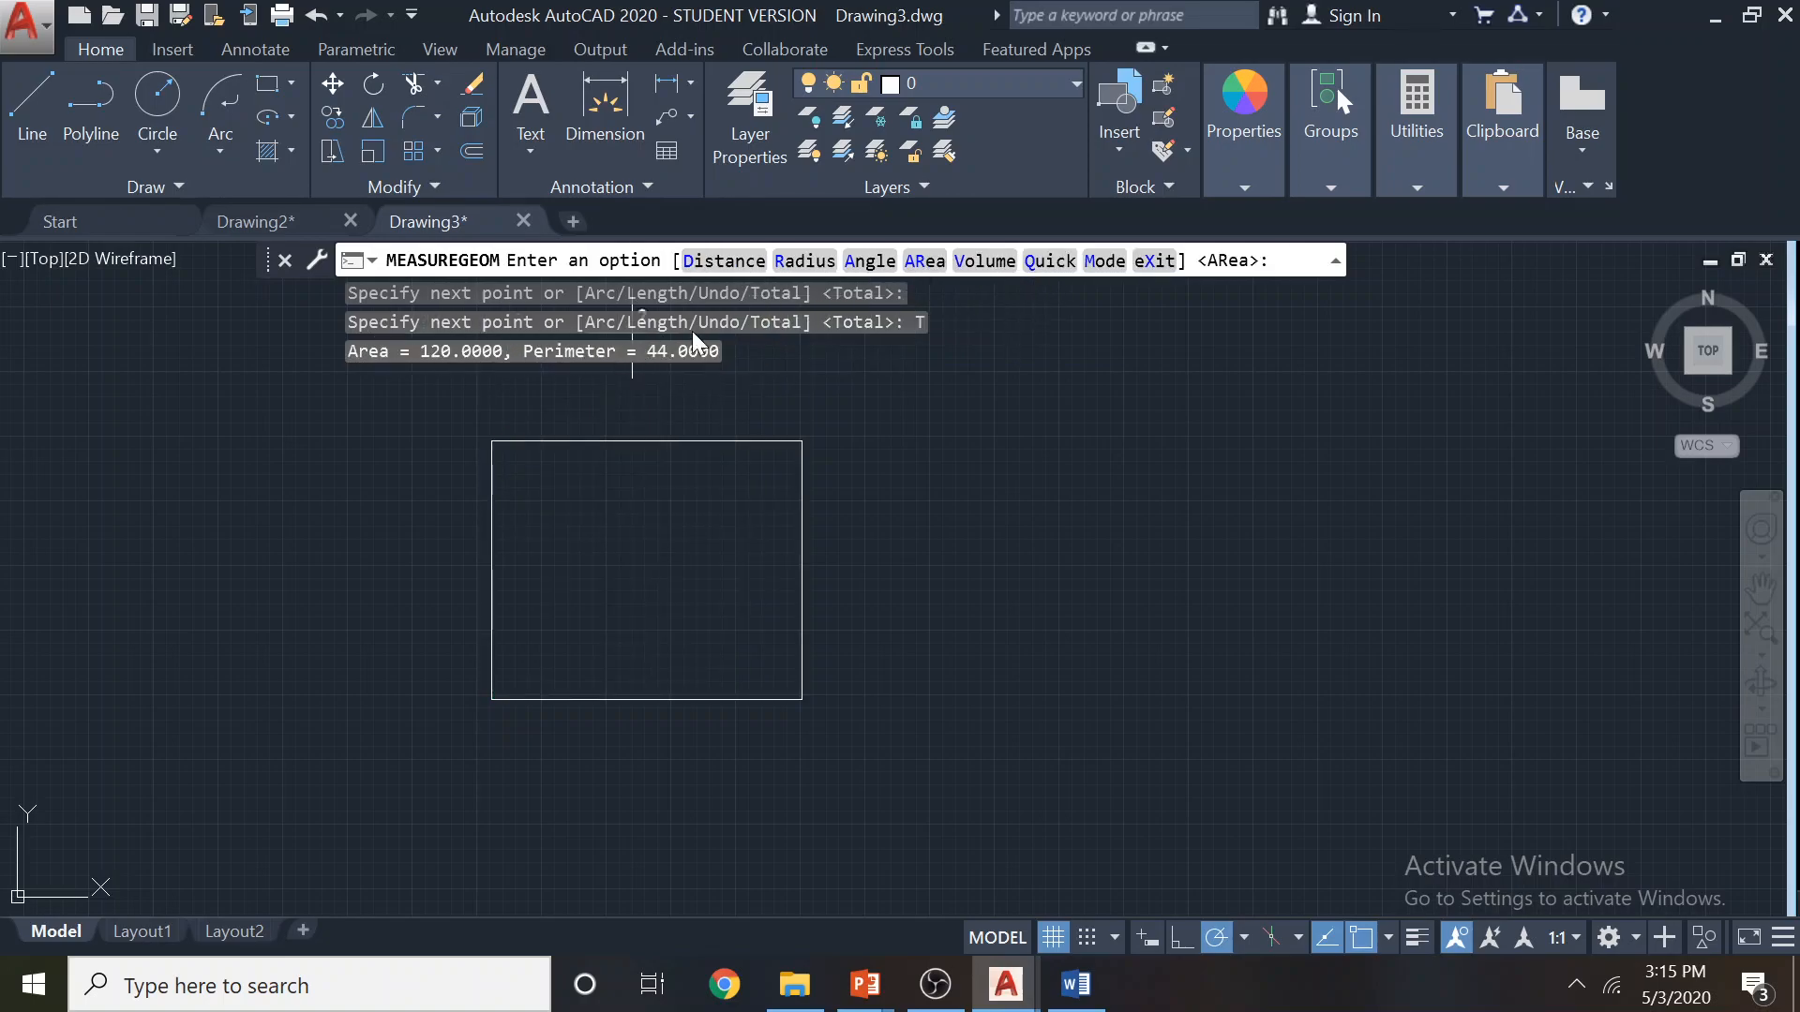
Draw a center-radius circle beside the rectangle, with a circumference of about 32.4
middle_click_drag(986, 508, 708, 576)
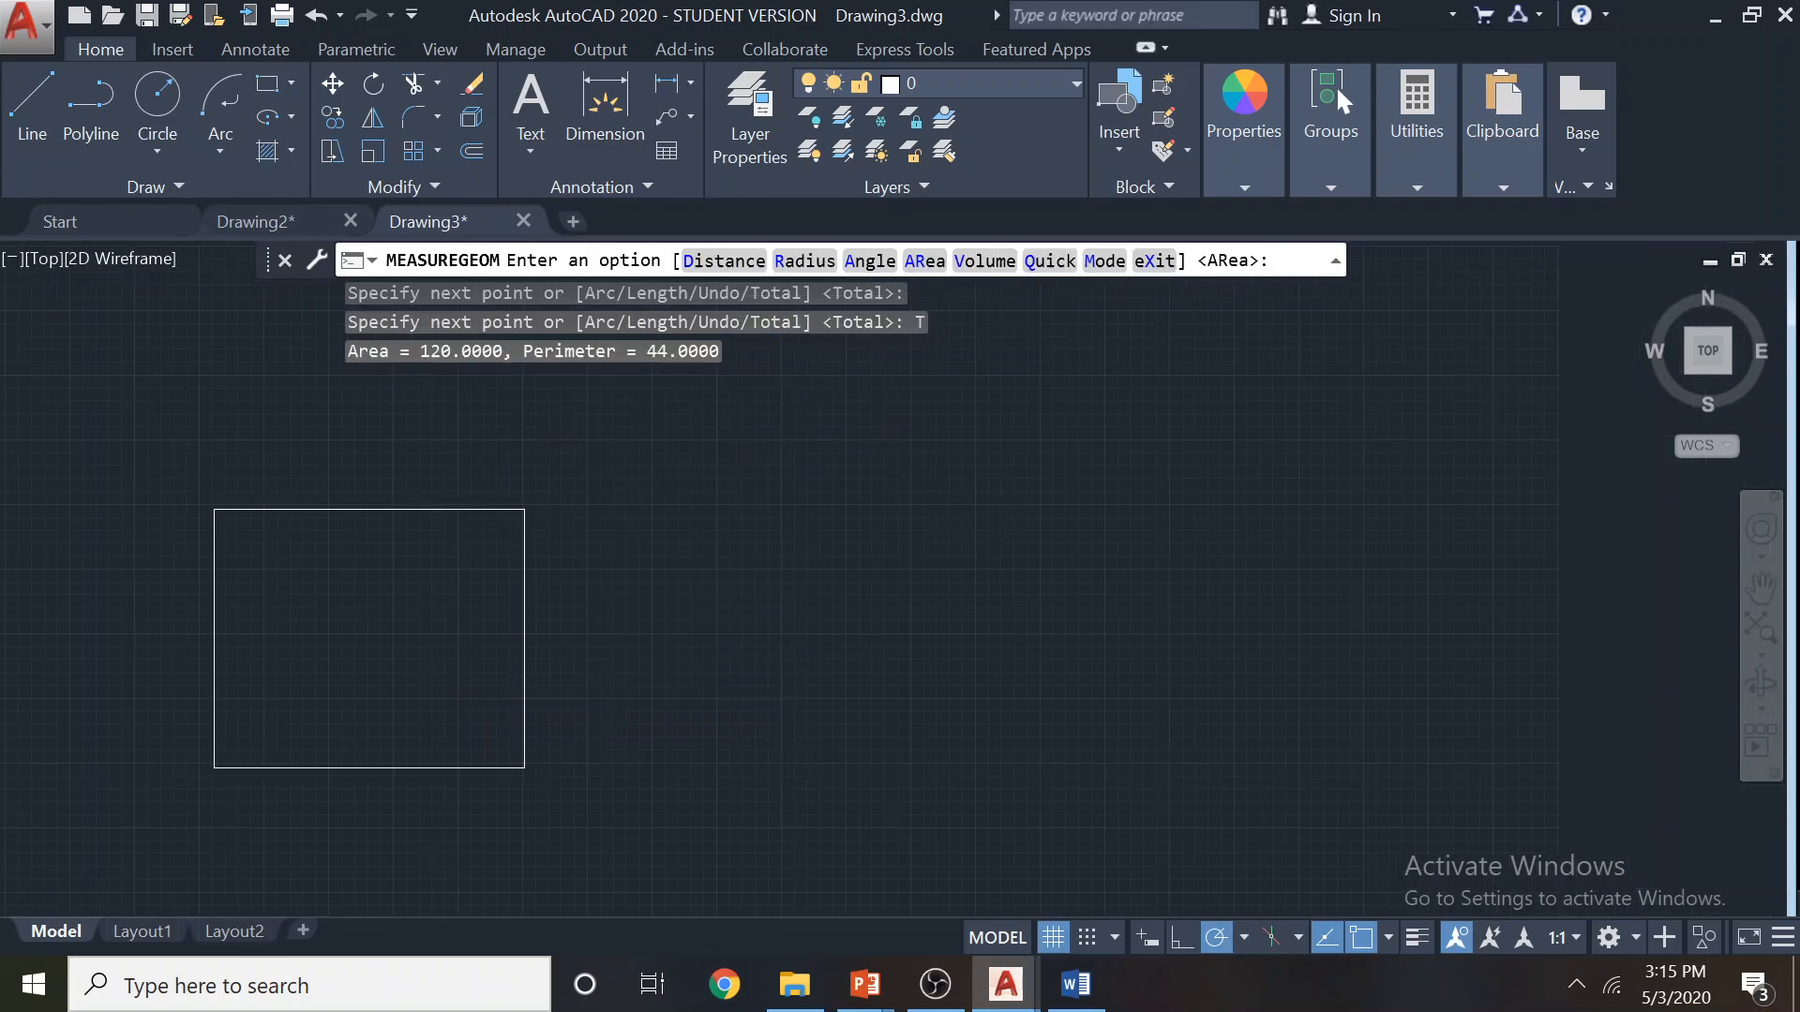
left_click(154, 153)
left_click(192, 188)
left_click(906, 551)
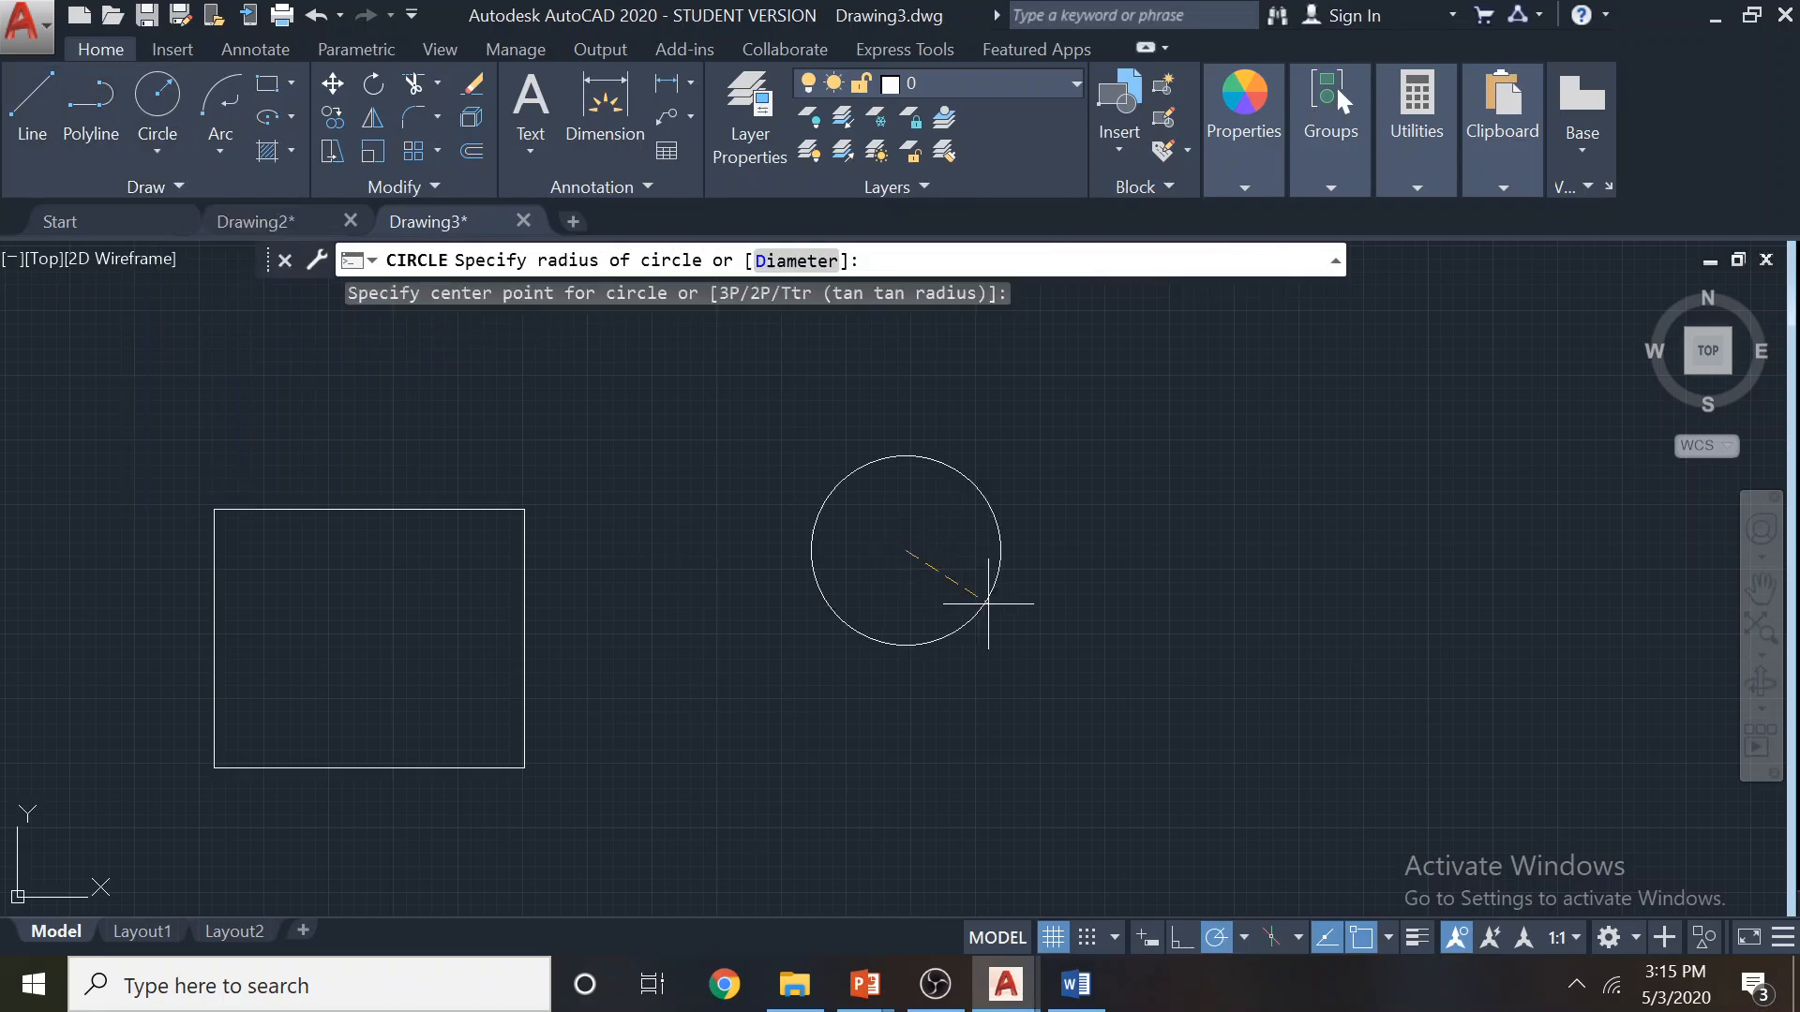
left_click(1016, 625)
Try to measure the circle's area with the Area measure tool by picking points along its circumference
left_click(1403, 160)
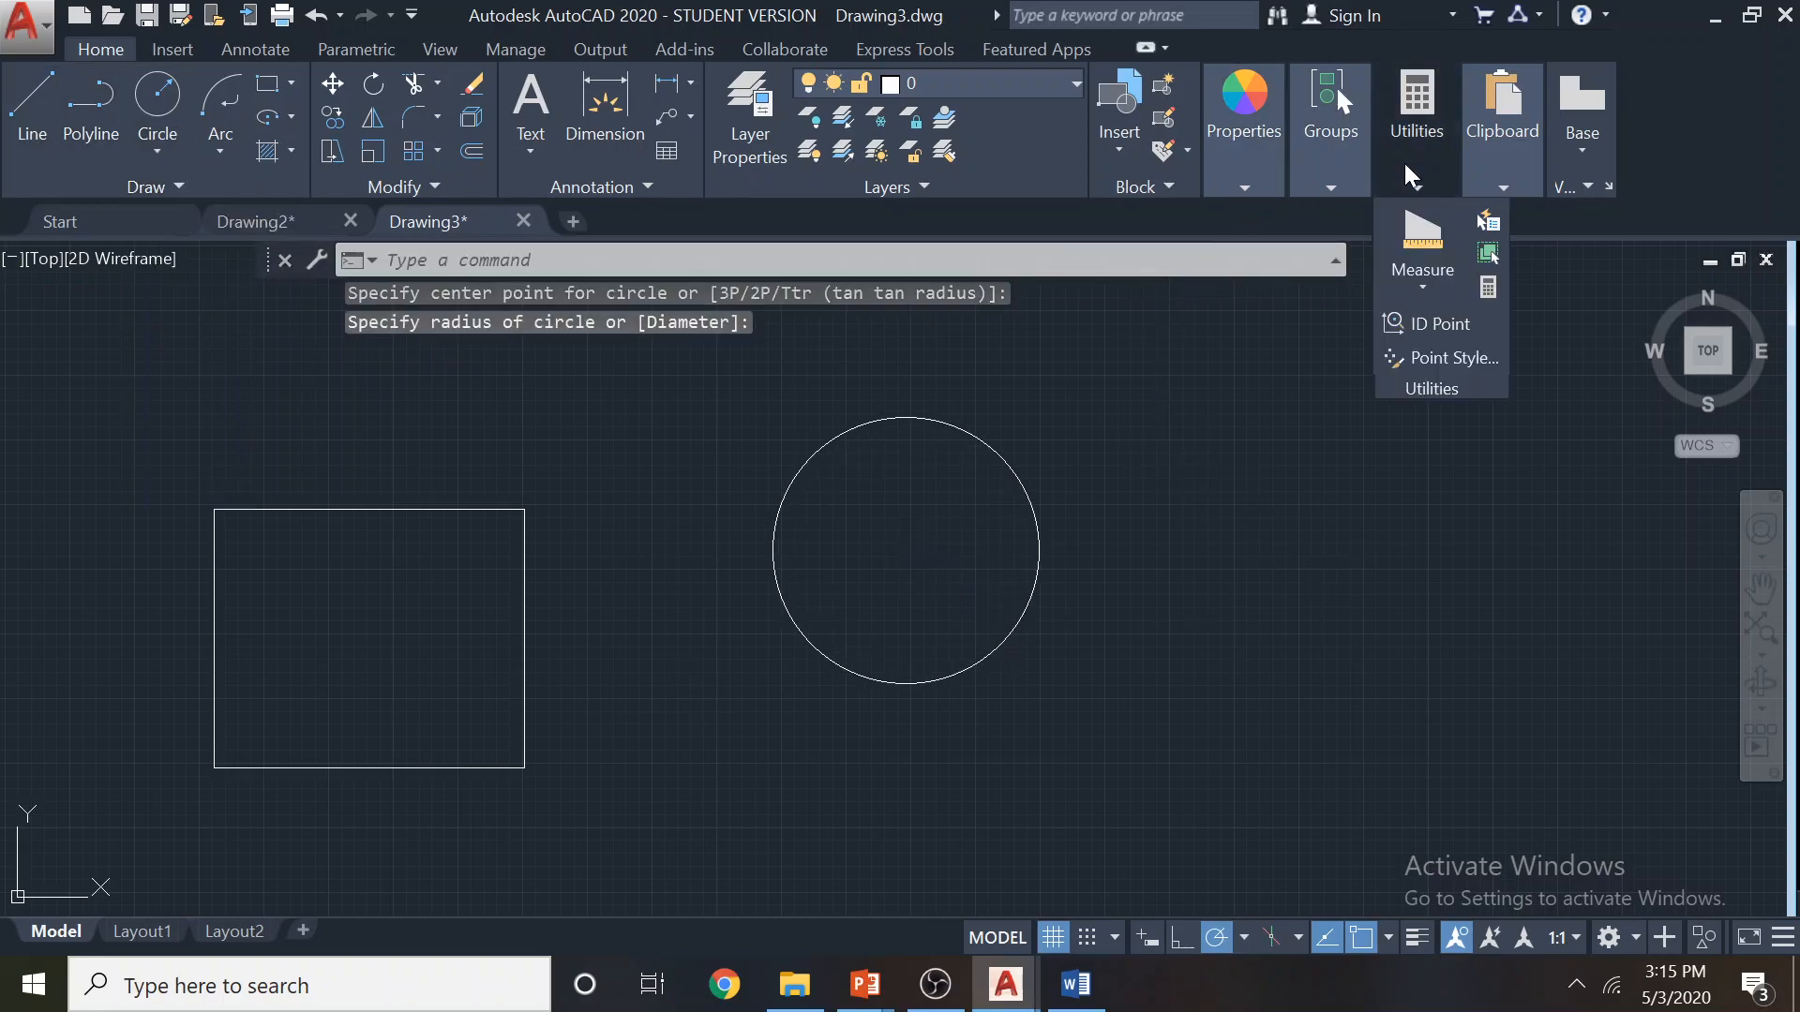
left_click(1425, 286)
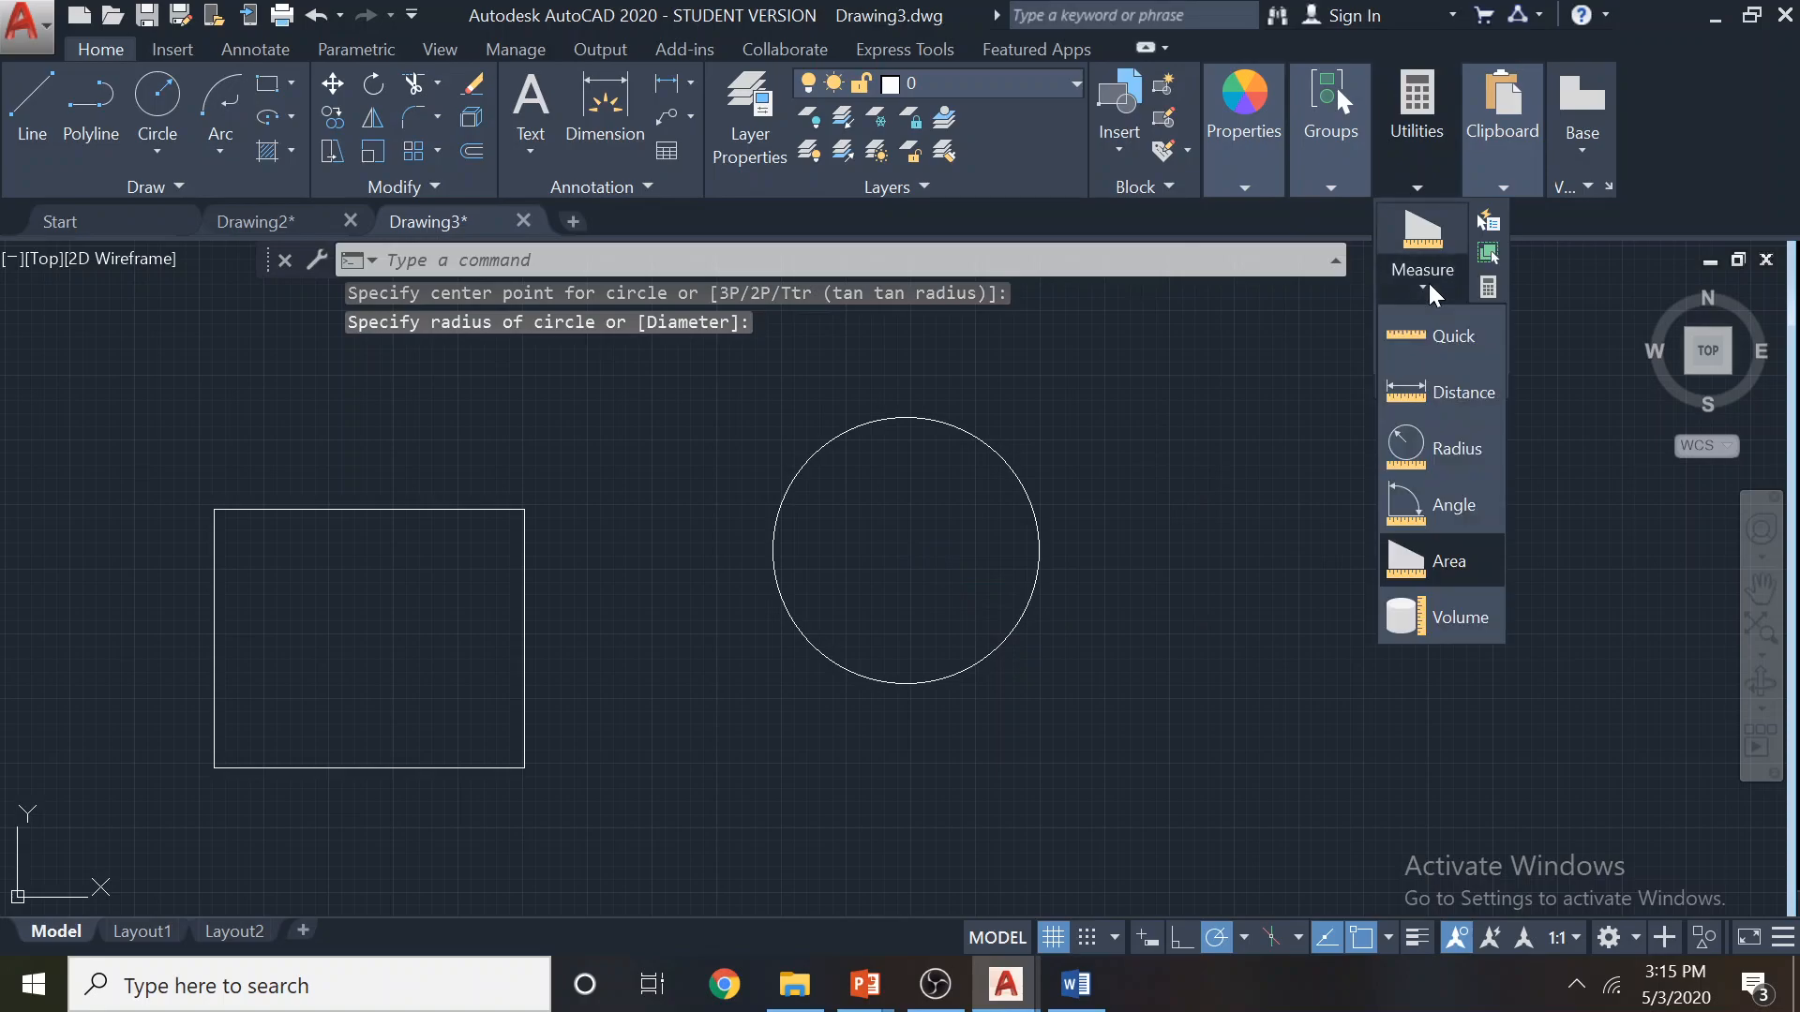
left_click(1449, 560)
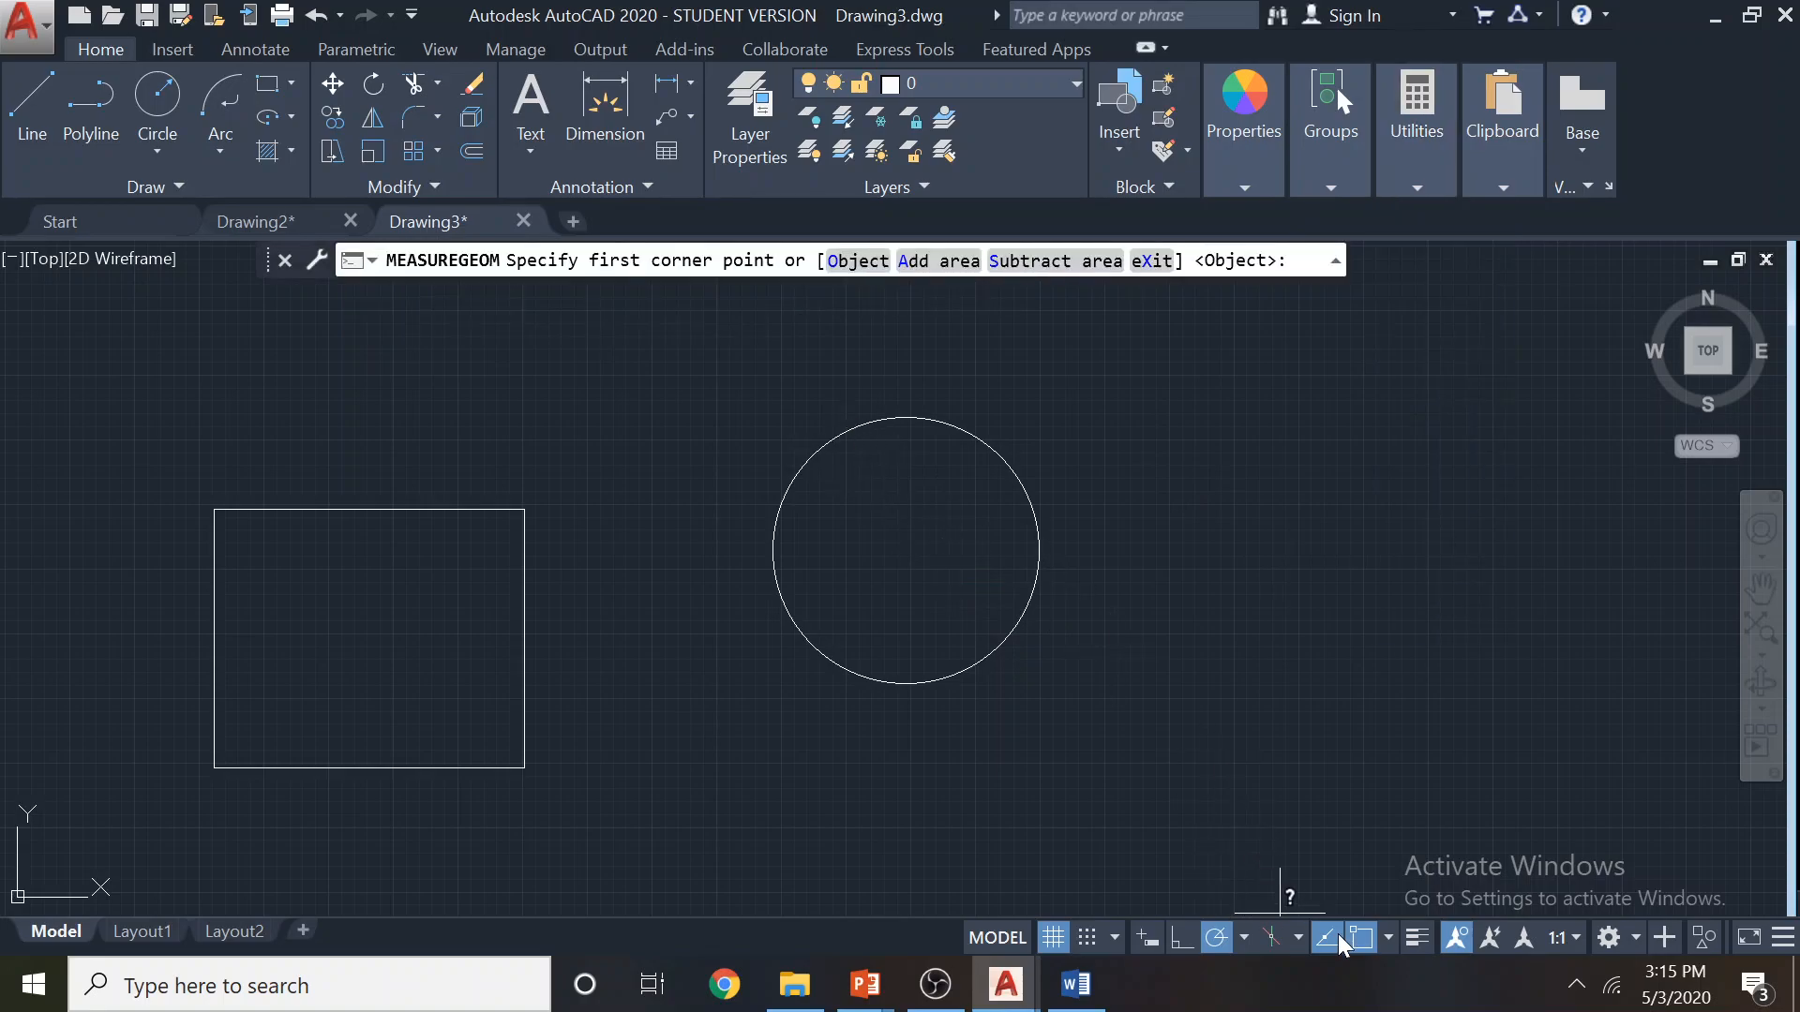
left_click(1387, 937)
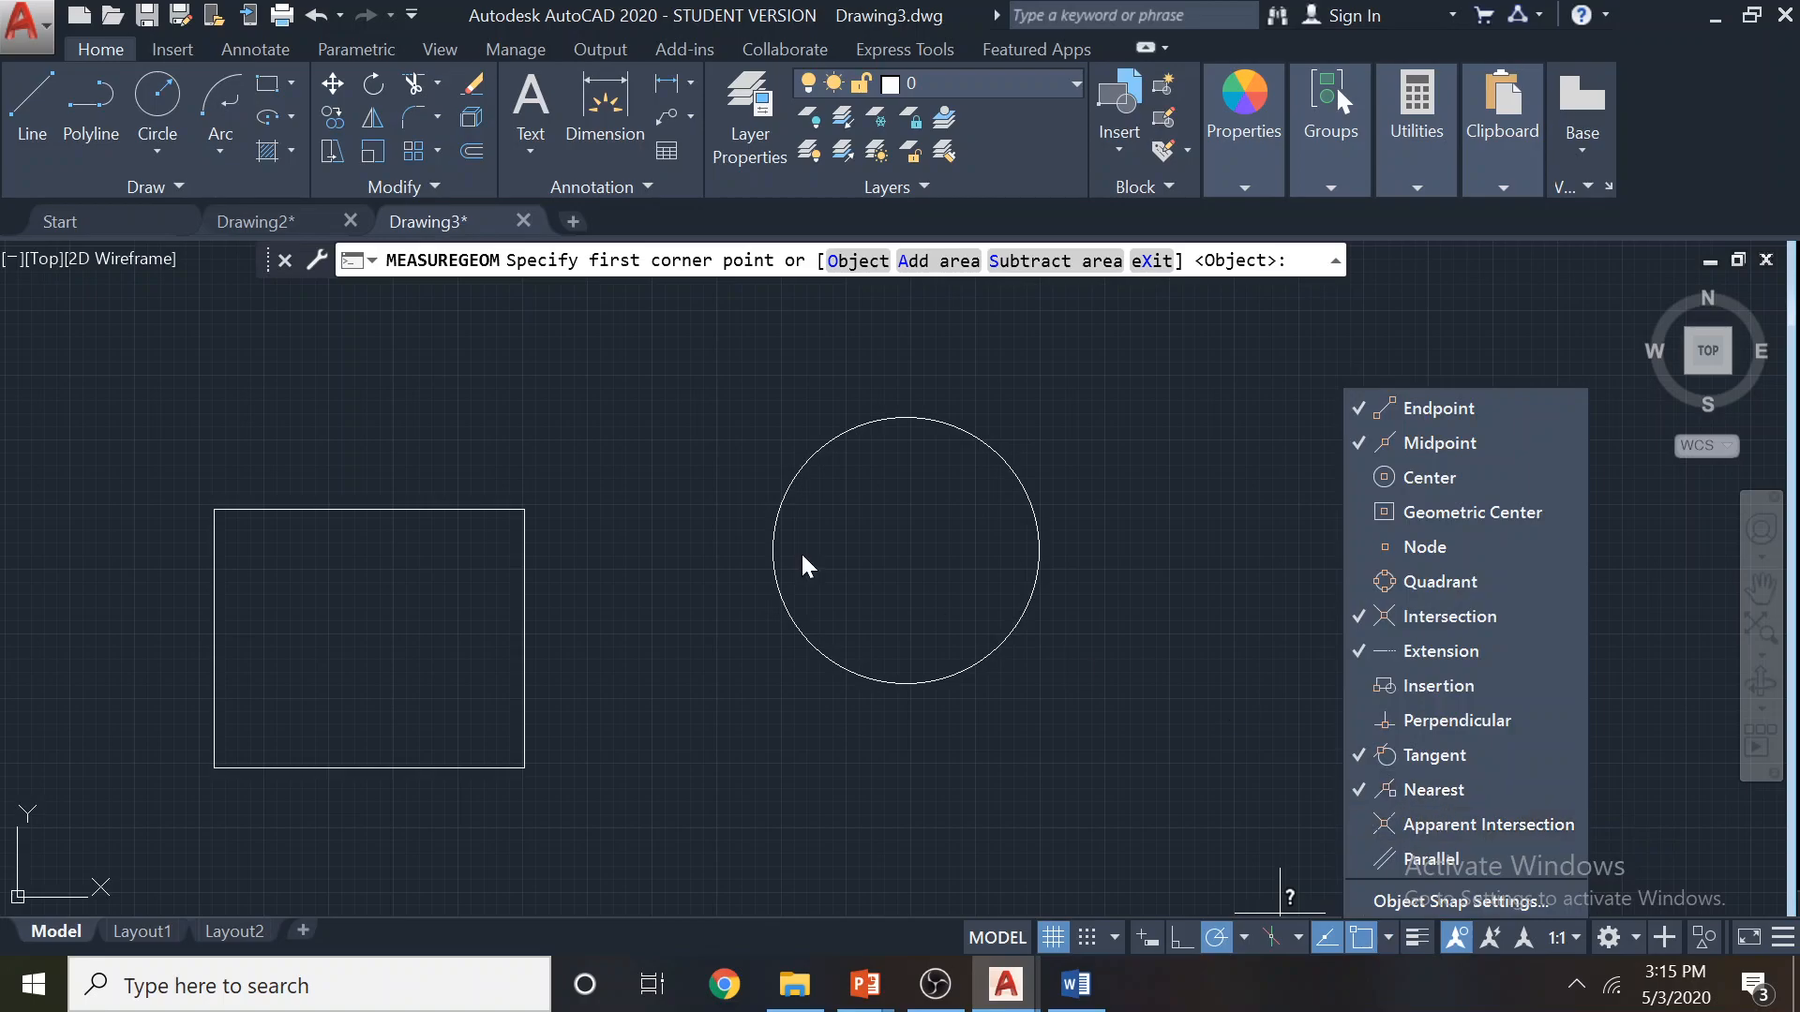
left_click(825, 480)
left_click(798, 473)
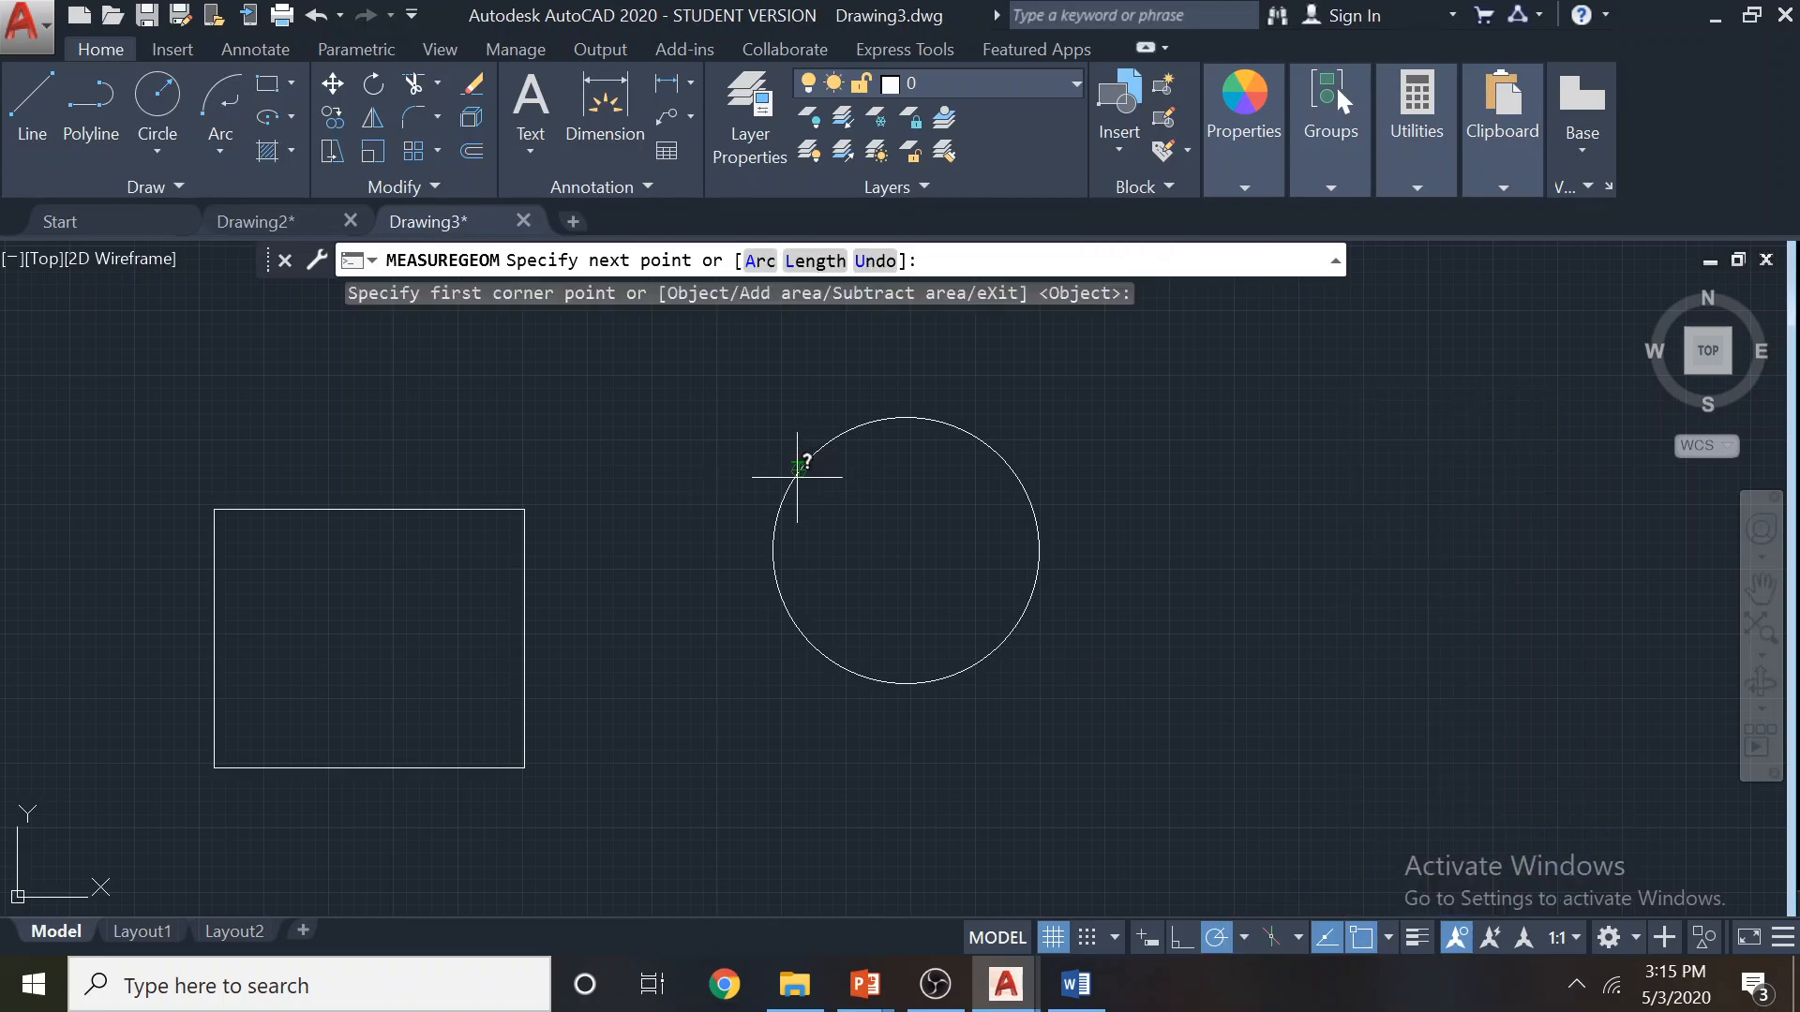
left_click(772, 551)
left_click(805, 639)
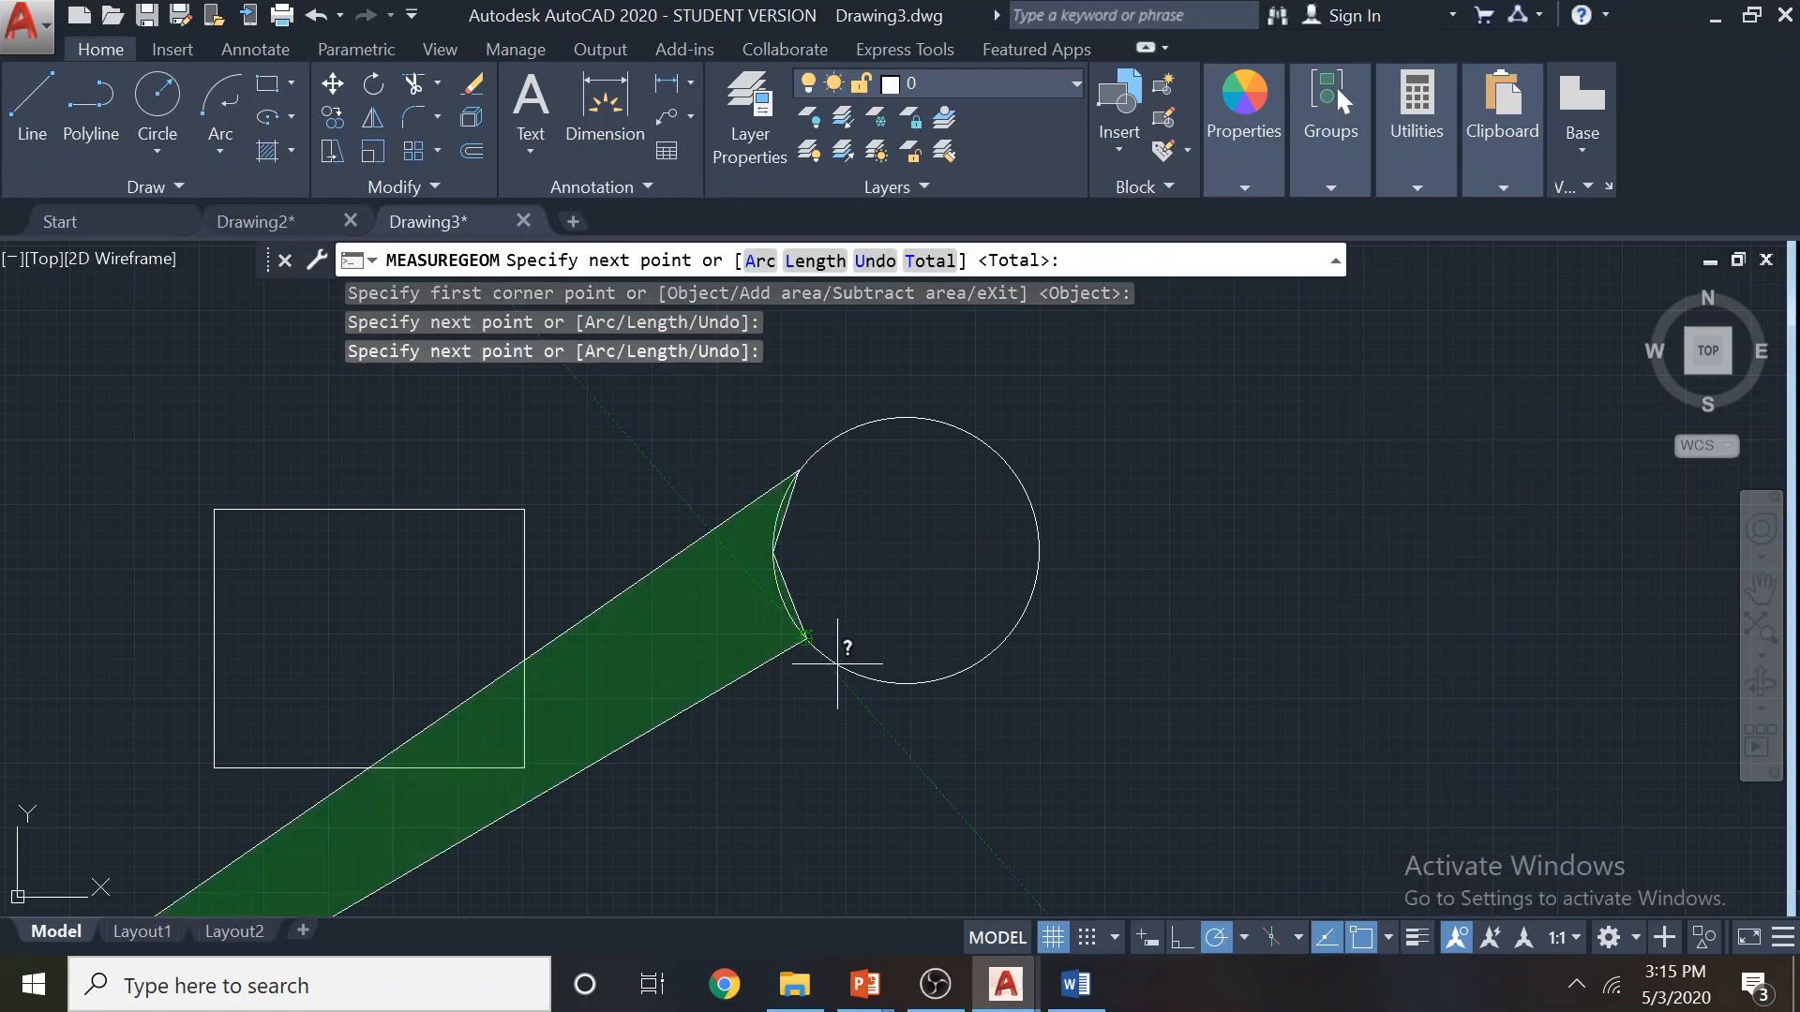
left_click(886, 682)
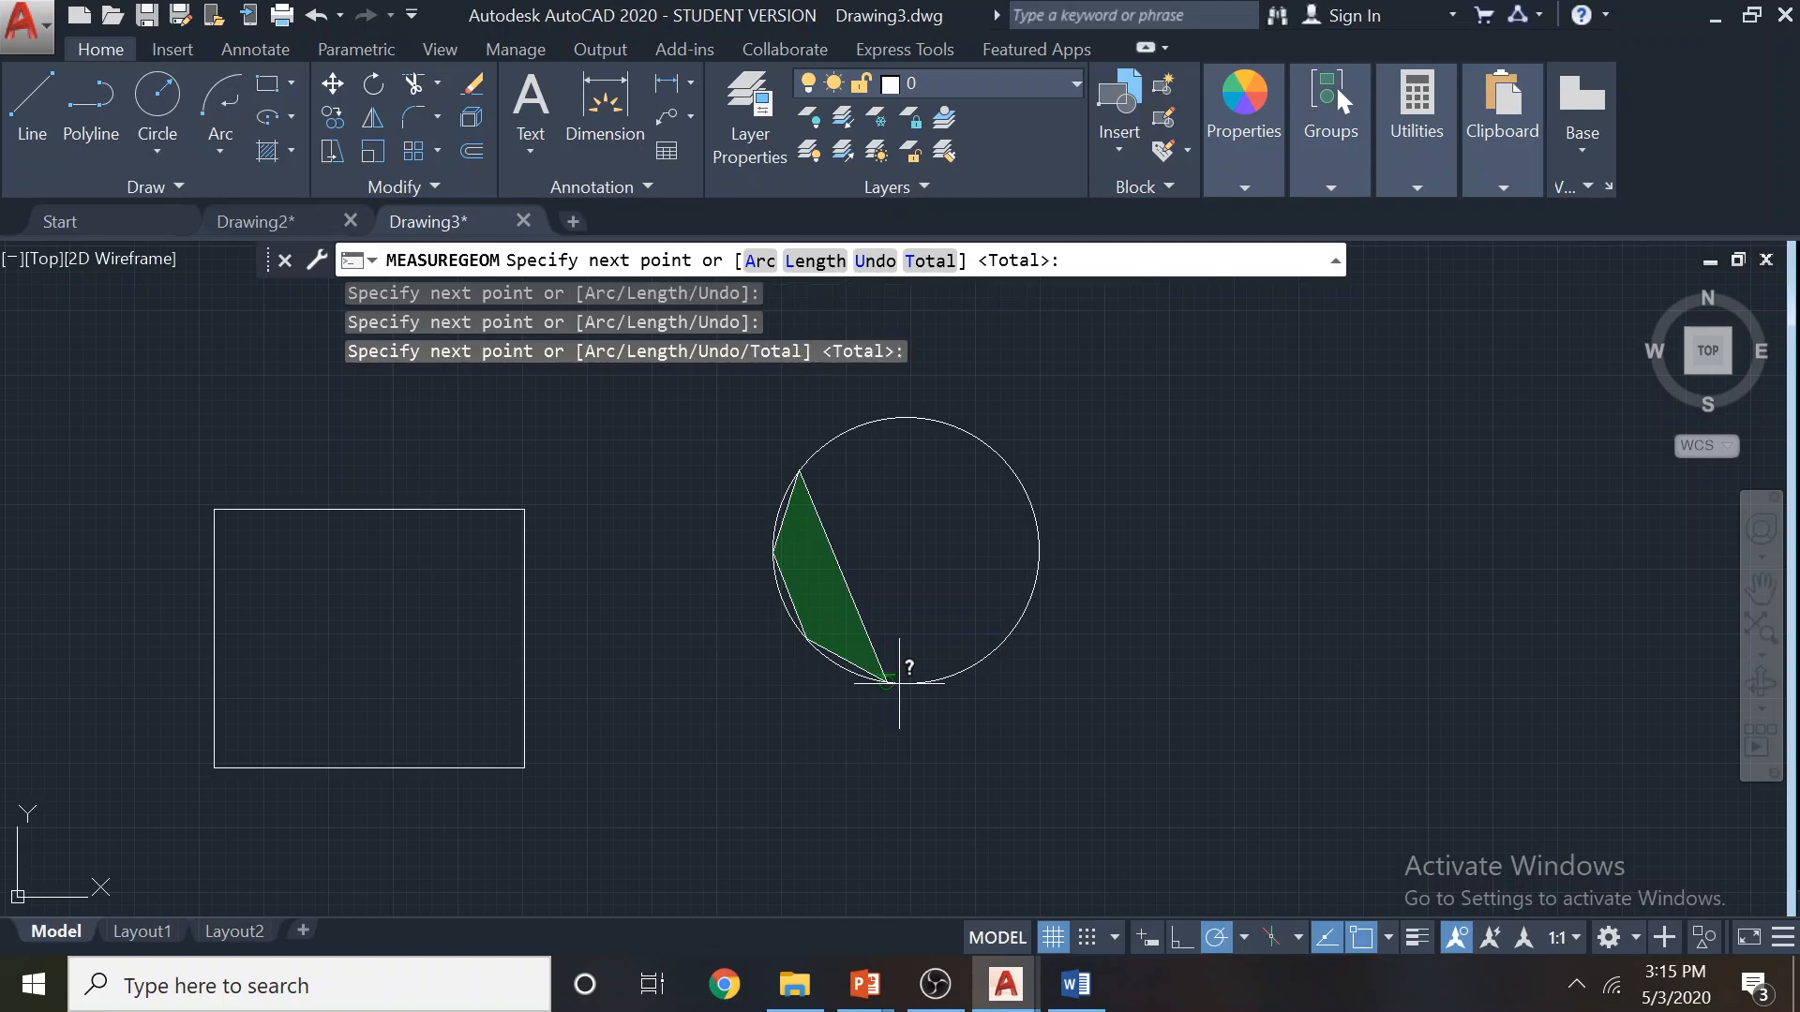
left_click(970, 667)
scroll(971, 666, "up", 6)
scroll(984, 610, "down", 5)
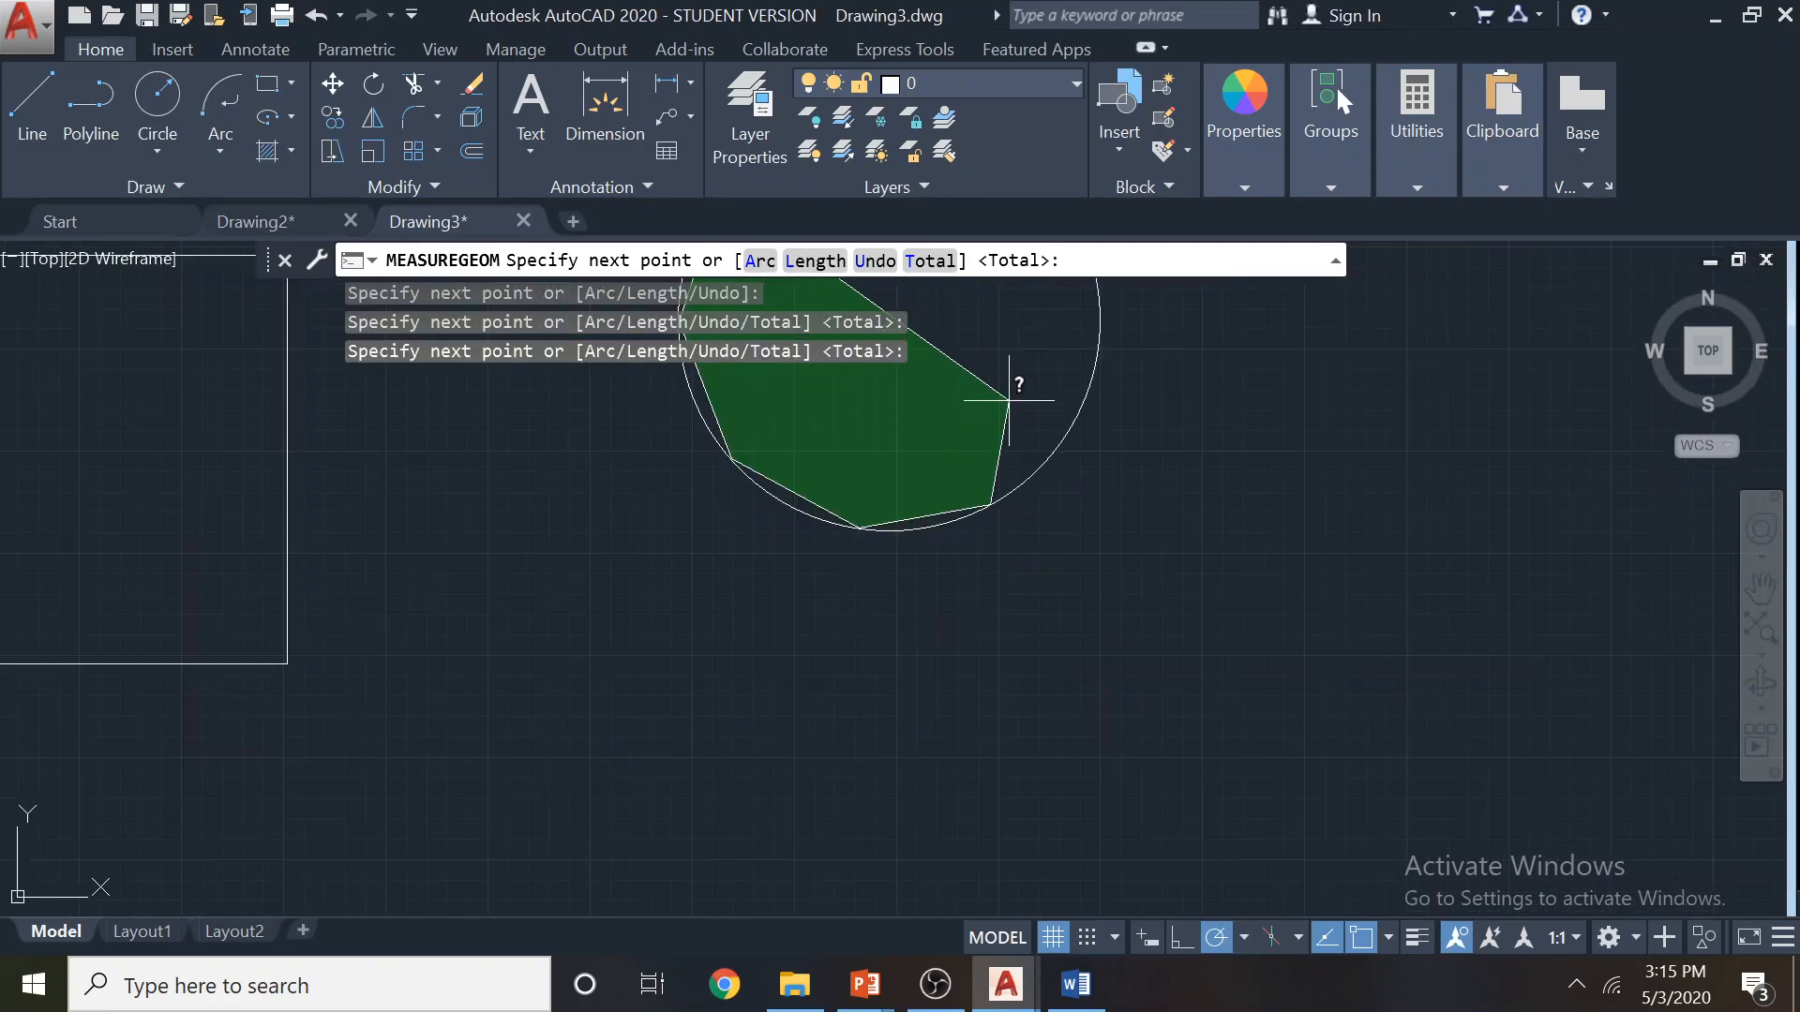
Try tracing the circle's remaining edge with the Arc option of the area measurement, and cancel the command
left_click(759, 262)
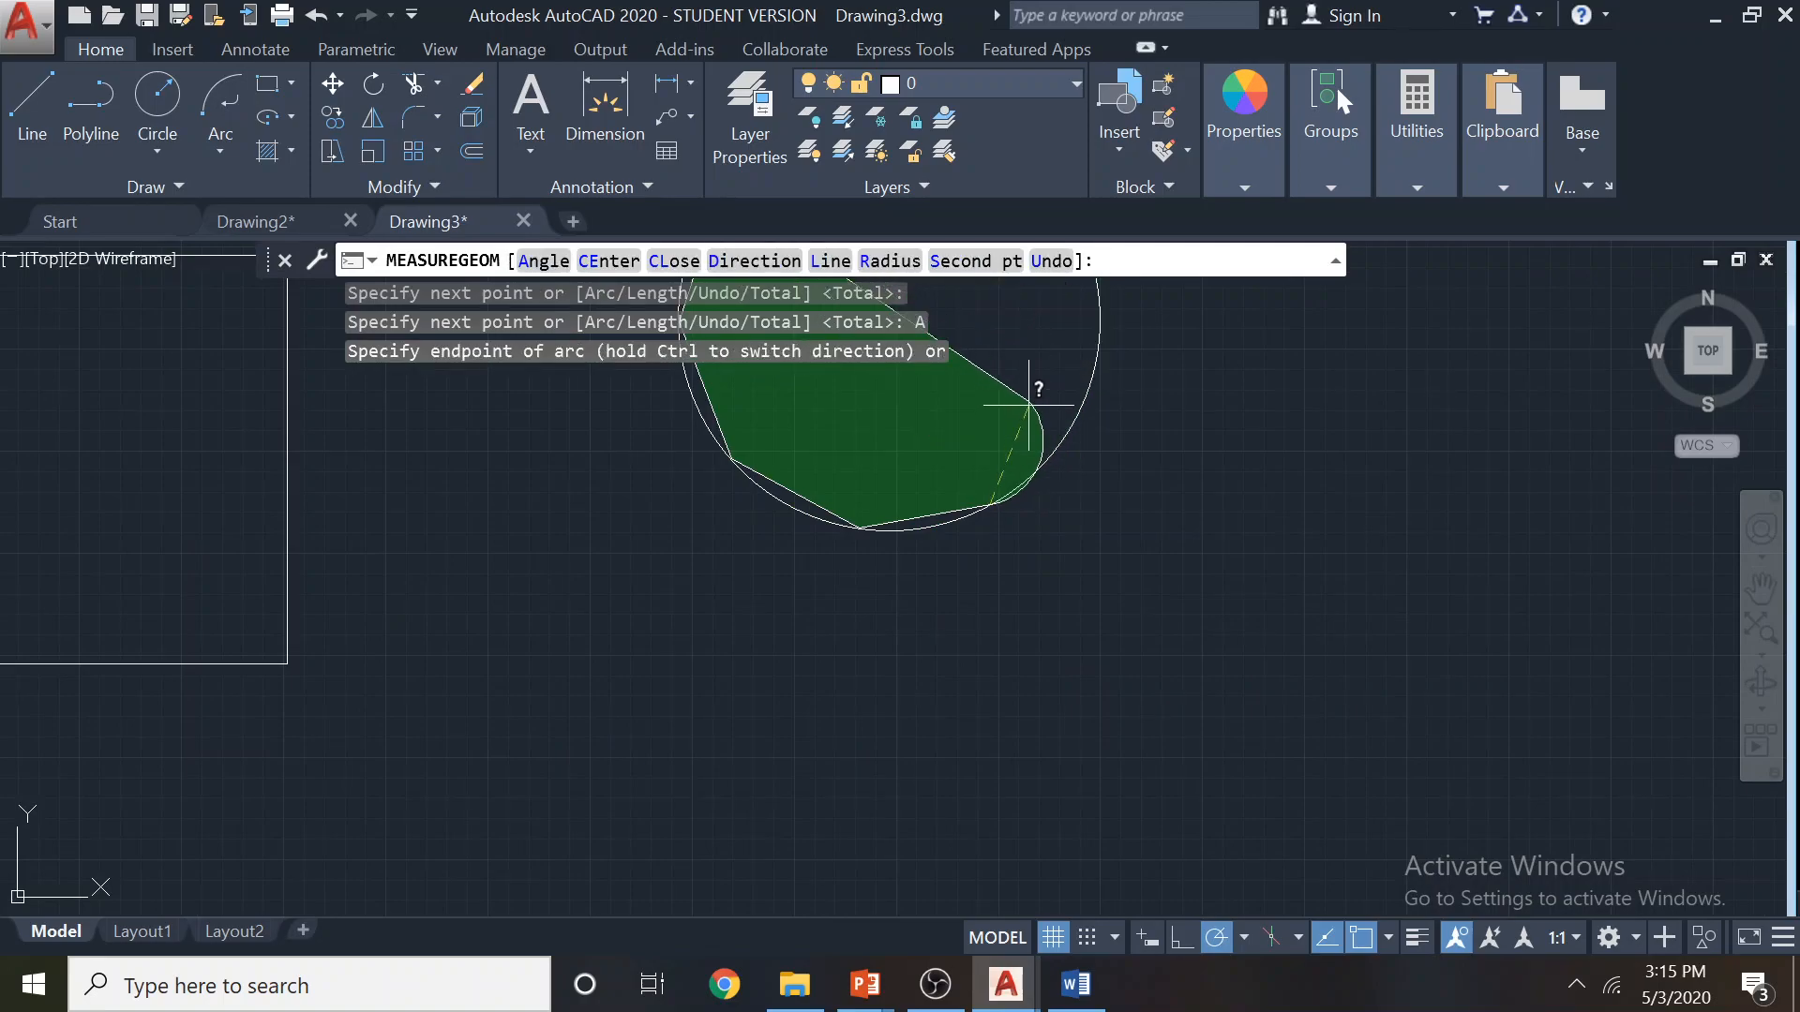
middle_click_drag(1024, 403, 917, 583)
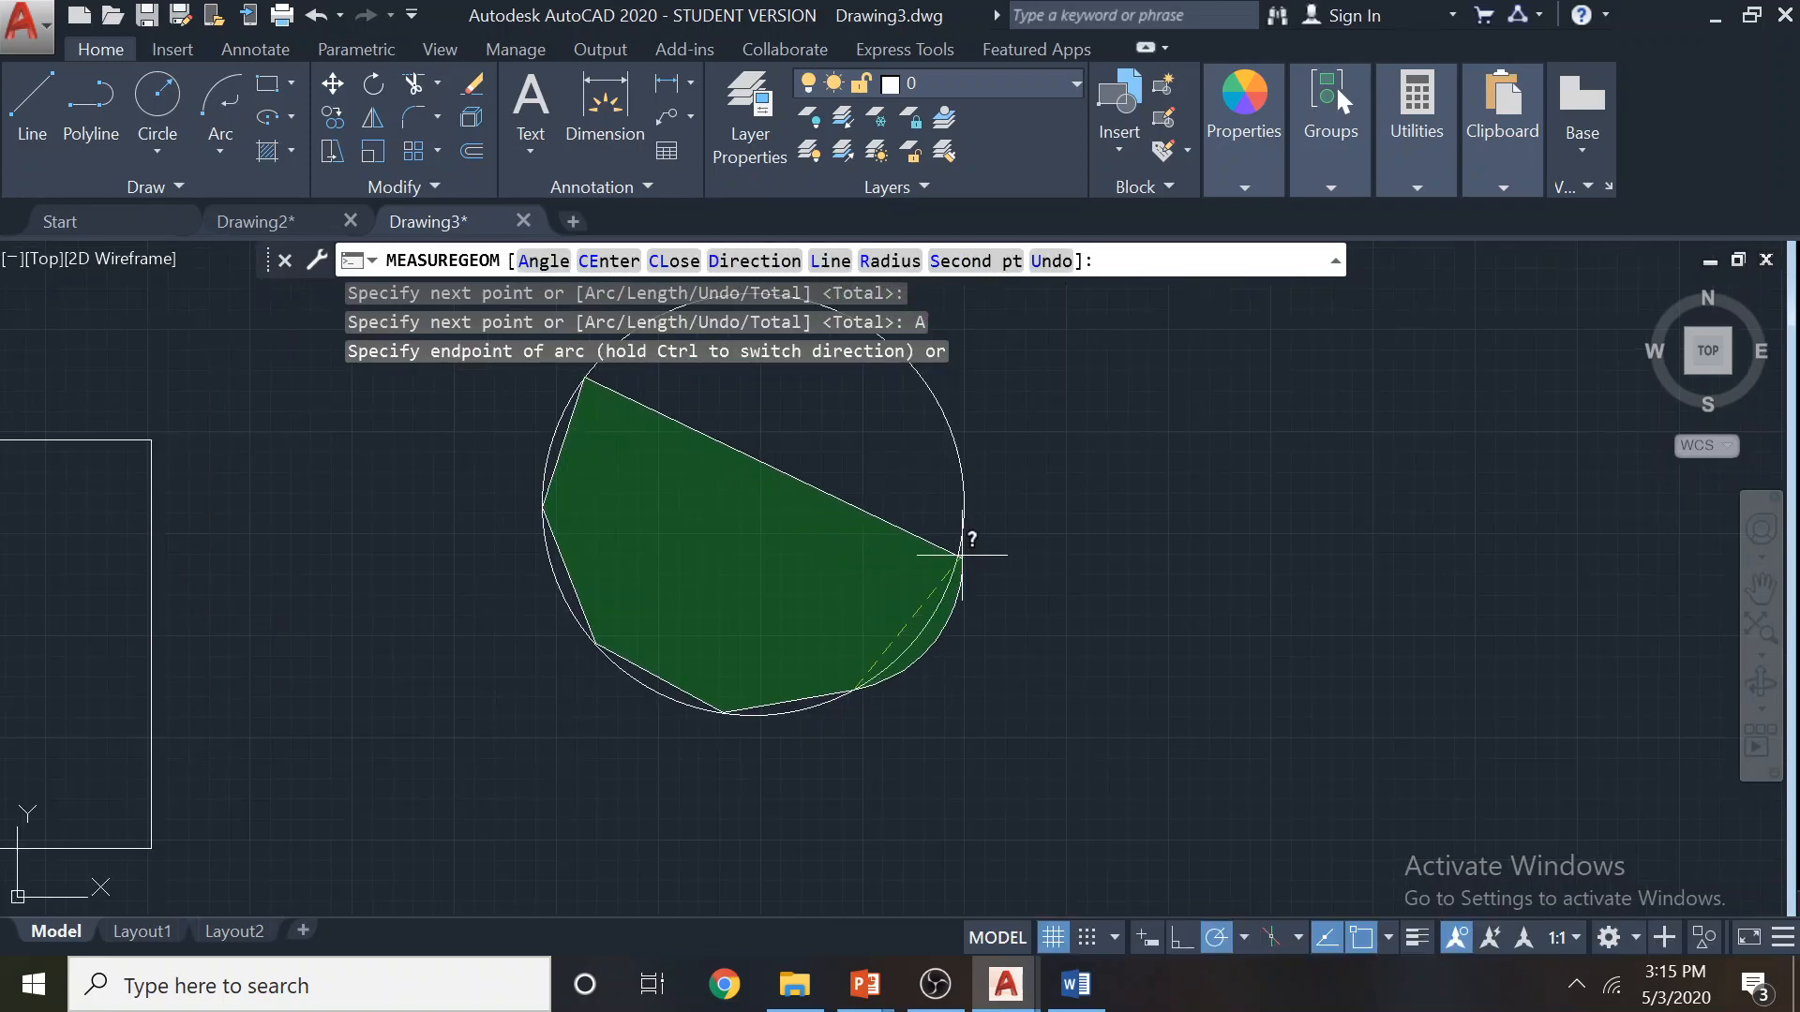
left_click(946, 560)
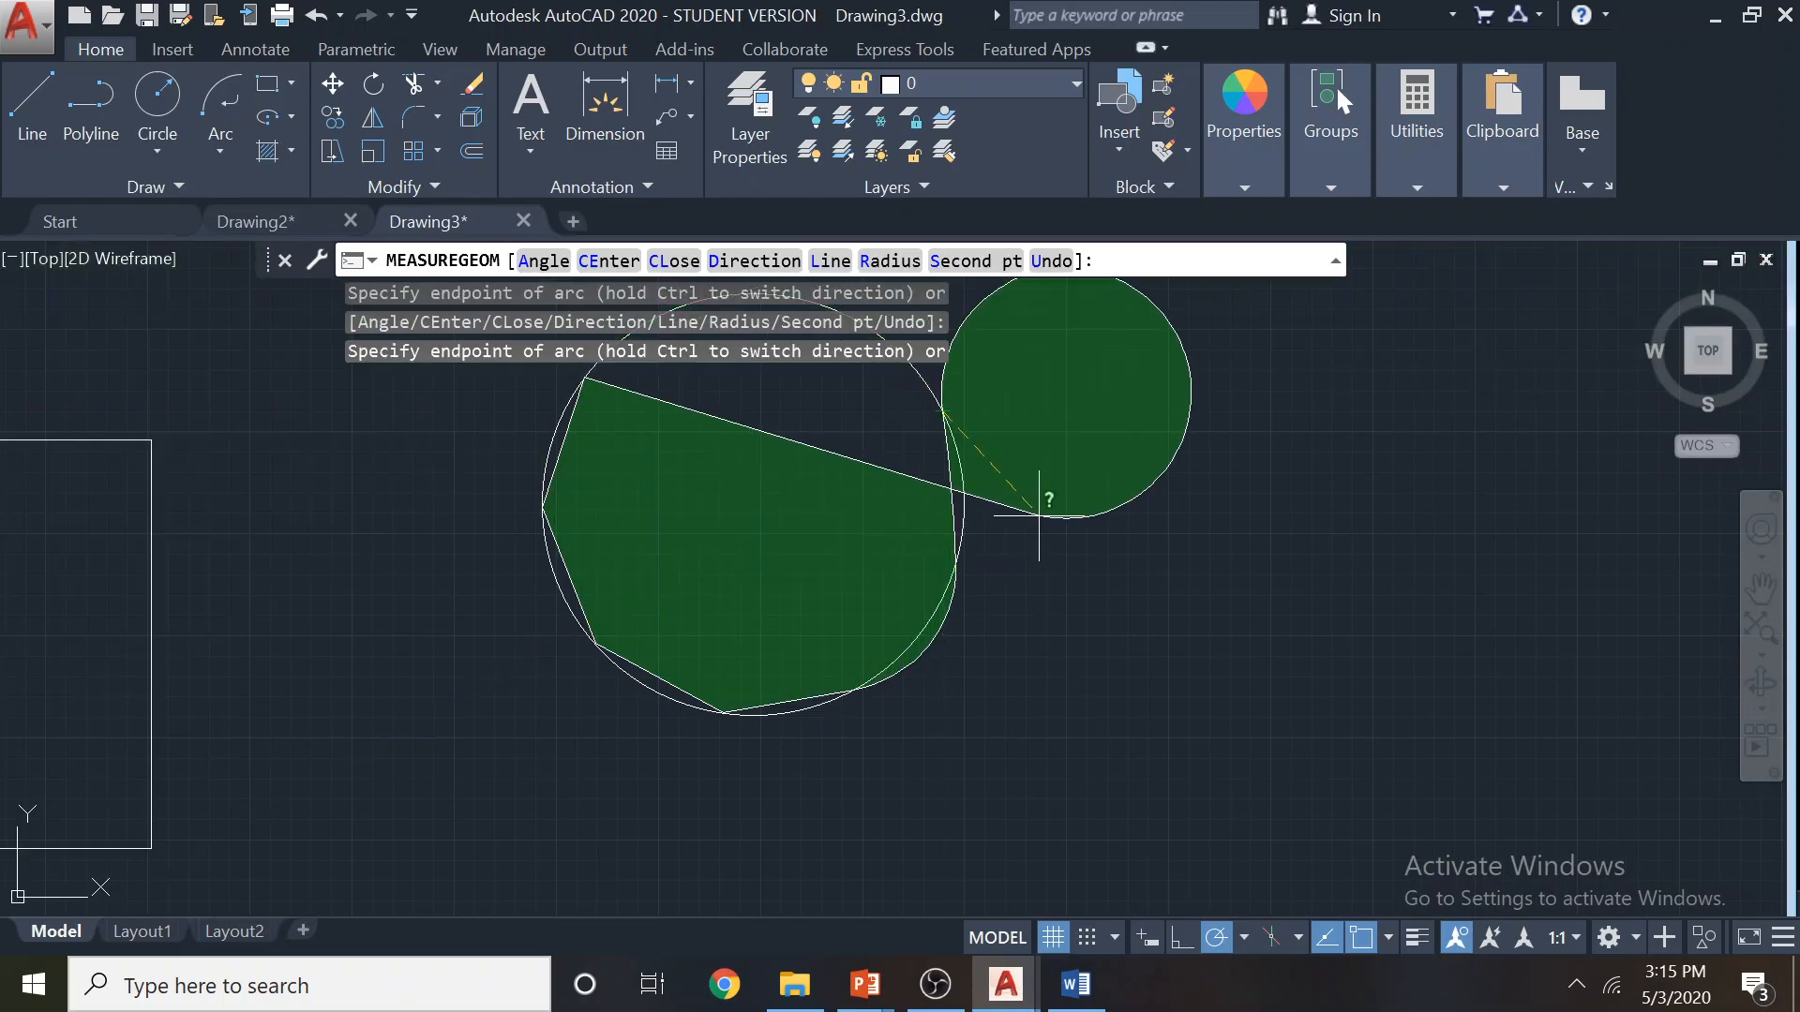
key("Escape")
Measure the rectangle's area and perimeter using the Object option of the Area measure tool
middle_click_drag(1060, 586, 978, 672)
mouse_move(1436, 167)
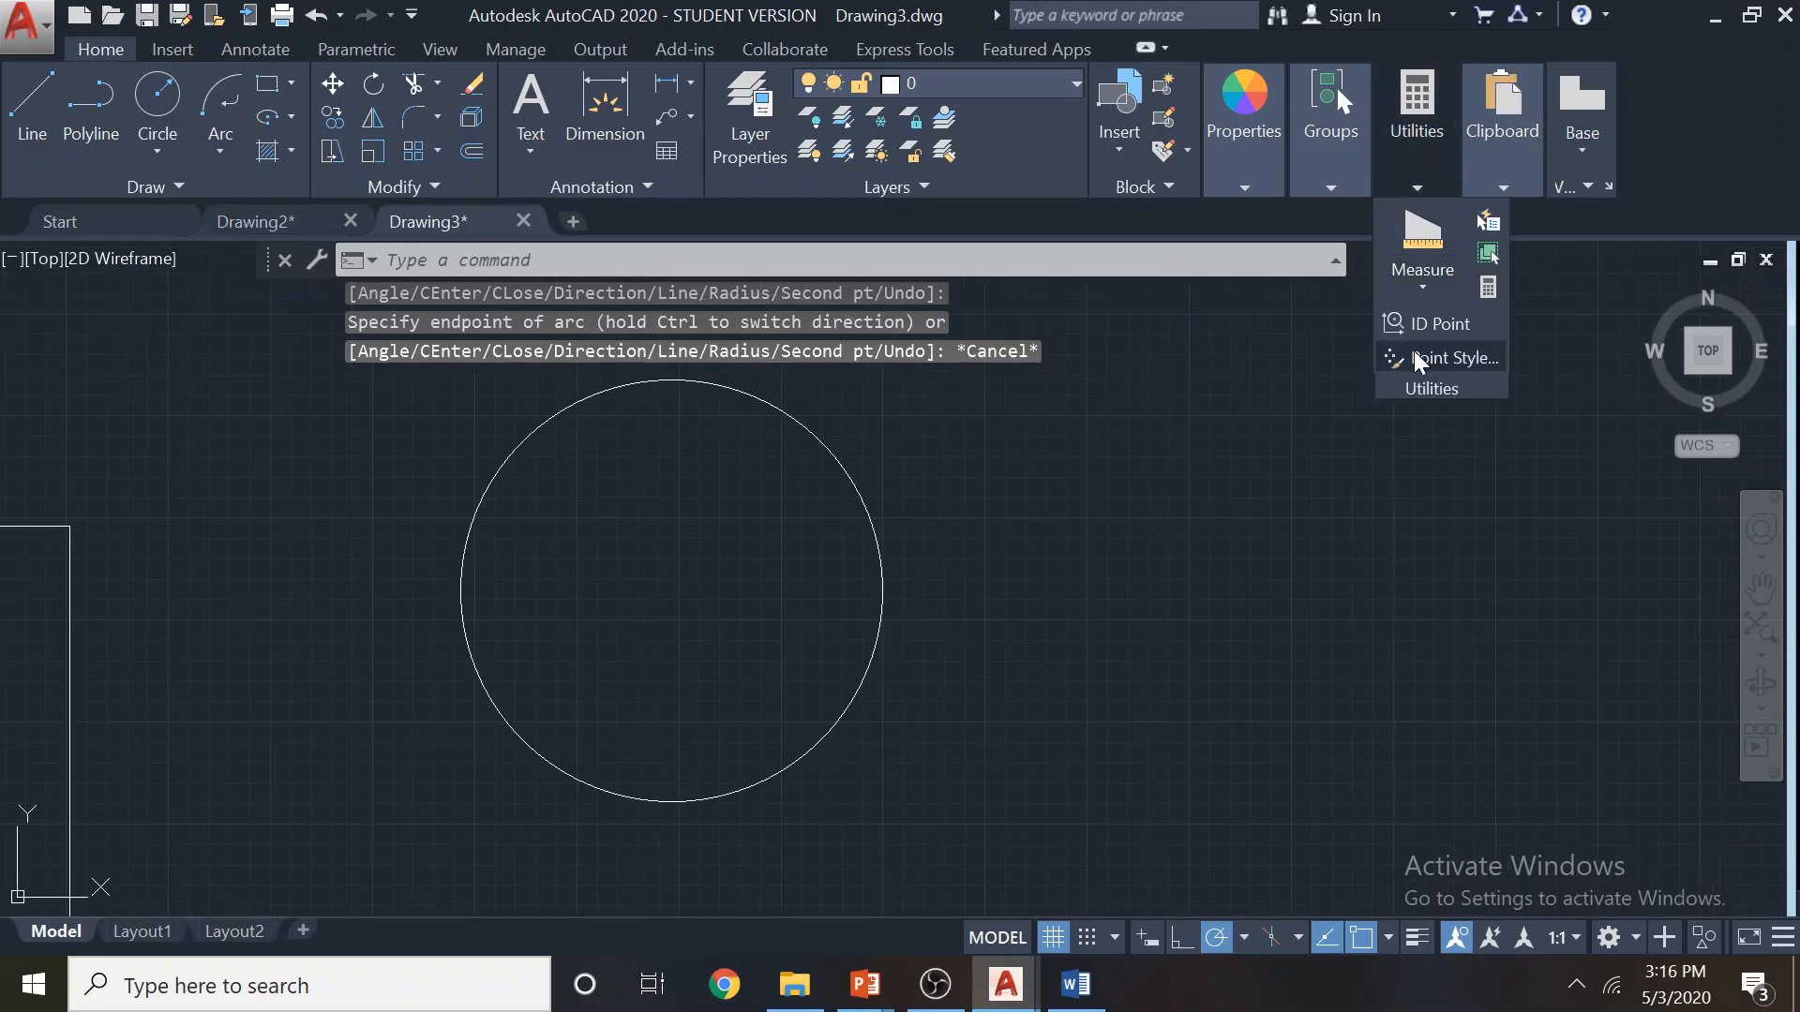
left_click(1417, 291)
left_click(1421, 560)
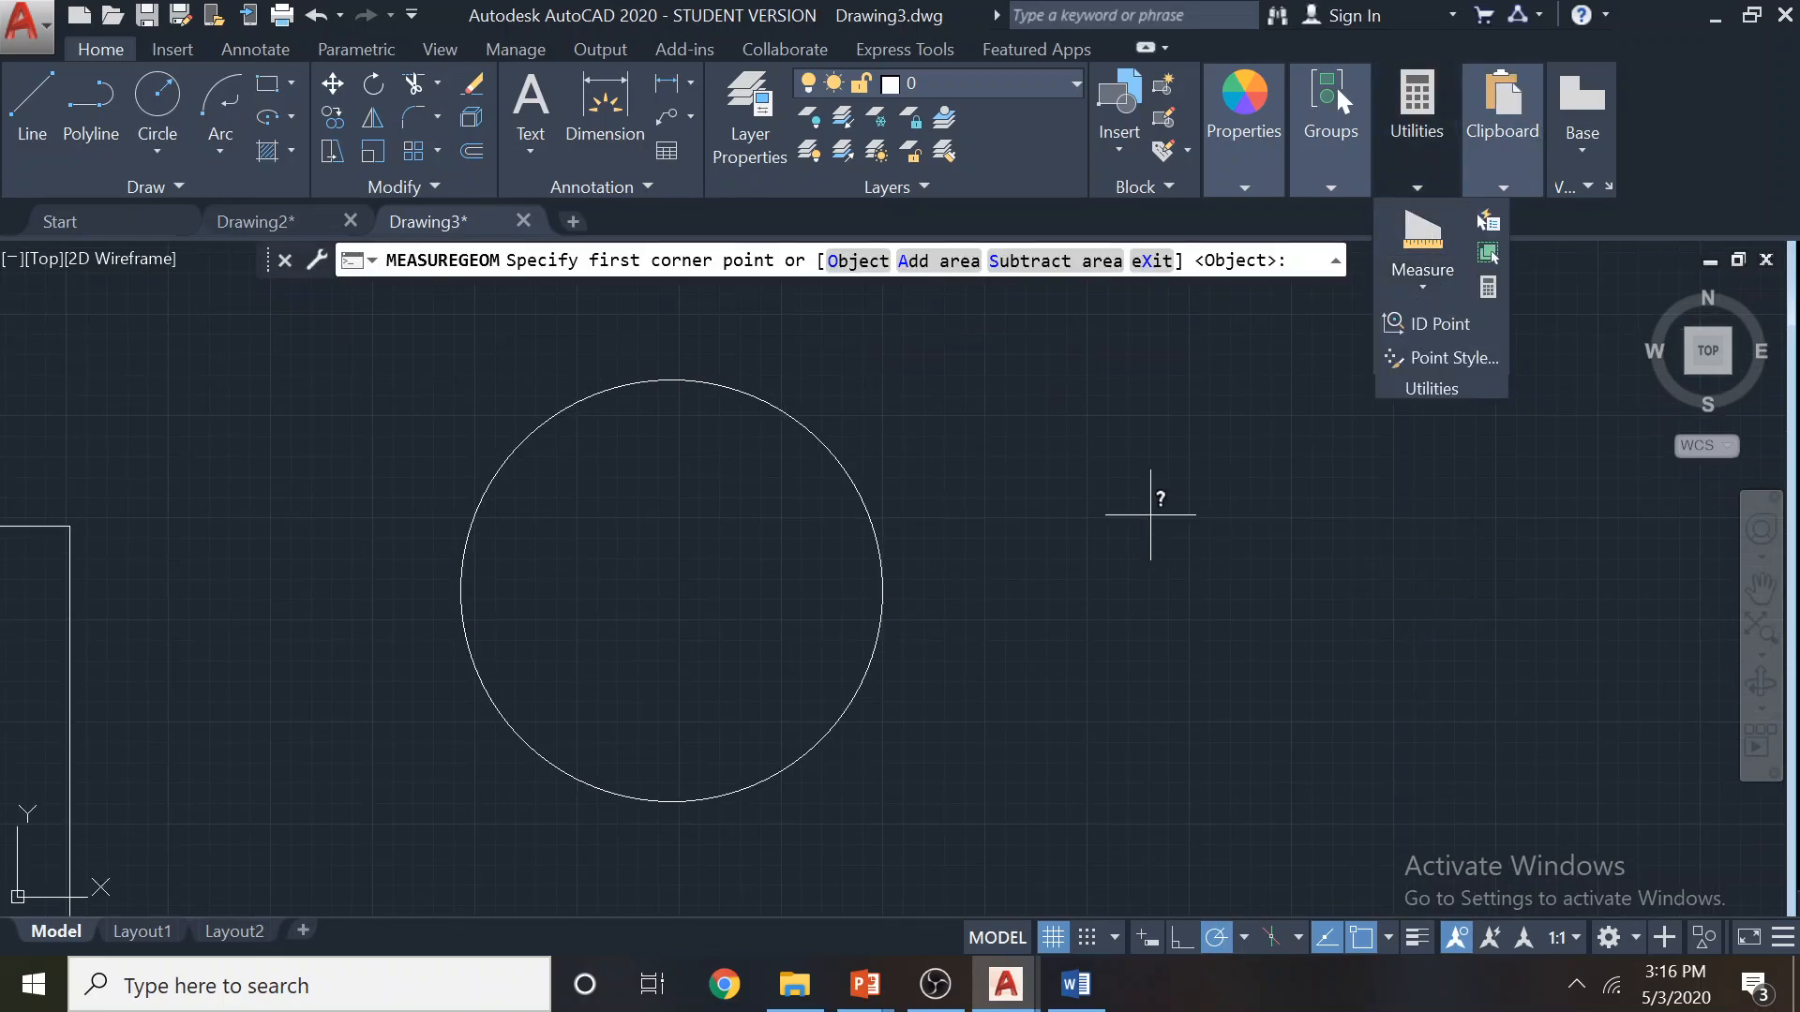
left_click(858, 261)
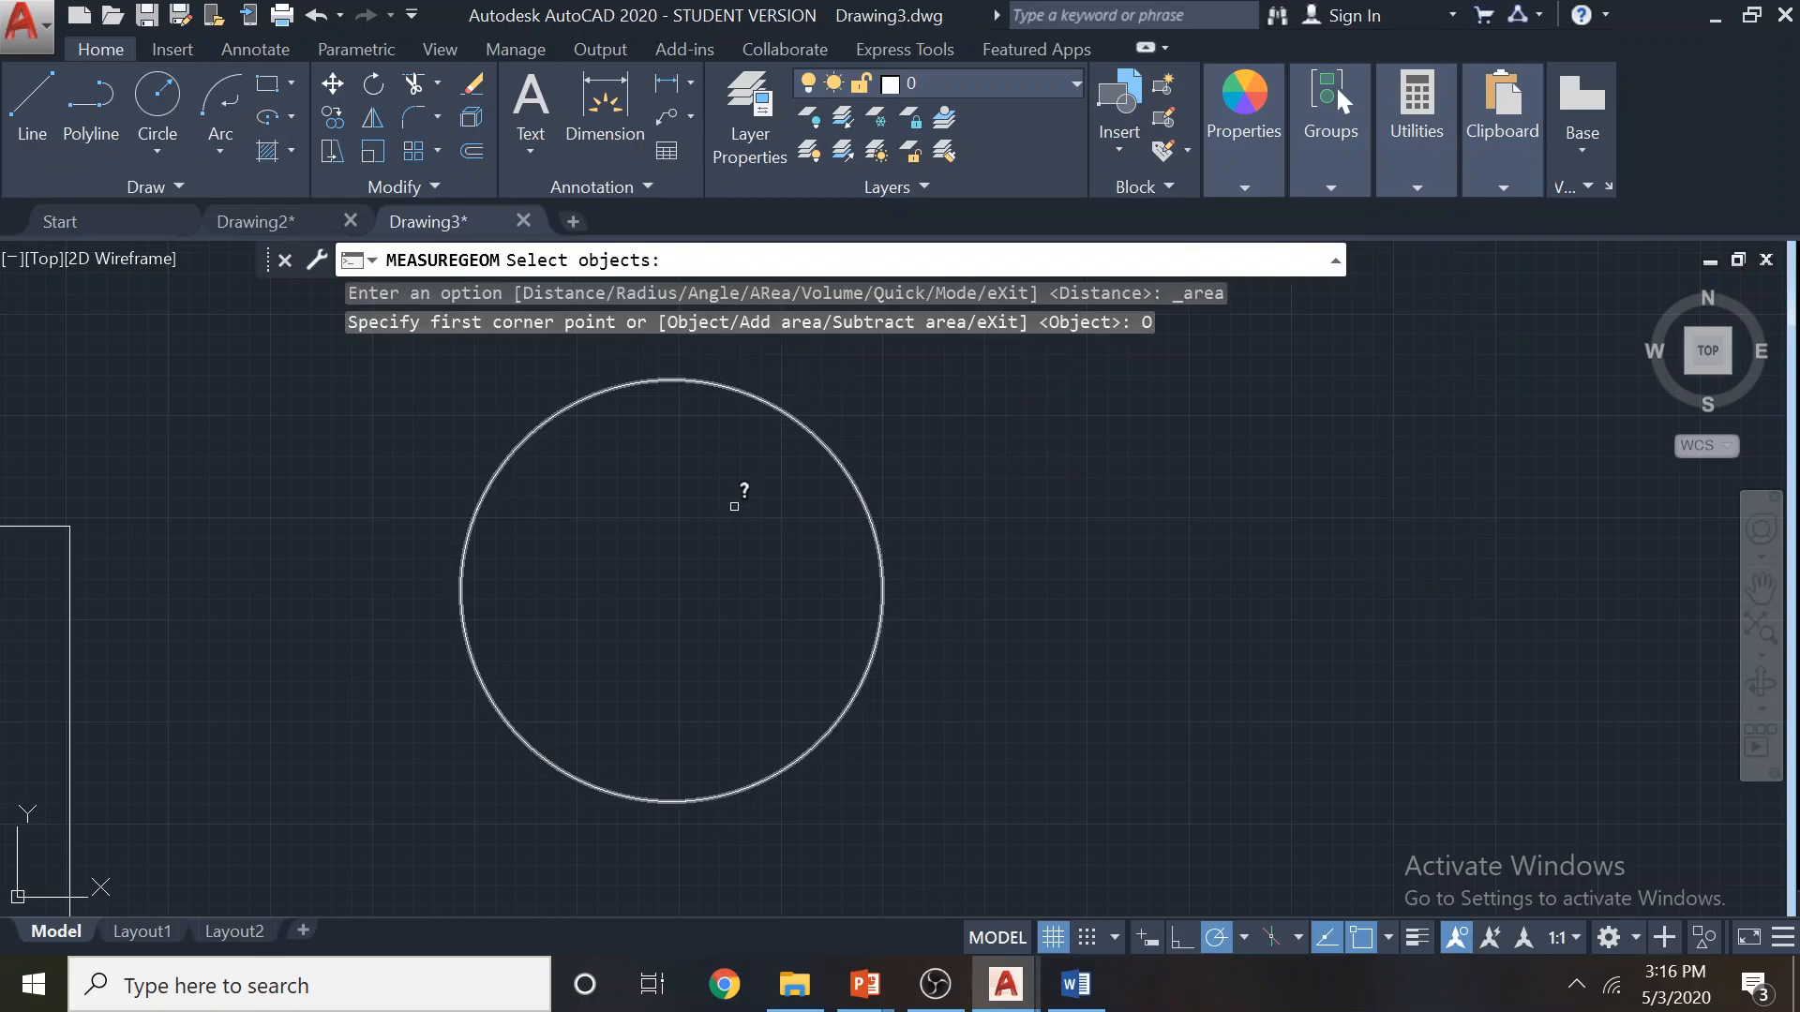
scroll(728, 552, "down", 2)
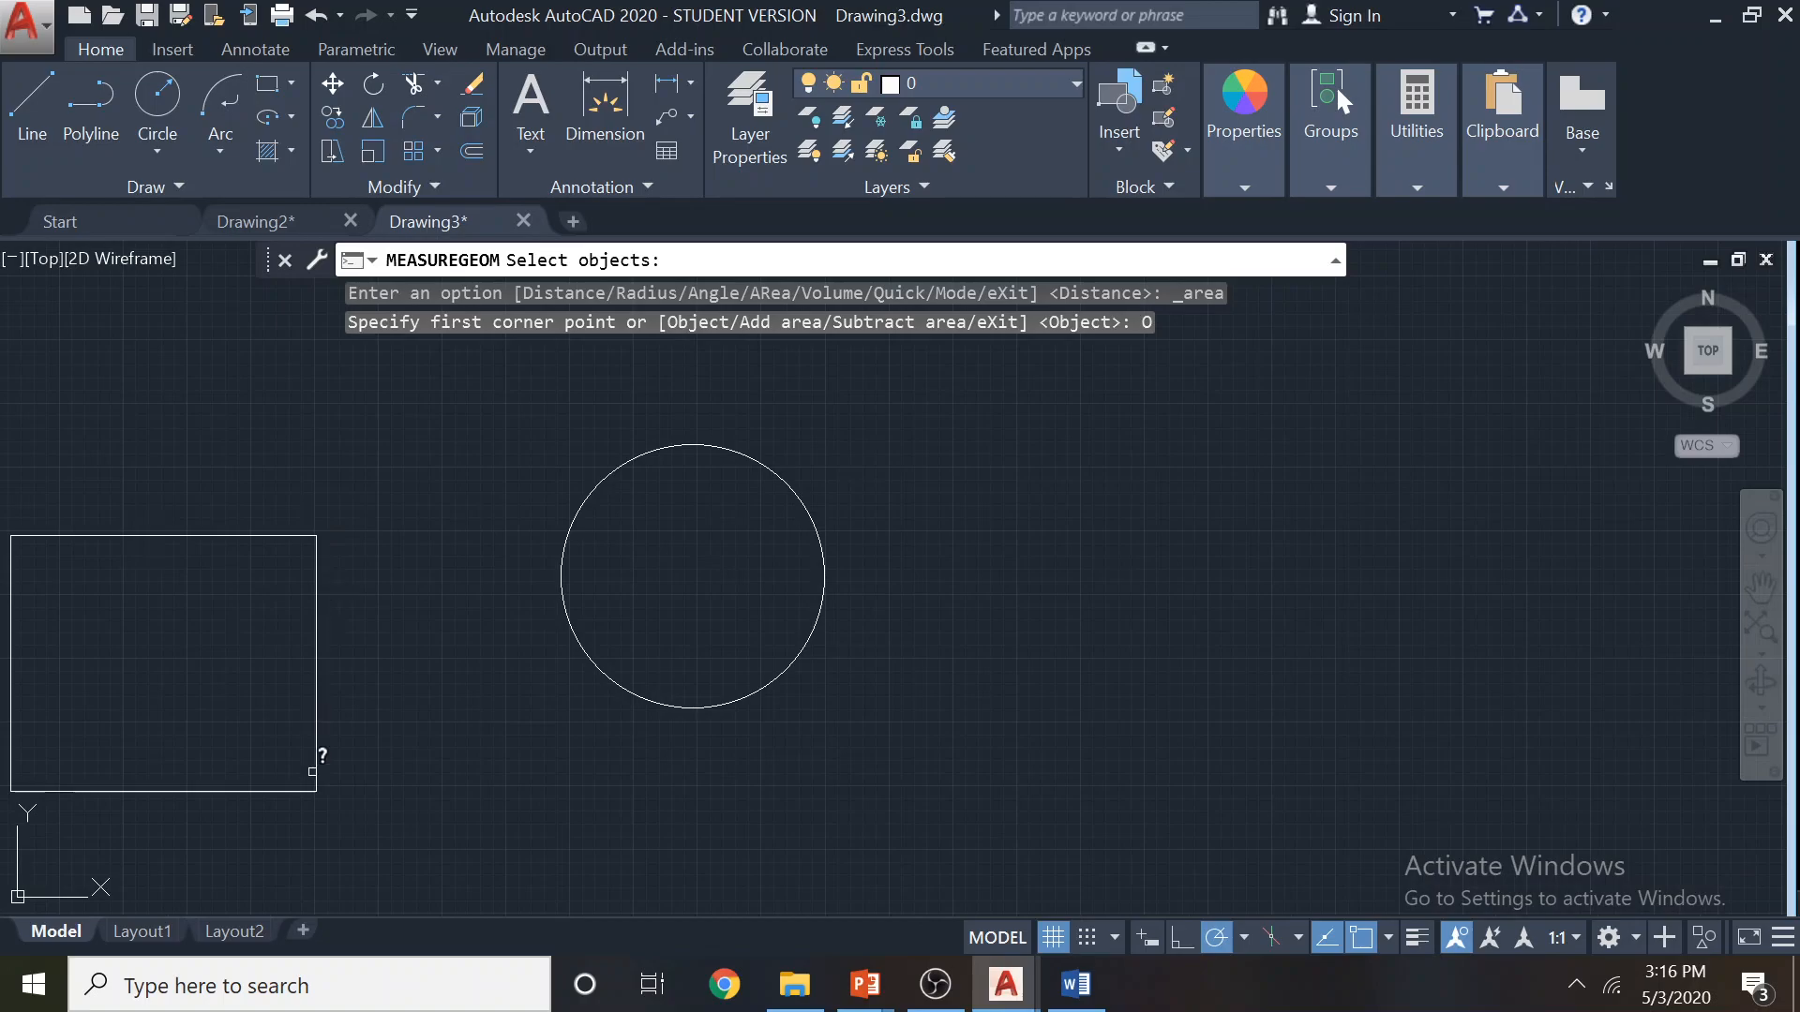
left_click(317, 705)
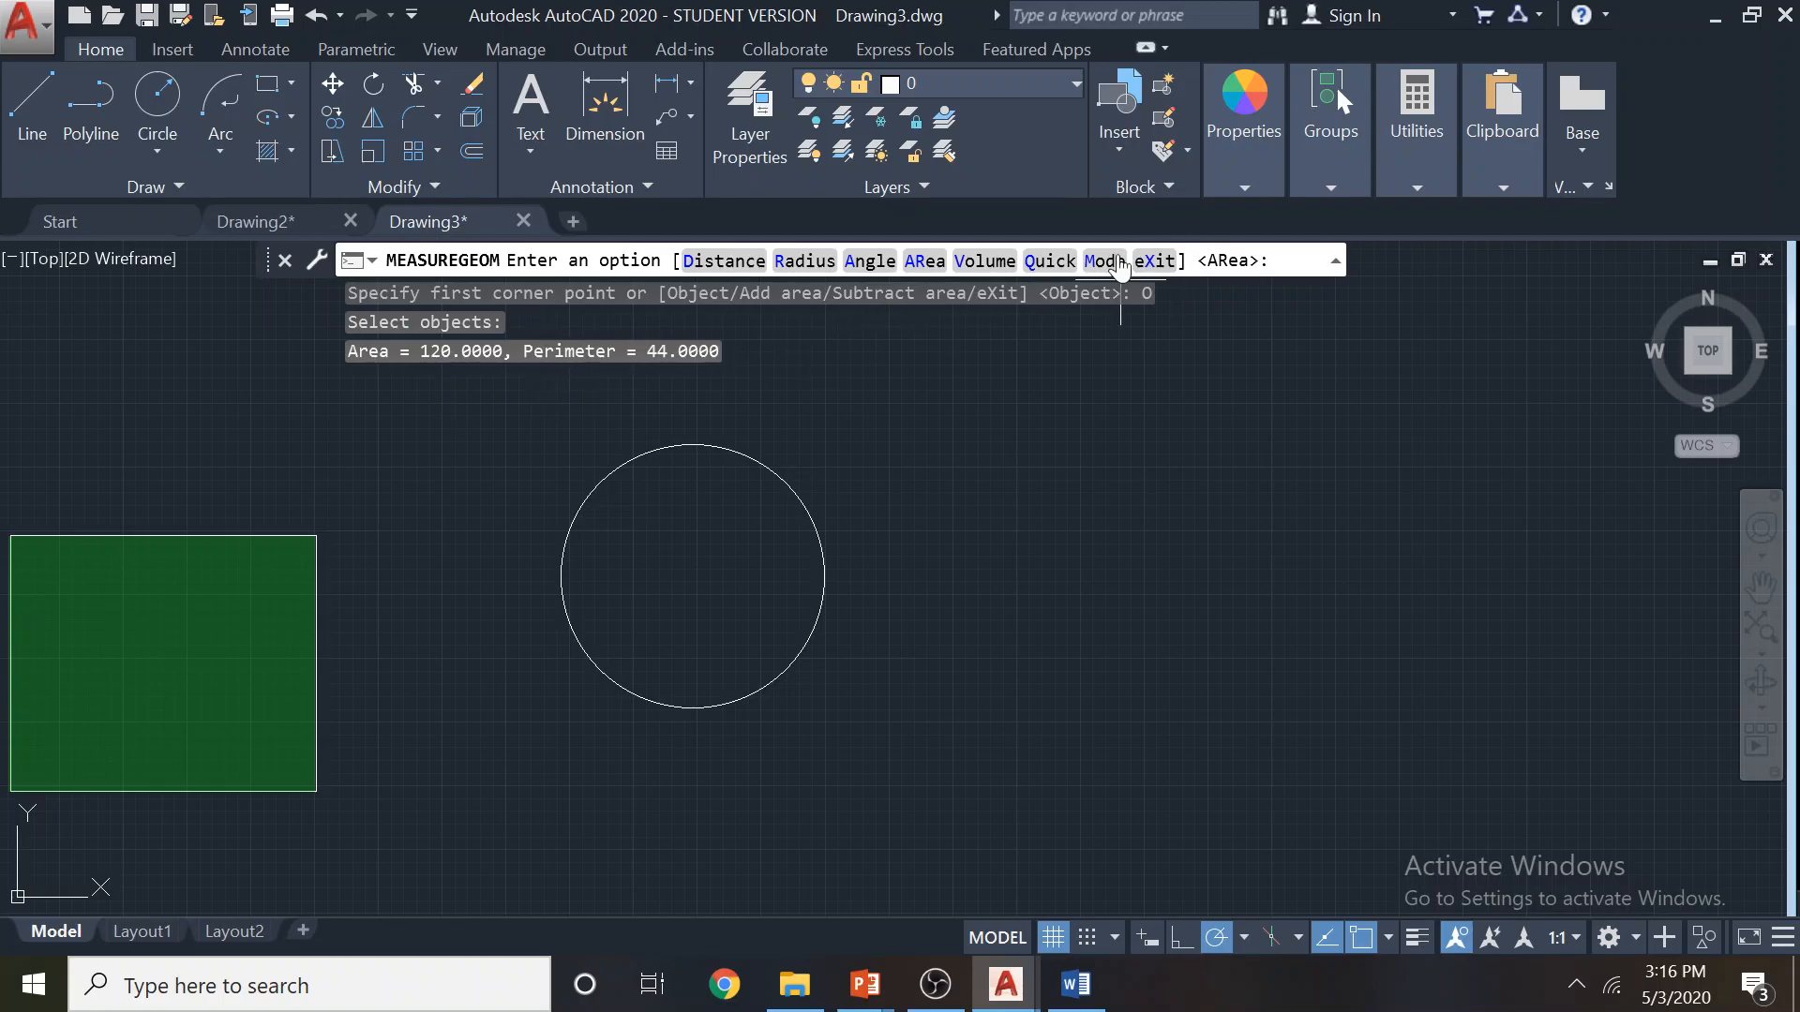
key("Escape")
Repeat the area measurement with the Object option on the circle
right_click(1113, 425)
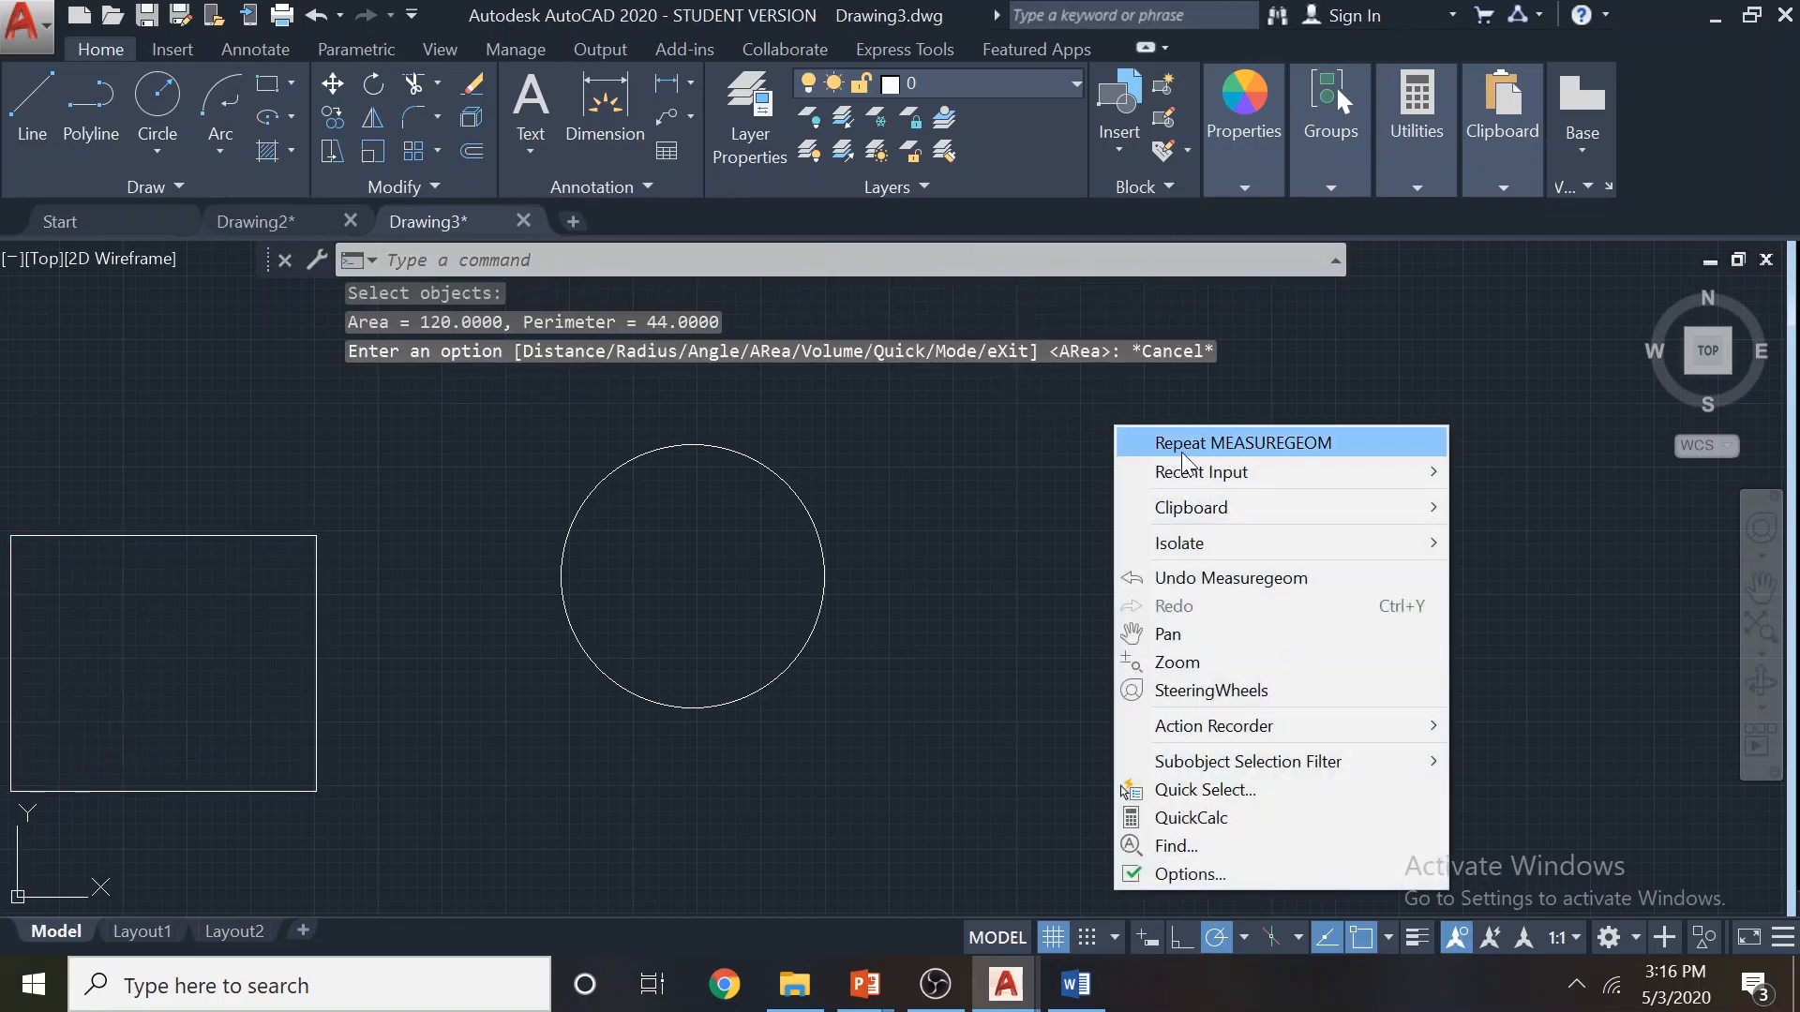
left_click(1181, 448)
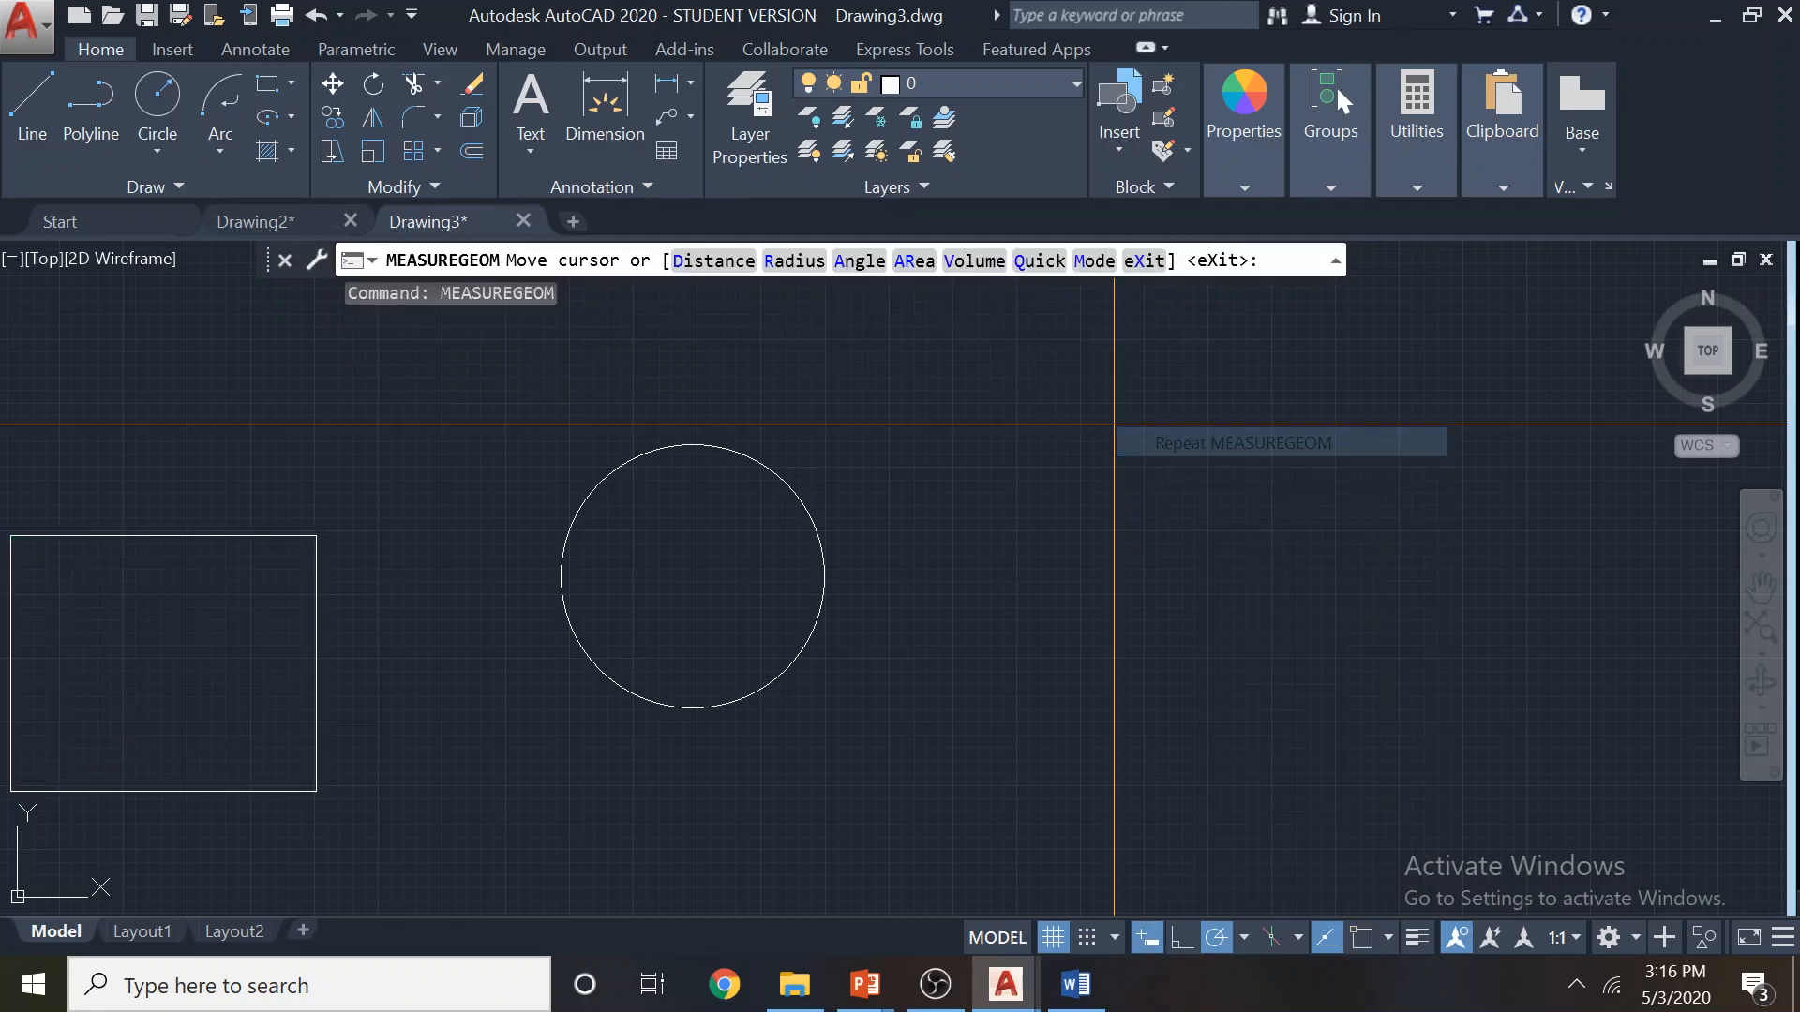
left_click(902, 261)
left_click(854, 261)
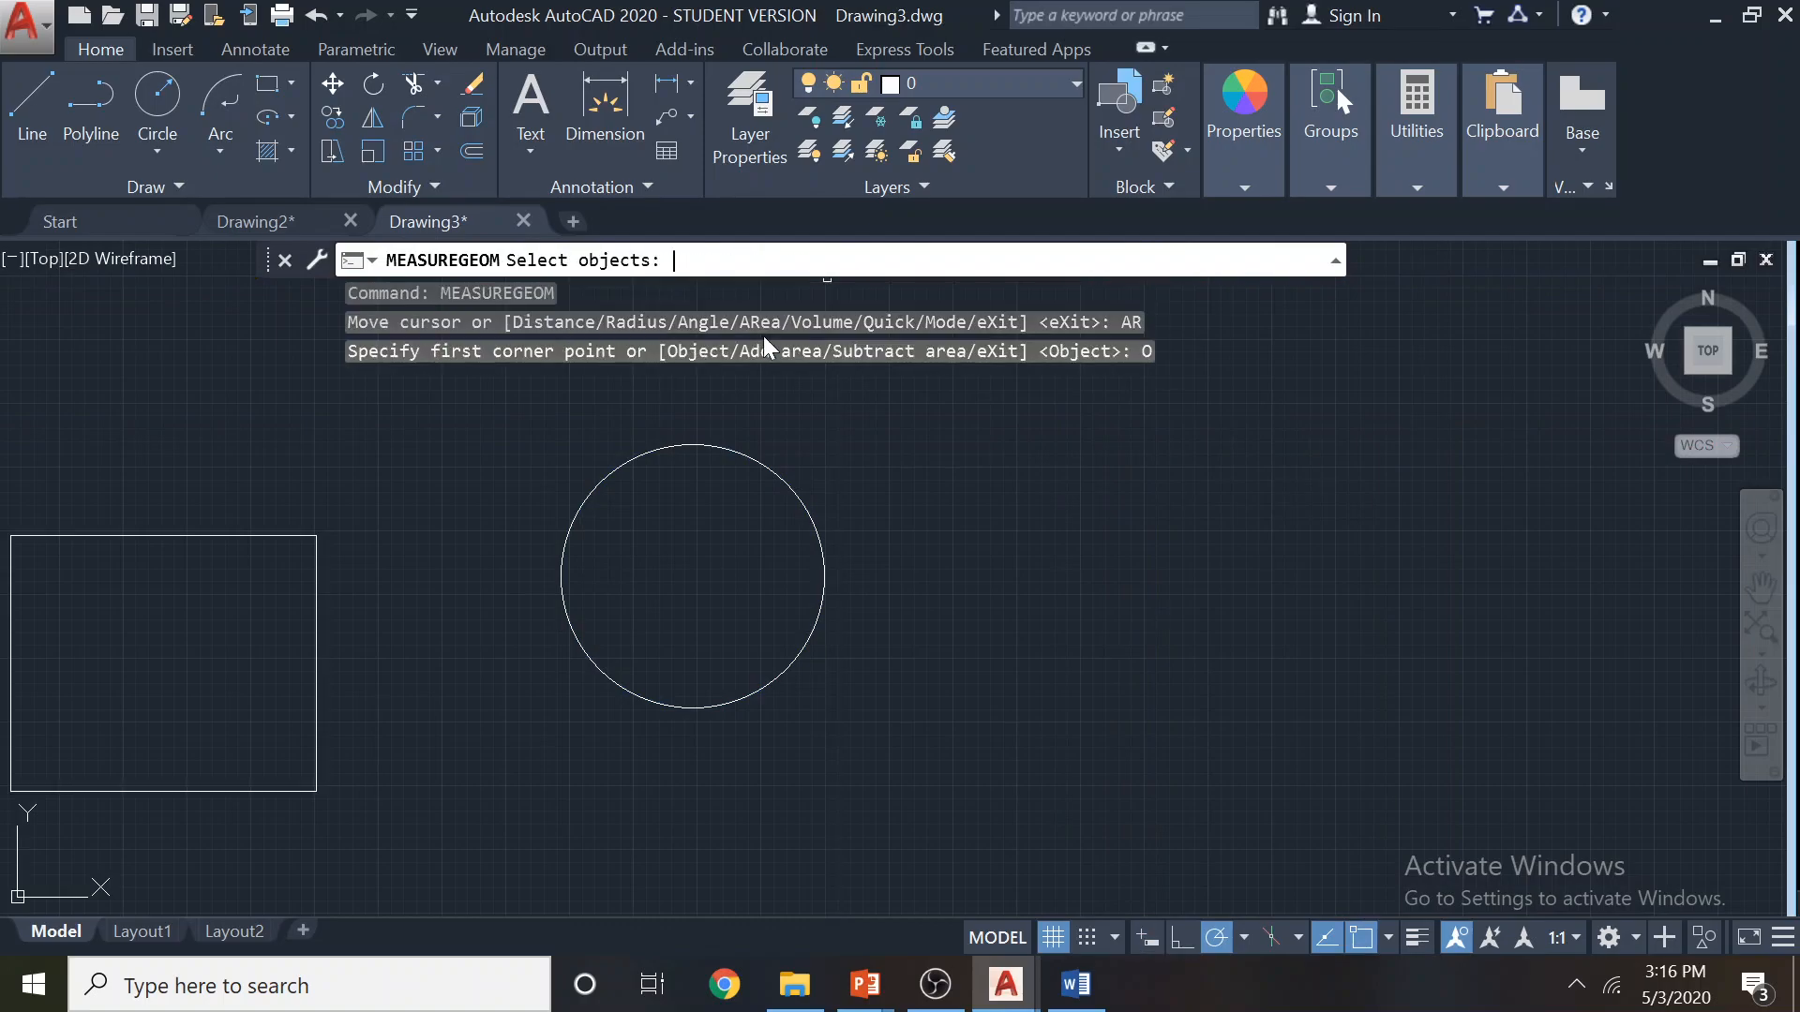
left_click(790, 475)
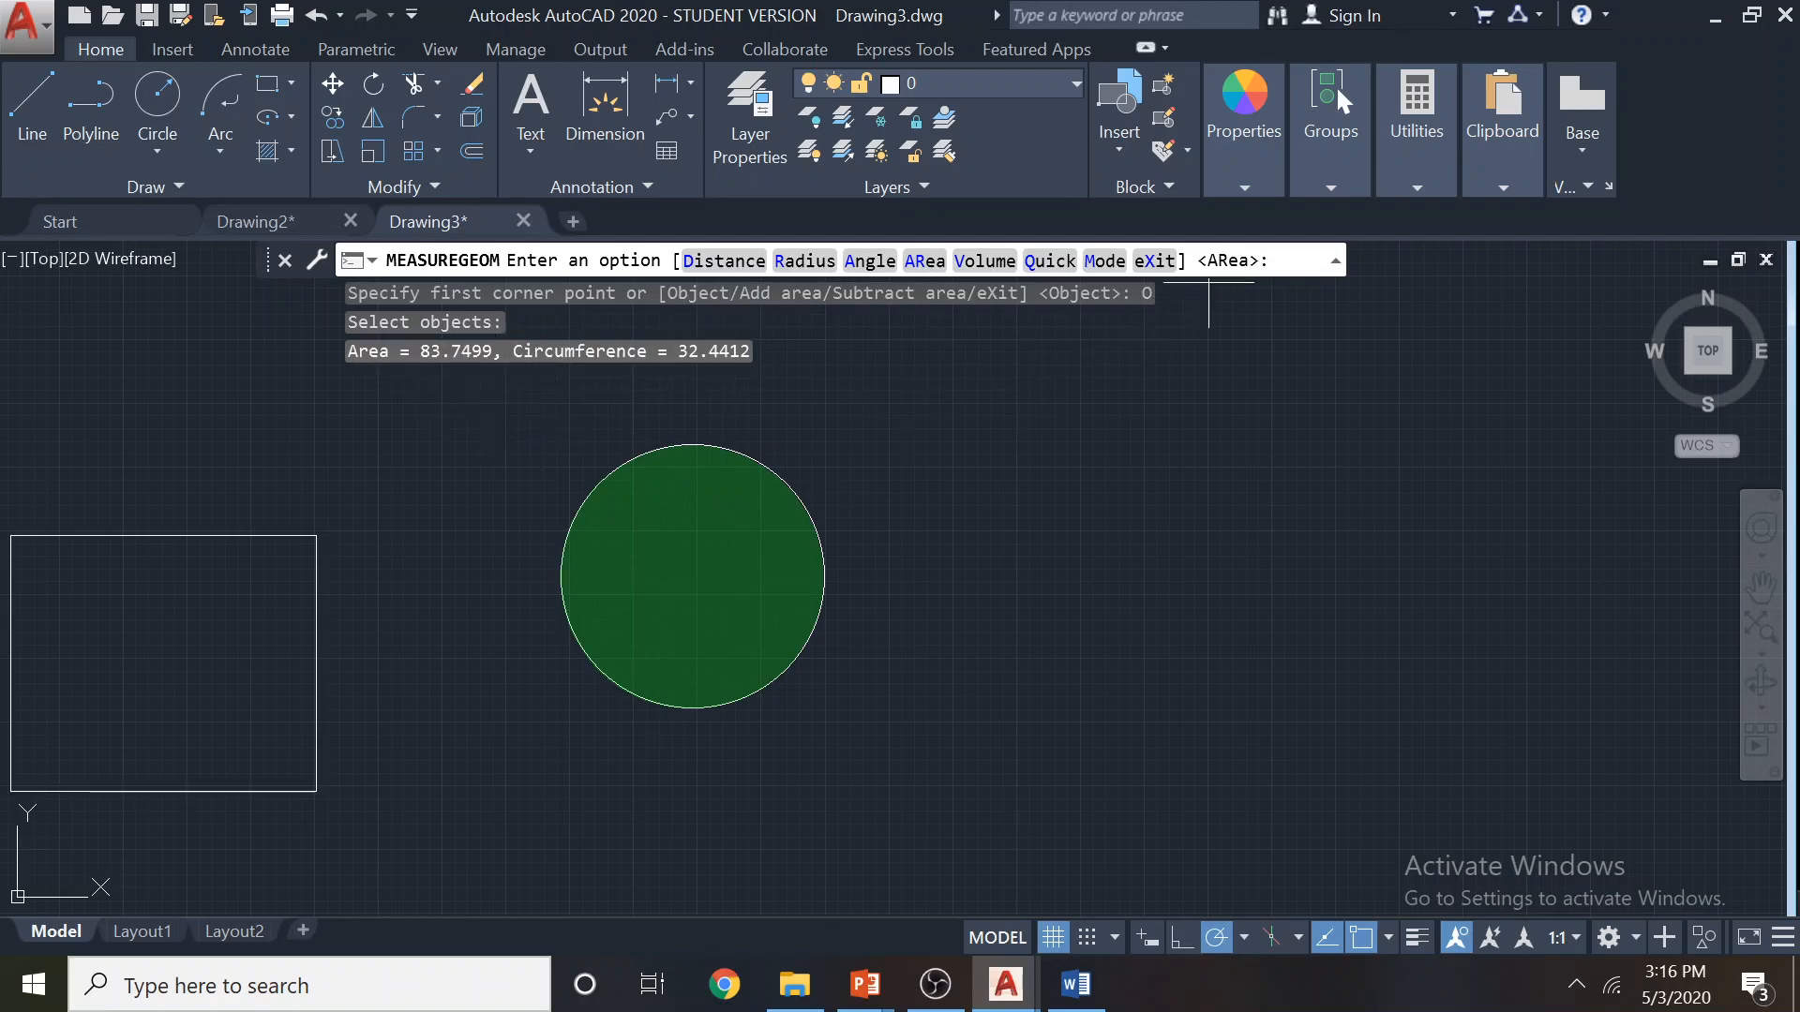
key("Escape")
Preselect the rectangle and circle, start the Area measure tool, and measure the rectangle with its Object option
scroll(1049, 502, "down", 4)
scroll(724, 523, "down", 2)
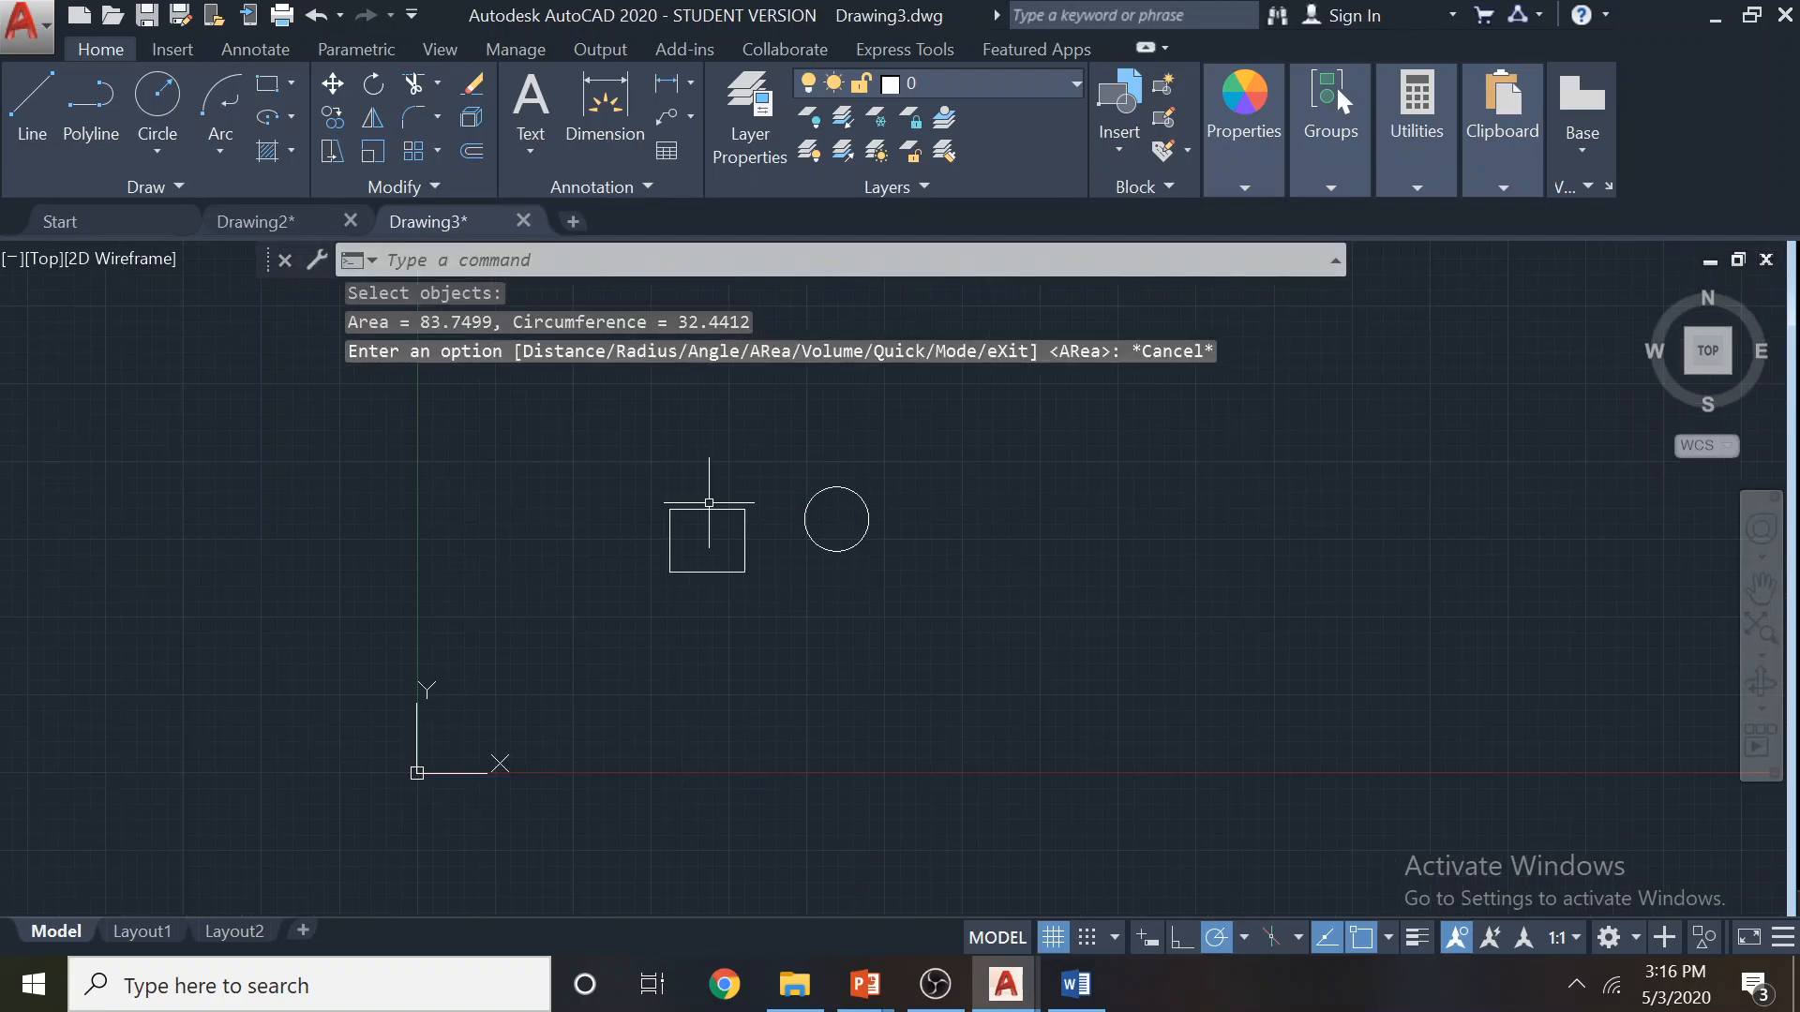
middle_click_drag(713, 502, 828, 485)
scroll(860, 513, "up", 3)
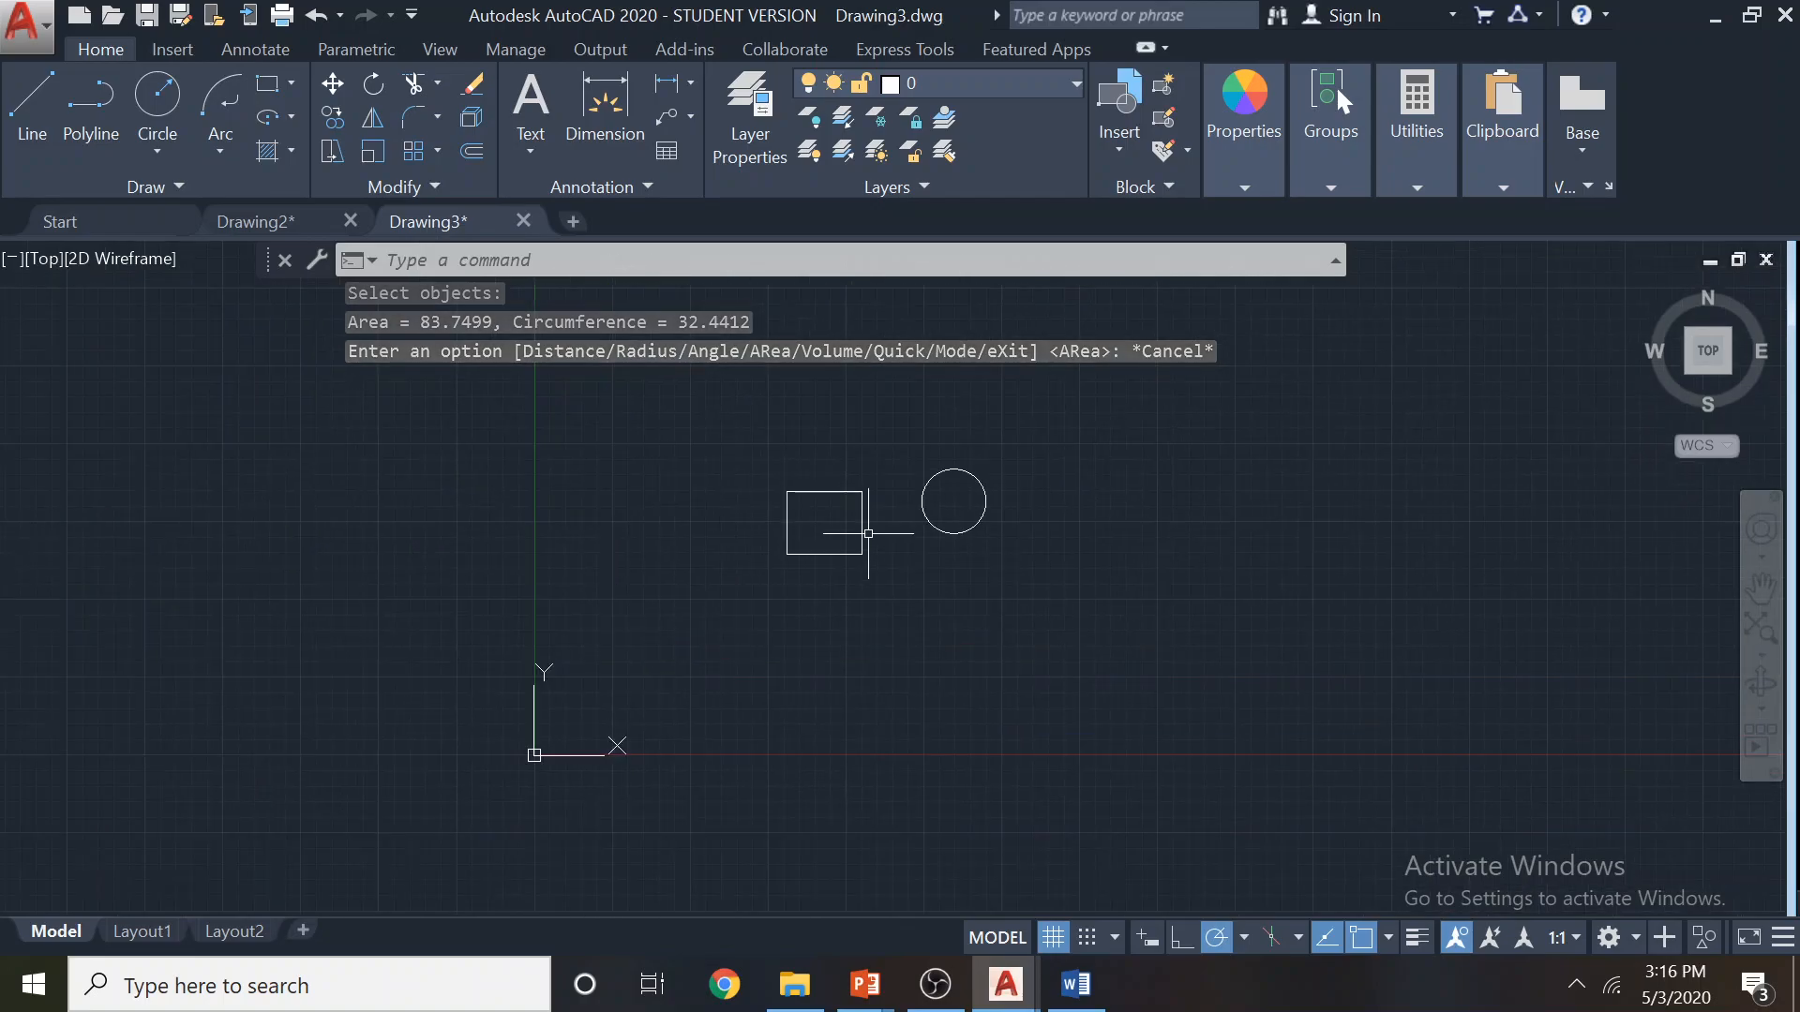
scroll(869, 533, "up", 2)
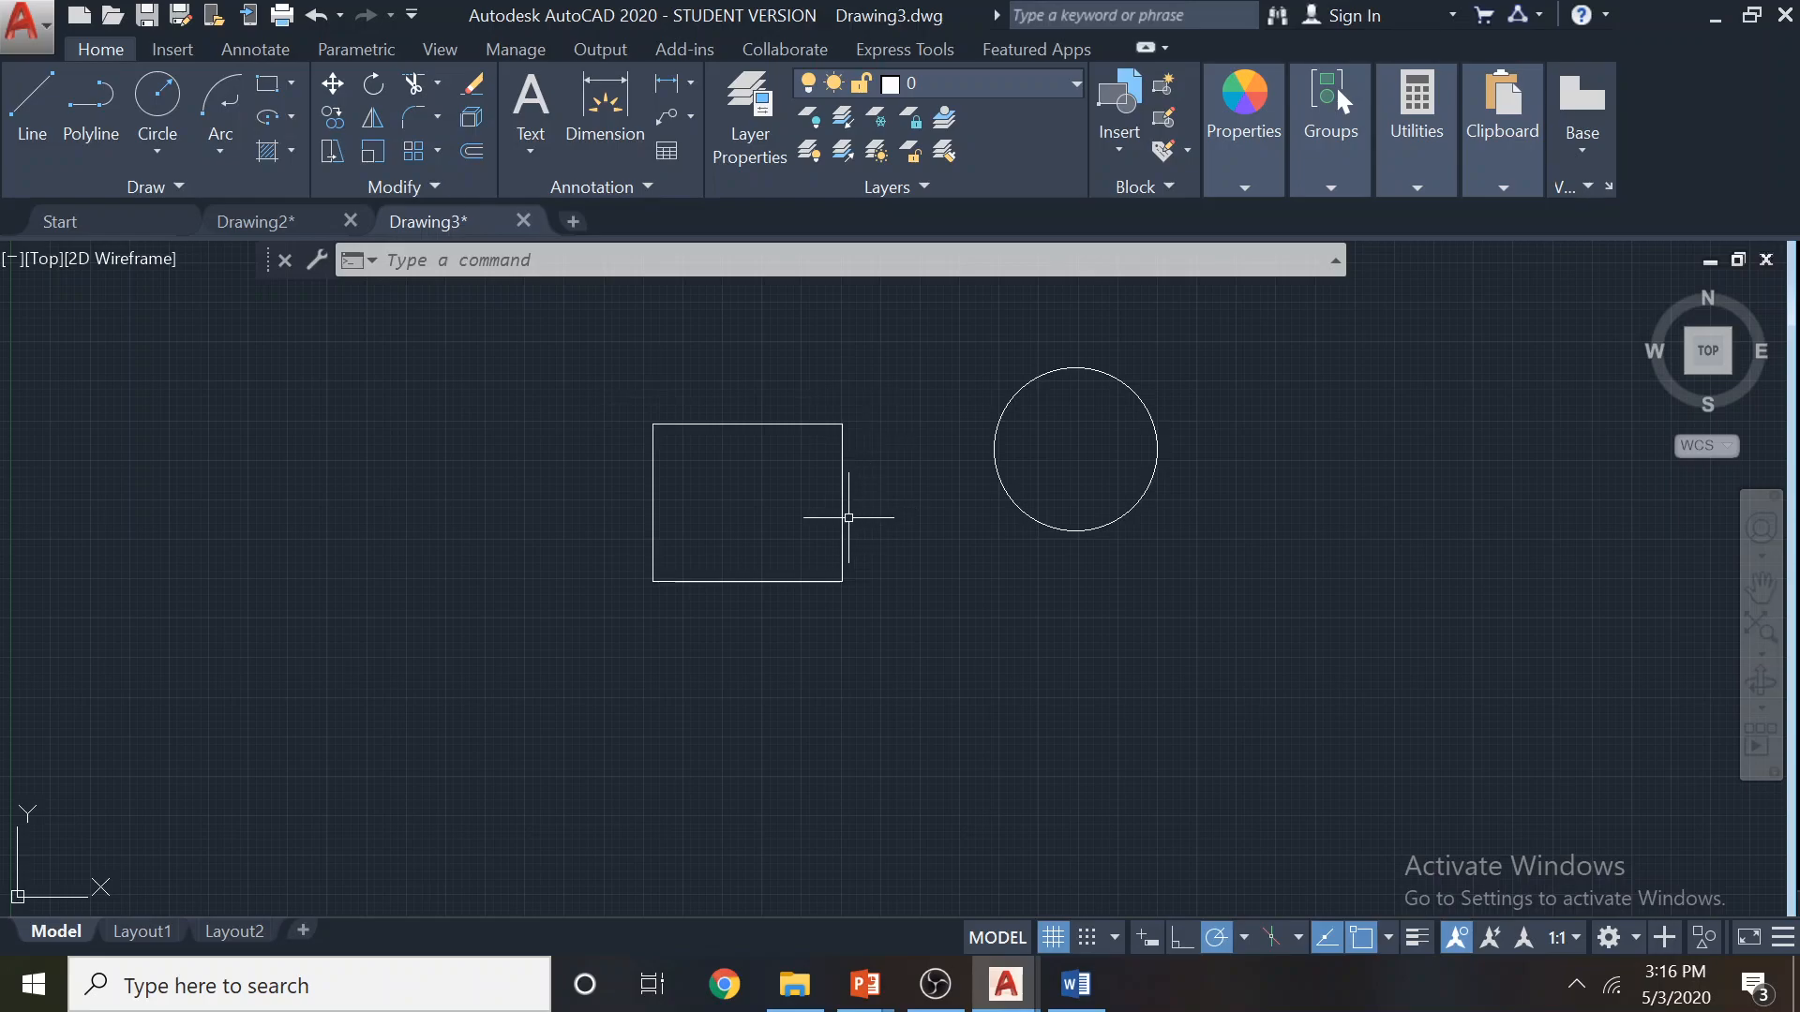
left_click(847, 517)
left_click(1044, 529)
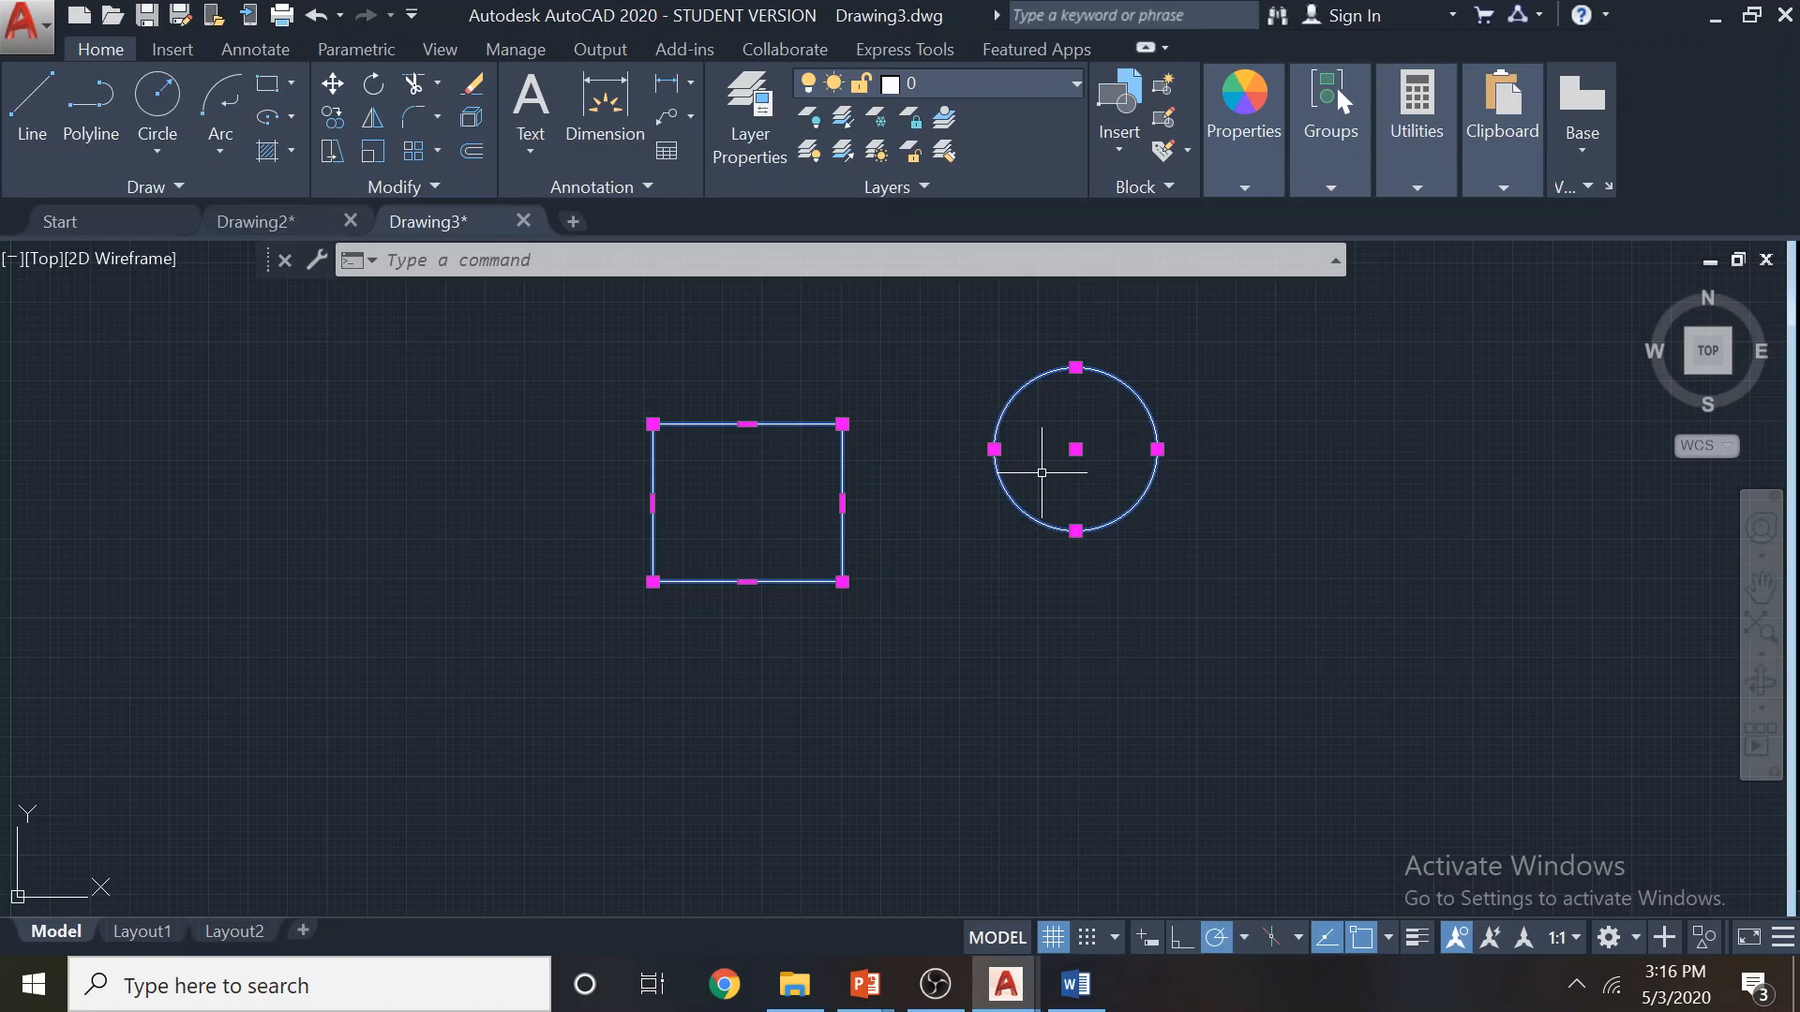
left_click(1394, 190)
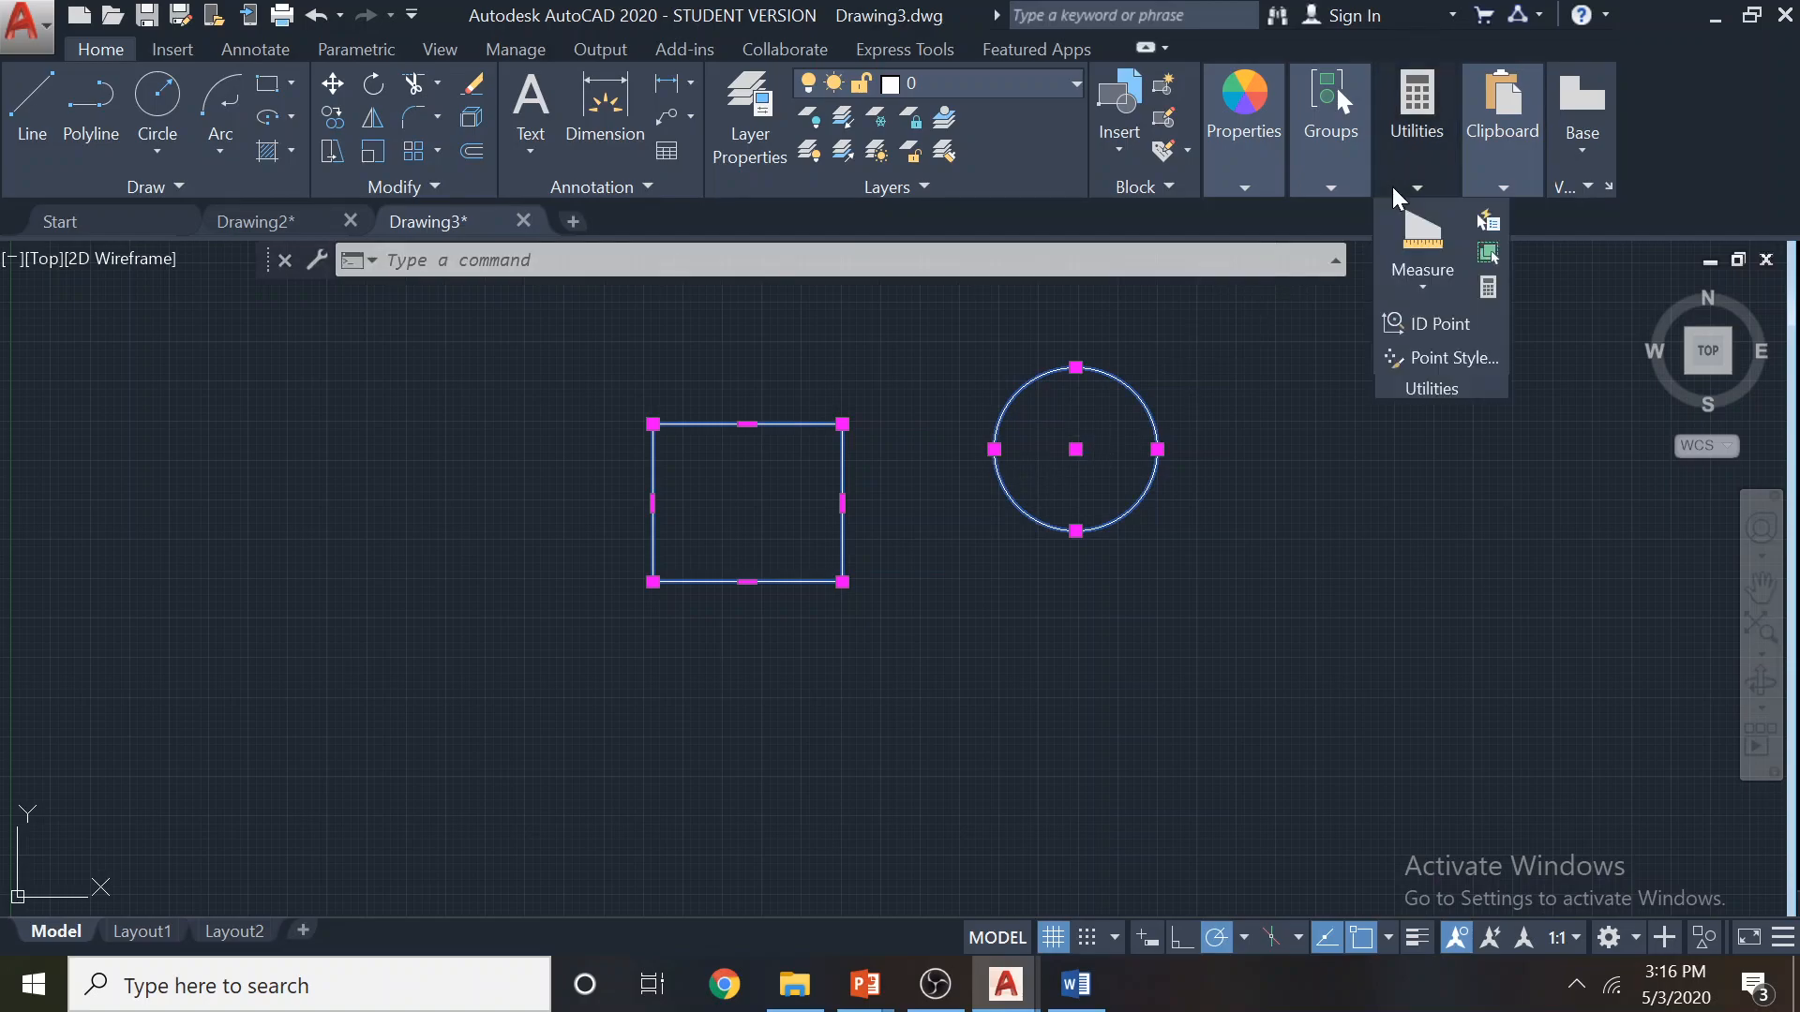
left_click(1412, 295)
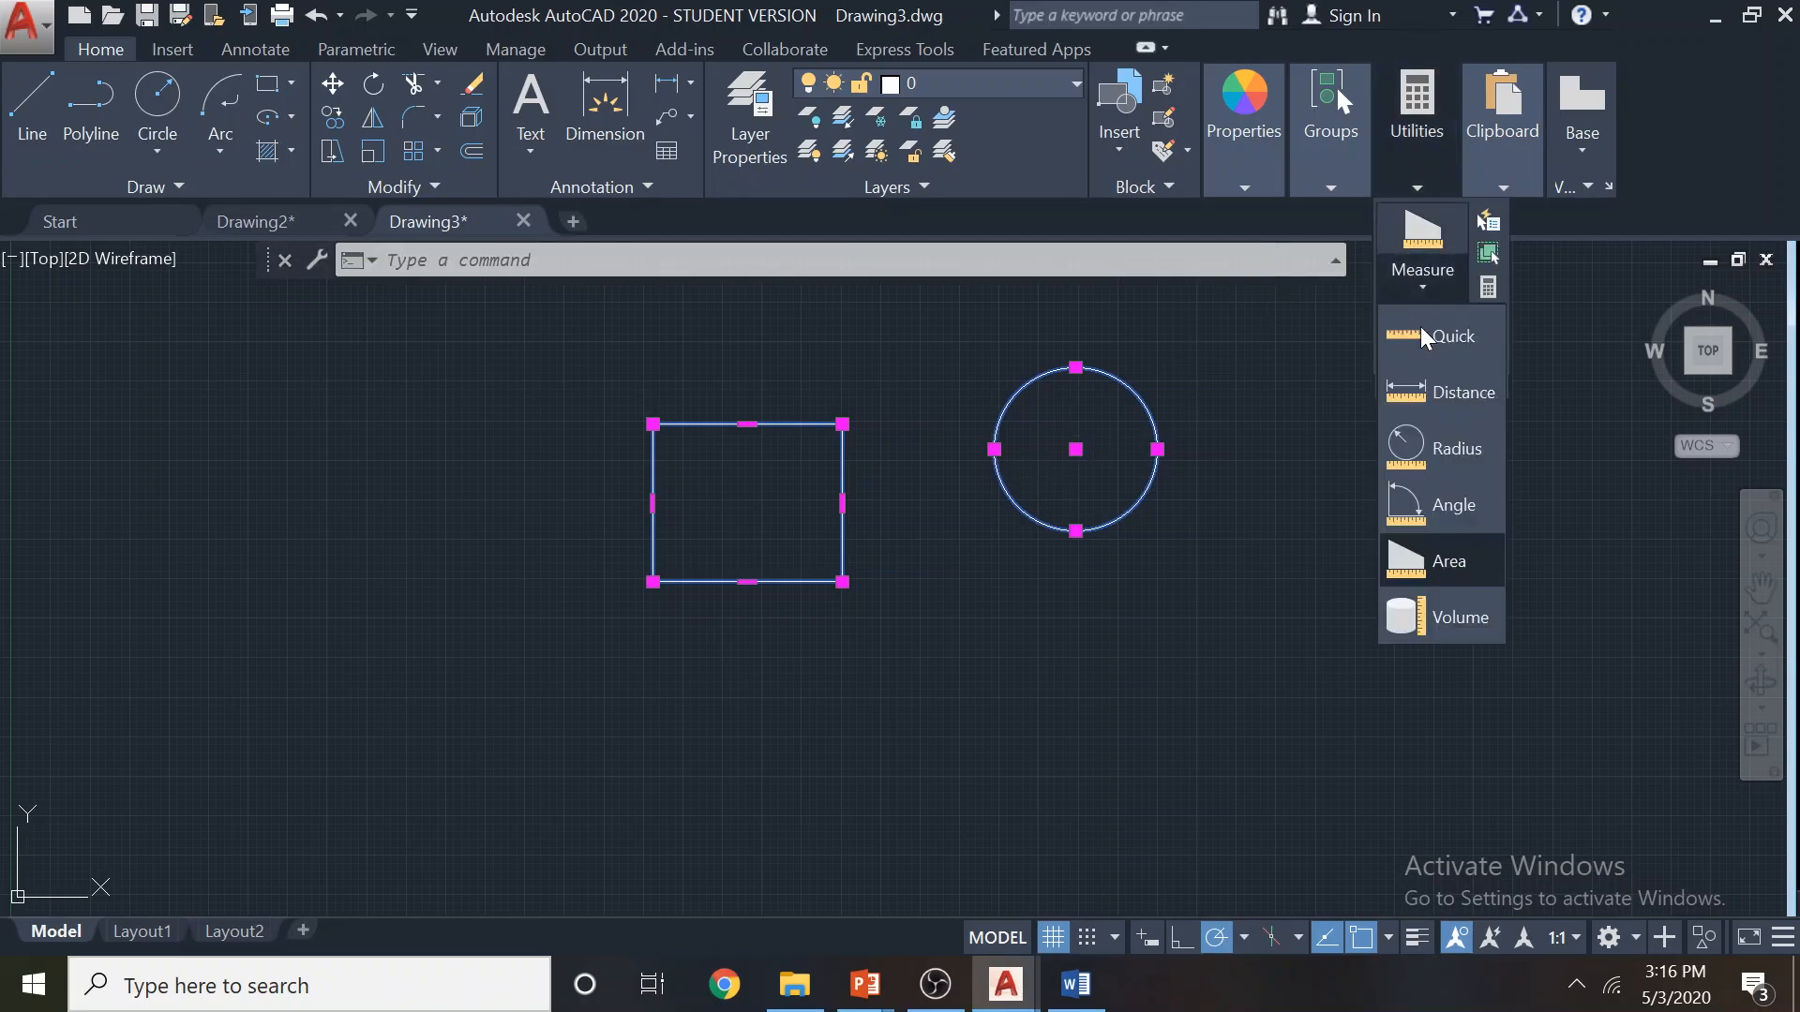
left_click(1451, 558)
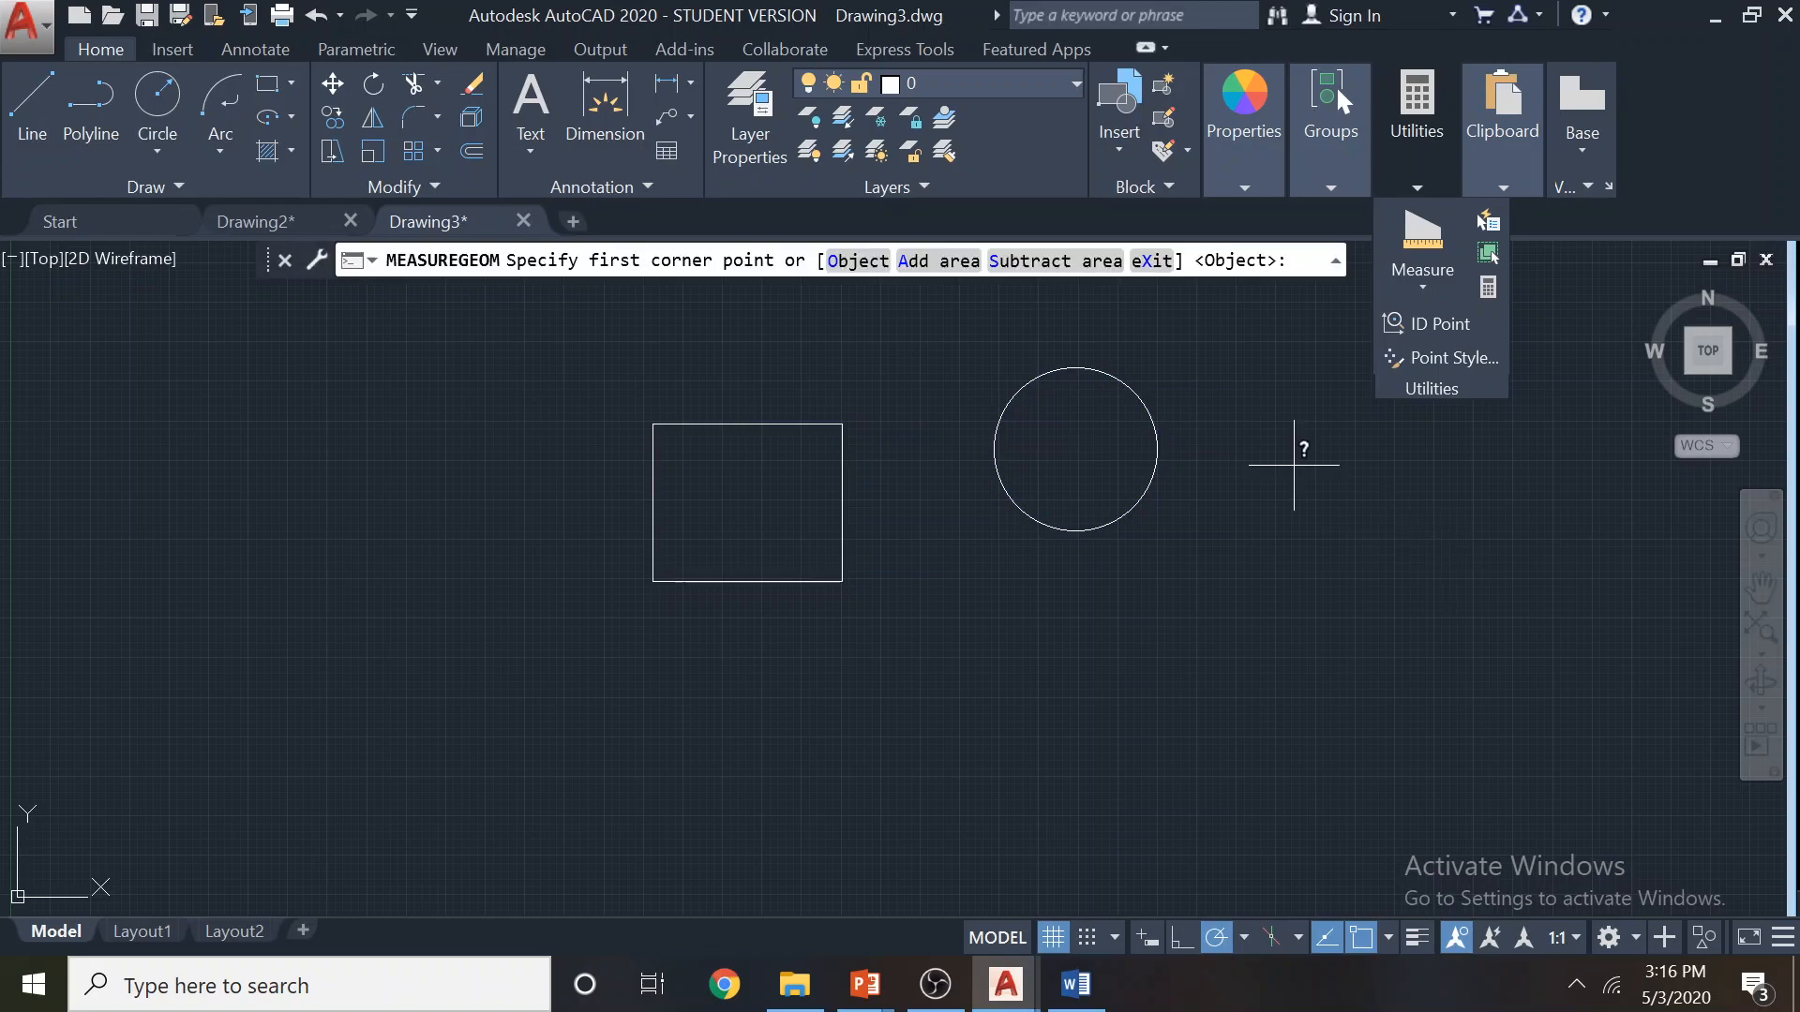
left_click(871, 262)
left_click(840, 436)
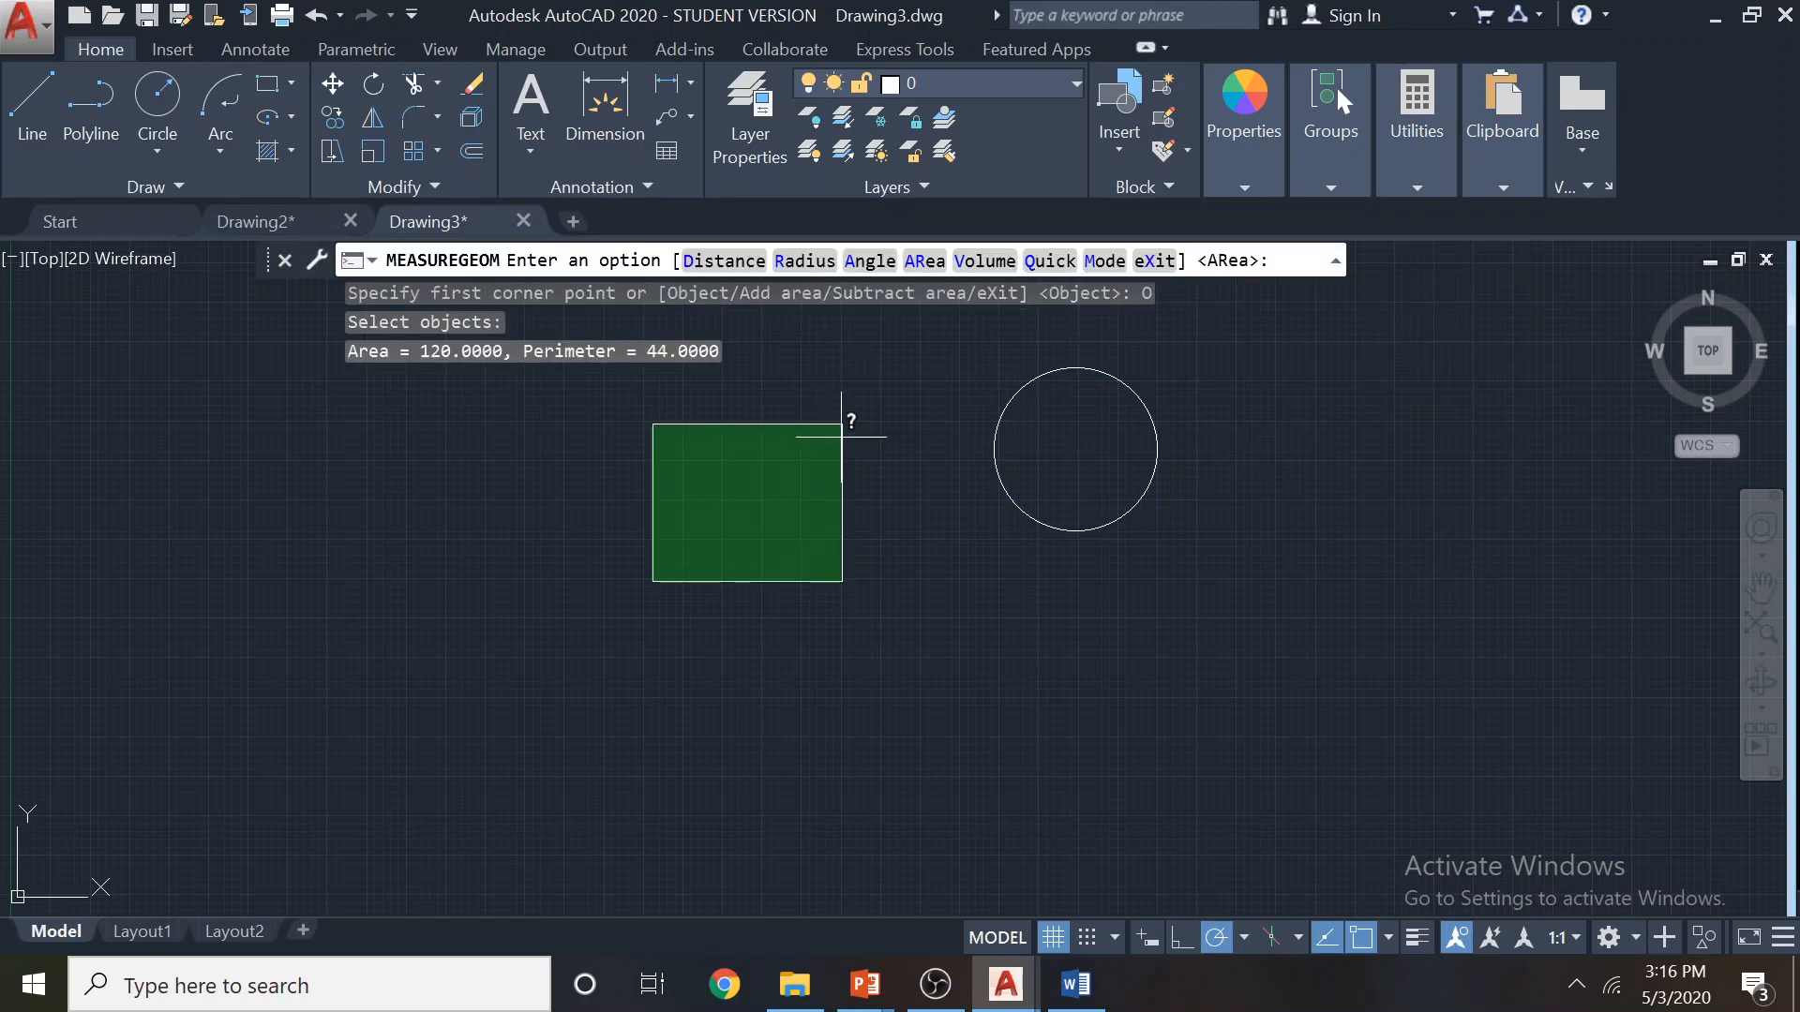
key("Escape")
Erase the circle beside the rectangle
scroll(975, 506, "down", 2)
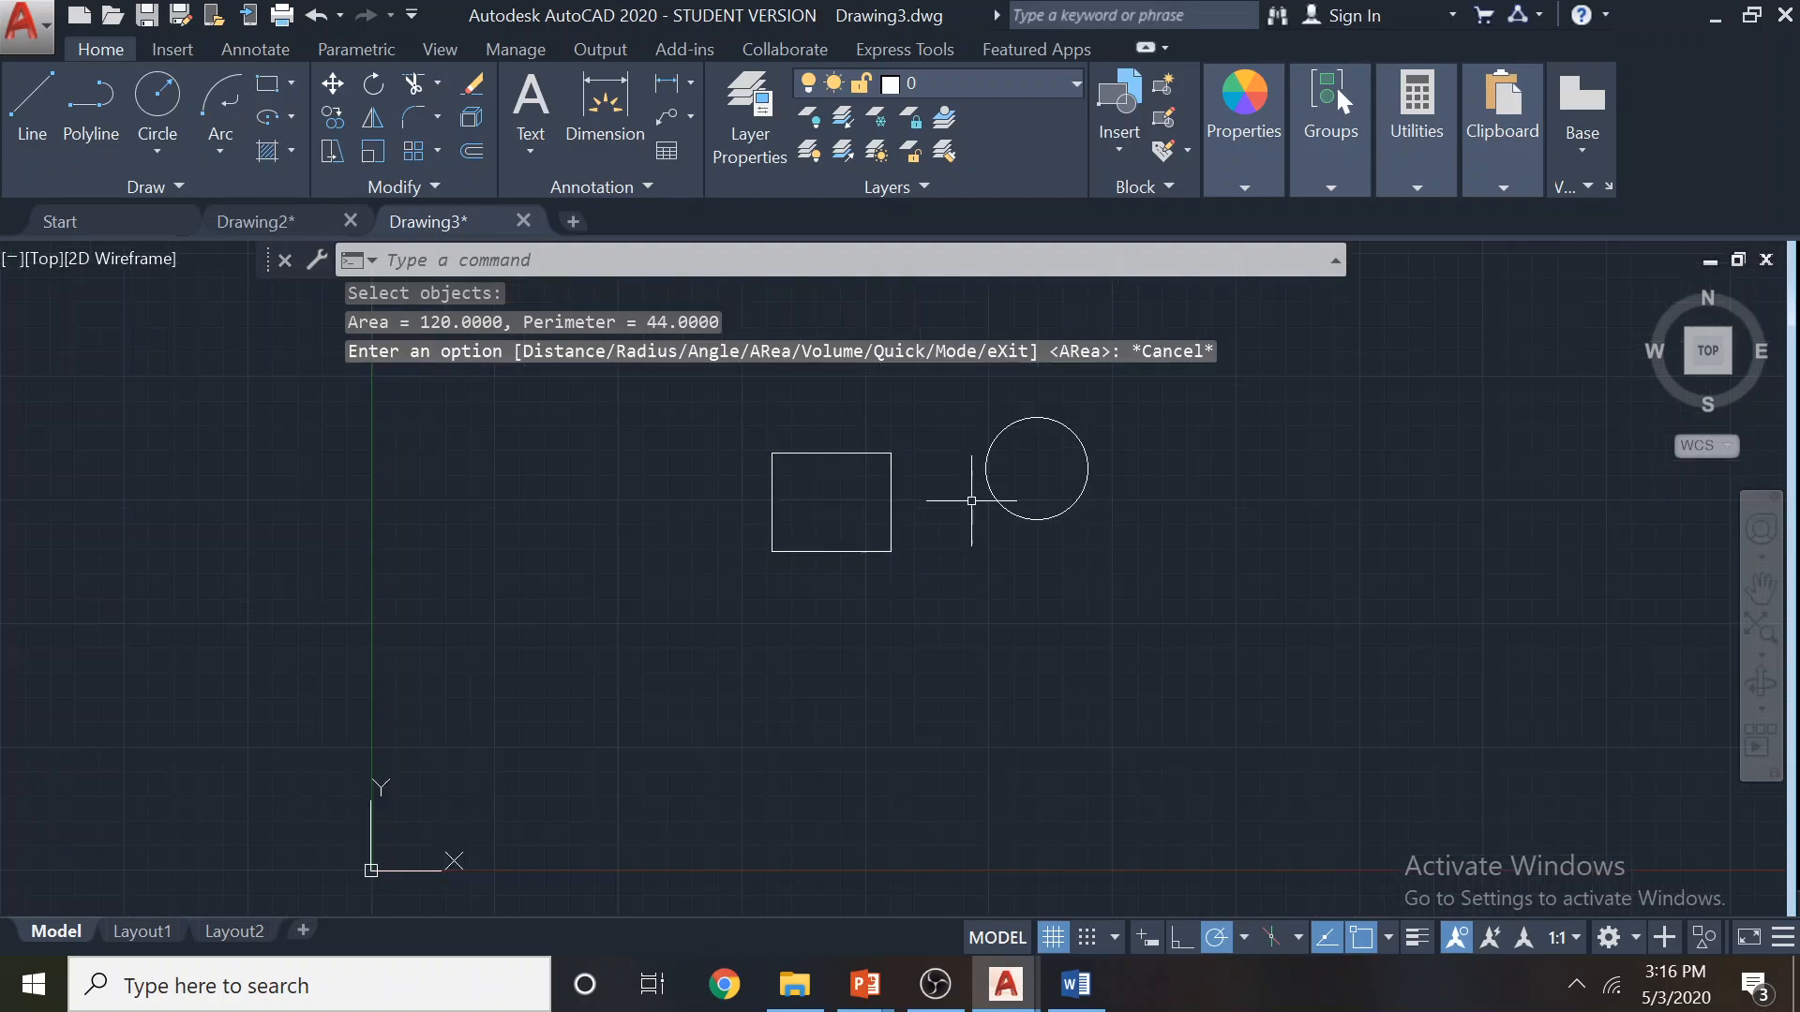
middle_click_drag(977, 513, 912, 656)
left_click(1102, 683)
left_click(908, 557)
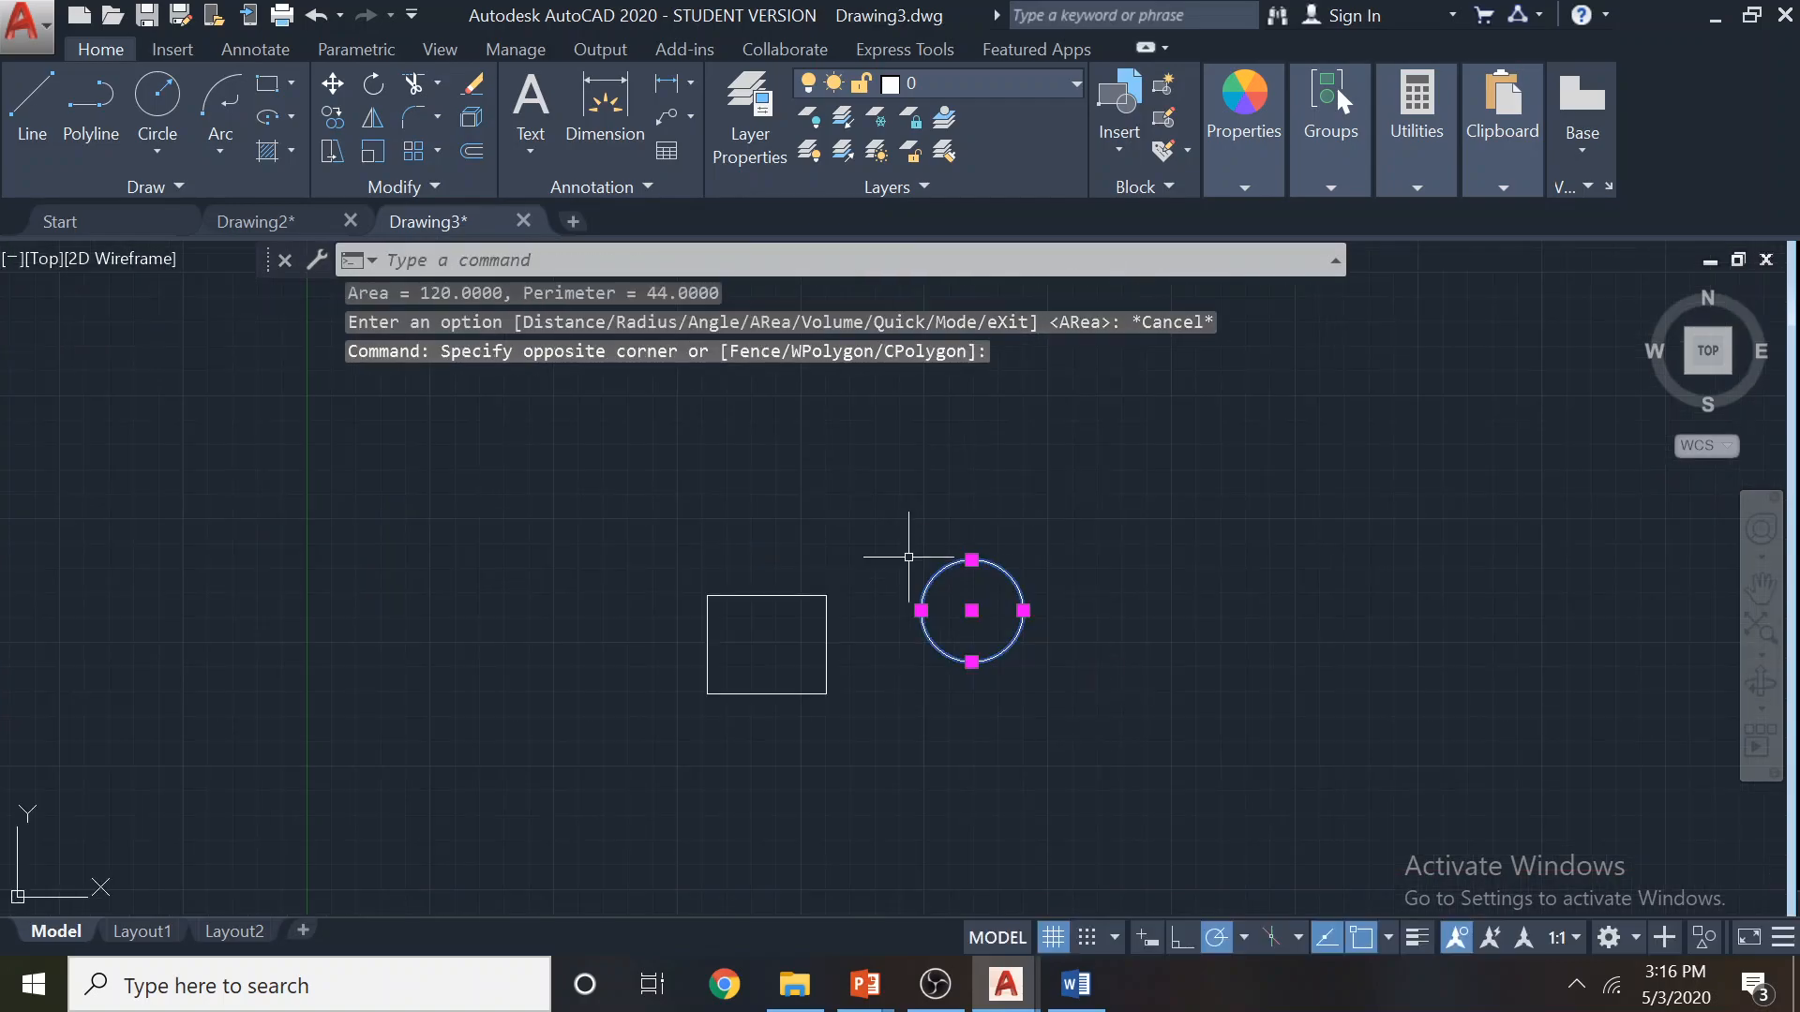
key("Delete")
Erase the remaining rectangle from the drawing
scroll(710, 645, "up", 4)
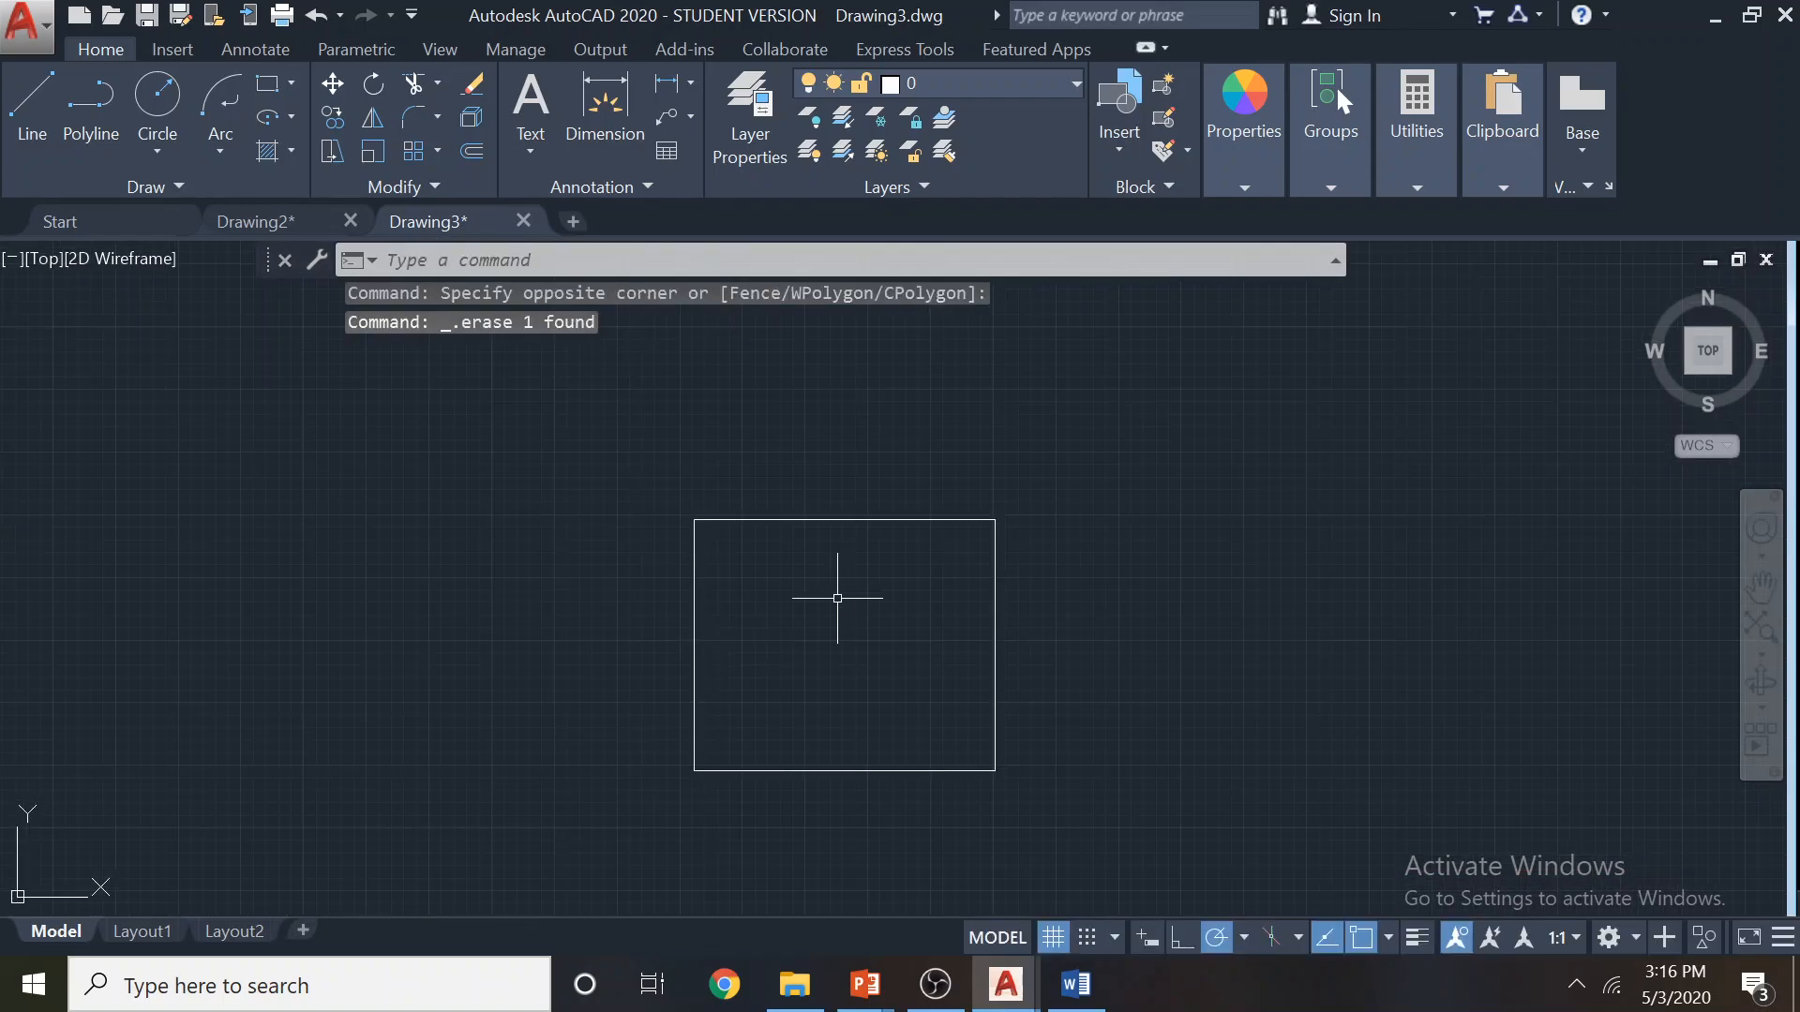
middle_click_drag(837, 597, 776, 491)
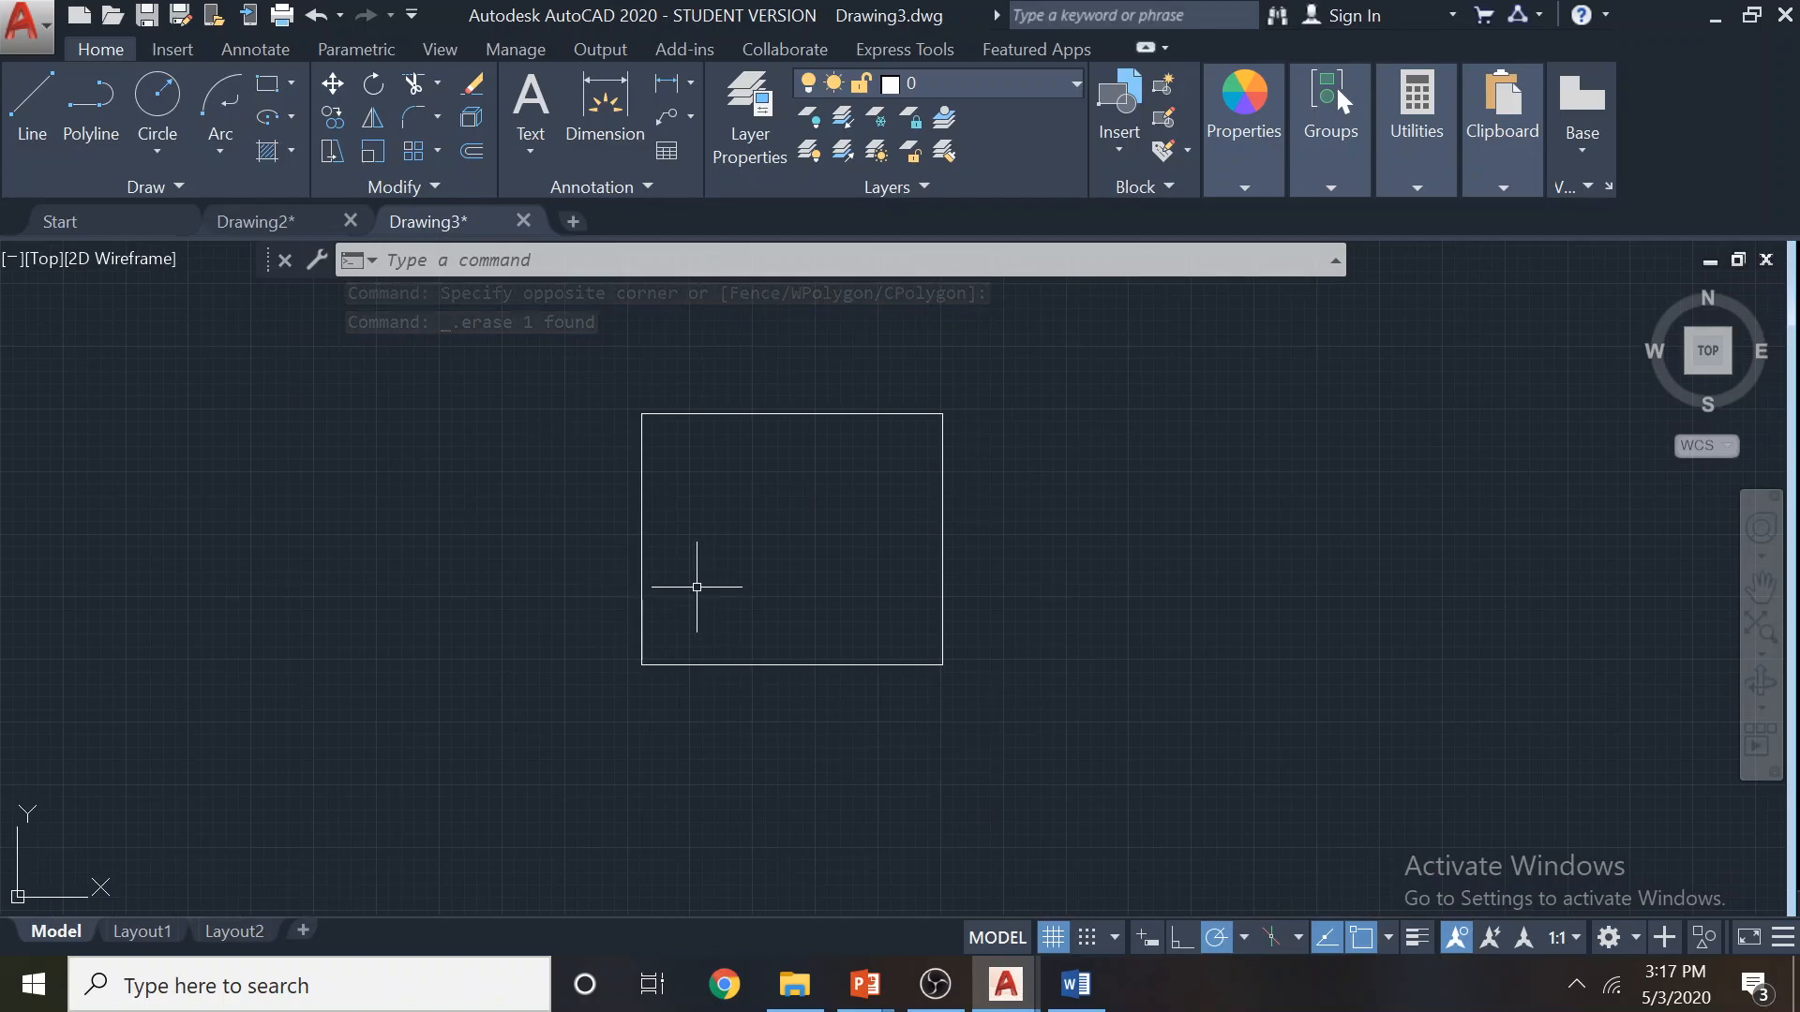
scroll(803, 564, "down", 2)
left_click(972, 660)
left_click(627, 421)
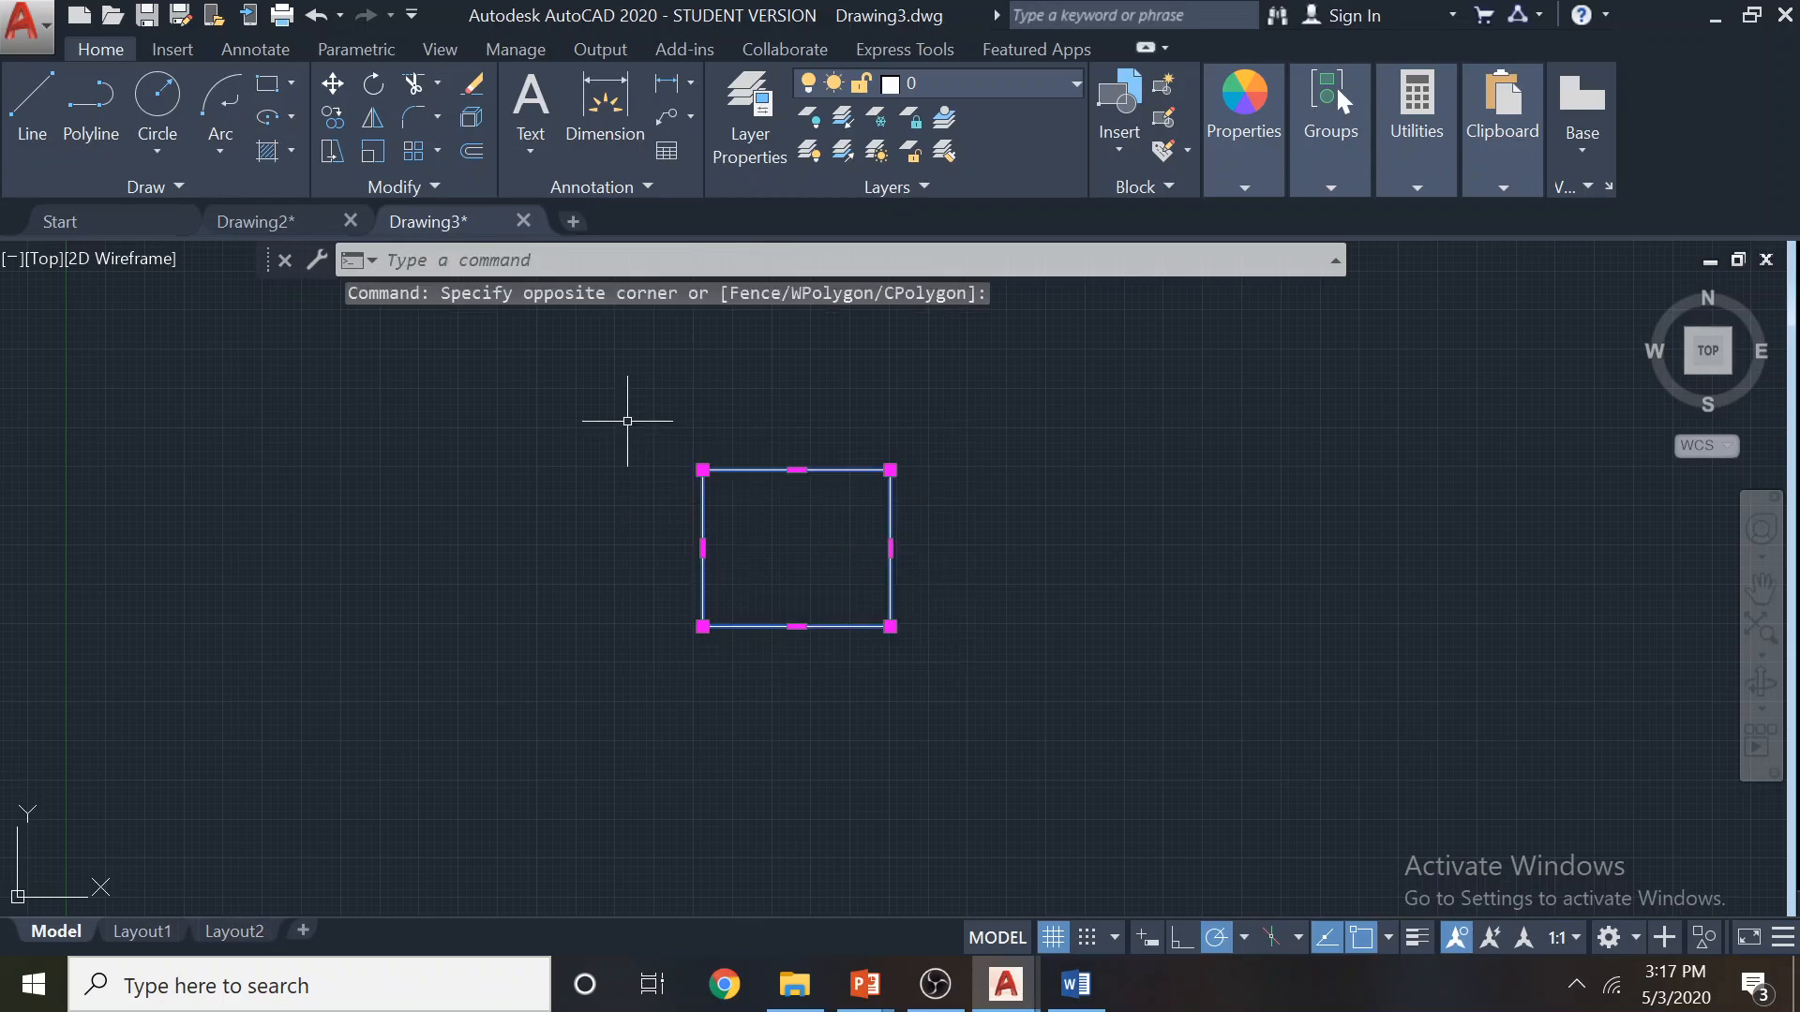
key("Delete")
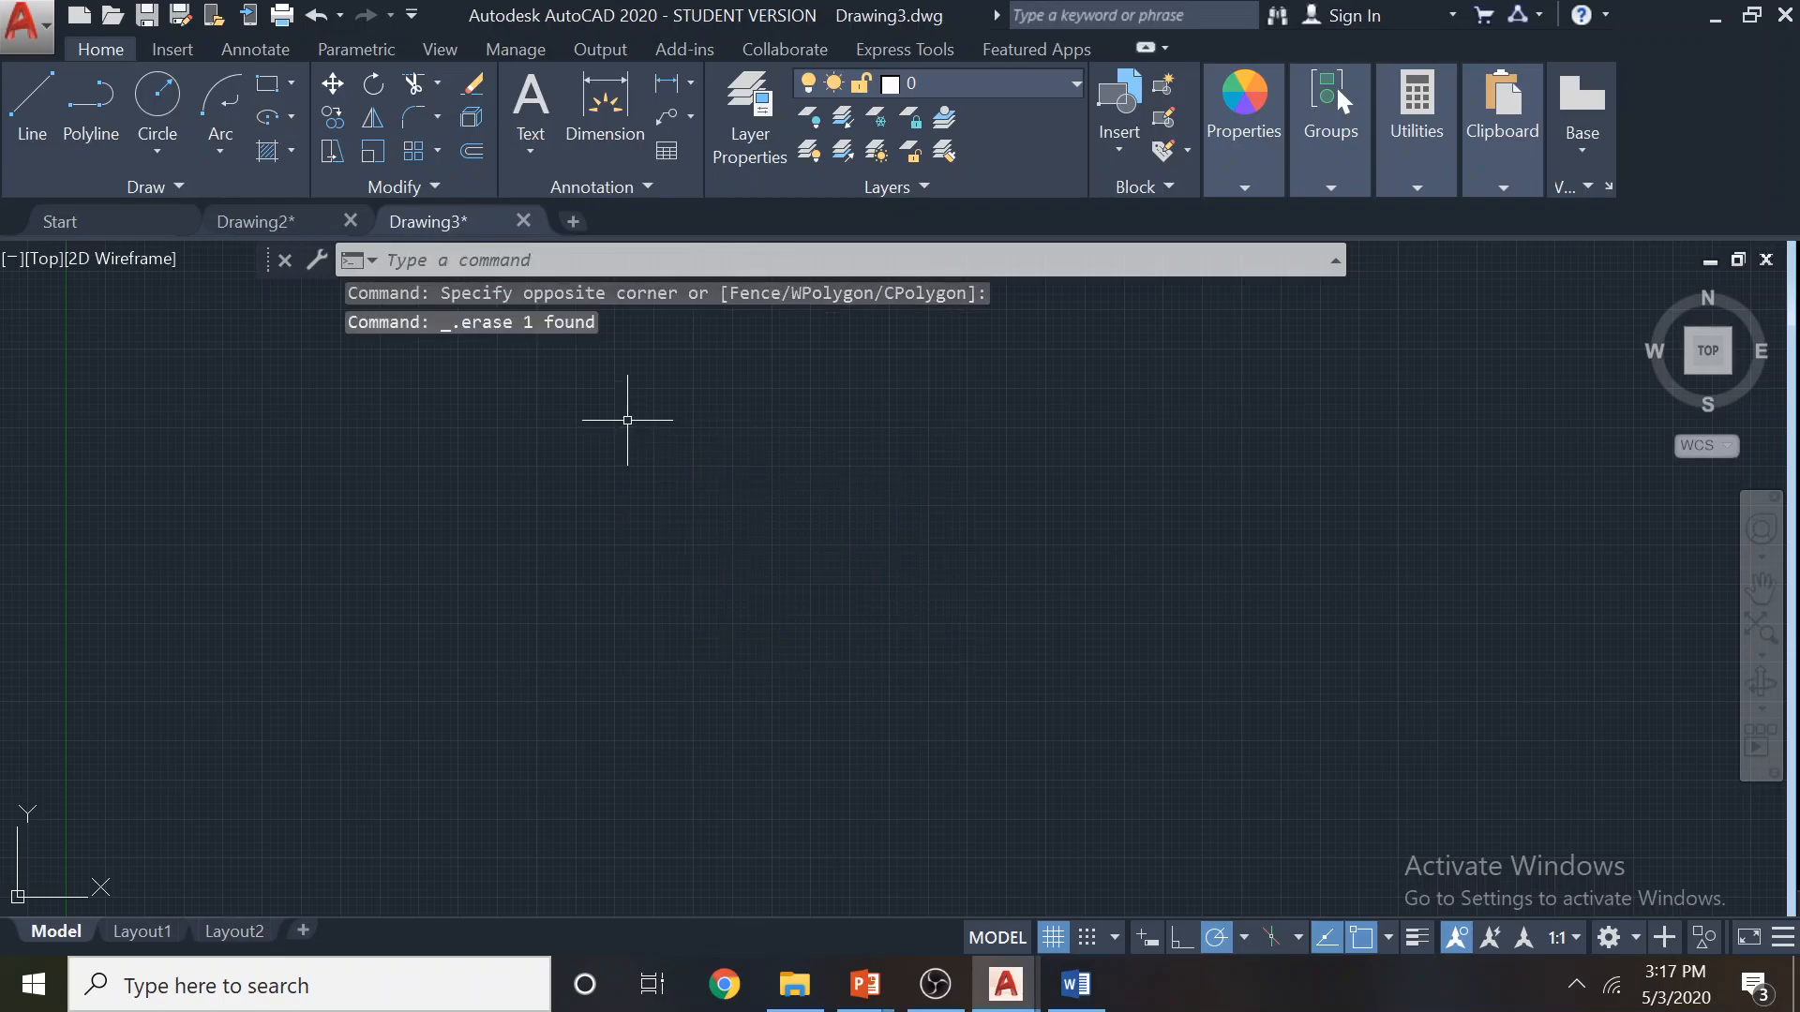
Draw a rectangle with the Dimensions option, 13 long and 9 wide, extending up and right from its first corner
left_click(292, 91)
left_click(301, 122)
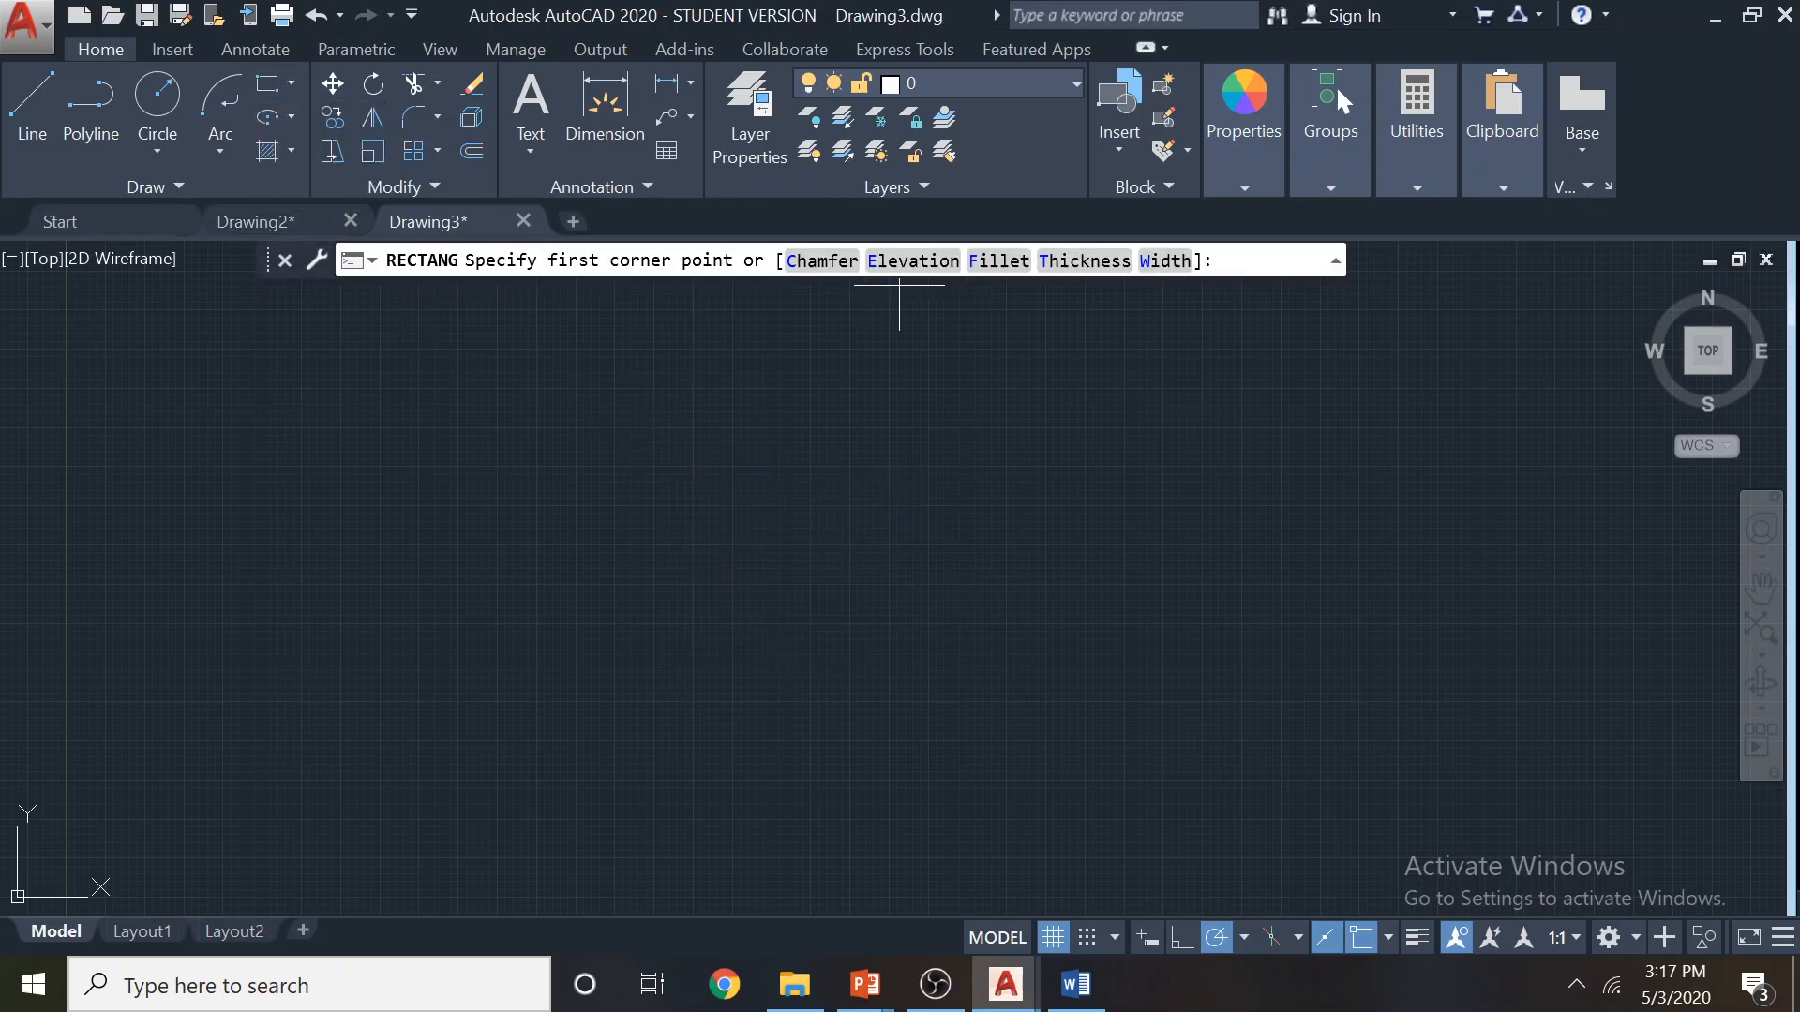
left_click(372, 680)
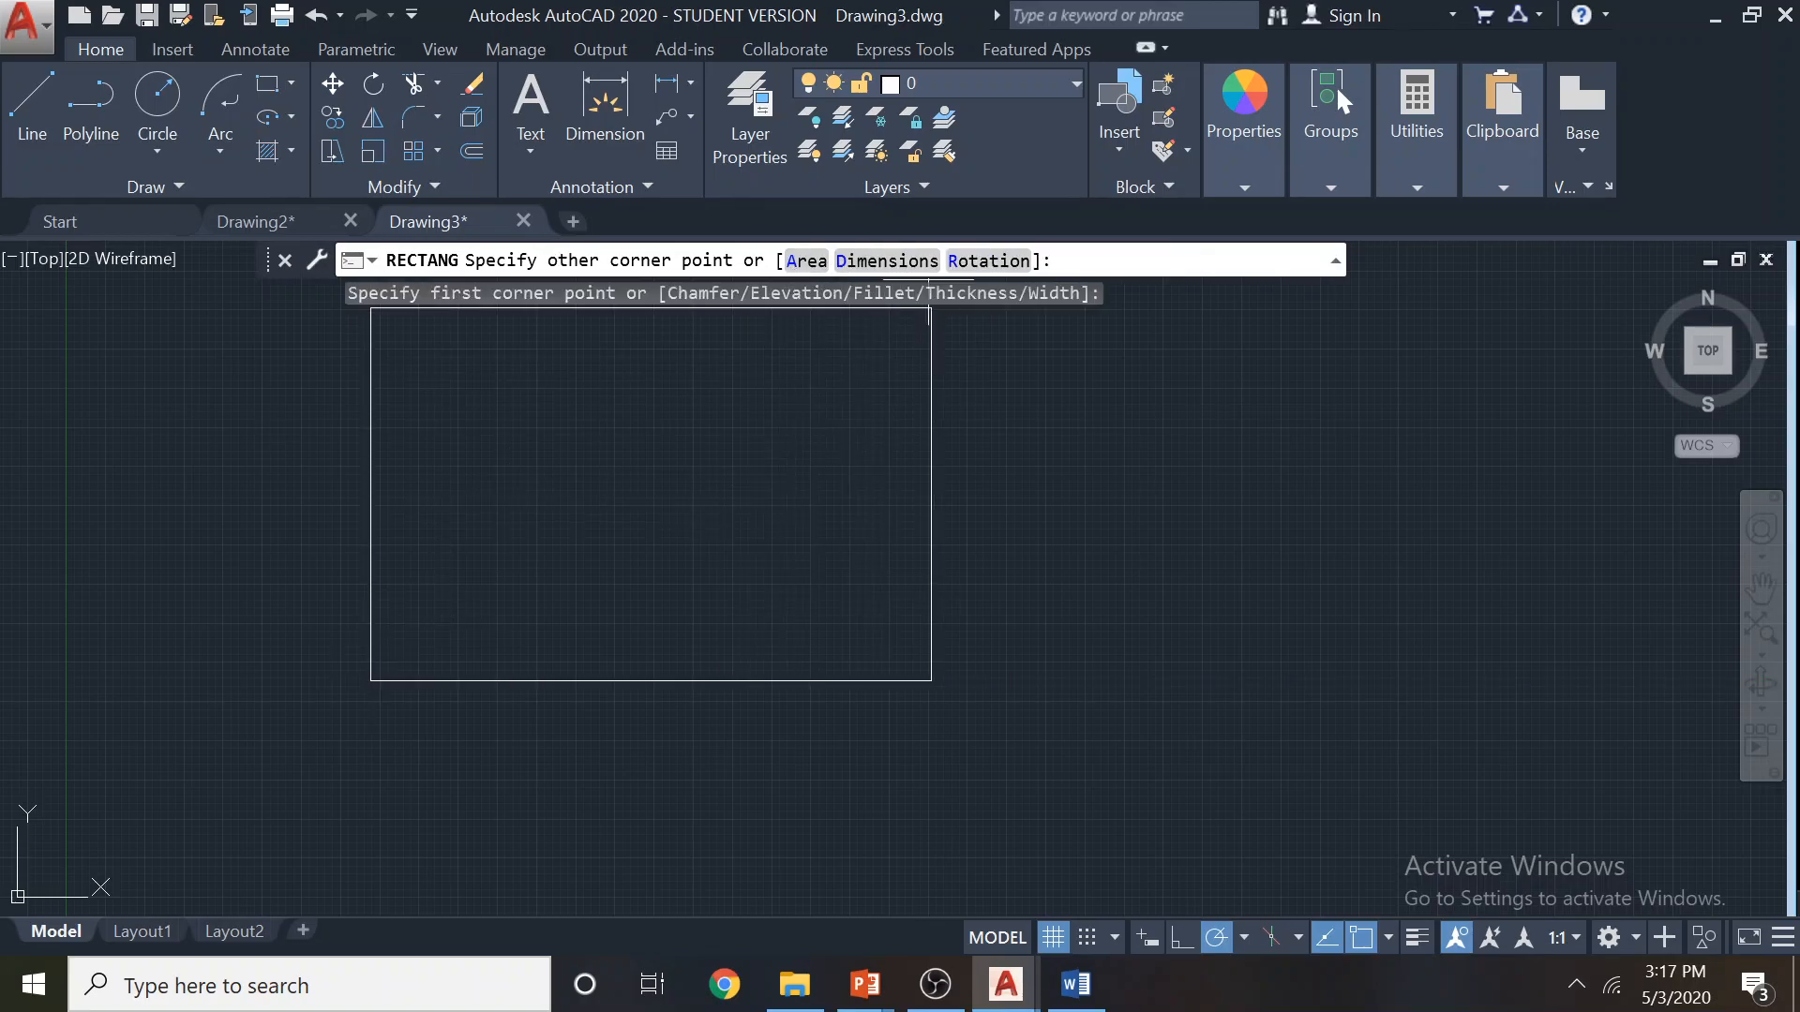
left_click(913, 266)
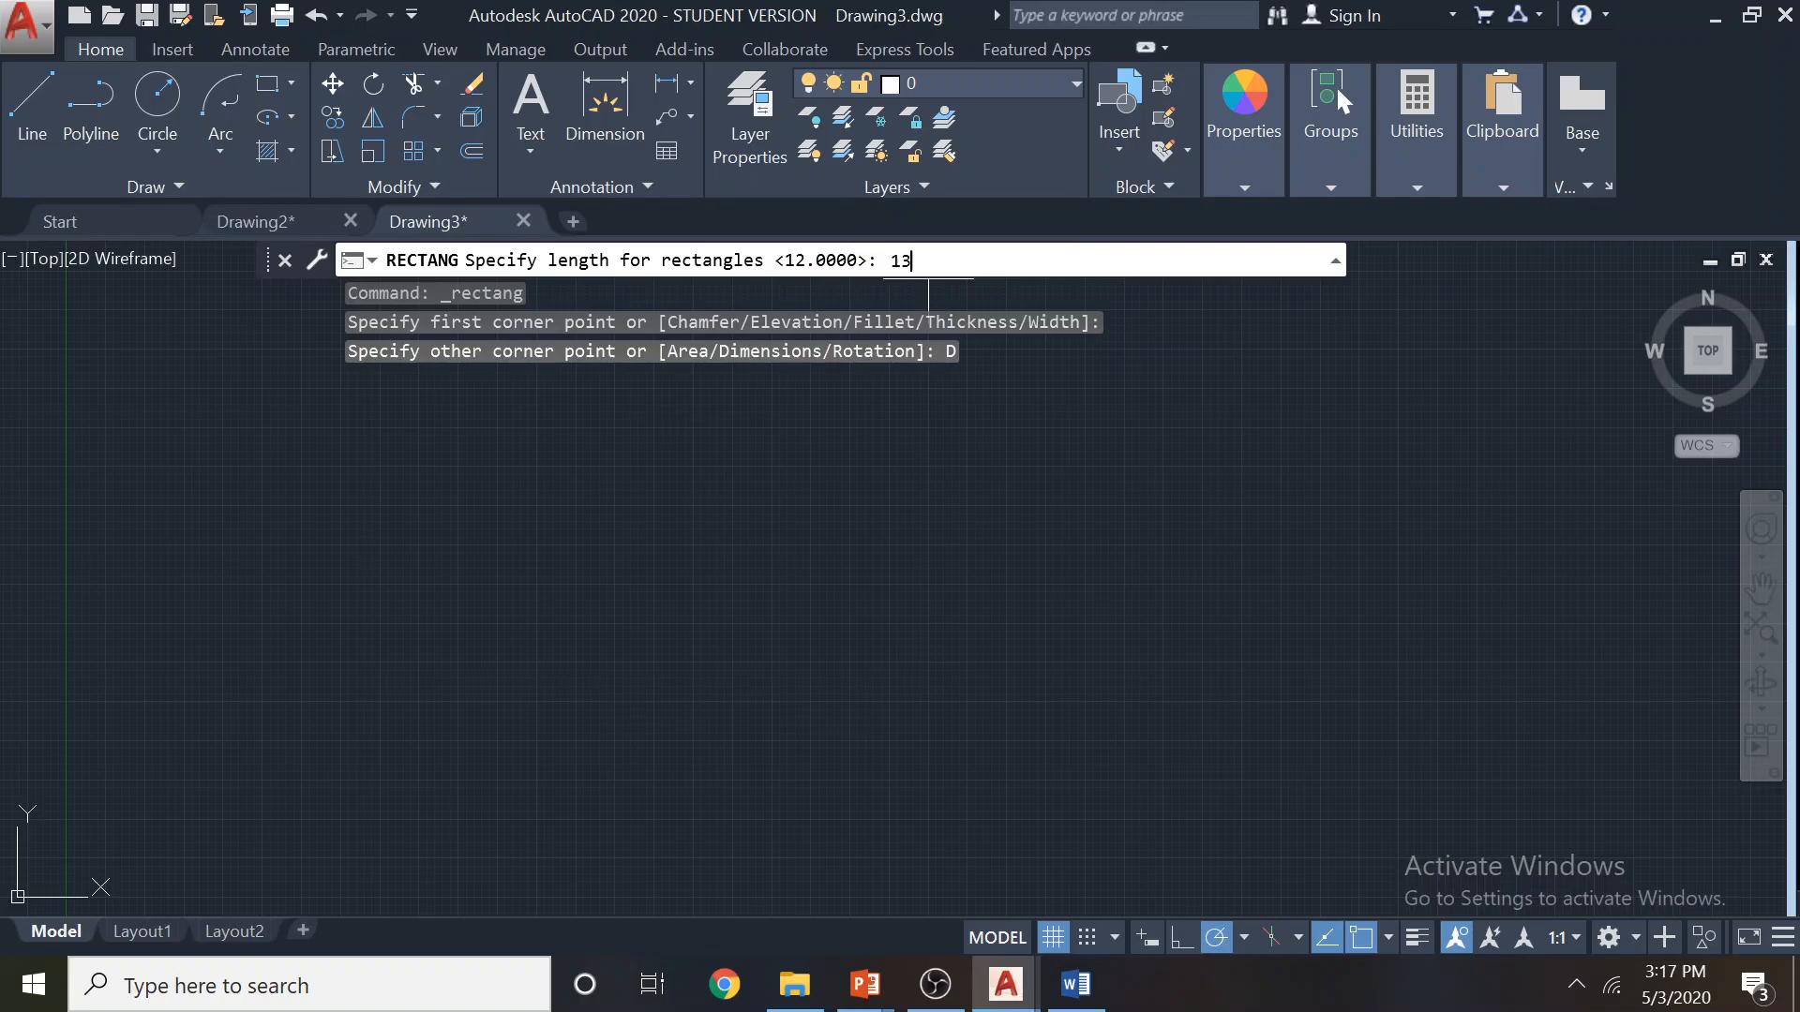
type("13")
key("Return")
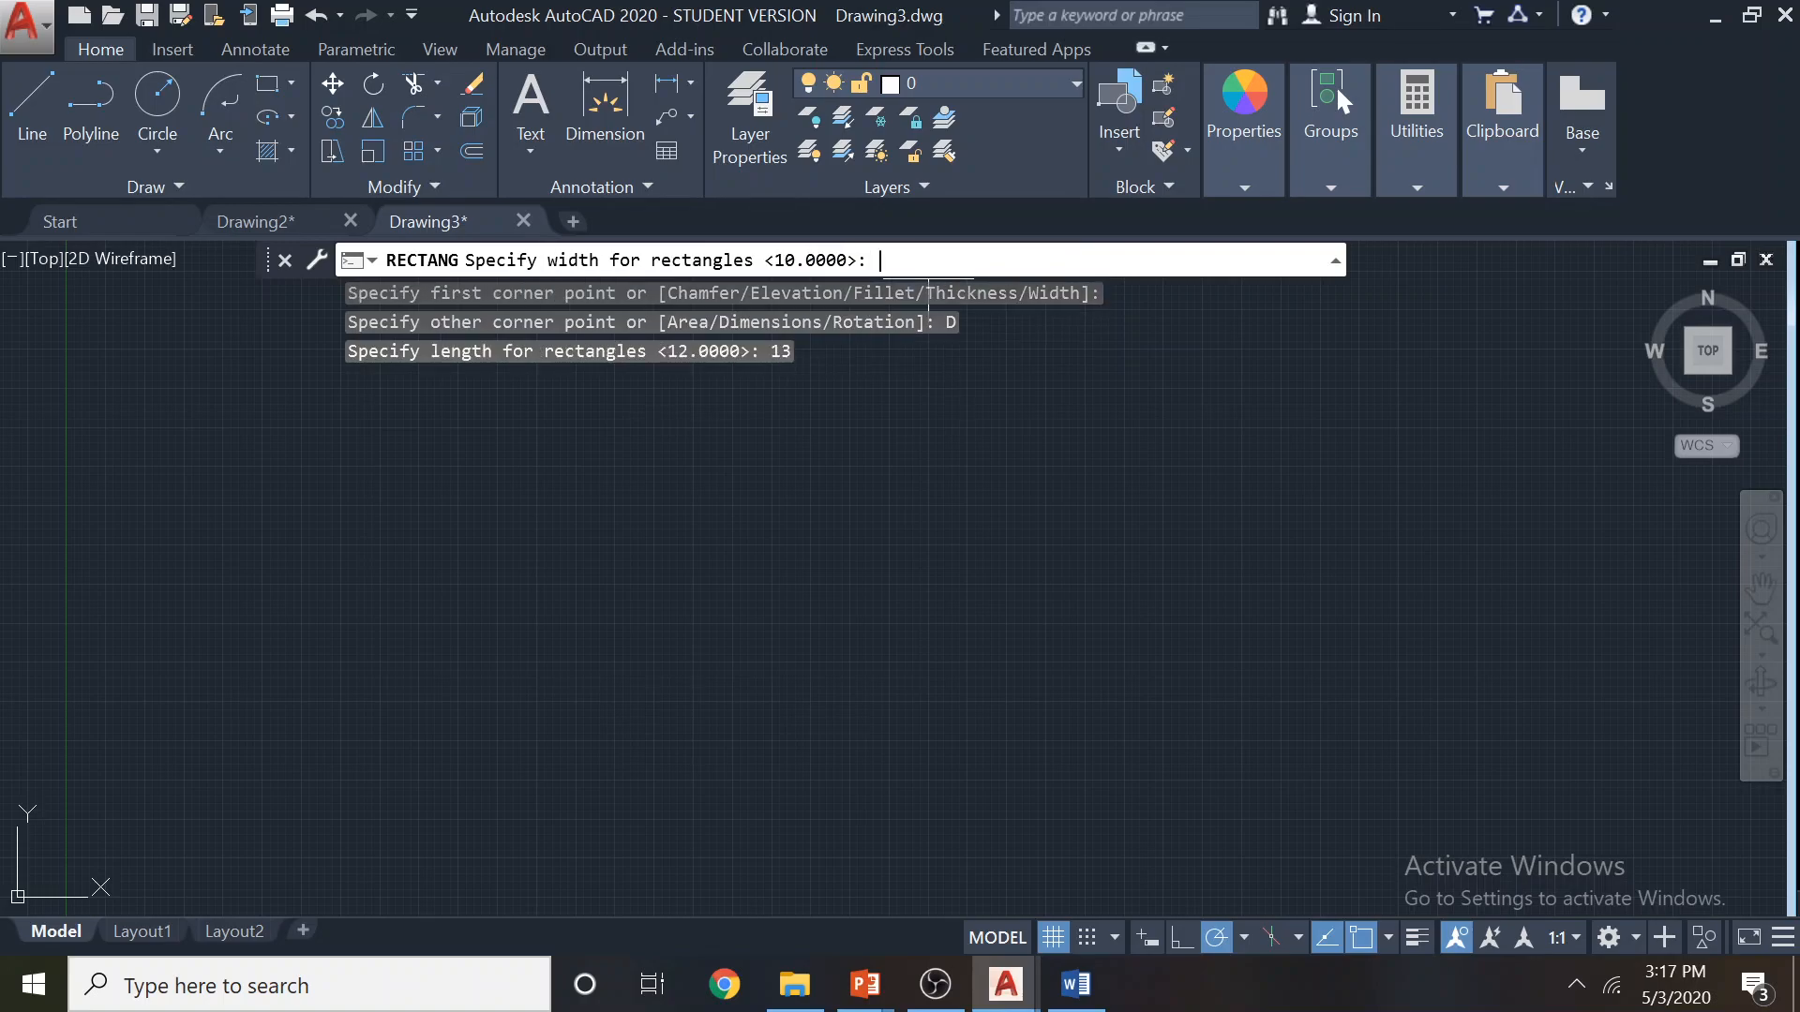
type("9")
key("Return")
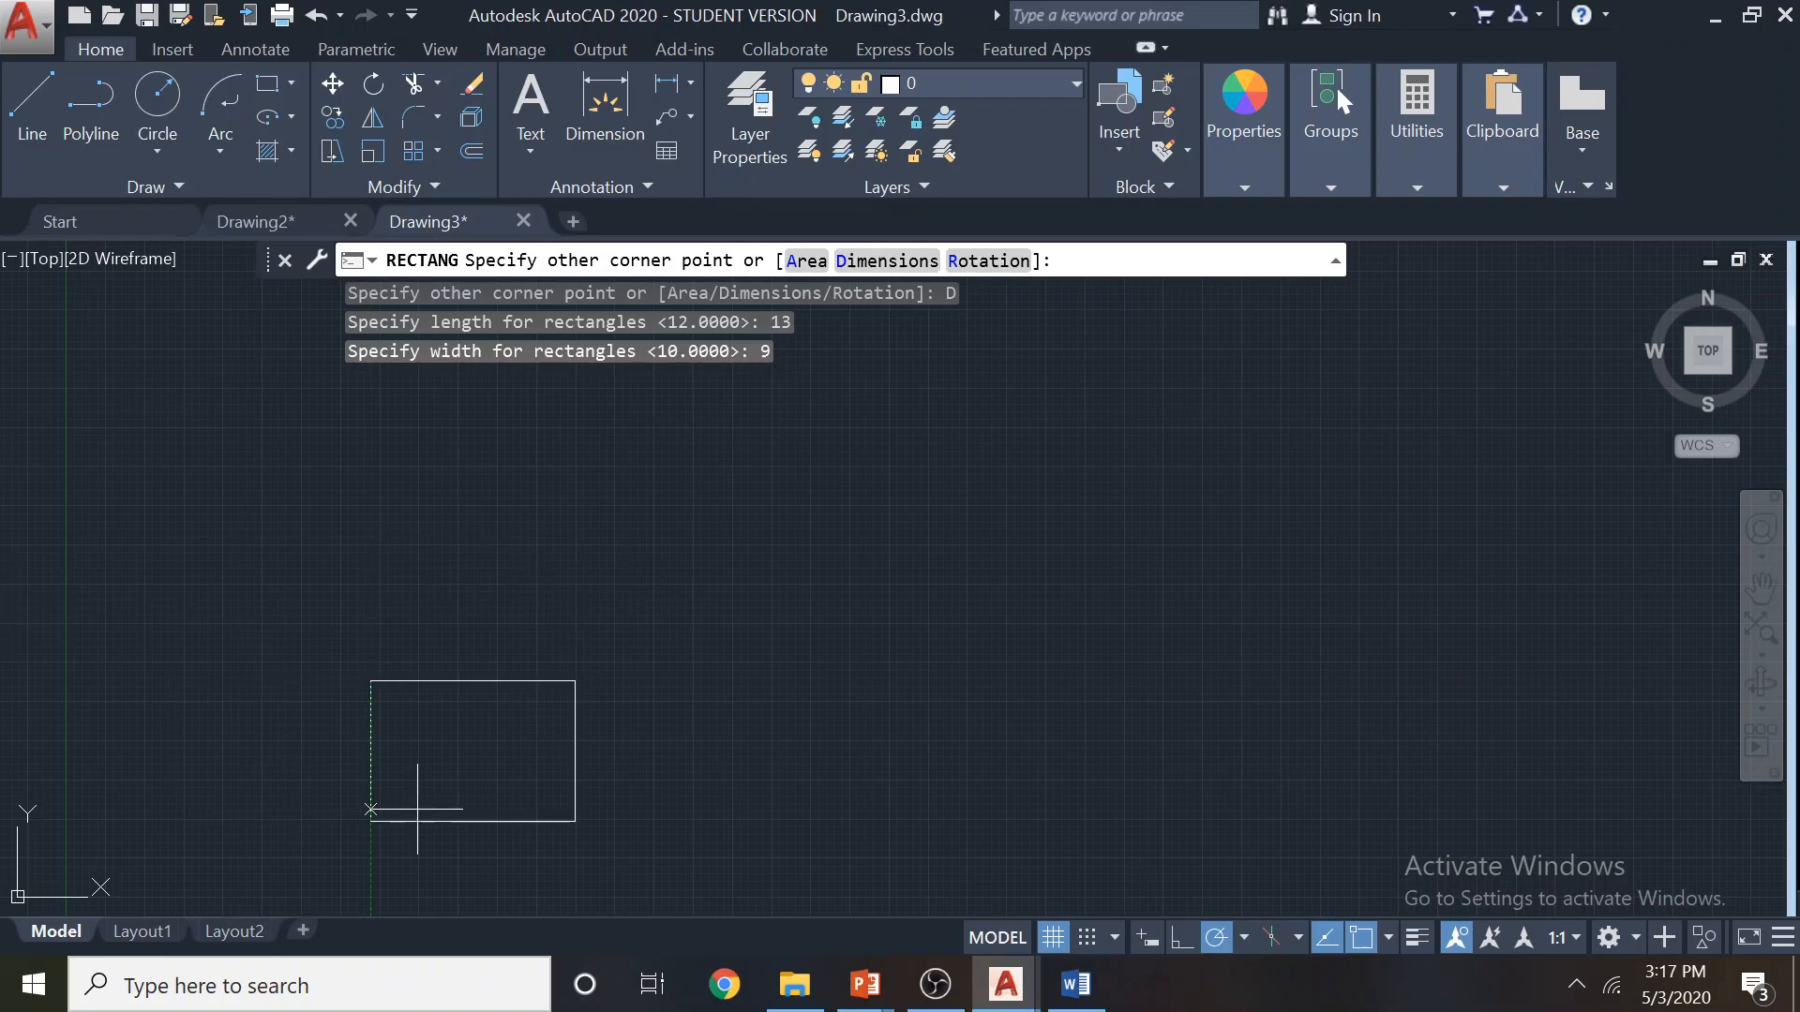
left_click(553, 598)
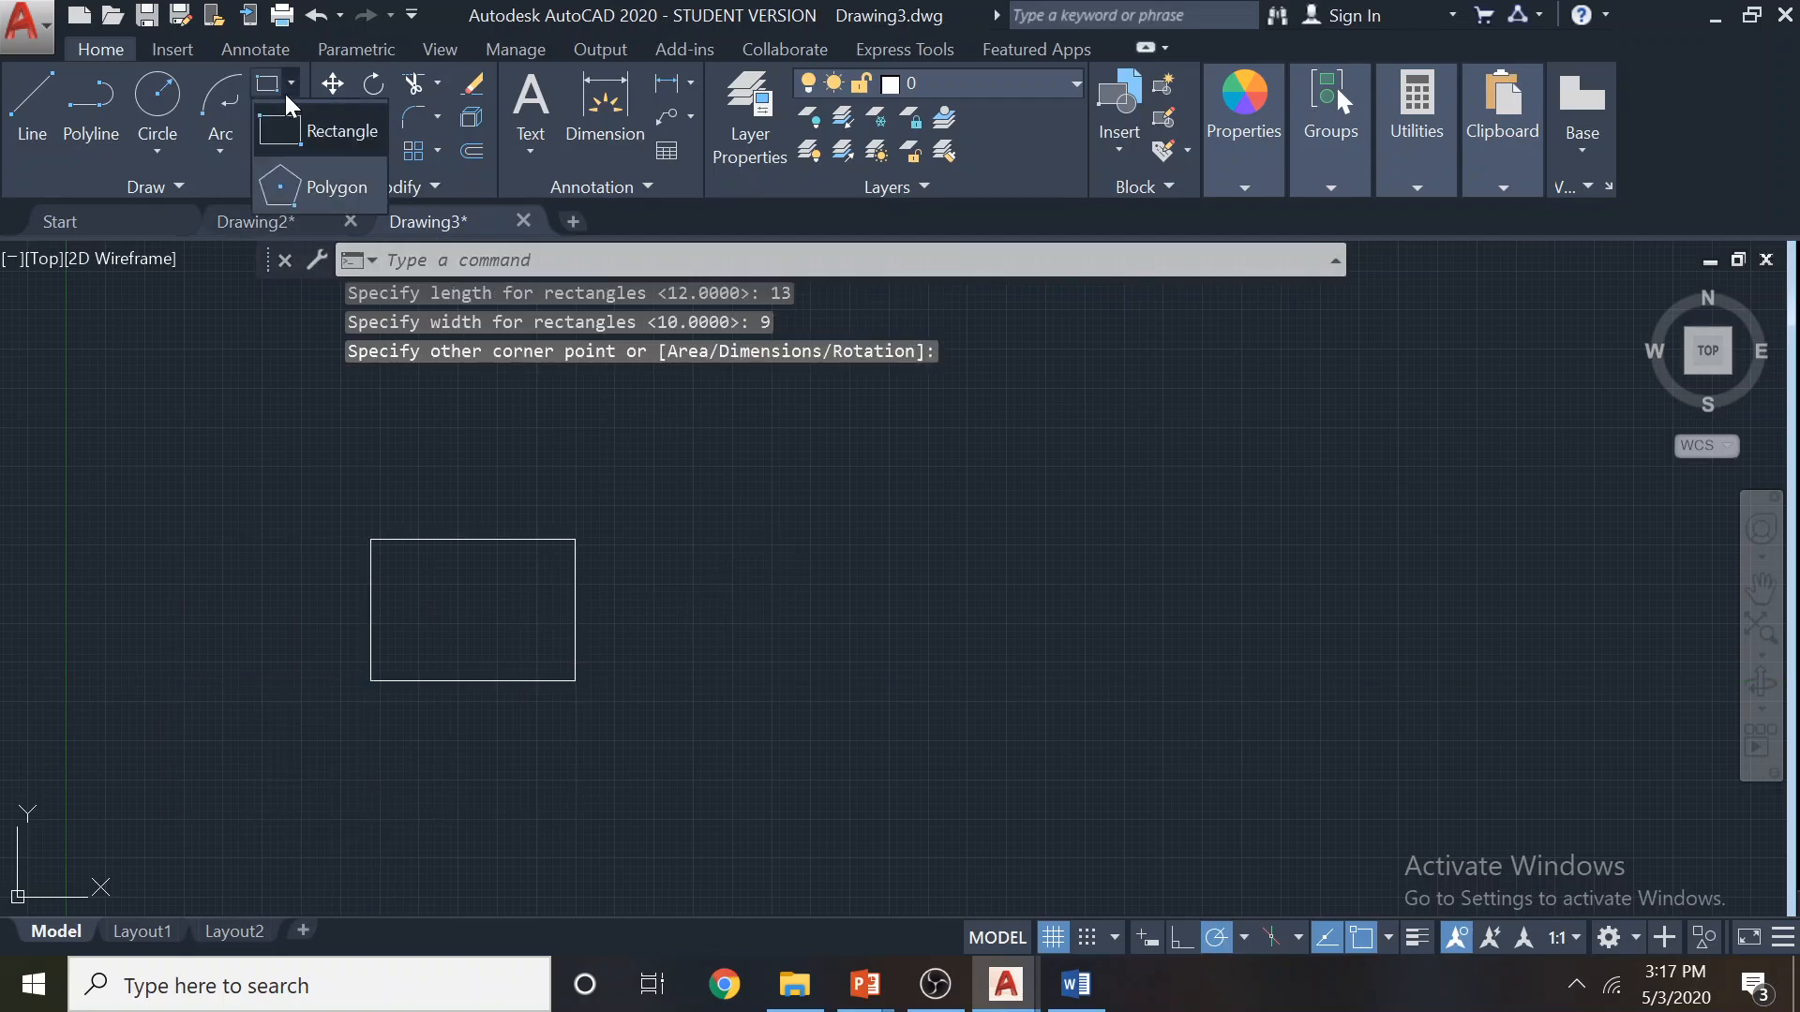
Draw a second rectangle to the right of the first, using the Rotation option at 45 degrees
key("Return")
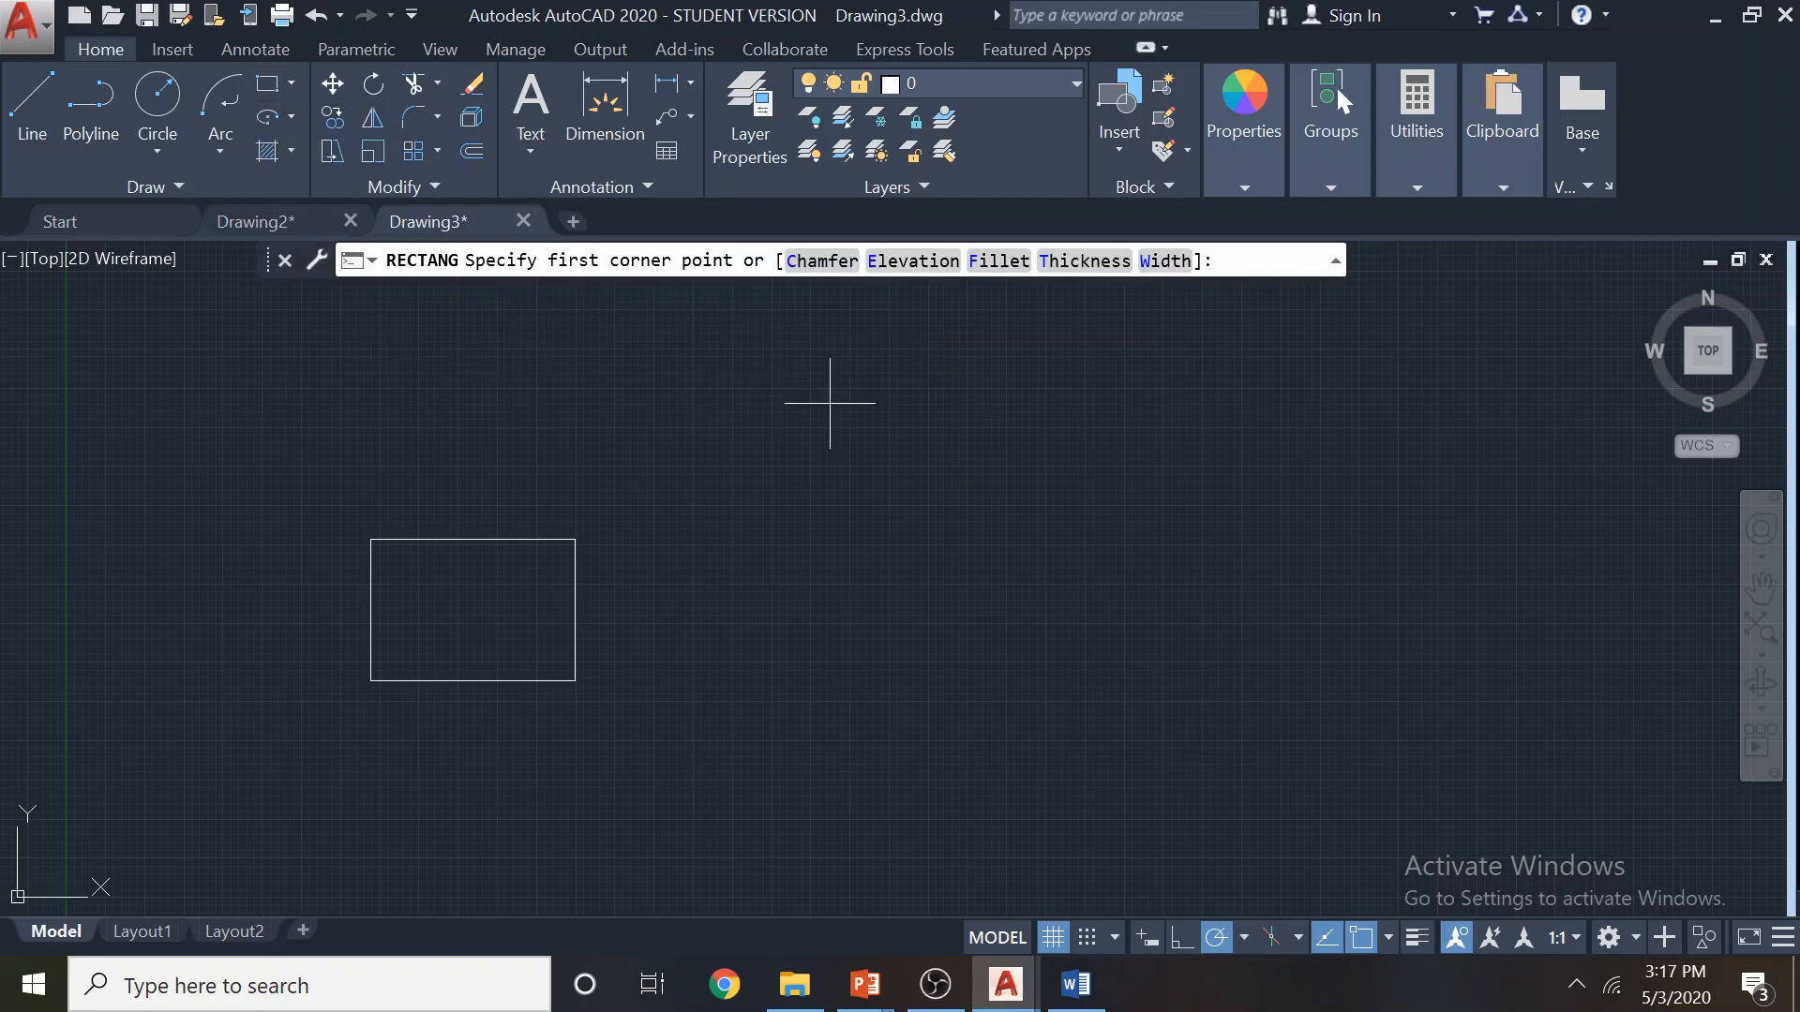
left_click(827, 712)
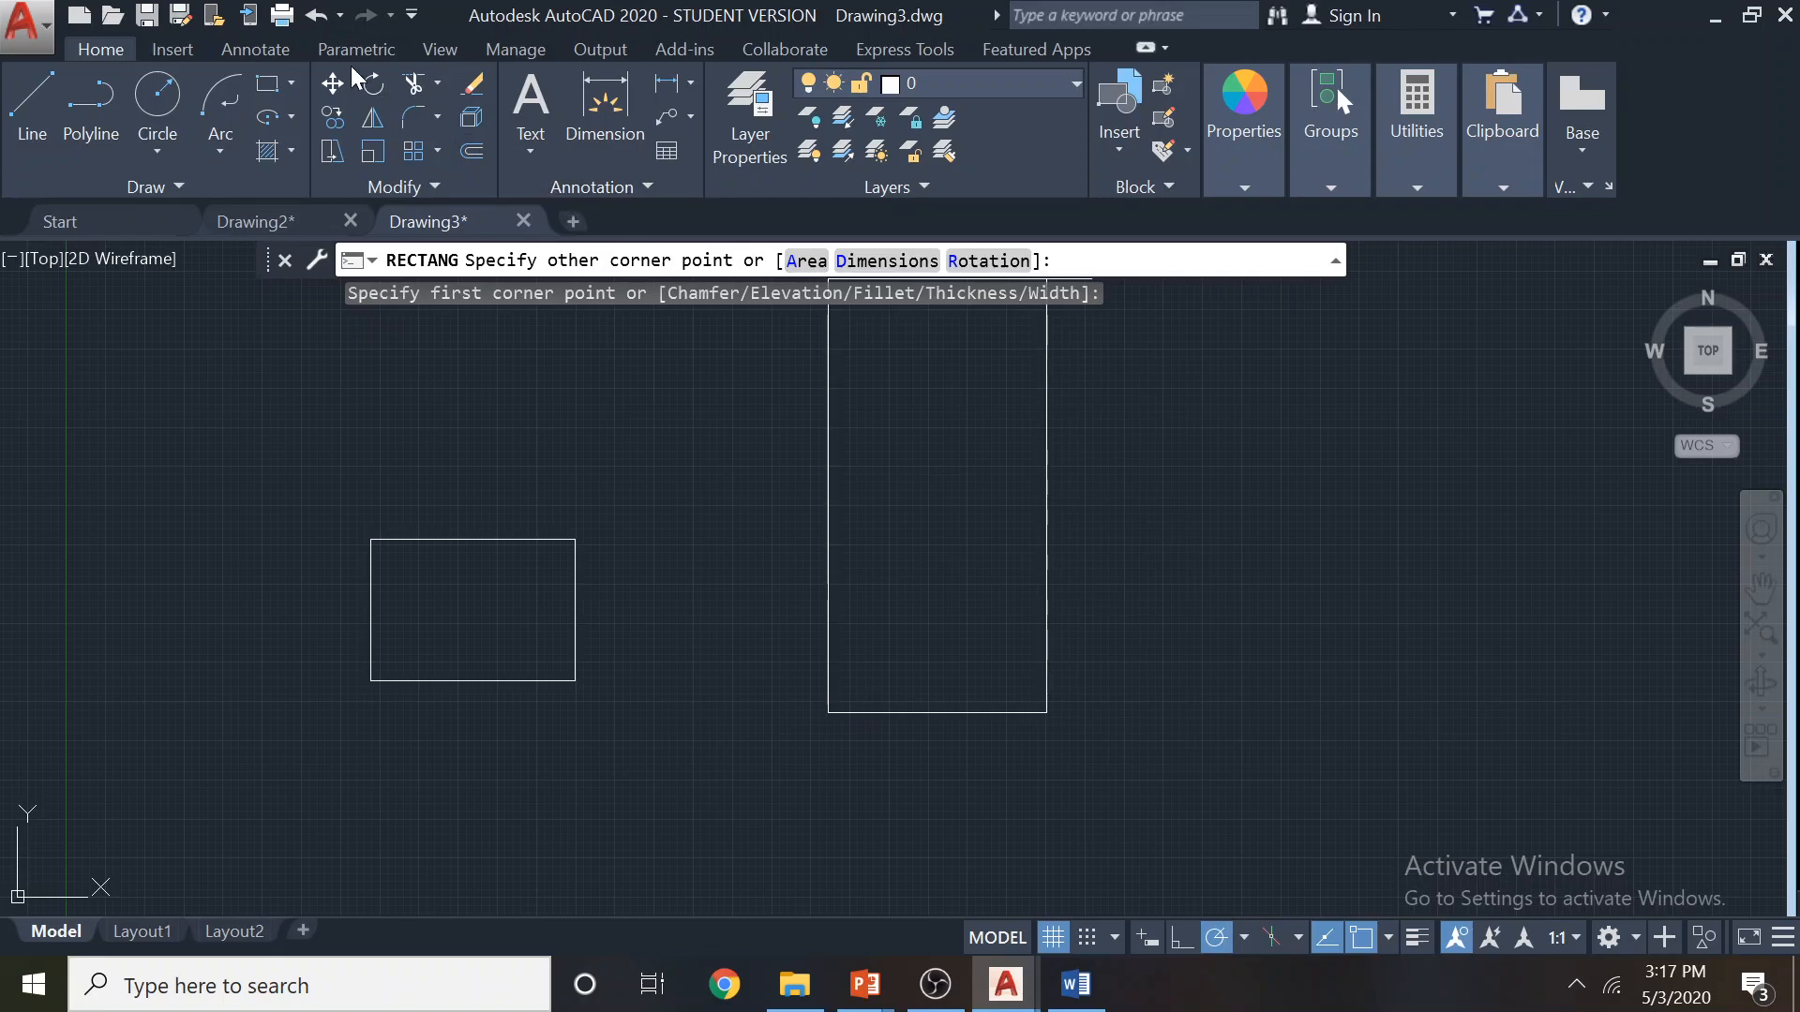
left_click(1003, 261)
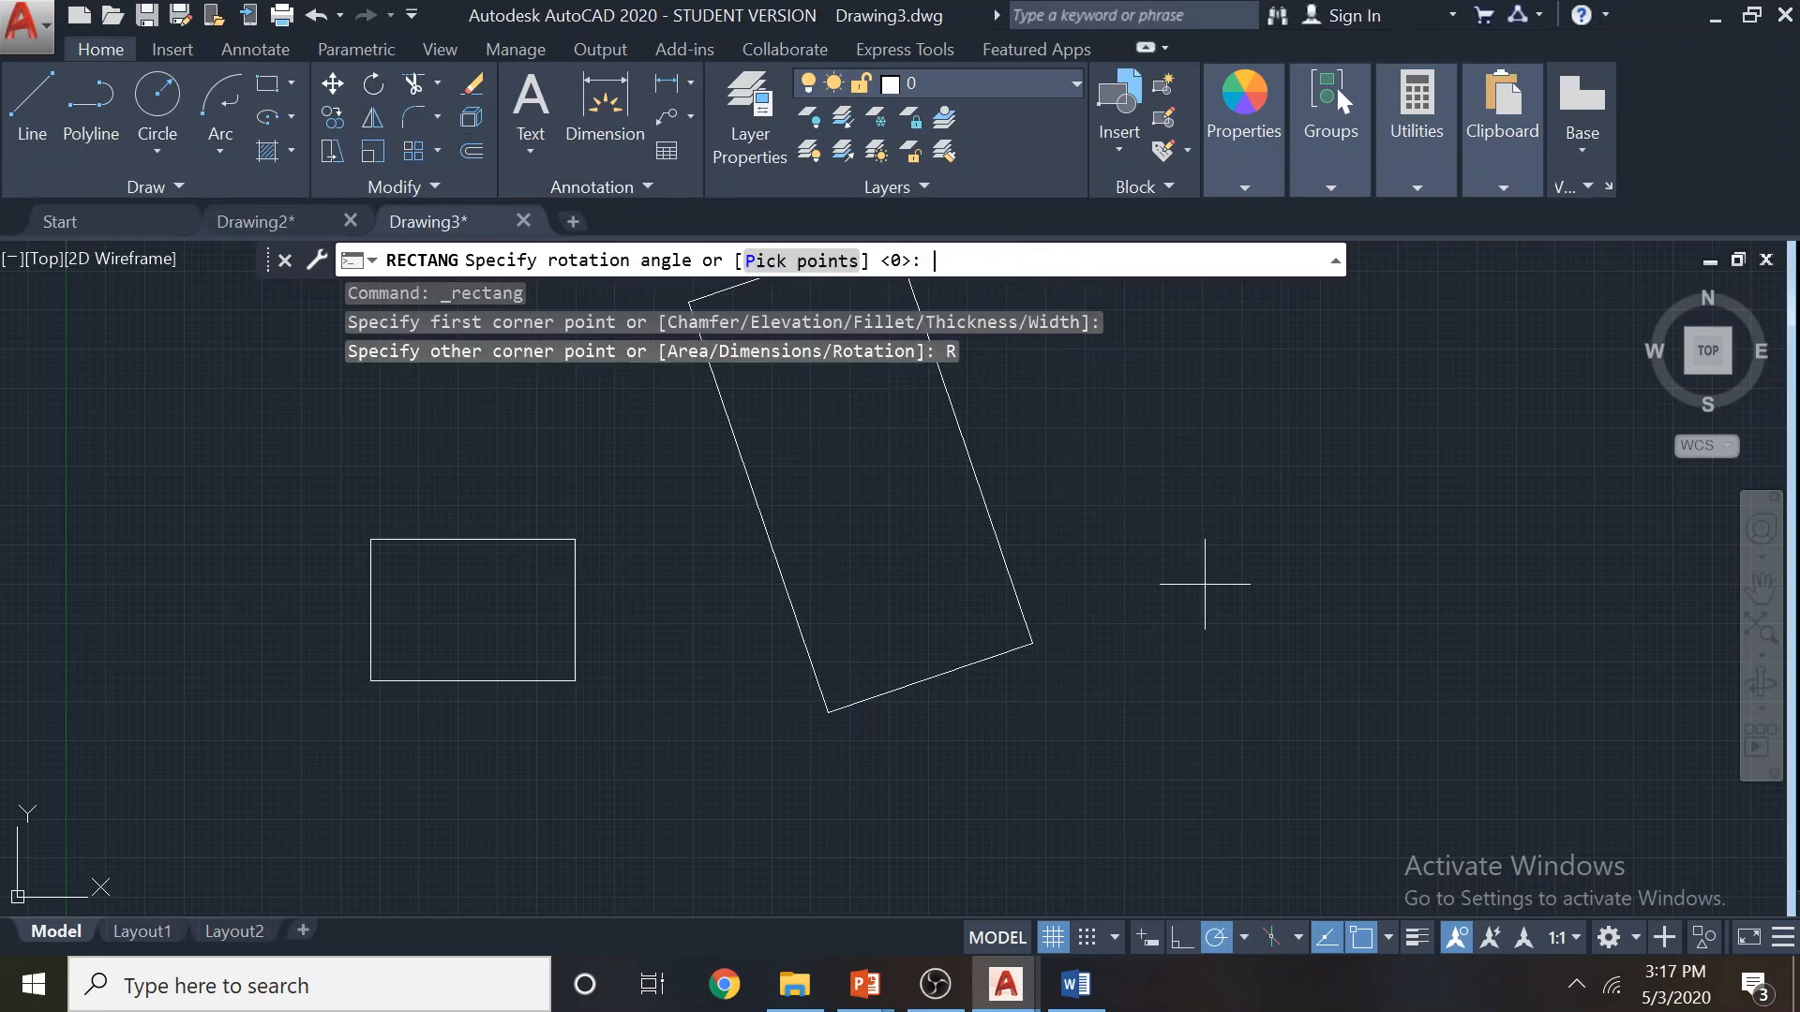
type("45")
key("Return")
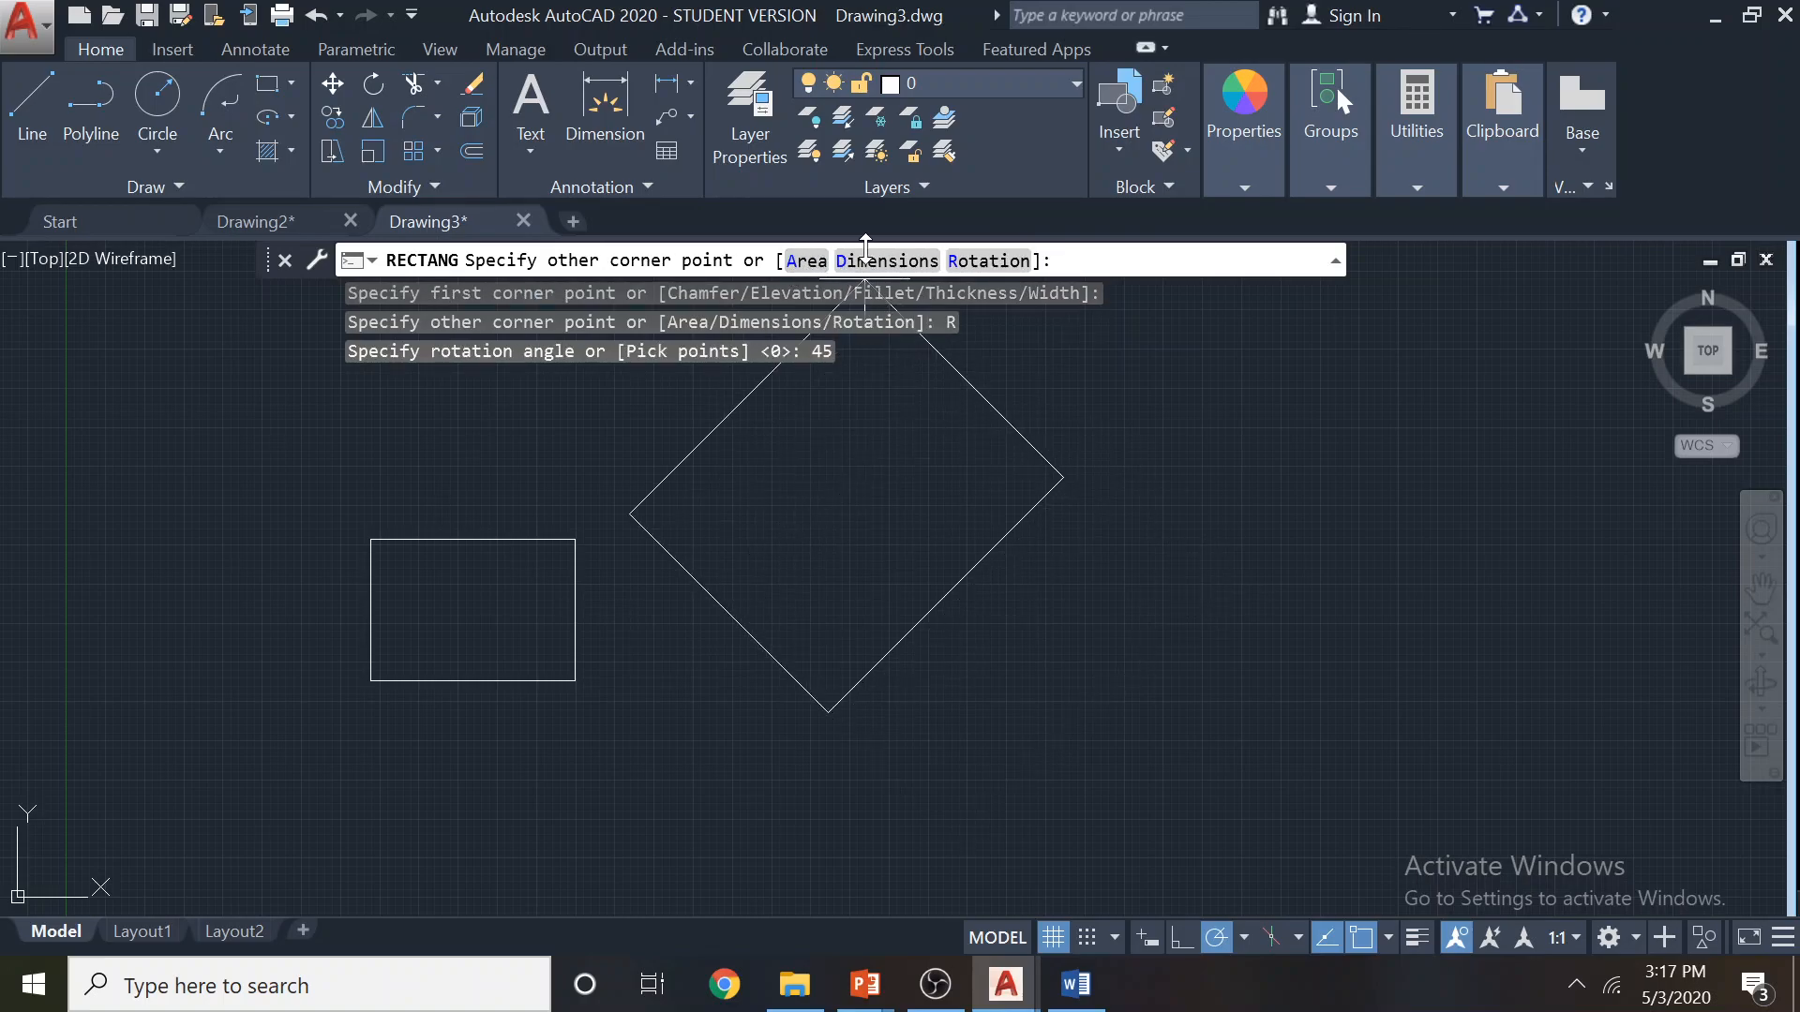
middle_click_drag(973, 484, 1000, 671)
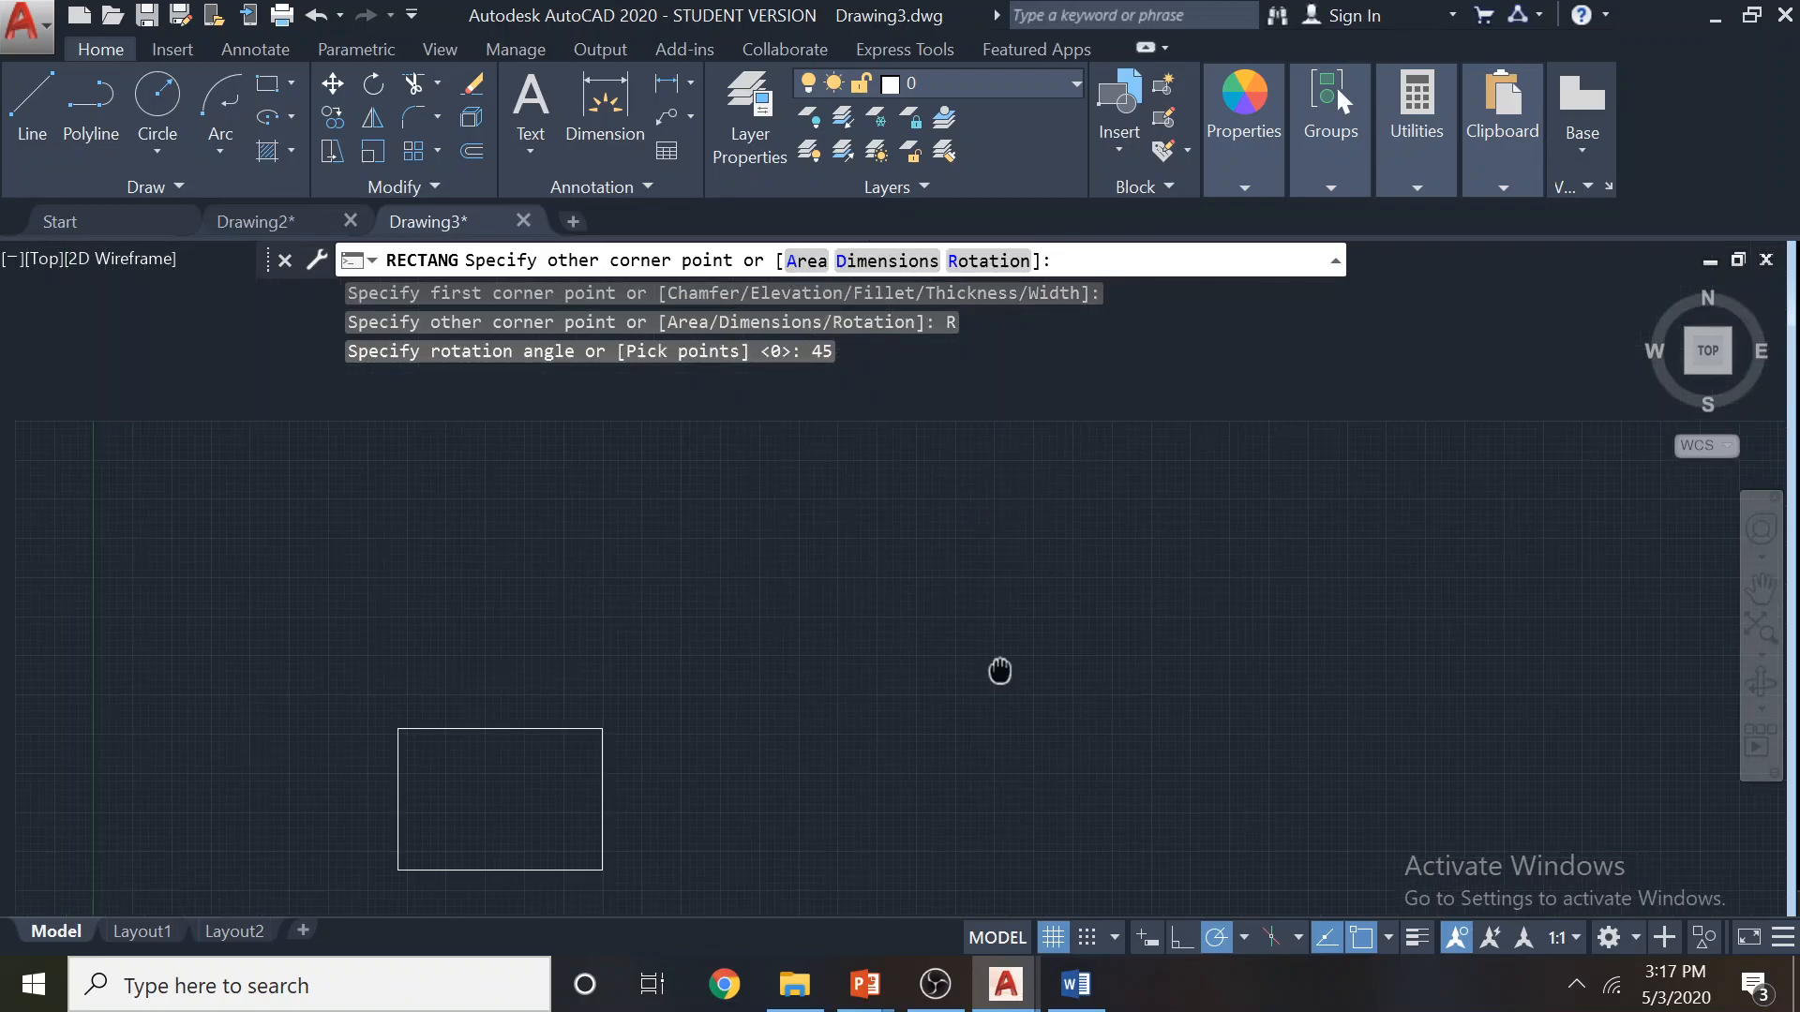
left_click(983, 542)
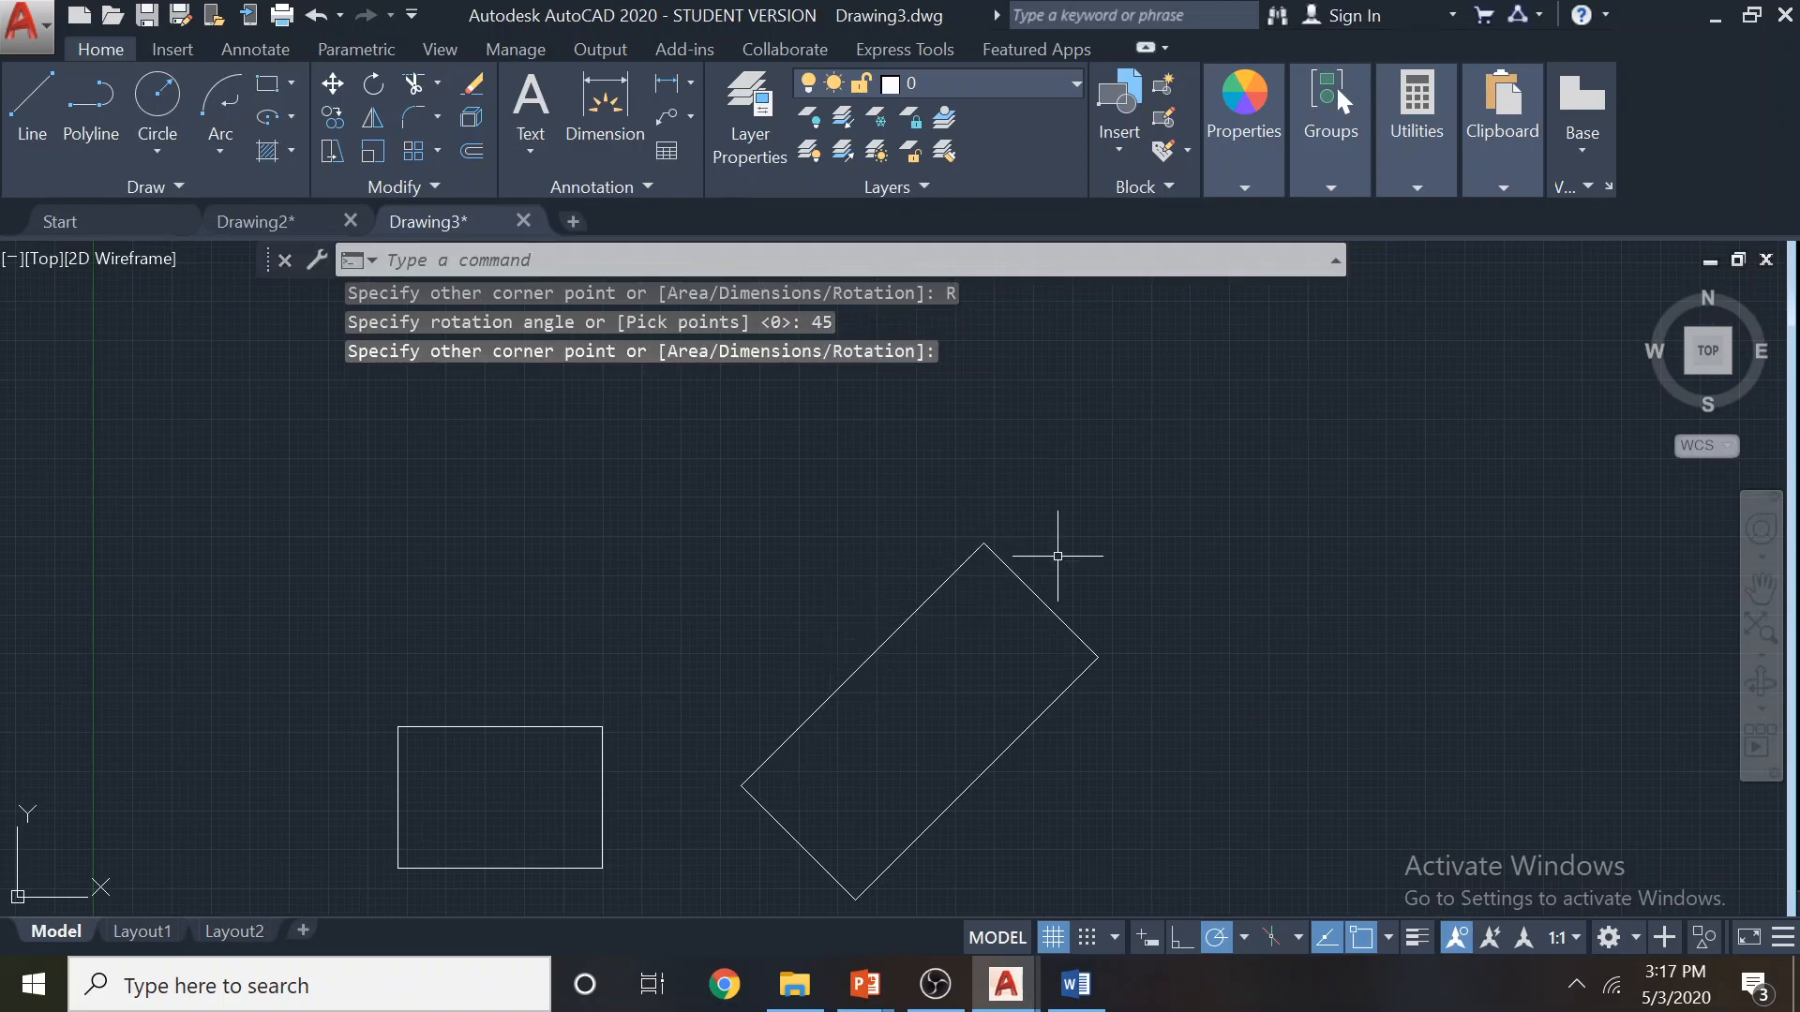
Draw a larger rectangle to the right of the tilted one, resetting the rotation angle to 0
scroll(837, 567, "down", 3)
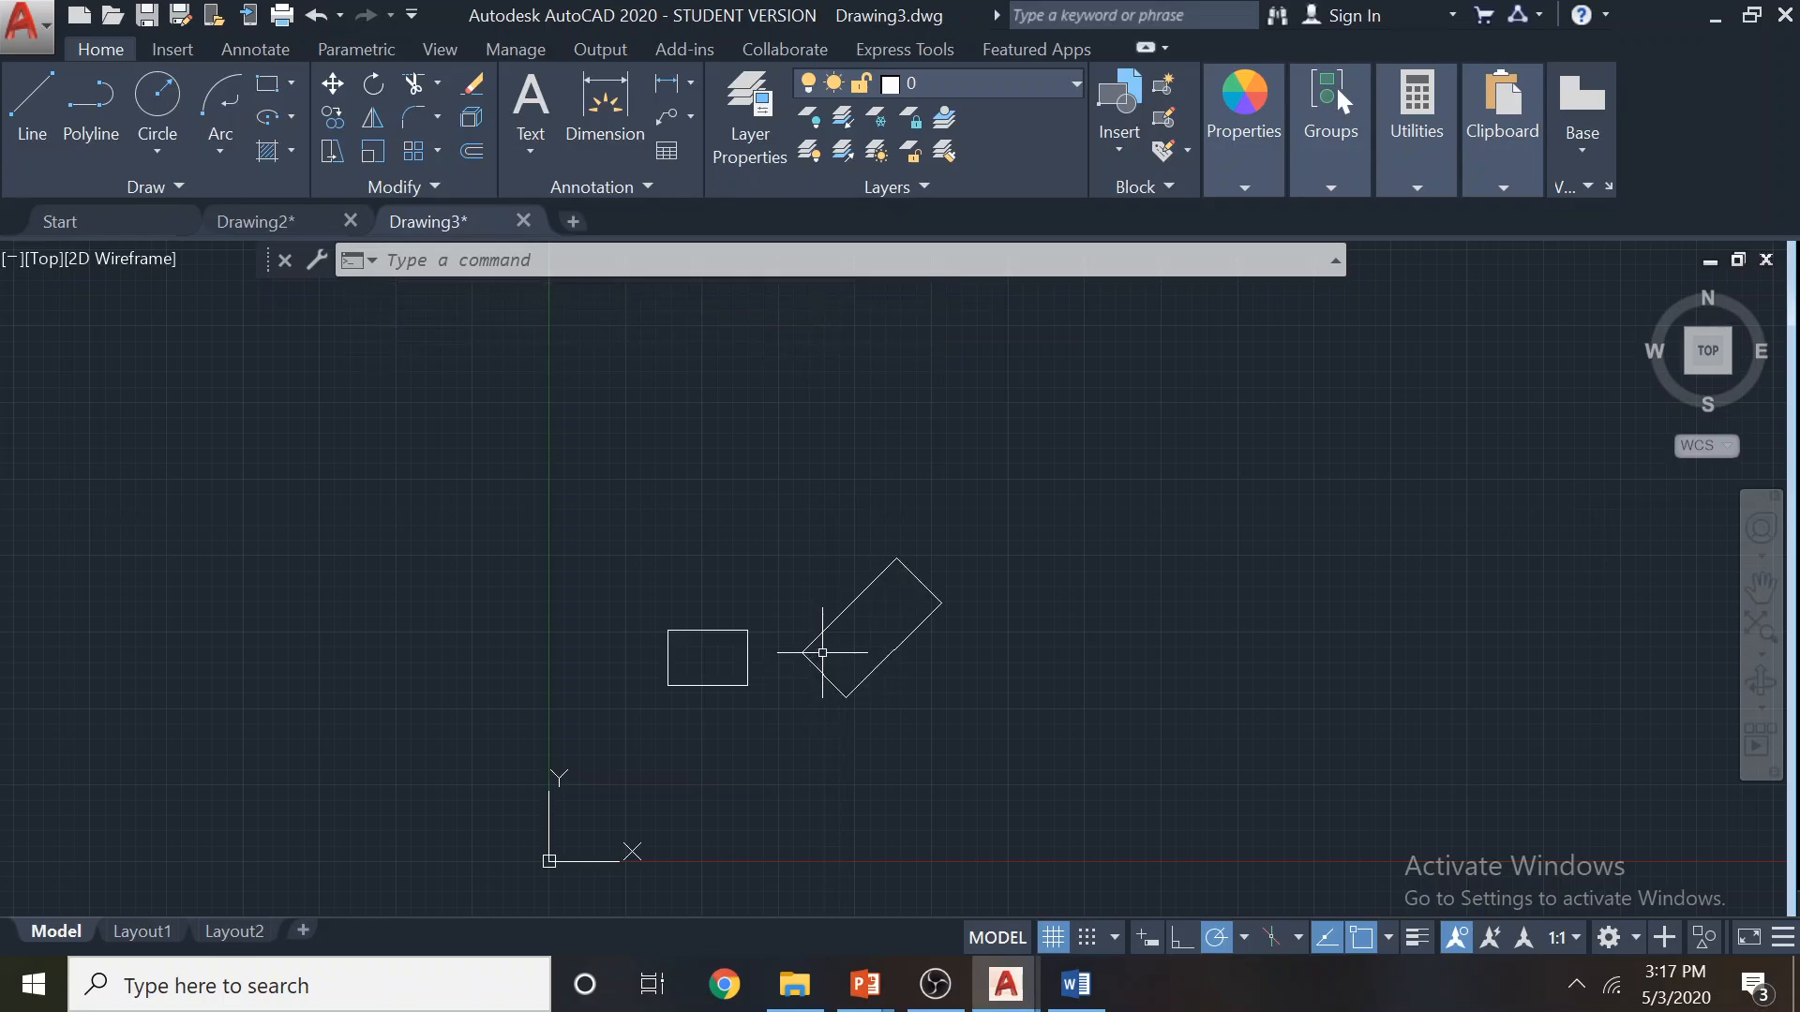
mouse_move(856, 610)
middle_mouse_down()
mouse_move(779, 574)
mouse_move(487, 558)
middle_mouse_up()
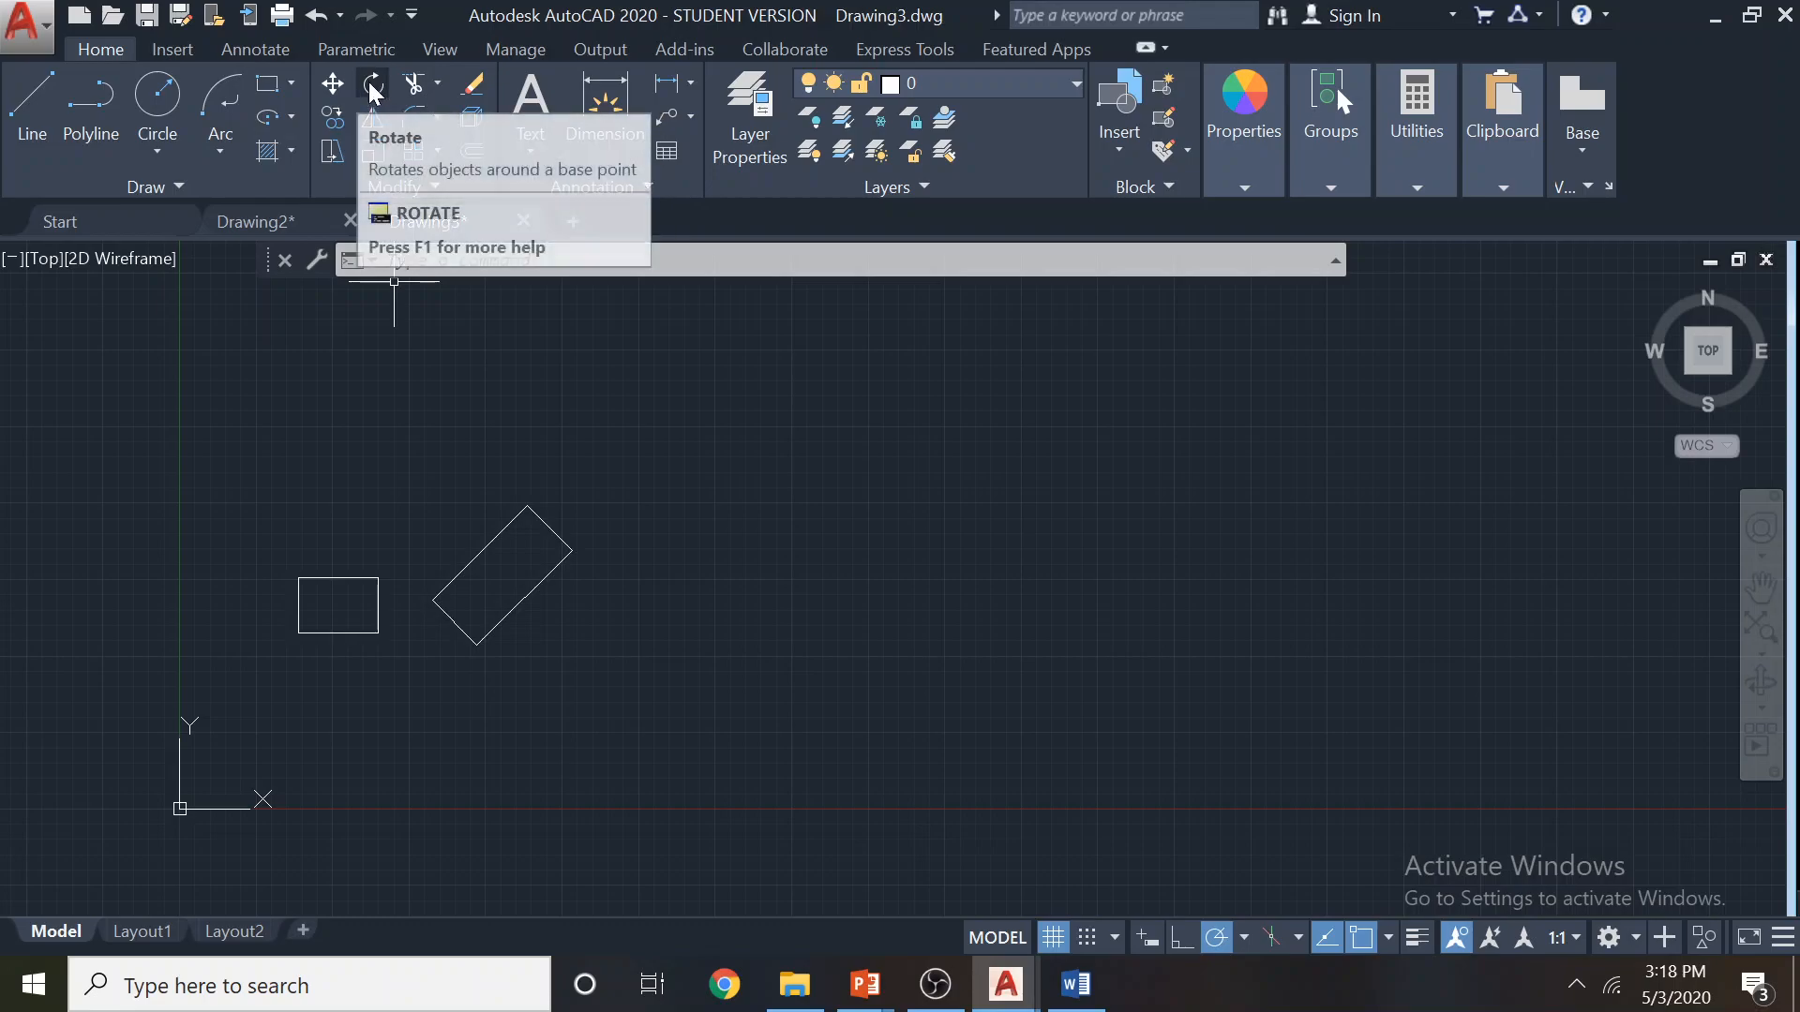
left_click(290, 83)
left_click(319, 133)
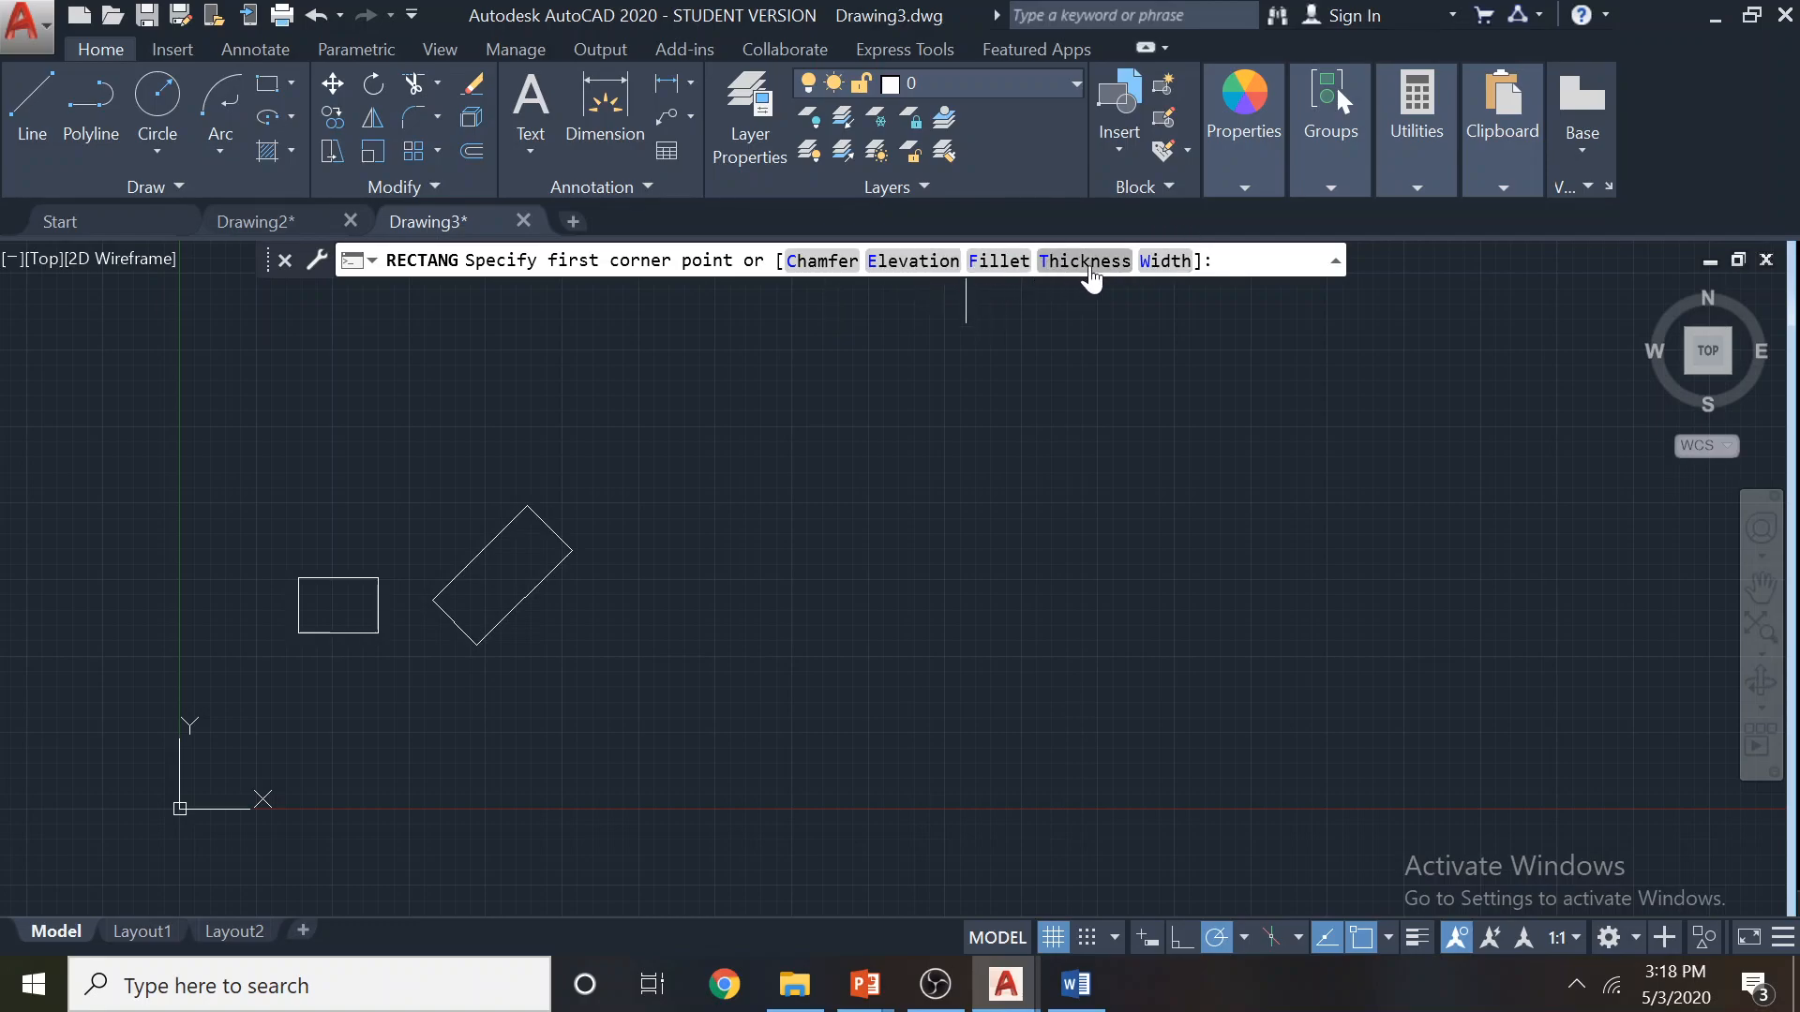
left_click(733, 582)
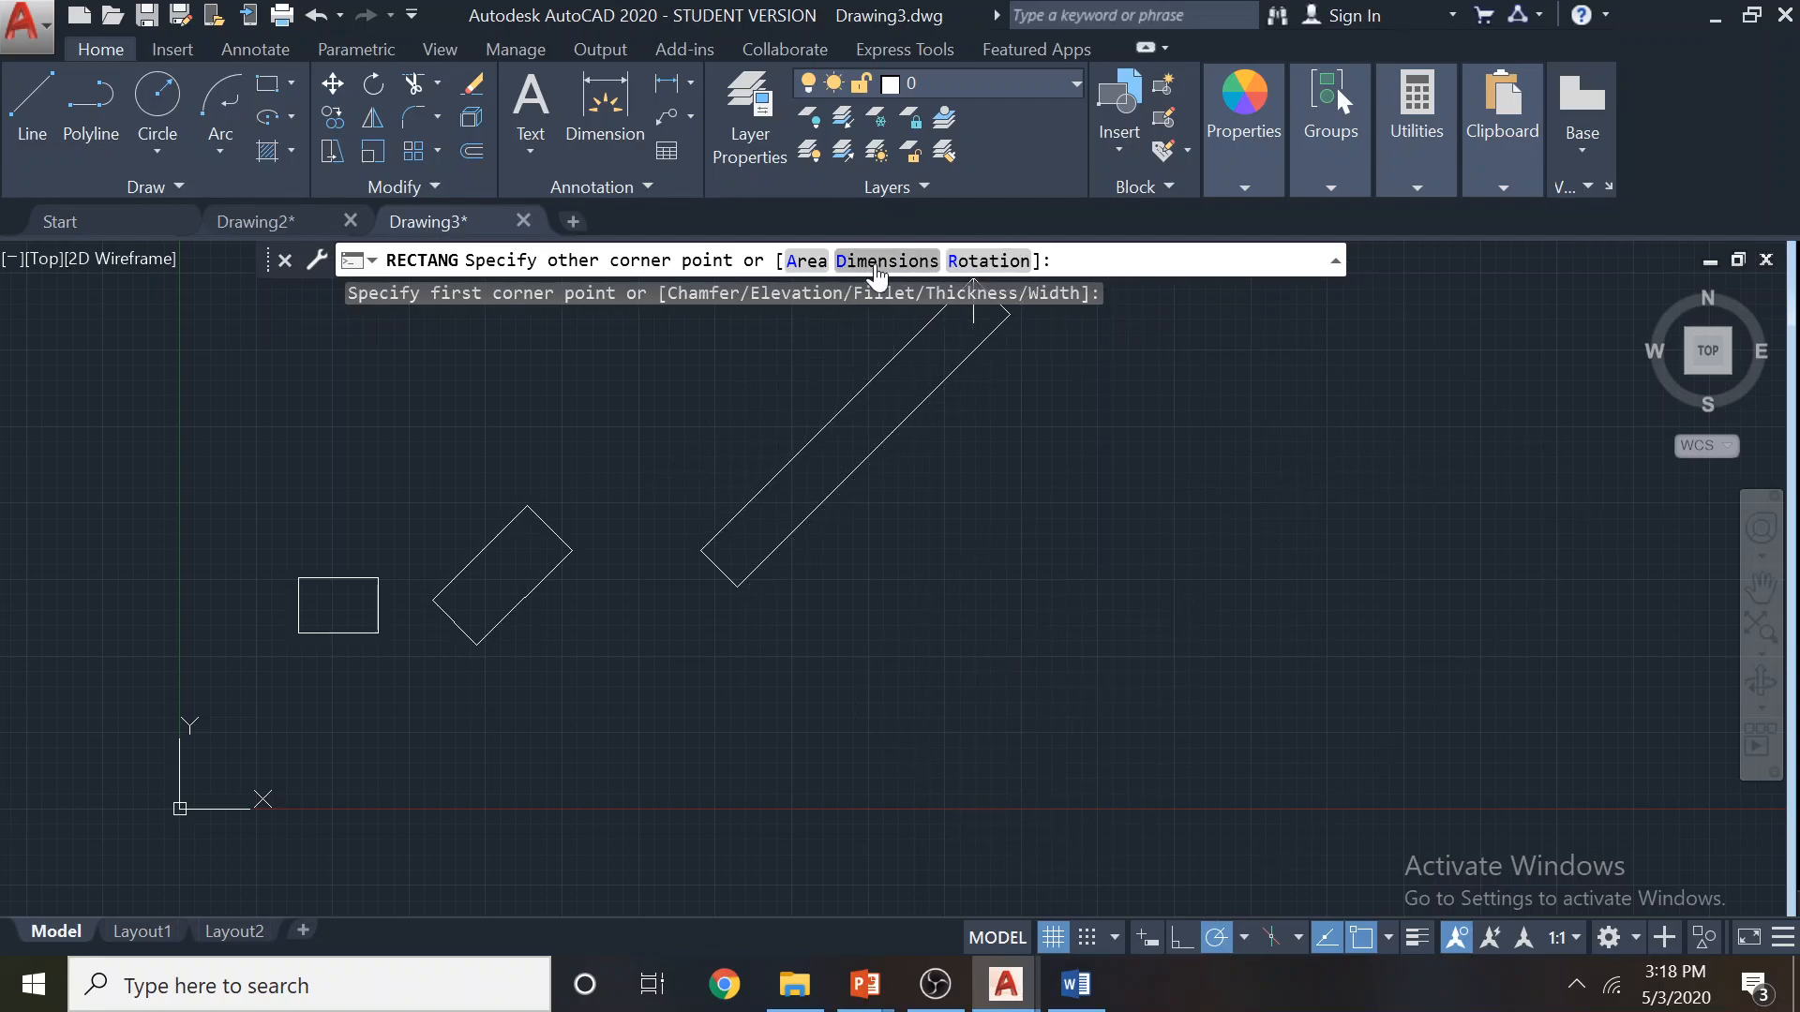
left_click(978, 262)
key("Return")
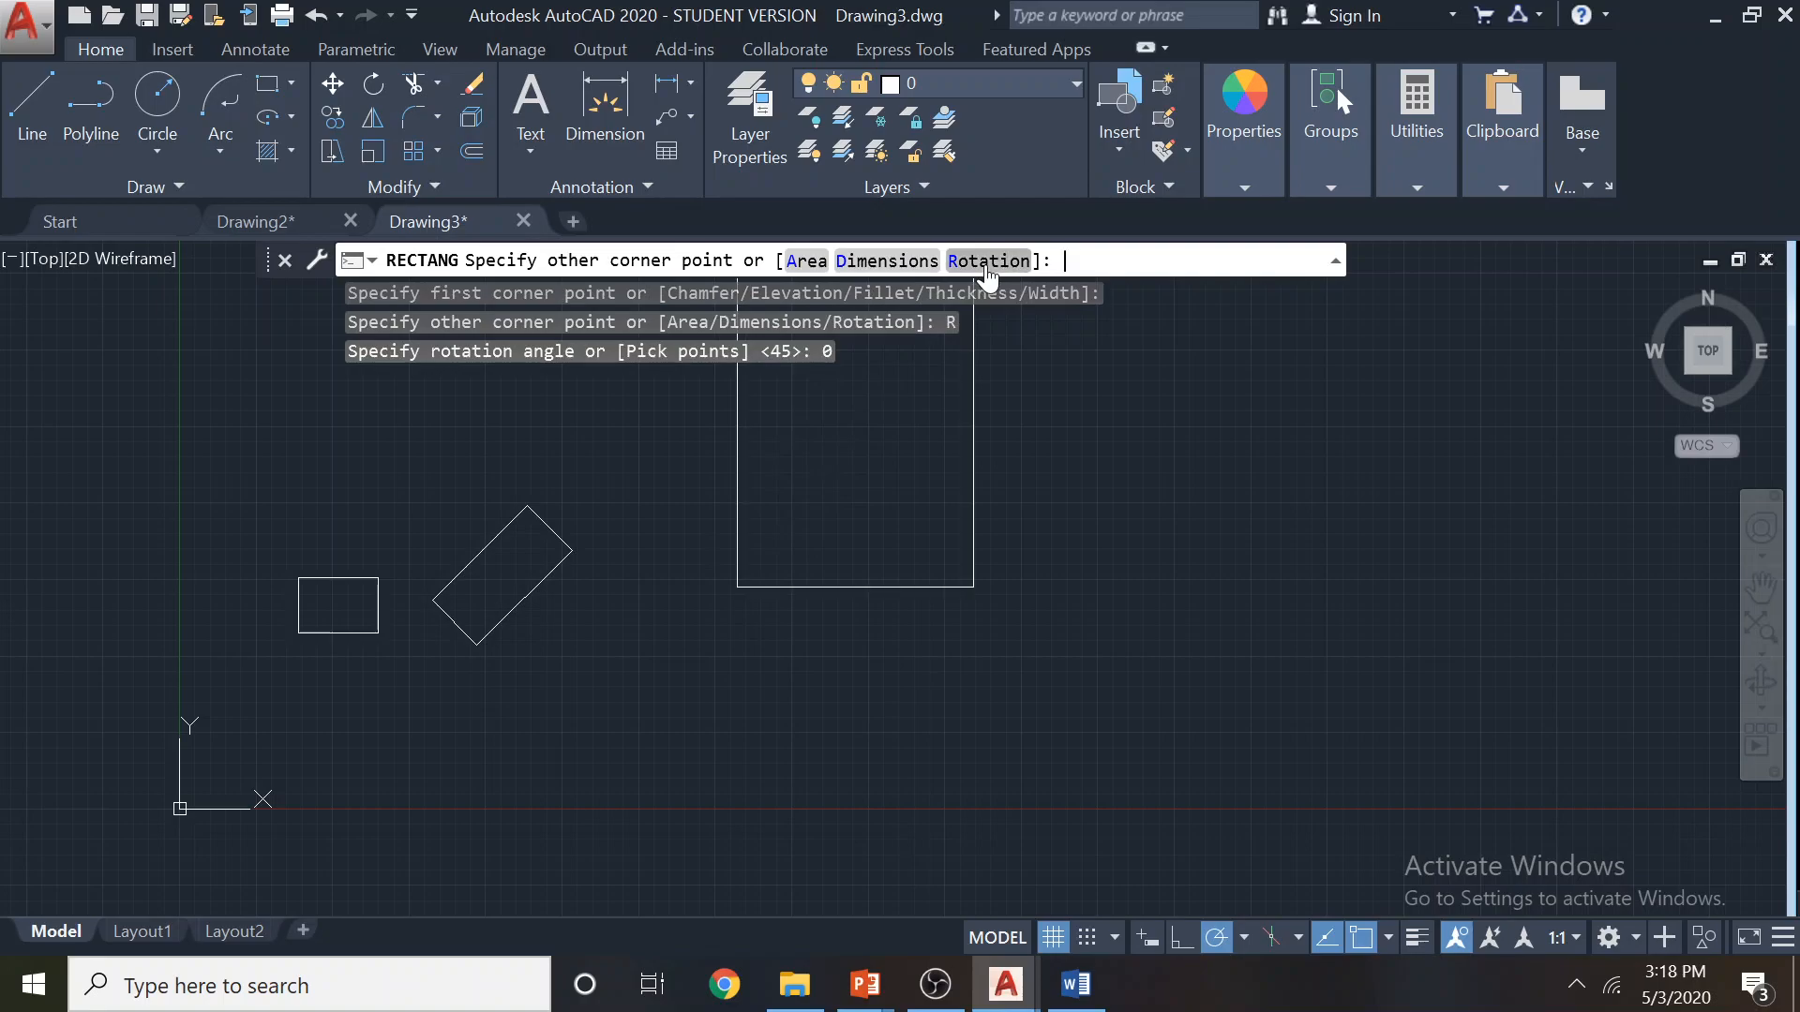
left_click(1117, 416)
Draw a fourth rectangle to the right of the others with an elevation of 10
middle_click_drag(1080, 437, 513, 603)
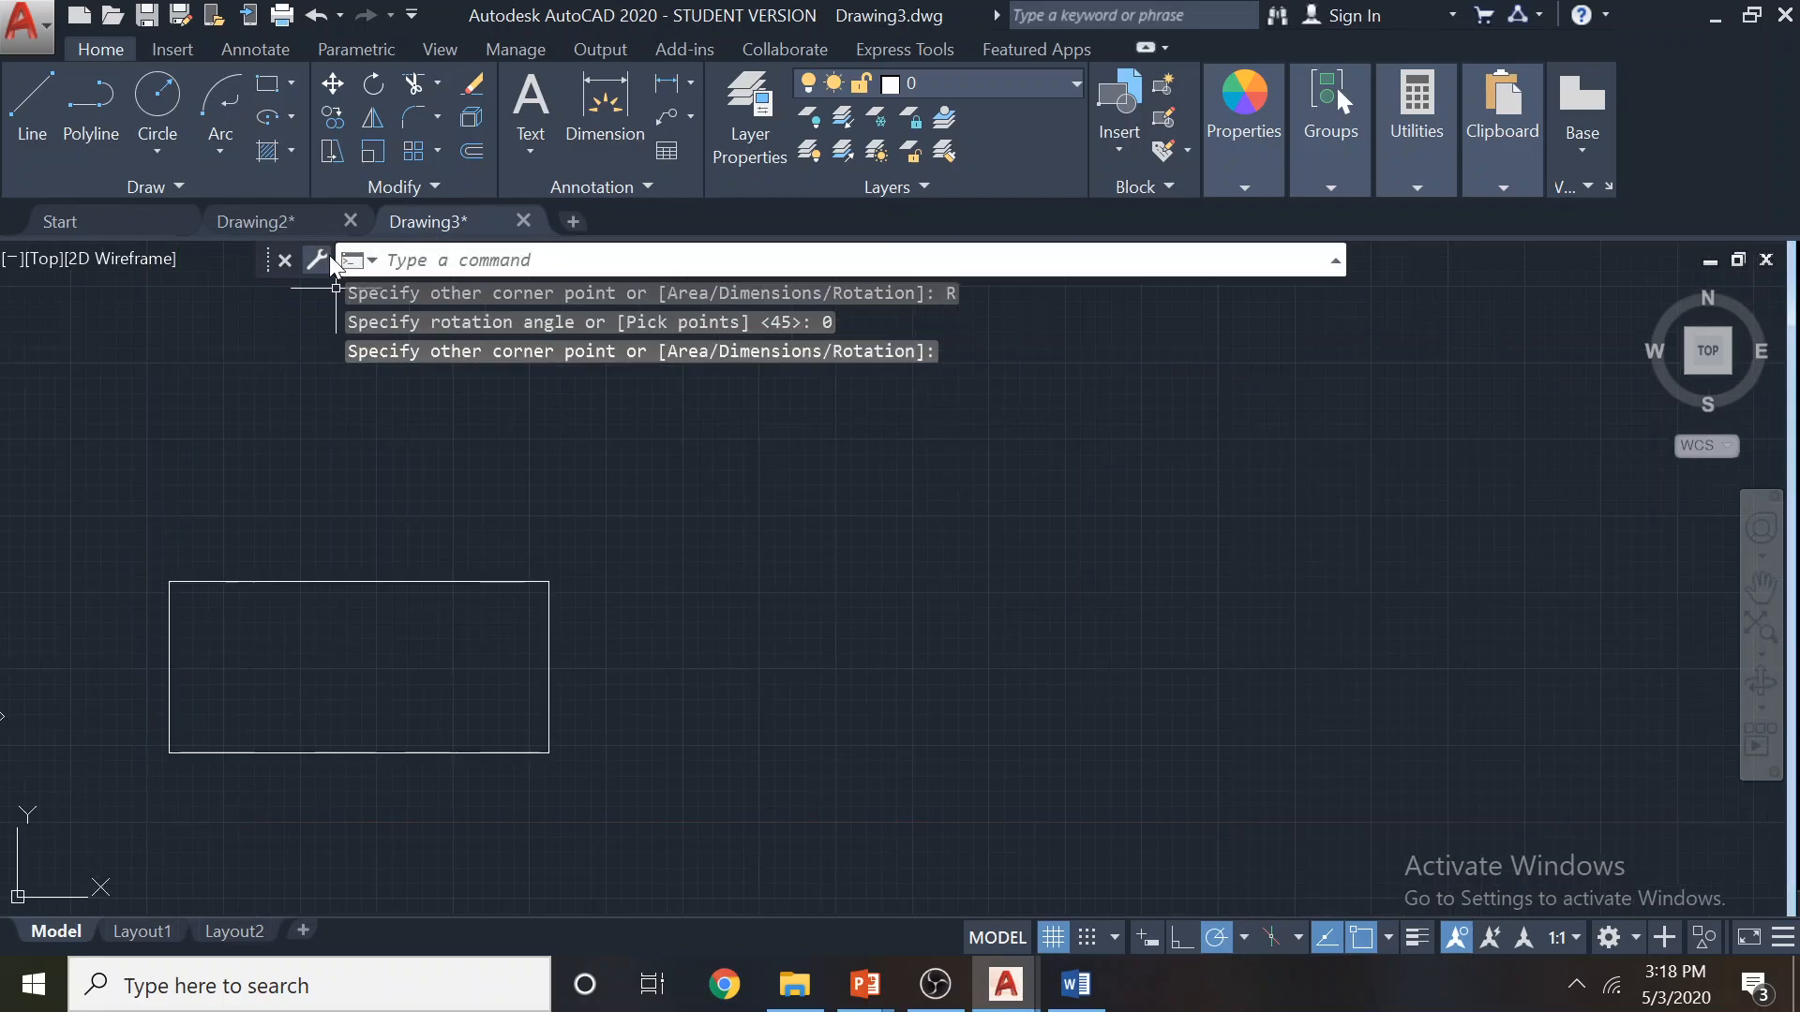
left_click(292, 85)
left_click(284, 115)
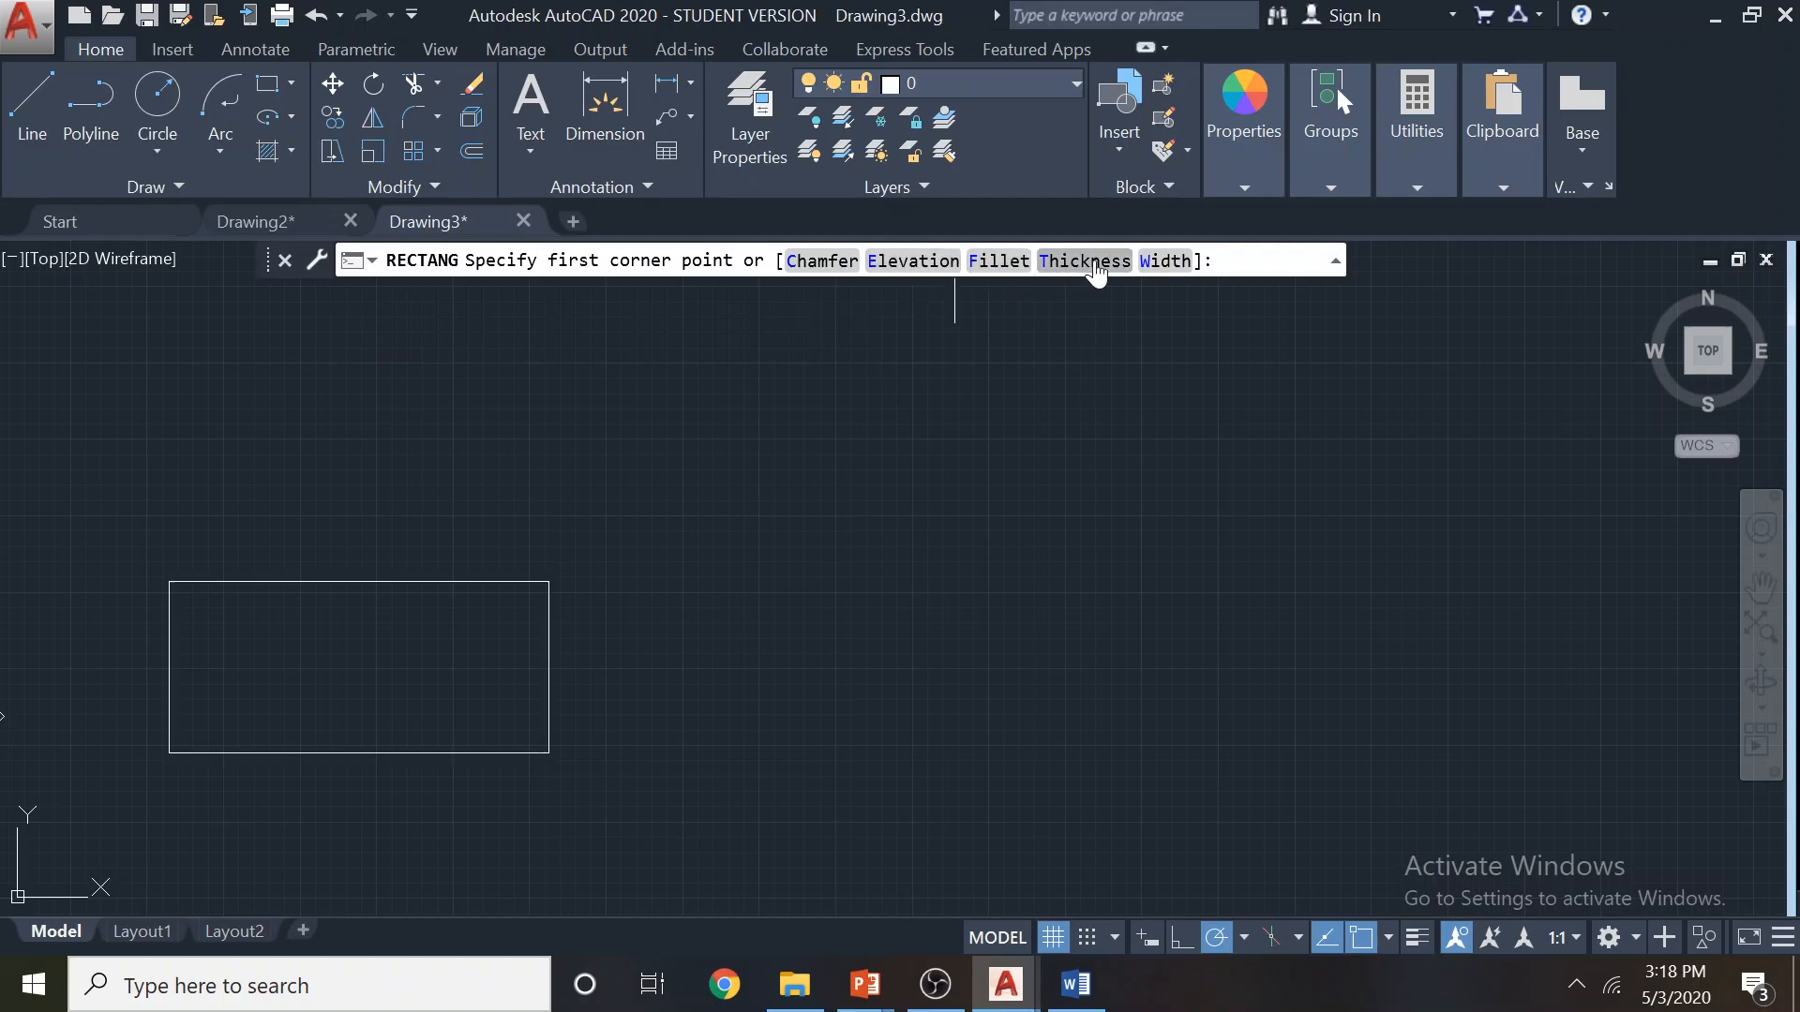
left_click(912, 261)
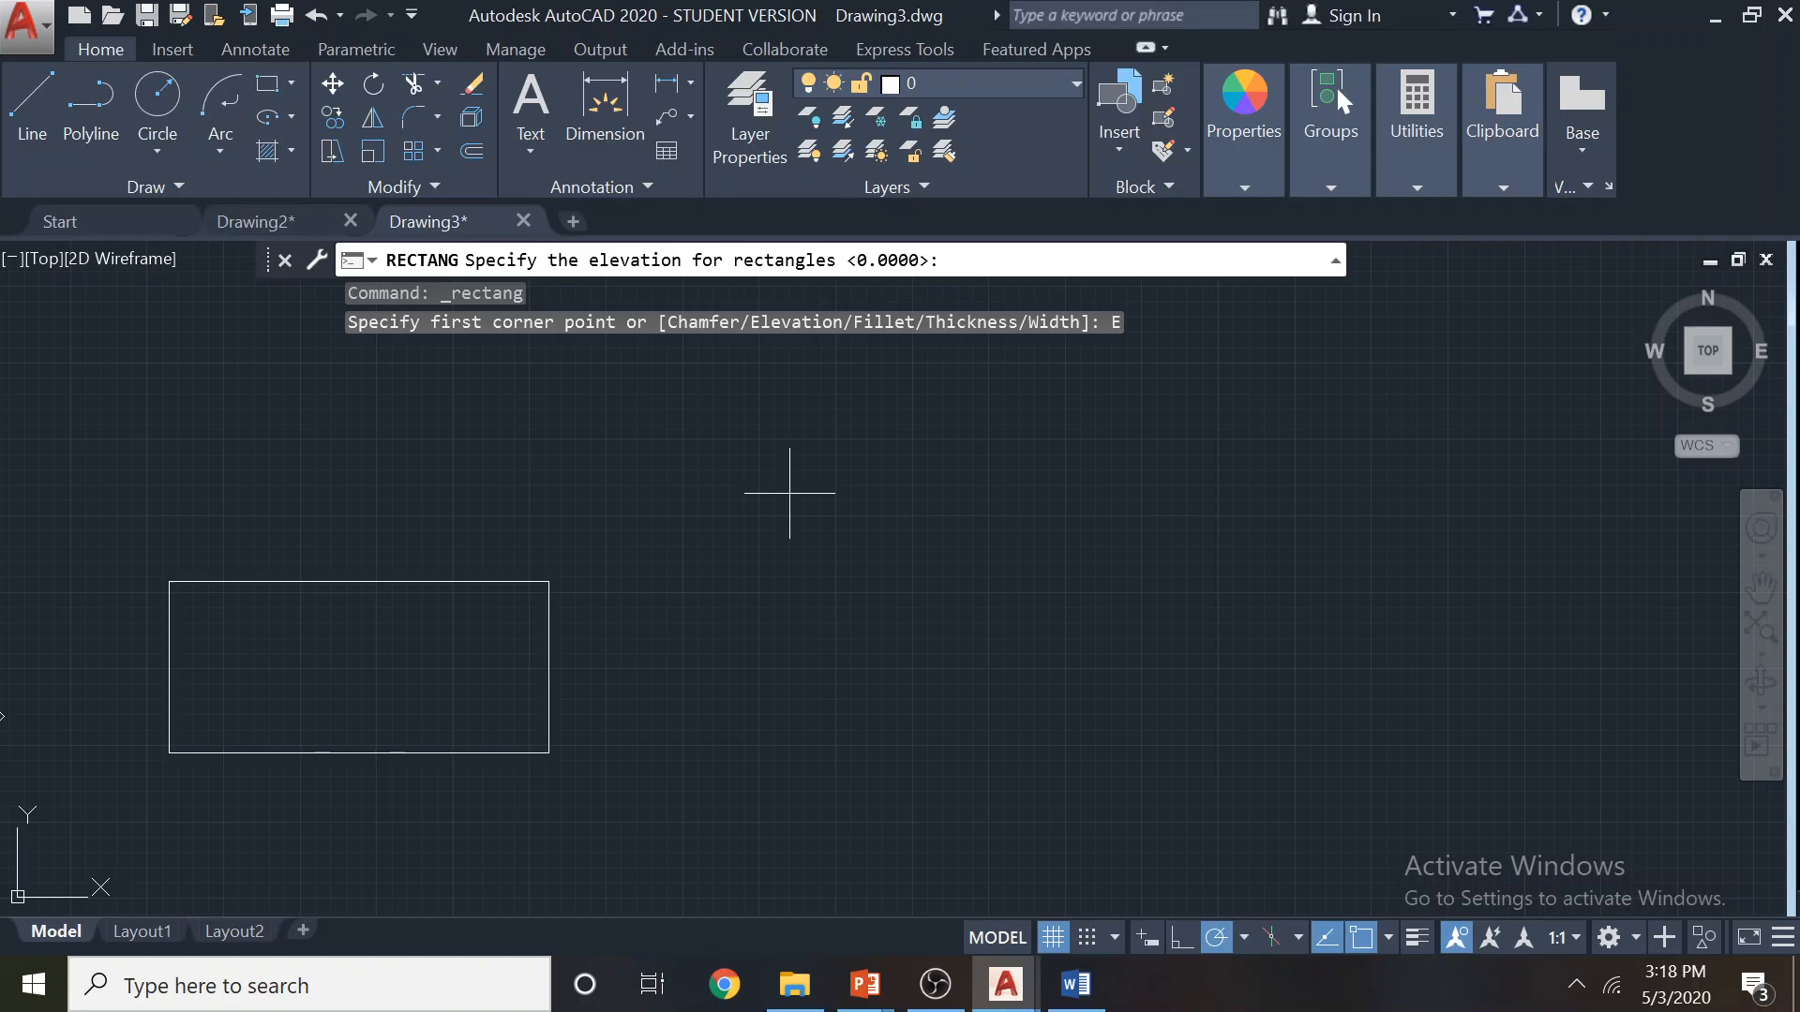
key("Return")
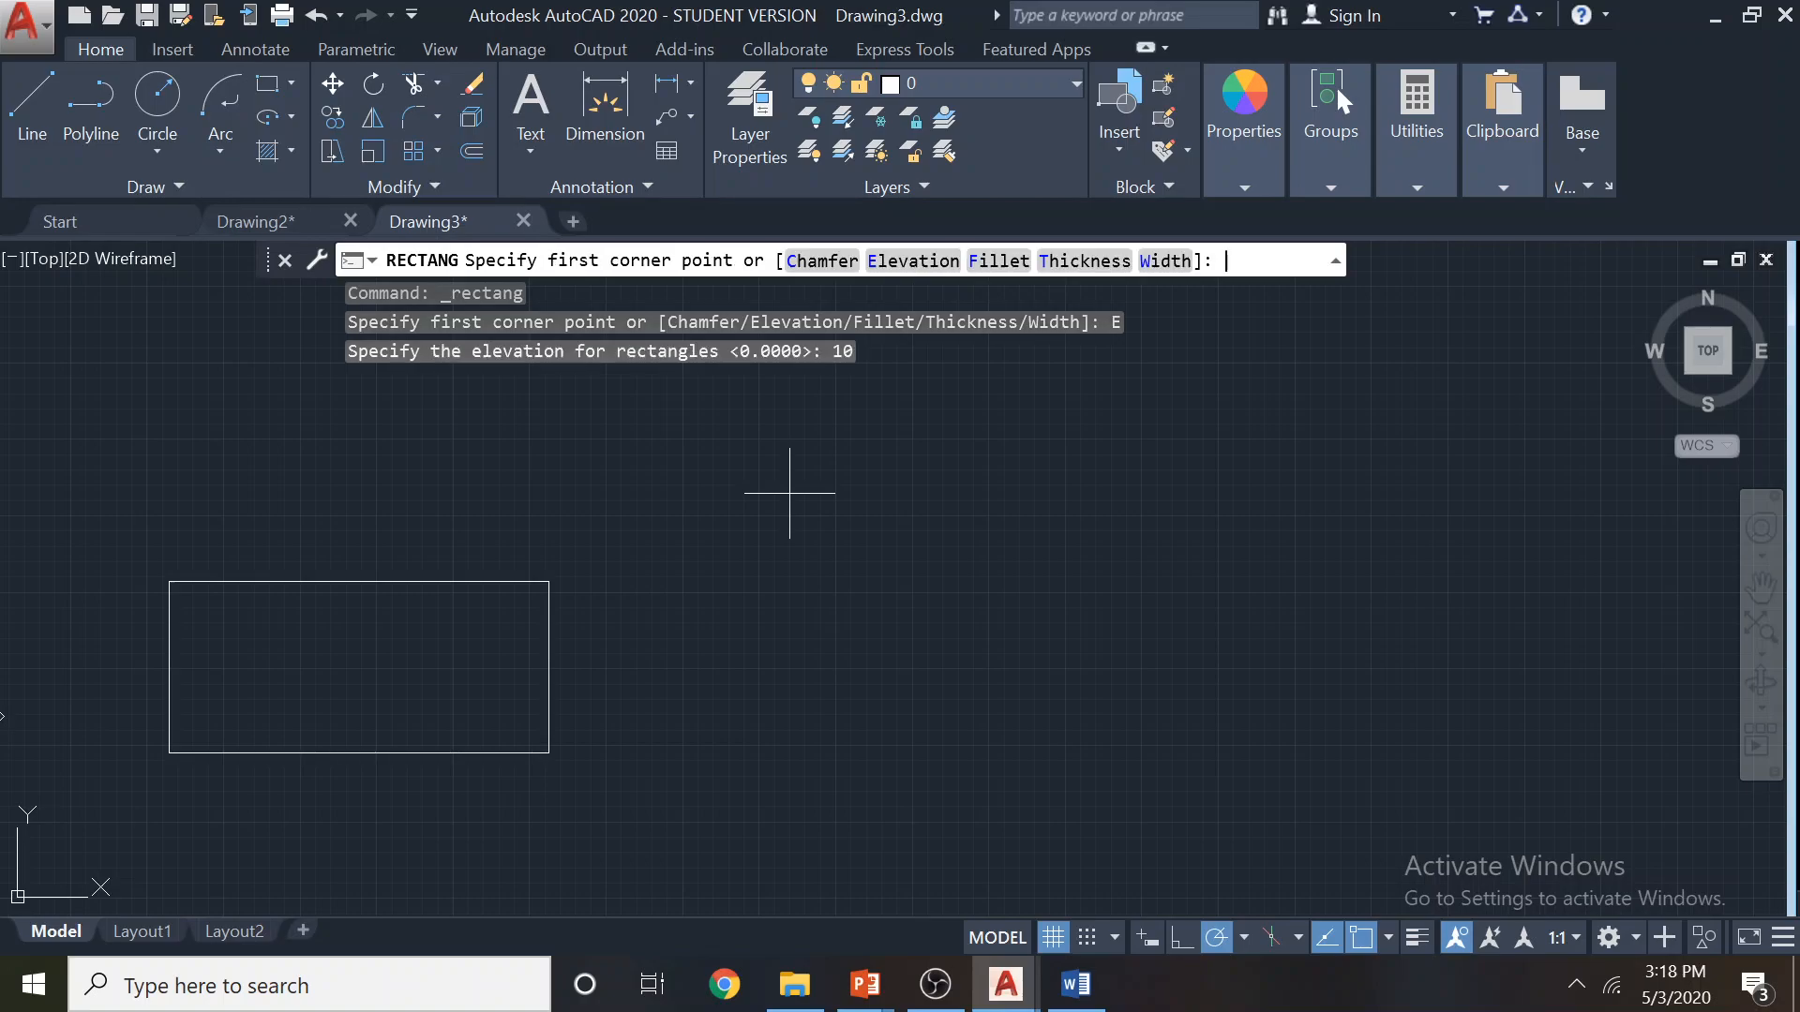
left_click(732, 514)
left_click(1130, 686)
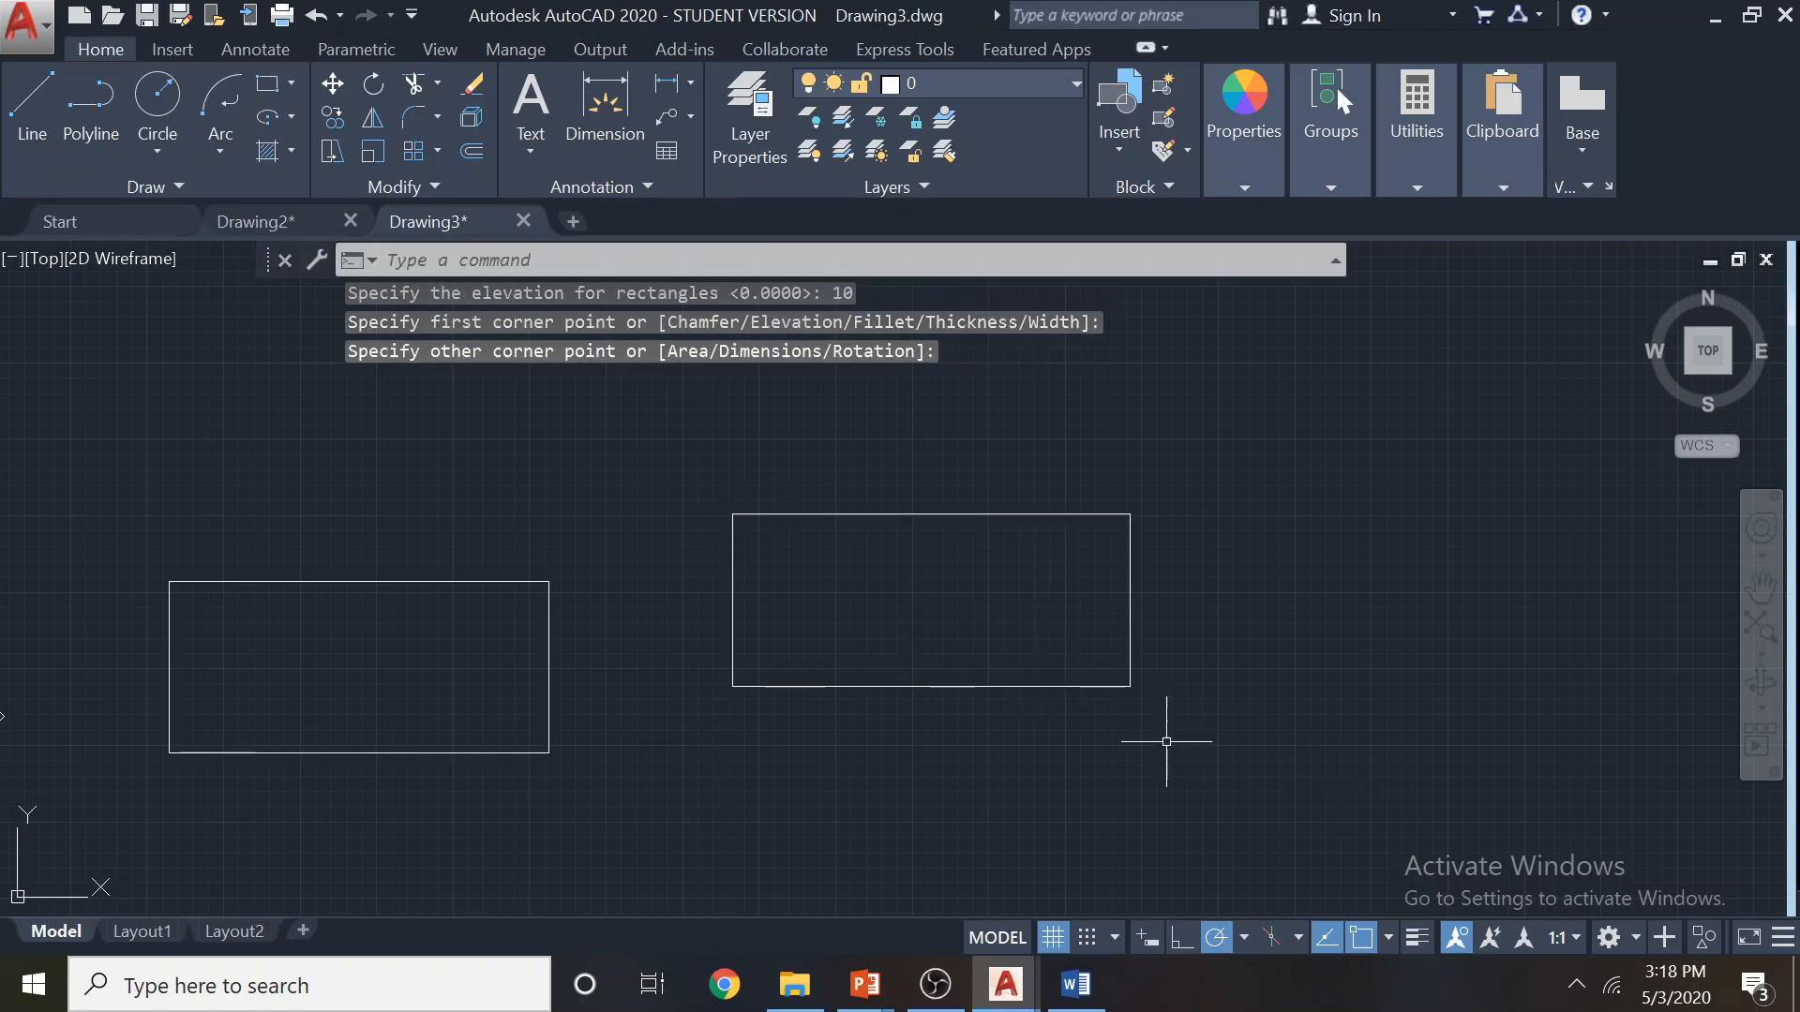
Examine the elevated rectangle's height against the other rectangles in isometric and front-on 3D views
scroll(1161, 623, "down", 2)
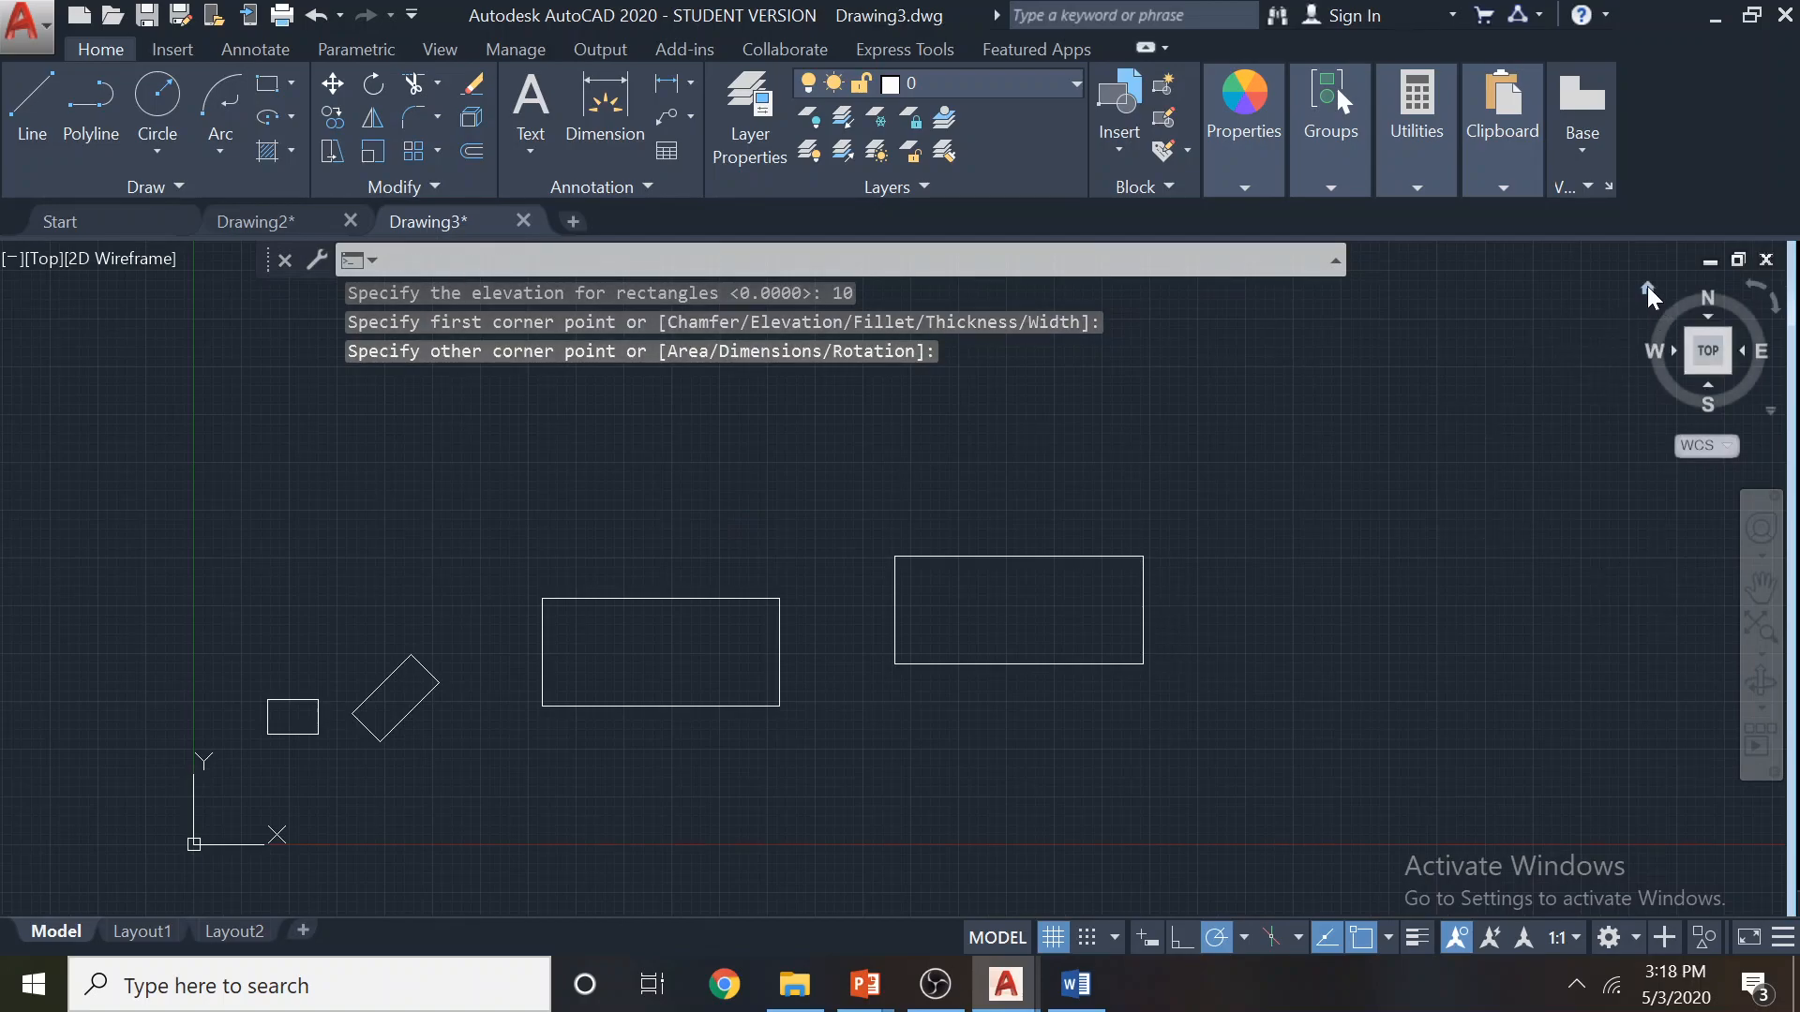
left_click(1646, 285)
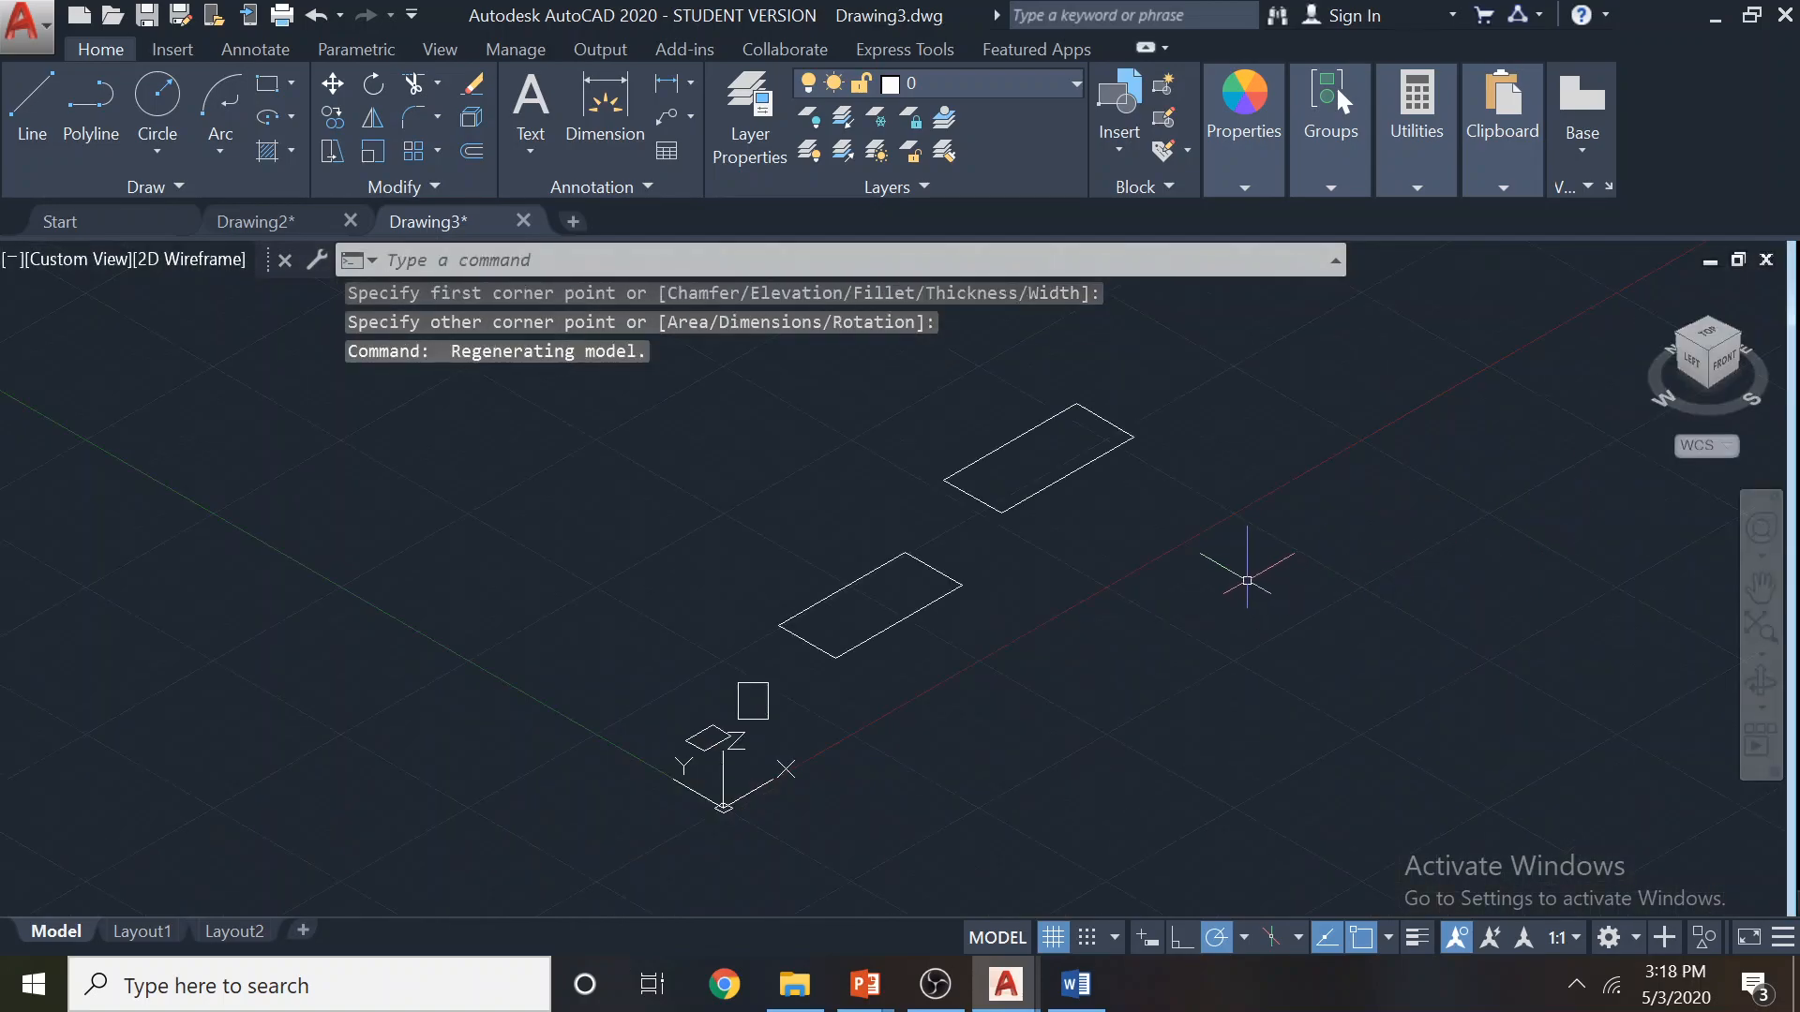
middle_click_drag(1149, 506, 1057, 433, "shift")
left_click_drag(1057, 433, 1061, 426, "shift")
middle_click_drag(1061, 425, 1061, 425, "shift")
scroll(1115, 548, "up", 4)
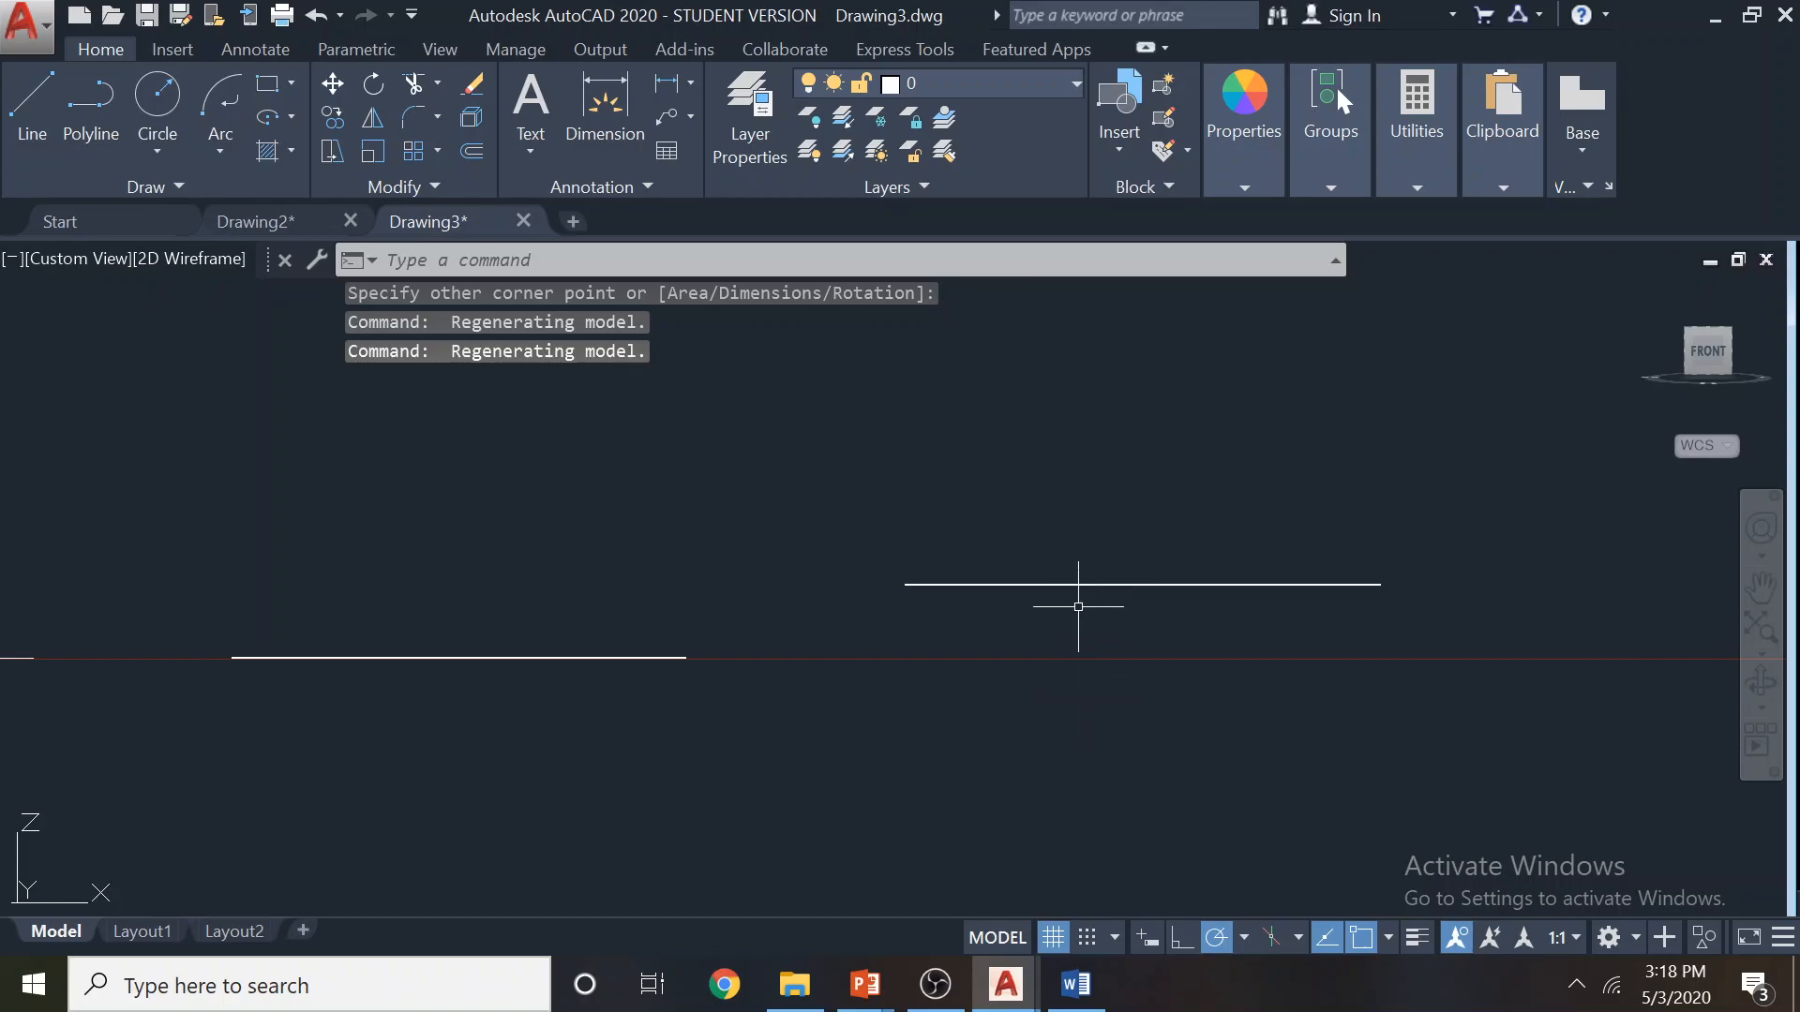
middle_click_drag(881, 490, 1059, 601, "shift")
middle_click_drag(1140, 659, 1080, 474)
scroll(1081, 475, "down", 4)
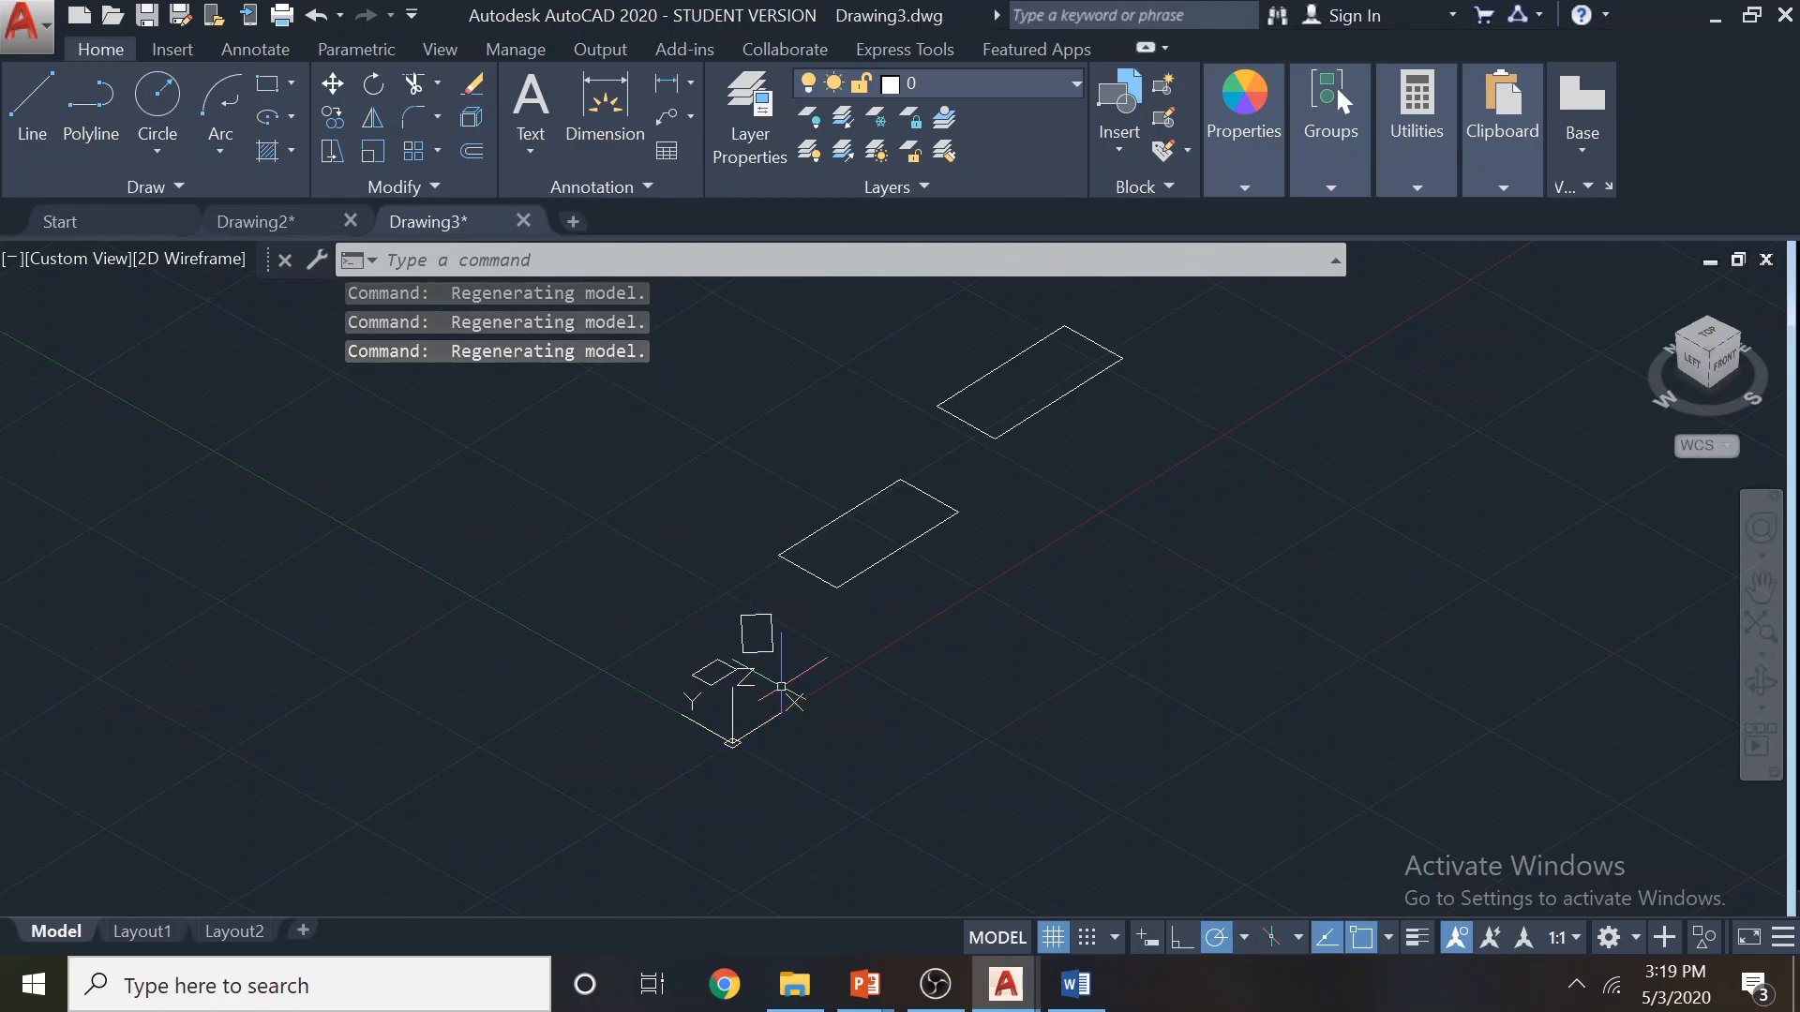
scroll(785, 715, "up", 2)
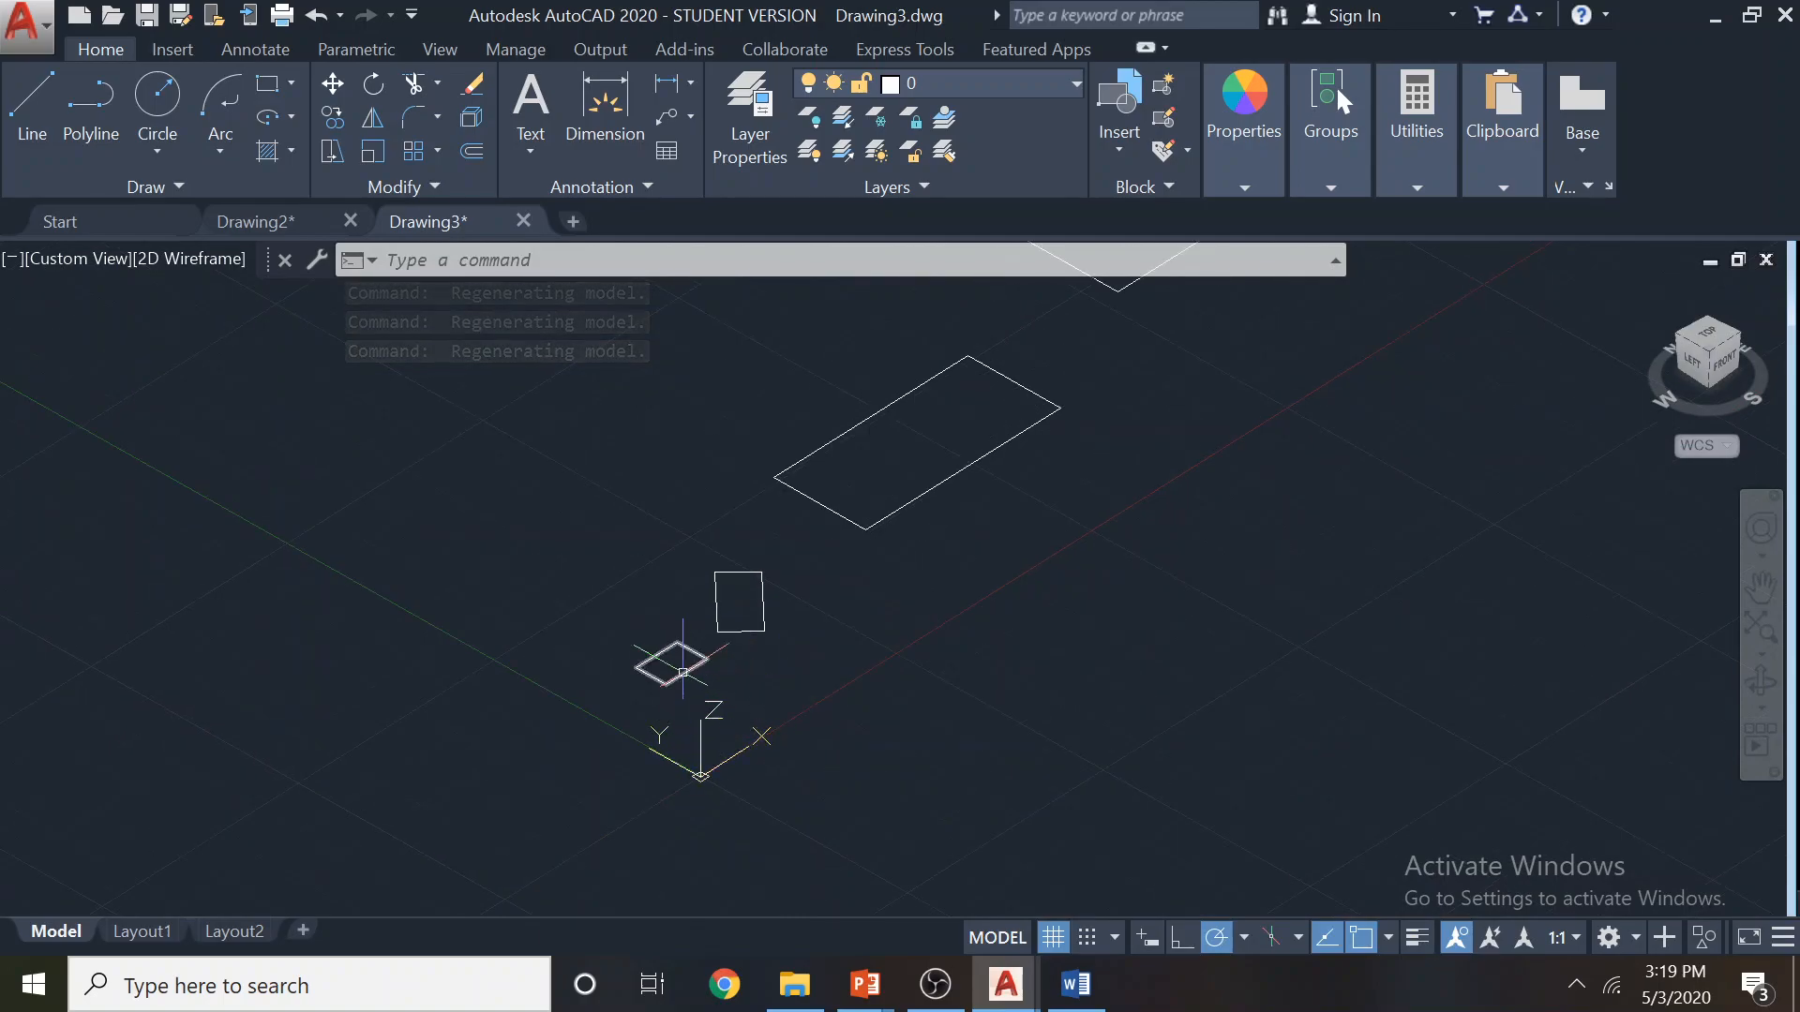
scroll(1093, 612, "down", 2)
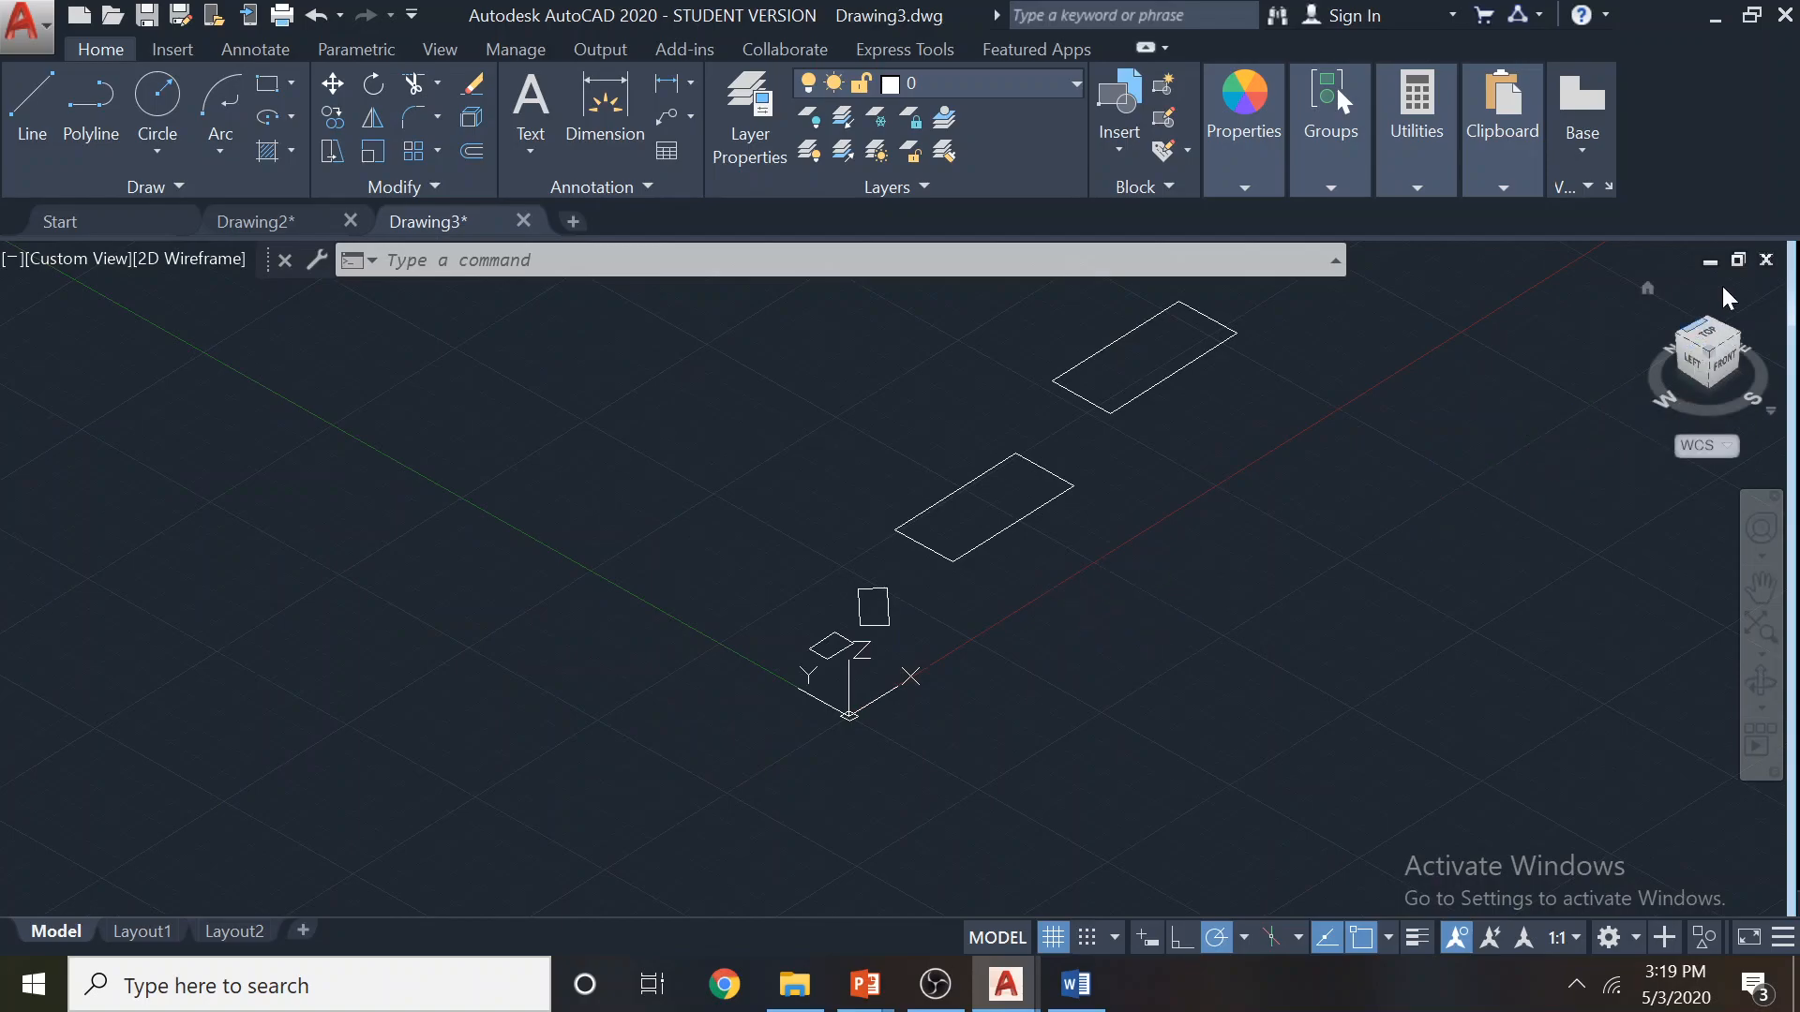
Return to the Top view with north pointing up and free space beside the rectangles
left_click(1721, 335)
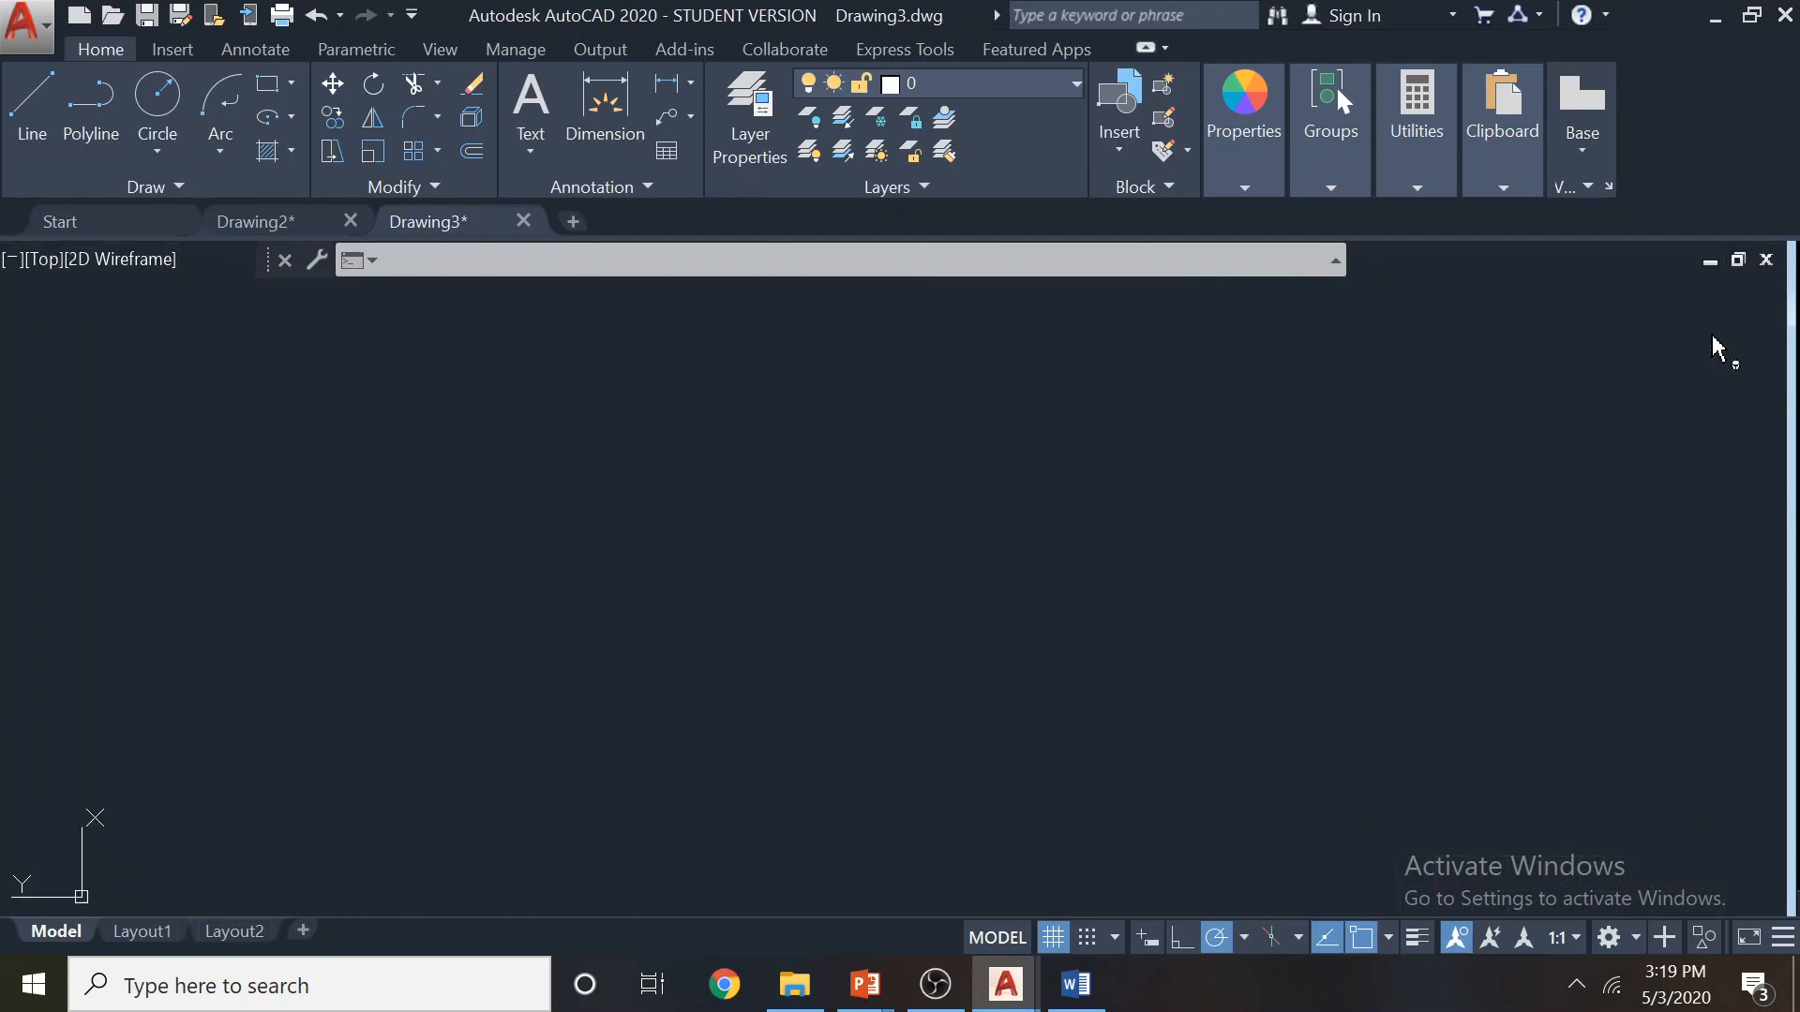
left_click(1777, 314)
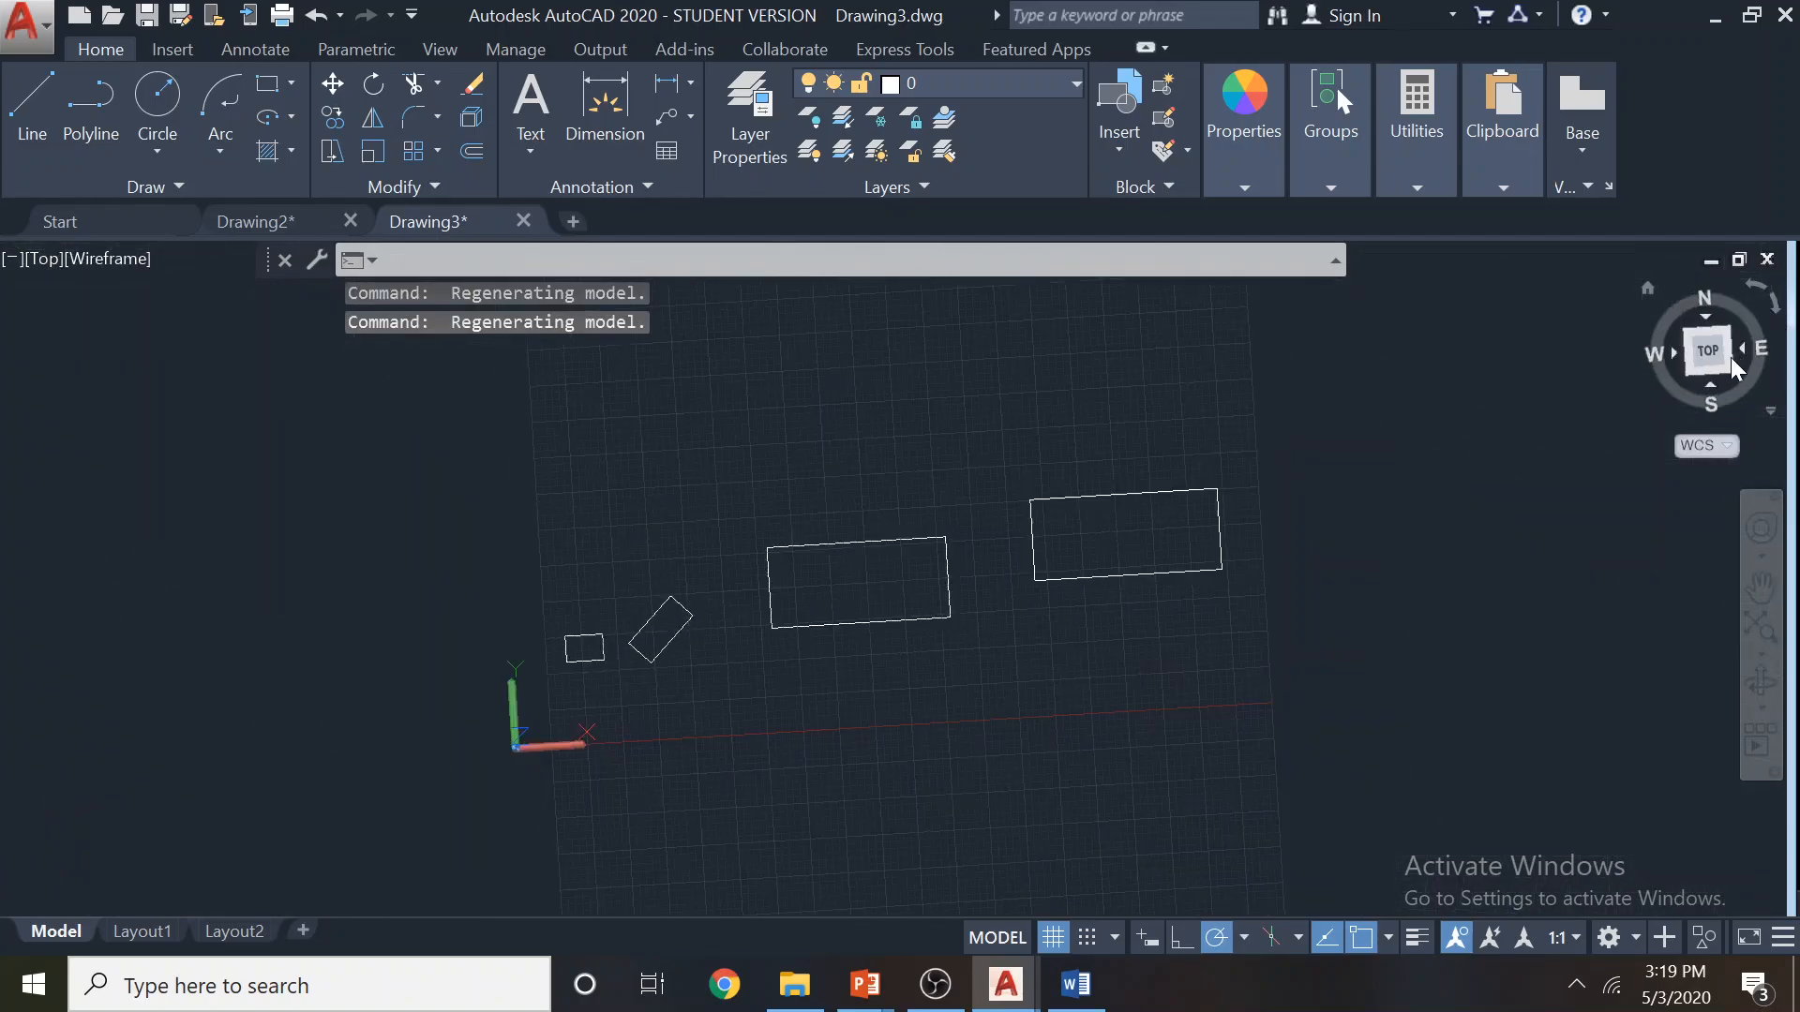
middle_click_drag(1394, 440, 973, 544)
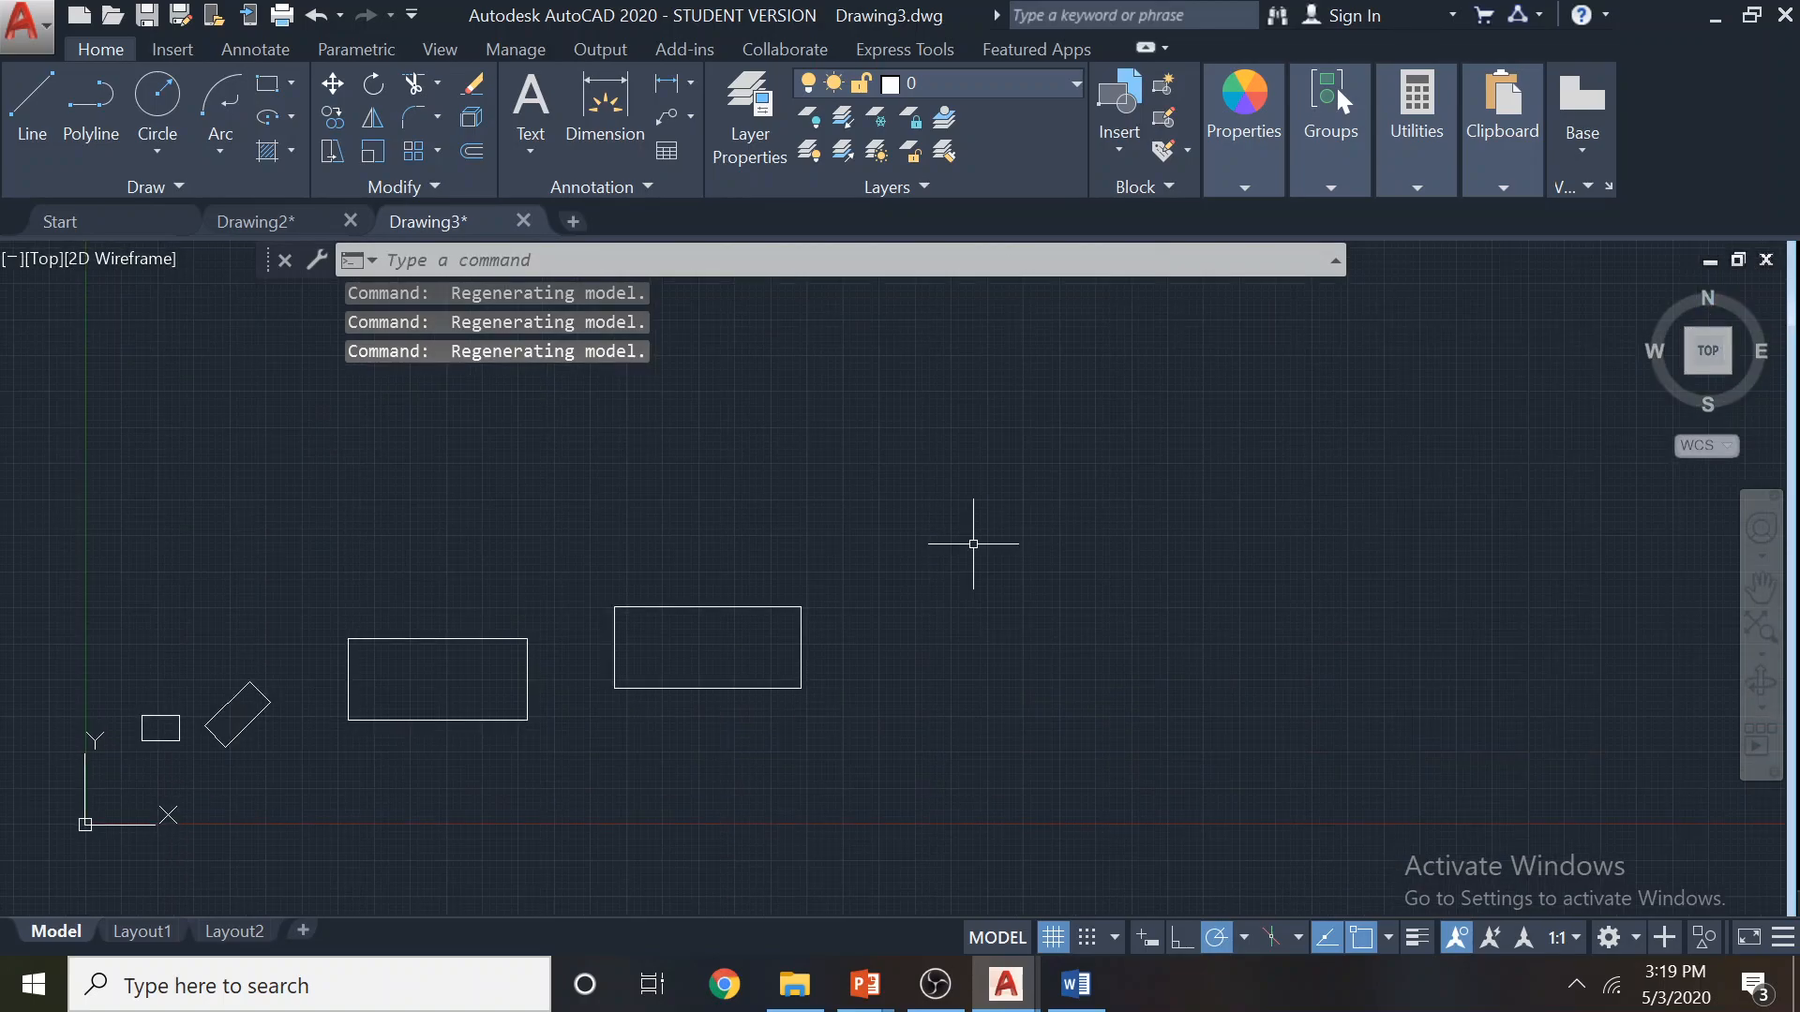
Draw a large rectangle with a thickness of 10 in the free space to the right of the other rectangles
left_click(293, 83)
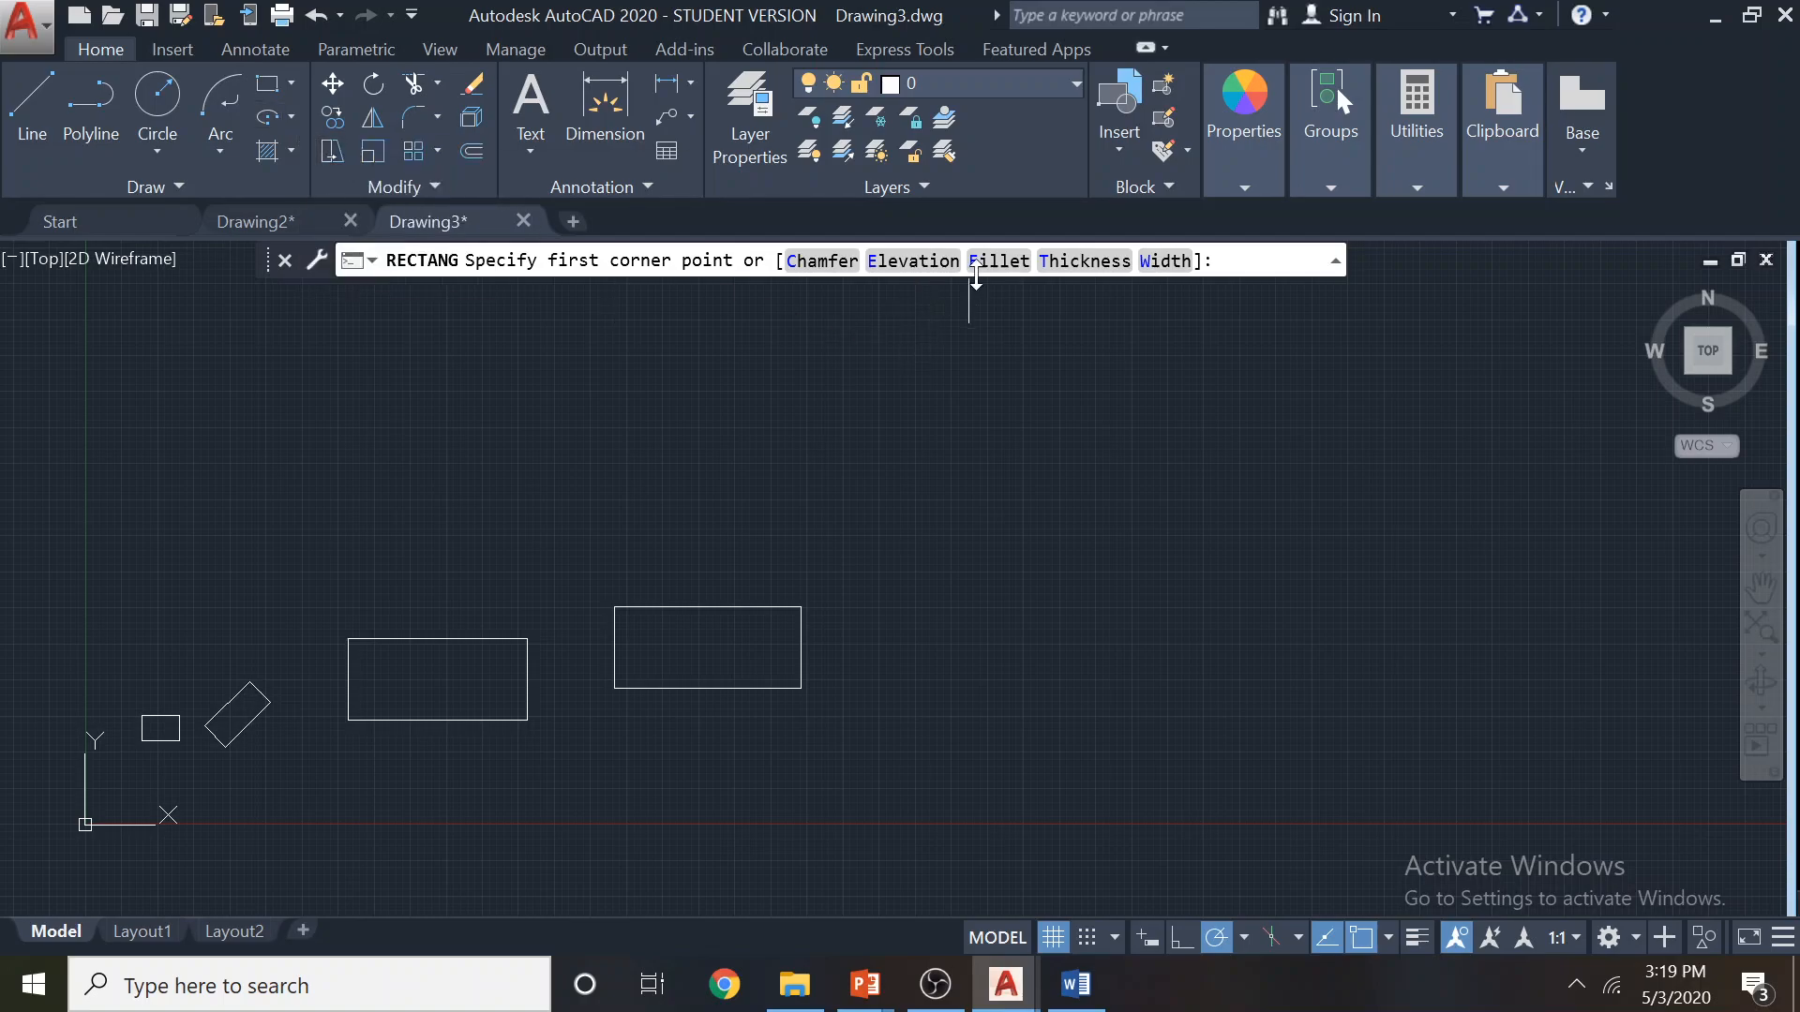
left_click(1080, 263)
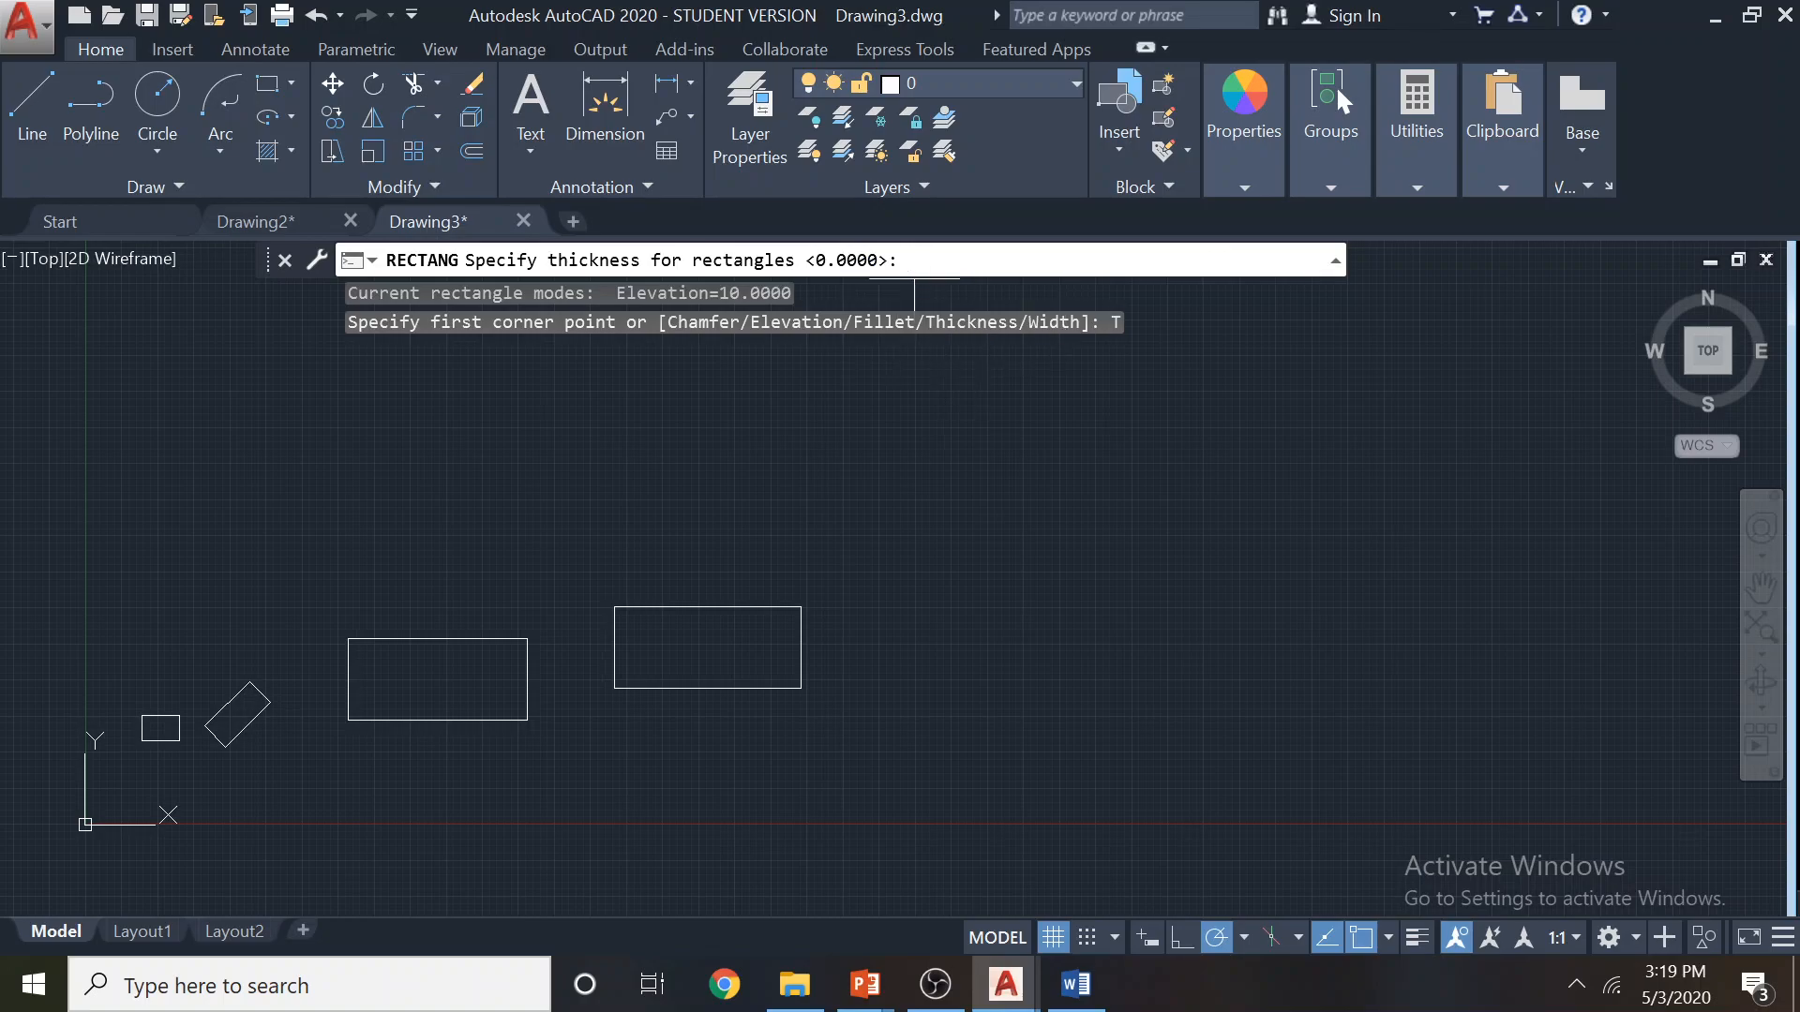
type("10")
key("Return")
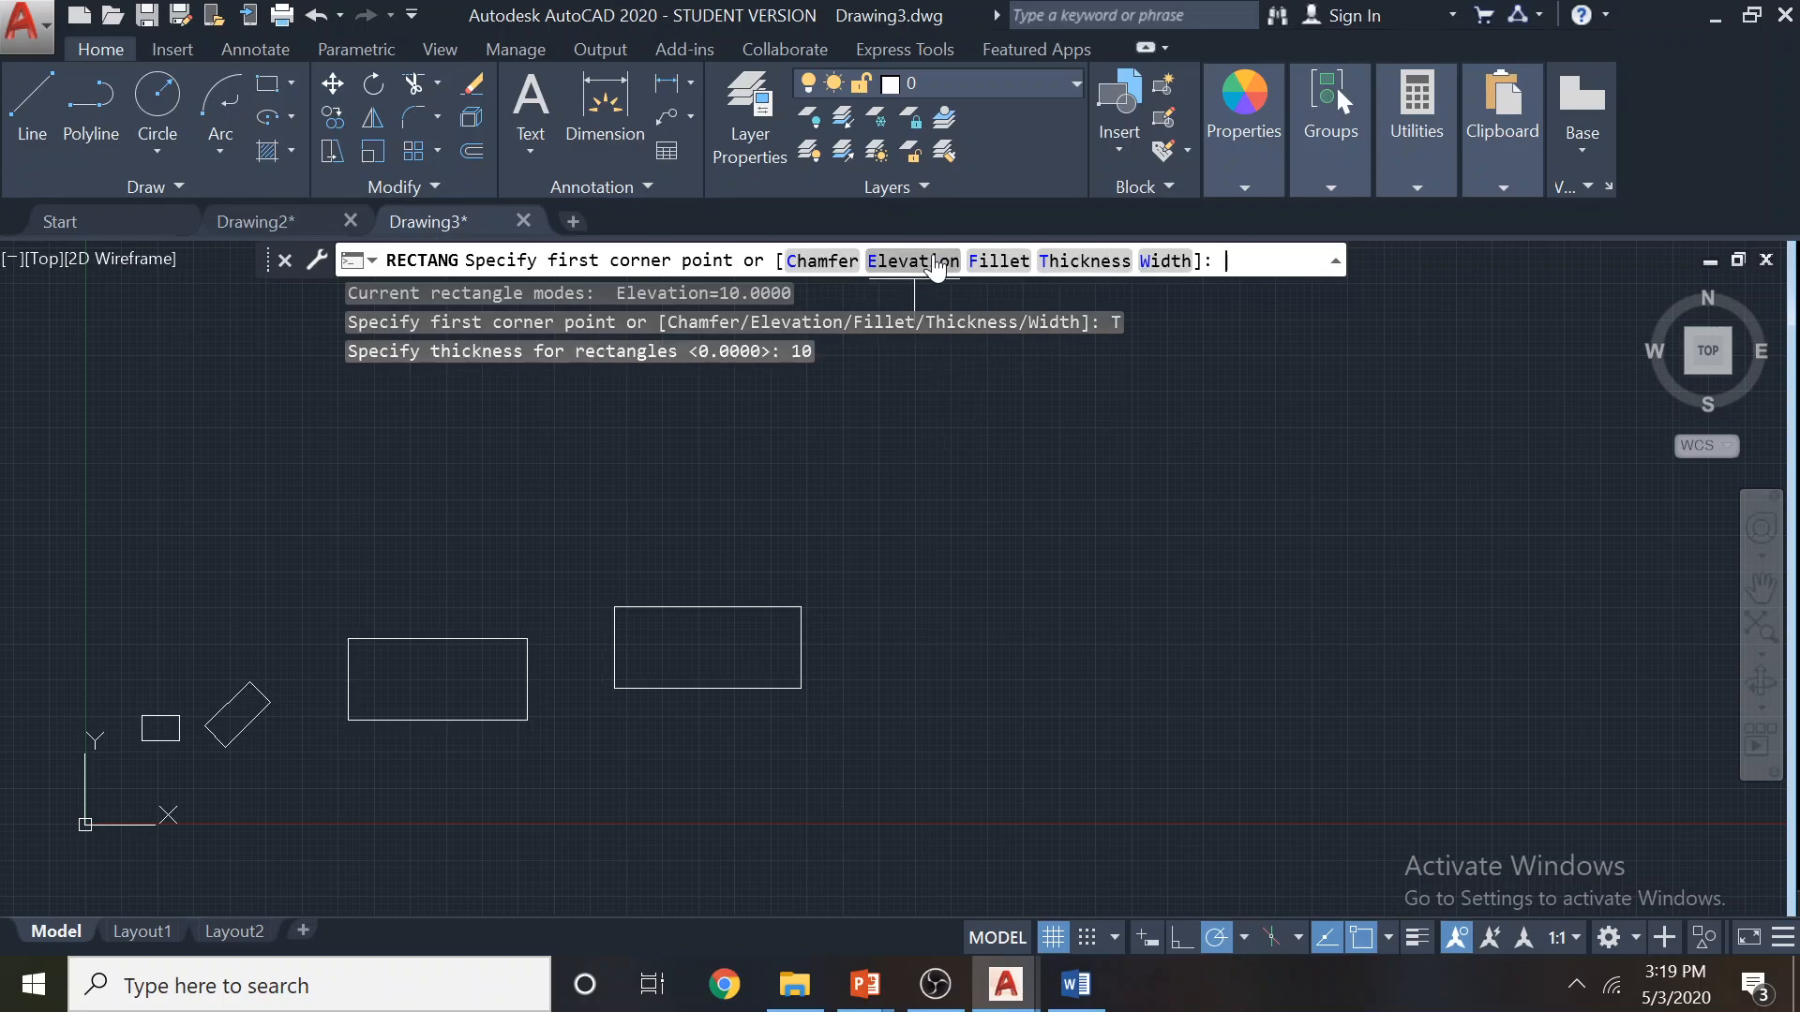
left_click(1001, 493)
left_click(1390, 656)
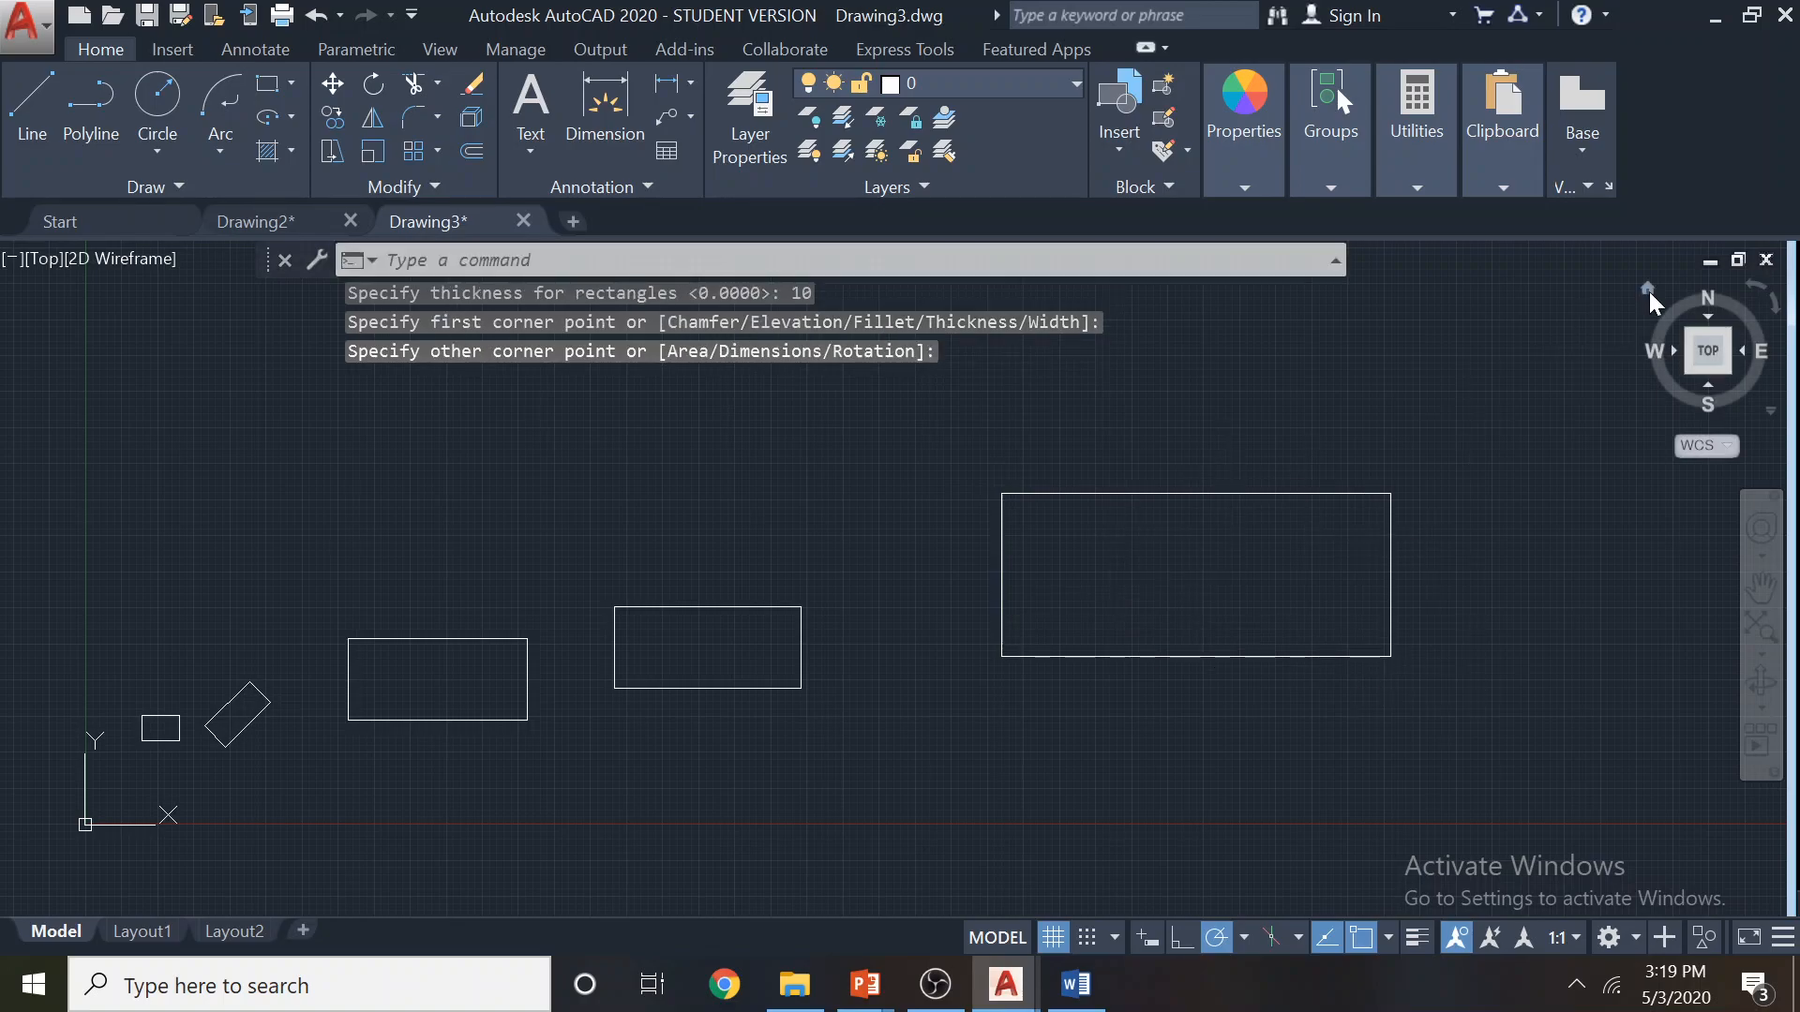
In the isometric home view, draw another rectangle with a thickness of 20 in front of the 10-thick one
left_click(1647, 289)
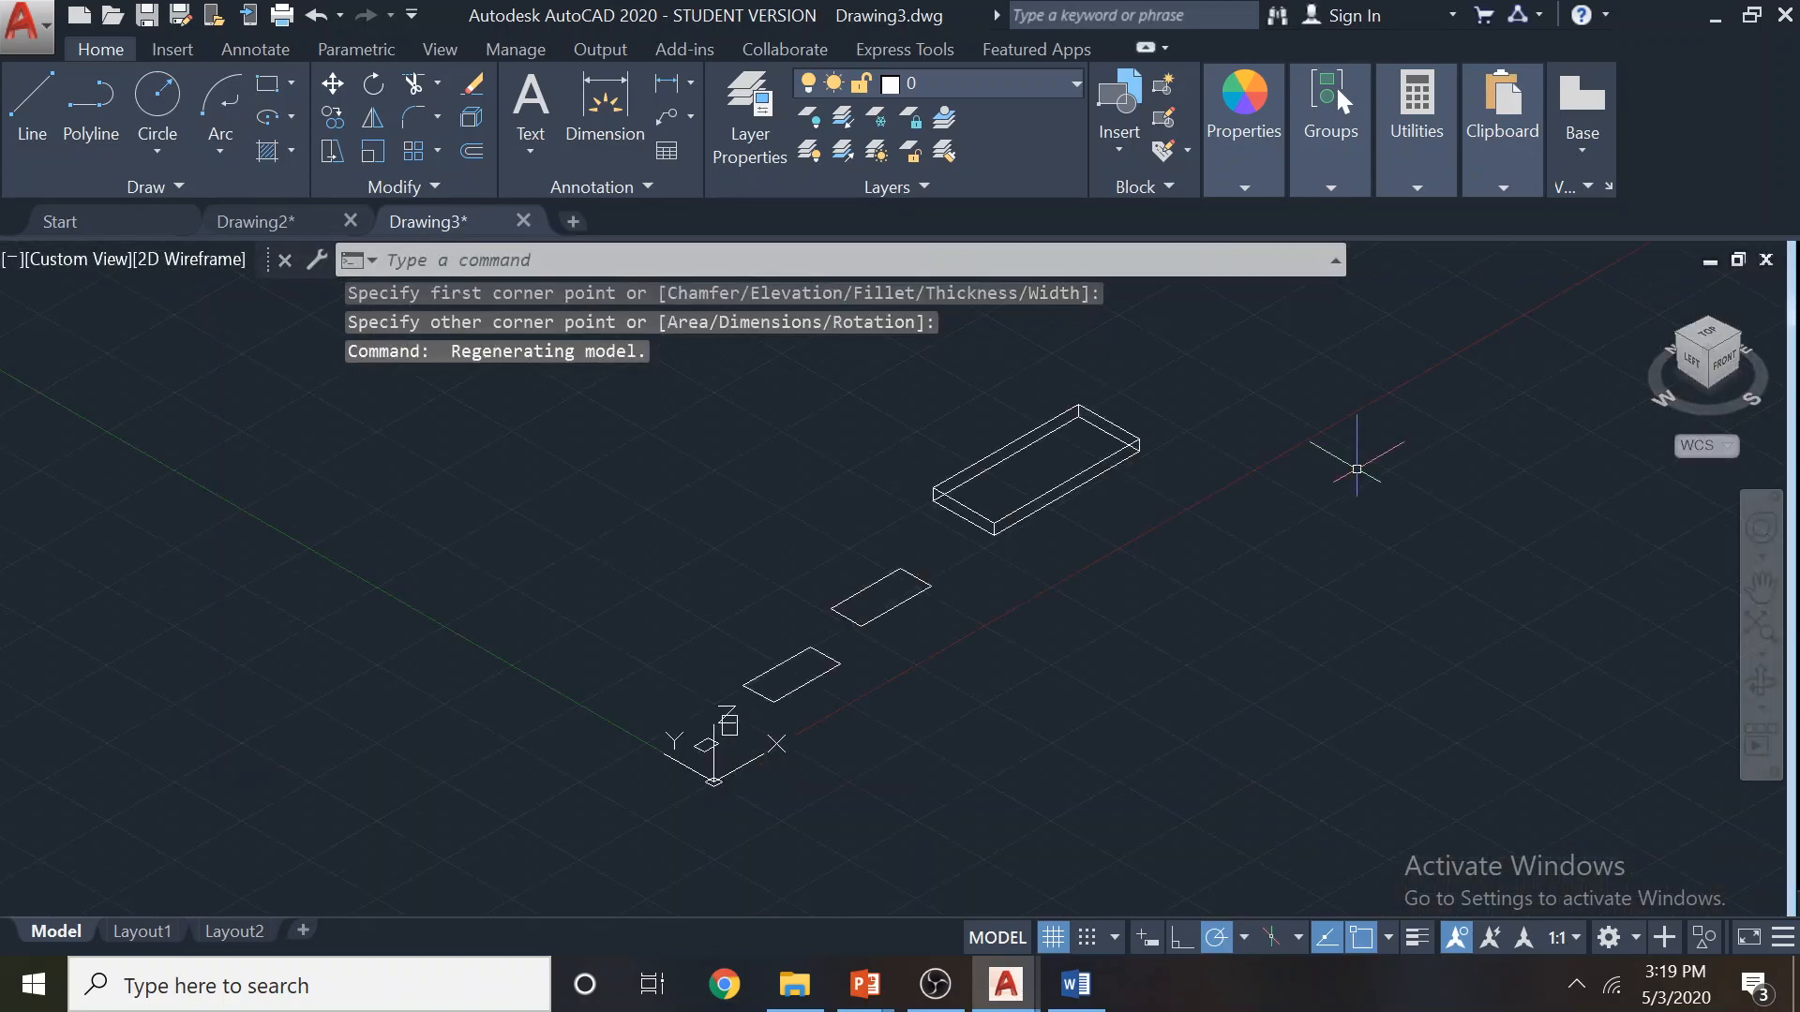
scroll(1008, 521, "up", 5)
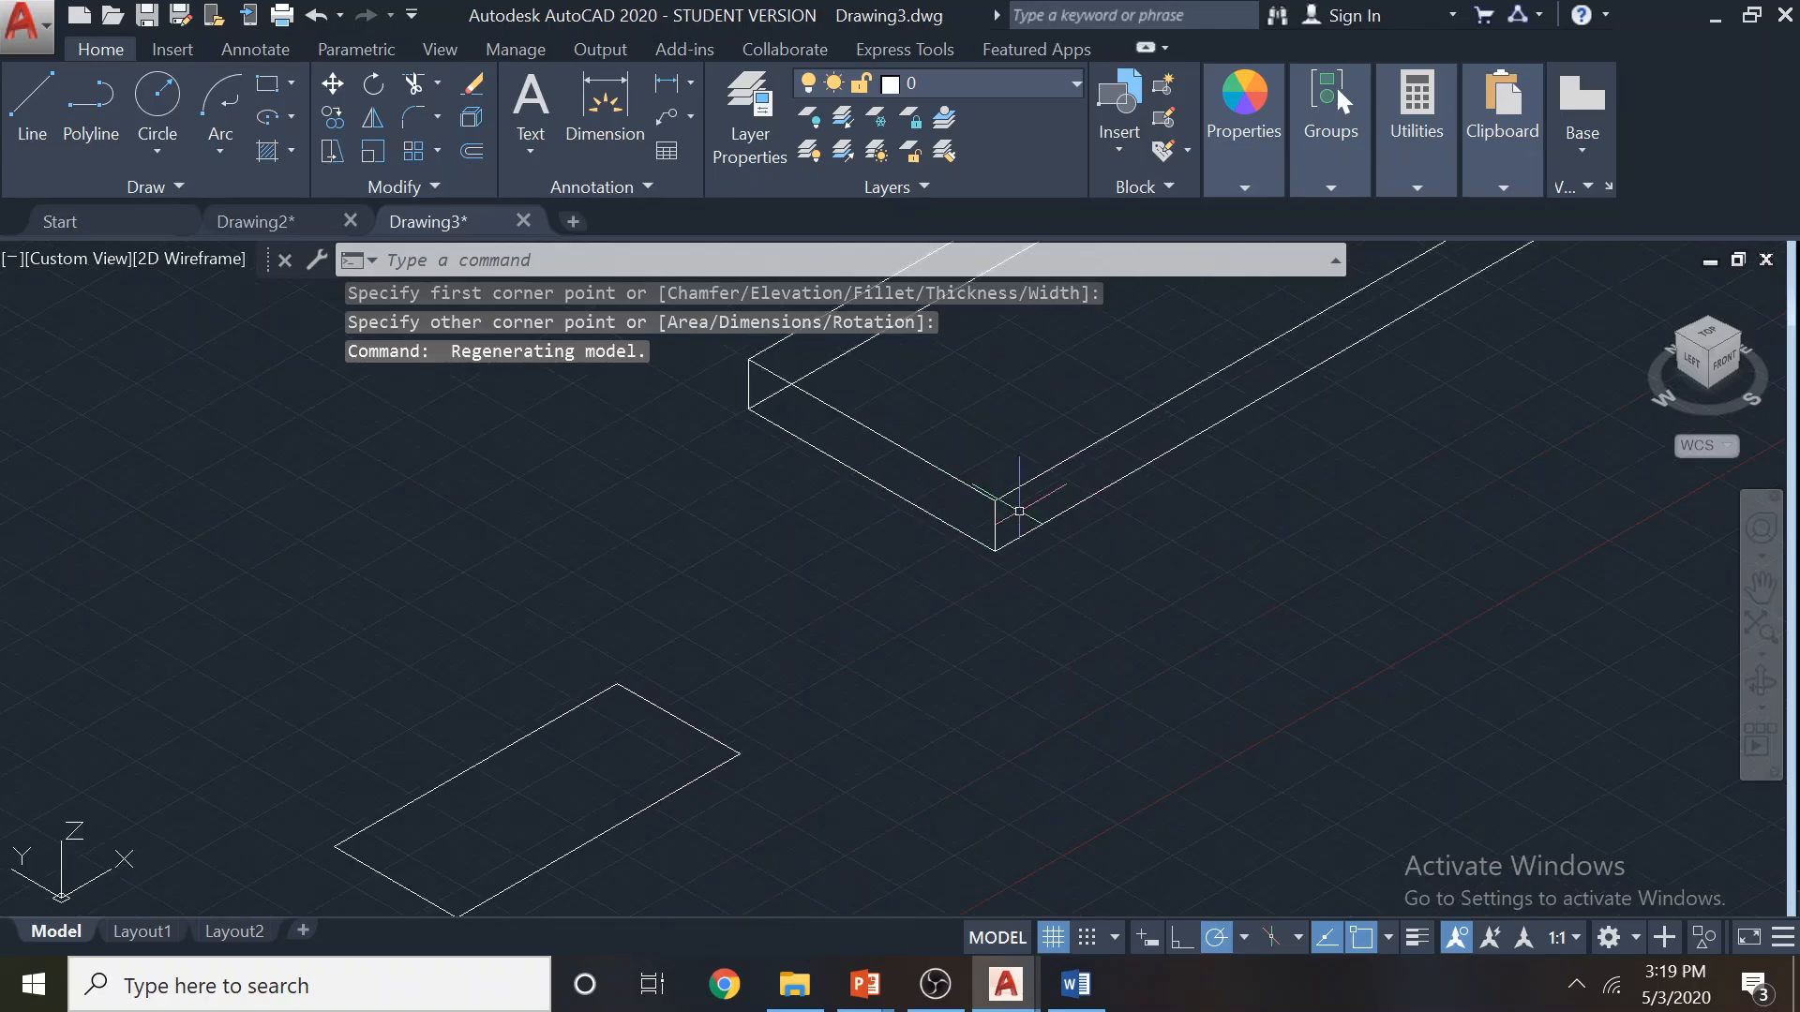
scroll(1019, 511, "down", 5)
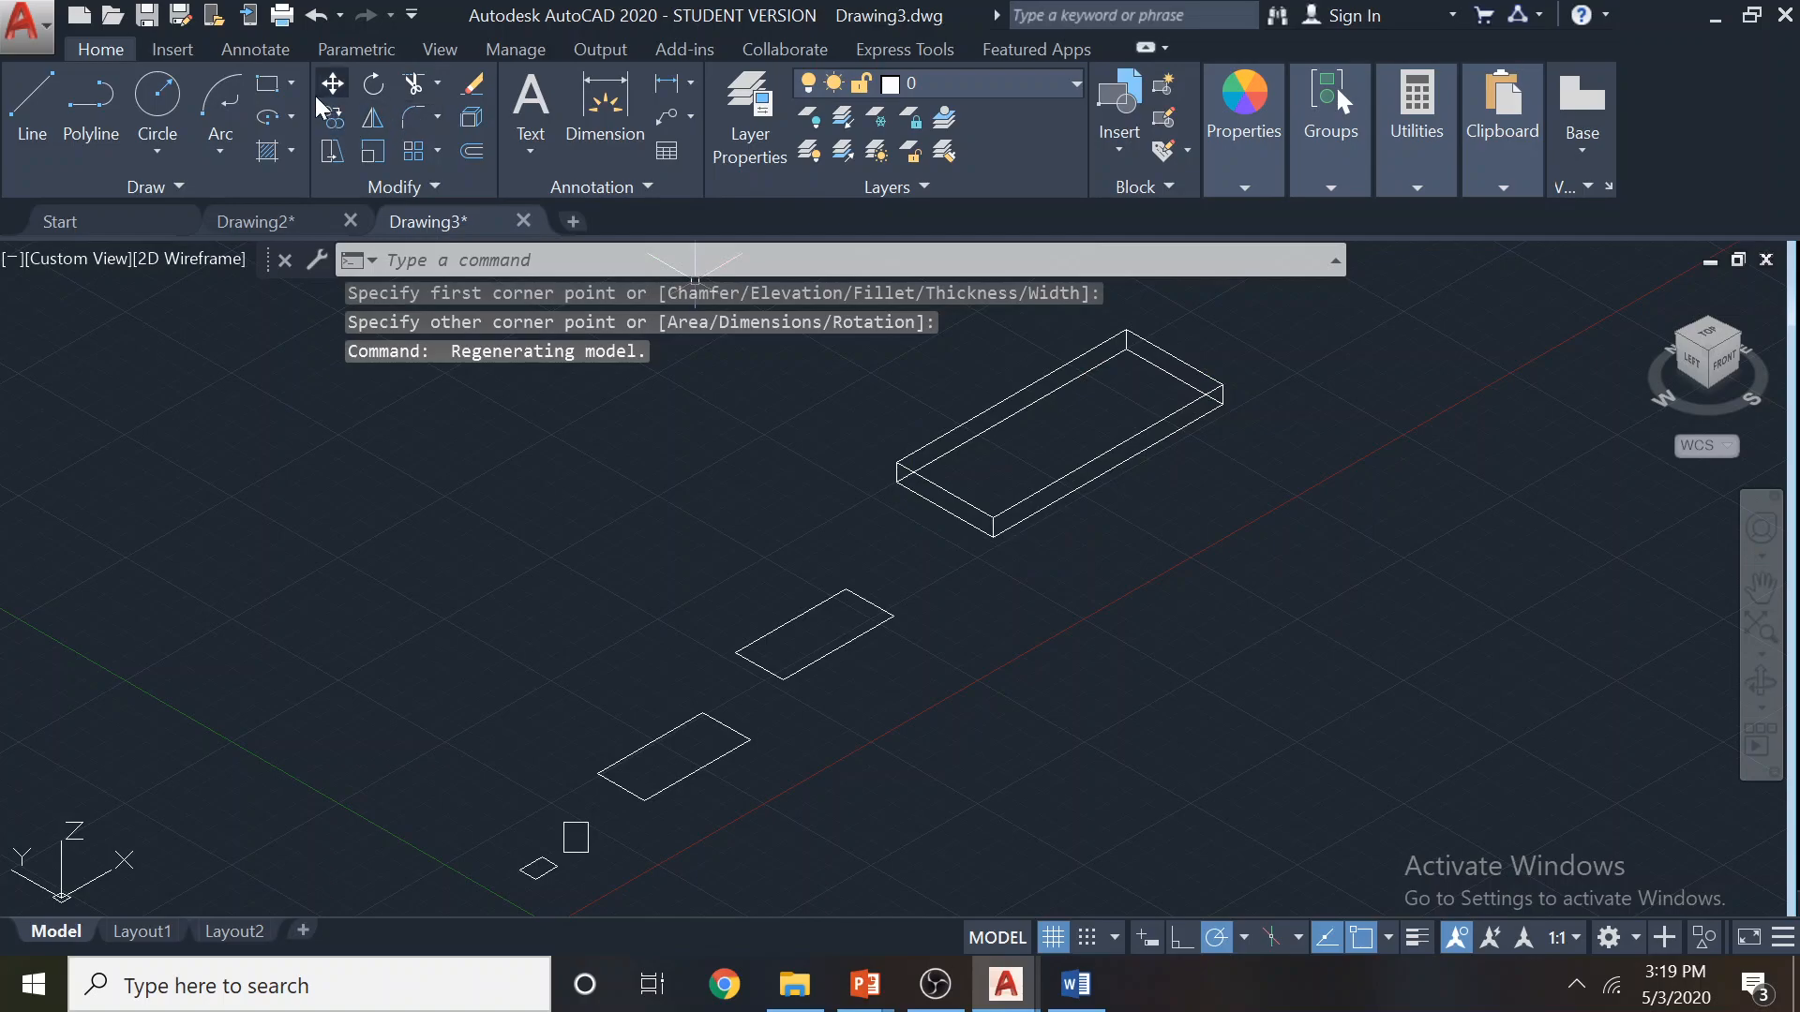
left_click(291, 83)
left_click(295, 116)
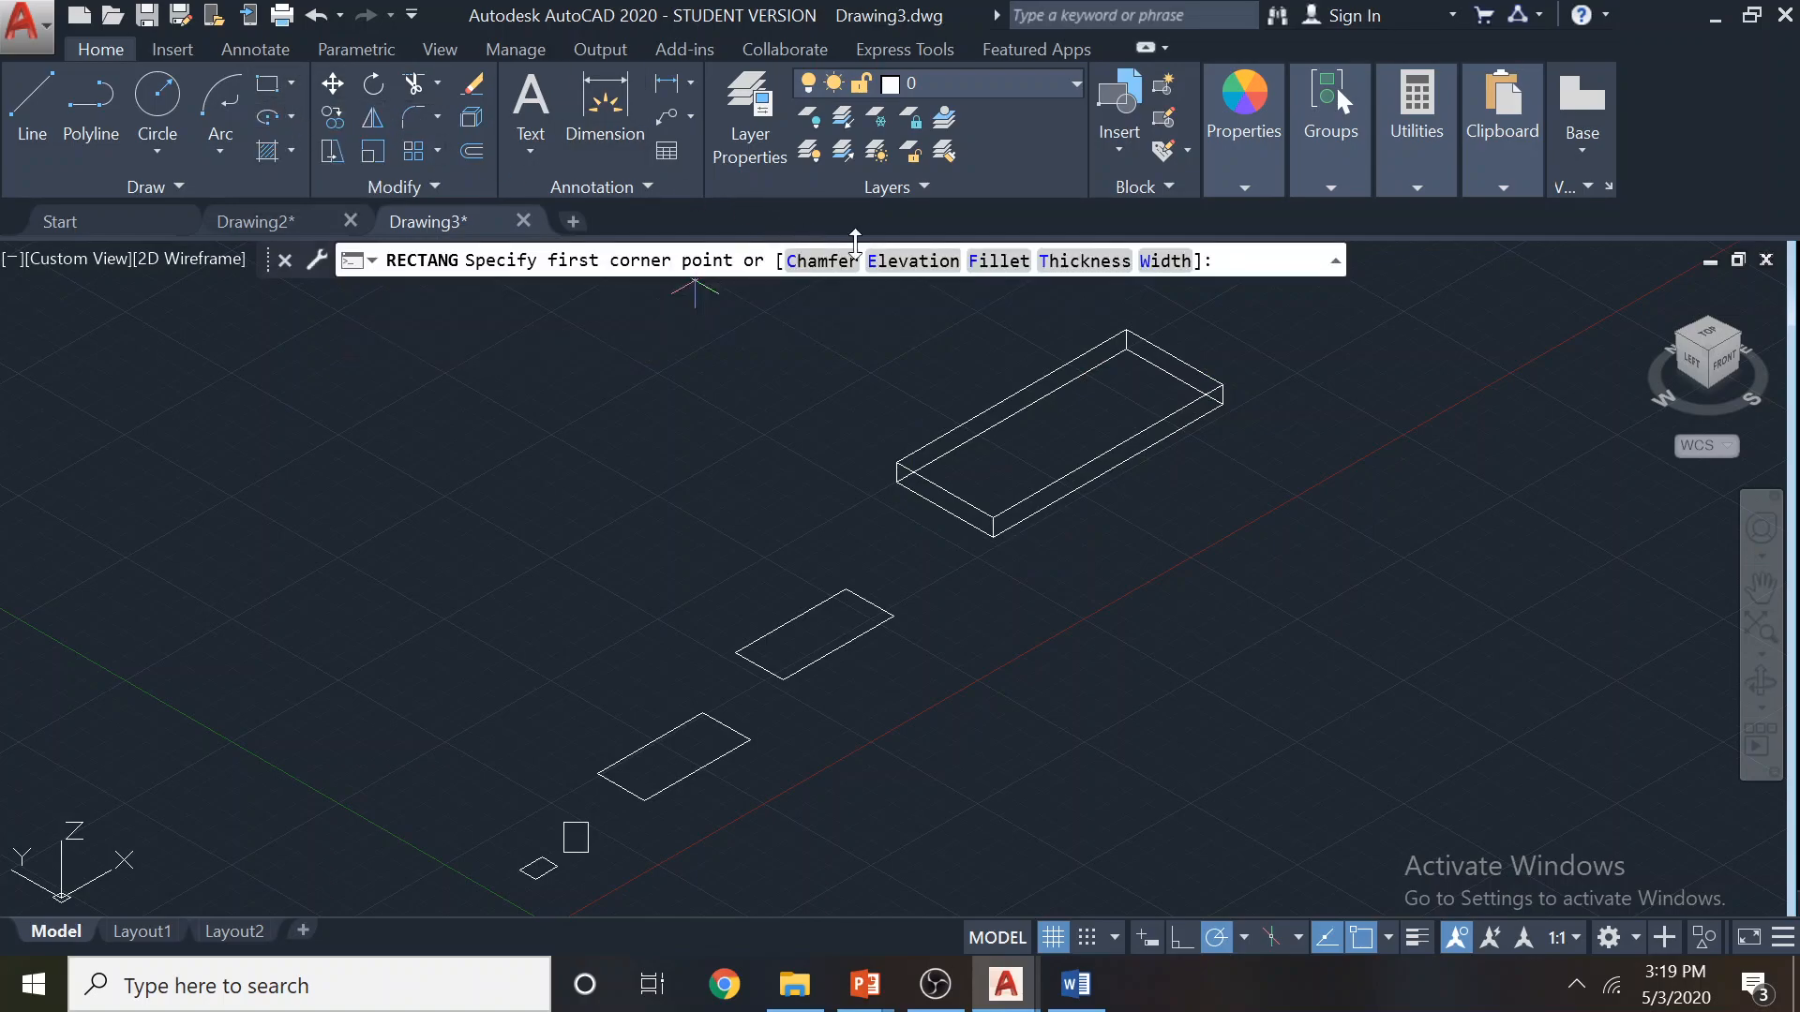
left_click(1083, 261)
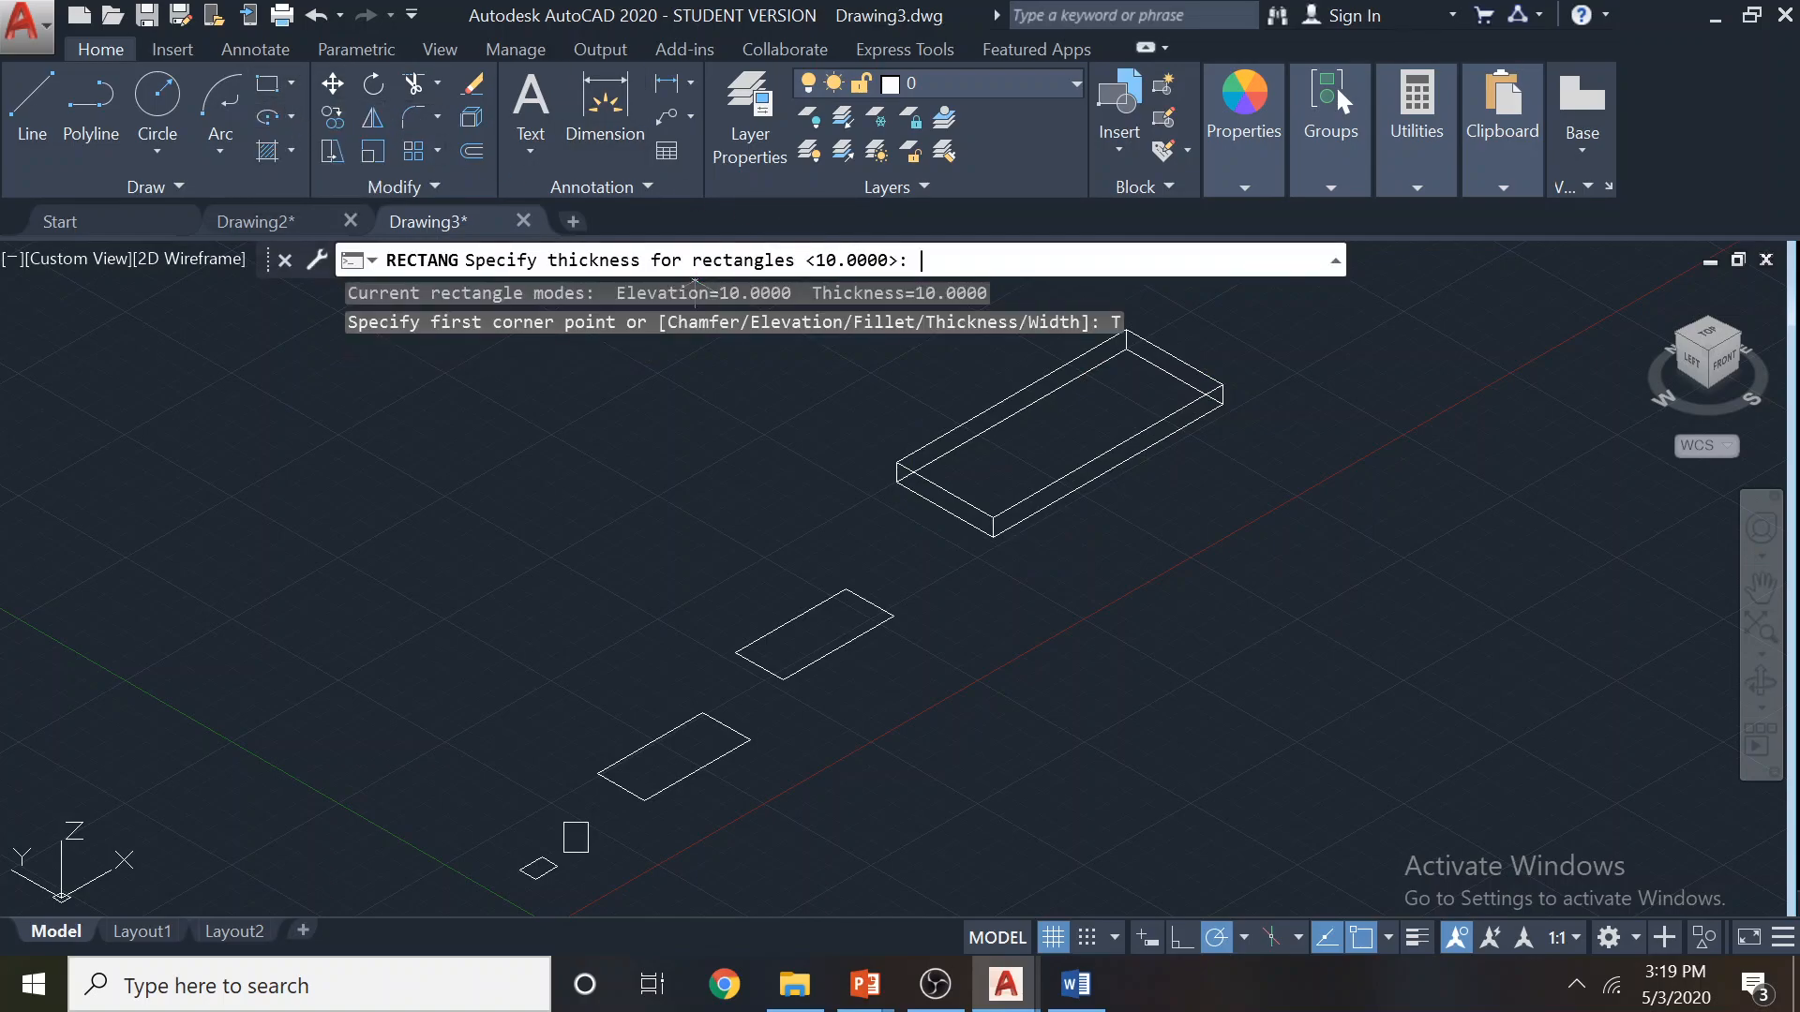
key("Return")
left_click(1090, 682)
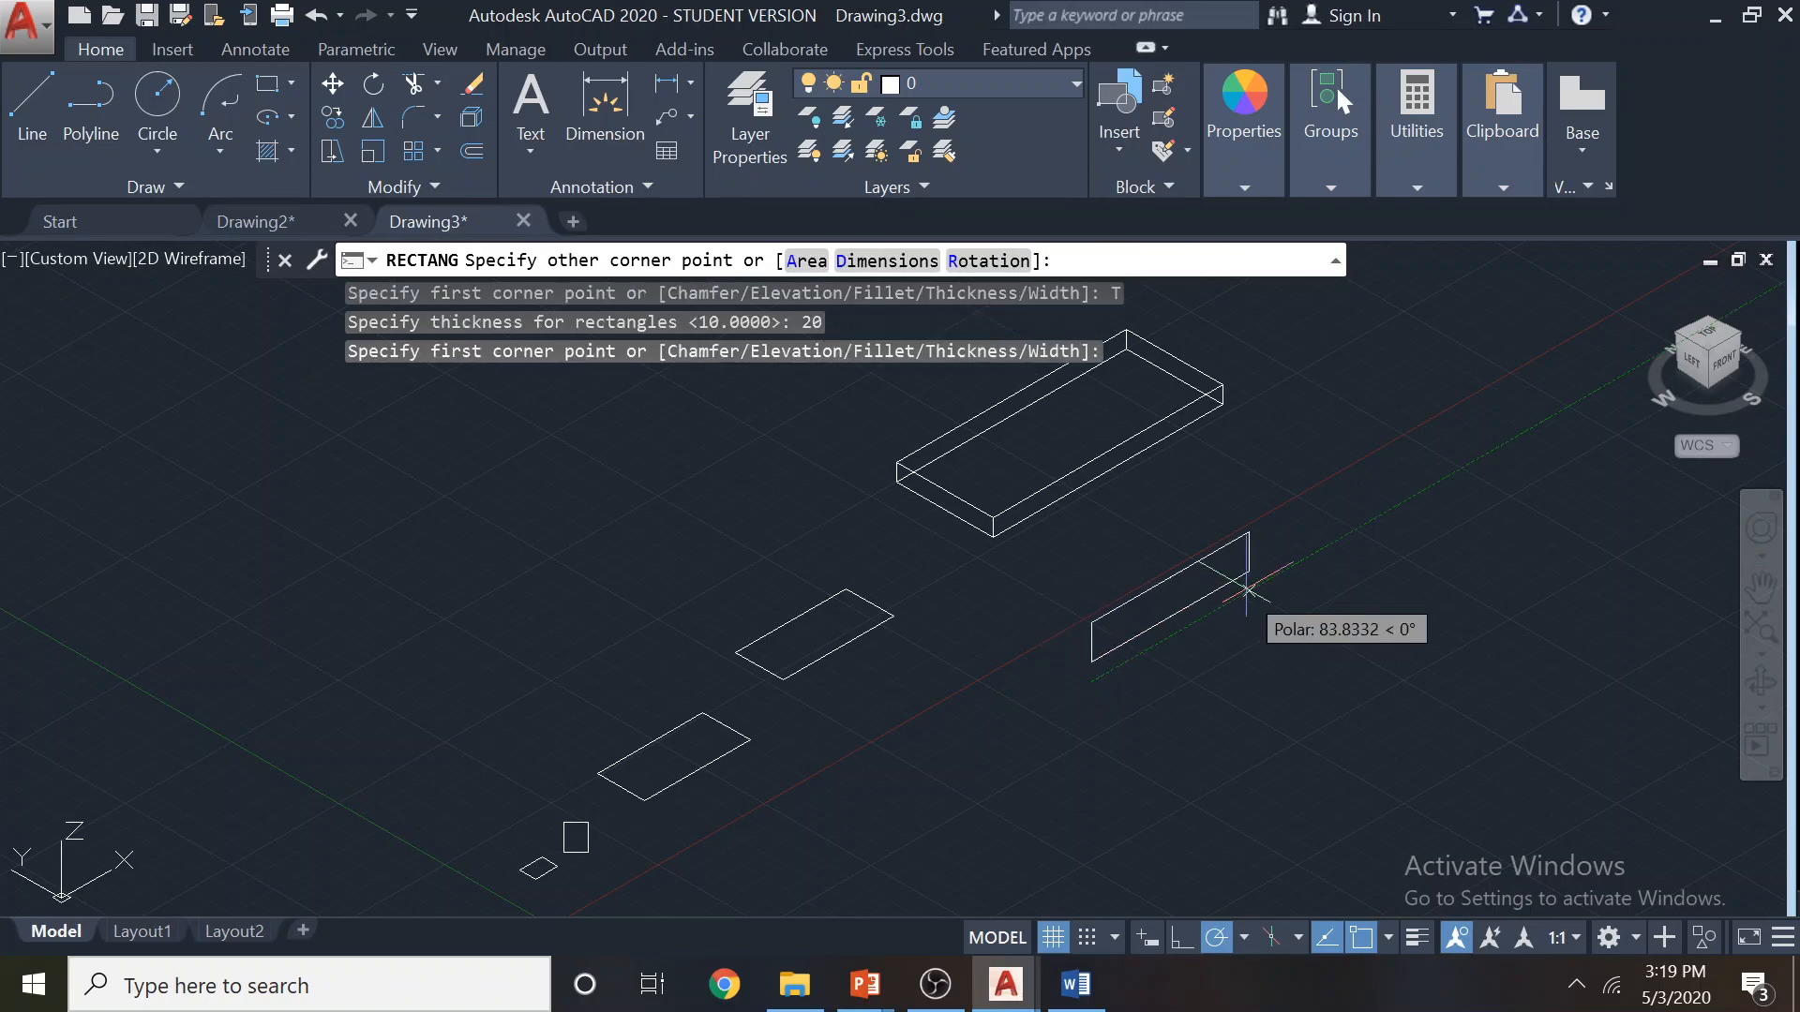
left_click(1418, 611)
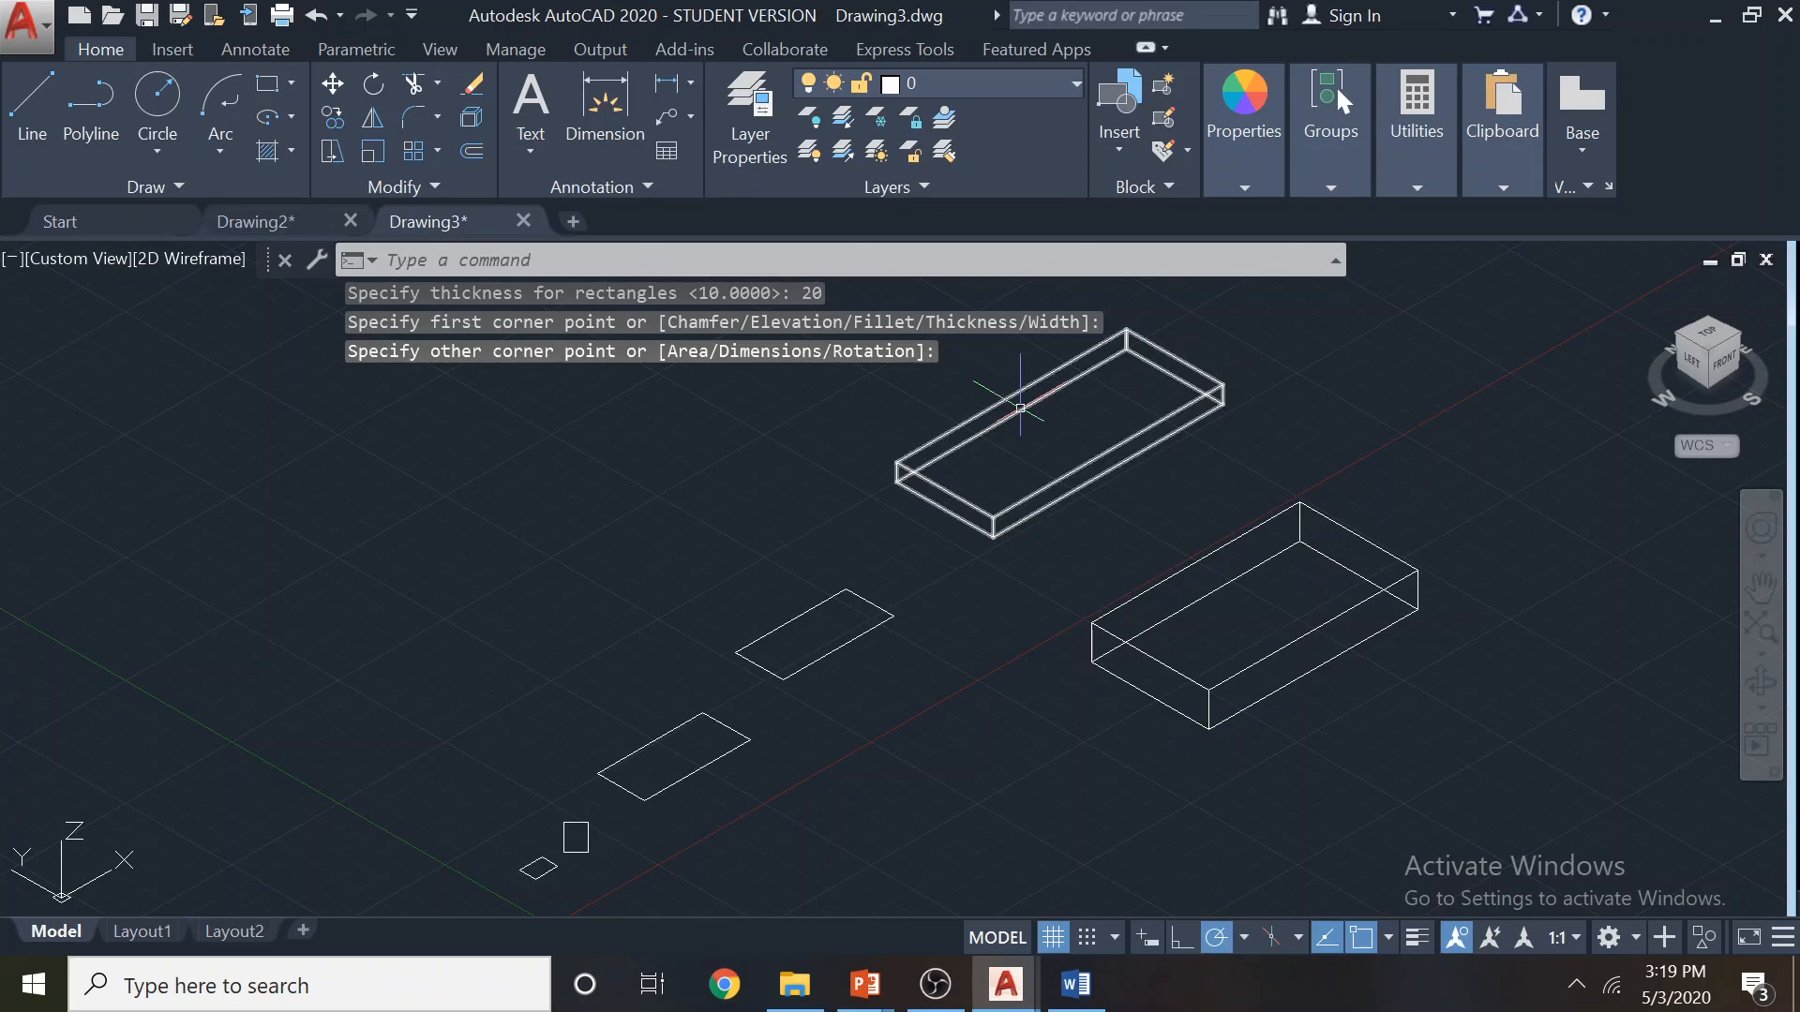
left_click(440, 50)
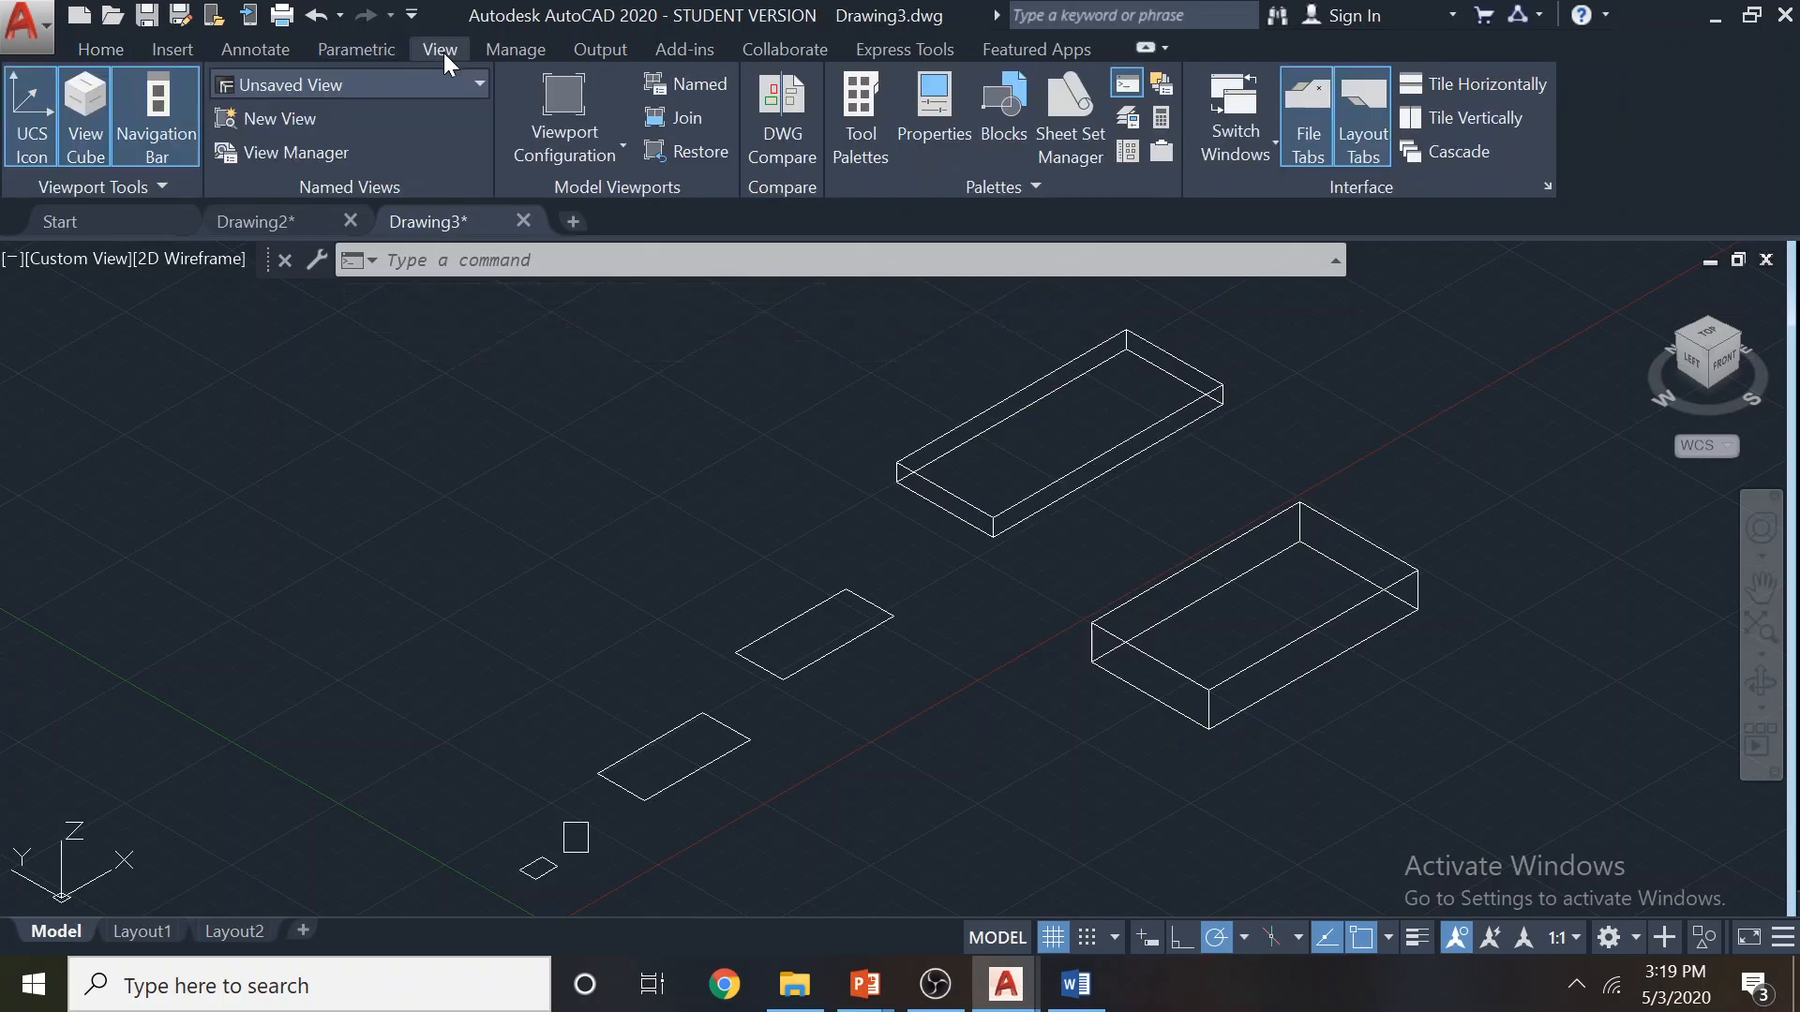
left_click(117, 58)
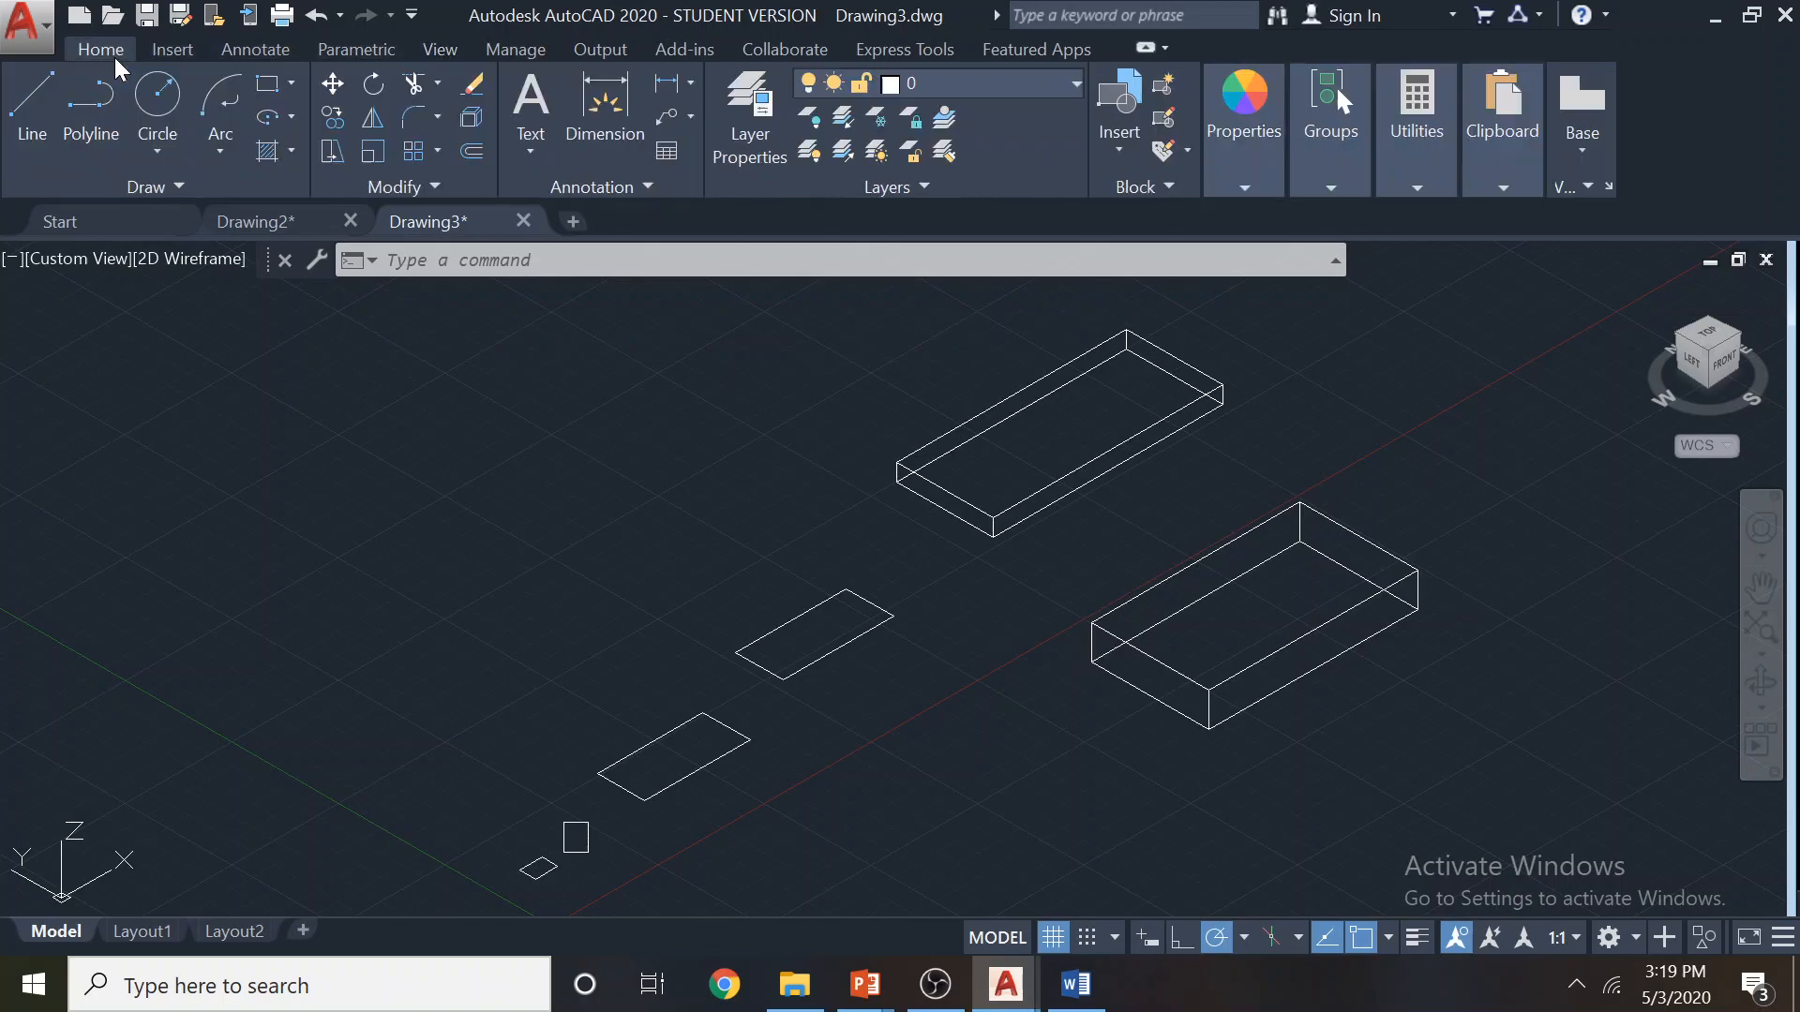
left_click(1113, 606)
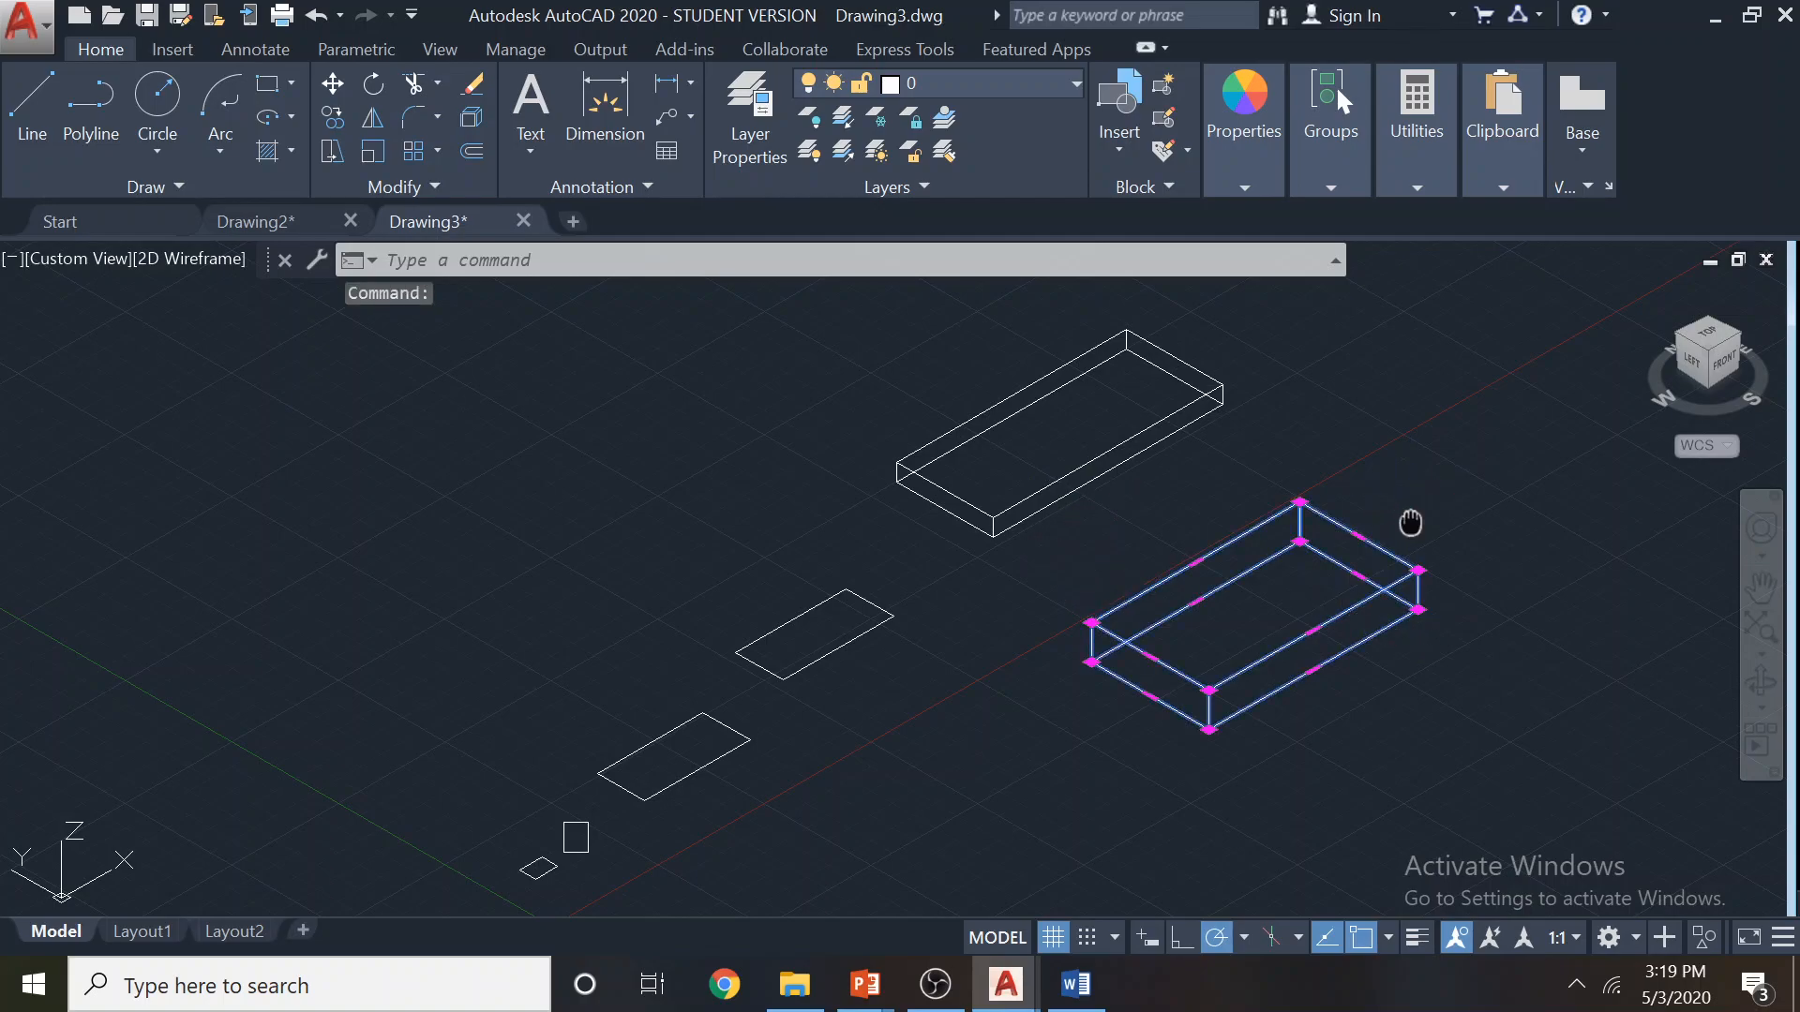
Return to the Top view and draw a large rectangle with a line width of 5 to the right of the 20-thick one
left_click(1707, 345)
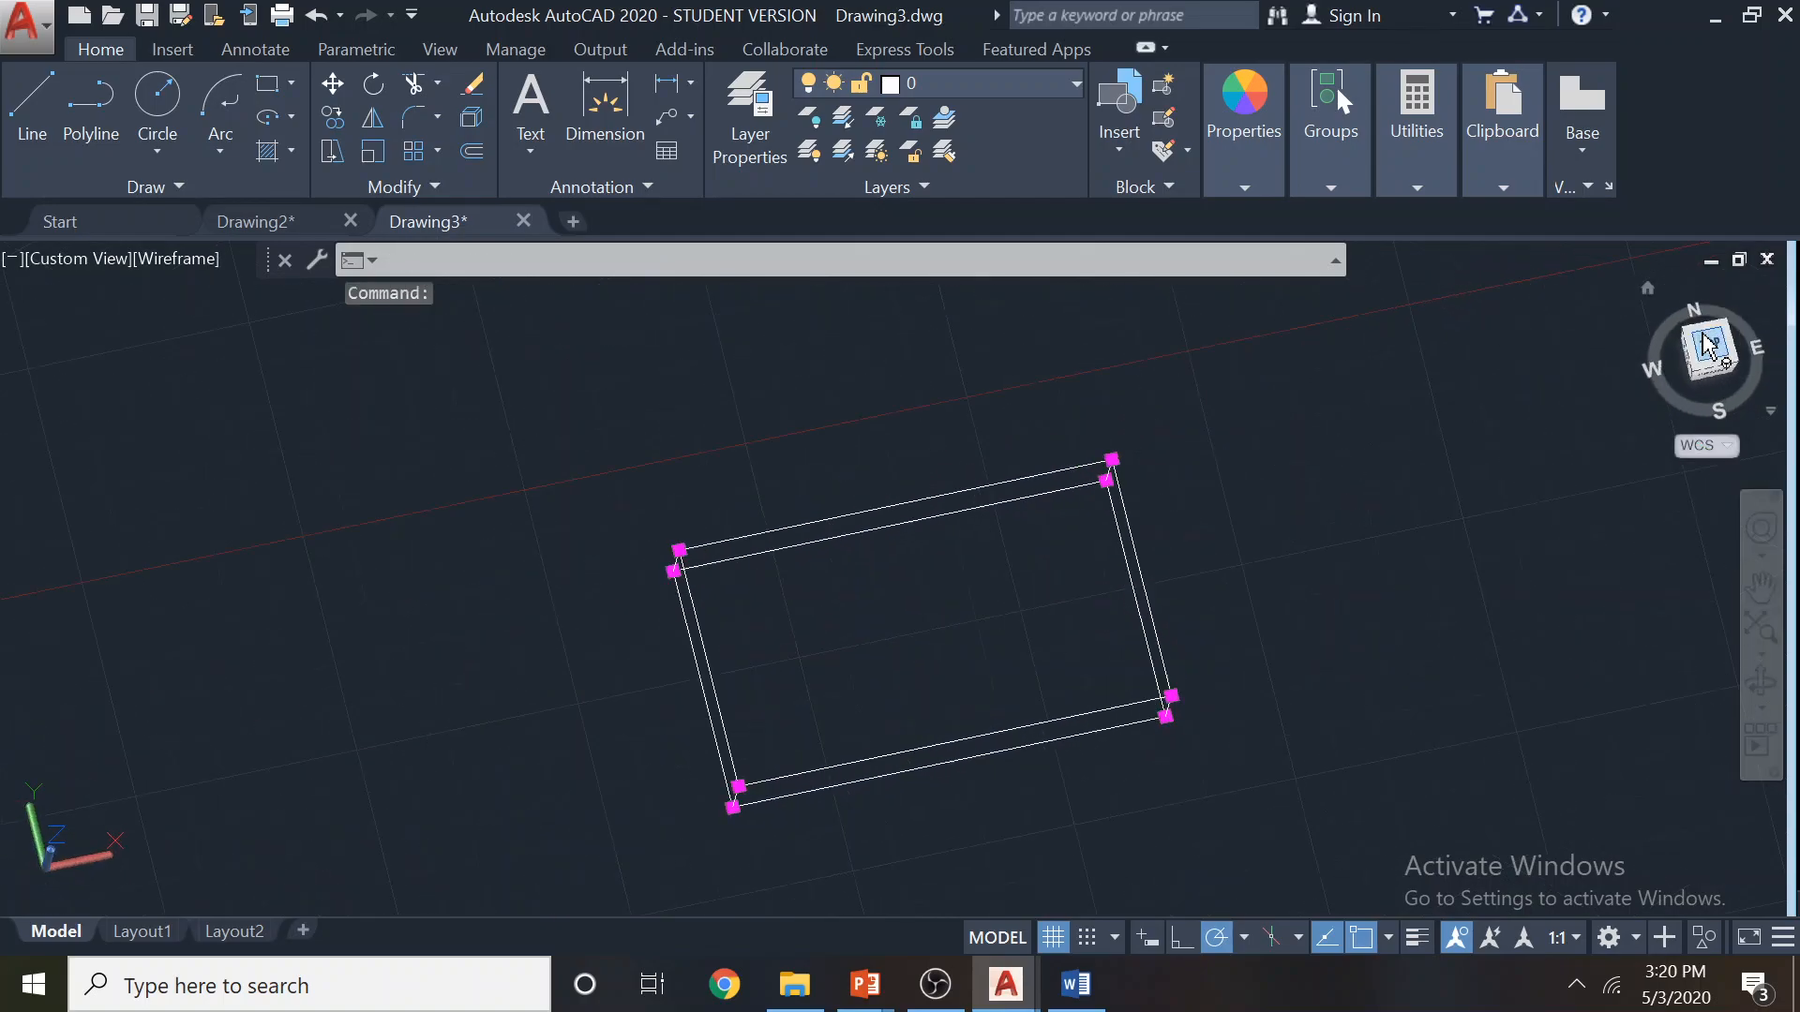
scroll(1340, 544, "down", 3)
middle_click_drag(1370, 537, 786, 644)
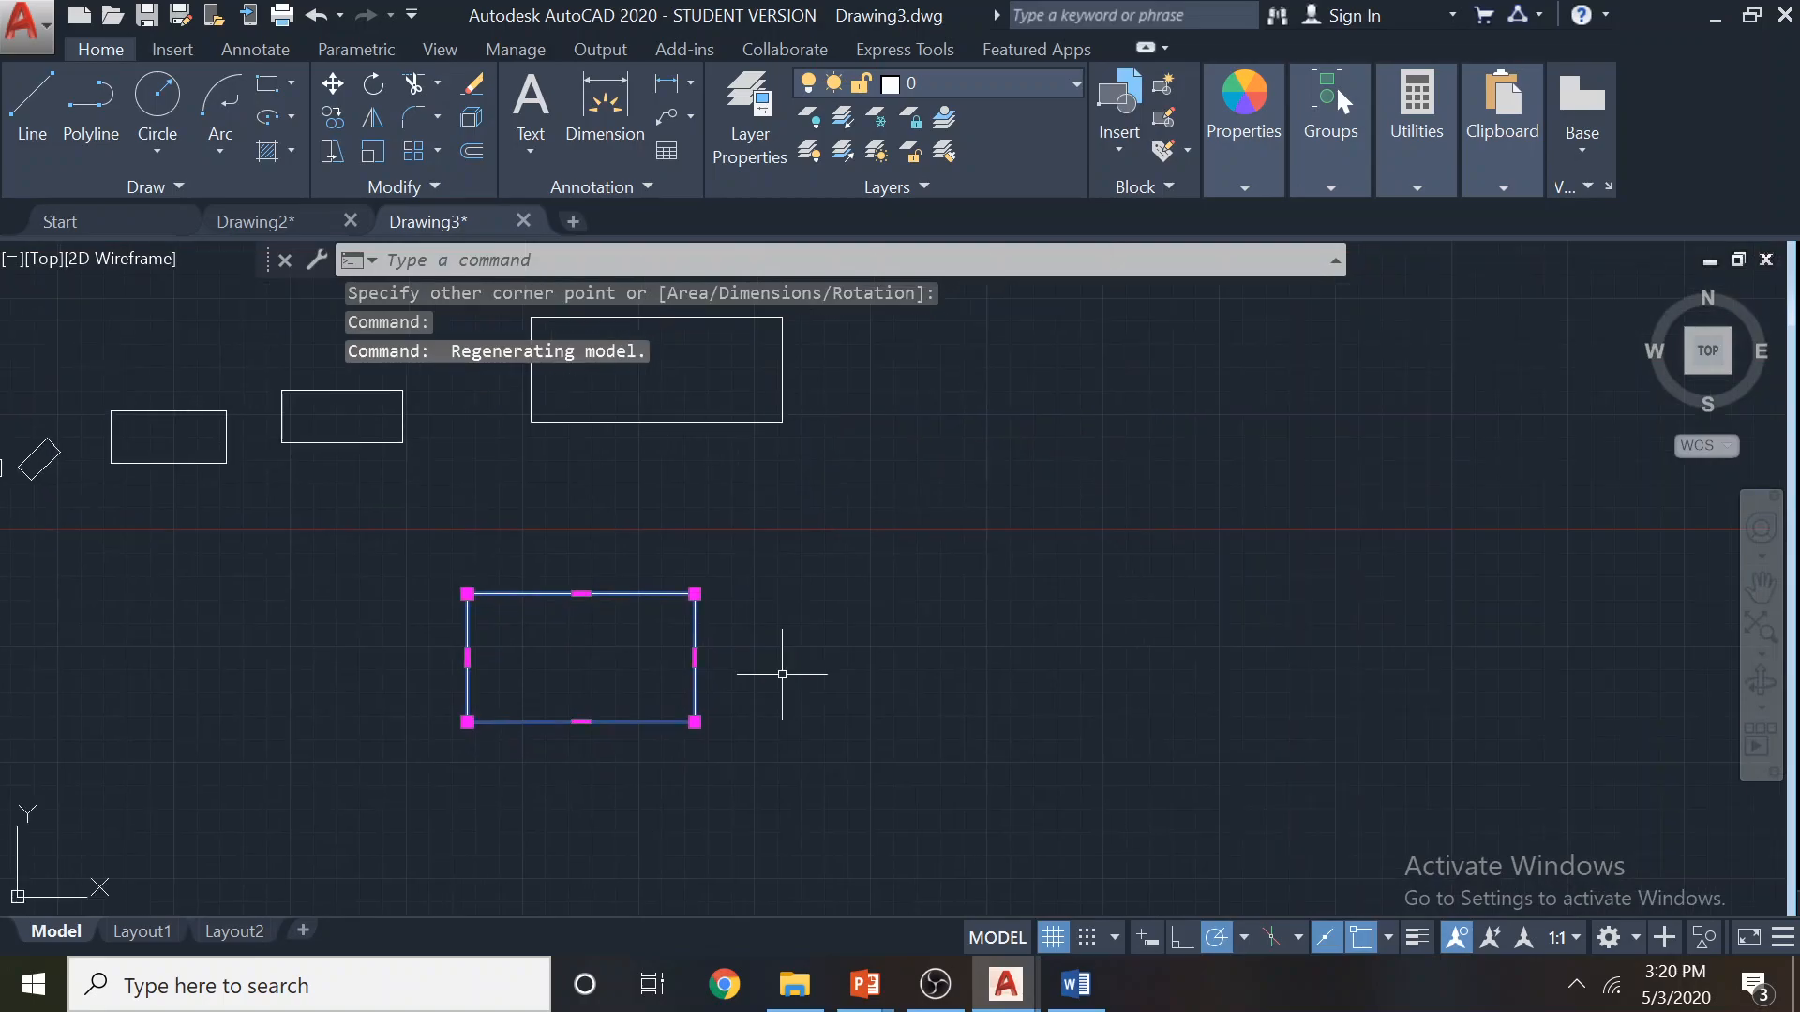
left_click(291, 82)
left_click(286, 103)
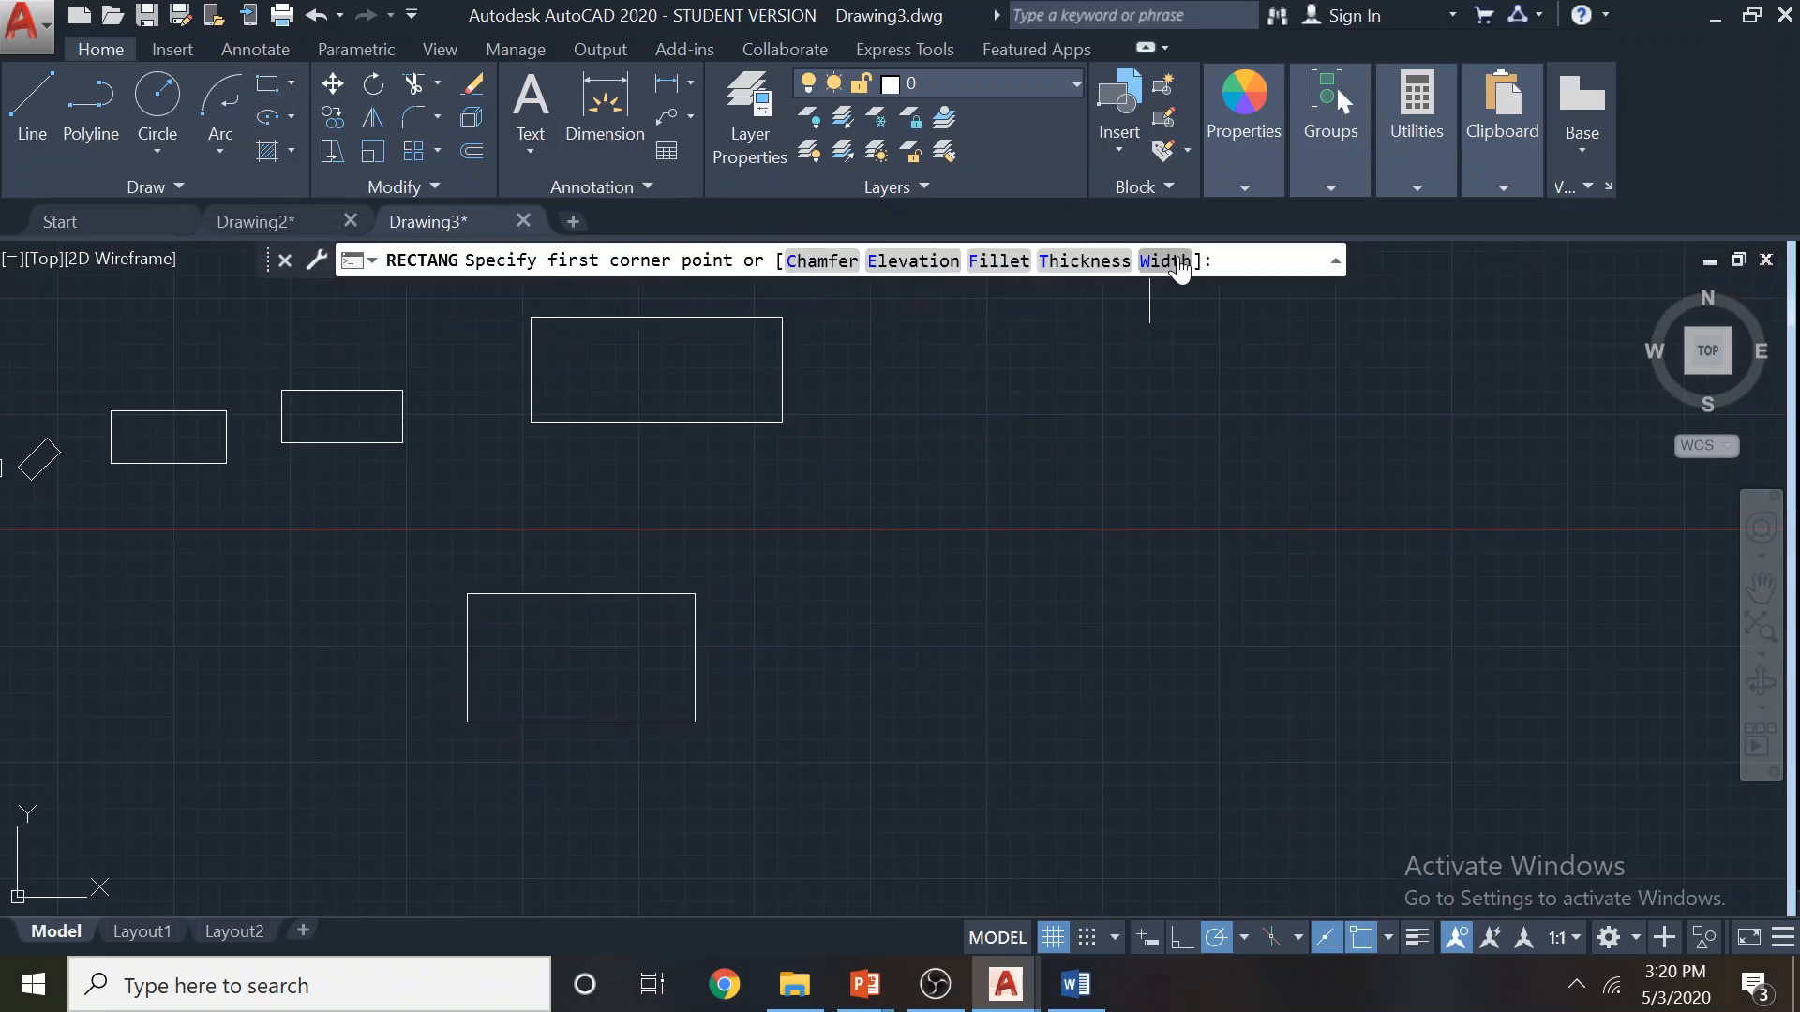
left_click(1166, 261)
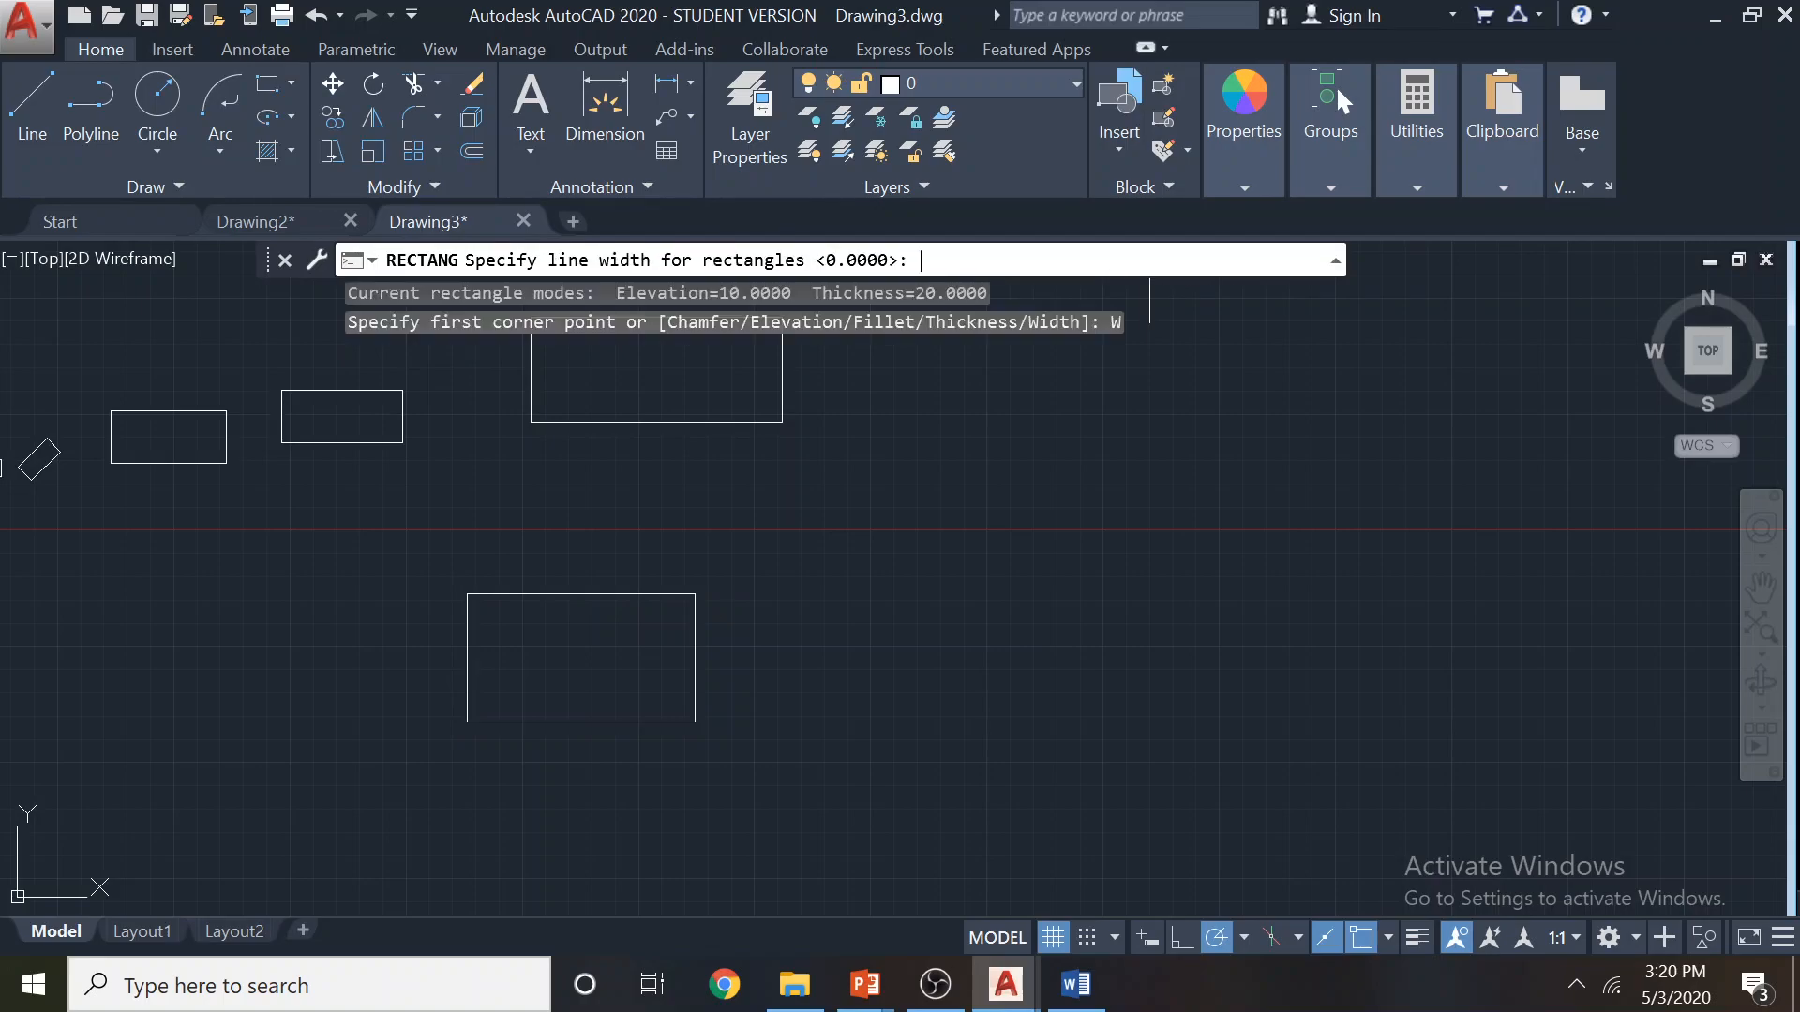
type("5")
key("Return")
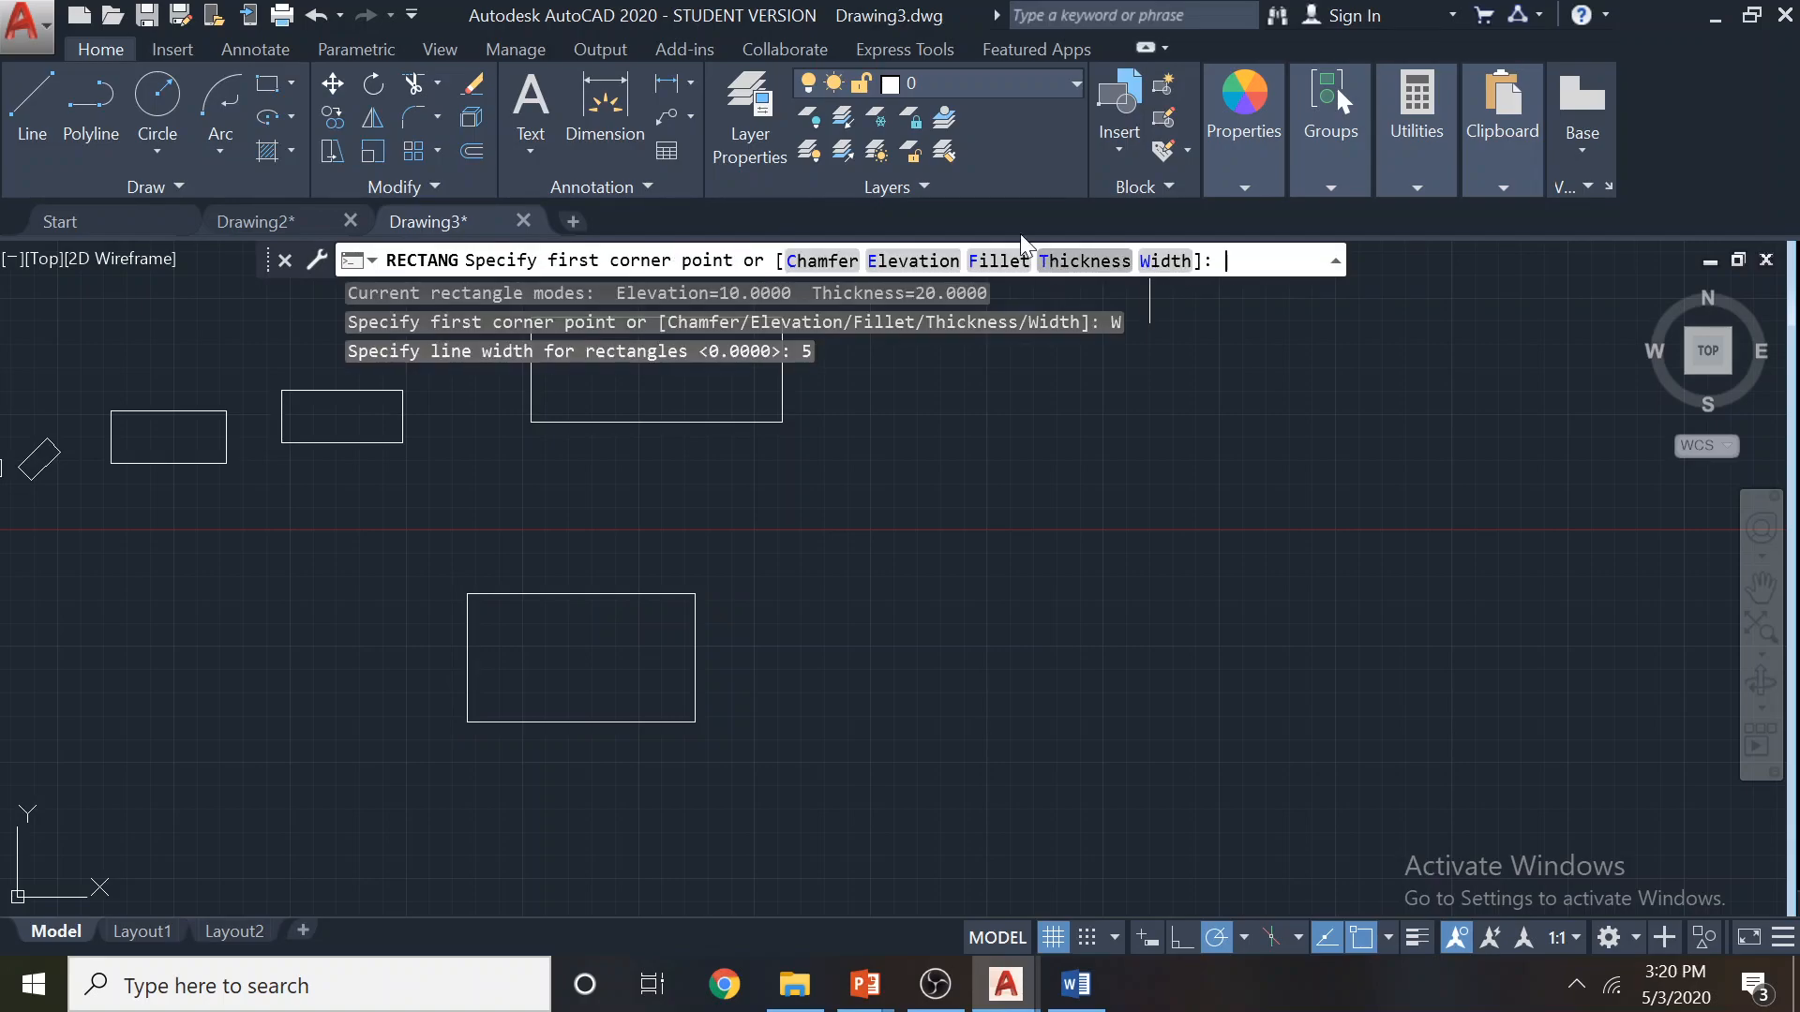
left_click(956, 530)
left_click(1463, 752)
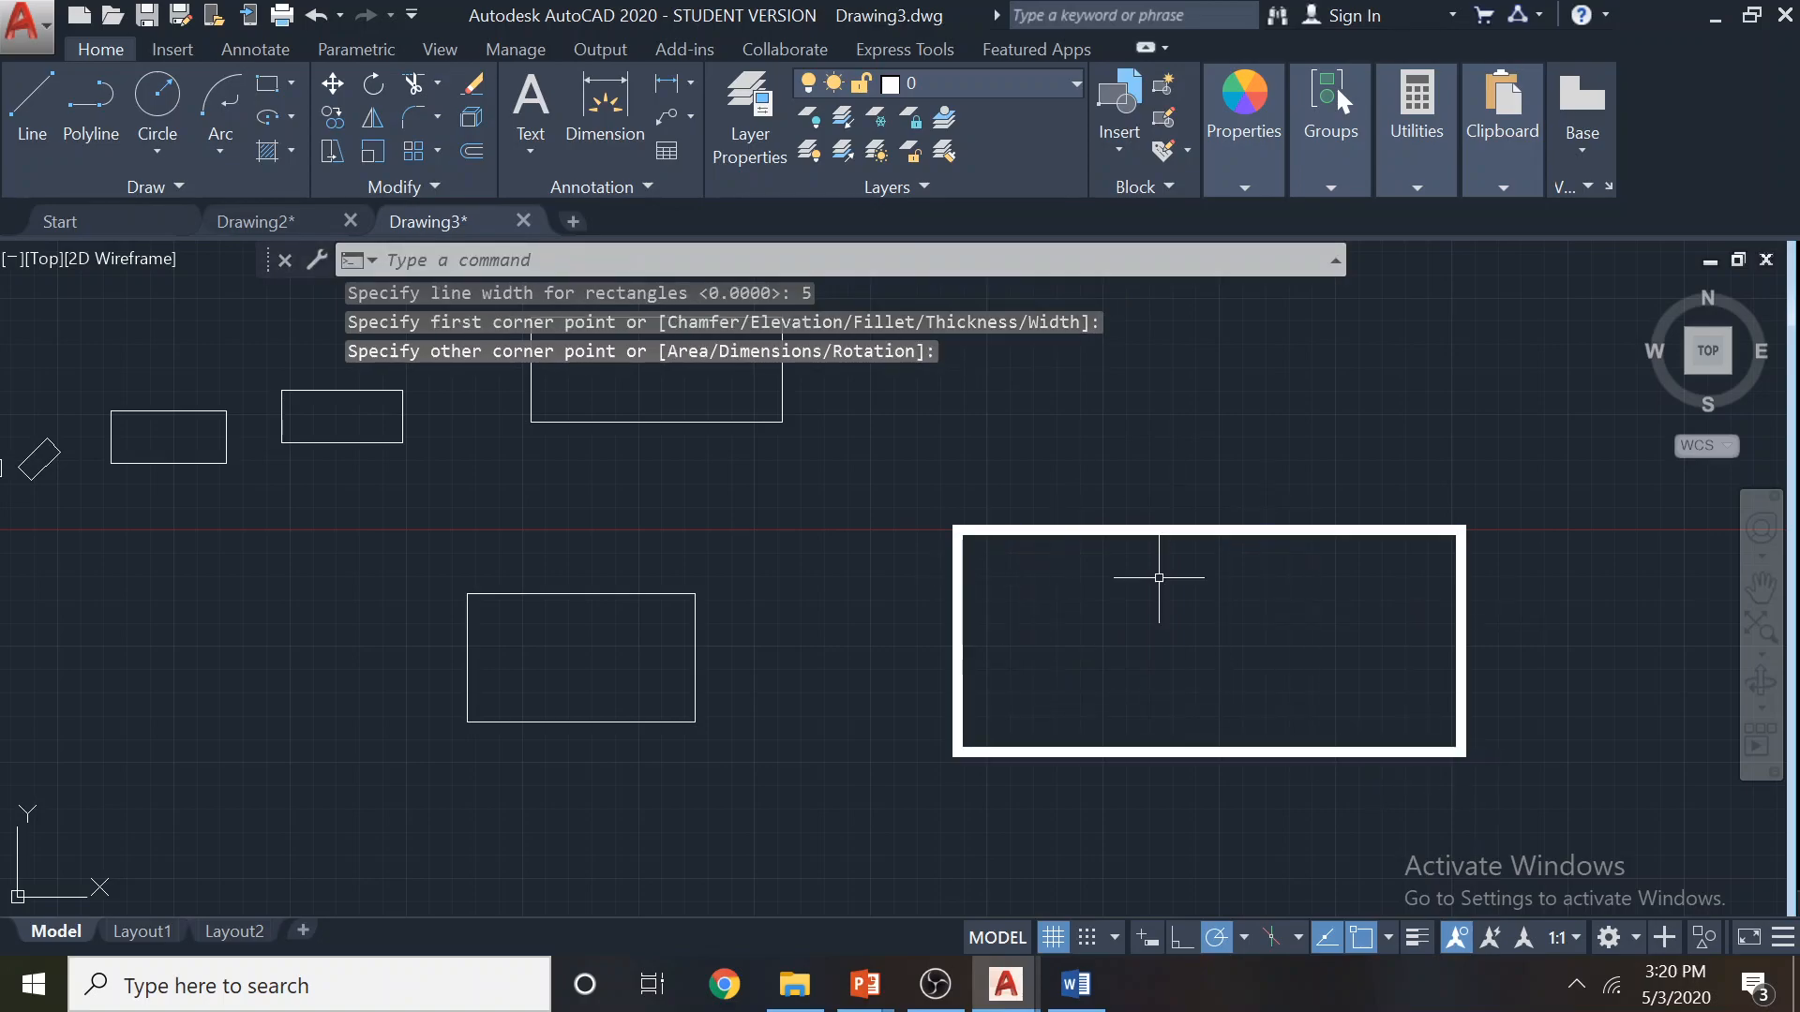
Inspect the wide outline up close and look at the lineweight choices for layer 0 without changing them
scroll(1163, 502, "up", 3)
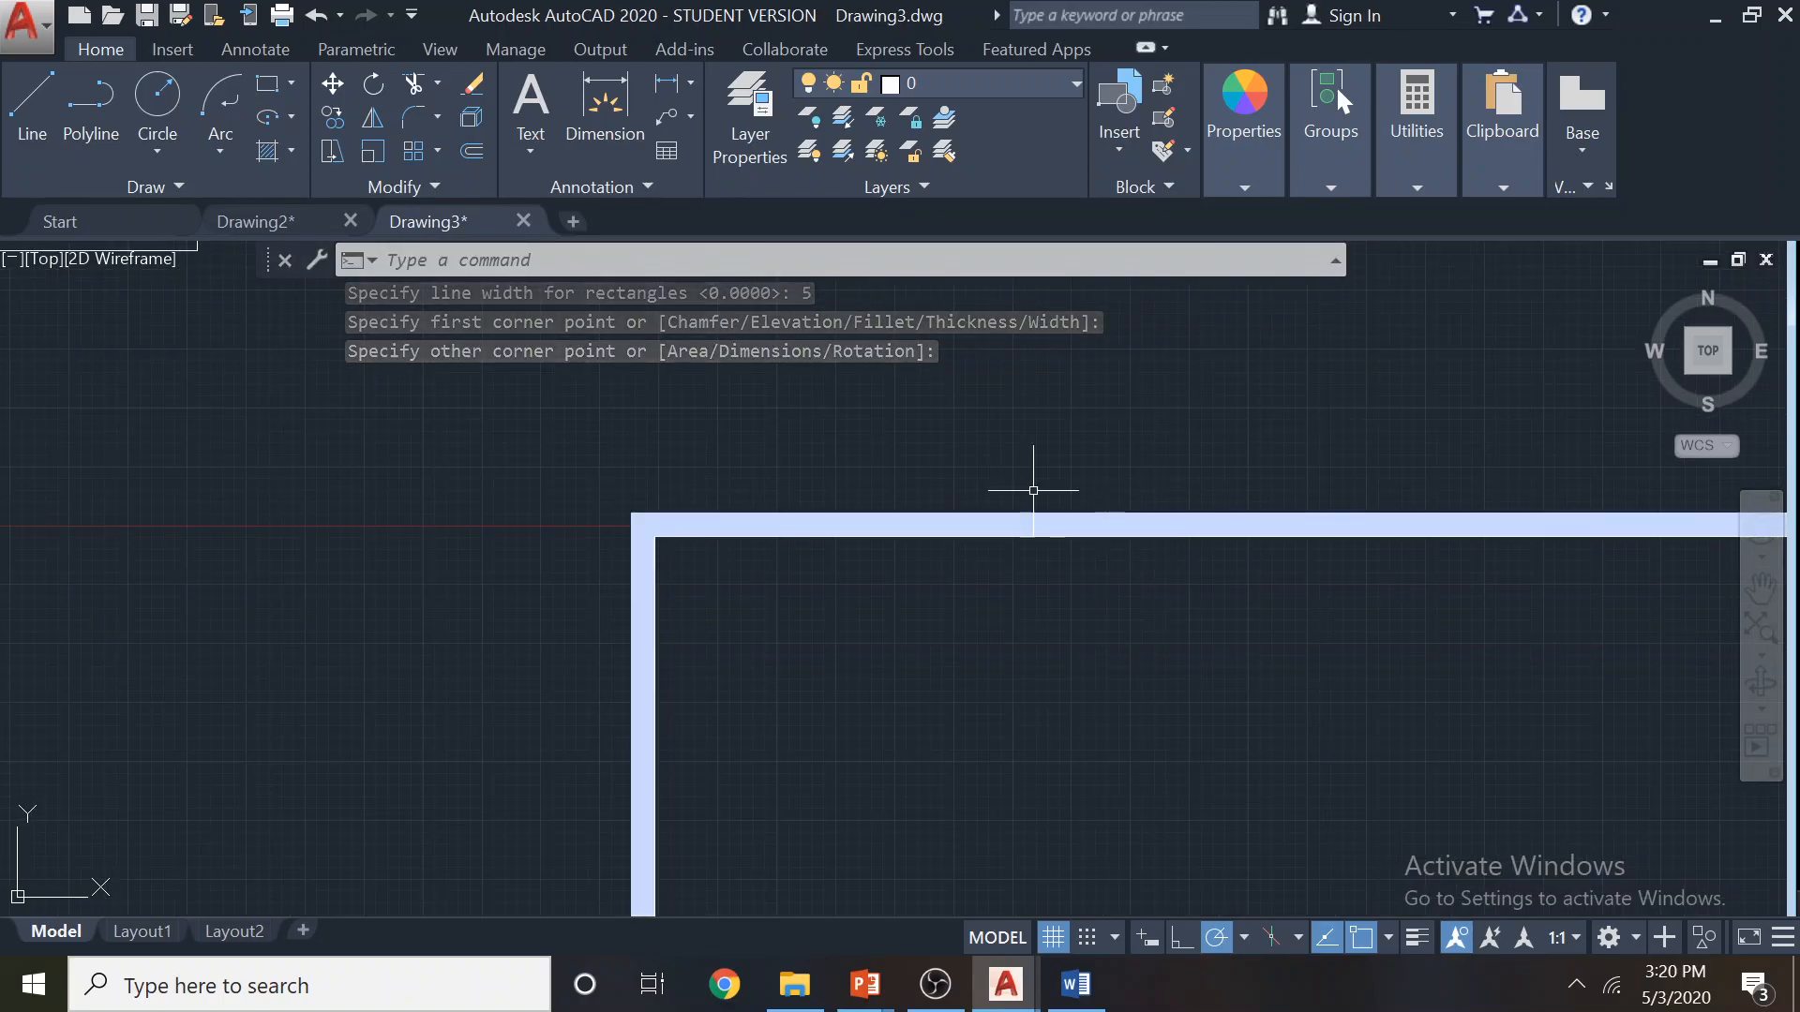
left_click(746, 131)
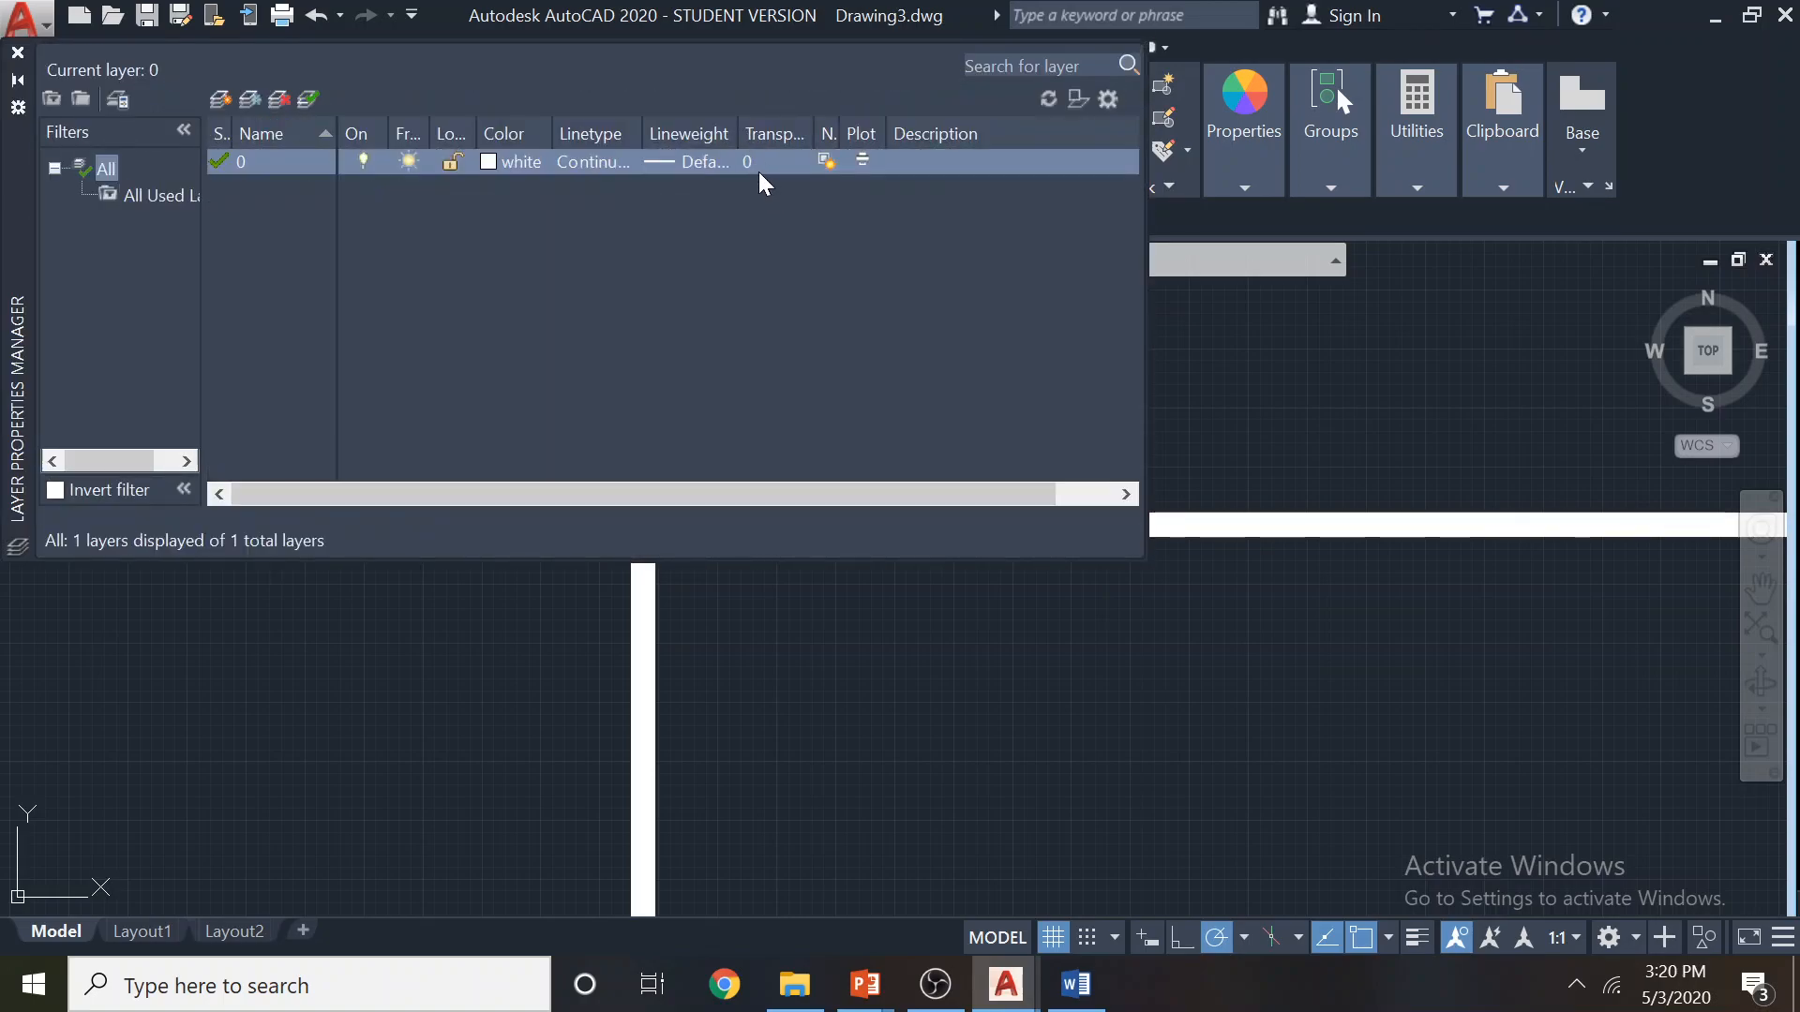
left_click(682, 163)
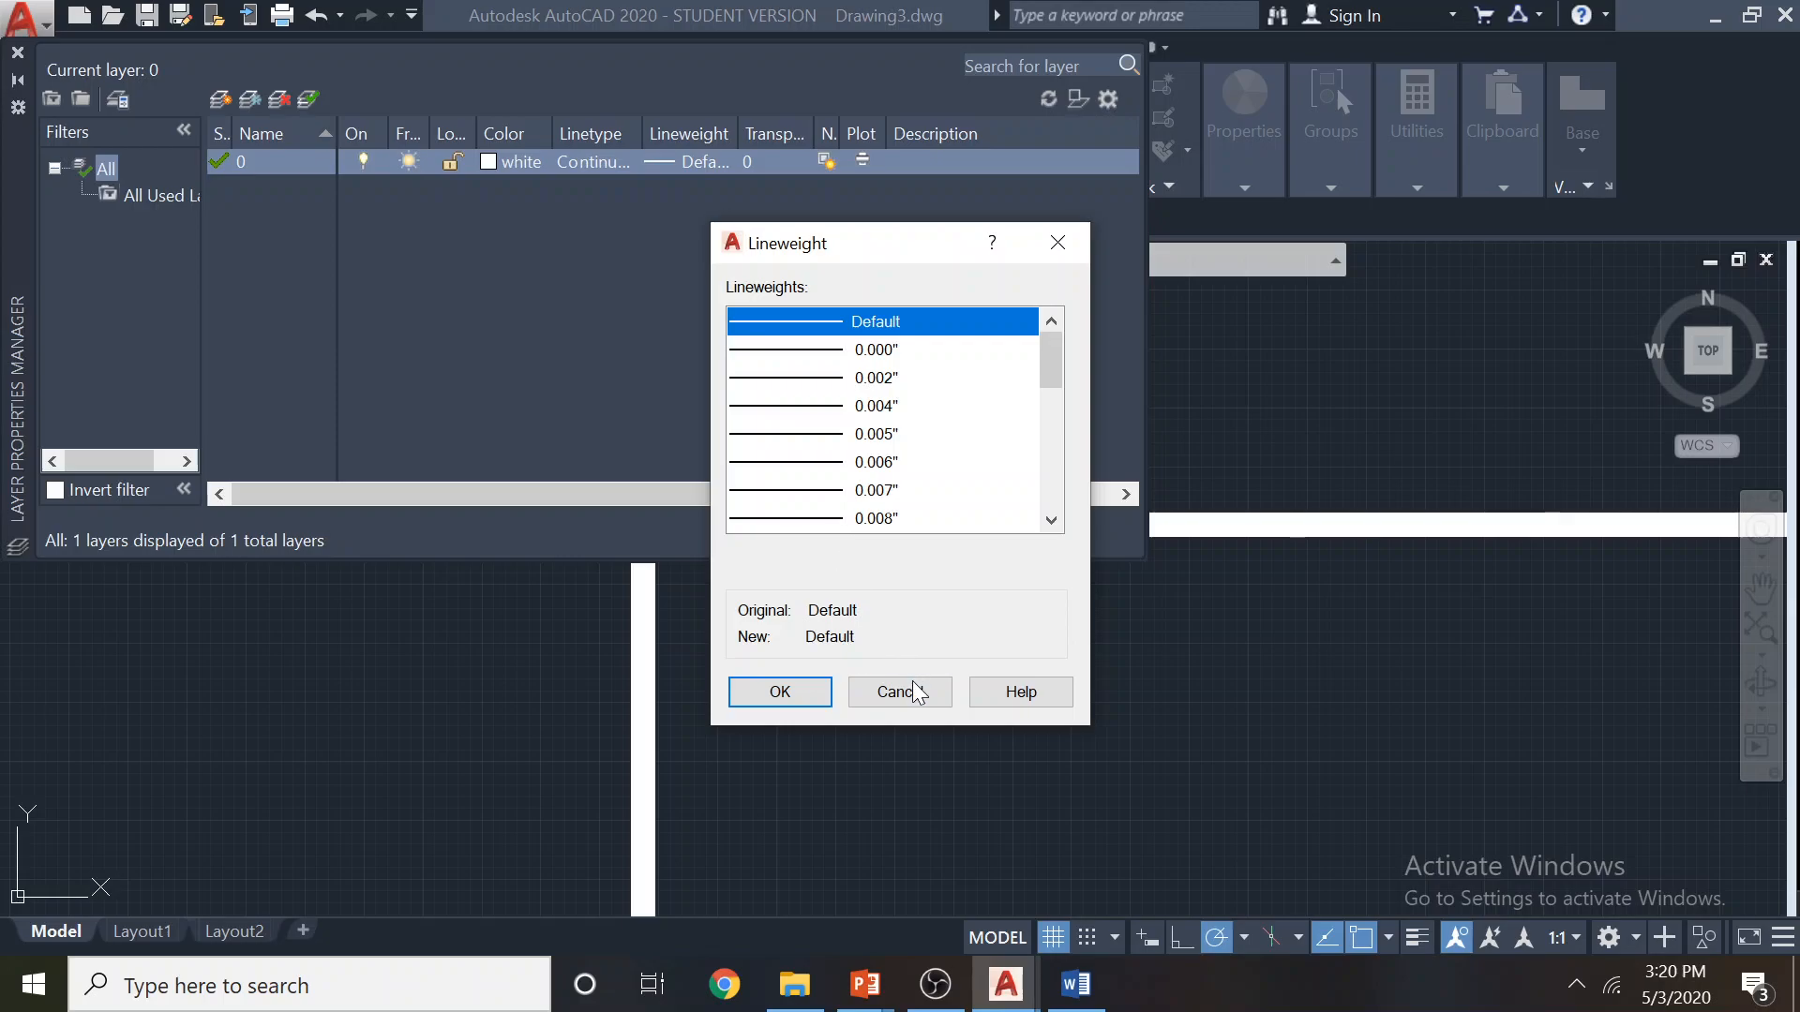
left_click(916, 694)
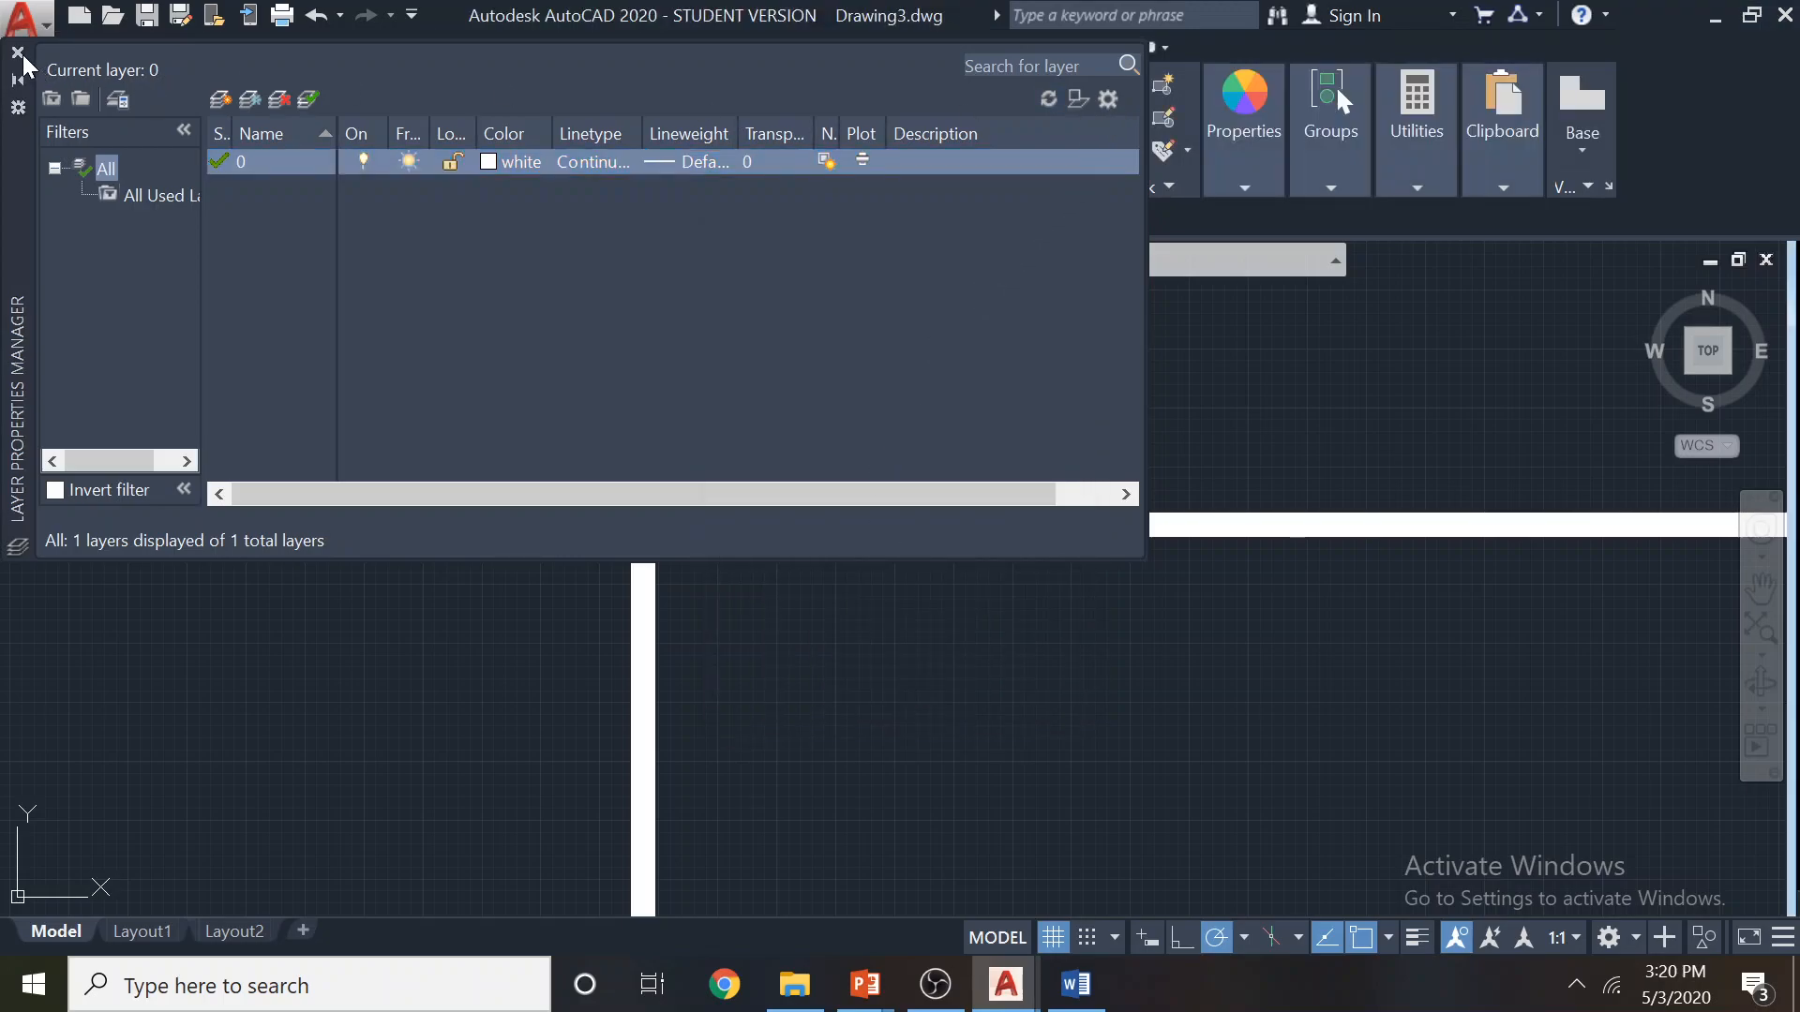
left_click(18, 54)
scroll(956, 422, "down", 2)
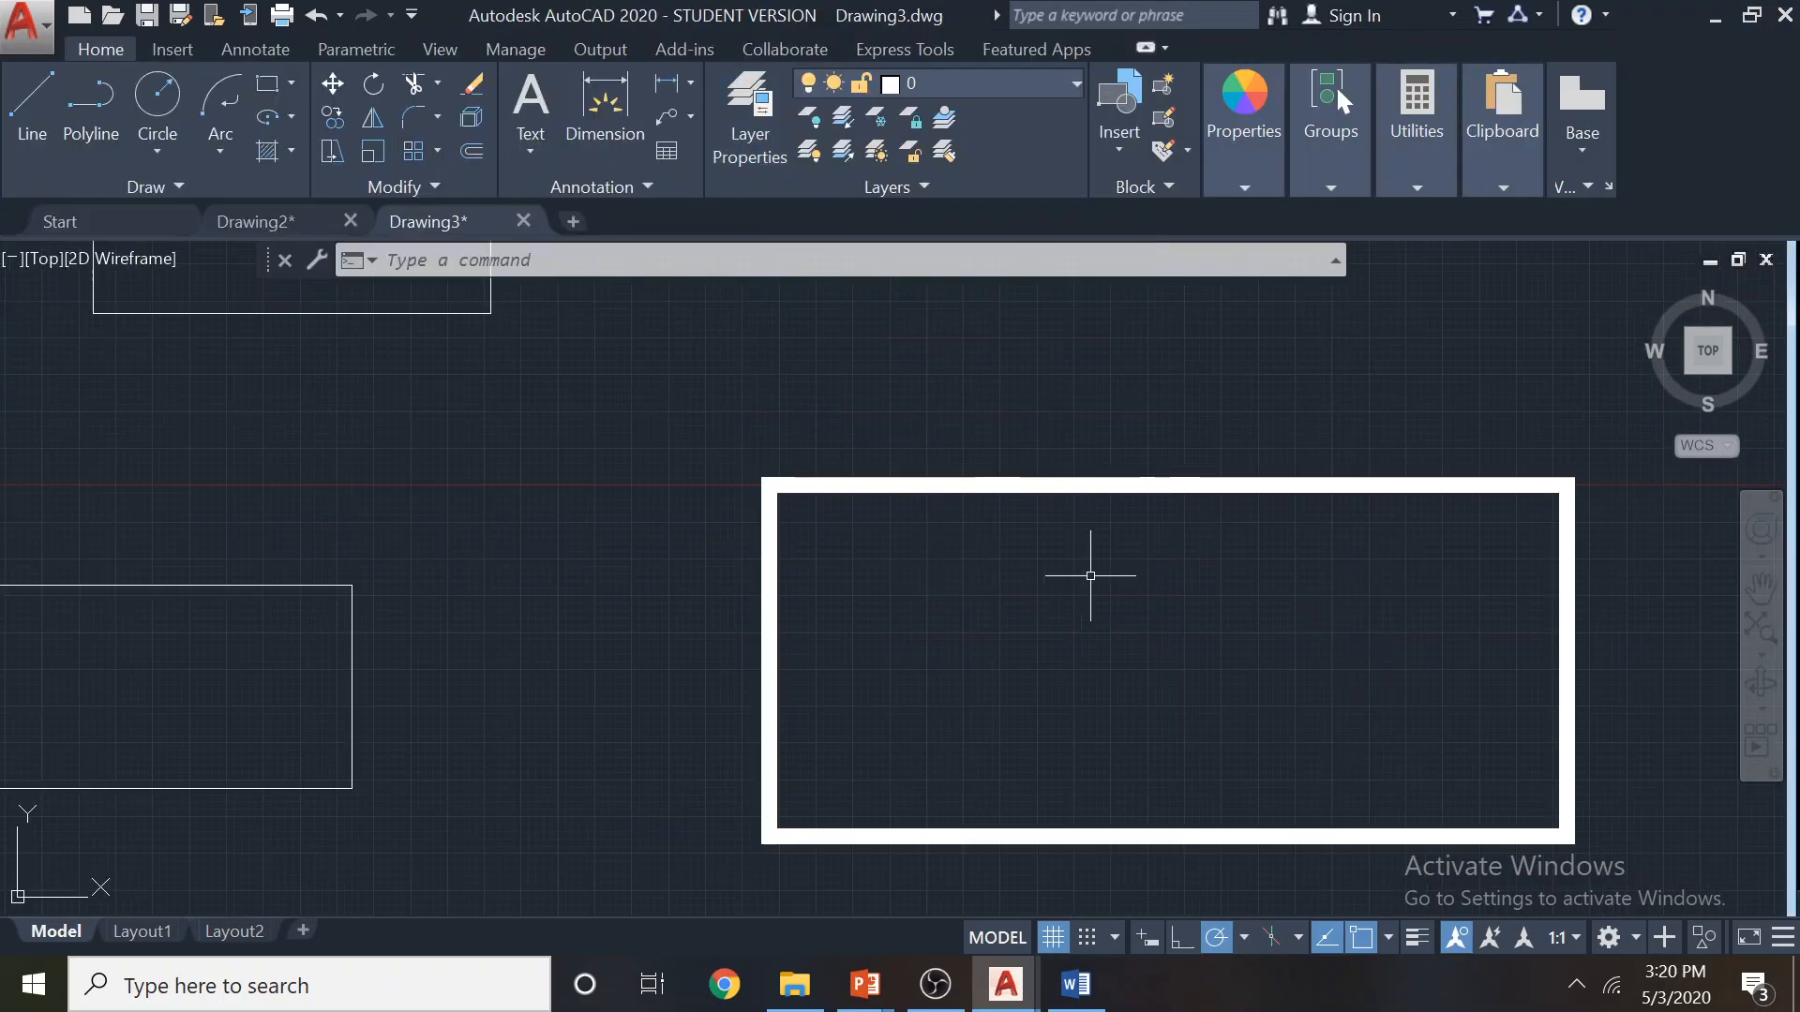
scroll(1109, 560, "down", 2)
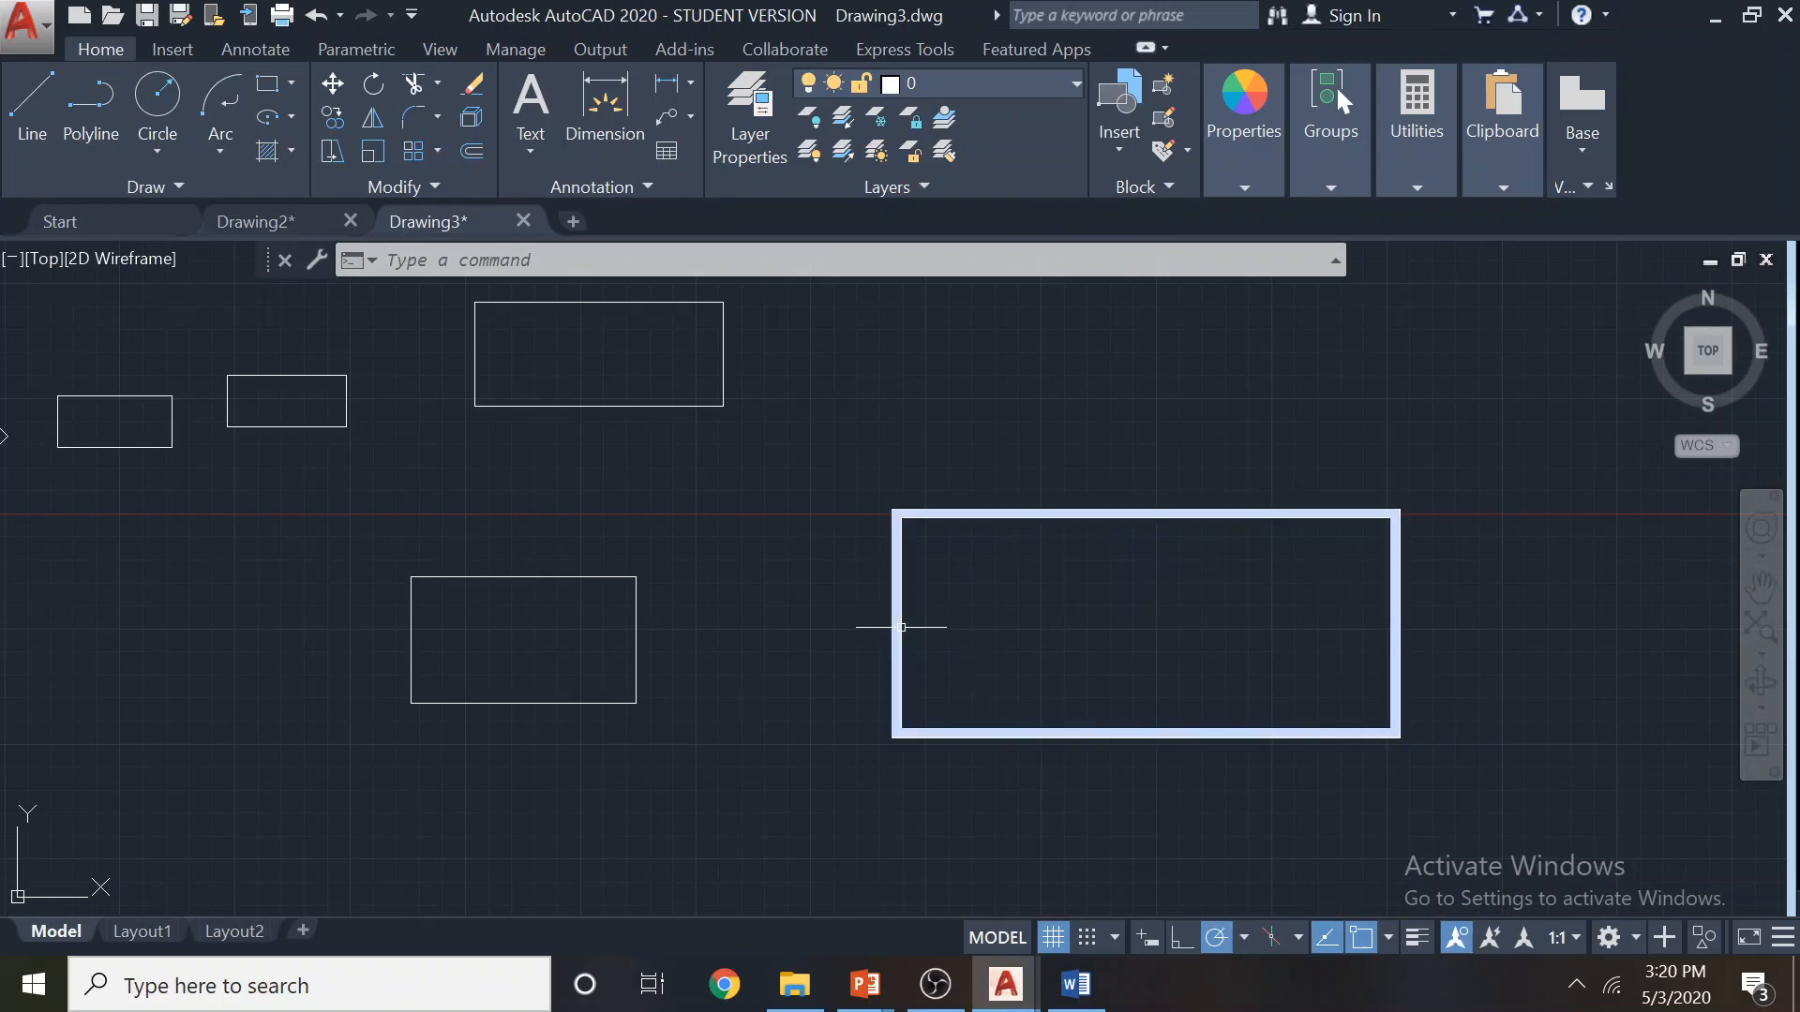
Start the Rectangle command to review its options and show the additional drawing tools
left_click(290, 83)
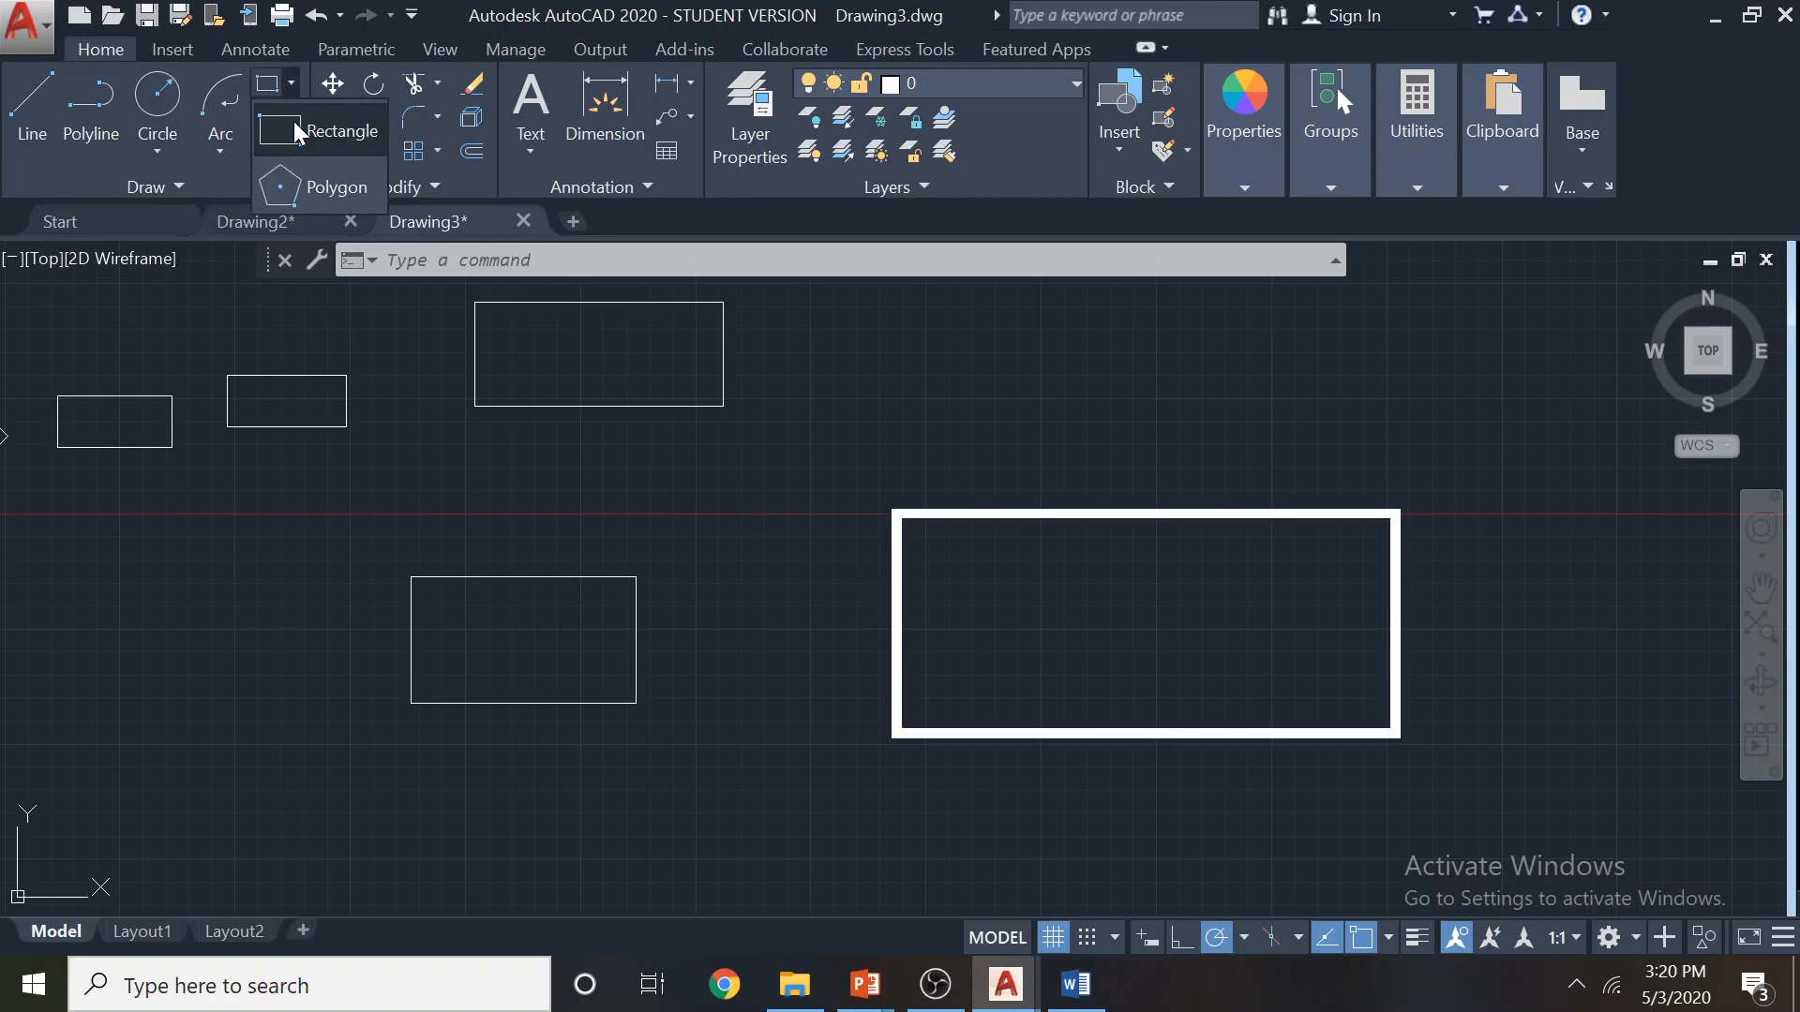
left_click(294, 122)
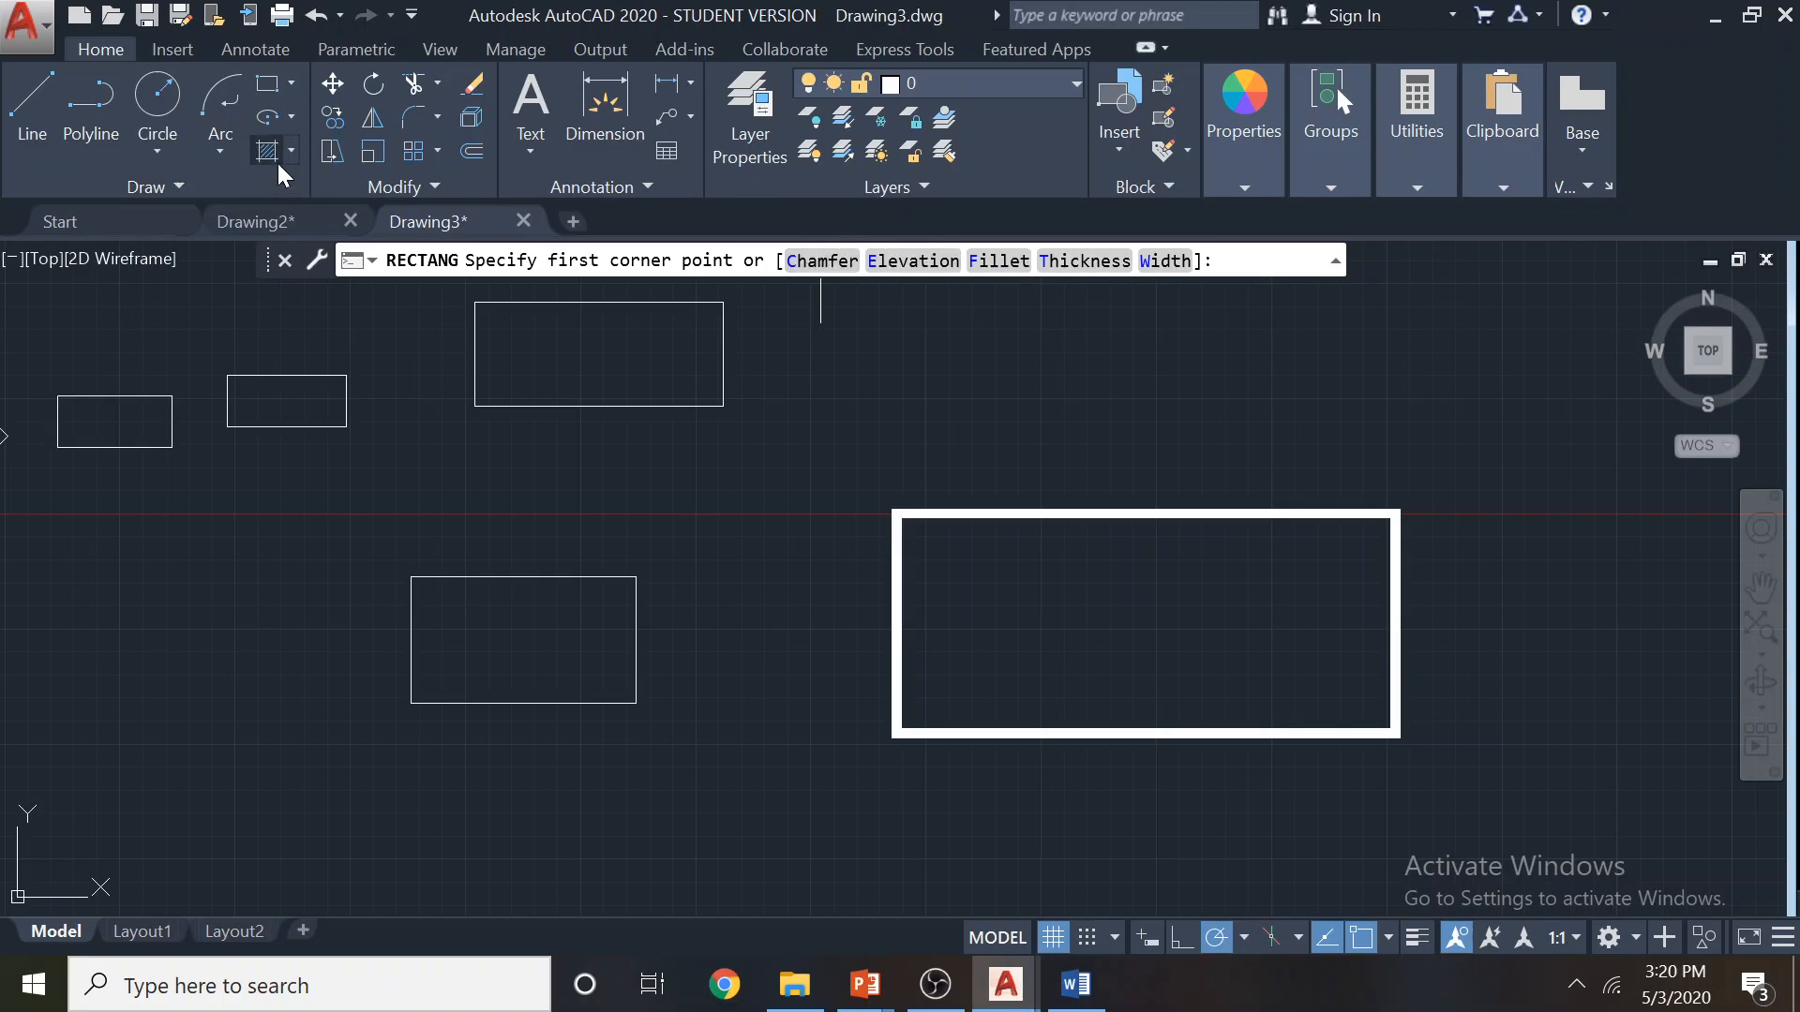
left_click(176, 187)
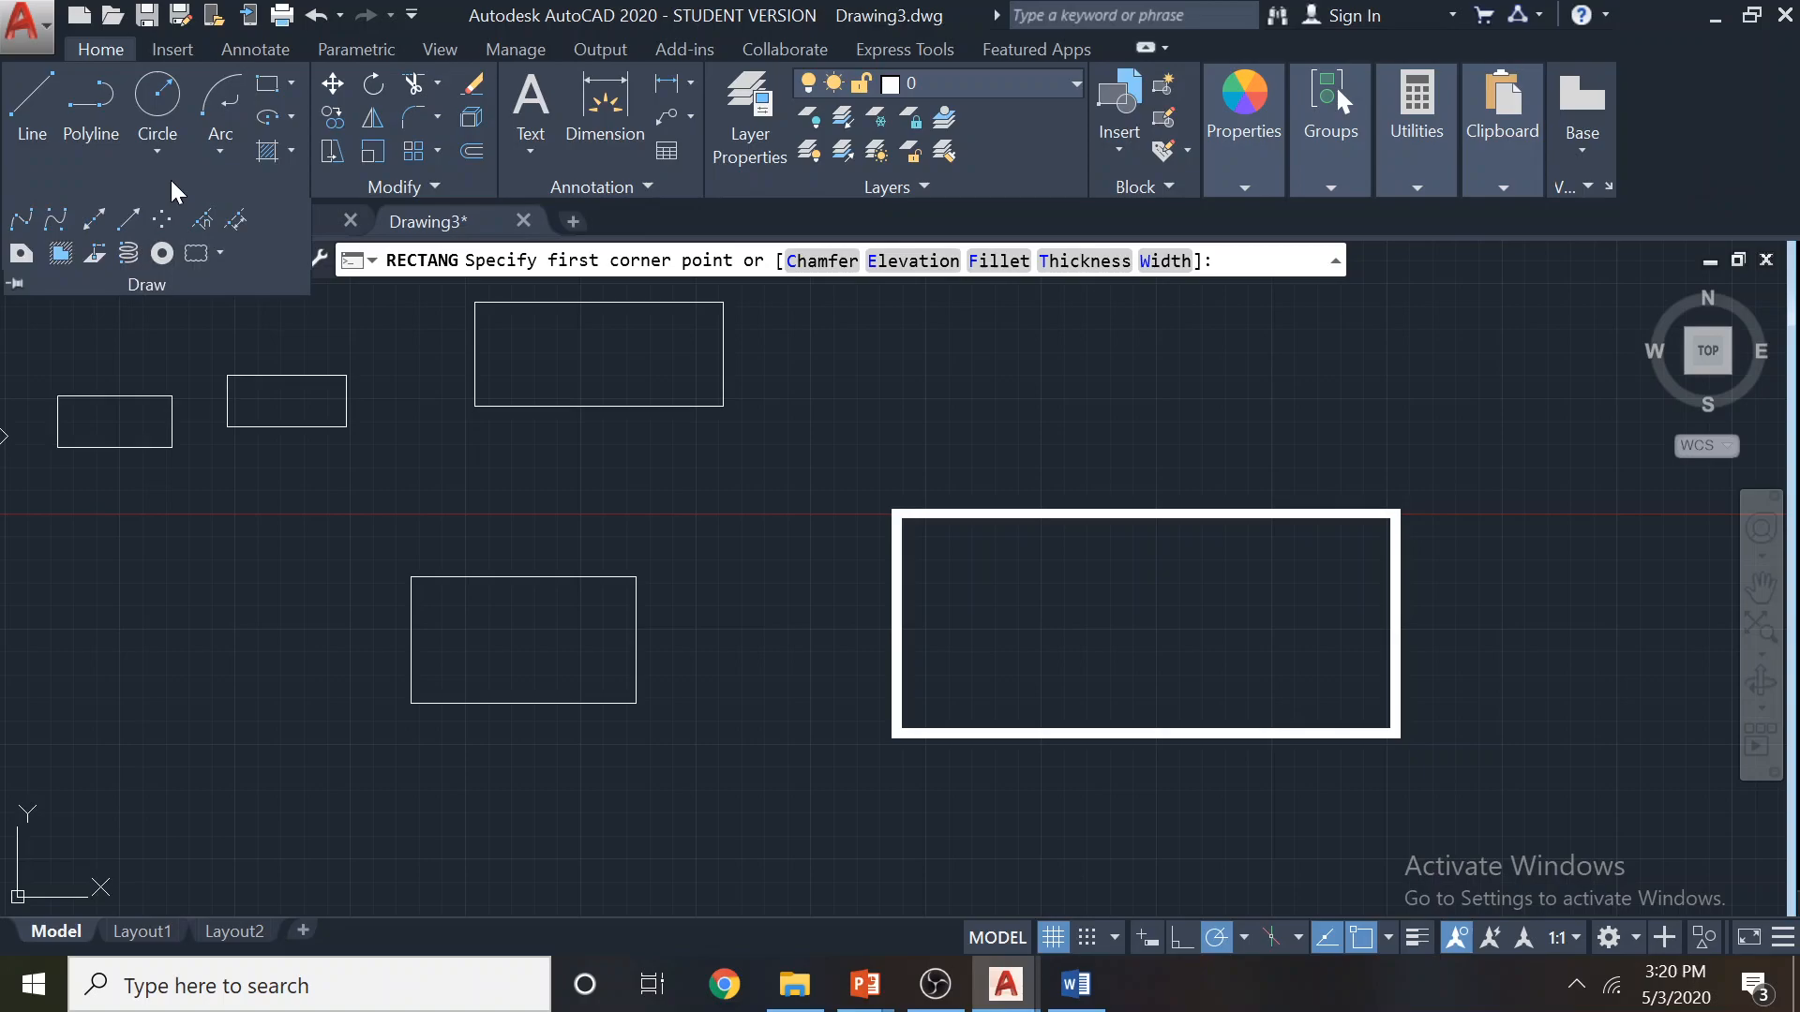